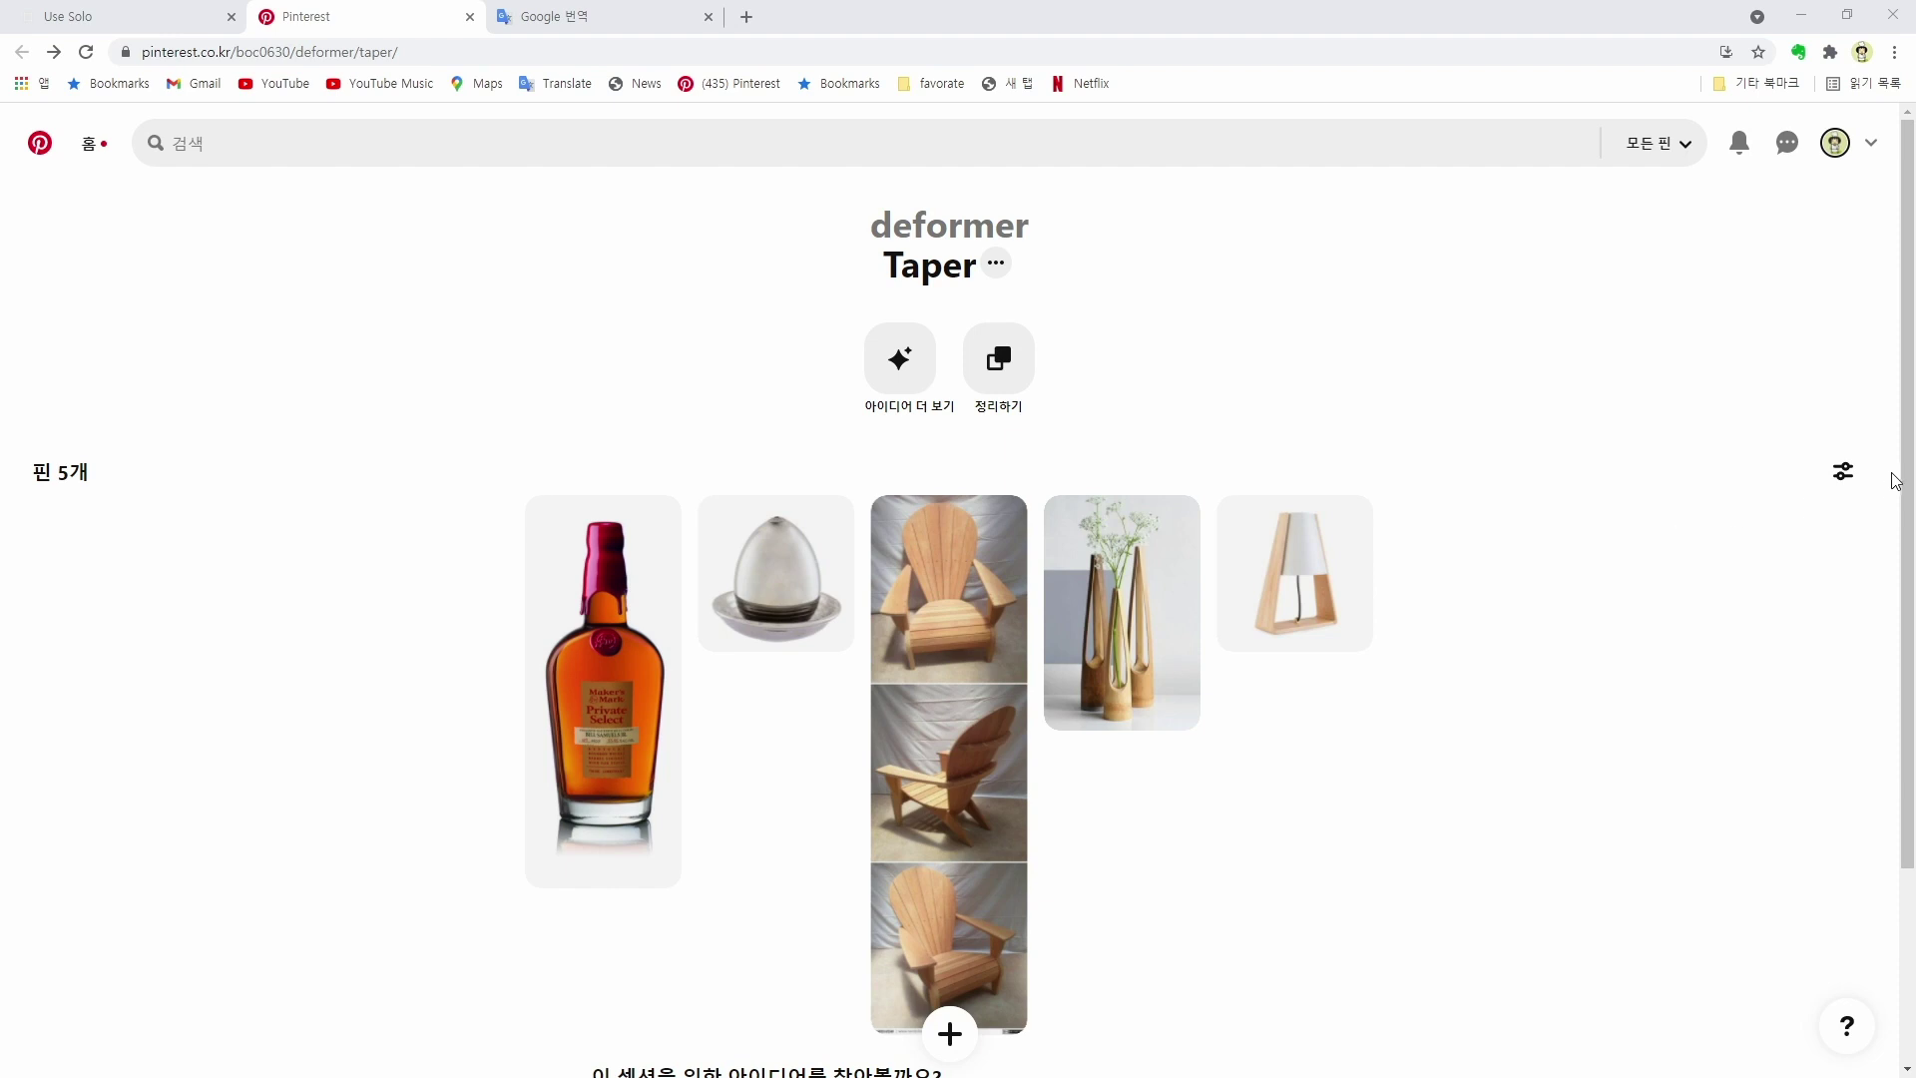
Step: Review the reference pins on the Taper board and the Korean translation of "taper"
{"action": "scroll", "coordinate": [1894, 481], "scroll_direction": "down", "scroll_amount": 1}
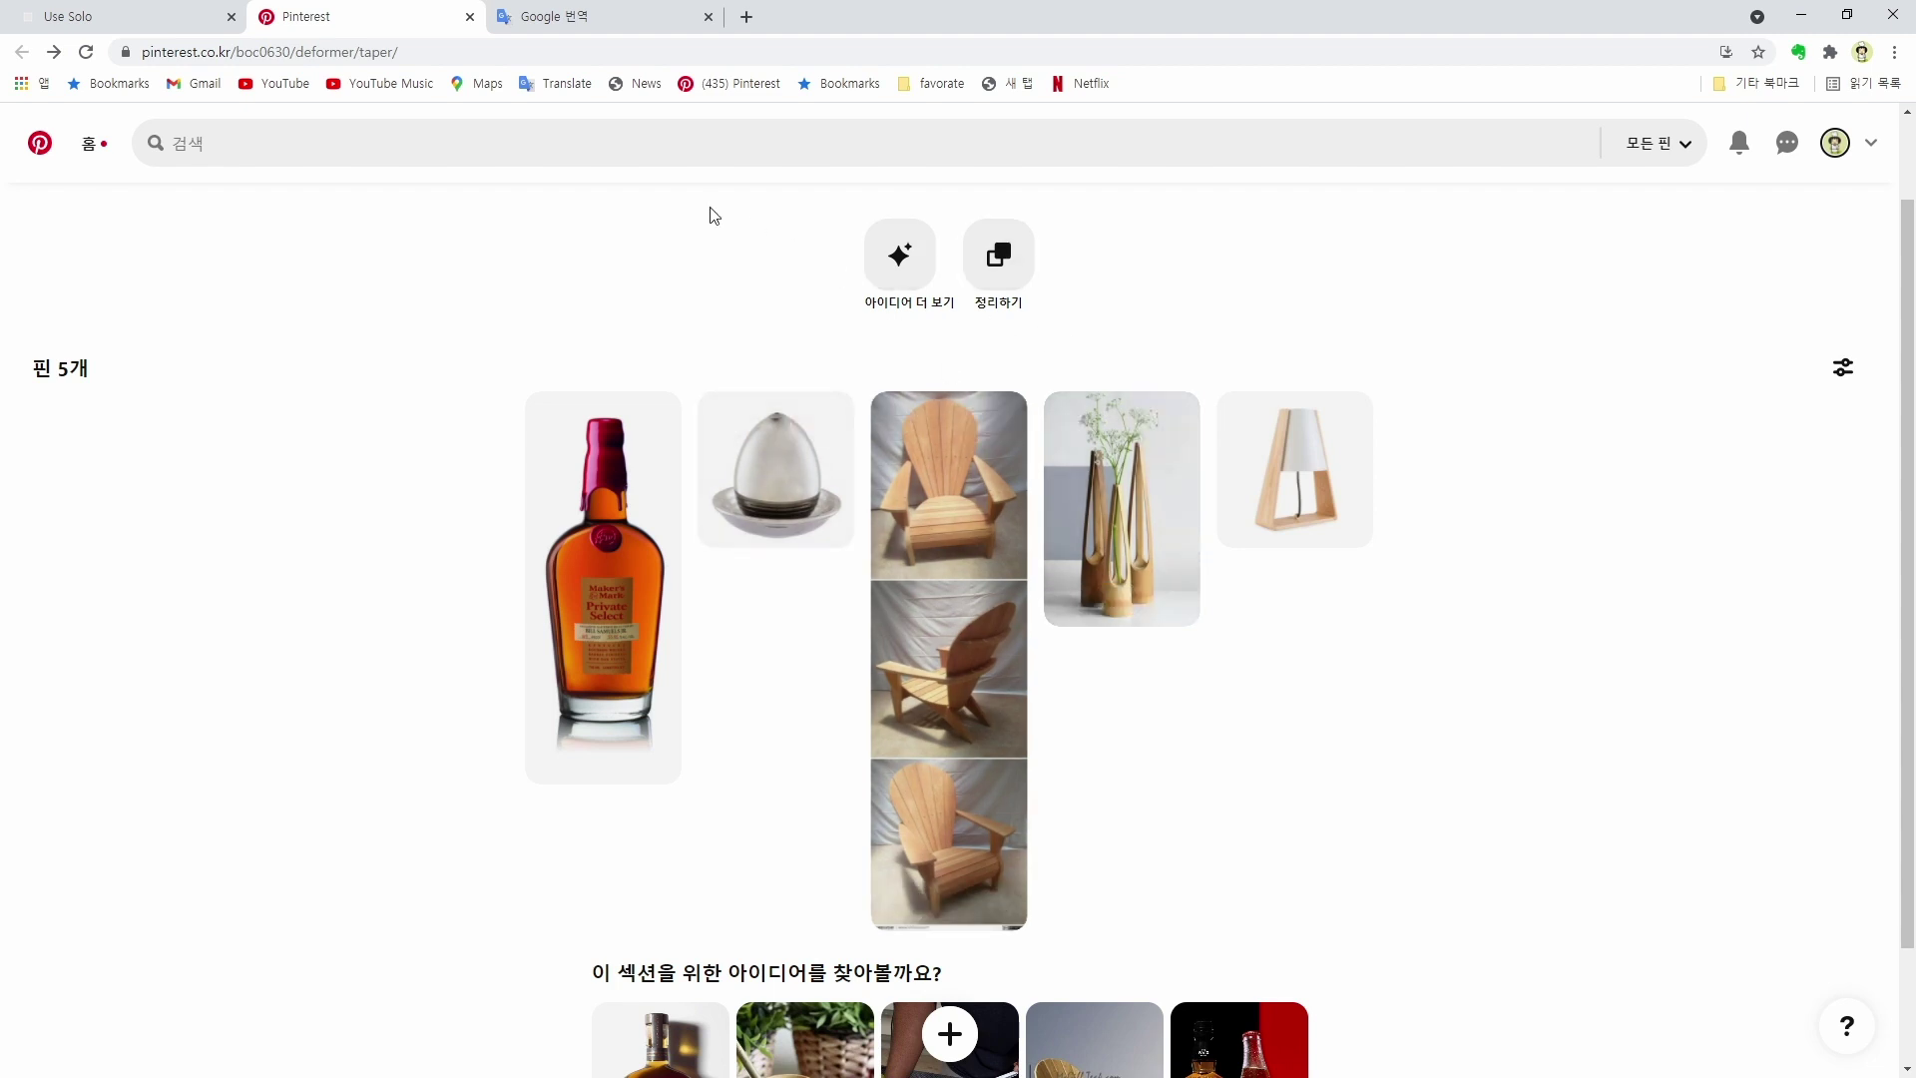
{"action": "left_click", "coordinate": [619, 32]}
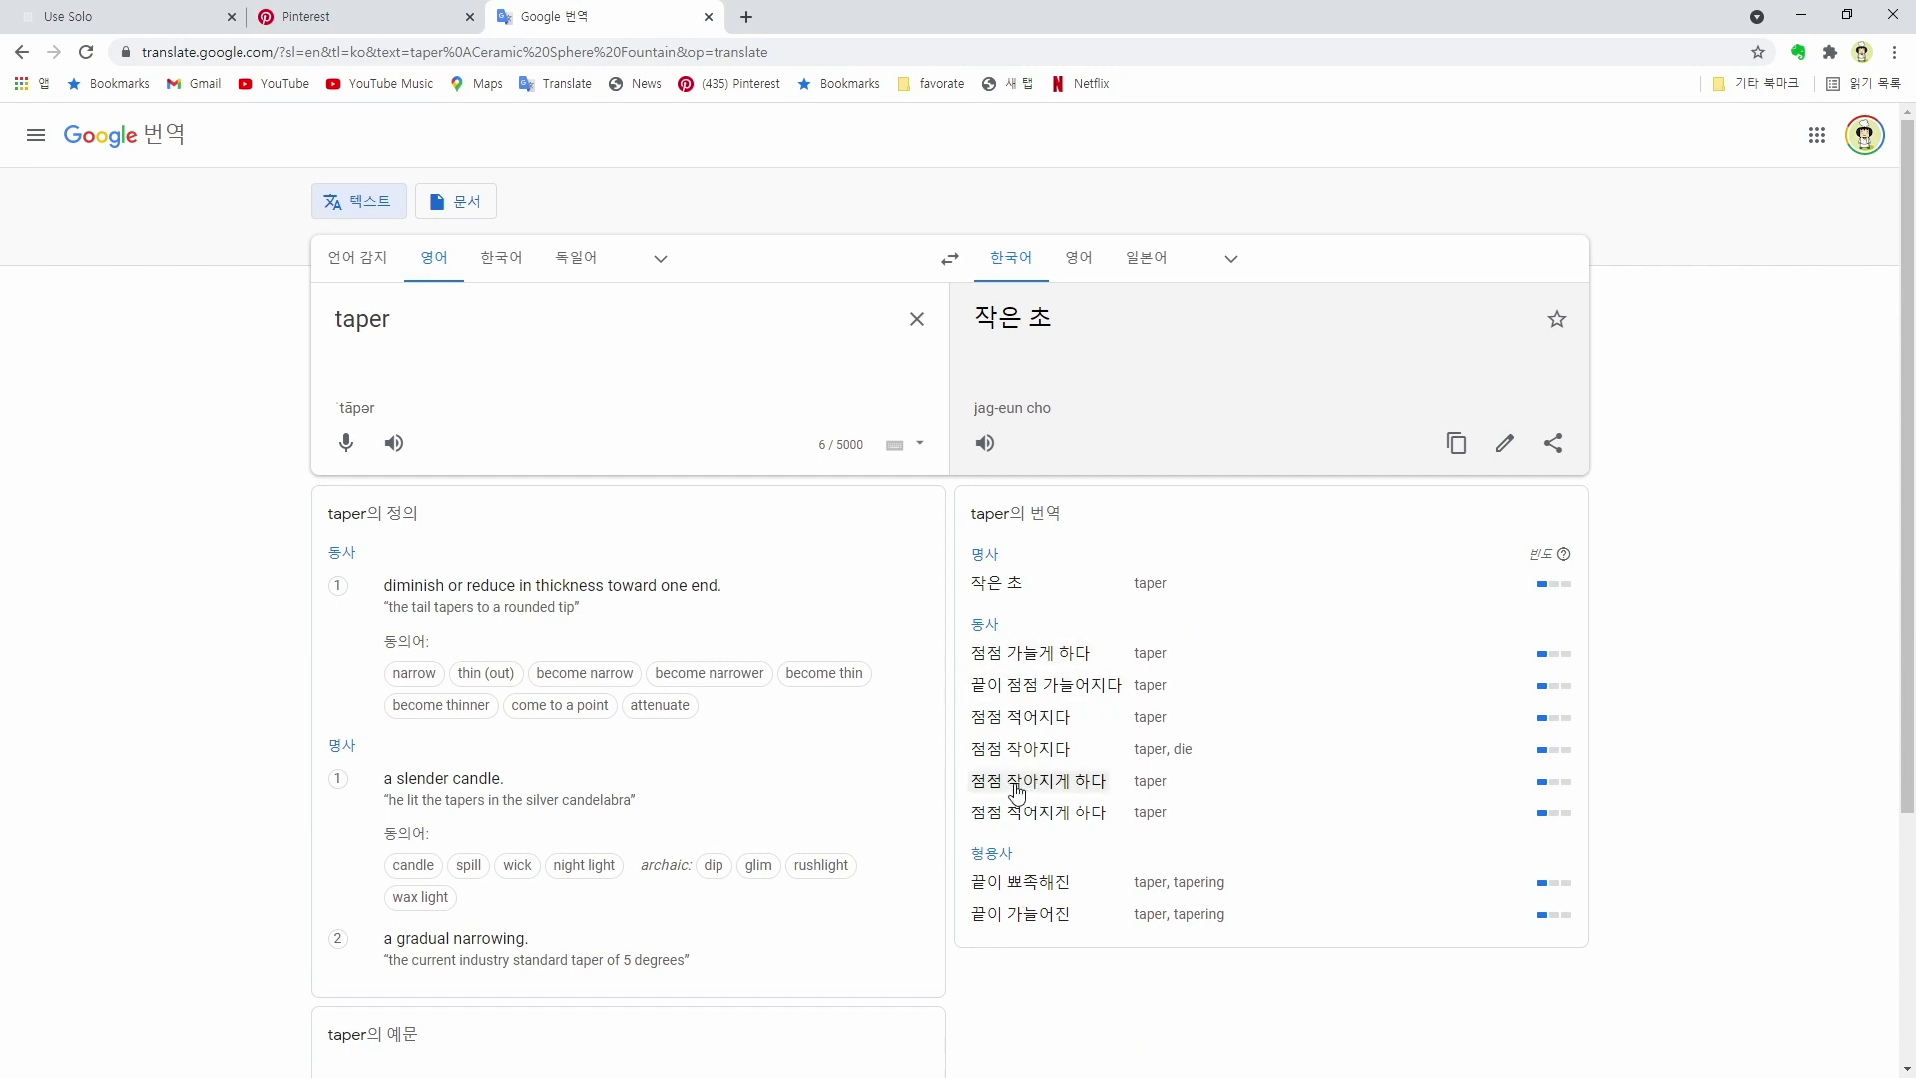
{"action": "left_click", "coordinate": [385, 24]}
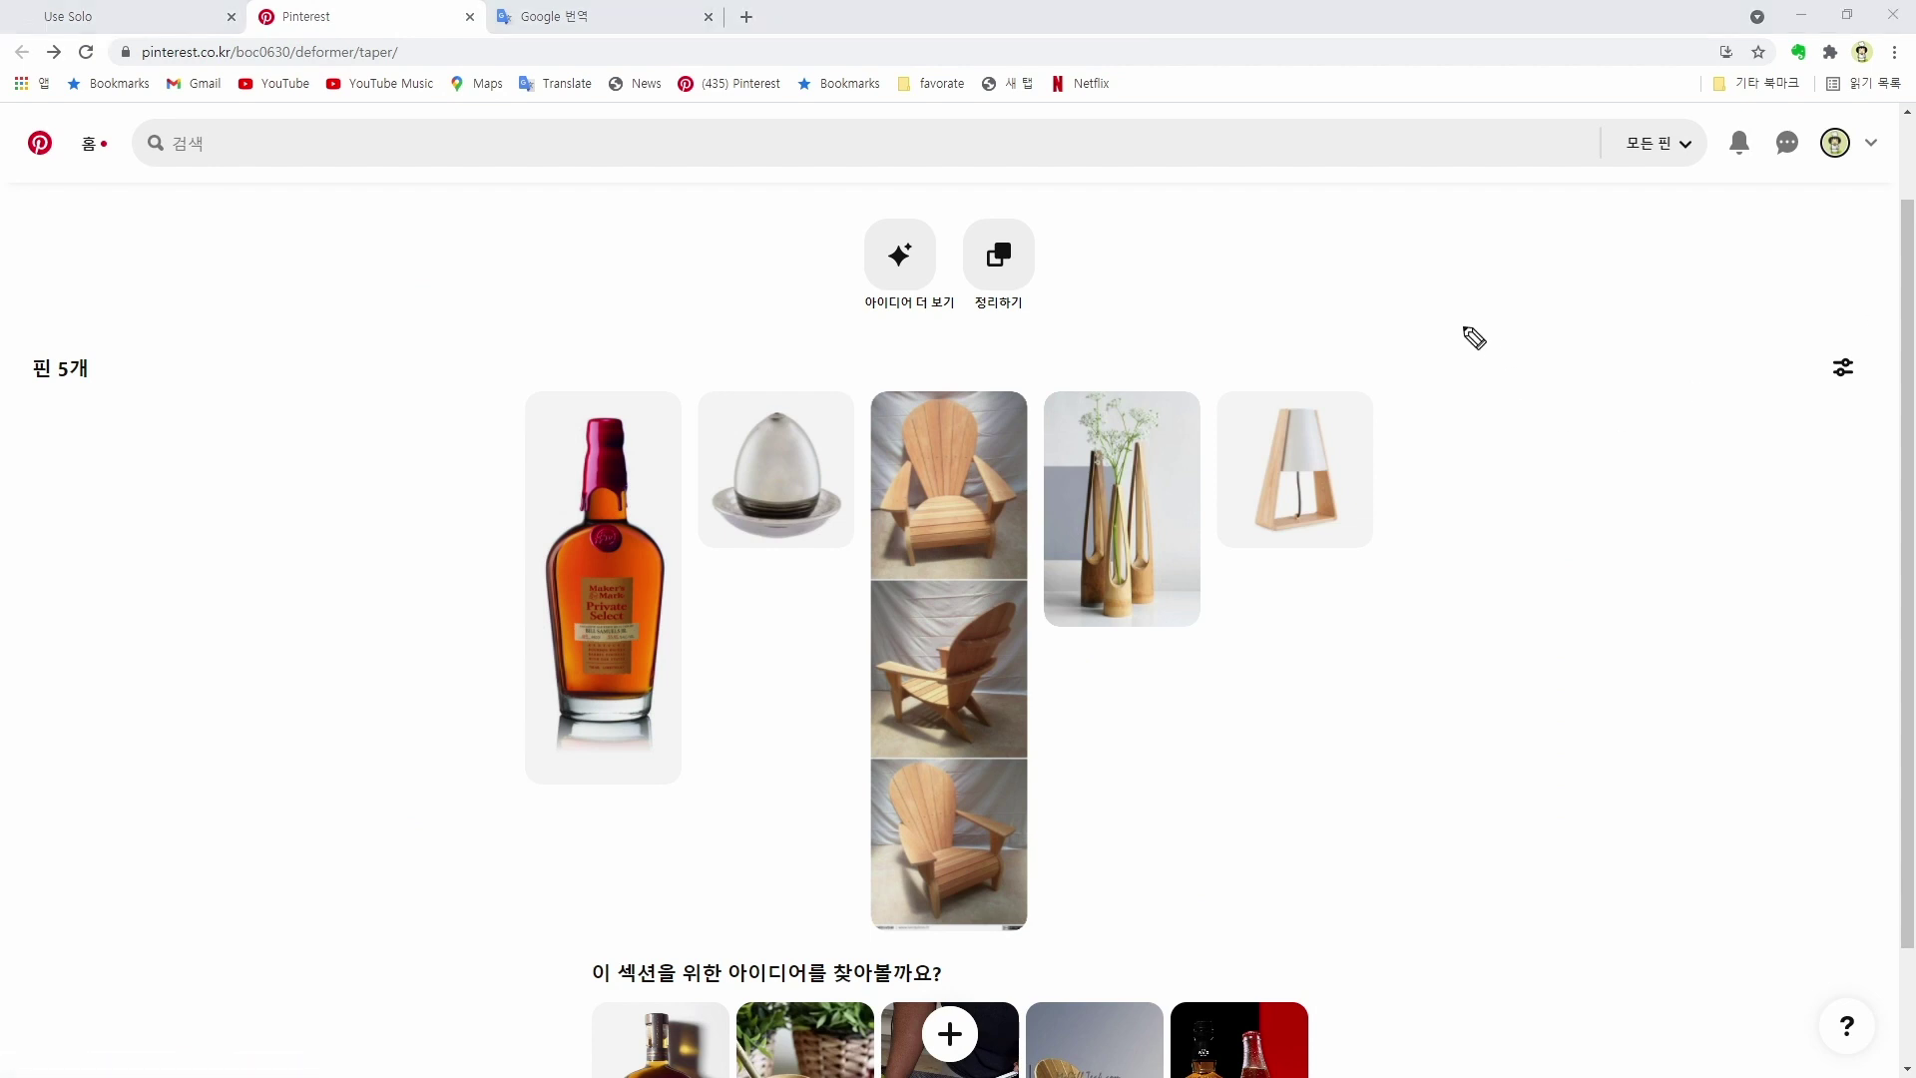
Step: Annotate the screen beside the pins with a tall rectangle, outward arrows on its upper half and inward arrows near its base
{"action": "left_click_drag", "start_coordinate": [1455, 318], "coordinate": [1513, 467]}
{"action": "mouse_move", "coordinate": [1452, 323]}
{"action": "left_mouse_down"}
{"action": "mouse_move", "coordinate": [1504, 470]}
{"action": "mouse_move", "coordinate": [1532, 466]}
{"action": "left_mouse_up"}
{"action": "left_click_drag", "start_coordinate": [1447, 394], "coordinate": [1368, 403]}
{"action": "mouse_move", "coordinate": [1513, 390]}
{"action": "left_mouse_down"}
{"action": "mouse_move", "coordinate": [1597, 385]}
{"action": "mouse_move", "coordinate": [1569, 398]}
{"action": "left_mouse_up"}
{"action": "mouse_move", "coordinate": [1399, 445]}
{"action": "left_mouse_down"}
{"action": "mouse_move", "coordinate": [1452, 442]}
{"action": "mouse_move", "coordinate": [1429, 452]}
{"action": "left_mouse_up"}
{"action": "mouse_move", "coordinate": [1578, 426]}
{"action": "left_mouse_down"}
{"action": "mouse_move", "coordinate": [1518, 436]}
{"action": "mouse_move", "coordinate": [1531, 447]}
{"action": "left_mouse_up"}
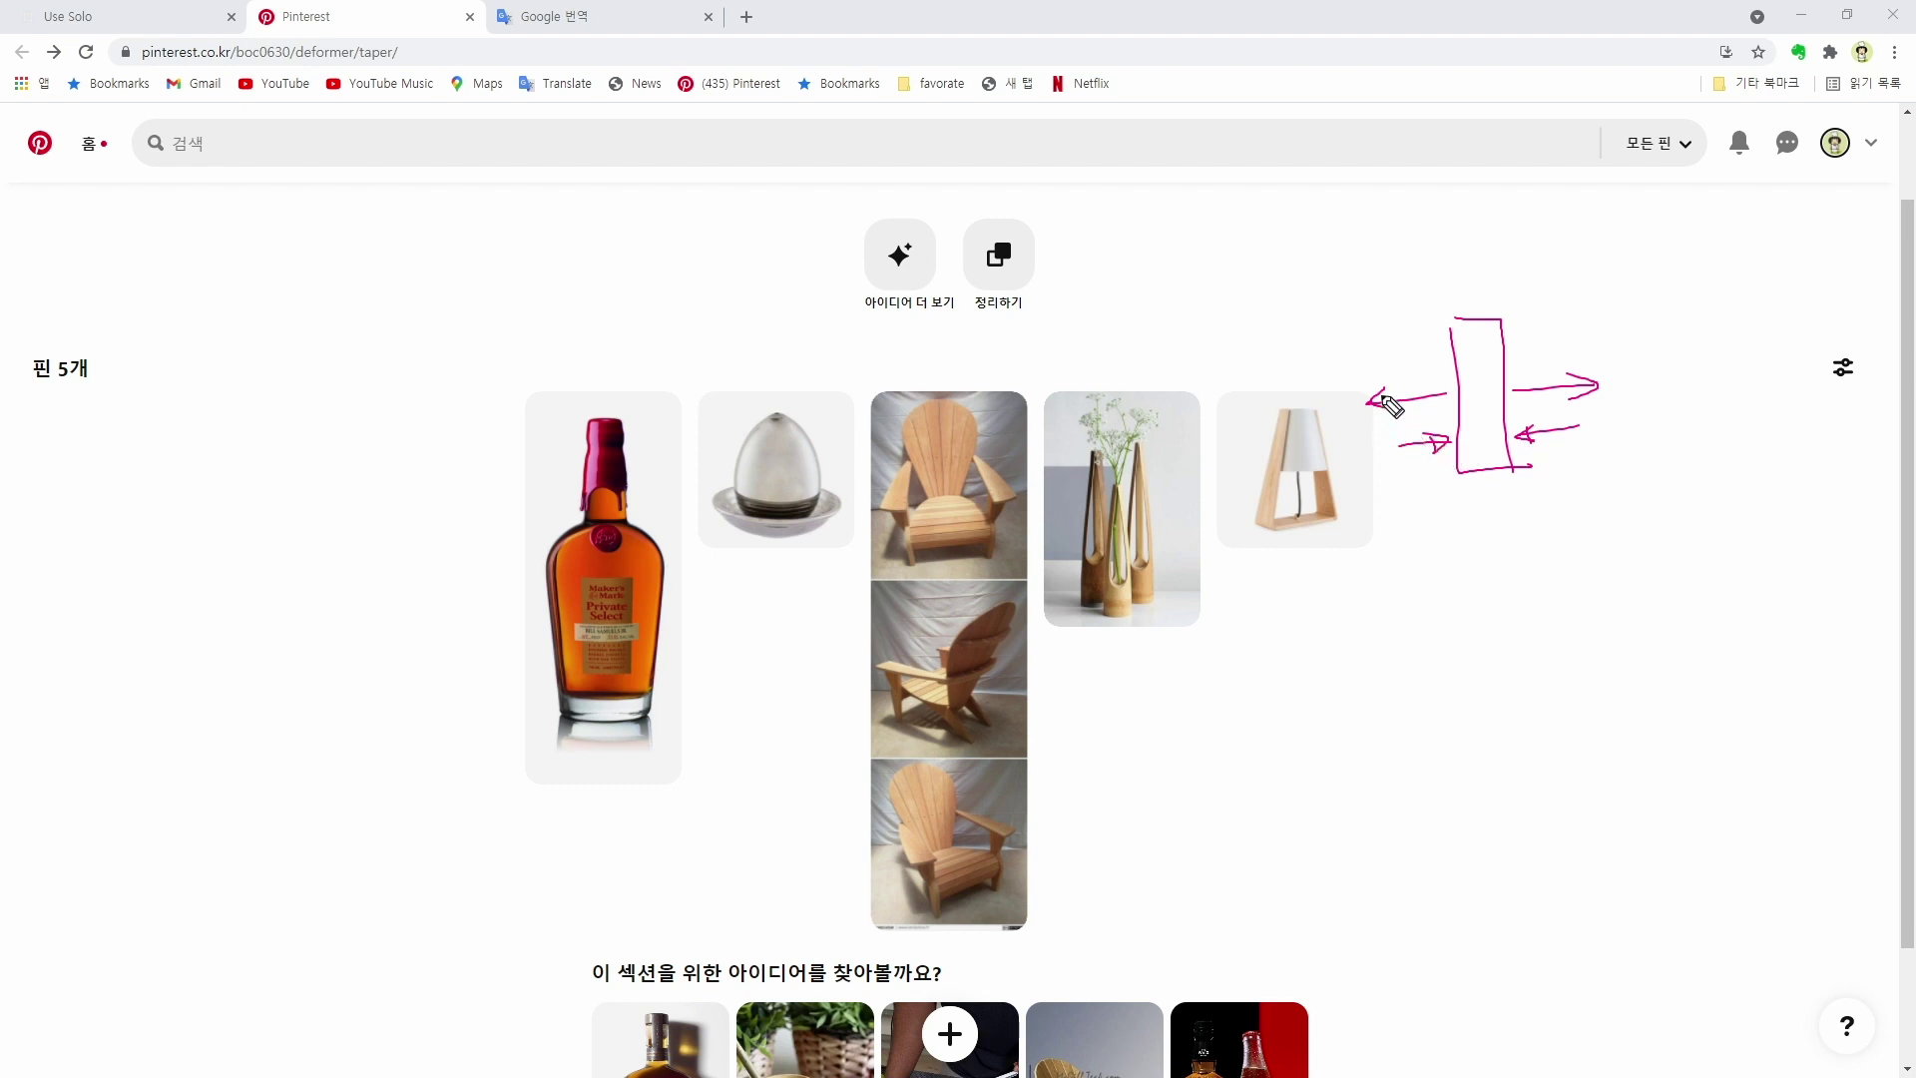
{"action": "left_click_drag", "start_coordinate": [1385, 391], "coordinate": [1383, 409]}
{"action": "left_click_drag", "start_coordinate": [1575, 392], "coordinate": [1587, 399]}
Step: Annotate a second box narrowing to a point with inward arrows near its top, and clear all annotations
{"action": "mouse_move", "coordinate": [1665, 316]}
{"action": "left_mouse_down"}
{"action": "mouse_move", "coordinate": [1674, 447]}
{"action": "mouse_move", "coordinate": [1753, 451]}
{"action": "mouse_move", "coordinate": [1671, 449]}
{"action": "left_mouse_up"}
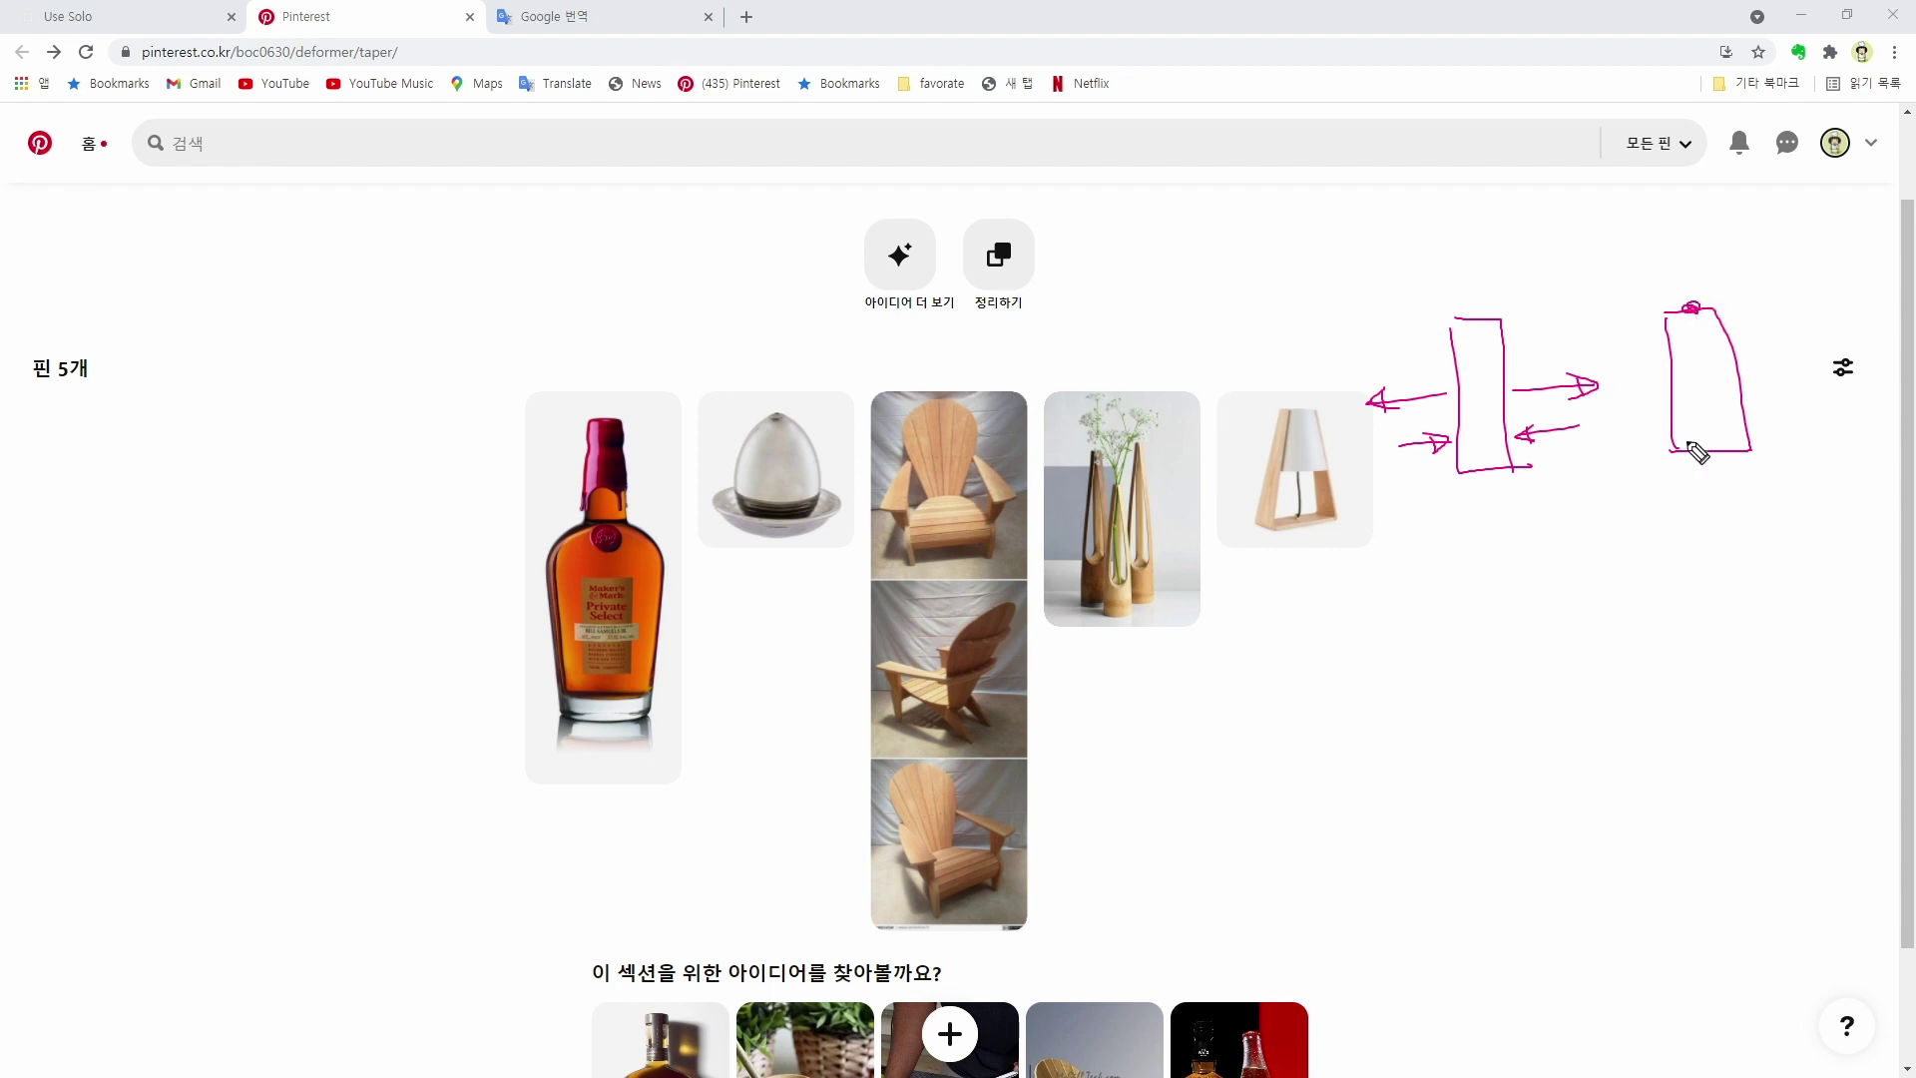
{"action": "mouse_move", "coordinate": [1678, 451]}
{"action": "left_mouse_down"}
{"action": "mouse_move", "coordinate": [1693, 315]}
{"action": "mouse_move", "coordinate": [1748, 427]}
{"action": "left_mouse_up"}
{"action": "left_click_drag", "start_coordinate": [1640, 345], "coordinate": [1727, 344]}
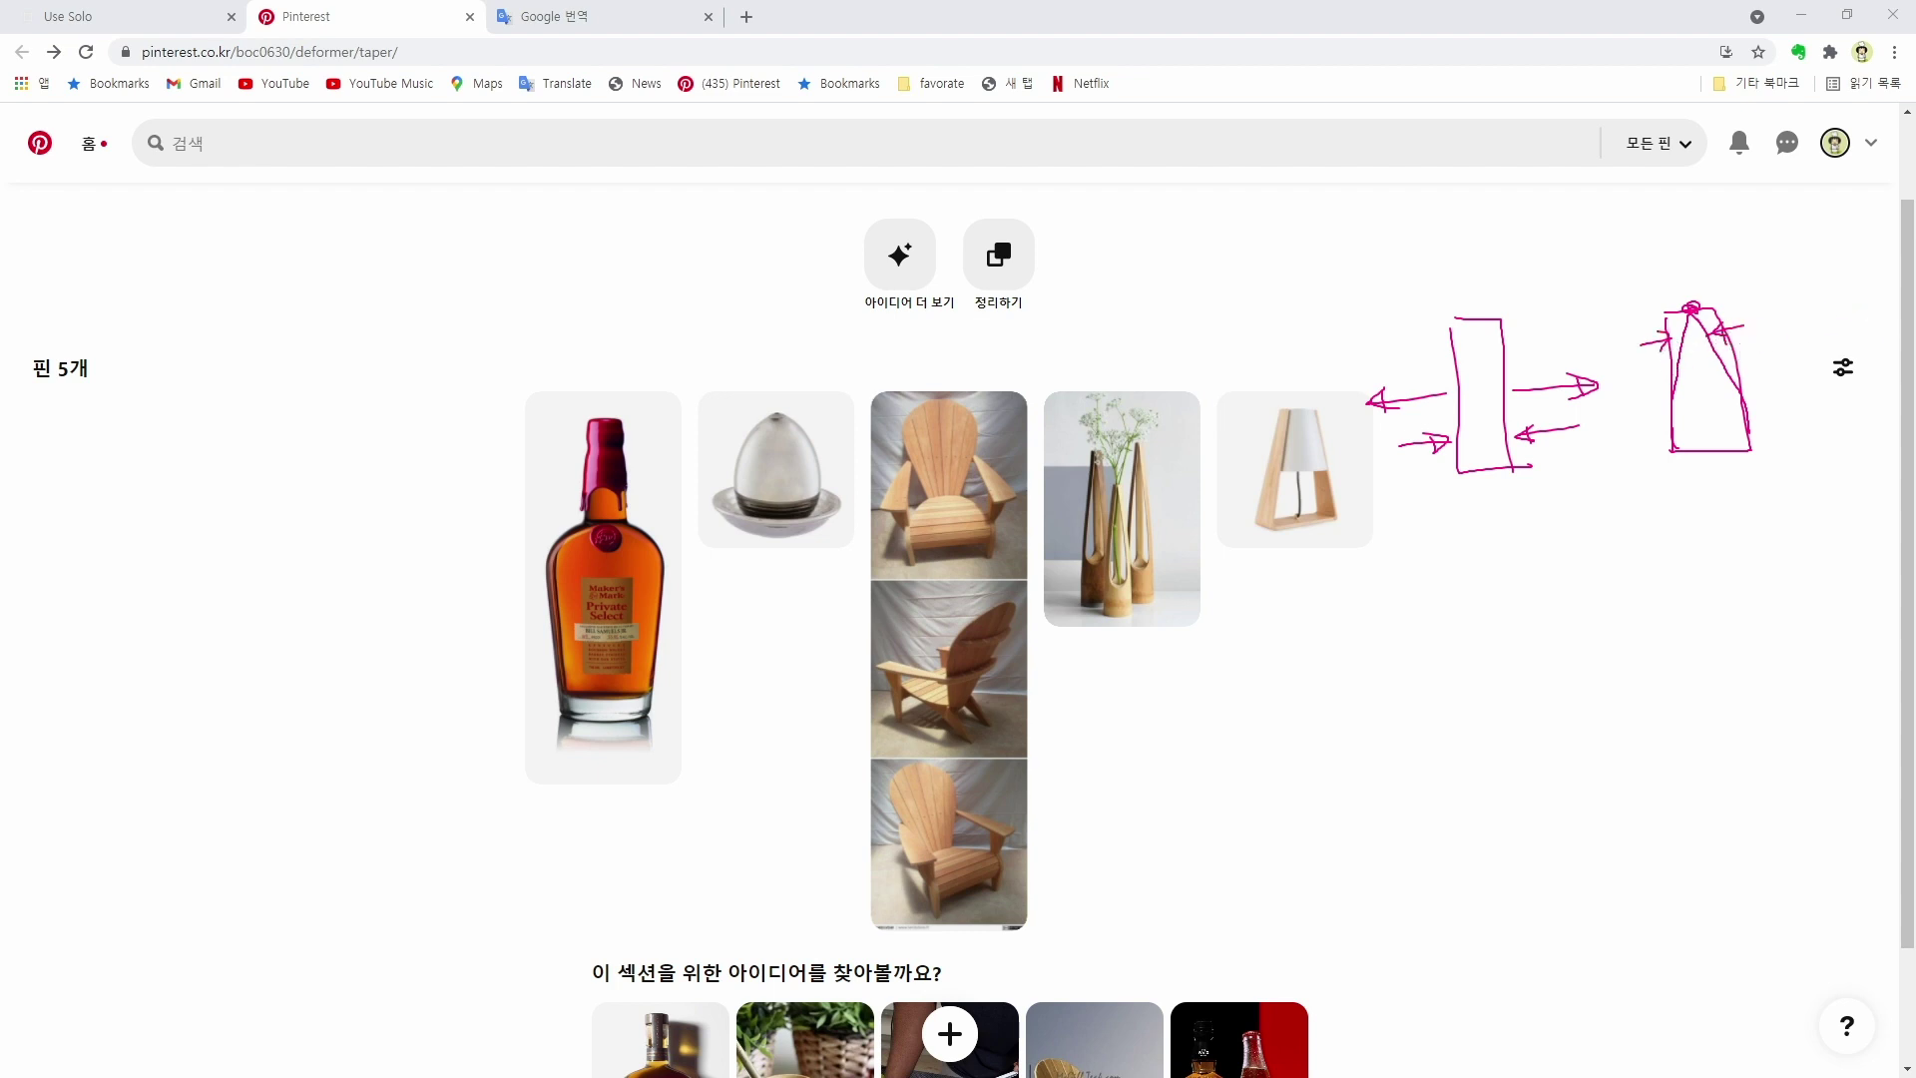
{"action": "key", "text": "Escape"}
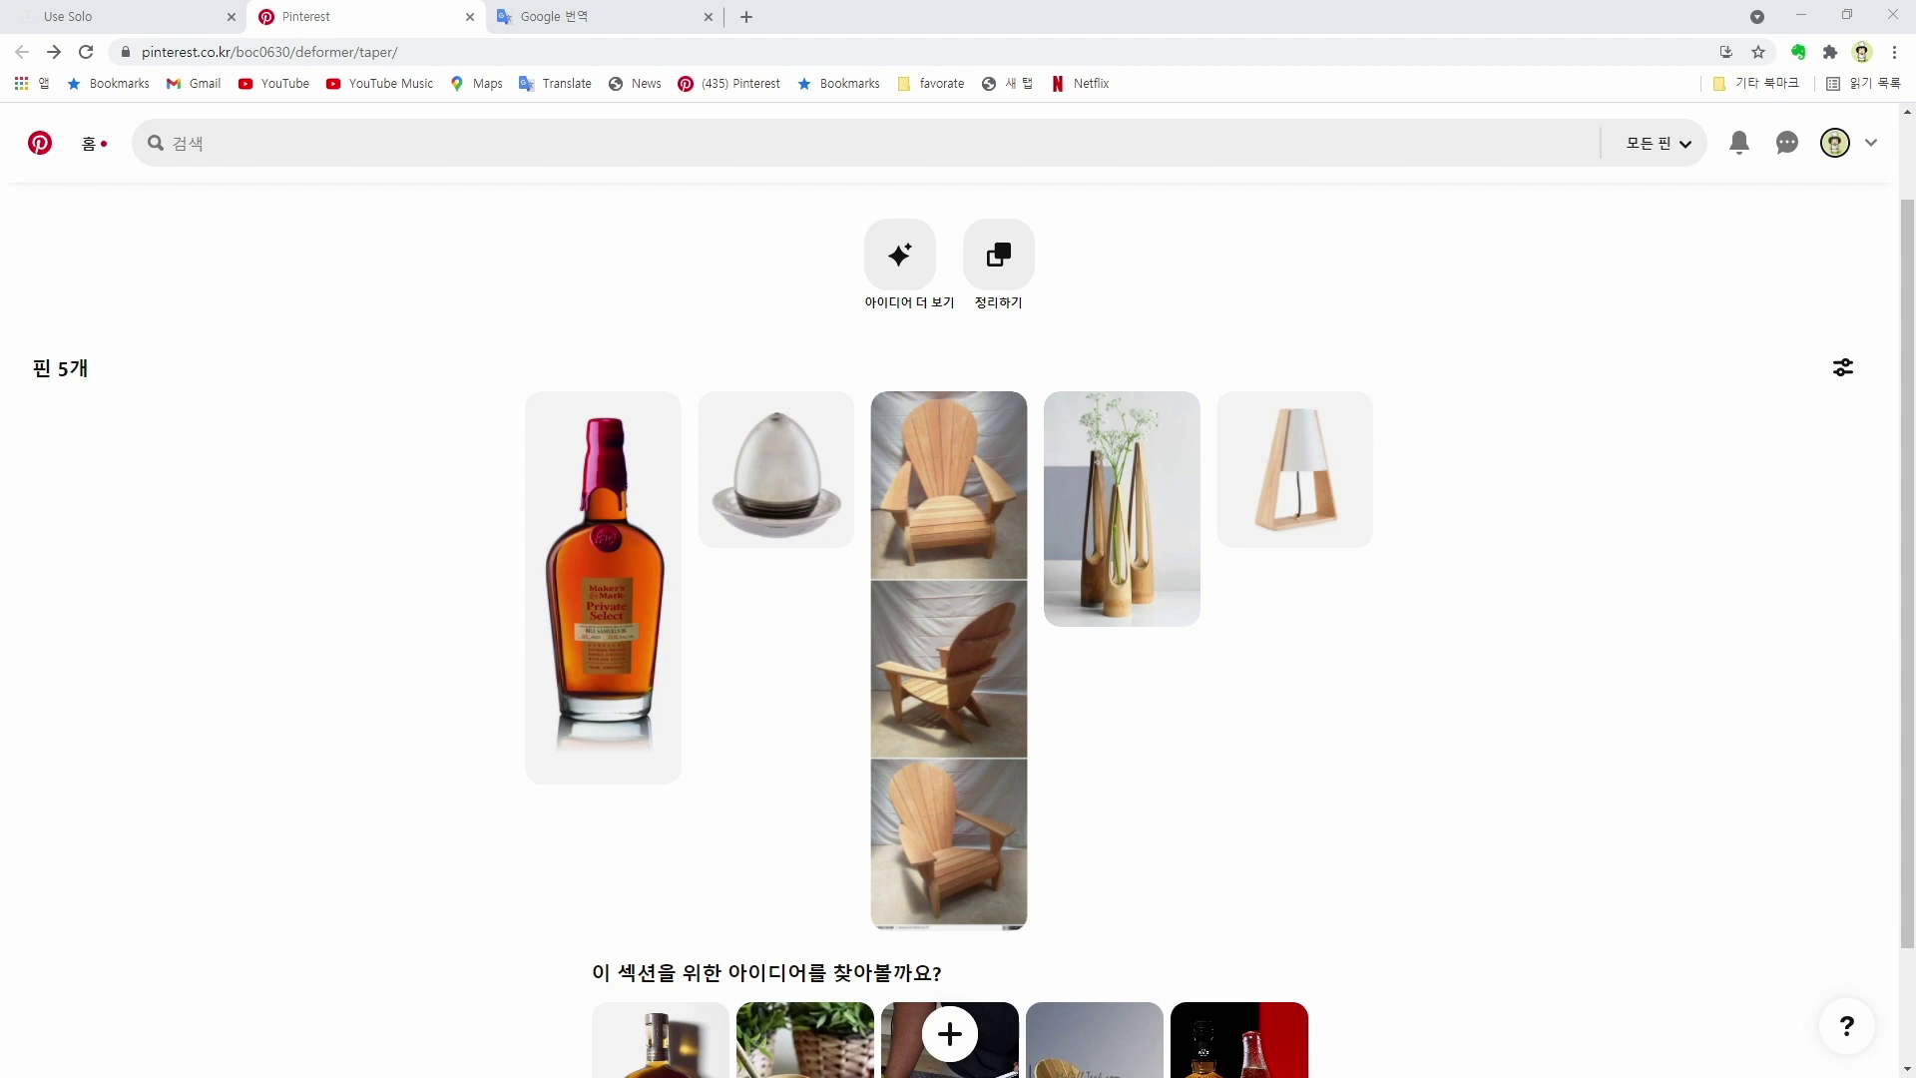
Step: Switch to Cinema 4D and examine the Cube.Fit object's segments and the settings of its Taper deformer
{"action": "key", "text": "alt+Tab"}
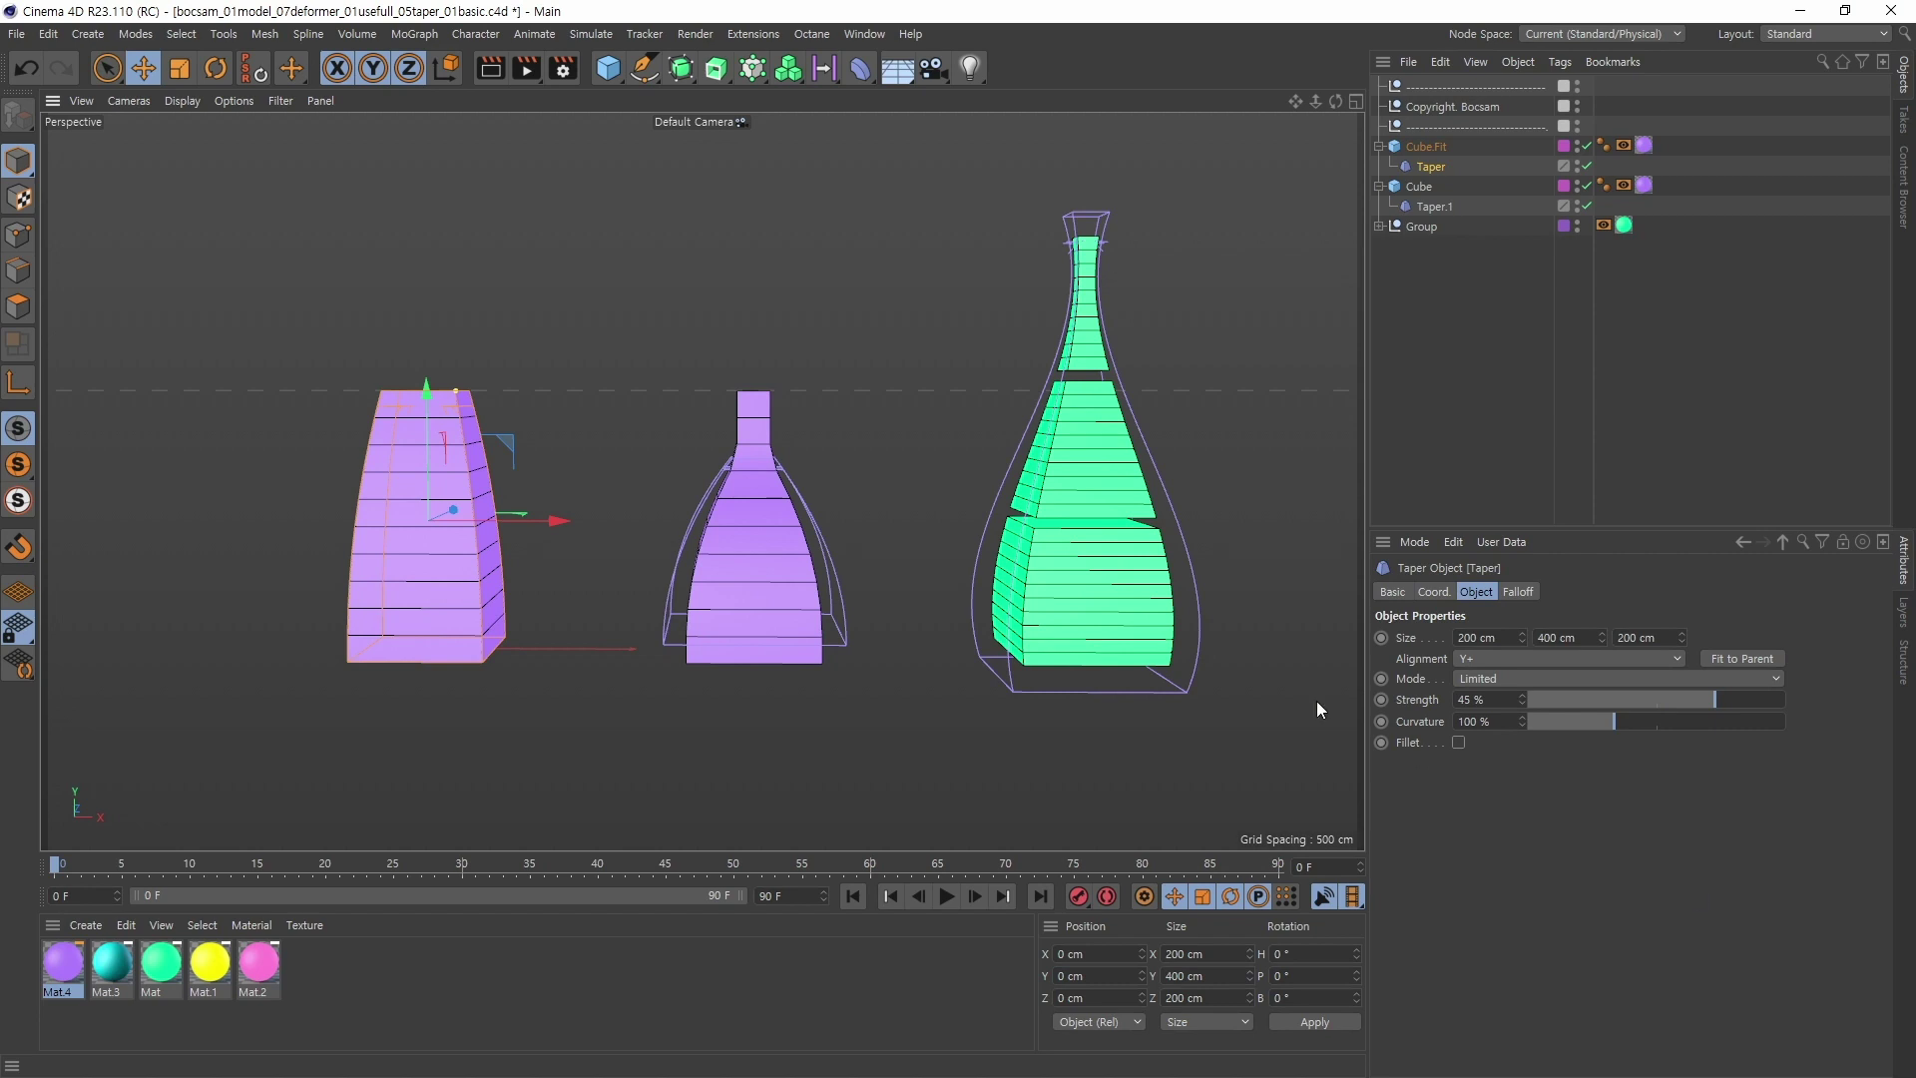
{"action": "middle_click_drag", "start_coordinate": [748, 590], "coordinate": [751, 533], "text": "alt"}
{"action": "left_click_drag", "start_coordinate": [638, 583], "coordinate": [734, 578], "text": "alt"}
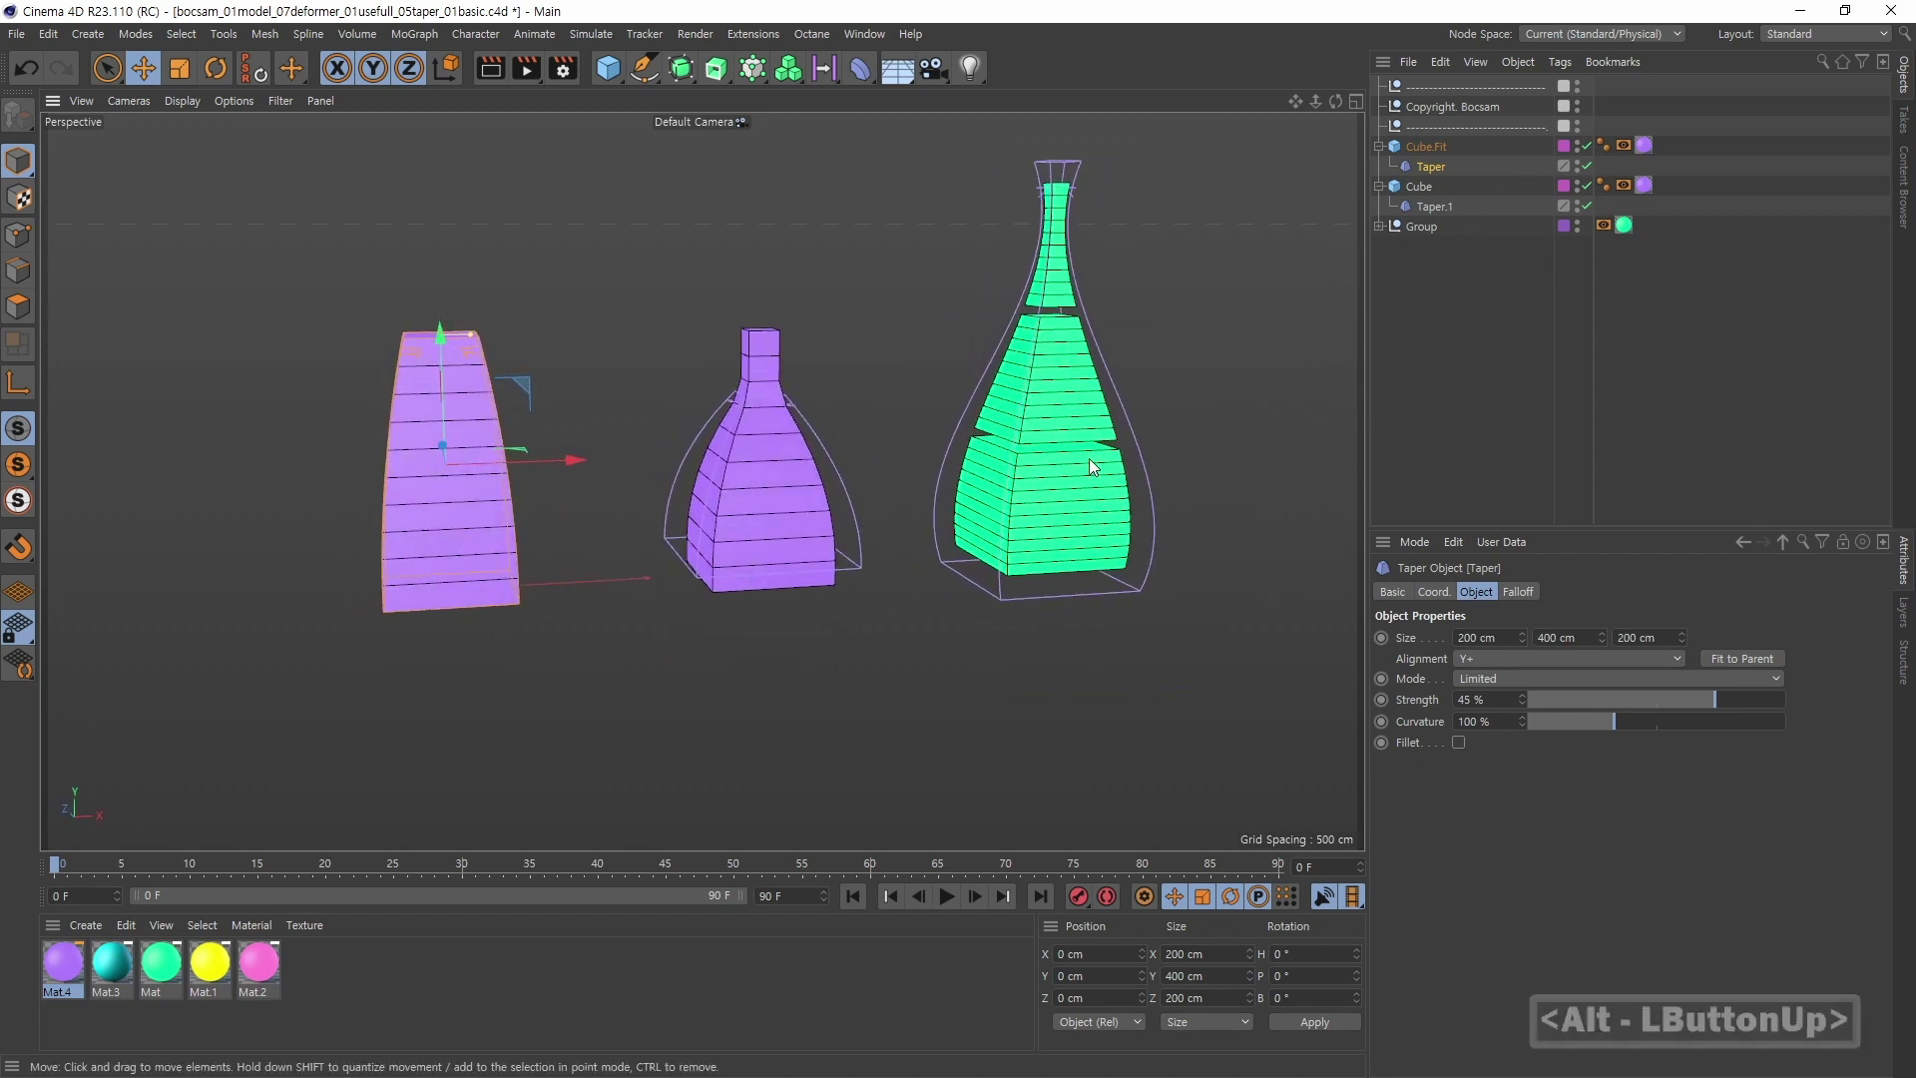
{"action": "left_click", "coordinate": [1433, 149]}
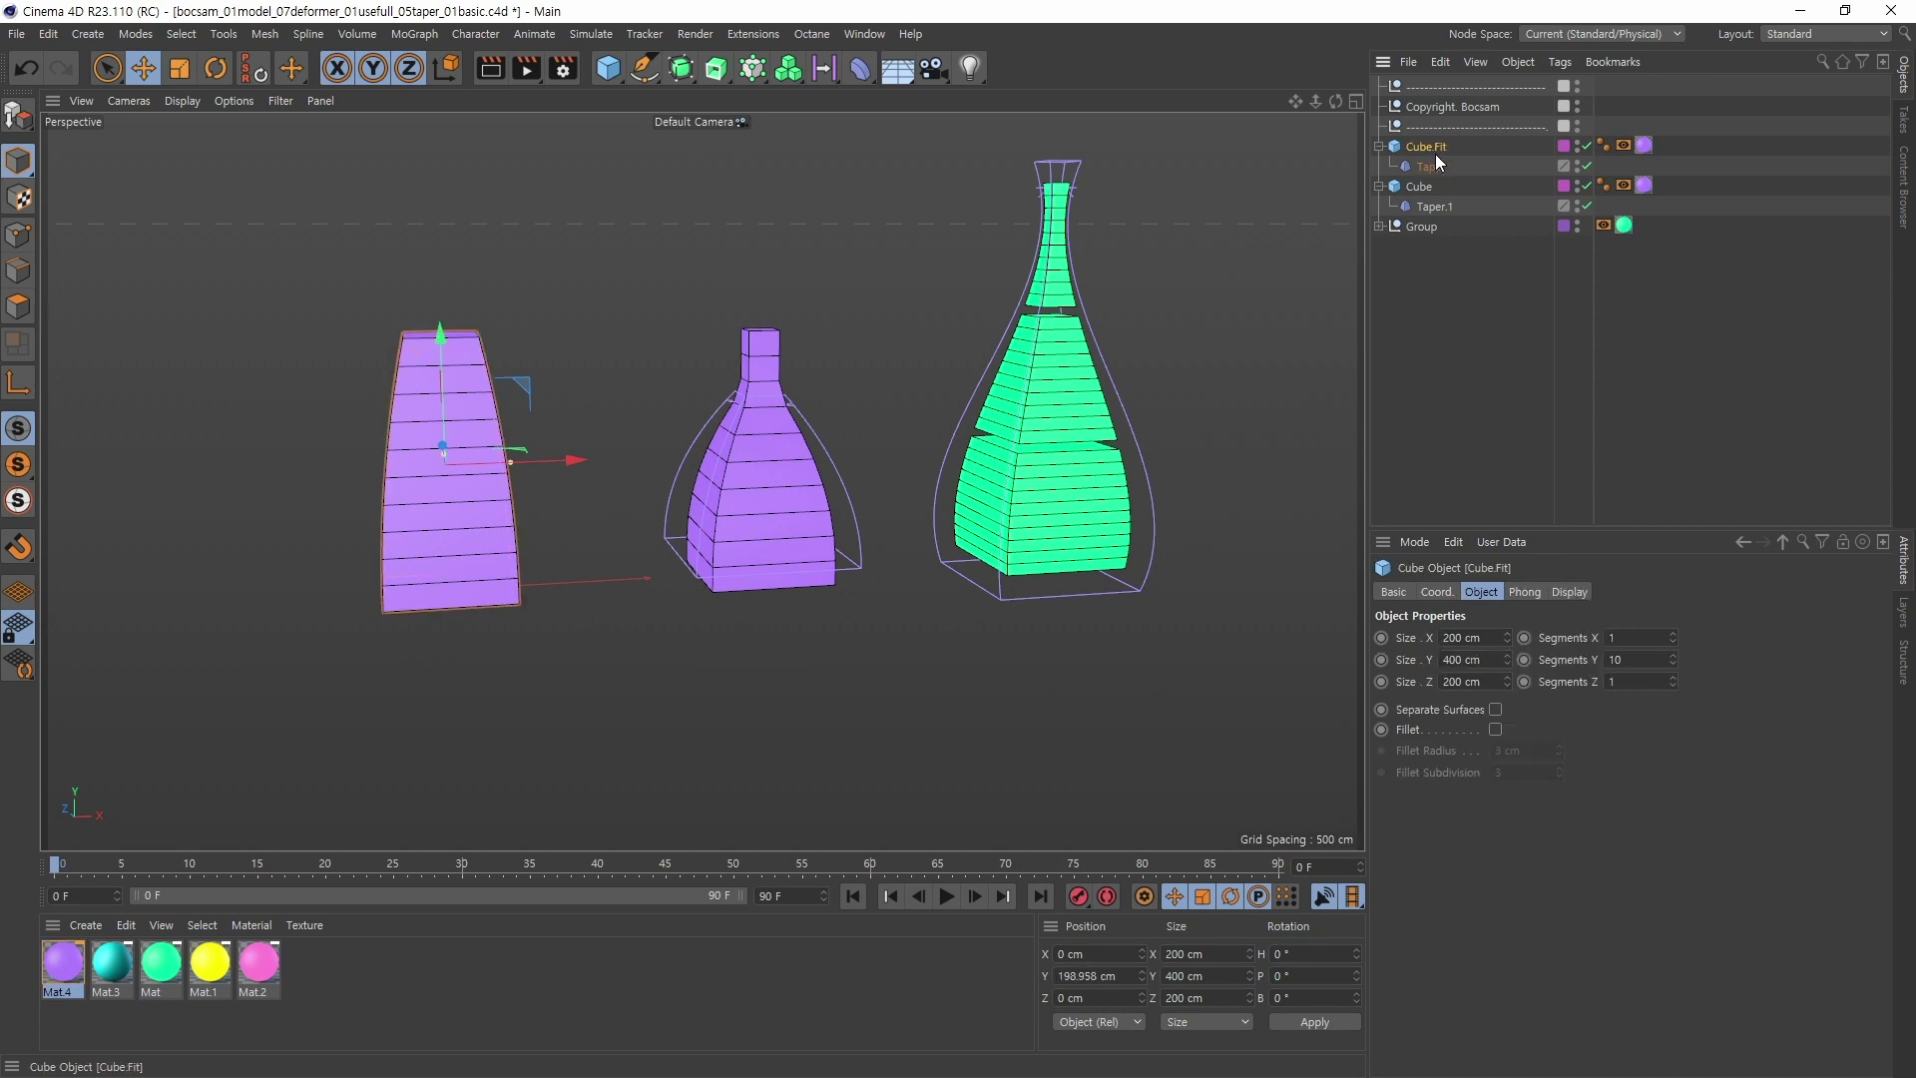
{"action": "middle_click_drag", "start_coordinate": [589, 577], "coordinate": [783, 575], "text": "alt"}
{"action": "right_click_drag", "start_coordinate": [782, 575], "coordinate": [800, 451], "text": "alt"}
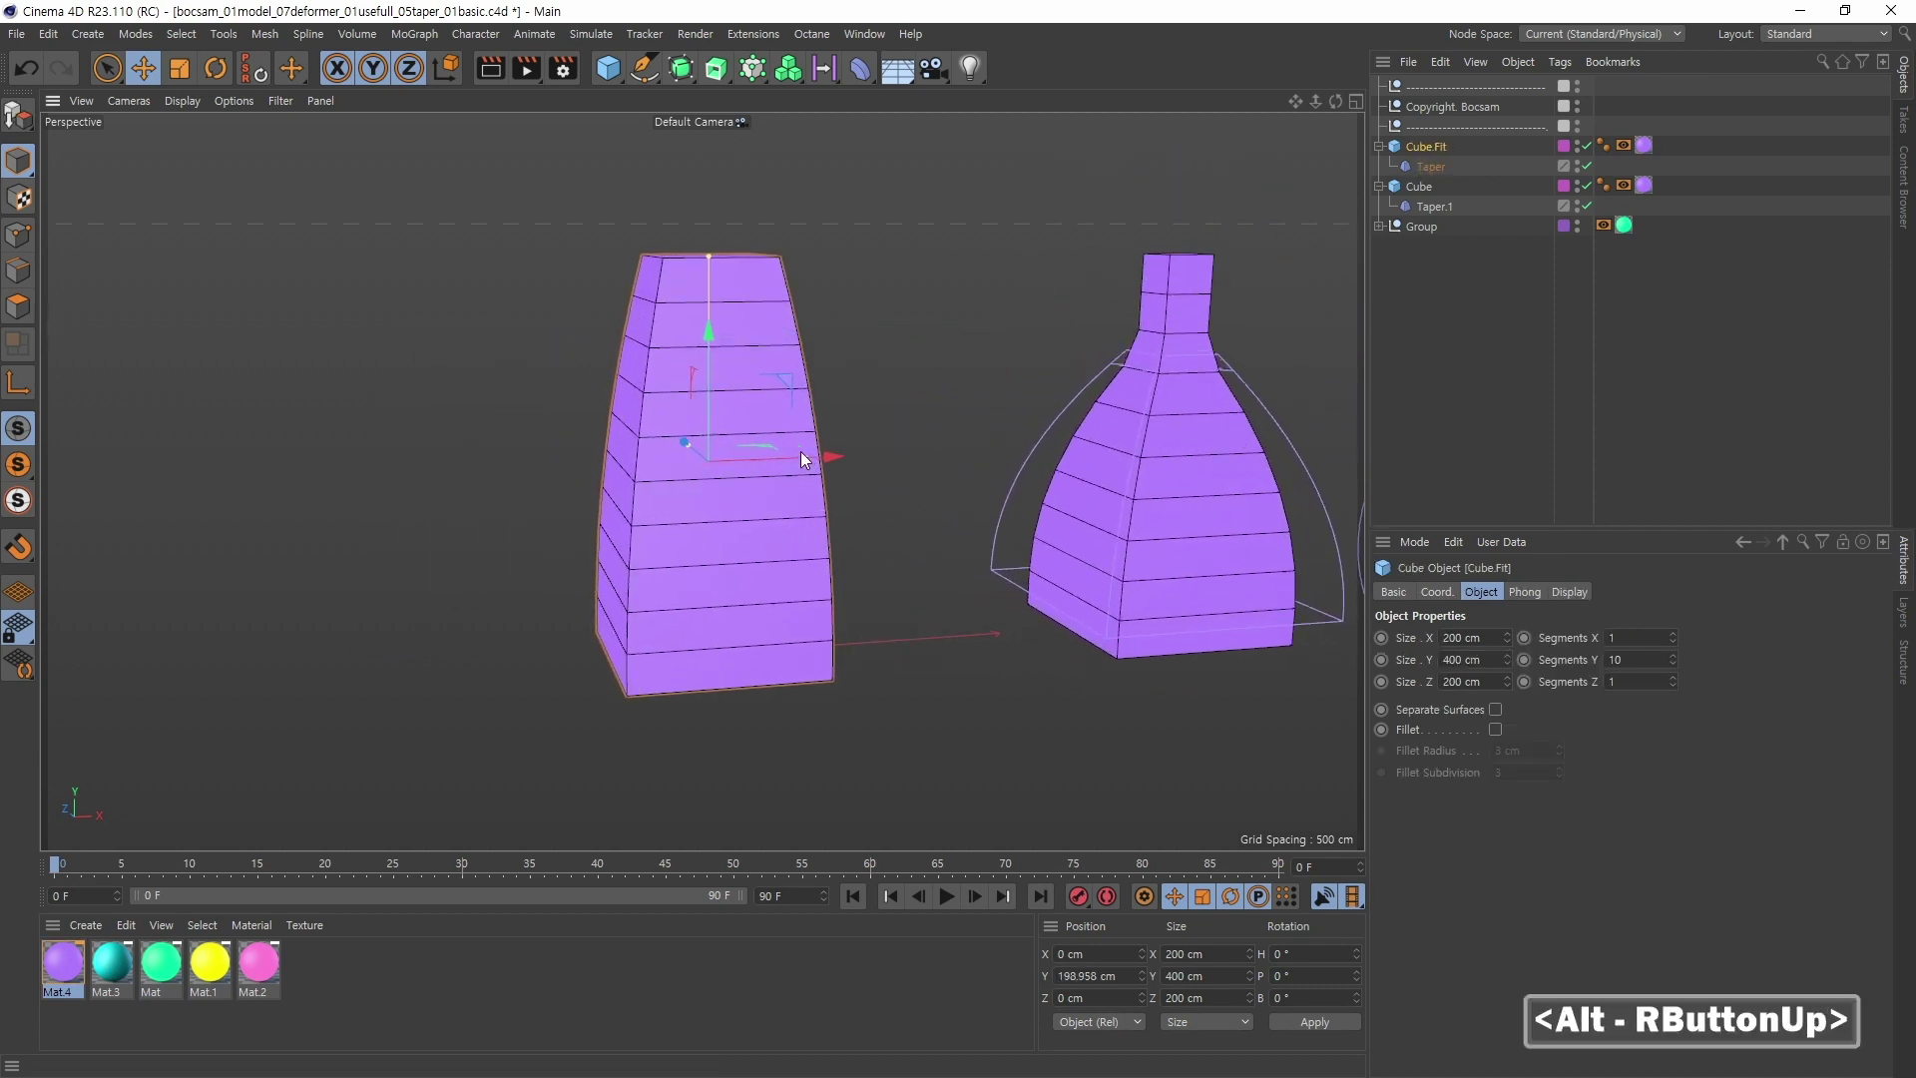
{"action": "left_click", "coordinate": [1430, 165]}
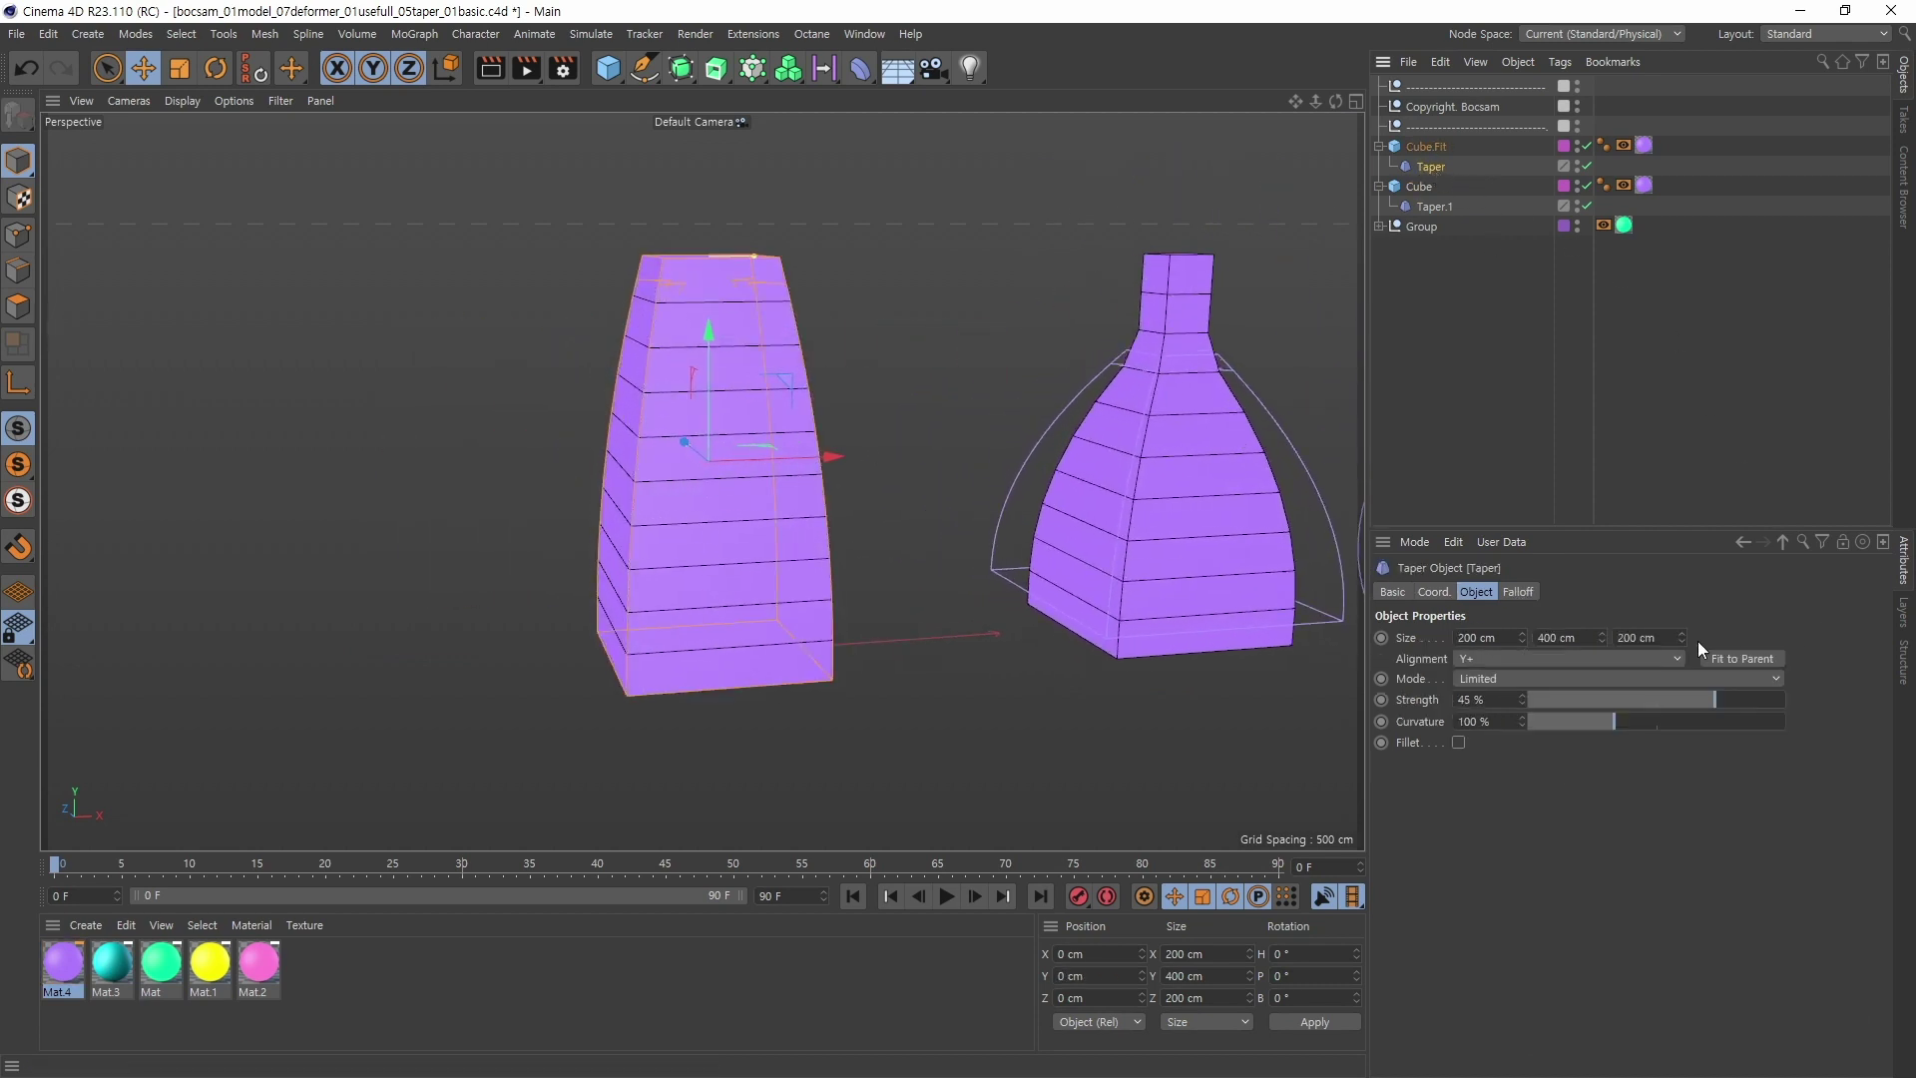
{"action": "left_click", "coordinate": [1587, 146]}
{"action": "left_click", "coordinate": [1586, 146]}
{"action": "left_click_drag", "start_coordinate": [798, 449], "coordinate": [939, 417], "text": "alt"}
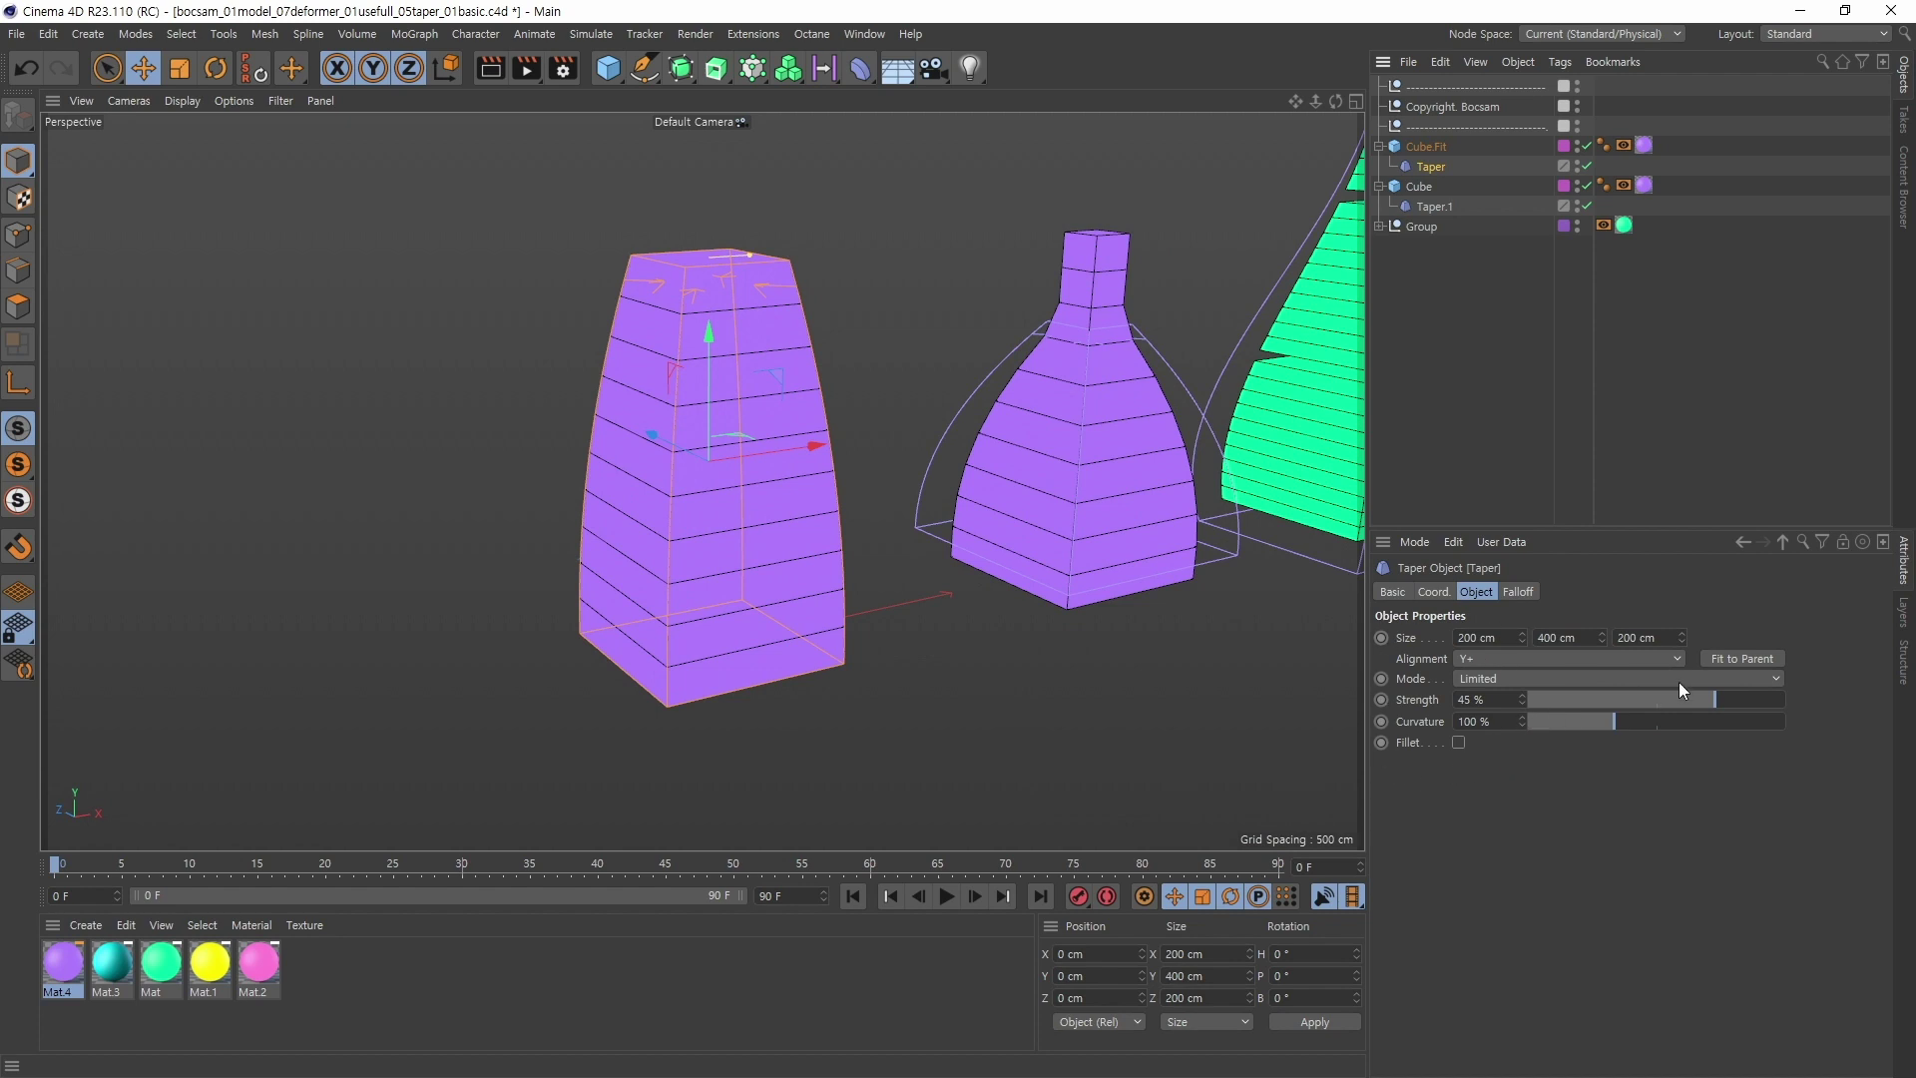
Step: Try the Cube.Fit Taper deformer's strength at 100 % and at -100 %
{"action": "left_click_drag", "start_coordinate": [1712, 698], "coordinate": [1822, 693]}
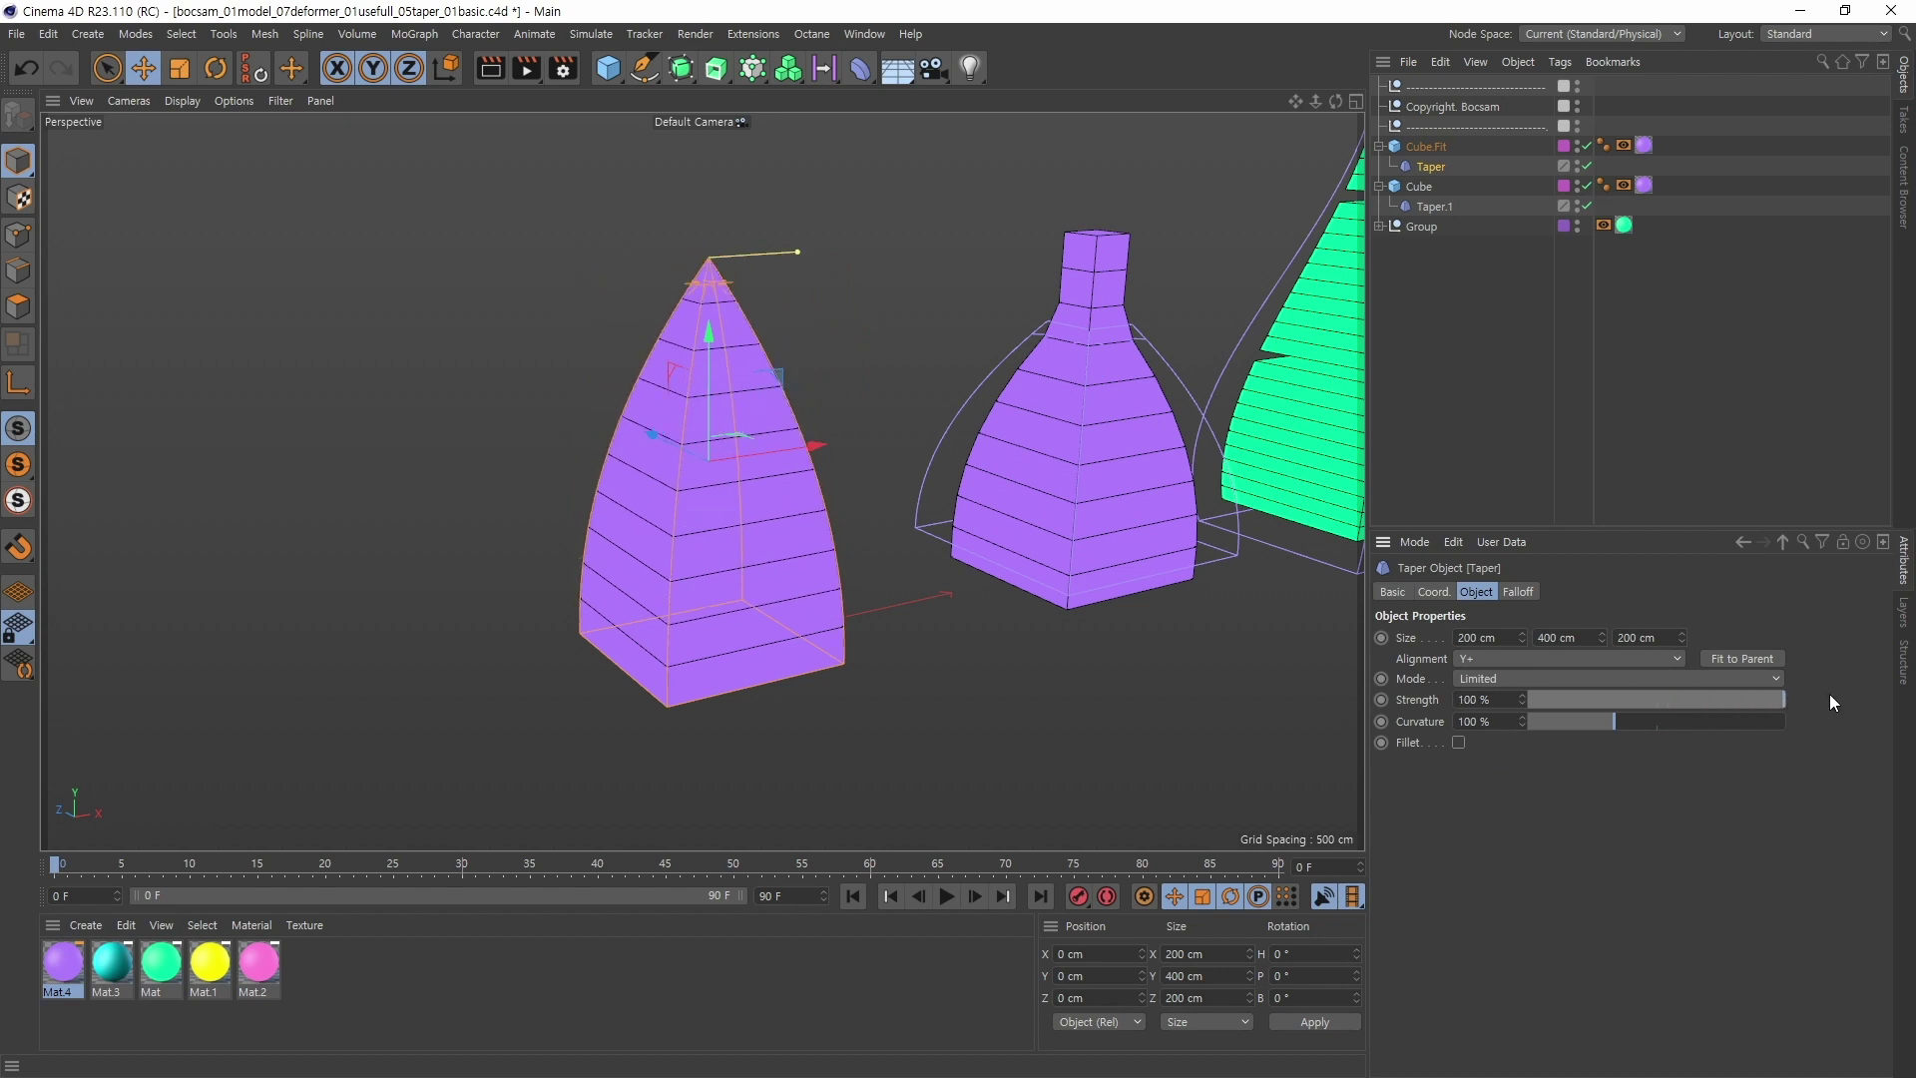
{"action": "left_click_drag", "start_coordinate": [1697, 703], "coordinate": [1473, 710]}
{"action": "mouse_move", "coordinate": [1037, 658]}
{"action": "left_mouse_down", "text": "alt"}
{"action": "mouse_move", "coordinate": [968, 609]}
{"action": "mouse_move", "coordinate": [1026, 646]}
{"action": "left_mouse_up", "text": "alt"}
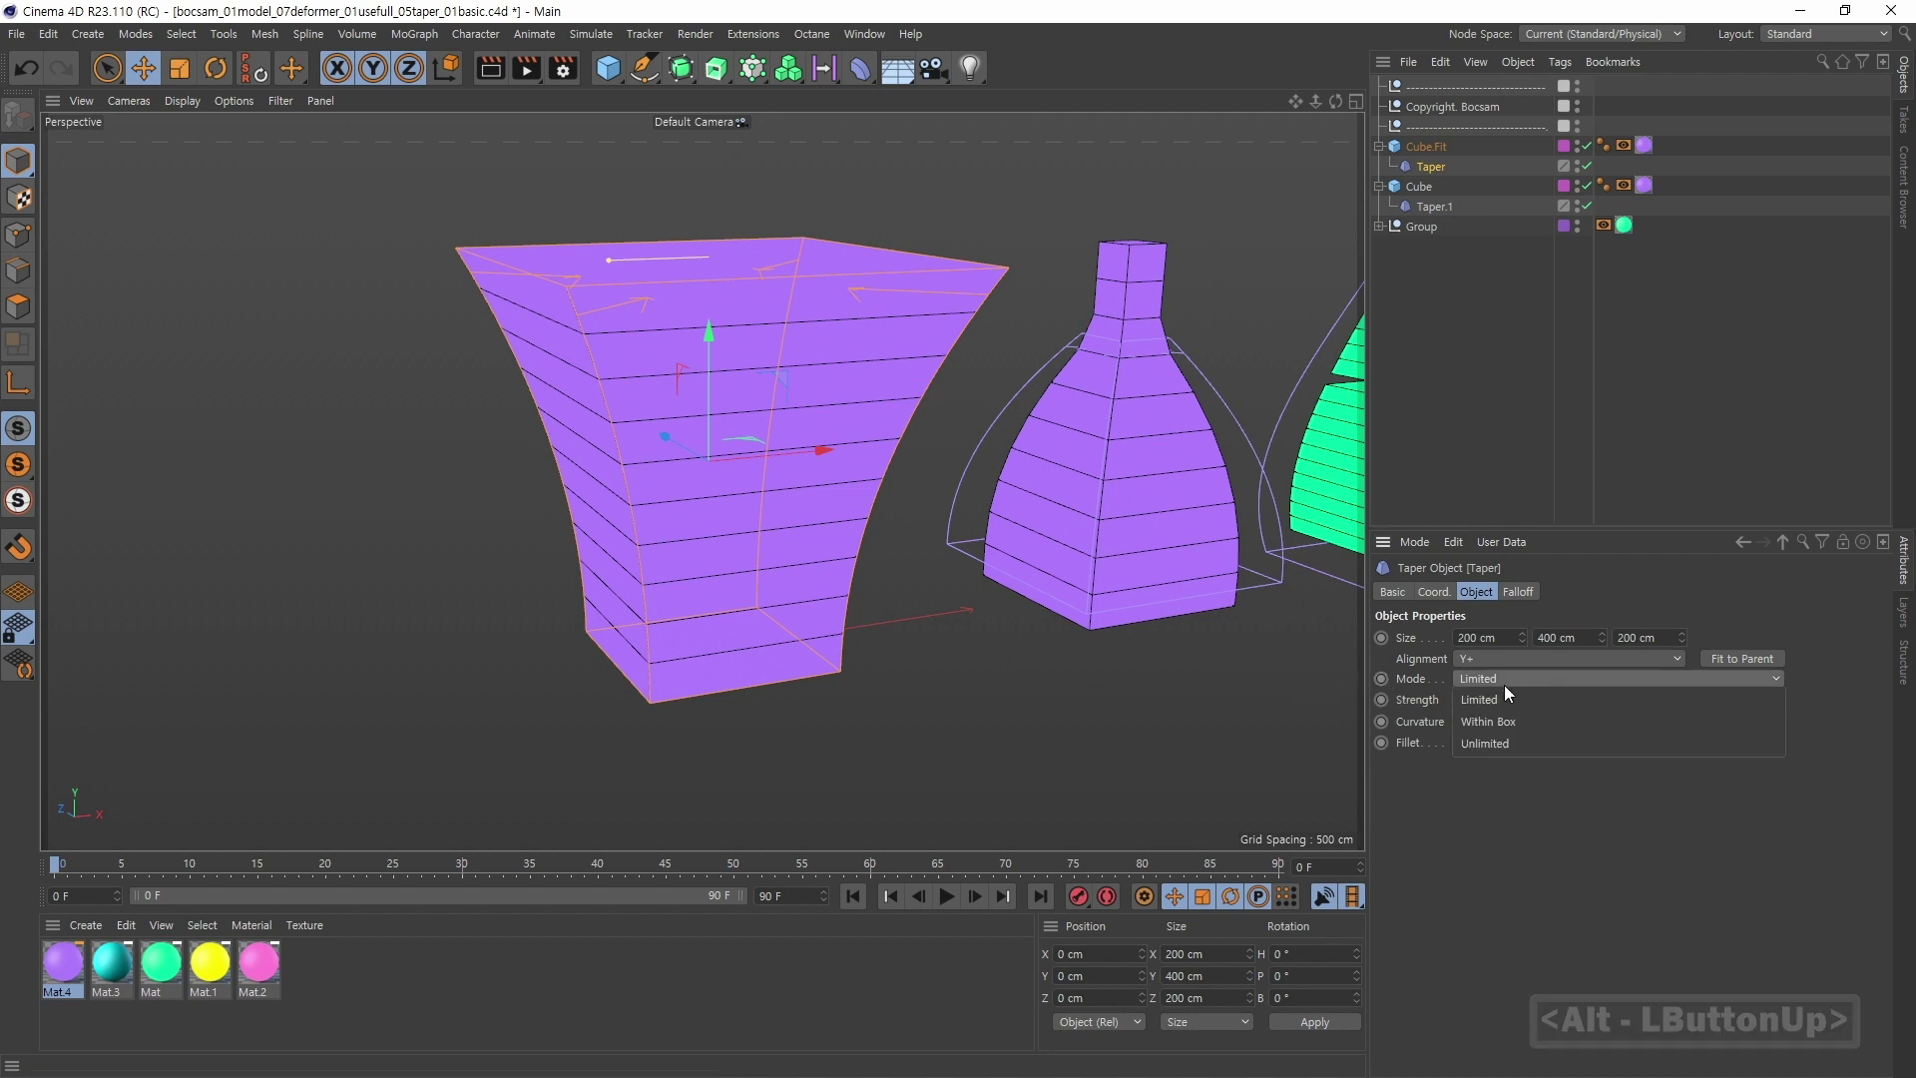
Step: Set the Taper deformer's mode to Unlimited and raise the deformer to about 118 cm in Y
{"action": "left_click", "coordinate": [1504, 683]}
{"action": "left_click", "coordinate": [1492, 744]}
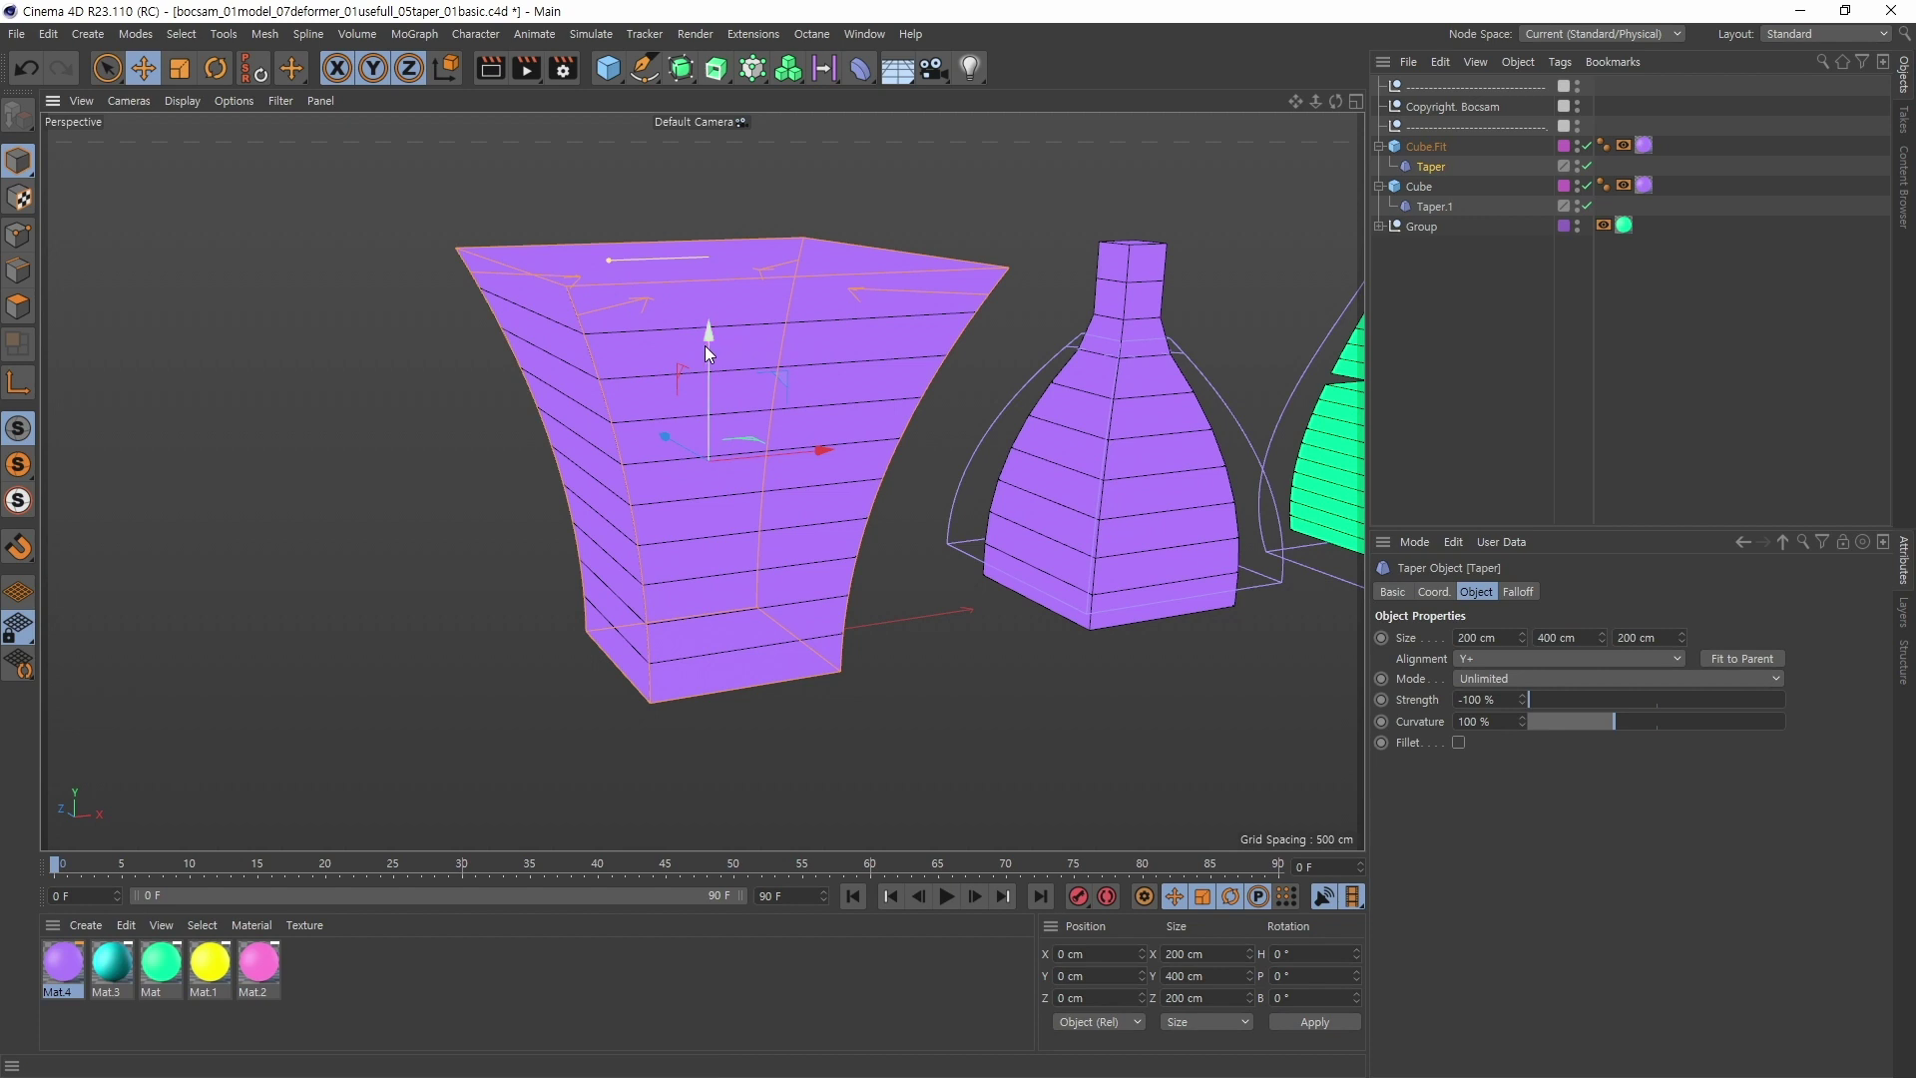
{"action": "left_click_drag", "start_coordinate": [704, 345], "coordinate": [712, 224]}
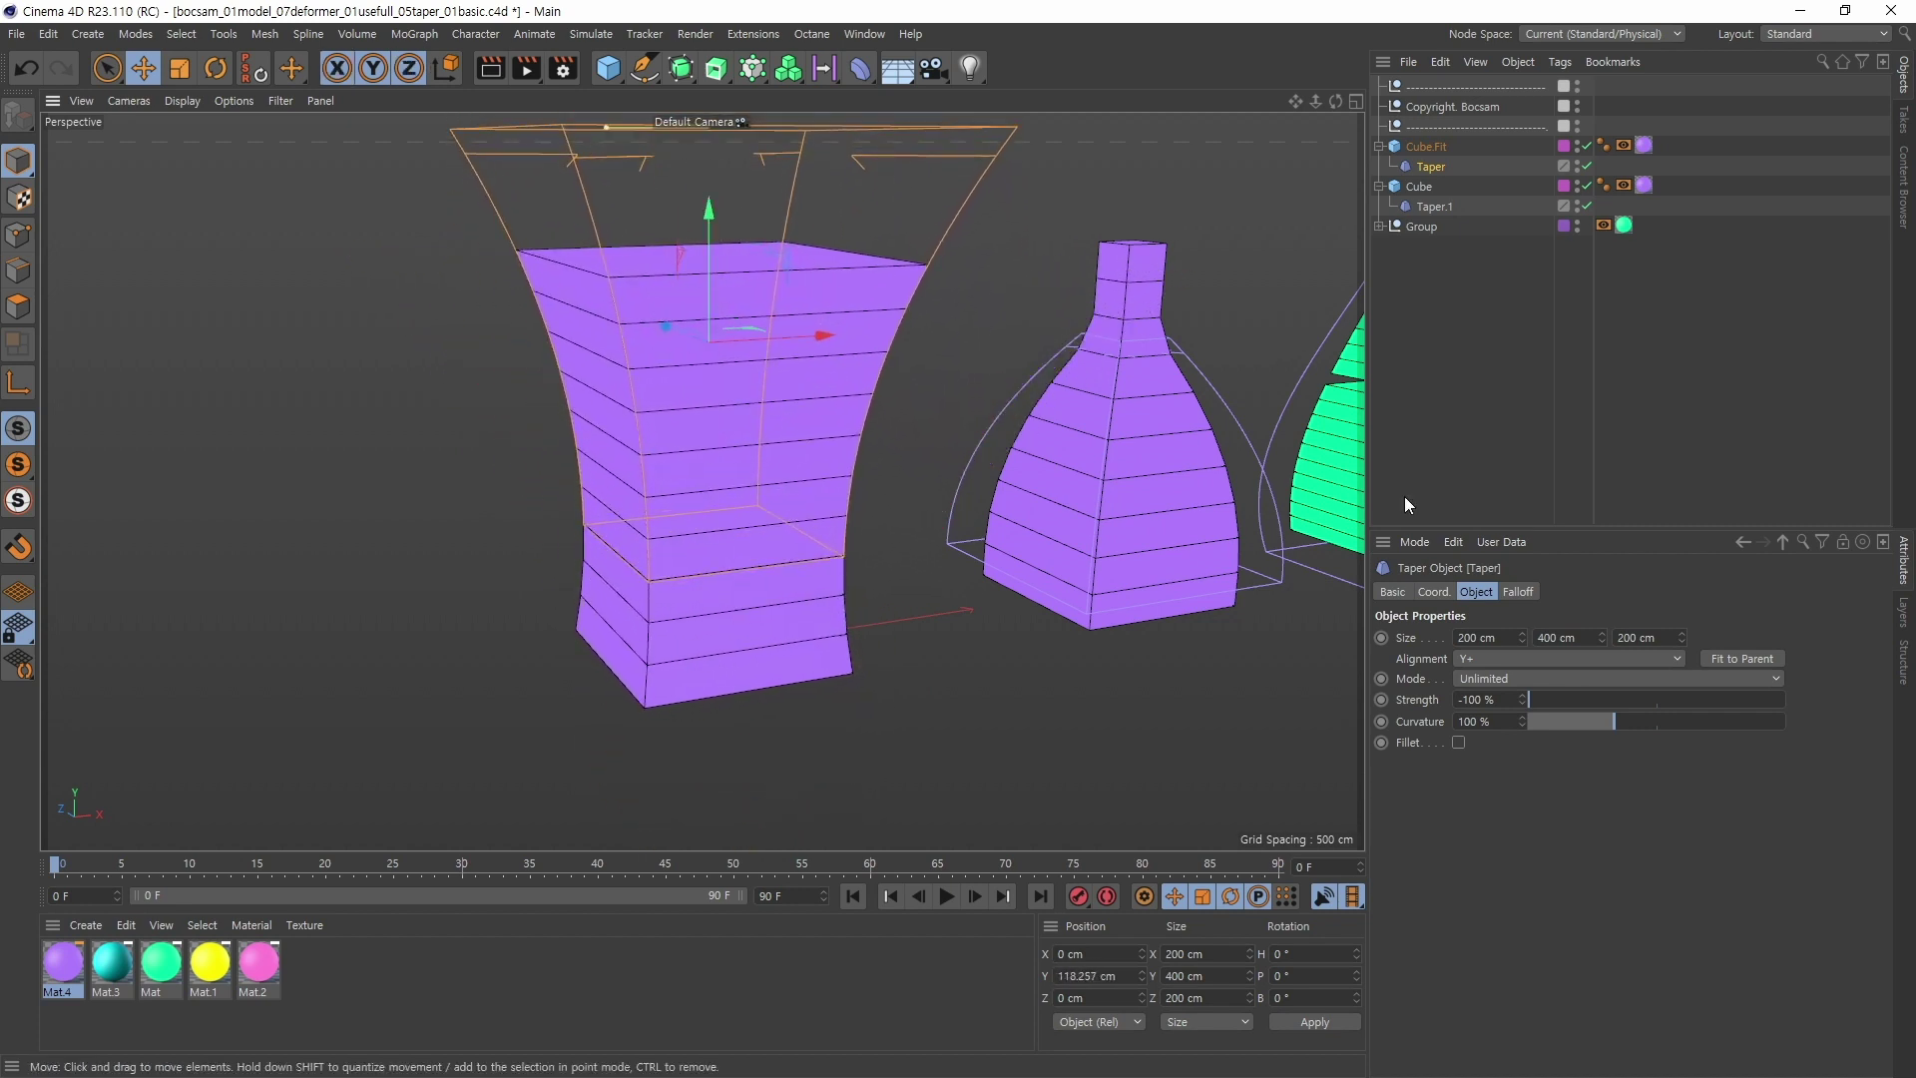
Step: Set the Taper's strength to 100 % and move the deformer along Y to about 205 cm
{"action": "left_click_drag", "start_coordinate": [1562, 698], "coordinate": [1788, 698]}
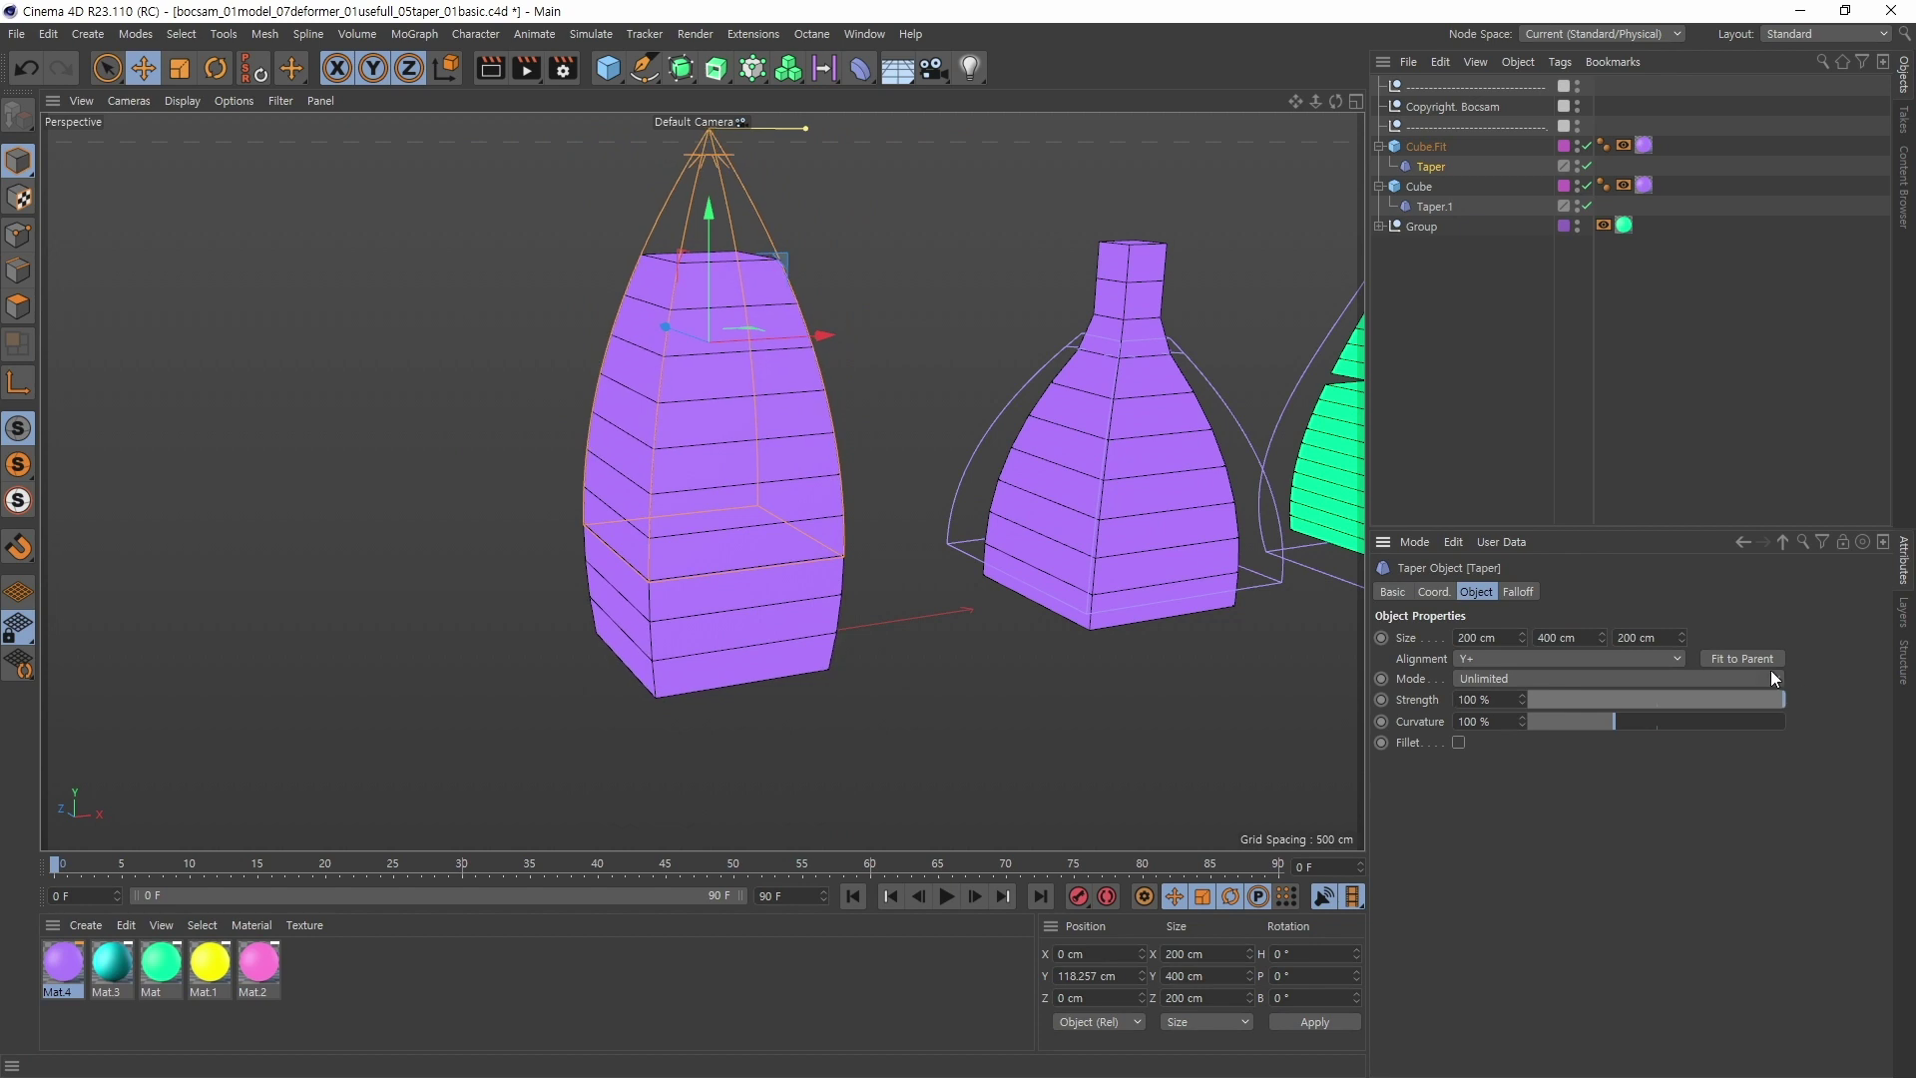
{"action": "left_click_drag", "start_coordinate": [710, 218], "coordinate": [723, 340]}
{"action": "middle_click_drag", "start_coordinate": [779, 379], "coordinate": [858, 429], "text": "alt"}
{"action": "left_click_drag", "start_coordinate": [858, 429], "coordinate": [622, 195], "text": "alt"}
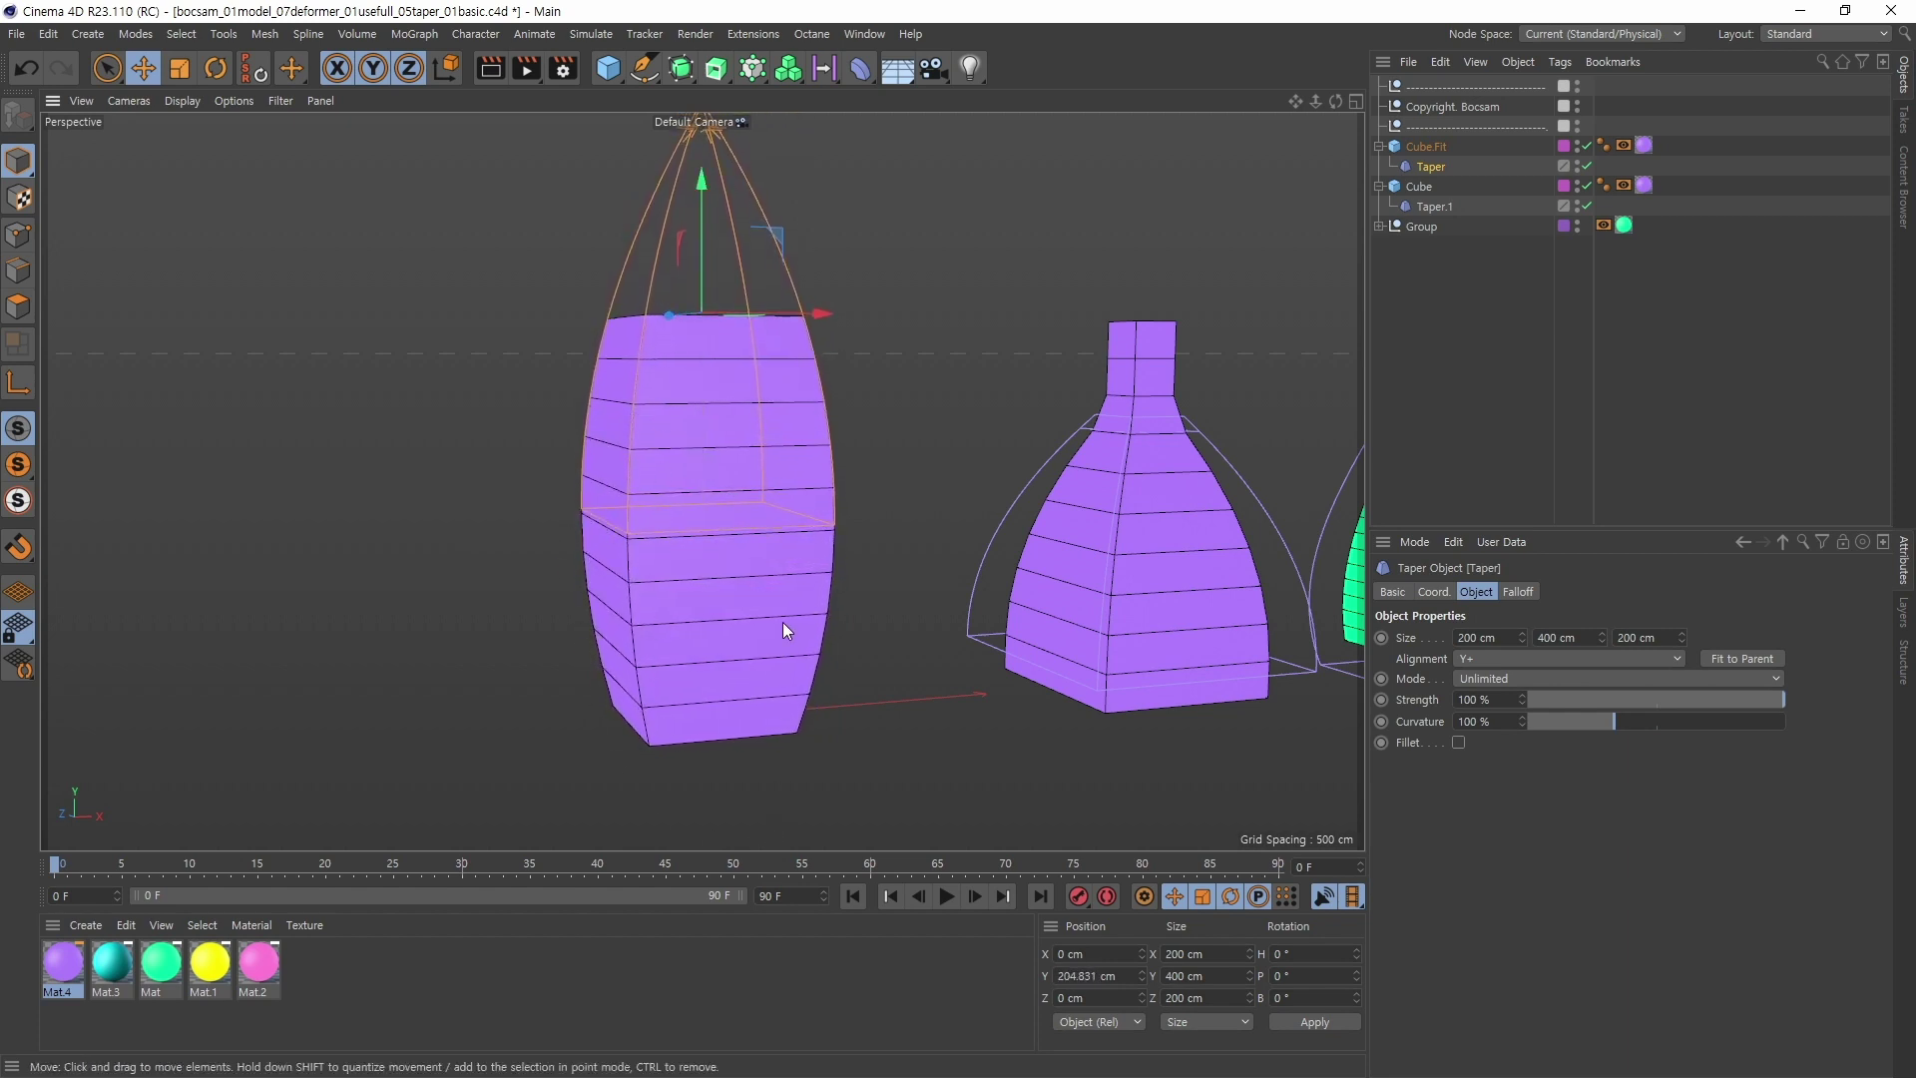
{"action": "right_click_drag", "start_coordinate": [782, 620], "coordinate": [811, 596], "text": "alt"}
{"action": "middle_click_drag", "start_coordinate": [811, 596], "coordinate": [726, 626], "text": "alt"}
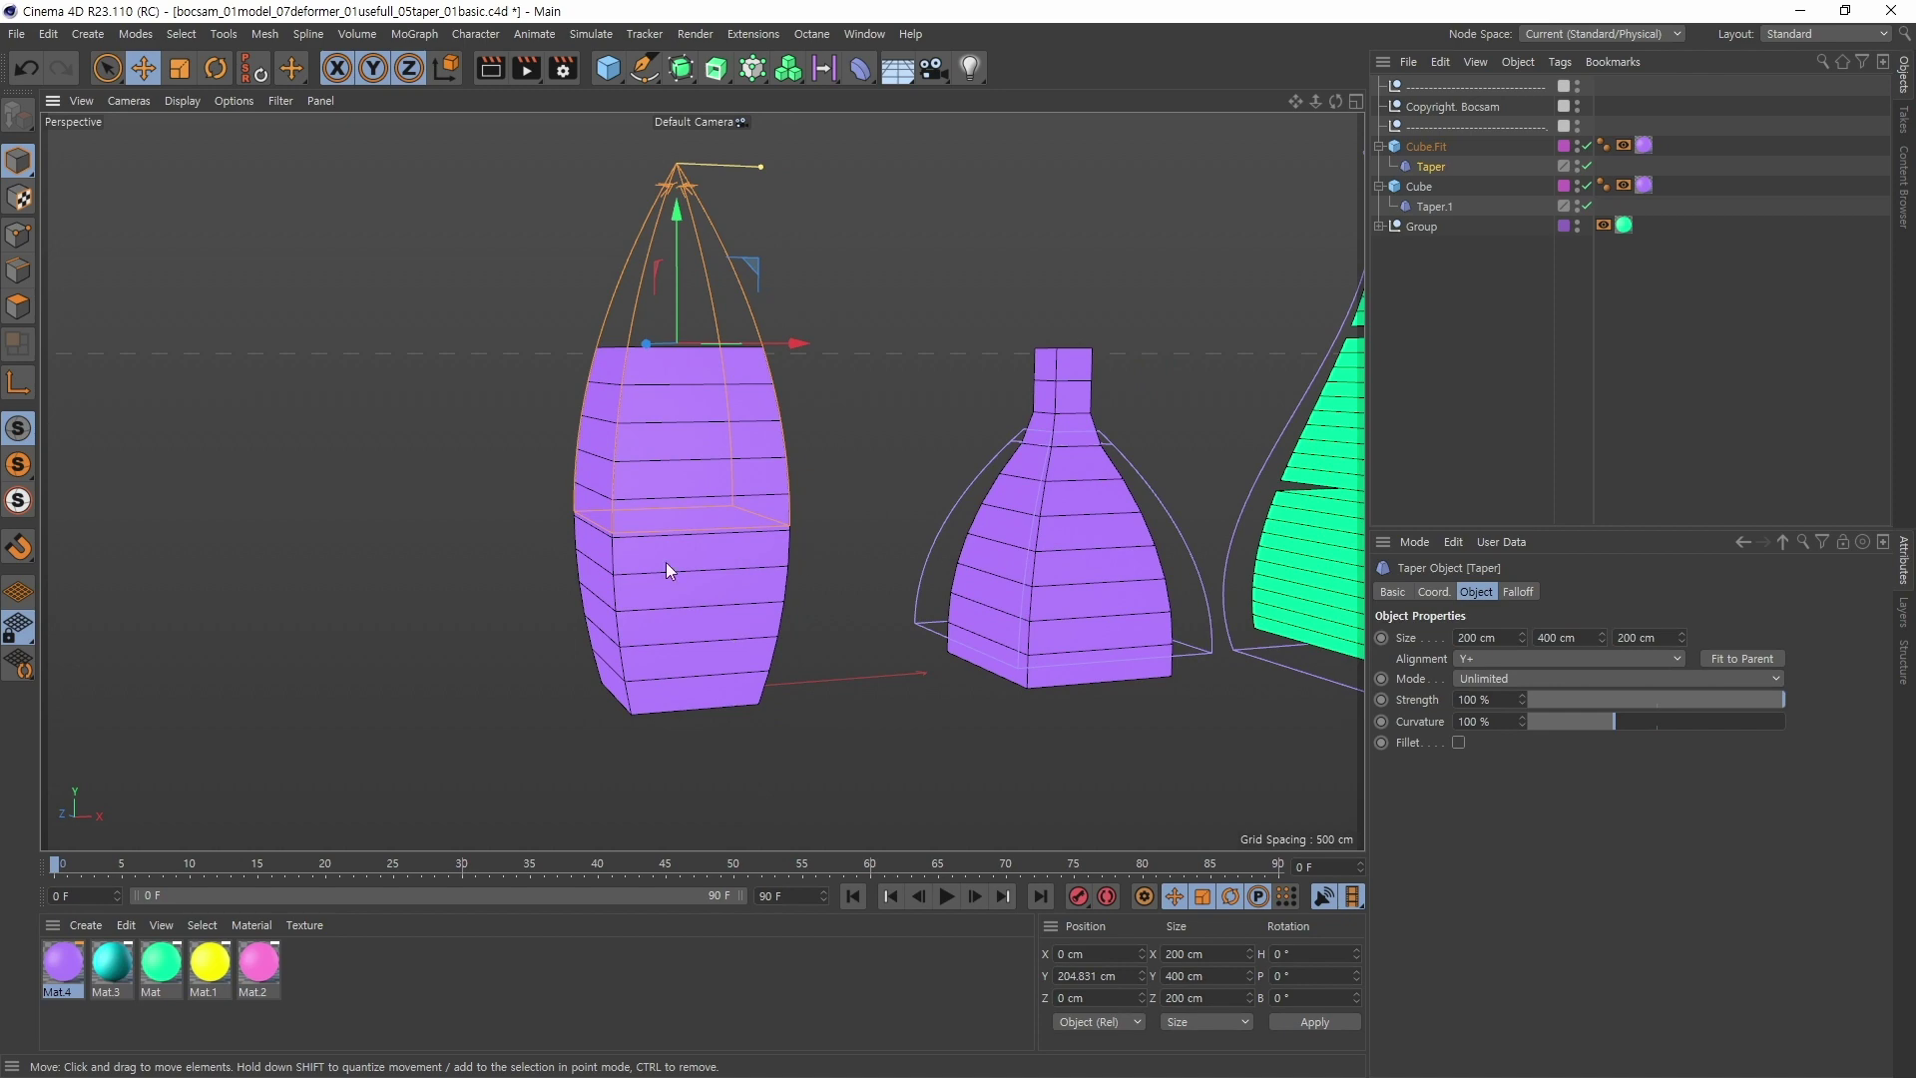
{"action": "left_click_drag", "start_coordinate": [862, 427], "coordinate": [878, 483], "text": "alt"}
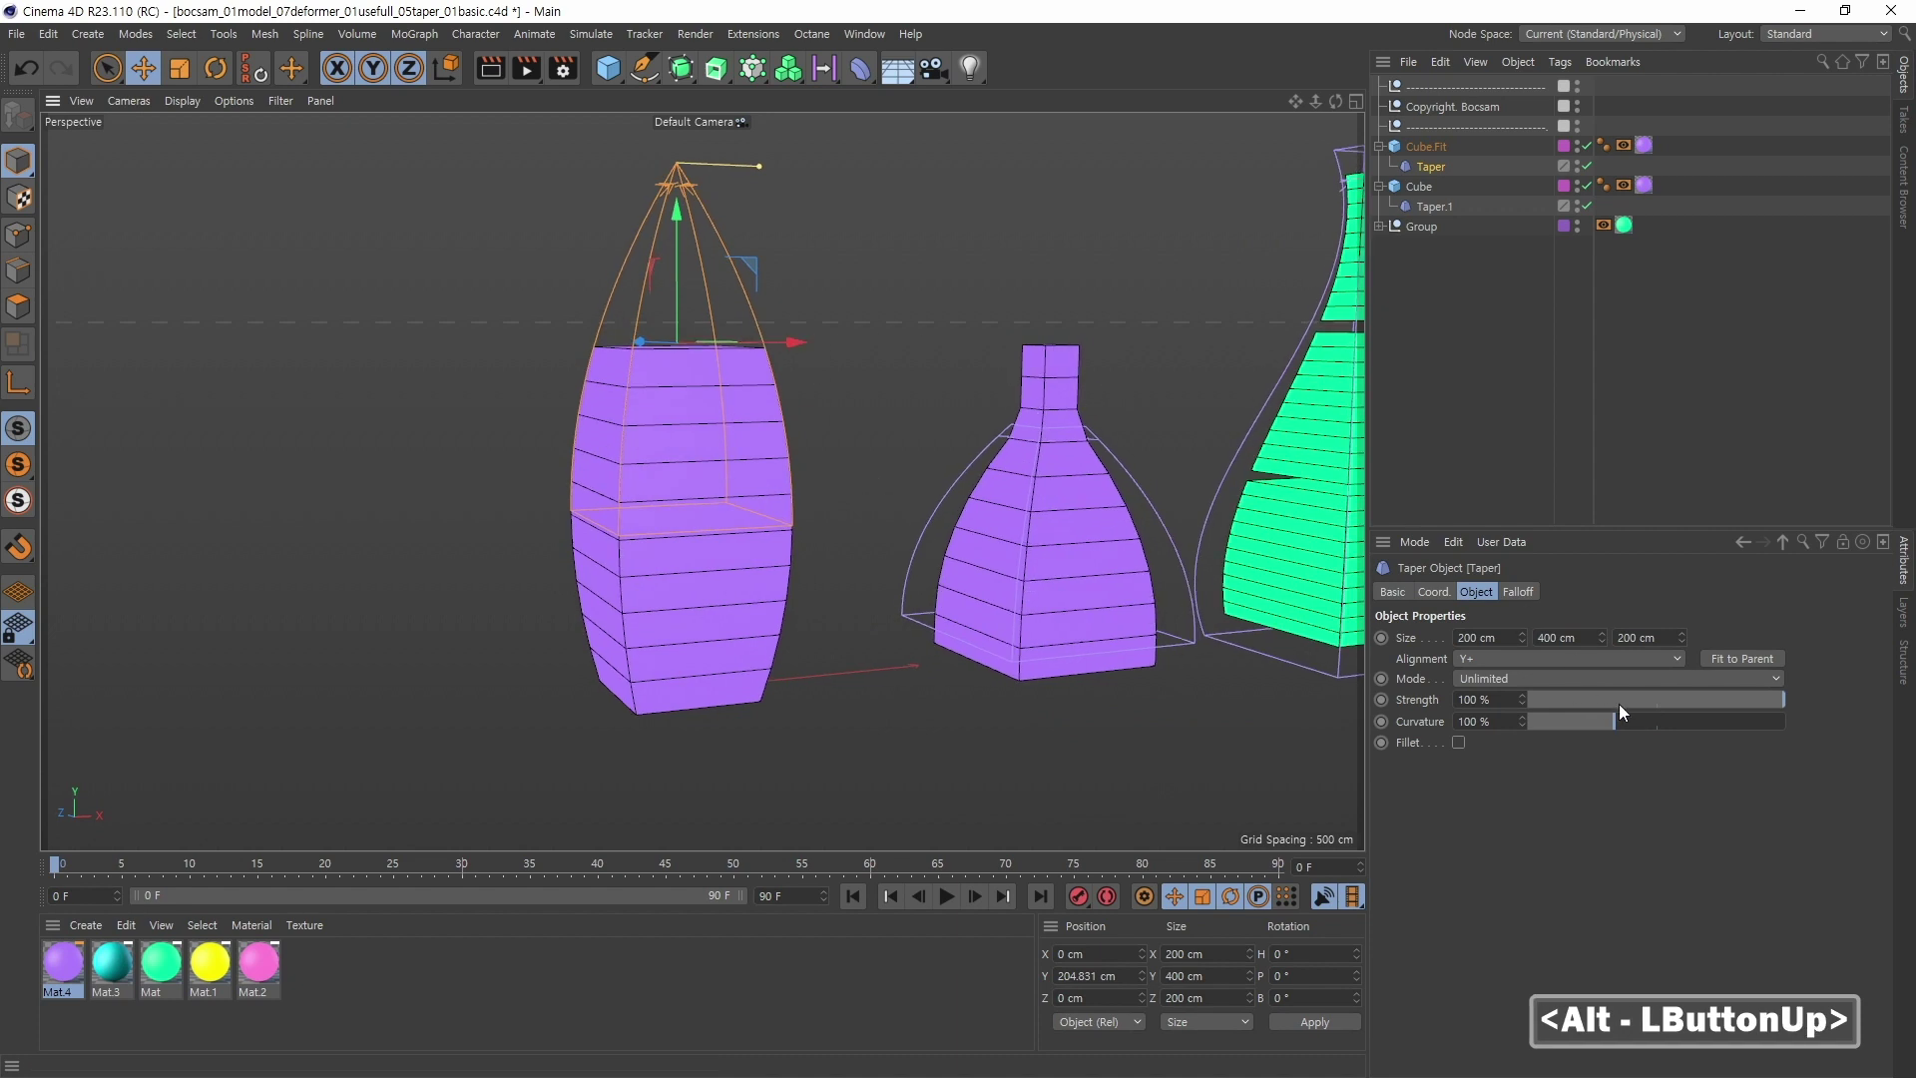
Step: Fit the Taper deformer to its parent cube and set its curvature to about 147 %
{"action": "left_click", "coordinate": [1739, 656]}
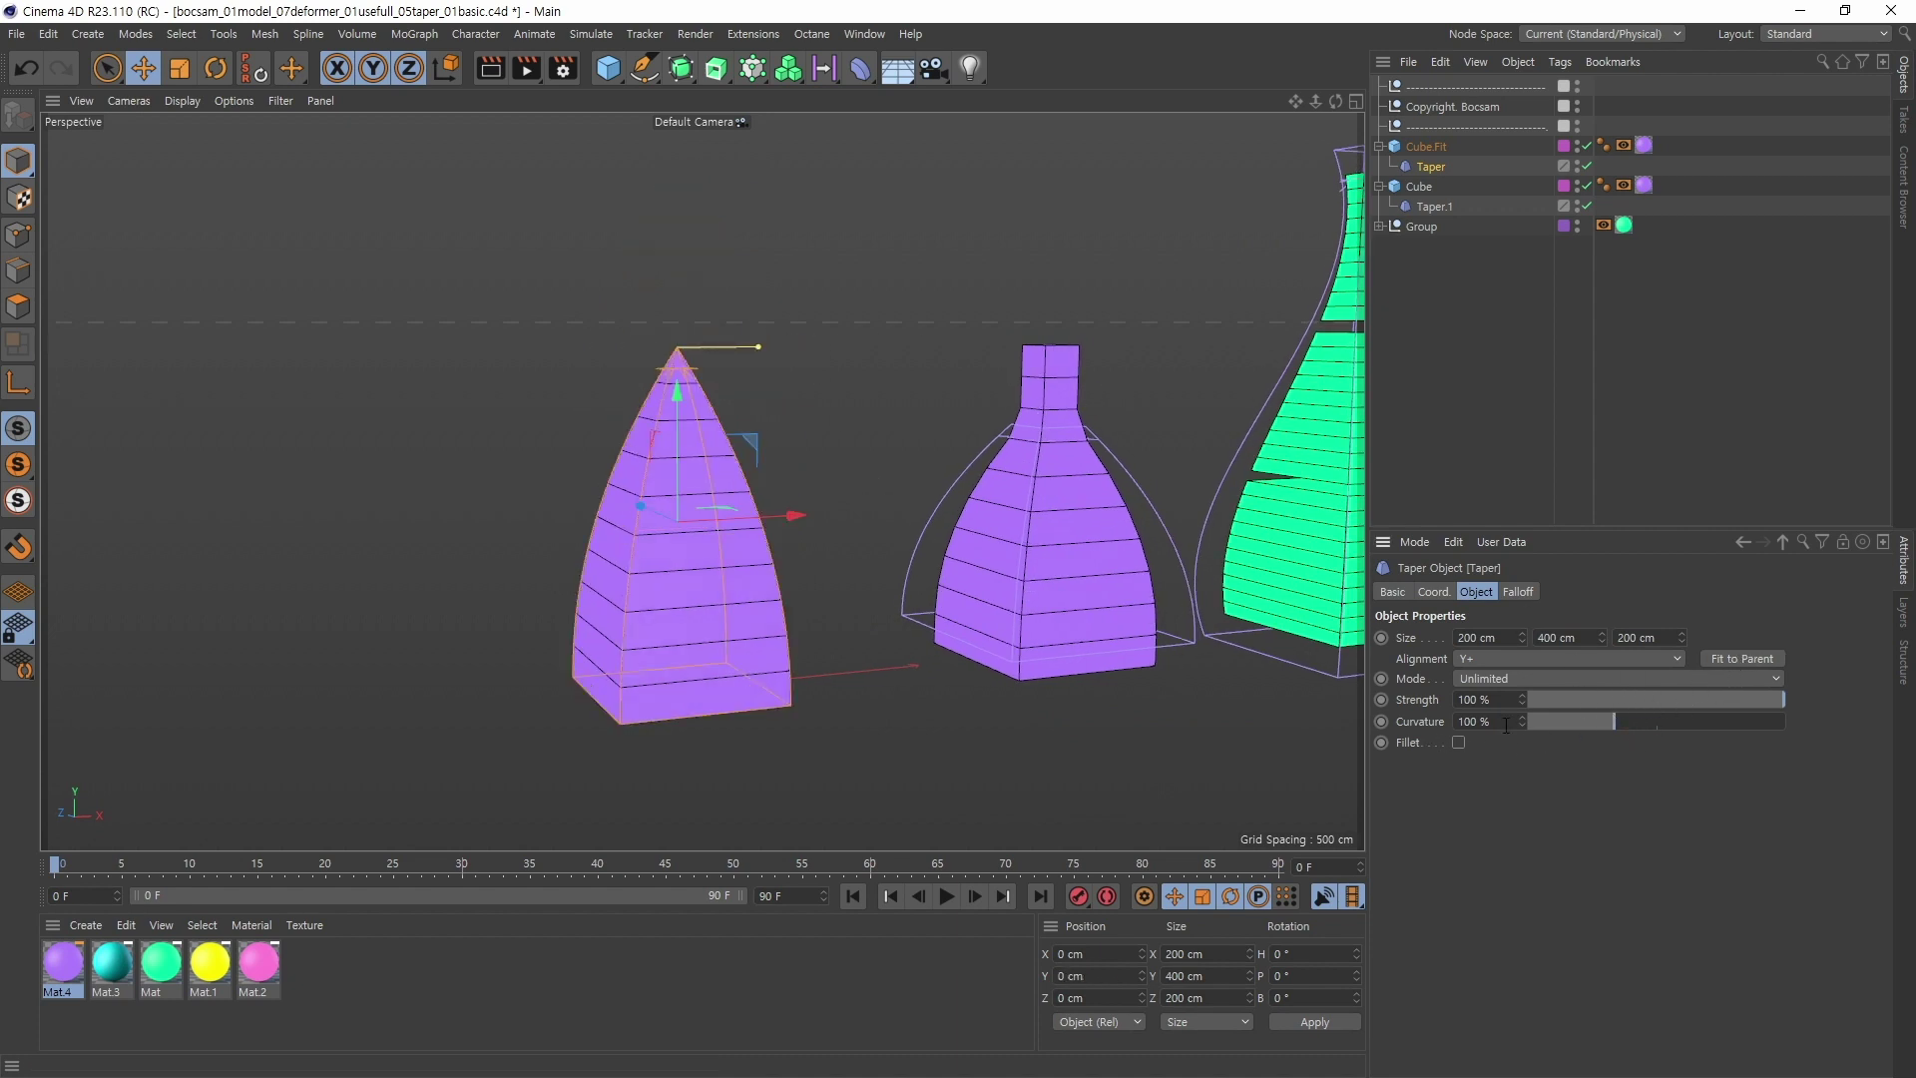
{"action": "middle_click_drag", "start_coordinate": [744, 652], "coordinate": [669, 579], "text": "alt"}
{"action": "right_click_drag", "start_coordinate": [668, 579], "coordinate": [802, 601], "text": "alt"}
{"action": "left_click_drag", "start_coordinate": [803, 601], "coordinate": [828, 698], "text": "alt"}
{"action": "left_click_drag", "start_coordinate": [1618, 720], "coordinate": [1657, 726]}
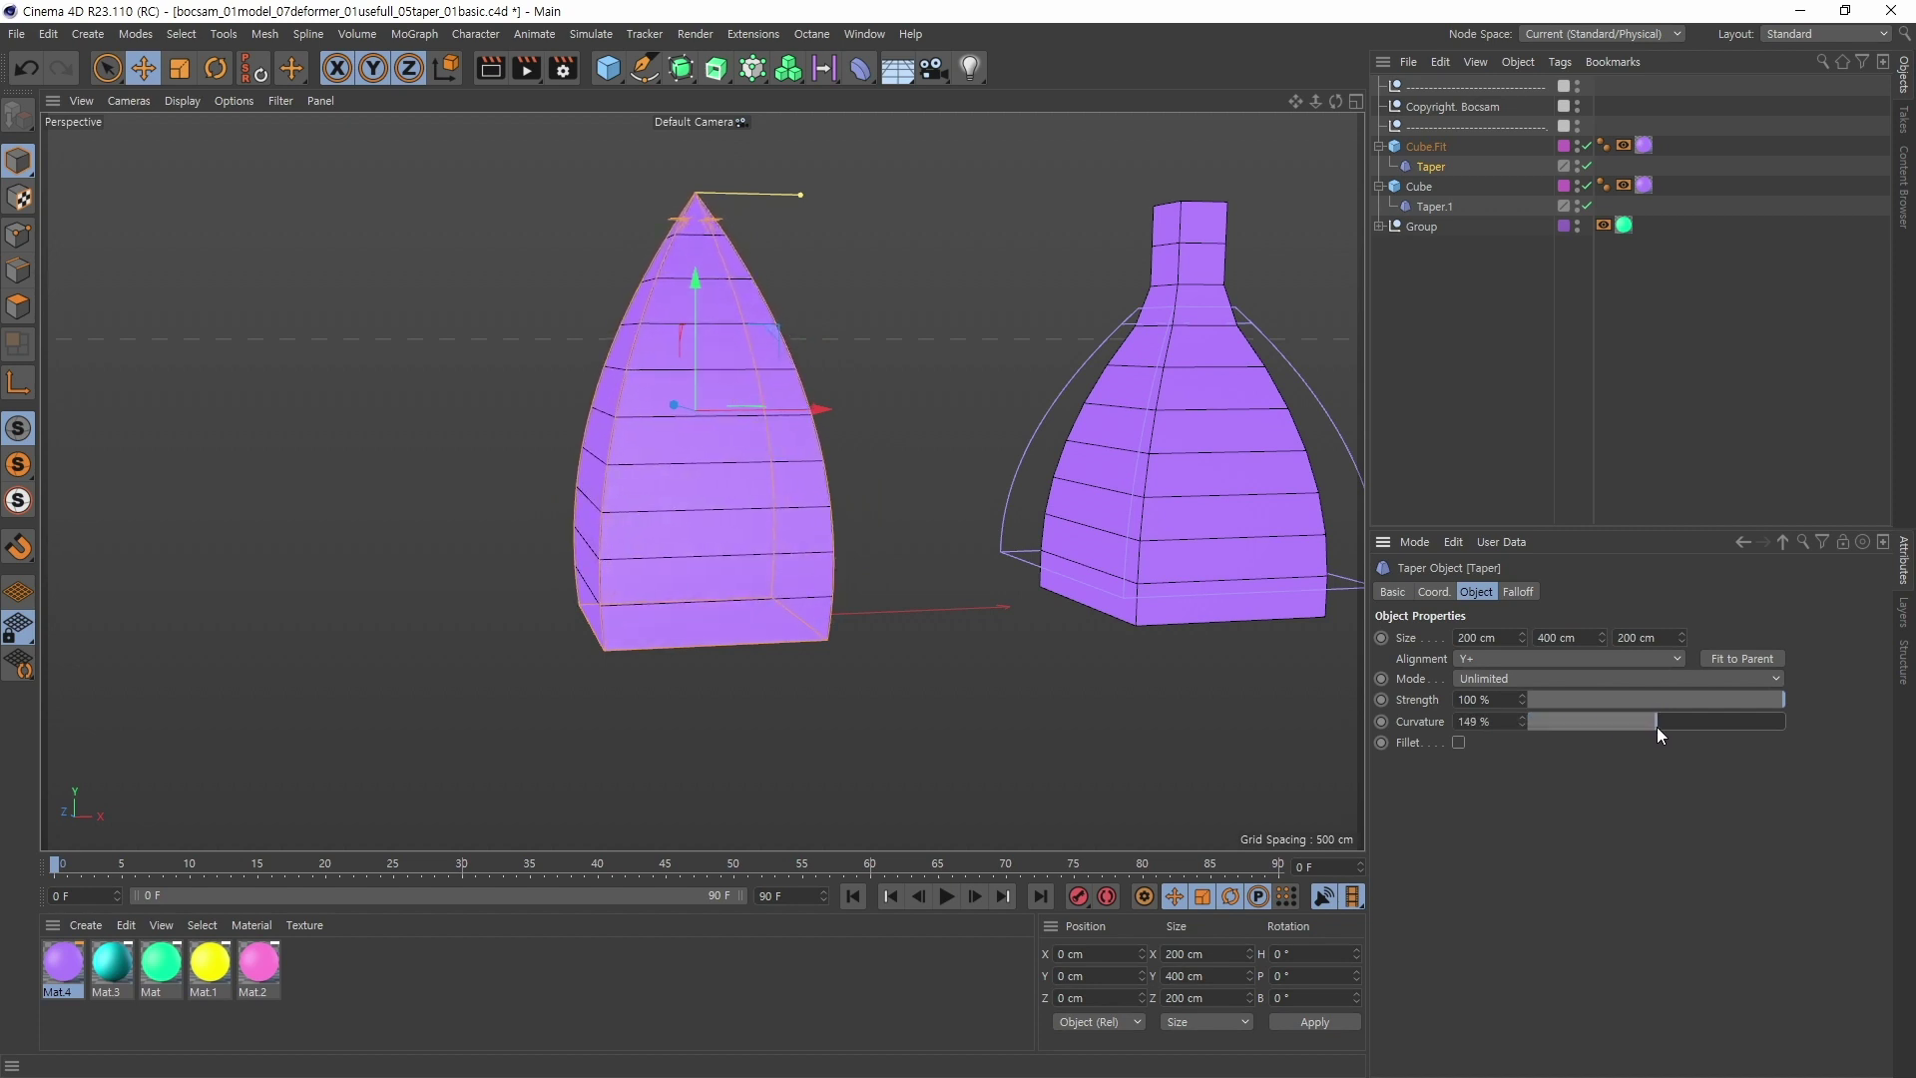
Step: Enable Fillet on the Taper deformer and set its strength to 62 %
{"action": "left_click", "coordinate": [1459, 742]}
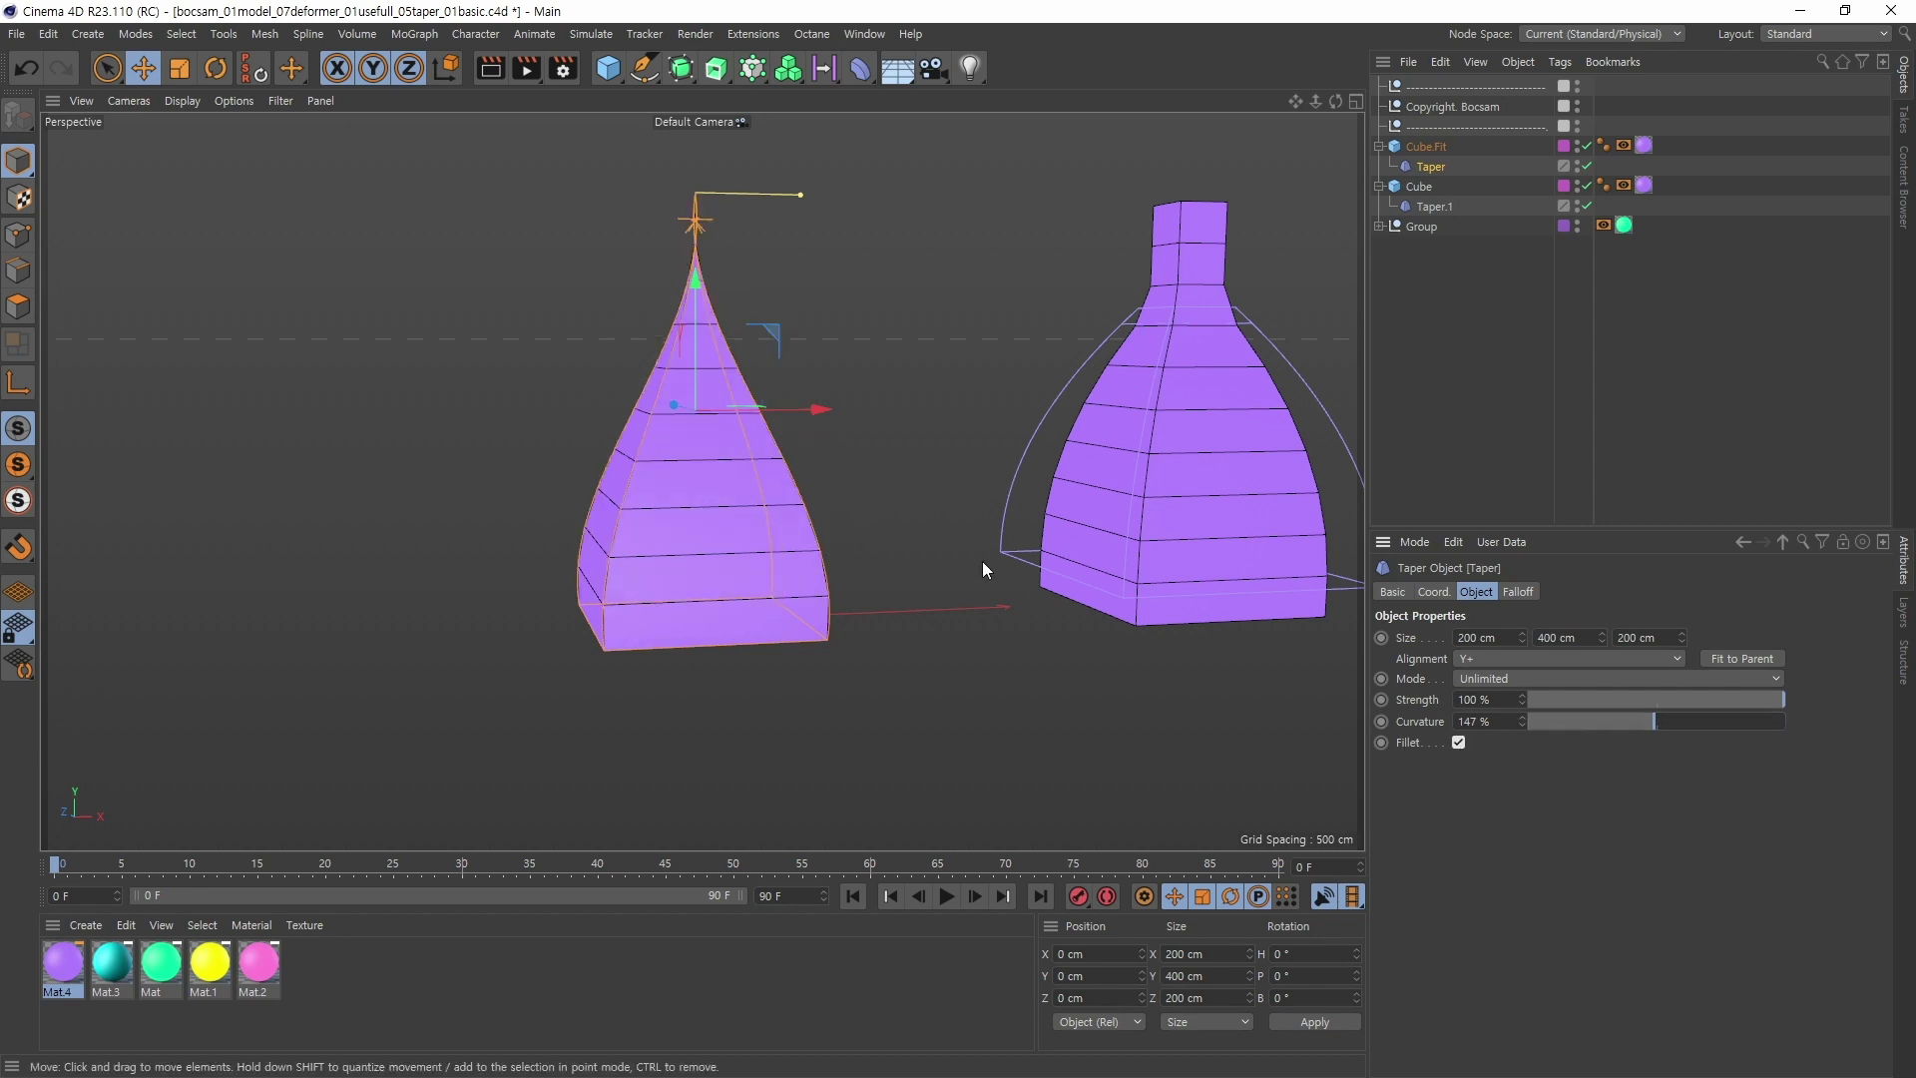
{"action": "left_click_drag", "start_coordinate": [1705, 700], "coordinate": [1736, 701]}
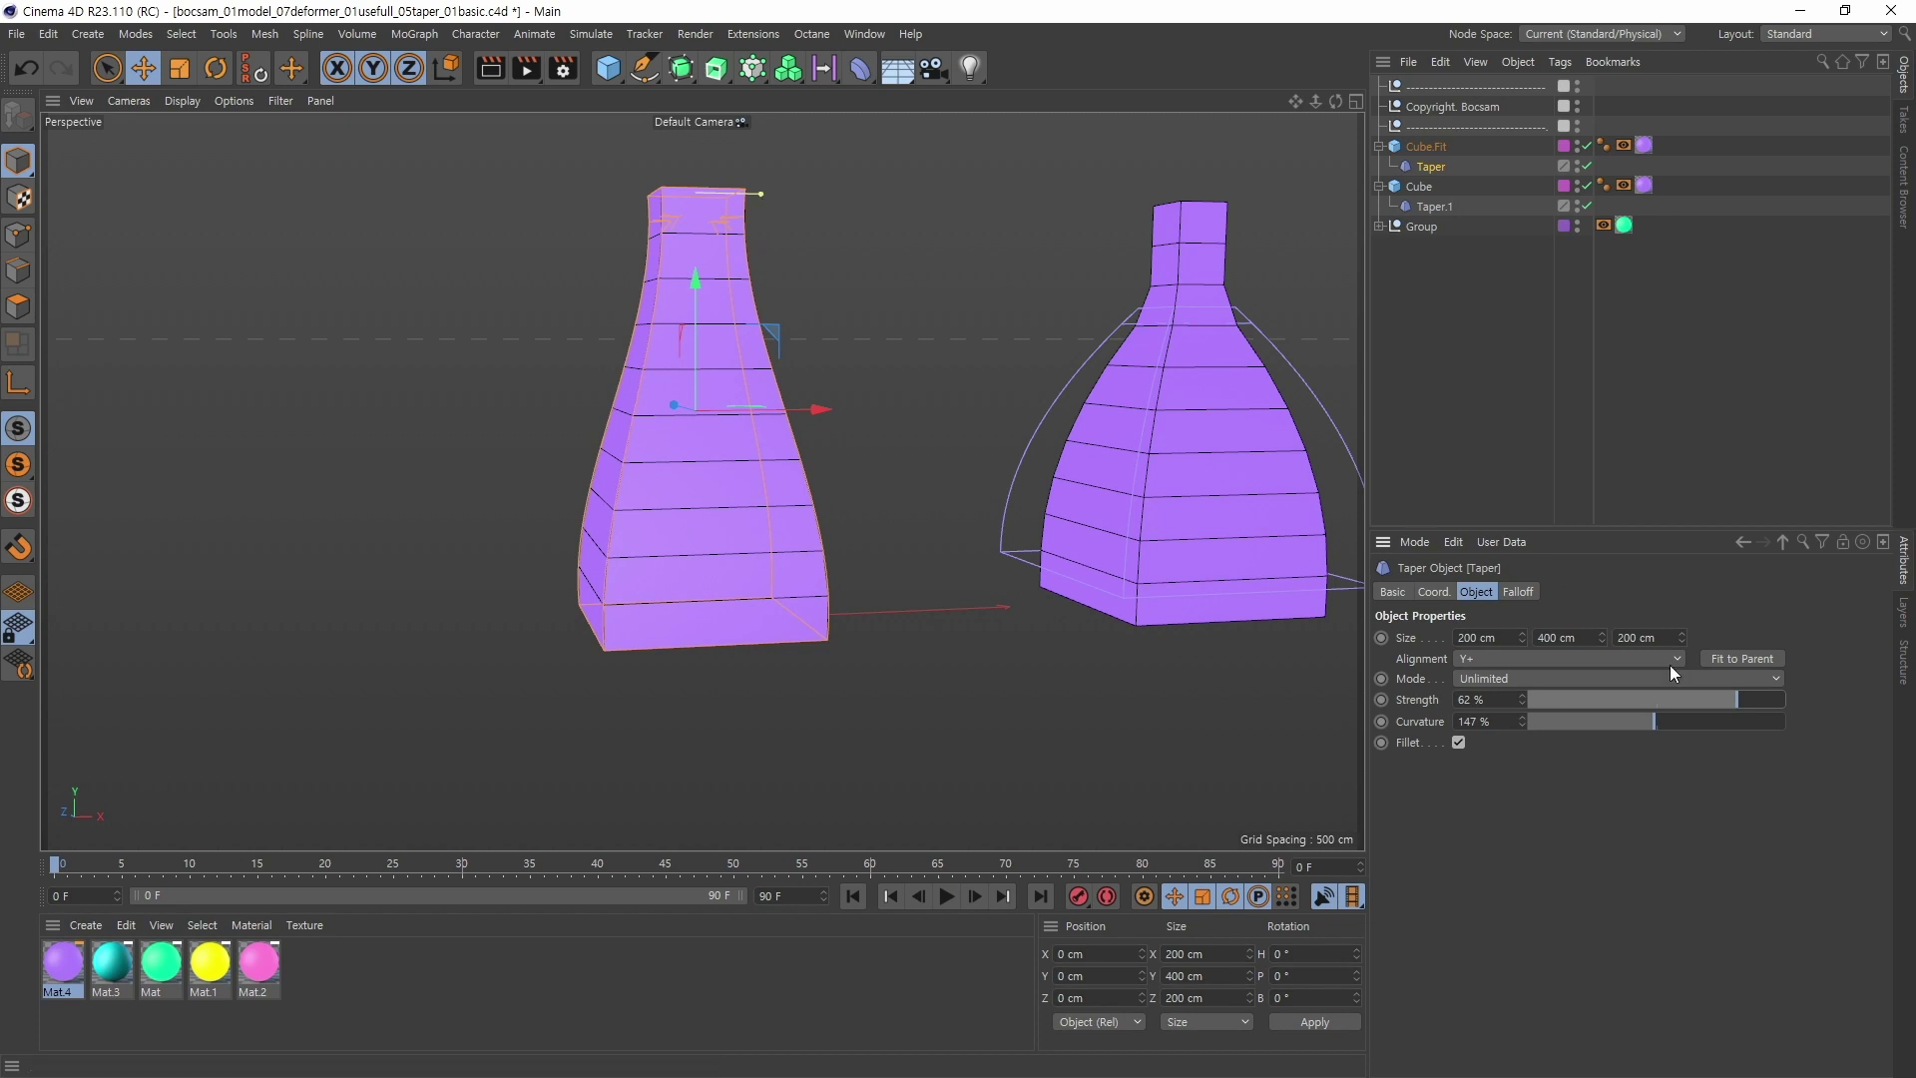
Step: Compare the tapered cube with Fillet off and on, leaving Fillet disabled
{"action": "left_click", "coordinate": [1461, 744]}
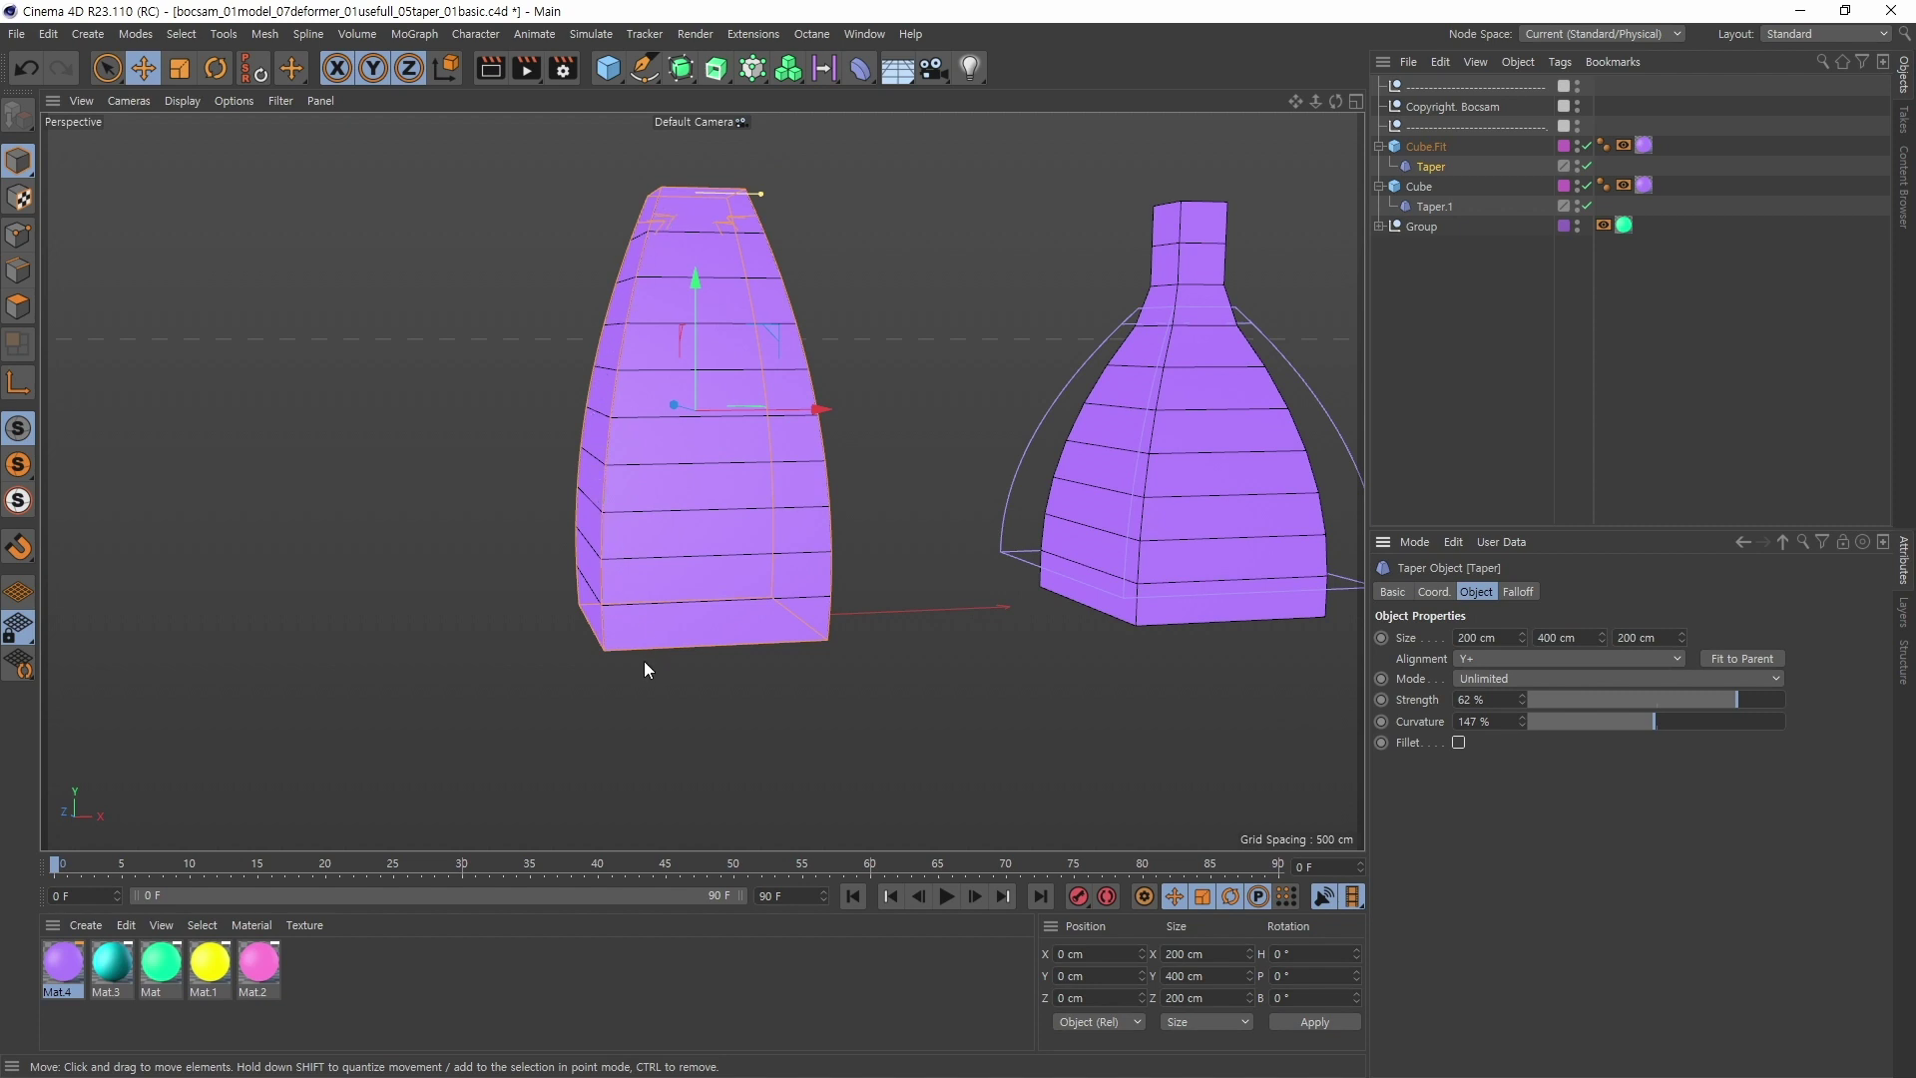
{"action": "left_click", "coordinate": [1459, 743]}
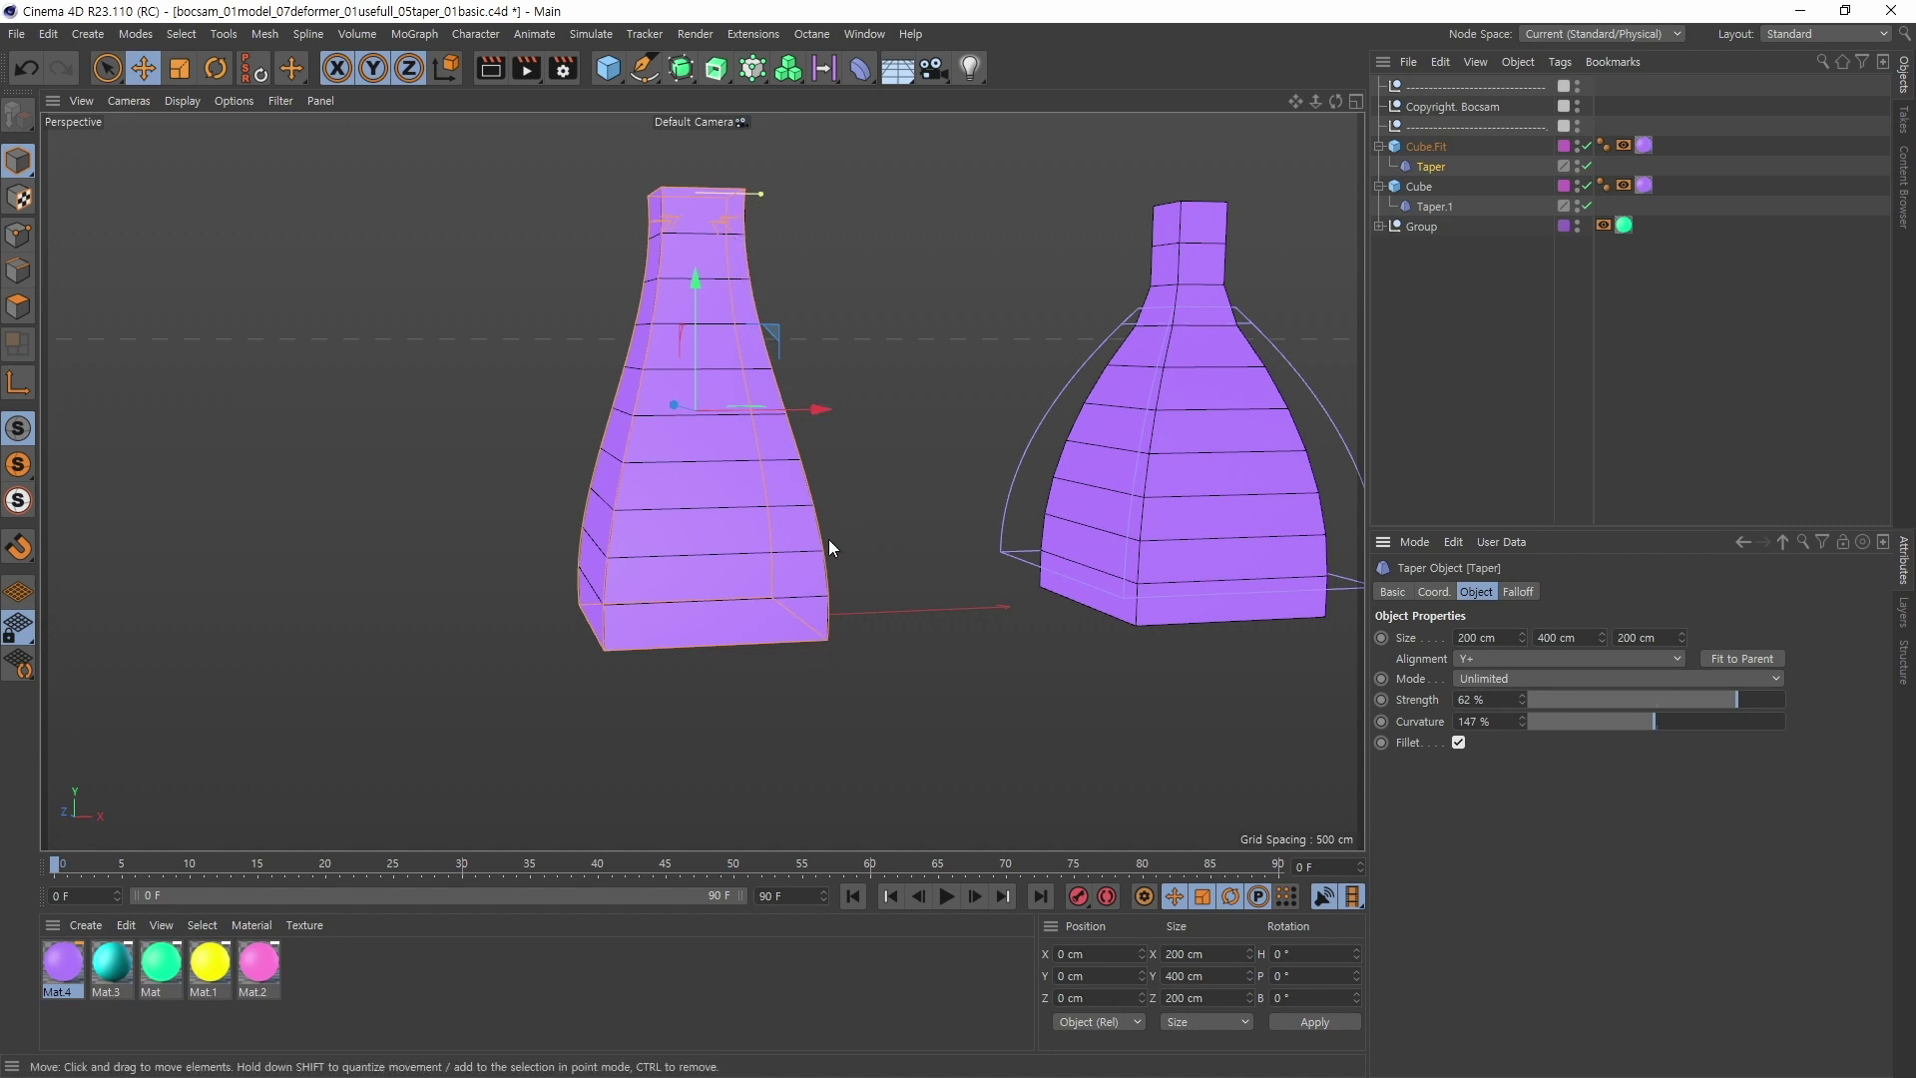
{"action": "left_click", "coordinate": [1457, 744]}
{"action": "middle_click_drag", "start_coordinate": [930, 459], "coordinate": [986, 491], "text": "alt"}
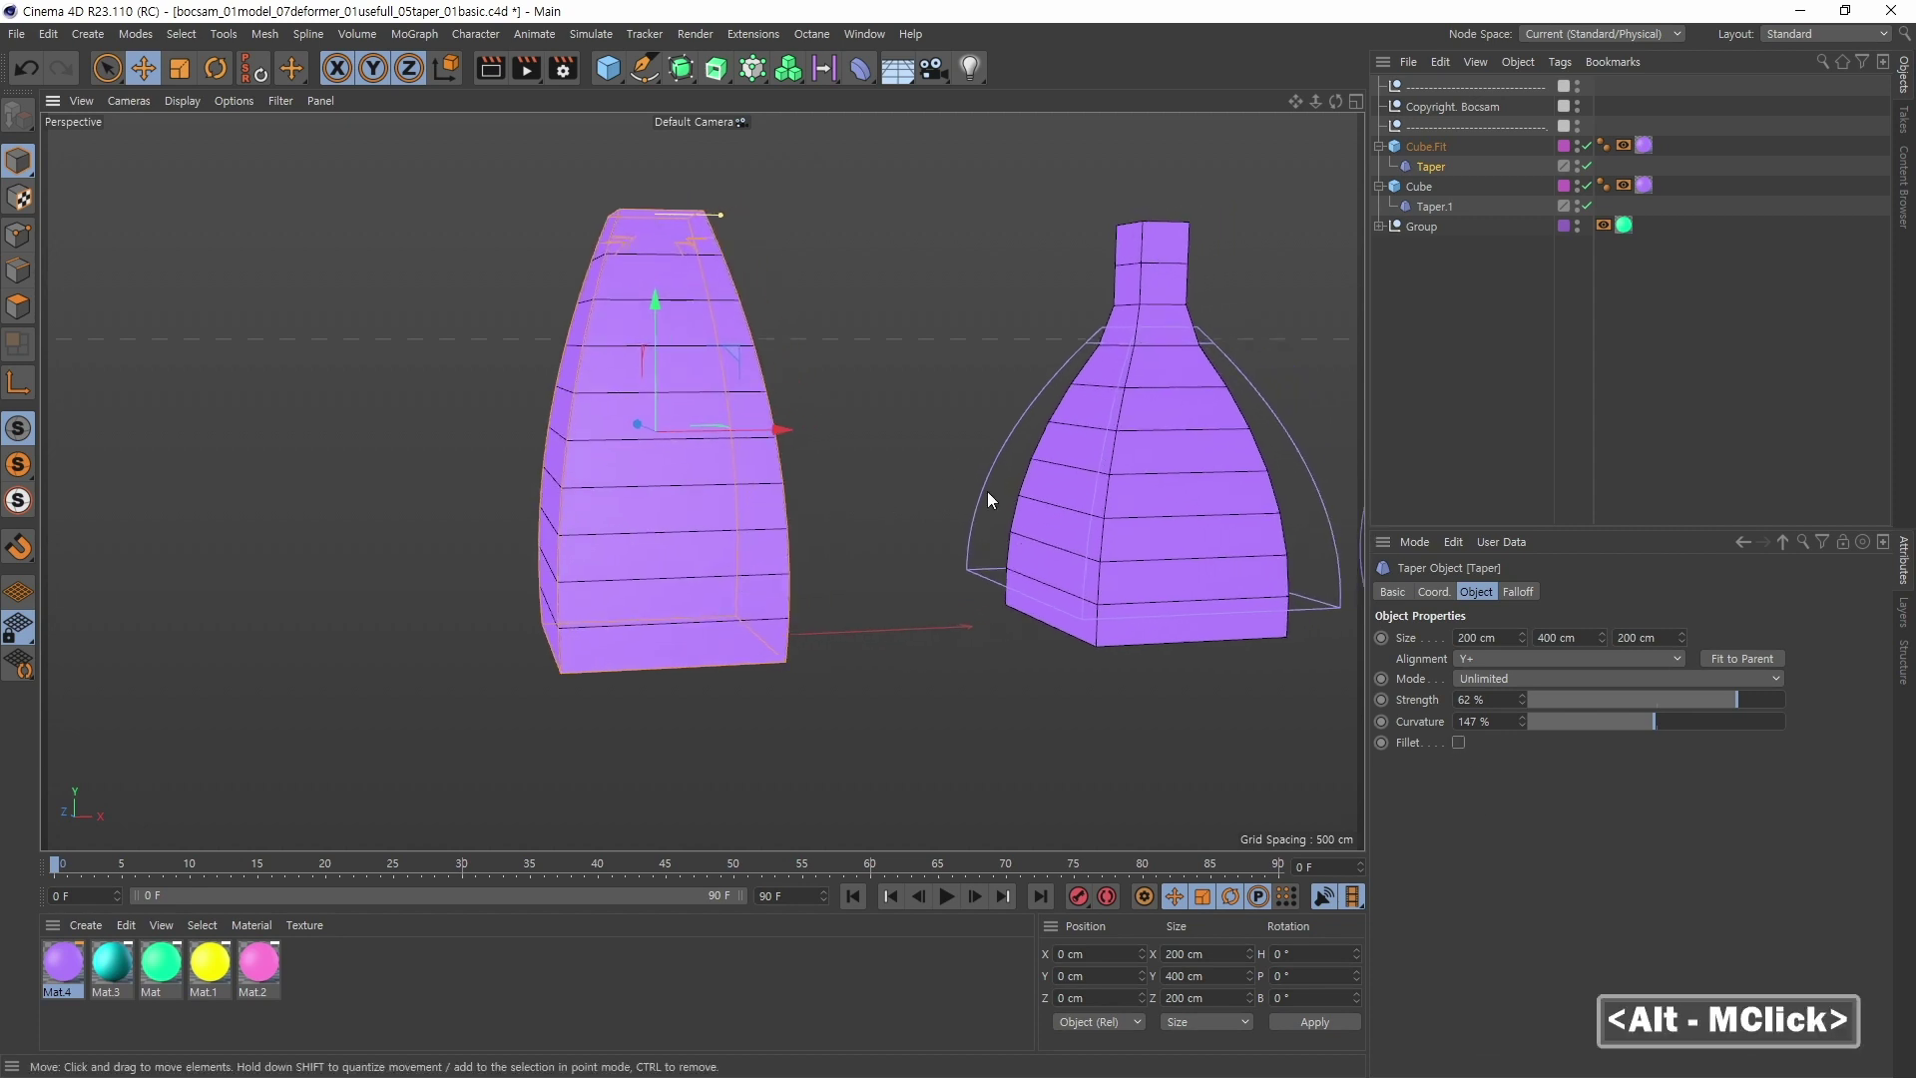
Step: Move the Taper.1 deformer of the middle cube along Y to about -31.6 cm
{"action": "middle_click", "coordinate": [936, 543], "text": "alt"}
{"action": "left_click", "coordinate": [1419, 187]}
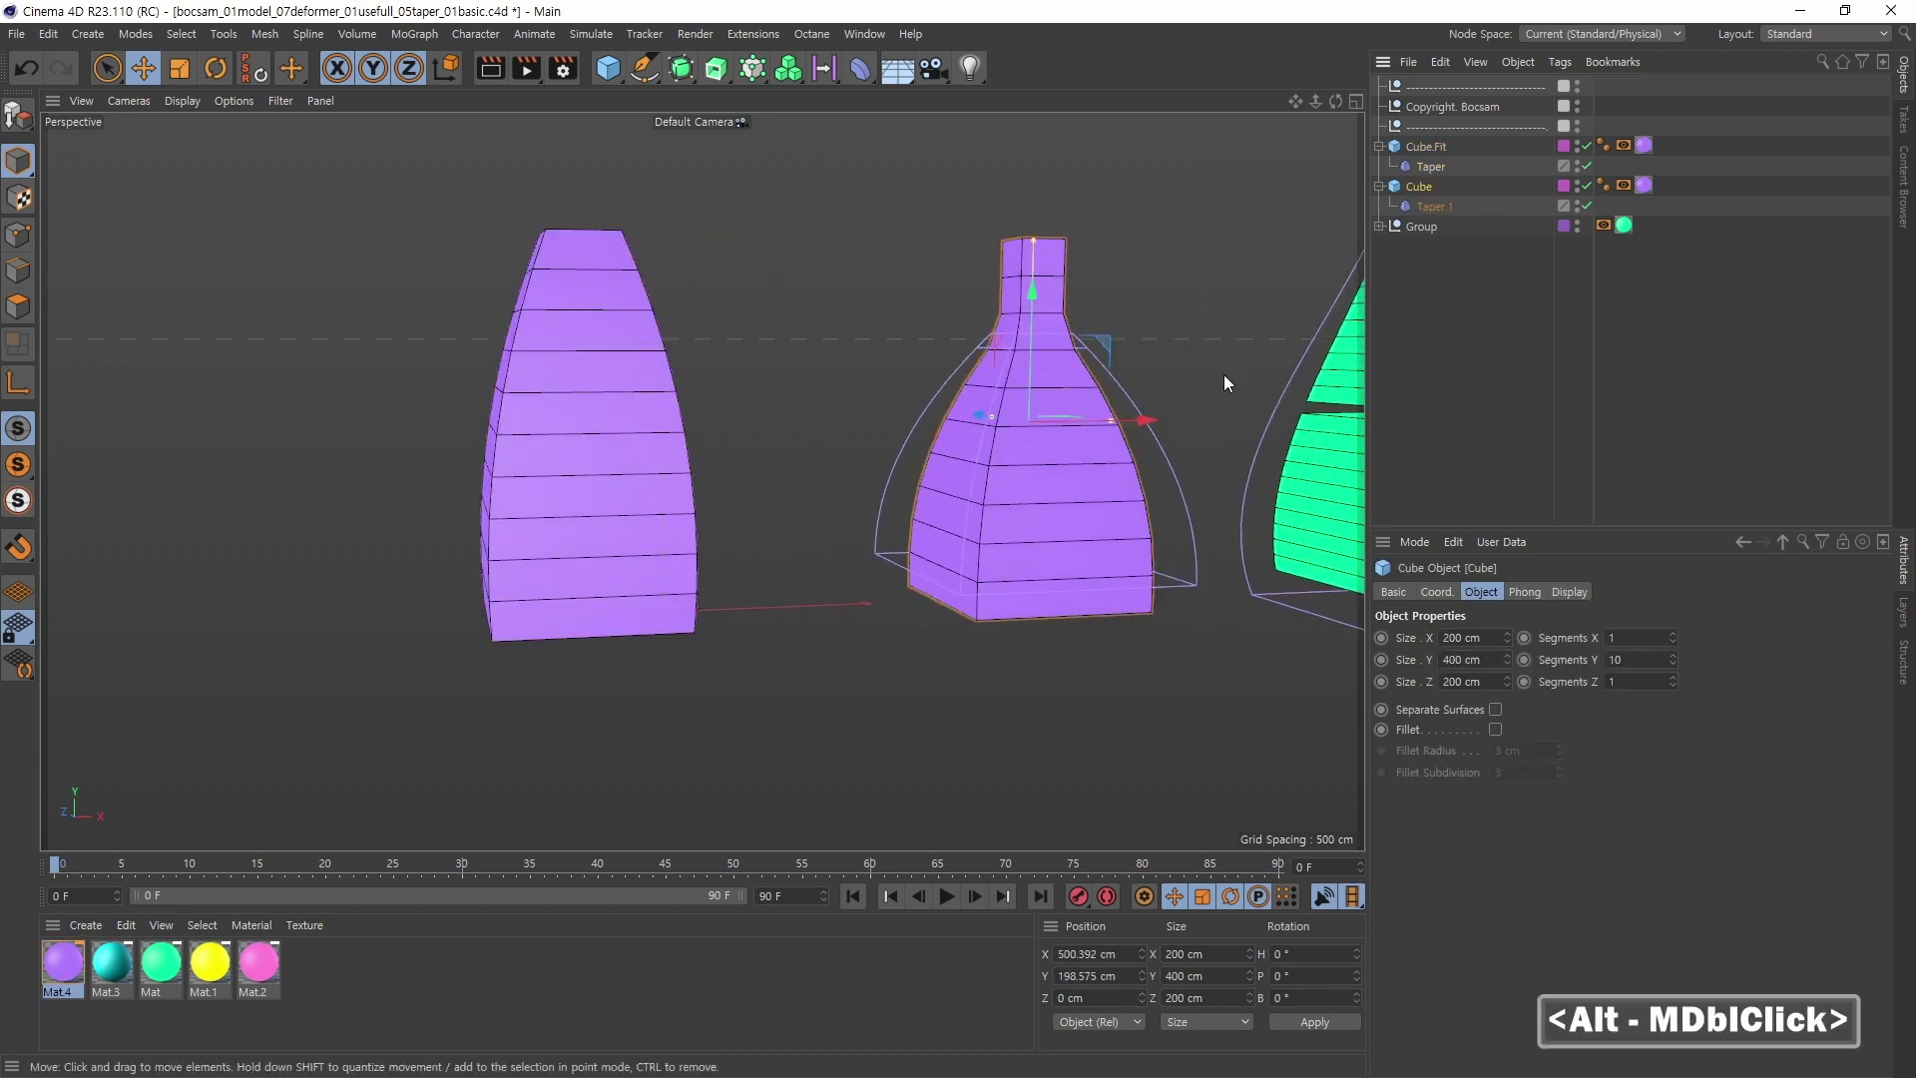
{"action": "middle_click_drag", "start_coordinate": [1223, 374], "coordinate": [998, 389], "text": "alt"}
{"action": "left_click", "coordinate": [1434, 207]}
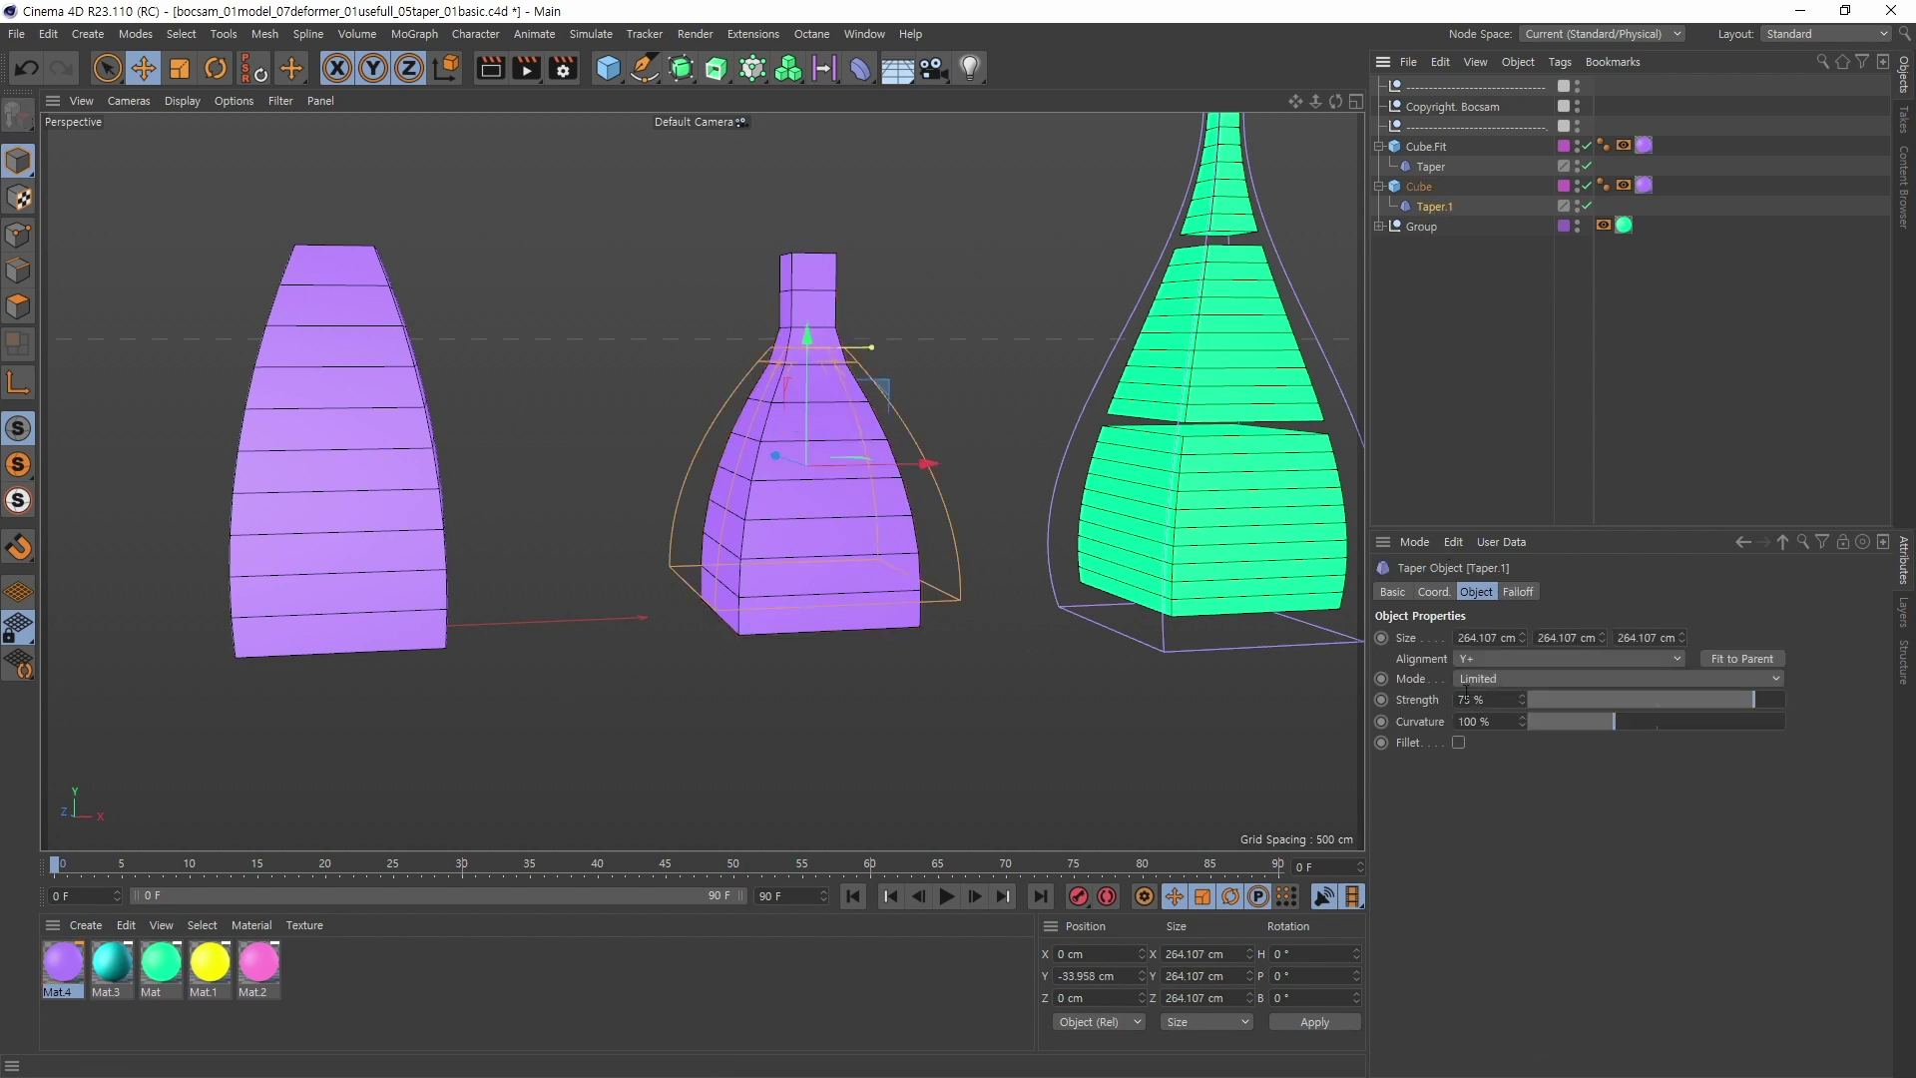
{"action": "mouse_move", "coordinate": [806, 340]}
{"action": "left_mouse_down"}
{"action": "mouse_move", "coordinate": [787, 238]}
{"action": "mouse_move", "coordinate": [810, 451]}
{"action": "mouse_move", "coordinate": [799, 286]}
{"action": "mouse_move", "coordinate": [823, 405]}
{"action": "mouse_move", "coordinate": [808, 347]}
{"action": "mouse_move", "coordinate": [832, 381]}
{"action": "mouse_move", "coordinate": [816, 439]}
{"action": "mouse_move", "coordinate": [832, 345]}
{"action": "left_mouse_up"}
{"action": "middle_click_drag", "start_coordinate": [883, 461], "coordinate": [830, 439], "text": "alt"}
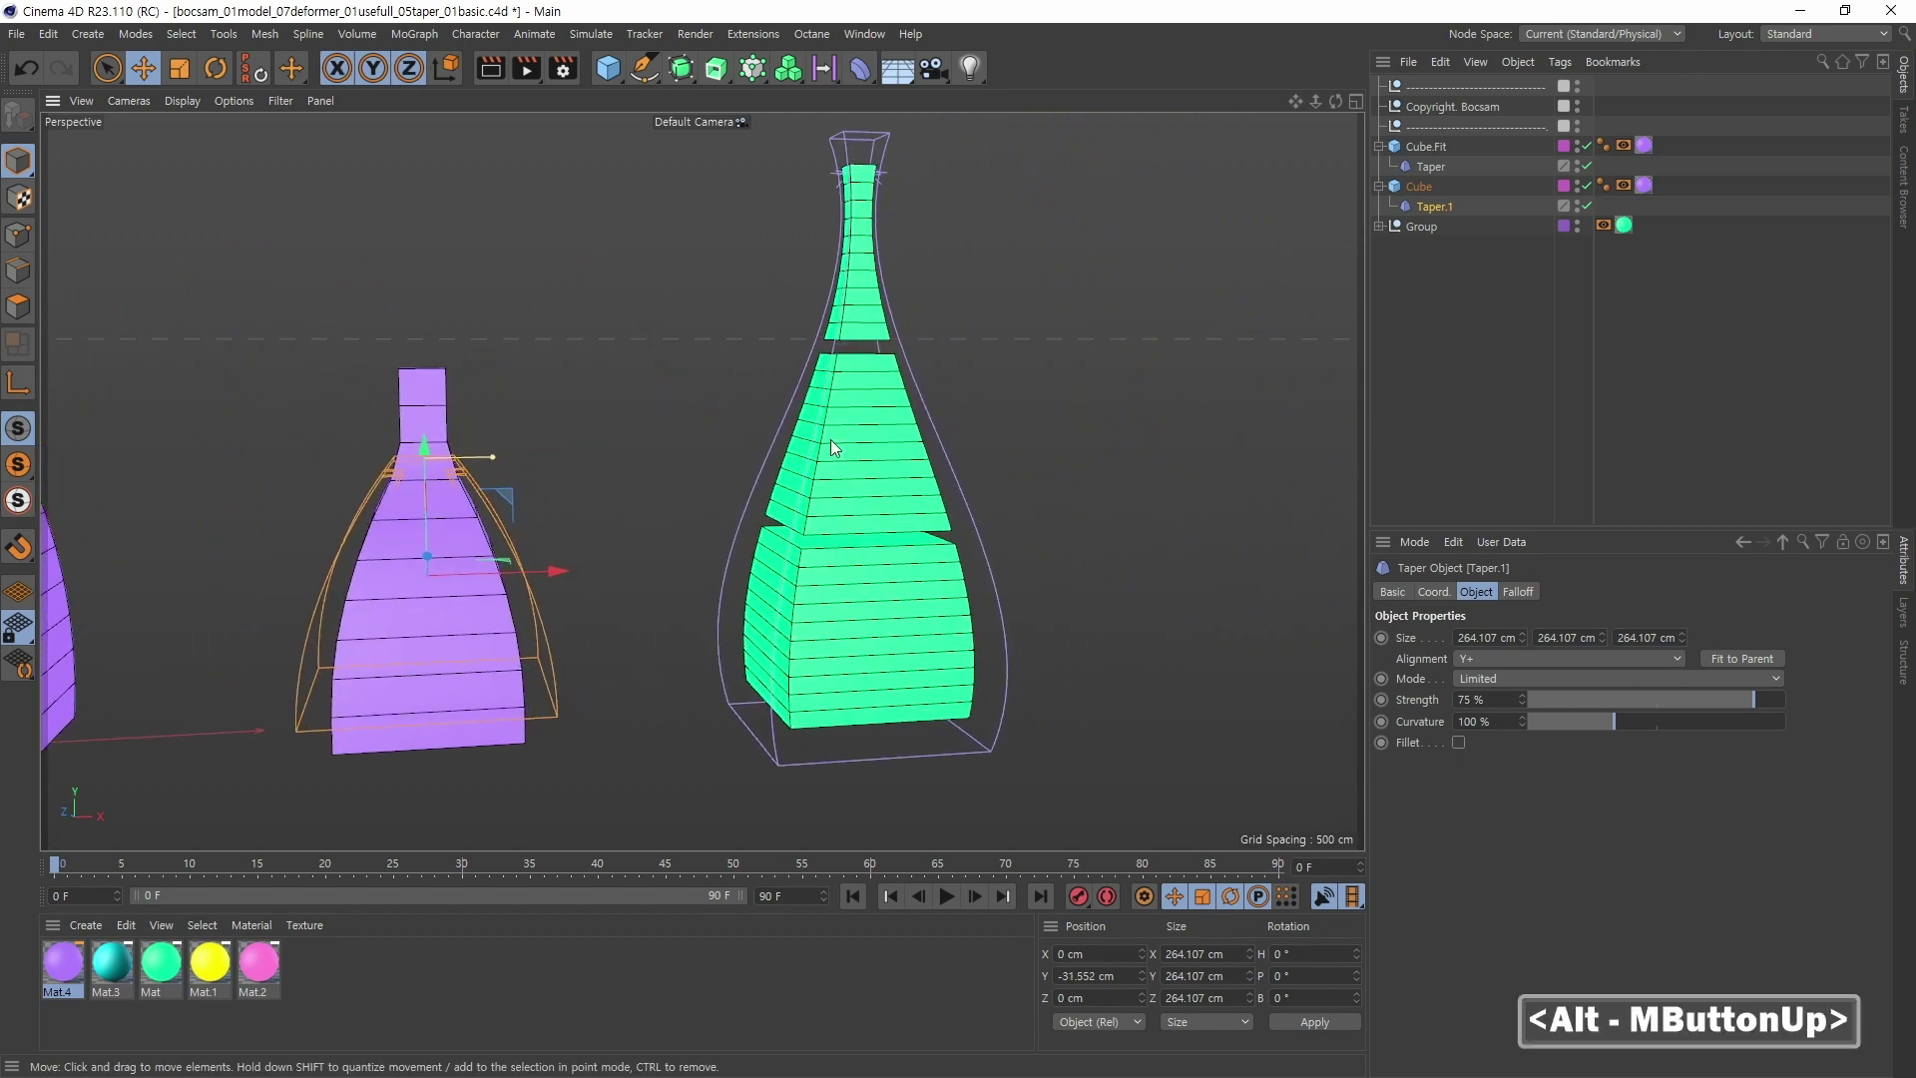
Step: Expand the Group null and examine its three cubes and the settings of the Taper.2 deformer
{"action": "left_click", "coordinate": [1421, 228]}
{"action": "left_click", "coordinate": [1379, 225]}
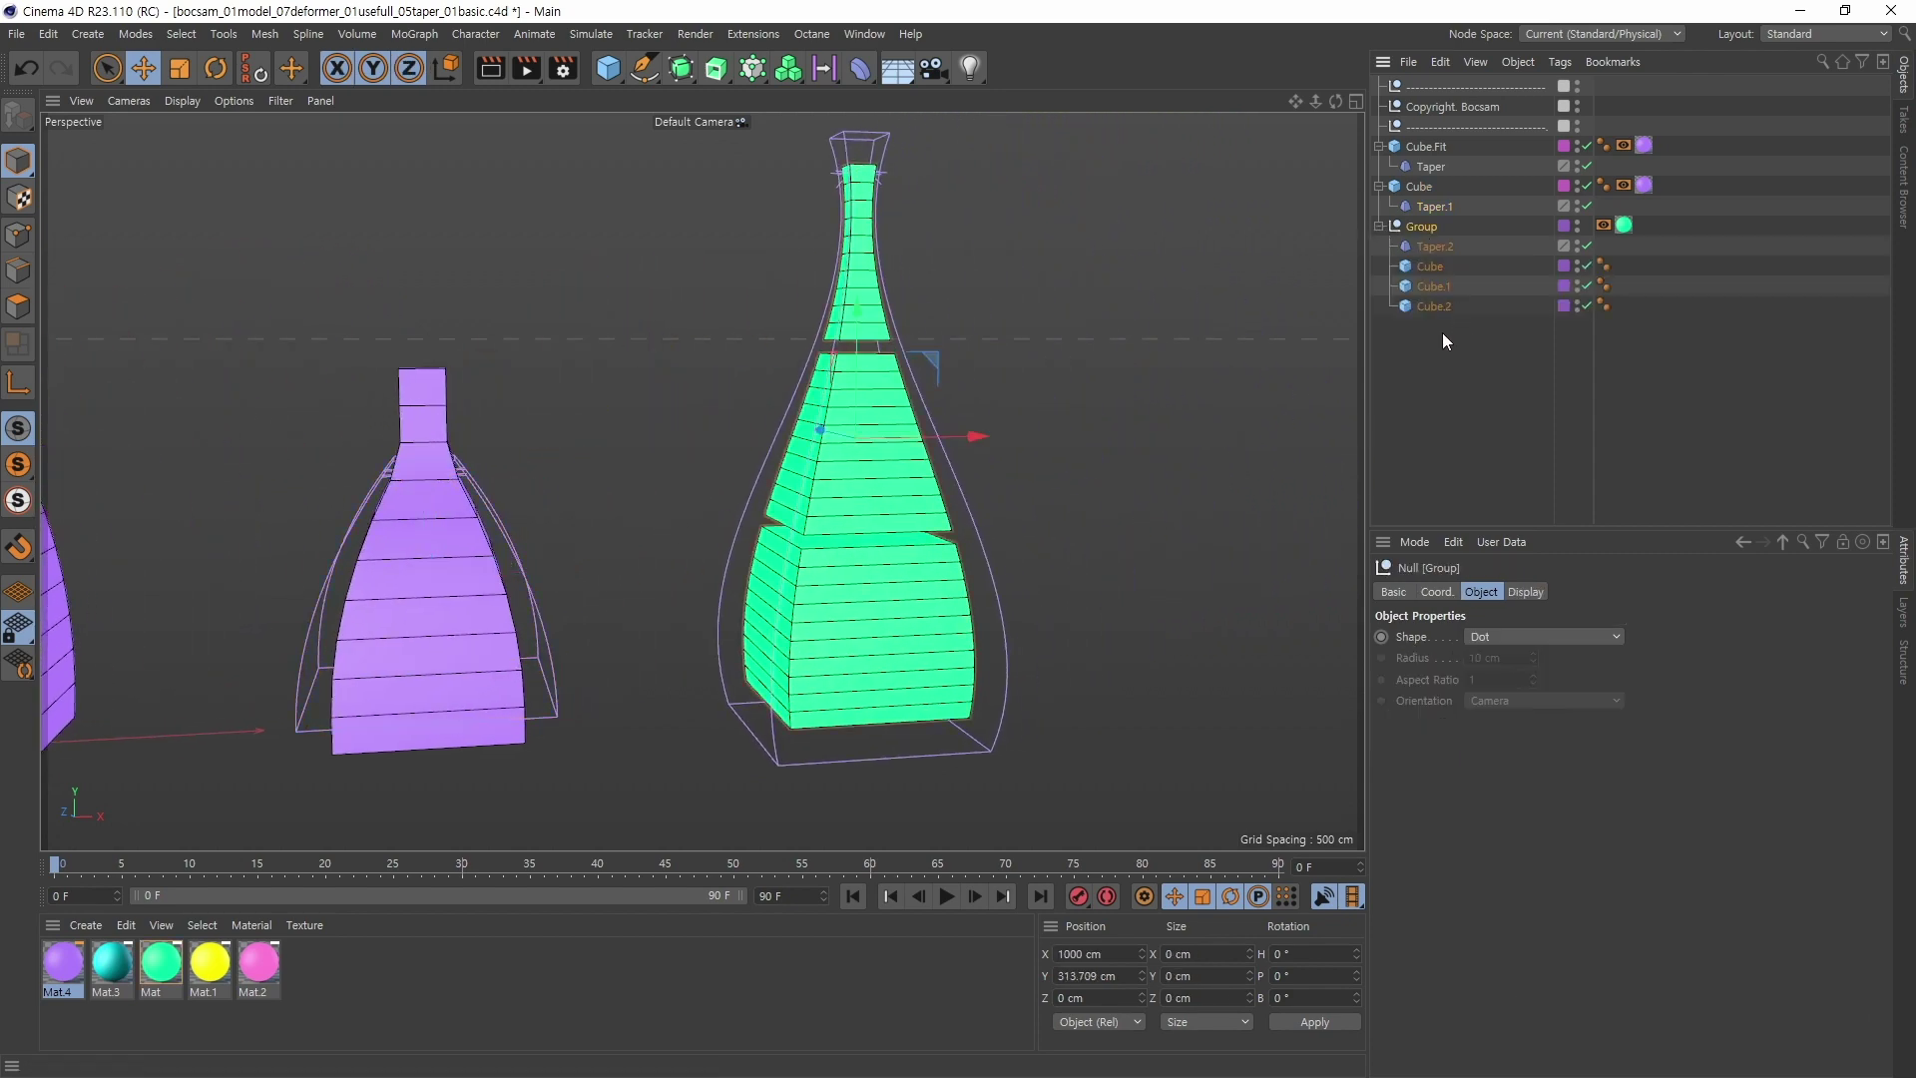
{"action": "left_click_drag", "start_coordinate": [1450, 277], "coordinate": [1454, 268]}
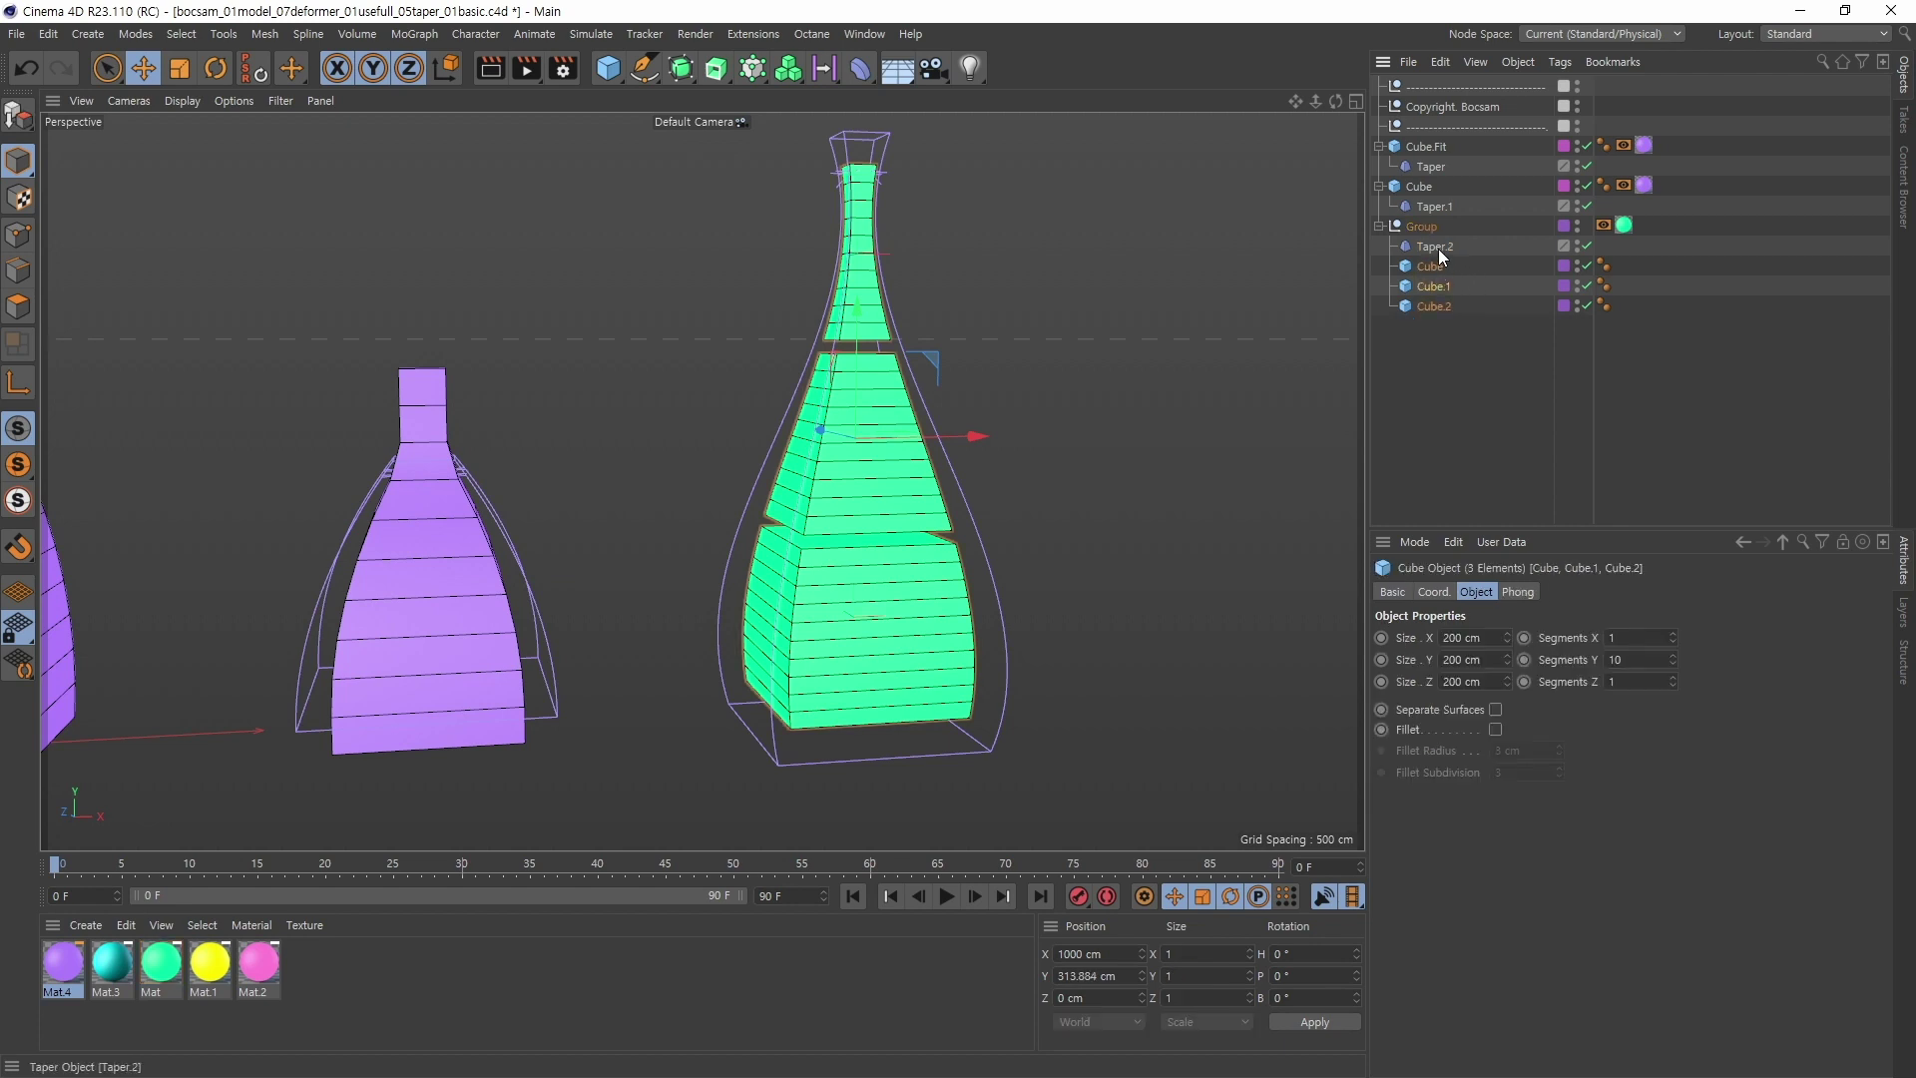
{"action": "left_click", "coordinate": [1435, 247]}
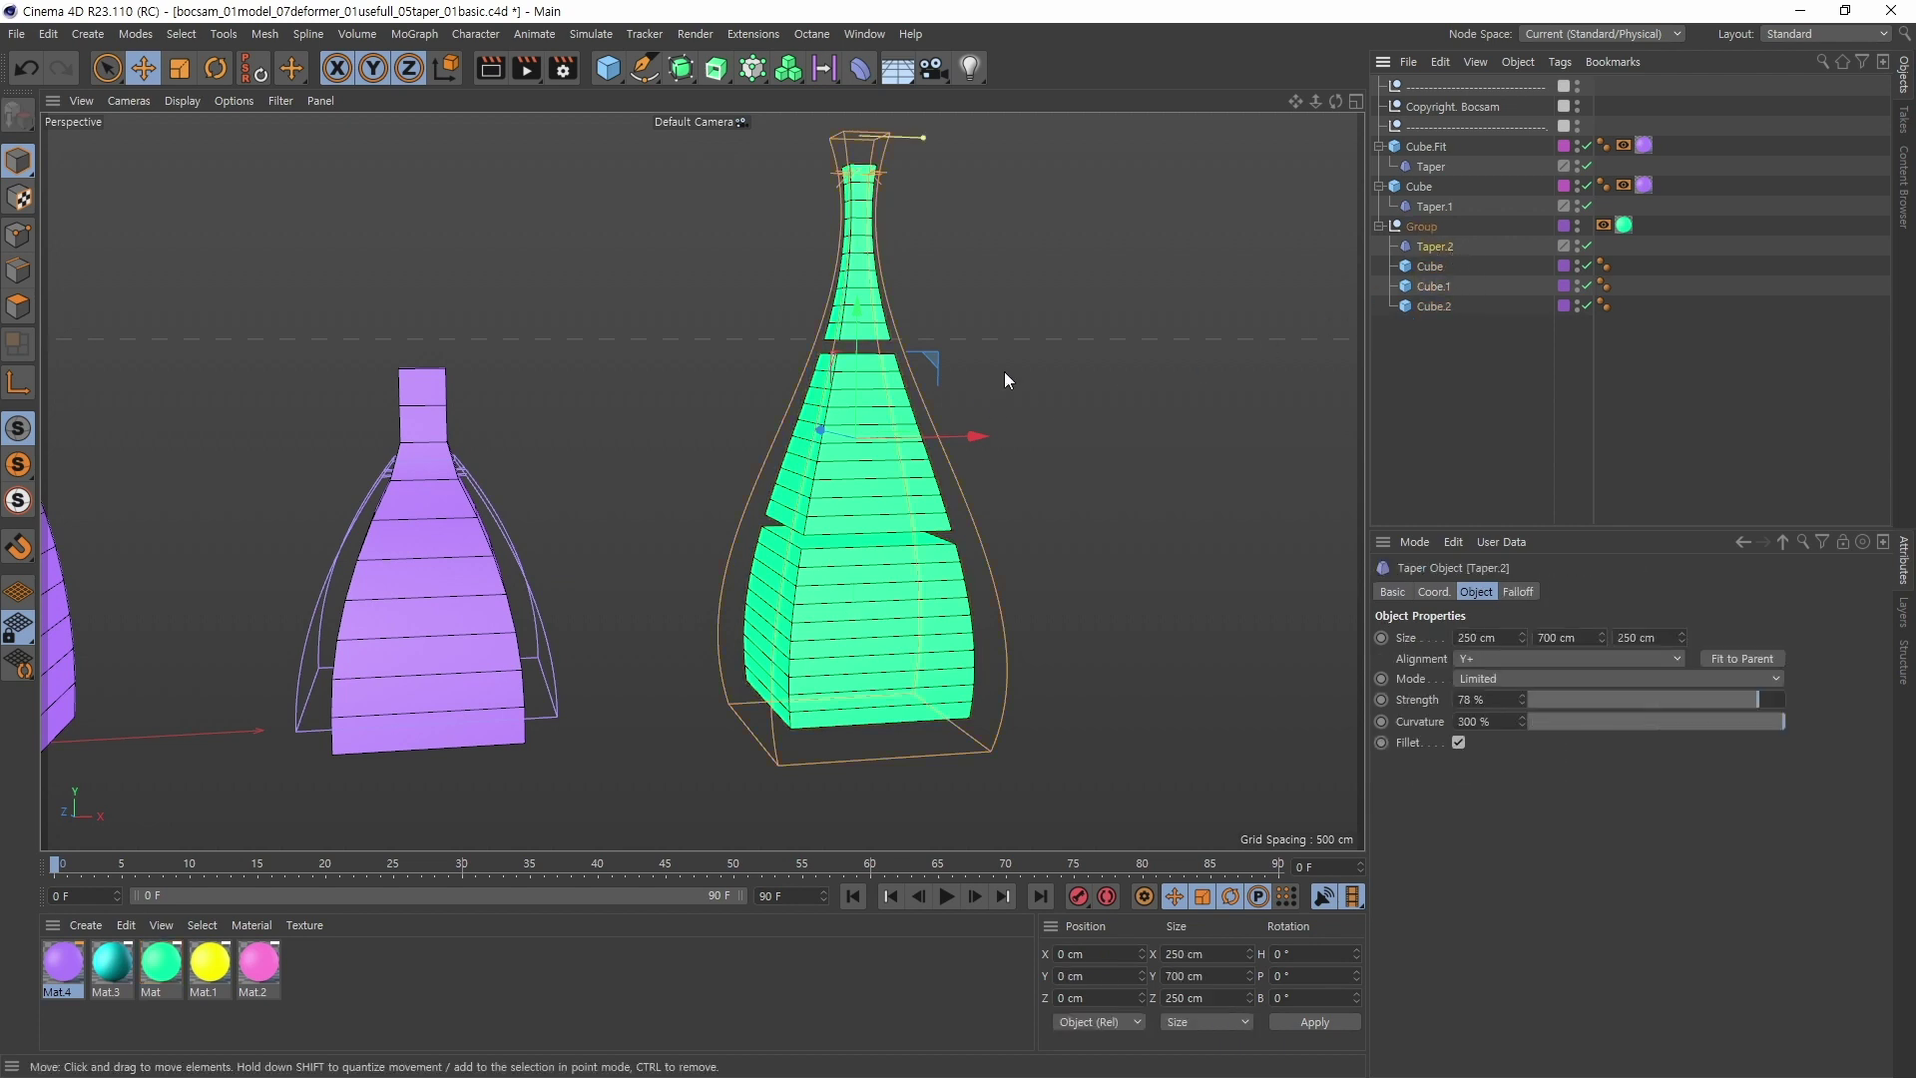
{"action": "middle_click_drag", "start_coordinate": [1010, 482], "coordinate": [973, 487], "text": "alt"}
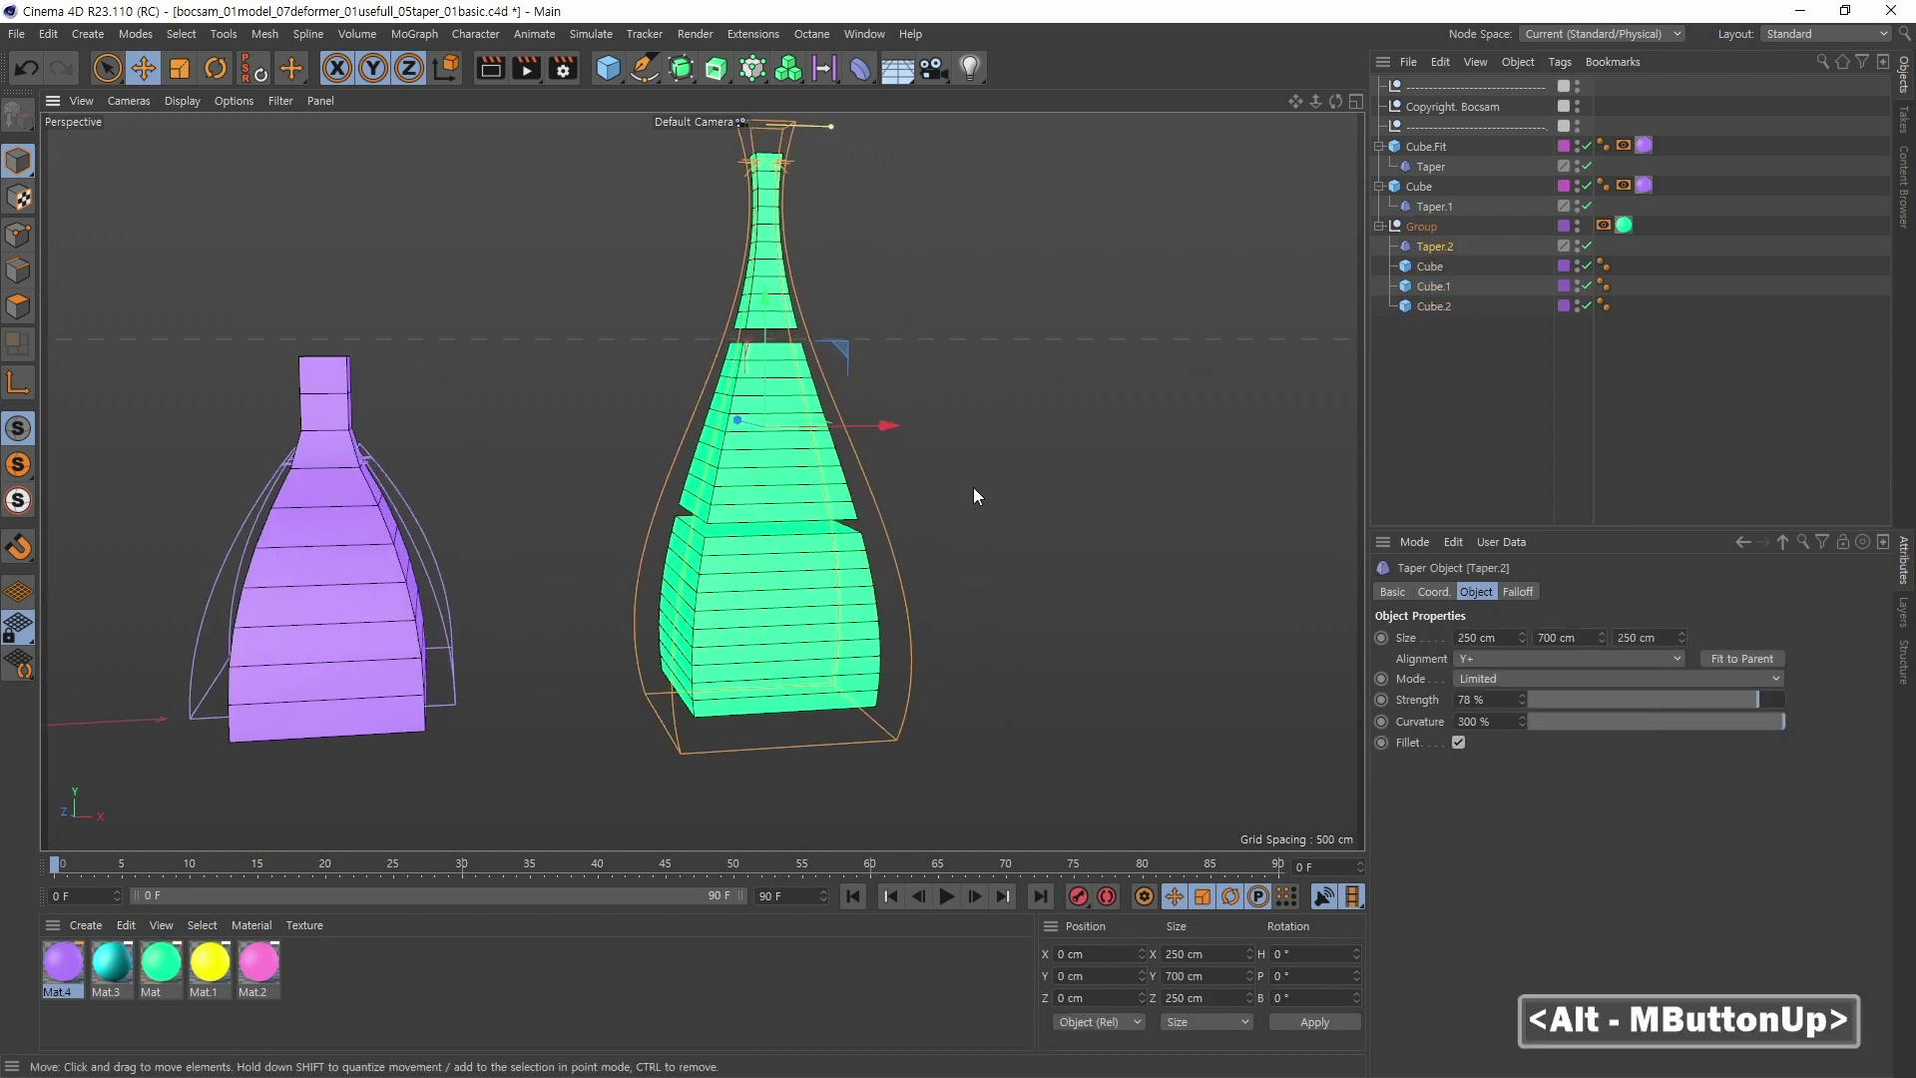
Step: Move the Taper.2 deformer of the grouped green cubes up along Y to about 22.1 cm
{"action": "left_click_drag", "start_coordinate": [1015, 501], "coordinate": [1058, 511], "text": "alt"}
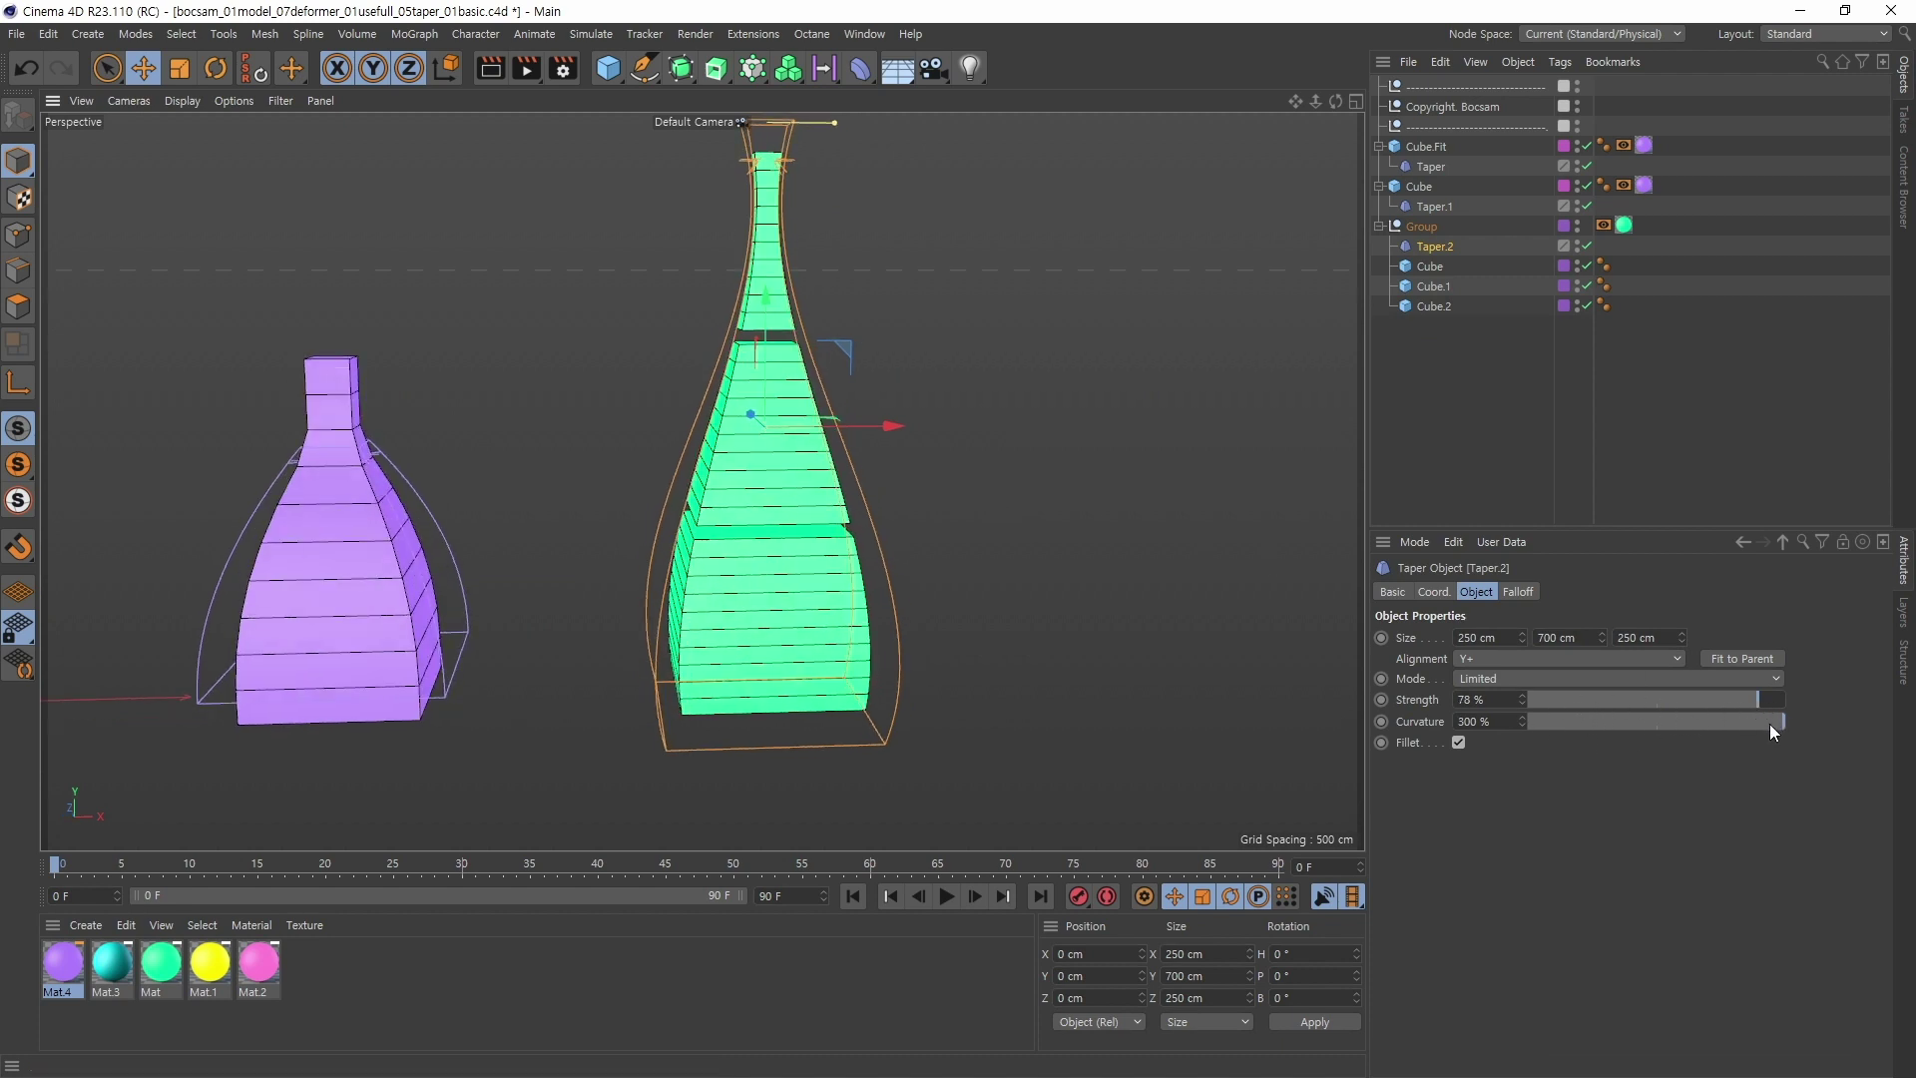
{"action": "middle_click_drag", "start_coordinate": [988, 529], "coordinate": [998, 569], "text": "alt"}
{"action": "mouse_move", "coordinate": [998, 569]}
{"action": "left_mouse_down", "text": "alt"}
{"action": "mouse_move", "coordinate": [1003, 607]}
{"action": "mouse_move", "coordinate": [1010, 583]}
{"action": "left_mouse_up", "text": "alt"}
{"action": "middle_click_drag", "start_coordinate": [1010, 583], "coordinate": [960, 569], "text": "alt"}
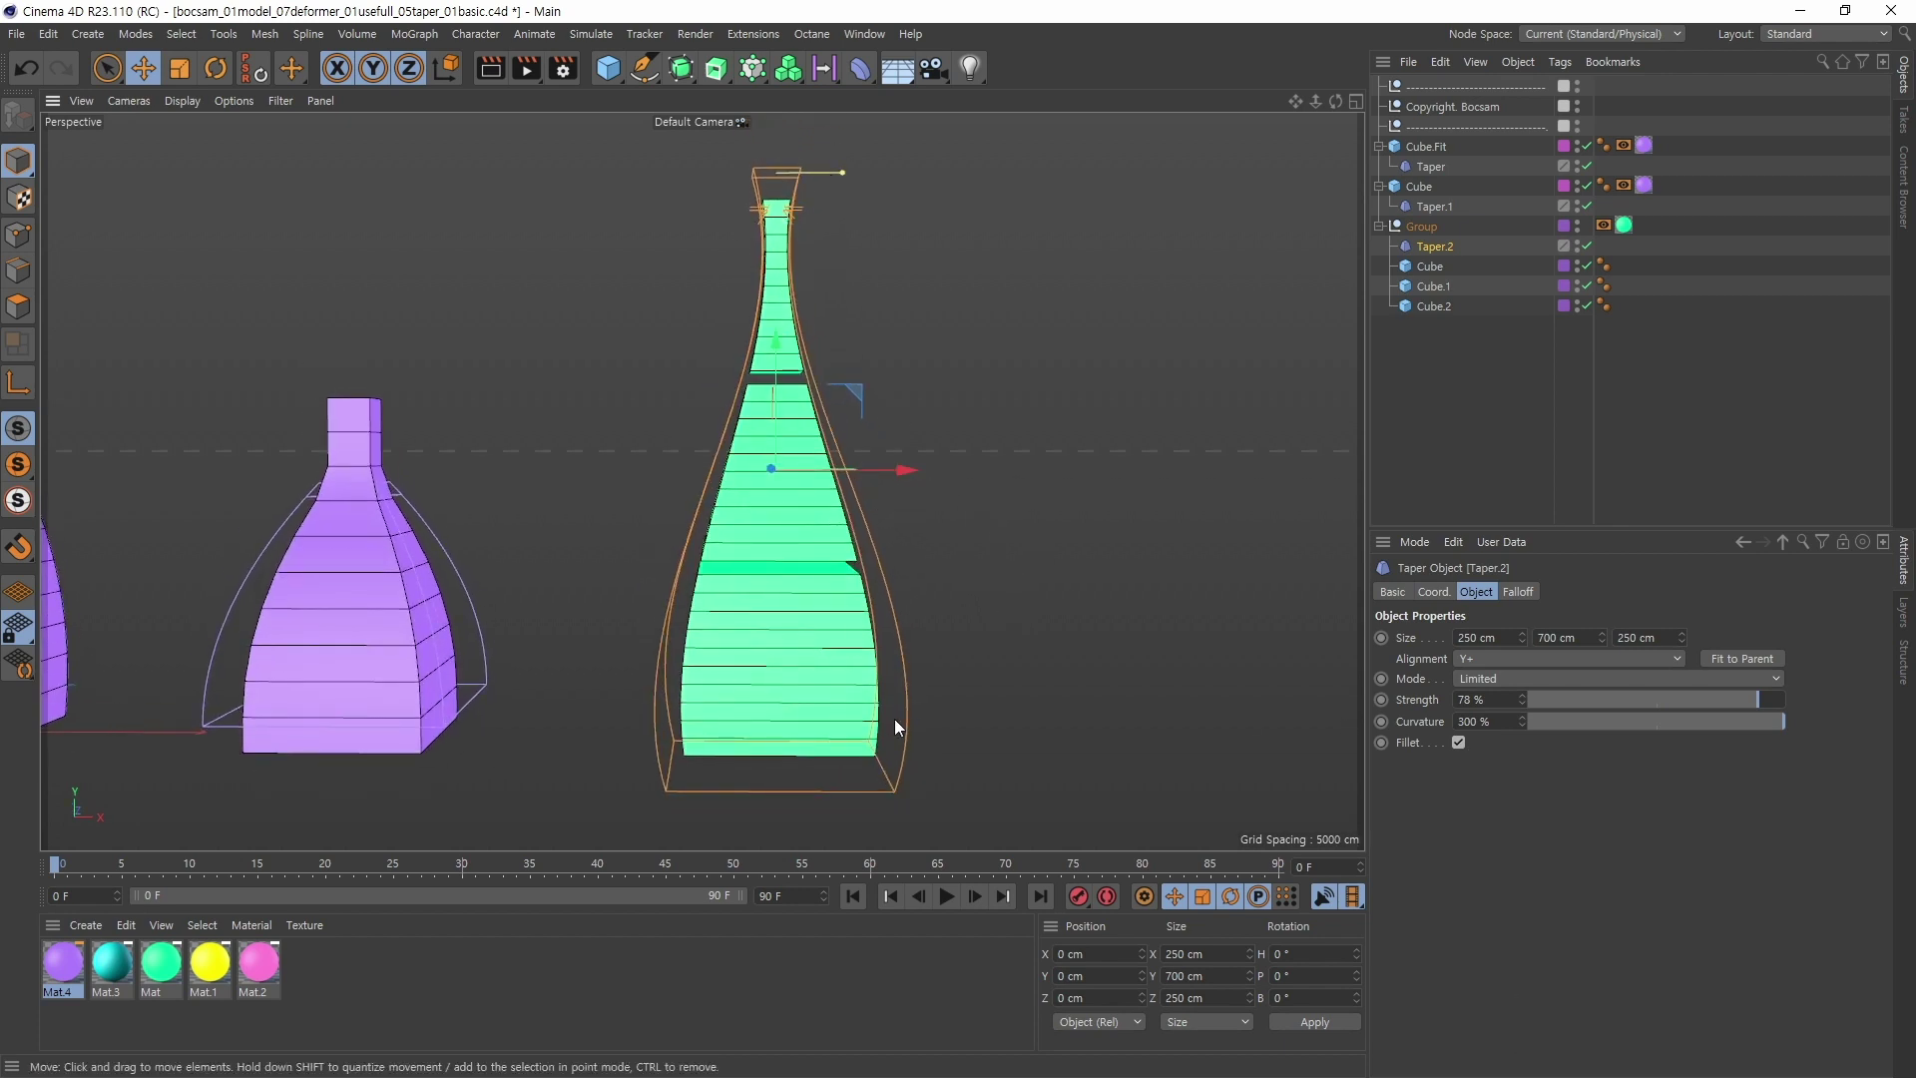
{"action": "mouse_move", "coordinate": [960, 565]}
{"action": "left_mouse_down", "text": "alt"}
{"action": "mouse_move", "coordinate": [1104, 552]}
{"action": "mouse_move", "coordinate": [957, 574]}
{"action": "left_mouse_up", "text": "alt"}
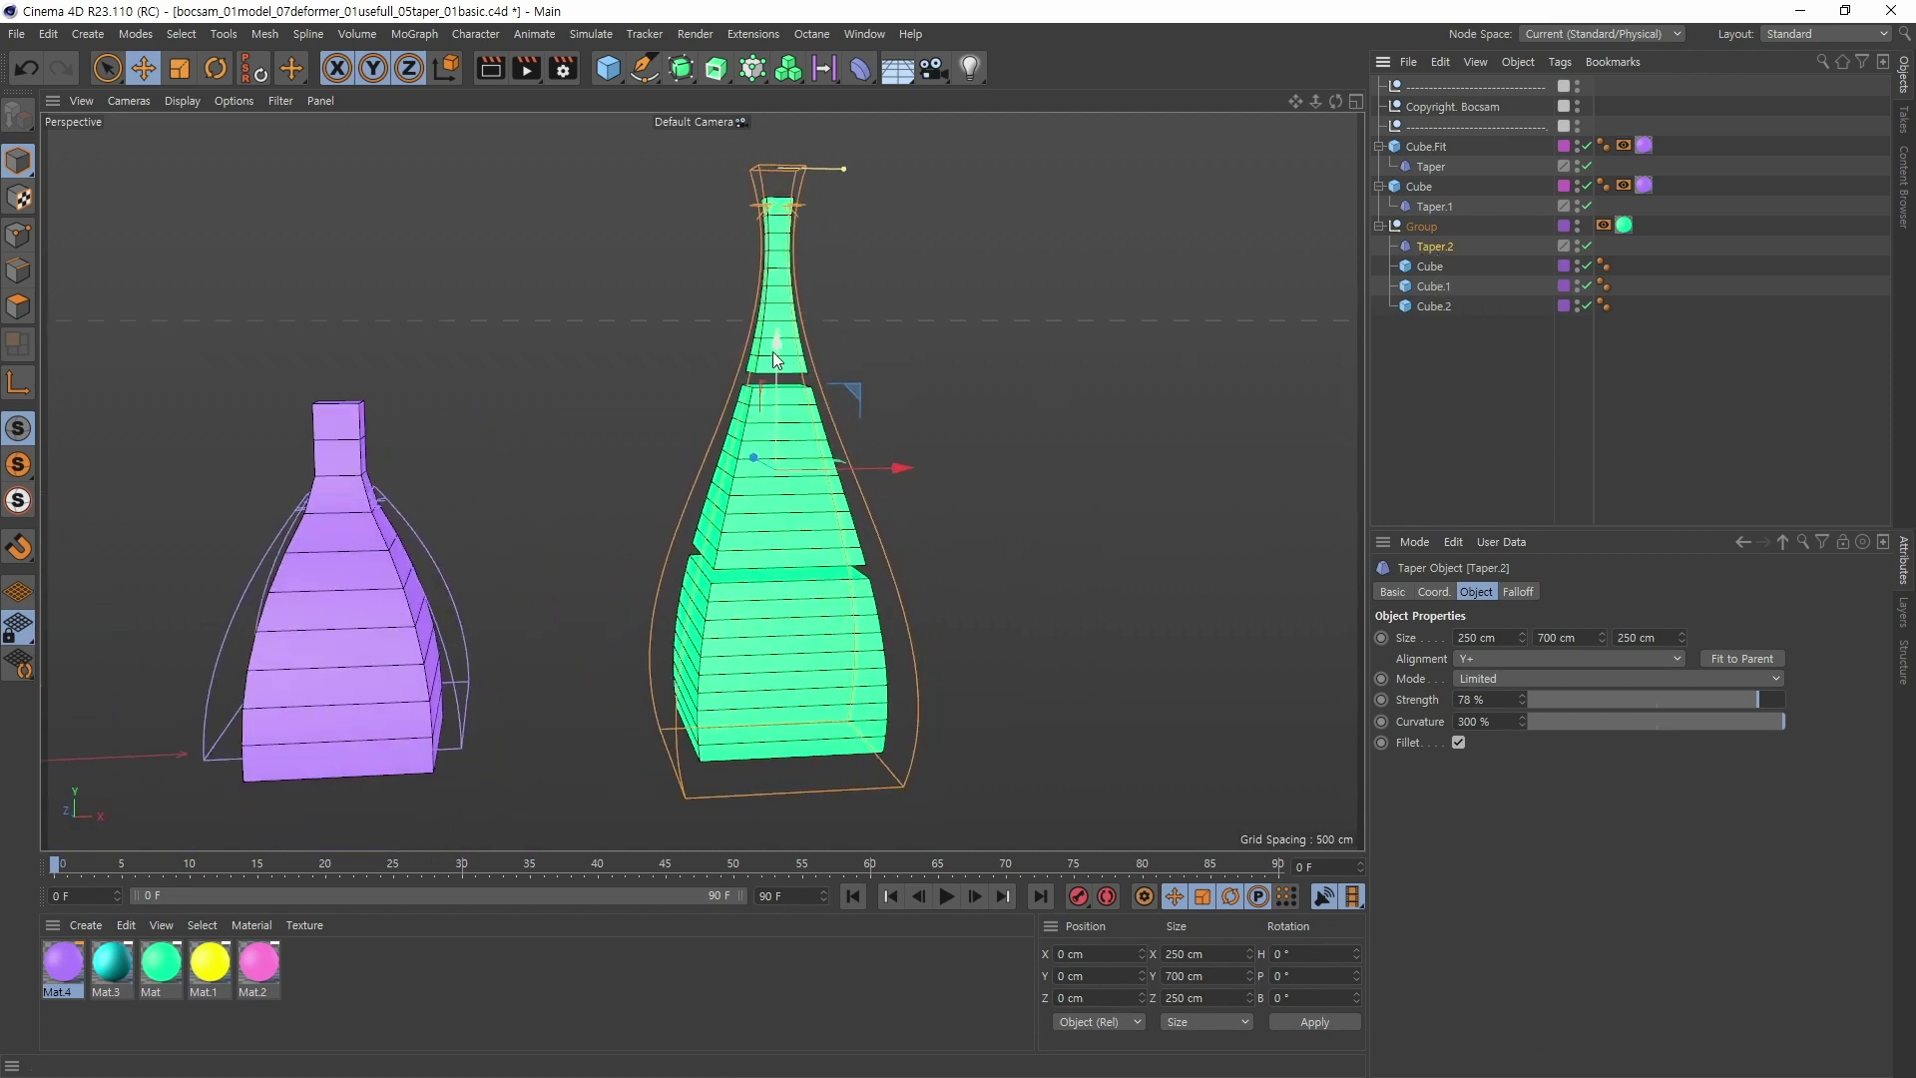
{"action": "mouse_move", "coordinate": [776, 360]}
{"action": "left_mouse_down"}
{"action": "mouse_move", "coordinate": [739, 167]}
{"action": "mouse_move", "coordinate": [778, 487]}
{"action": "mouse_move", "coordinate": [768, 308]}
{"action": "mouse_move", "coordinate": [770, 357]}
{"action": "mouse_move", "coordinate": [762, 331]}
{"action": "left_mouse_up"}
{"action": "middle_click_drag", "start_coordinate": [708, 493], "coordinate": [971, 529], "text": "alt"}
{"action": "right_click_drag", "start_coordinate": [972, 529], "coordinate": [880, 556], "text": "alt"}
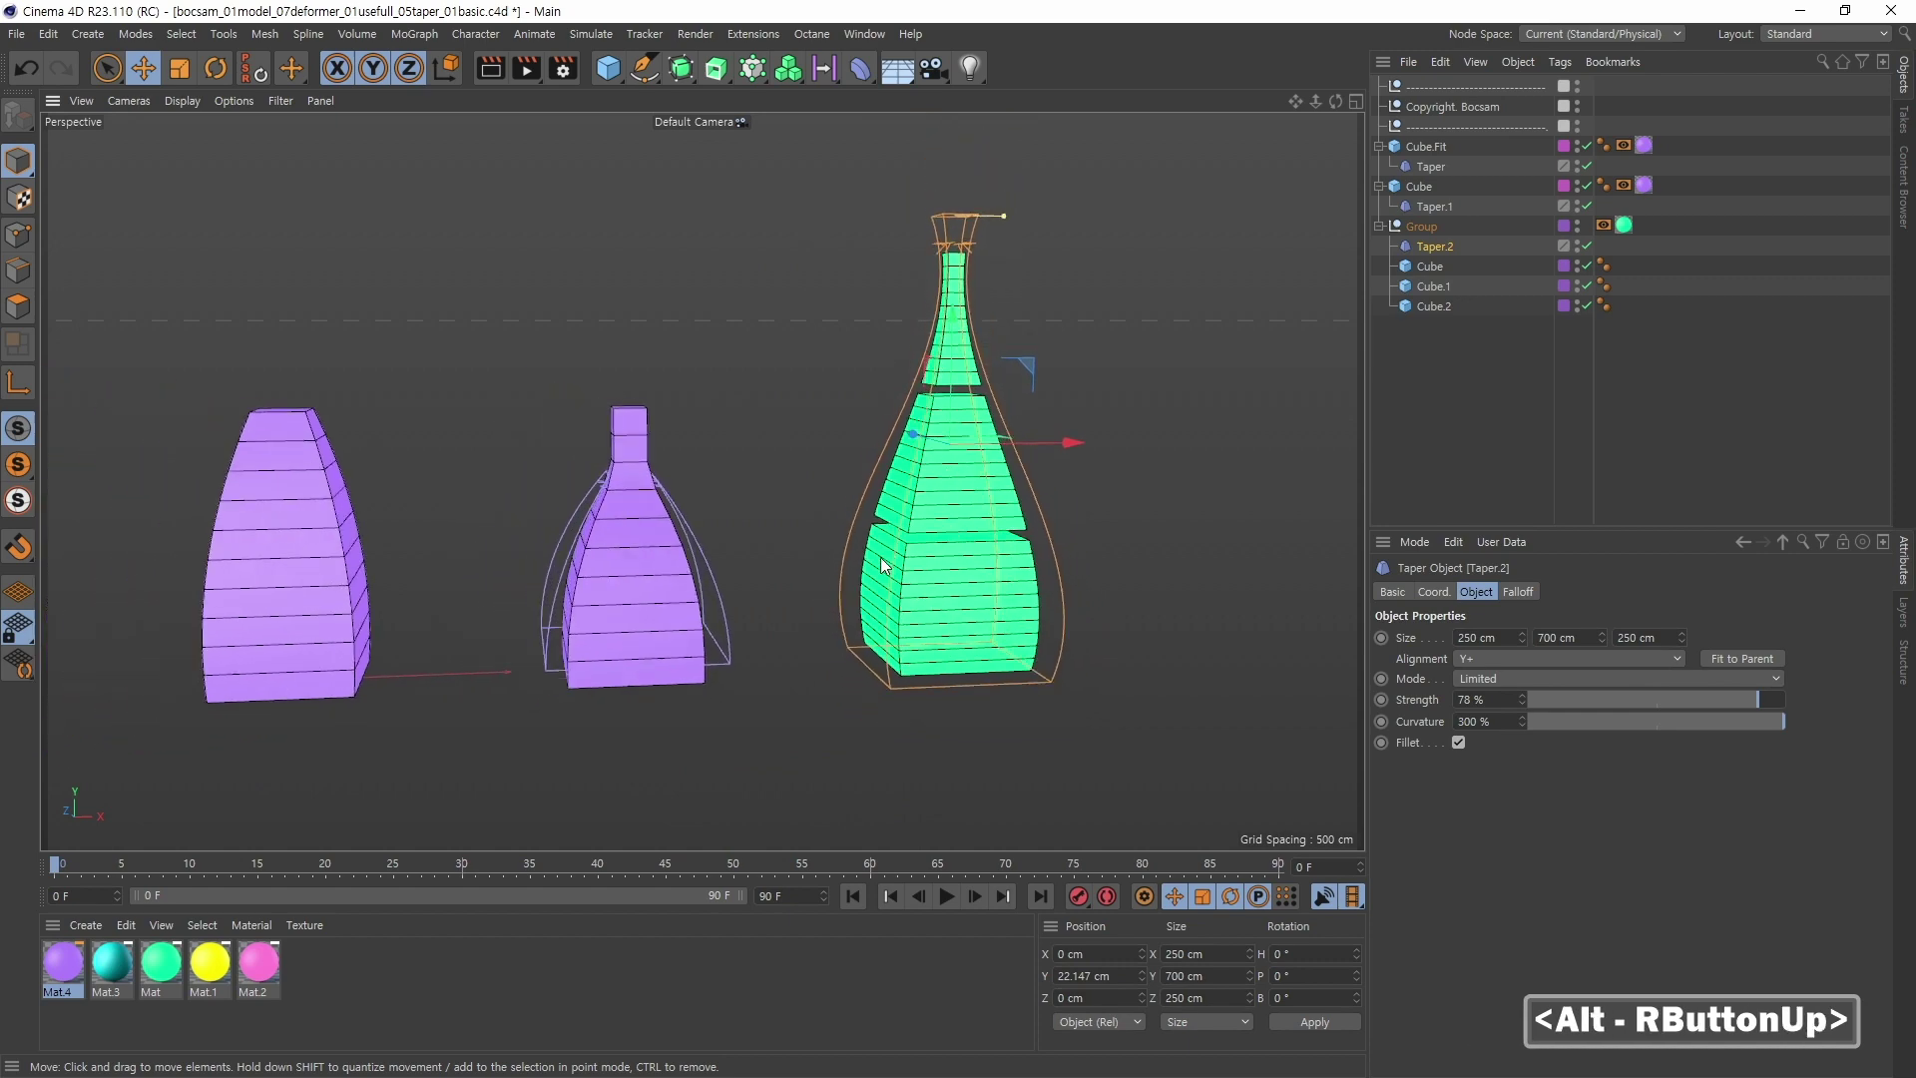
{"action": "middle_click_drag", "start_coordinate": [880, 556], "coordinate": [866, 581], "text": "alt"}
{"action": "left_click_drag", "start_coordinate": [866, 580], "coordinate": [815, 622], "text": "alt"}
{"action": "middle_click_drag", "start_coordinate": [846, 583], "coordinate": [828, 594], "text": "alt"}
{"action": "mouse_move", "coordinate": [828, 595]}
{"action": "left_mouse_down", "text": "alt"}
{"action": "mouse_move", "coordinate": [812, 618]}
{"action": "mouse_move", "coordinate": [829, 601]}
{"action": "left_mouse_up", "text": "alt"}
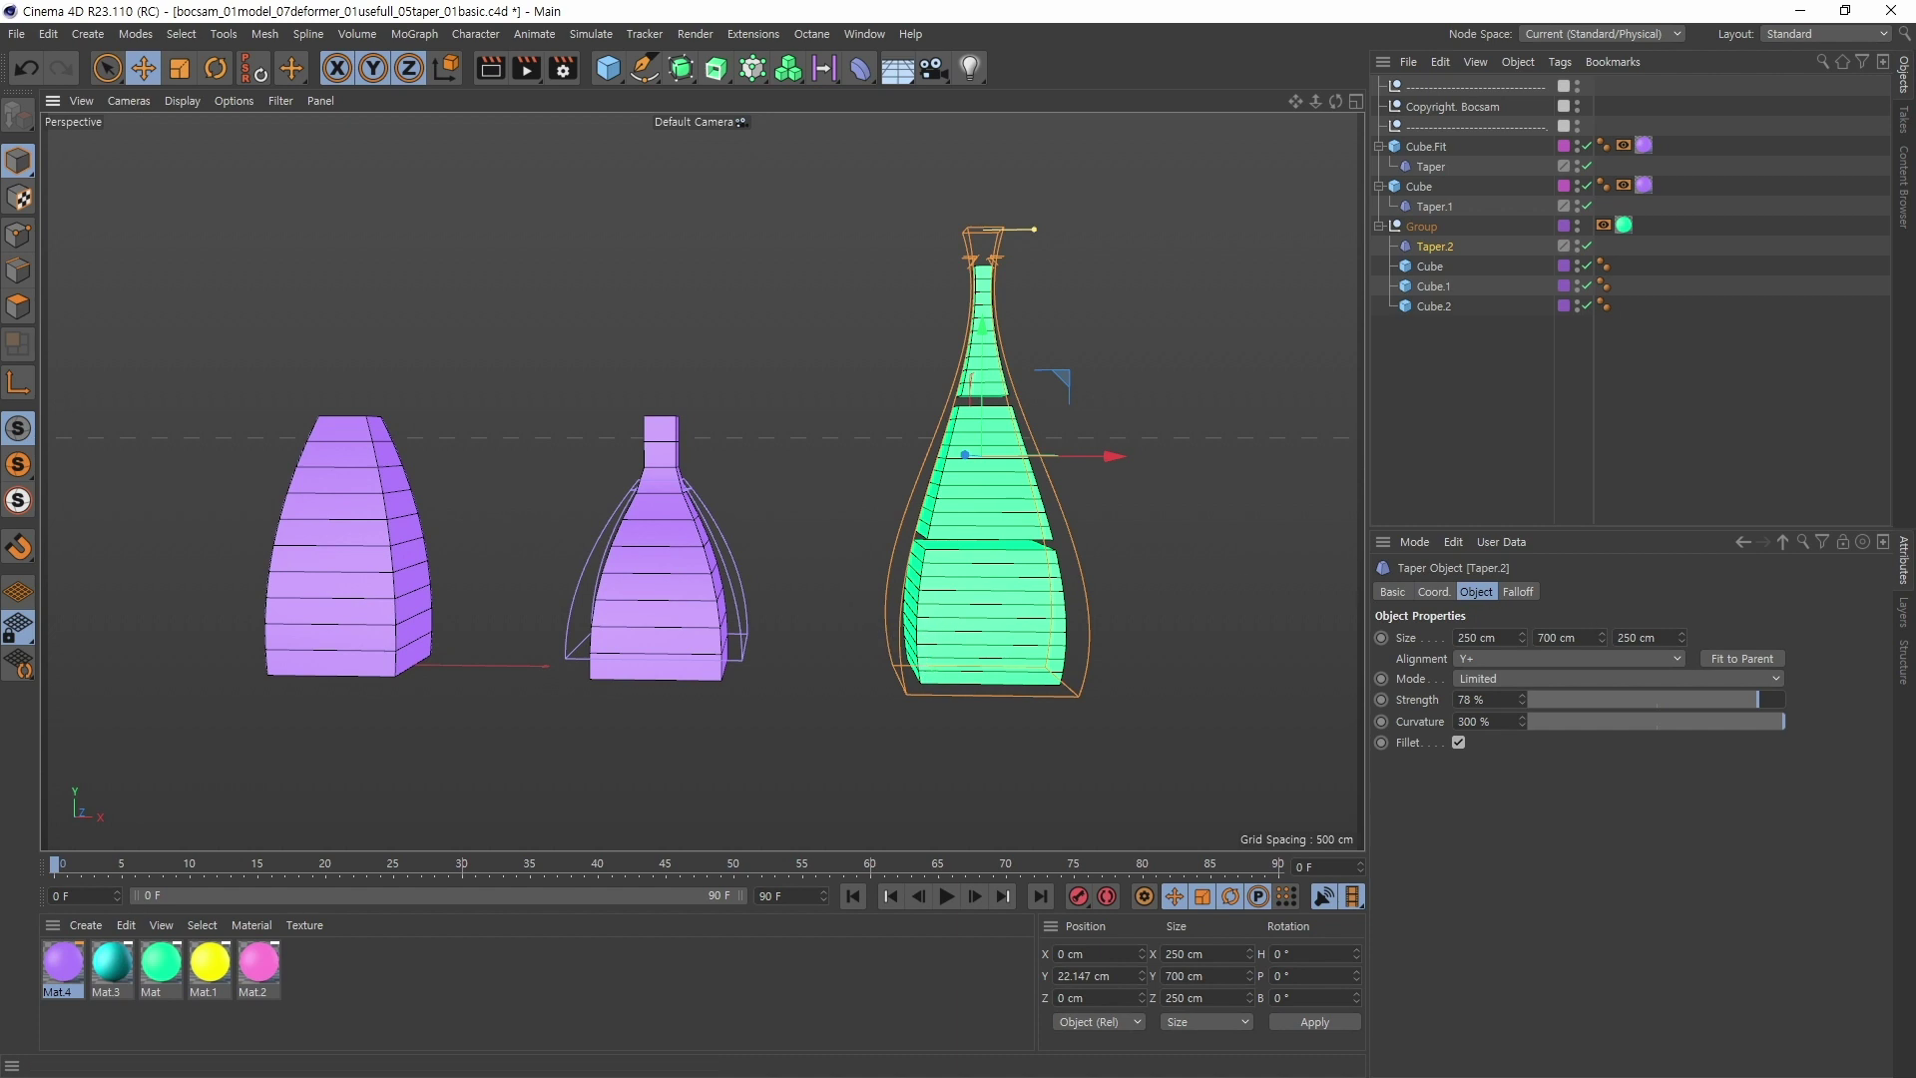
Step: Switch to the Pinterest page in the browser and open the pin of the three bamboo vases as a reference
{"action": "key", "text": "alt+Tab"}
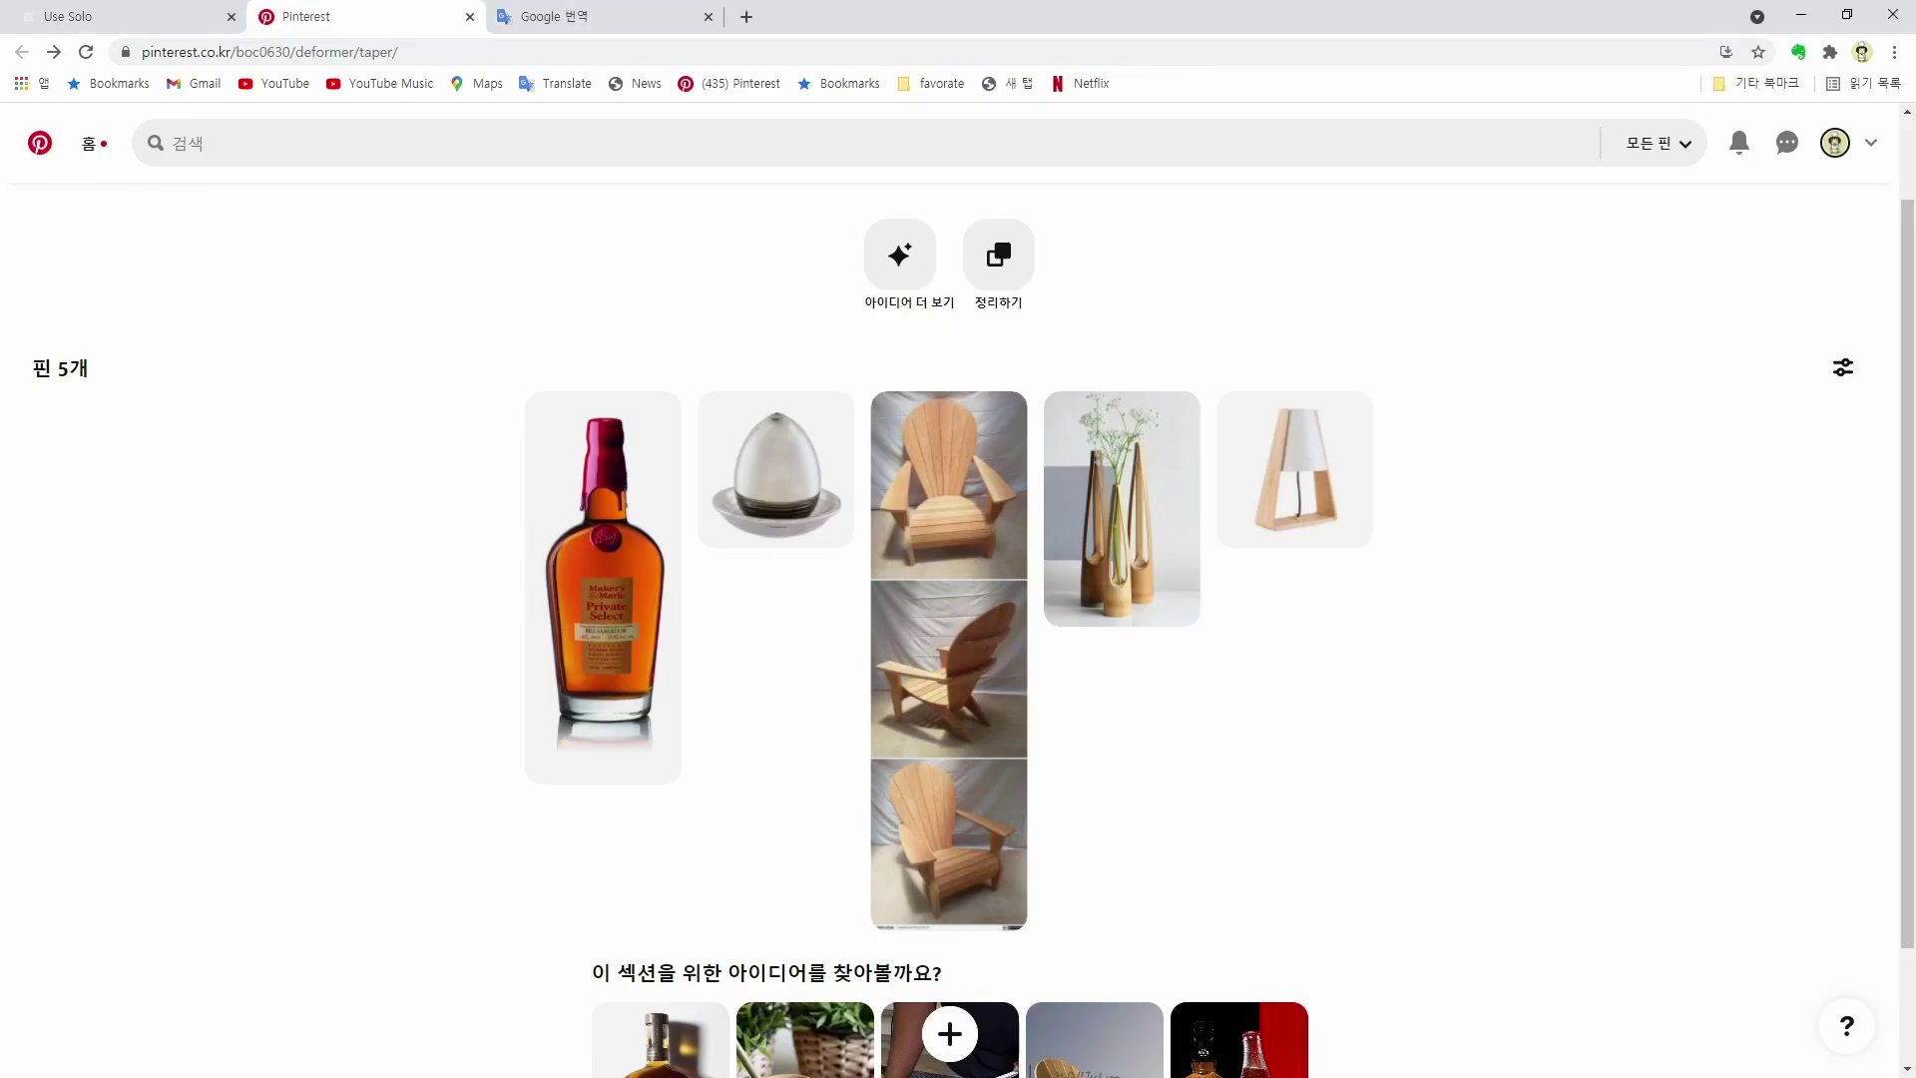
{"action": "left_click", "coordinate": [1121, 534]}
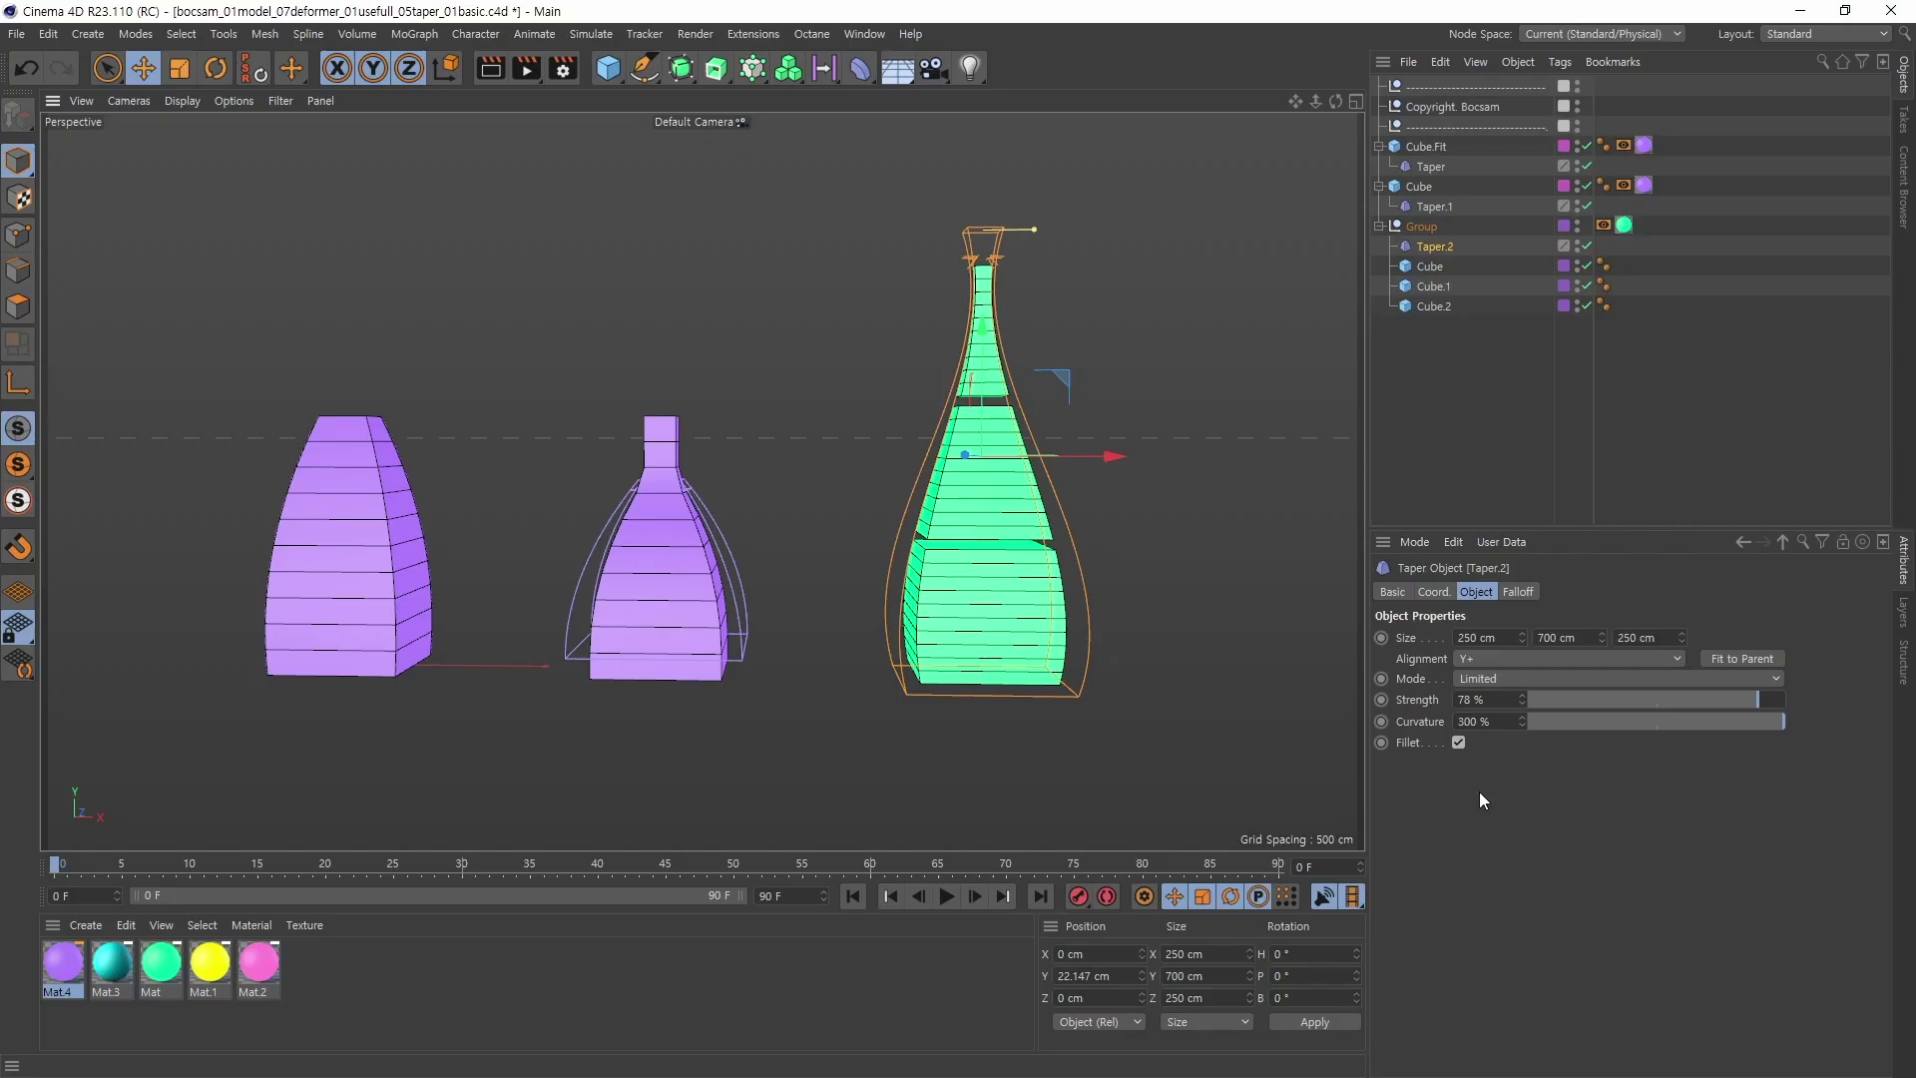
Step: Switch back to Cinema 4D, create a new empty project and add a cylinder primitive
{"action": "left_click", "coordinate": [1167, 551]}
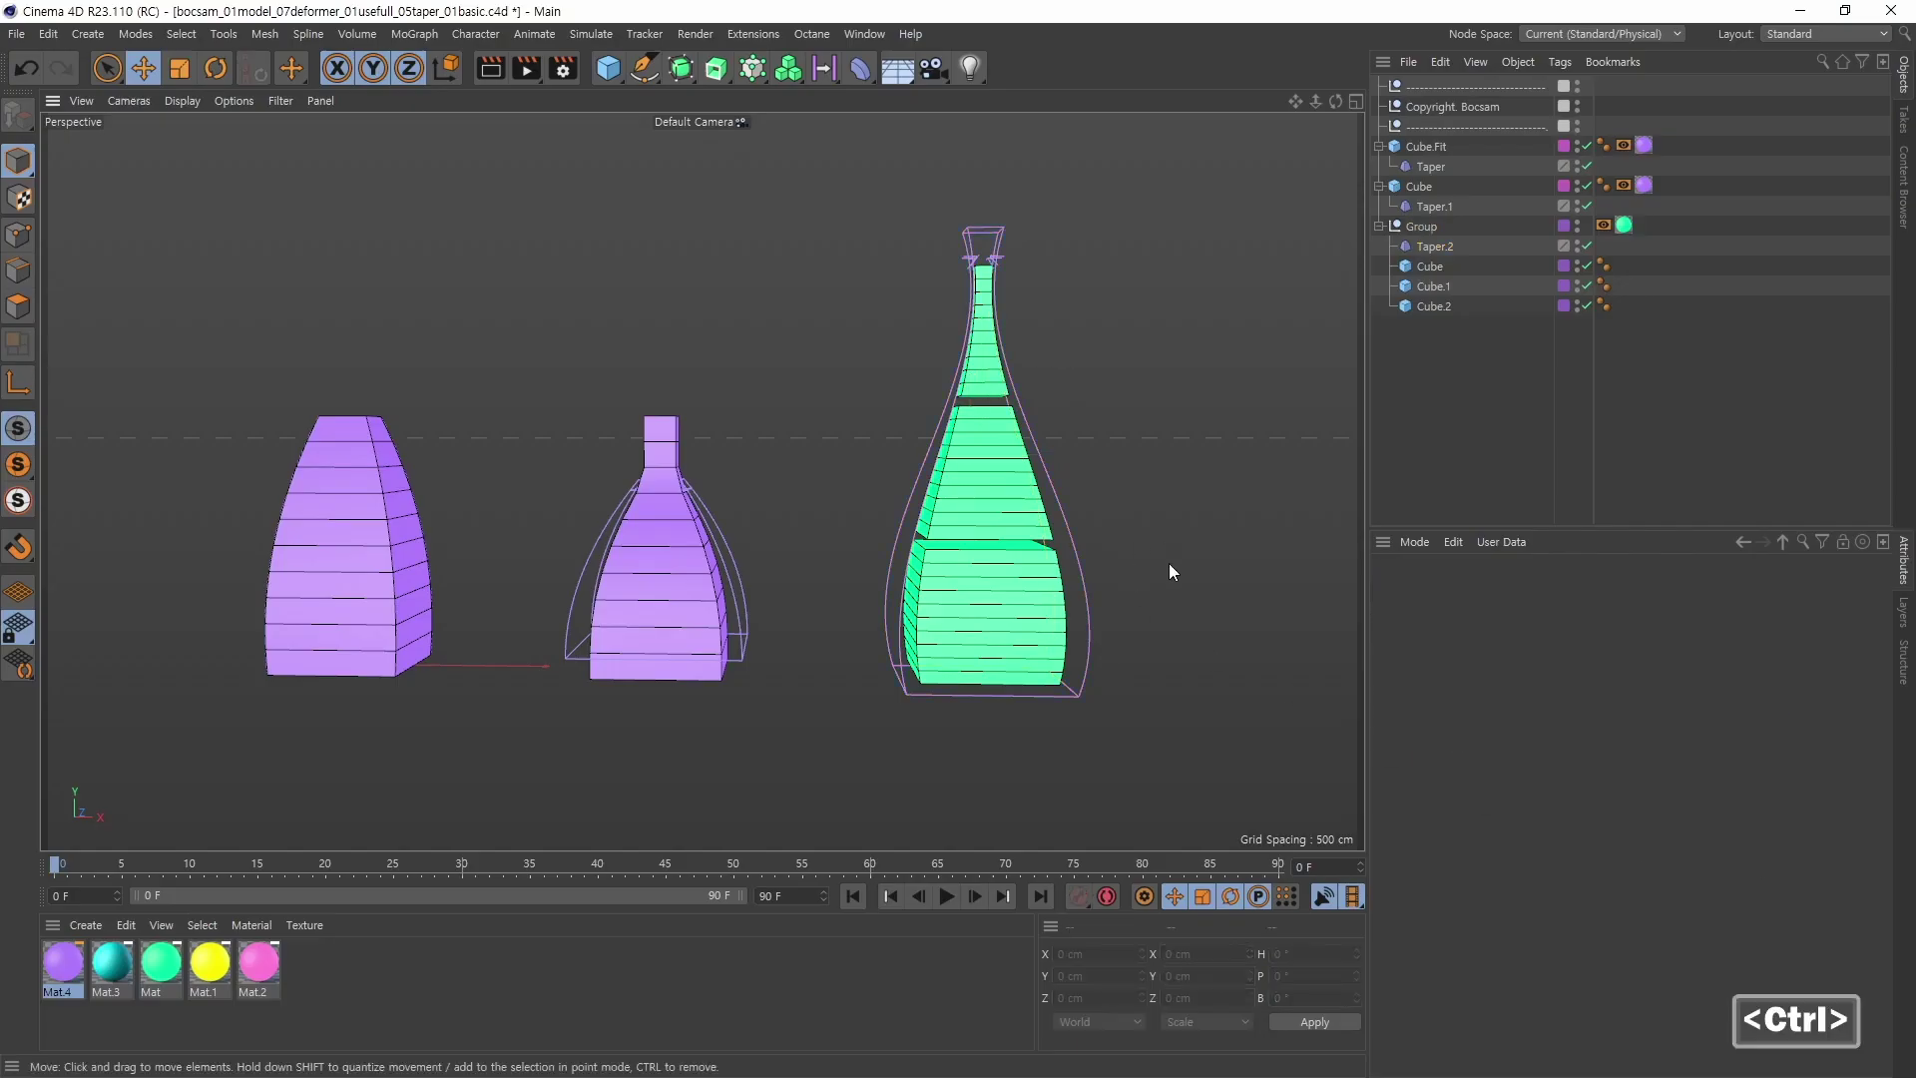
{"action": "key", "text": "ctrl+n"}
{"action": "middle_click_drag", "start_coordinate": [957, 539], "coordinate": [874, 559], "text": "alt"}
{"action": "left_click_drag", "start_coordinate": [874, 559], "coordinate": [1236, 495], "text": "alt"}
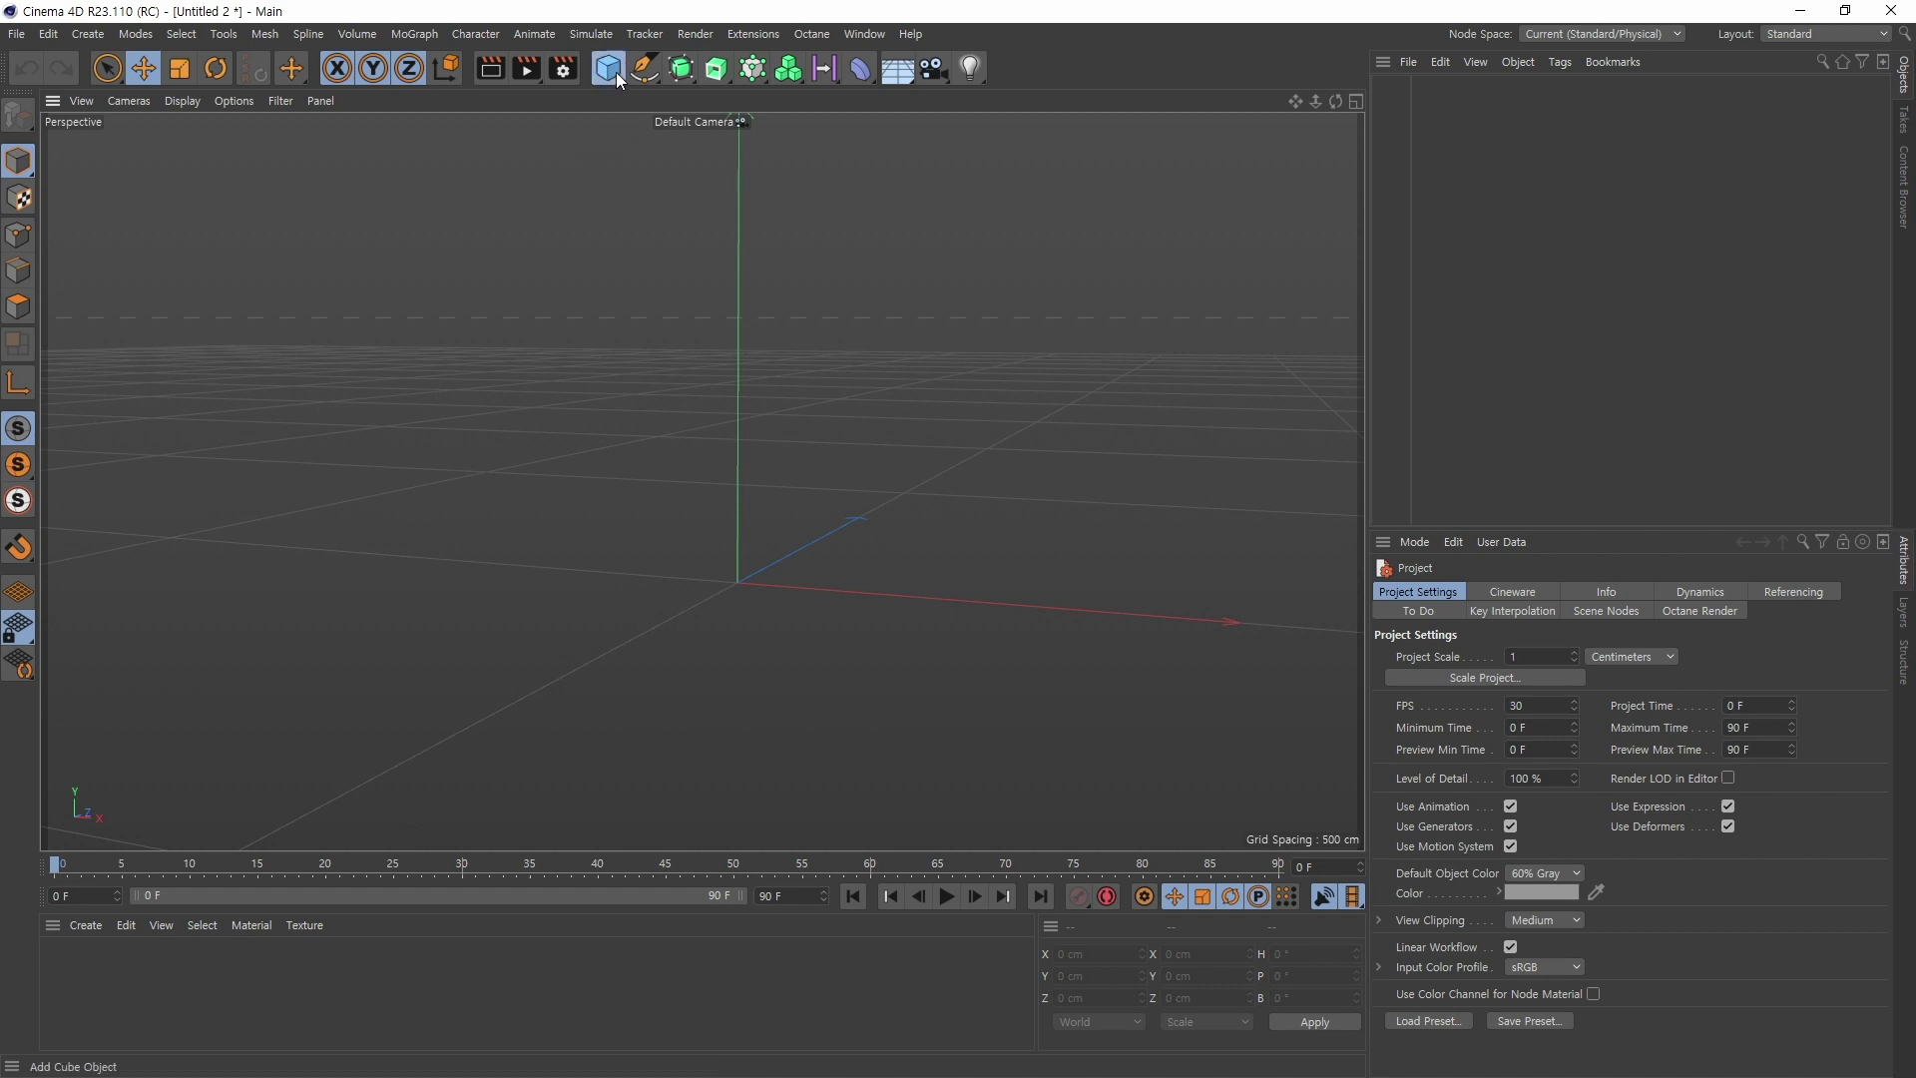
{"action": "left_click_drag", "start_coordinate": [614, 72], "coordinate": [987, 96]}
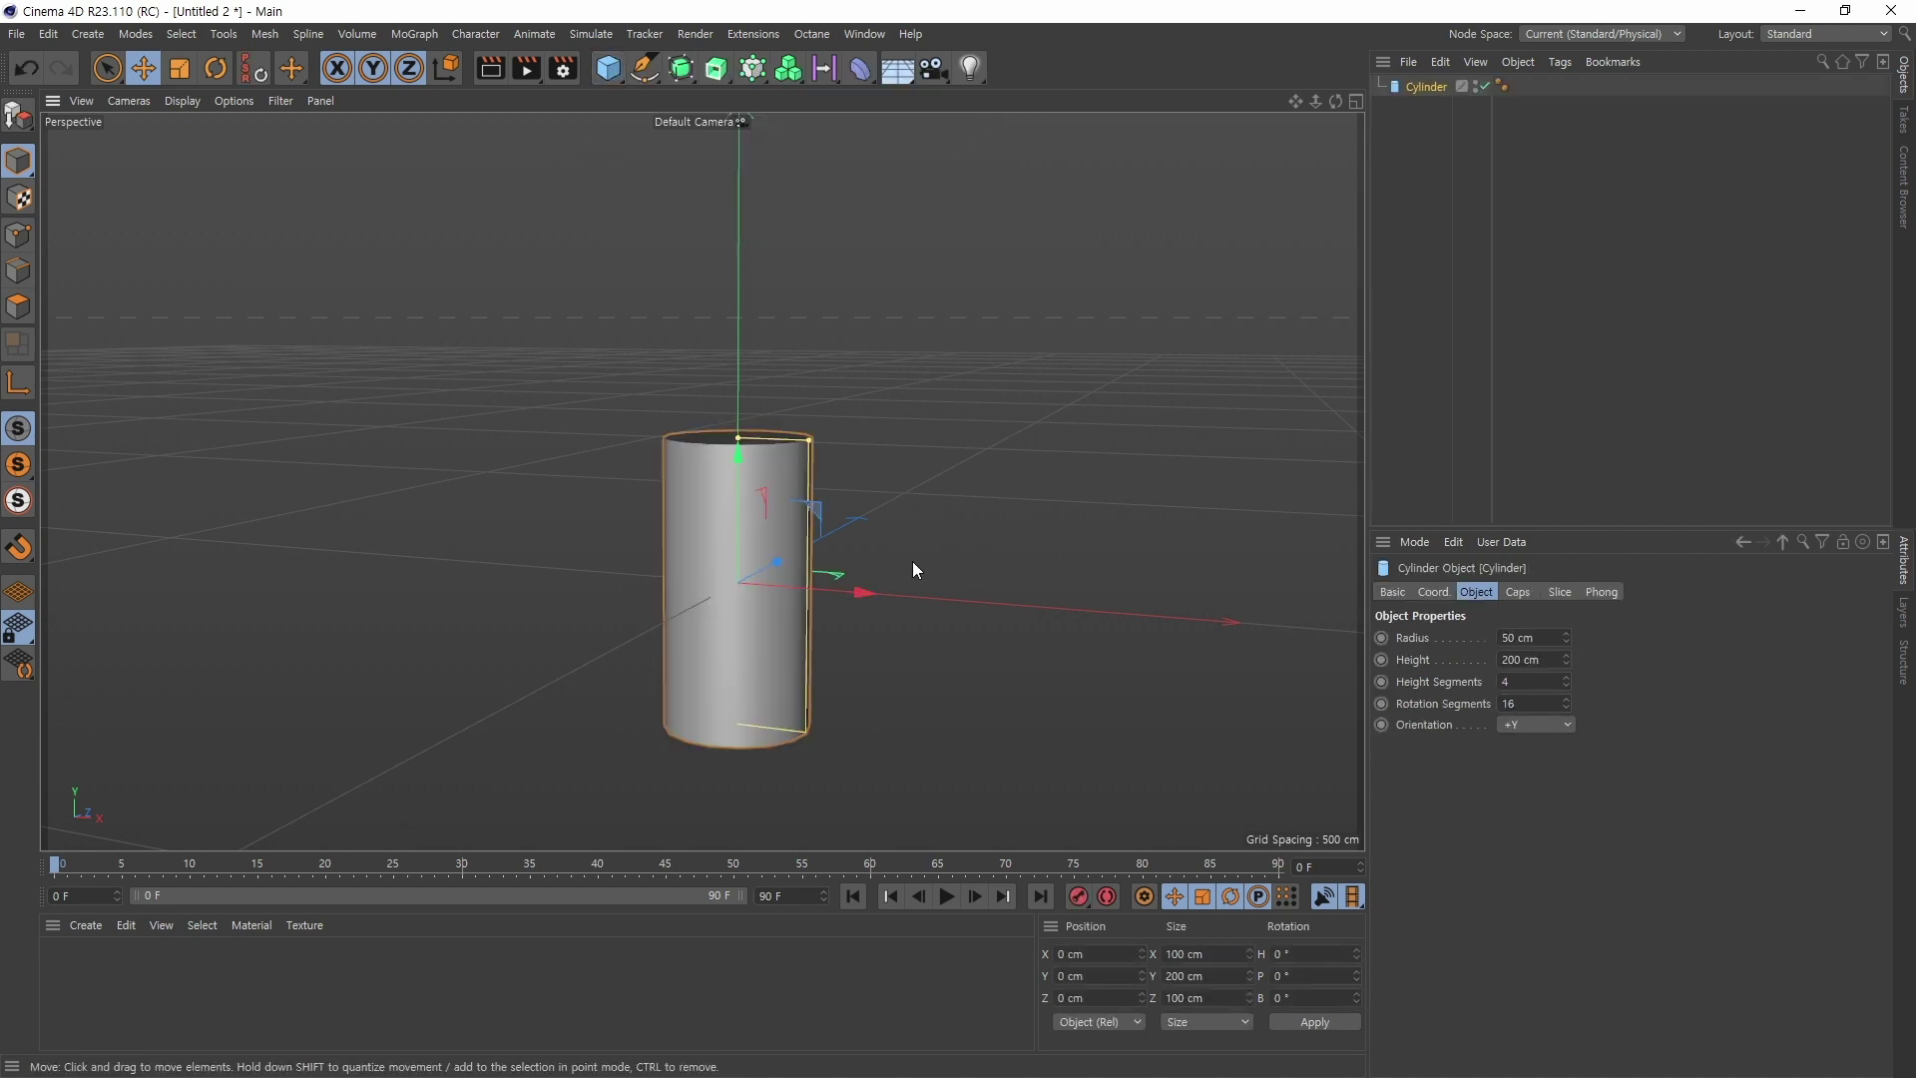
{"action": "left_click_drag", "start_coordinate": [960, 571], "coordinate": [966, 667], "text": "alt"}
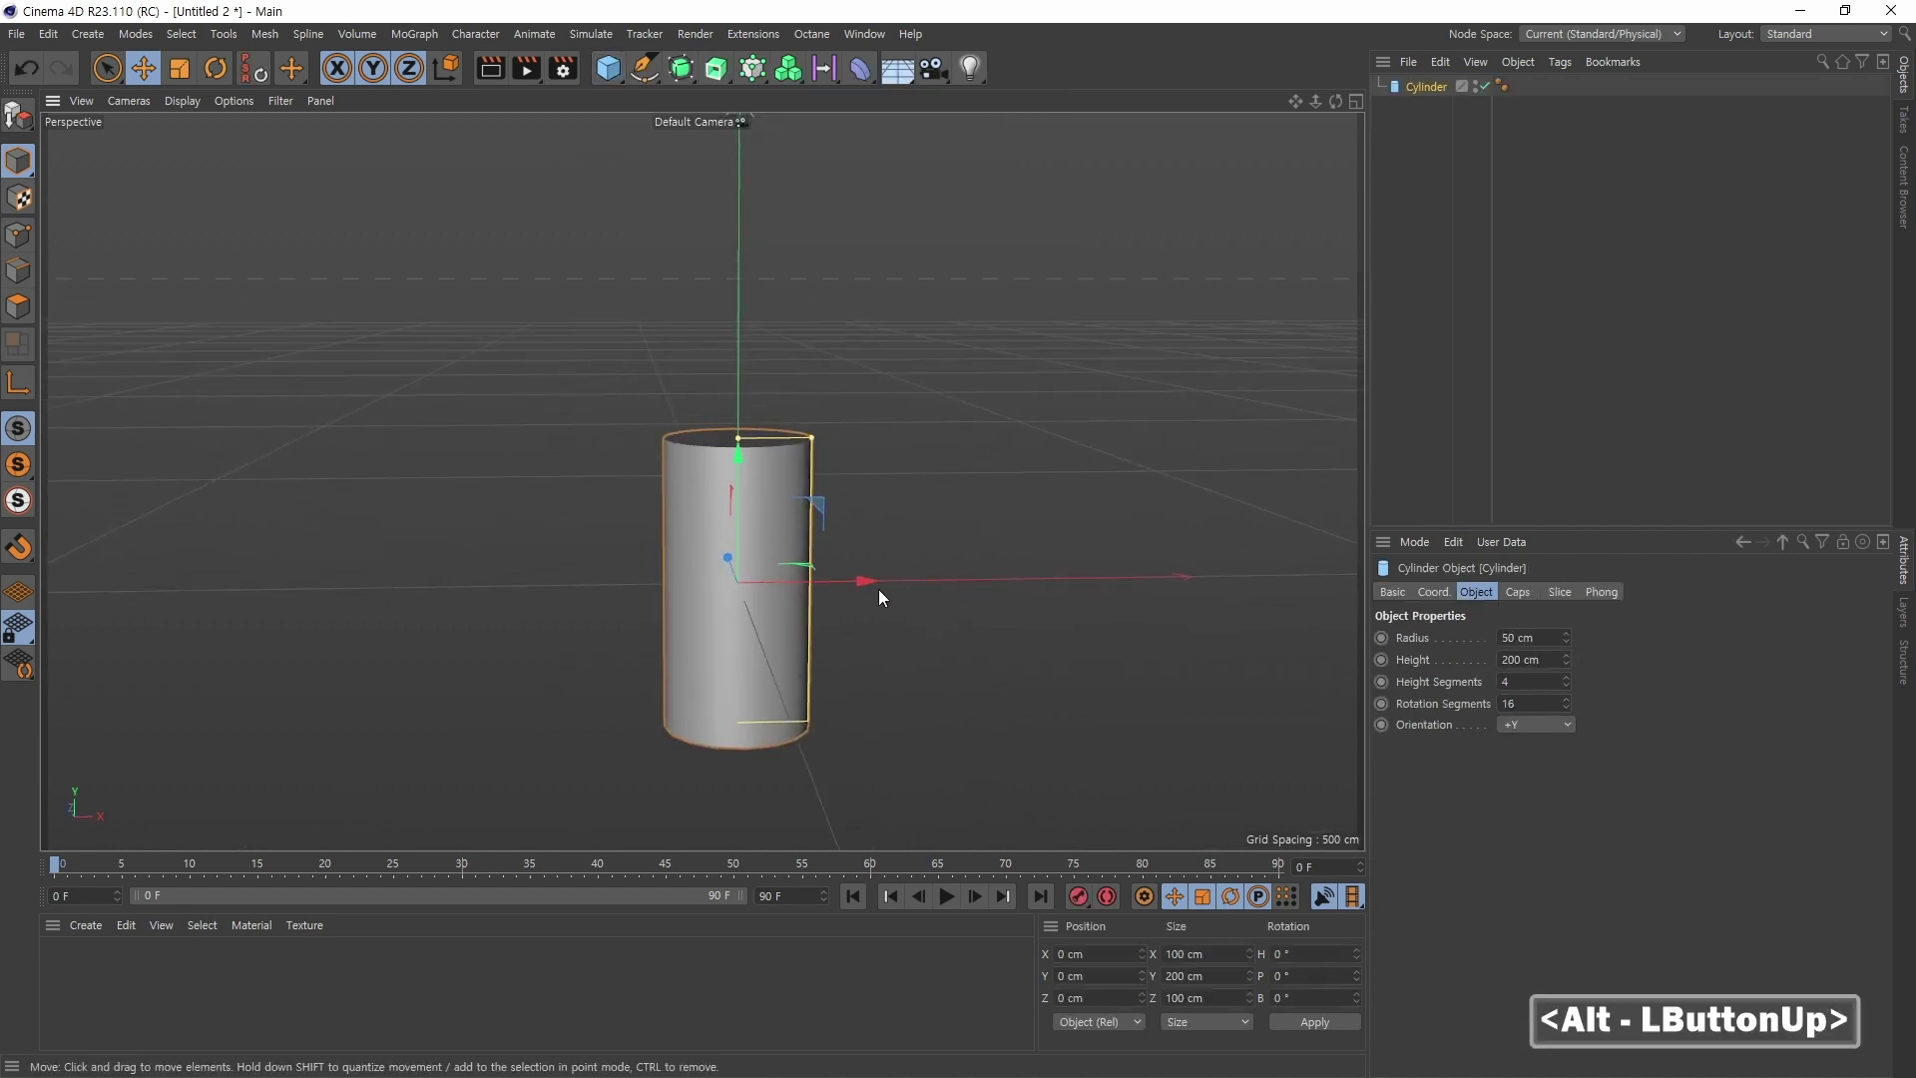
Step: Hide the workplane grid in the perspective view
{"action": "left_click", "coordinate": [280, 101]}
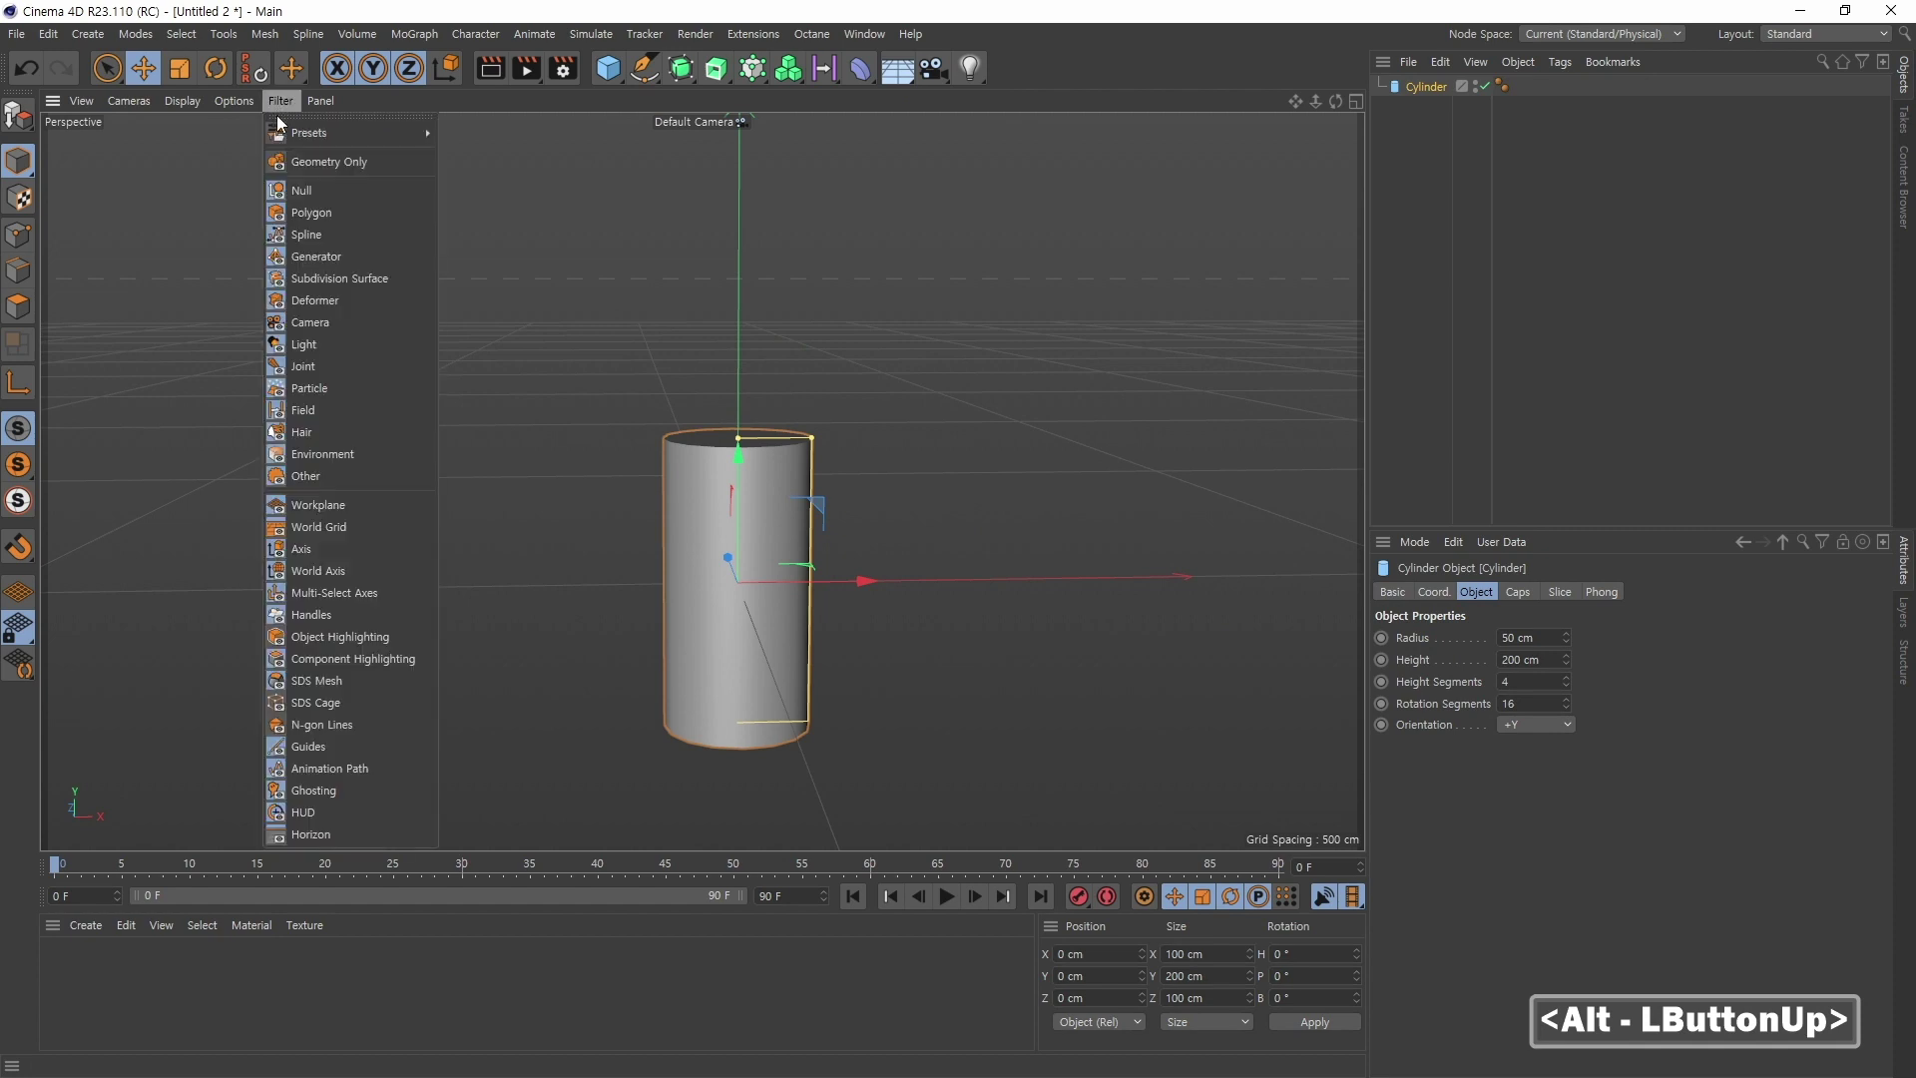
{"action": "left_click", "coordinate": [327, 505]}
{"action": "middle_click_drag", "start_coordinate": [936, 569], "coordinate": [928, 531], "text": "alt"}
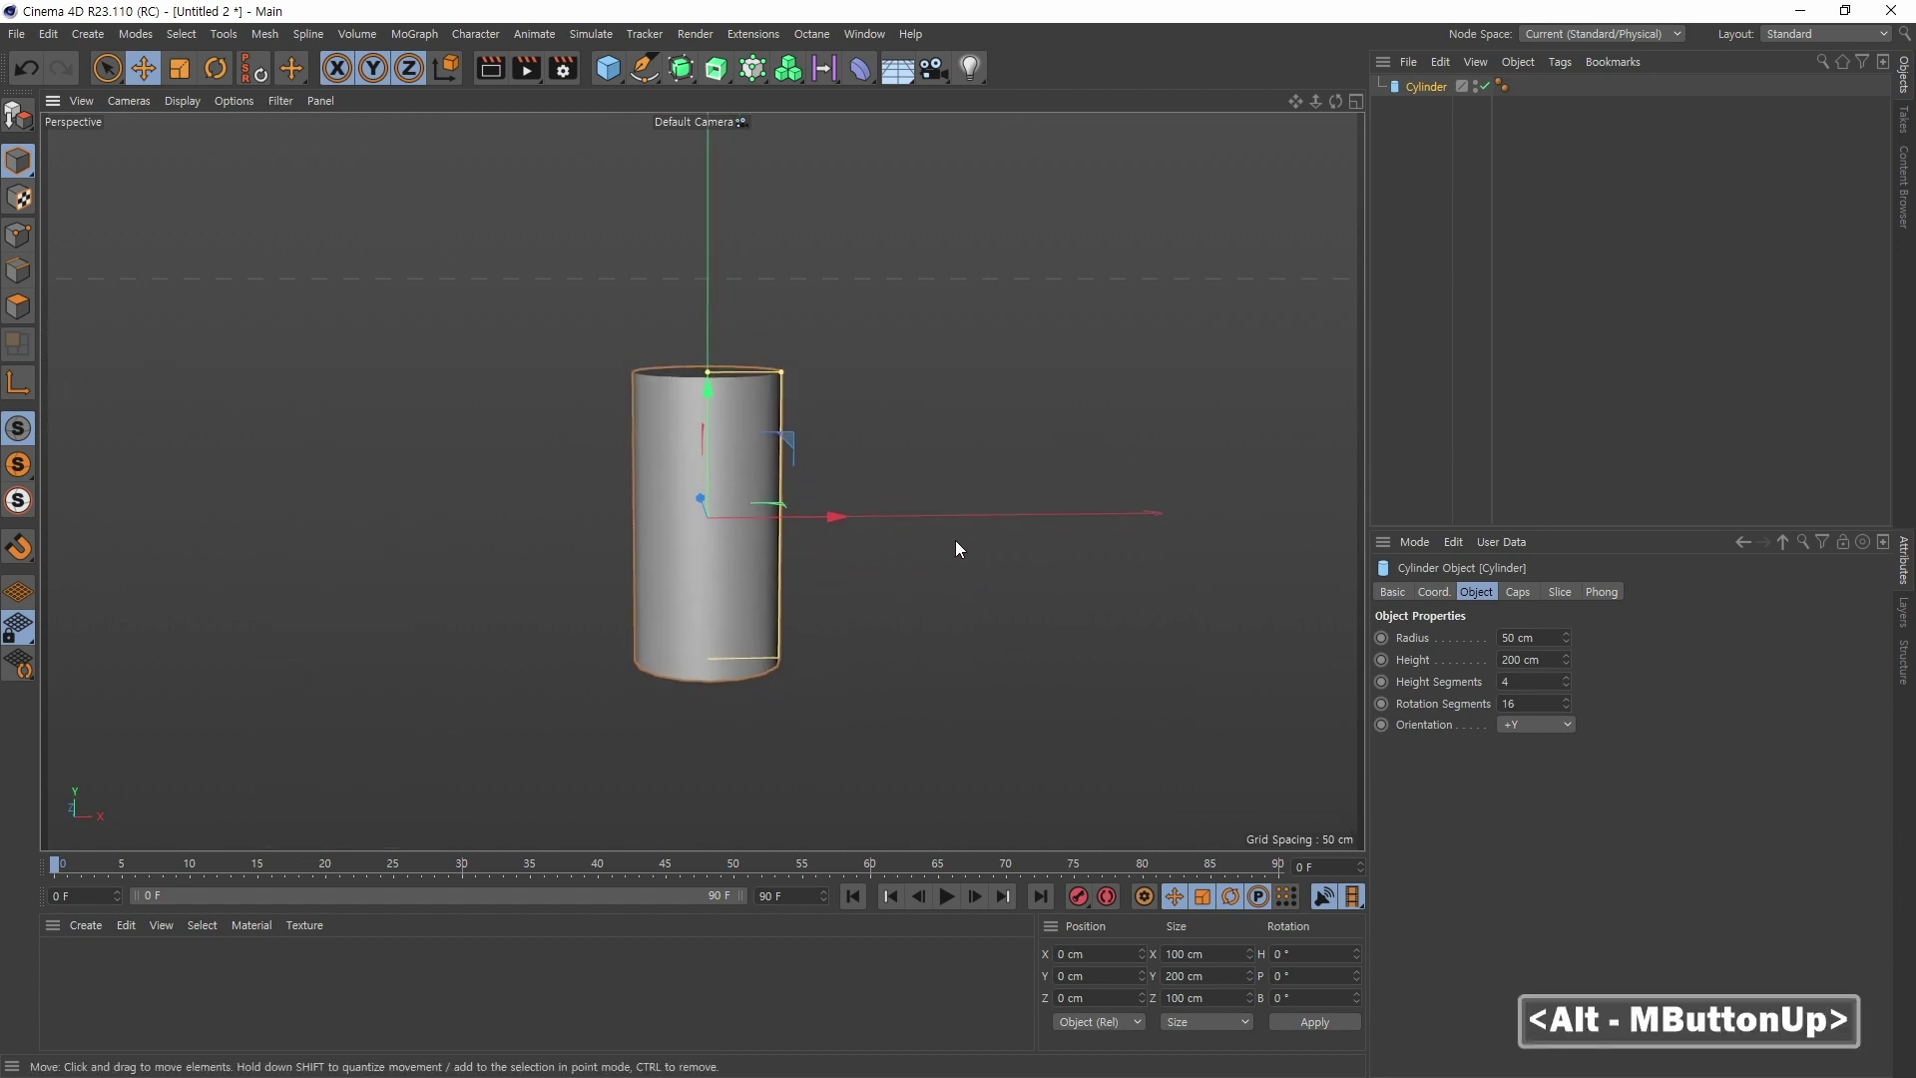
{"action": "left_click_drag", "start_coordinate": [955, 540], "coordinate": [898, 589], "text": "alt"}
{"action": "middle_click_drag", "start_coordinate": [868, 535], "coordinate": [997, 543], "text": "alt"}
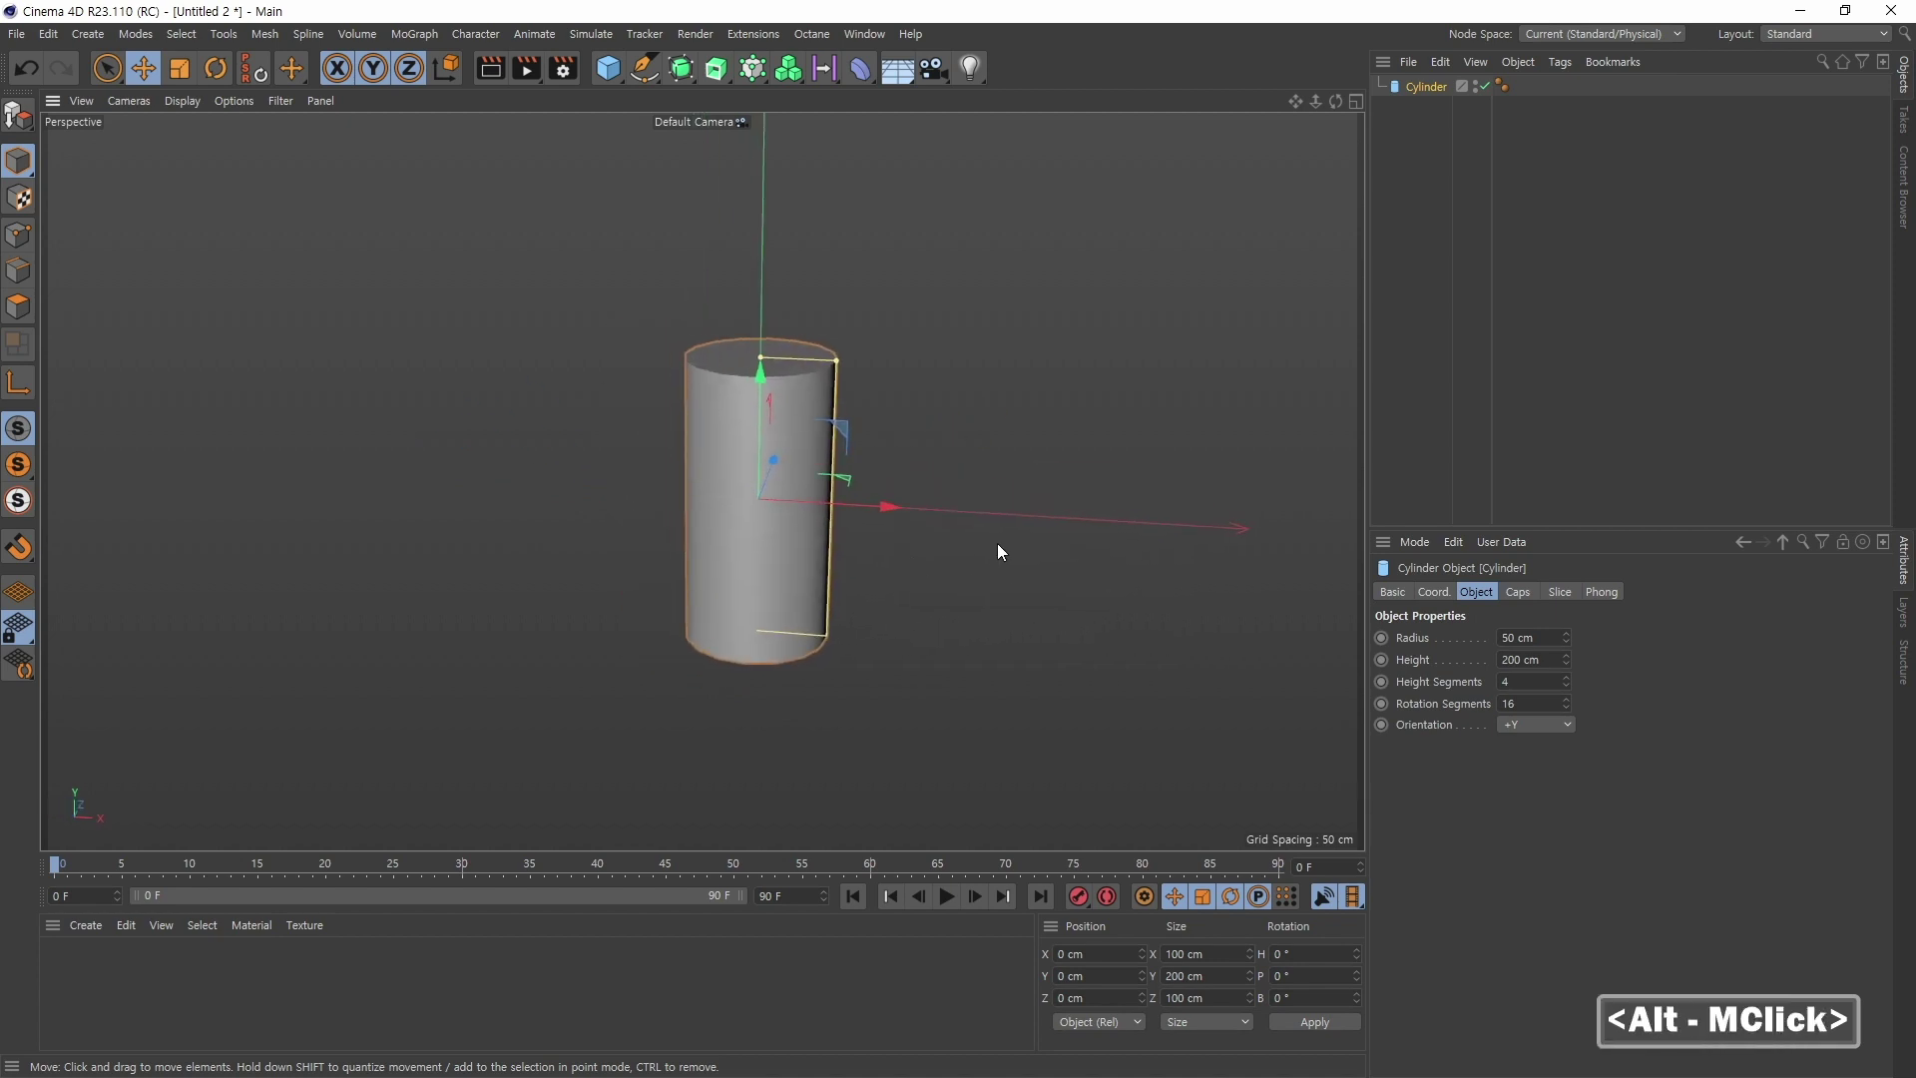
Step: Display the cylinder in Gouraud Shading (Lines) so that its segments are drawn
{"action": "left_click", "coordinate": [181, 101]}
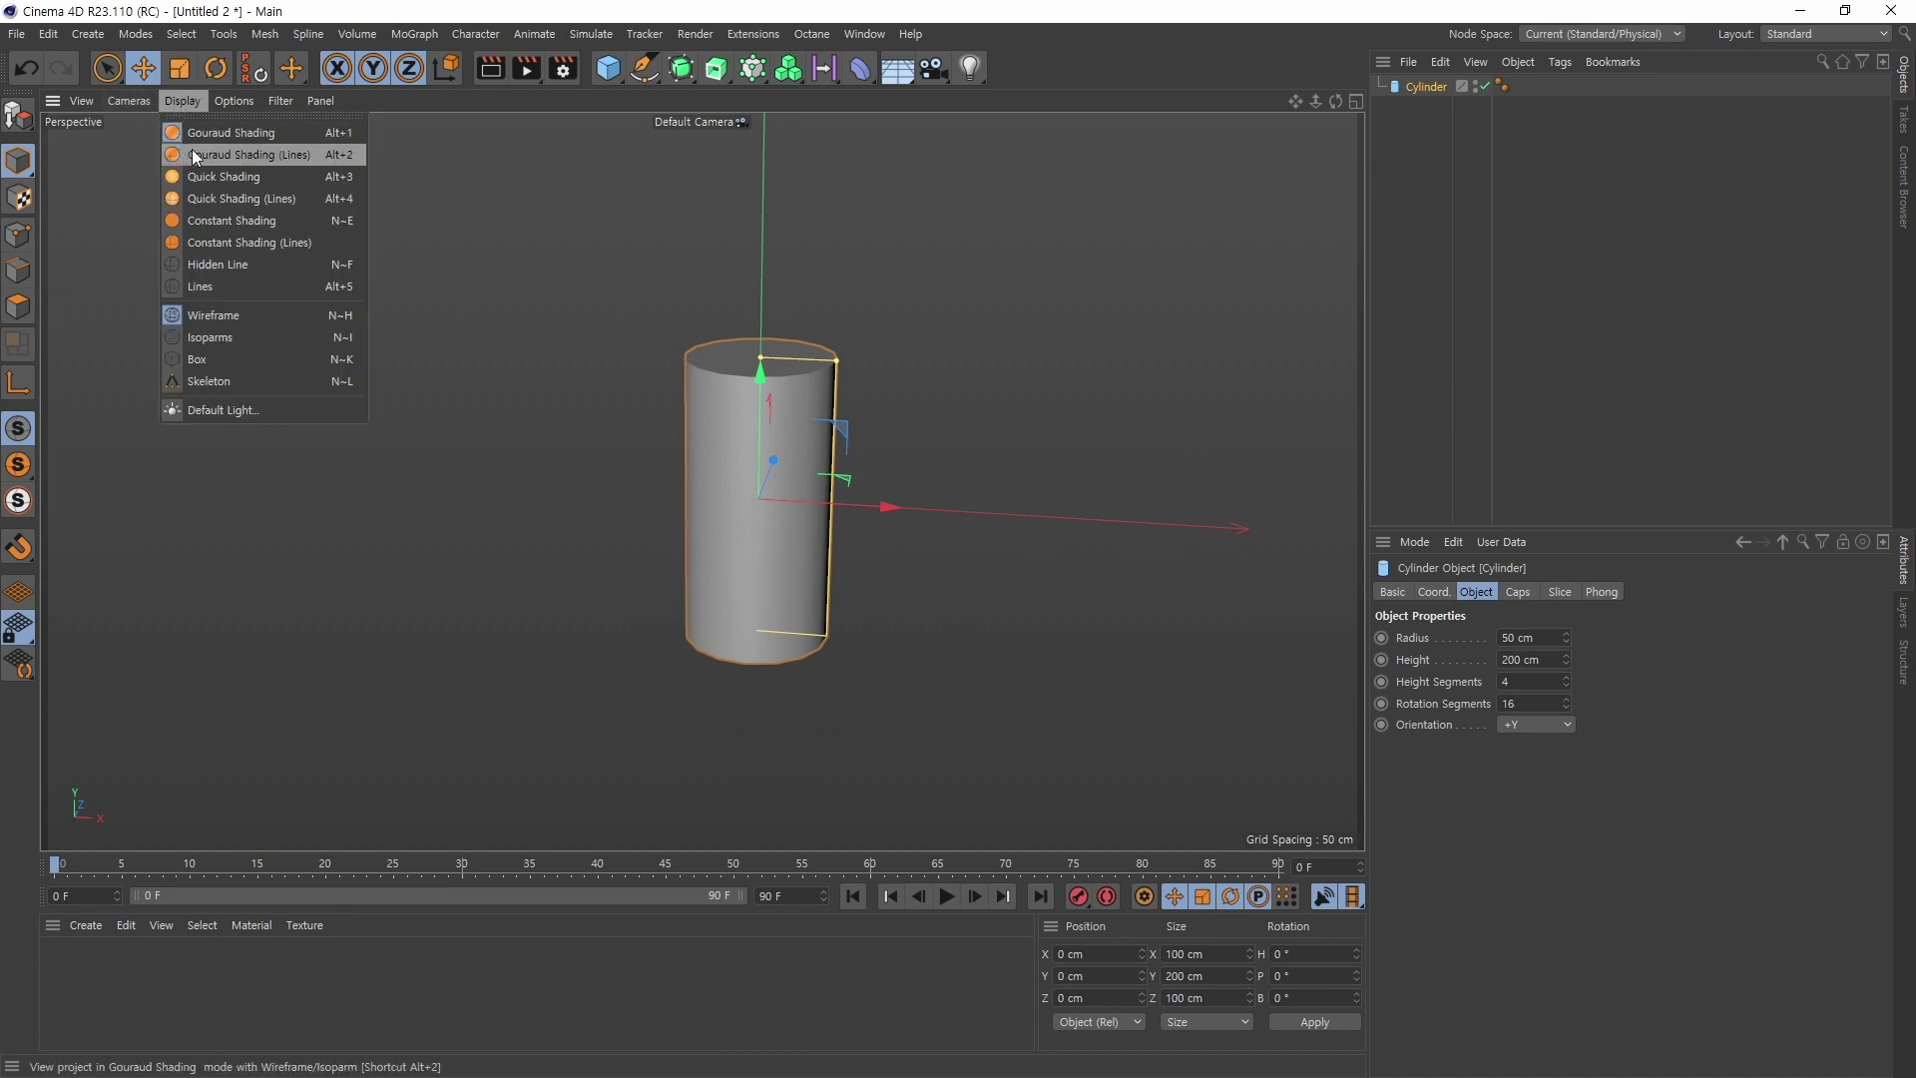
{"action": "left_click", "coordinate": [294, 153]}
{"action": "mouse_move", "coordinate": [954, 637]}
{"action": "left_mouse_down", "text": "alt"}
{"action": "mouse_move", "coordinate": [1057, 626]}
{"action": "mouse_move", "coordinate": [902, 637]}
{"action": "mouse_move", "coordinate": [950, 627]}
{"action": "mouse_move", "coordinate": [946, 599]}
{"action": "left_mouse_up", "text": "alt"}
{"action": "middle_click_drag", "start_coordinate": [946, 599], "coordinate": [864, 584], "text": "alt"}
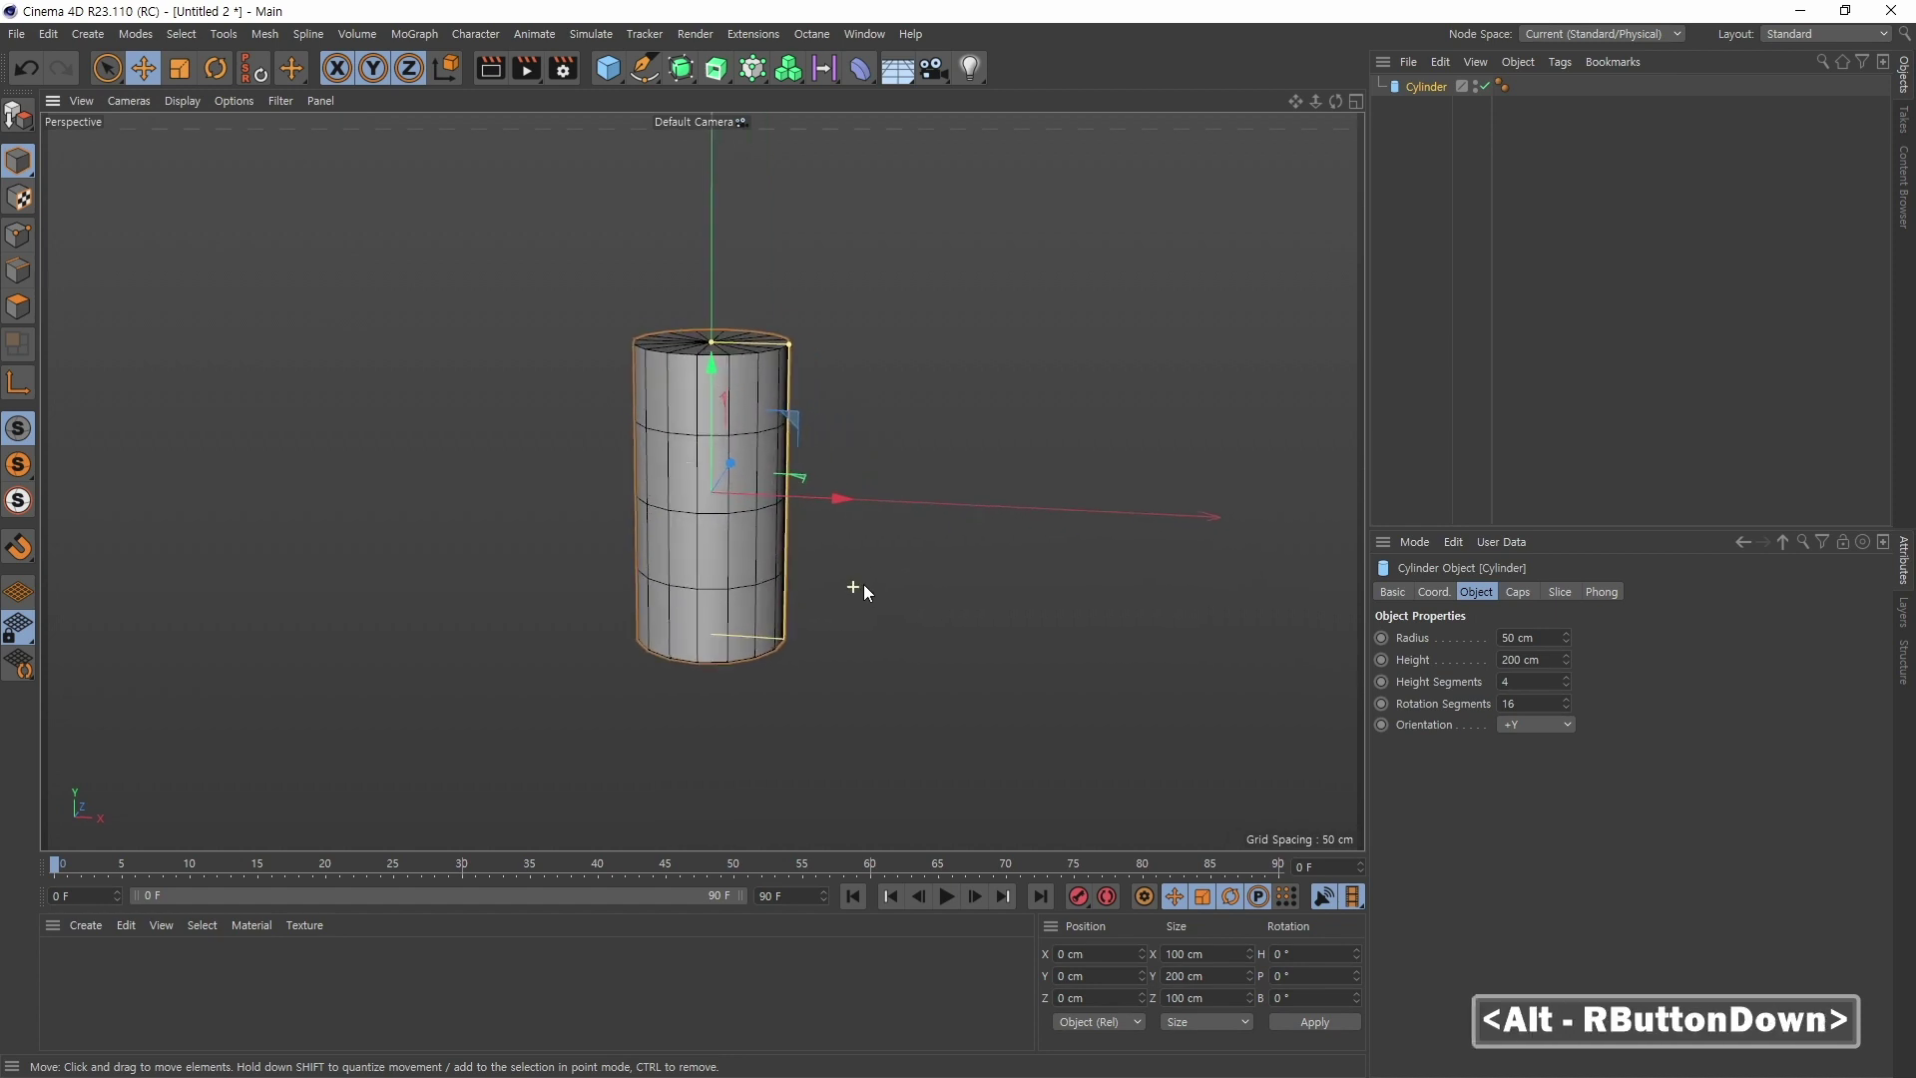
{"action": "right_click_drag", "start_coordinate": [864, 584], "coordinate": [896, 580], "text": "alt"}
{"action": "middle_click_drag", "start_coordinate": [896, 581], "coordinate": [940, 587], "text": "alt"}
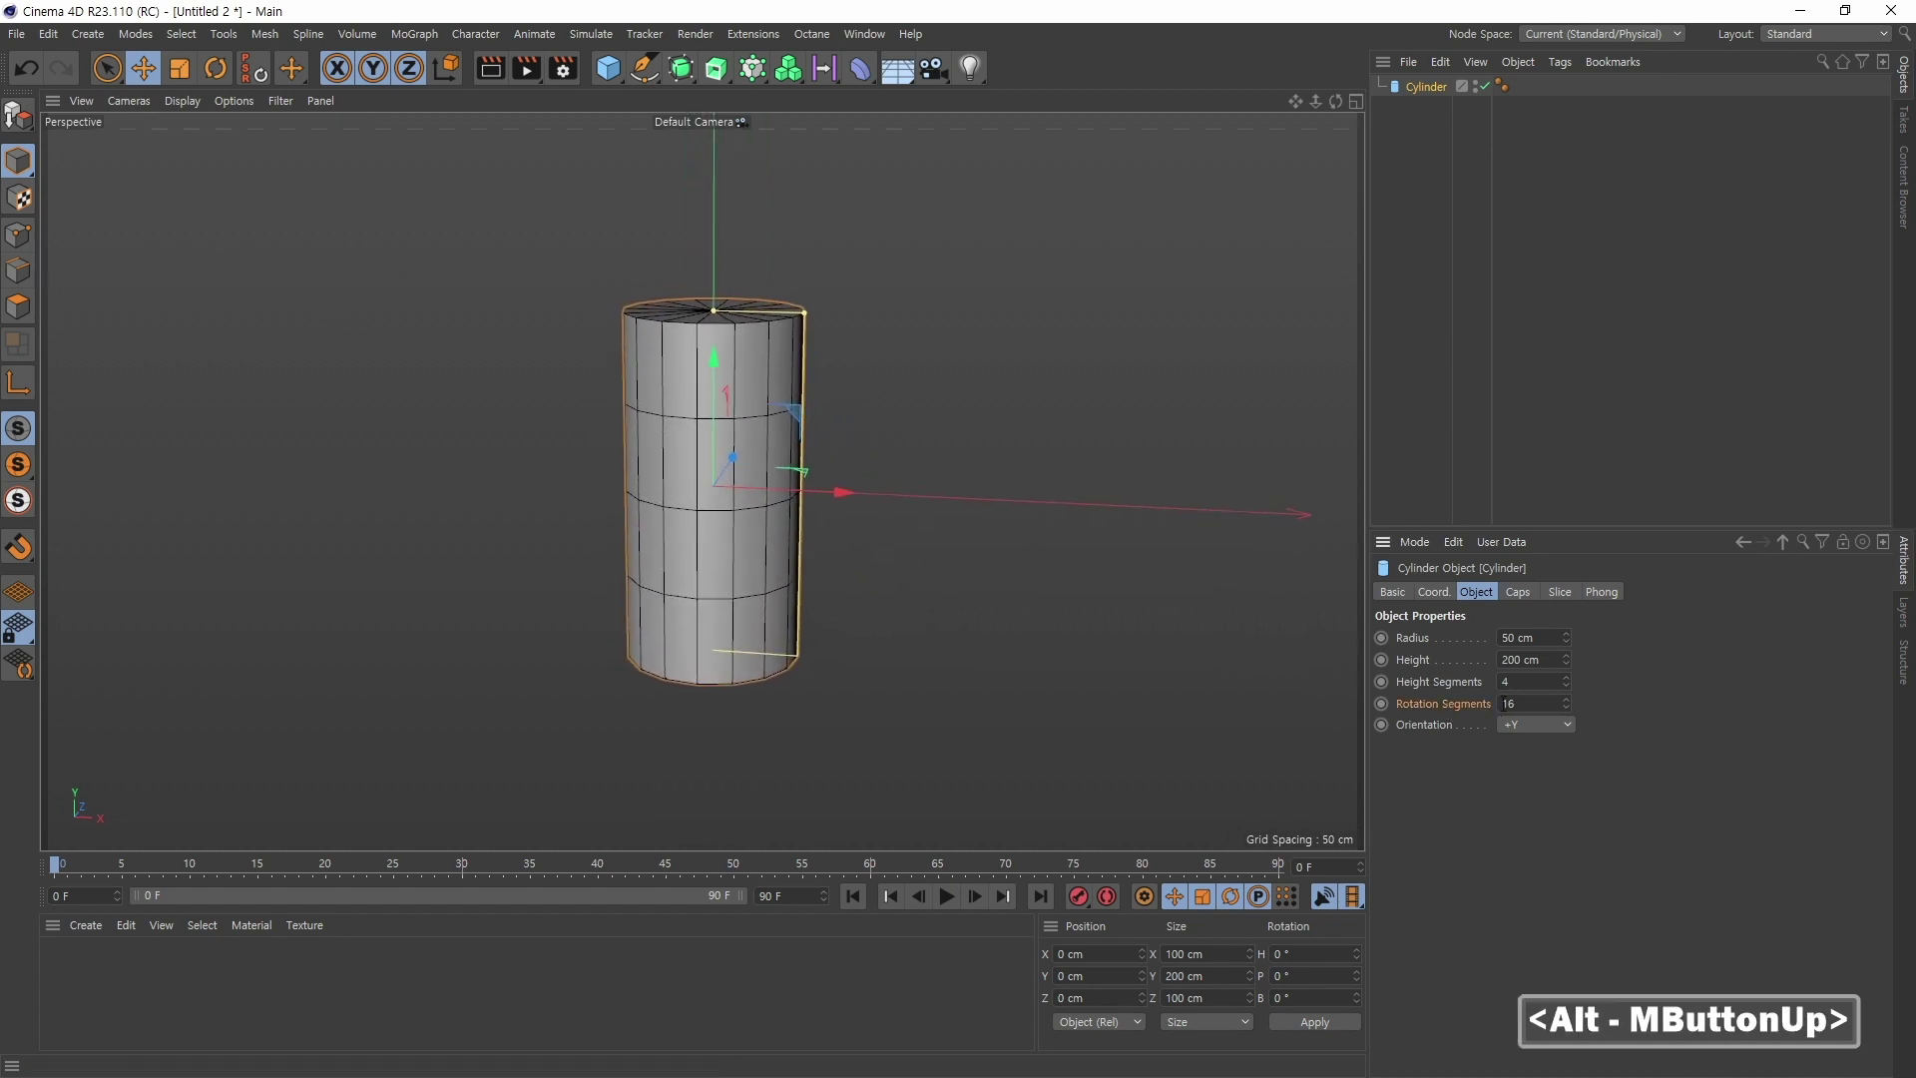
Step: Set the cylinder's rotation segments to 15
{"action": "left_click_drag", "start_coordinate": [865, 380], "coordinate": [773, 489], "text": "alt"}
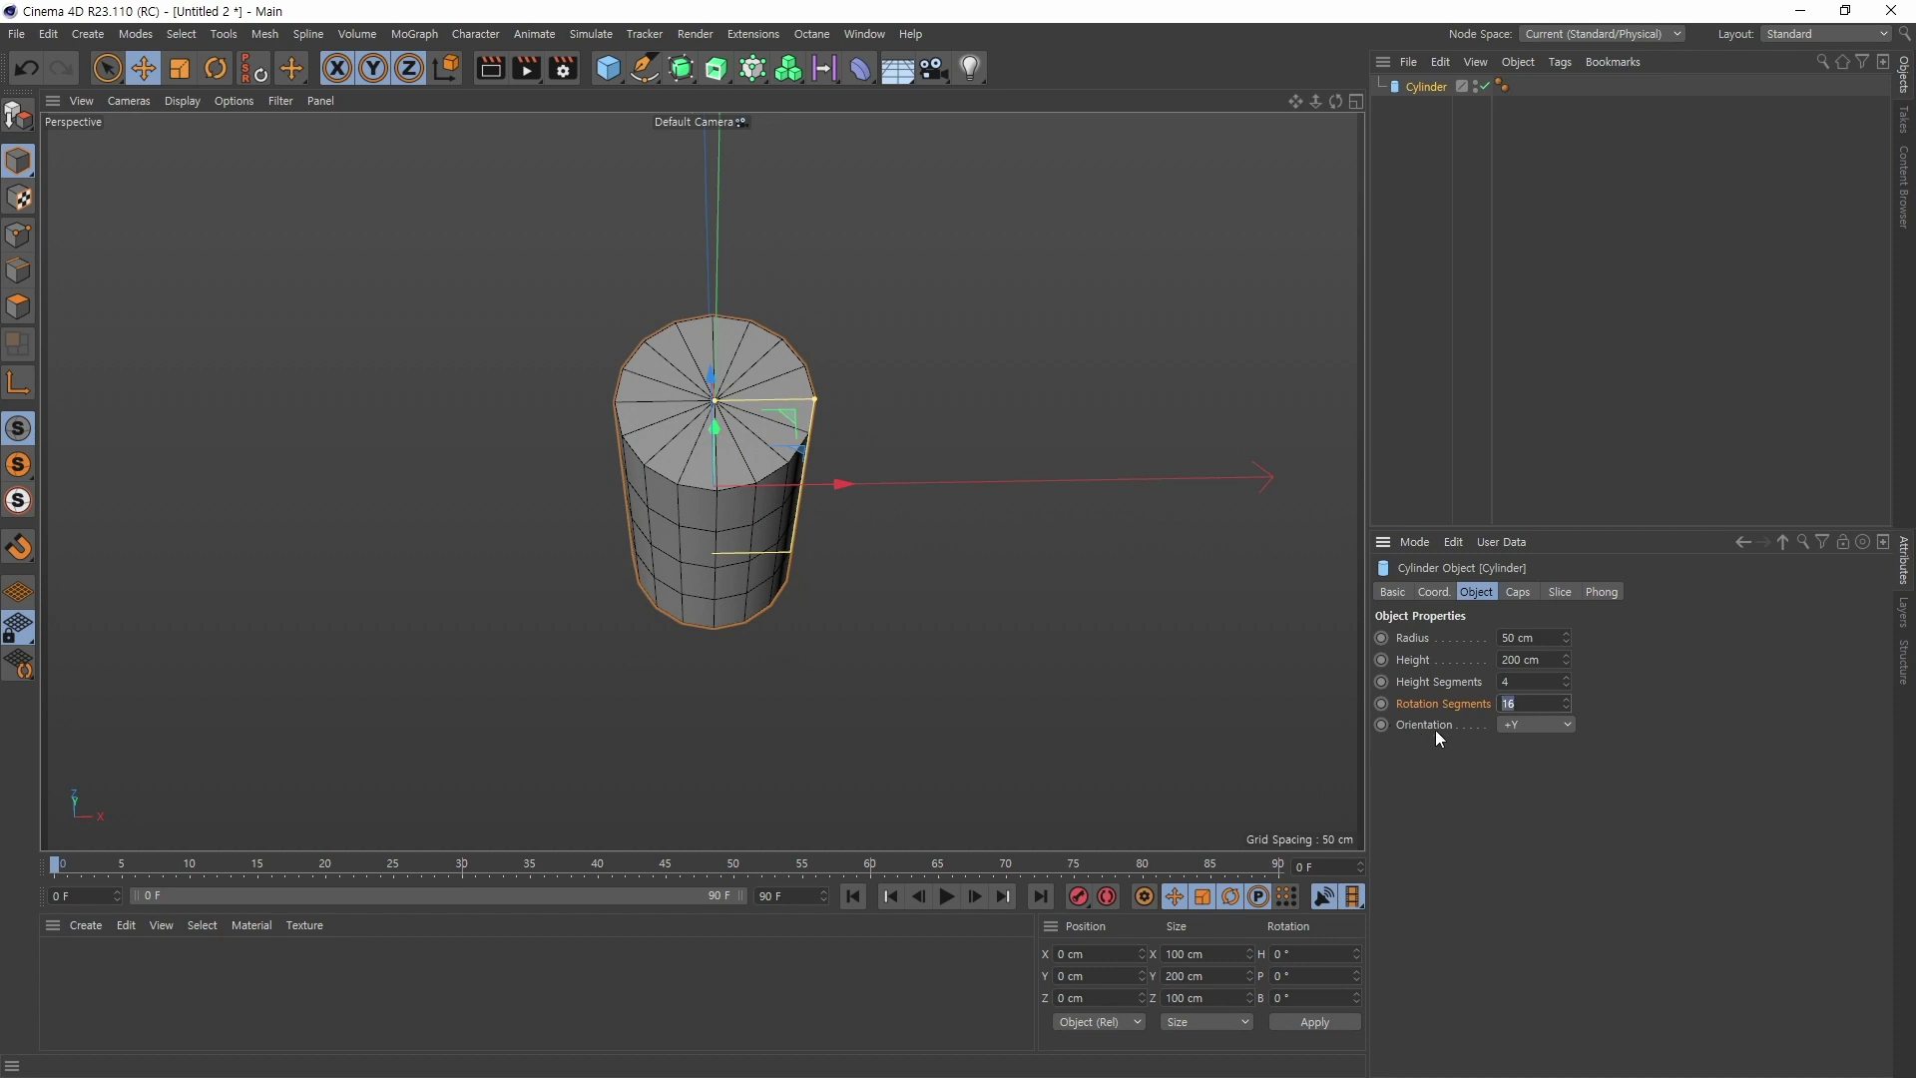
{"action": "type", "text": "15"}
{"action": "key", "text": "Return"}
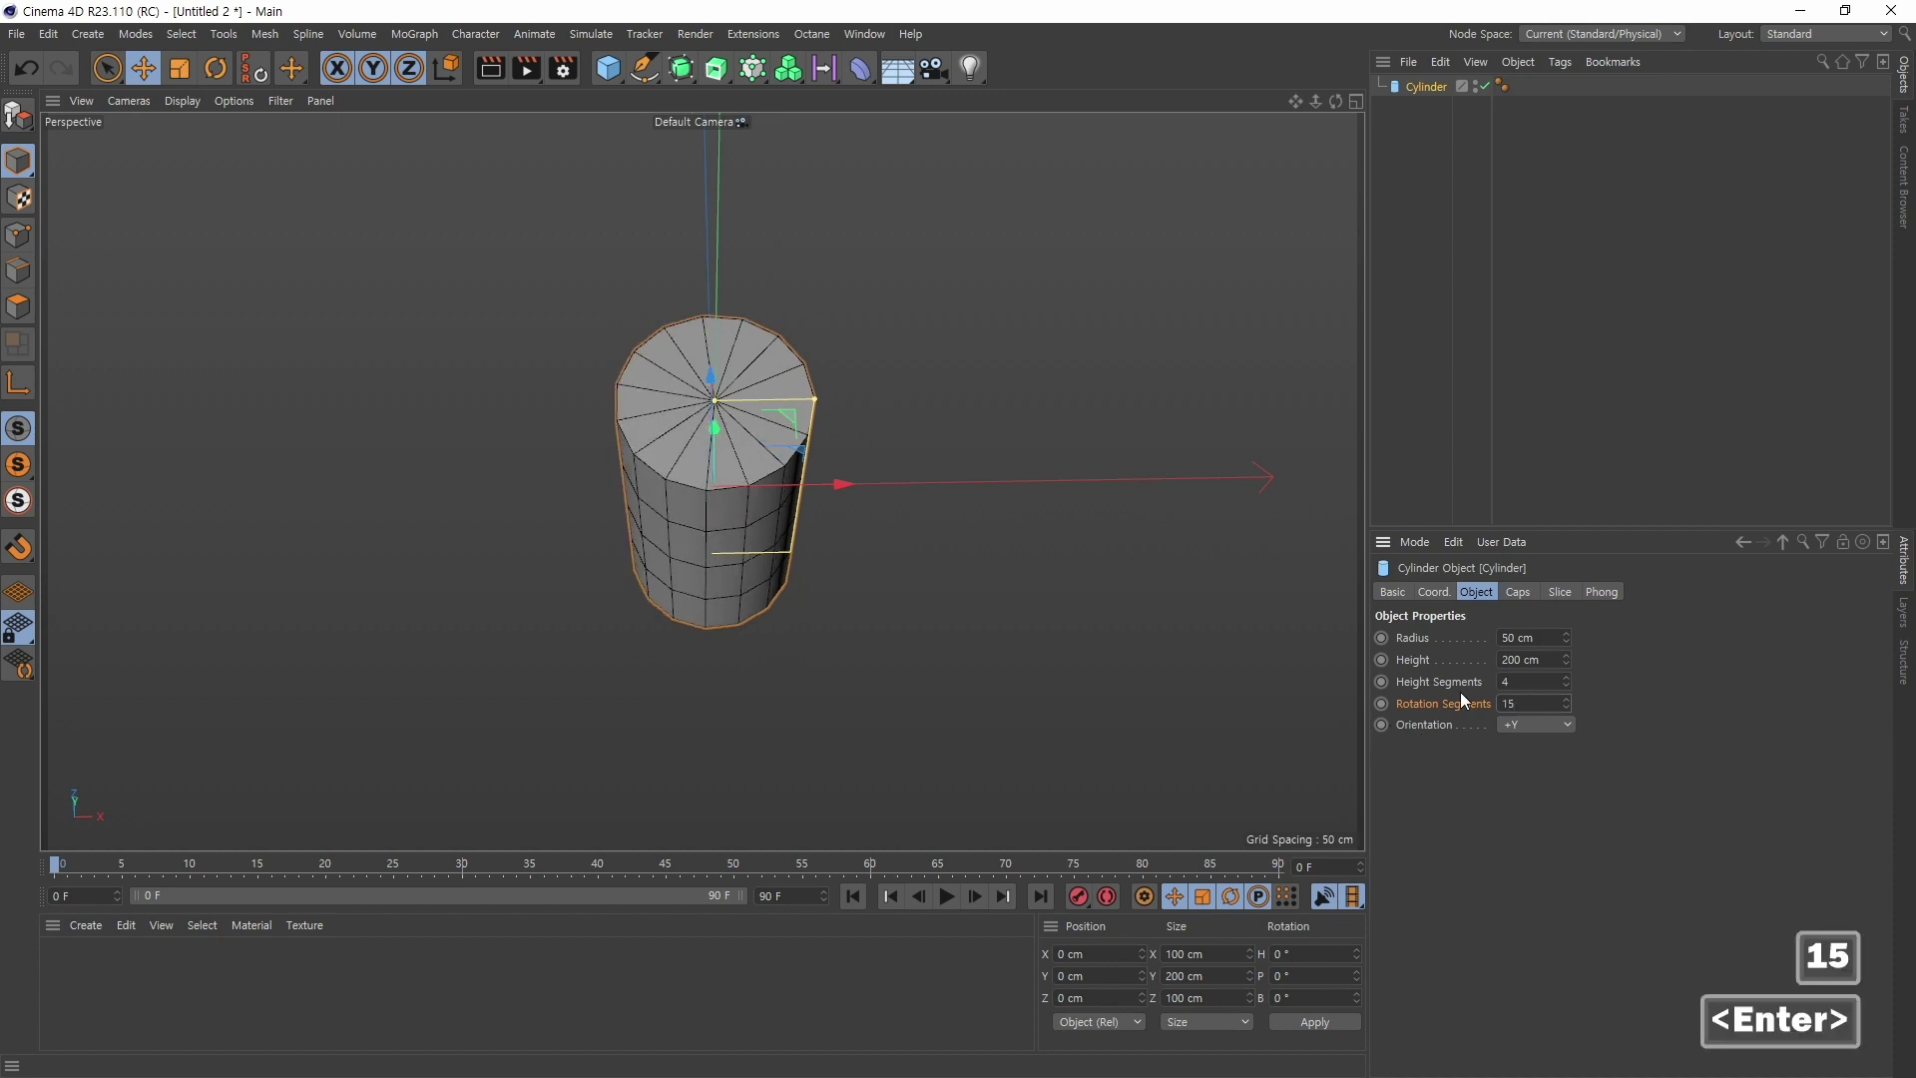
{"action": "left_click_drag", "start_coordinate": [916, 597], "coordinate": [1143, 520], "text": "alt"}
Step: Disable the cylinder's caps to leave it open at both ends
{"action": "left_click", "coordinate": [1517, 592]}
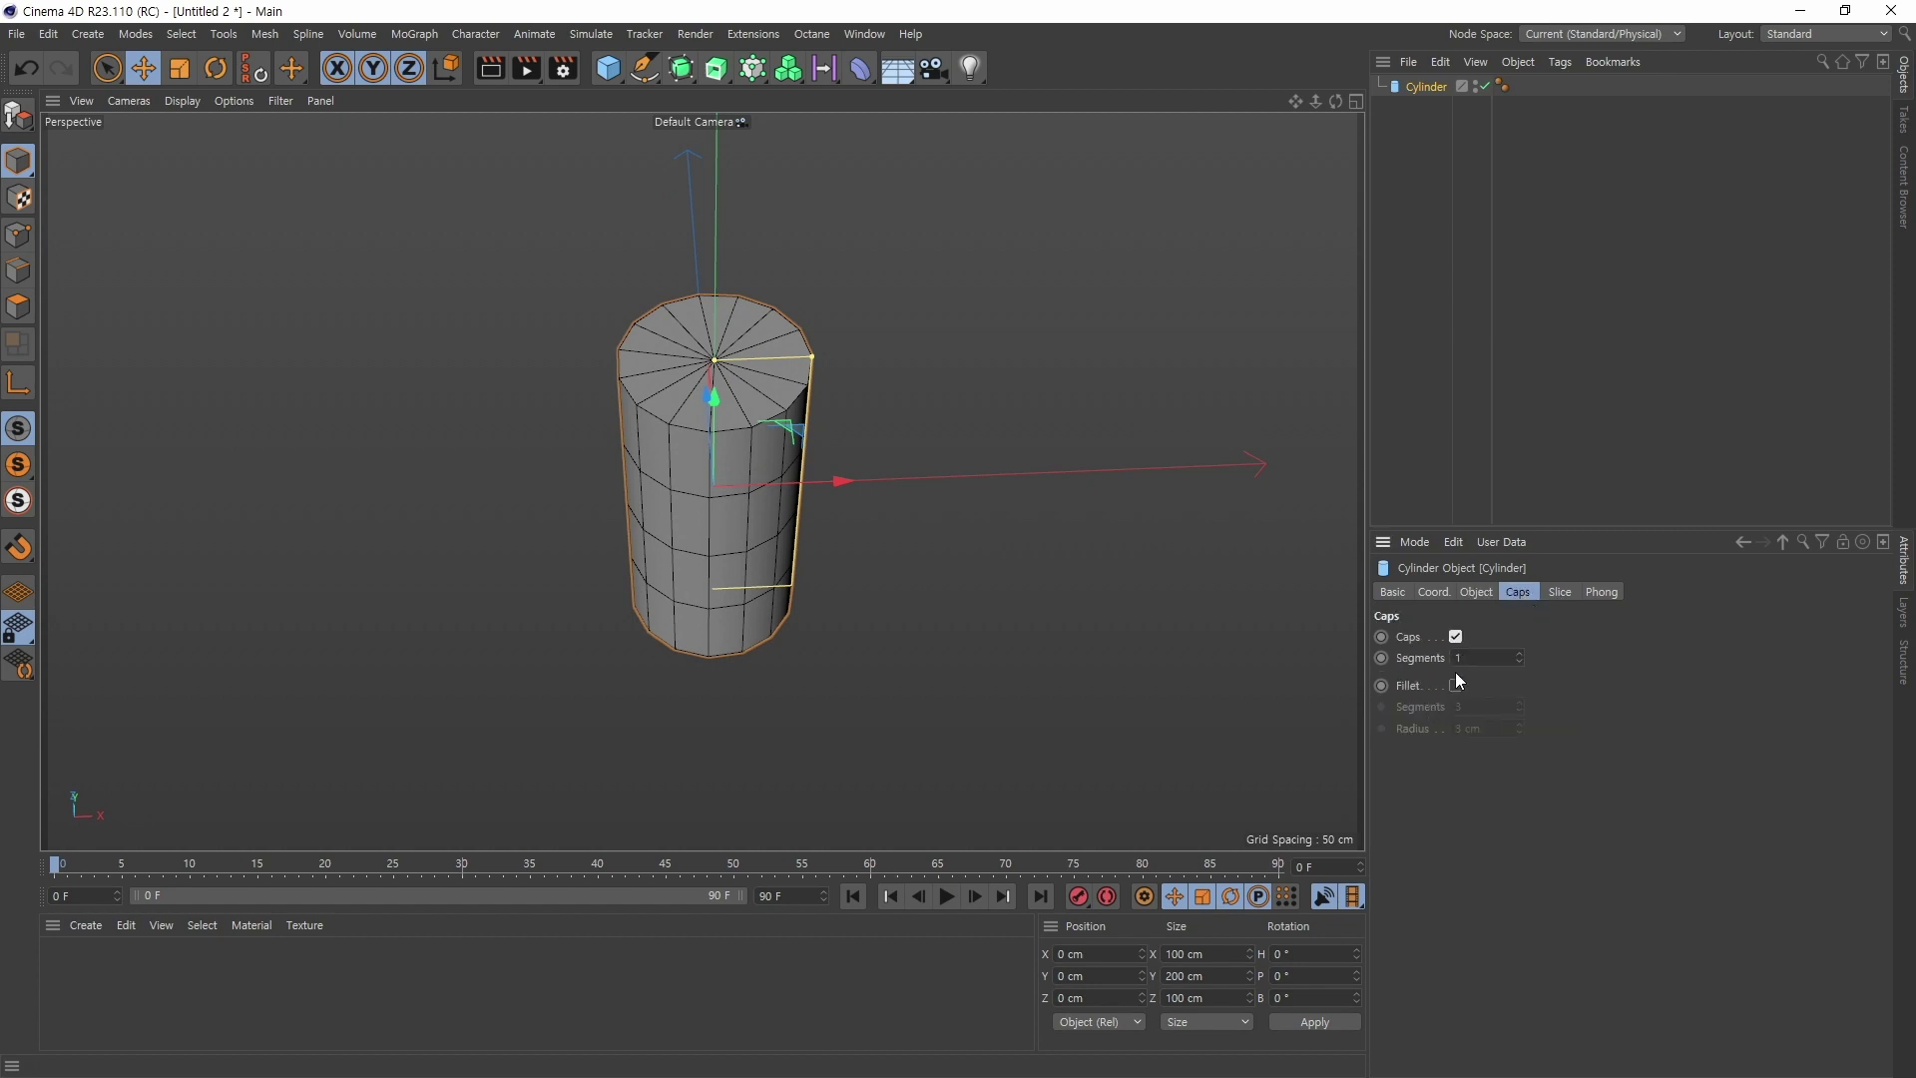
{"action": "left_click", "coordinate": [1455, 637]}
{"action": "left_click_drag", "start_coordinate": [900, 435], "coordinate": [974, 404], "text": "alt"}
{"action": "right_click_drag", "start_coordinate": [978, 403], "coordinate": [935, 445], "text": "alt"}
{"action": "middle_click_drag", "start_coordinate": [932, 437], "coordinate": [918, 549], "text": "alt"}
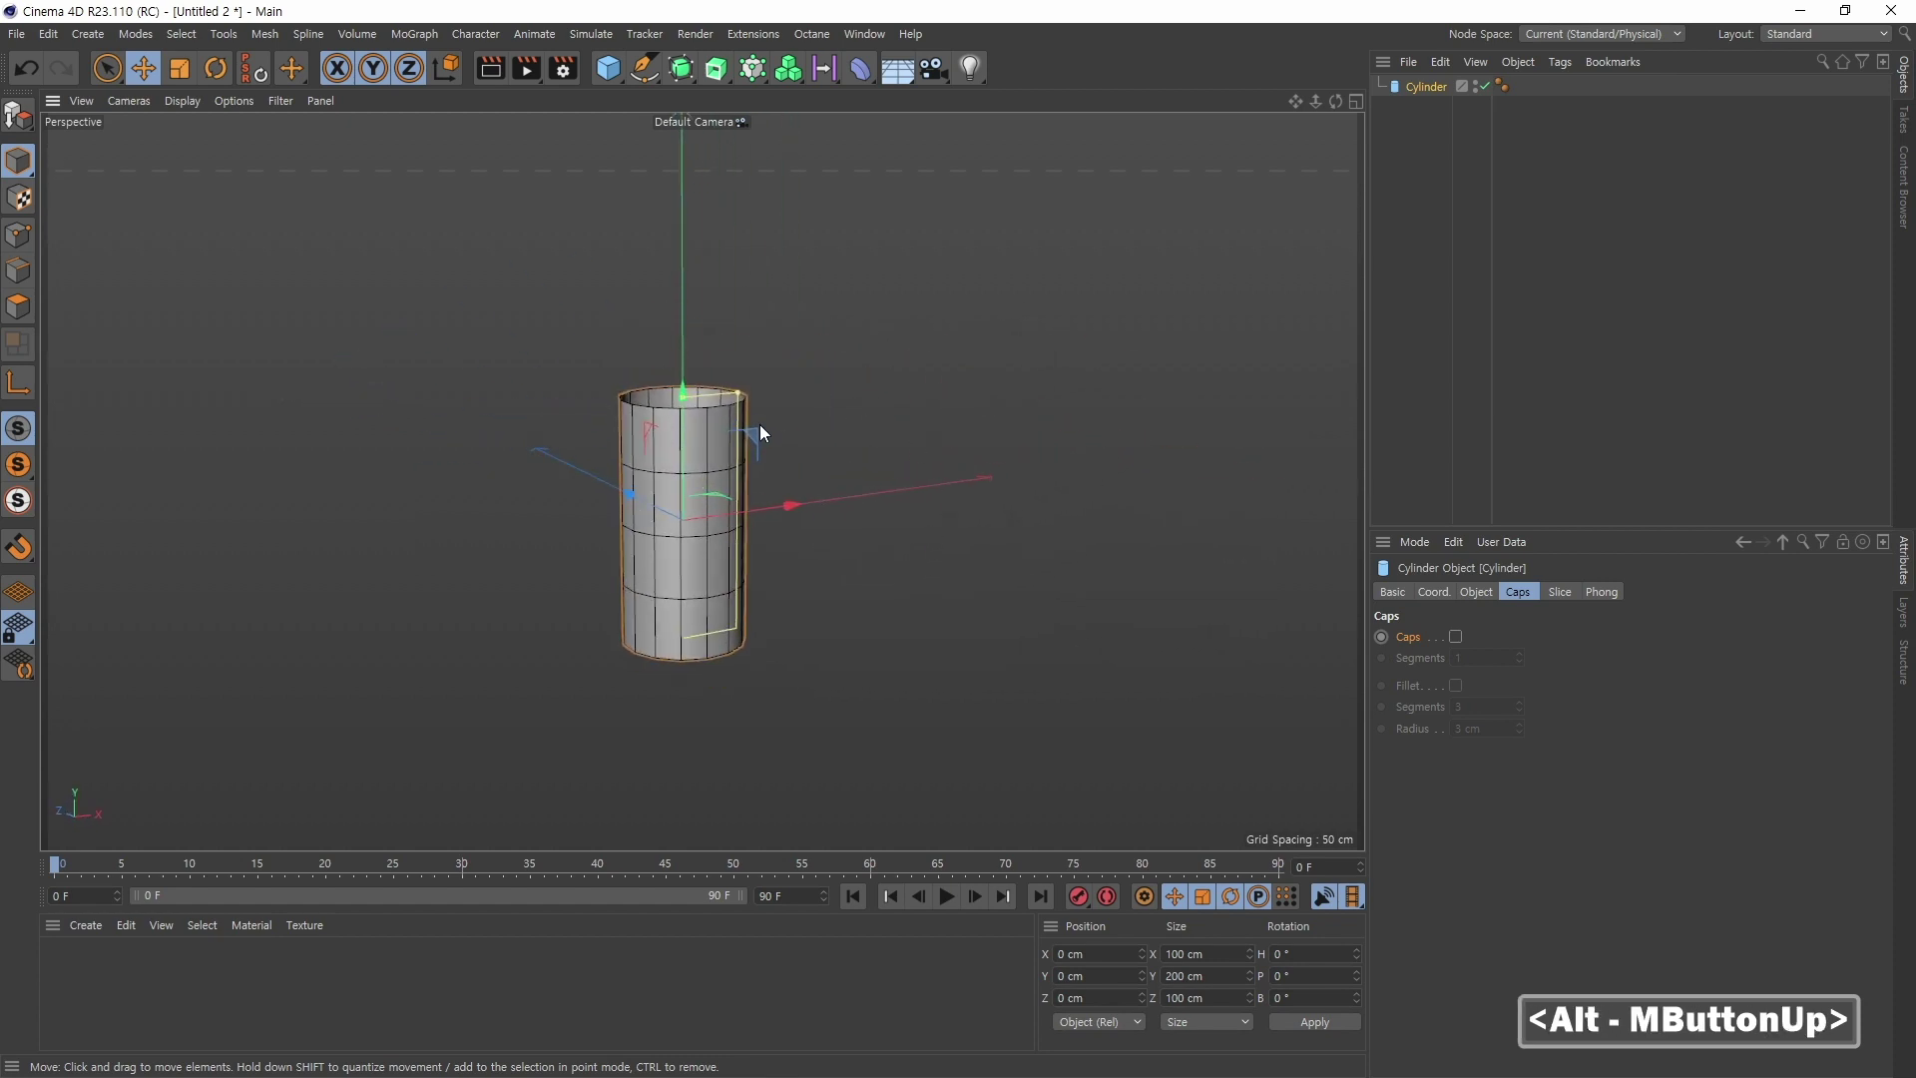
Step: Enlarge the cylinder to about 131 cm in diameter and 489 cm in height, checking the vase reference on Pinterest
{"action": "left_click_drag", "start_coordinate": [738, 391], "coordinate": [685, 211]}
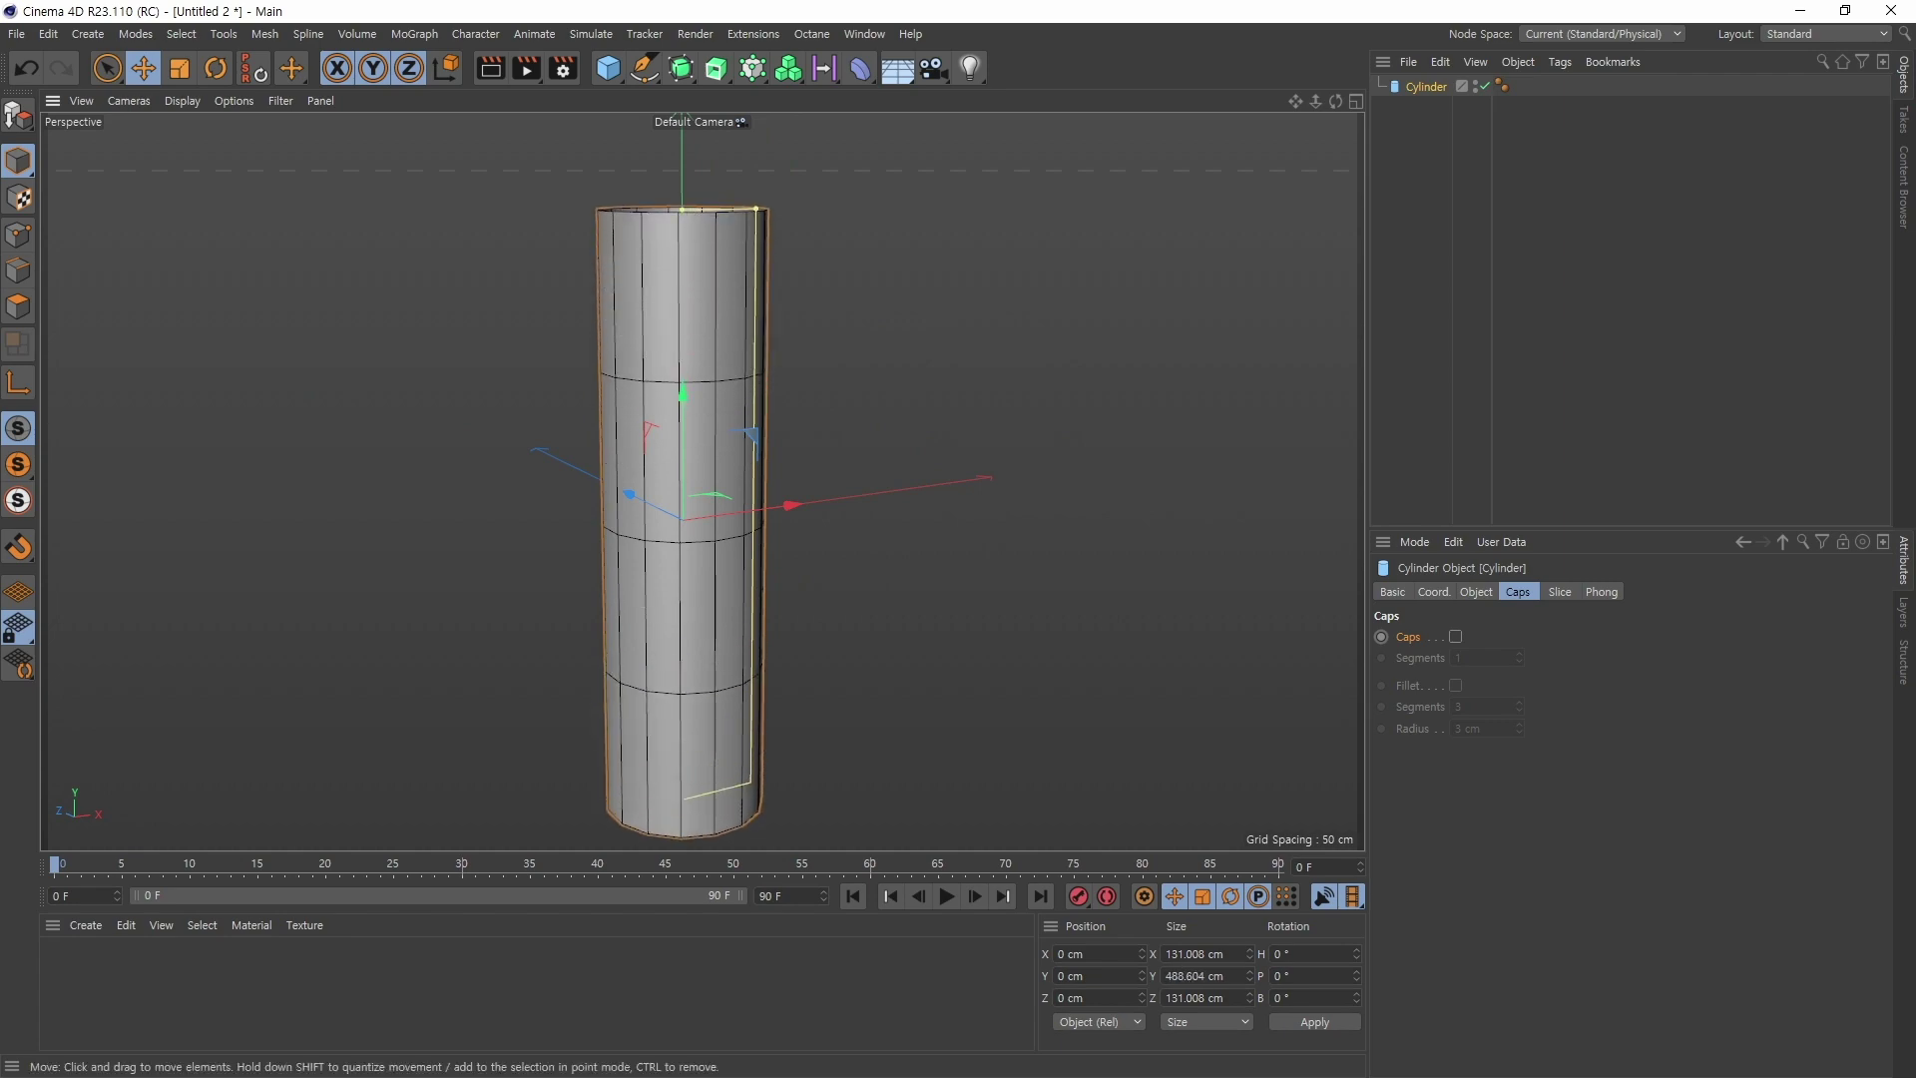
{"action": "key", "text": "alt+Tab"}
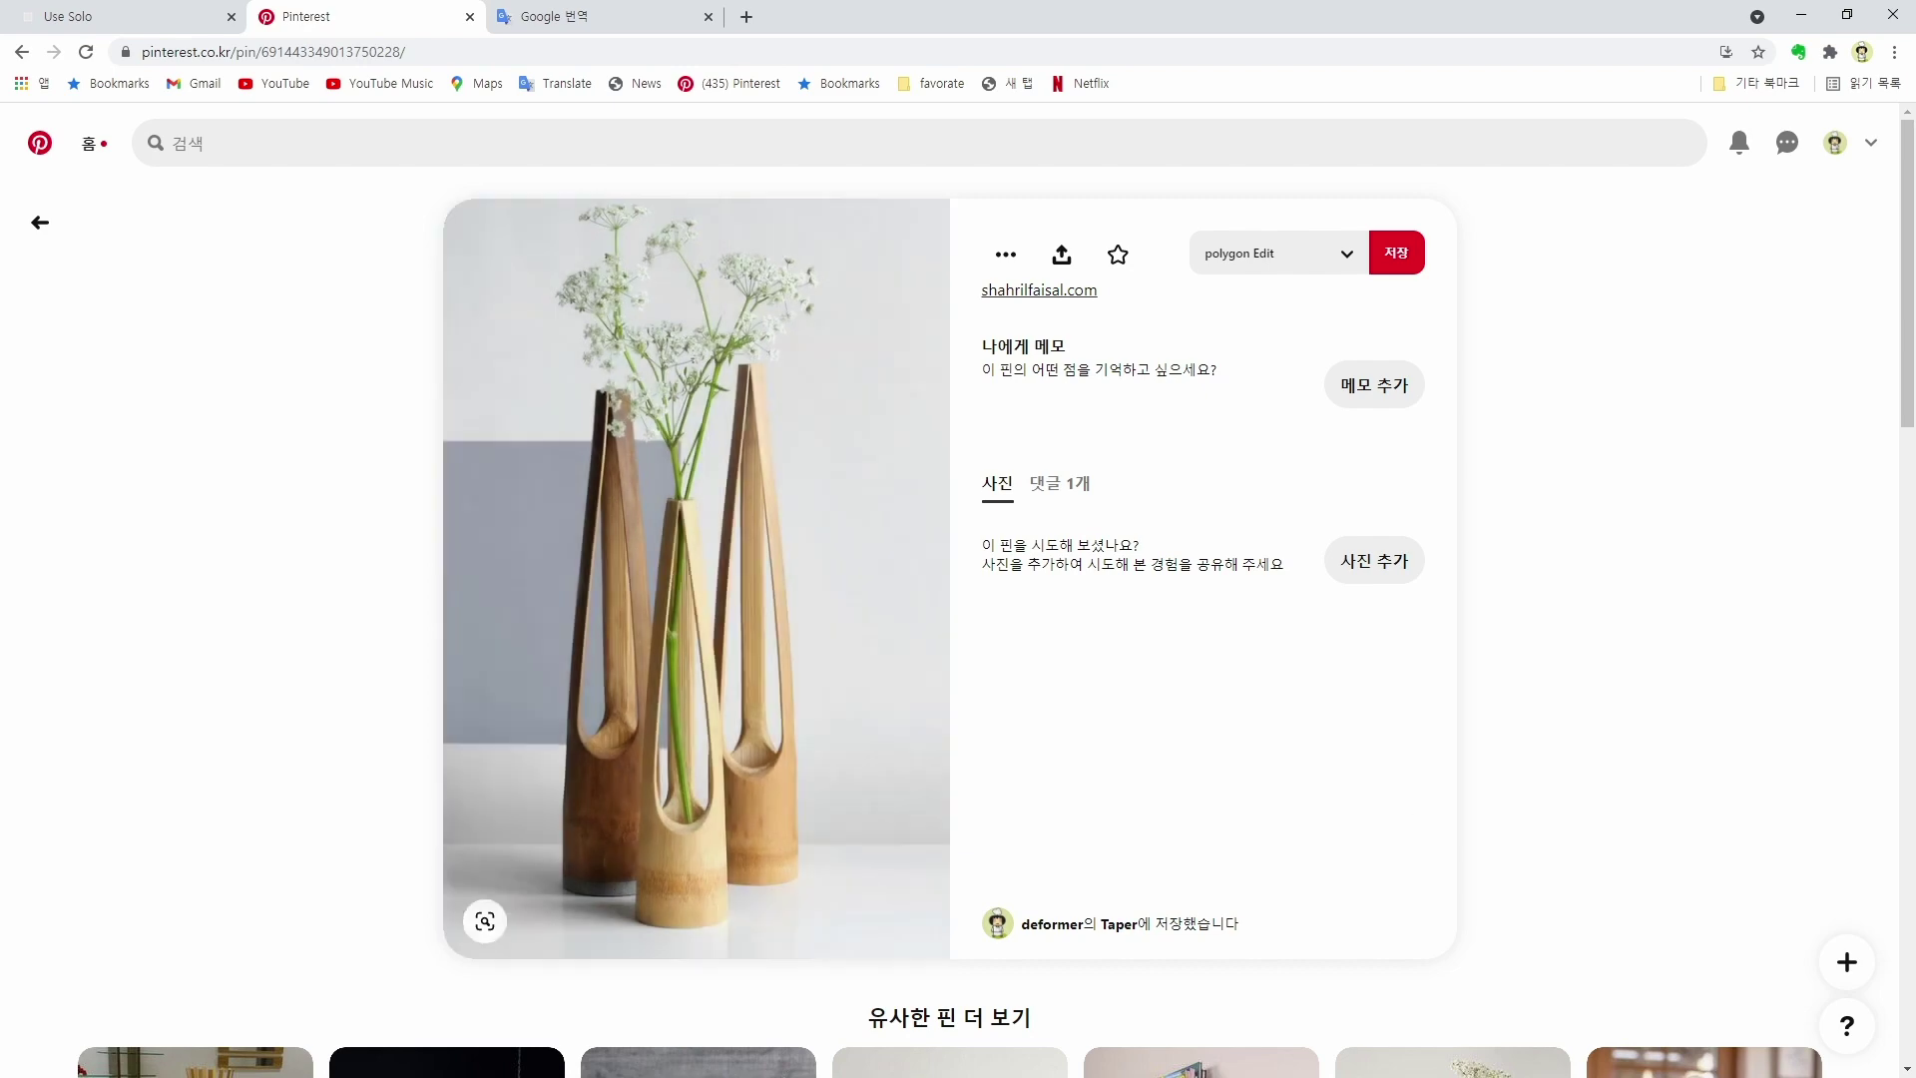
{"action": "key", "text": "alt+Tab"}
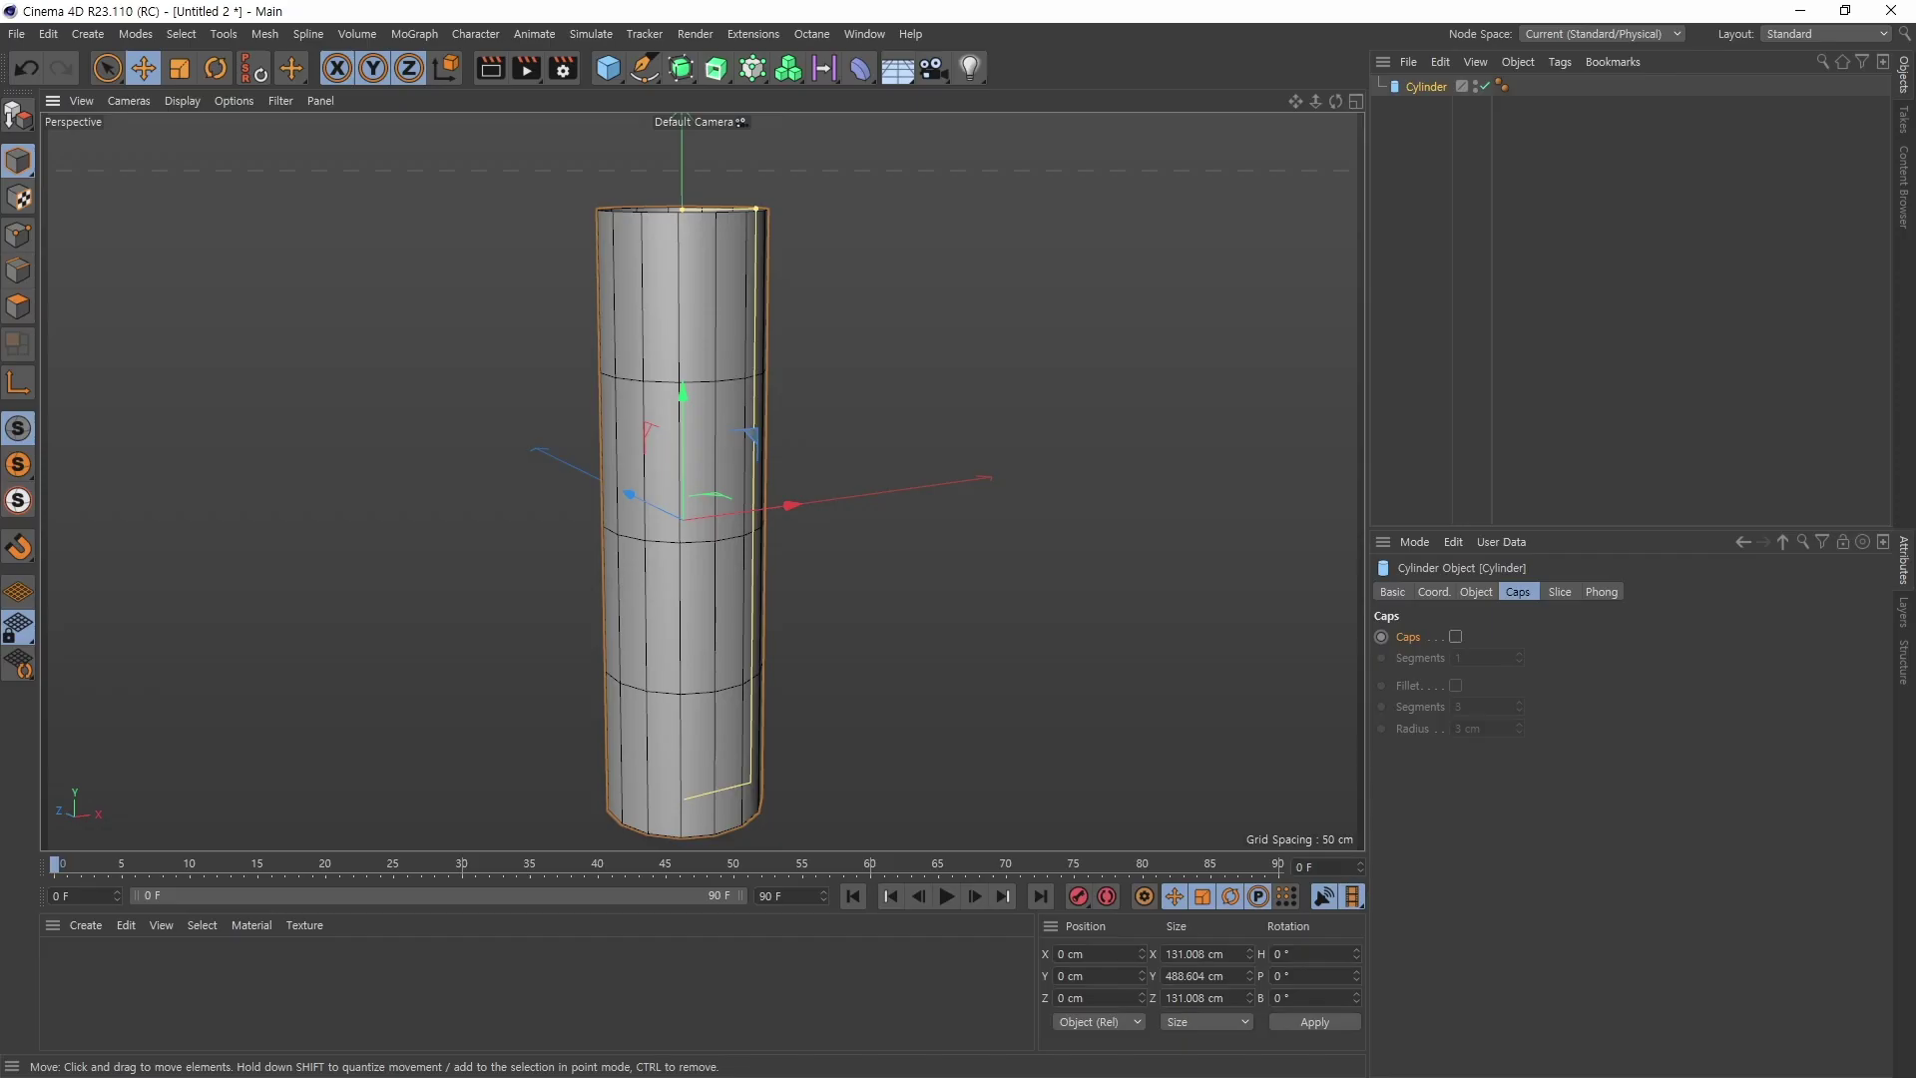
Step: Make the cylinder slimmer and taller, about 125 cm in diameter and 545 cm in height
{"action": "right_click_drag", "start_coordinate": [1058, 459], "coordinate": [945, 572], "text": "alt"}
{"action": "left_click_drag", "start_coordinate": [945, 573], "coordinate": [906, 481], "text": "alt"}
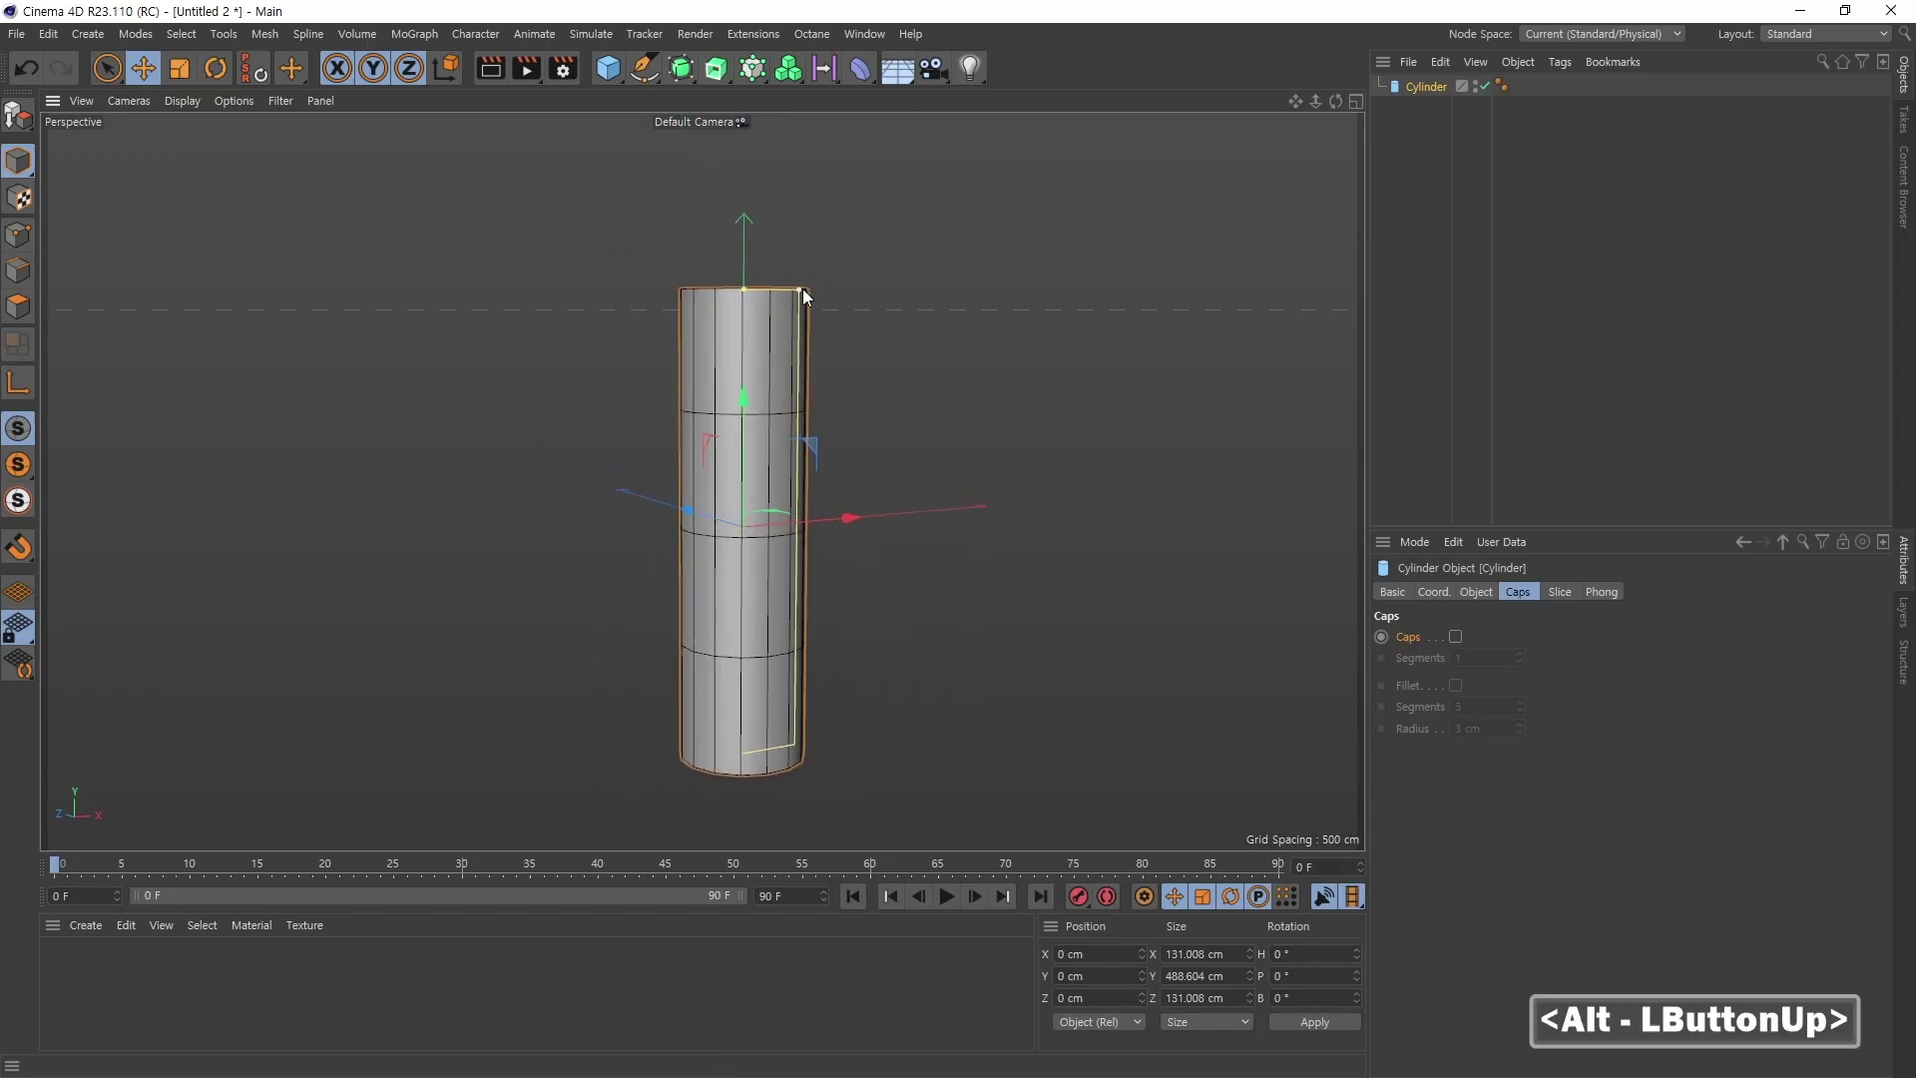
{"action": "left_click_drag", "start_coordinate": [750, 288], "coordinate": [745, 265]}
{"action": "left_click_drag", "start_coordinate": [894, 296], "coordinate": [820, 307], "text": "alt"}
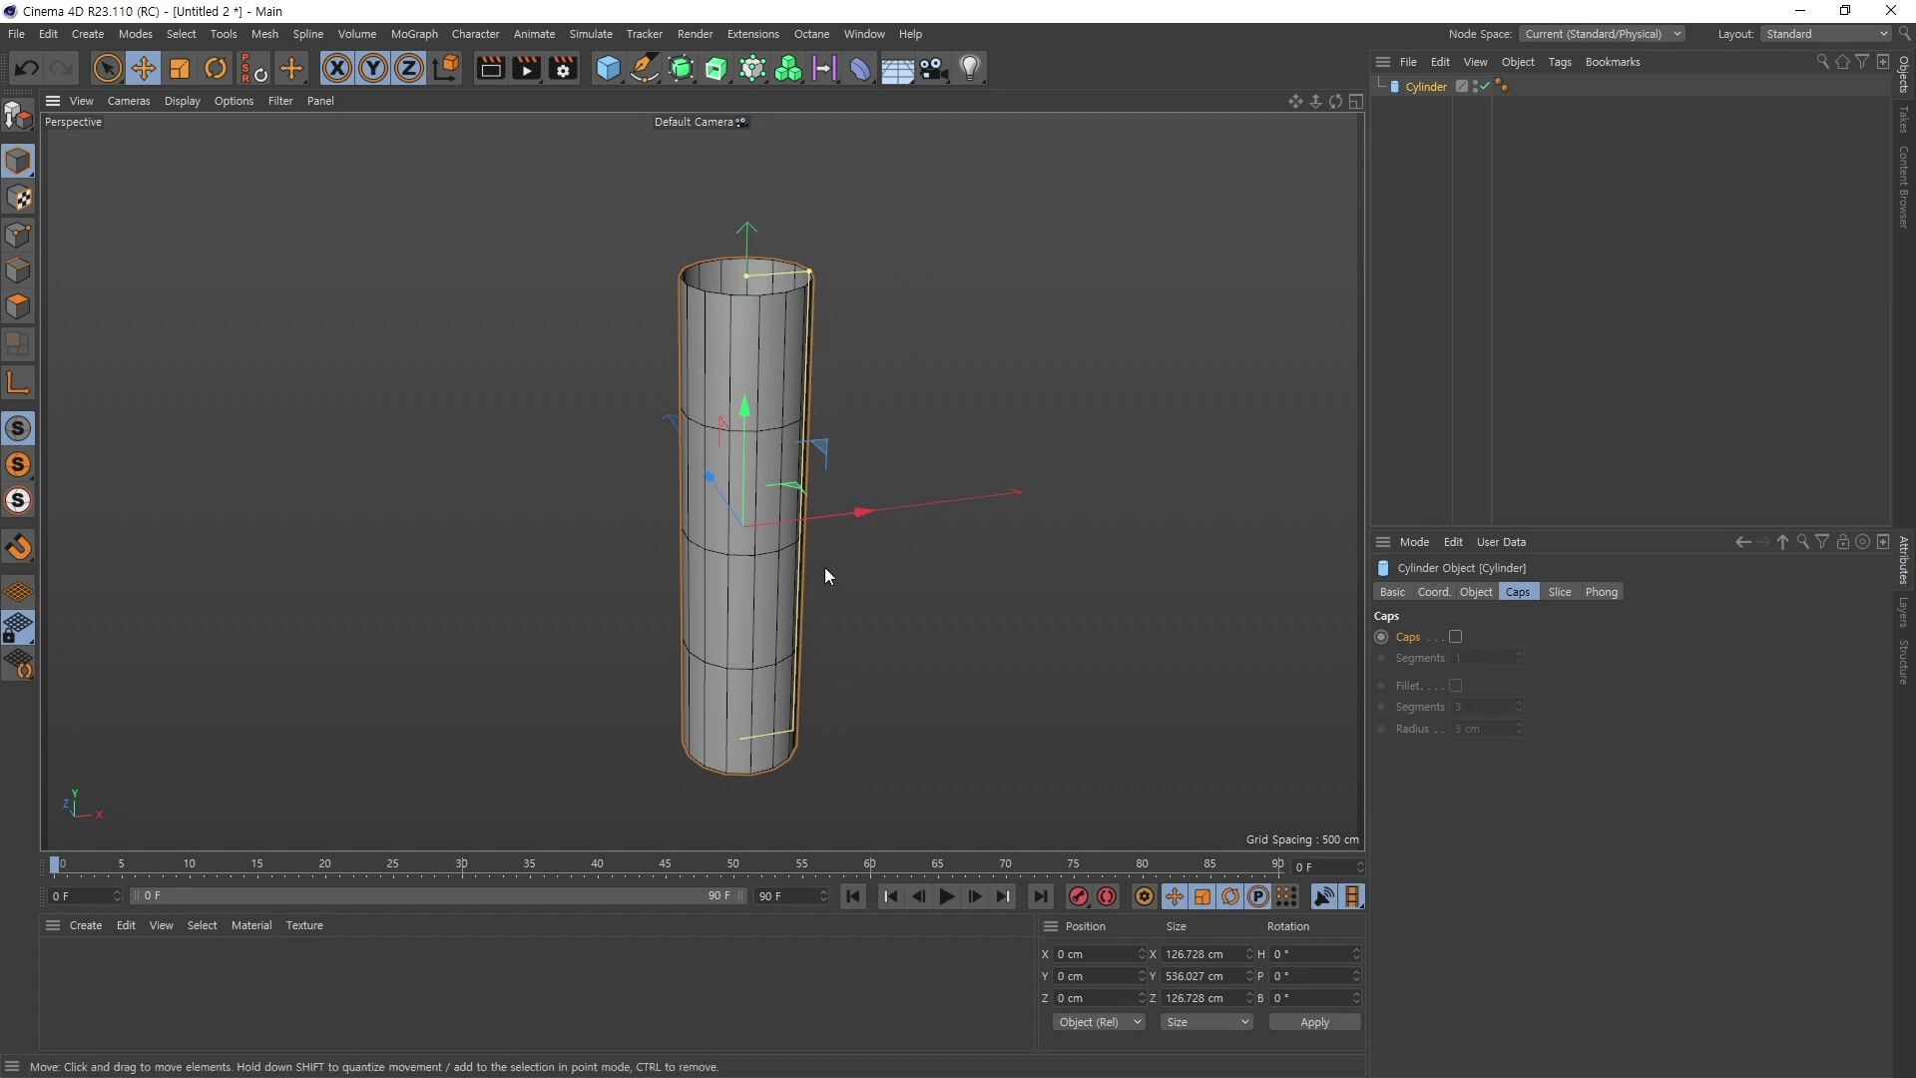
{"action": "left_click_drag", "start_coordinate": [747, 277], "coordinate": [808, 266]}
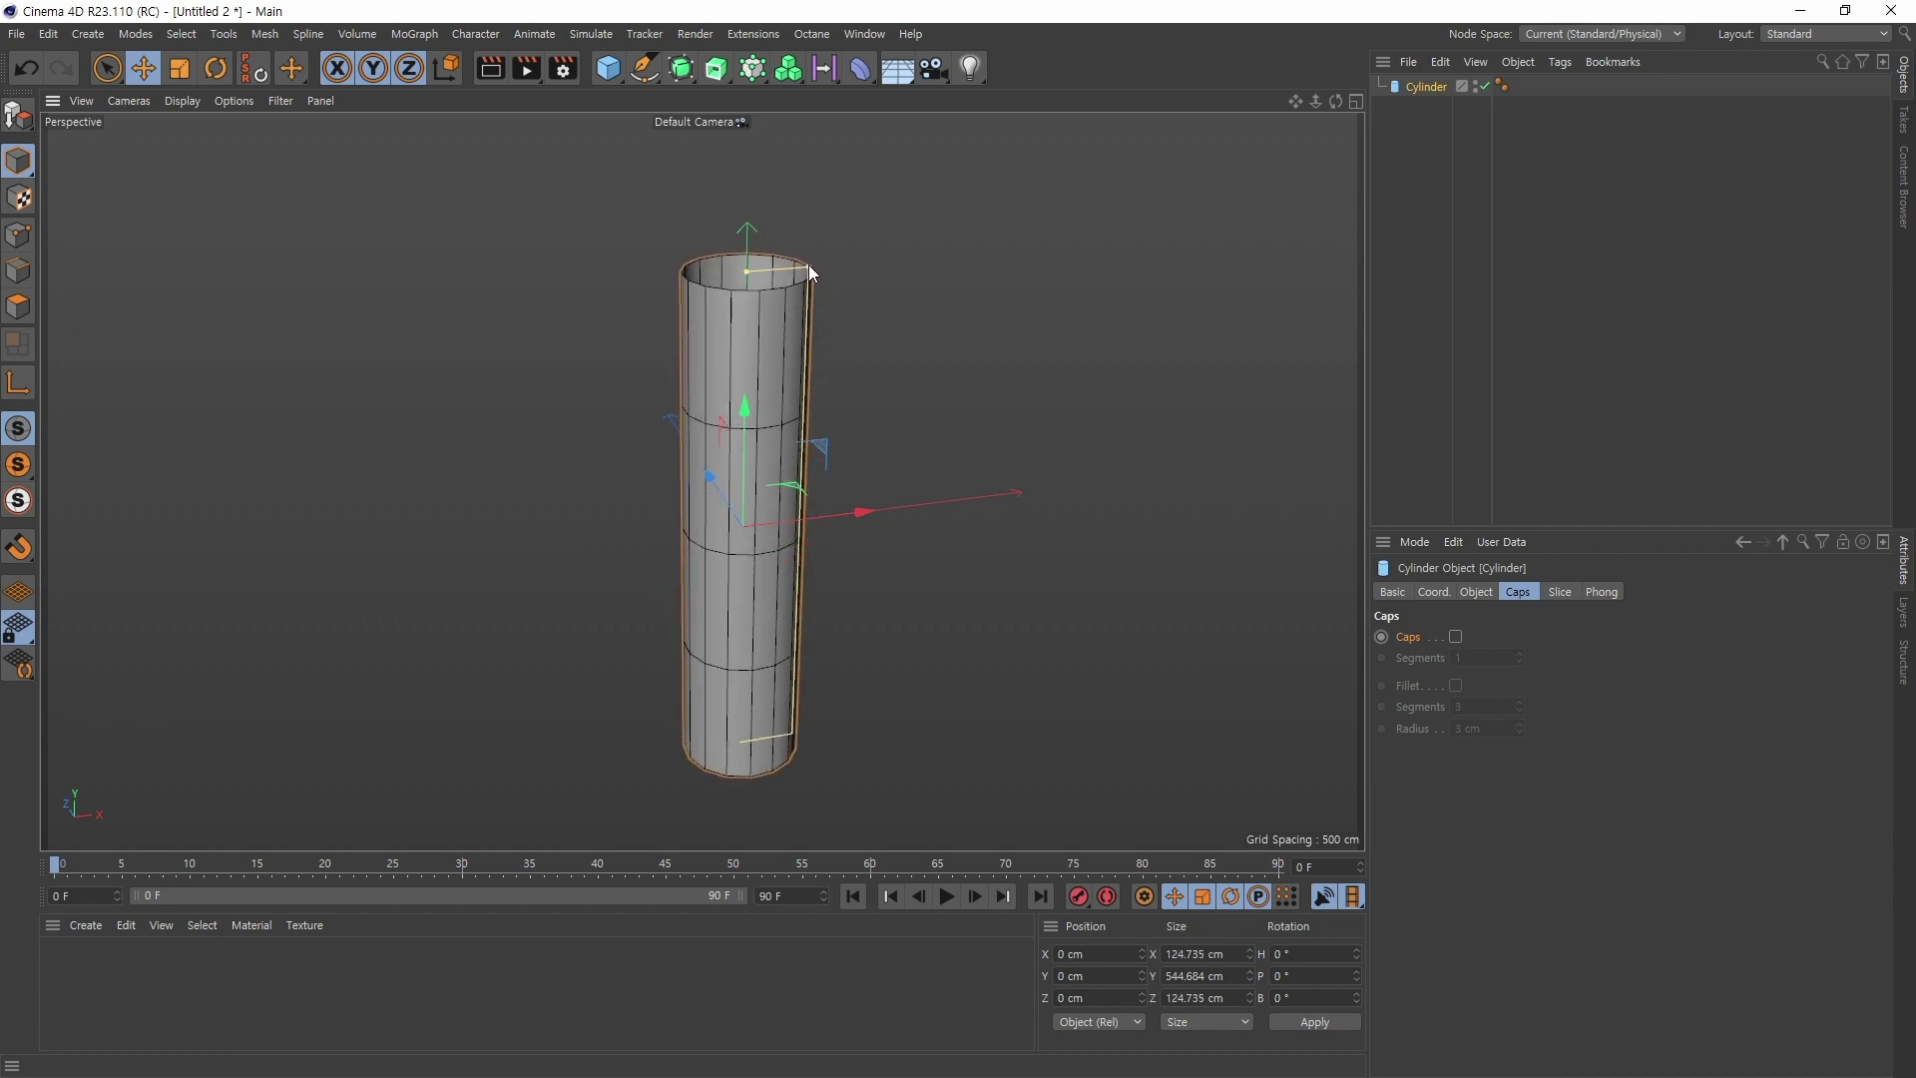
Step: Lengthen the cylinder to a height of about 572 cm
{"action": "key", "text": "alt"}
{"action": "left_click_drag", "start_coordinate": [926, 576], "coordinate": [904, 459], "text": "alt"}
{"action": "middle_click_drag", "start_coordinate": [904, 459], "coordinate": [856, 494], "text": "alt"}
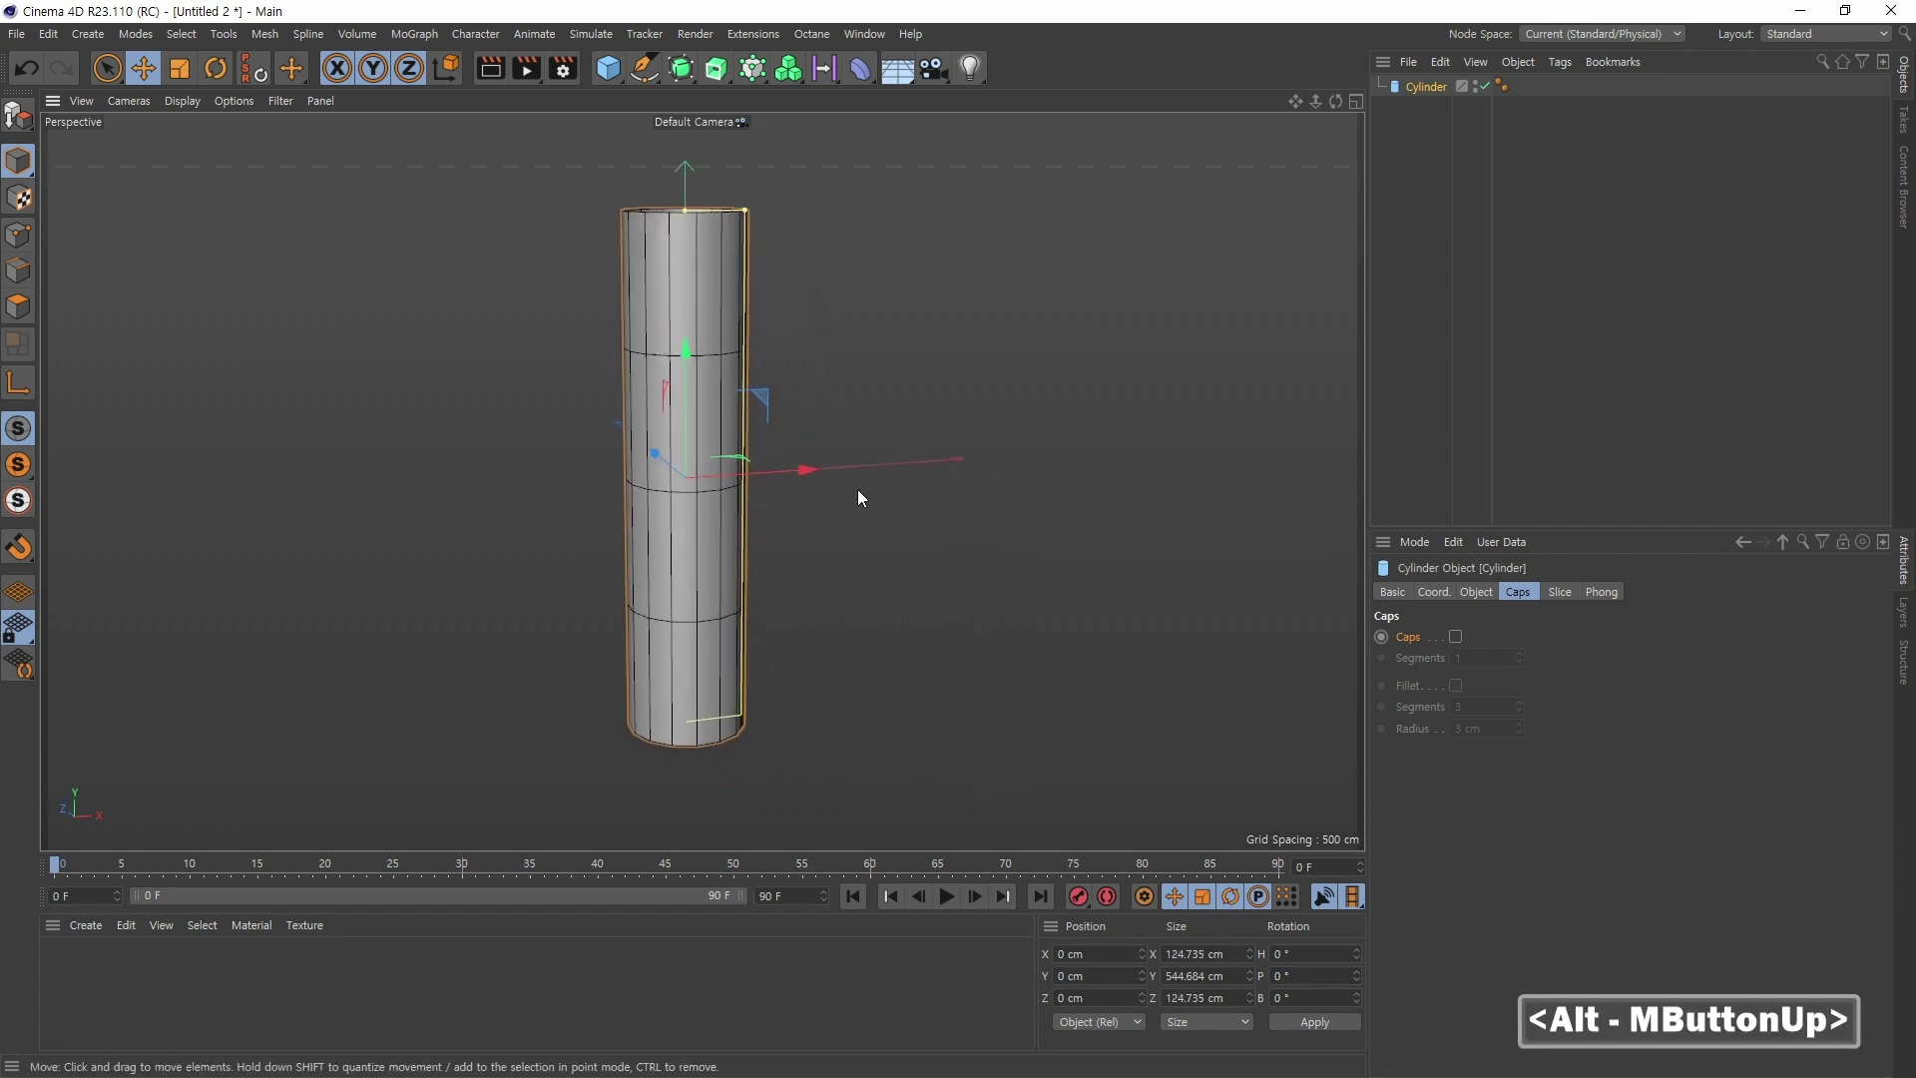
{"action": "mouse_move", "coordinate": [856, 494]}
{"action": "left_mouse_down", "text": "alt"}
{"action": "mouse_move", "coordinate": [840, 555]}
{"action": "mouse_move", "coordinate": [842, 512]}
{"action": "left_mouse_up", "text": "alt"}
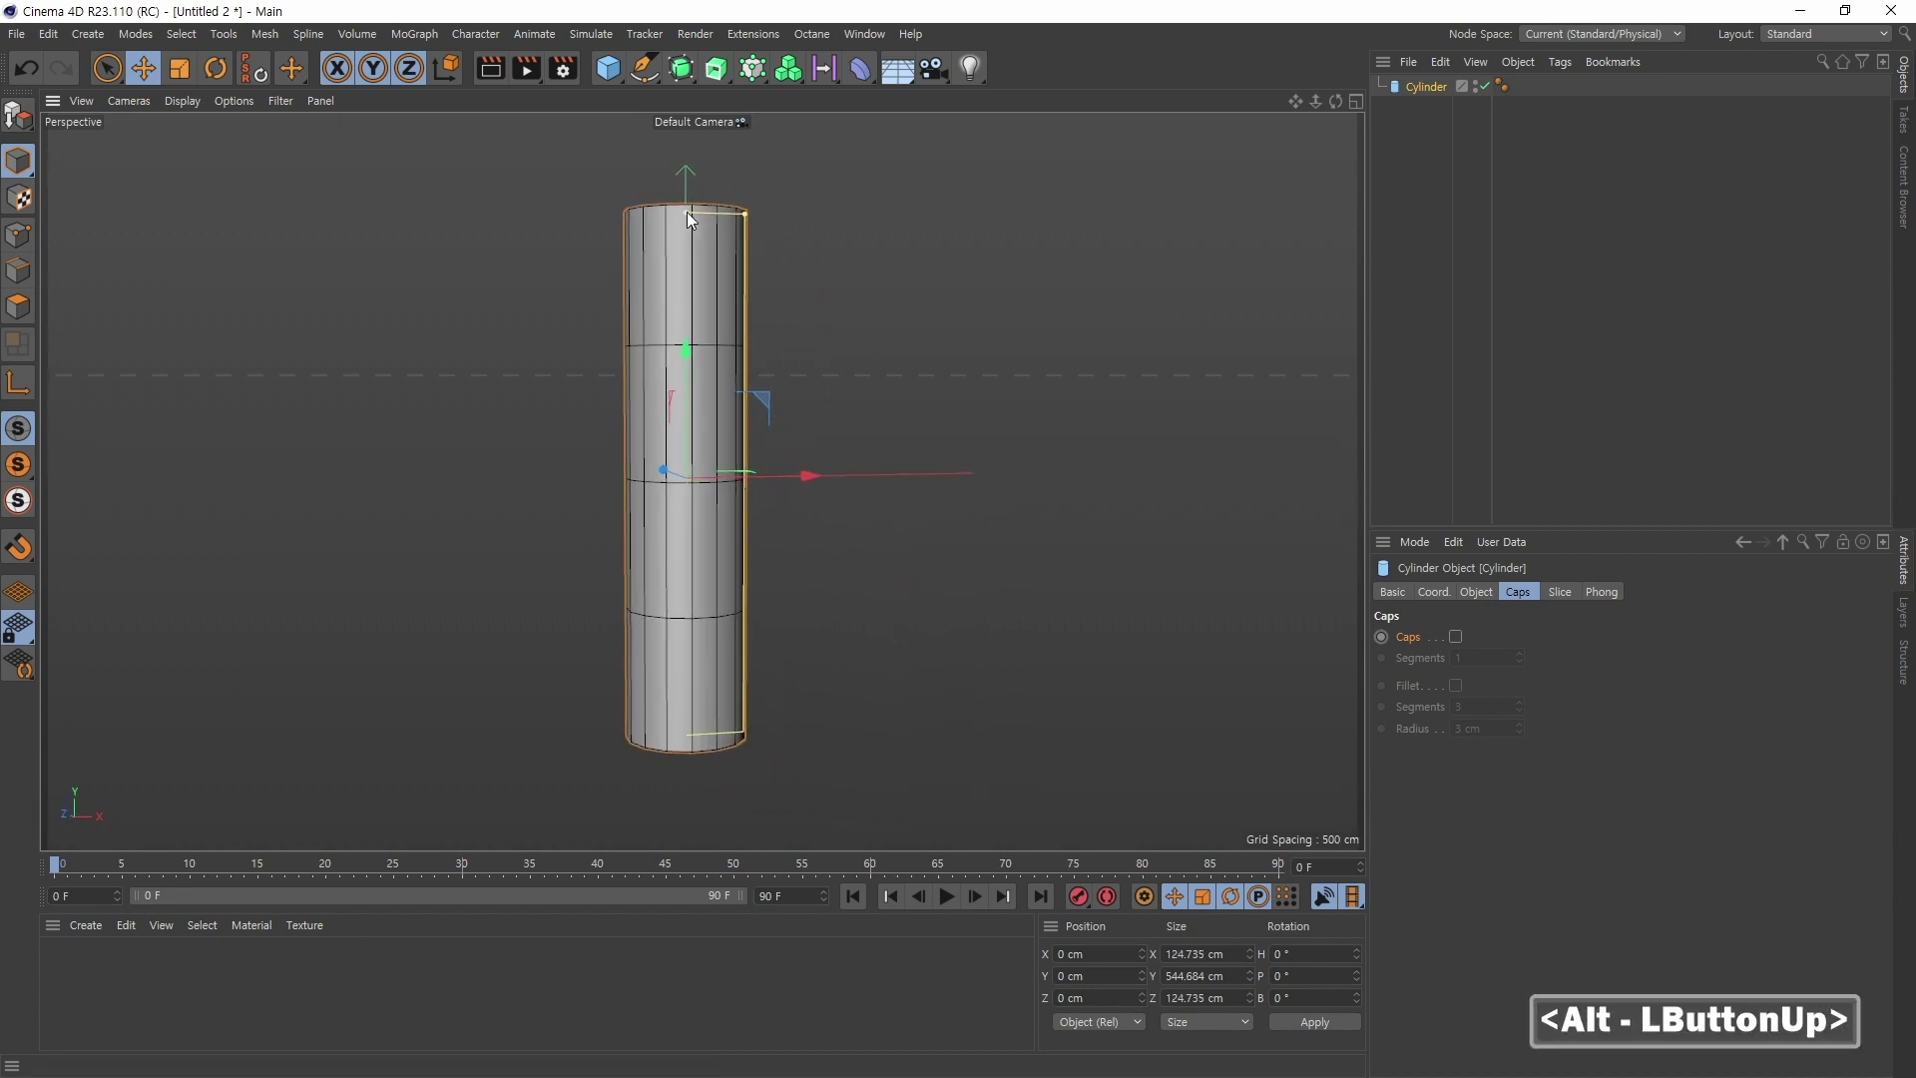
{"action": "left_click_drag", "start_coordinate": [686, 212], "coordinate": [691, 199]}
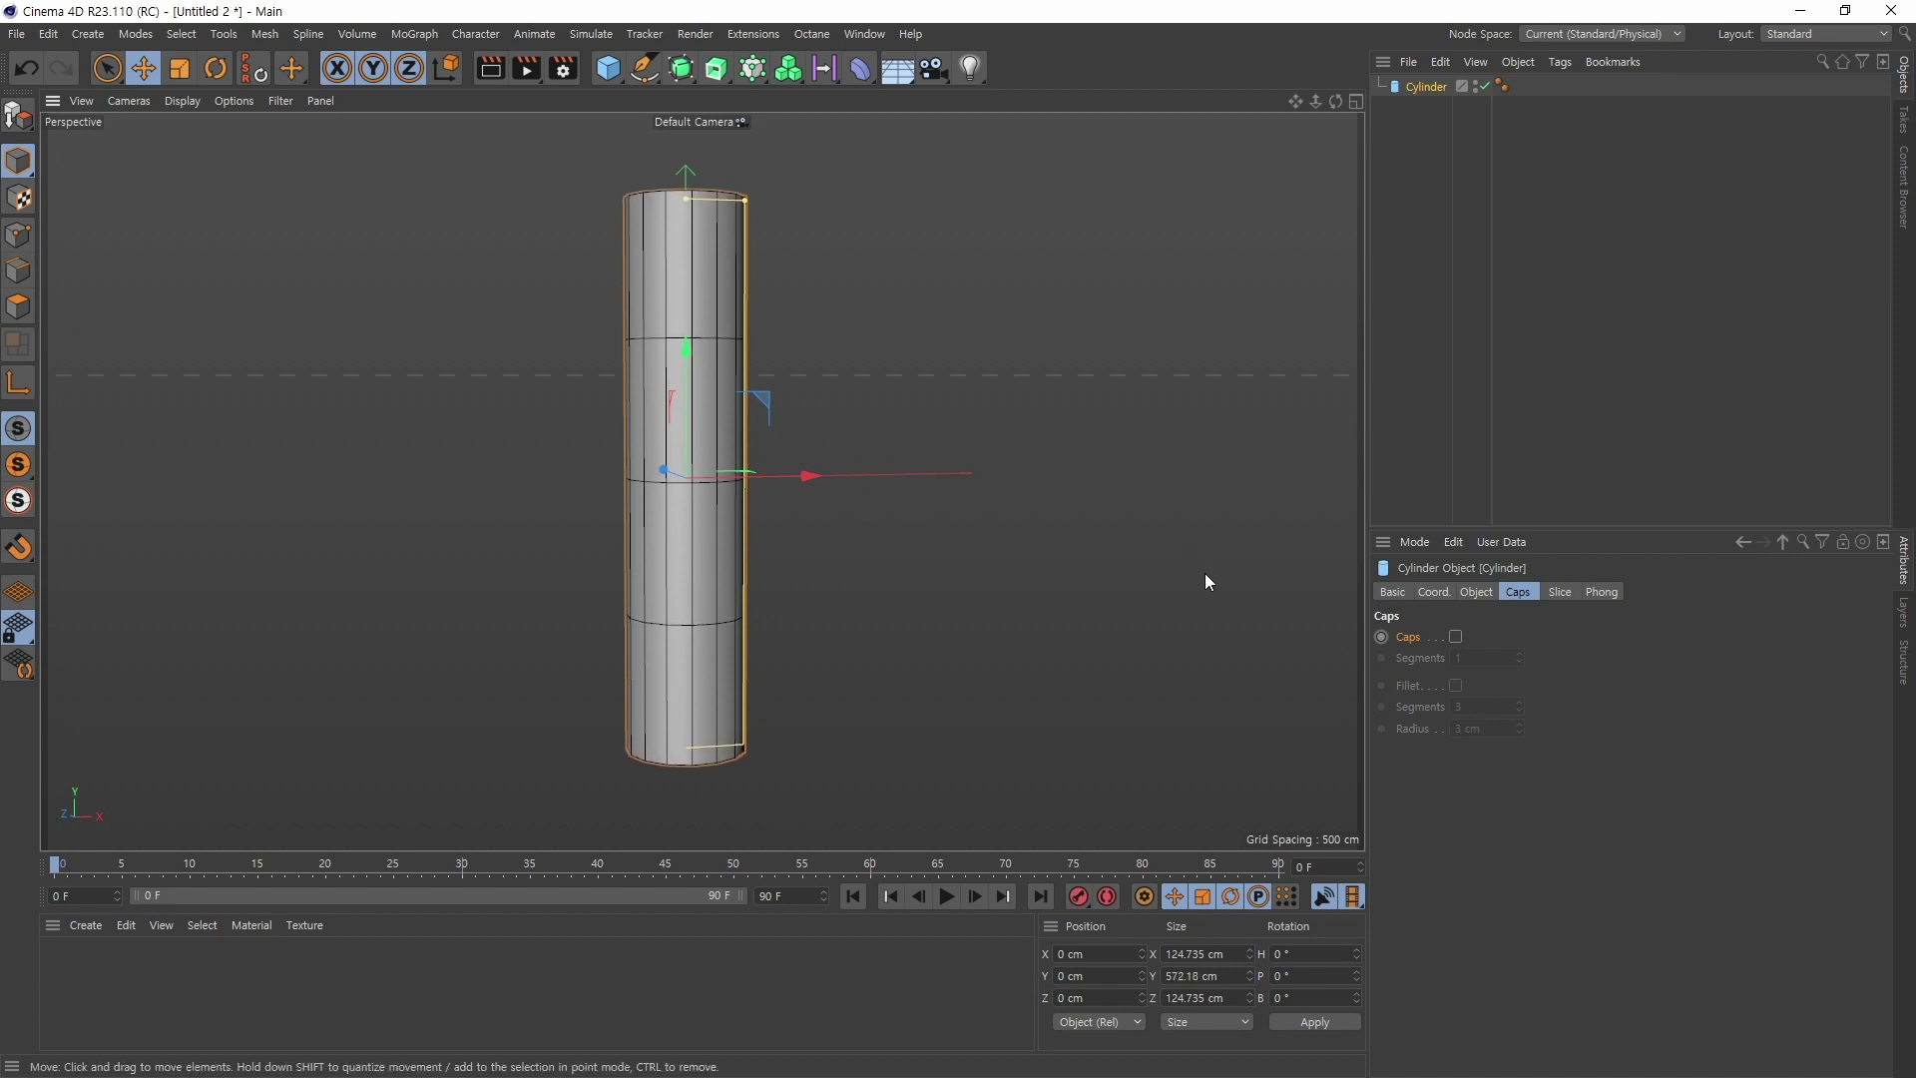
Step: Set the cylinder's height segments to 20
{"action": "left_click", "coordinate": [1476, 591]}
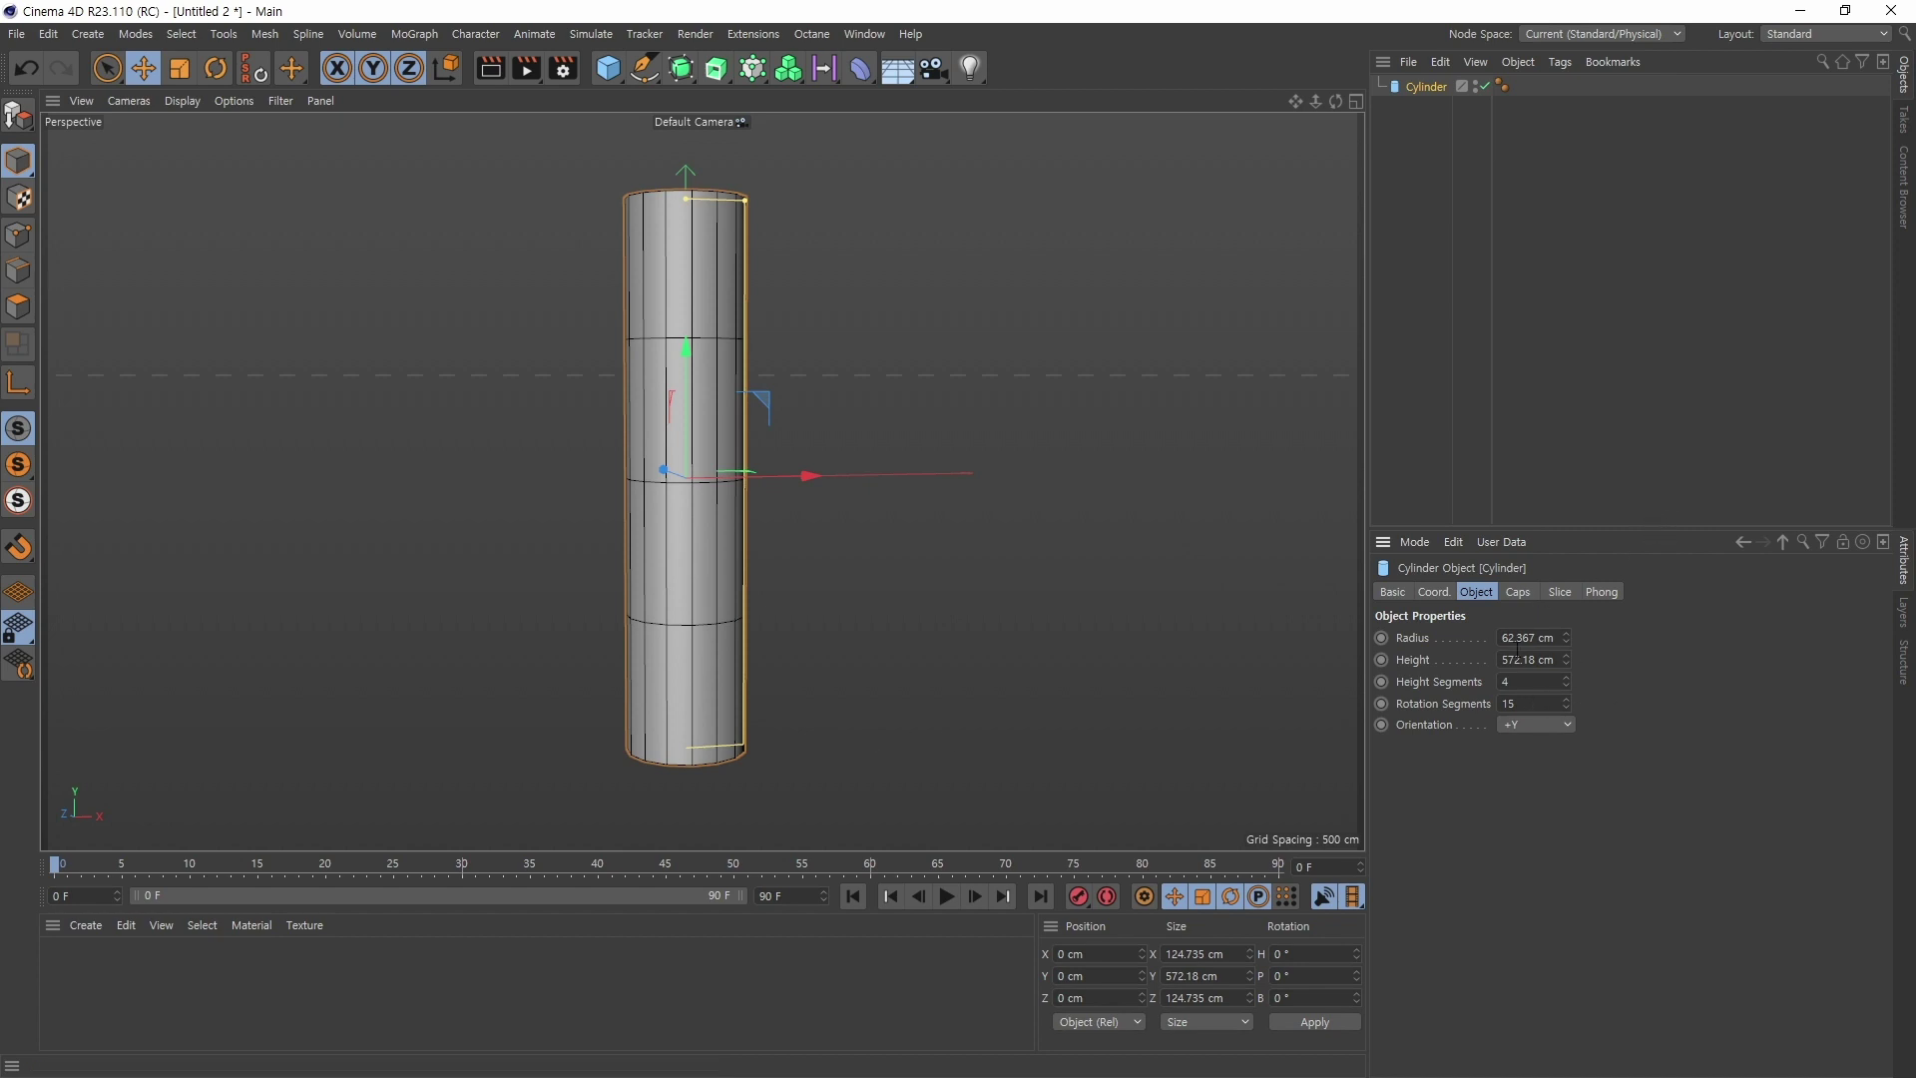
{"action": "double_click", "coordinate": [1517, 681]}
{"action": "type", "text": "15"}
{"action": "key", "text": "Return"}
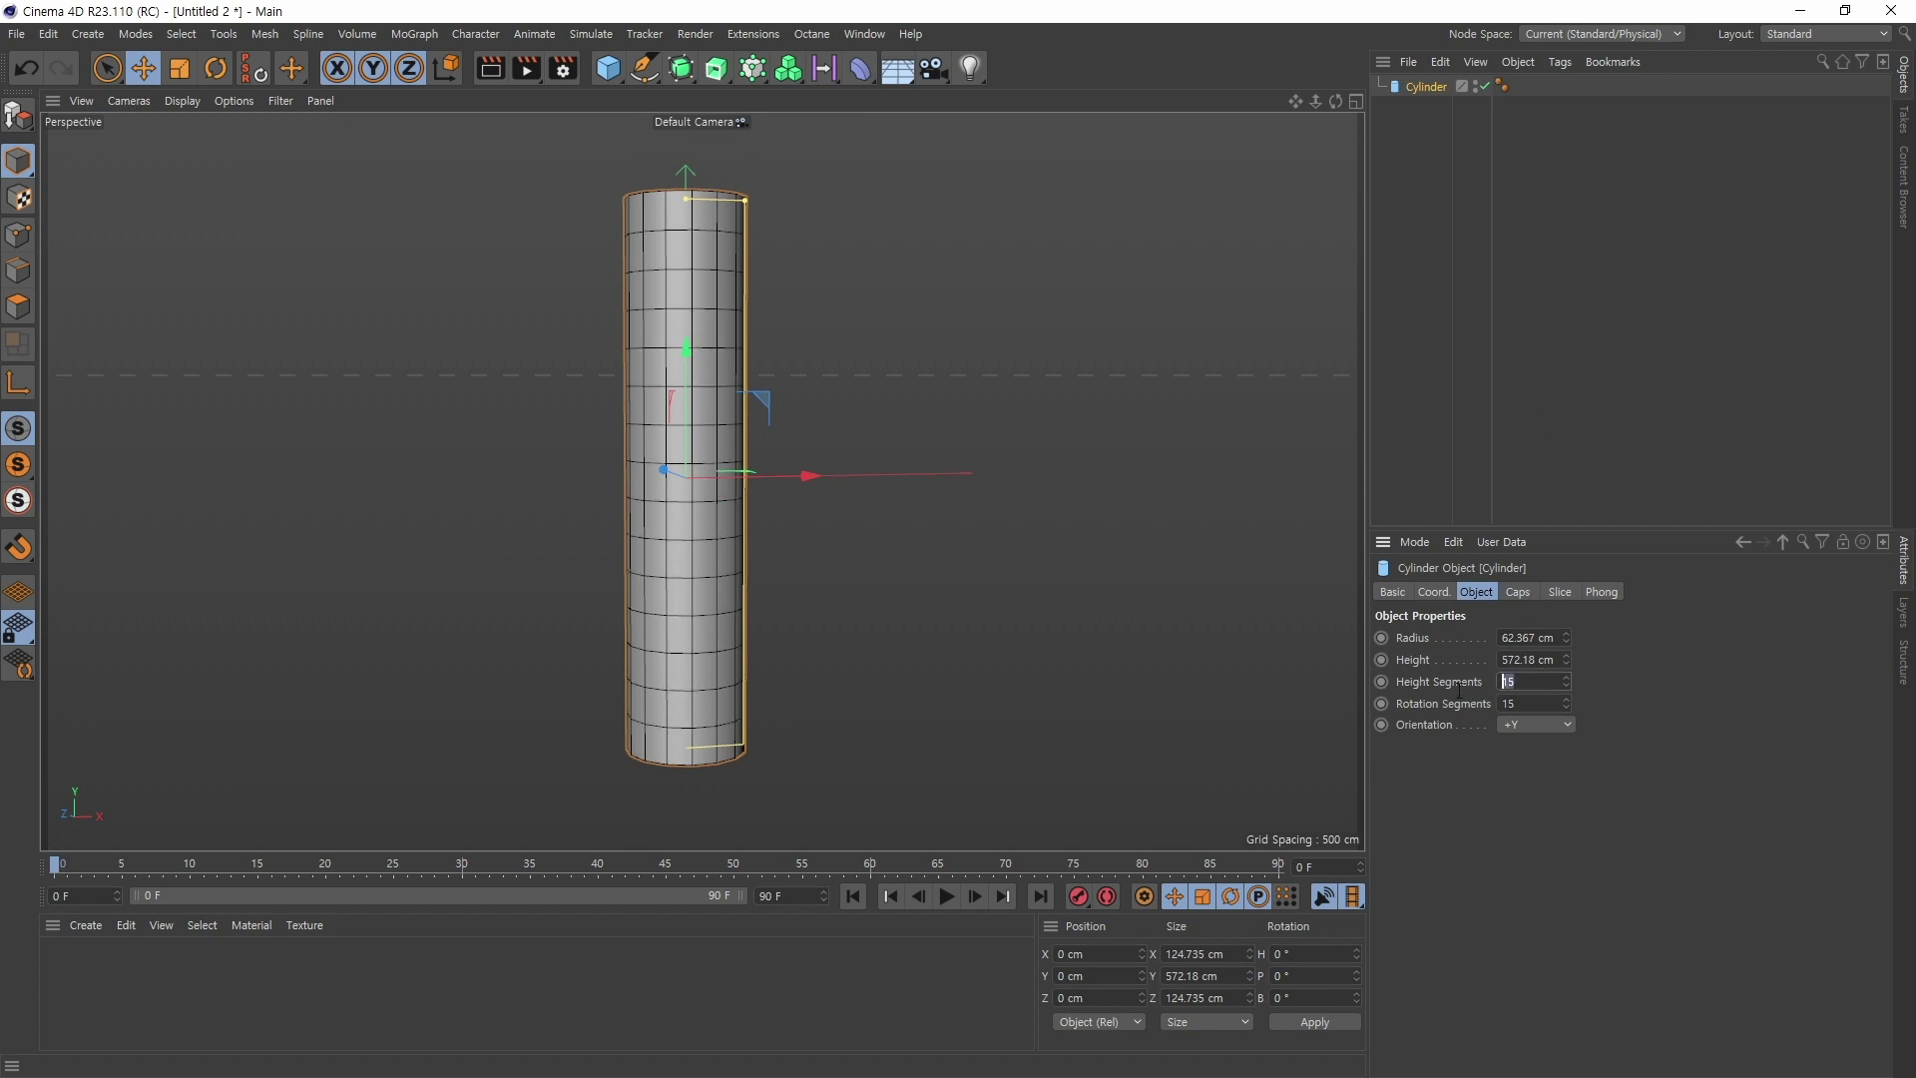
{"action": "type", "text": "20"}
{"action": "key", "text": "Return"}
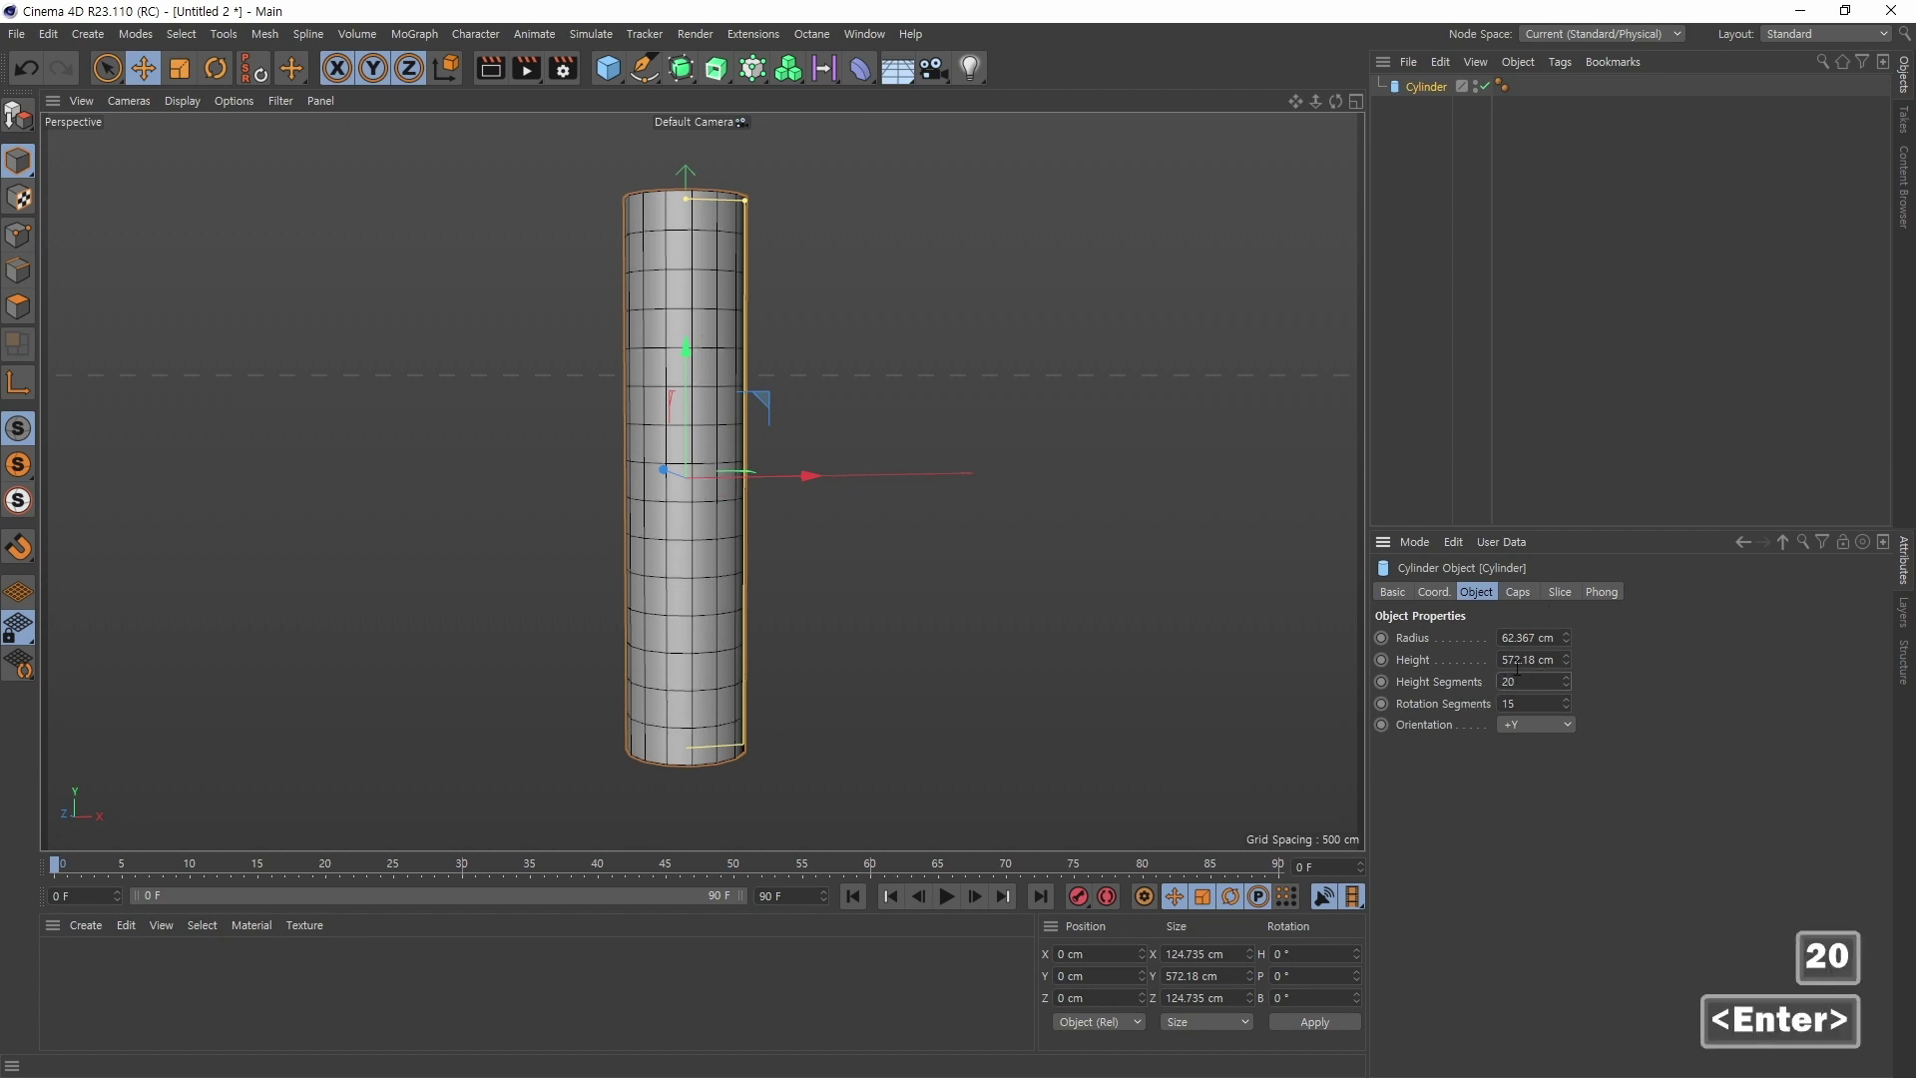
{"action": "key", "text": "alt"}
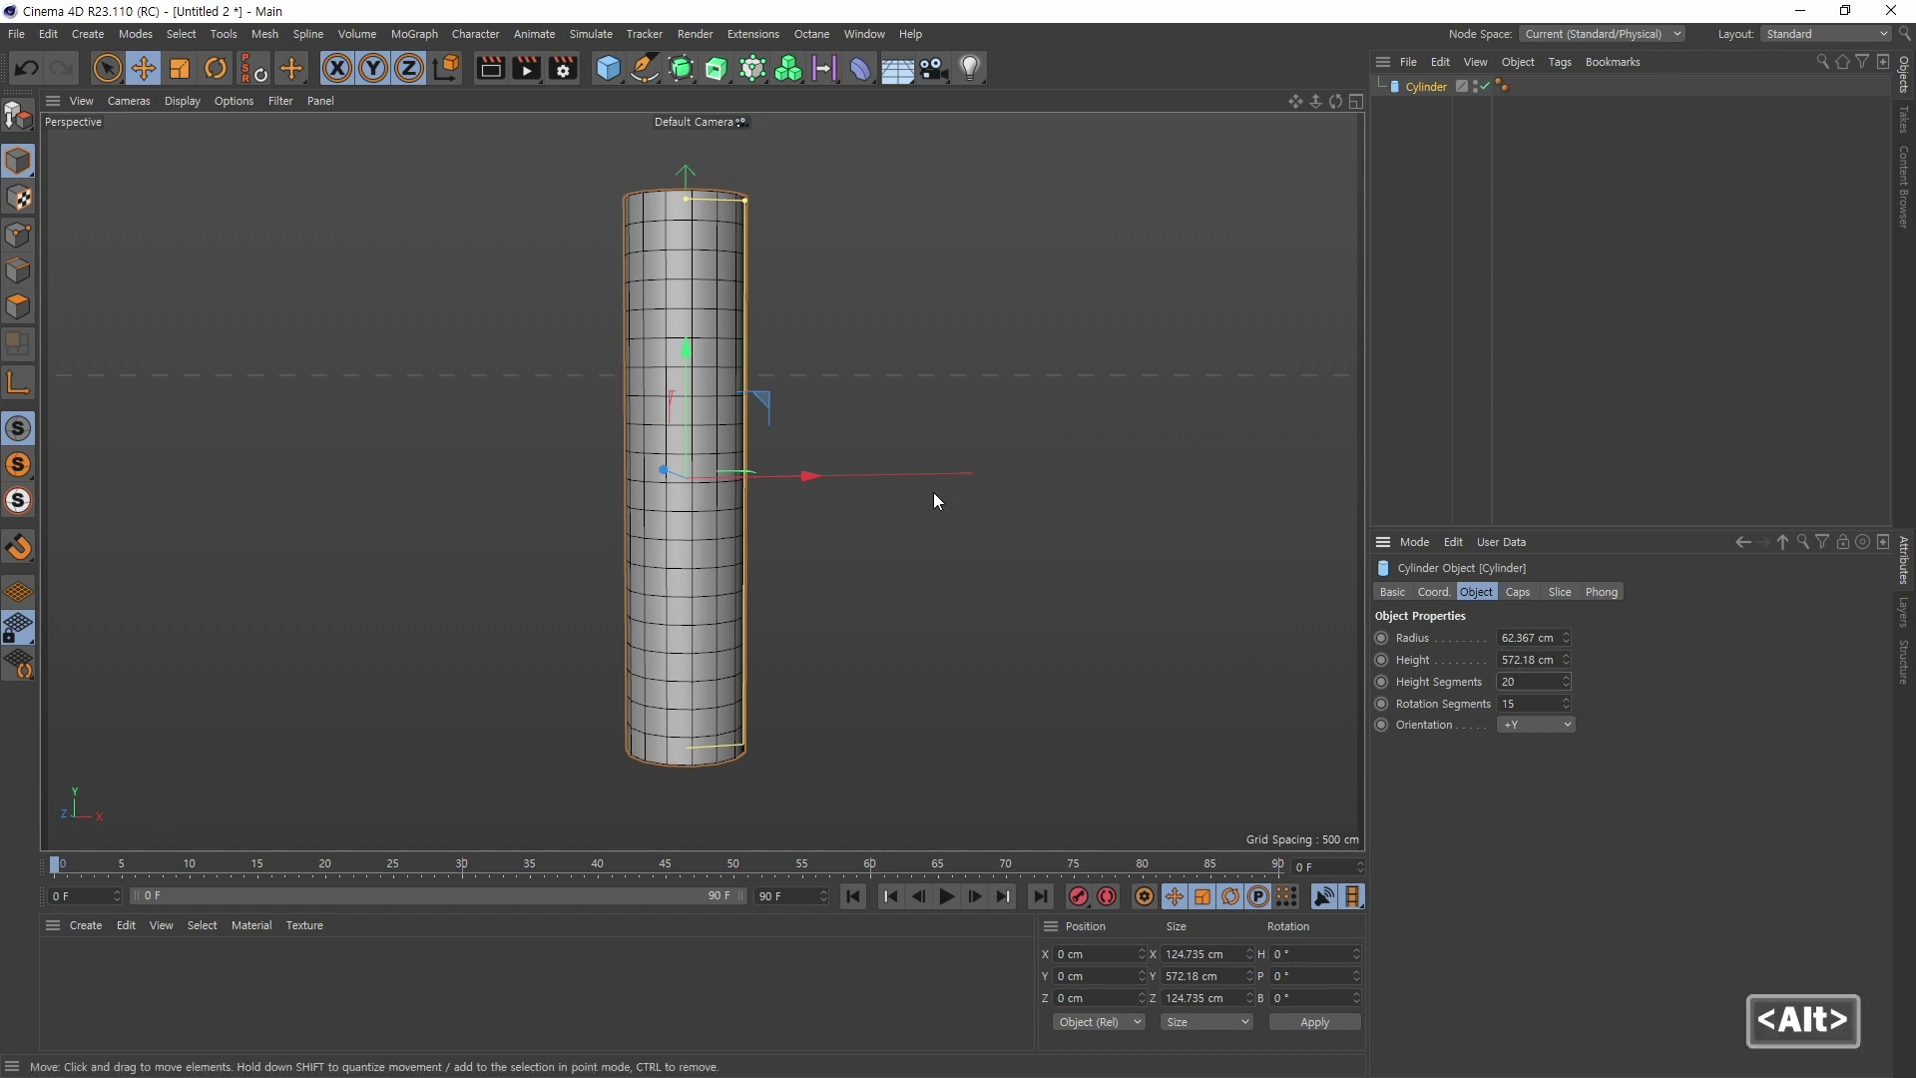
{"action": "key", "text": "alt"}
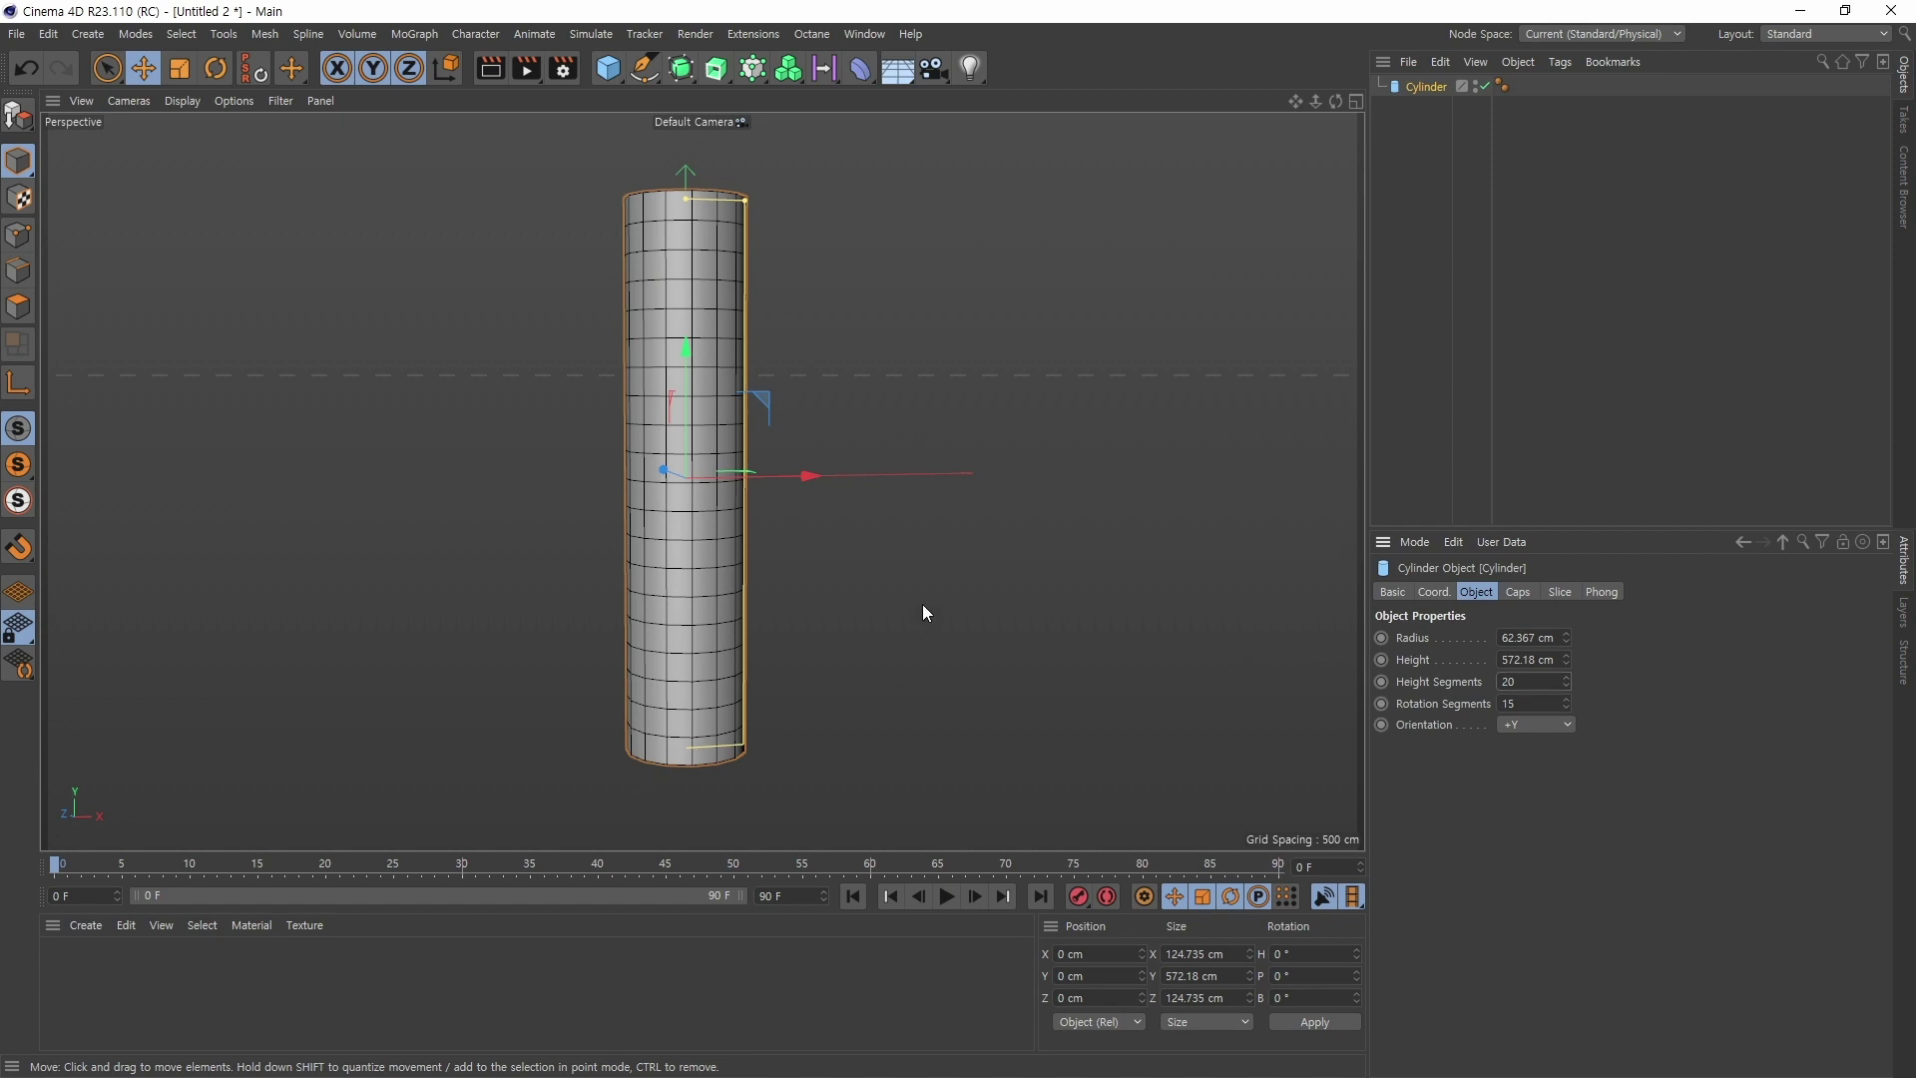
Step: Copy the purple Cube.Fit object from the bocsam_01model_07deformer_01usefull_05taper_01basic.c4d project and paste it into the Untitled 2 project
{"action": "left_click_drag", "start_coordinate": [922, 604], "coordinate": [868, 590], "text": "alt"}
{"action": "middle_click_drag", "start_coordinate": [868, 590], "coordinate": [889, 595], "text": "alt"}
{"action": "left_click_drag", "start_coordinate": [889, 594], "coordinate": [956, 564], "text": "alt"}
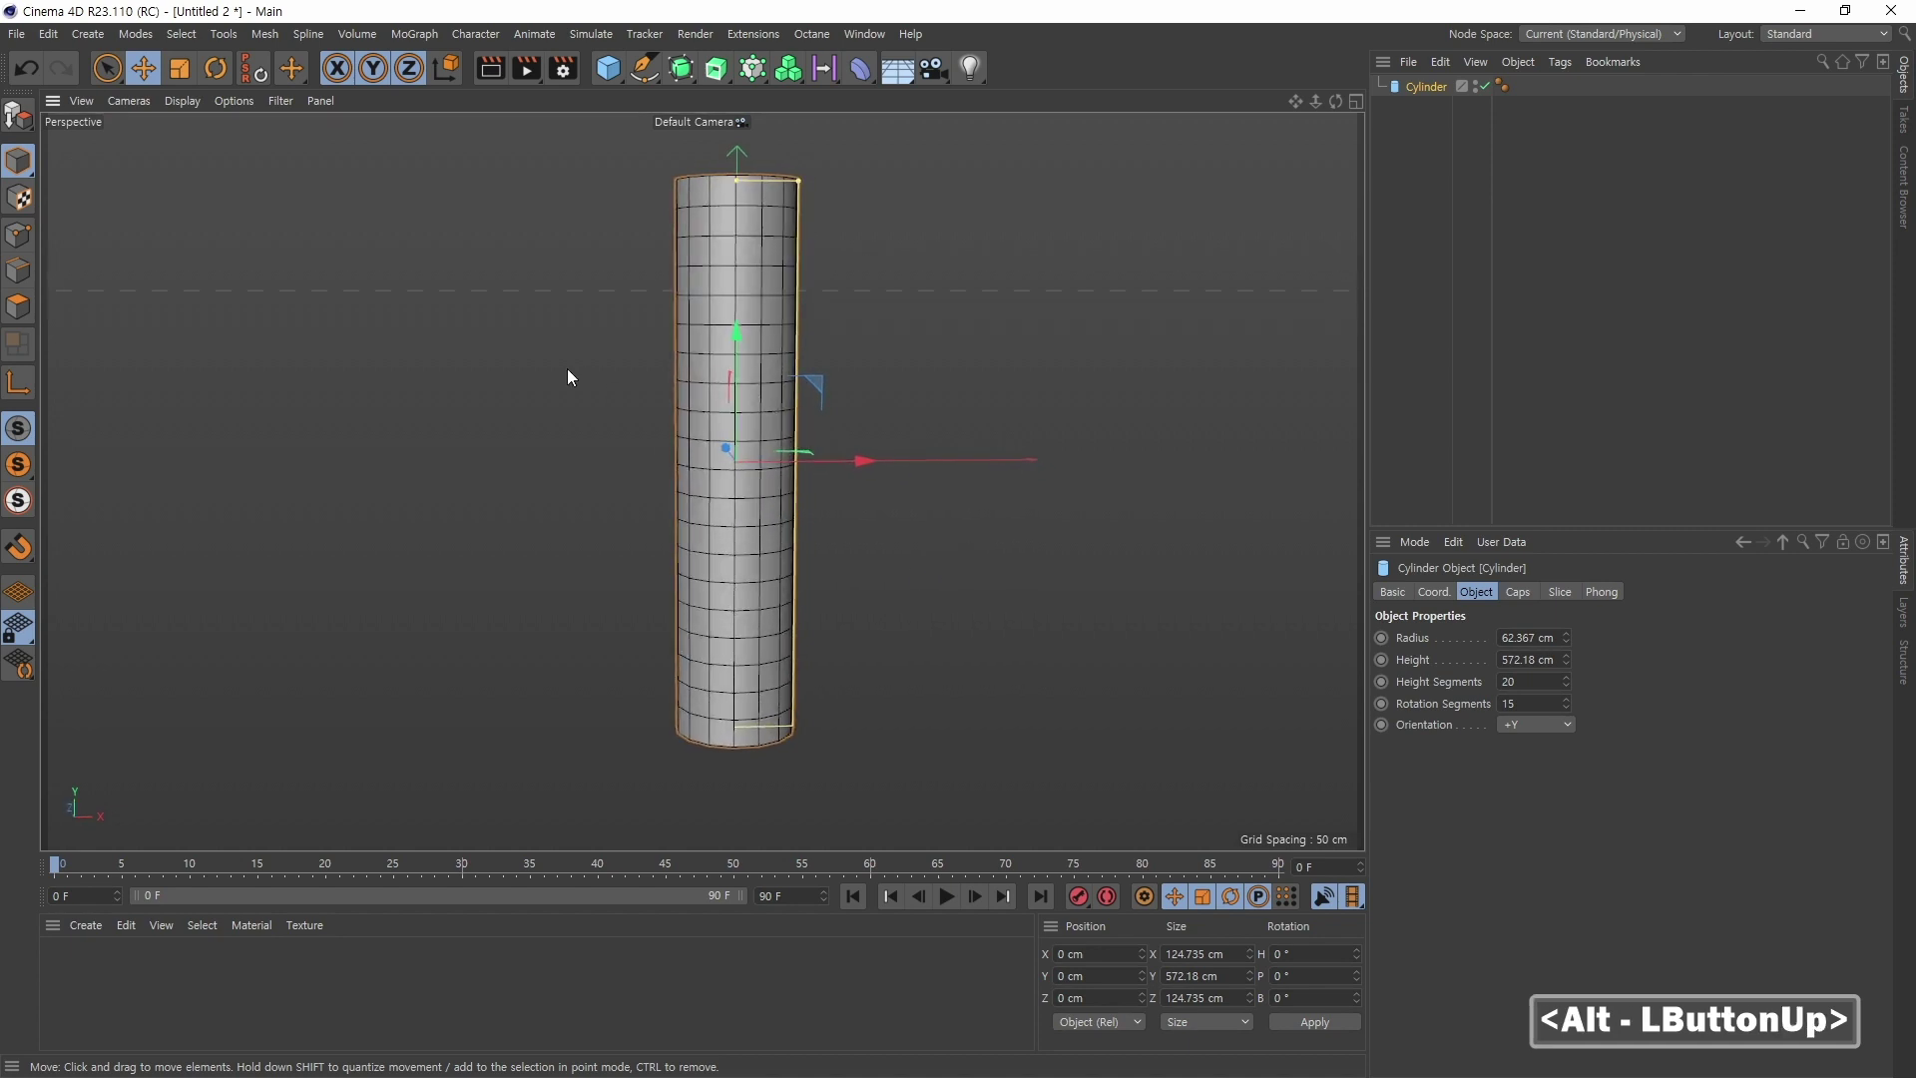
{"action": "key", "text": "v"}
{"action": "mouse_move", "coordinate": [499, 505]}
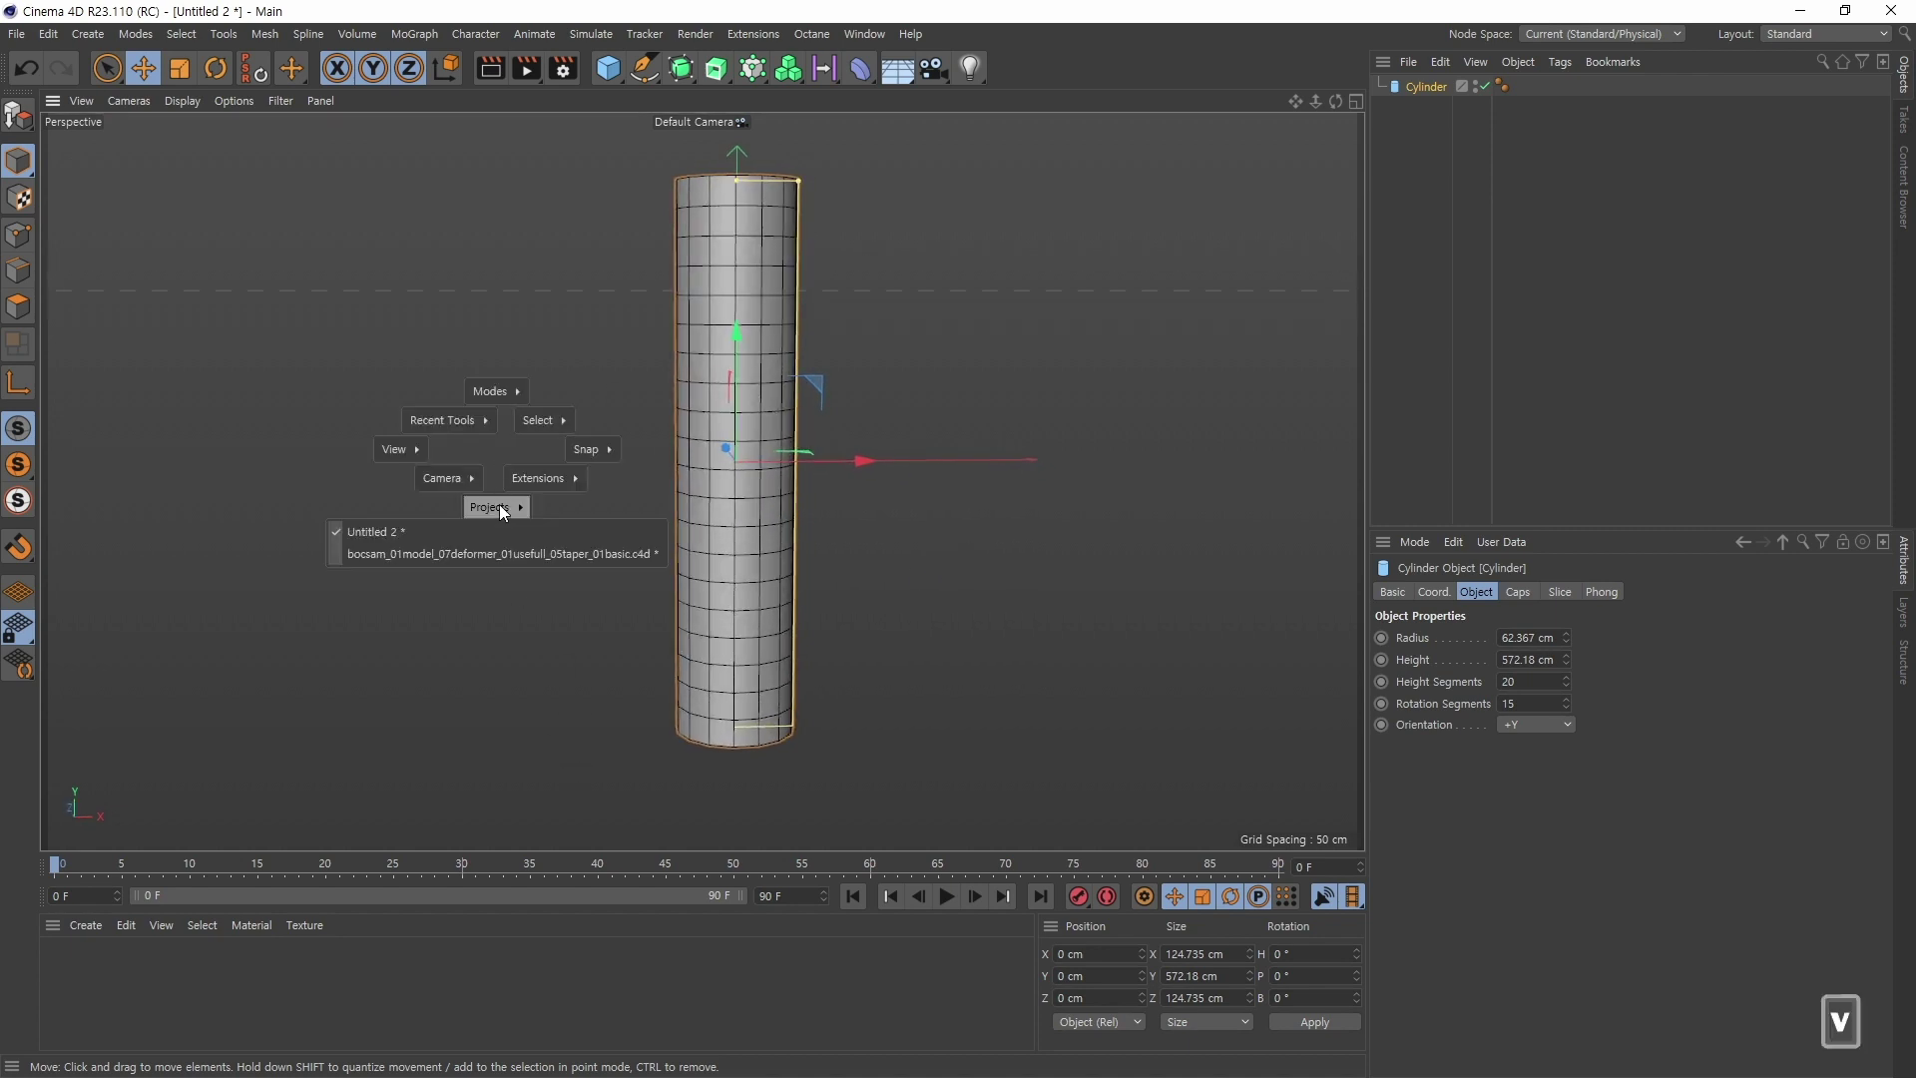
{"action": "left_click", "coordinate": [461, 552]}
{"action": "left_click", "coordinate": [409, 980]}
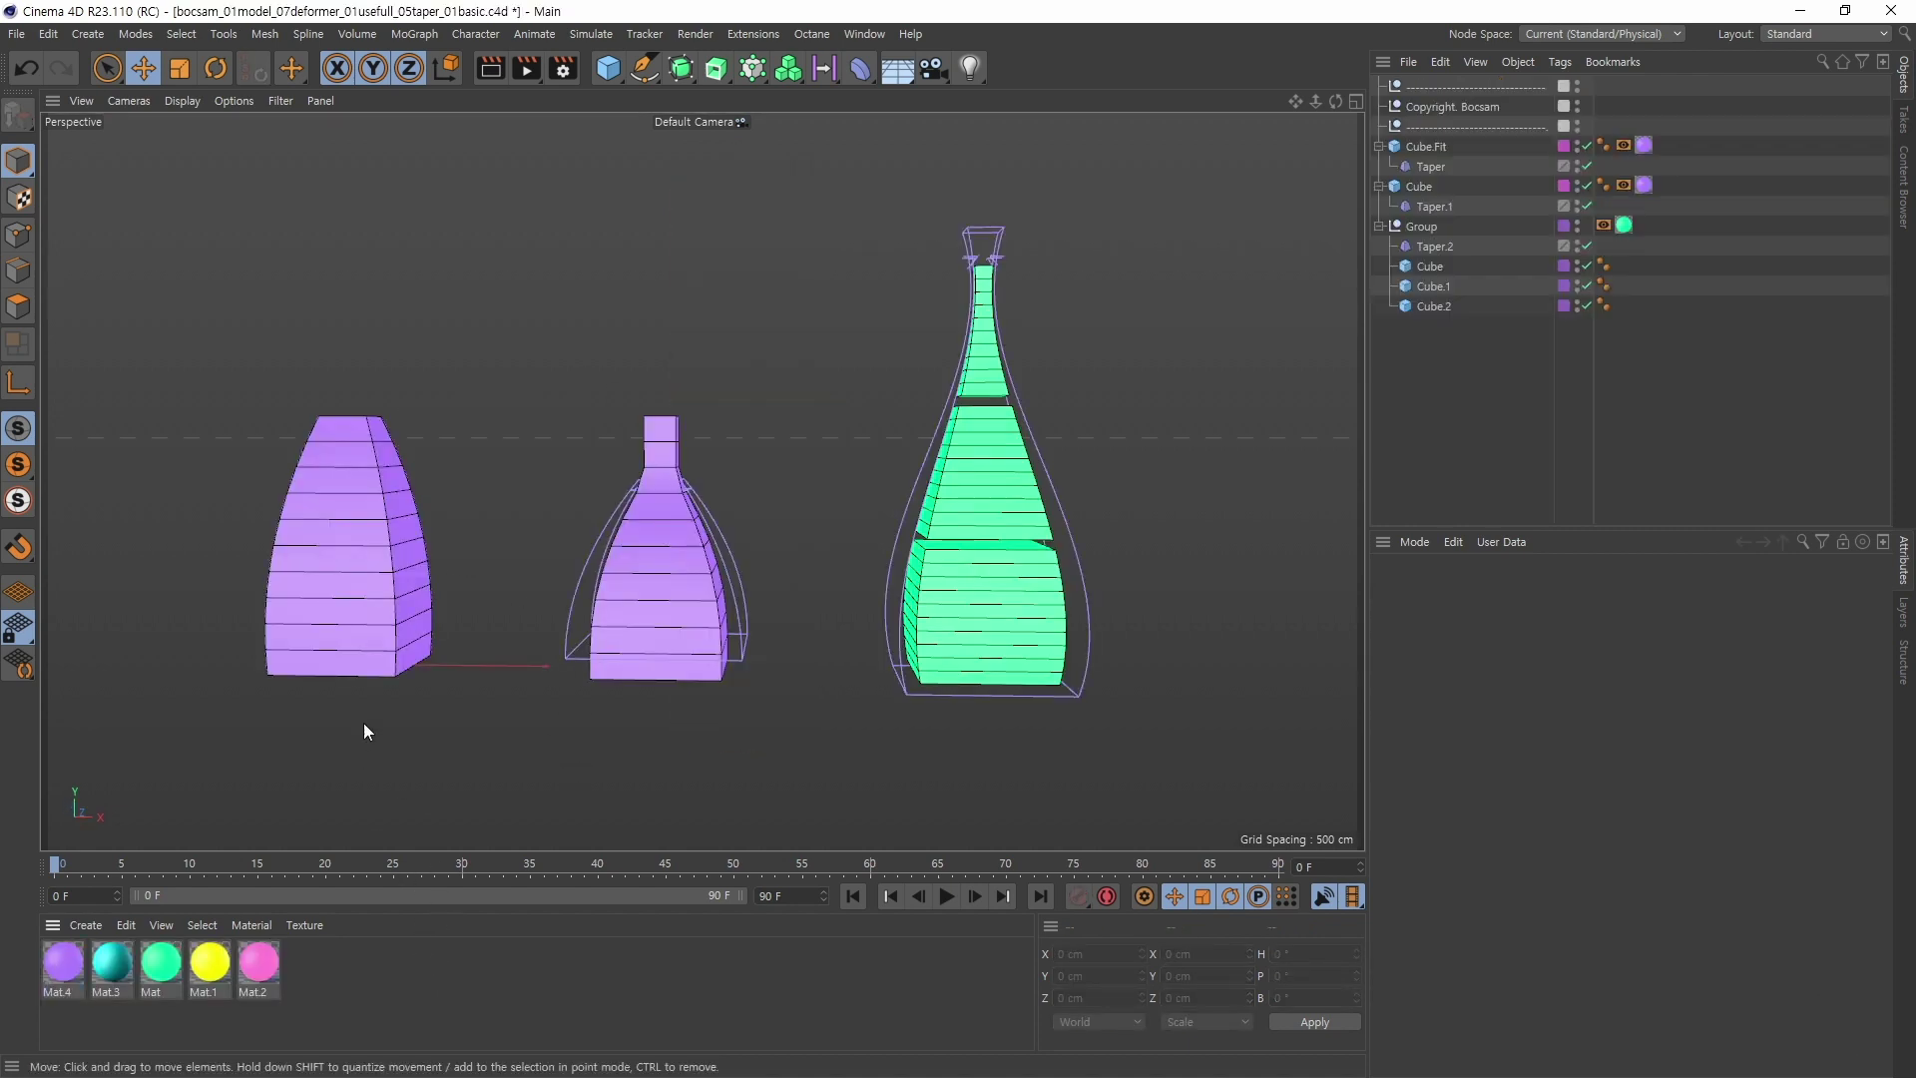
{"action": "left_click", "coordinate": [343, 626]}
{"action": "key", "text": "ctrl+c"}
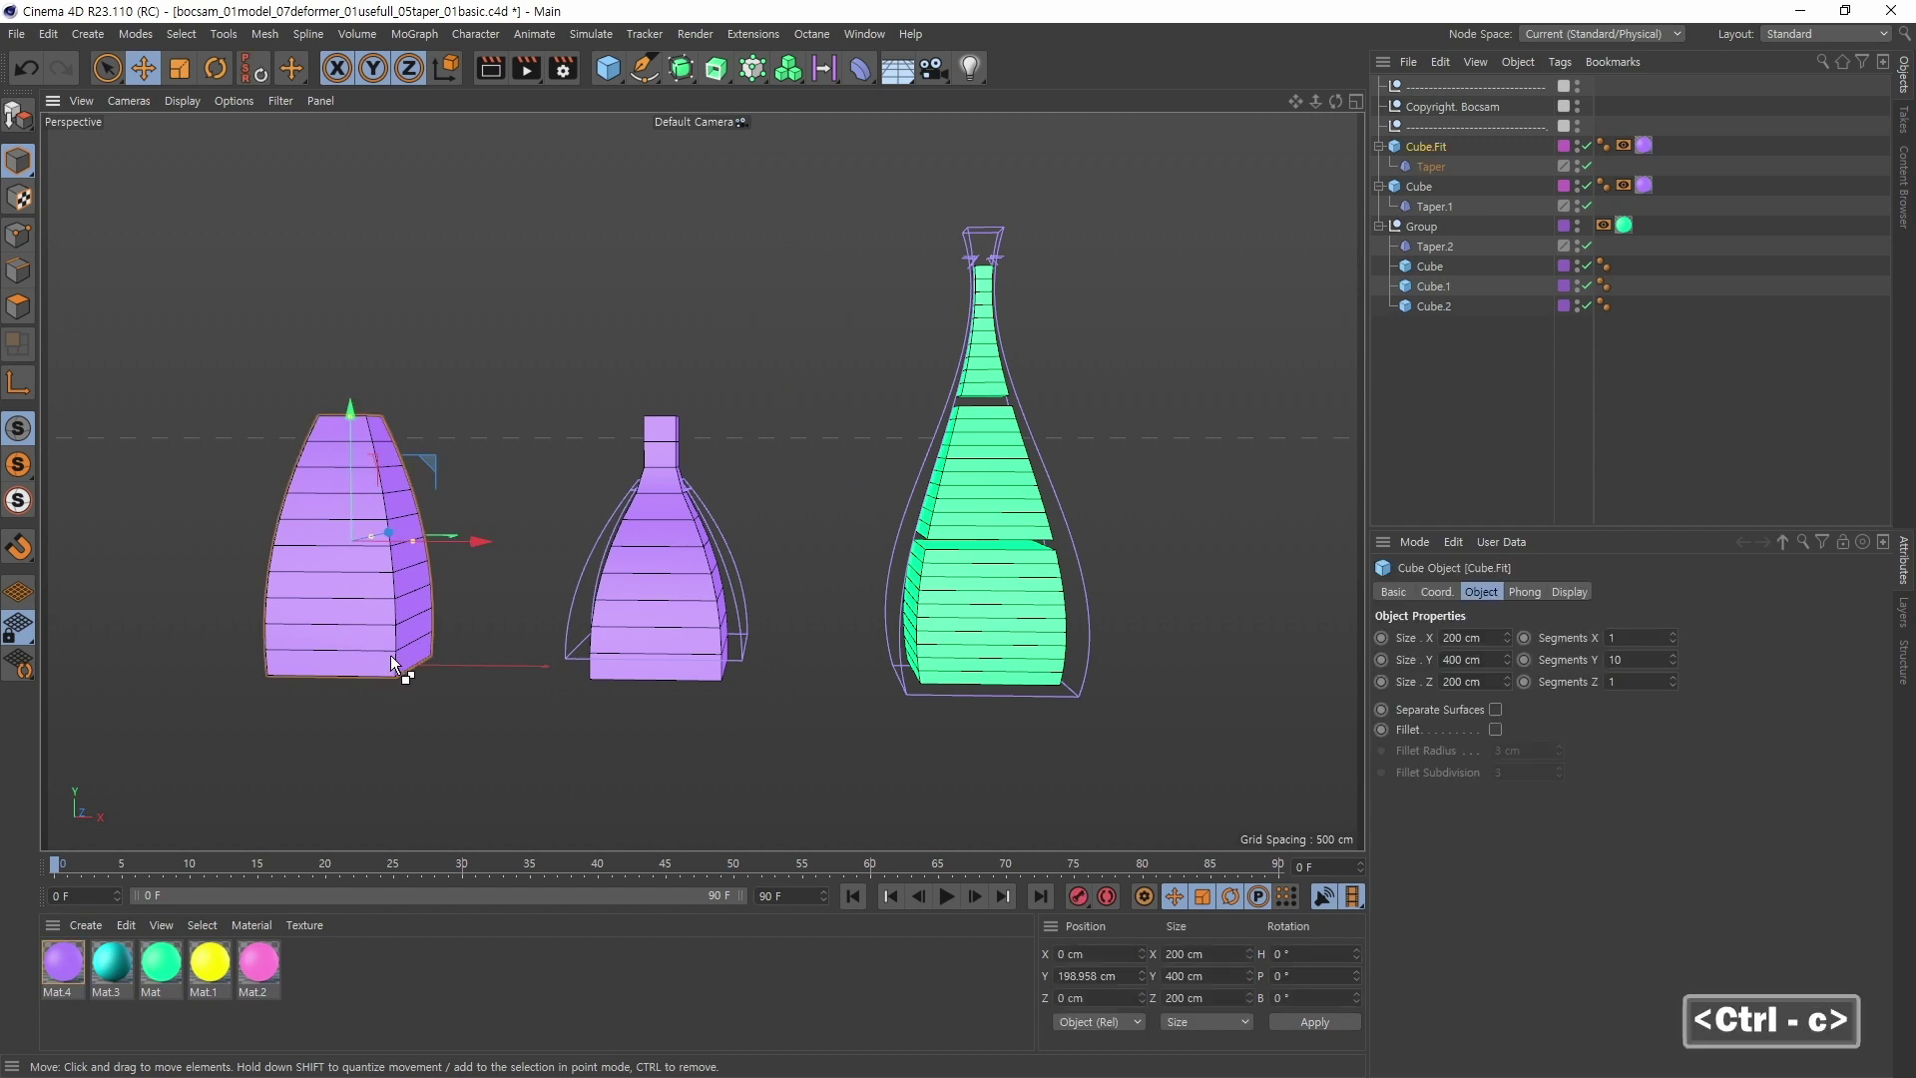
{"action": "key", "text": "v"}
{"action": "left_click", "coordinate": [710, 728]}
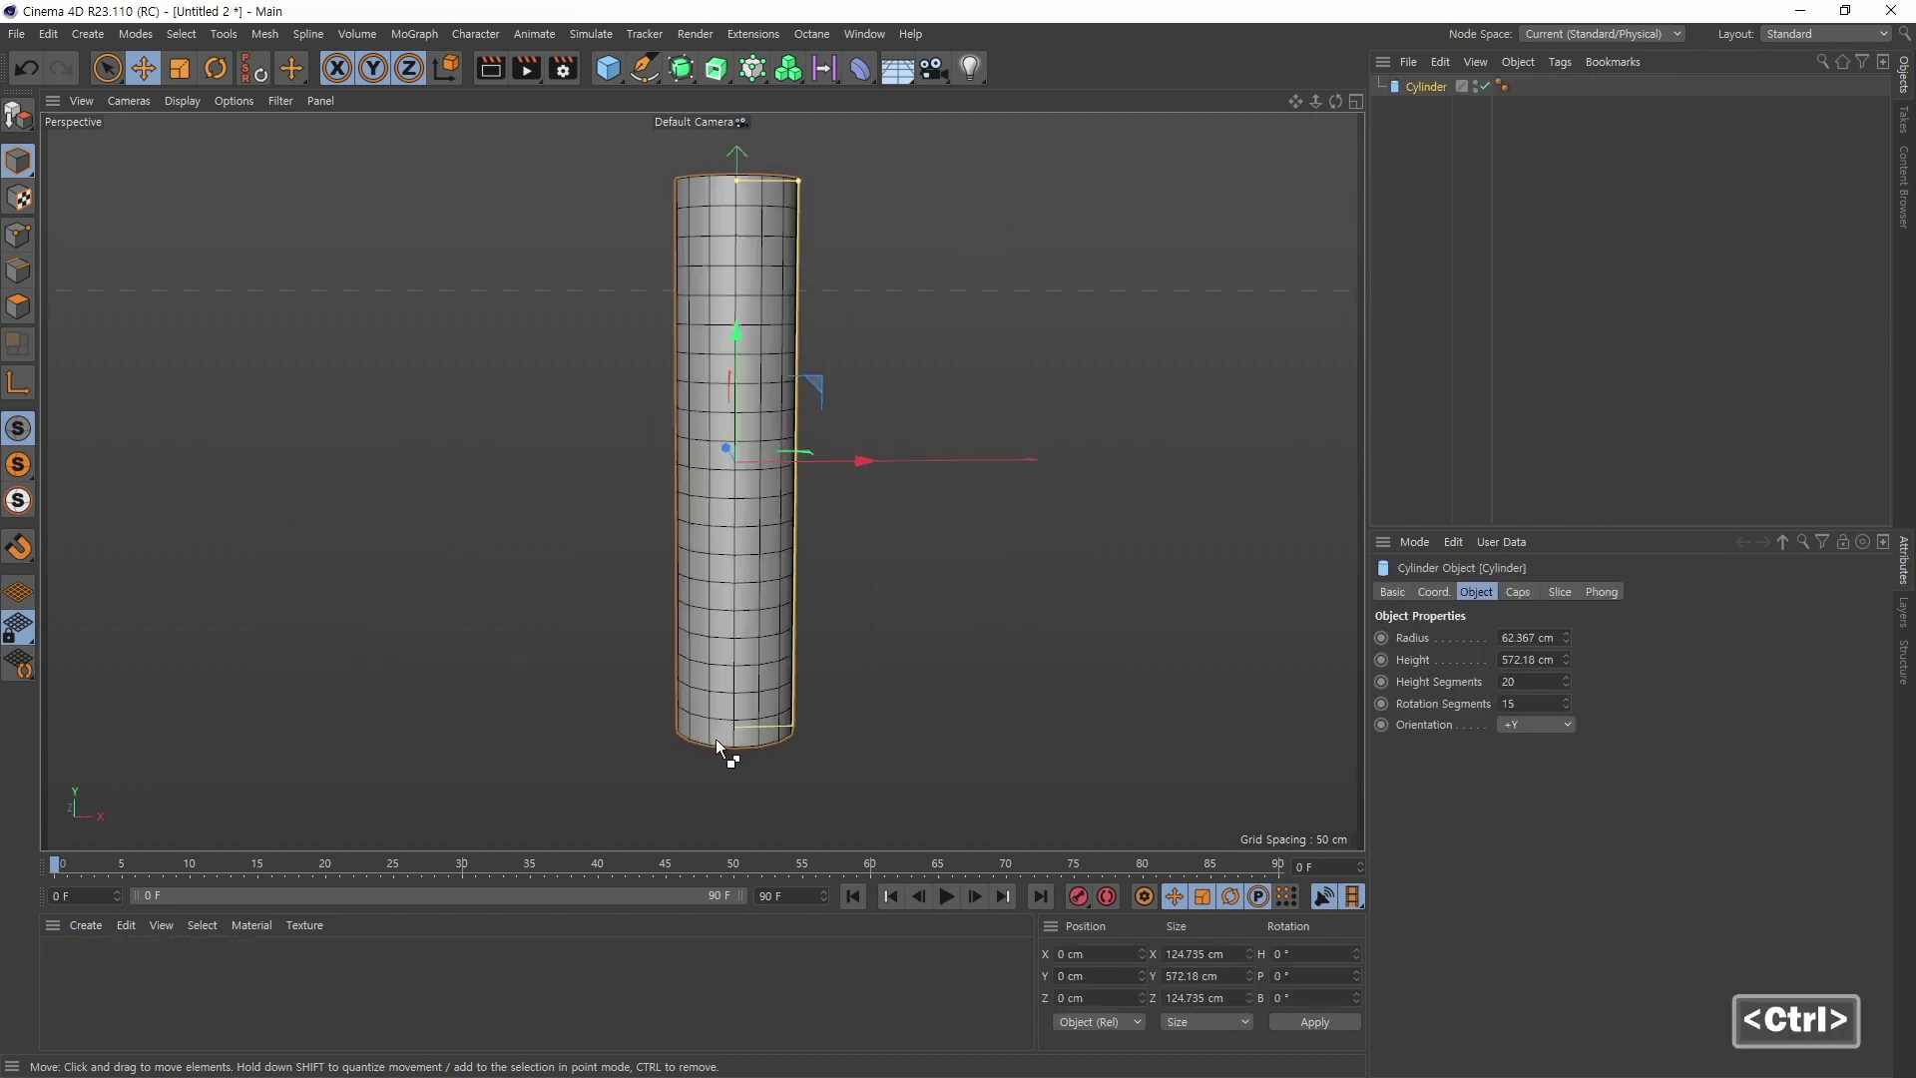
{"action": "key", "text": "ctrl+v"}
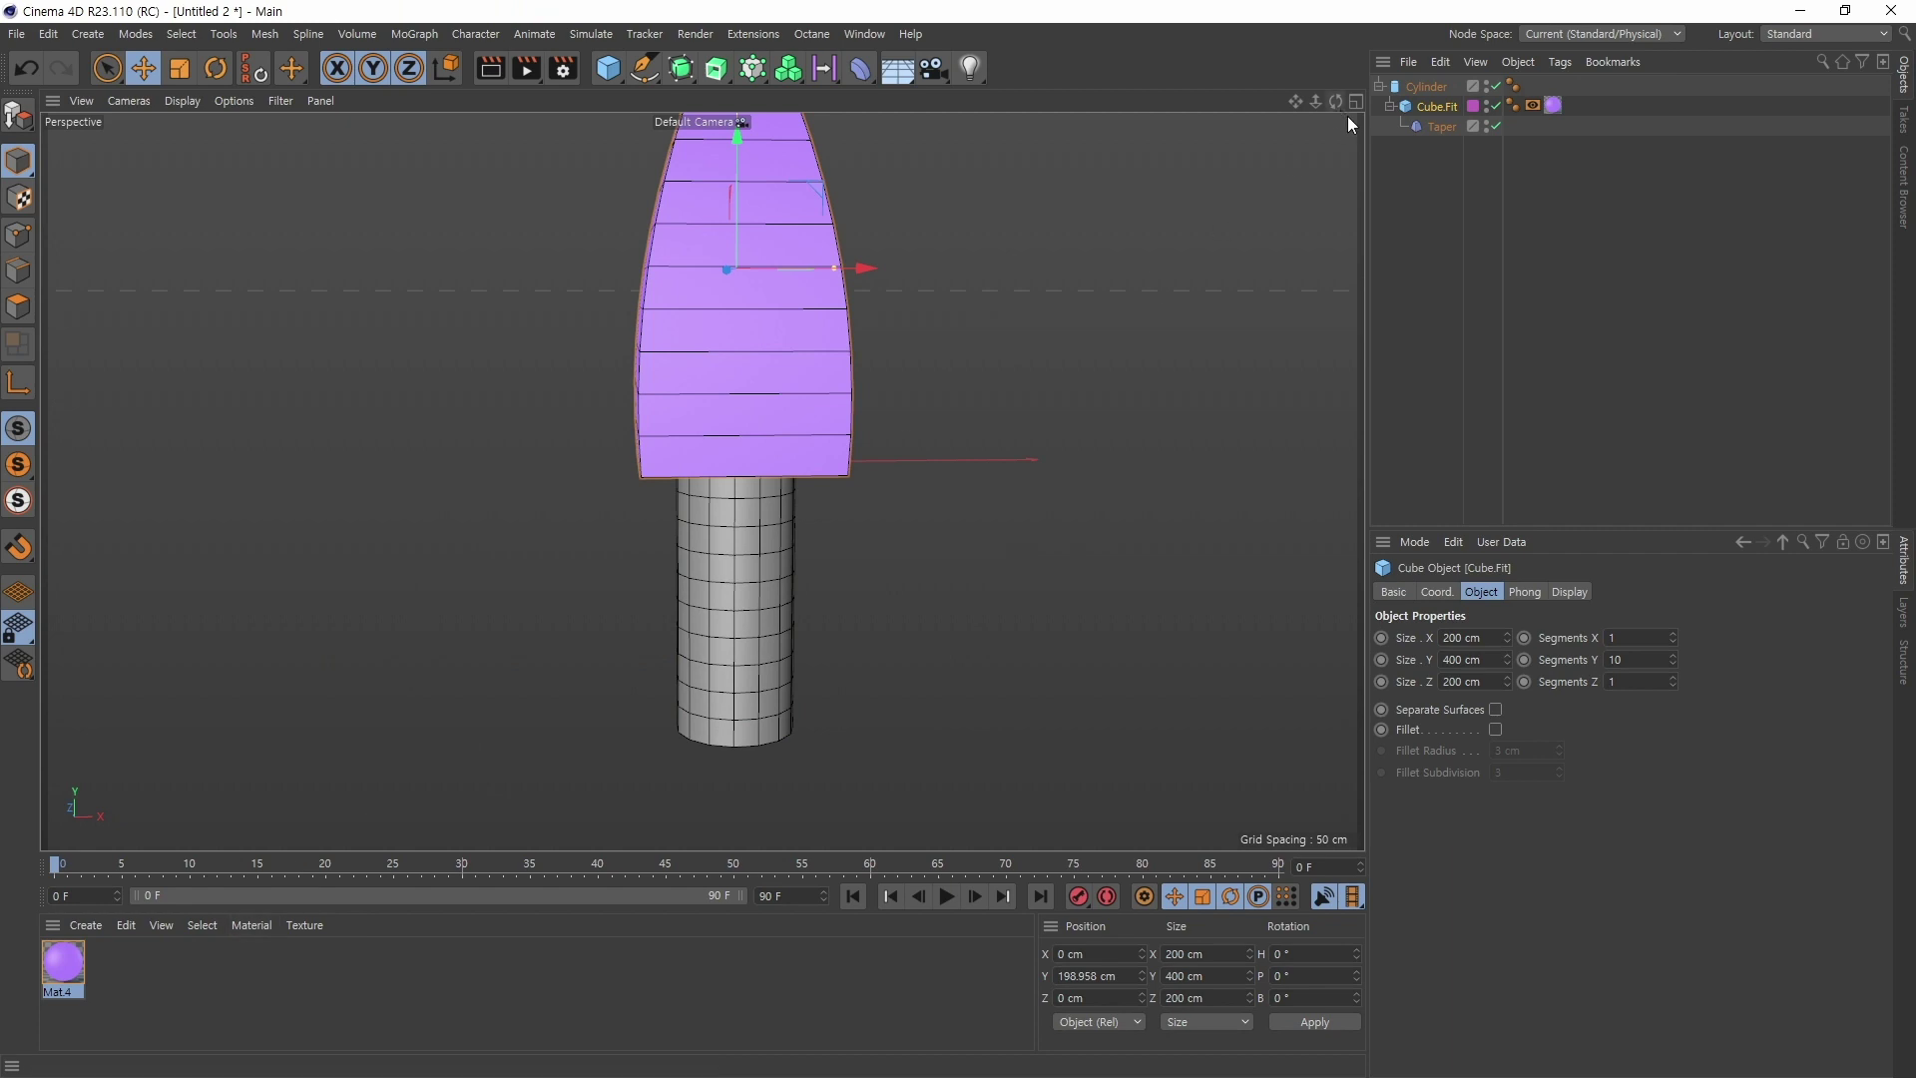
Step: Delete the pasted cube with its Taper deformer, and apply the purple material Mat.4 to the cylinder
{"action": "left_click_drag", "start_coordinate": [1407, 143], "coordinate": [1437, 98]}
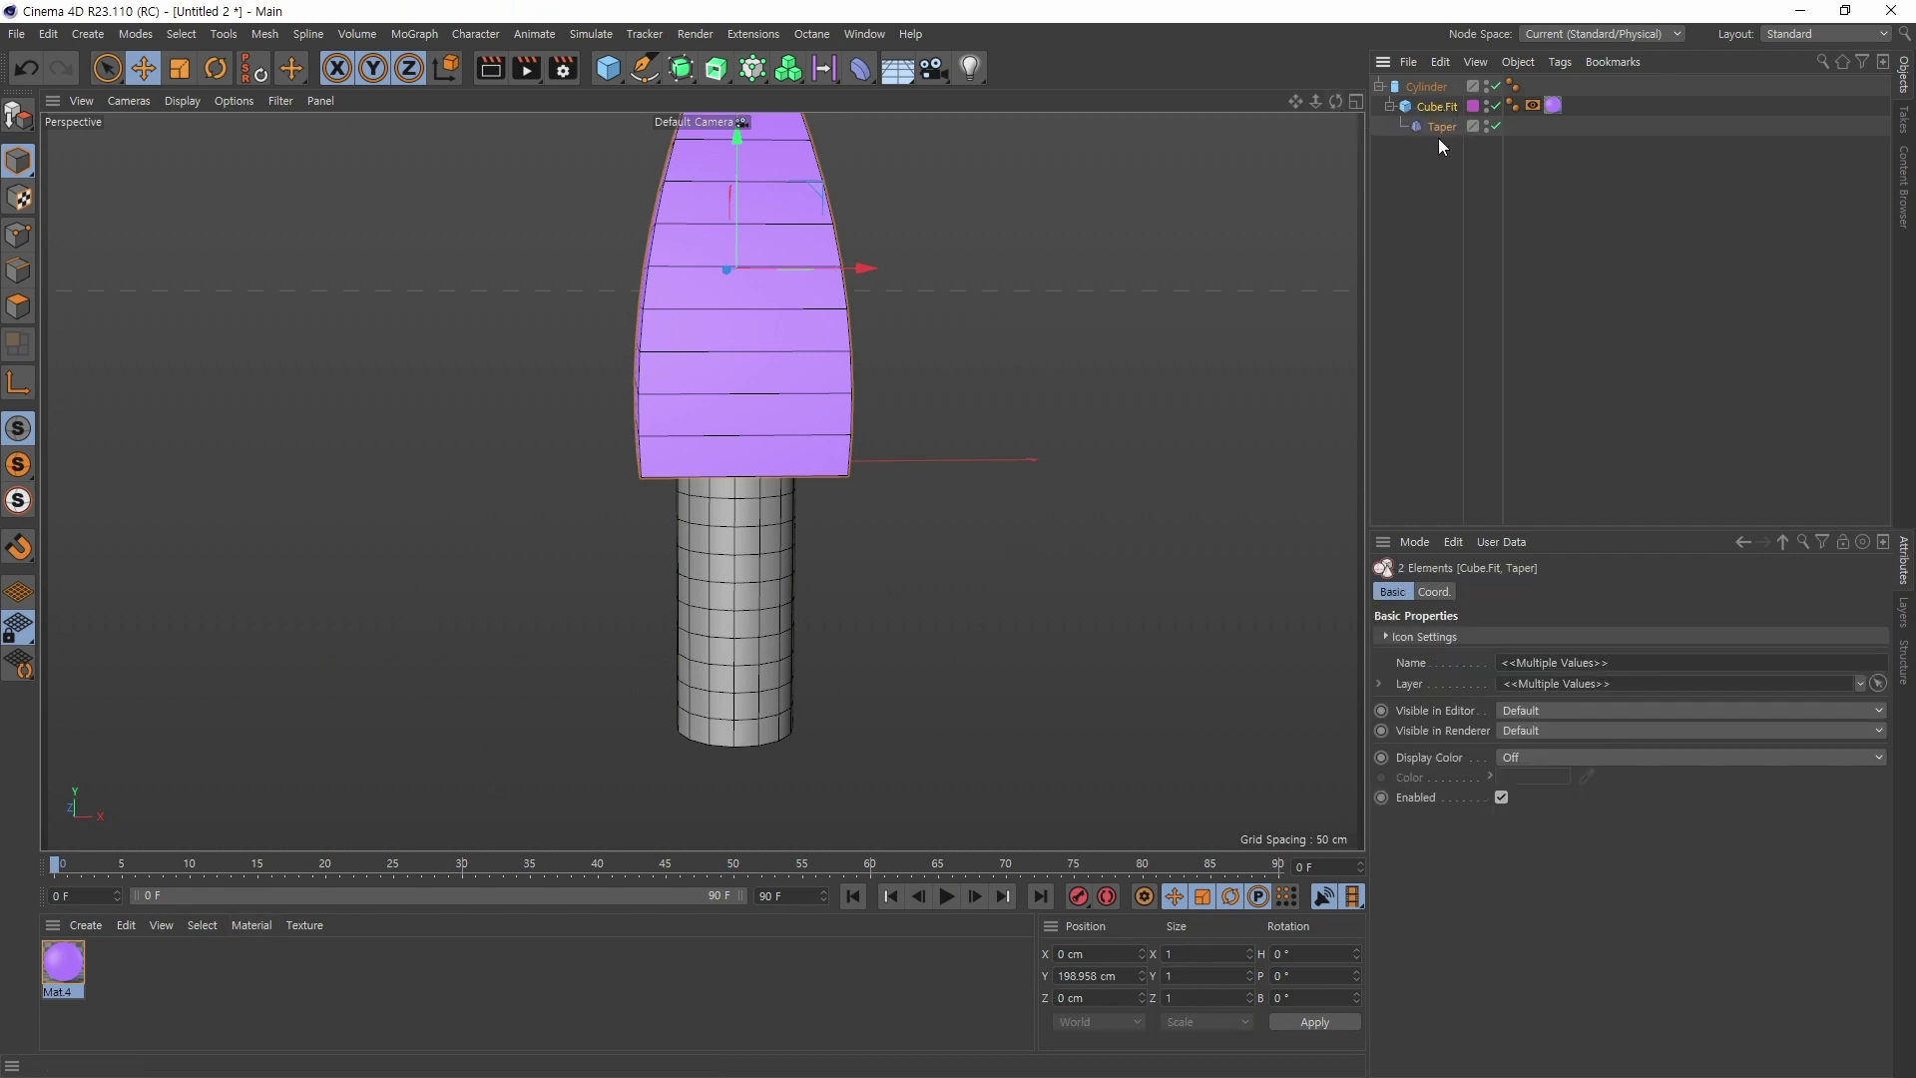
{"action": "key", "text": "Delete"}
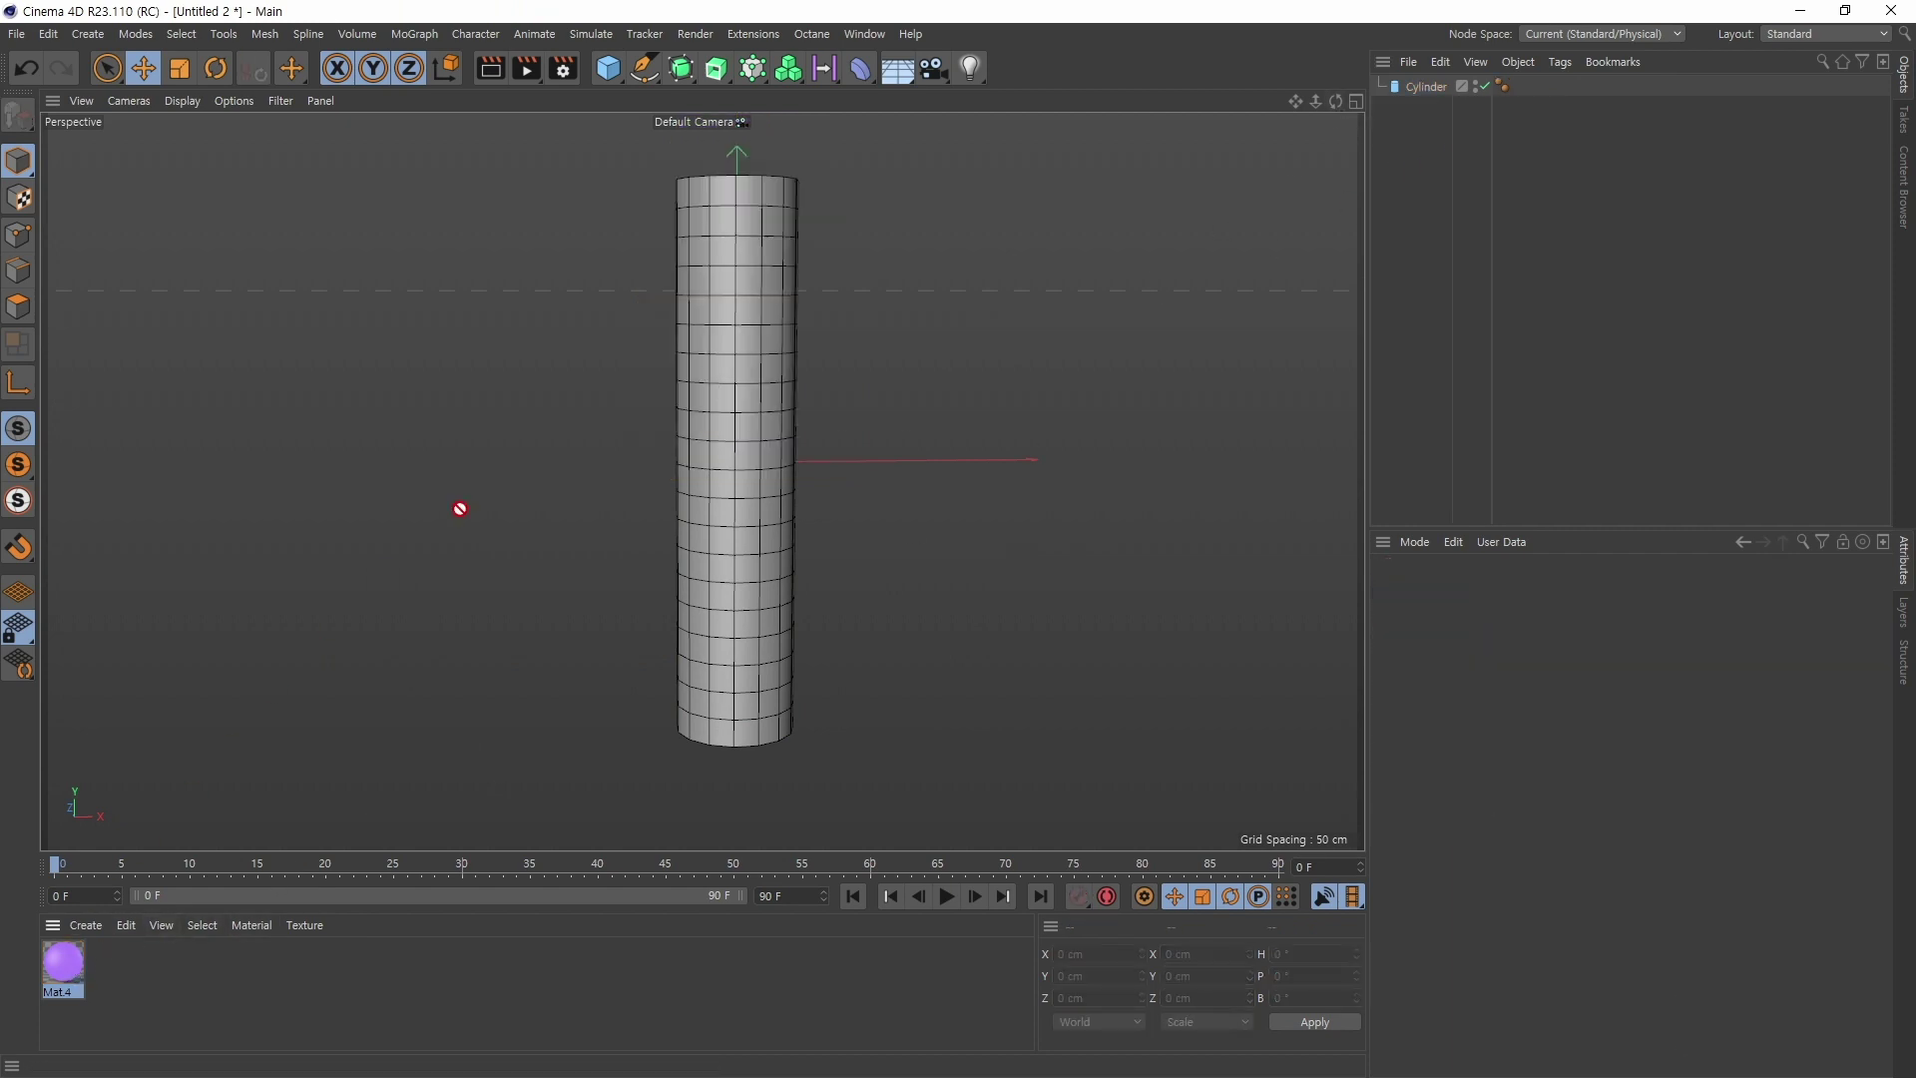
{"action": "left_click_drag", "start_coordinate": [727, 415], "coordinate": [722, 415]}
Step: Convert the cylinder to an editable polygon object and switch to polygon mode
{"action": "left_click_drag", "start_coordinate": [1008, 512], "coordinate": [958, 499], "text": "alt"}
{"action": "middle_click_drag", "start_coordinate": [914, 392], "coordinate": [902, 560], "text": "alt"}
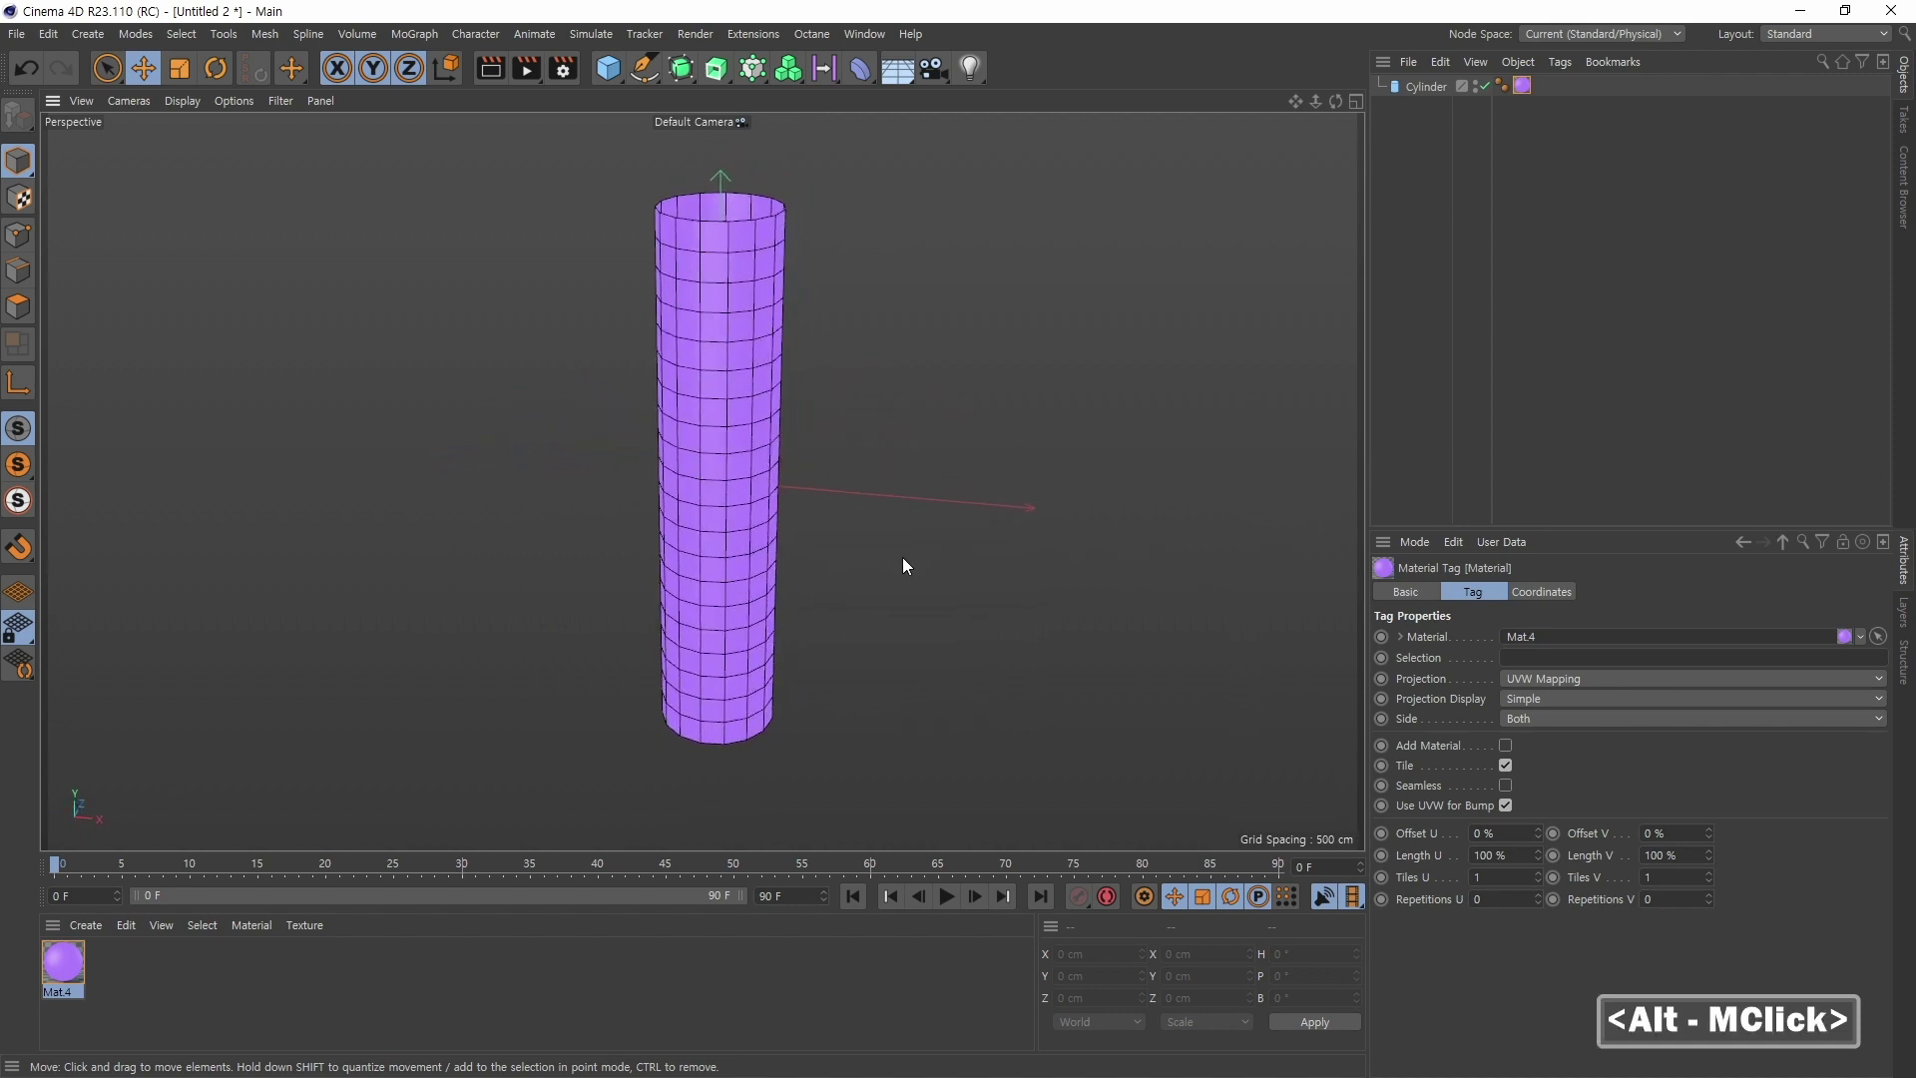
{"action": "left_click_drag", "start_coordinate": [902, 559], "coordinate": [921, 526], "text": "alt"}
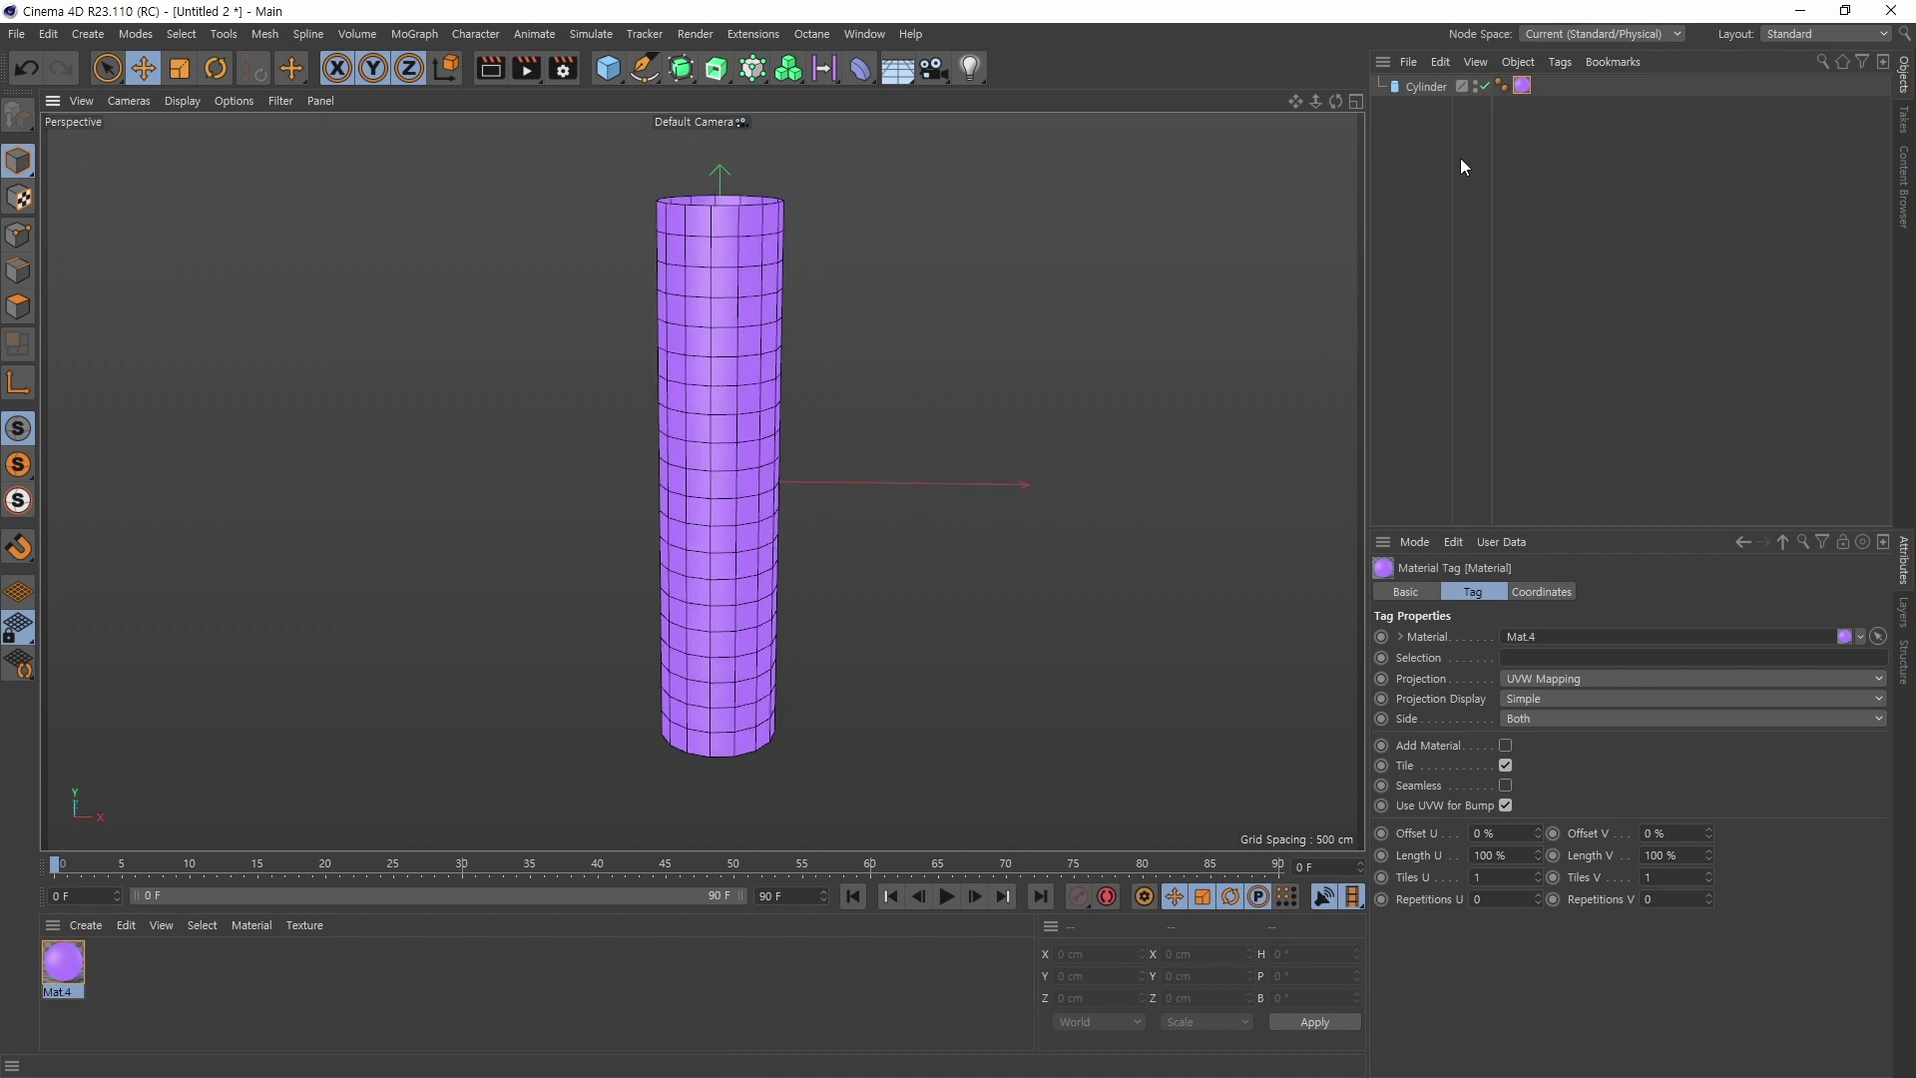
{"action": "left_click", "coordinate": [1423, 90]}
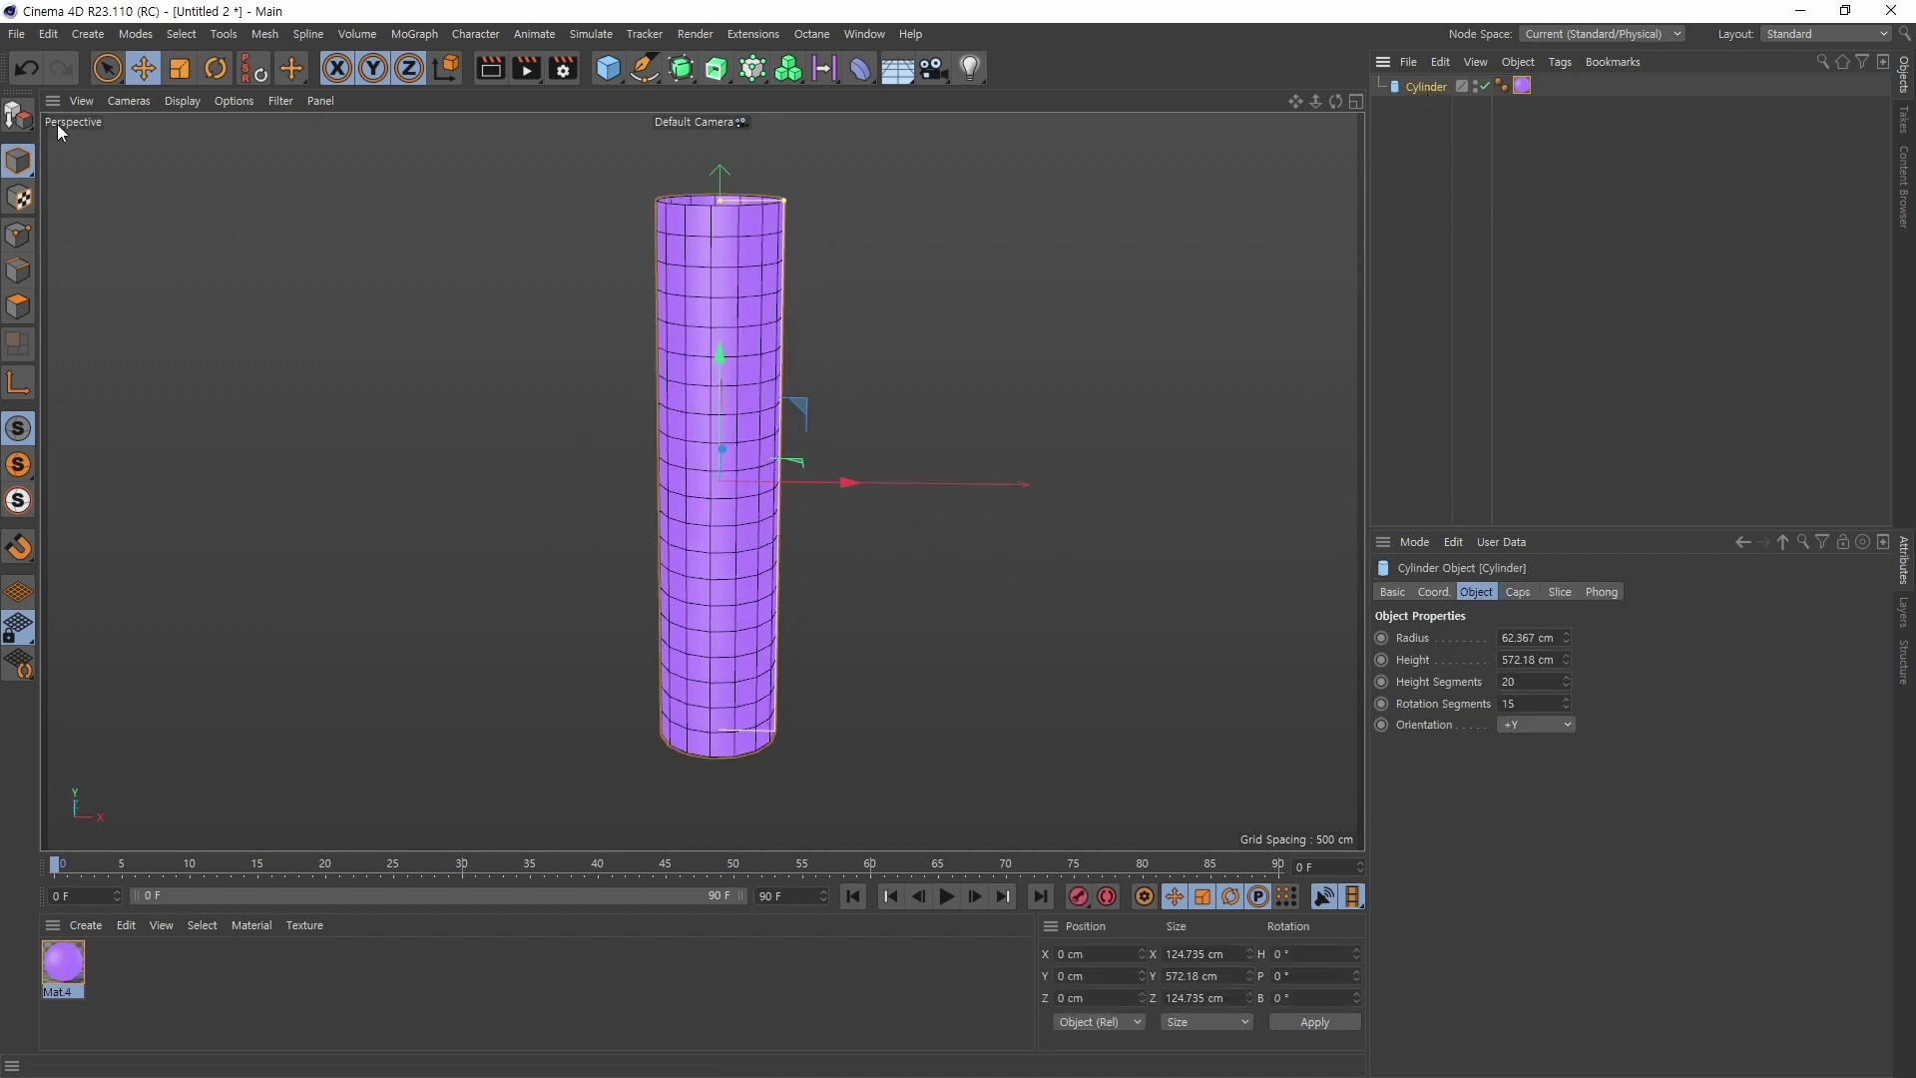
{"action": "left_click", "coordinate": [18, 115]}
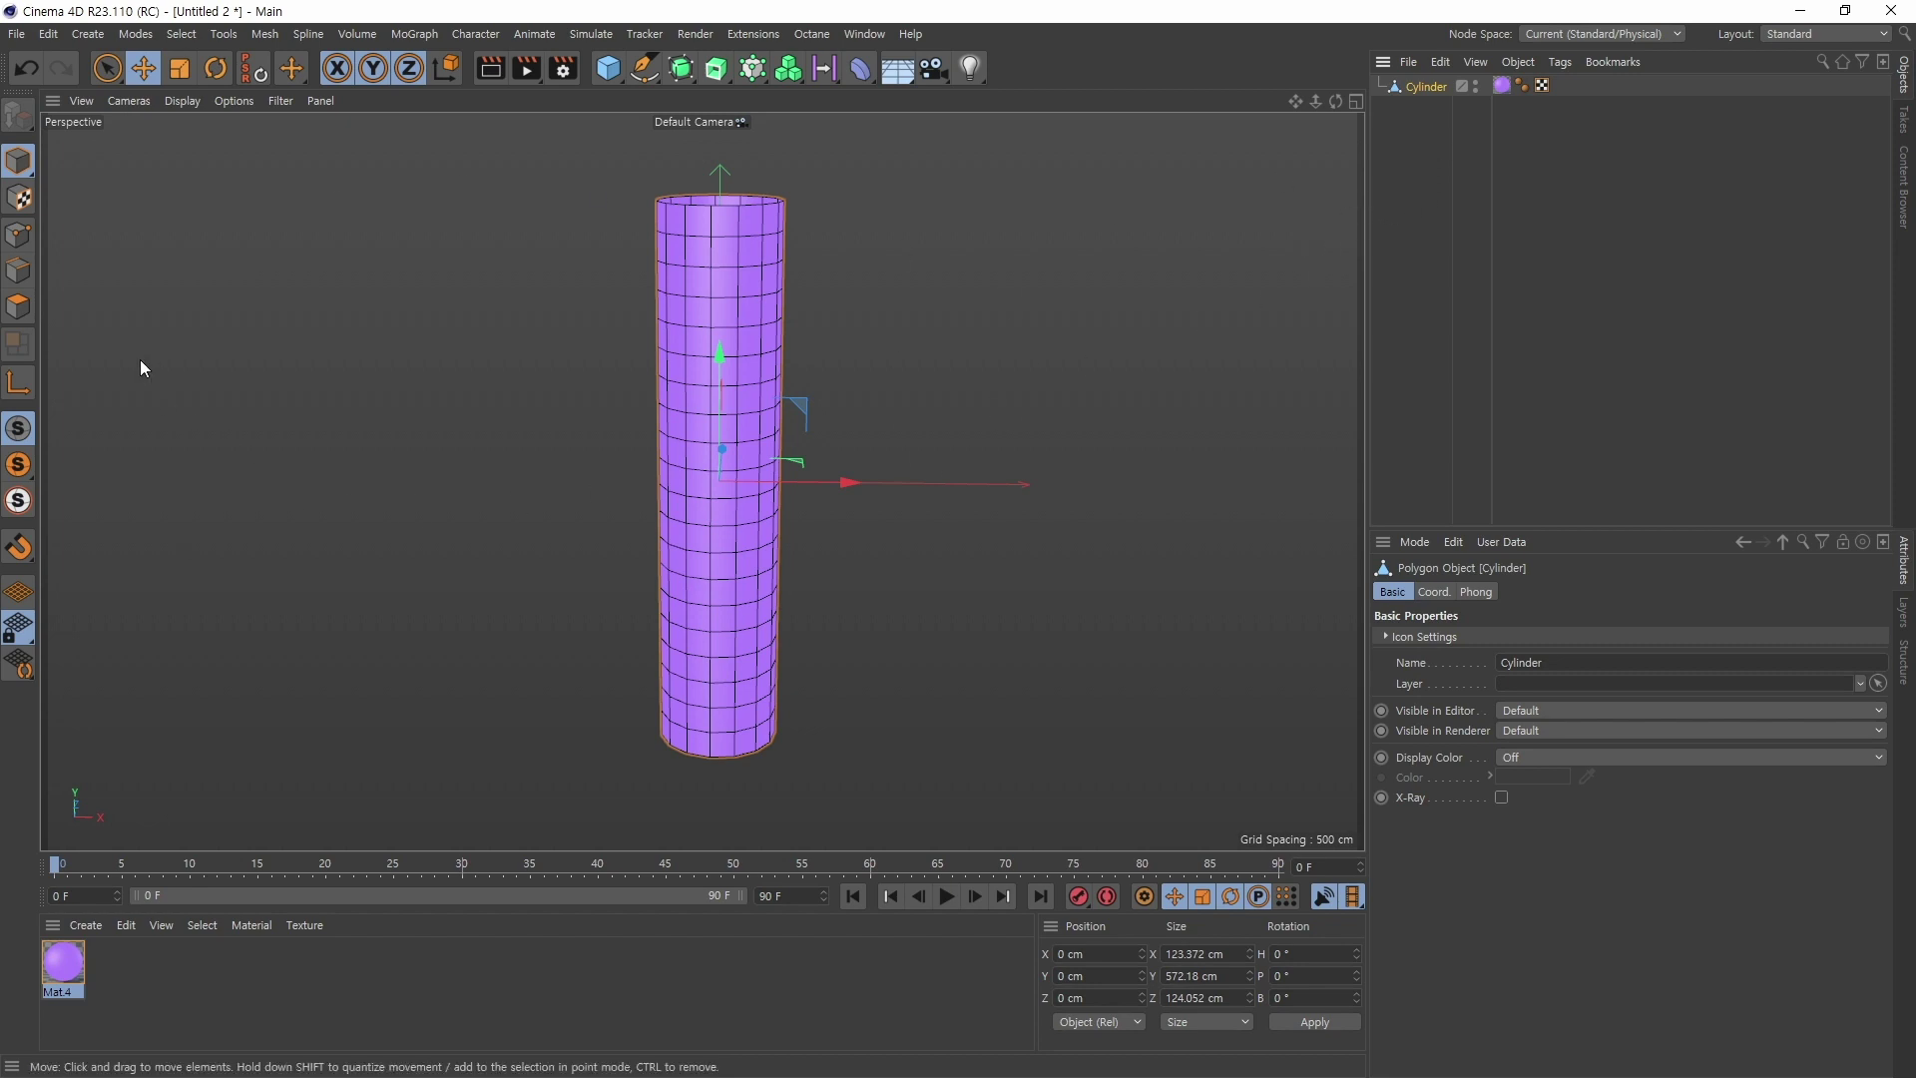
{"action": "key", "text": "alt+Tab"}
{"action": "left_click", "coordinate": [20, 309]}
Step: Use Loop Selection to select three adjacent full-height vertical polygon strips on the cylinder wall
{"action": "left_click_drag", "start_coordinate": [820, 318], "coordinate": [846, 352], "text": "alt"}
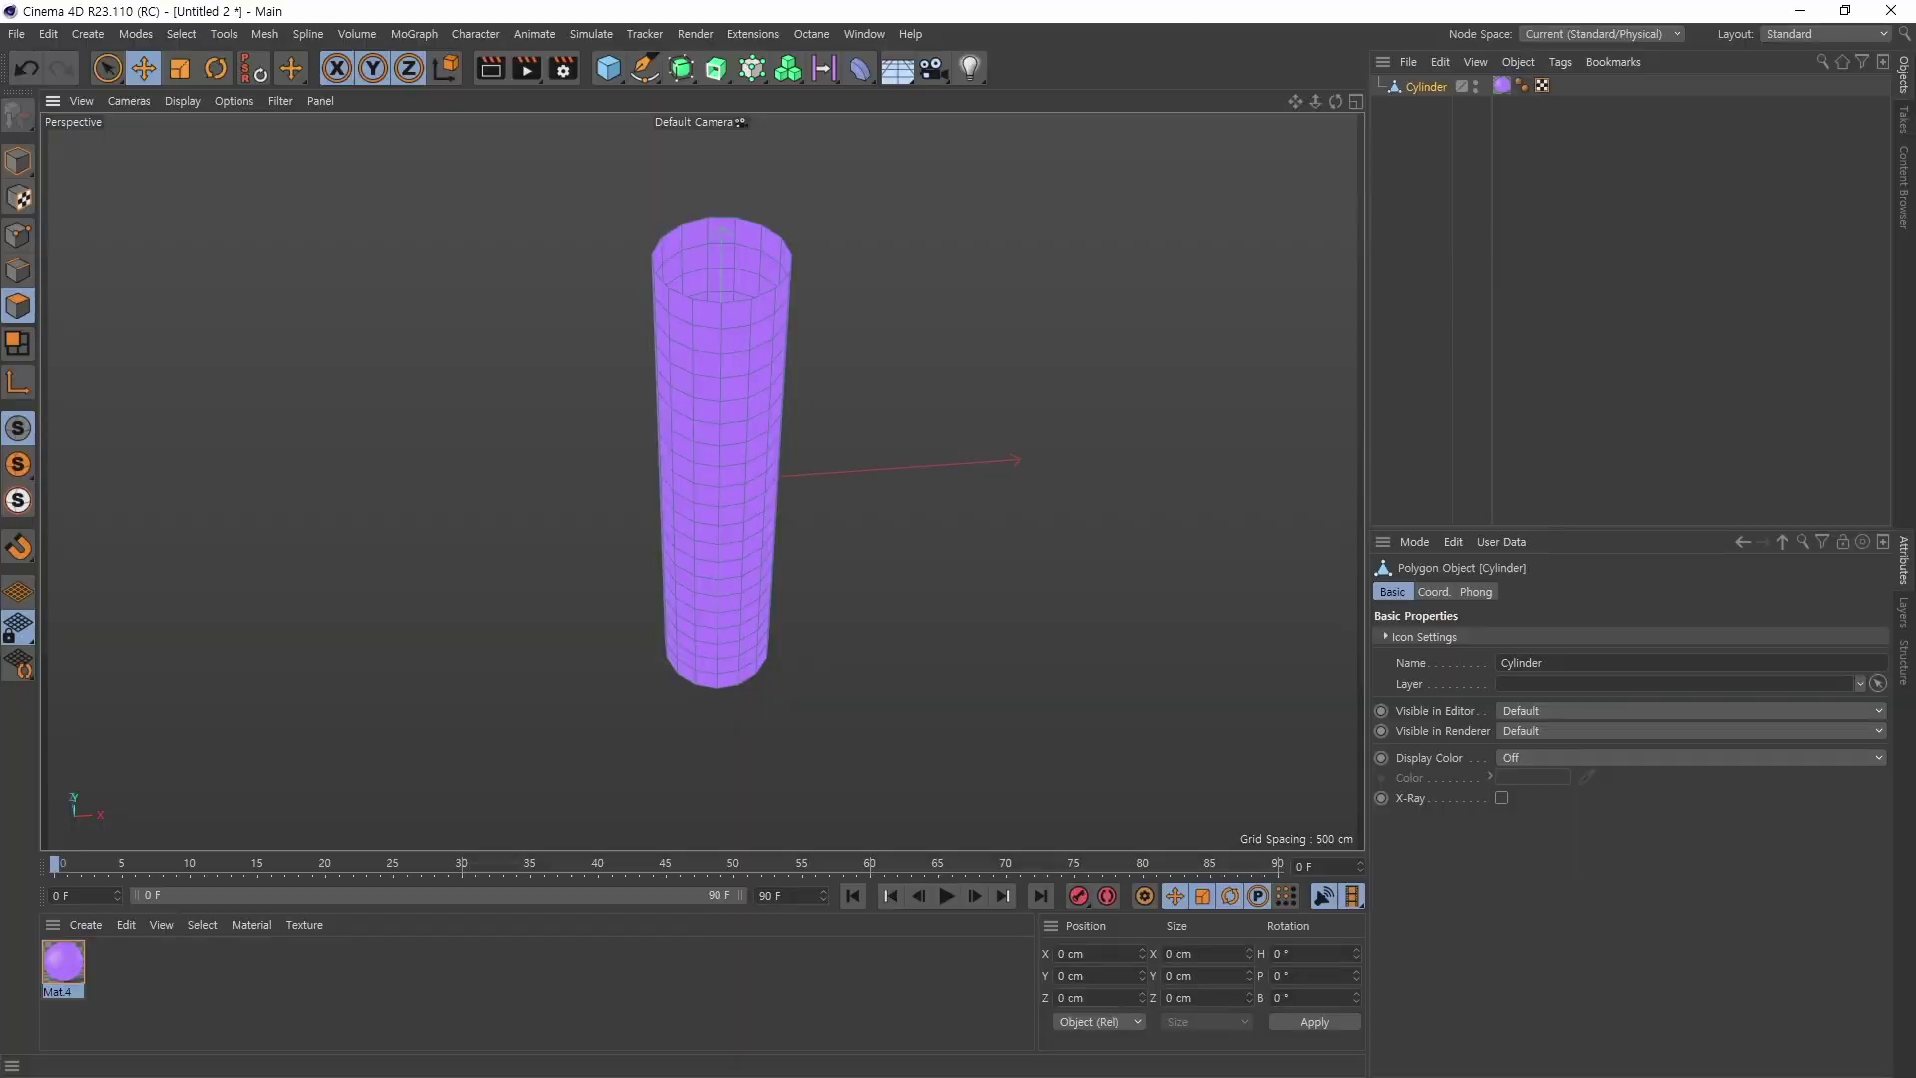
{"action": "left_click_drag", "start_coordinate": [808, 500], "coordinate": [861, 593], "text": "alt"}
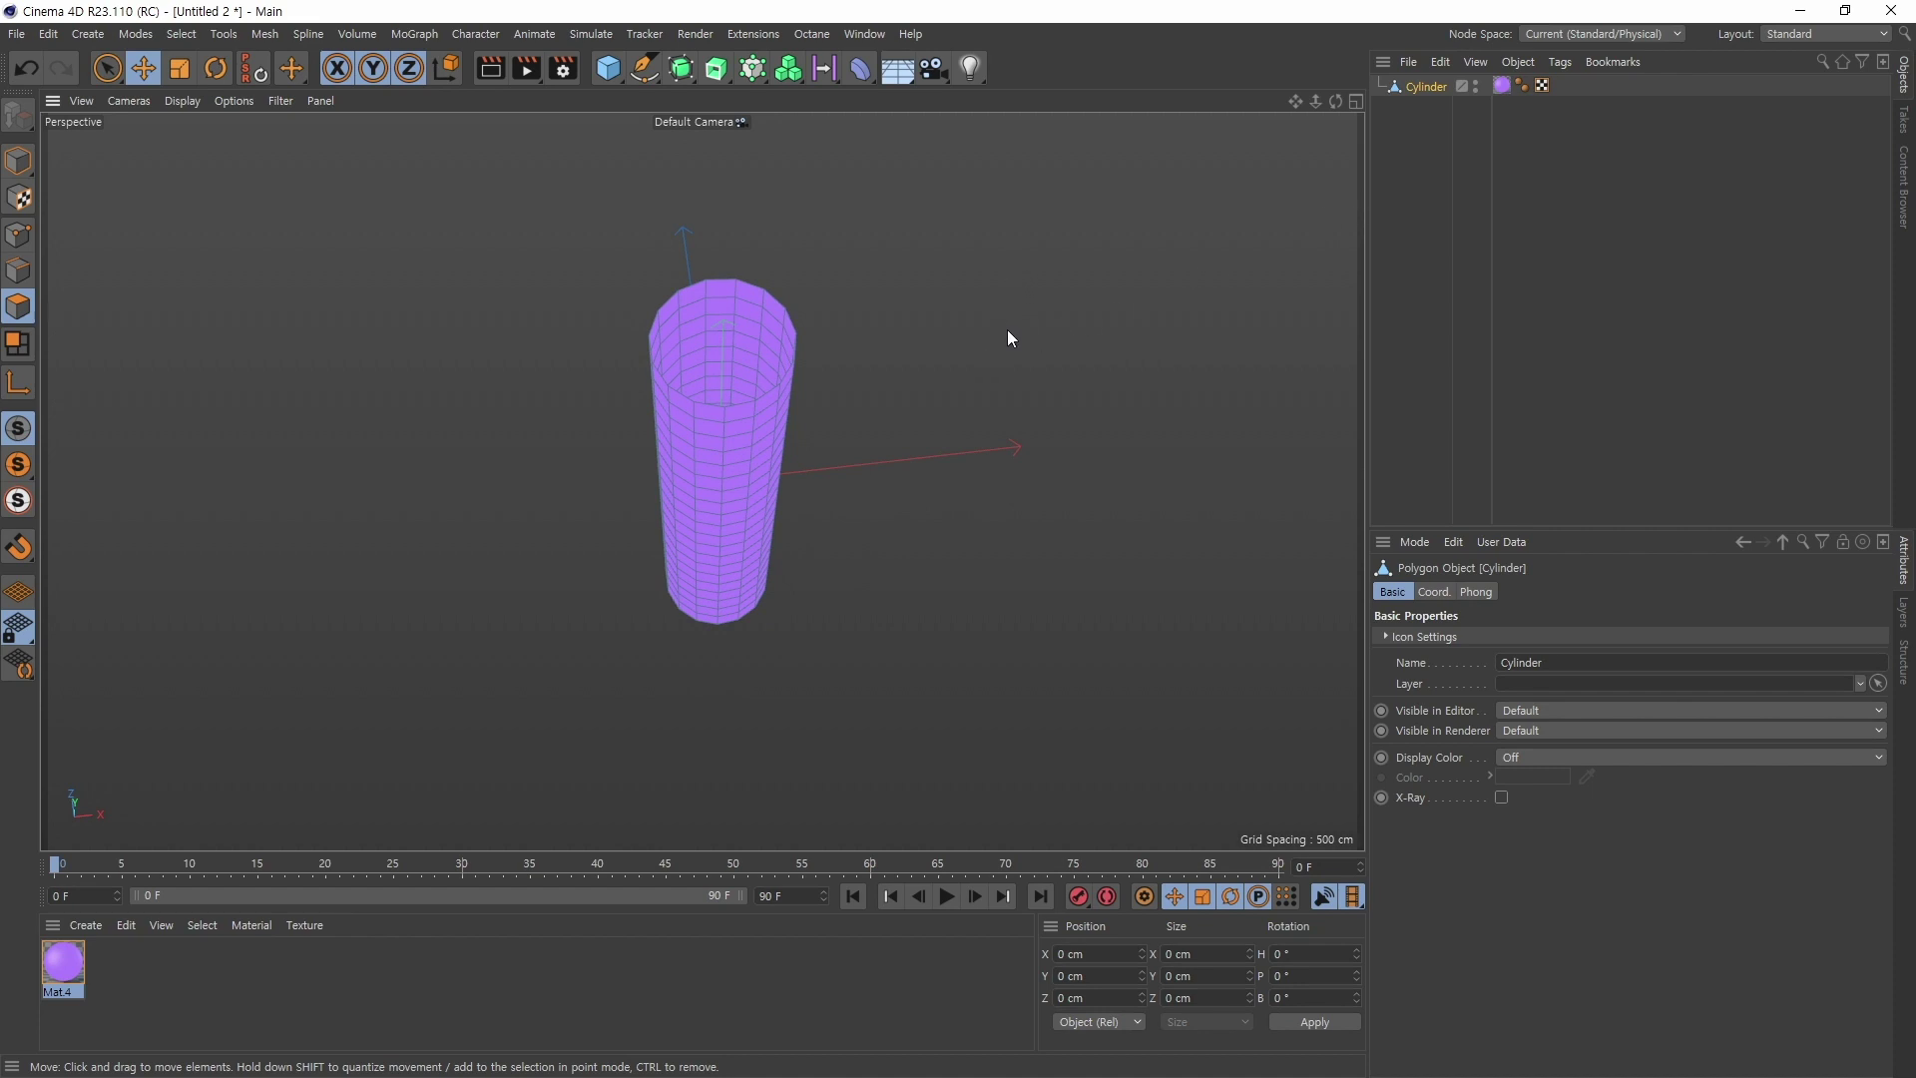
{"action": "left_click_drag", "start_coordinate": [919, 515], "coordinate": [967, 523], "text": "alt"}
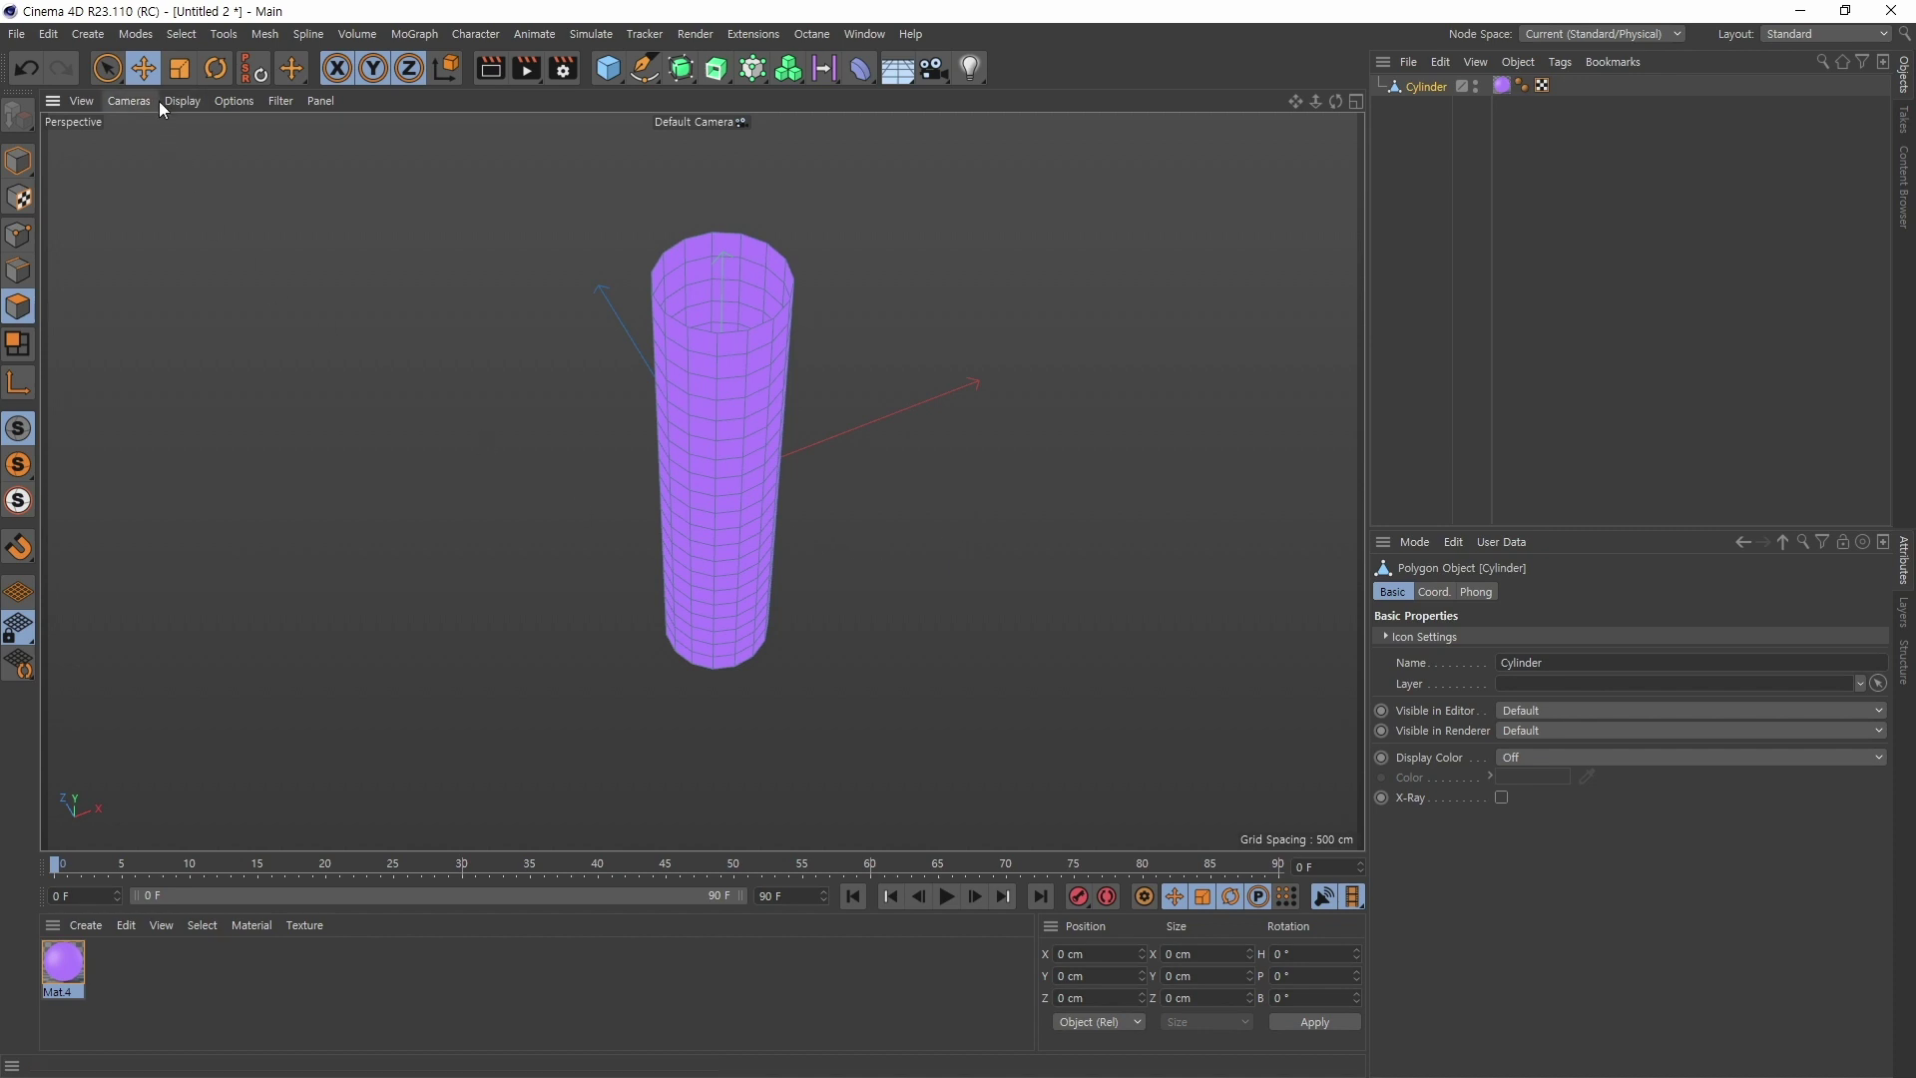
{"action": "left_click_drag", "start_coordinate": [555, 572], "coordinate": [555, 527], "text": "alt"}
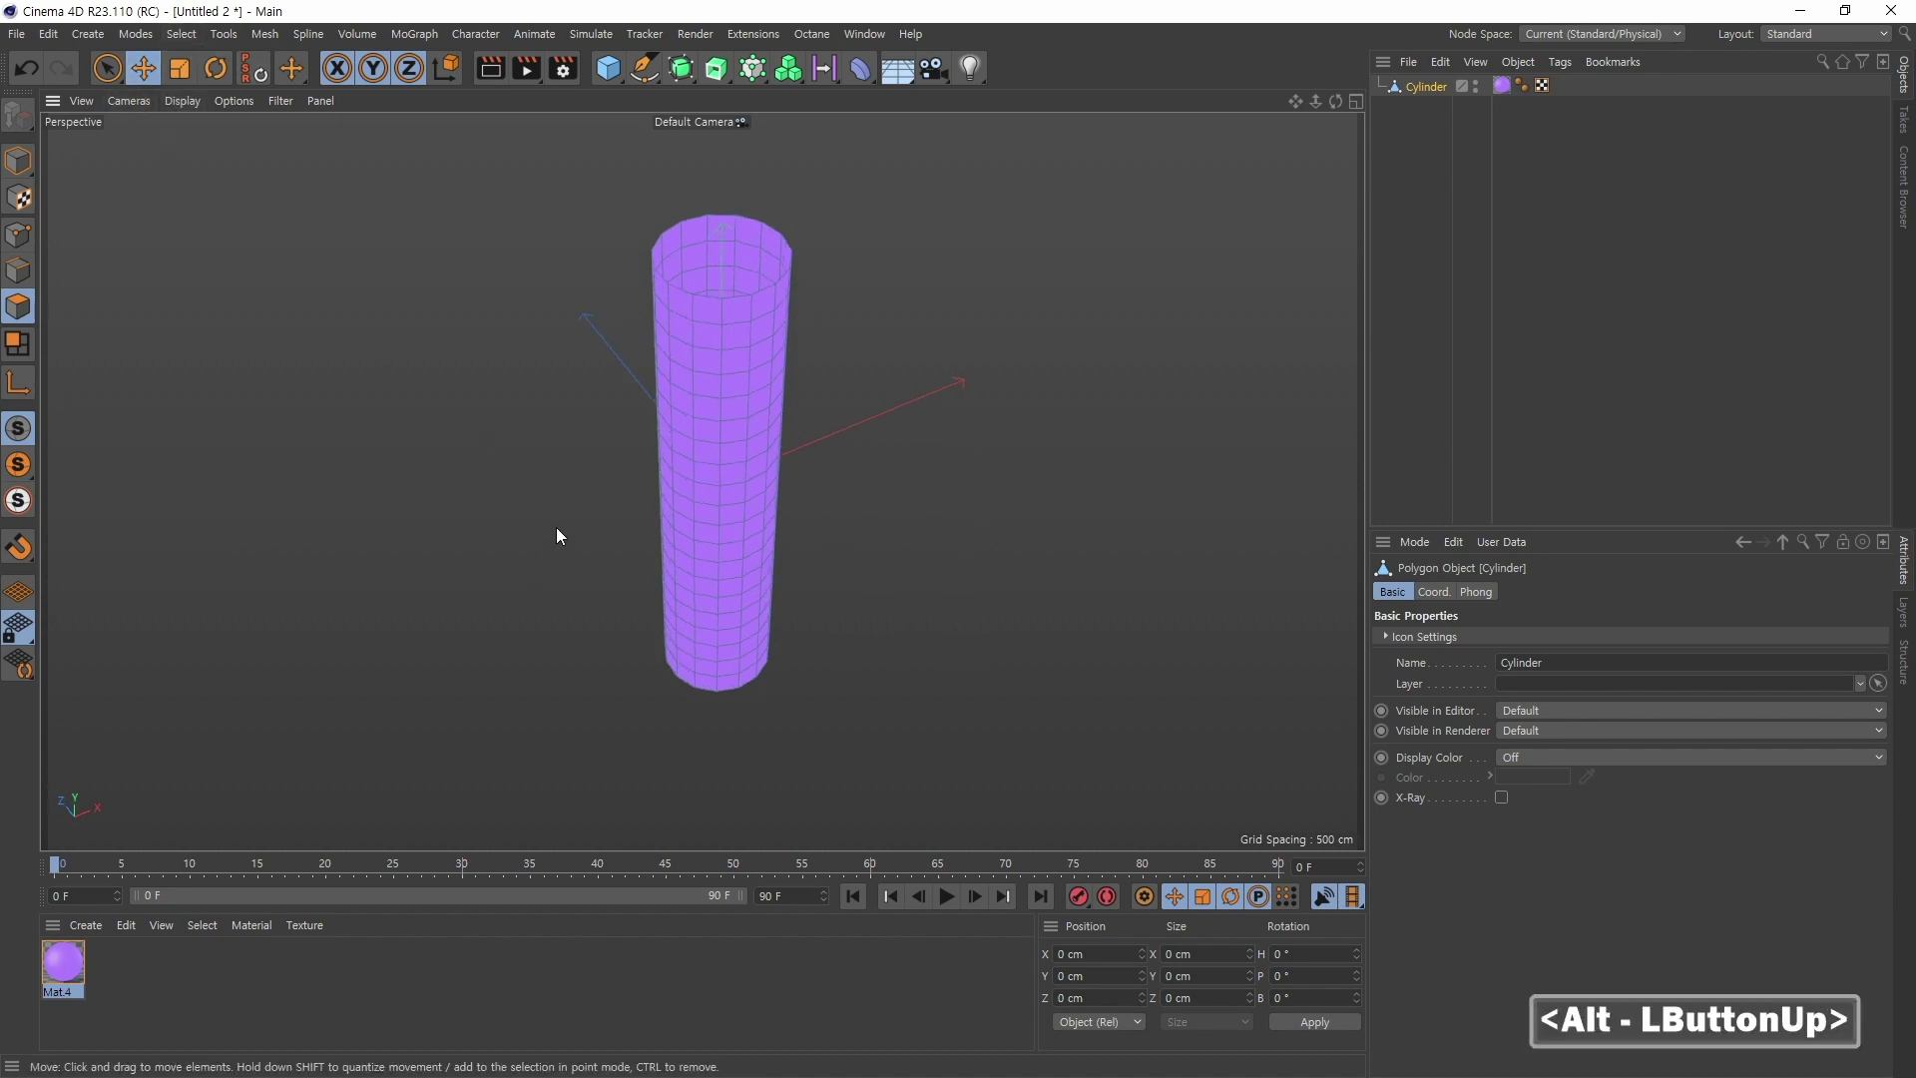
{"action": "left_click", "coordinate": [189, 36]}
{"action": "left_click", "coordinate": [186, 36]}
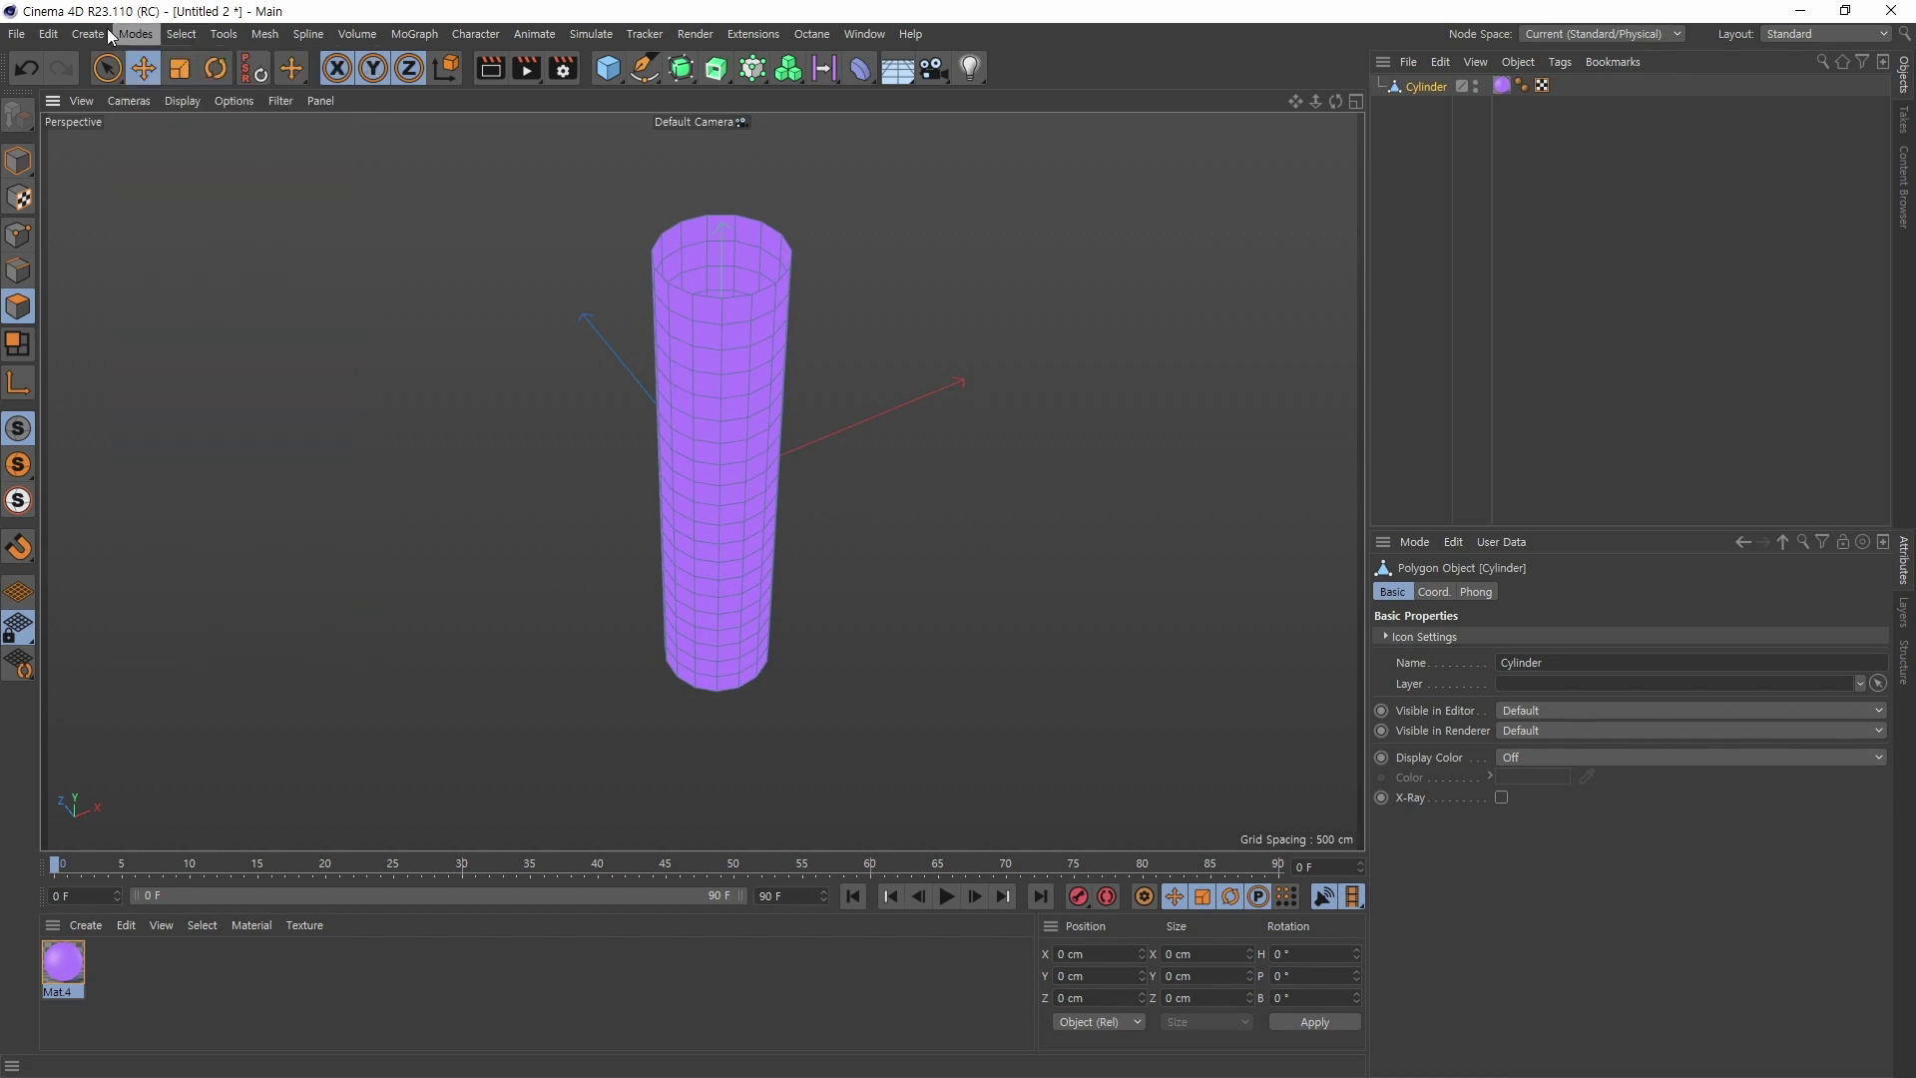
{"action": "left_click", "coordinate": [183, 35]}
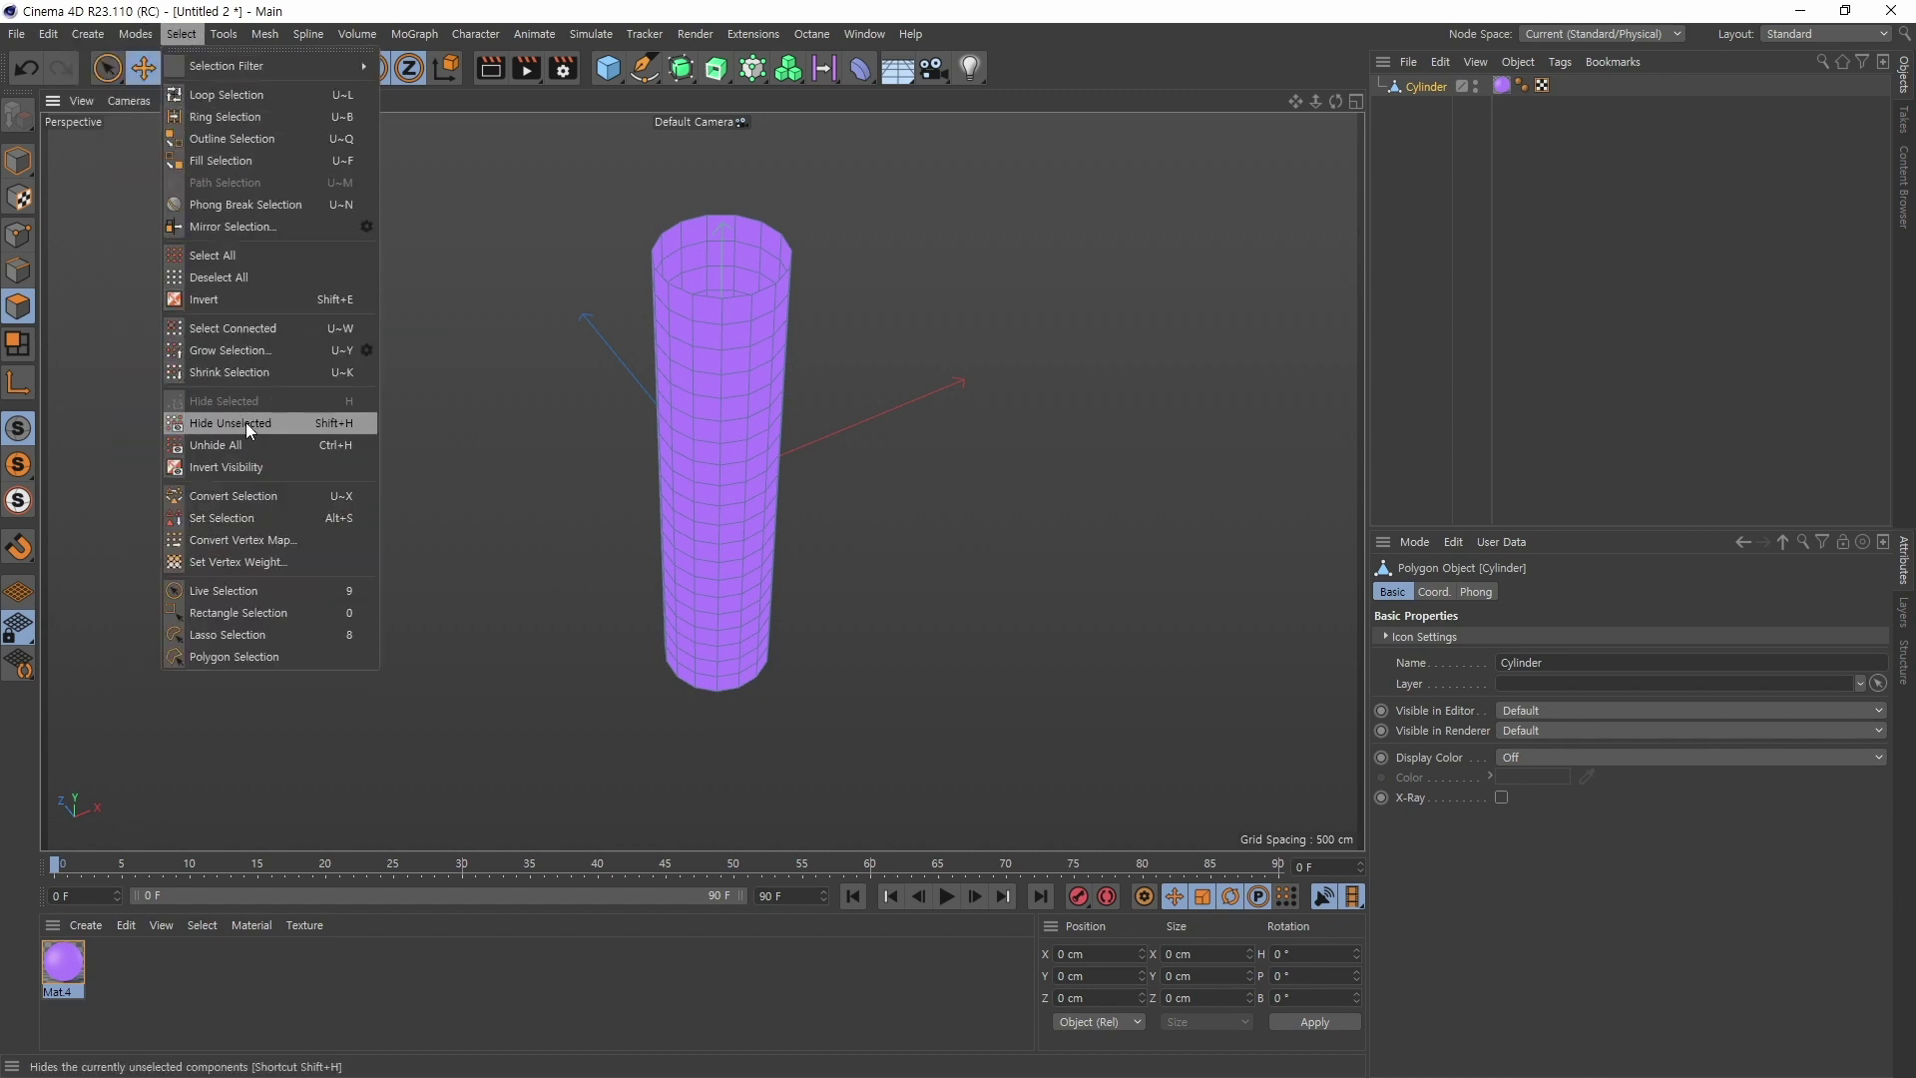
{"action": "left_click", "coordinate": [257, 97]}
{"action": "left_click_drag", "start_coordinate": [788, 419], "coordinate": [828, 479], "text": "alt"}
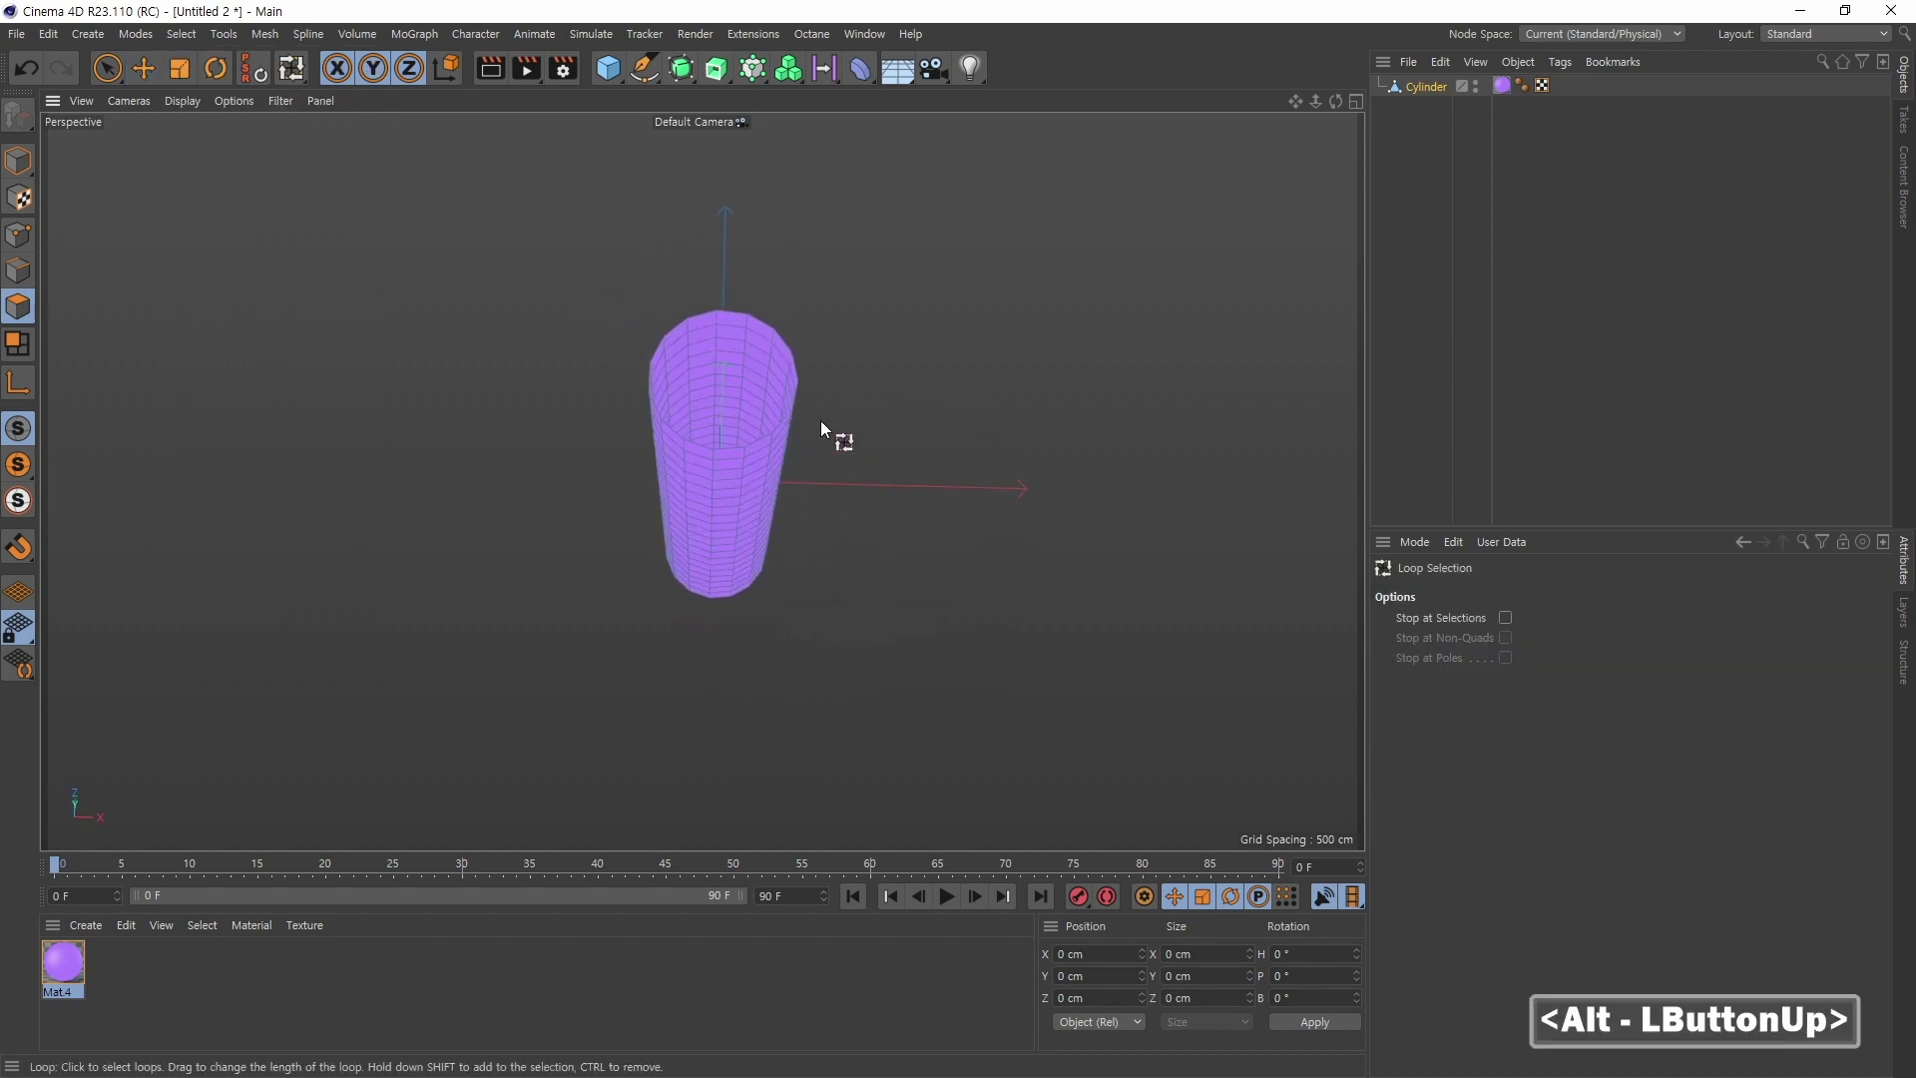
{"action": "left_click", "coordinate": [733, 337], "text": "shift"}
{"action": "double_click", "coordinate": [778, 357], "text": "shift"}
{"action": "left_click", "coordinate": [780, 355], "text": "shift"}
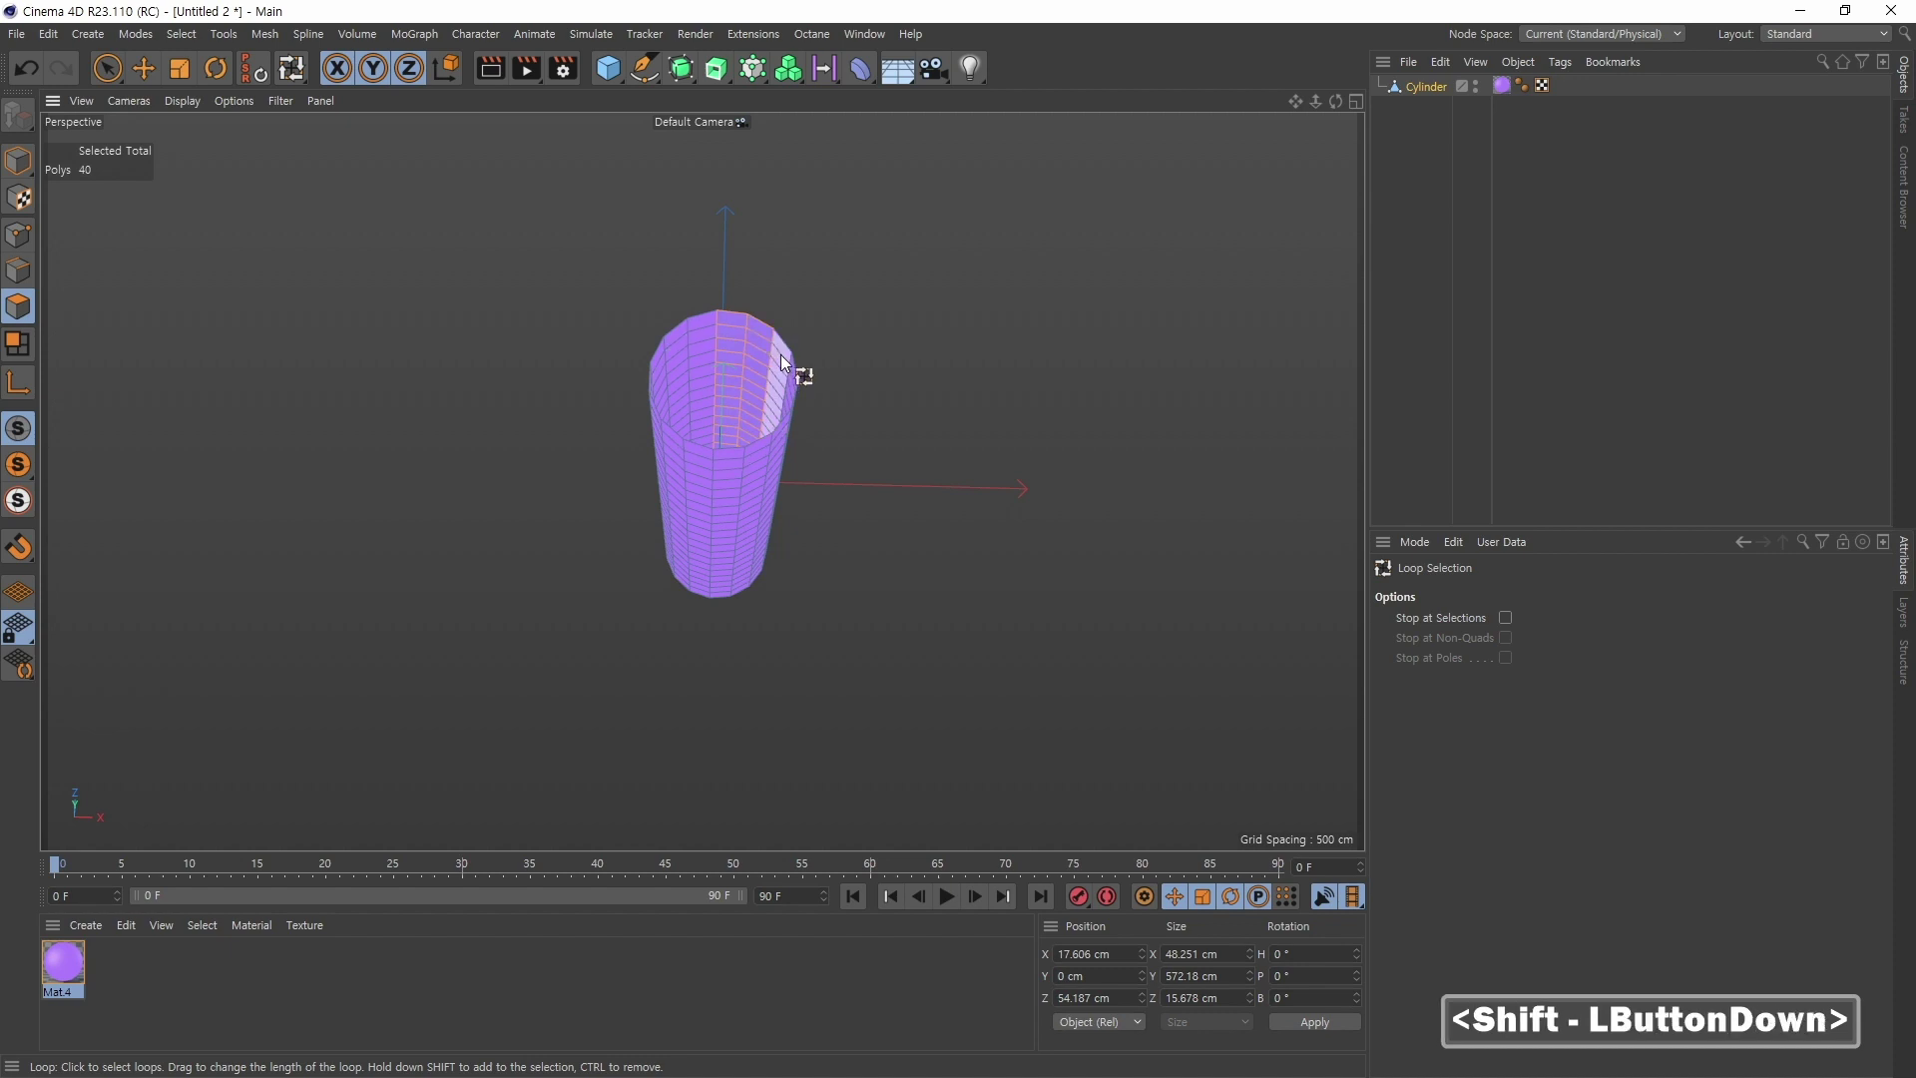
Step: Add a second group of three adjacent vertical strips to the selection, skipping two strips after the first group
{"action": "left_click_drag", "start_coordinate": [928, 399], "coordinate": [751, 285], "text": "alt"}
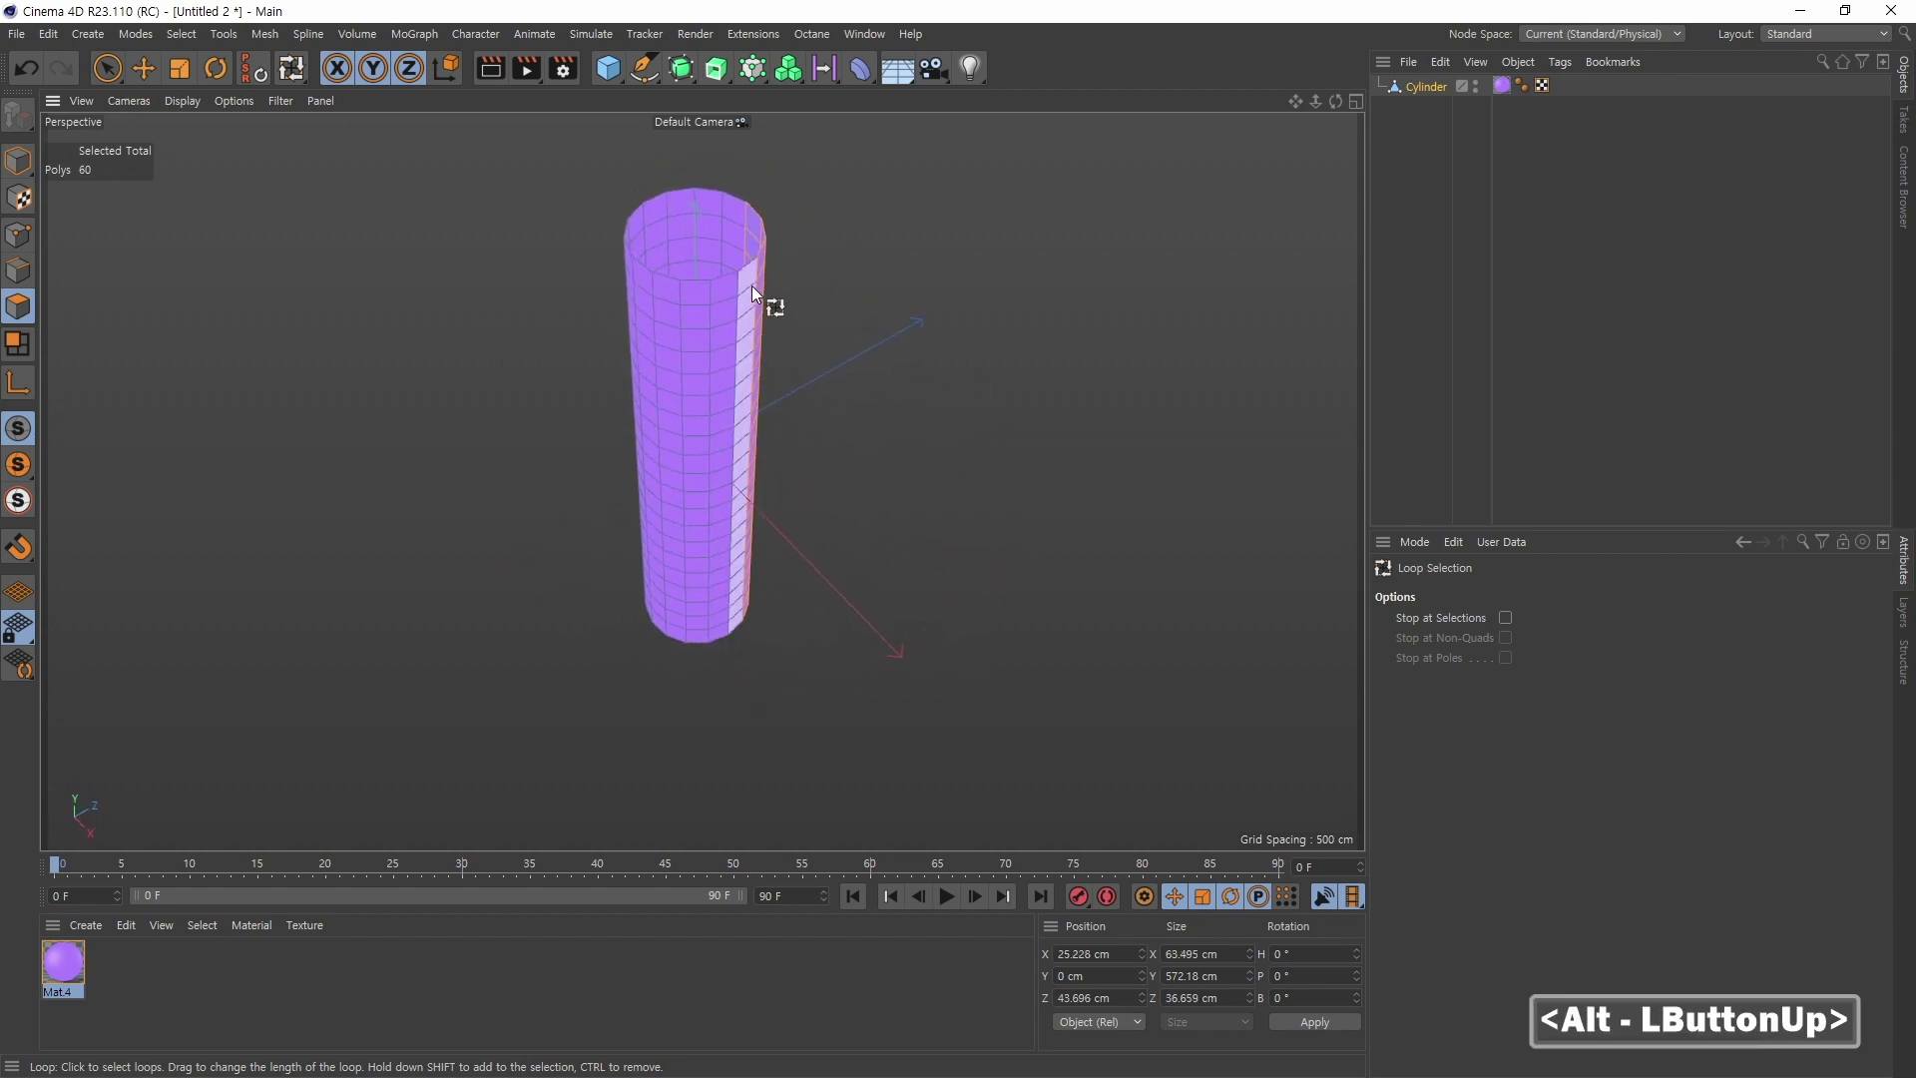
{"action": "left_click", "coordinate": [693, 331], "text": "shift"}
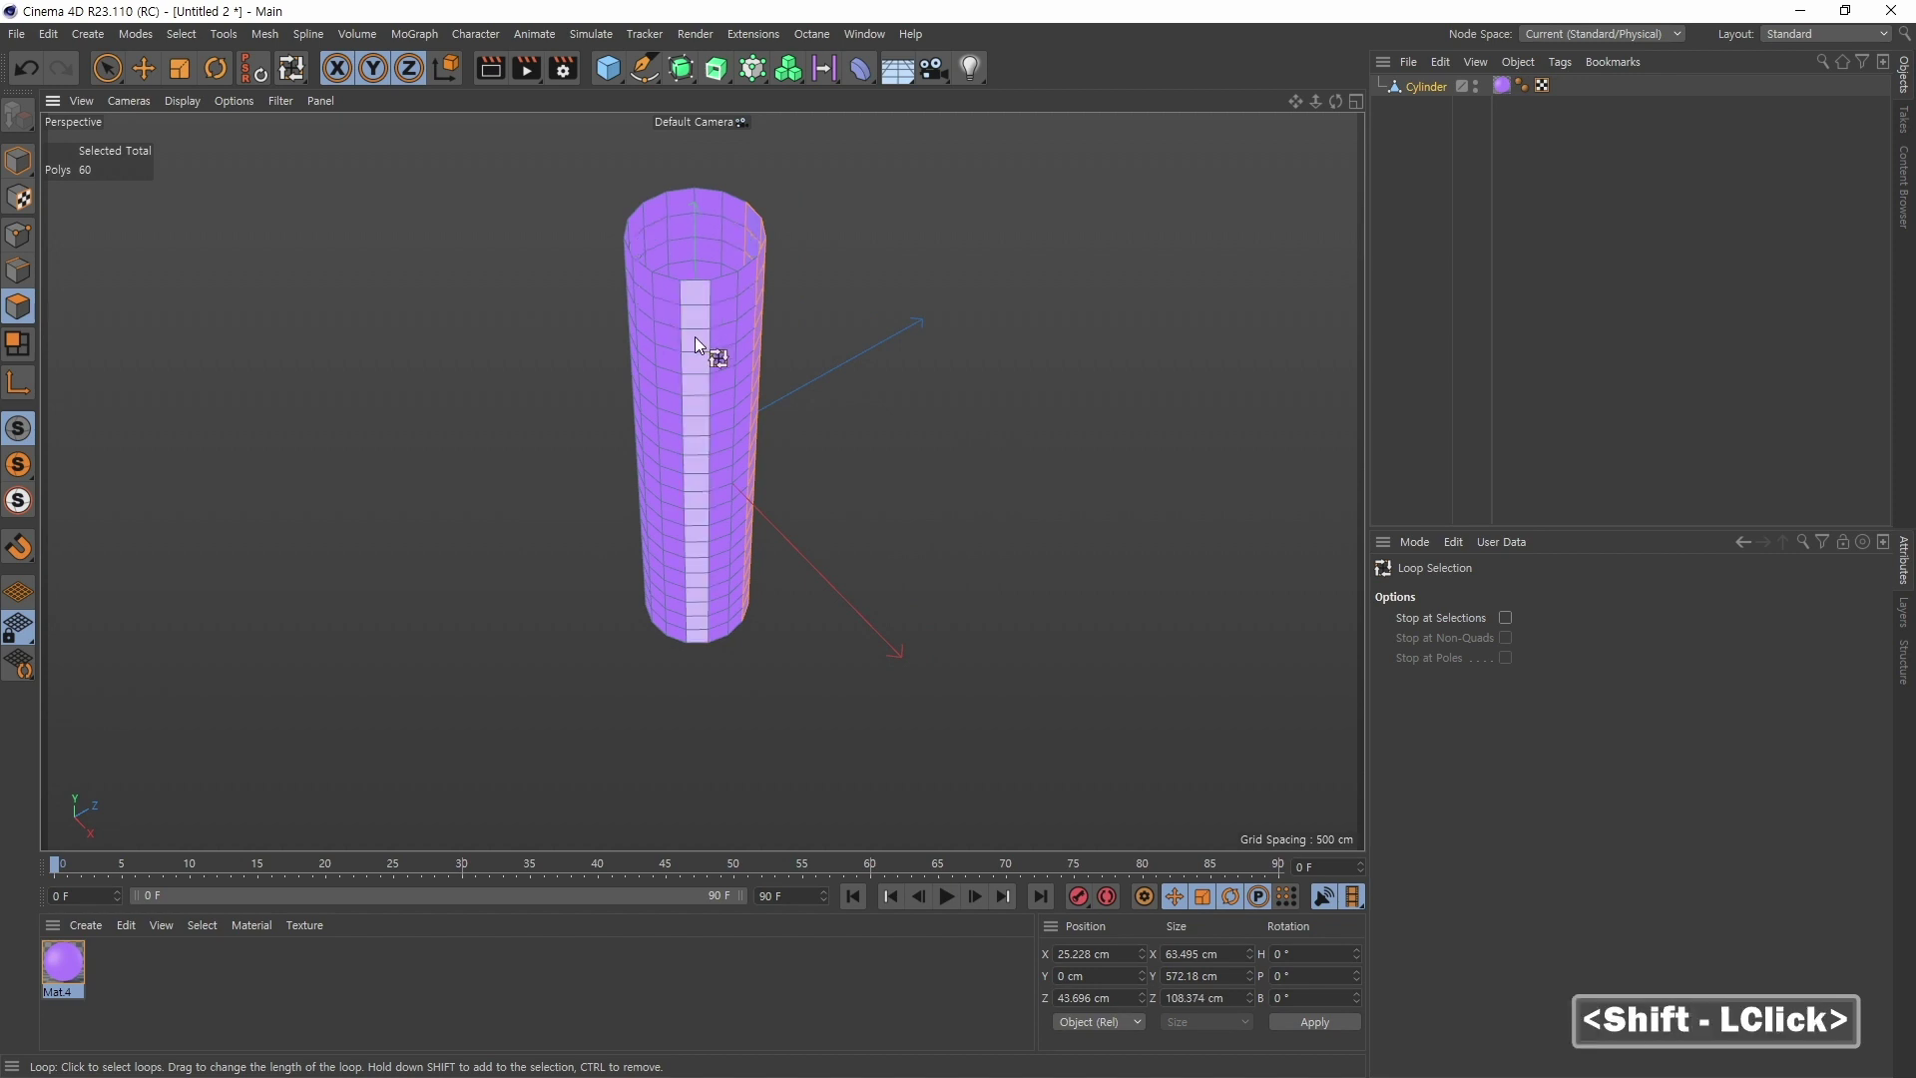
{"action": "left_click", "coordinate": [669, 349], "text": "shift"}
{"action": "left_click", "coordinate": [658, 366], "text": "shift"}
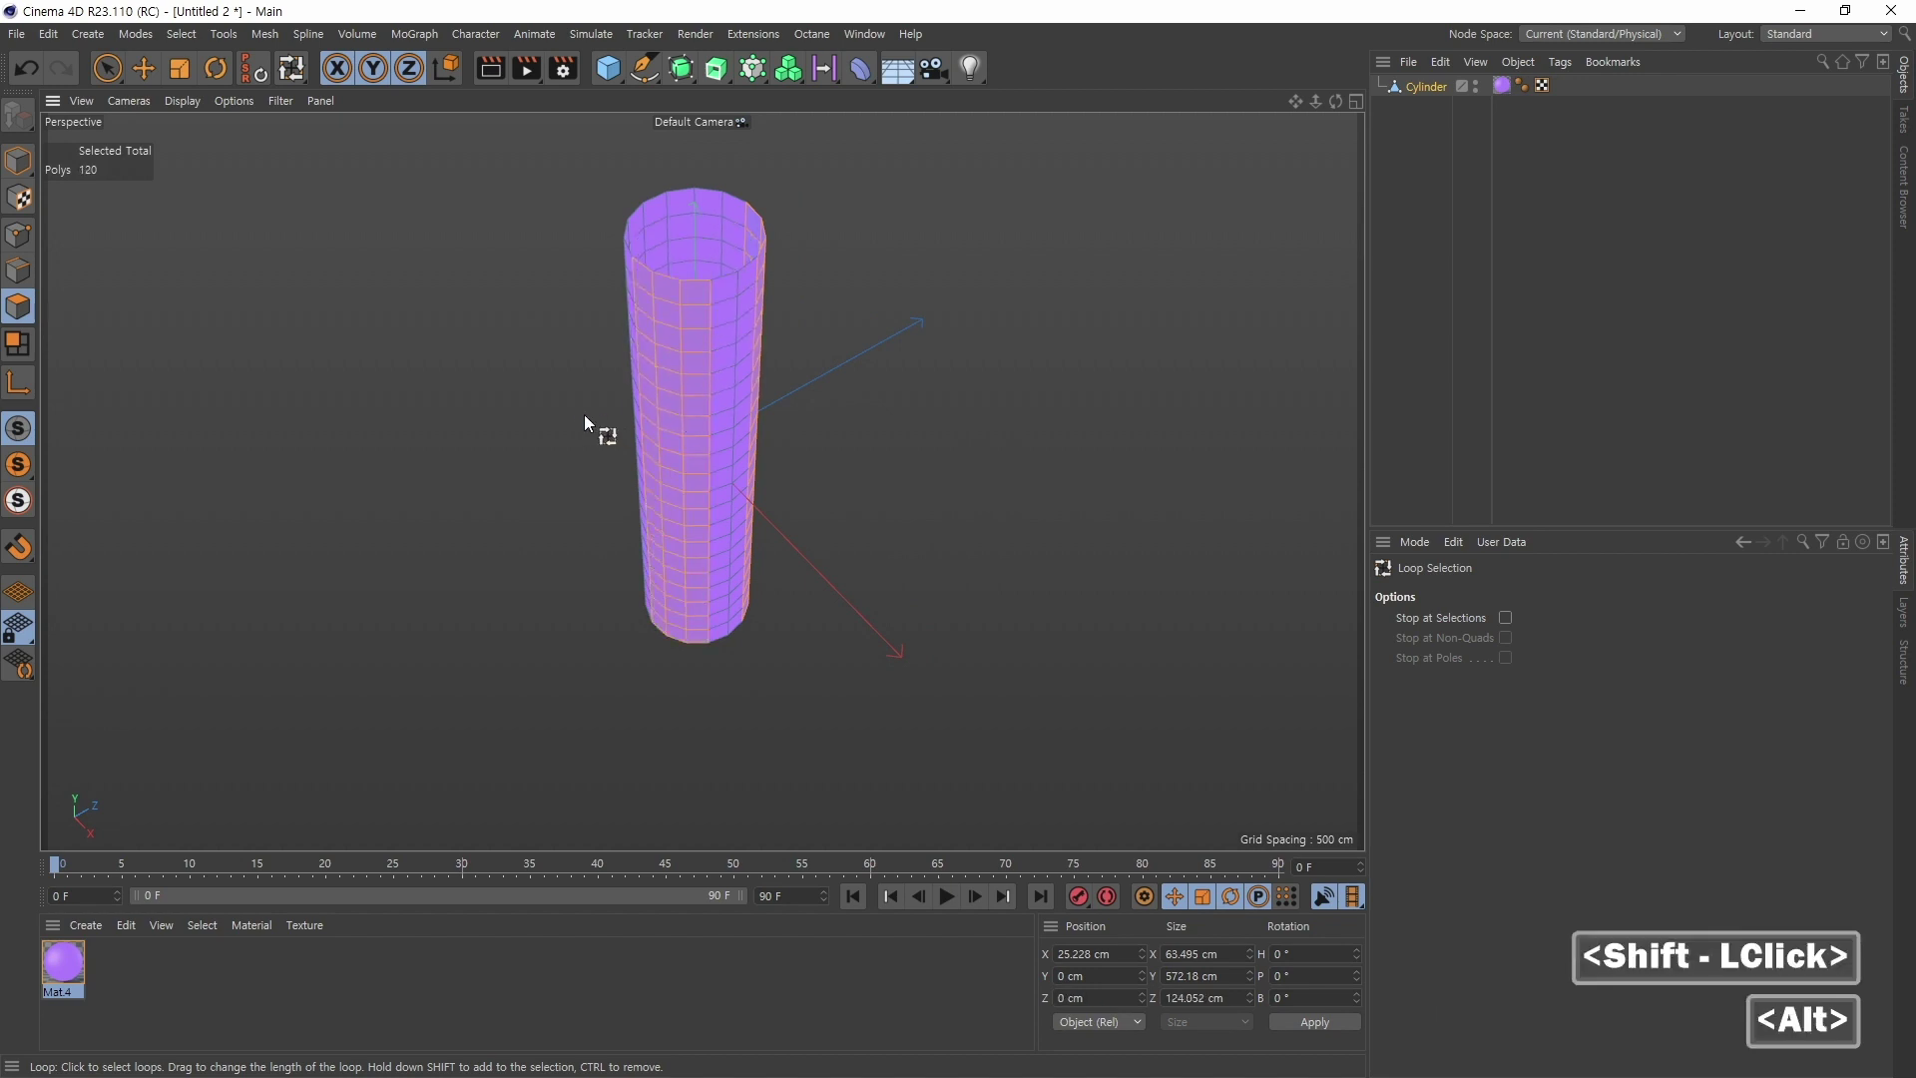
Step: Add a third group of three adjacent vertical strips, leaving two unselected strips between each of the groups
{"action": "left_click_drag", "start_coordinate": [587, 415], "coordinate": [1011, 384], "text": "alt"}
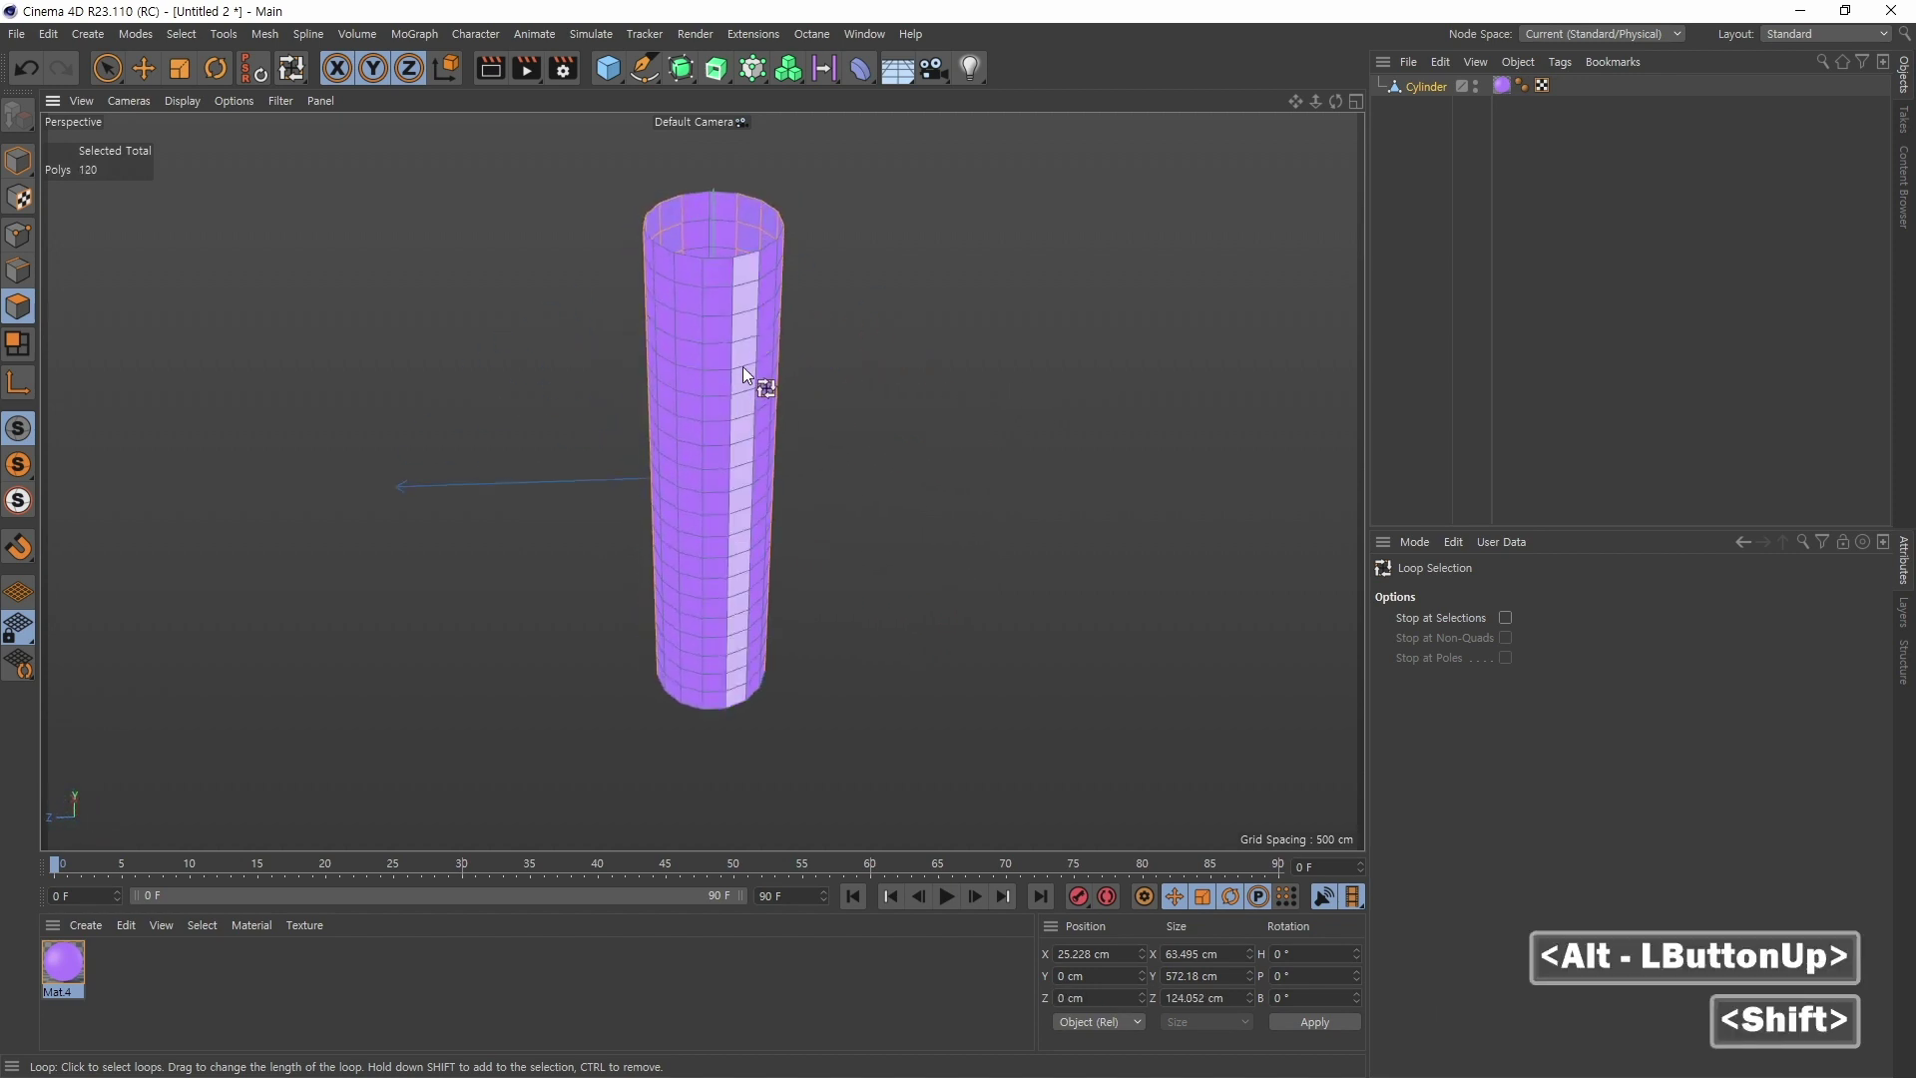
{"action": "left_click_drag", "start_coordinate": [742, 367], "coordinate": [1273, 287], "text": "alt"}
{"action": "left_click", "coordinate": [726, 346], "text": "shift"}
{"action": "left_click", "coordinate": [702, 348], "text": "shift"}
{"action": "left_click", "coordinate": [687, 353], "text": "shift"}
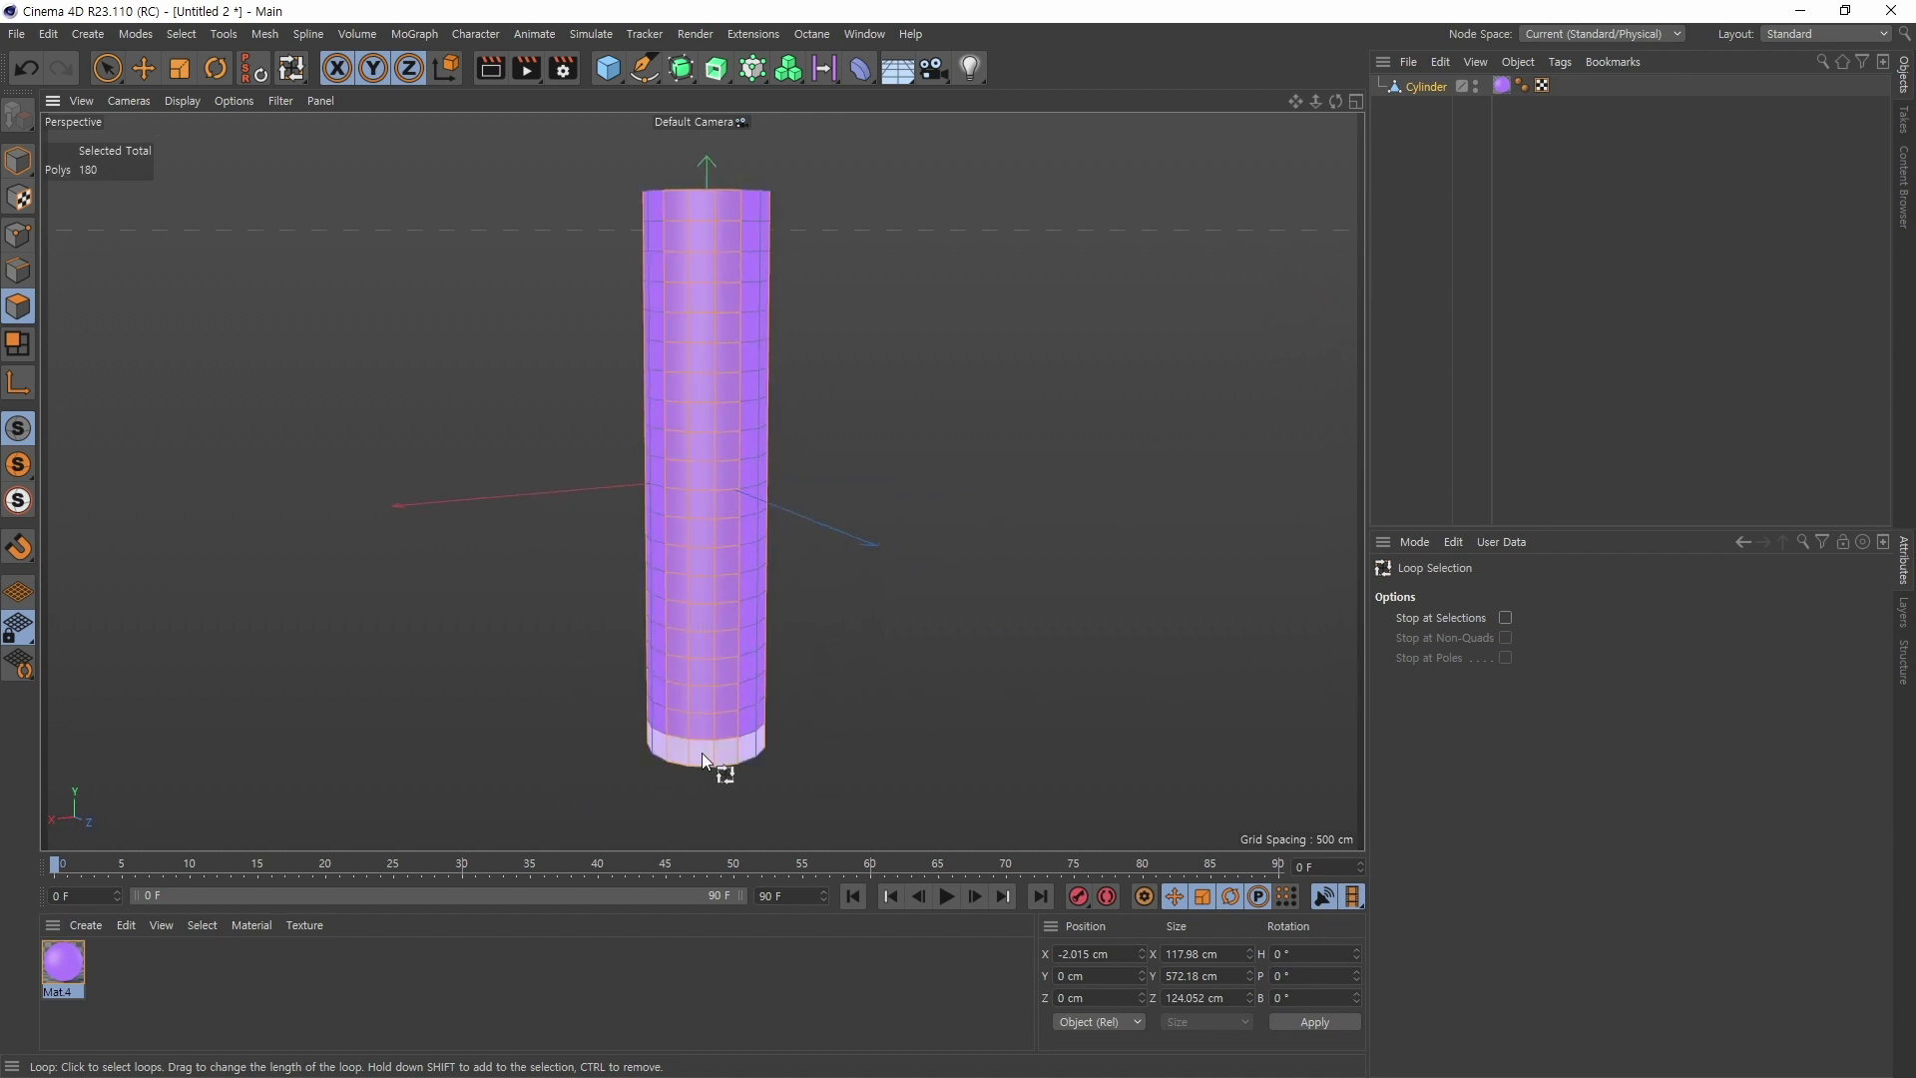
Step: Deselect the lowest six polygon rows of the cylinder in the front view with Rectangle Selection
{"action": "middle_click", "coordinate": [872, 650]}
{"action": "middle_click", "coordinate": [993, 765]}
{"action": "right_click_drag", "start_coordinate": [1077, 674], "coordinate": [1047, 703], "text": "alt"}
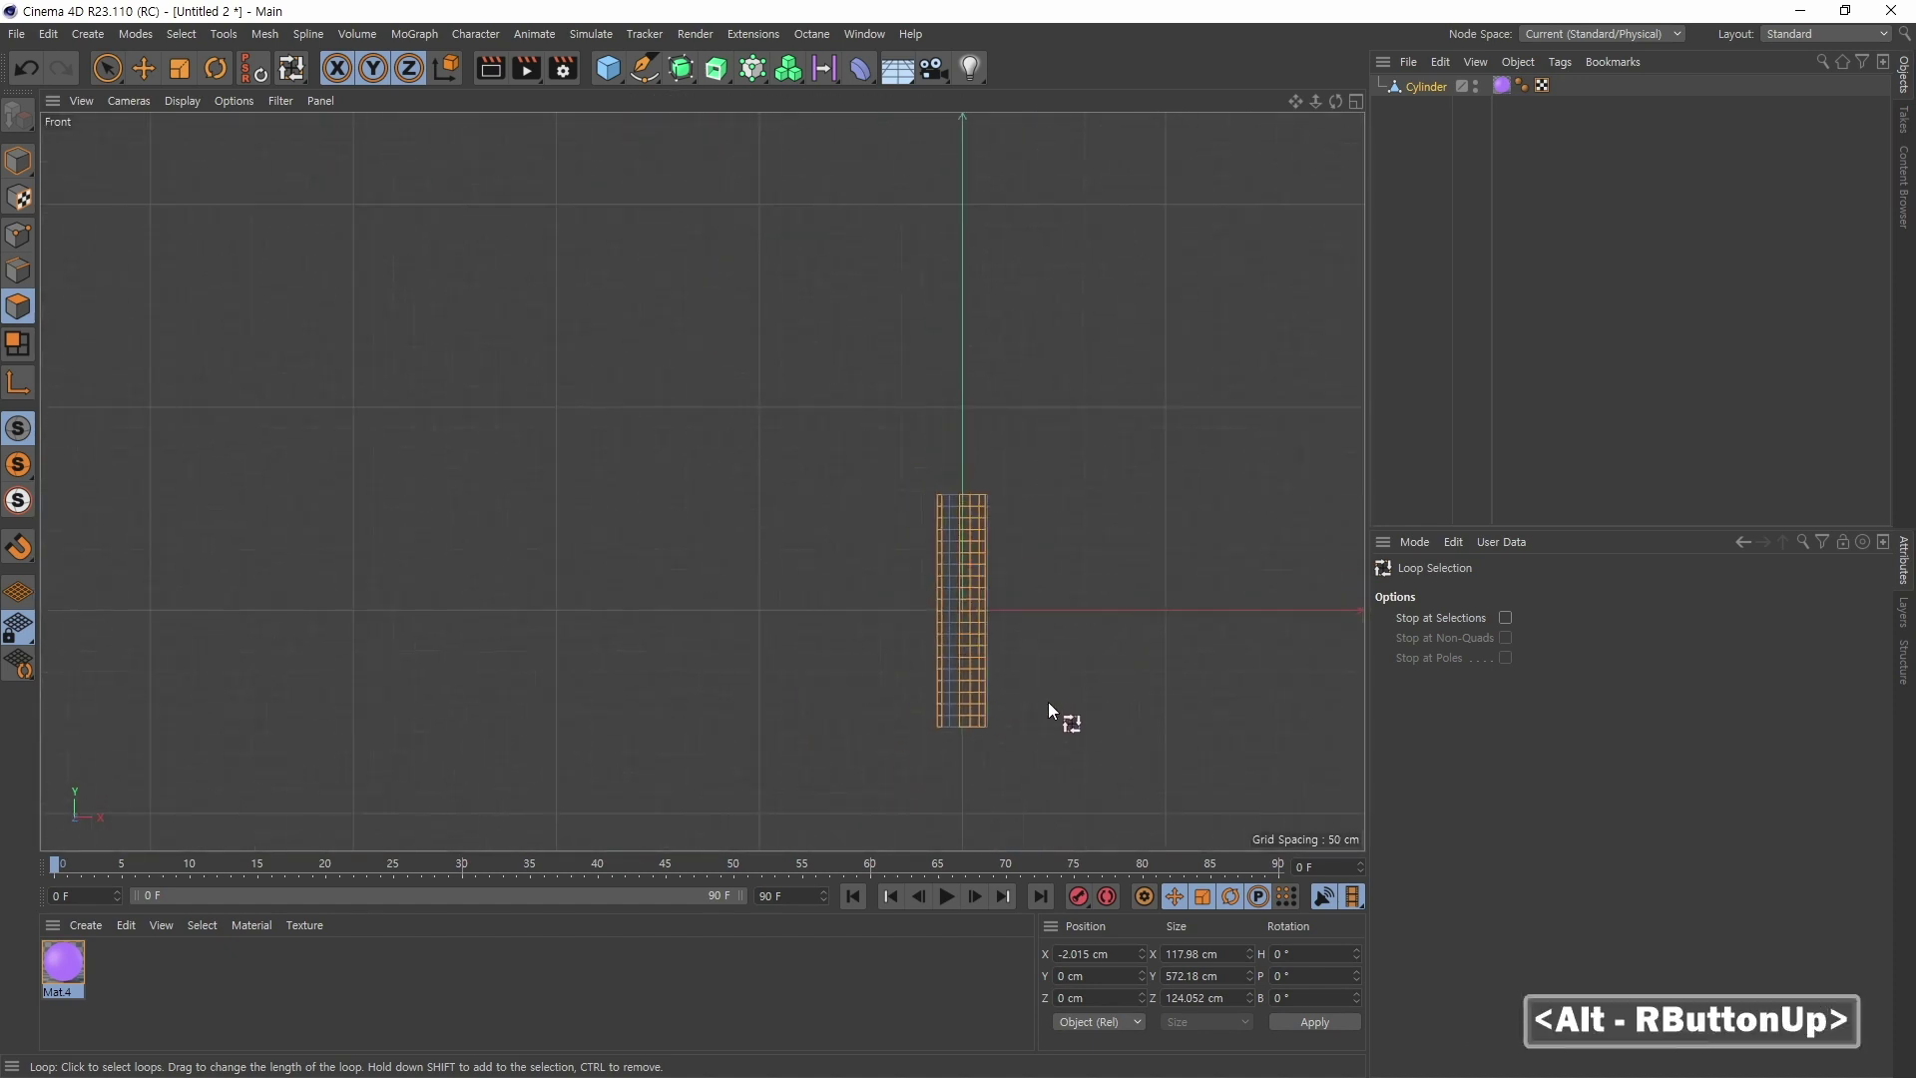
{"action": "middle_click_drag", "start_coordinate": [1048, 703], "coordinate": [786, 698], "text": "alt"}
{"action": "right_click_drag", "start_coordinate": [786, 698], "coordinate": [907, 697], "text": "alt"}
{"action": "middle_click_drag", "start_coordinate": [907, 697], "coordinate": [898, 699], "text": "alt"}
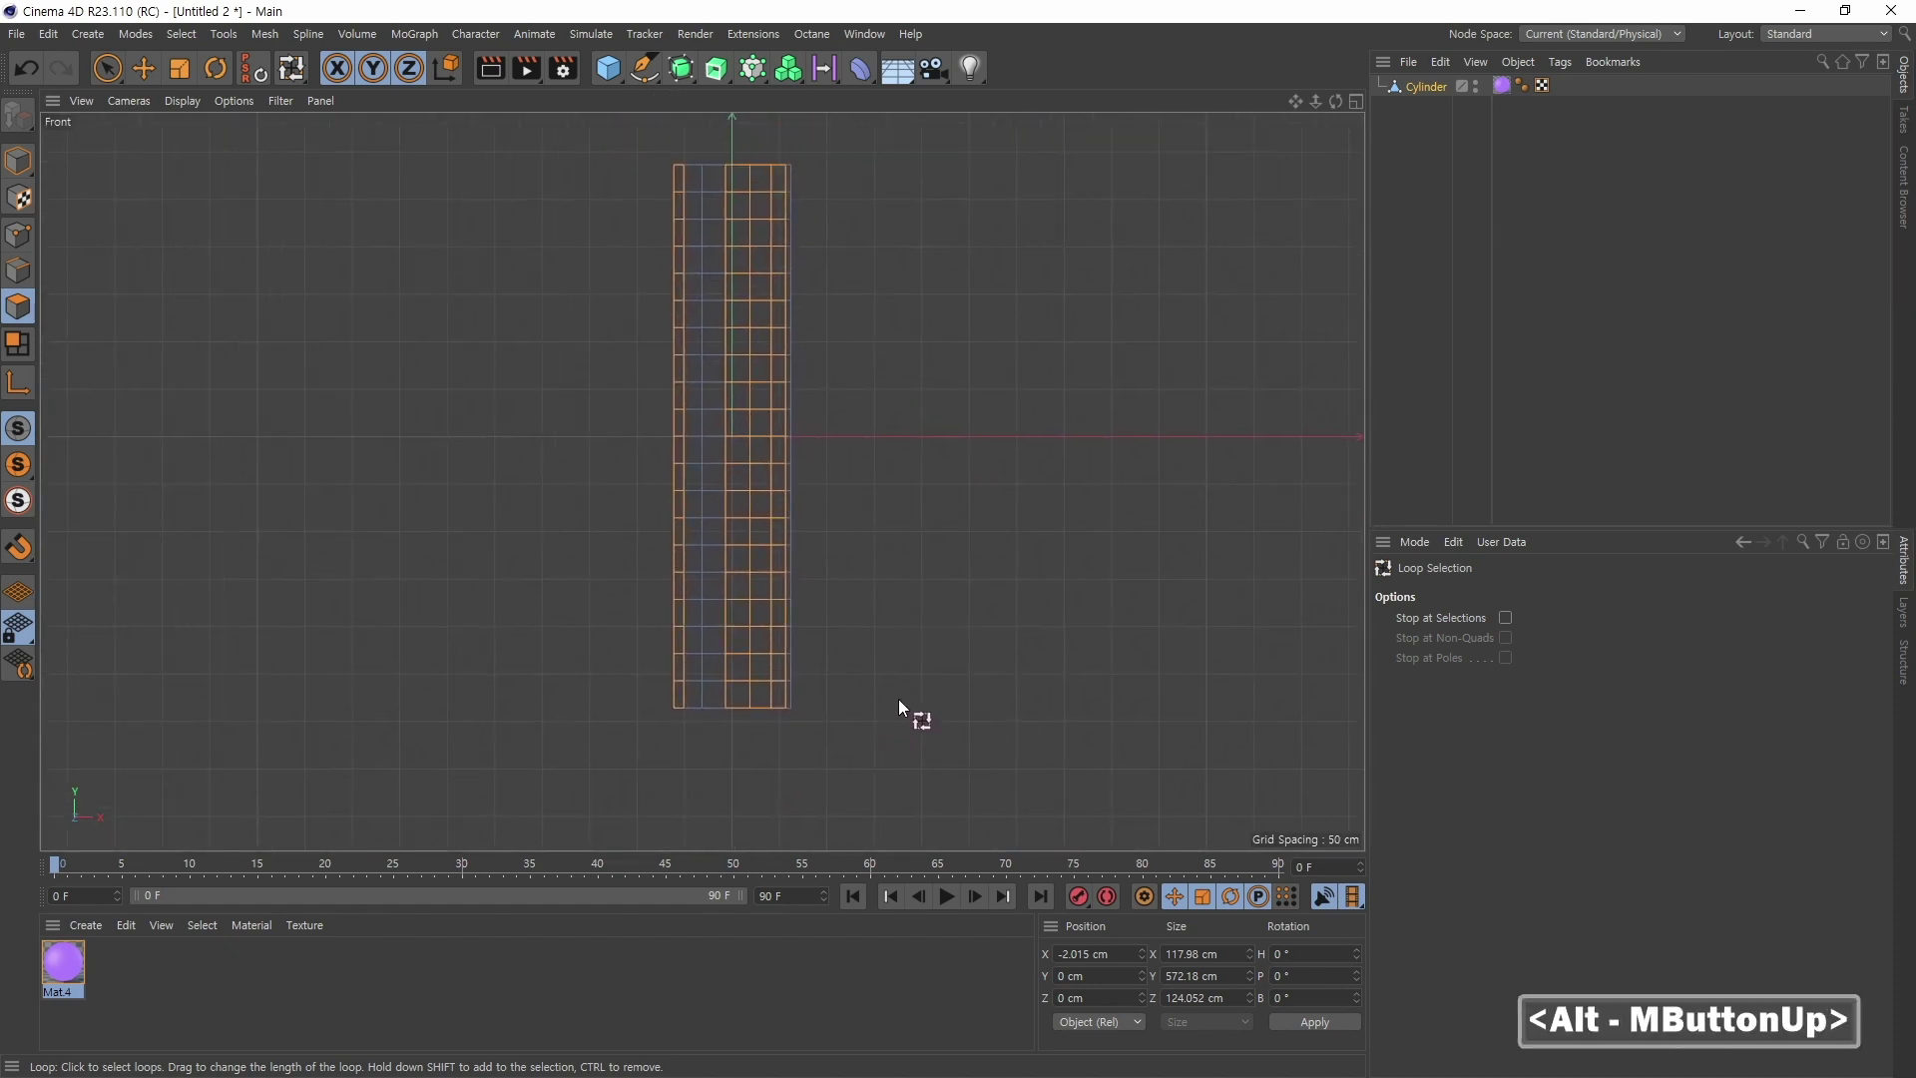
{"action": "key", "text": "0"}
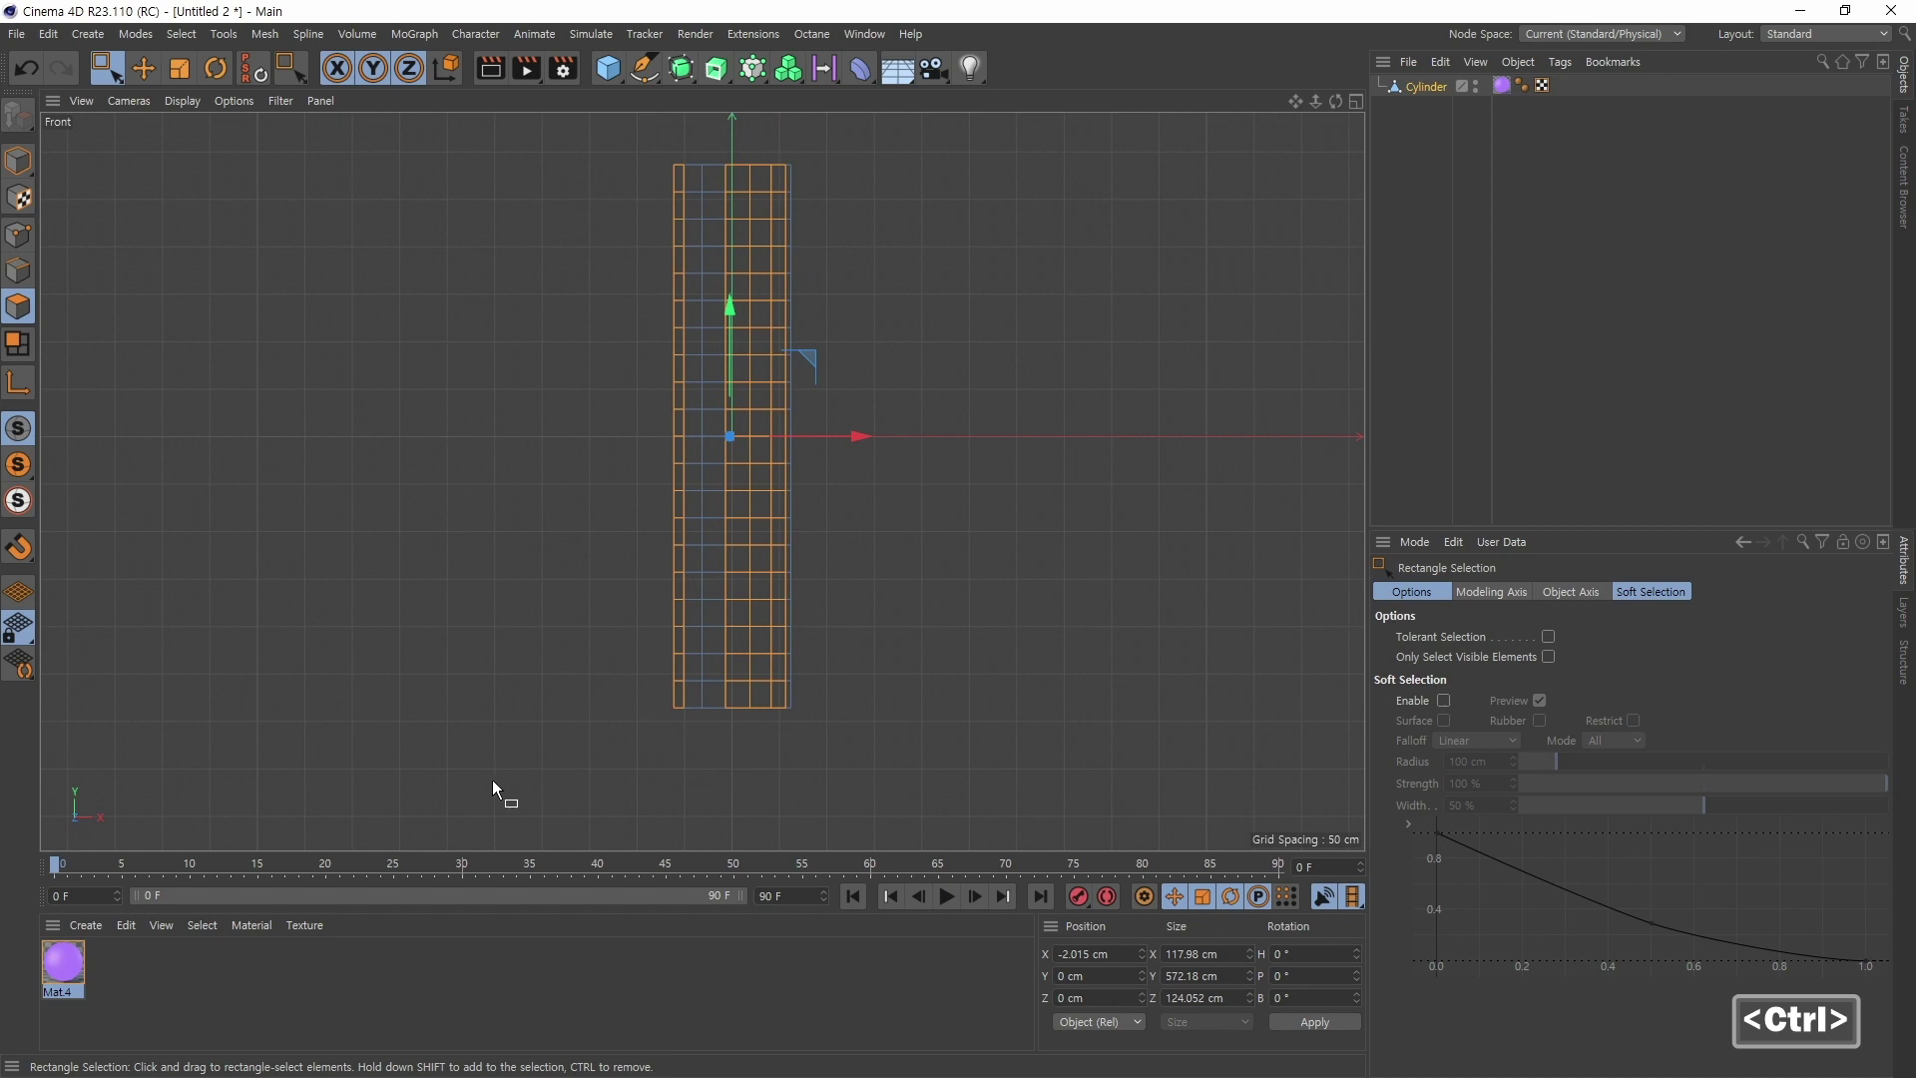
{"action": "left_click_drag", "start_coordinate": [503, 781], "coordinate": [969, 543], "text": "ctrl"}
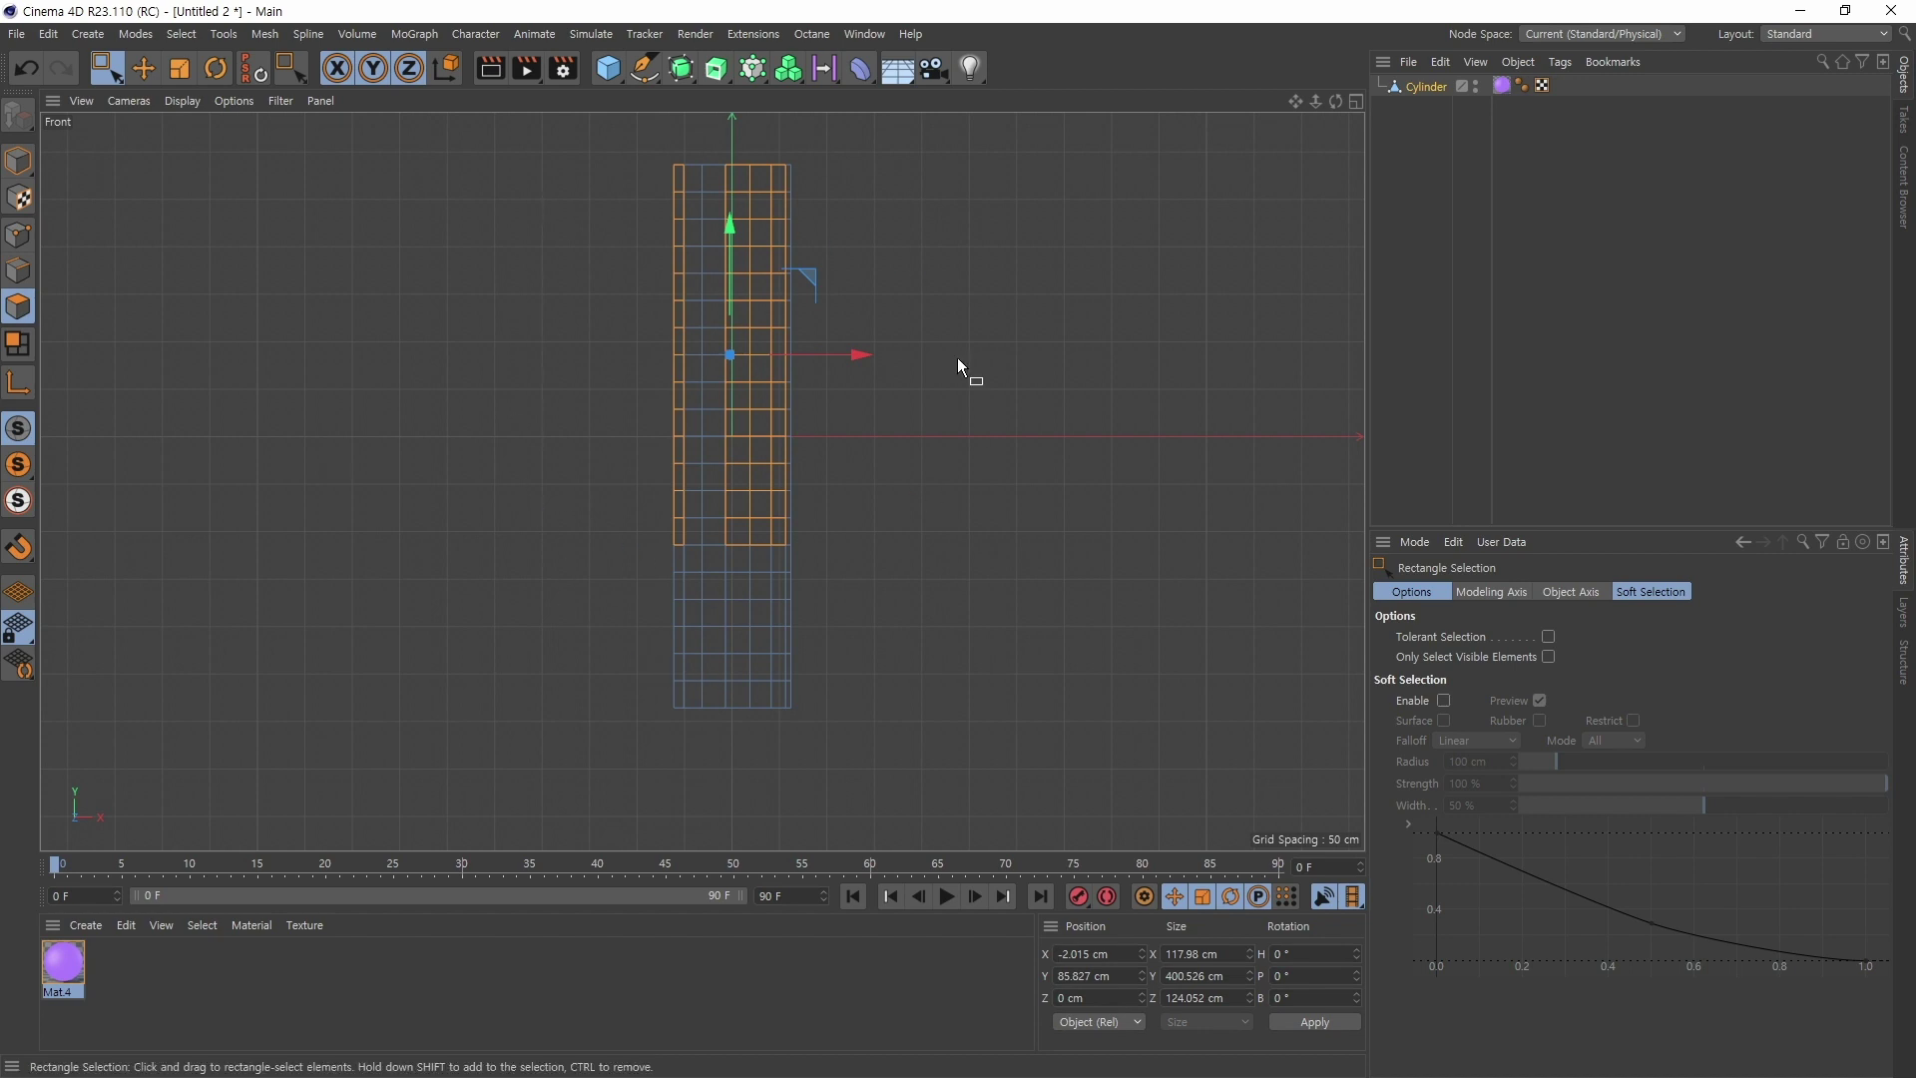
Step: Delete the selected polygons in the perspective view to cut three tall openings above the vase's base
{"action": "middle_click", "coordinate": [455, 558]}
{"action": "middle_click", "coordinate": [495, 422]}
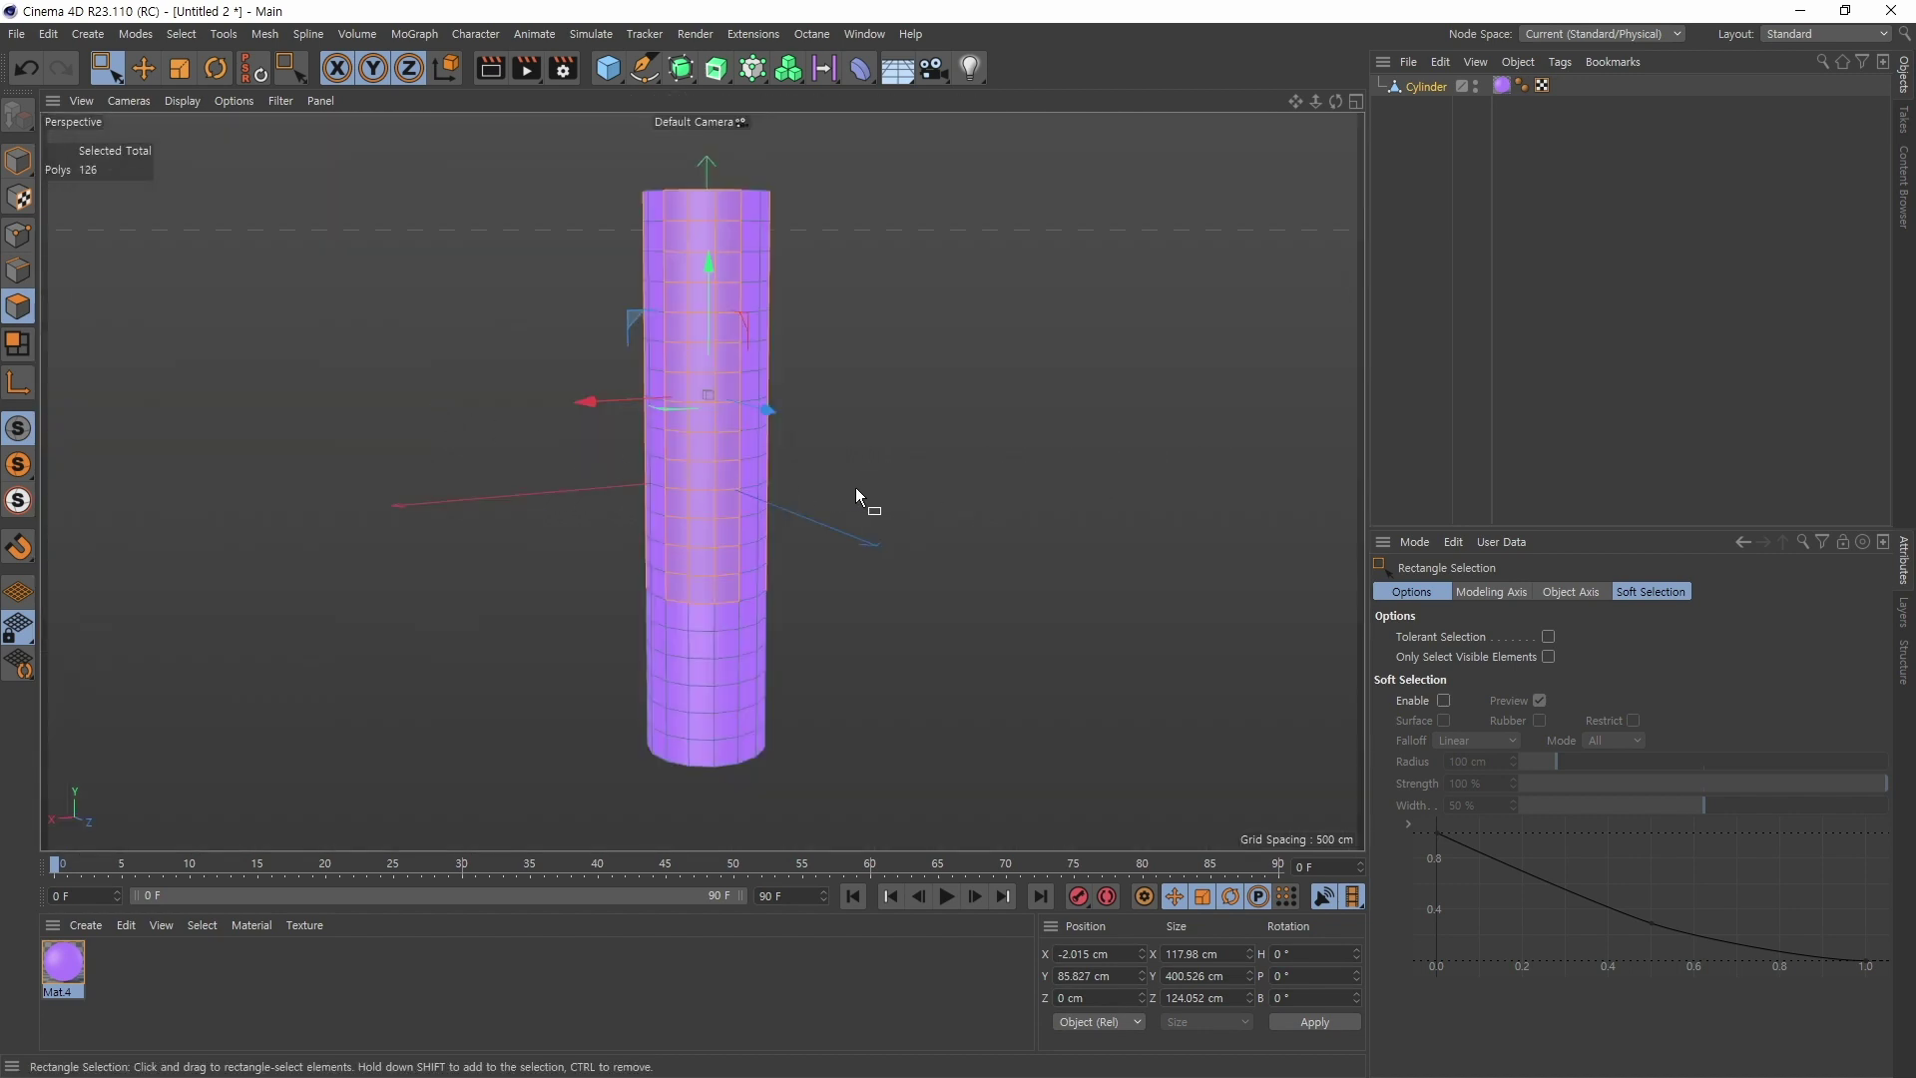
{"action": "key", "text": "Delete"}
Step: In Edge mode, select the middle bottom edge of each of the cylinder's three openings
{"action": "middle_click", "coordinate": [883, 519], "text": "alt"}
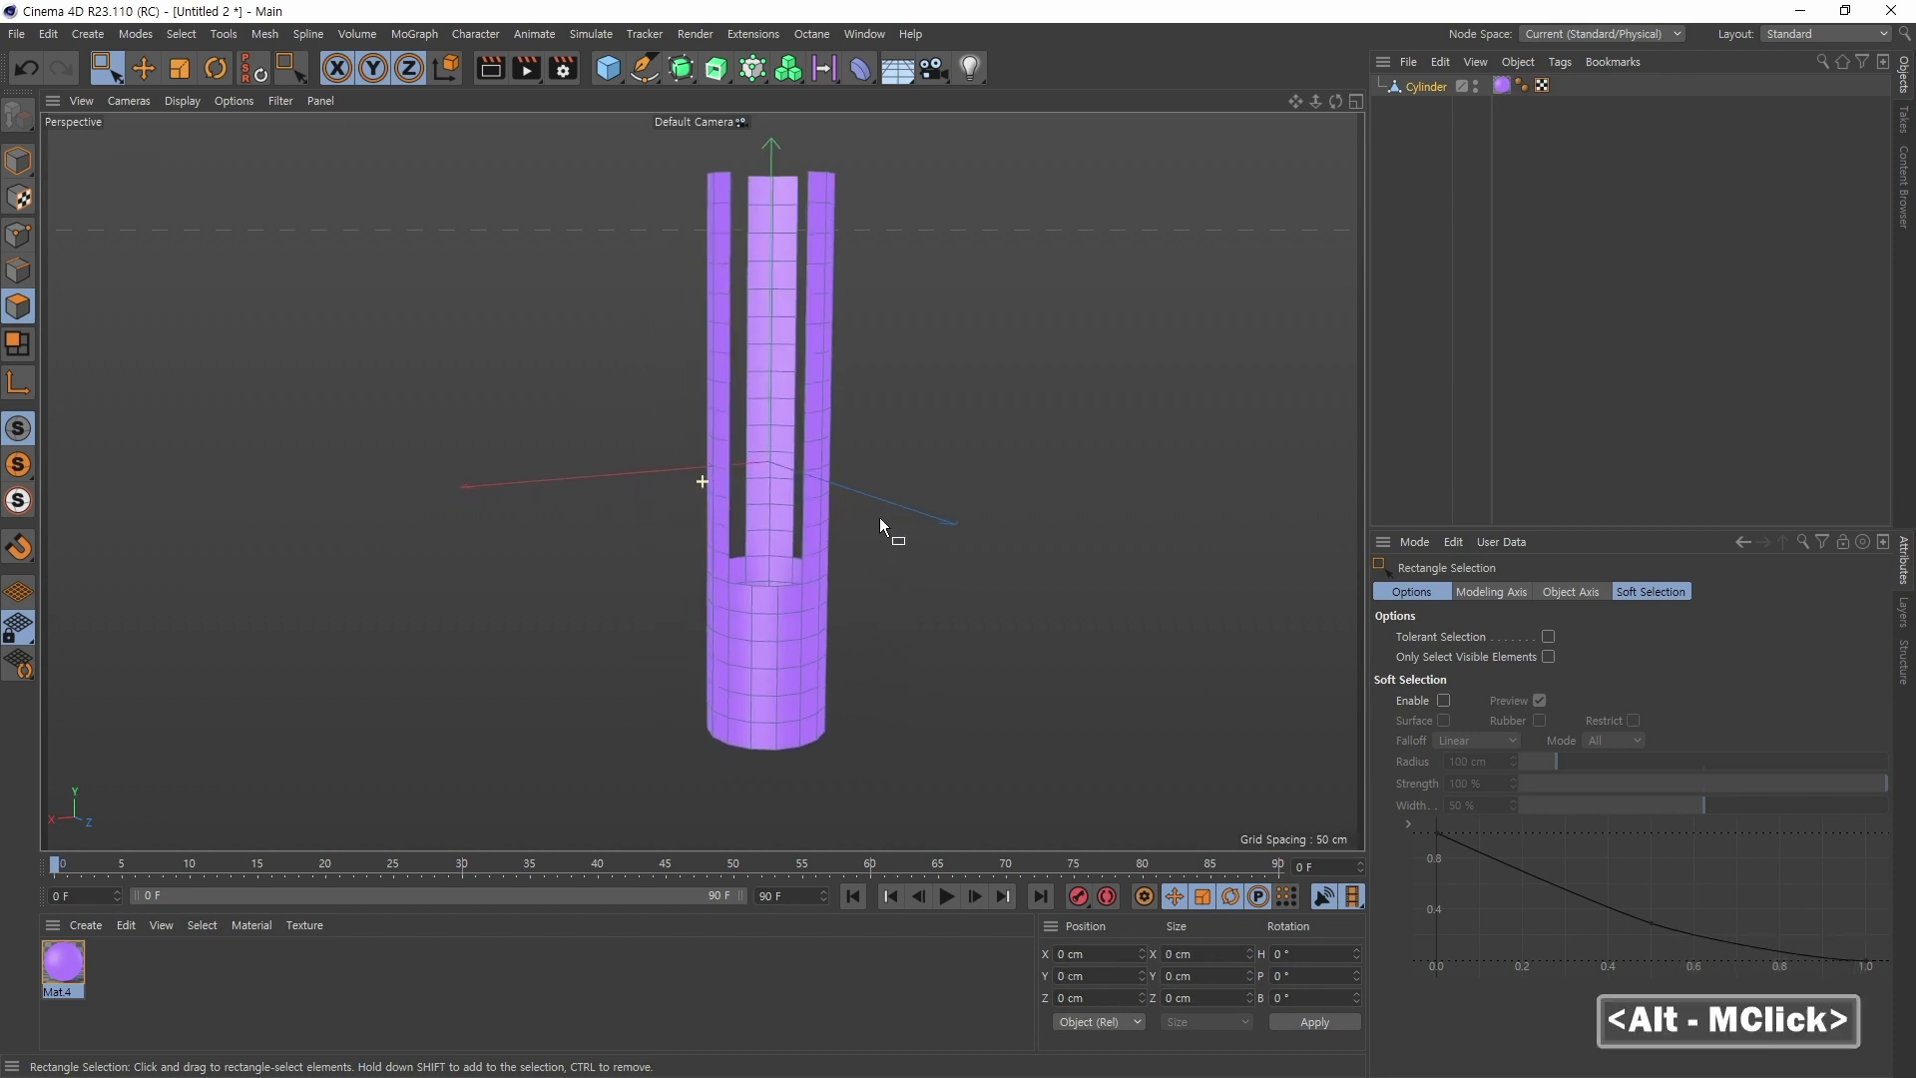
{"action": "left_click_drag", "start_coordinate": [893, 519], "coordinate": [709, 581], "text": "alt"}
{"action": "right_click_drag", "start_coordinate": [709, 581], "coordinate": [804, 577], "text": "alt"}
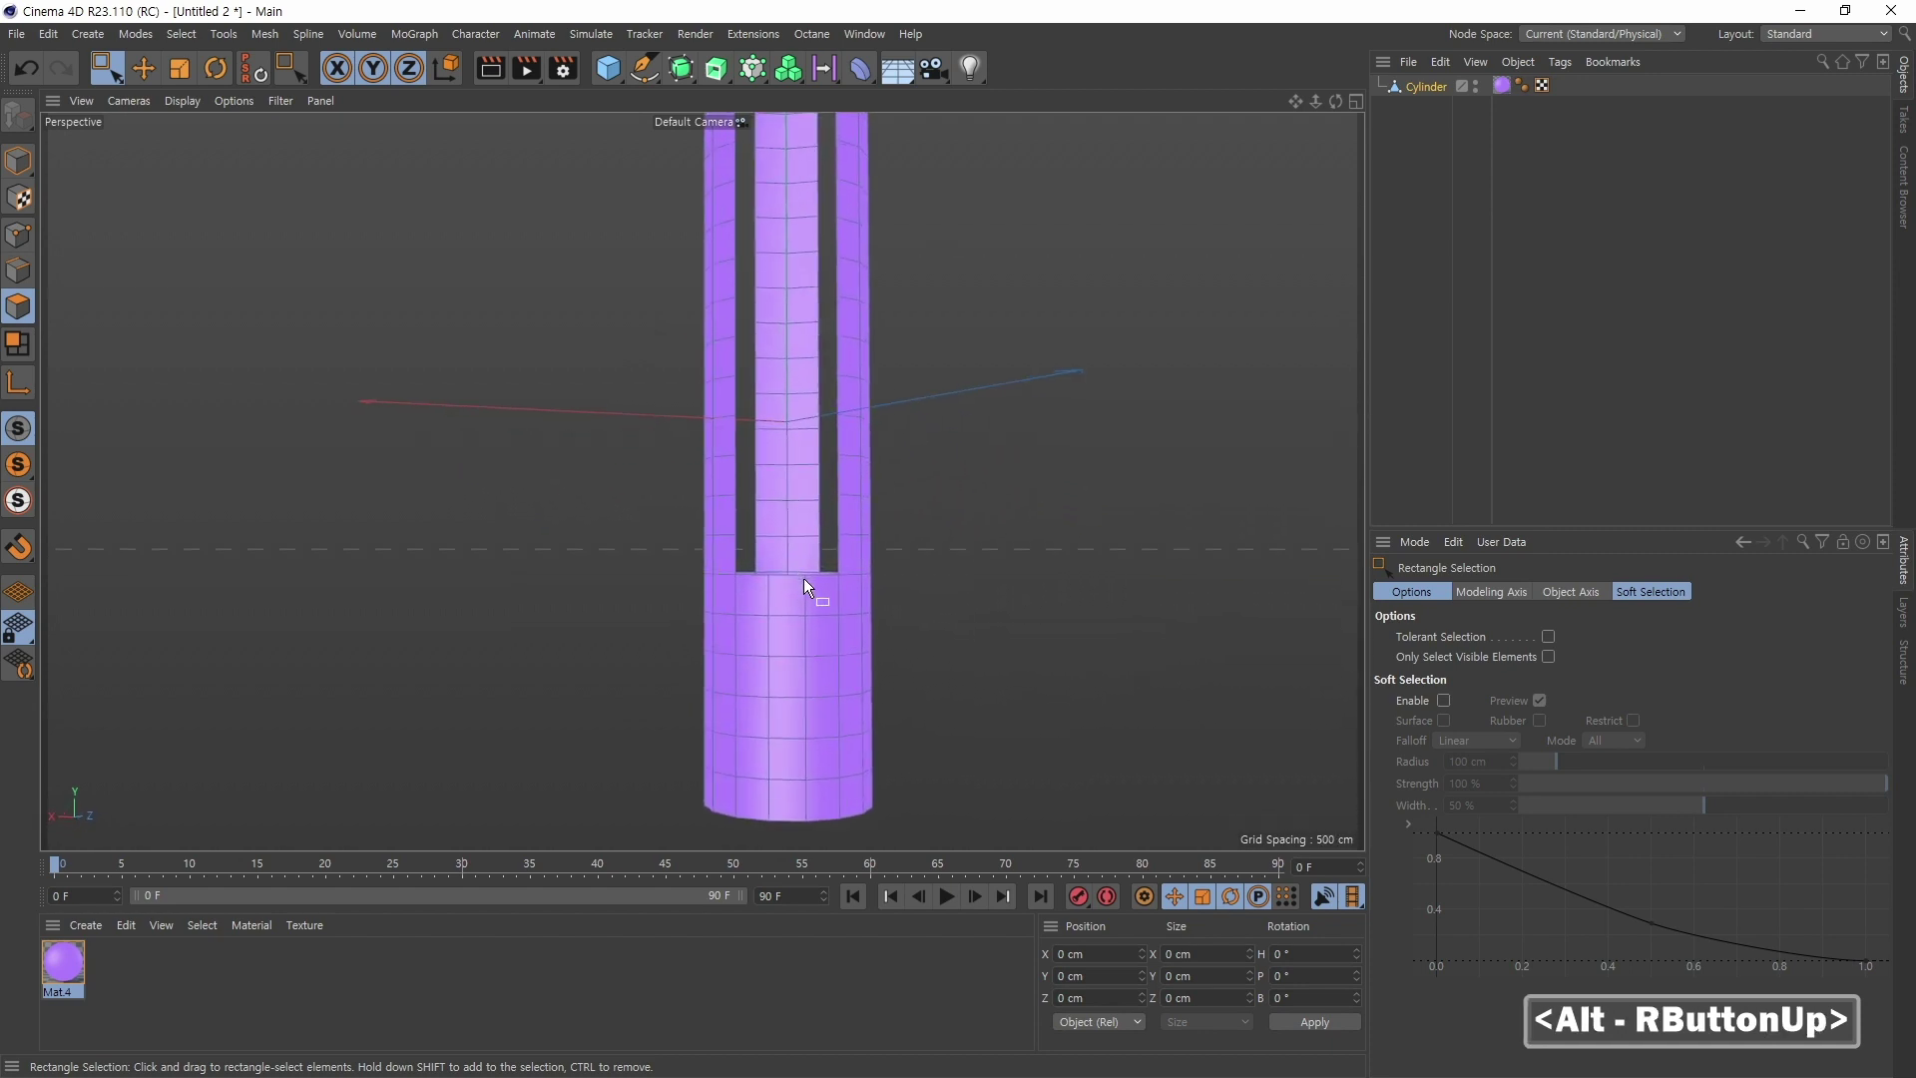
{"action": "left_click_drag", "start_coordinate": [928, 547], "coordinate": [850, 589], "text": "alt"}
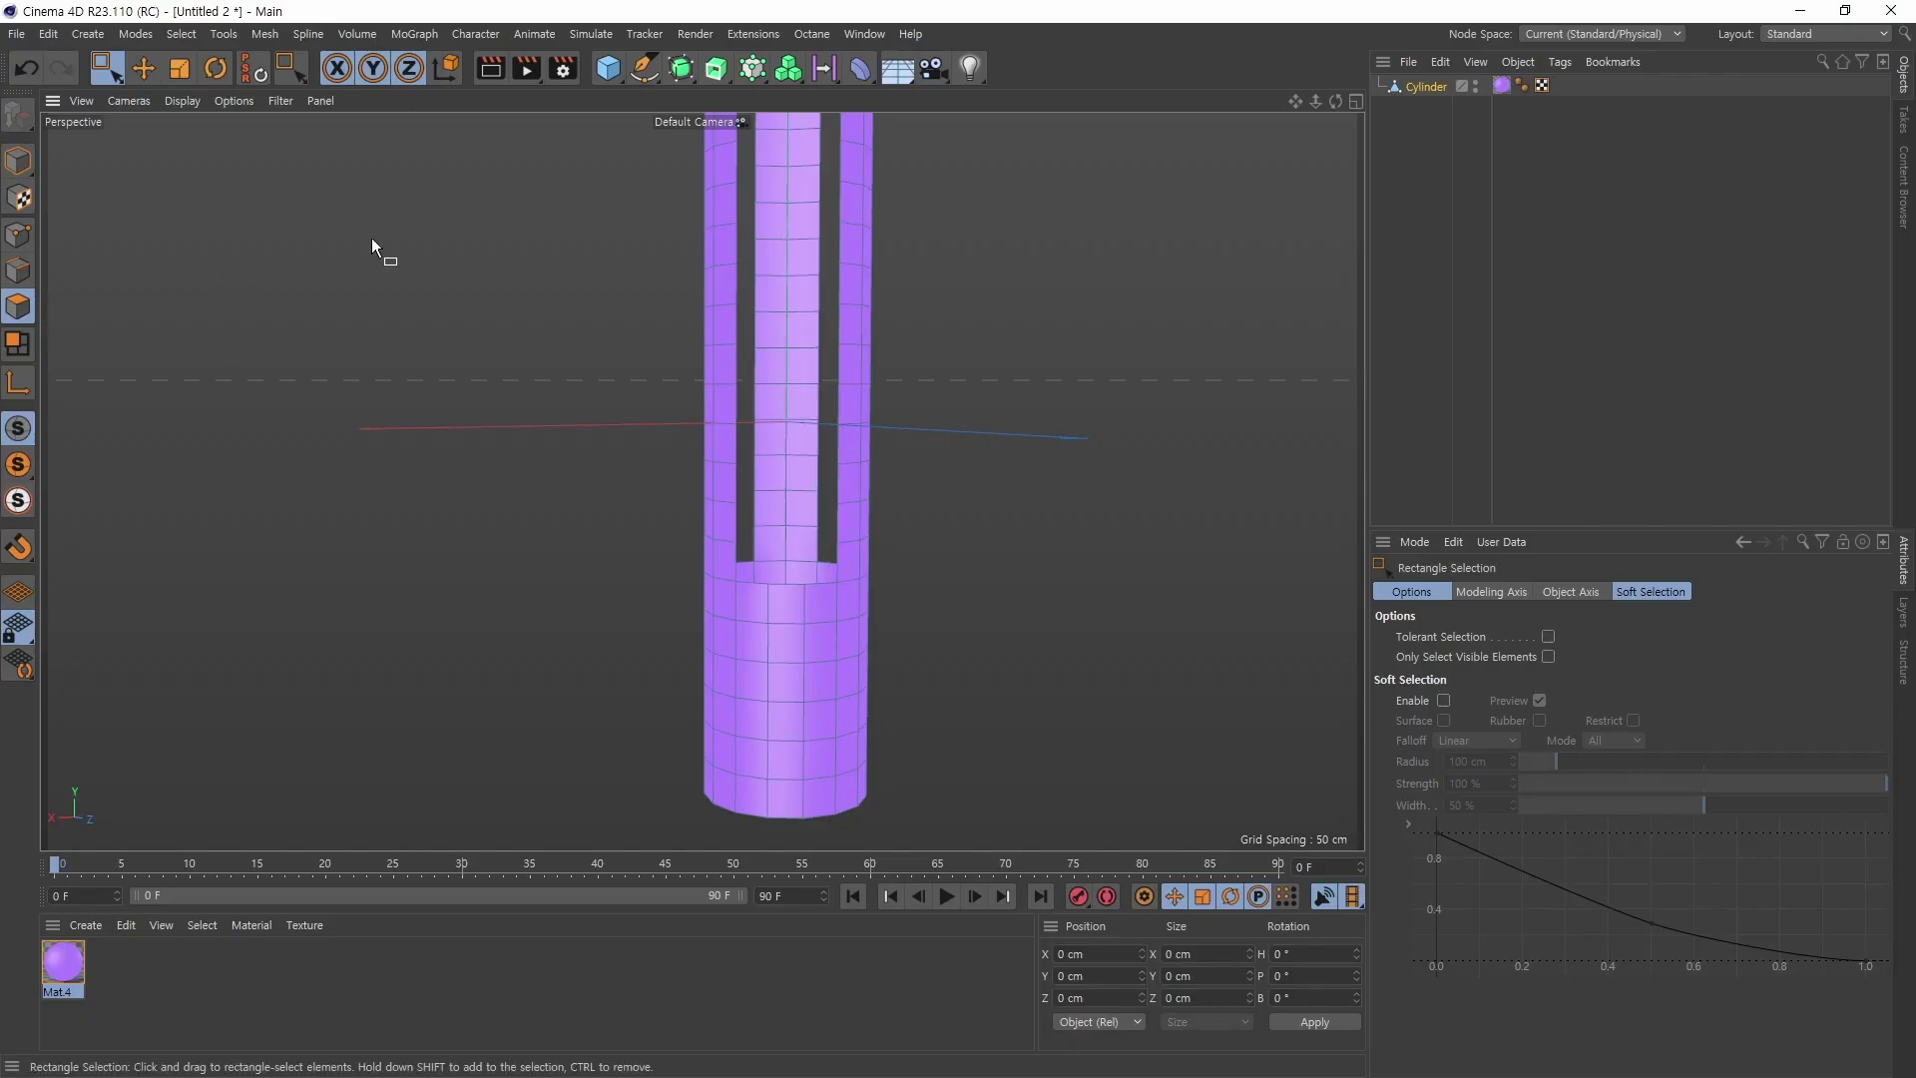
{"action": "left_click", "coordinate": [1392, 88]}
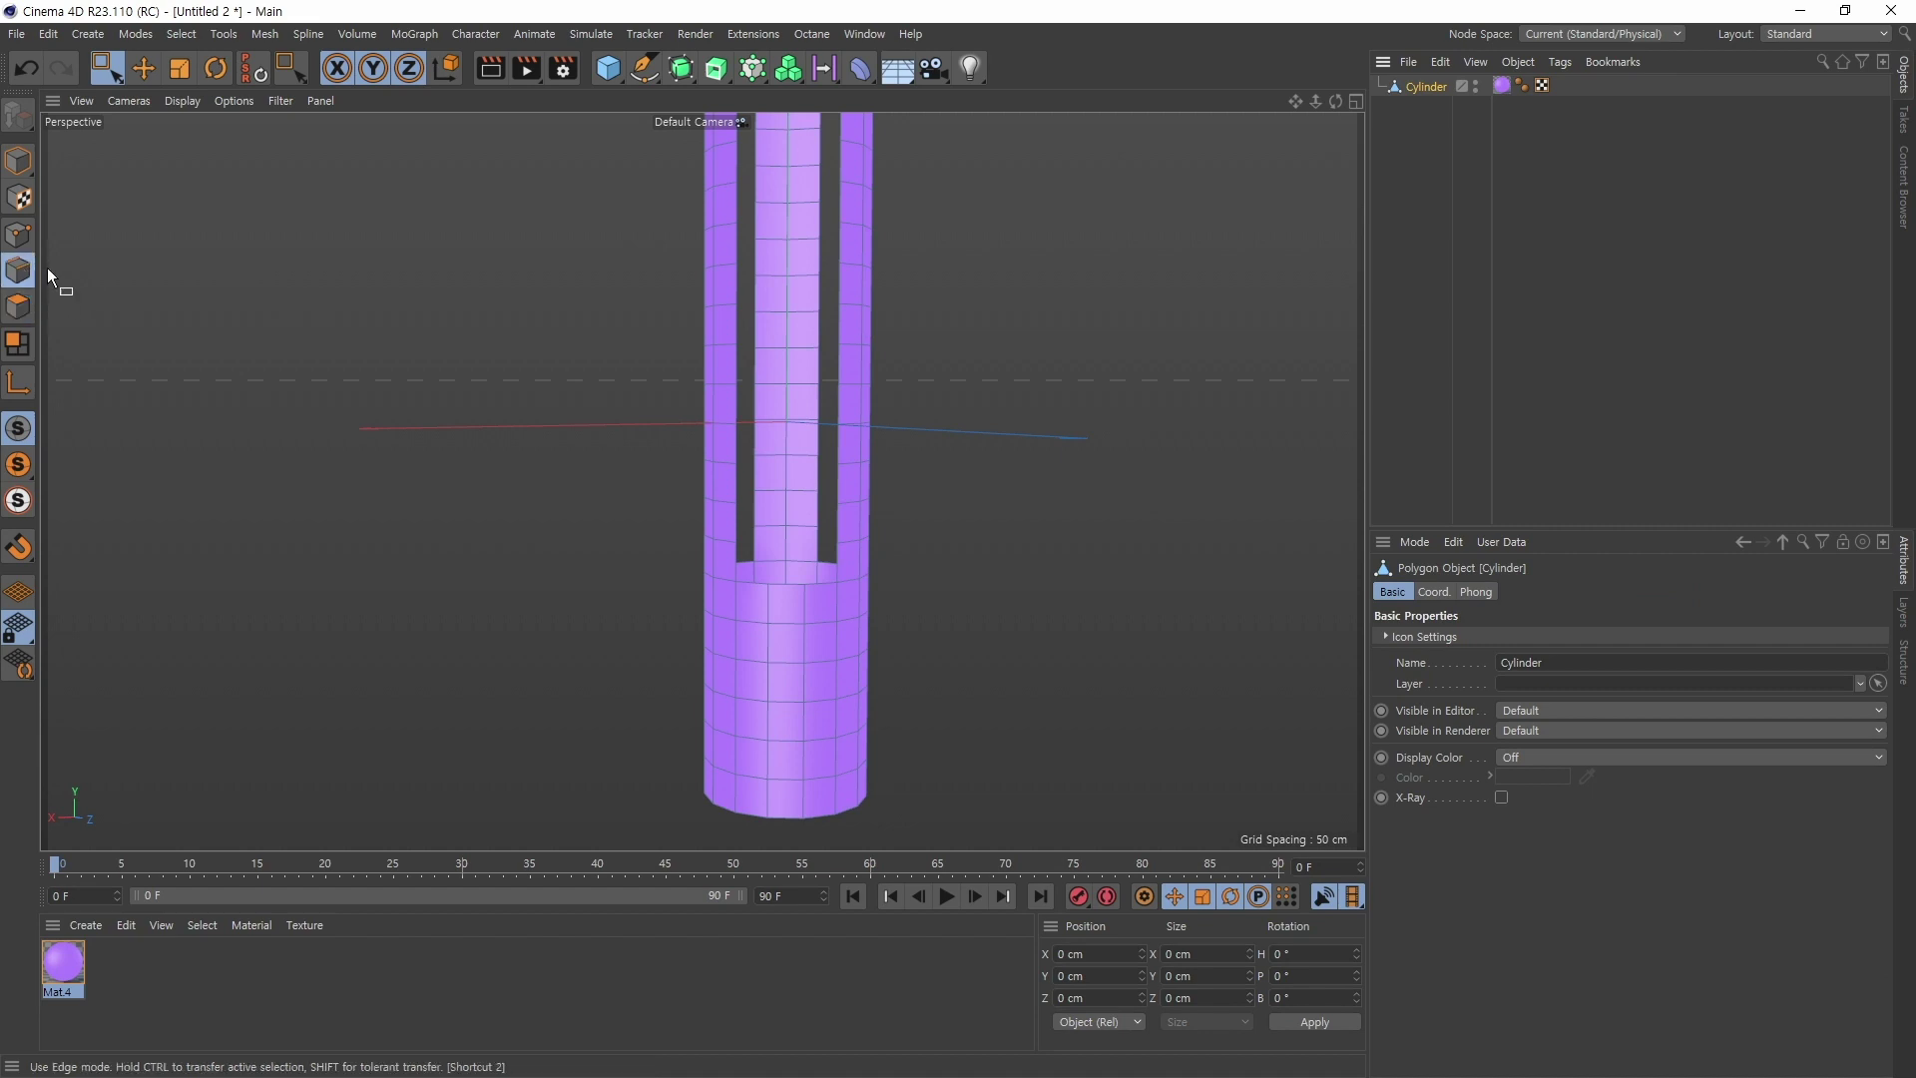
{"action": "left_click", "coordinate": [20, 271]}
{"action": "left_click_drag", "start_coordinate": [788, 591], "coordinate": [1064, 629], "text": "alt"}
{"action": "key", "text": "w"}
{"action": "left_click", "coordinate": [794, 589]}
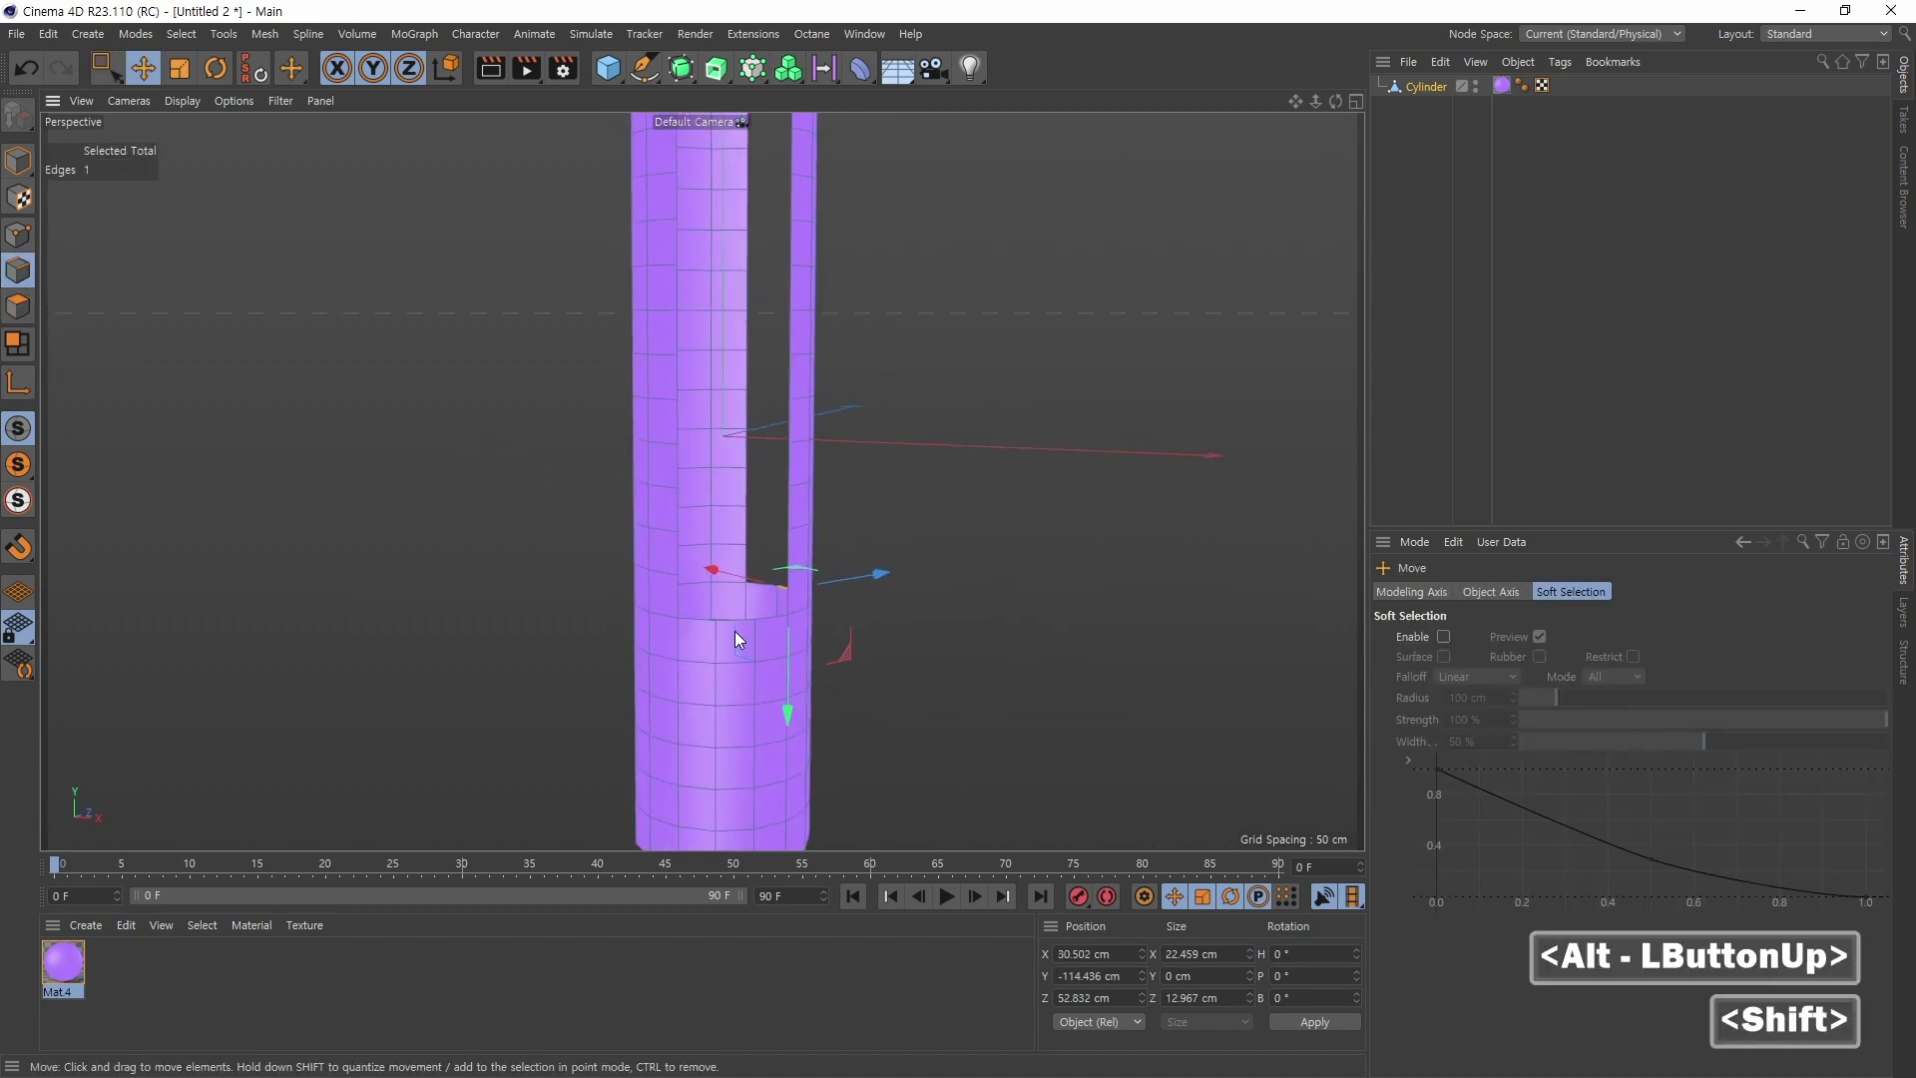
{"action": "left_click_drag", "start_coordinate": [756, 650], "coordinate": [613, 684], "text": "alt"}
{"action": "left_click", "coordinate": [739, 660], "text": "shift"}
{"action": "left_click", "coordinate": [766, 667], "text": "shift"}
Step: Move the three selected edges down to a Y position of about -132.3 cm
{"action": "middle_click_drag", "start_coordinate": [814, 671], "coordinate": [726, 565], "text": "alt"}
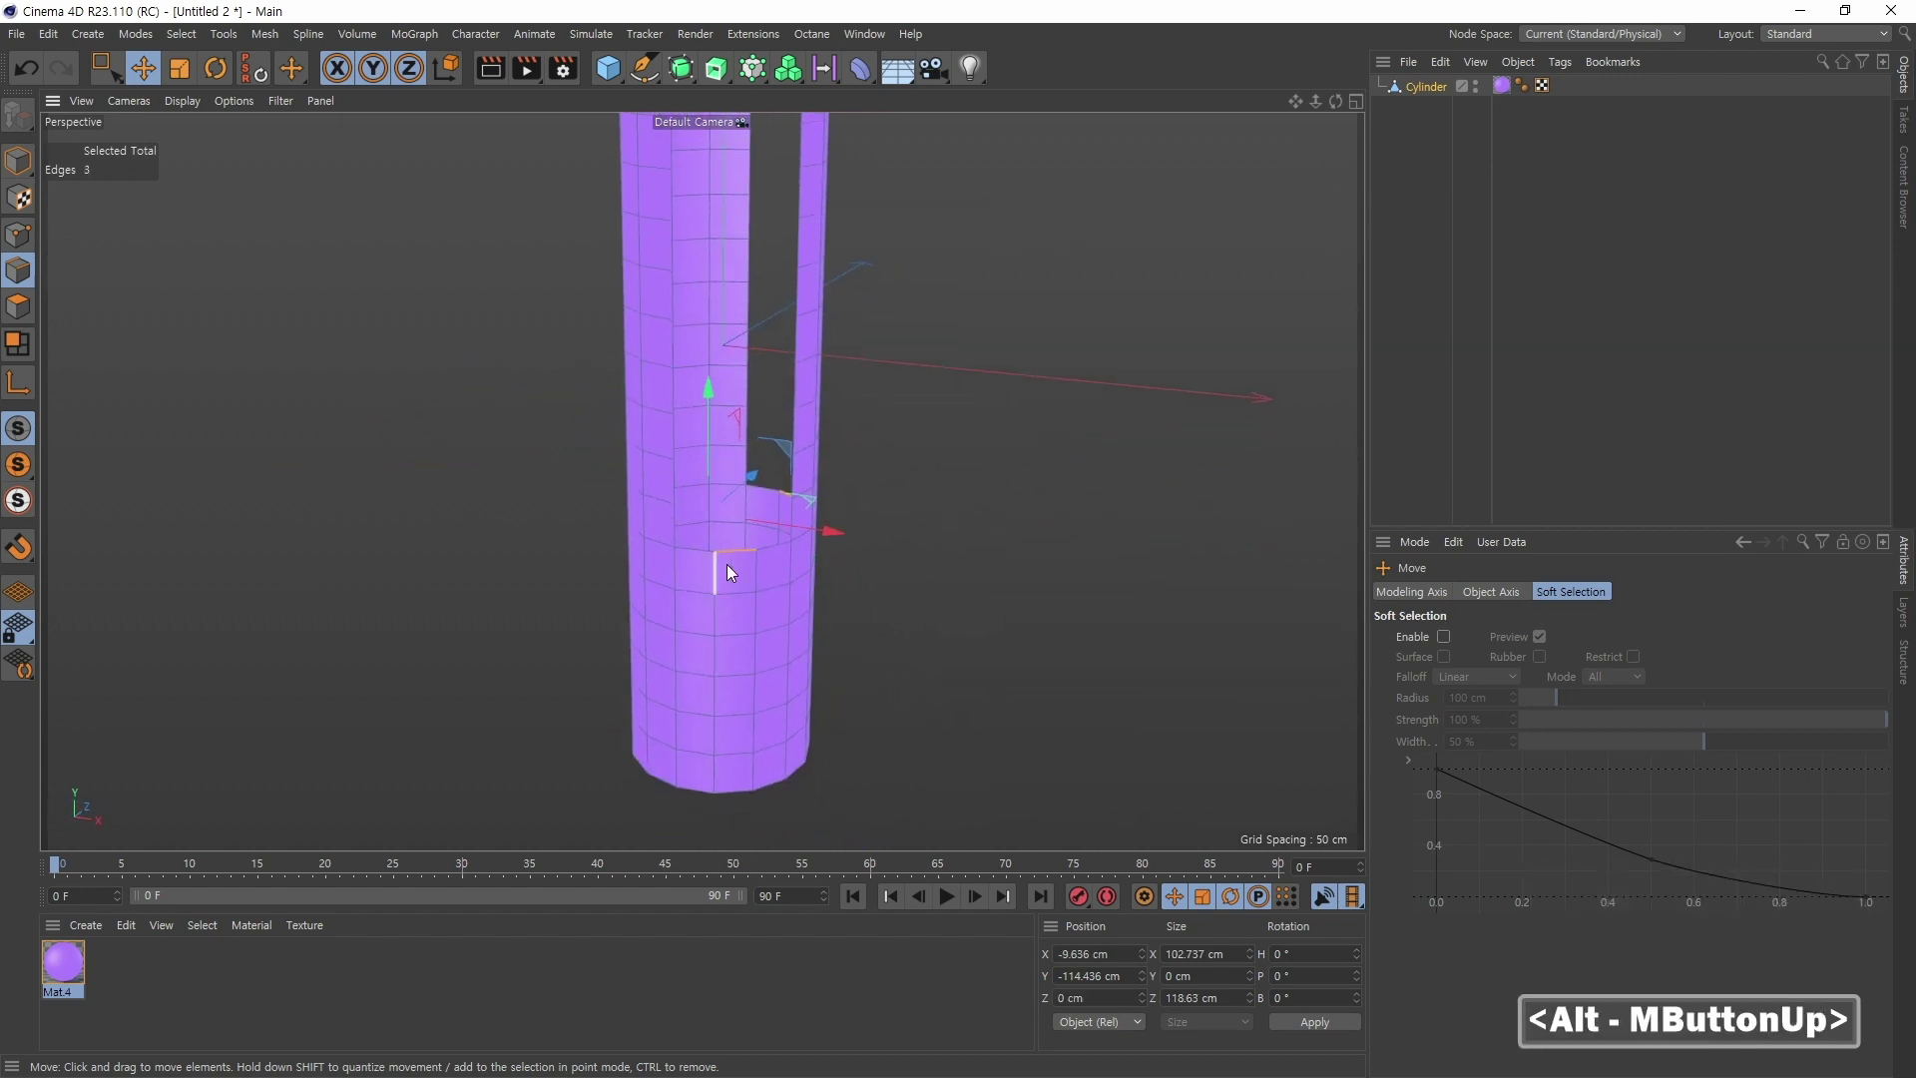
{"action": "left_click_drag", "start_coordinate": [727, 565], "coordinate": [717, 413], "text": "alt"}
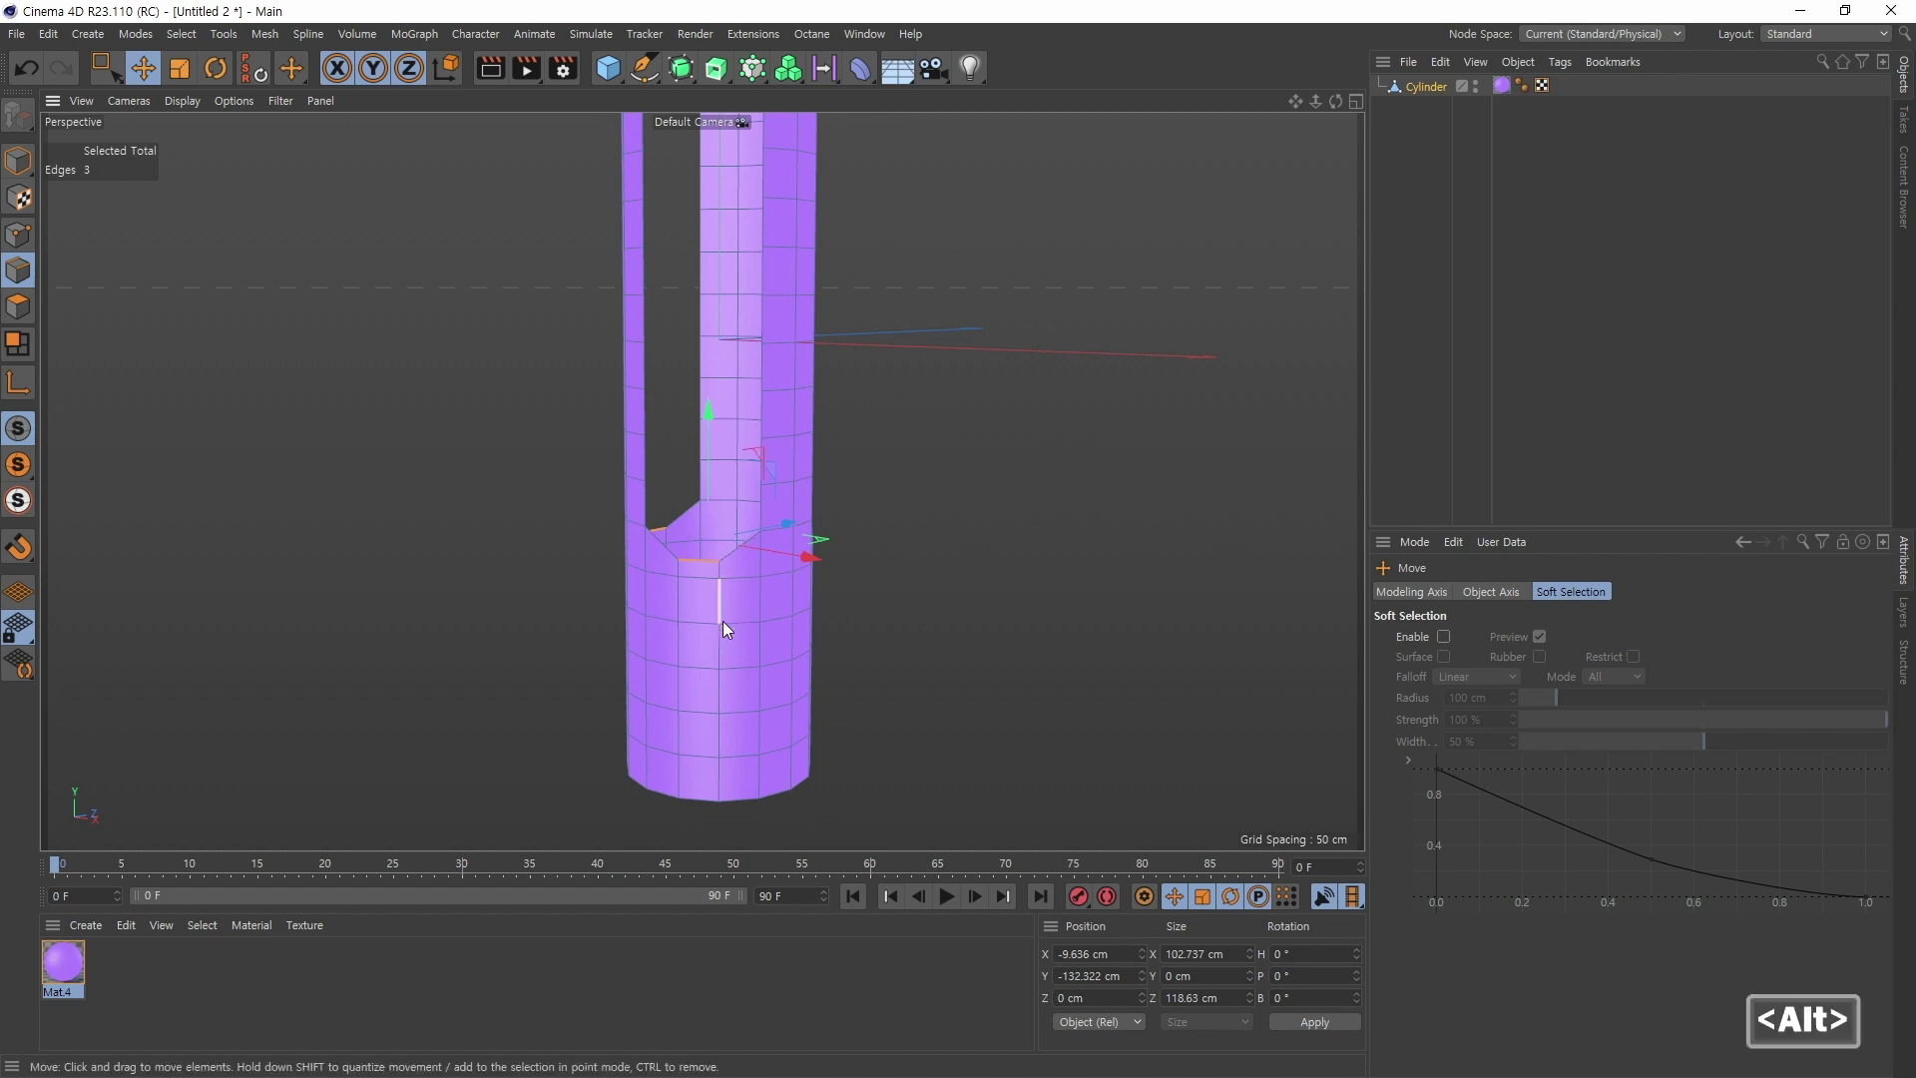
{"action": "left_click_drag", "start_coordinate": [723, 620], "coordinate": [804, 595], "text": "alt"}
{"action": "middle_click_drag", "start_coordinate": [805, 594], "coordinate": [810, 627], "text": "alt"}
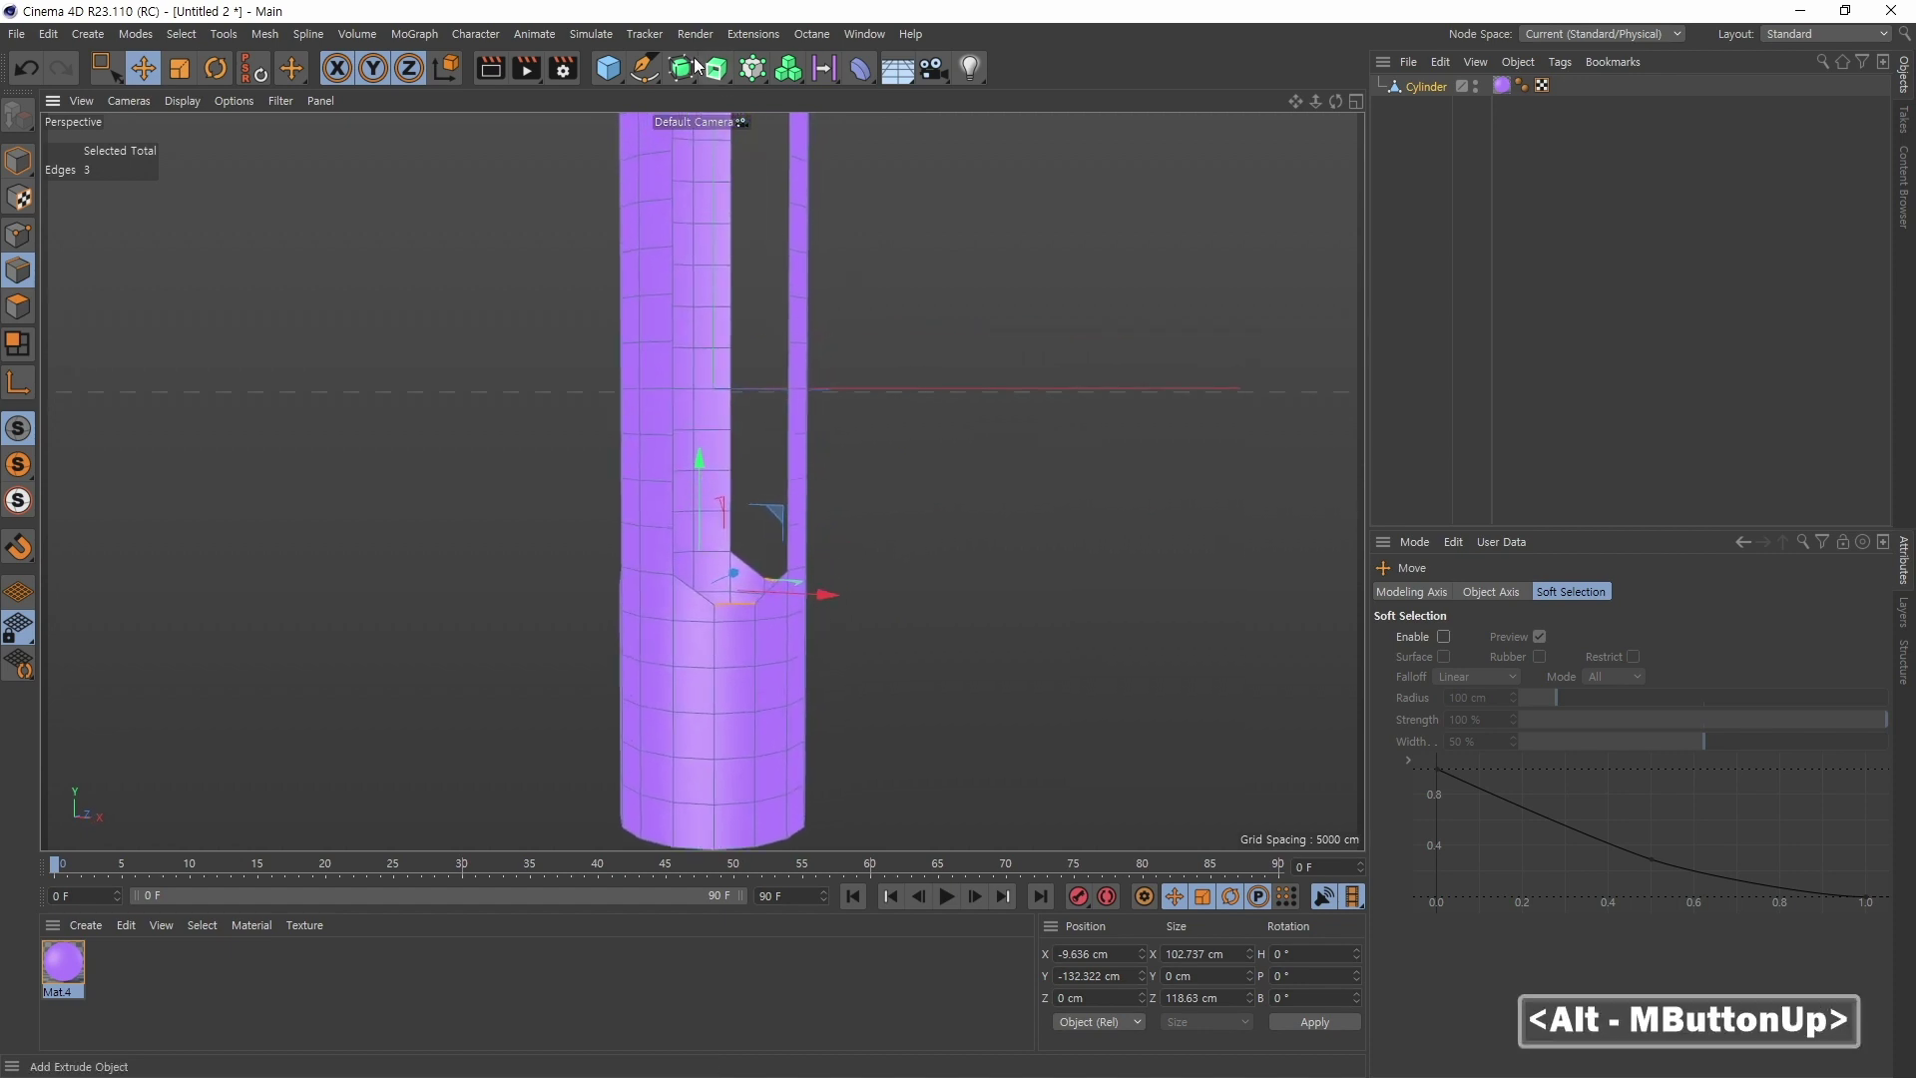
Step: Preview the cylinder's openings smoothed under a temporary Subdivision Surface and delete that generator
{"action": "left_click", "coordinate": [1433, 89]}
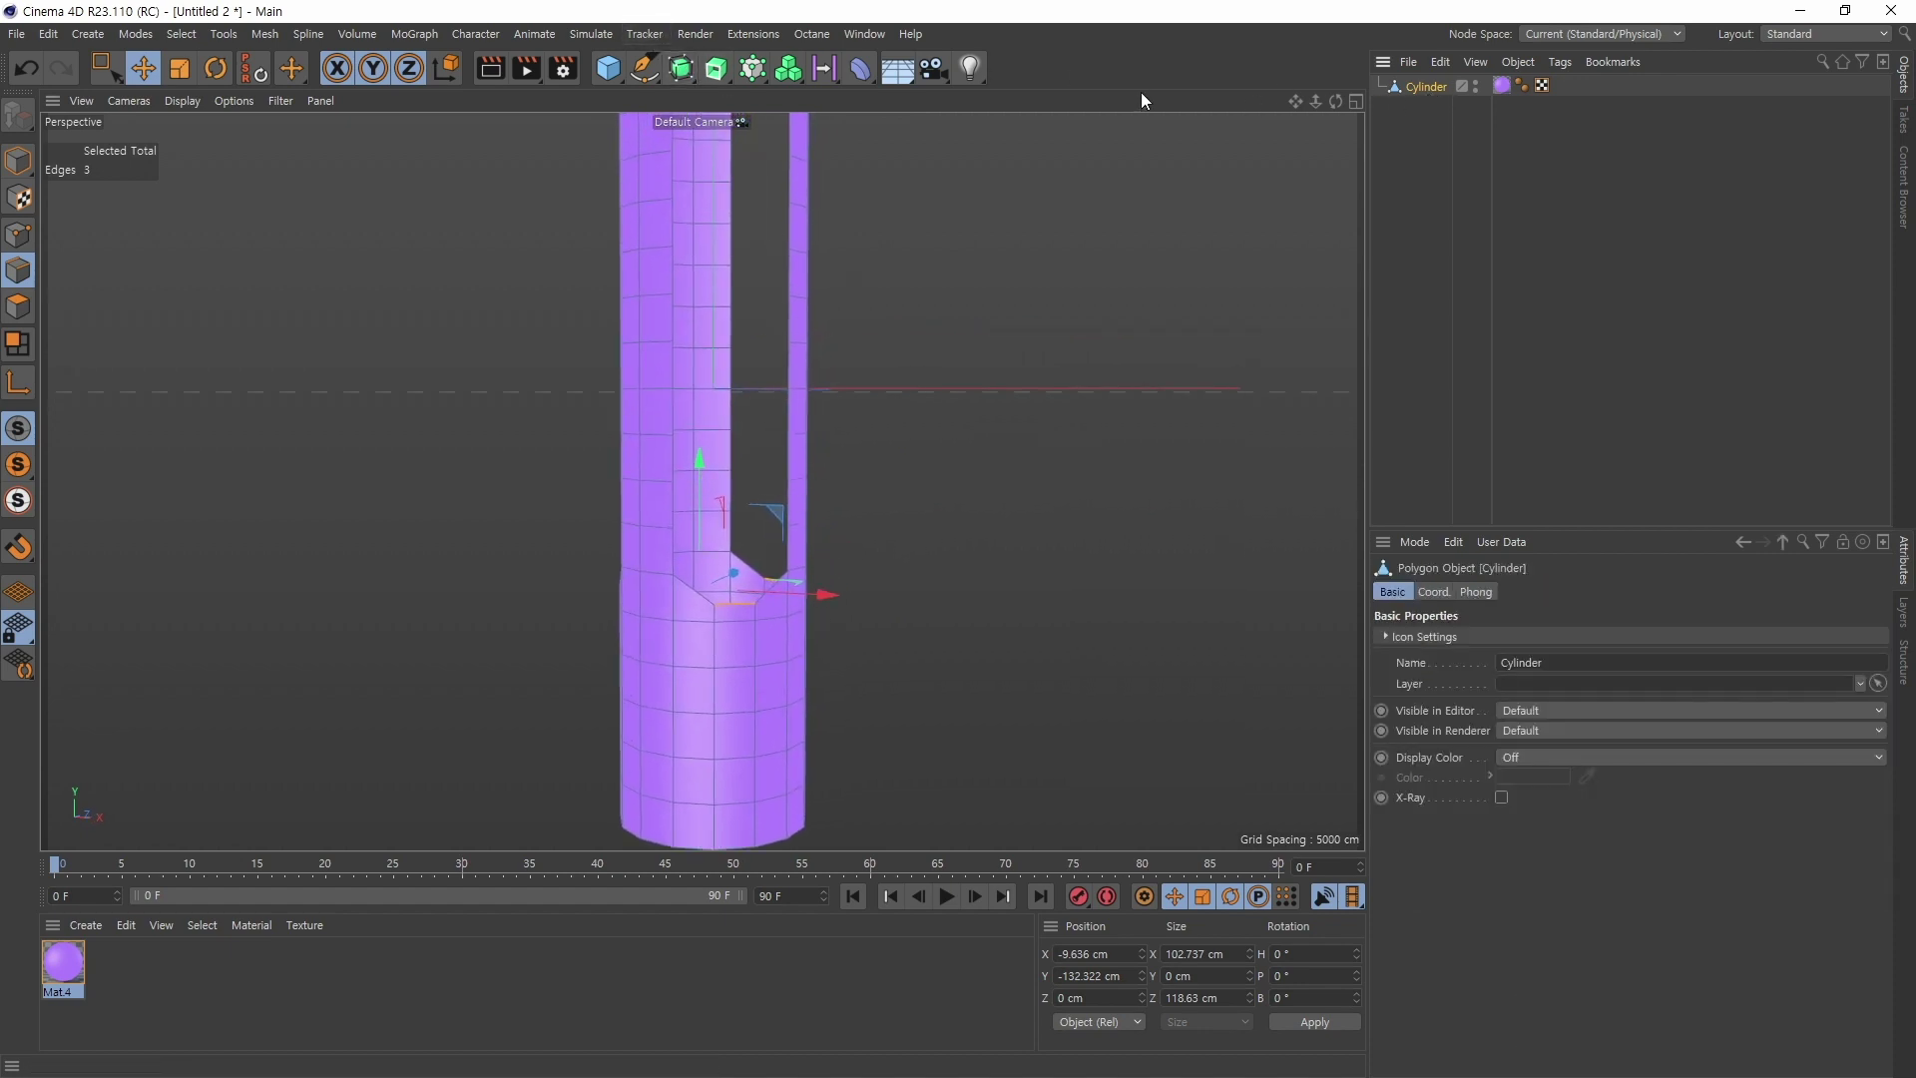
{"action": "left_click", "coordinate": [683, 68], "text": "alt"}
{"action": "left_click_drag", "start_coordinate": [877, 423], "coordinate": [956, 545], "text": "alt"}
{"action": "left_click_drag", "start_coordinate": [1046, 545], "coordinate": [1199, 375], "text": "alt"}
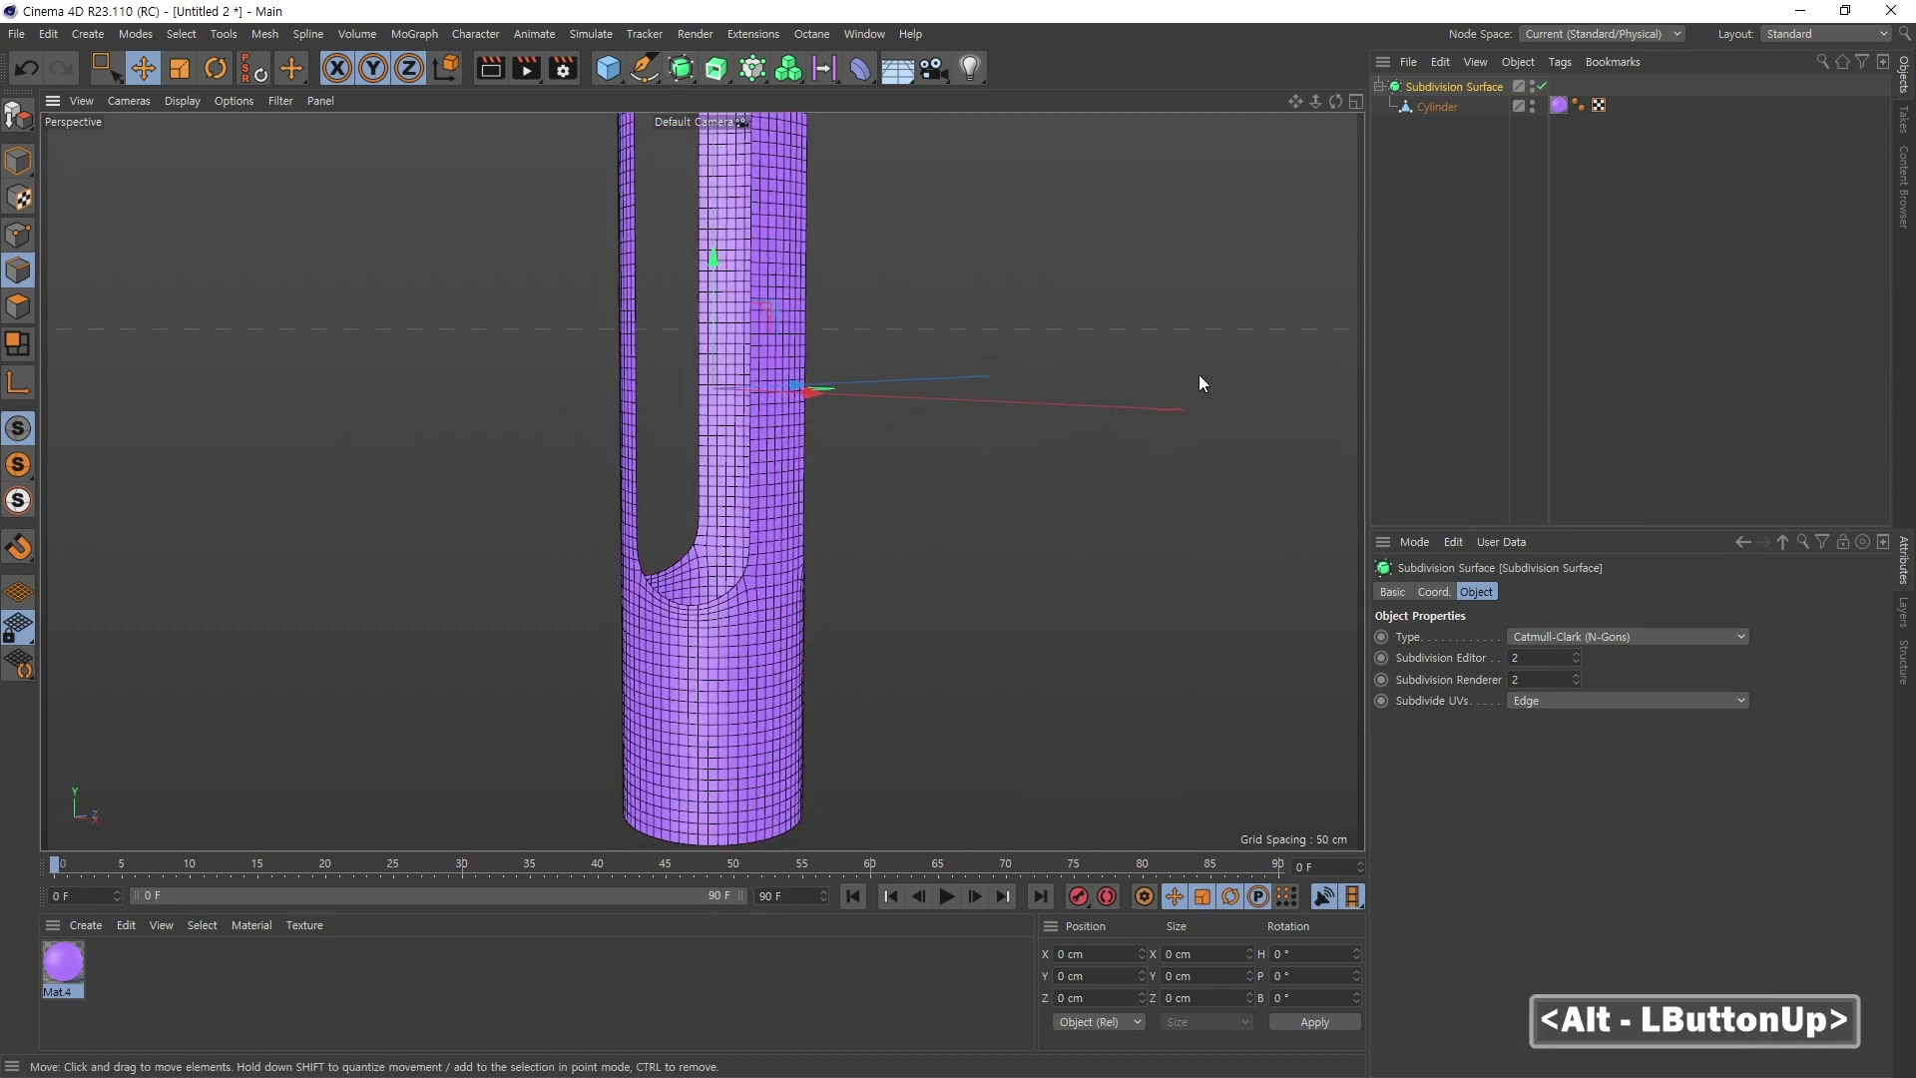
{"action": "left_click", "coordinate": [1444, 88]}
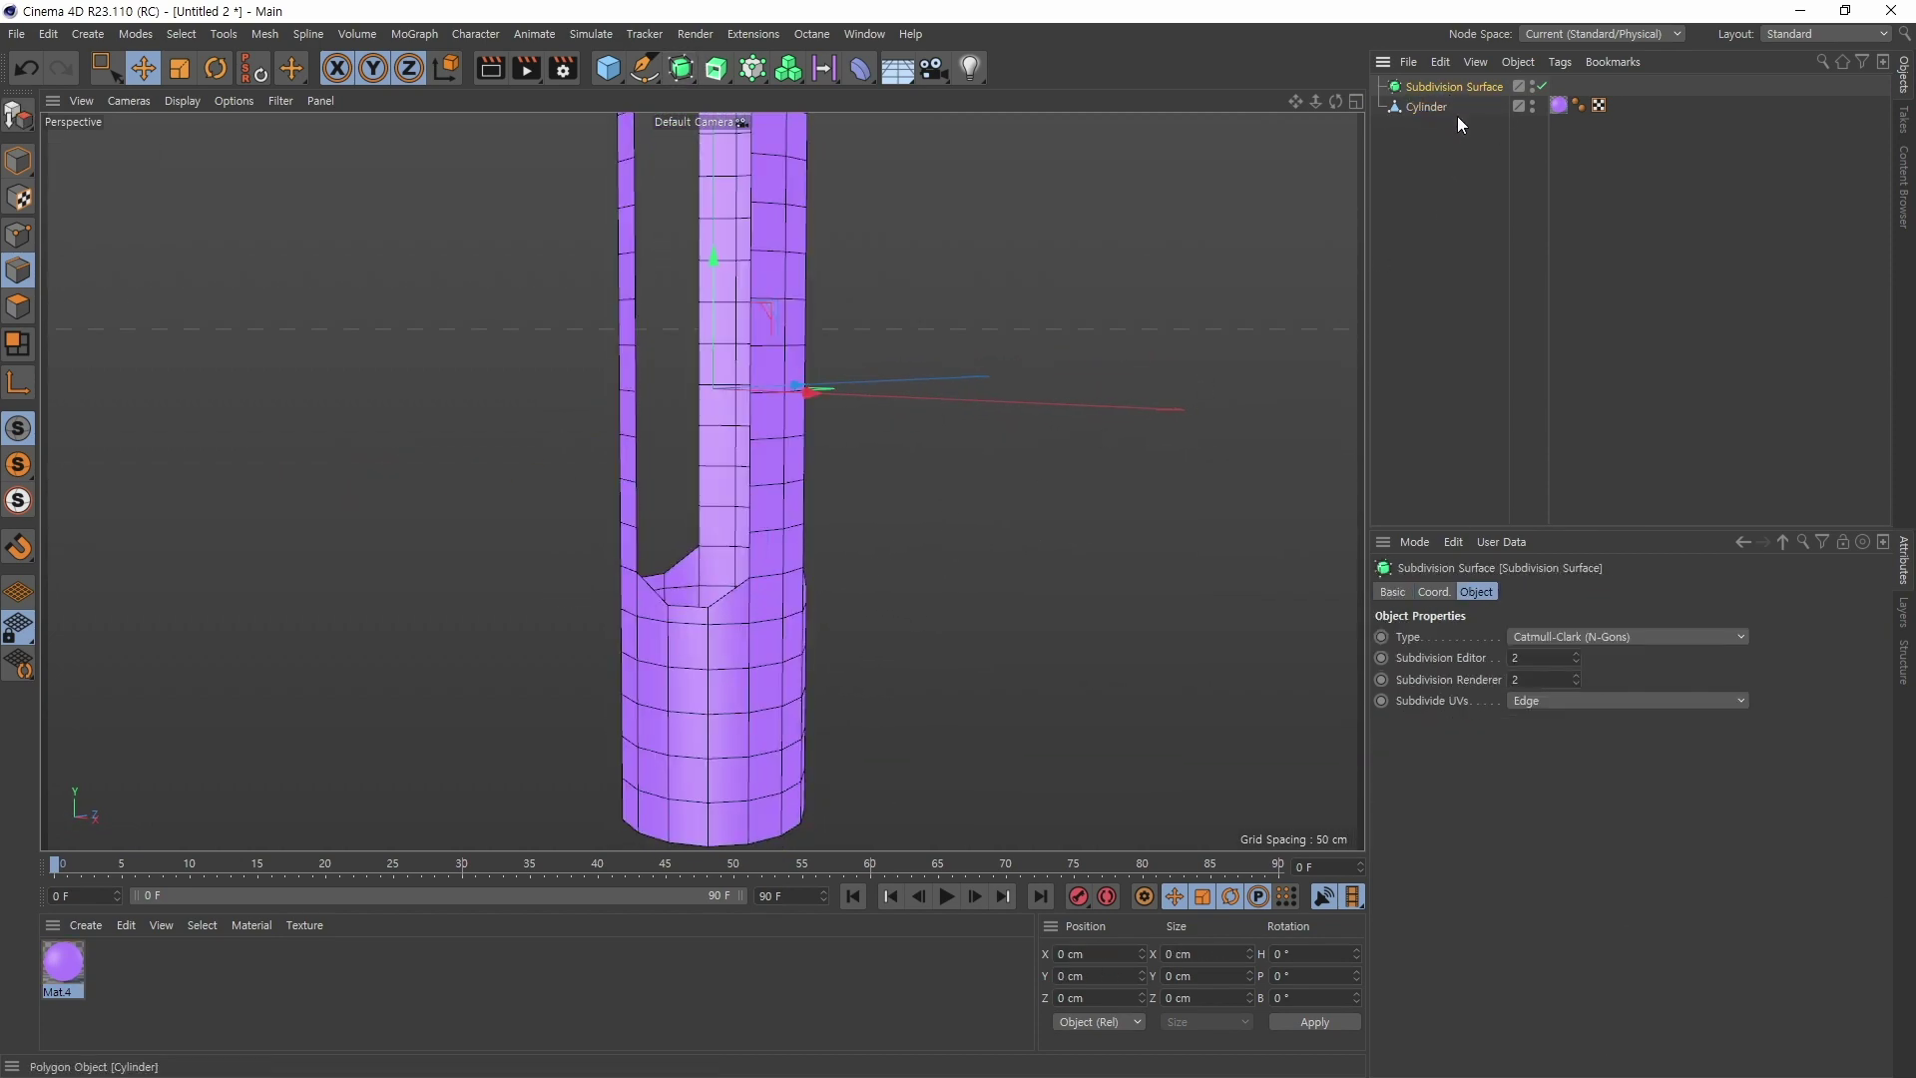
{"action": "key", "text": "Delete"}
Step: Add a Taper deformer as a child of the Cylinder, fitted to its size
{"action": "right_click_drag", "start_coordinate": [1021, 517], "coordinate": [1069, 500], "text": "alt"}
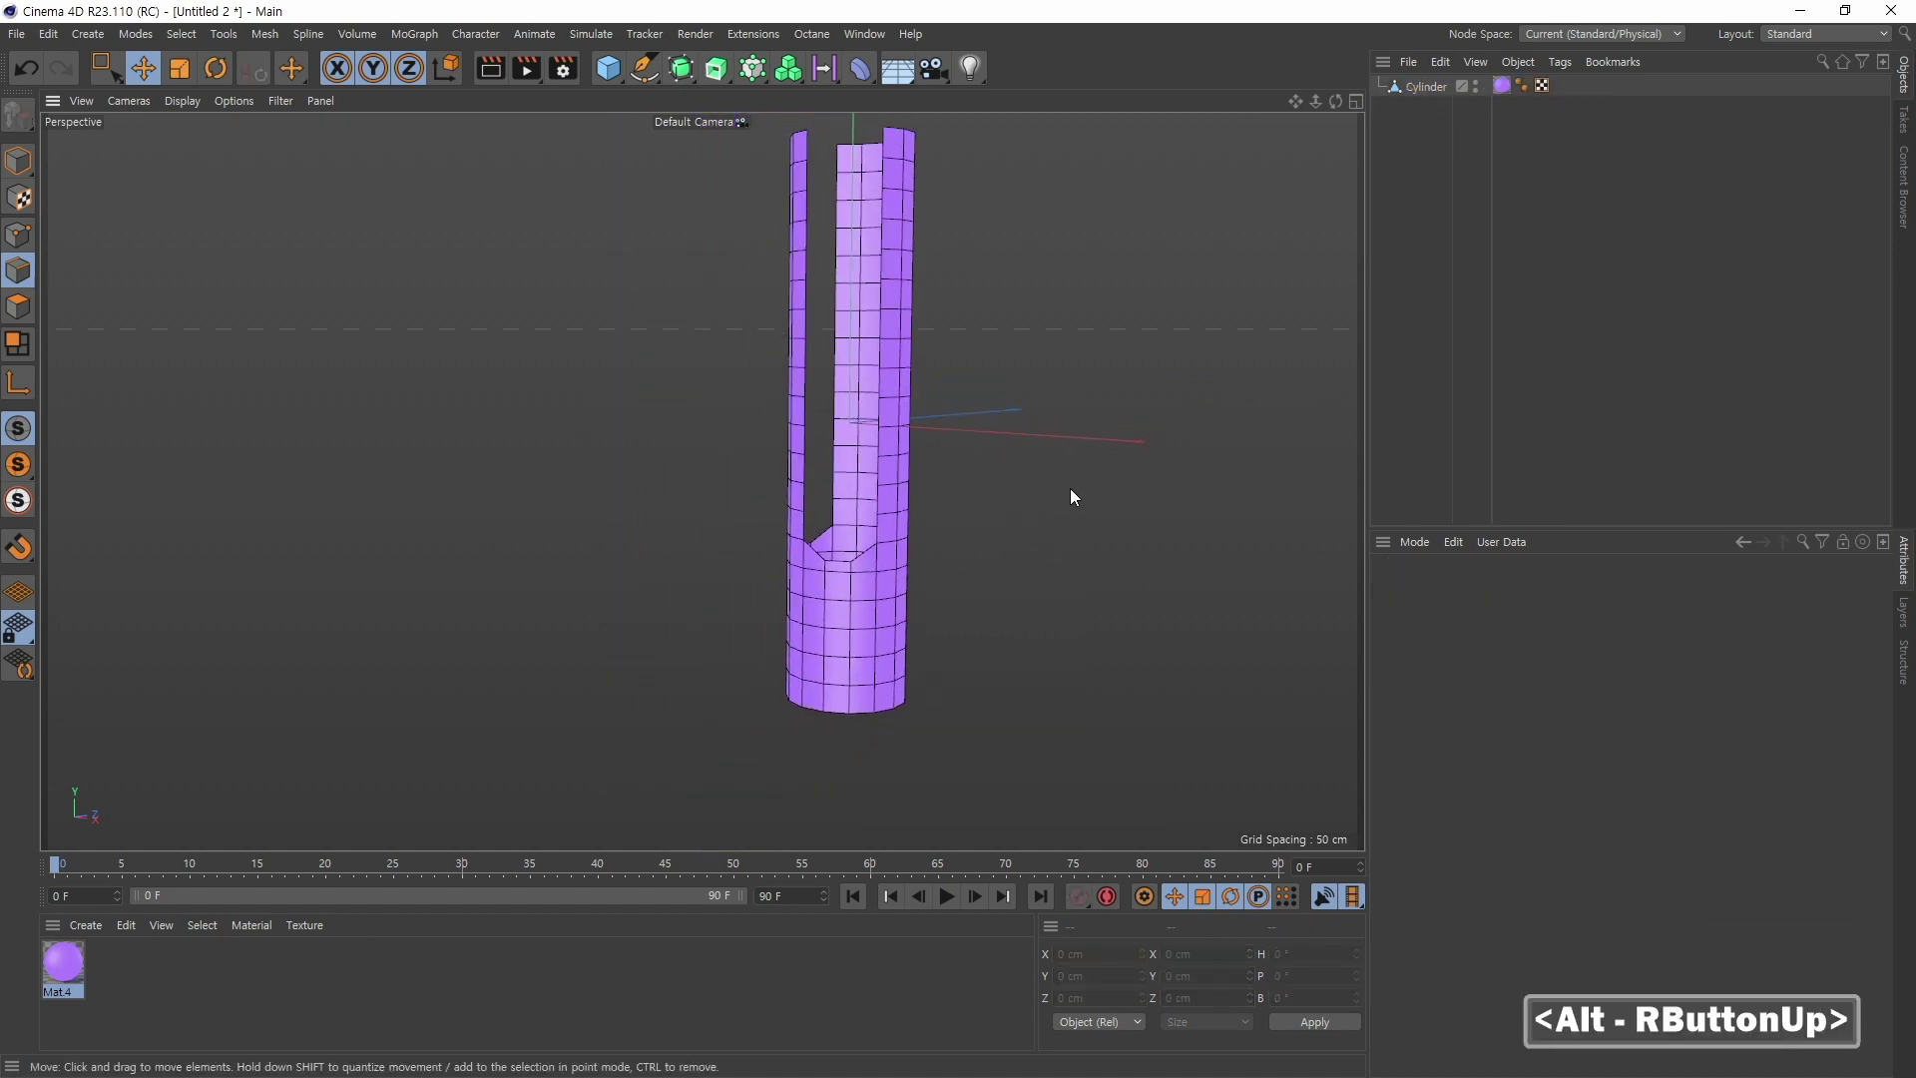
{"action": "middle_click_drag", "start_coordinate": [1069, 500], "coordinate": [941, 517], "text": "alt"}
{"action": "left_click_drag", "start_coordinate": [940, 523], "coordinate": [889, 526], "text": "alt"}
{"action": "left_click", "coordinate": [1417, 89]}
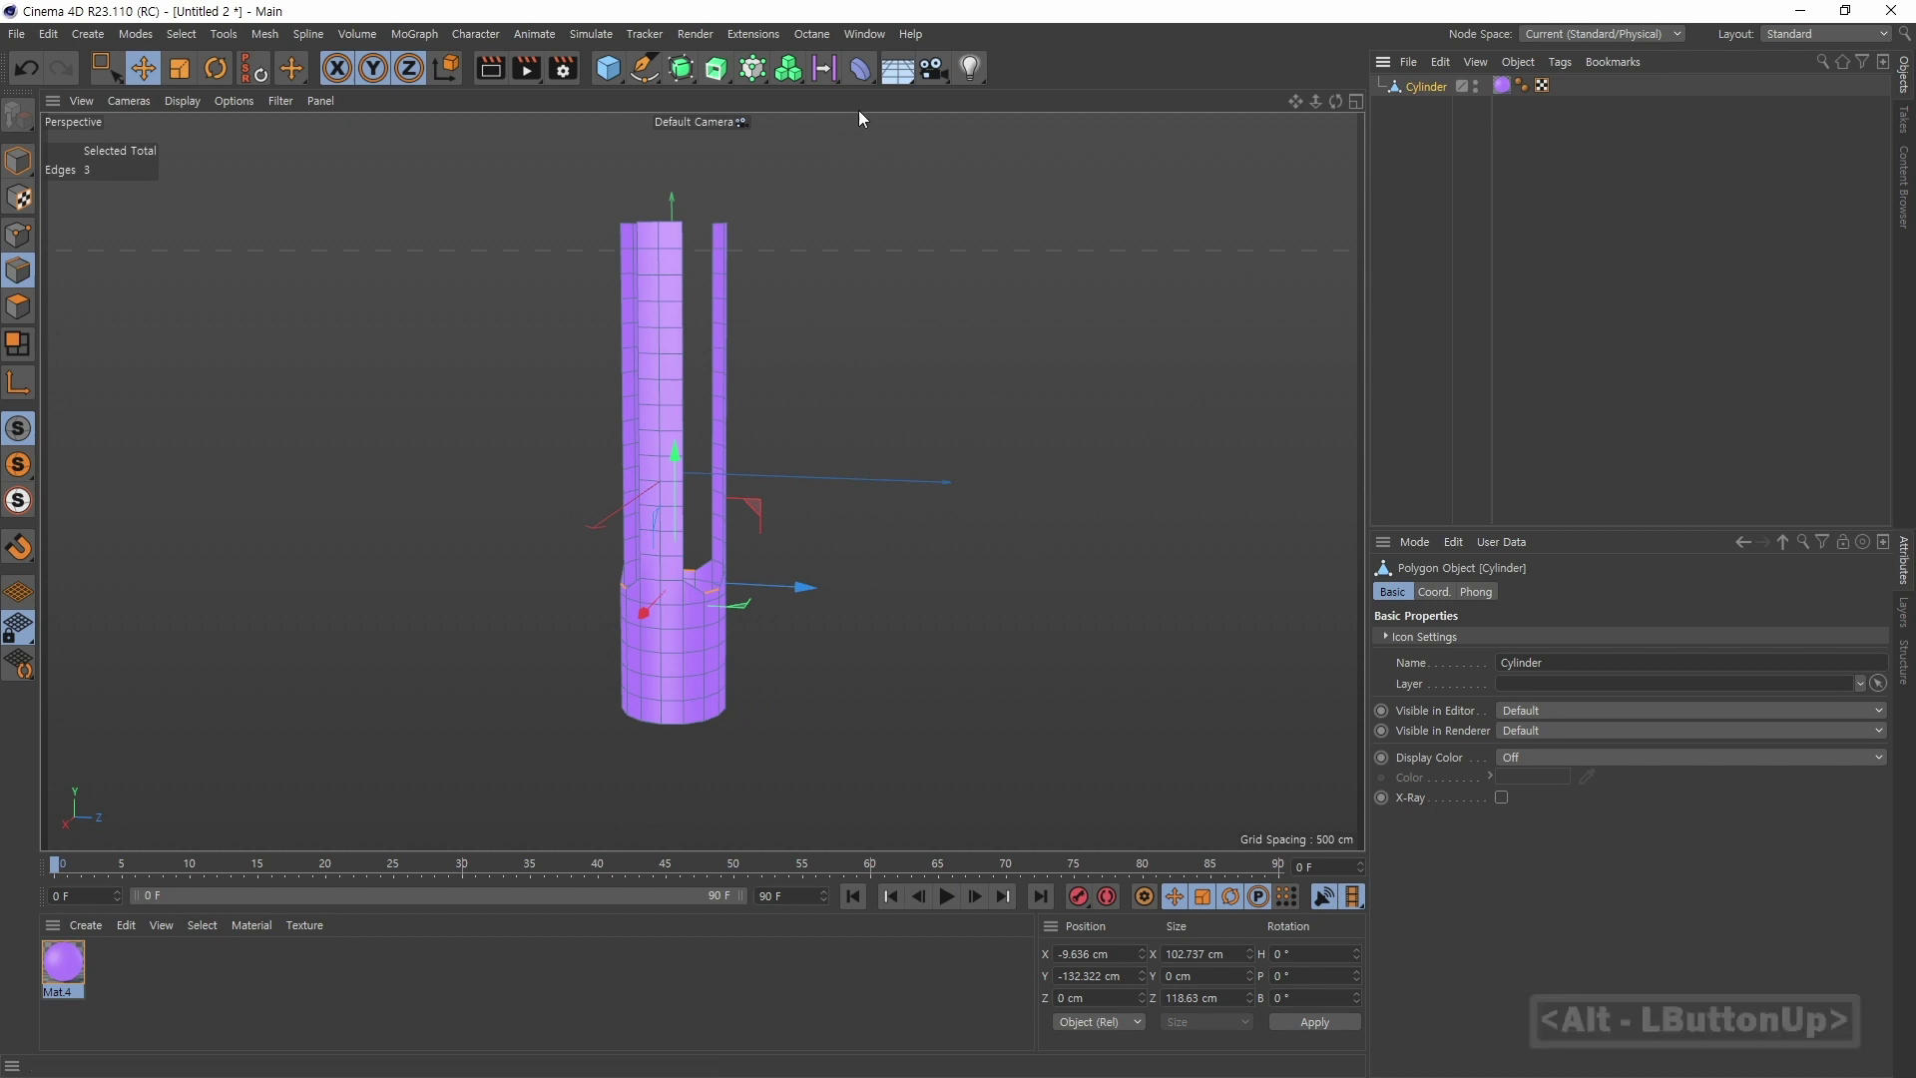
{"action": "left_click", "coordinate": [860, 72]}
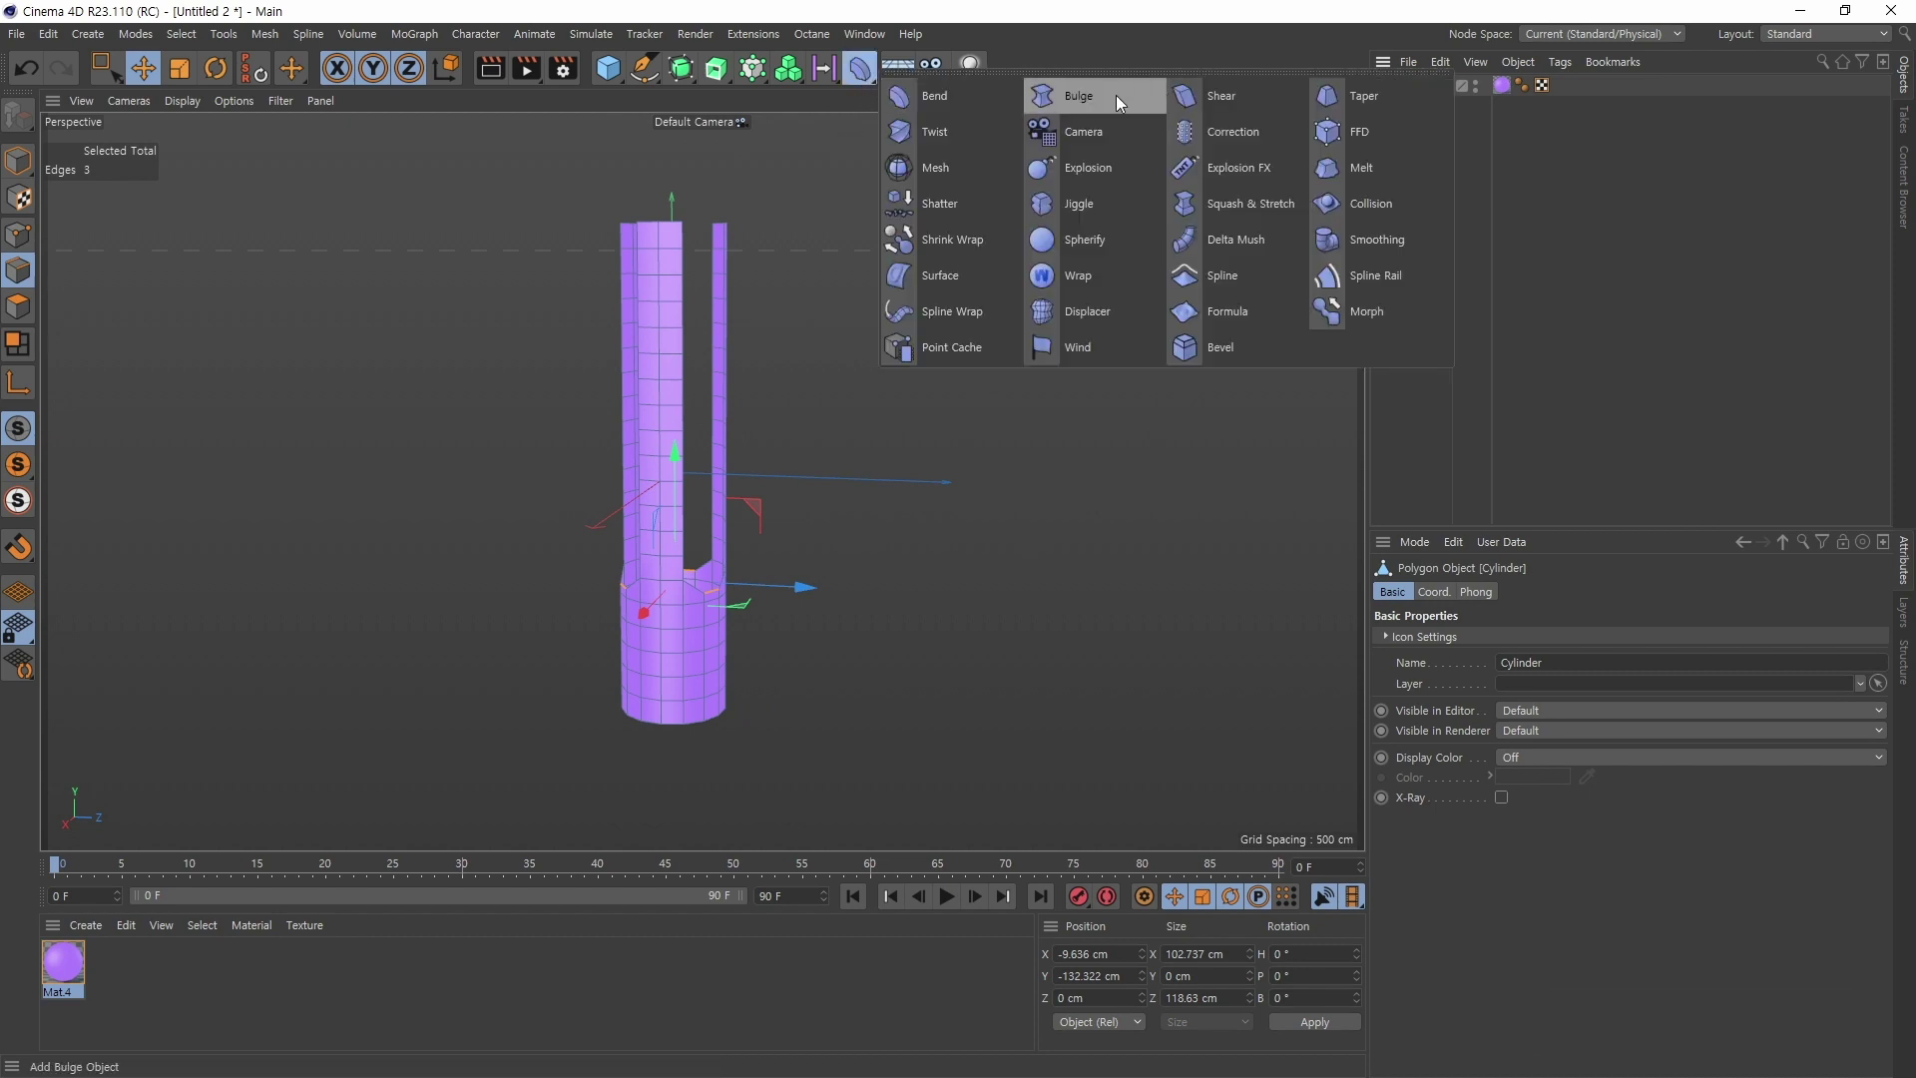
{"action": "left_click", "coordinate": [1343, 98], "text": "shift"}
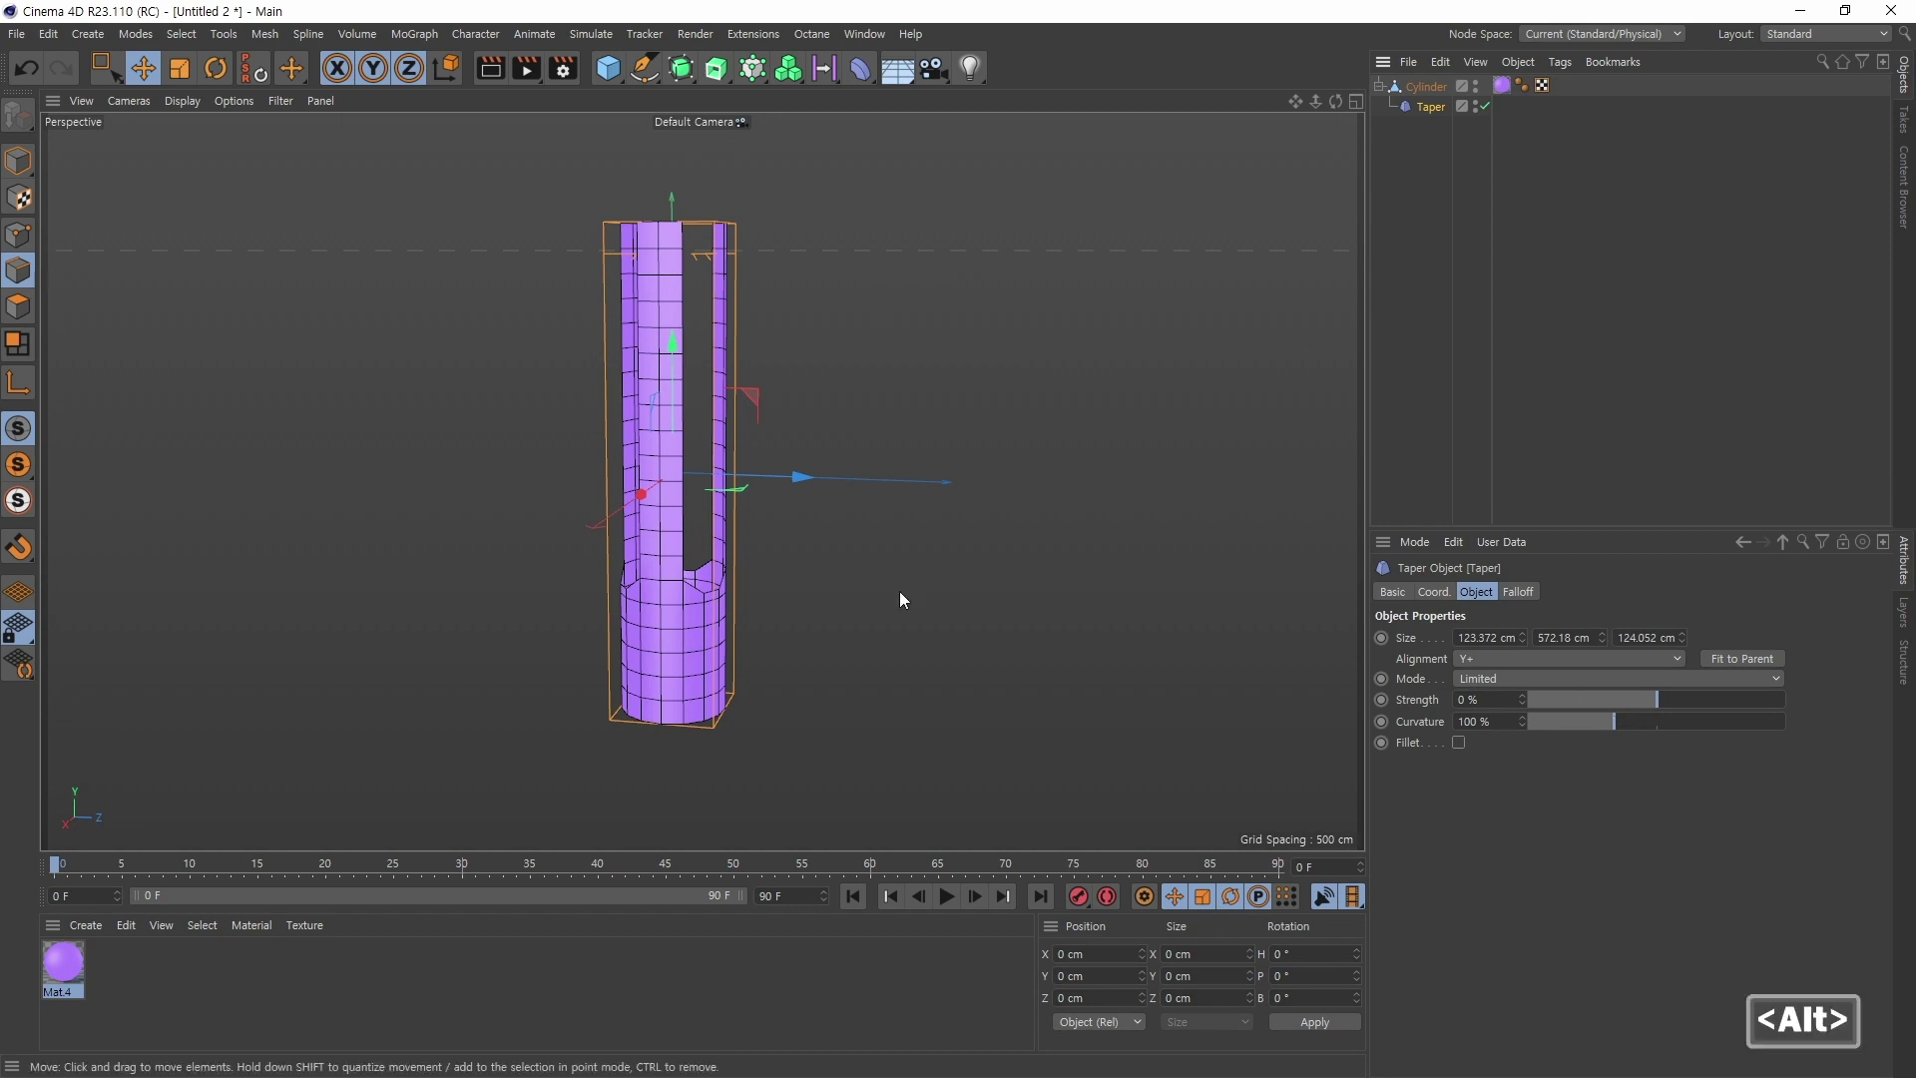
Step: Set the Taper deformer's strength to 76%
{"action": "mouse_move", "coordinate": [902, 594]}
{"action": "left_mouse_down", "text": "alt"}
{"action": "mouse_move", "coordinate": [1095, 578]}
{"action": "mouse_move", "coordinate": [1047, 567]}
{"action": "mouse_move", "coordinate": [1066, 545]}
{"action": "mouse_move", "coordinate": [884, 590]}
{"action": "mouse_move", "coordinate": [922, 608]}
{"action": "mouse_move", "coordinate": [871, 580]}
{"action": "left_mouse_up", "text": "alt"}
{"action": "middle_click_drag", "start_coordinate": [871, 586], "coordinate": [978, 560], "text": "alt"}
{"action": "left_click_drag", "start_coordinate": [979, 559], "coordinate": [963, 584], "text": "alt"}
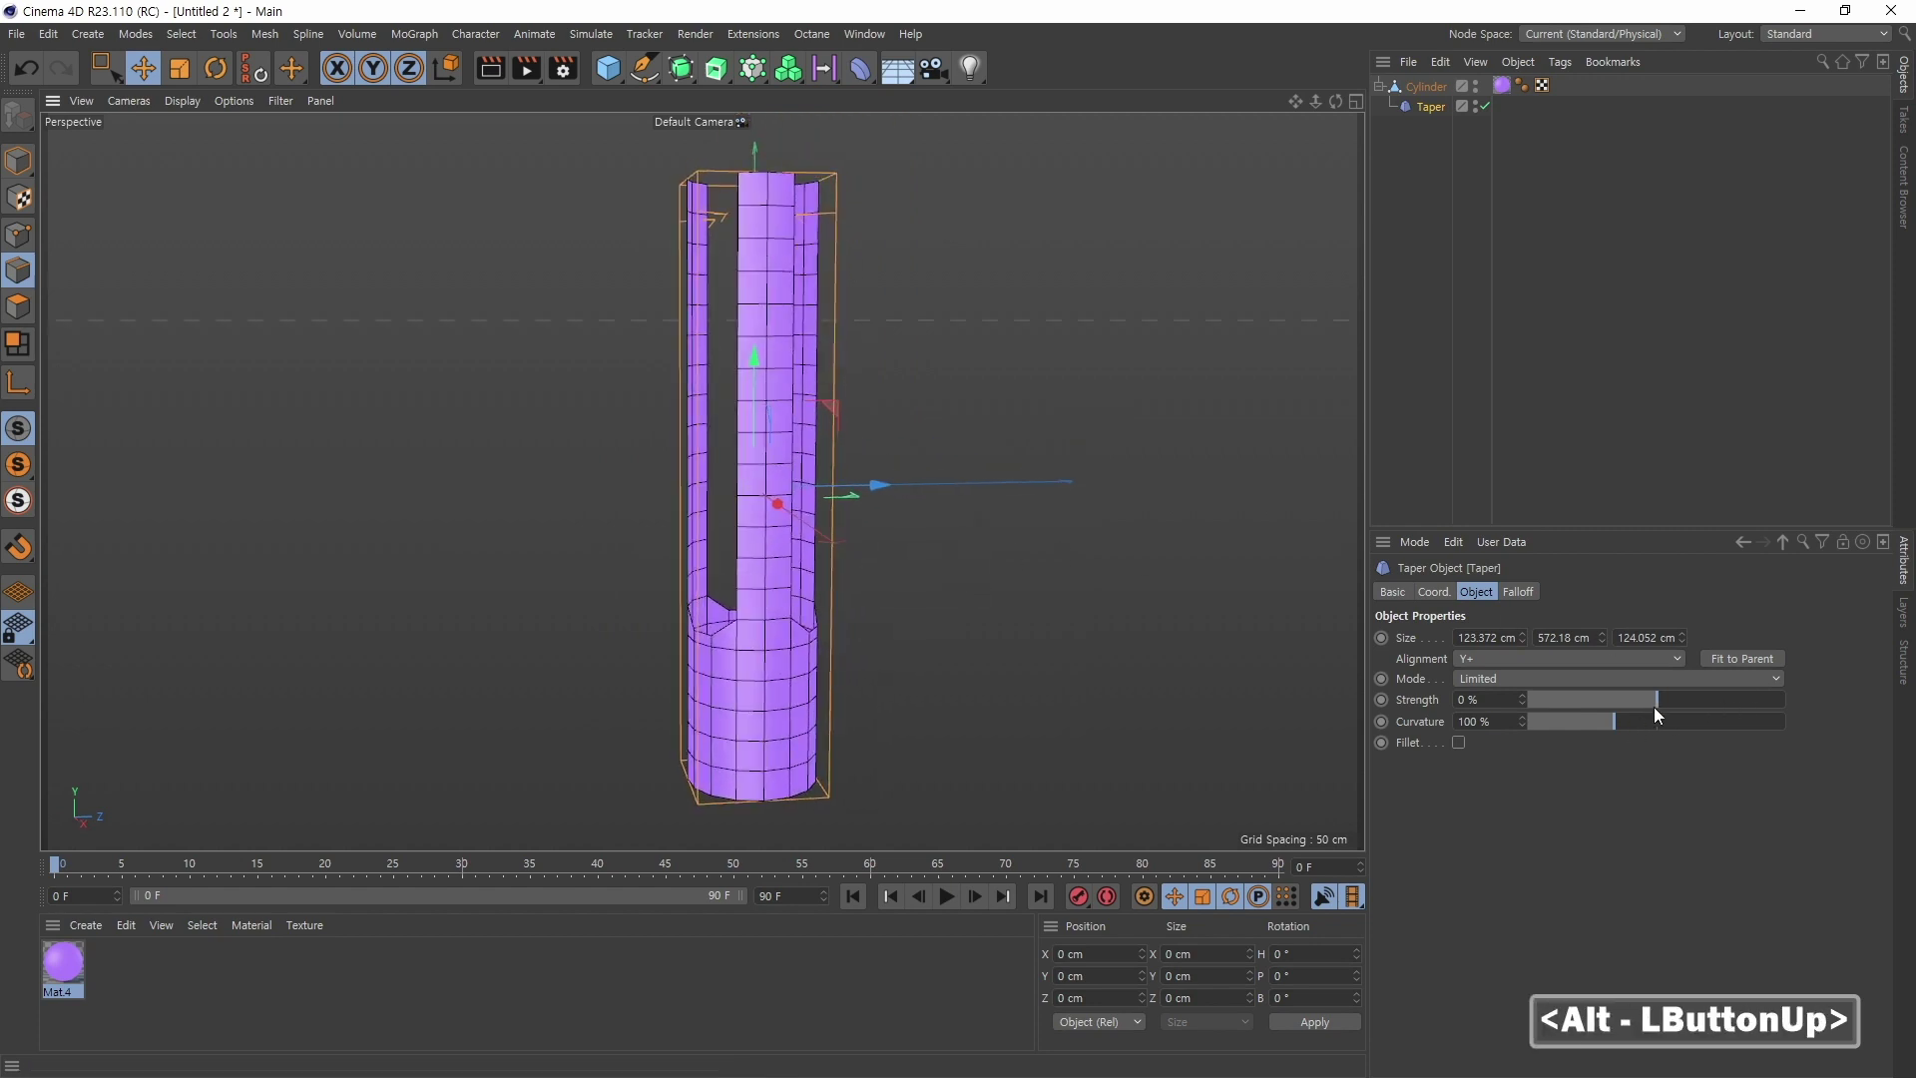
{"action": "left_click_drag", "start_coordinate": [1654, 707], "coordinate": [1754, 698]}
{"action": "middle_click_drag", "start_coordinate": [1073, 644], "coordinate": [1057, 637], "text": "alt"}
{"action": "left_click_drag", "start_coordinate": [1058, 637], "coordinate": [1006, 639], "text": "alt"}
Step: Switch to the Pinterest pin in the browser and compare the curve of the bamboo vase's slats with the tapered model
{"action": "key", "text": "alt+Tab"}
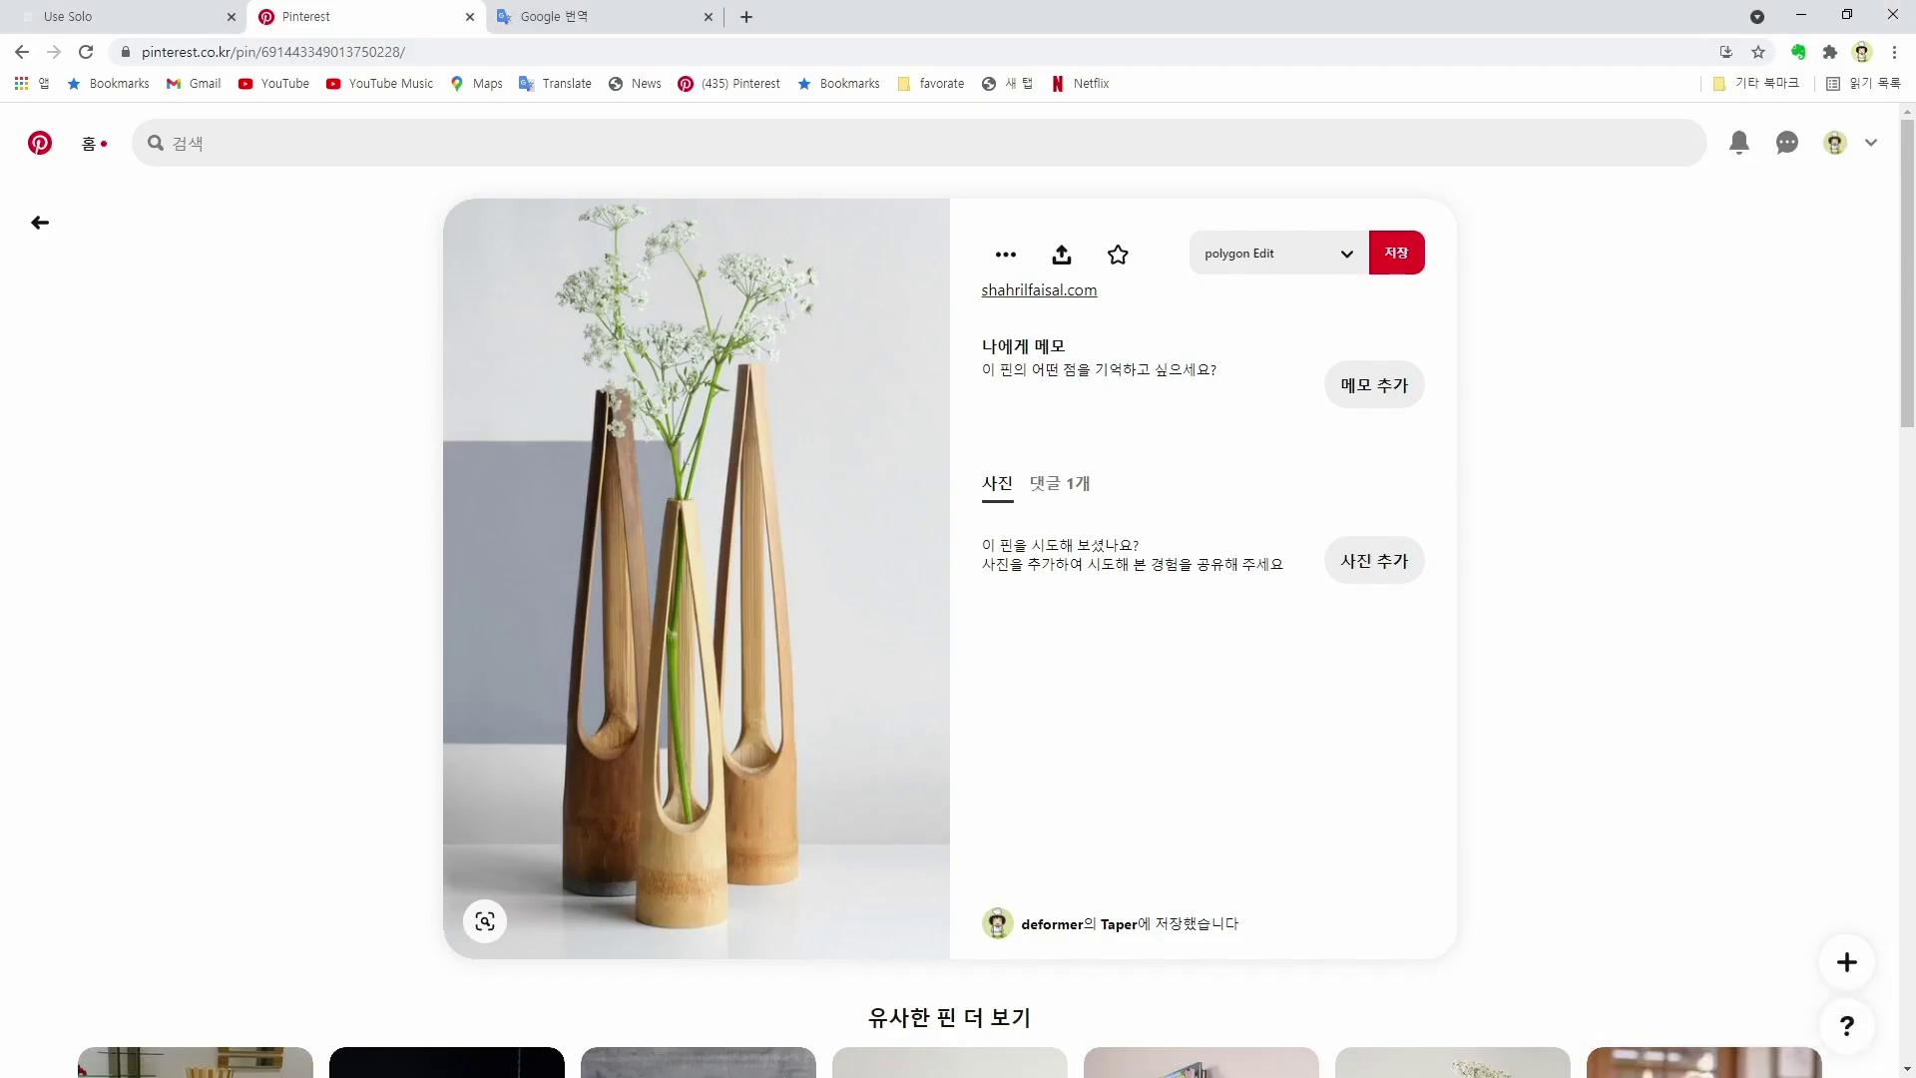
{"action": "key", "text": "alt+Tab"}
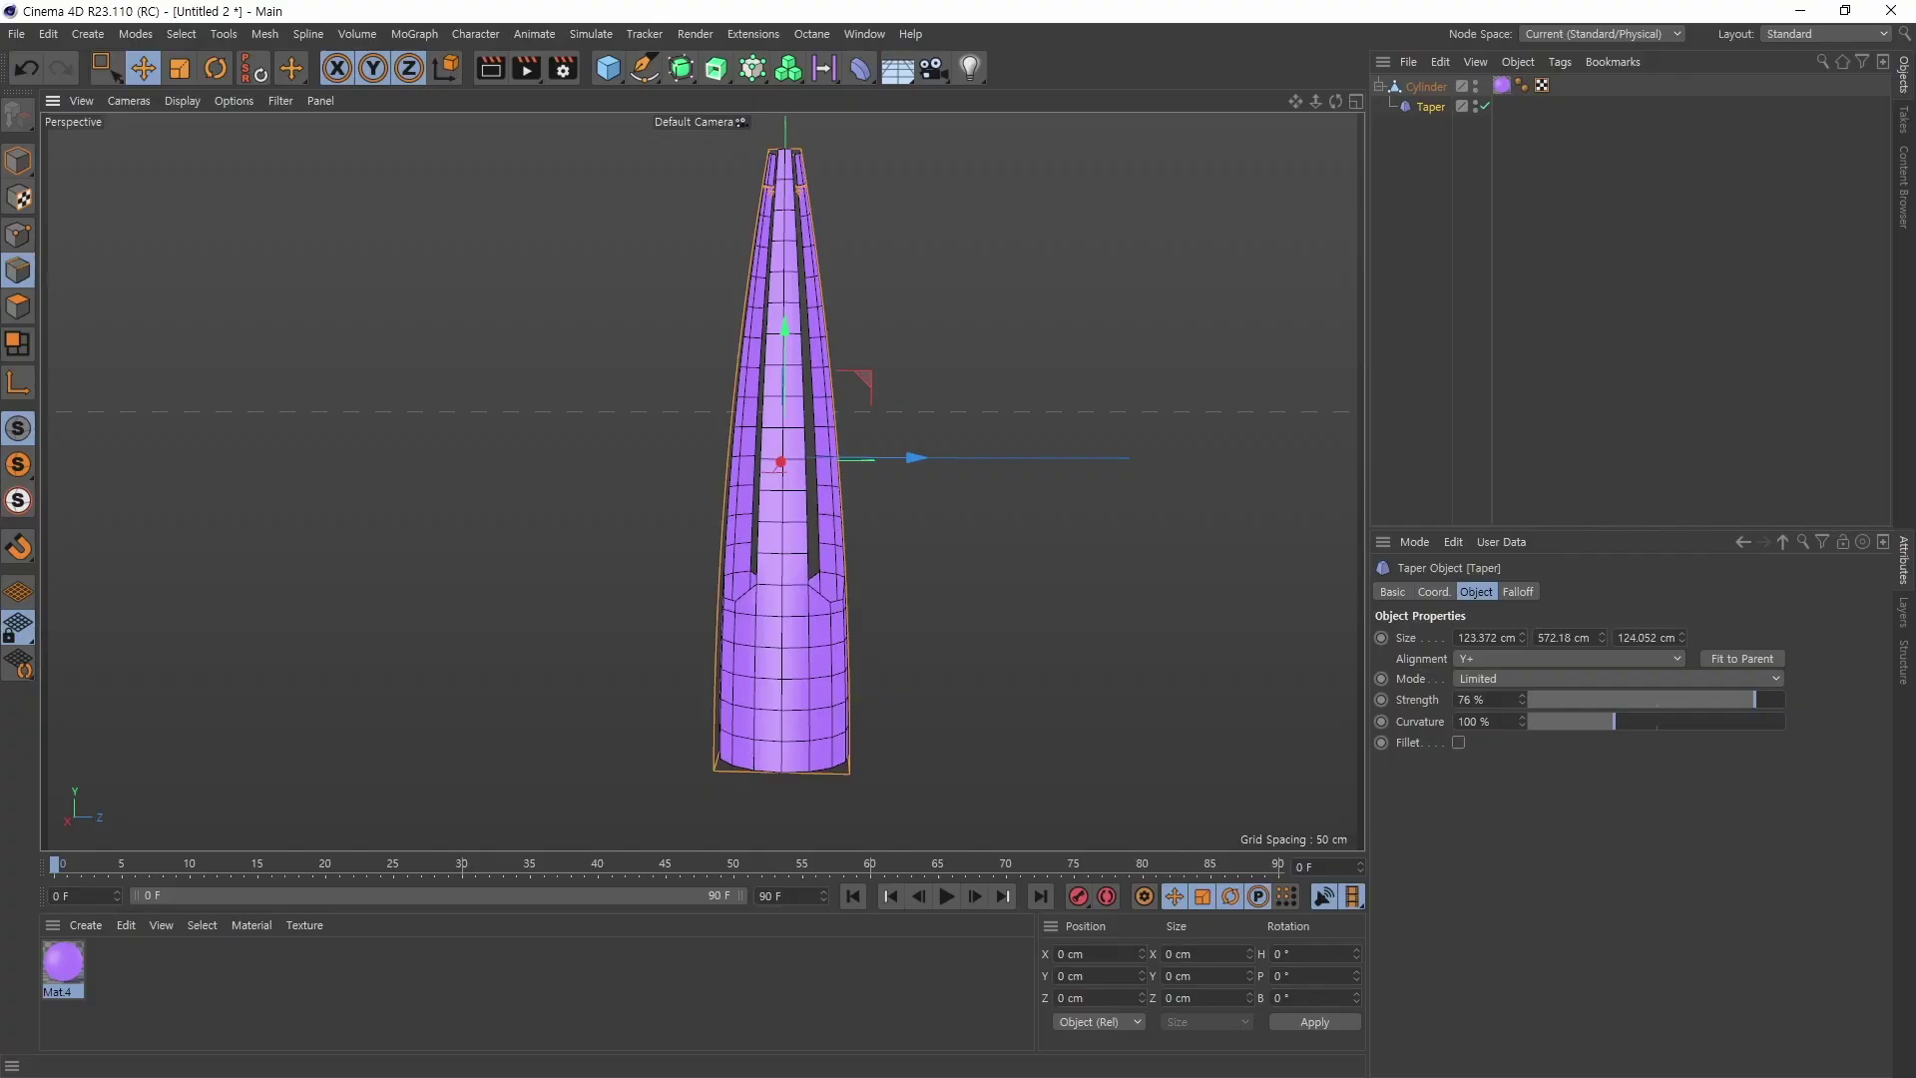
{"action": "middle_click_drag", "start_coordinate": [937, 491], "coordinate": [947, 501], "text": "alt"}
{"action": "left_click_drag", "start_coordinate": [948, 501], "coordinate": [1044, 582], "text": "alt"}
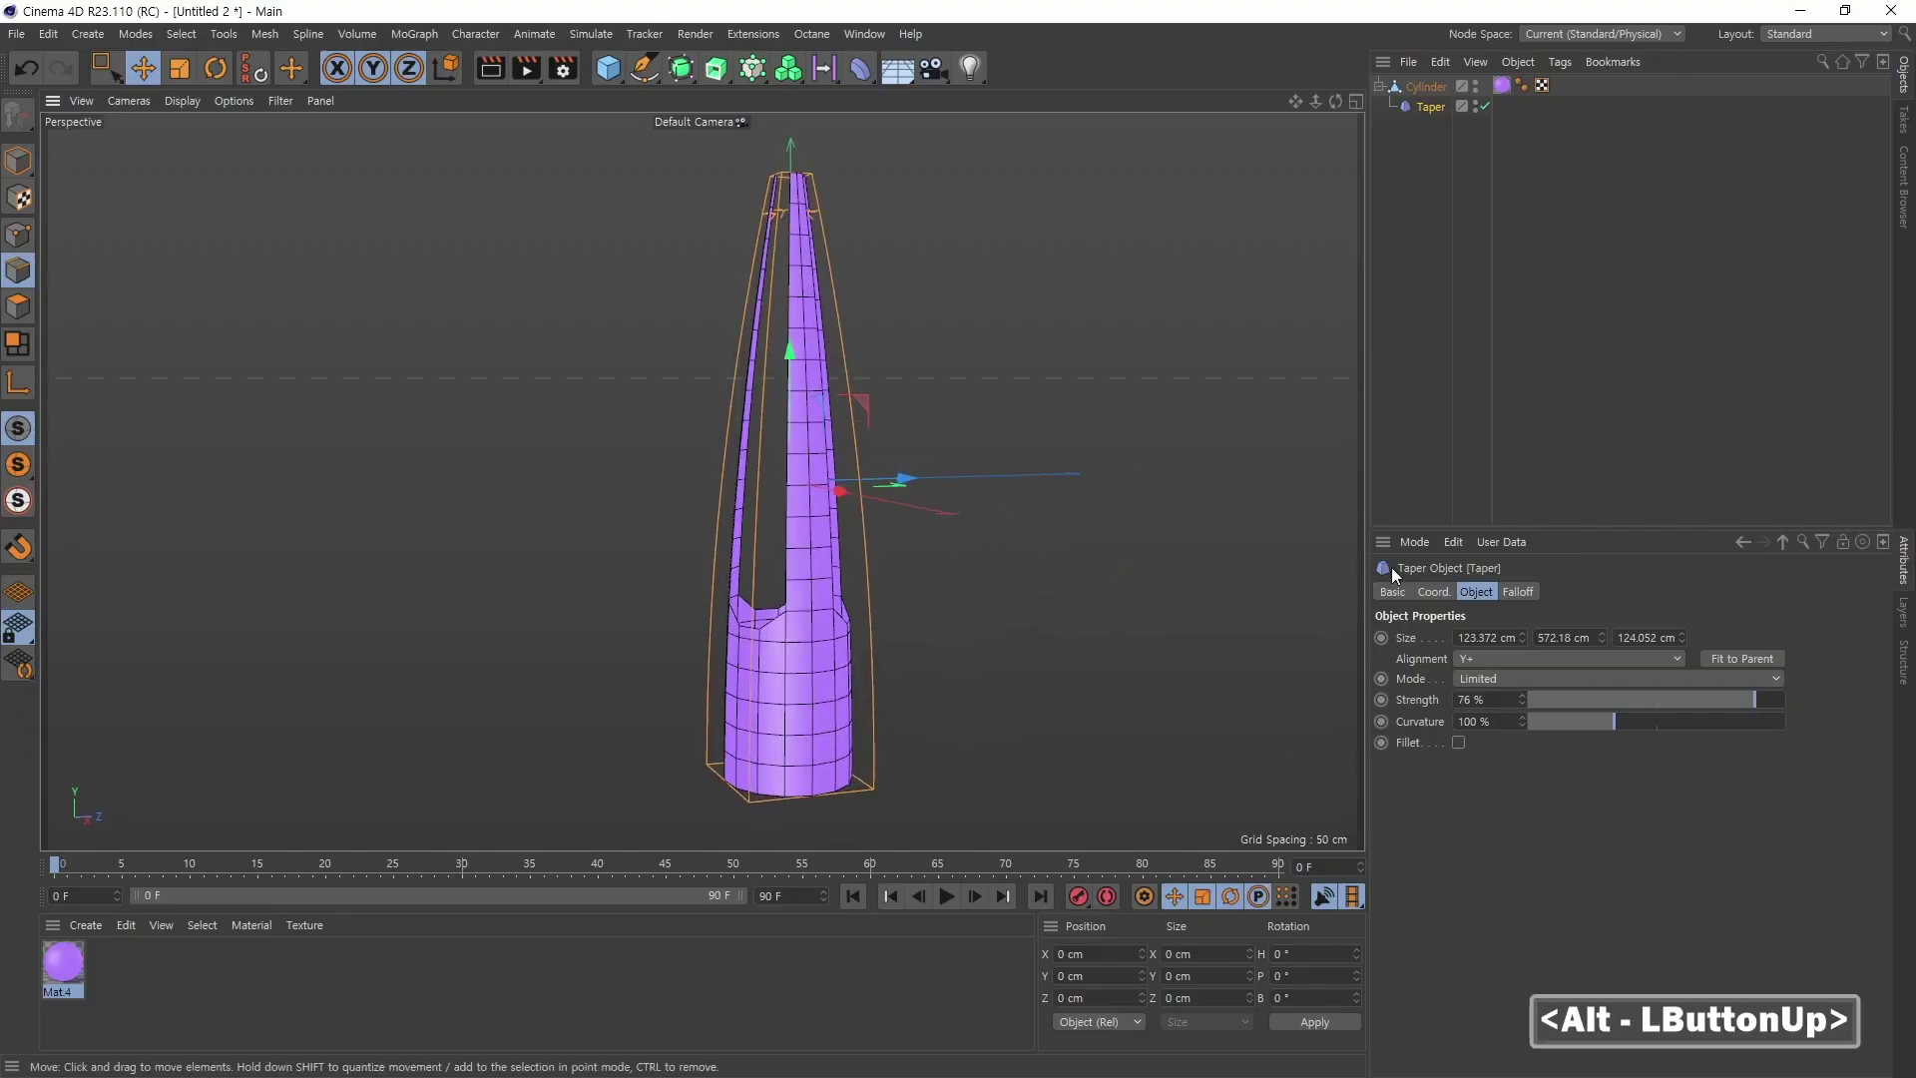
{"action": "key", "text": "alt+Tab"}
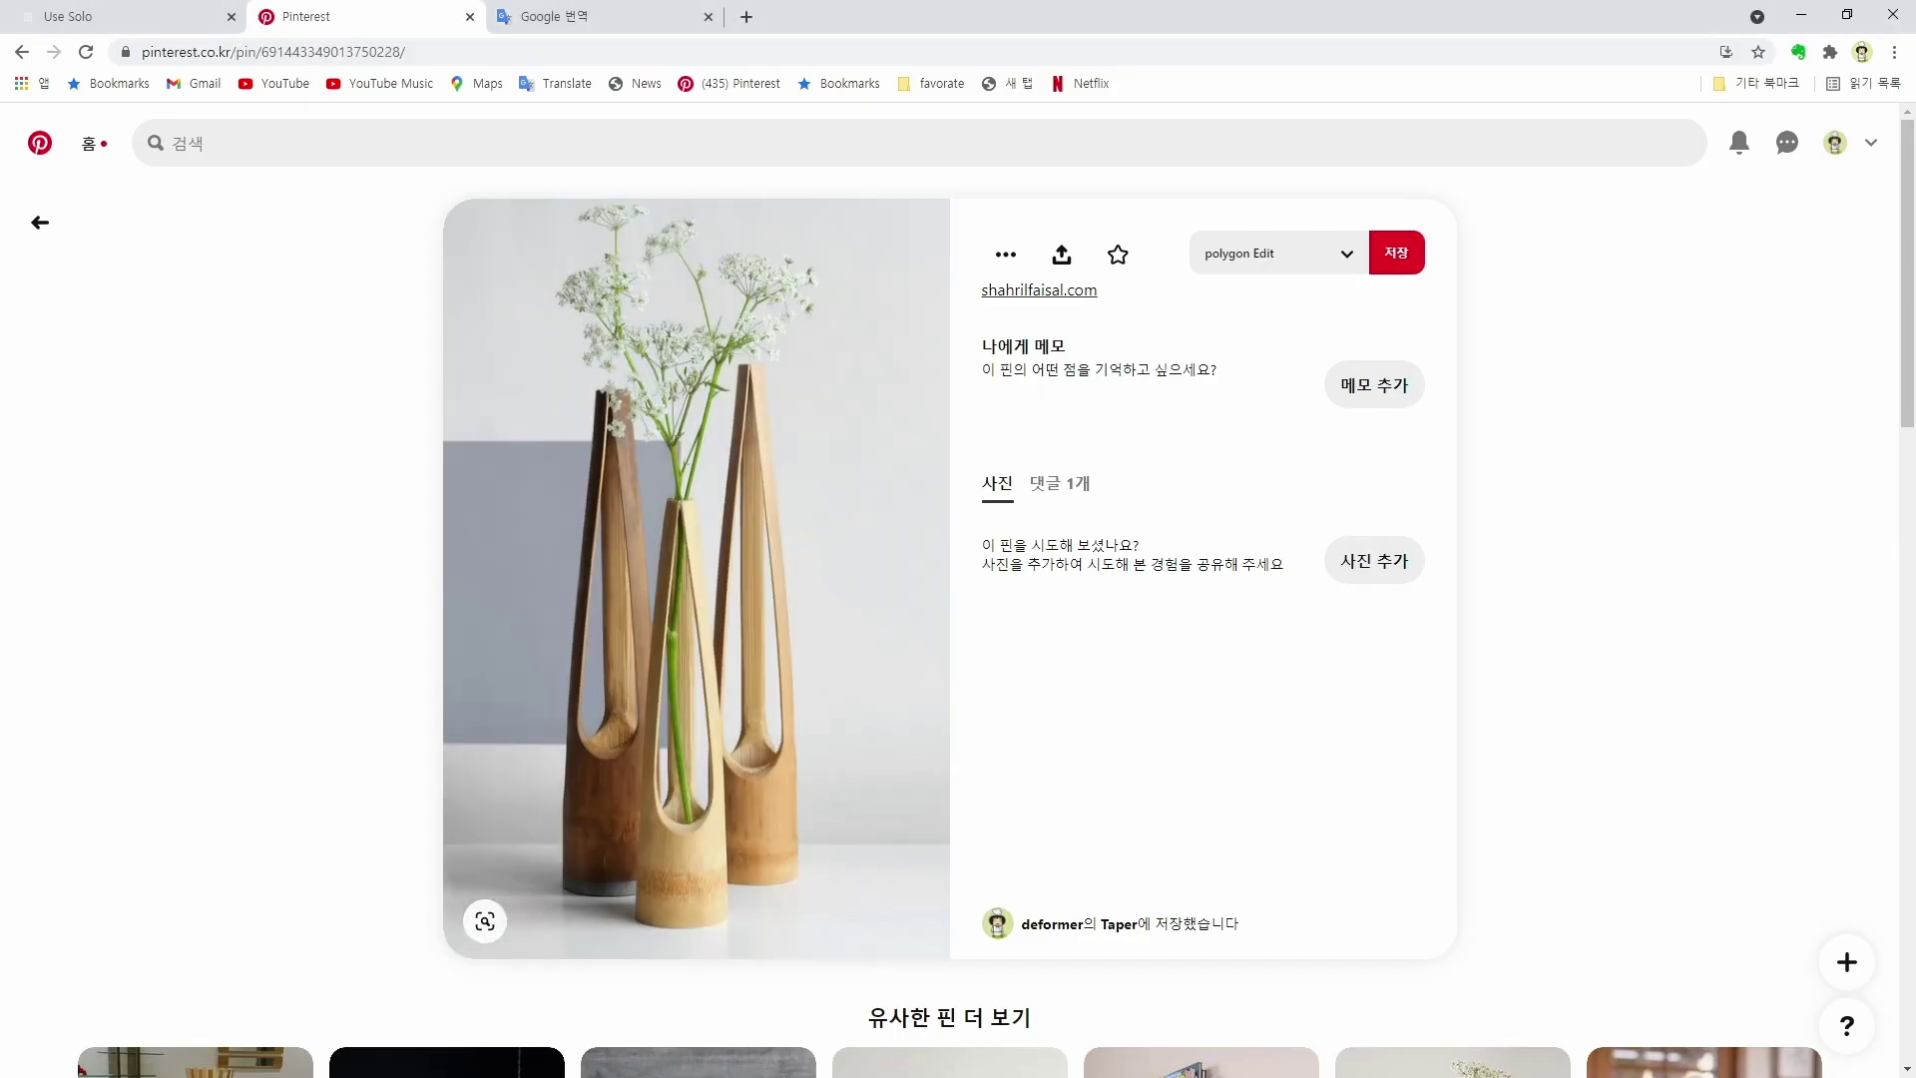
{"action": "key", "text": "ctrl+2"}
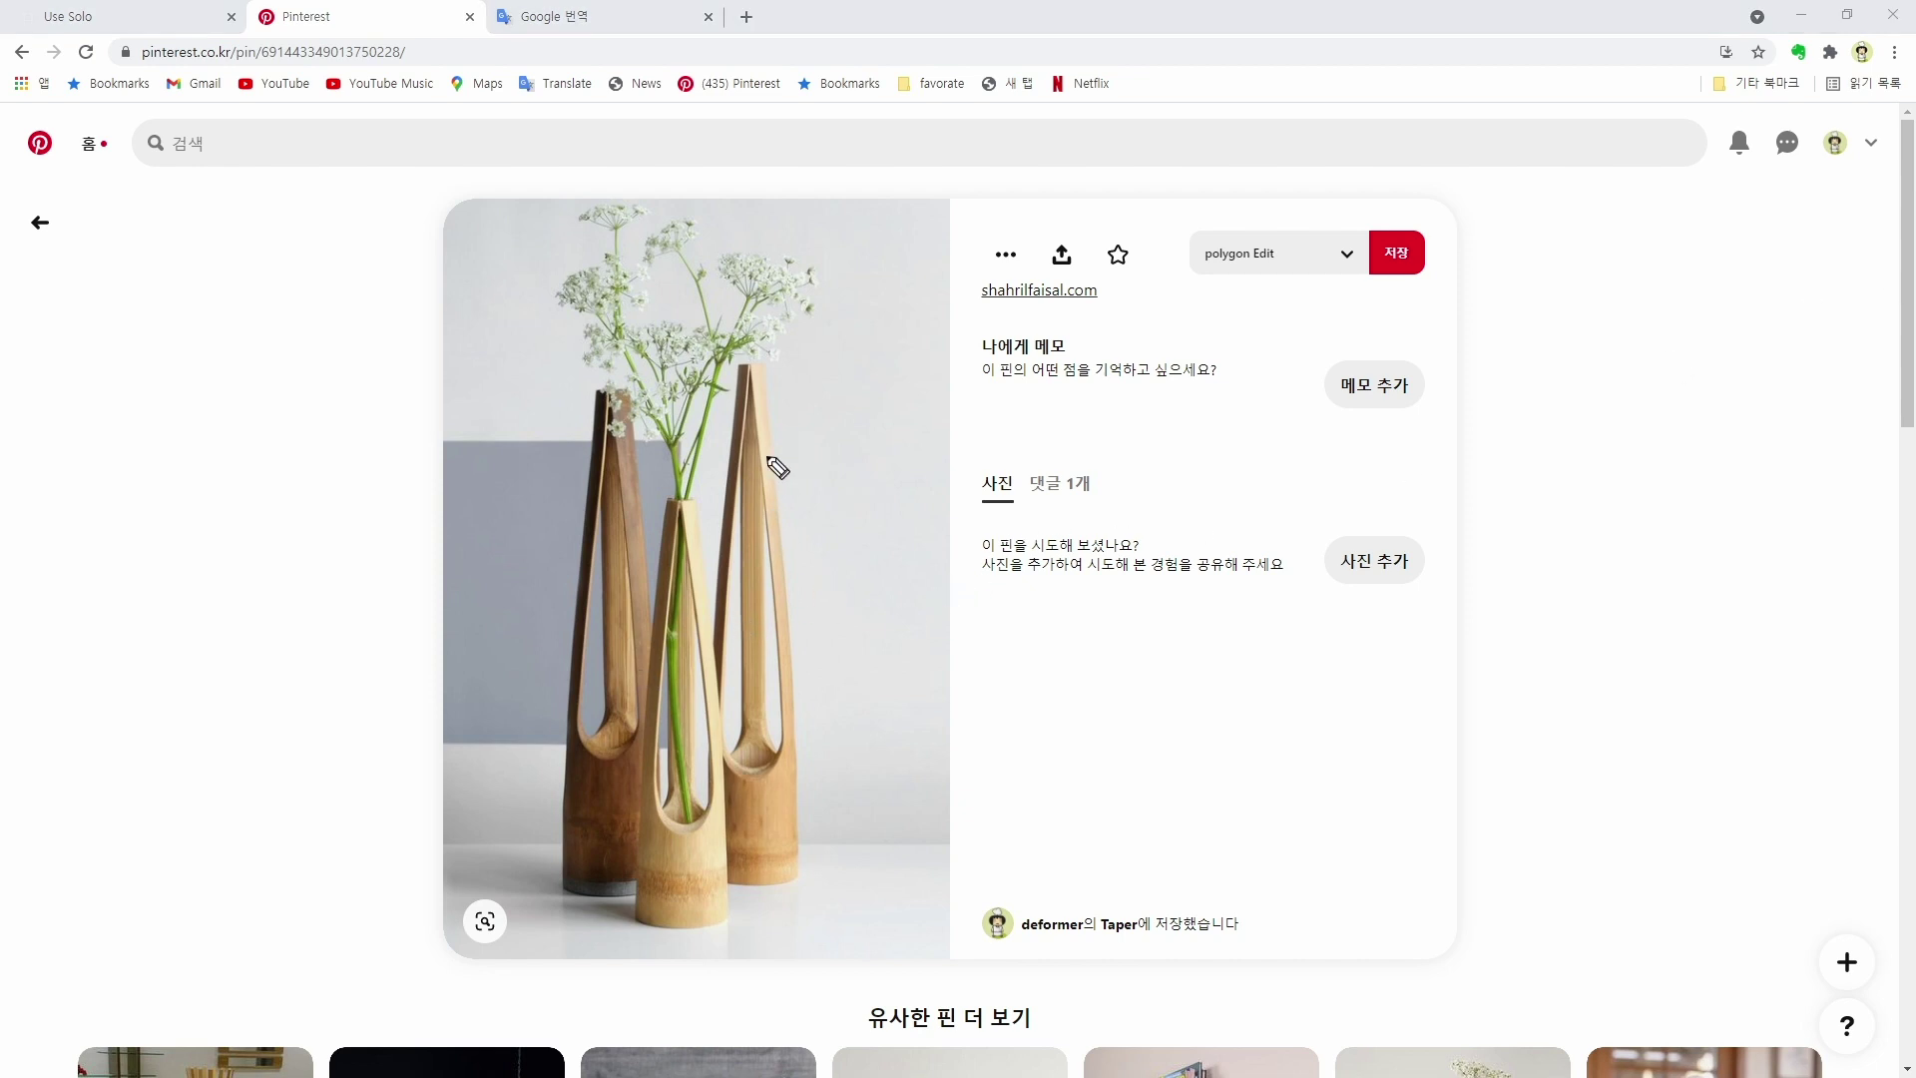
{"action": "left_click_drag", "start_coordinate": [707, 552], "coordinate": [713, 477]}
{"action": "mouse_move", "coordinate": [744, 431]}
{"action": "left_mouse_down"}
{"action": "mouse_move", "coordinate": [816, 399]}
{"action": "mouse_move", "coordinate": [798, 375]}
{"action": "mouse_move", "coordinate": [713, 459]}
{"action": "left_mouse_up"}
{"action": "key", "text": "Escape"}
{"action": "key", "text": "alt+Tab"}
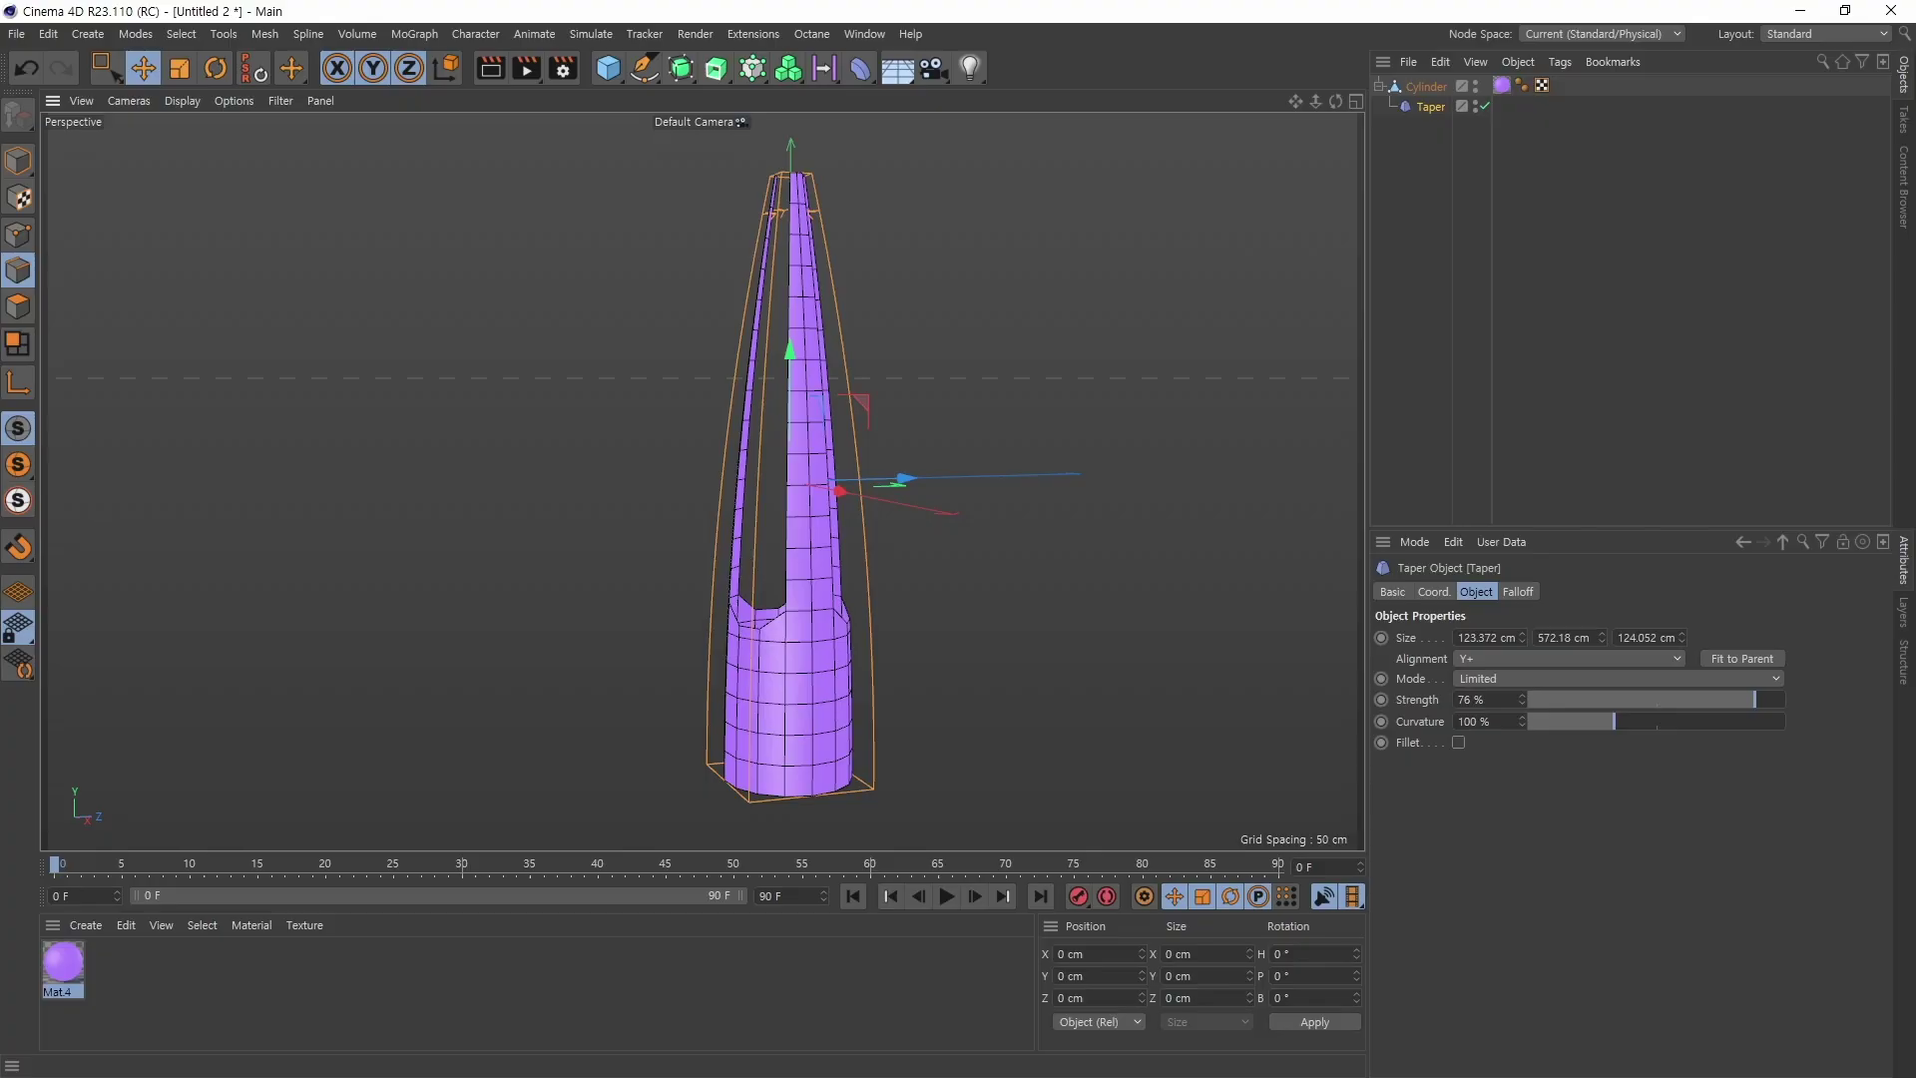
Step: Enable Fillet on the Taper deformer and set its curvature to 89% and strength to 73%
{"action": "left_click", "coordinate": [1458, 742]}
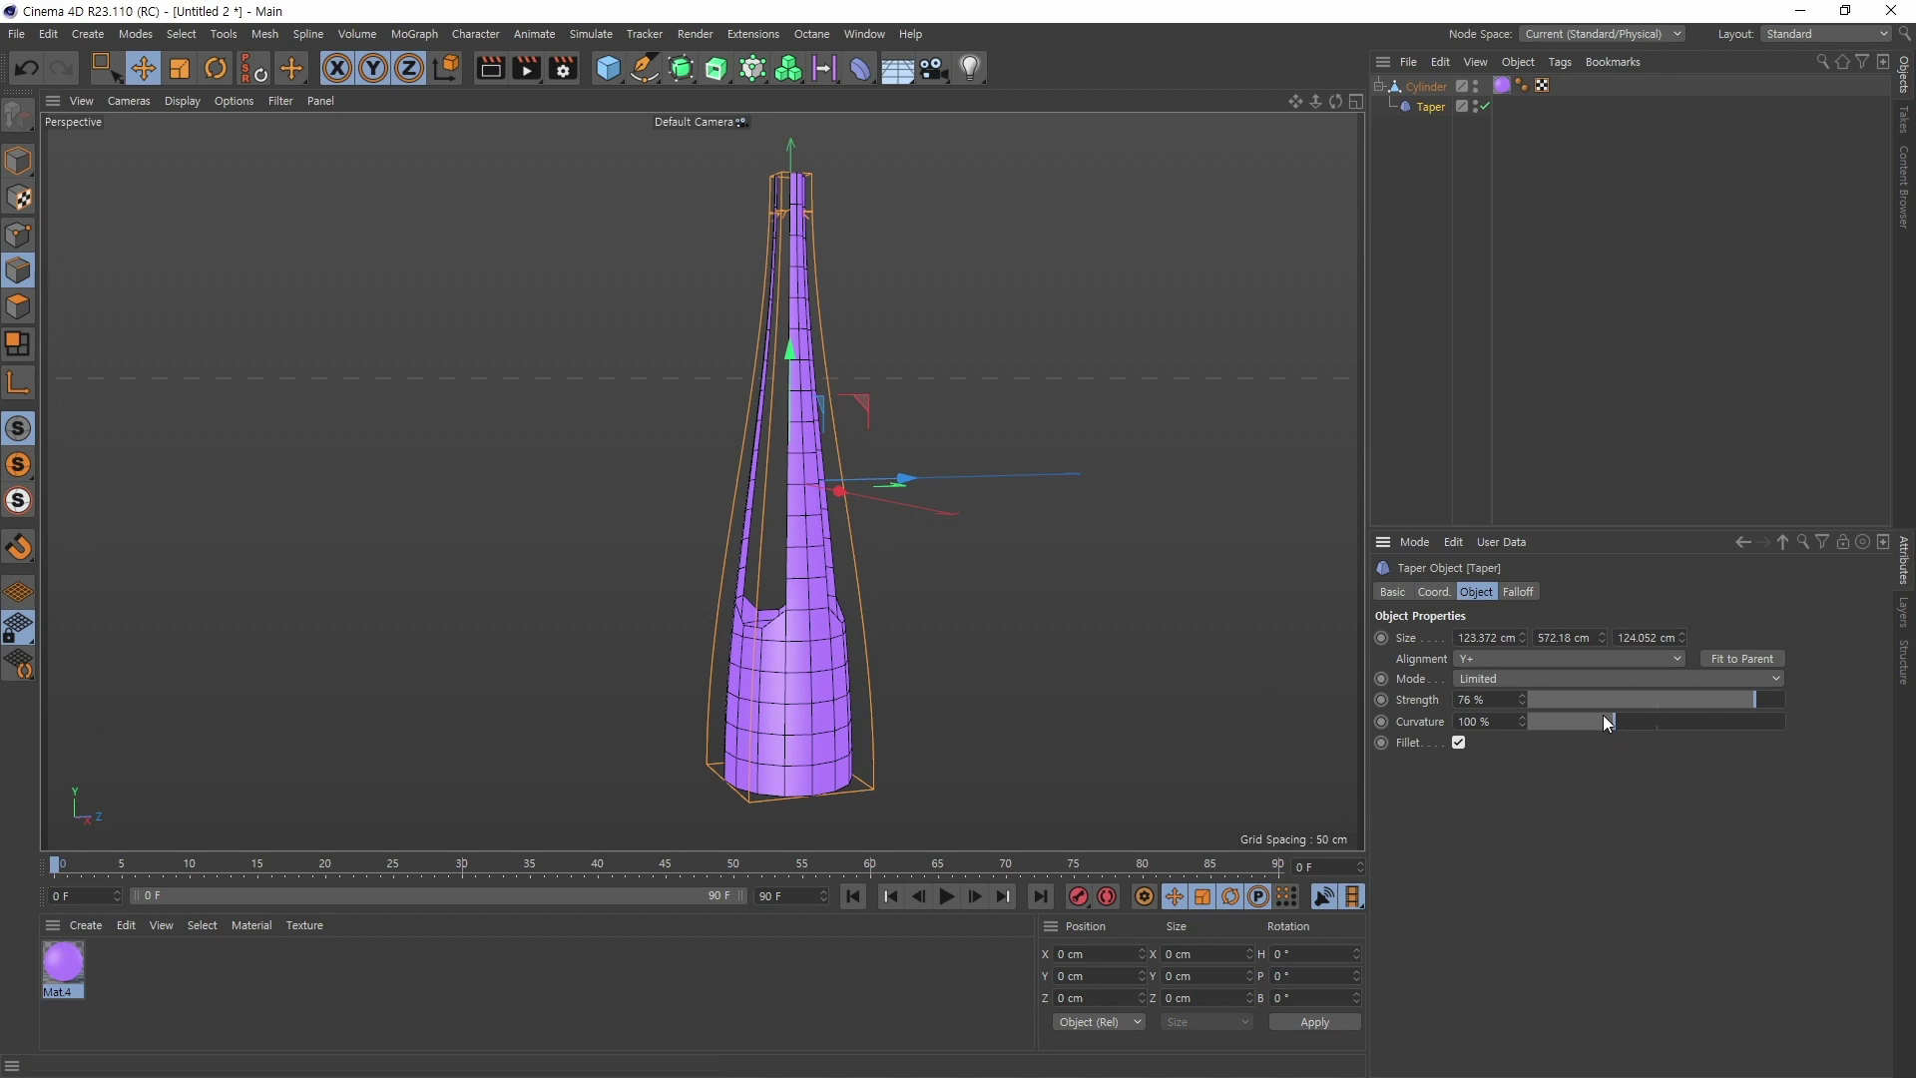
{"action": "left_click_drag", "start_coordinate": [1652, 718], "coordinate": [1602, 723]}
{"action": "left_click_drag", "start_coordinate": [1774, 699], "coordinate": [1752, 700]}
Step: Examine the tapered vase from all sides, checking its slats, openings, narrow top and base
{"action": "mouse_move", "coordinate": [1038, 628]}
{"action": "left_mouse_down", "text": "alt"}
{"action": "mouse_move", "coordinate": [950, 620]}
{"action": "mouse_move", "coordinate": [1253, 615]}
{"action": "mouse_move", "coordinate": [902, 631]}
{"action": "mouse_move", "coordinate": [1169, 624]}
{"action": "mouse_move", "coordinate": [1172, 585]}
{"action": "mouse_move", "coordinate": [1004, 627]}
{"action": "mouse_move", "coordinate": [1039, 626]}
{"action": "left_mouse_up", "text": "alt"}
{"action": "middle_click_drag", "start_coordinate": [1039, 626], "coordinate": [958, 629], "text": "alt"}
{"action": "left_click_drag", "start_coordinate": [958, 628], "coordinate": [1157, 628], "text": "alt"}
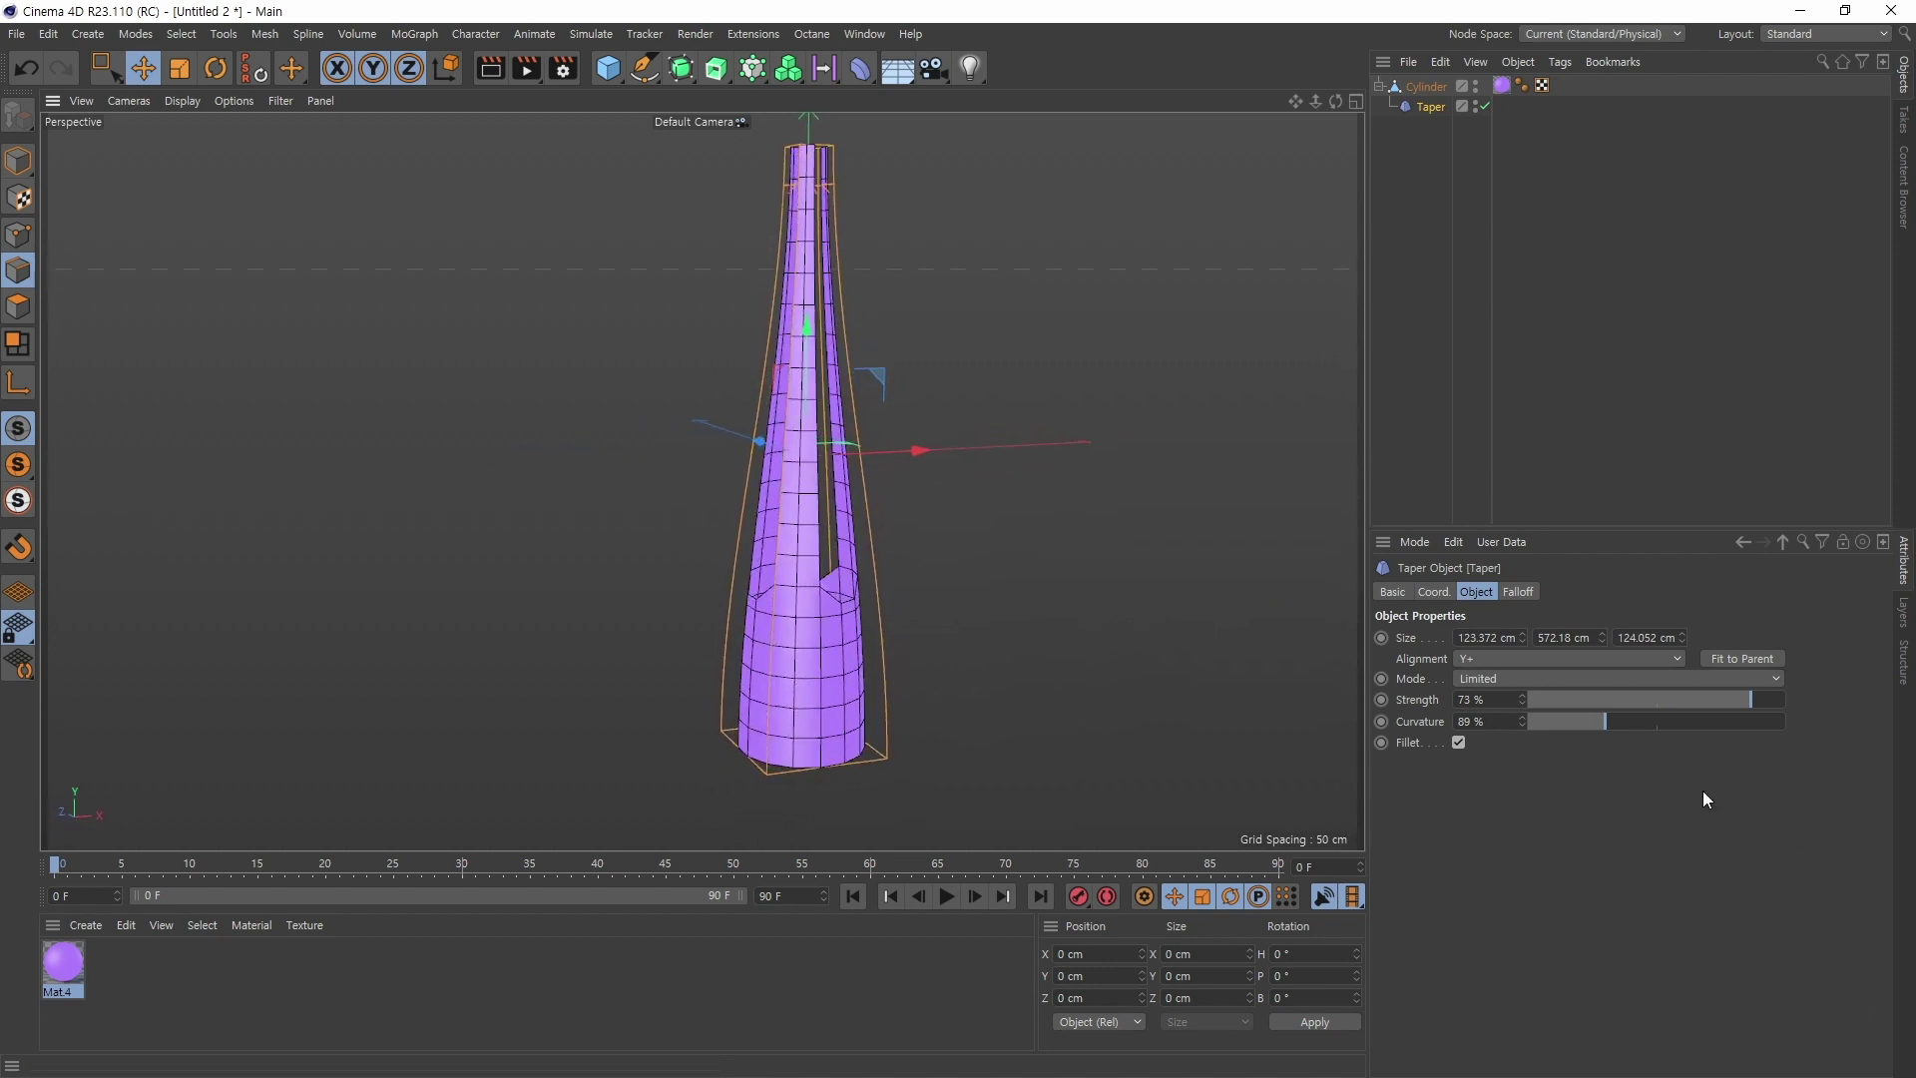
{"action": "left_click_drag", "start_coordinate": [1048, 629], "coordinate": [1077, 412], "text": "alt"}
{"action": "middle_click_drag", "start_coordinate": [1074, 406], "coordinate": [1042, 488], "text": "alt"}
{"action": "left_click_drag", "start_coordinate": [1041, 488], "coordinate": [1068, 557], "text": "alt"}
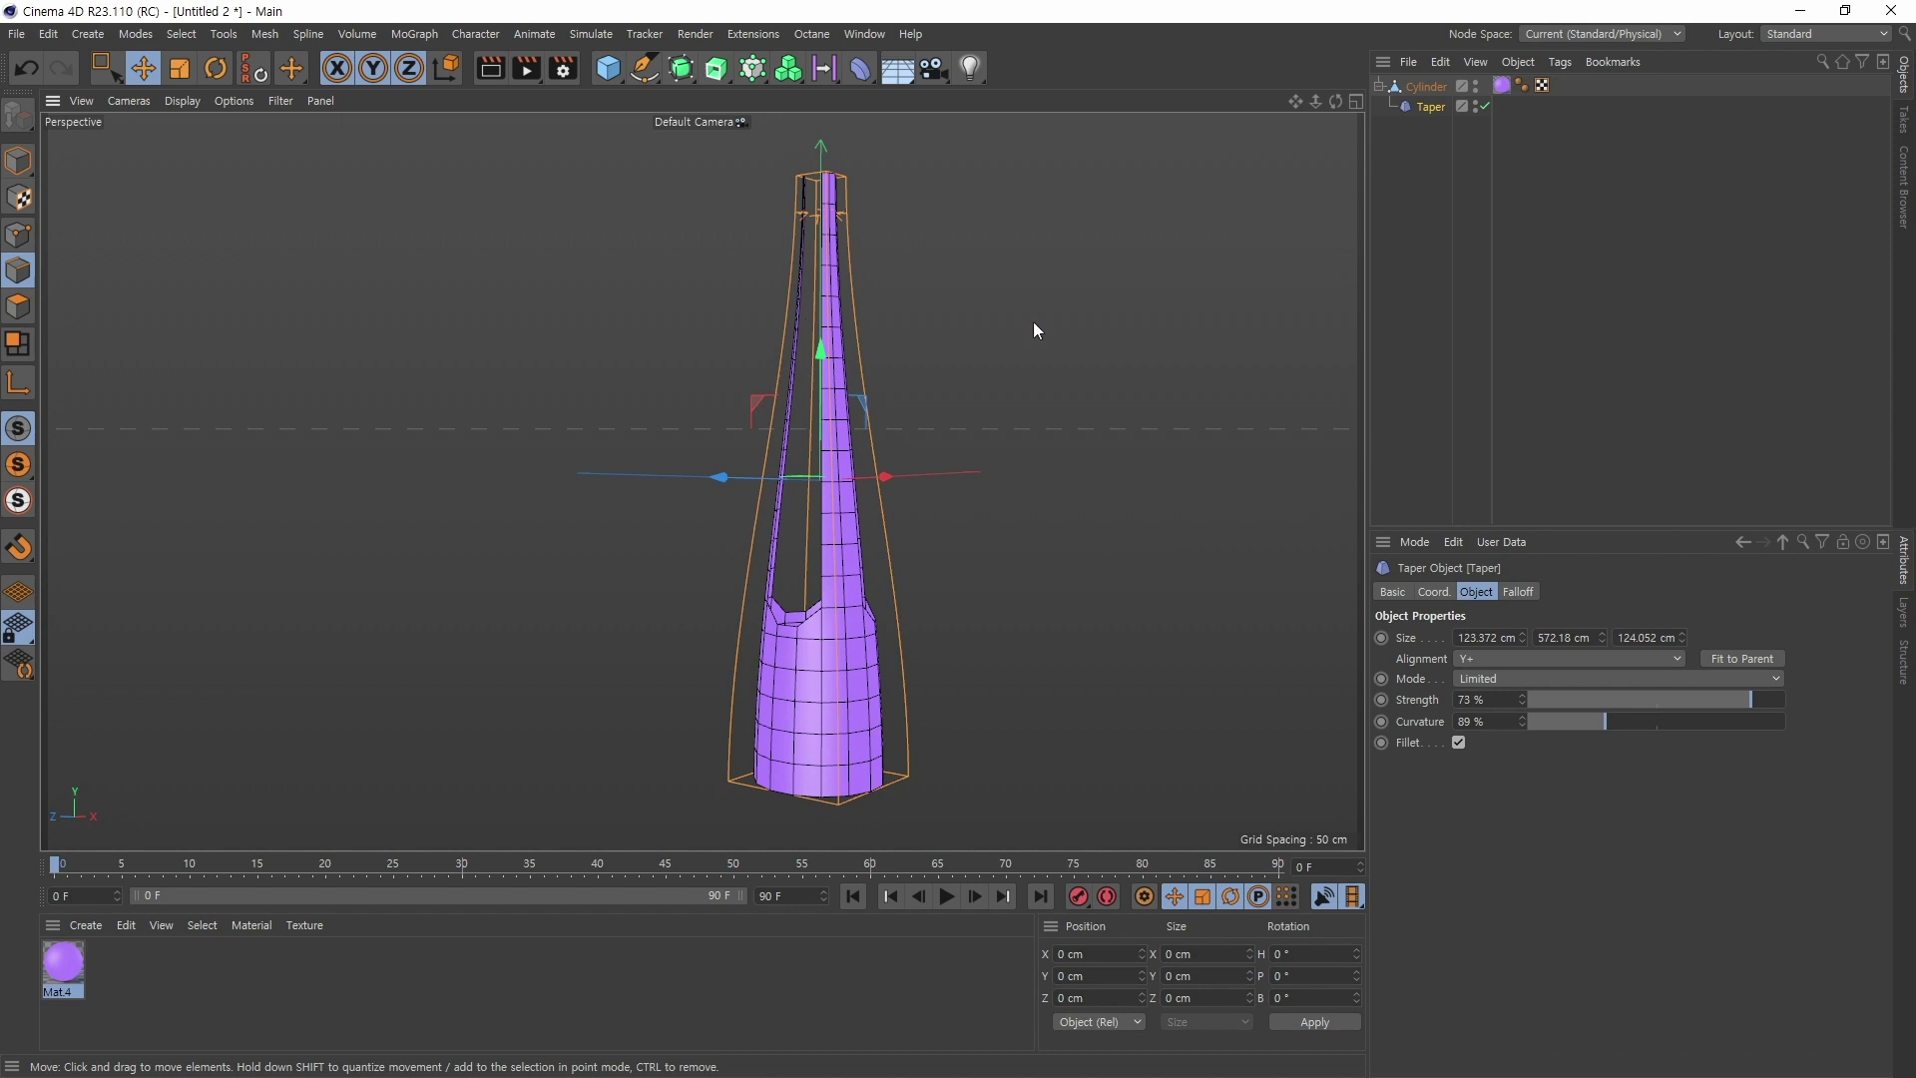
{"action": "left_click_drag", "start_coordinate": [934, 530], "coordinate": [888, 589], "text": "alt"}
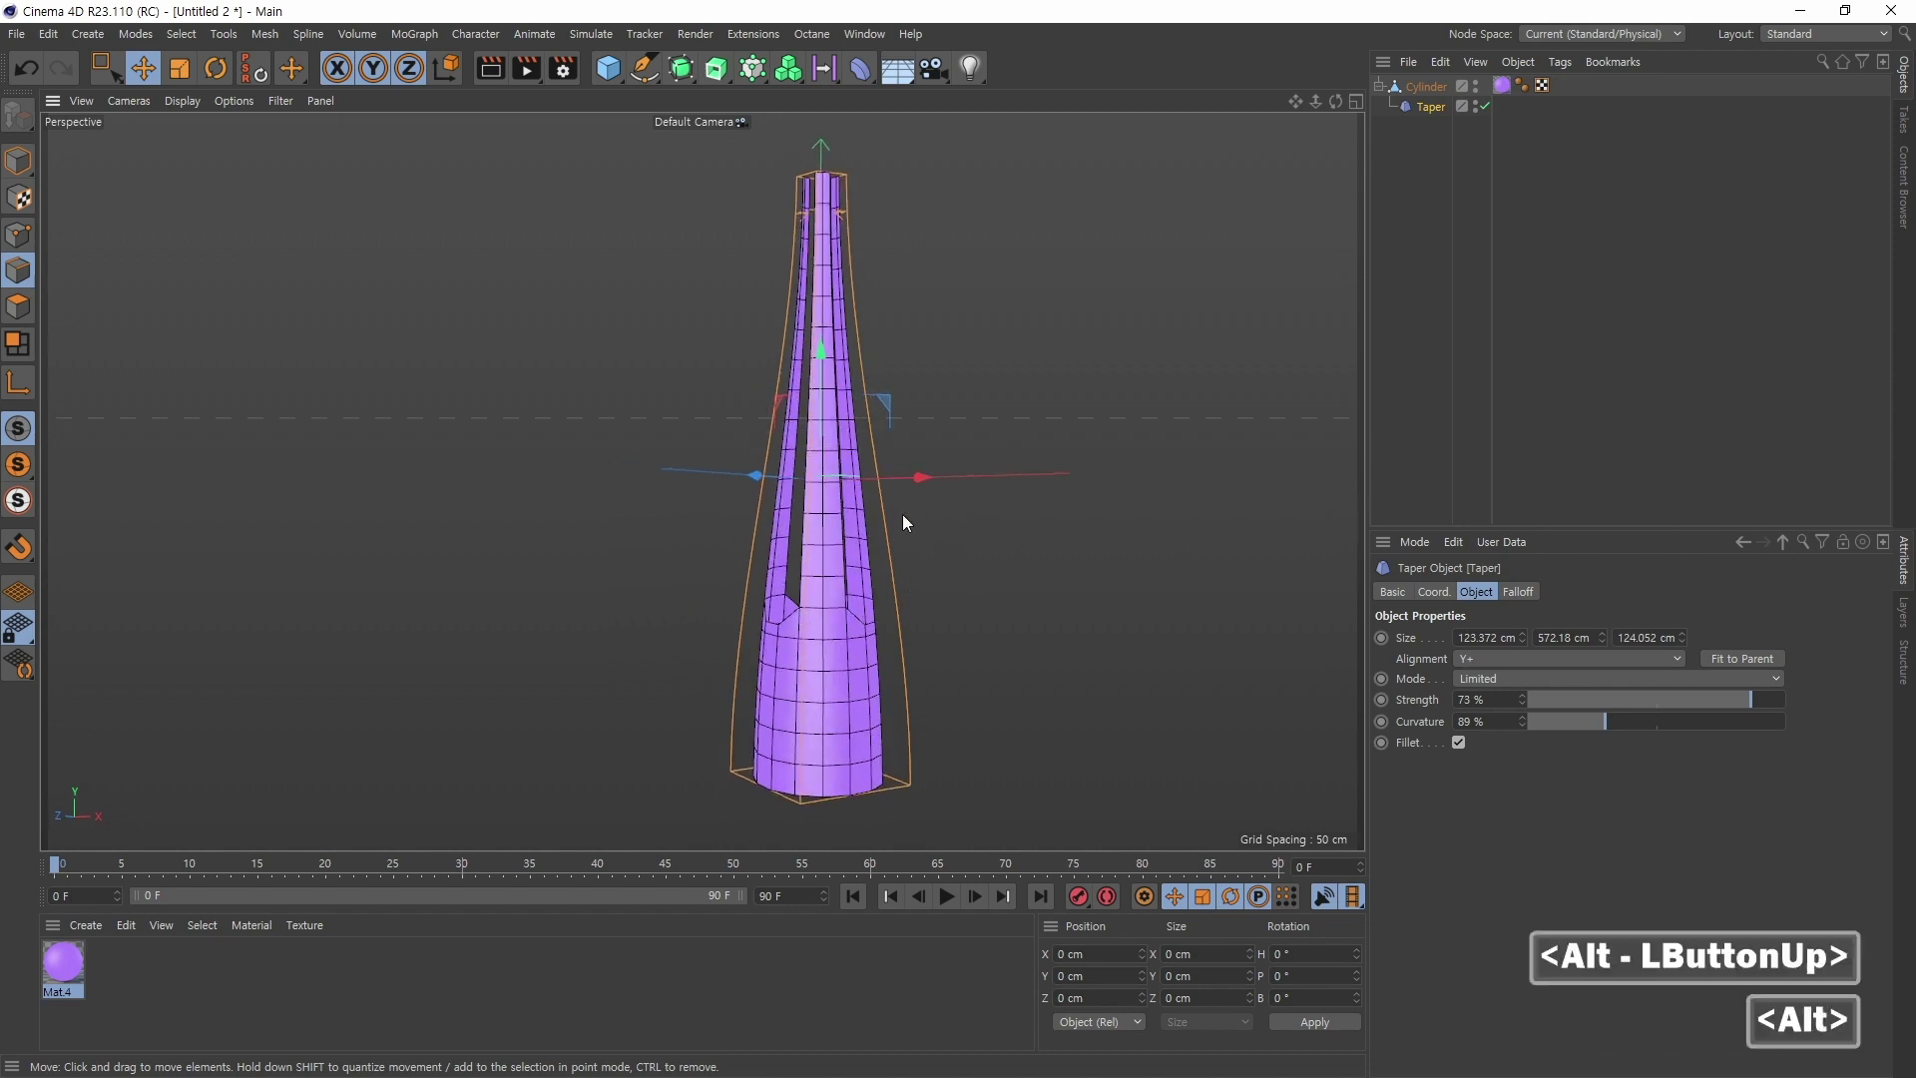
{"action": "left_click_drag", "start_coordinate": [902, 513], "coordinate": [860, 260], "text": "alt"}
{"action": "middle_click_drag", "start_coordinate": [860, 260], "coordinate": [855, 254], "text": "alt"}
{"action": "right_click_drag", "start_coordinate": [855, 255], "coordinate": [854, 268], "text": "alt"}
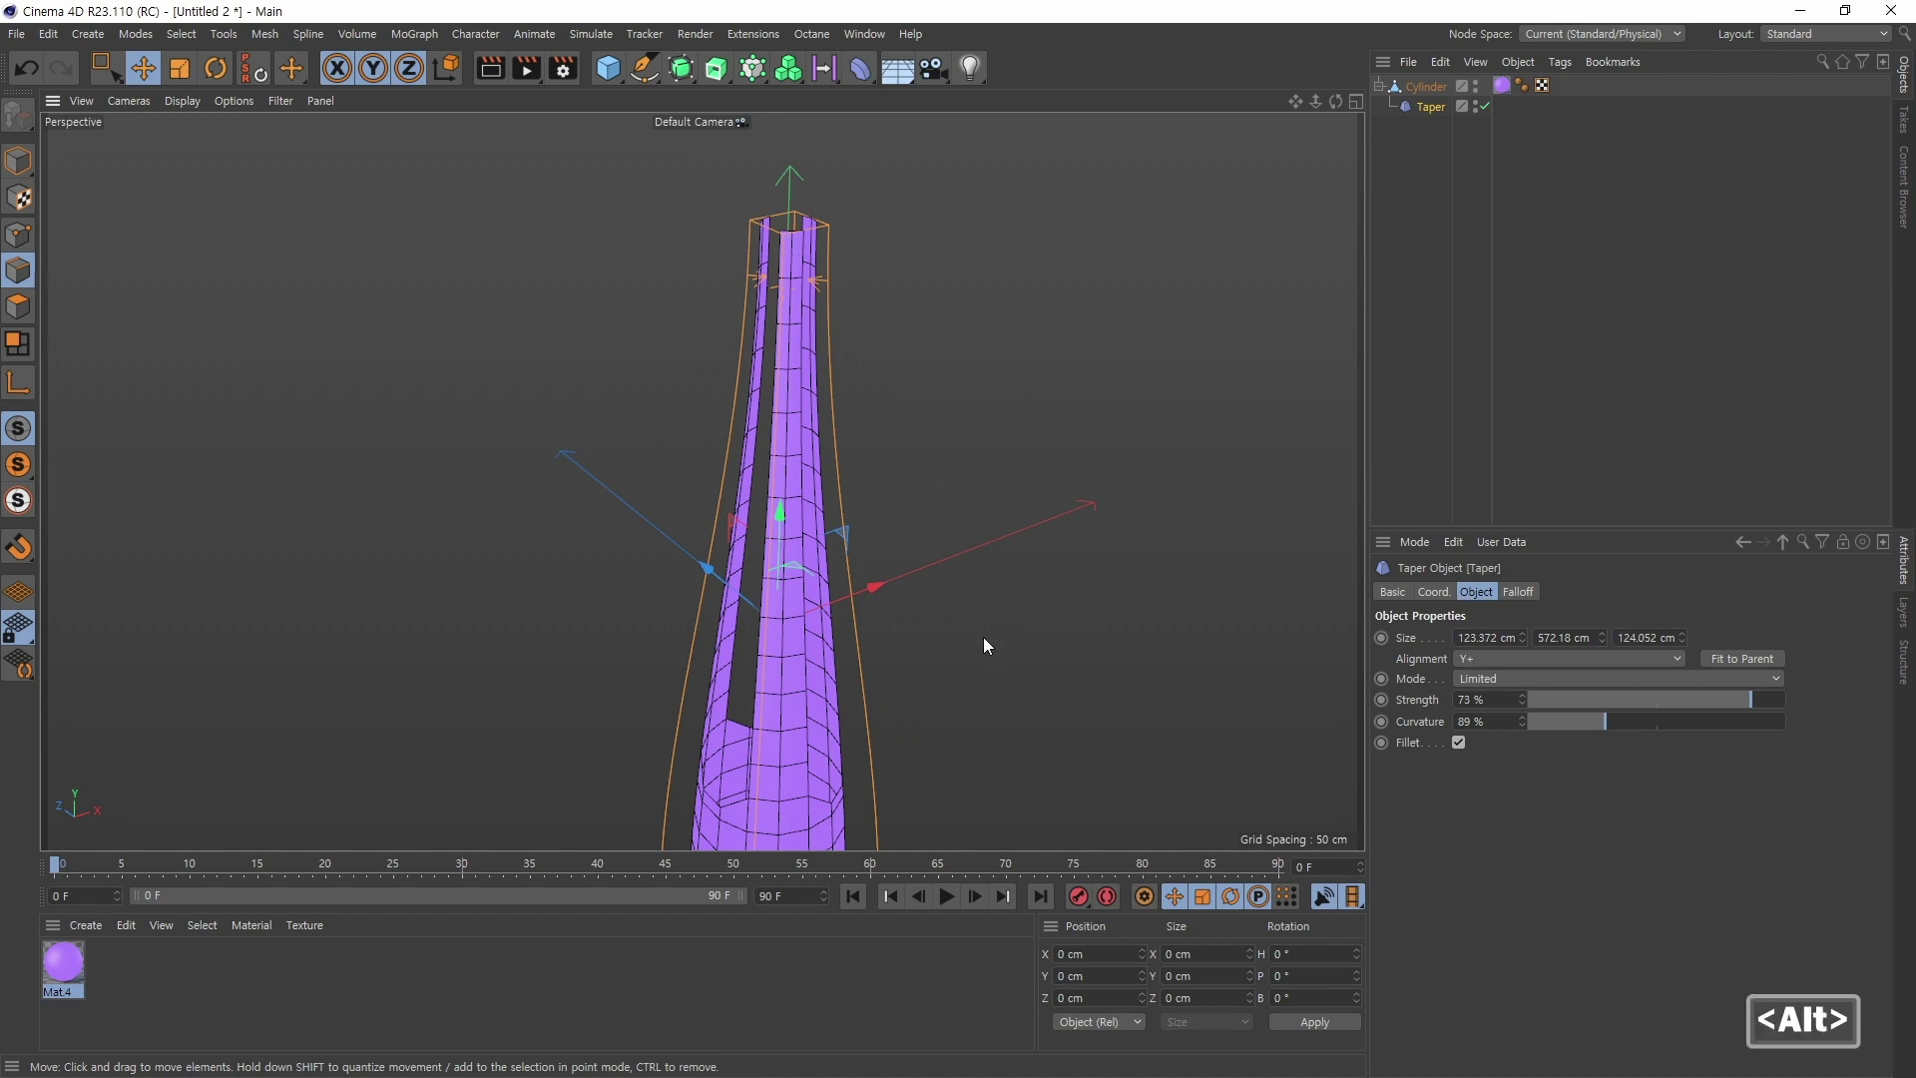
{"action": "left_click_drag", "start_coordinate": [983, 643], "coordinate": [1039, 602], "text": "alt"}
{"action": "middle_click", "coordinate": [1102, 608], "text": "alt"}
{"action": "right_click_drag", "start_coordinate": [1101, 604], "coordinate": [1072, 609], "text": "alt"}
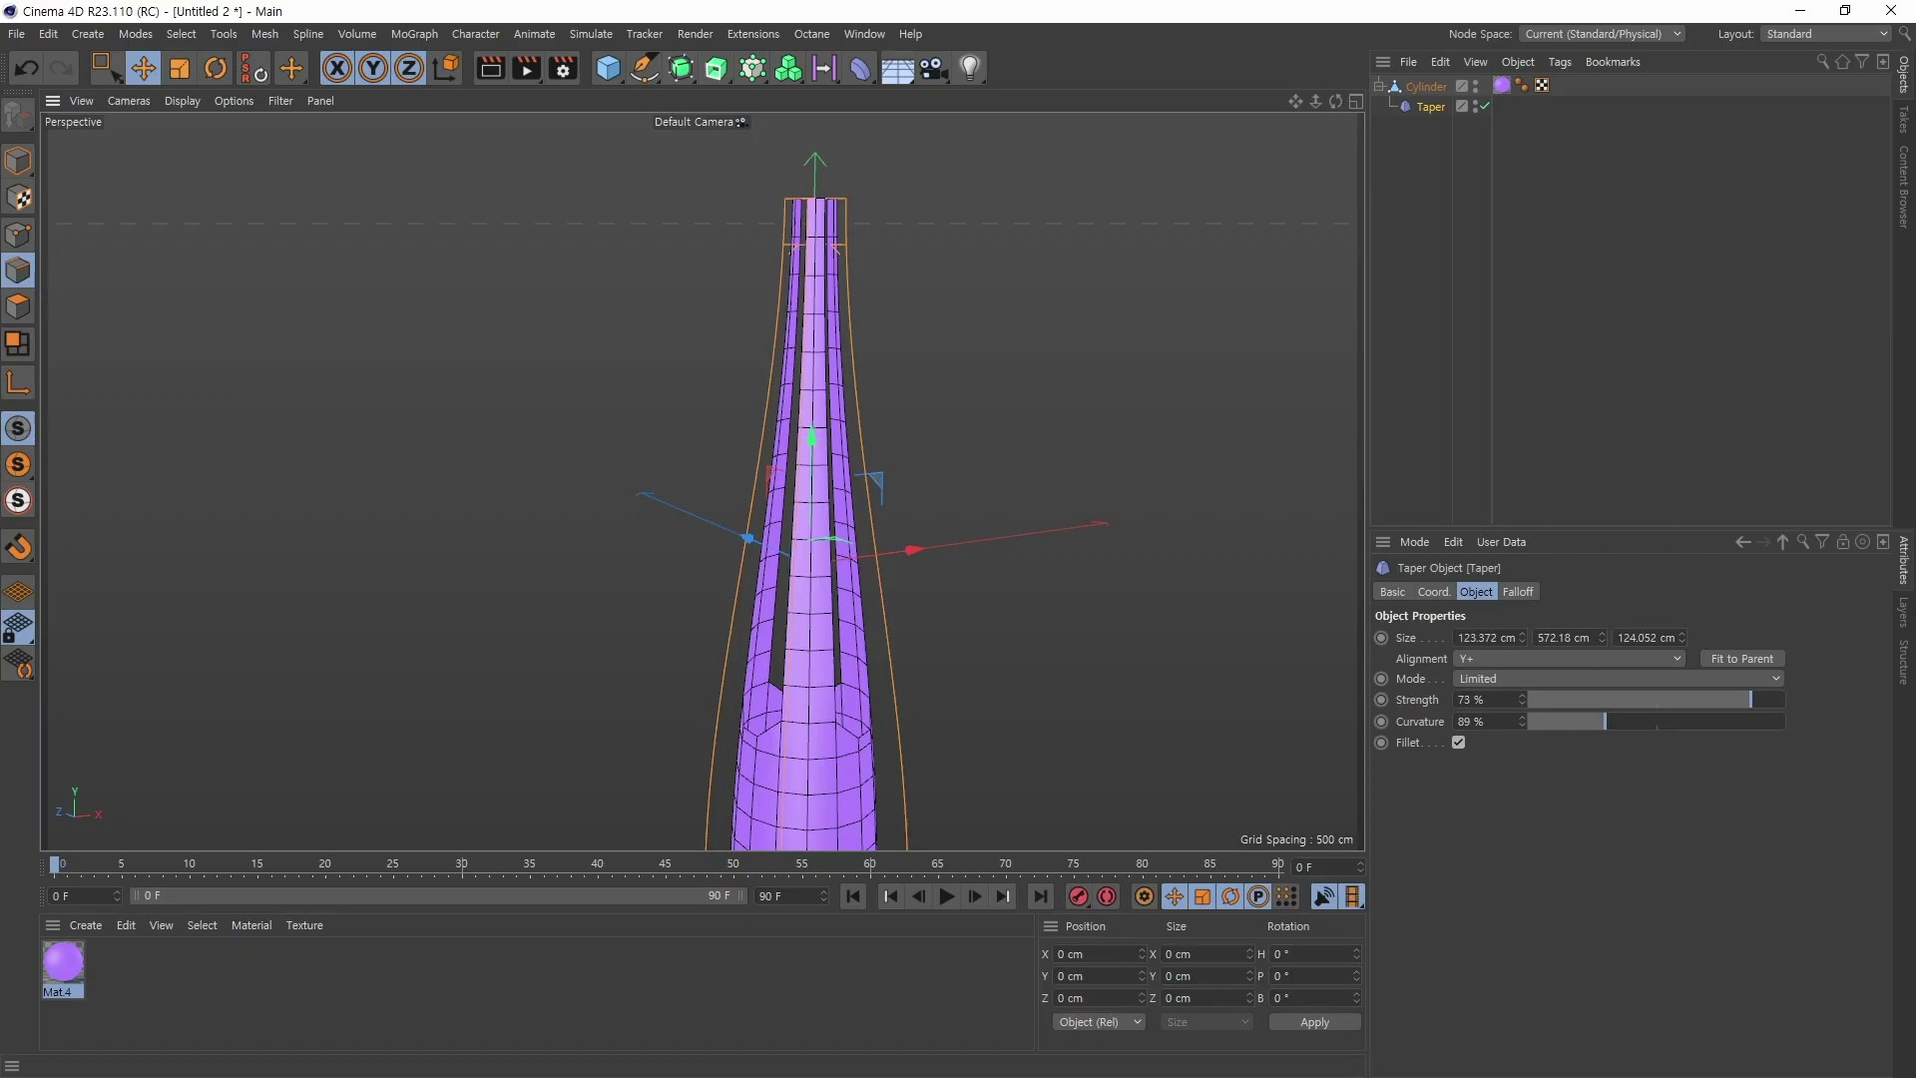
{"action": "middle_click_drag", "start_coordinate": [1147, 625], "coordinate": [1100, 512], "text": "alt"}
{"action": "right_click_drag", "start_coordinate": [1099, 513], "coordinate": [1059, 589], "text": "alt"}
{"action": "middle_click_drag", "start_coordinate": [1098, 587], "coordinate": [1039, 609], "text": "alt"}
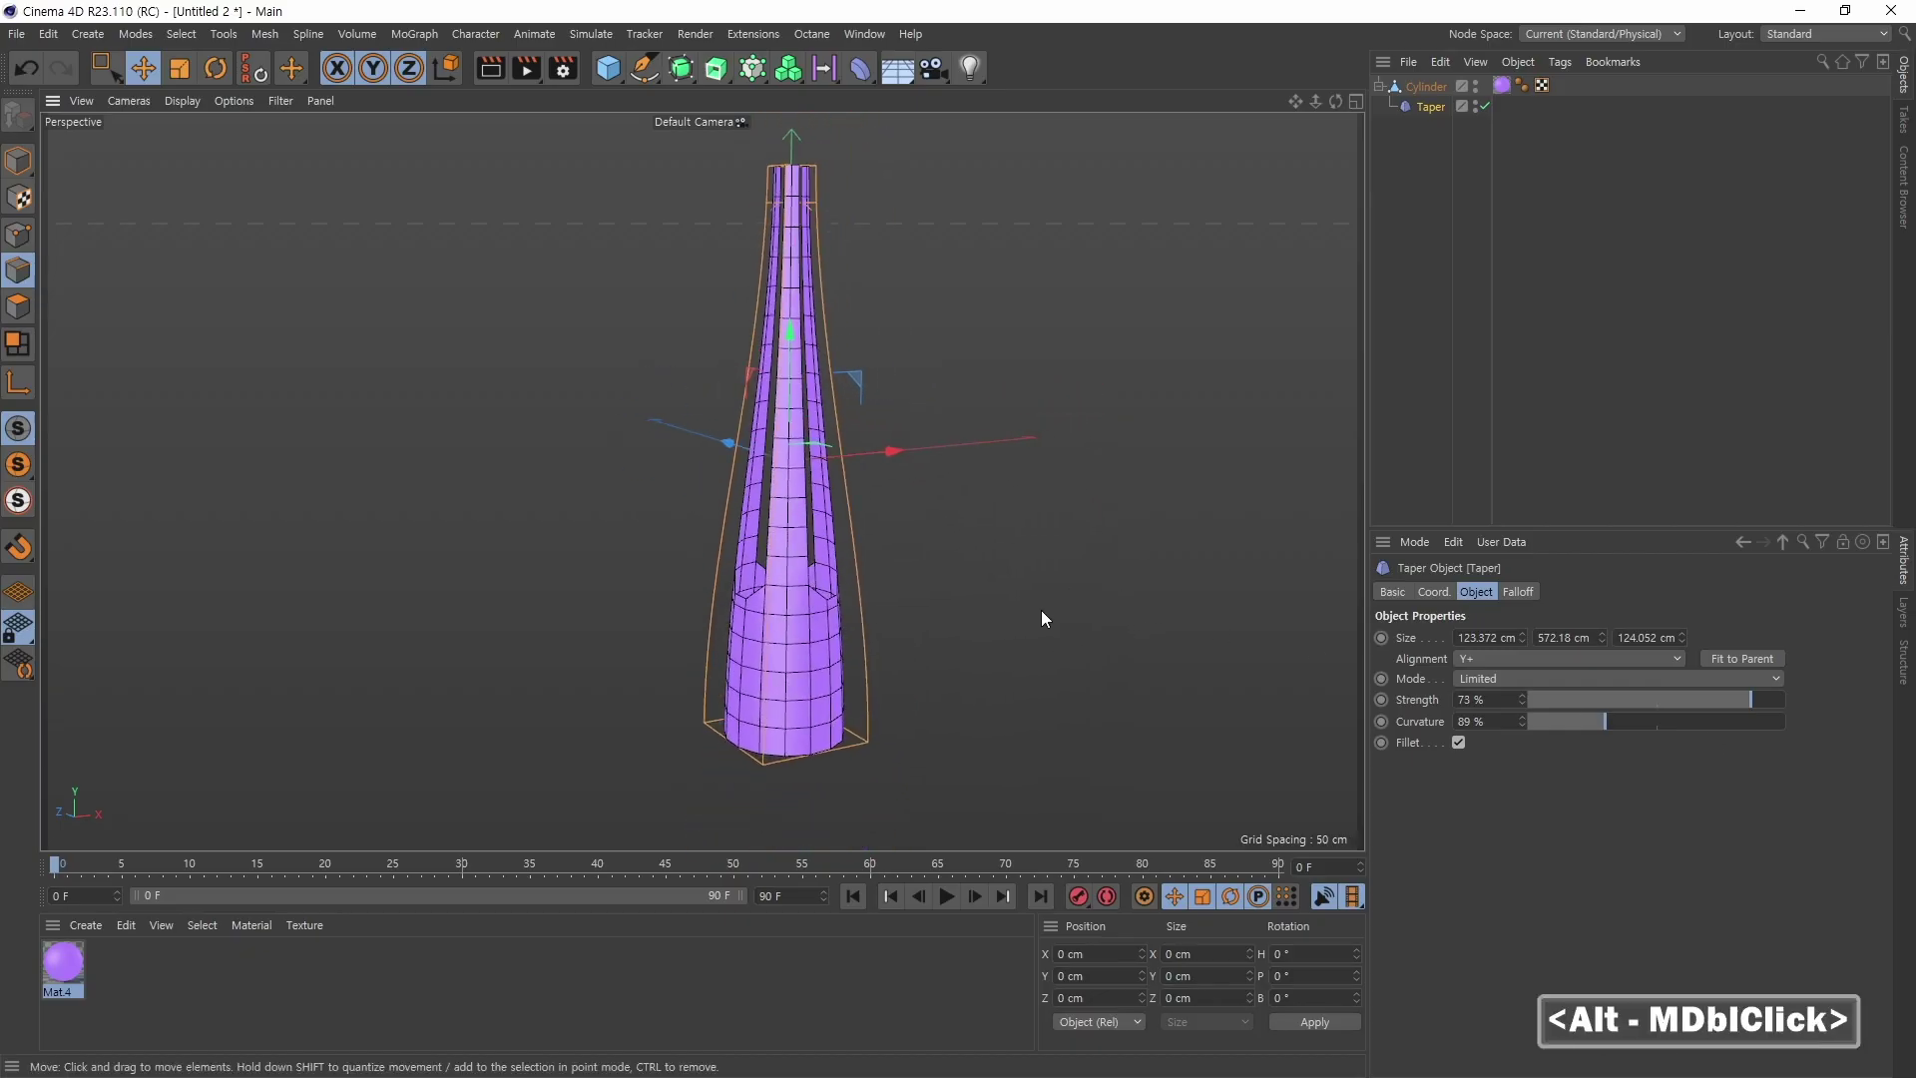
{"action": "mouse_move", "coordinate": [1048, 611]}
{"action": "left_mouse_down", "text": "alt"}
{"action": "mouse_move", "coordinate": [699, 627]}
{"action": "mouse_move", "coordinate": [713, 584]}
{"action": "mouse_move", "coordinate": [1080, 599]}
{"action": "mouse_move", "coordinate": [1041, 589]}
{"action": "left_mouse_up", "text": "alt"}
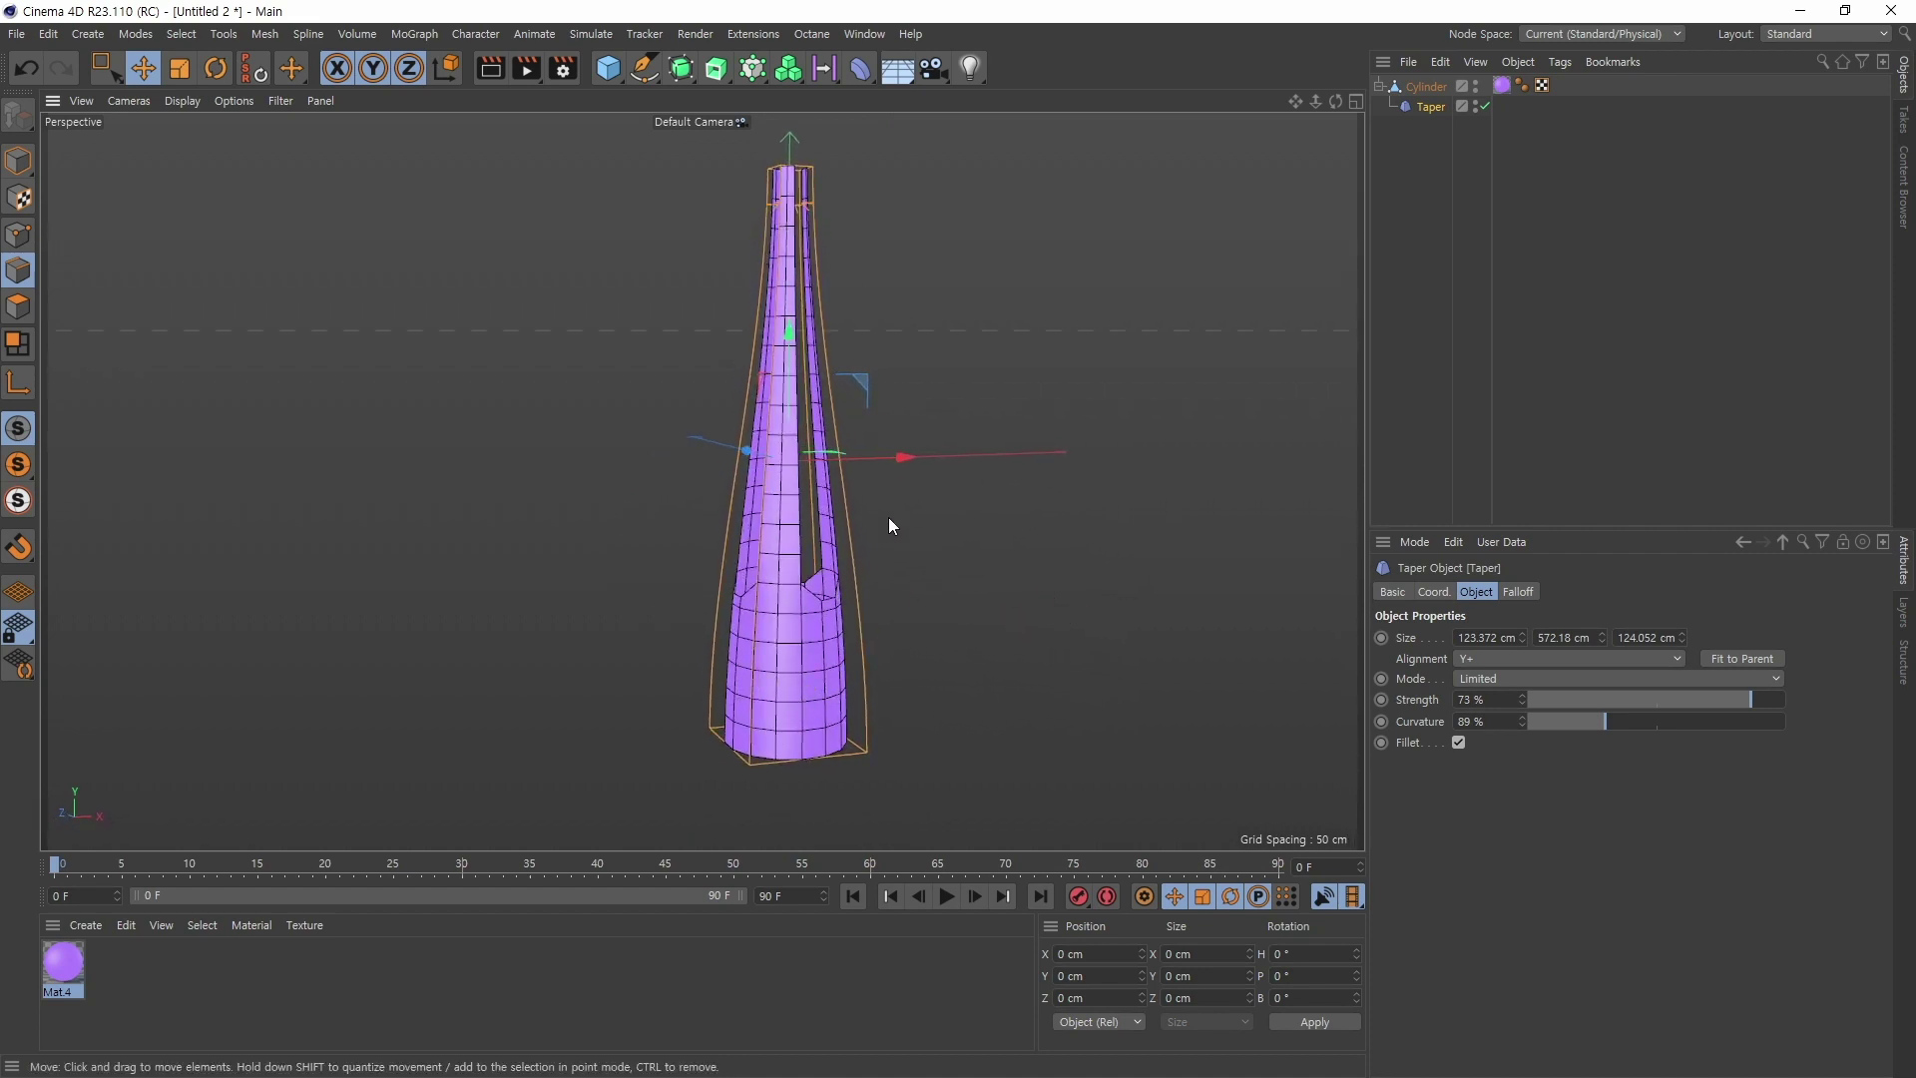
{"action": "left_click_drag", "start_coordinate": [958, 549], "coordinate": [847, 591], "text": "alt"}
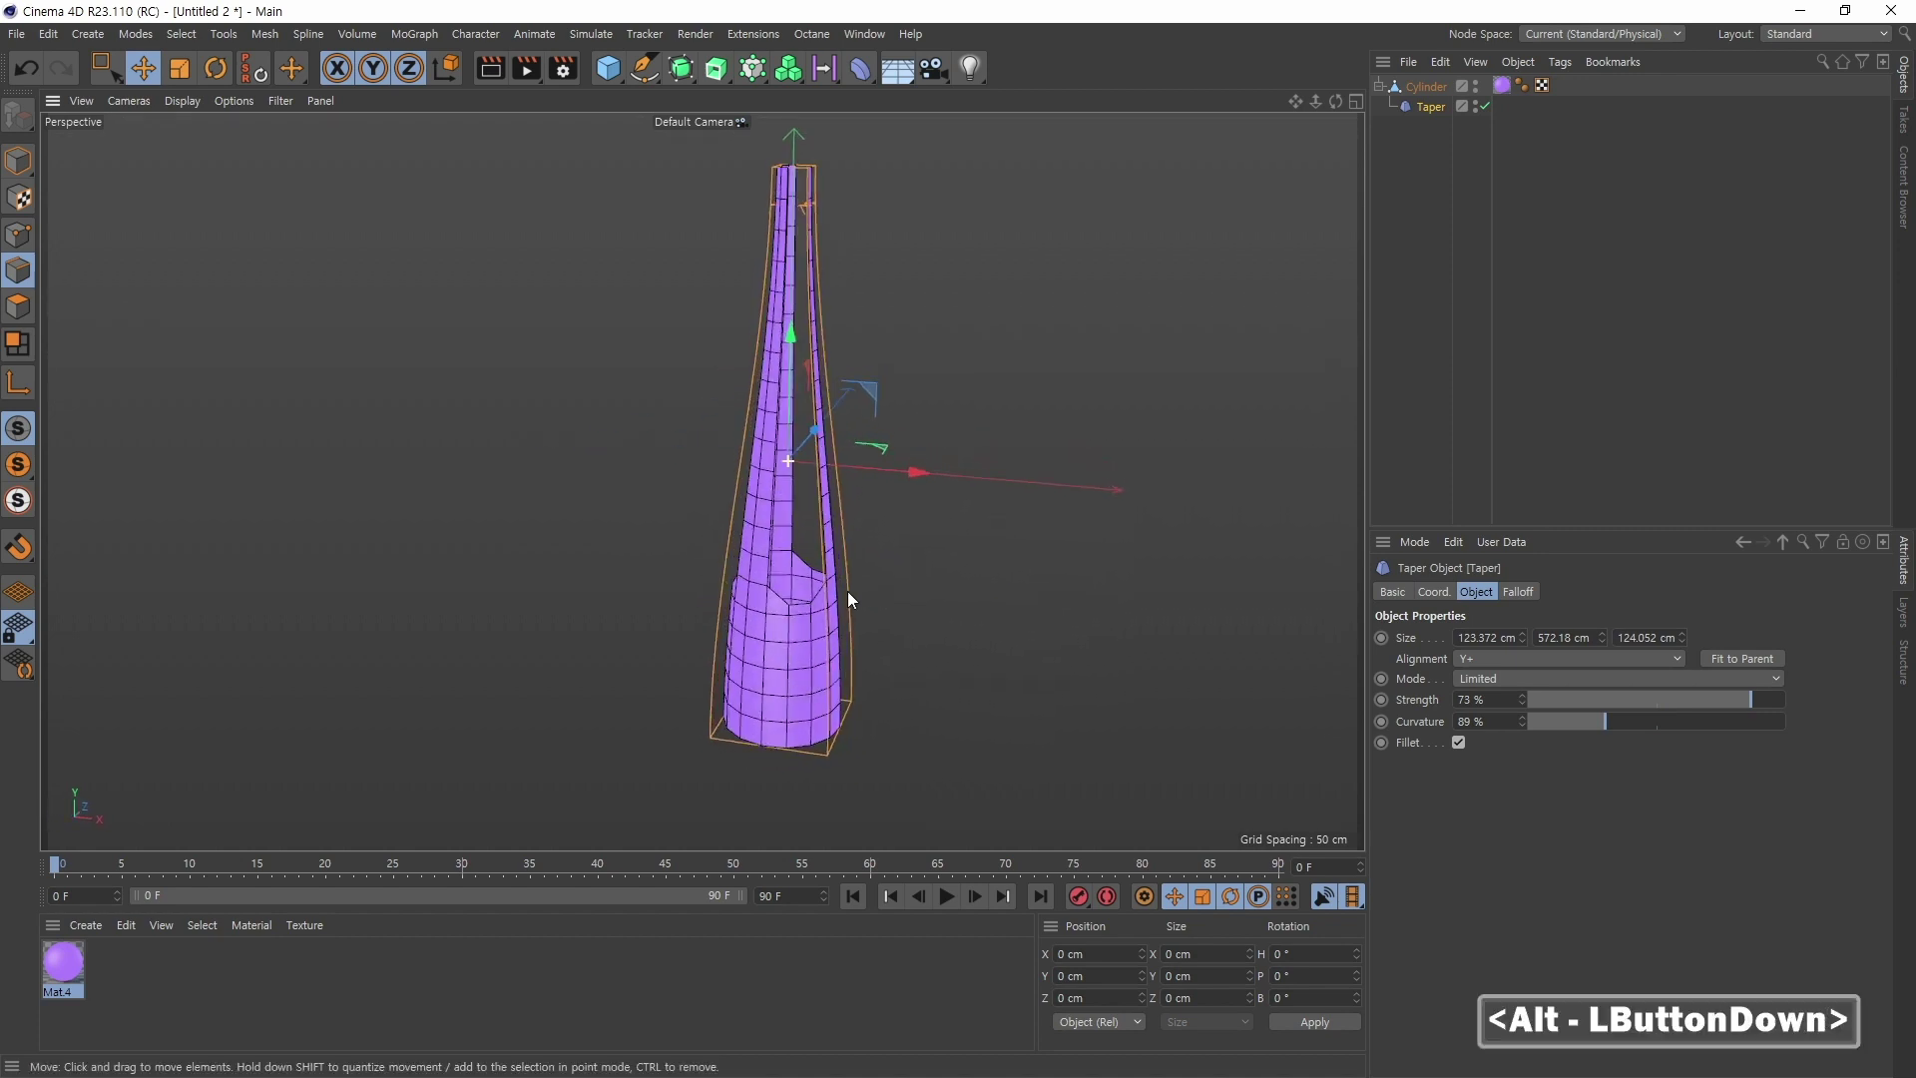
{"action": "middle_click_drag", "start_coordinate": [847, 591], "coordinate": [1026, 561], "text": "alt"}
{"action": "right_click_drag", "start_coordinate": [1026, 561], "coordinate": [980, 571], "text": "alt"}
{"action": "left_click_drag", "start_coordinate": [980, 571], "coordinate": [1111, 531], "text": "alt"}
{"action": "middle_click_drag", "start_coordinate": [1111, 531], "coordinate": [988, 547], "text": "alt"}
{"action": "right_click_drag", "start_coordinate": [988, 547], "coordinate": [978, 505], "text": "alt"}
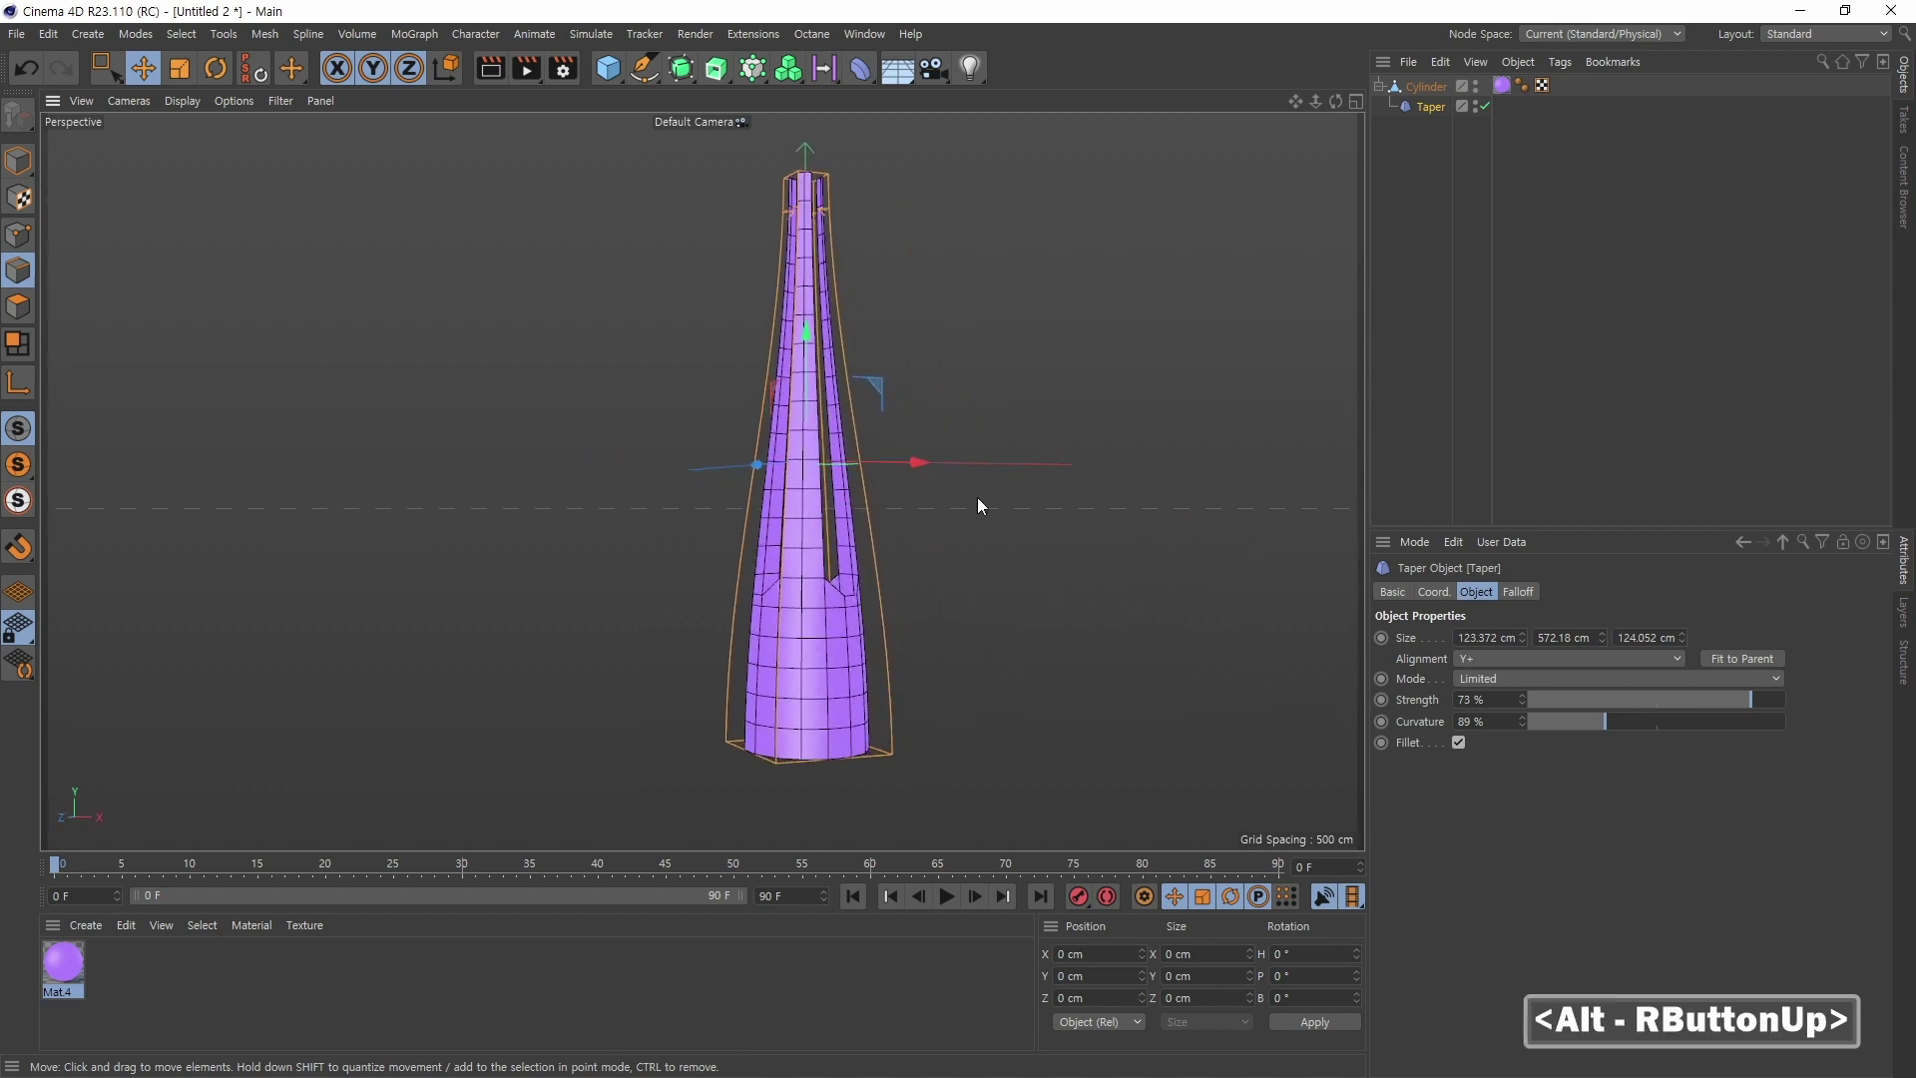
{"action": "left_click_drag", "start_coordinate": [978, 505], "coordinate": [1112, 467], "text": "alt"}
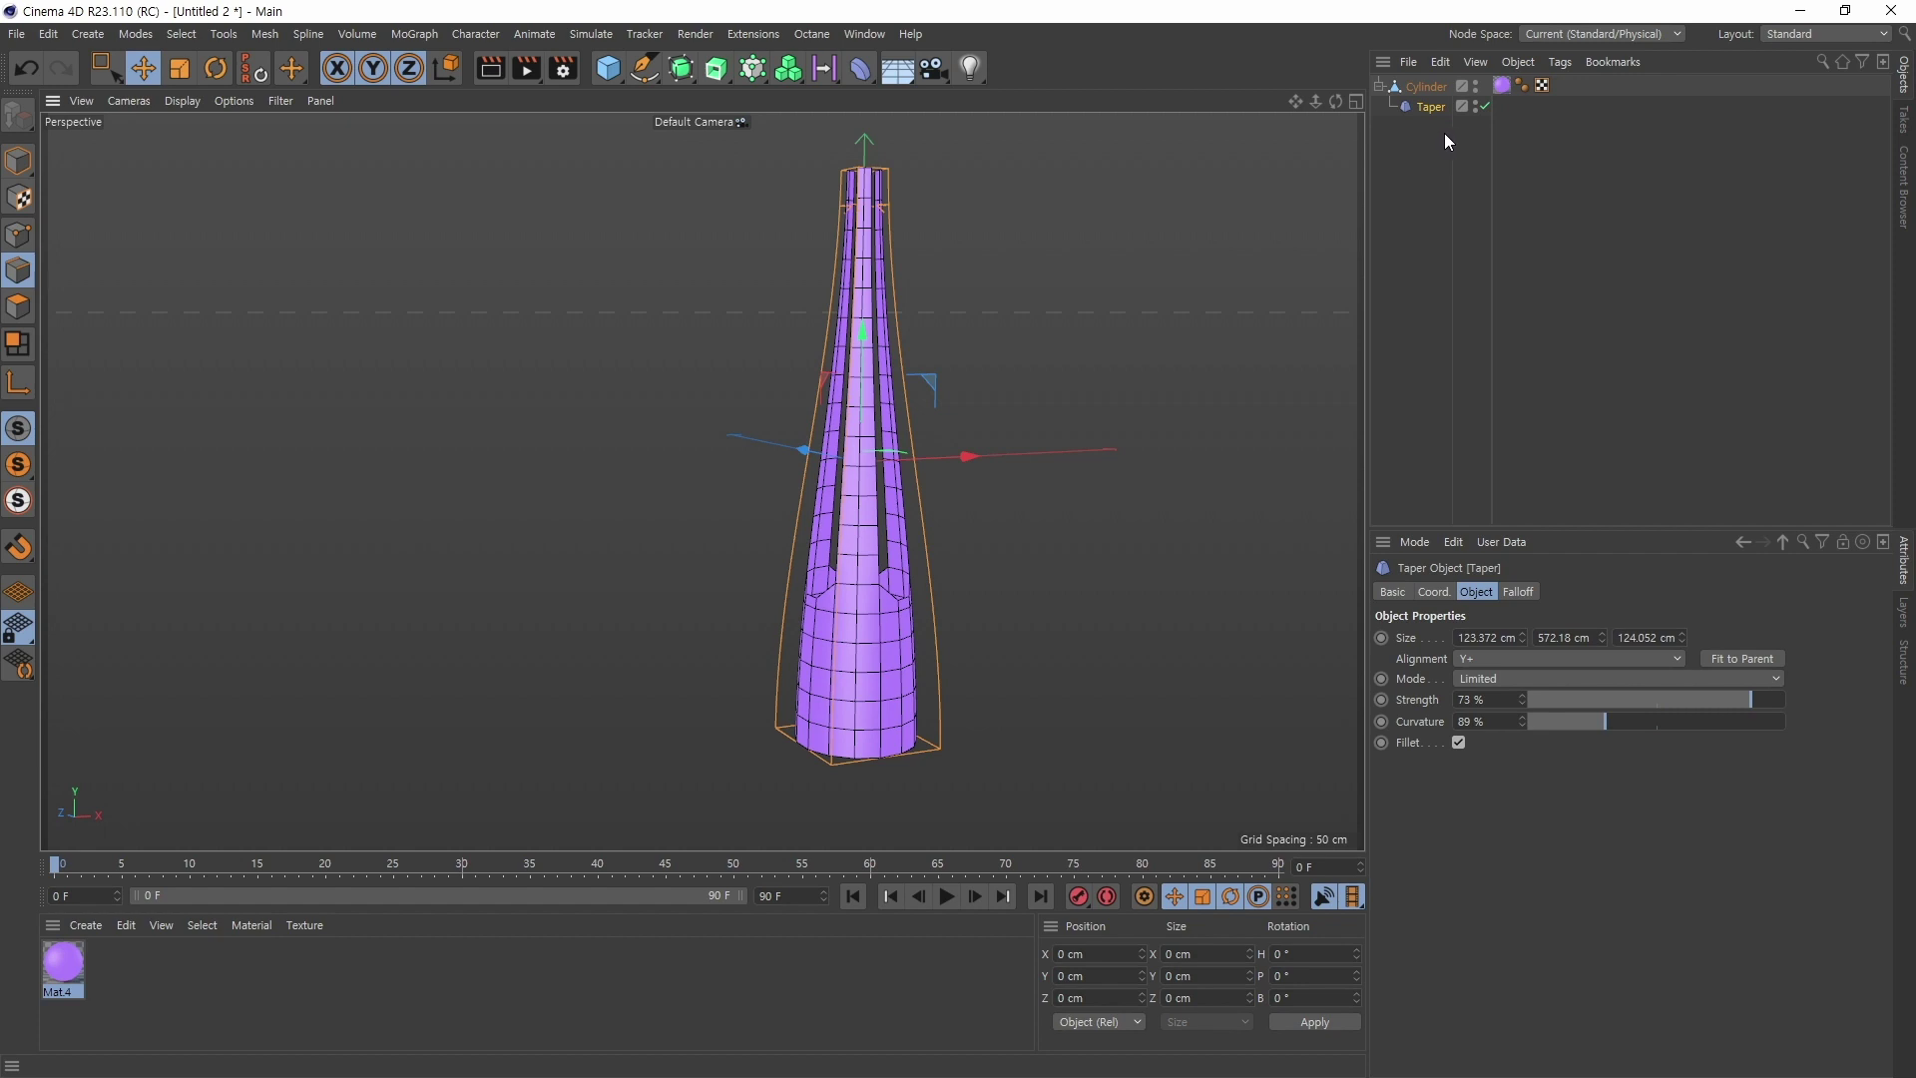
Step: Switch to model mode and bake a copy of the tapered cylinder with Current State to Object
{"action": "left_click", "coordinate": [1437, 90]}
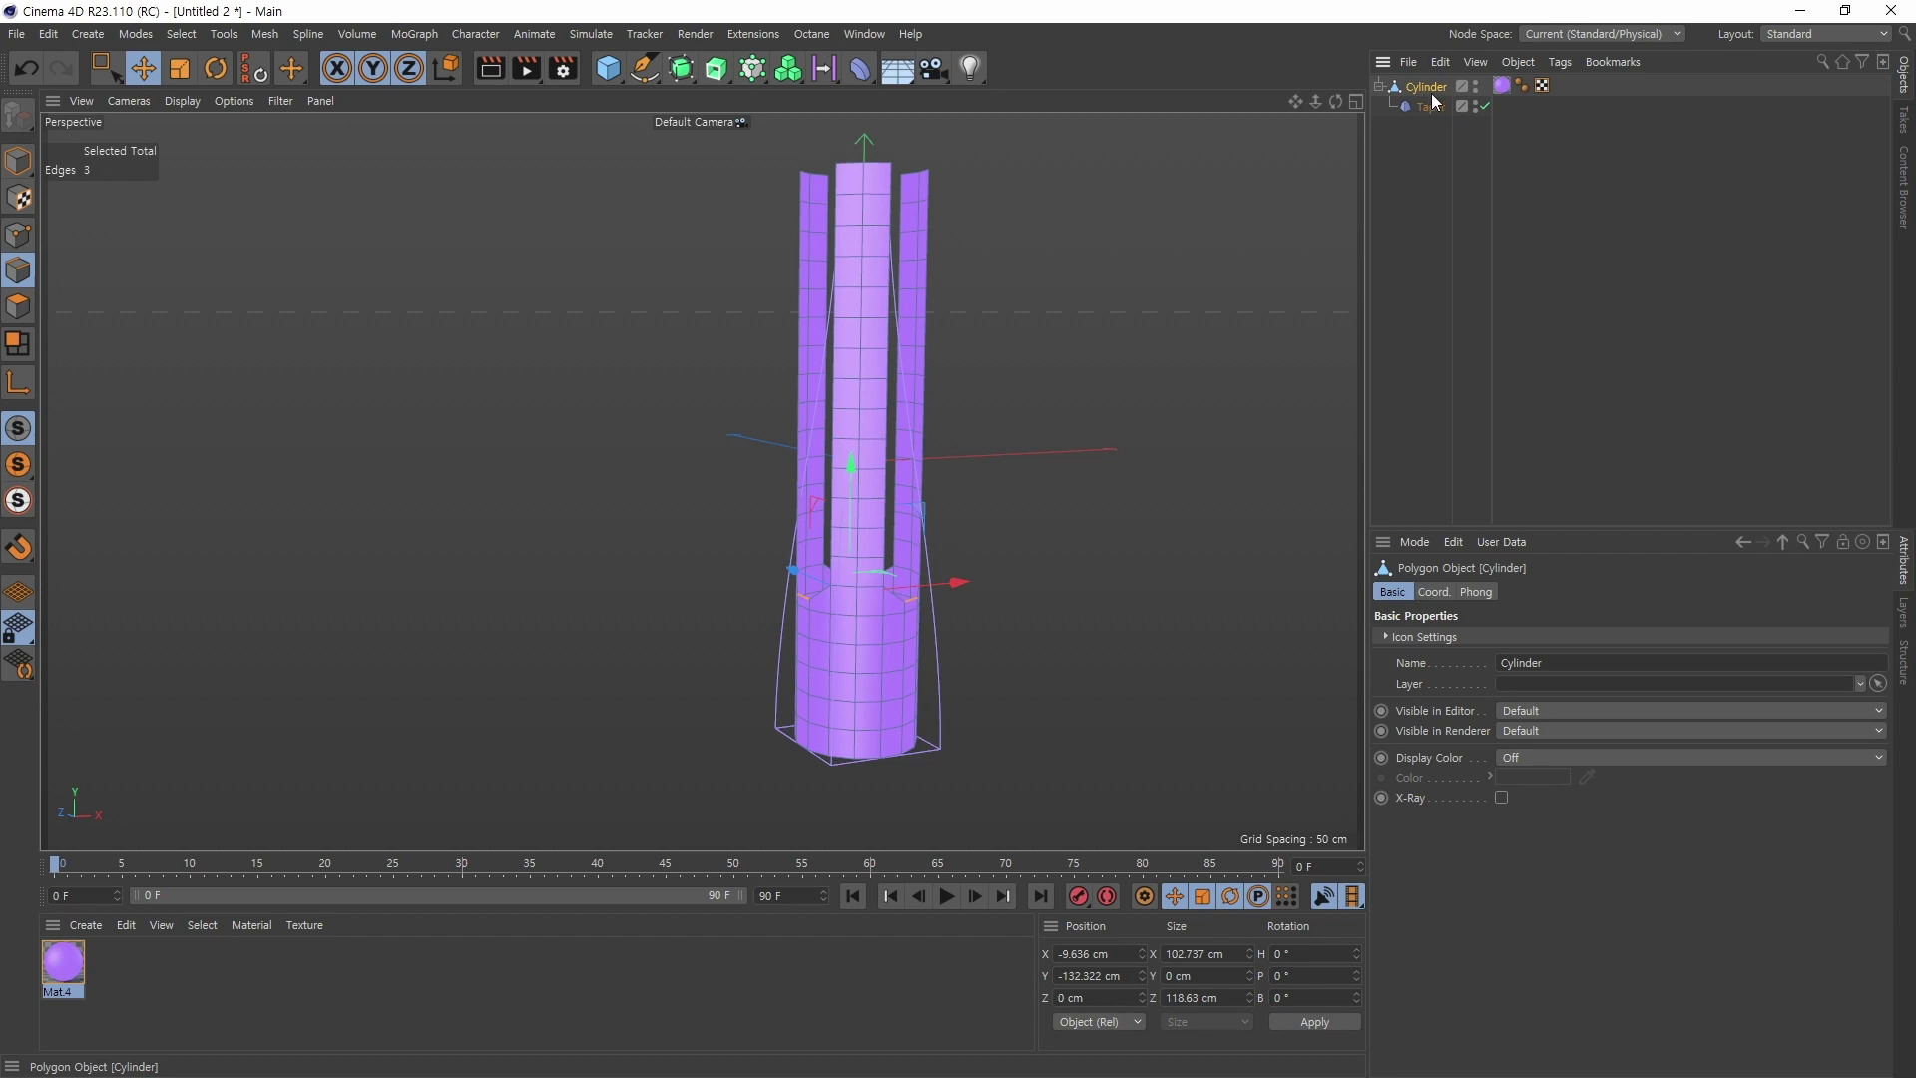
{"action": "left_click", "coordinate": [18, 160]}
{"action": "right_click", "coordinate": [1424, 95]}
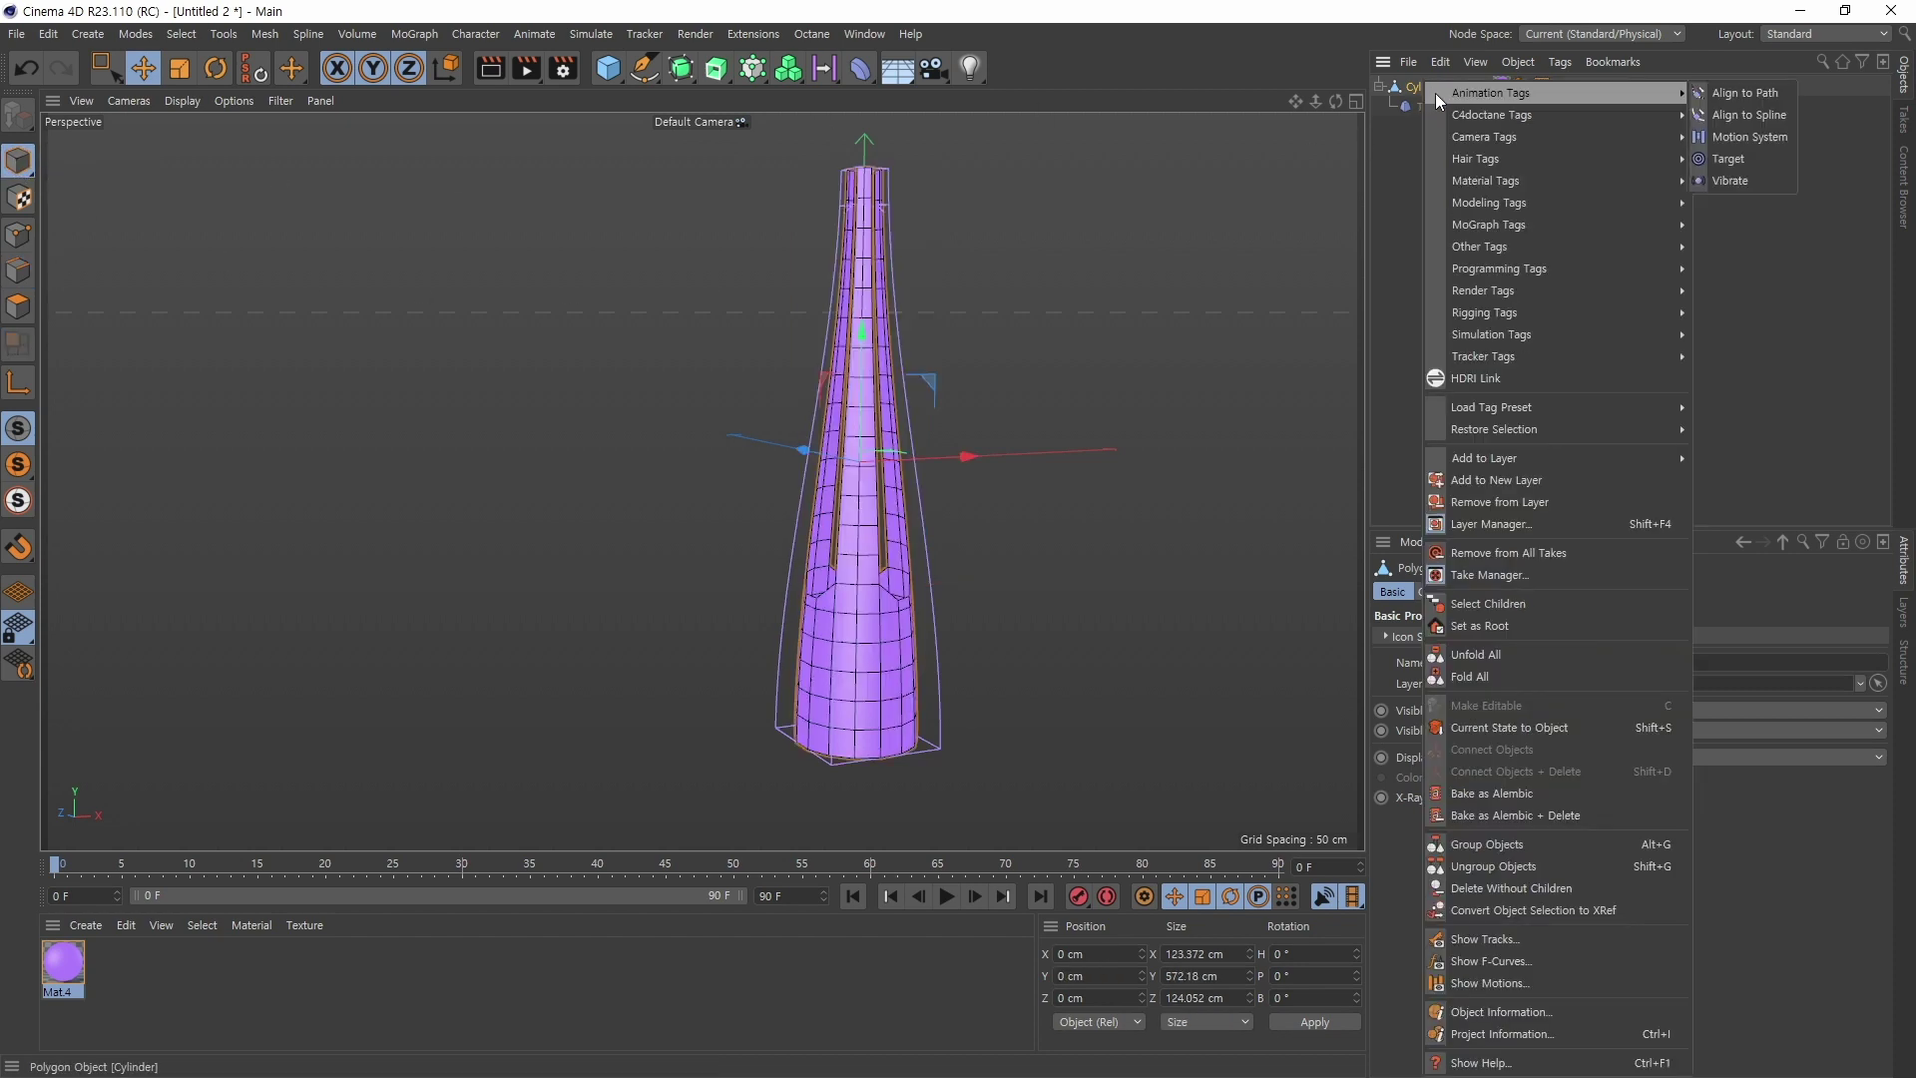
{"action": "left_click", "coordinate": [1558, 727]}
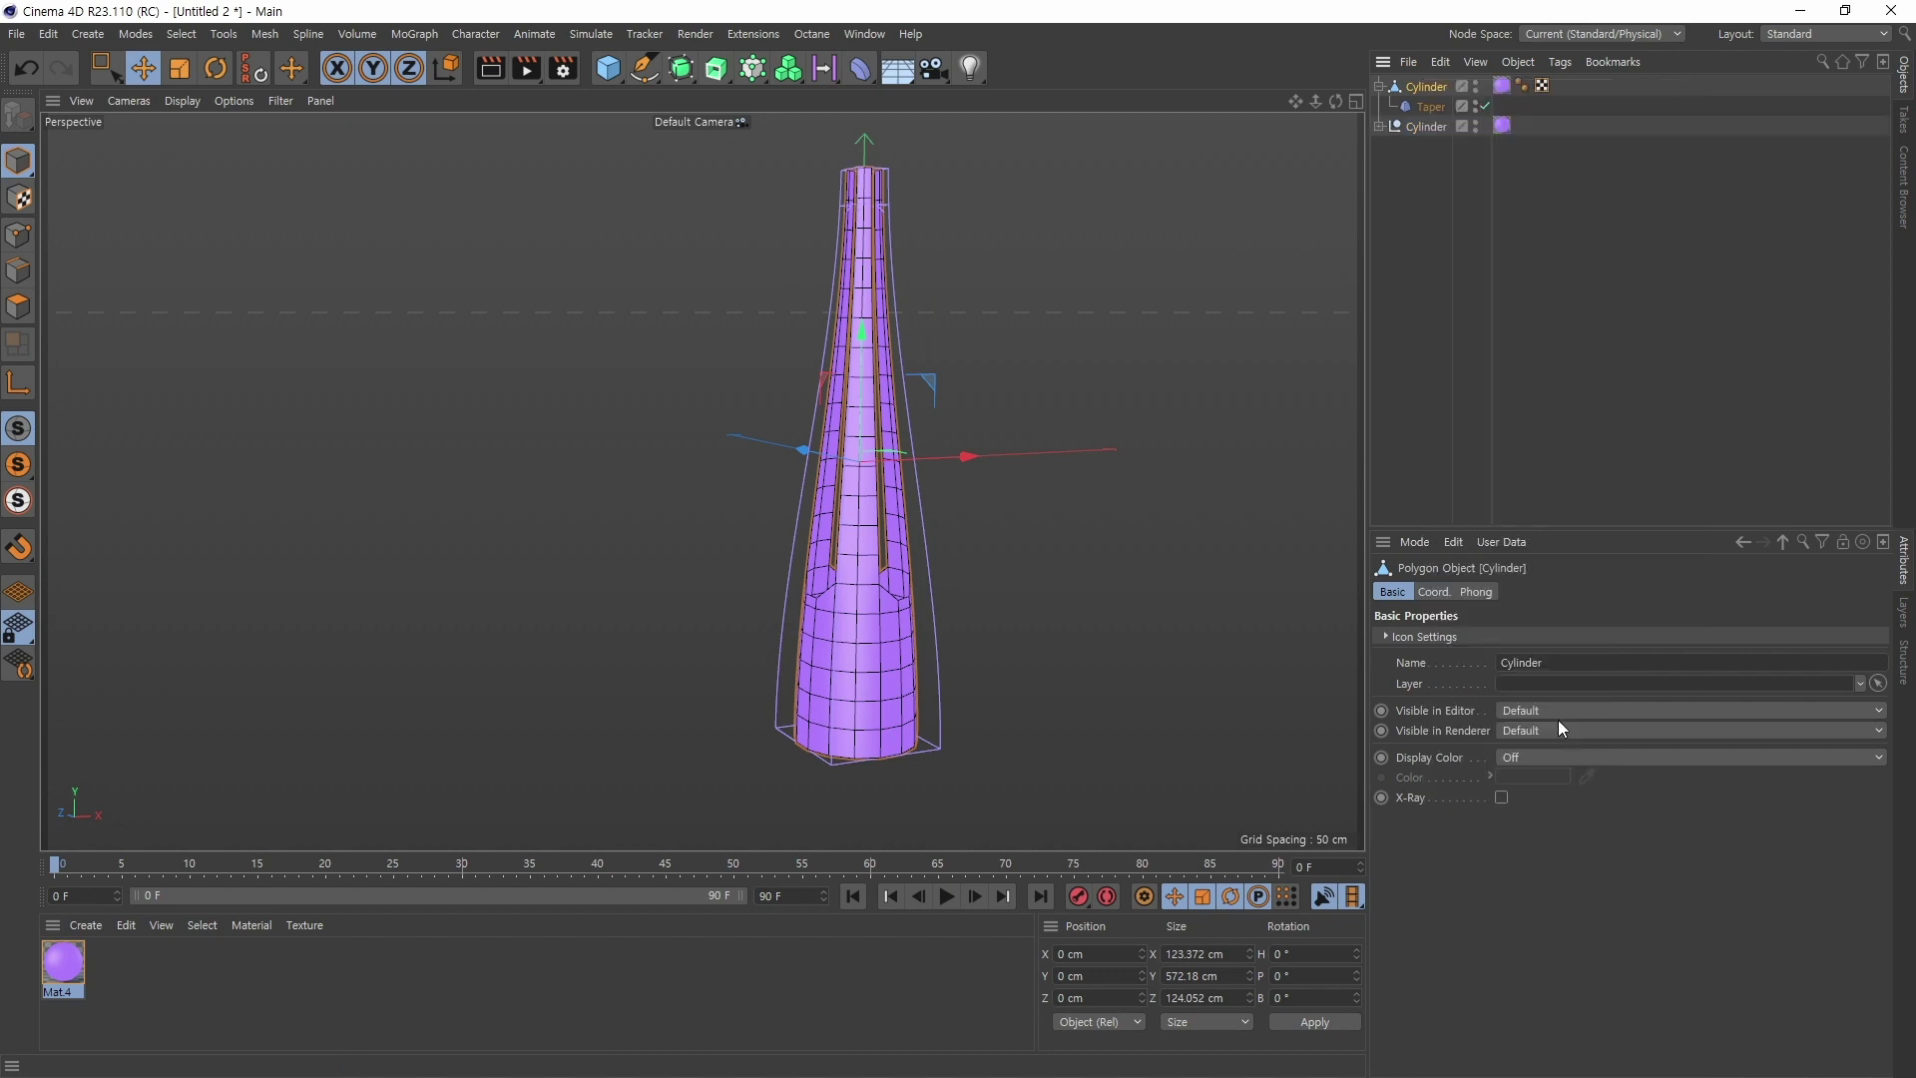
Step: Reduce the baked copy to a standalone polygon cylinder by deleting its leftover hierarchy object, and move it about 264 cm along negative X
{"action": "left_click", "coordinate": [1380, 126]}
{"action": "left_click", "coordinate": [1427, 146]}
{"action": "left_click", "coordinate": [1427, 146]}
{"action": "key", "text": "Delete"}
{"action": "left_click", "coordinate": [1417, 126]}
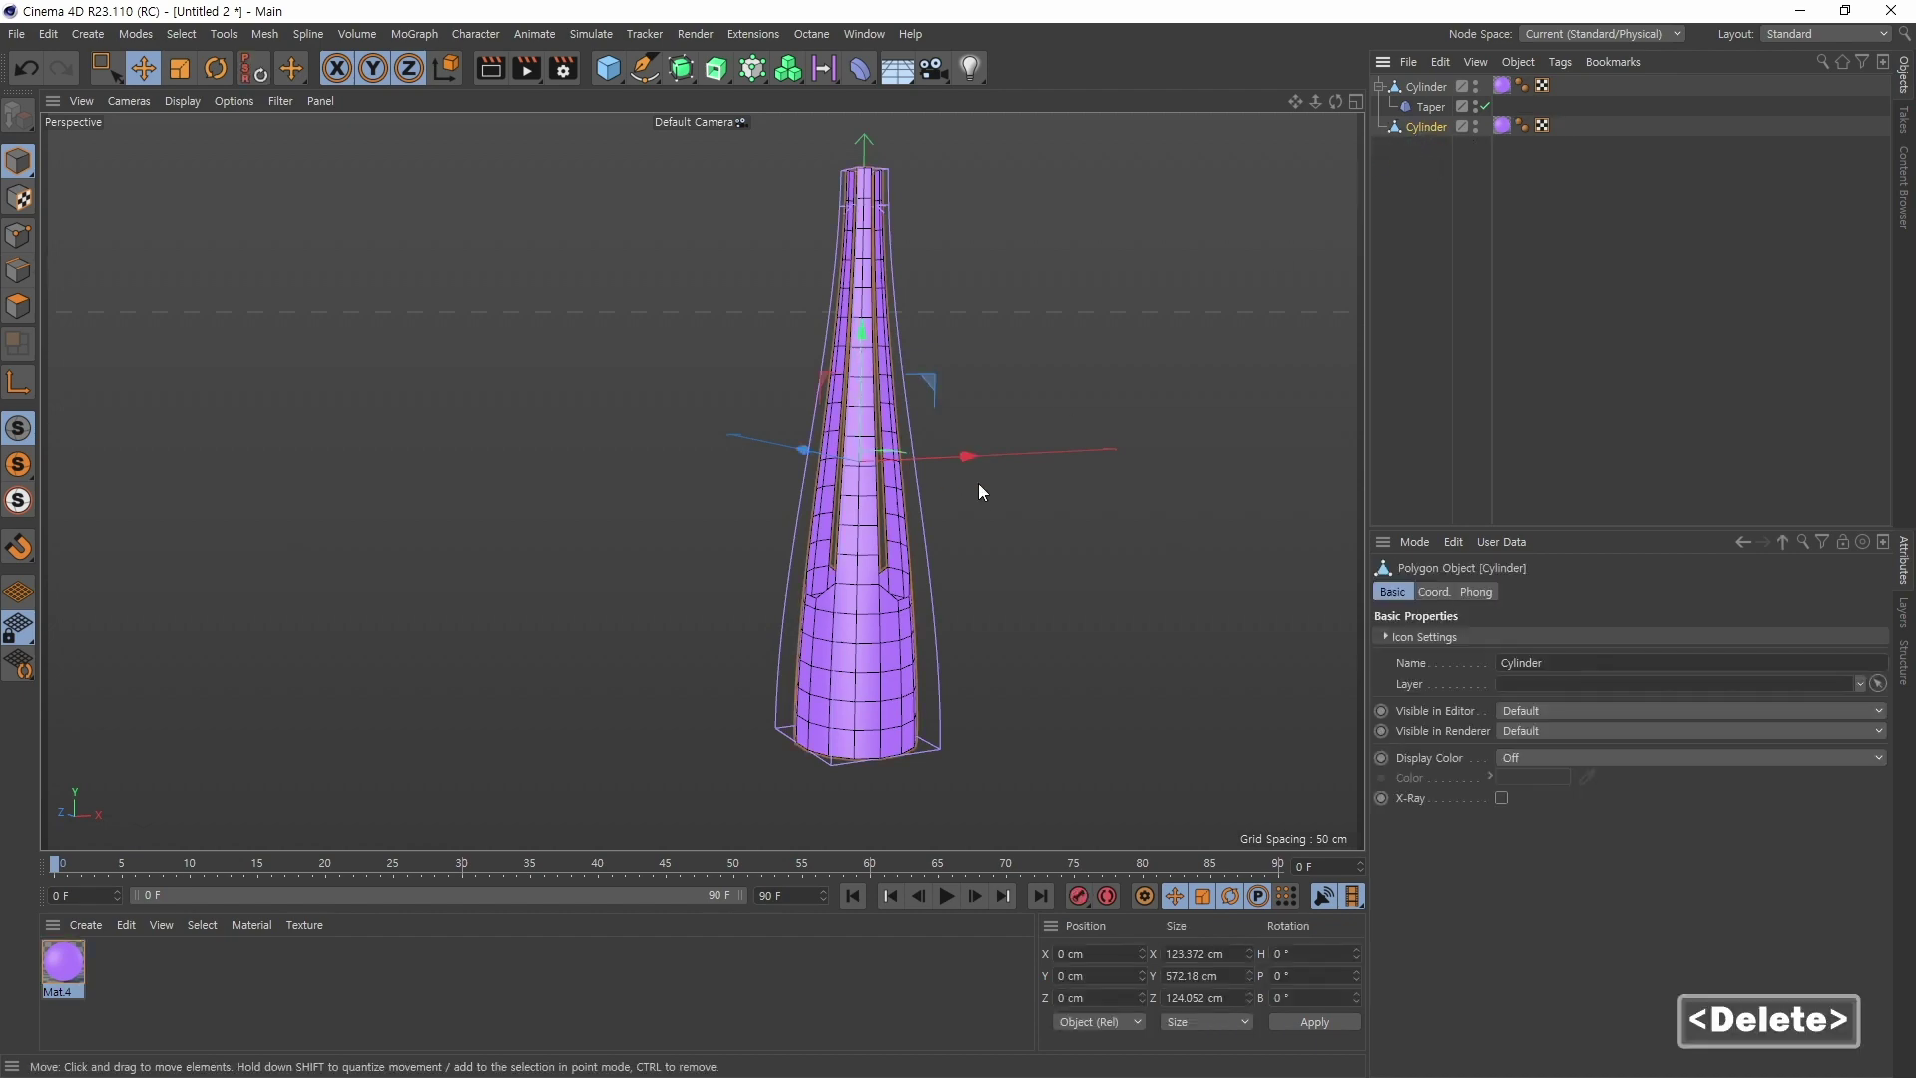
{"action": "left_click_drag", "start_coordinate": [977, 483], "coordinate": [734, 493]}
Step: Examine the baked copy beside the original from several angles, checking its slats, openings and base for a repeating segment
{"action": "left_click_drag", "start_coordinate": [818, 549], "coordinate": [918, 529], "text": "alt"}
{"action": "mouse_move", "coordinate": [918, 529]}
{"action": "middle_mouse_down", "text": "alt"}
{"action": "mouse_move", "coordinate": [914, 463]}
{"action": "mouse_move", "coordinate": [898, 505]}
{"action": "middle_mouse_up", "text": "alt"}
{"action": "left_click_drag", "start_coordinate": [898, 505], "coordinate": [812, 535], "text": "alt"}
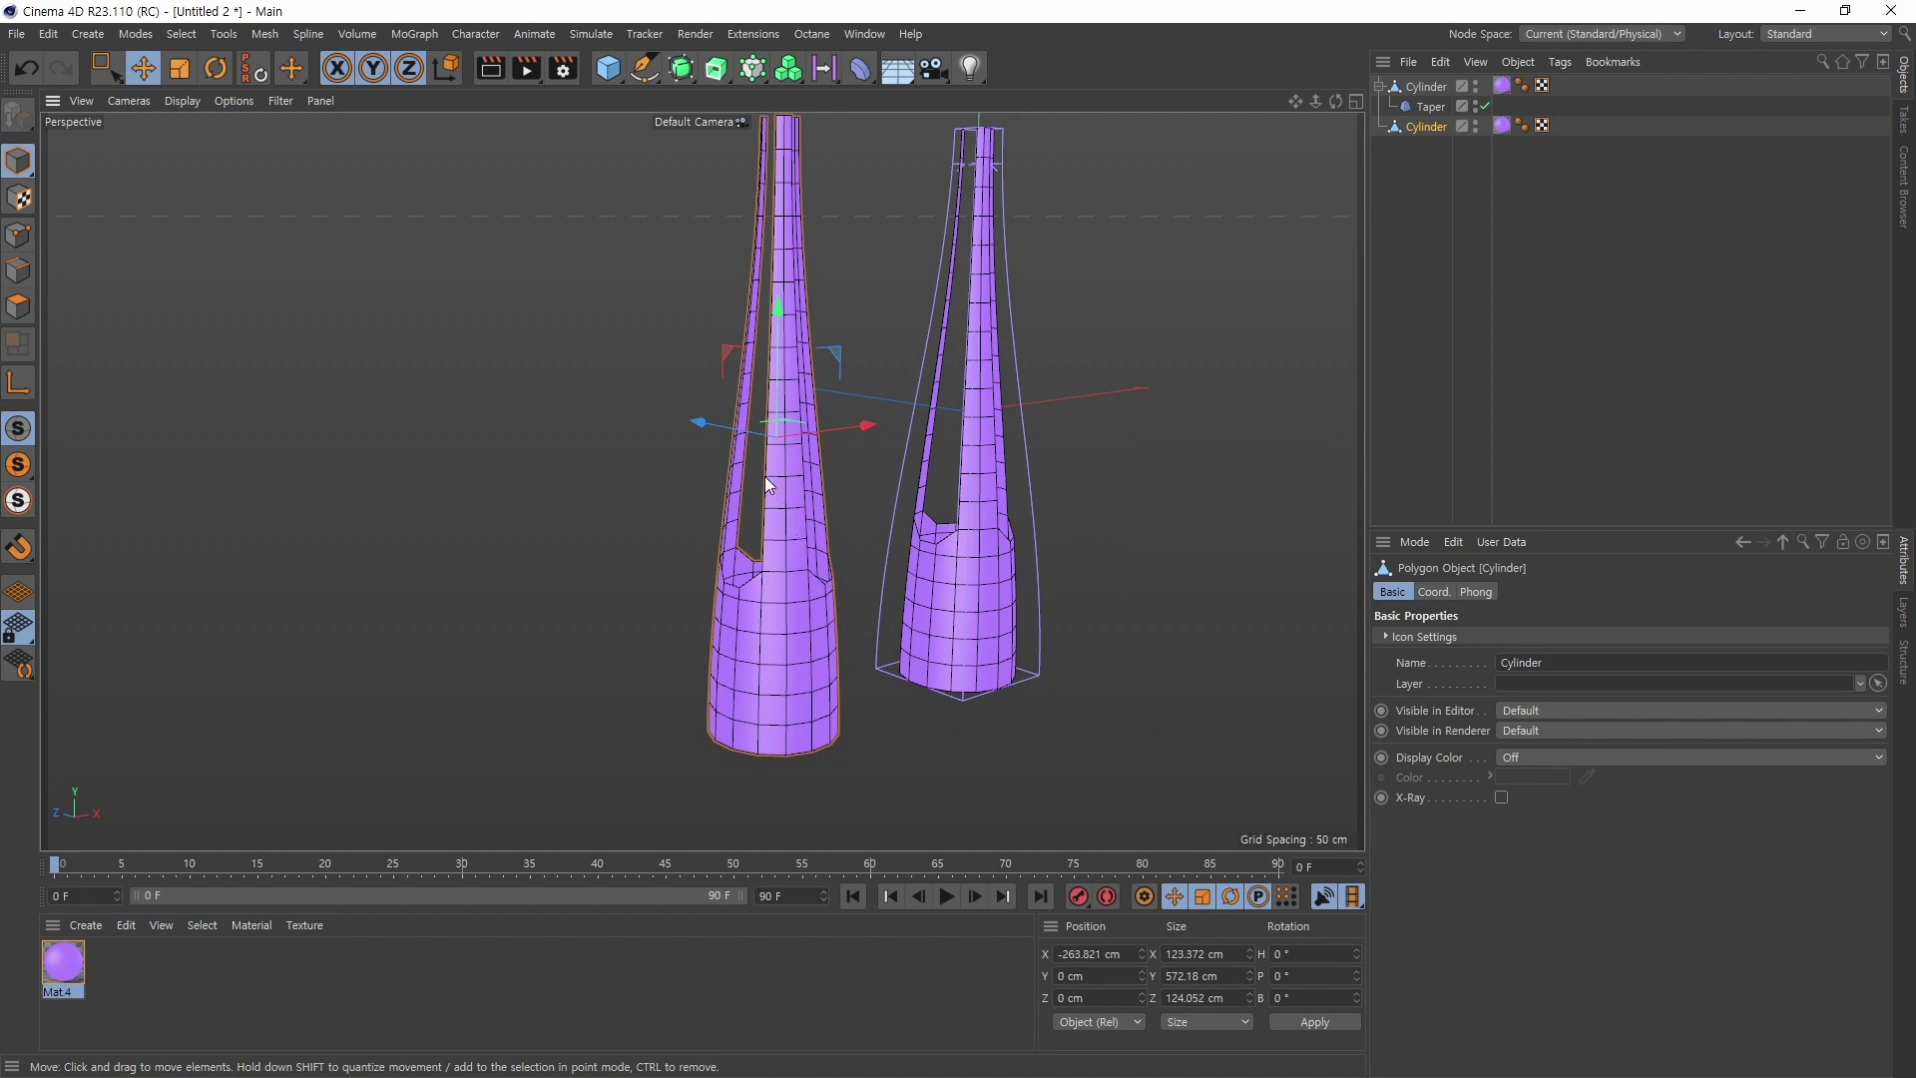
{"action": "middle_click_drag", "start_coordinate": [829, 331], "coordinate": [748, 483], "text": "alt"}
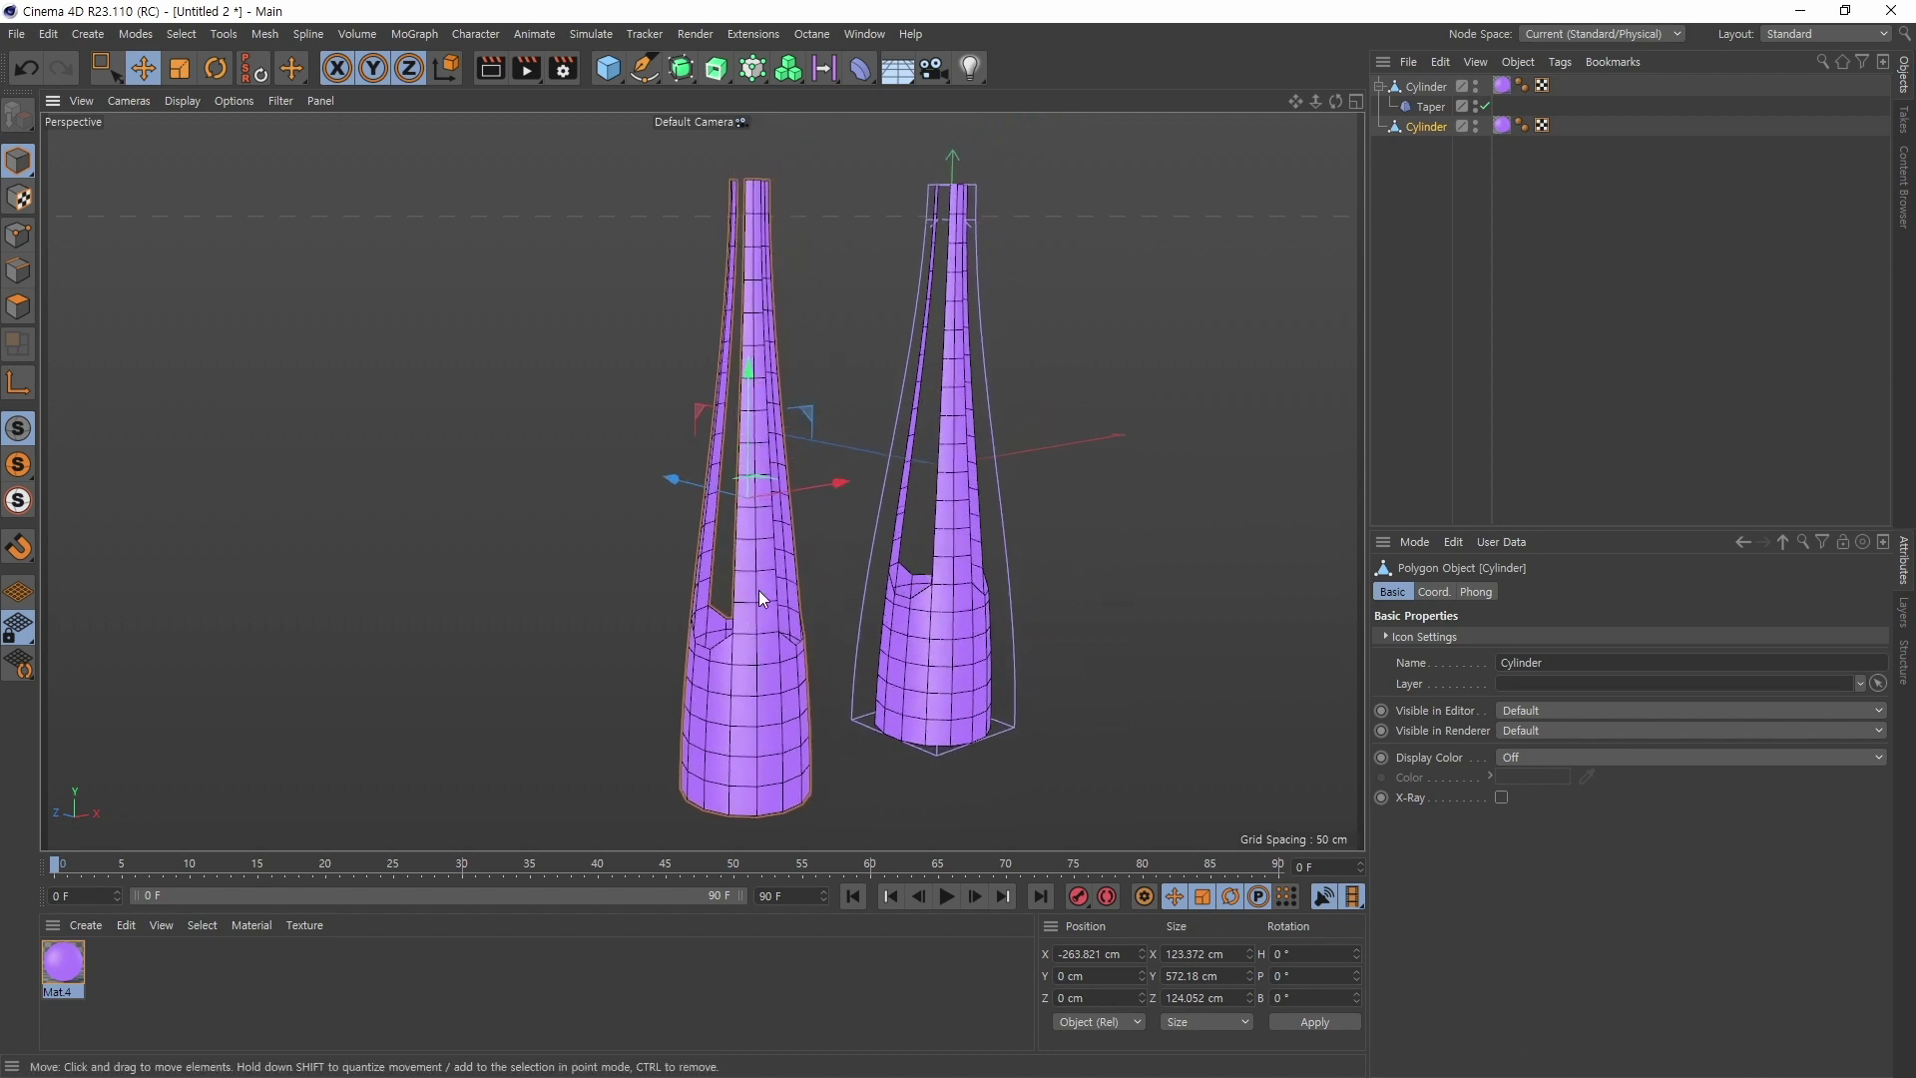
{"action": "left_click_drag", "start_coordinate": [751, 589], "coordinate": [775, 554], "text": "alt"}
{"action": "left_click_drag", "start_coordinate": [858, 475], "coordinate": [776, 601], "text": "alt"}
{"action": "middle_click_drag", "start_coordinate": [776, 602], "coordinate": [757, 555], "text": "alt"}
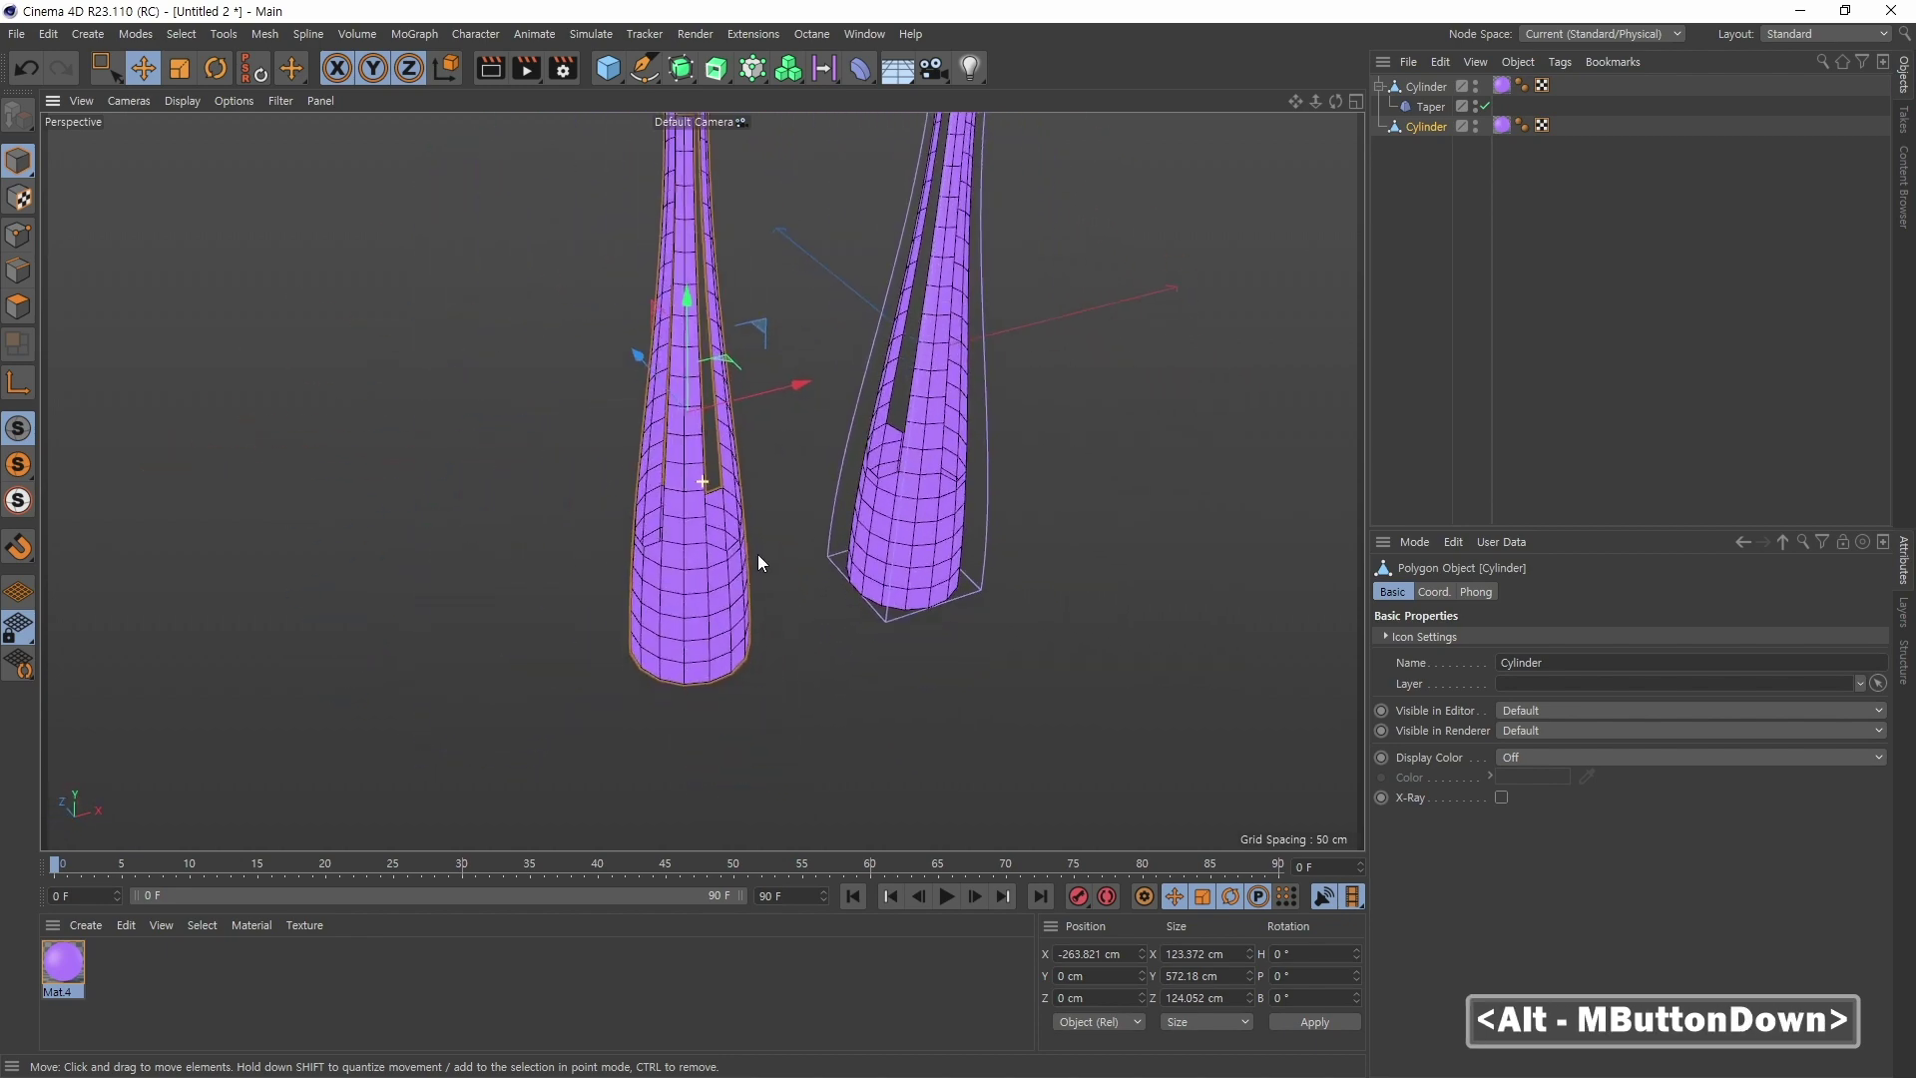
{"action": "left_click_drag", "start_coordinate": [757, 556], "coordinate": [882, 631], "text": "alt"}
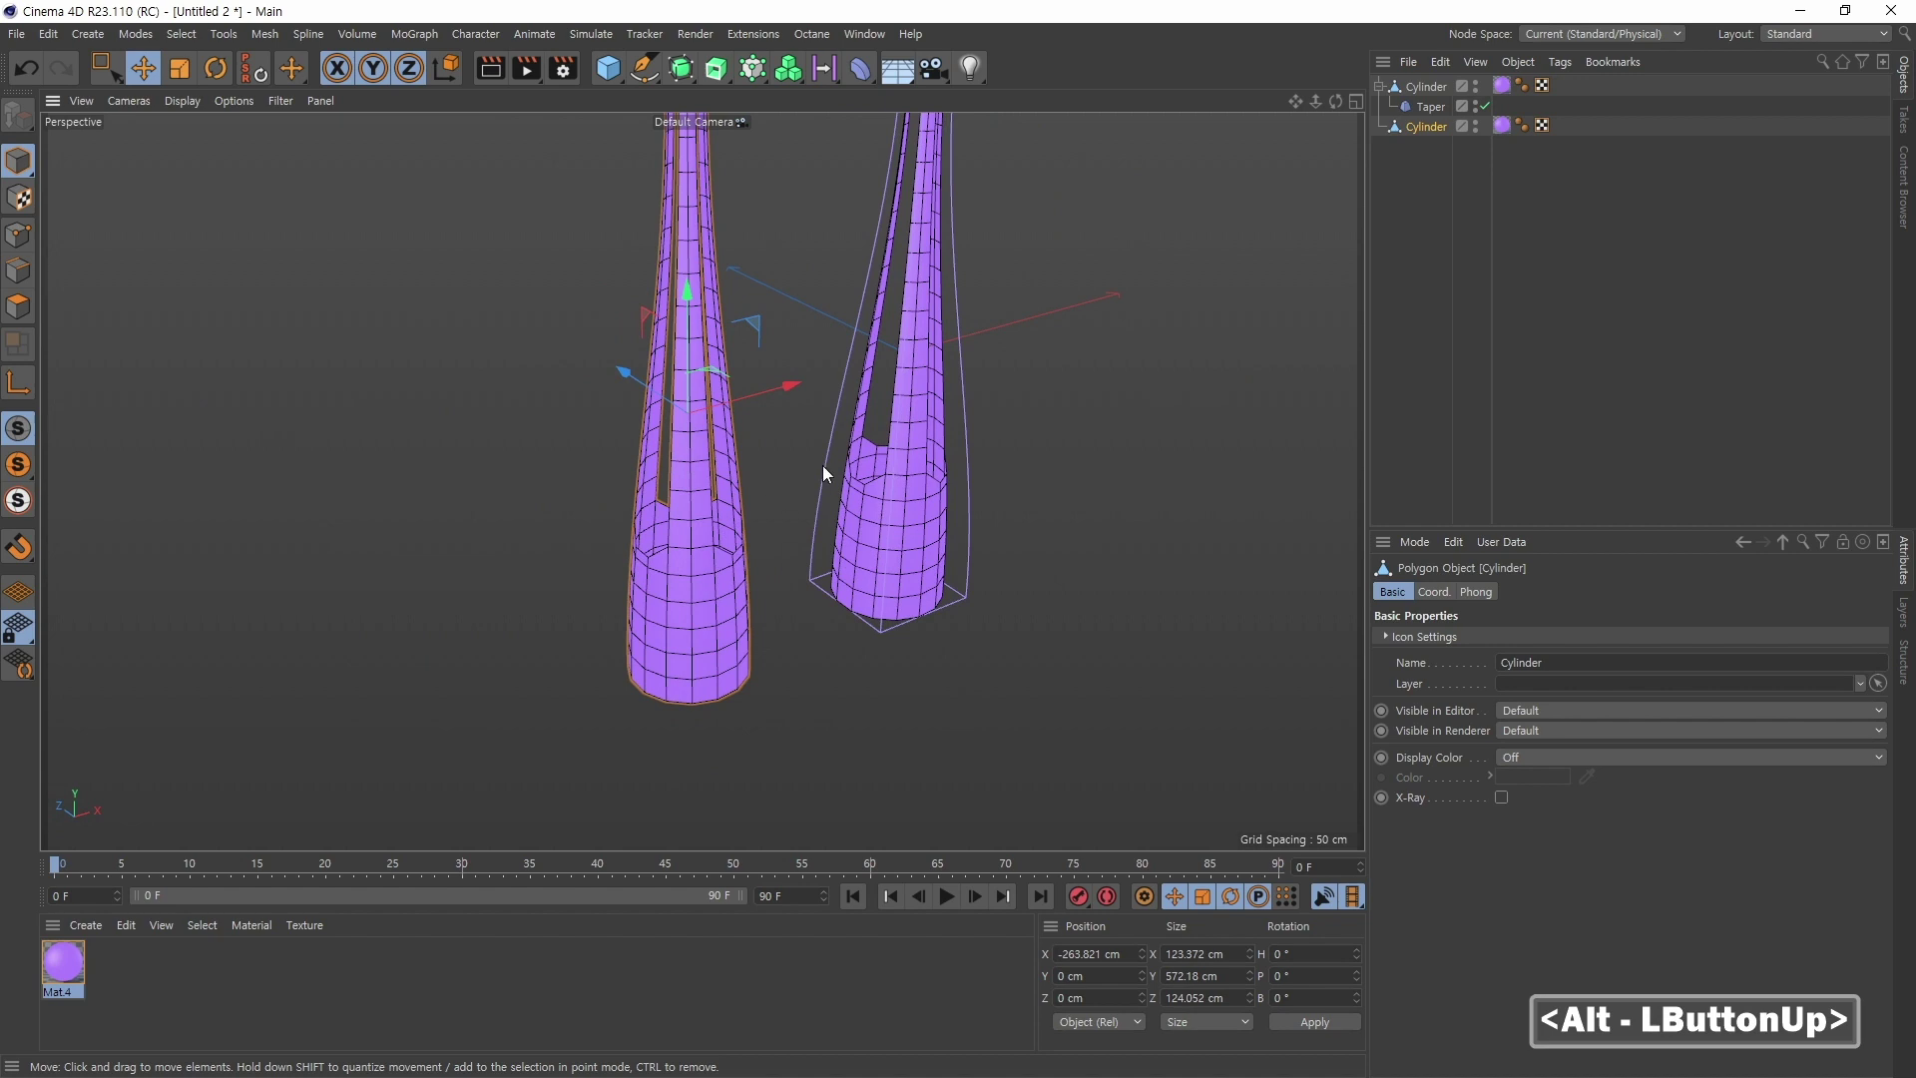
{"action": "middle_click_drag", "start_coordinate": [822, 465], "coordinate": [698, 660], "text": "alt"}
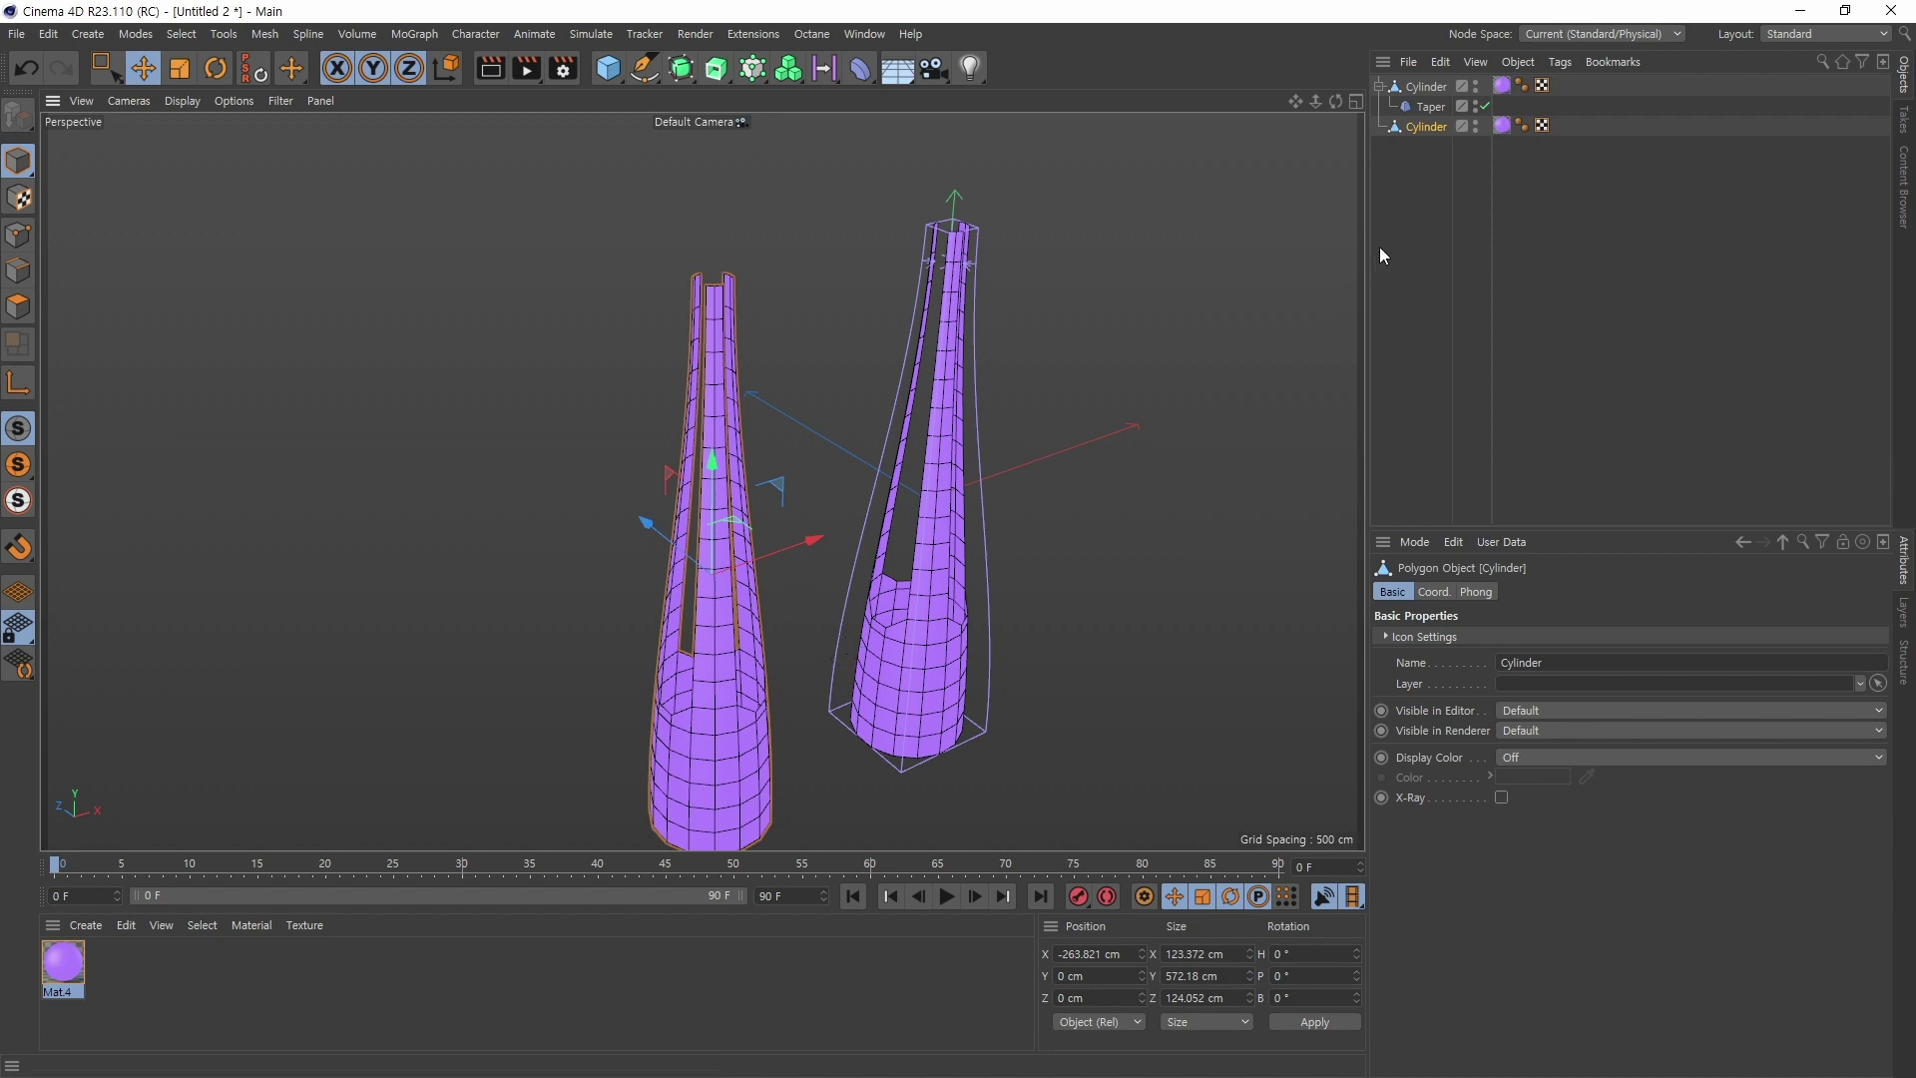
{"action": "middle_click_drag", "start_coordinate": [734, 614], "coordinate": [792, 543], "text": "alt"}
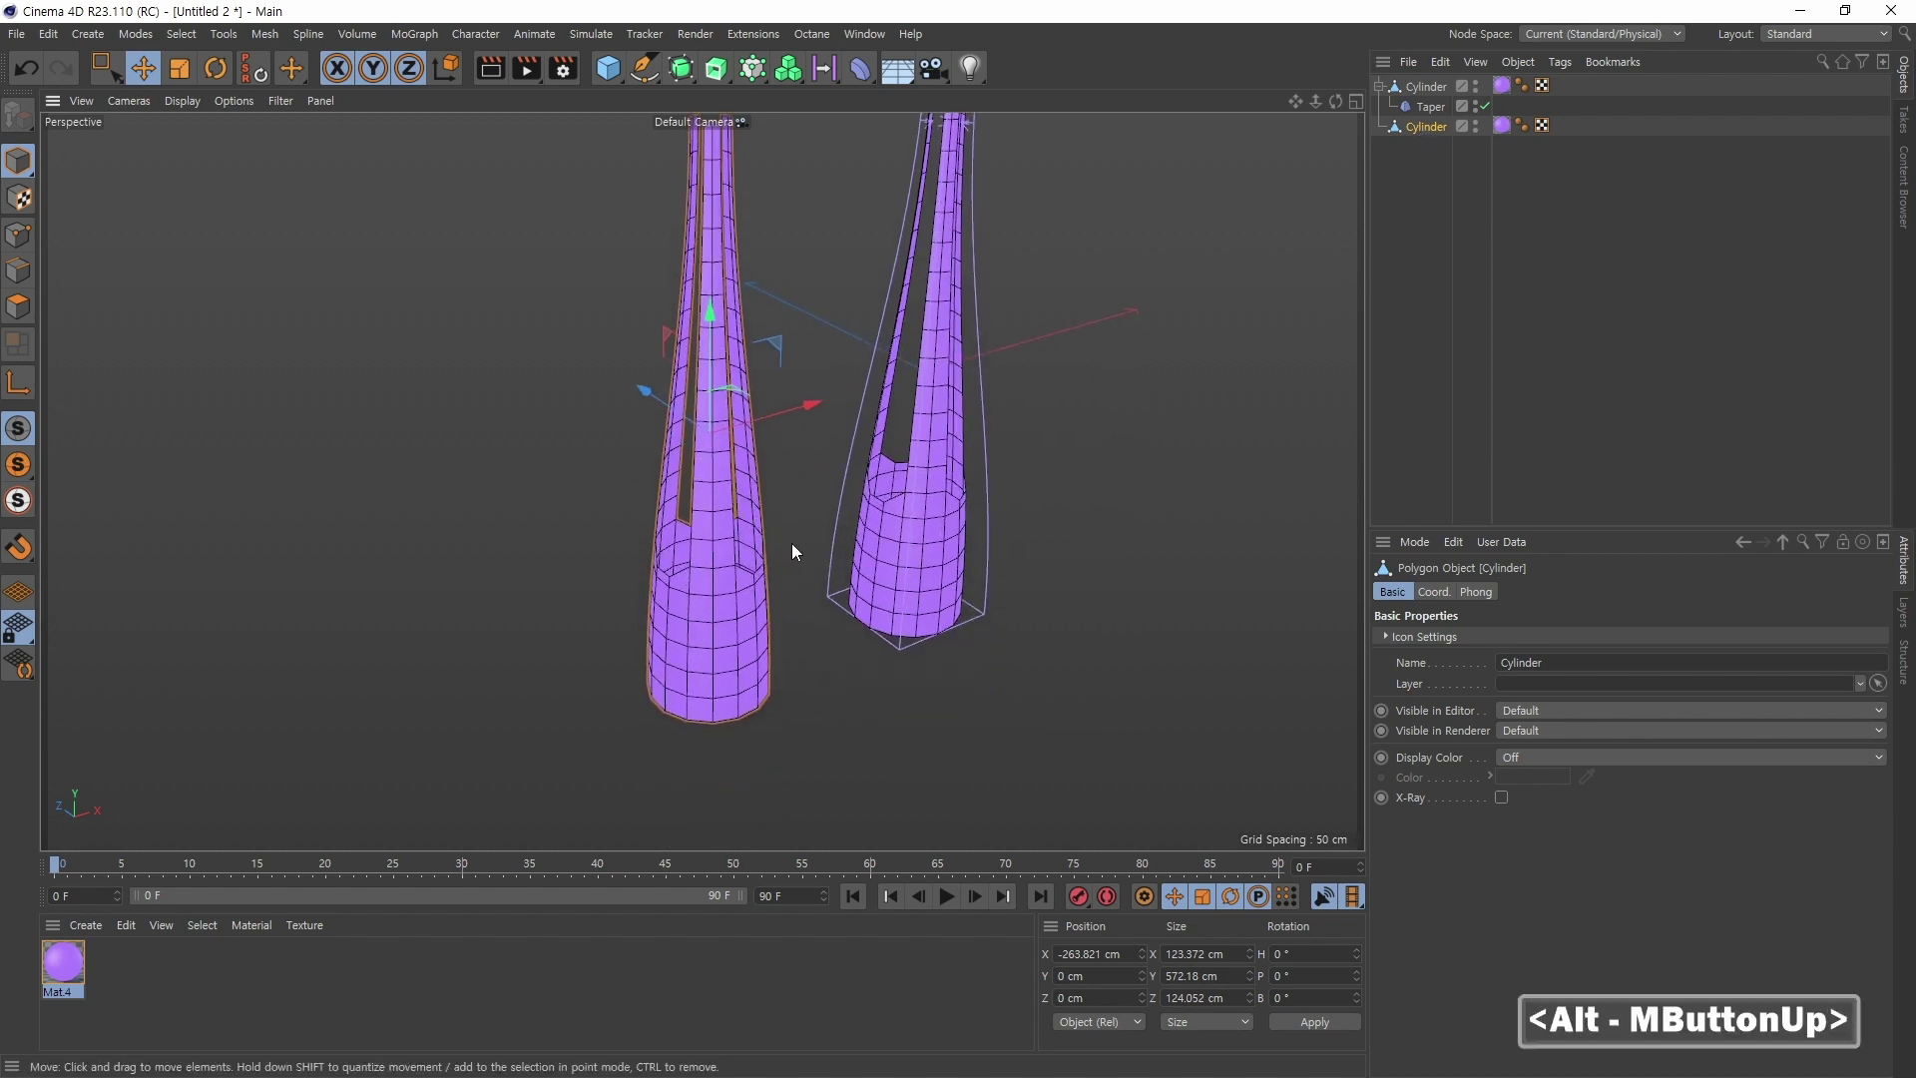
{"action": "left_click_drag", "start_coordinate": [792, 543], "coordinate": [687, 569], "text": "alt"}
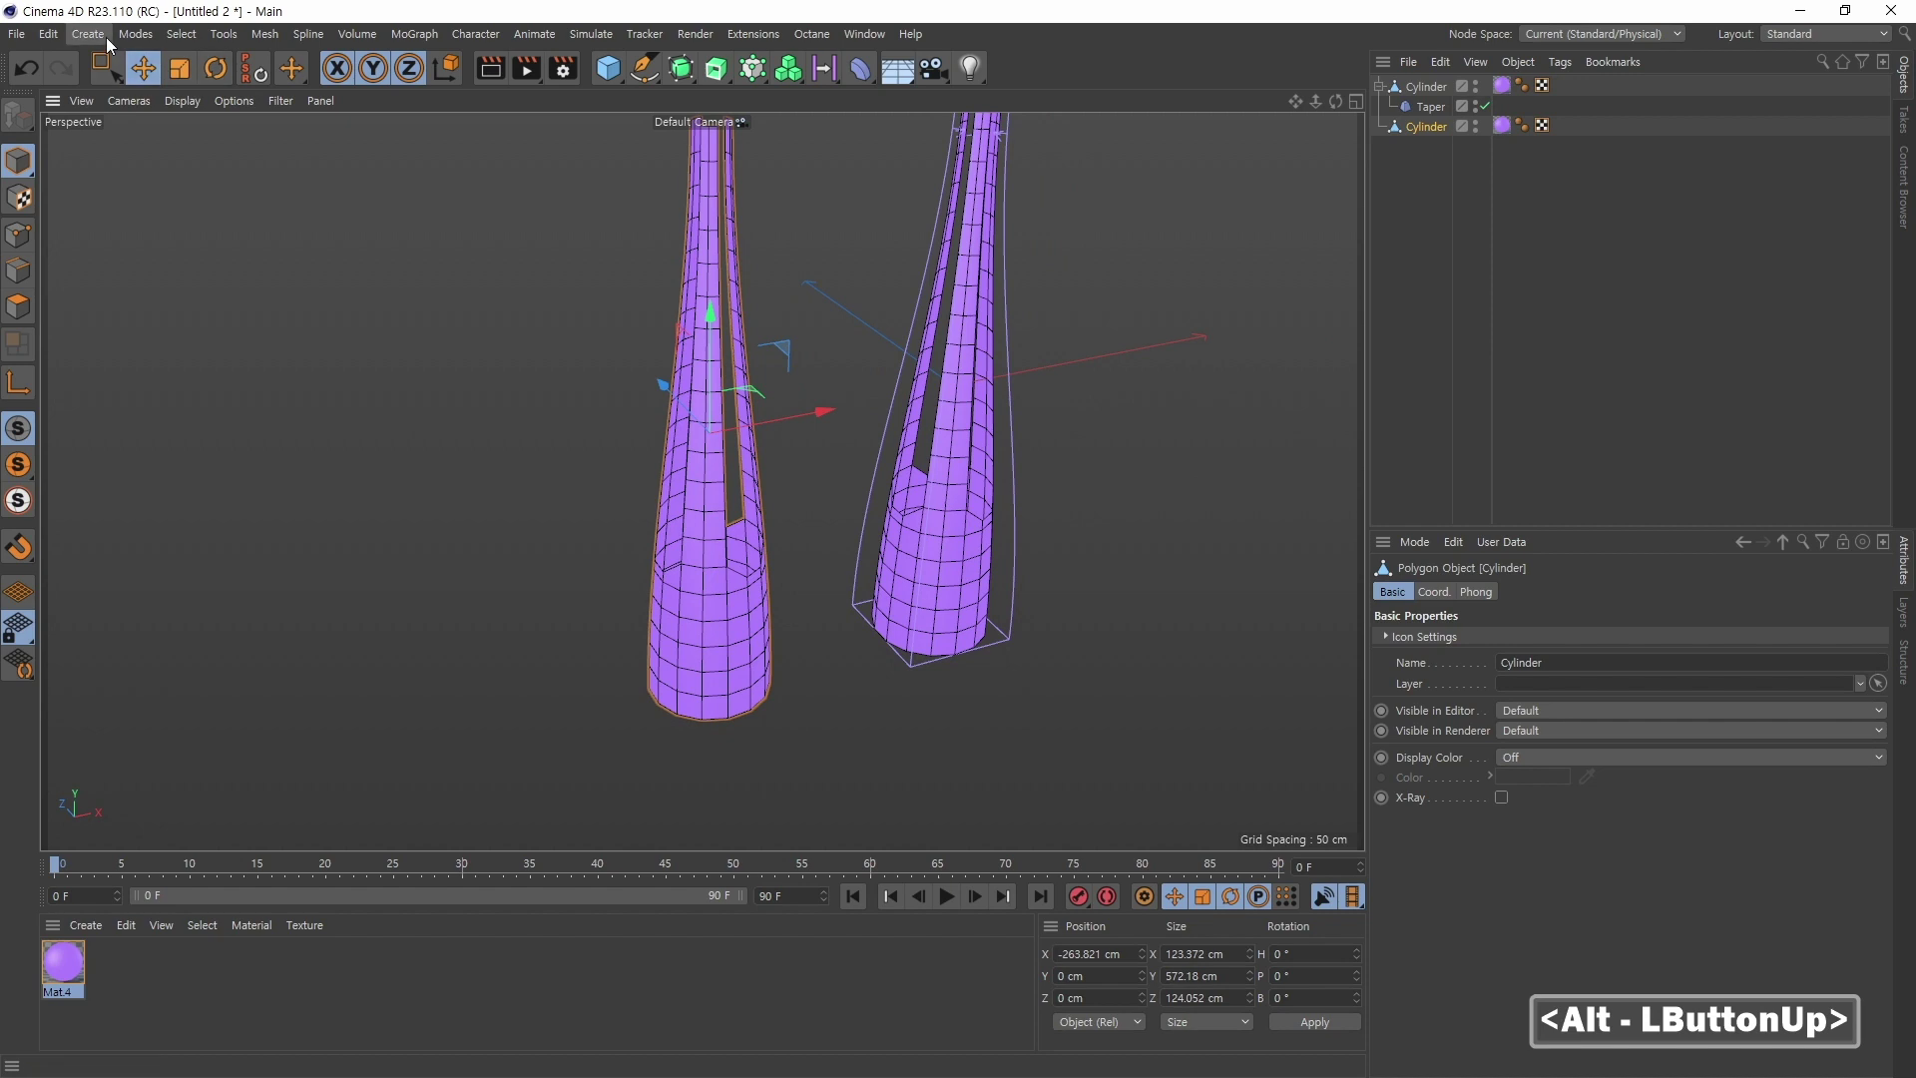
Step: Switch the baked copy to polygon editing
{"action": "left_click", "coordinate": [171, 137]}
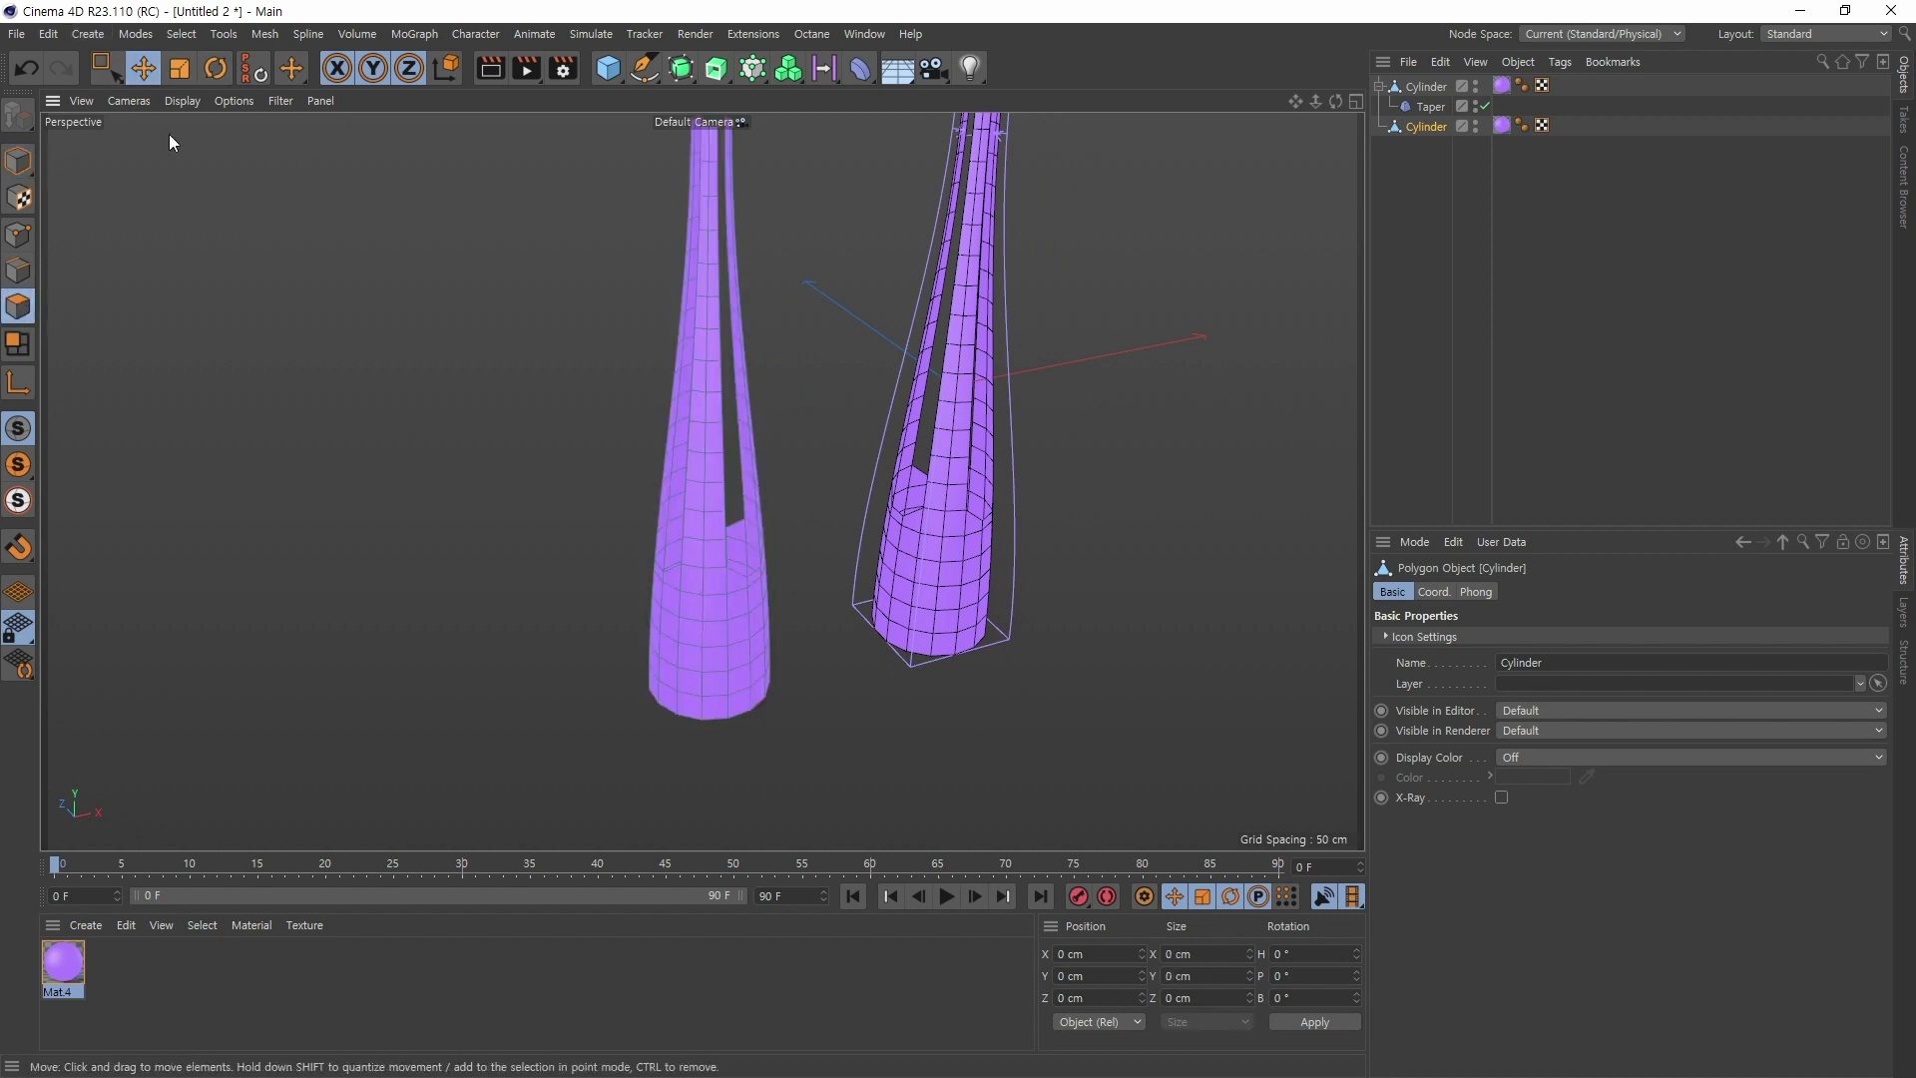
{"action": "left_click", "coordinate": [182, 35]}
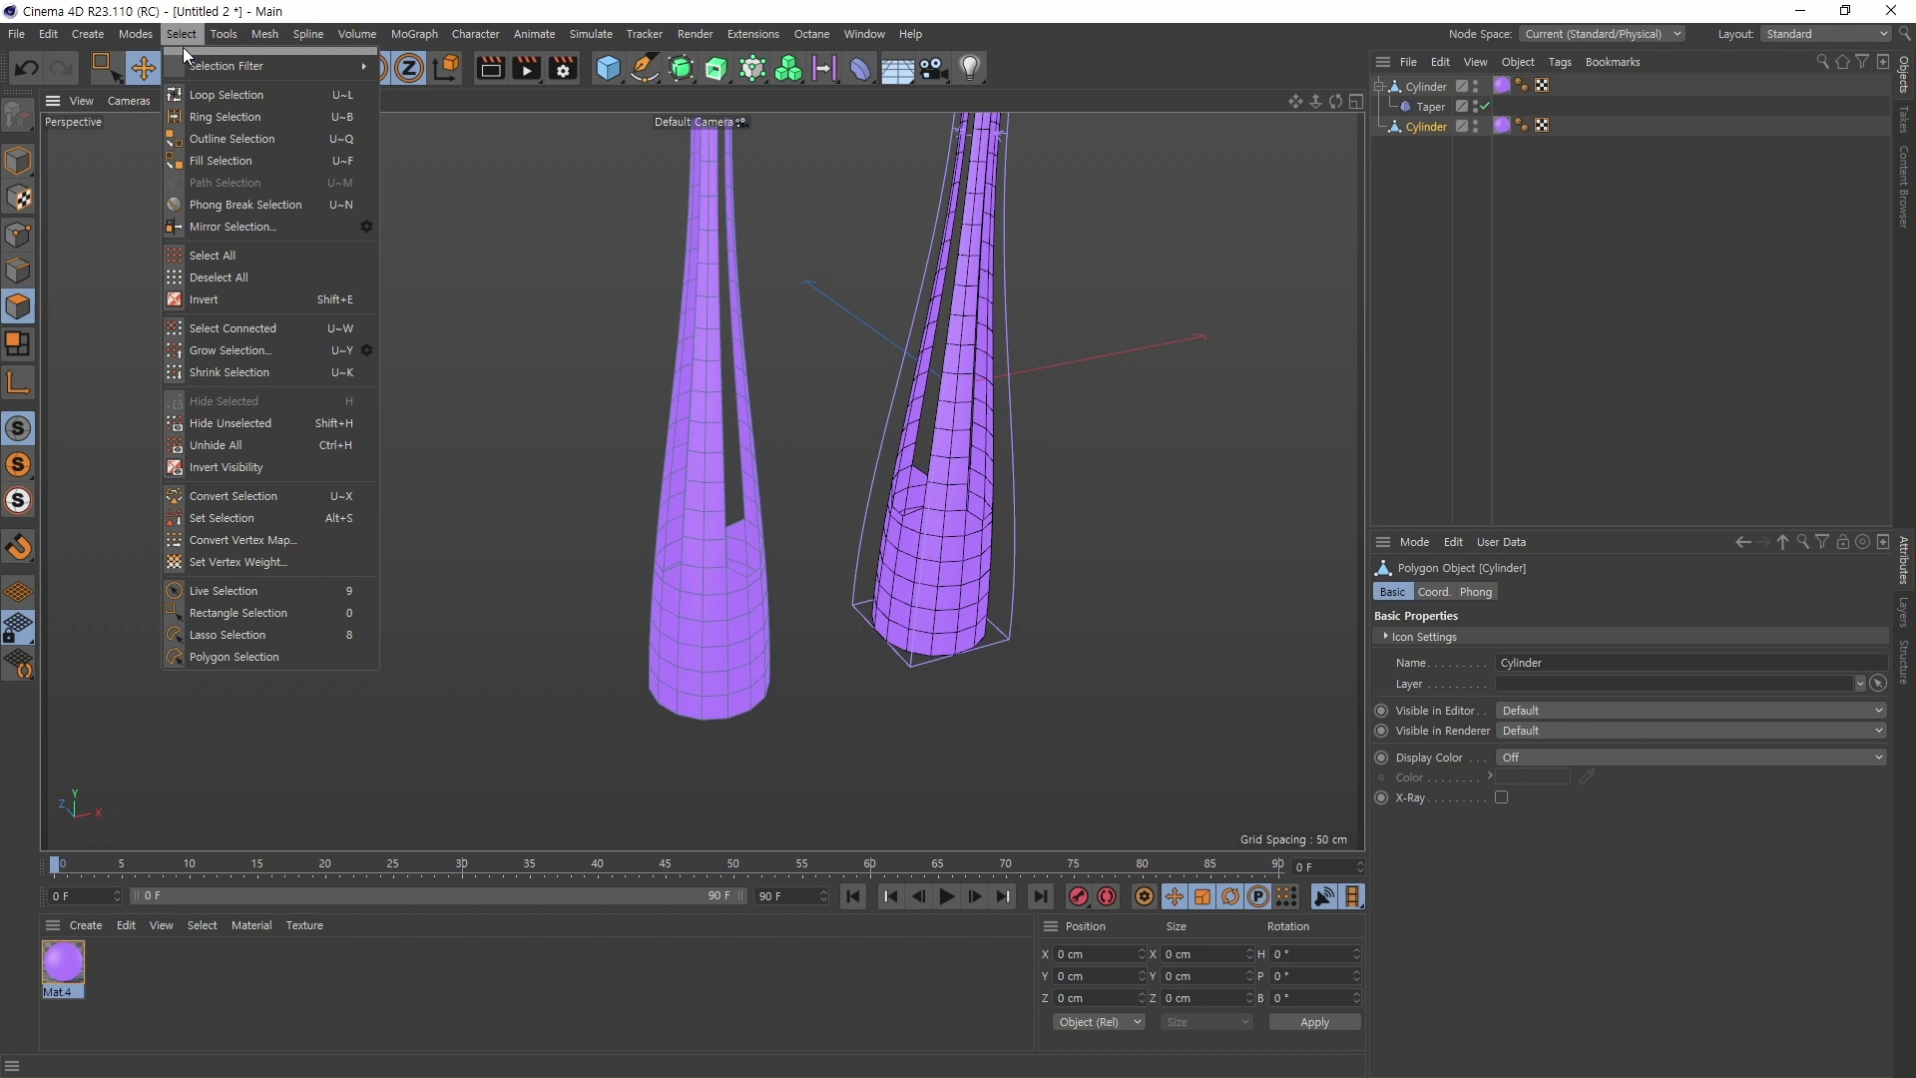
{"action": "mouse_move", "coordinate": [196, 67]}
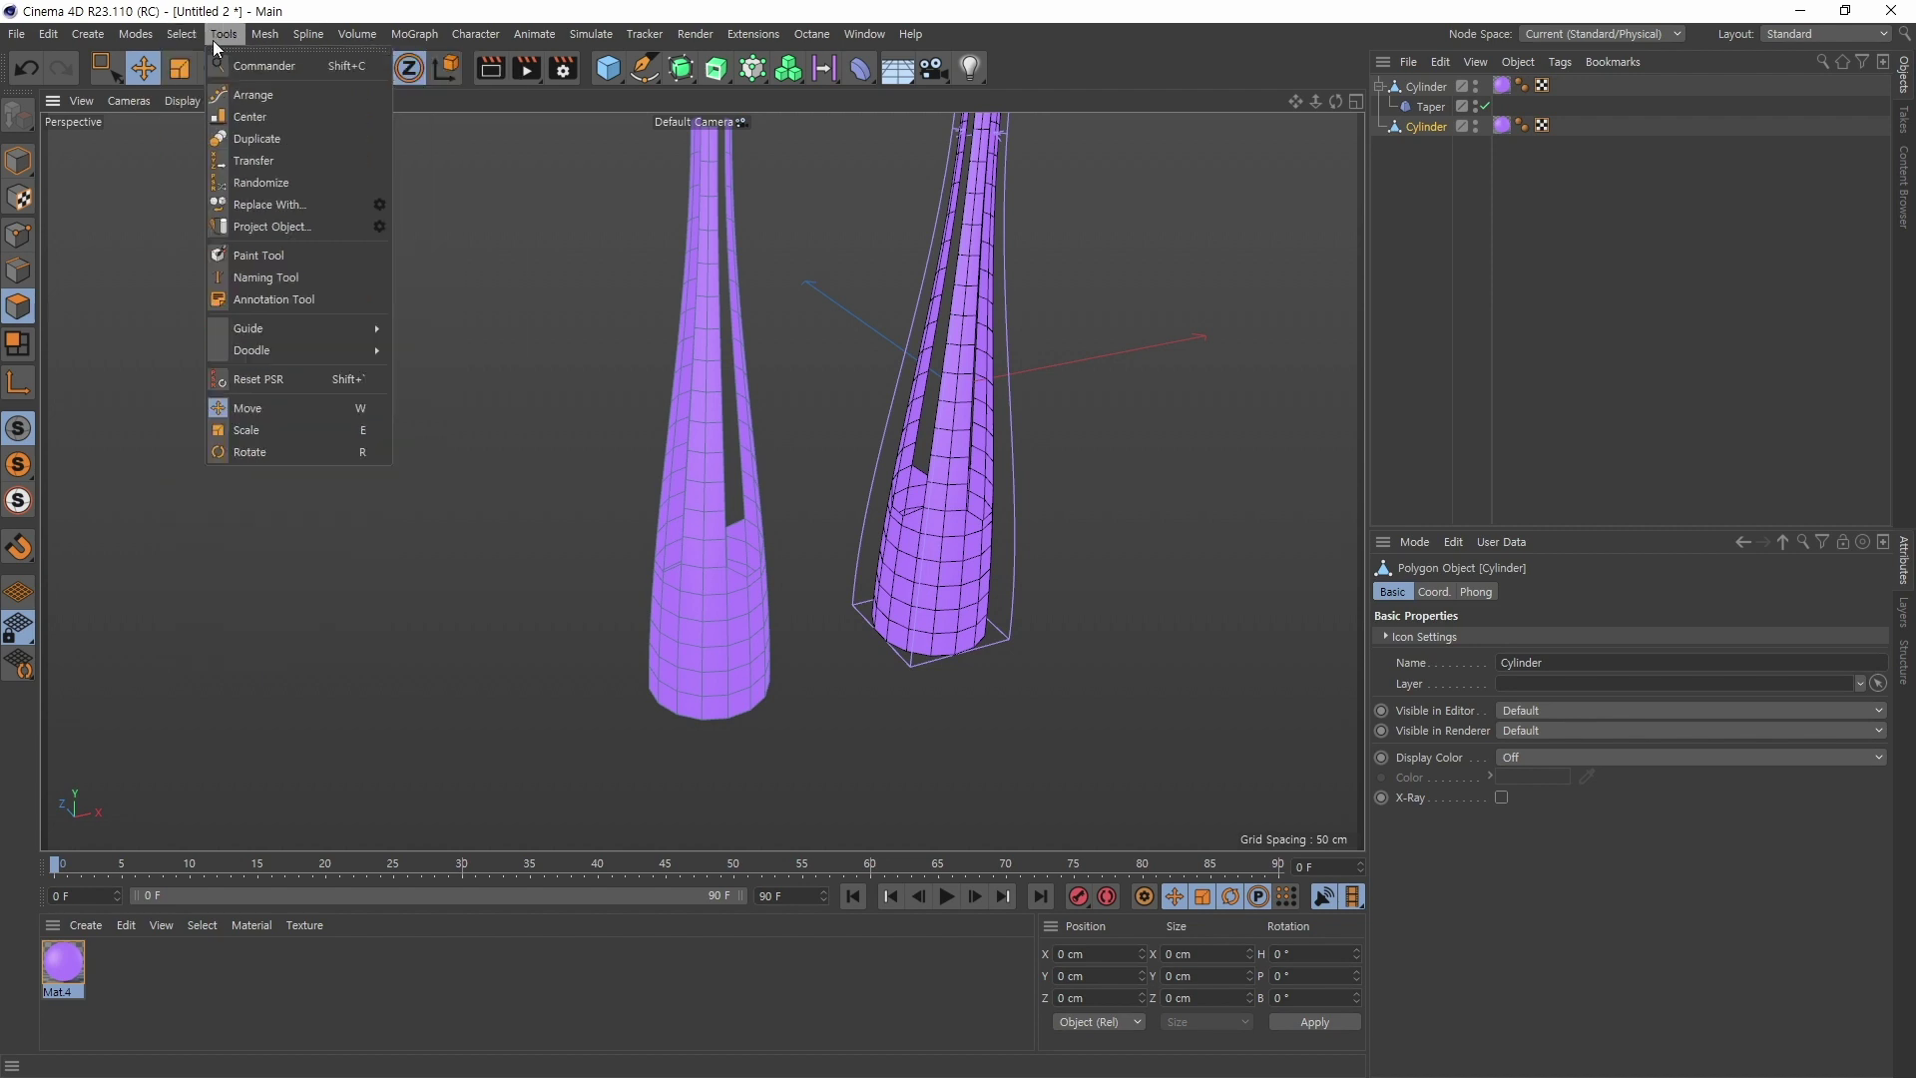
{"action": "mouse_move", "coordinate": [812, 34]}
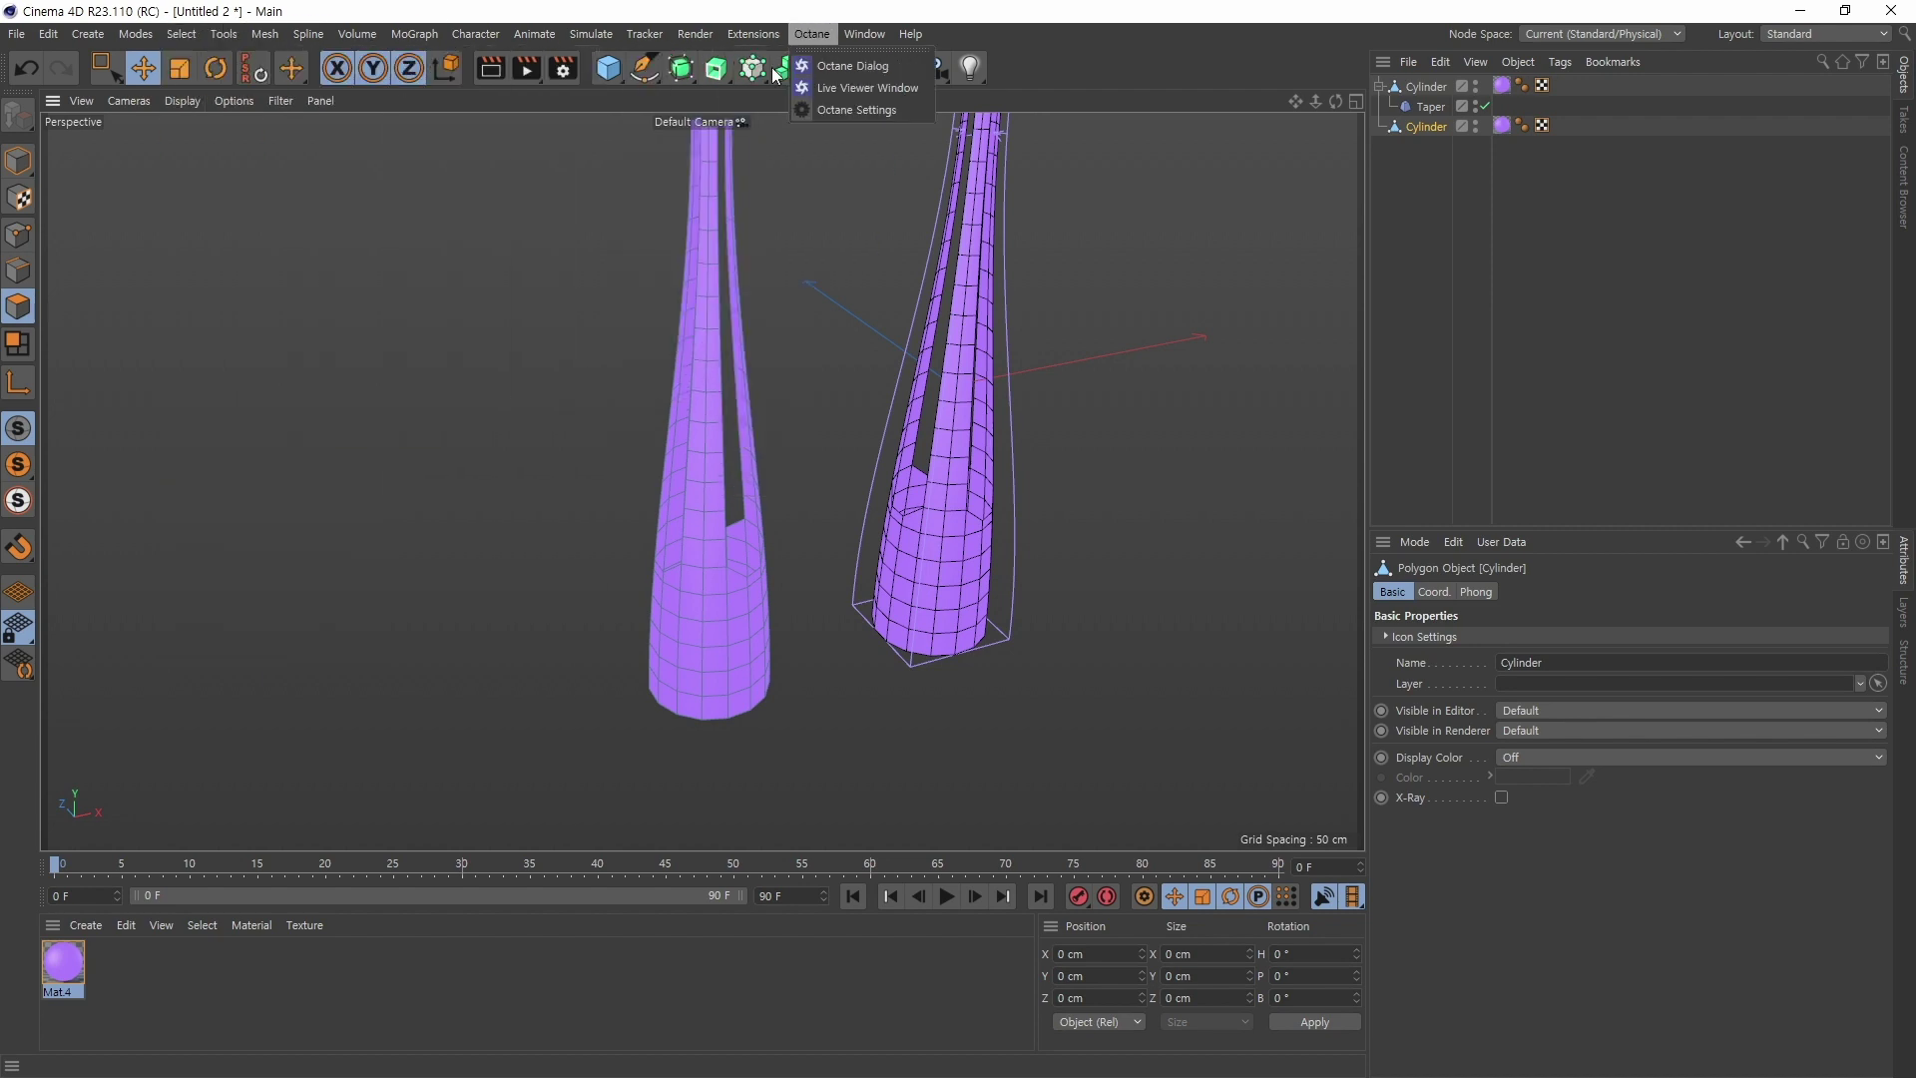
{"action": "left_click", "coordinate": [681, 76]}
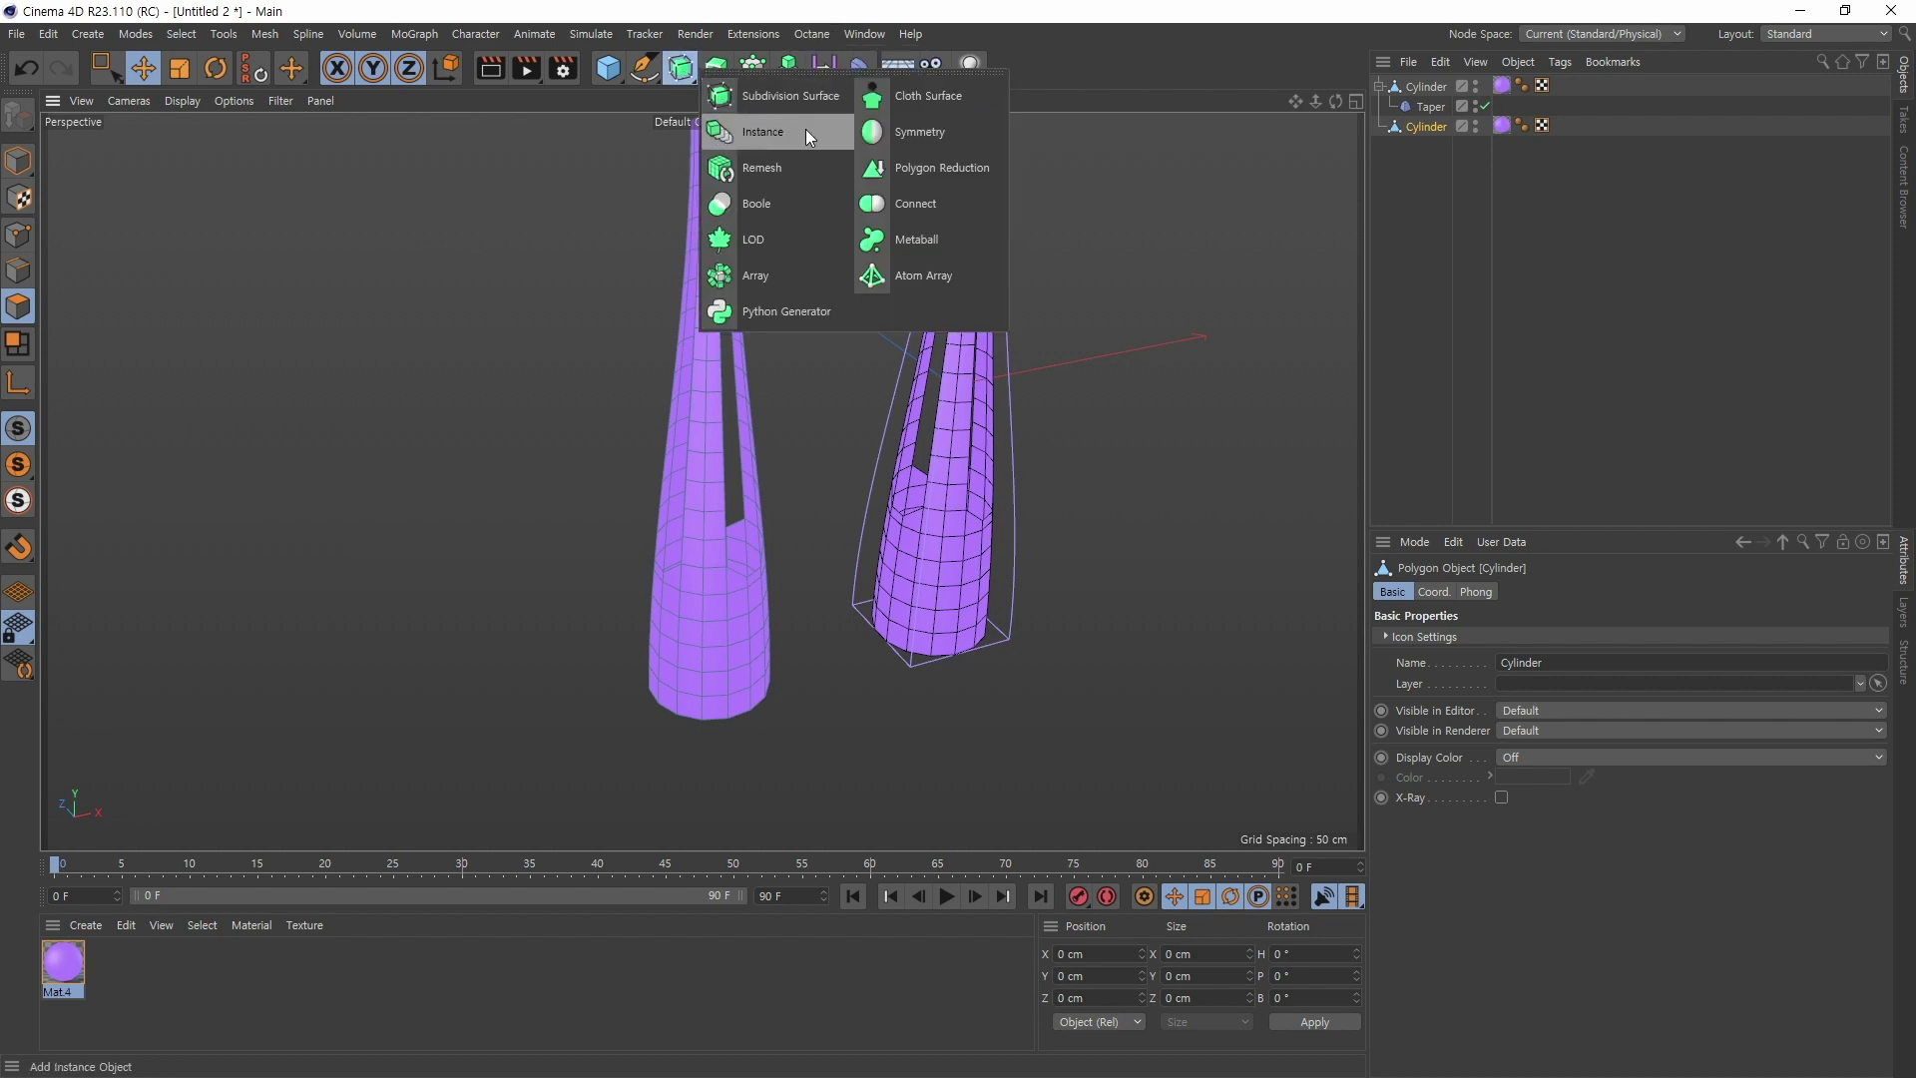
{"action": "left_click", "coordinate": [769, 276]}
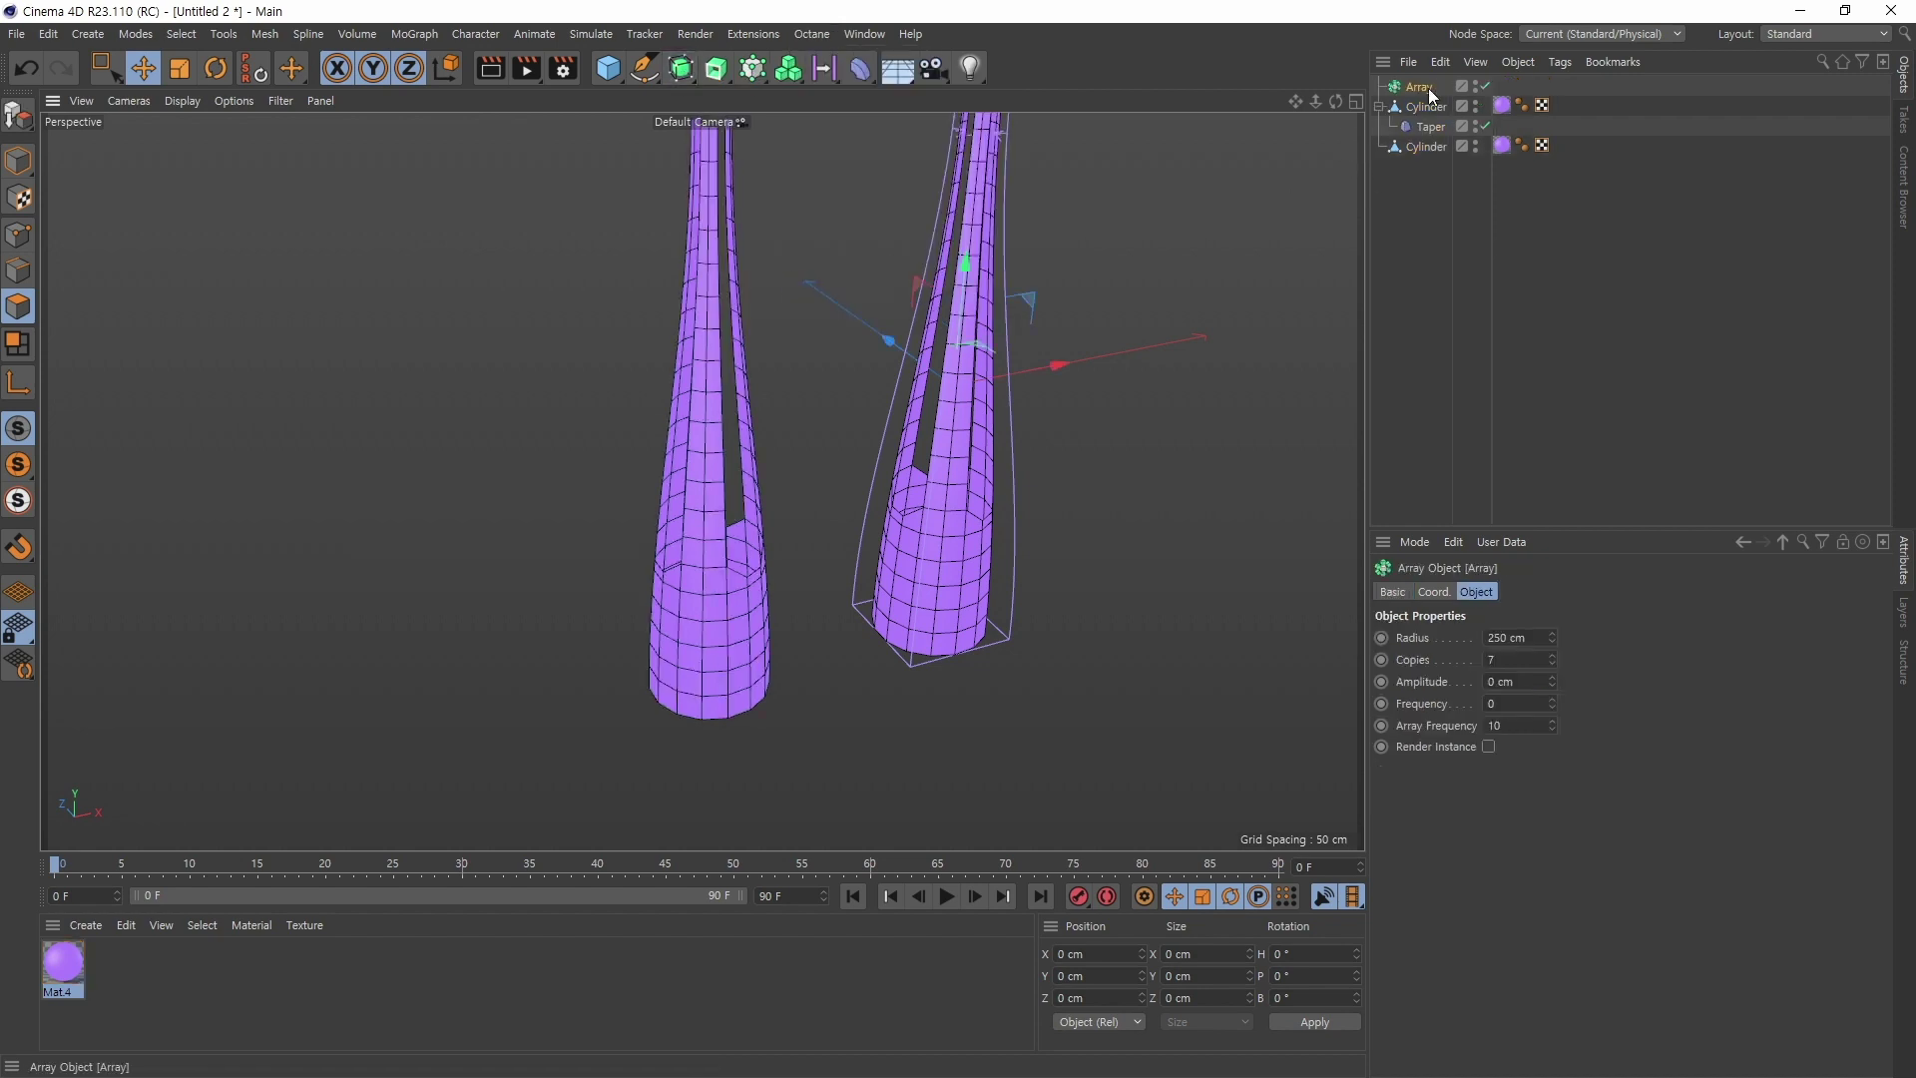
{"action": "middle_click_drag", "start_coordinate": [840, 335], "coordinate": [719, 459], "text": "alt"}
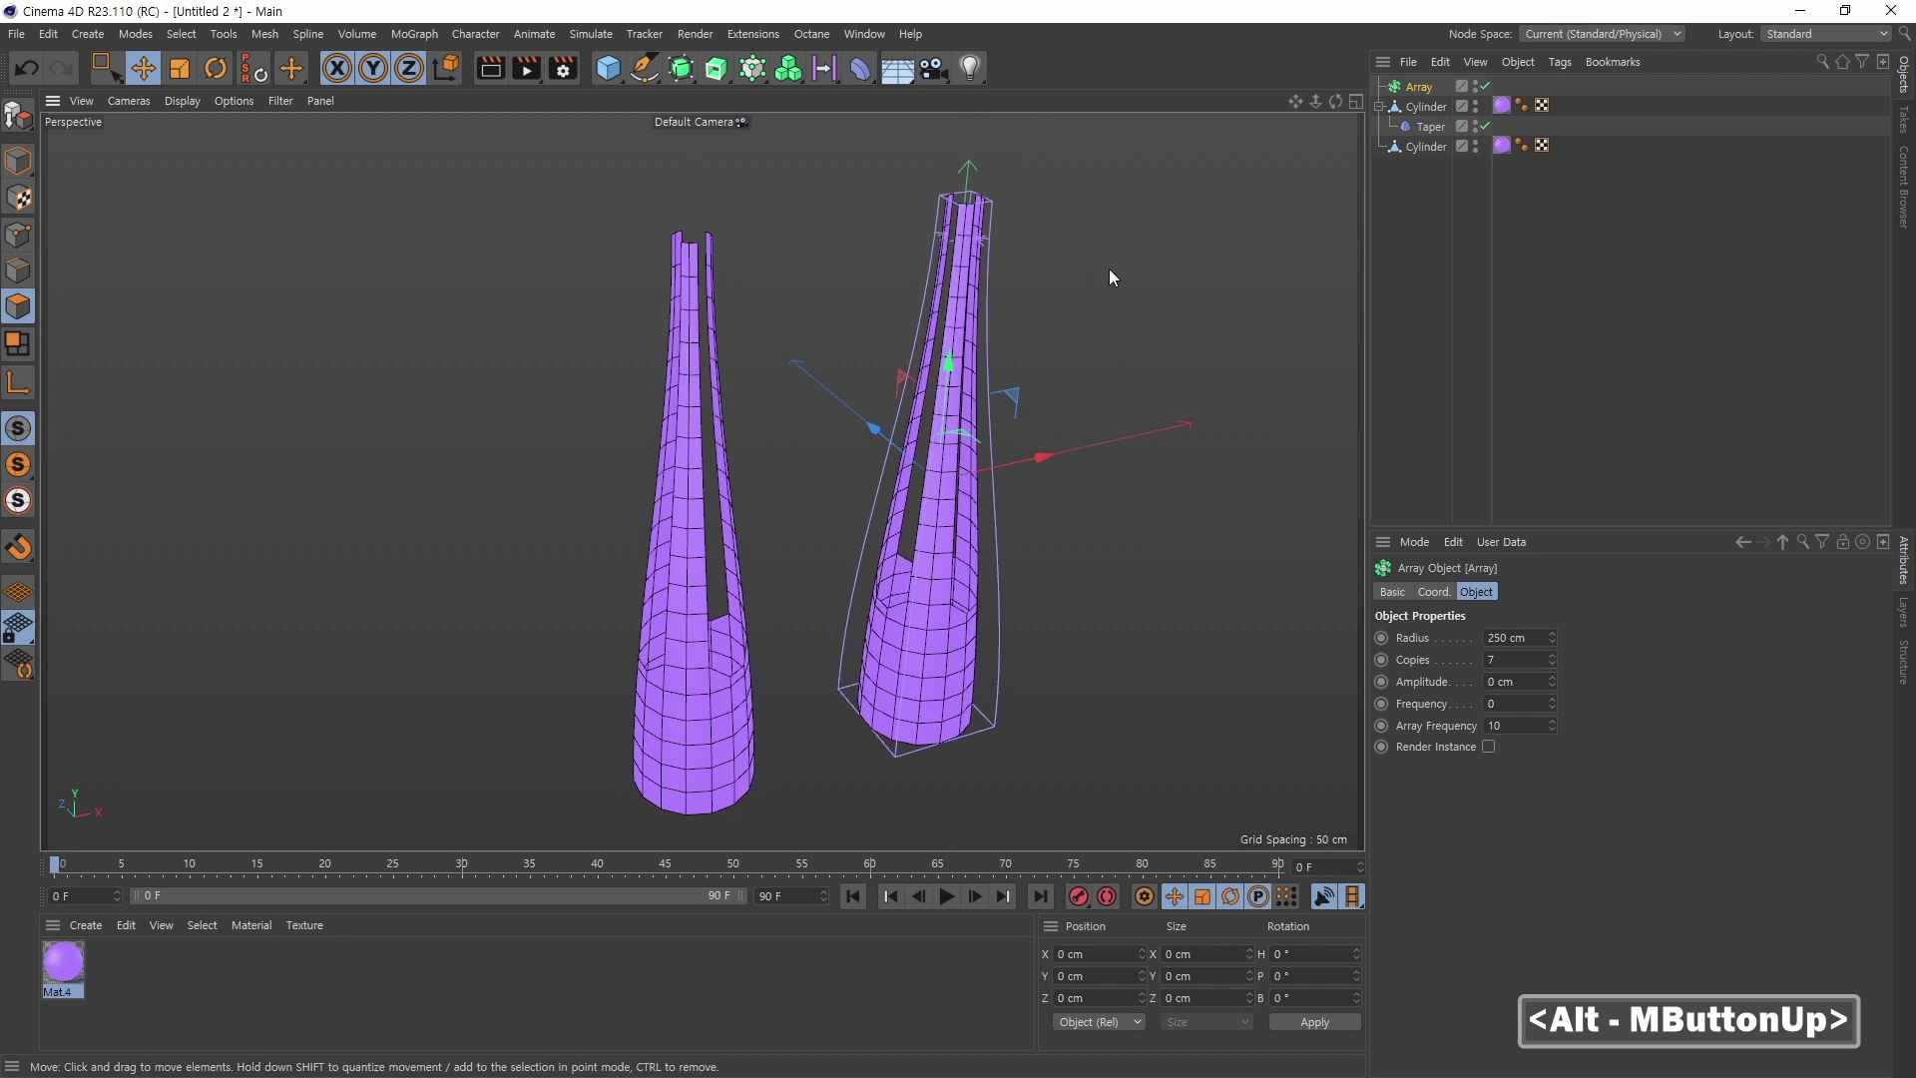
{"action": "key", "text": "Delete"}
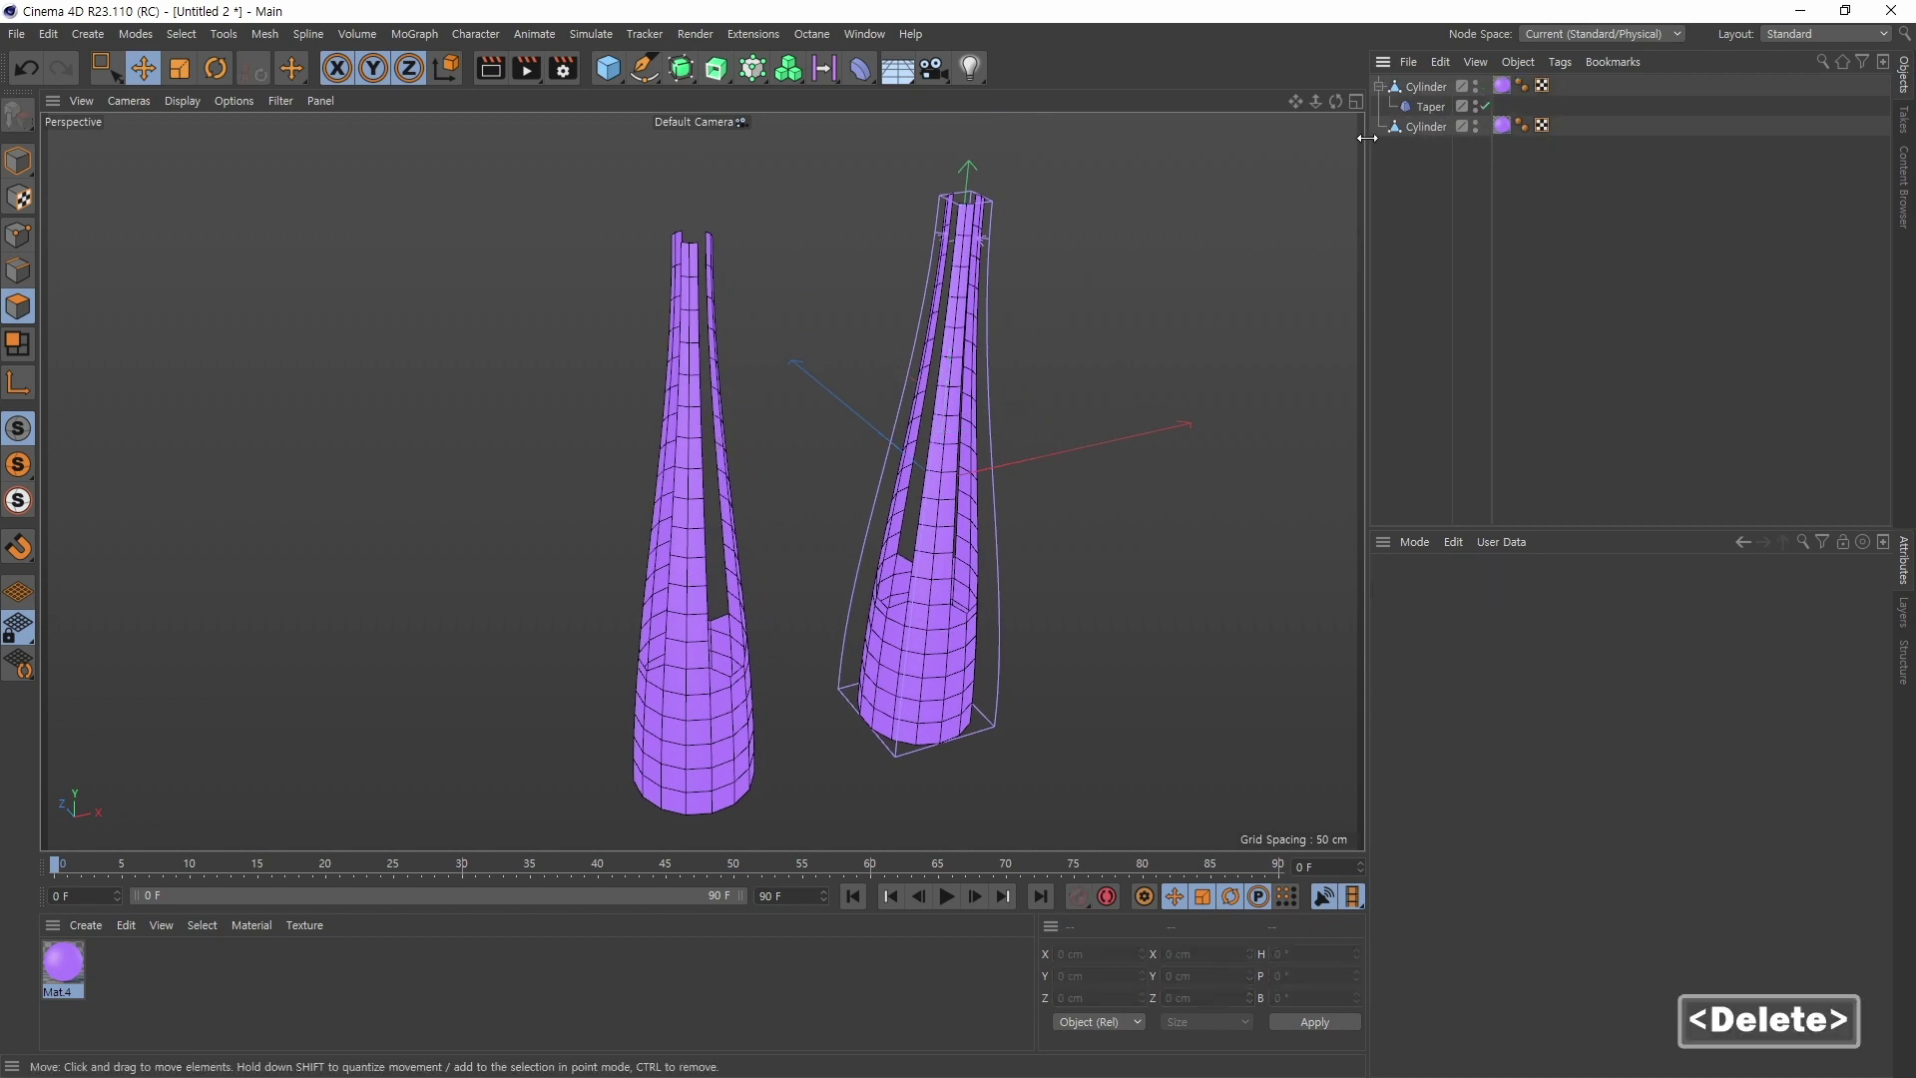
Step: Use Loop Selection on the baked copy to select the two vertical polygon columns of one full-height slat
{"action": "left_click", "coordinate": [1424, 126]}
{"action": "middle_click_drag", "start_coordinate": [722, 620], "coordinate": [724, 548], "text": "alt"}
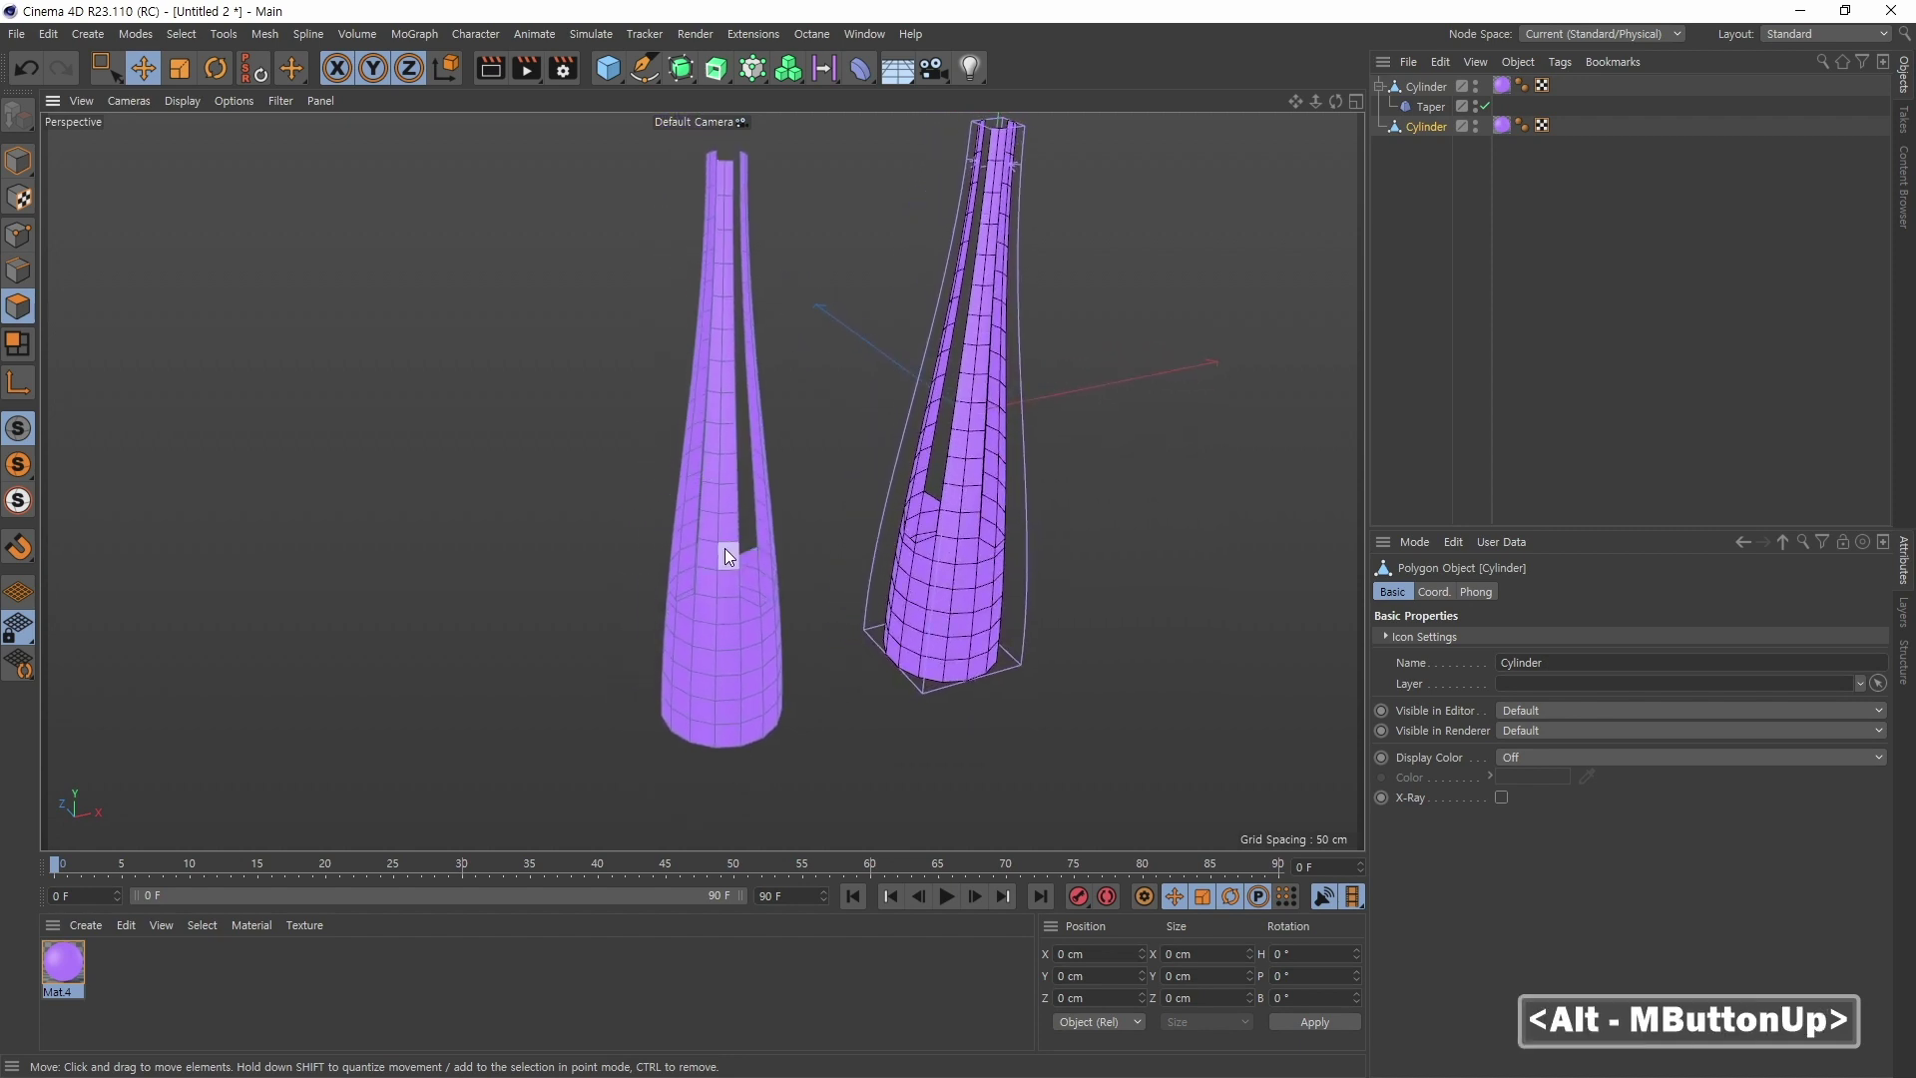
{"action": "left_click", "coordinate": [179, 36]}
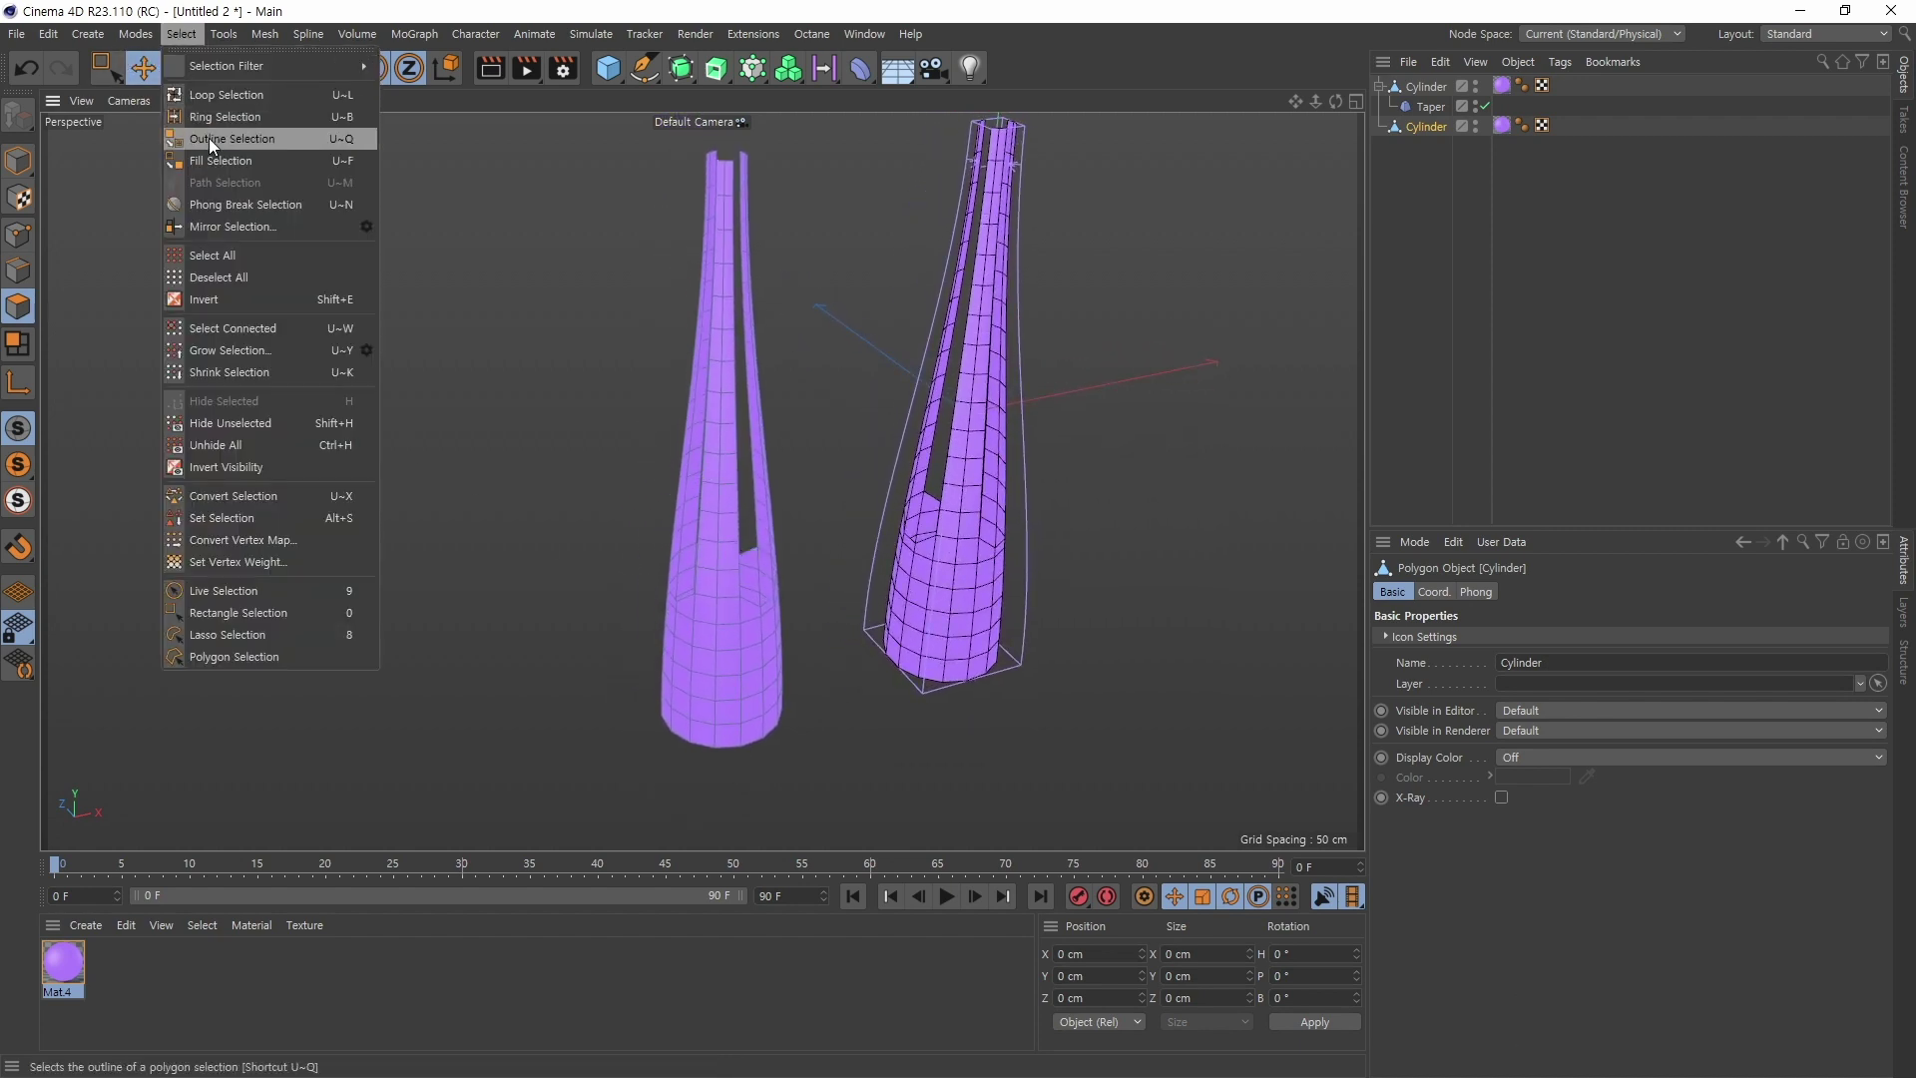
{"action": "left_click", "coordinate": [231, 96]}
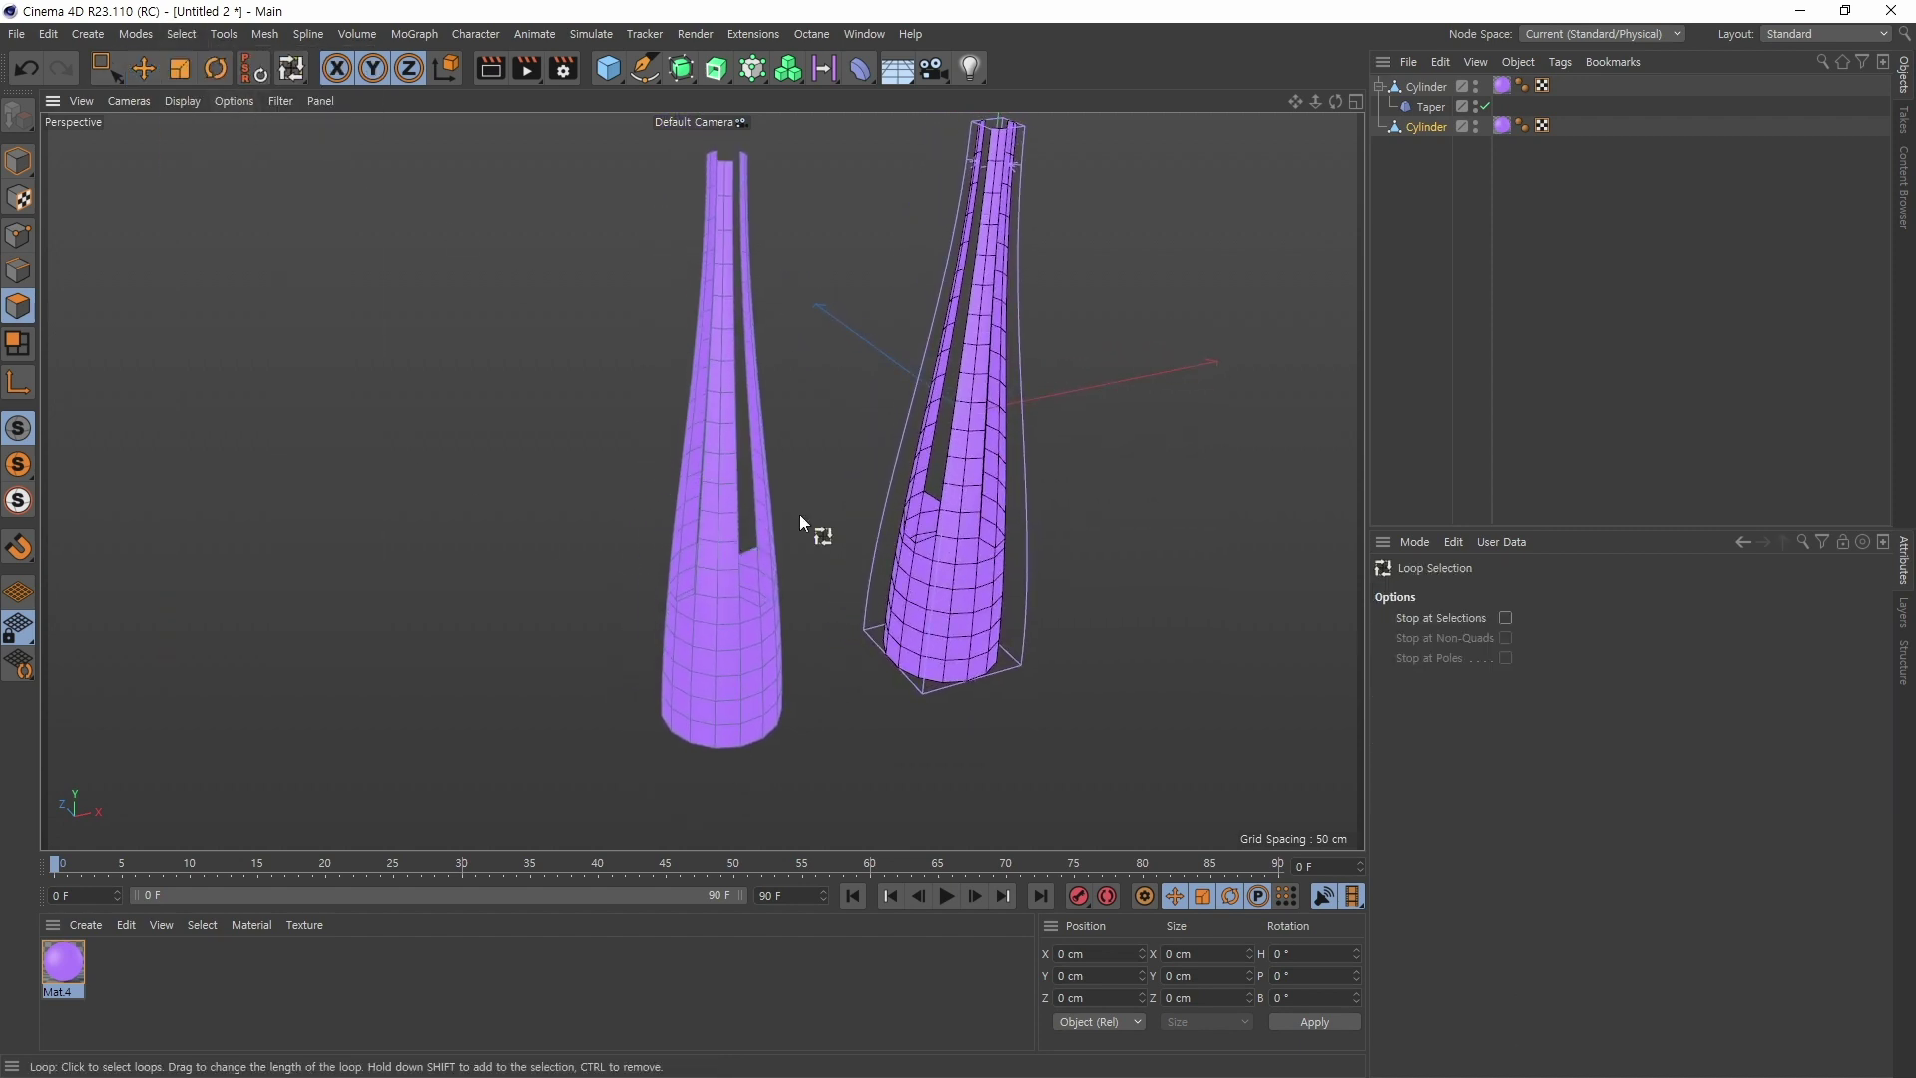
{"action": "left_click", "coordinate": [729, 662]}
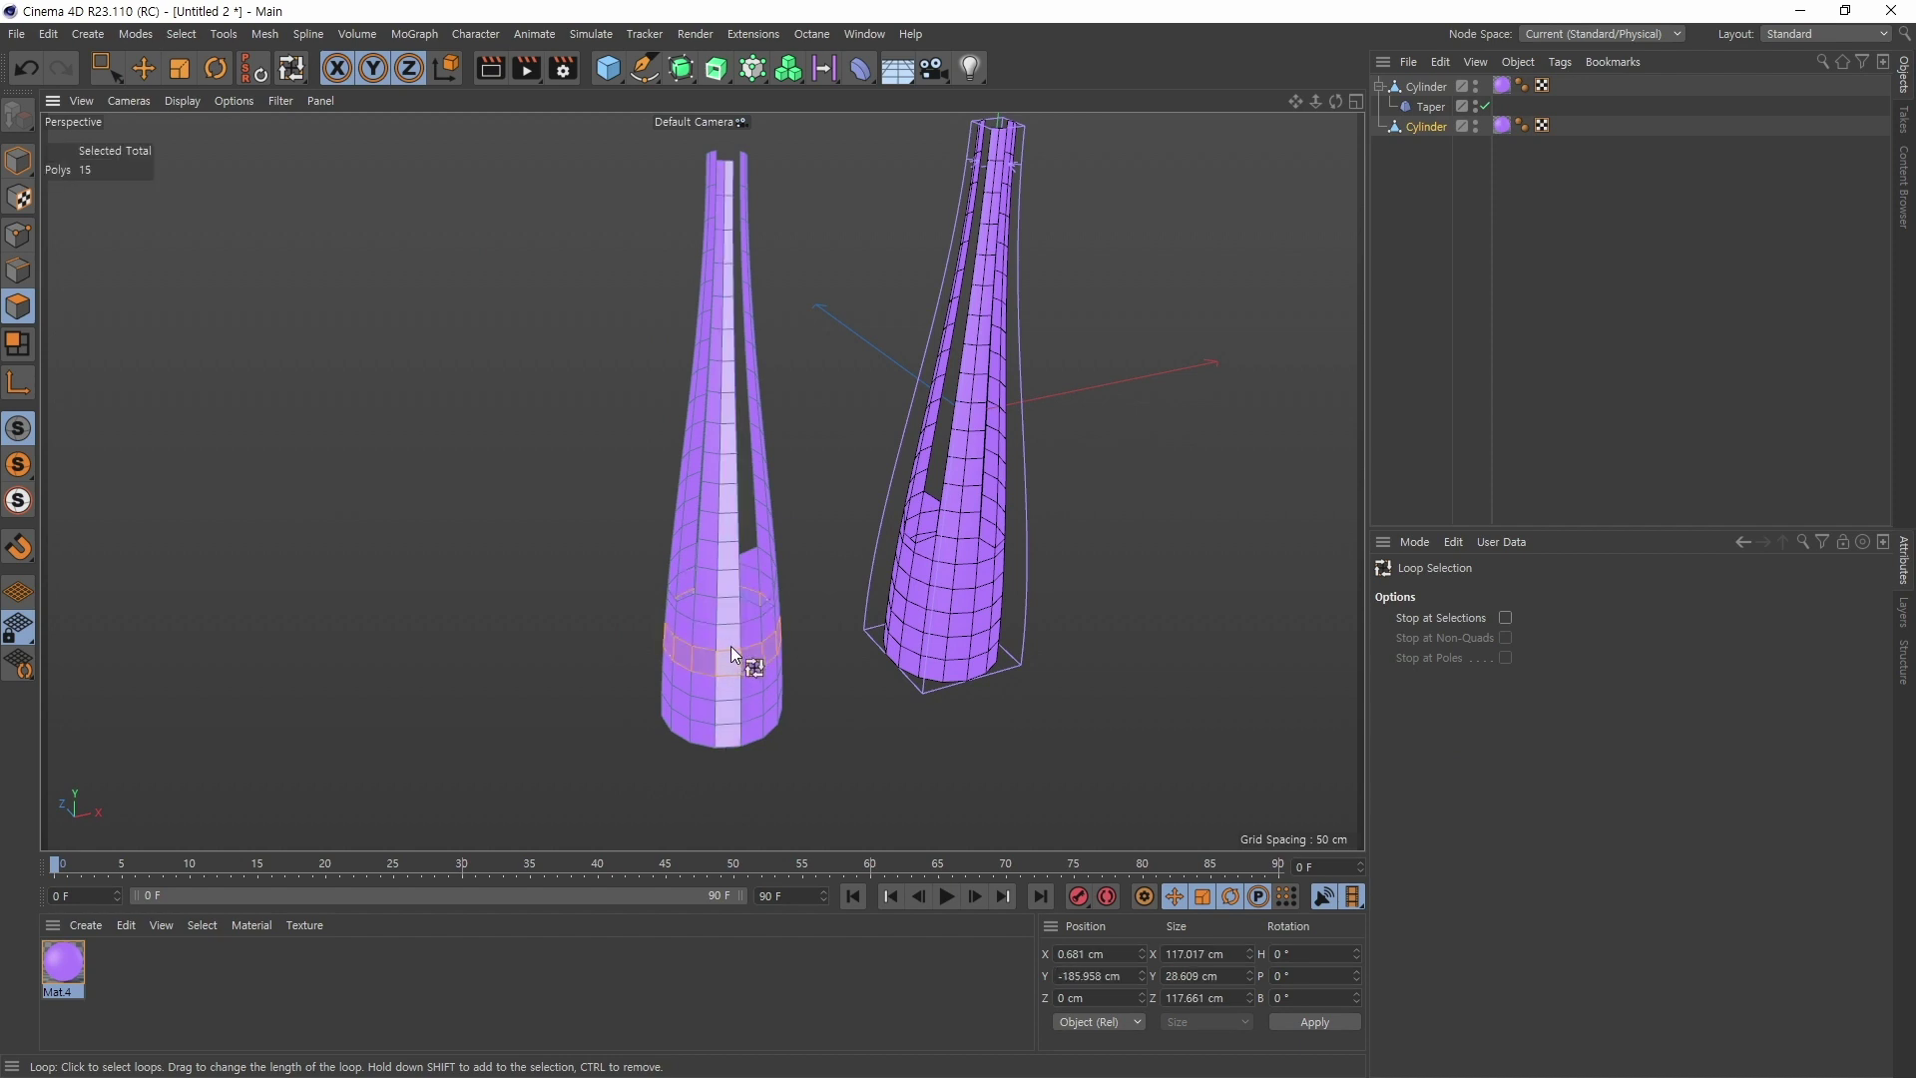
{"action": "left_click", "coordinate": [744, 648], "text": "shift"}
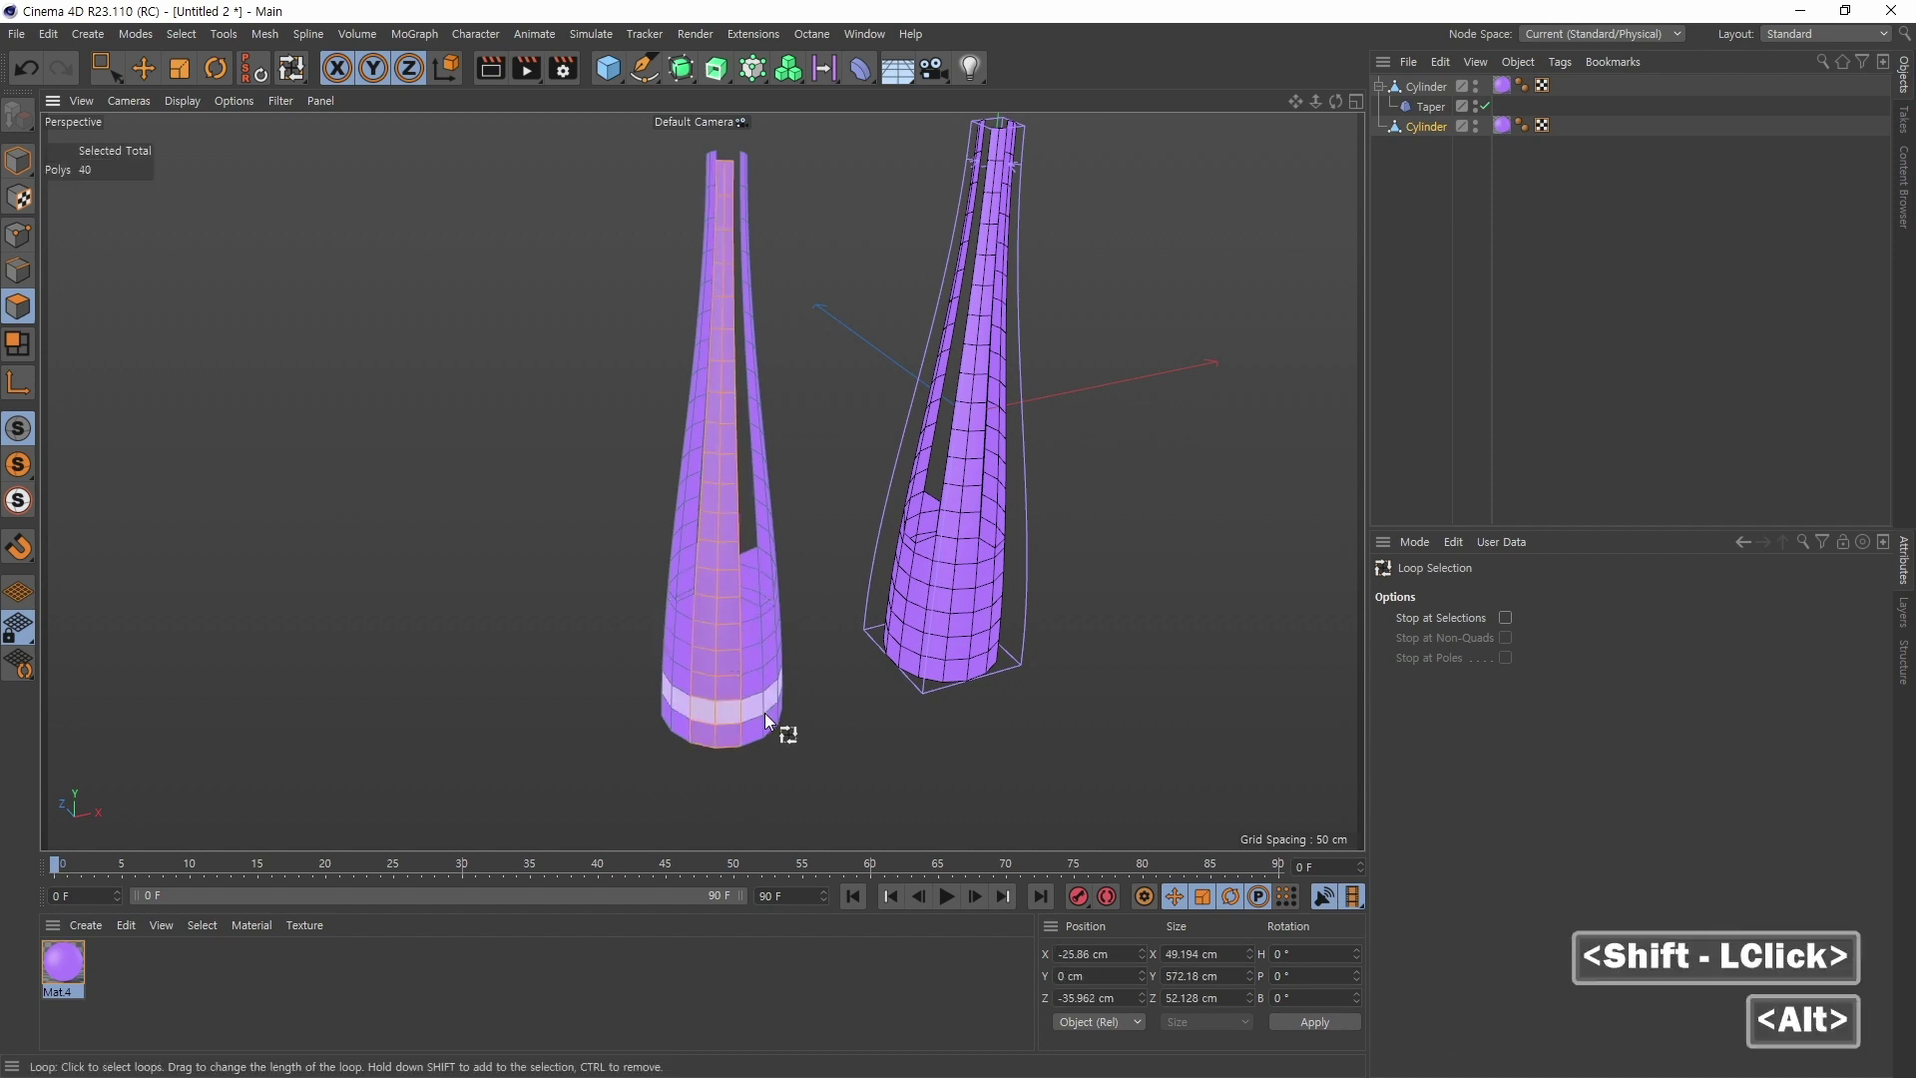
Step: Add the three vertical base polygon columns under the opening next to the slat to the loop selection
{"action": "middle_click_drag", "start_coordinate": [778, 726], "coordinate": [684, 638], "text": "alt"}
{"action": "right_click_drag", "start_coordinate": [681, 639], "coordinate": [761, 655], "text": "alt"}
{"action": "left_click_drag", "start_coordinate": [761, 655], "coordinate": [635, 591], "text": "alt"}
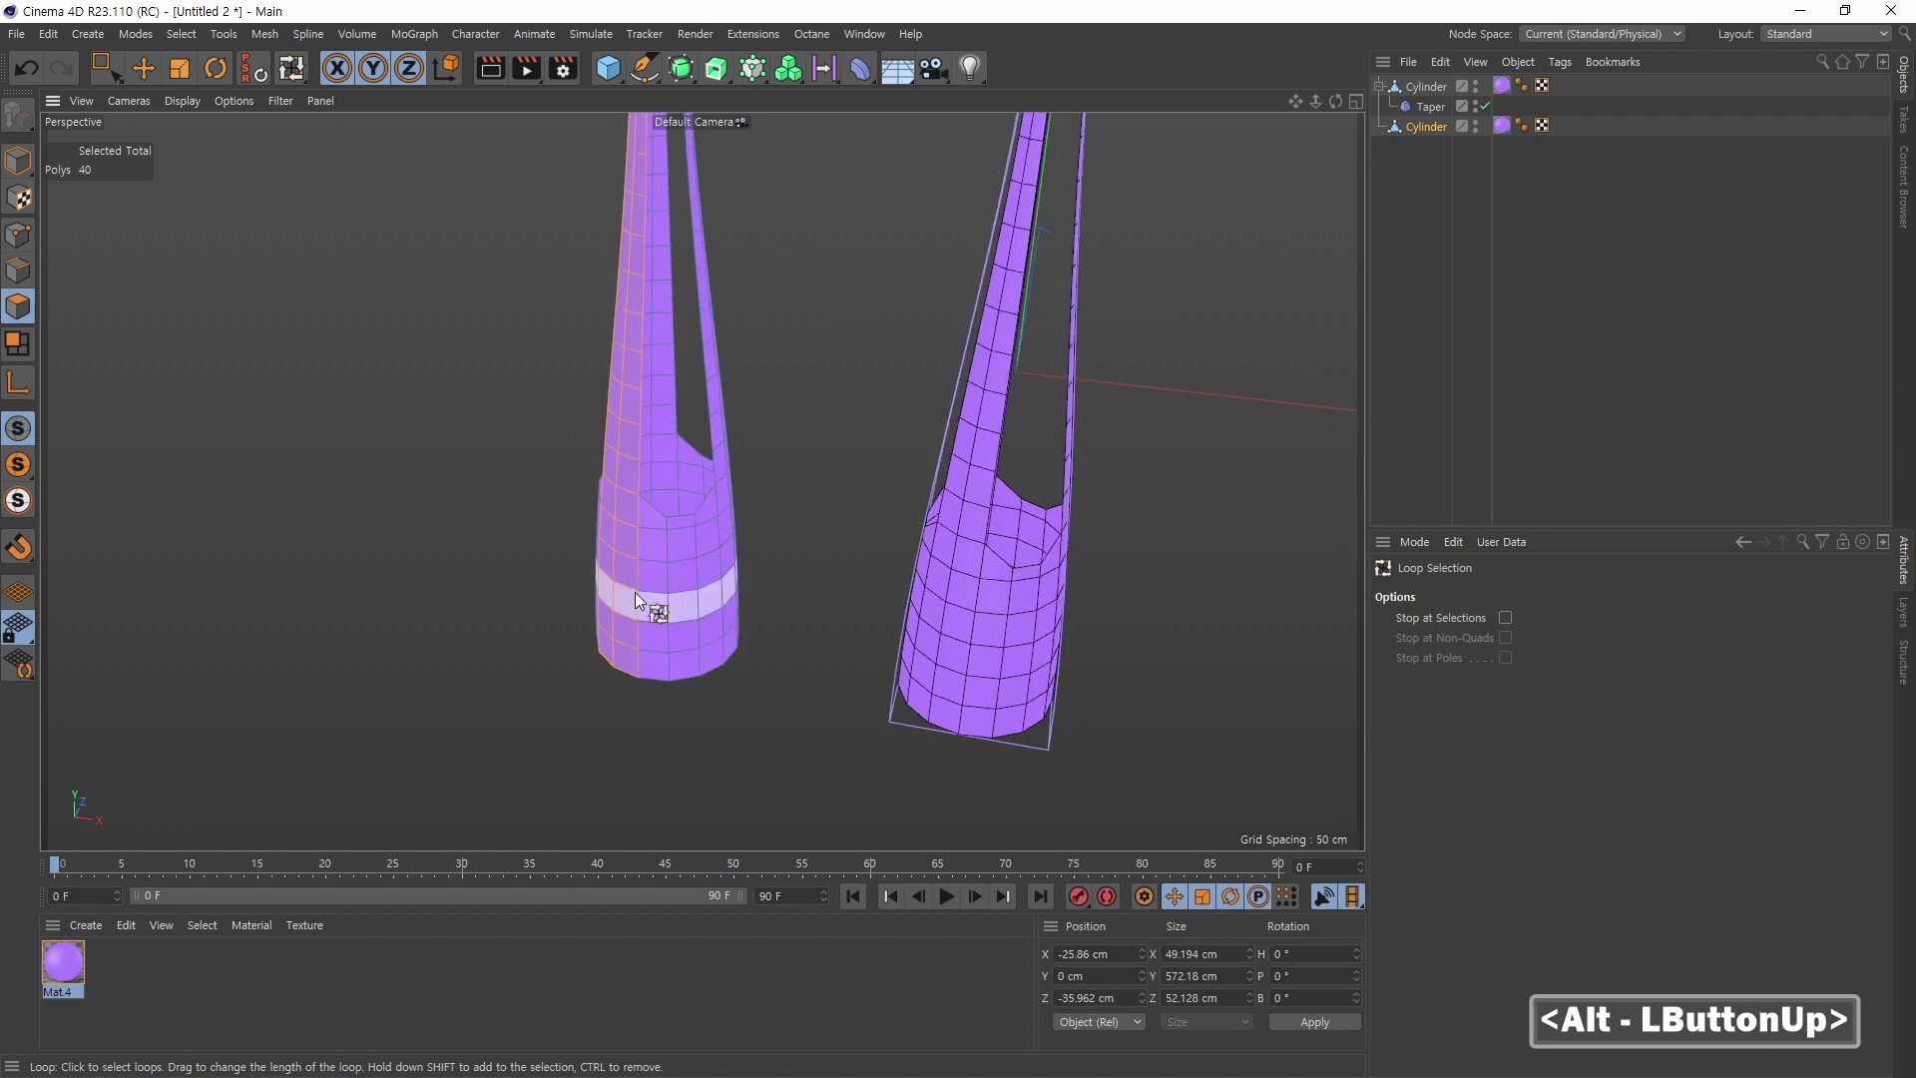
{"action": "left_click", "coordinate": [660, 552], "text": "shift"}
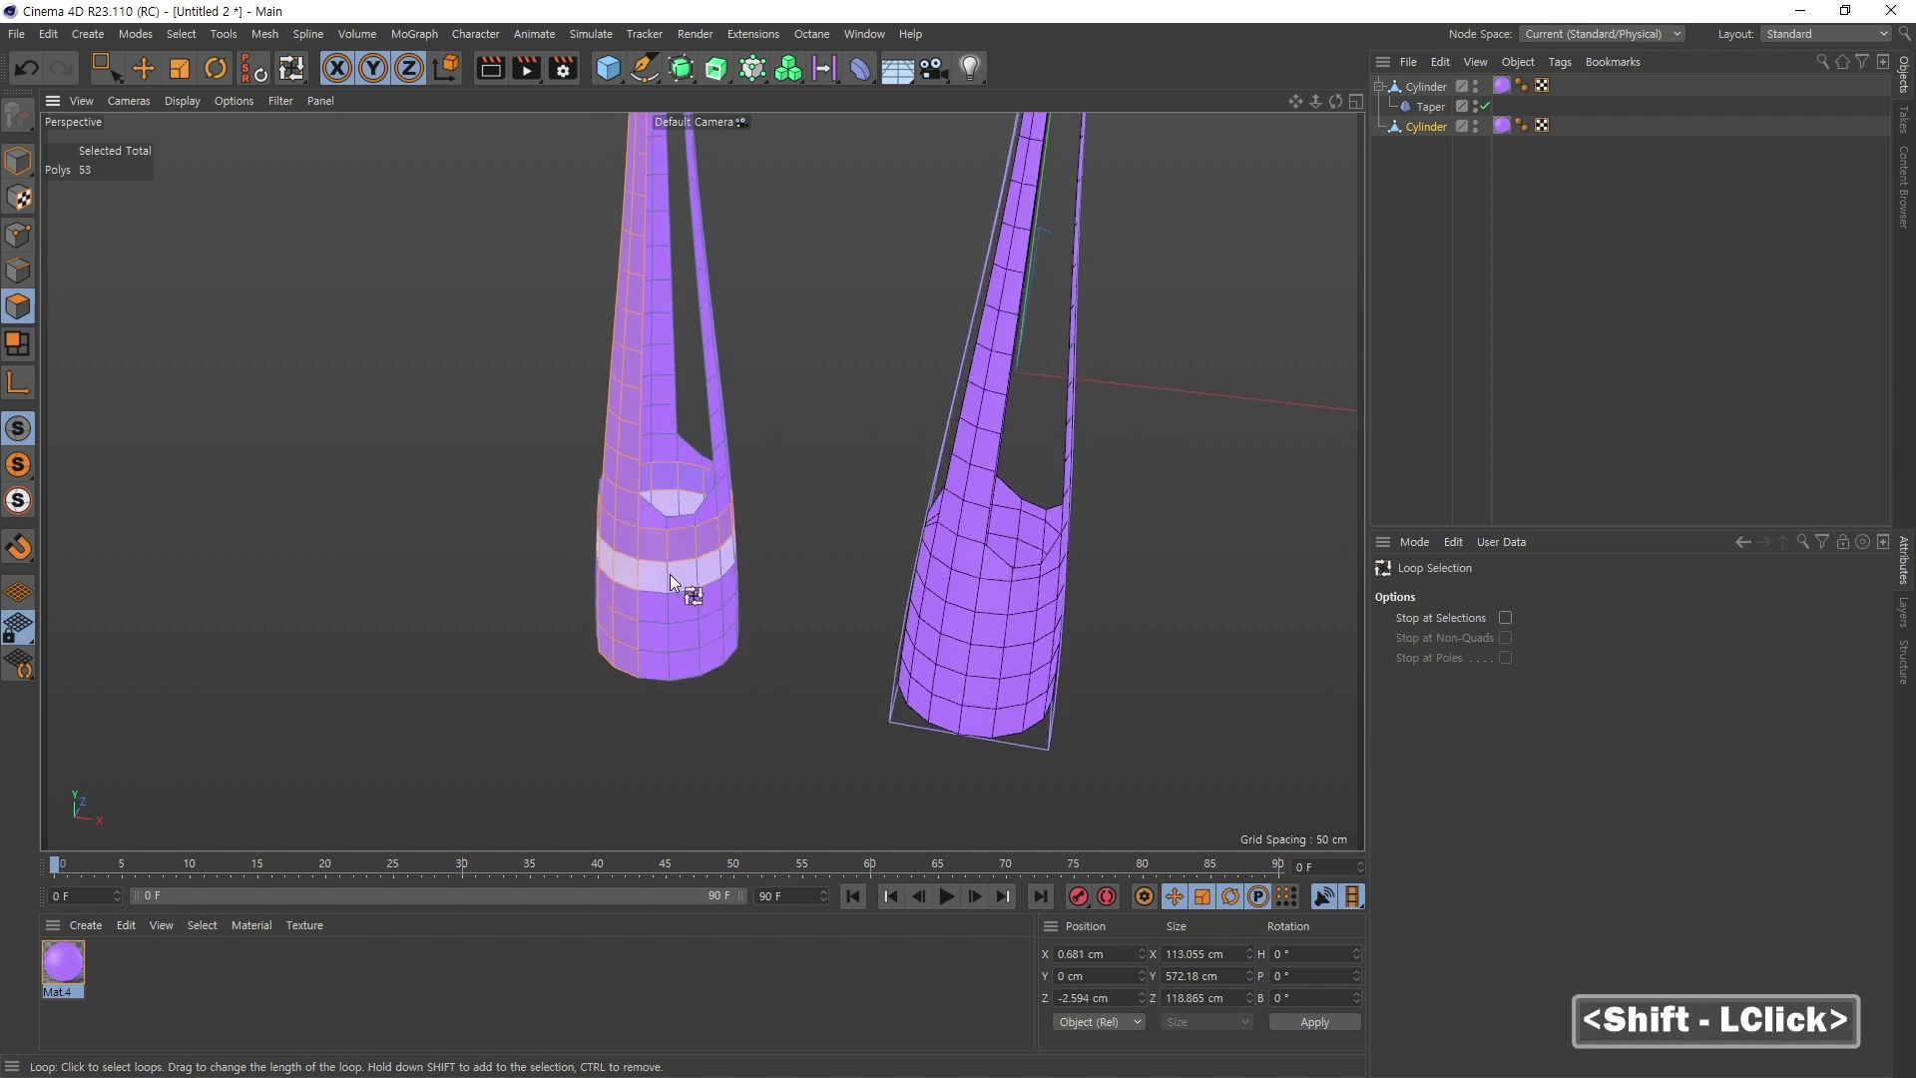
{"action": "key", "text": "ctrl+z"}
{"action": "left_click", "coordinate": [667, 589], "text": "shift"}
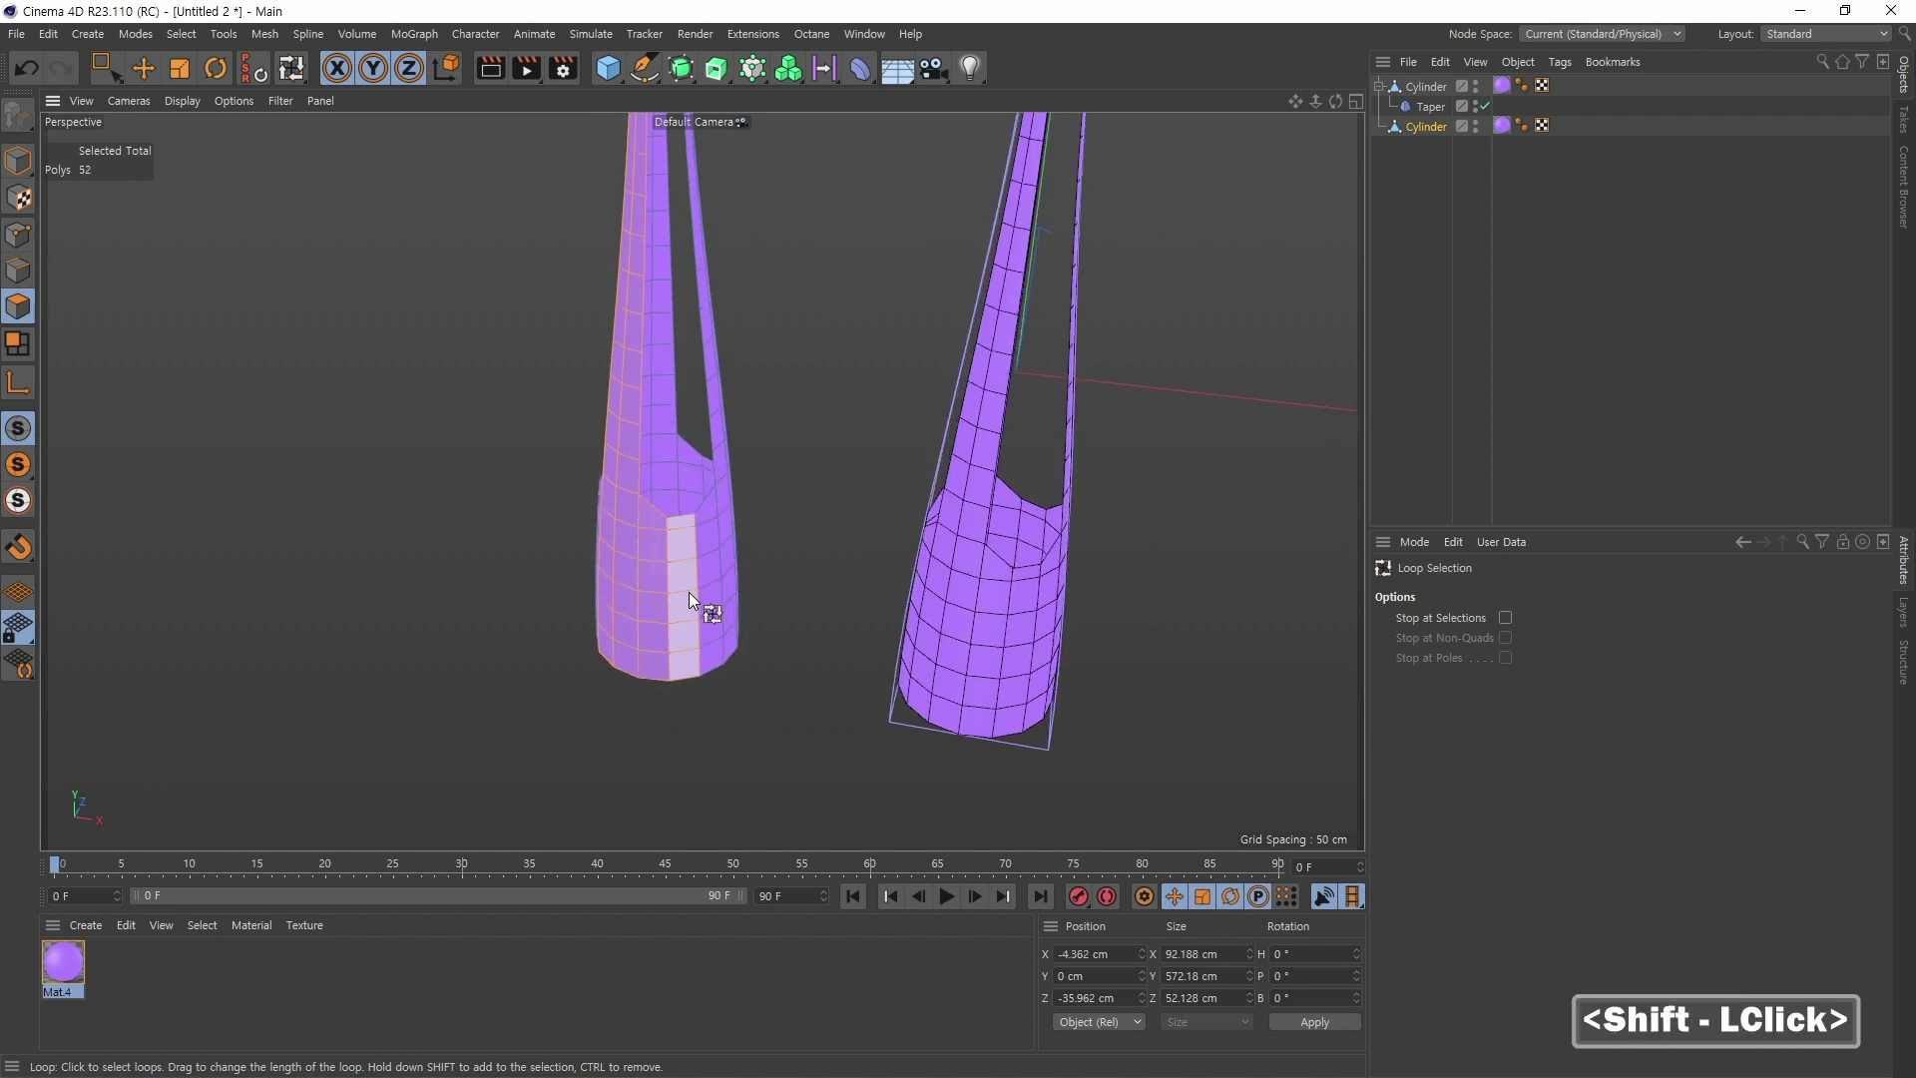
{"action": "left_click", "coordinate": [705, 597], "text": "shift"}
Step: Split the selected slat and base polygons into a separate object and delete the full baked copy
{"action": "left_click_drag", "start_coordinate": [755, 681], "coordinate": [872, 584], "text": "alt"}
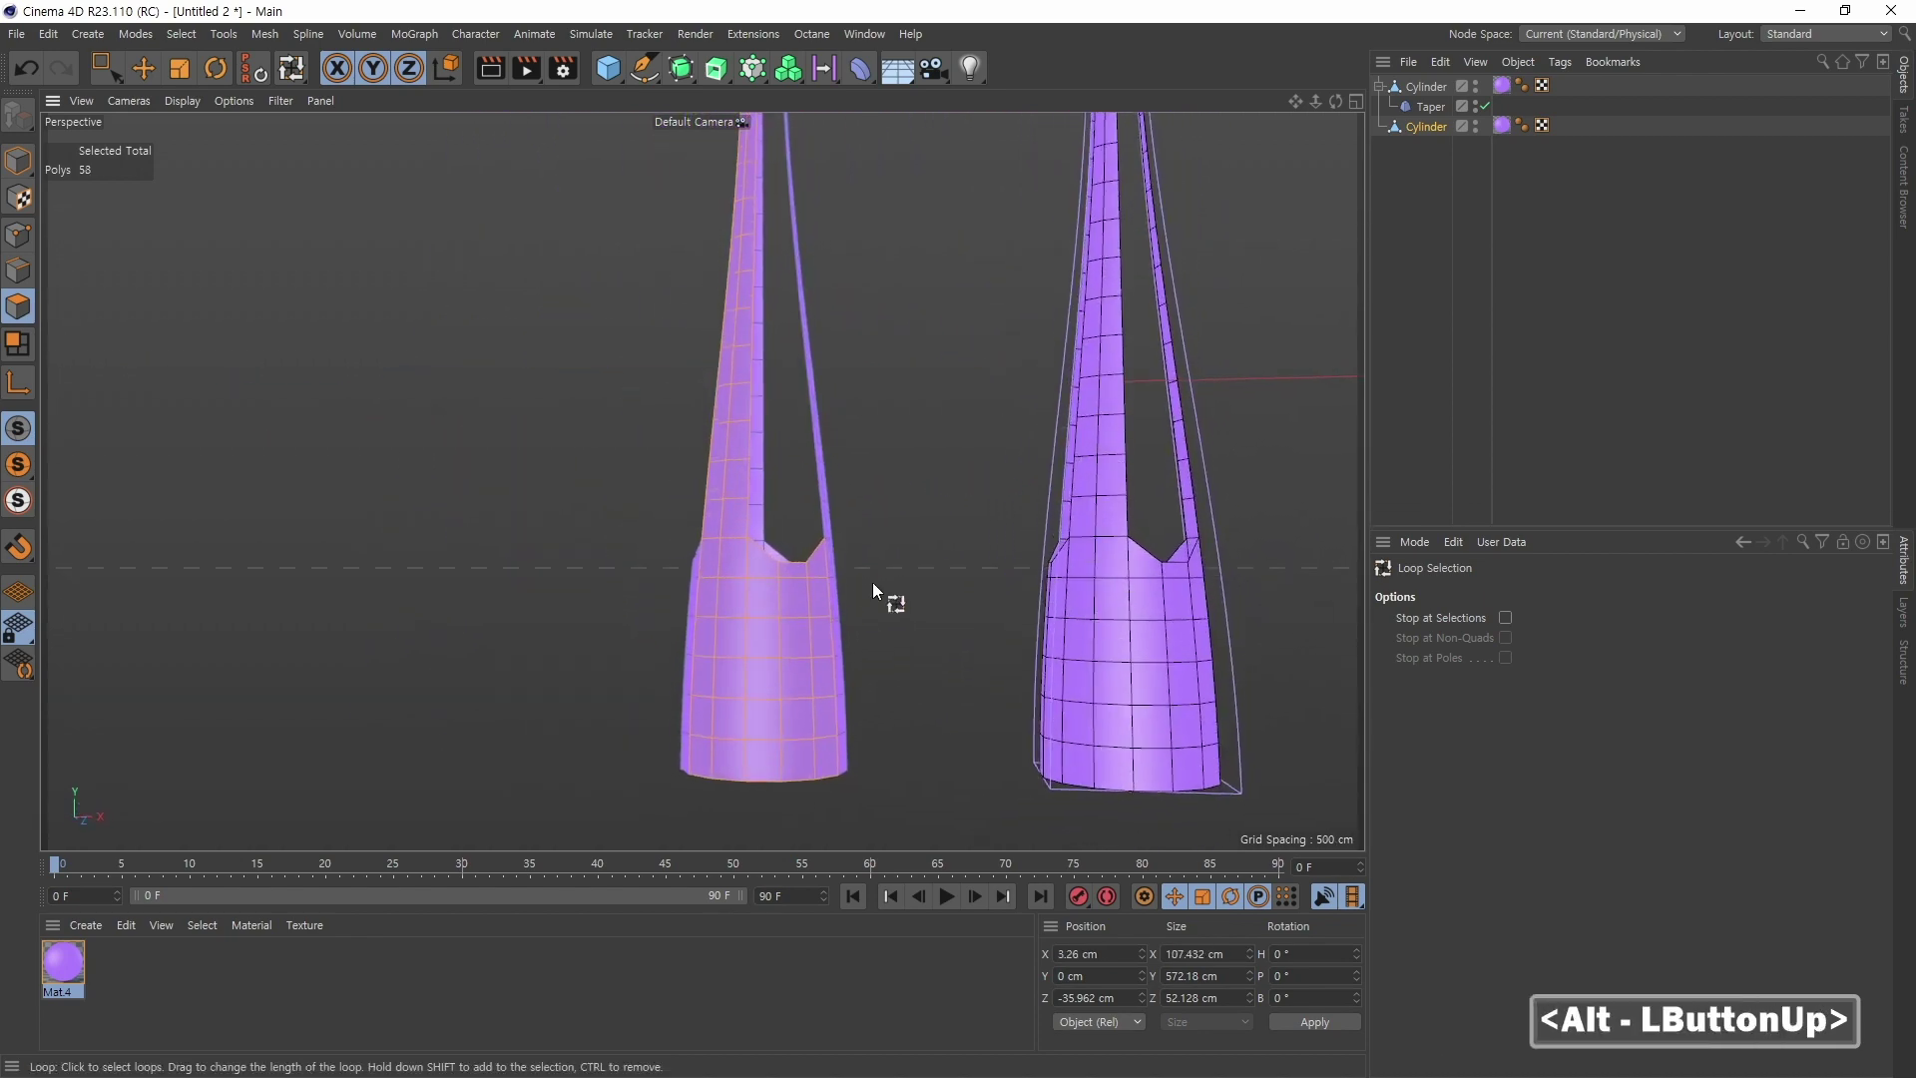
{"action": "right_click_drag", "start_coordinate": [872, 584], "coordinate": [896, 562], "text": "alt"}
{"action": "middle_click_drag", "start_coordinate": [896, 562], "coordinate": [836, 604], "text": "alt"}
{"action": "left_click_drag", "start_coordinate": [836, 604], "coordinate": [805, 628], "text": "alt"}
{"action": "middle_click_drag", "start_coordinate": [804, 629], "coordinate": [810, 591], "text": "alt"}
{"action": "right_click_drag", "start_coordinate": [810, 591], "coordinate": [773, 605], "text": "alt"}
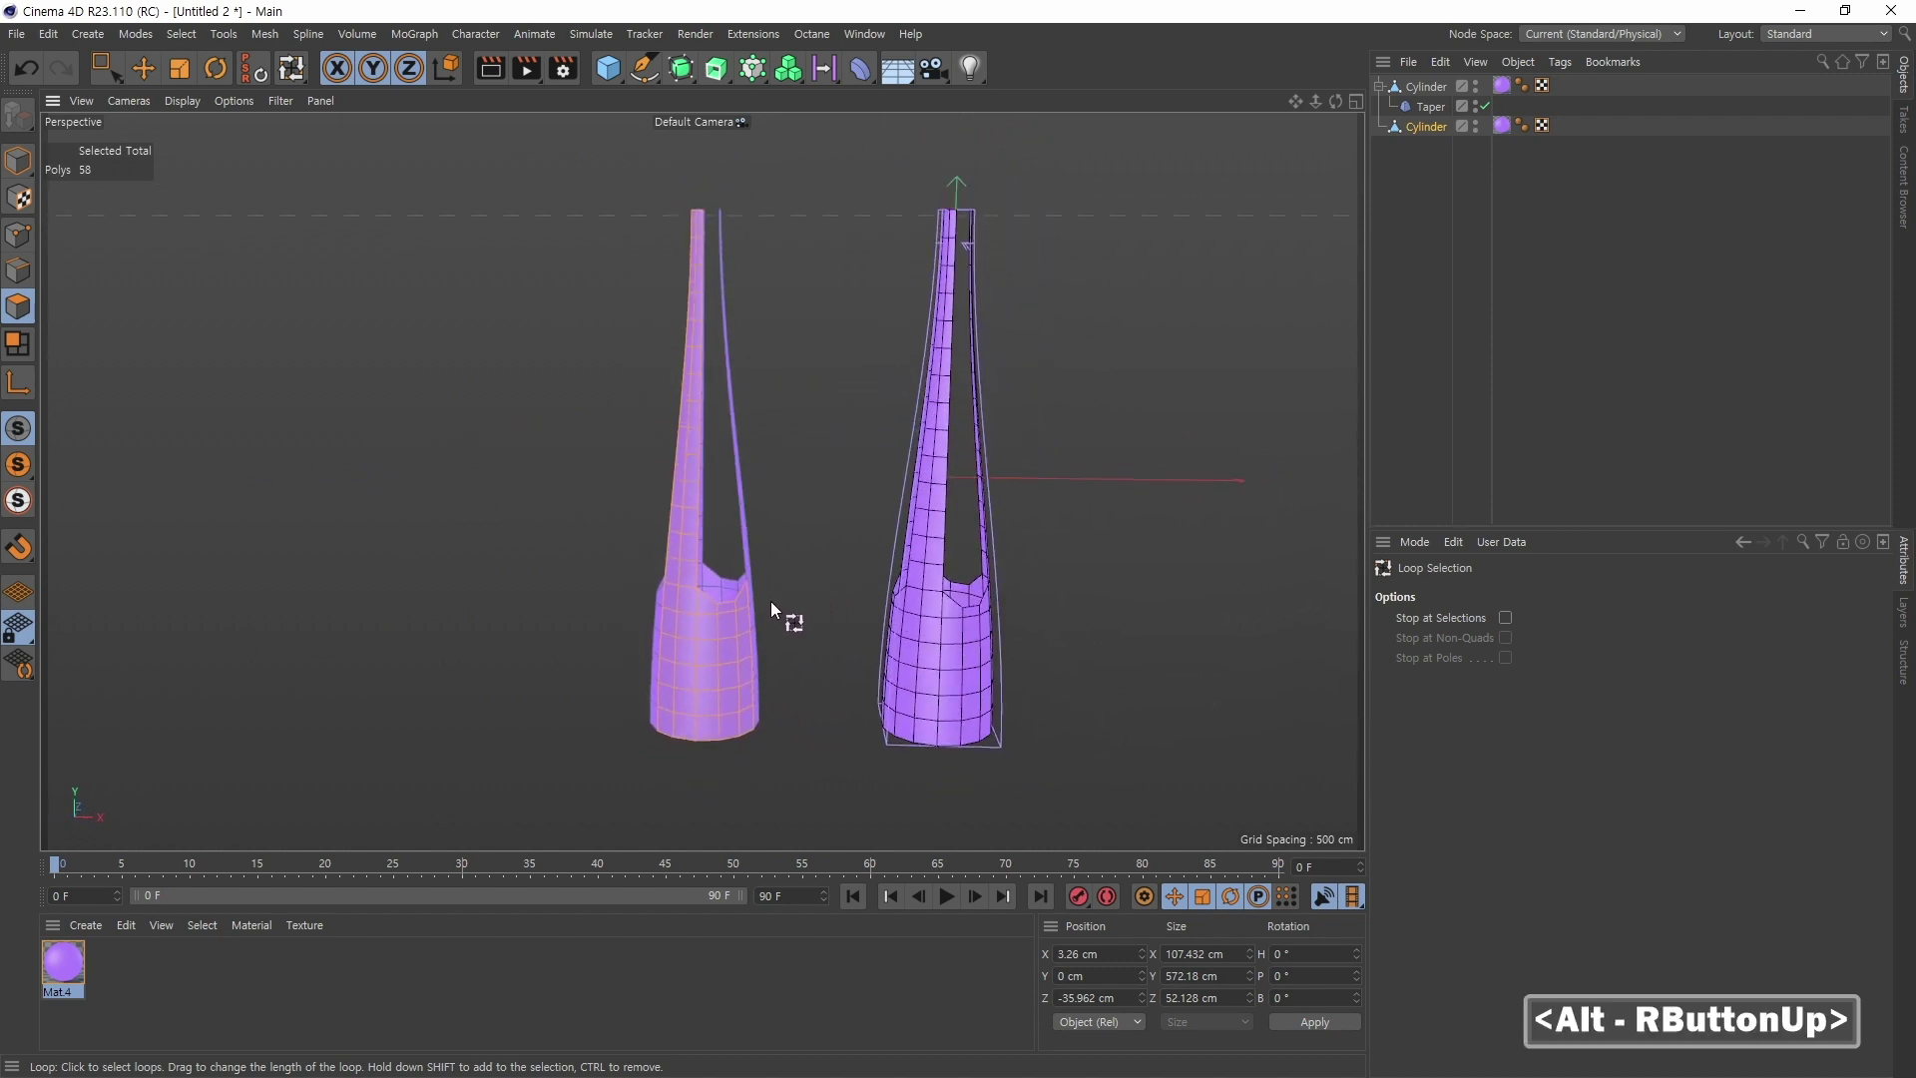
{"action": "left_click", "coordinate": [144, 69]}
{"action": "right_click", "coordinate": [841, 357]}
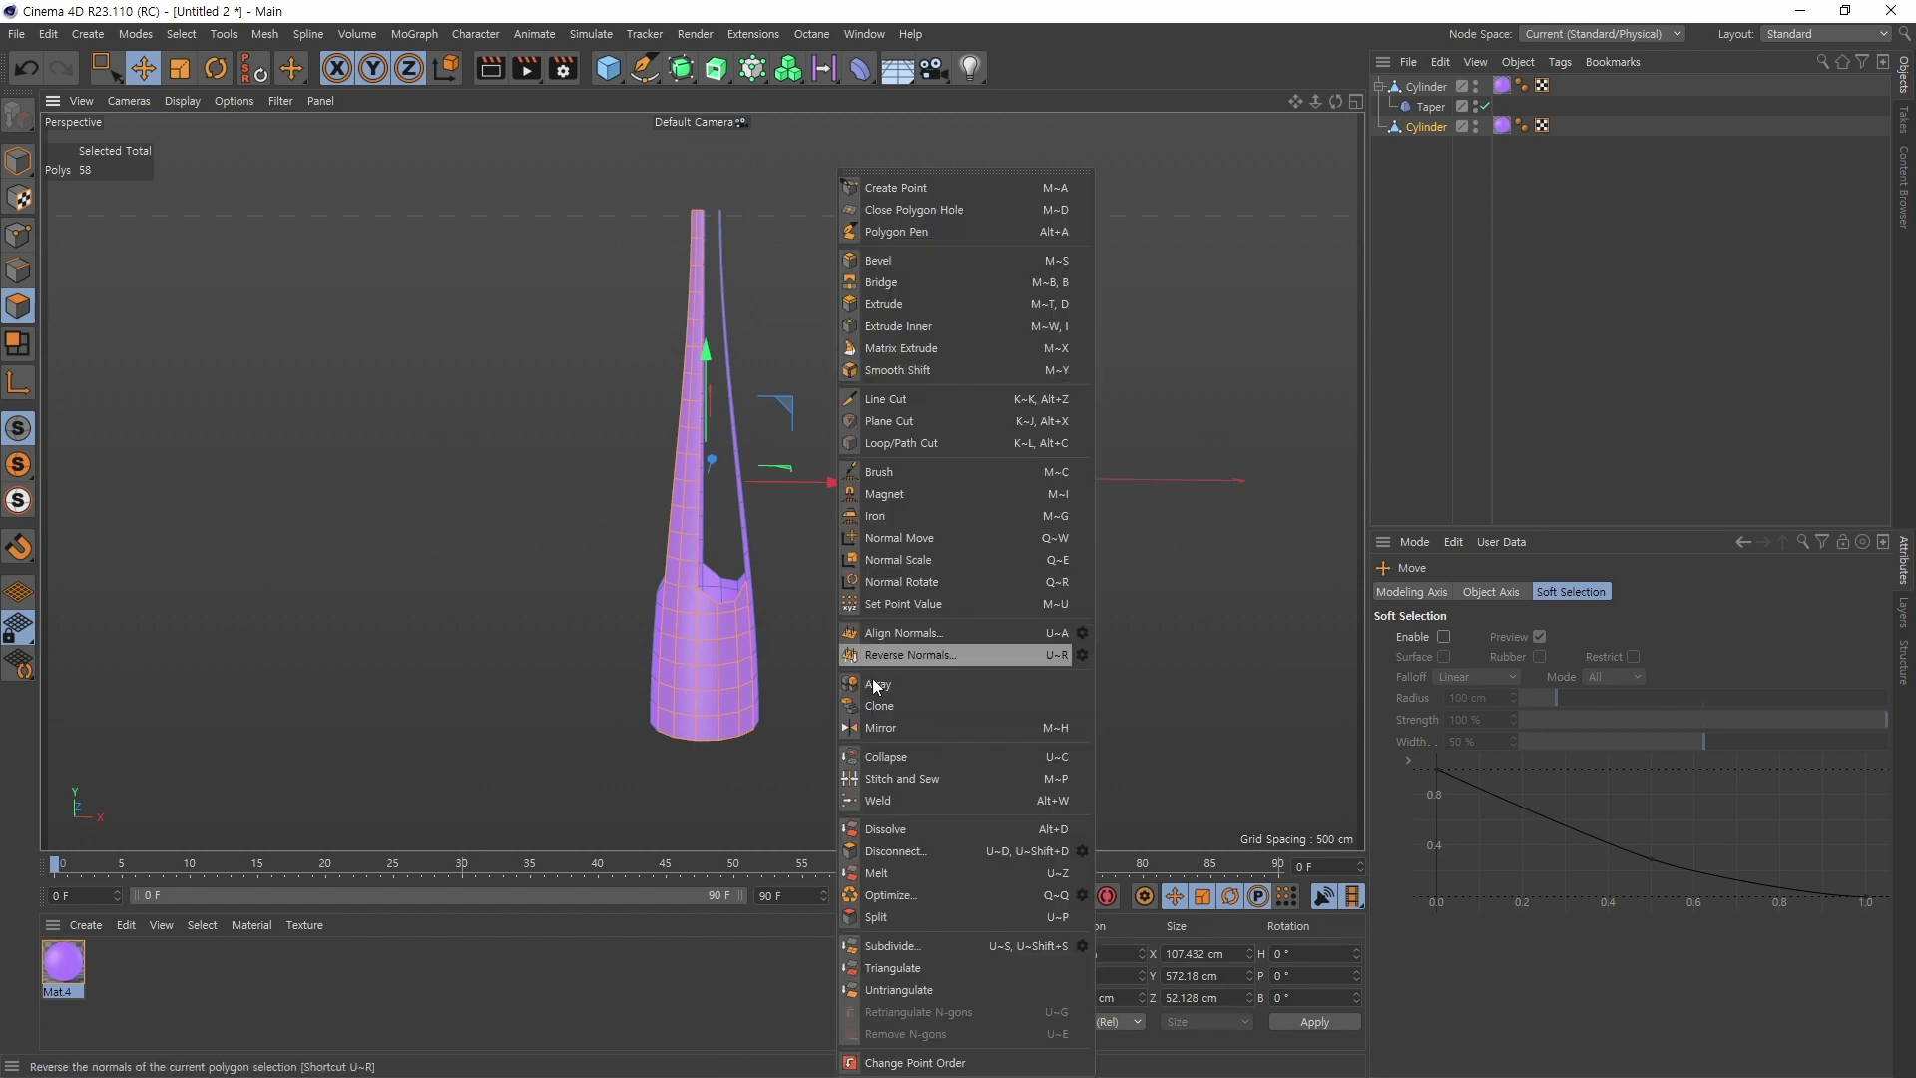
{"action": "left_click", "coordinate": [878, 917]}
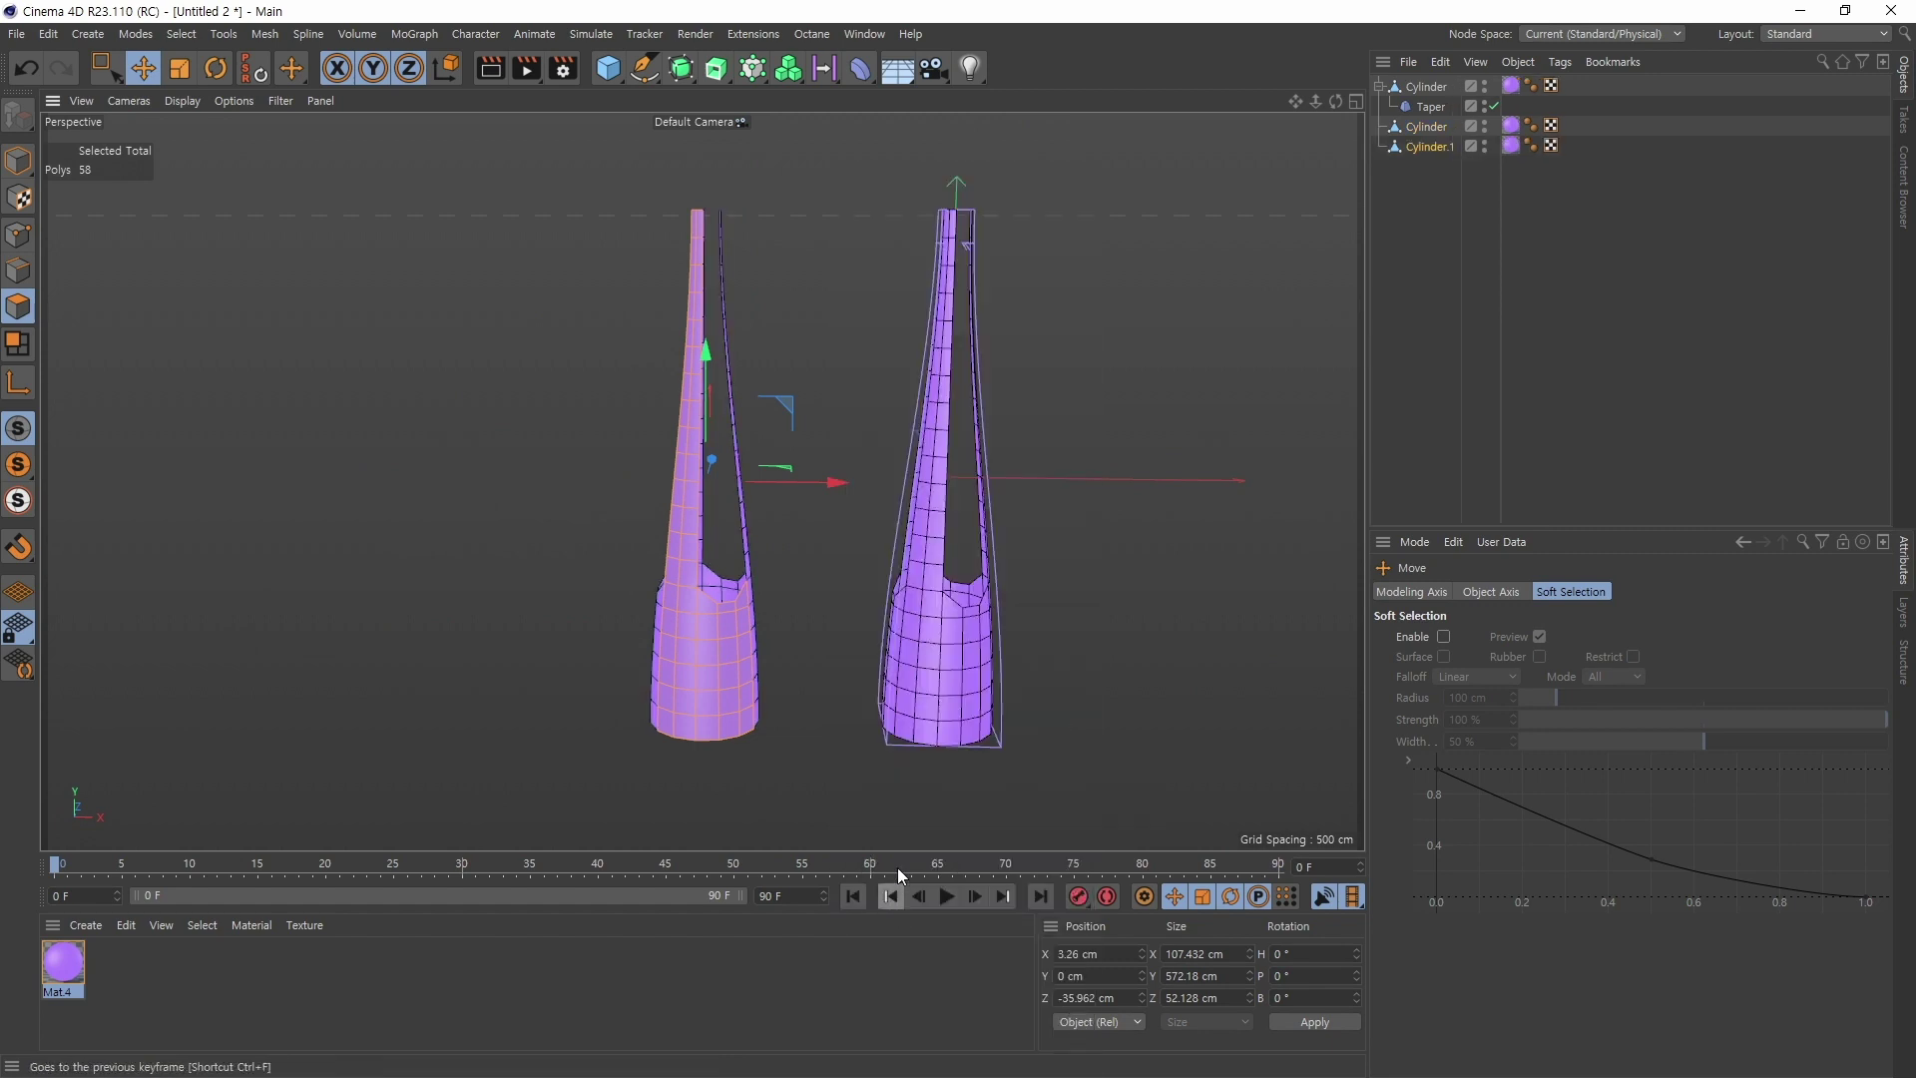
{"action": "left_click", "coordinate": [1426, 126]}
{"action": "key", "text": "Delete"}
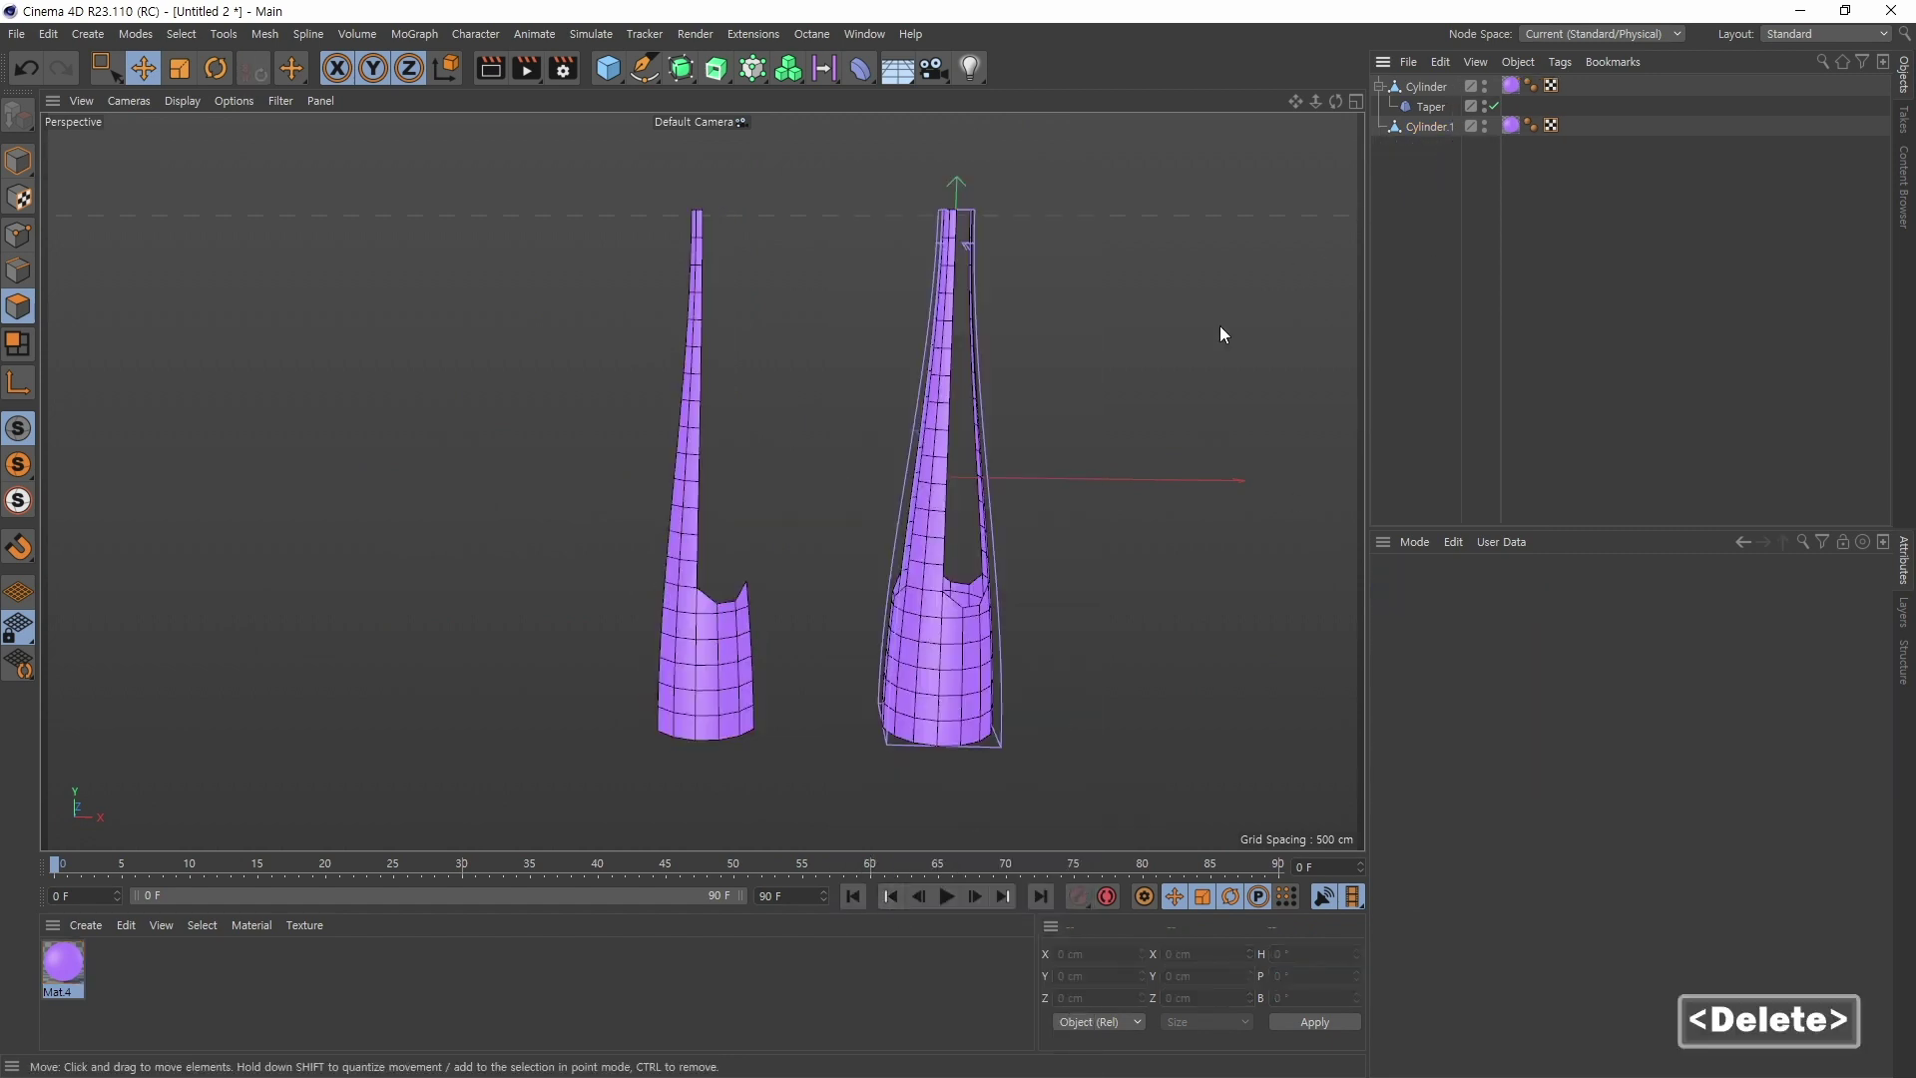
Step: Place the split slat-and-base segment under a new Array object
{"action": "left_click_drag", "start_coordinate": [826, 656], "coordinate": [938, 613], "text": "alt"}
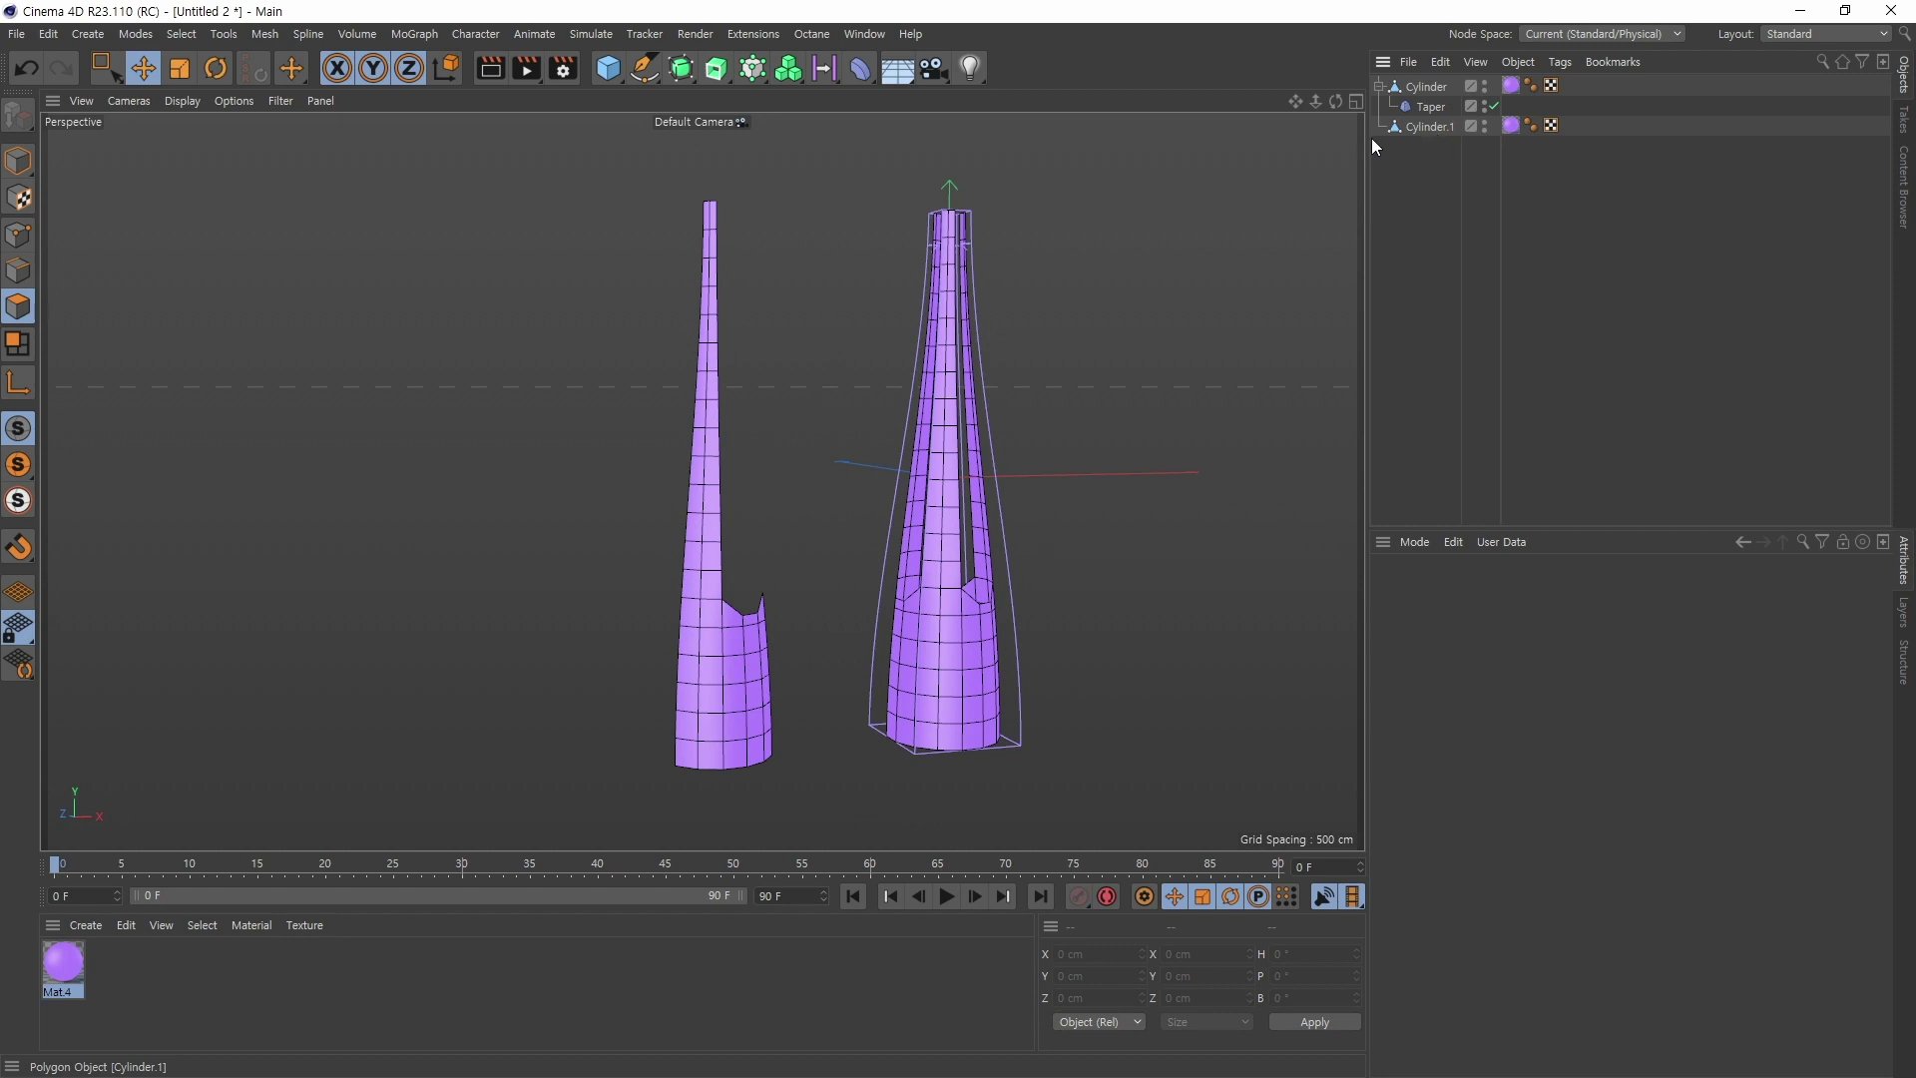
{"action": "left_click", "coordinate": [1433, 126]}
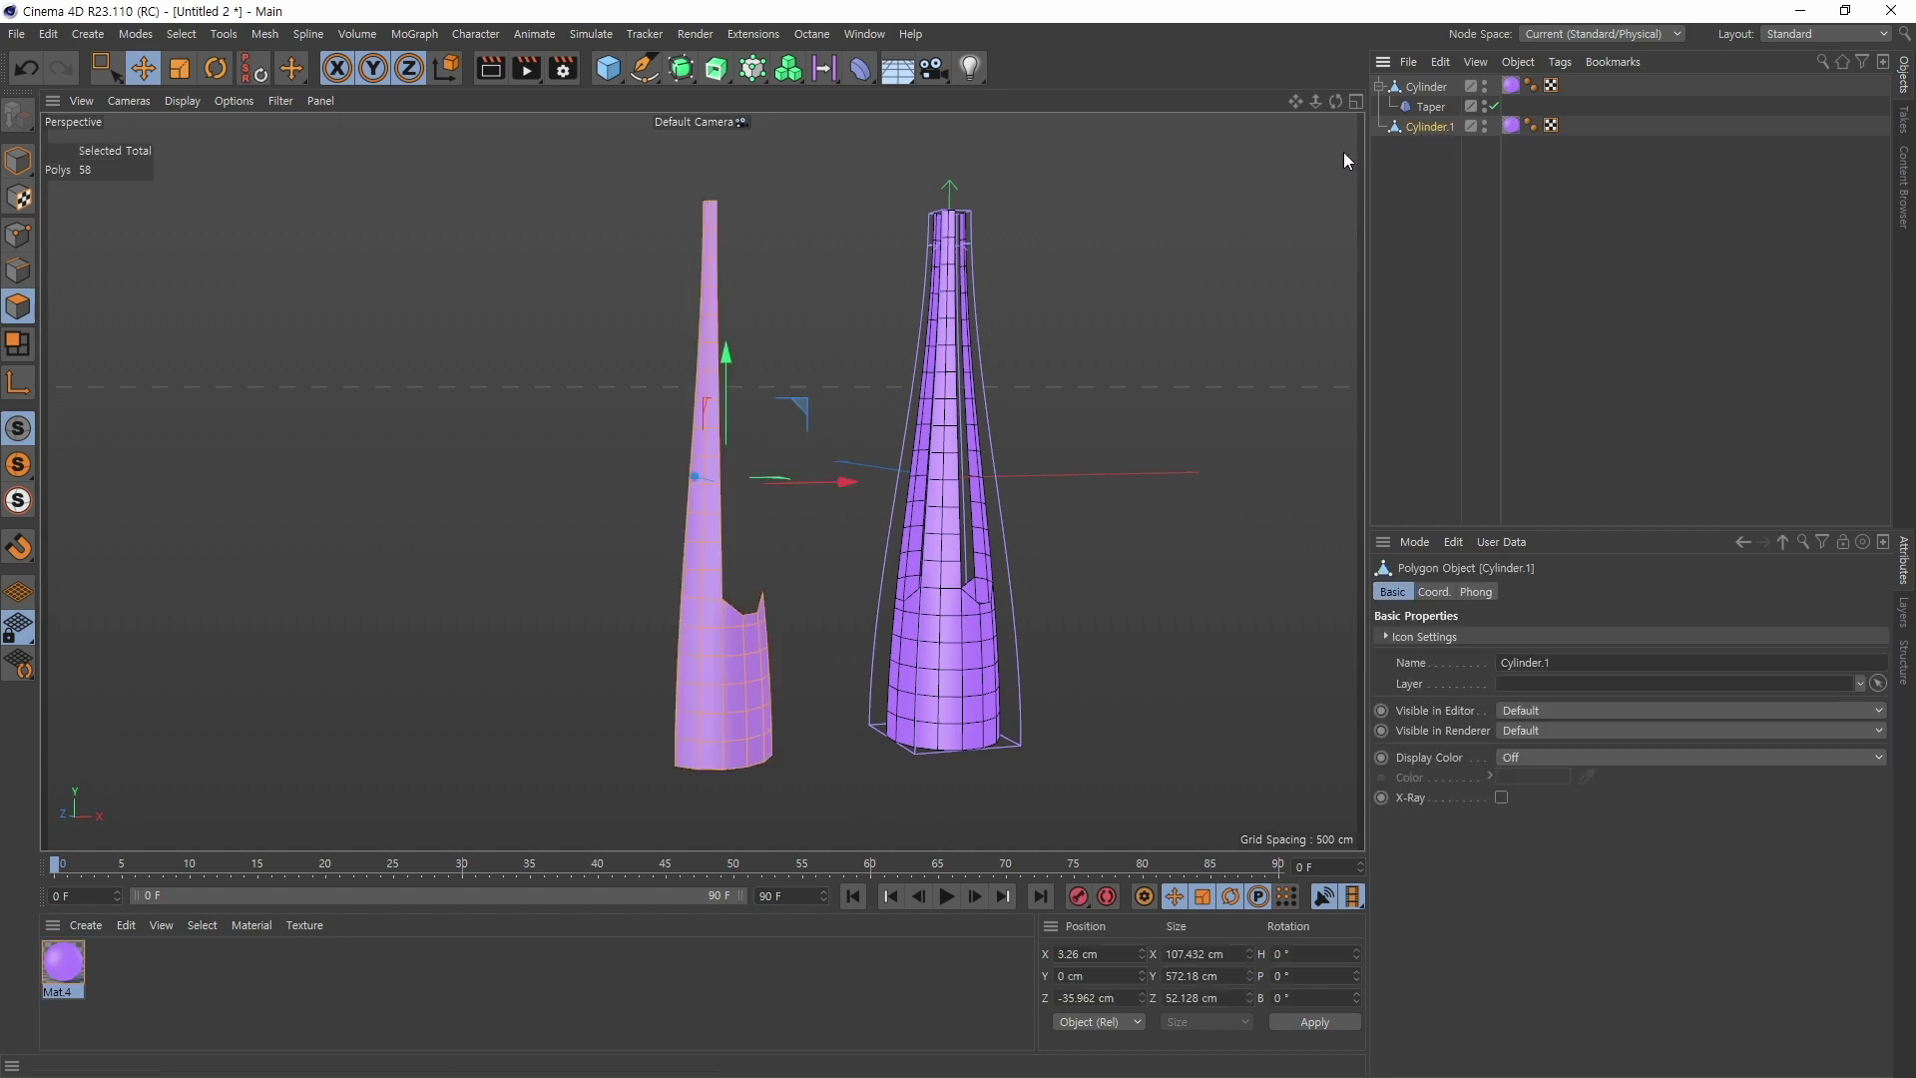
{"action": "left_click", "coordinate": [681, 68]}
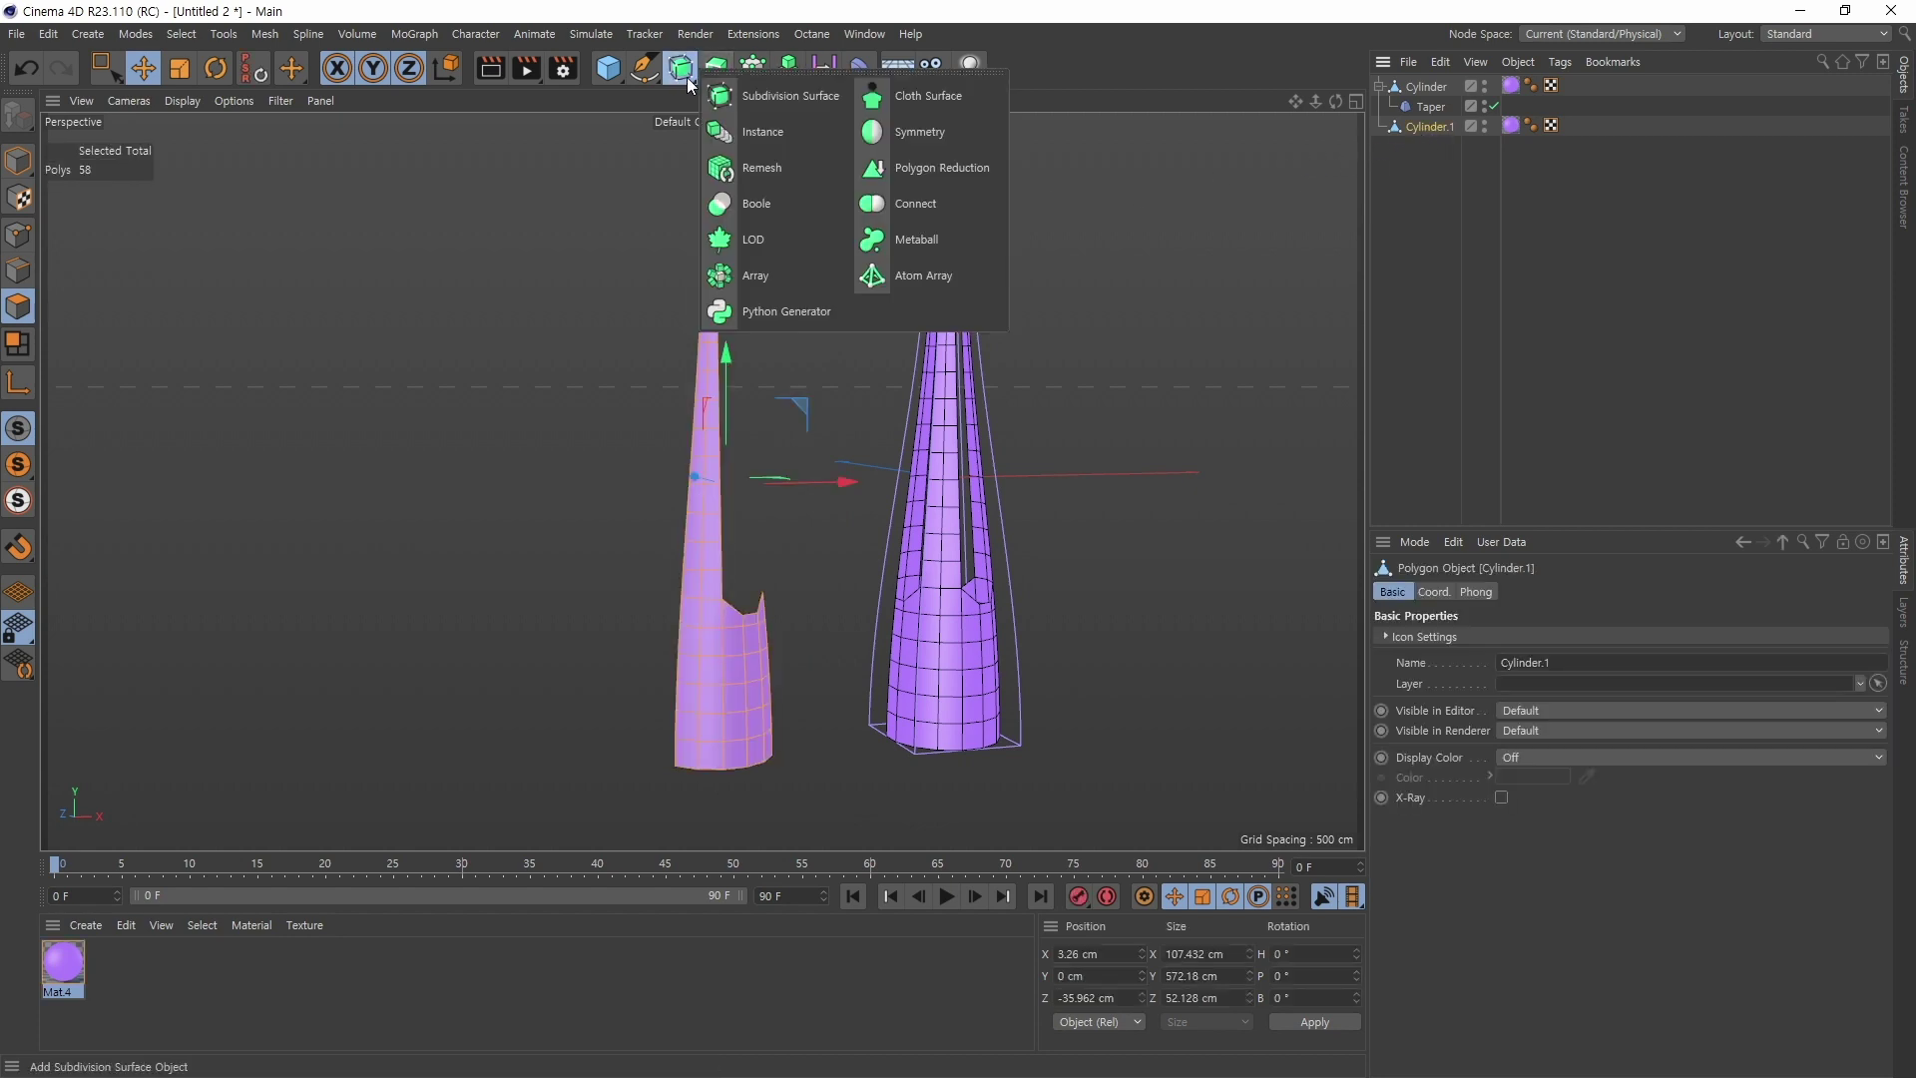
{"action": "left_click", "coordinate": [759, 279], "text": "alt"}
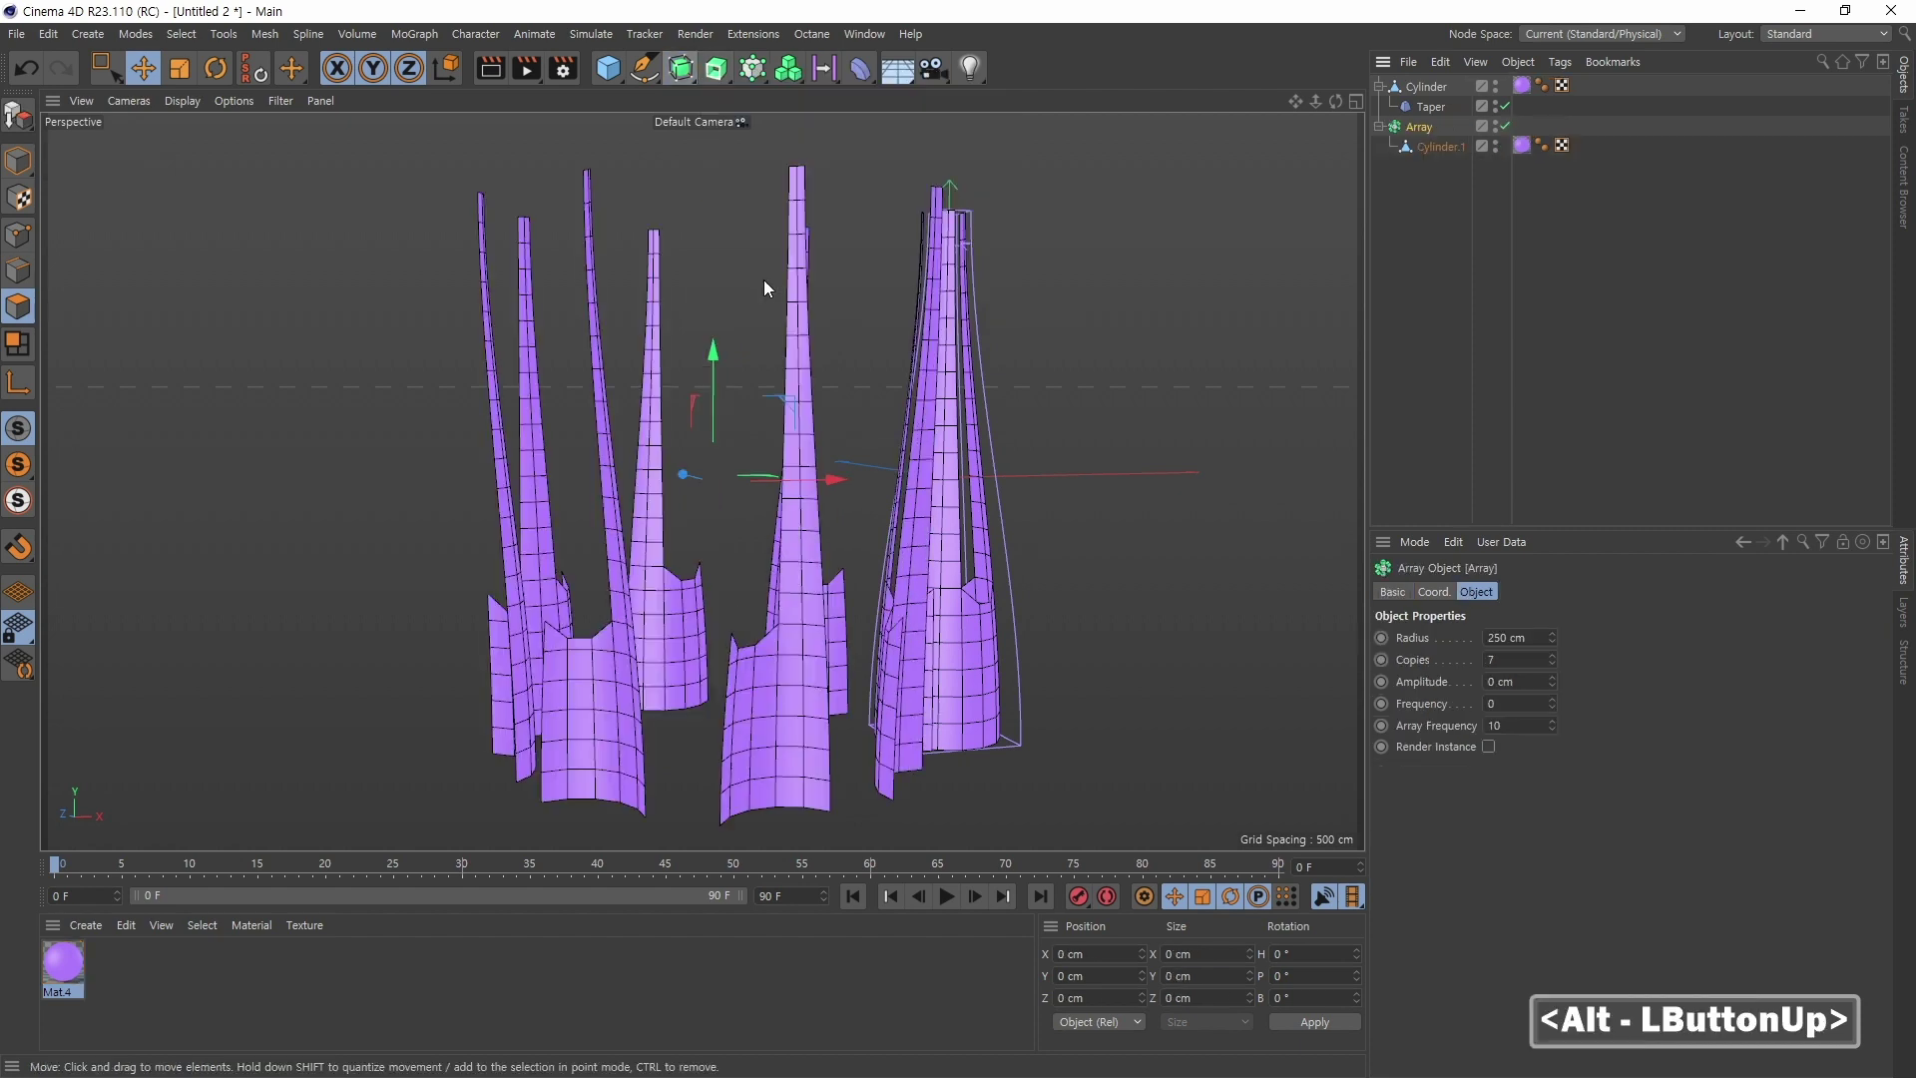
Step: Set the Array's radius to 0 cm
{"action": "left_click", "coordinate": [1438, 150]}
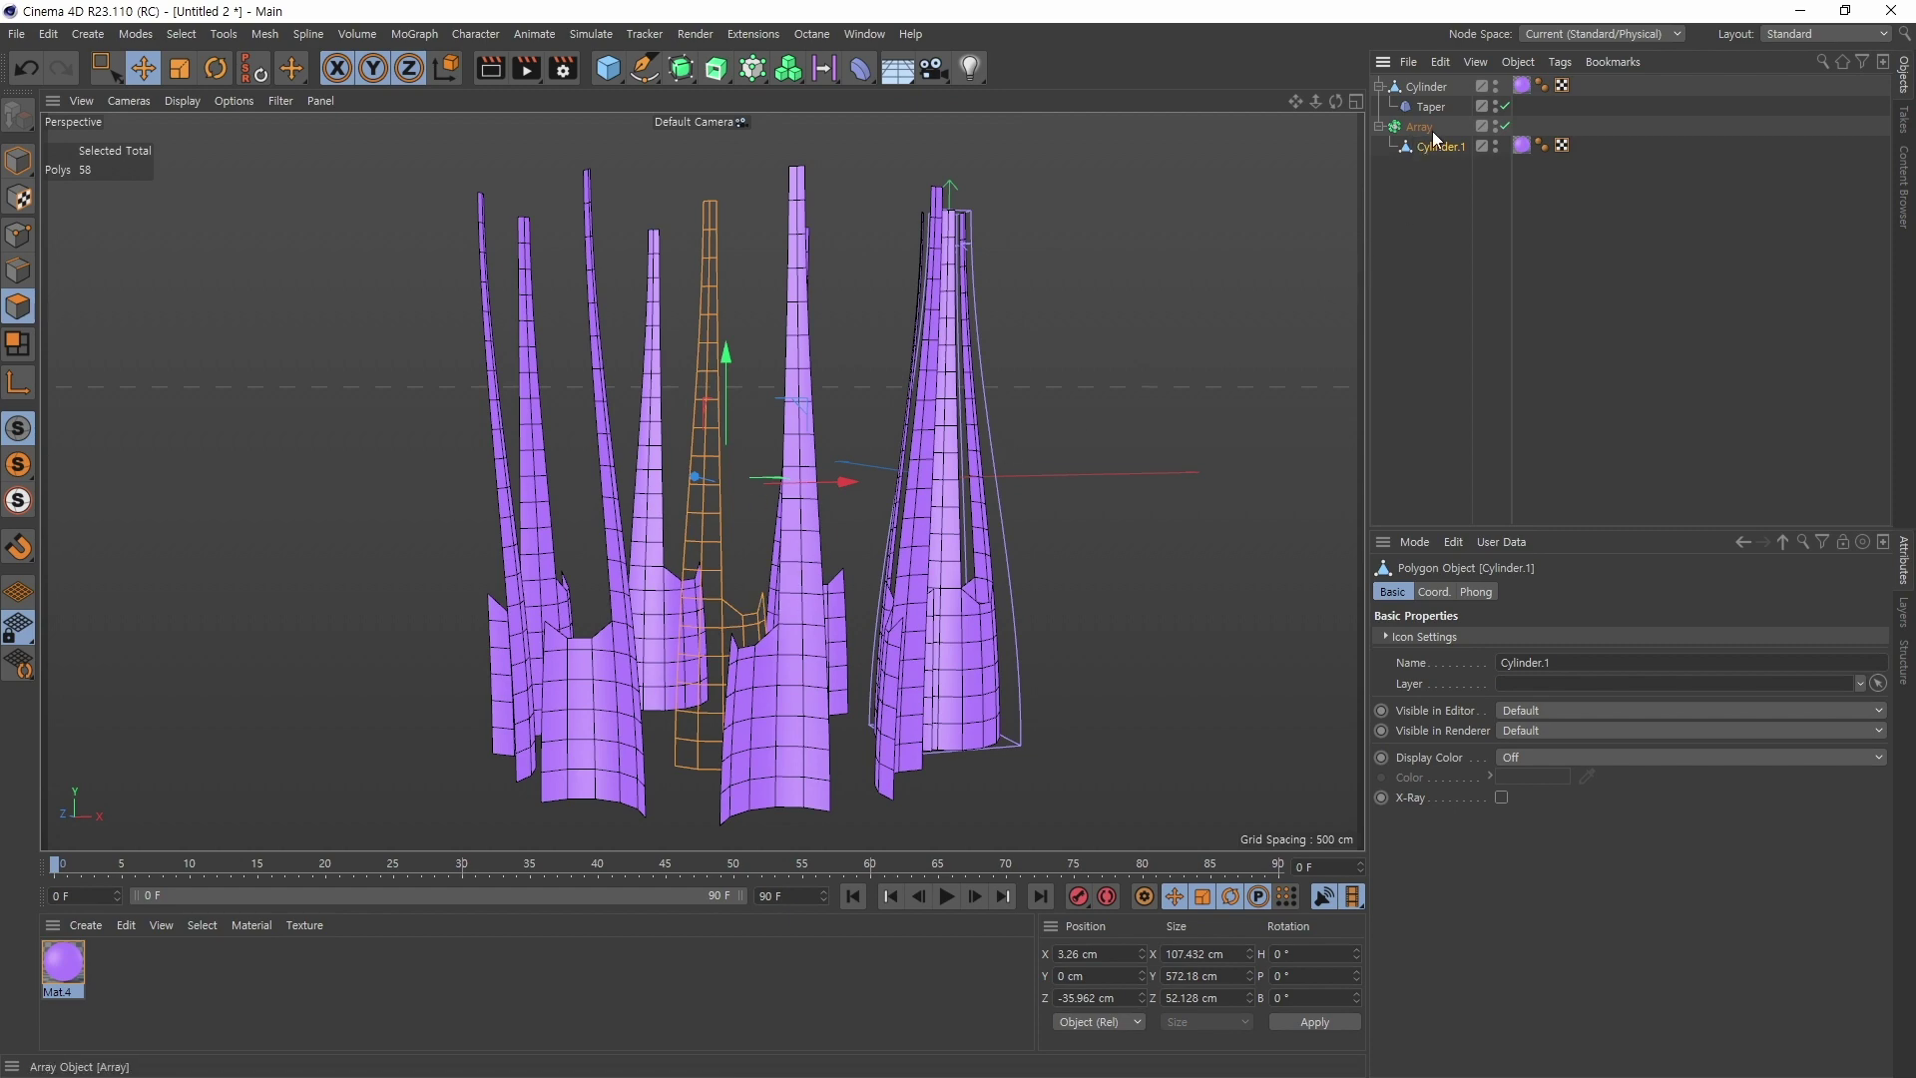
{"action": "middle_click_drag", "start_coordinate": [938, 441], "coordinate": [867, 480], "text": "alt"}
{"action": "right_click_drag", "start_coordinate": [867, 480], "coordinate": [900, 480], "text": "alt"}
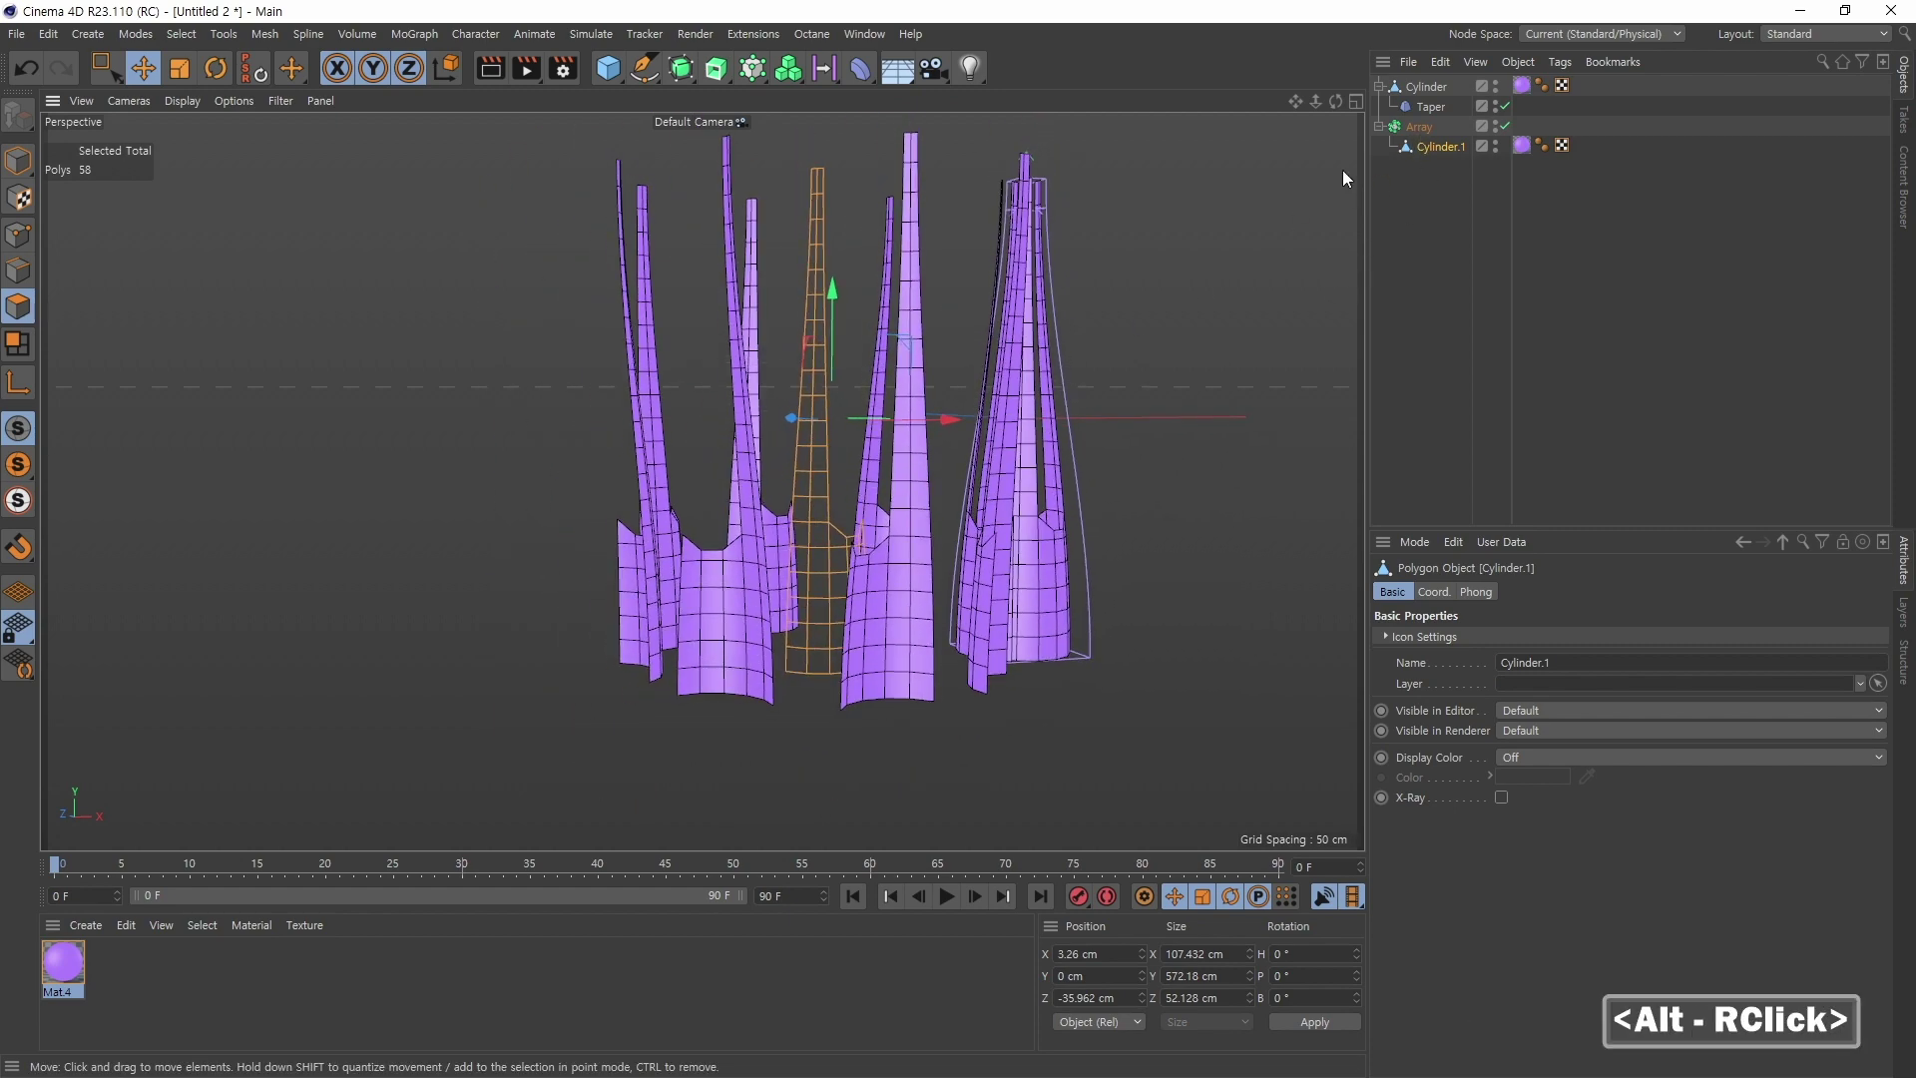
{"action": "left_click", "coordinate": [1418, 127]}
{"action": "left_click", "coordinate": [1476, 591]}
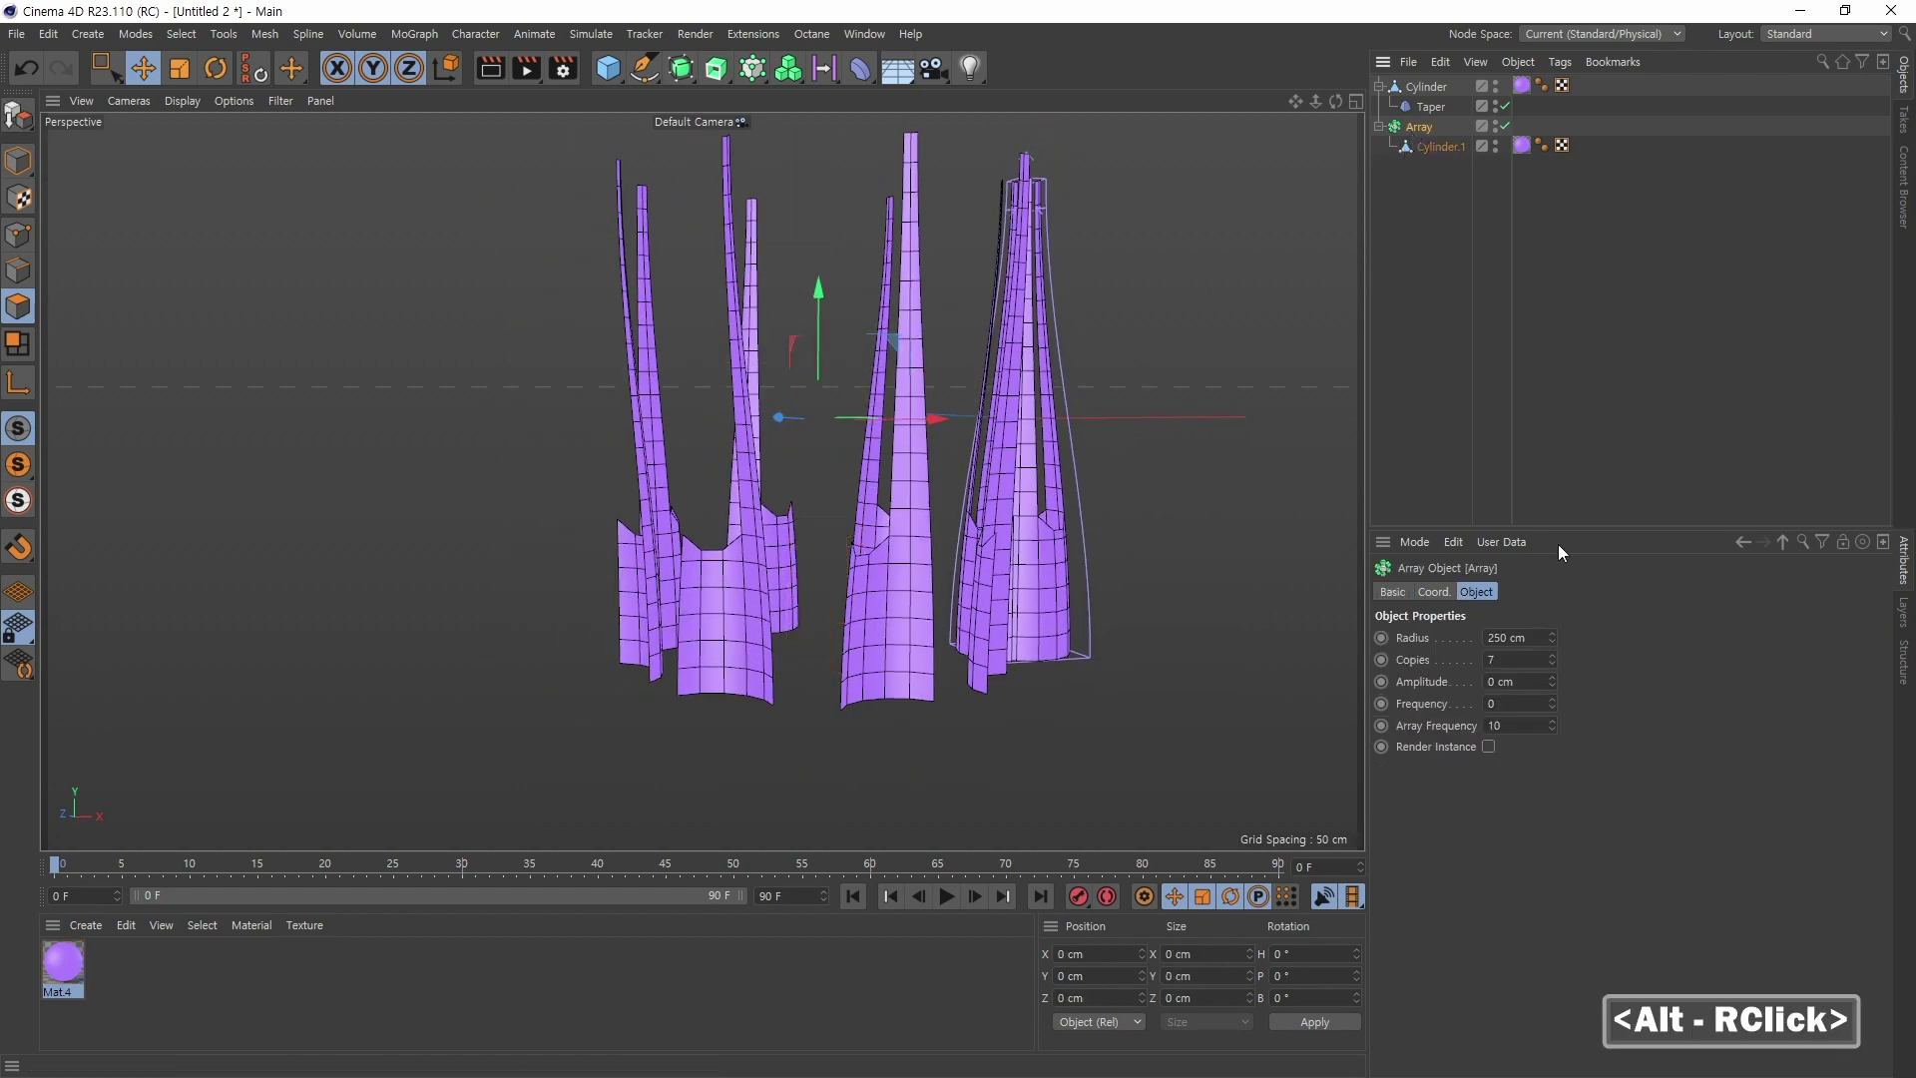
{"action": "left_click", "coordinate": [1523, 638]}
{"action": "type", "text": "0"}
{"action": "key", "text": "Return"}
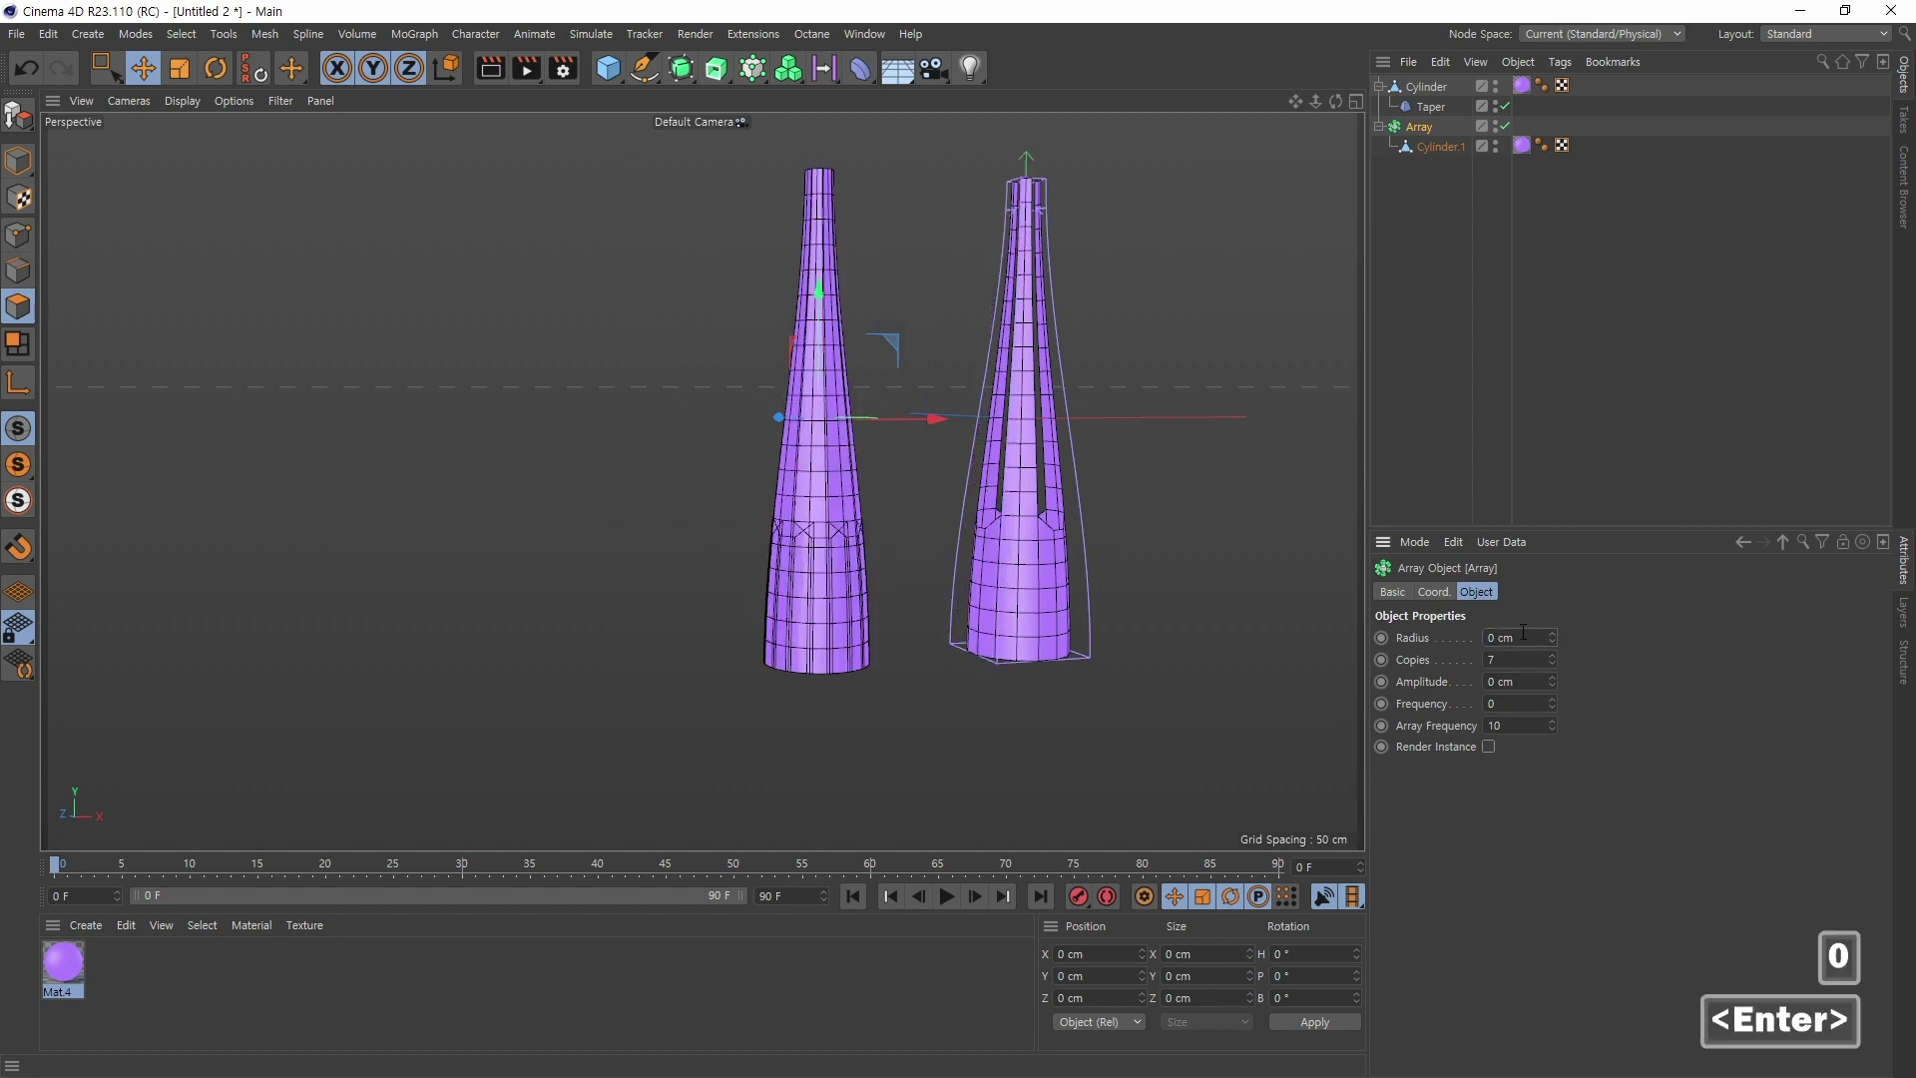
Step: Set the Array's number of copies to 2
{"action": "left_click_drag", "start_coordinate": [974, 375], "coordinate": [914, 460], "text": "alt"}
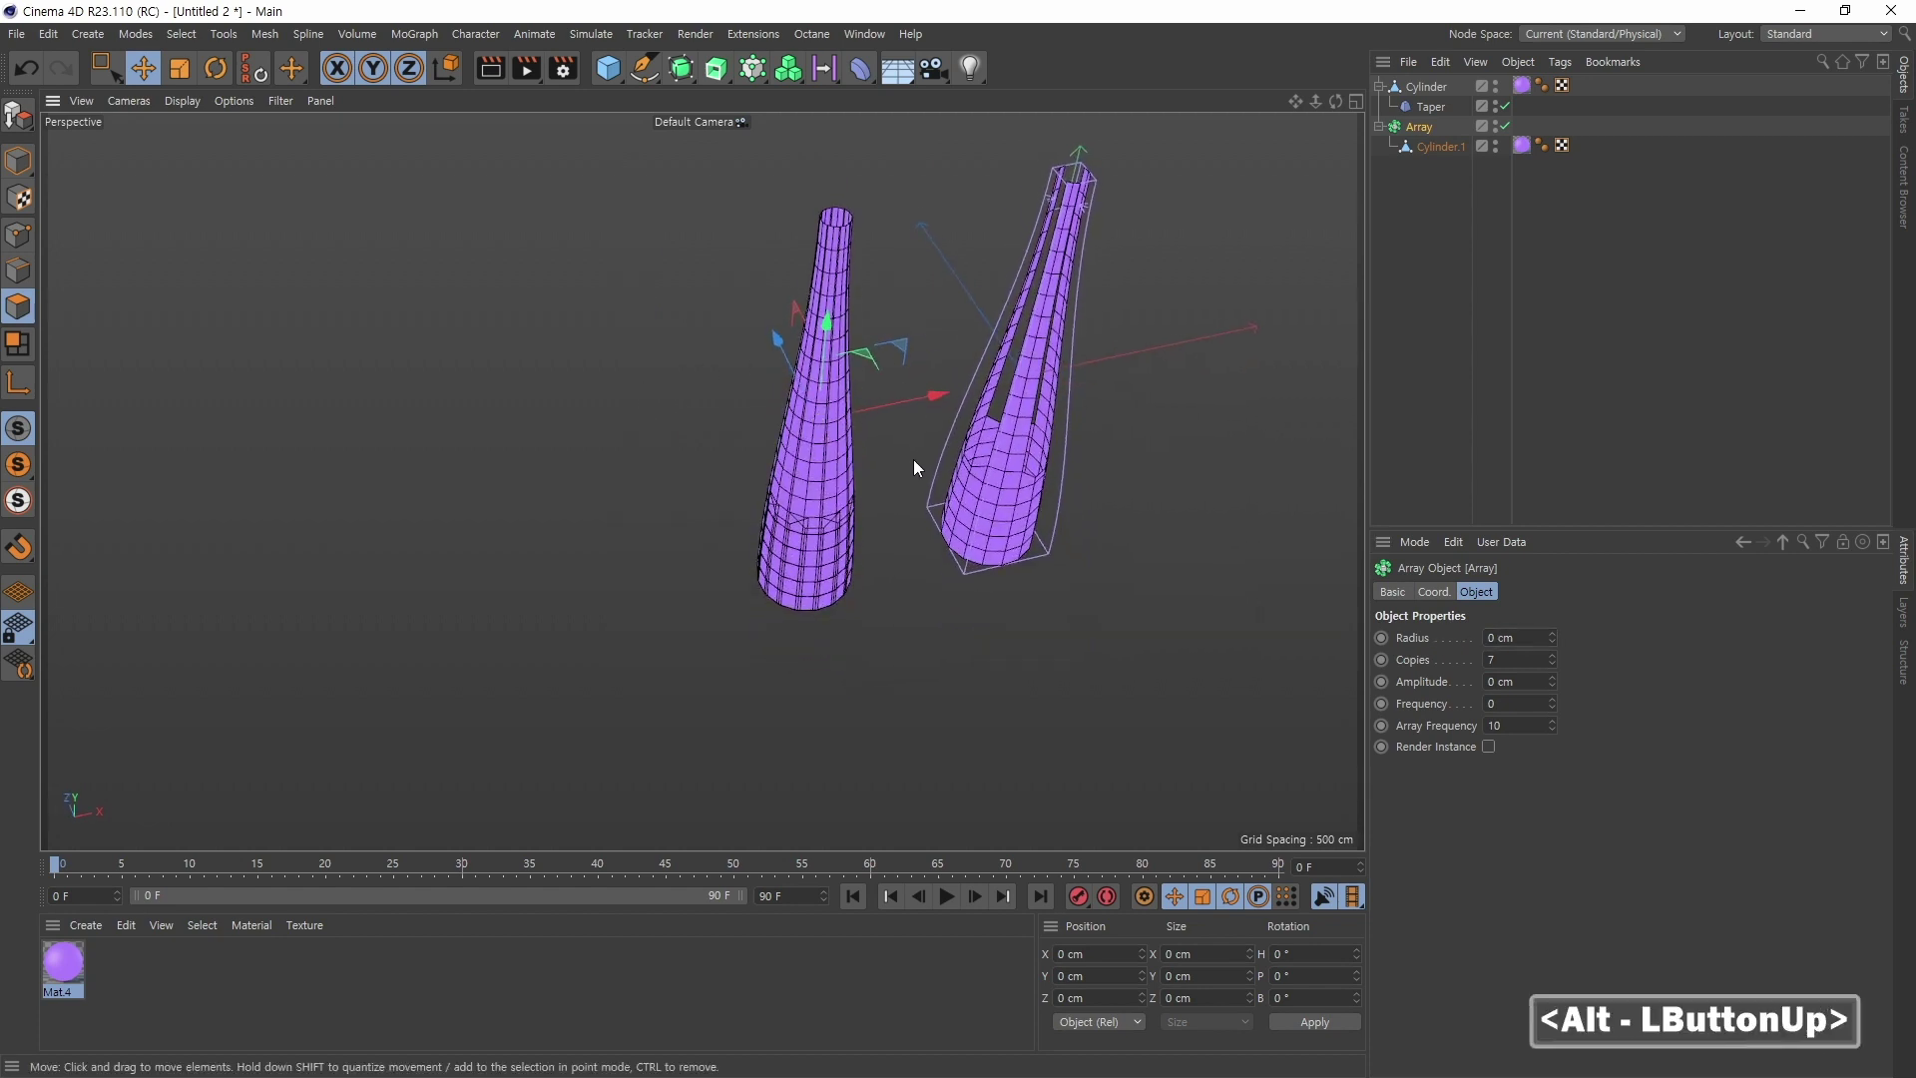
{"action": "left_click", "coordinate": [1509, 659]}
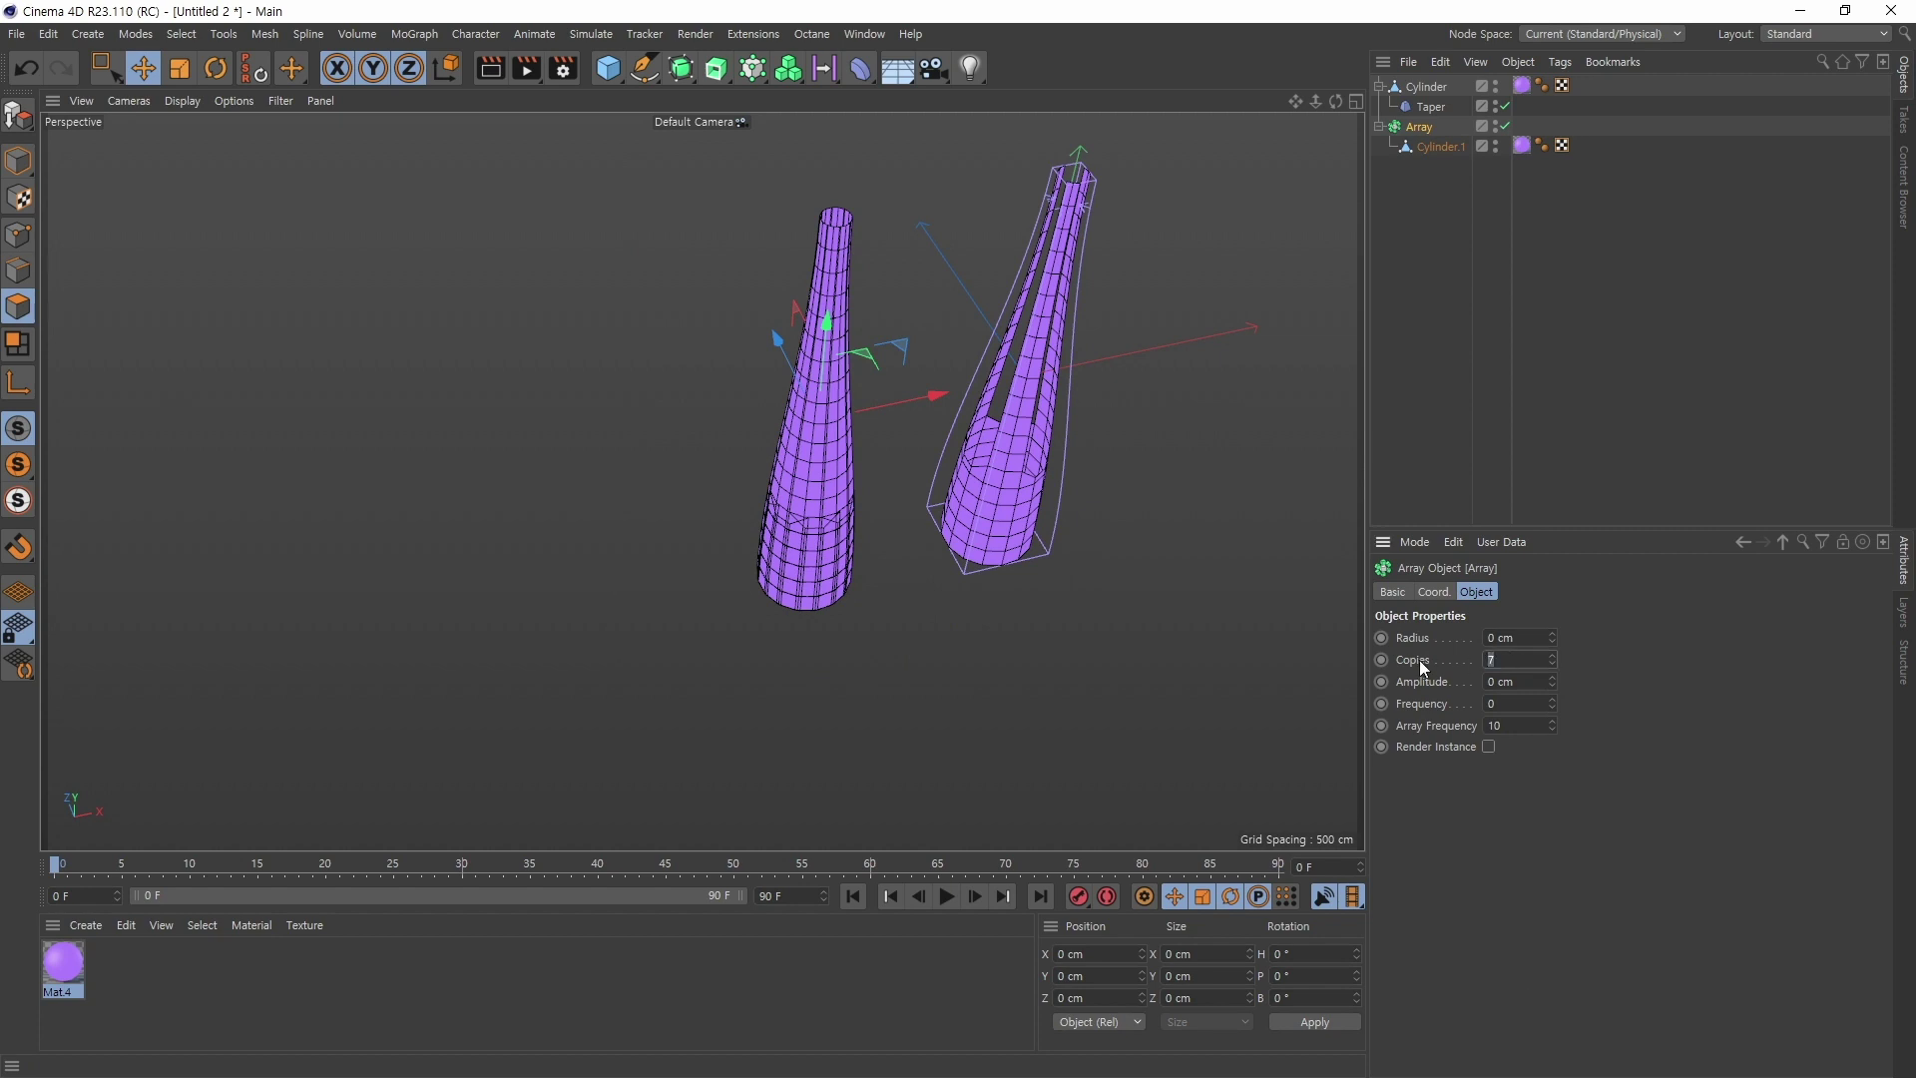
{"action": "type", "text": "2"}
{"action": "key", "text": "Return"}
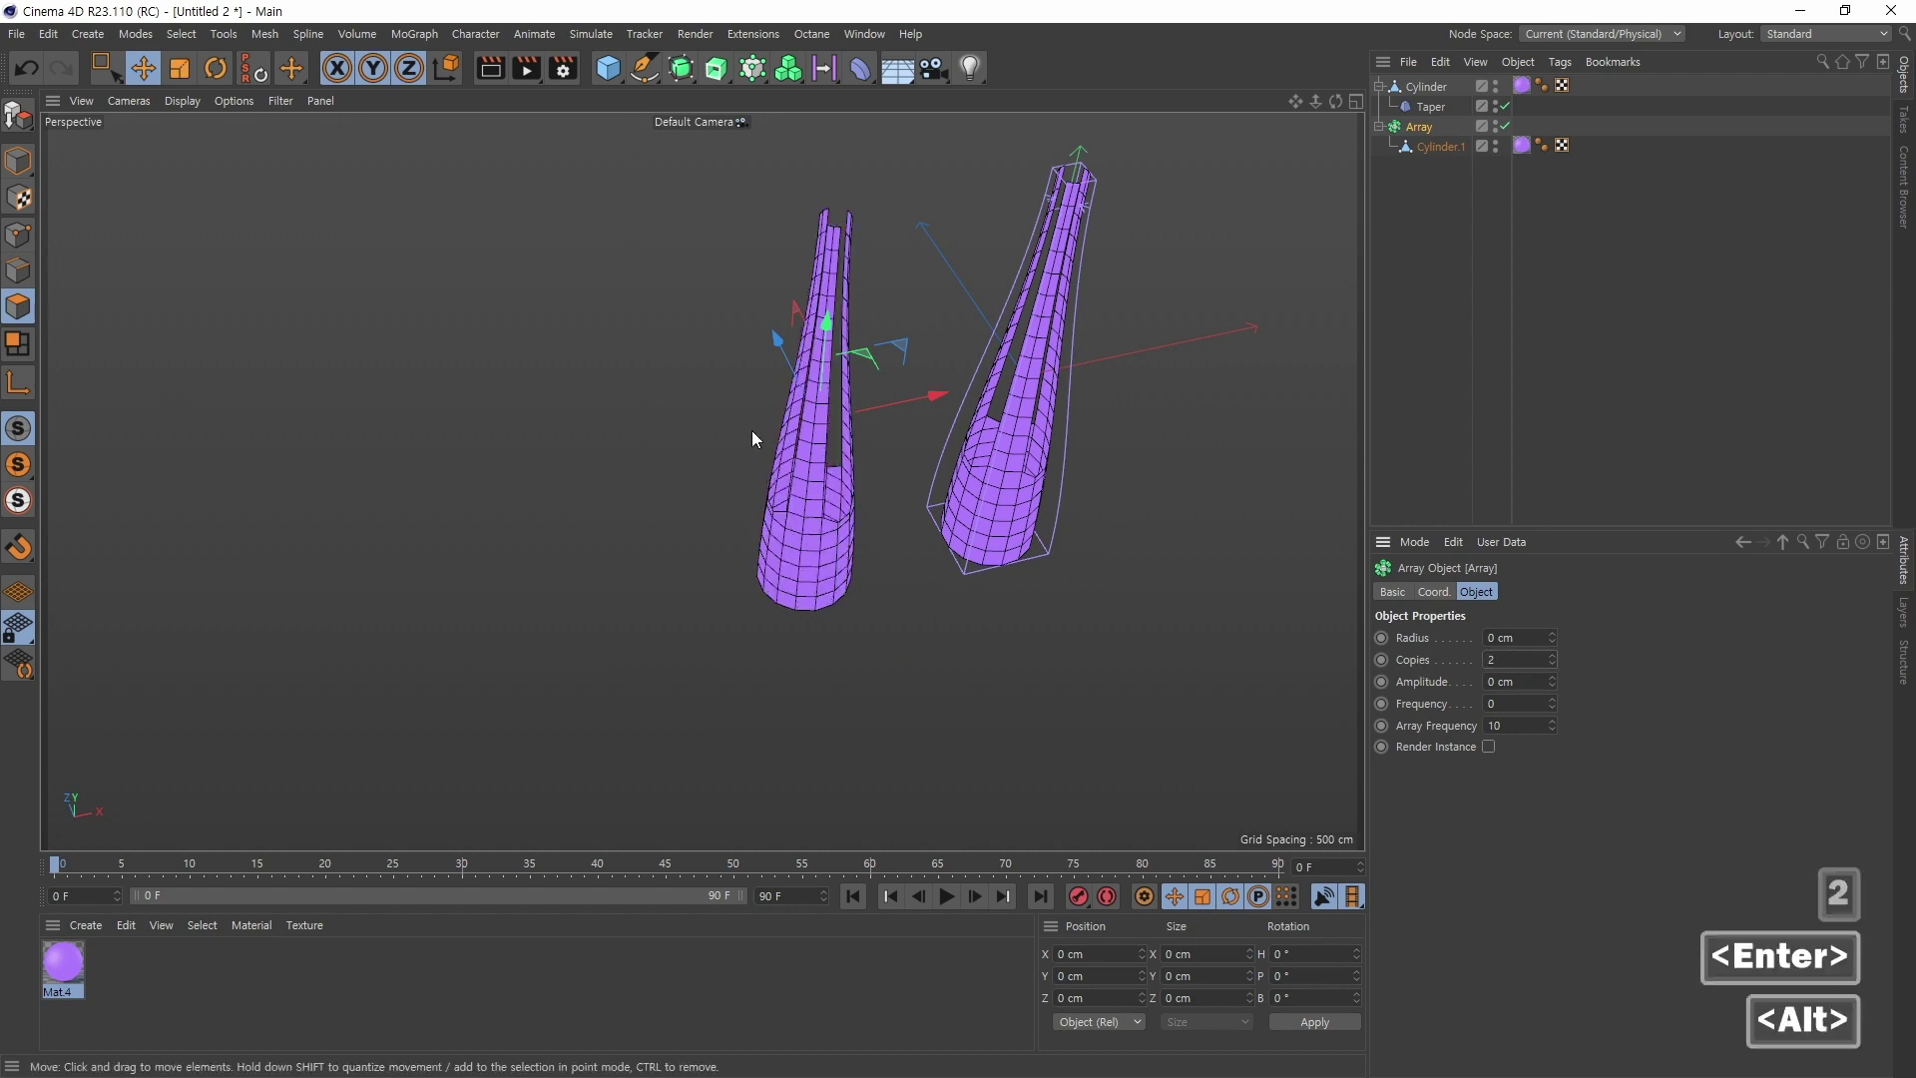
{"action": "middle_click_drag", "start_coordinate": [757, 436], "coordinate": [642, 506], "text": "alt"}
{"action": "left_click", "coordinate": [1552, 665]}
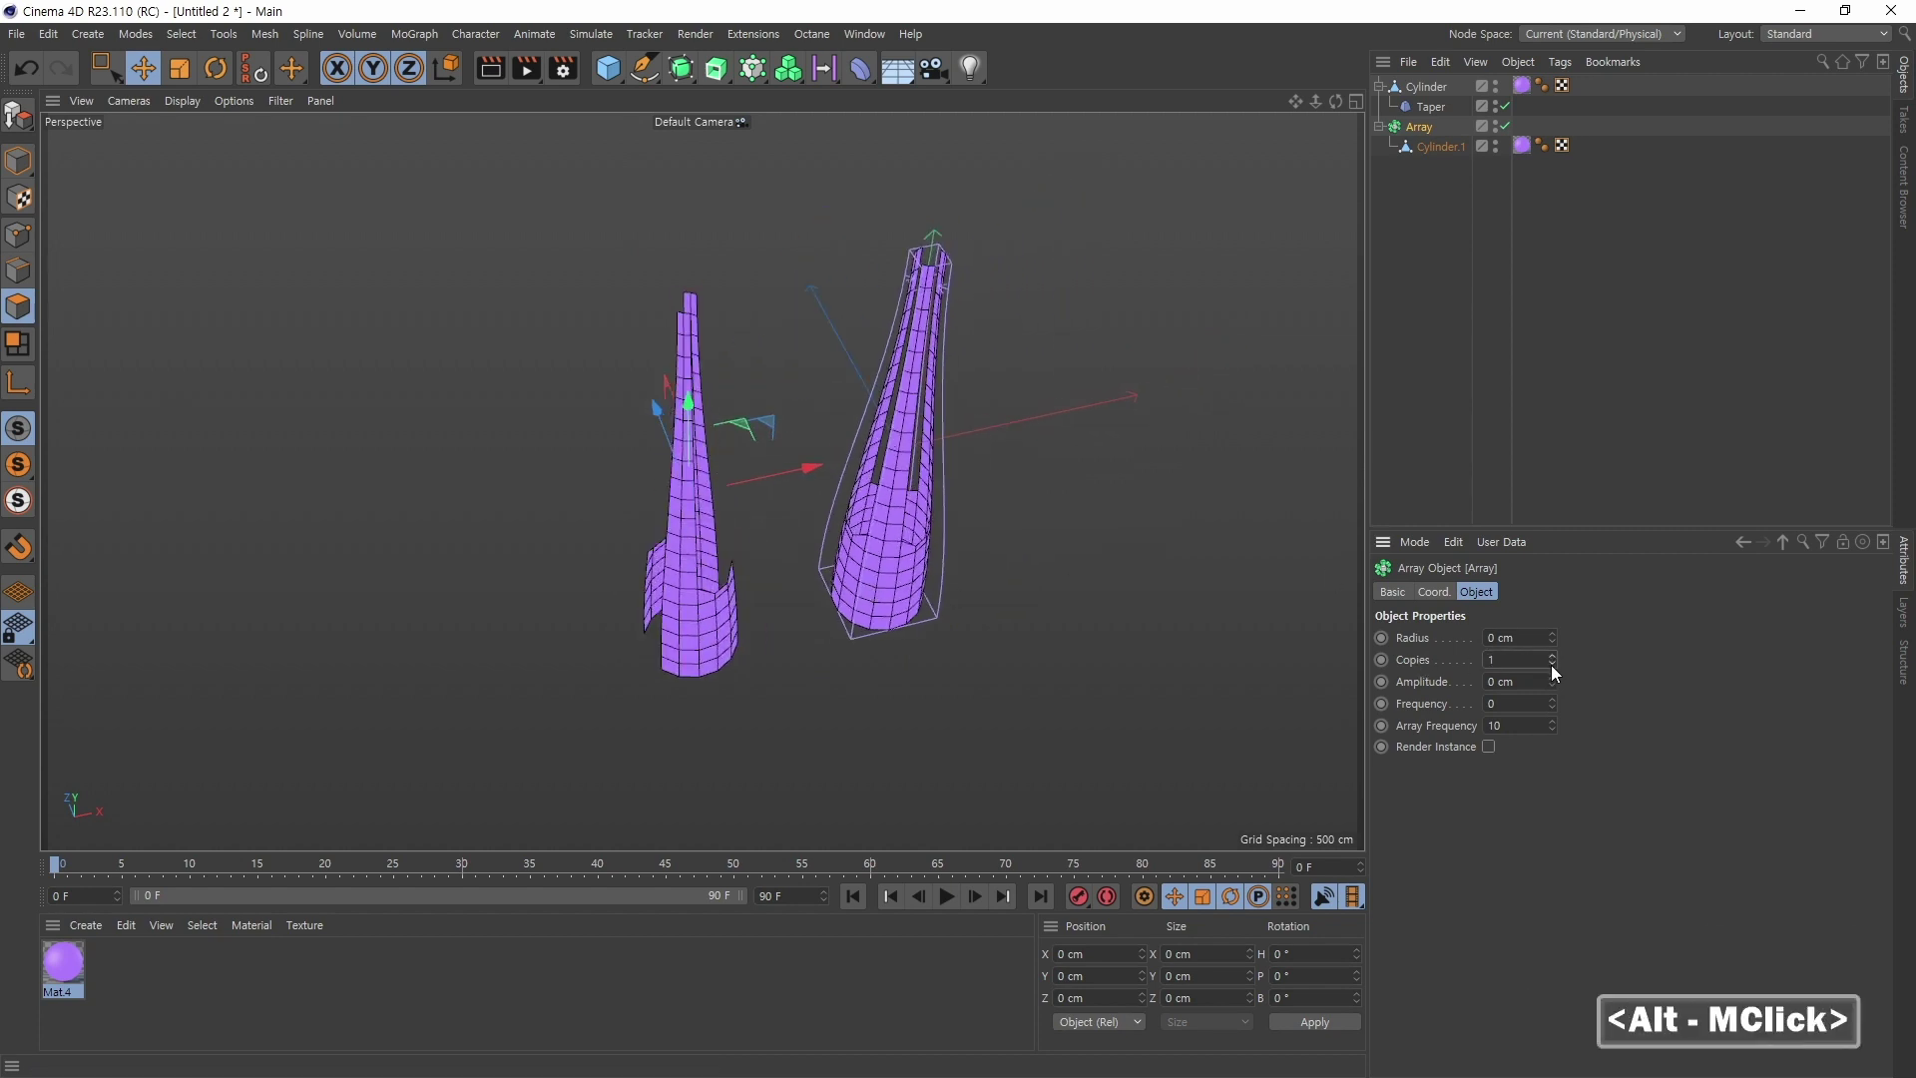
{"action": "left_click_drag", "start_coordinate": [966, 695], "coordinate": [1095, 674], "text": "alt"}
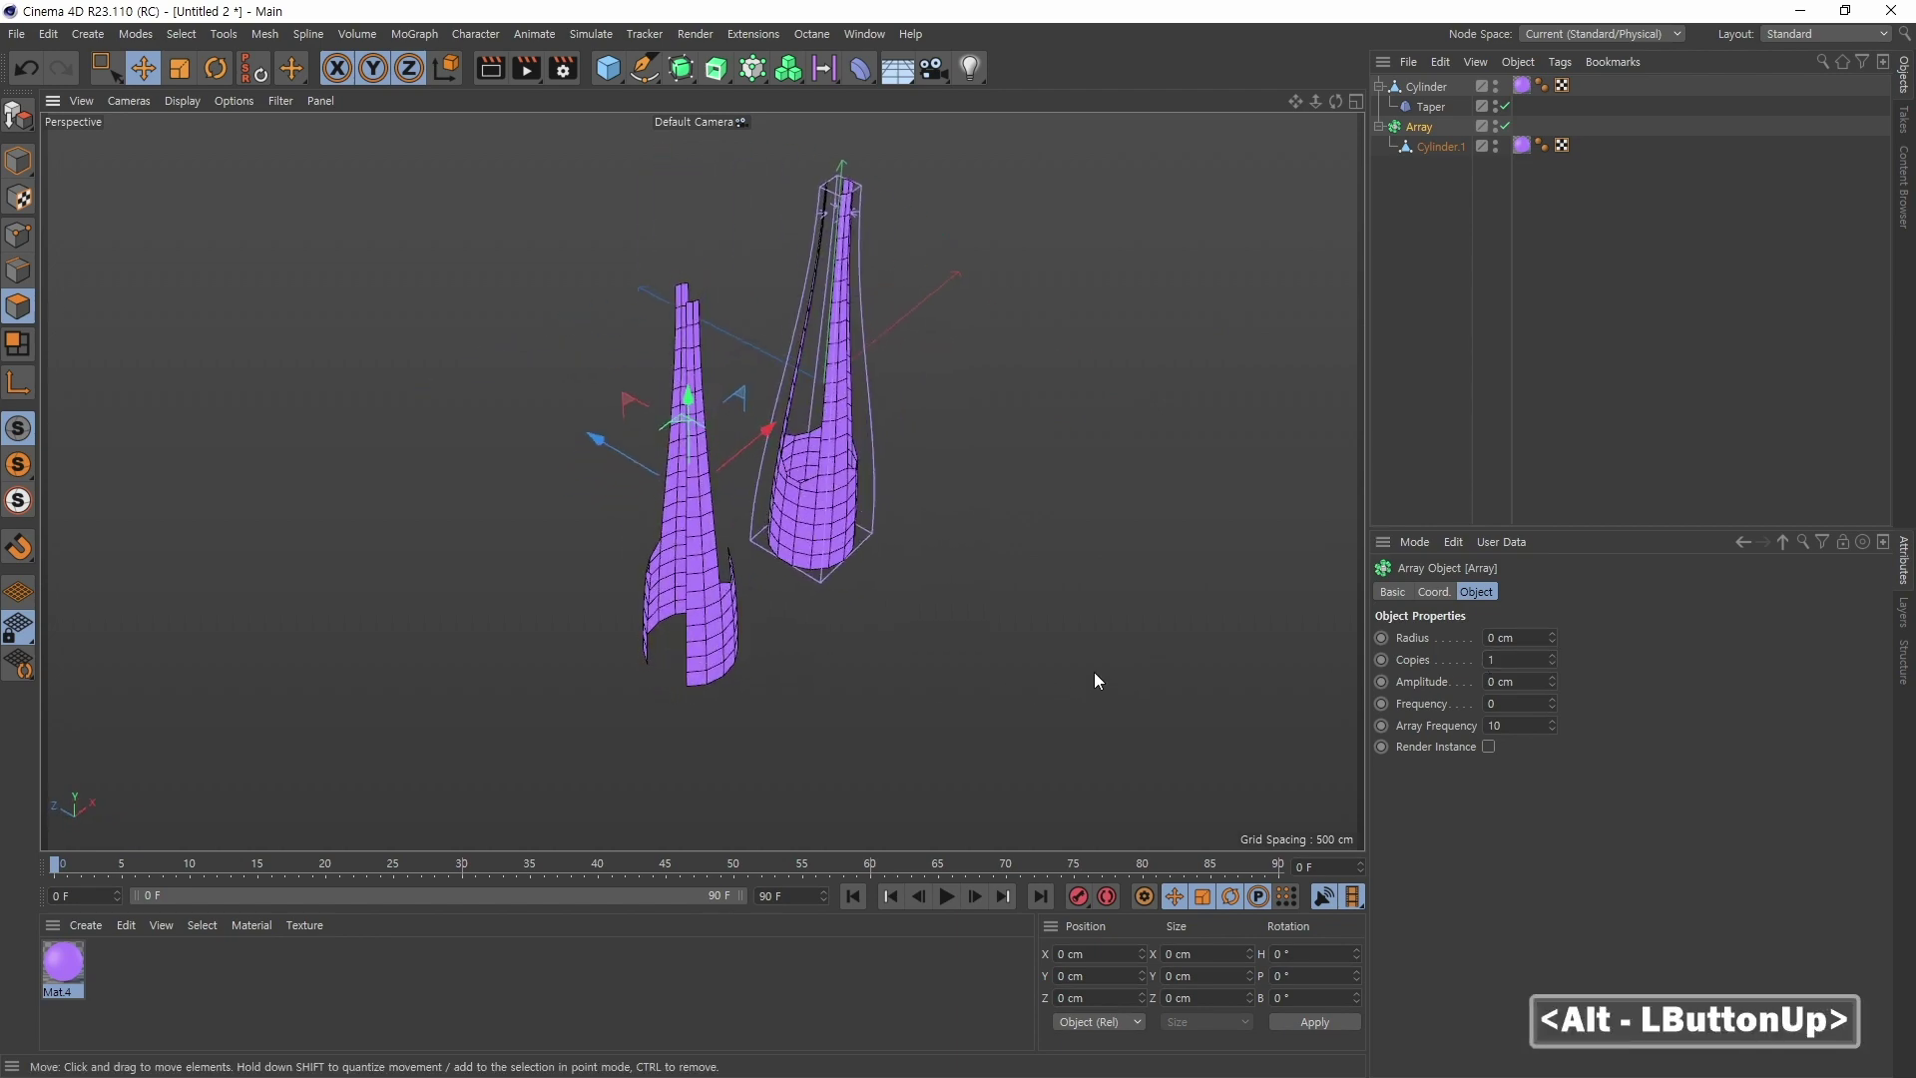
{"action": "left_click", "coordinate": [1551, 655]}
{"action": "left_click_drag", "start_coordinate": [735, 571], "coordinate": [786, 619], "text": "alt"}
{"action": "middle_click_drag", "start_coordinate": [786, 620], "coordinate": [804, 584], "text": "alt"}
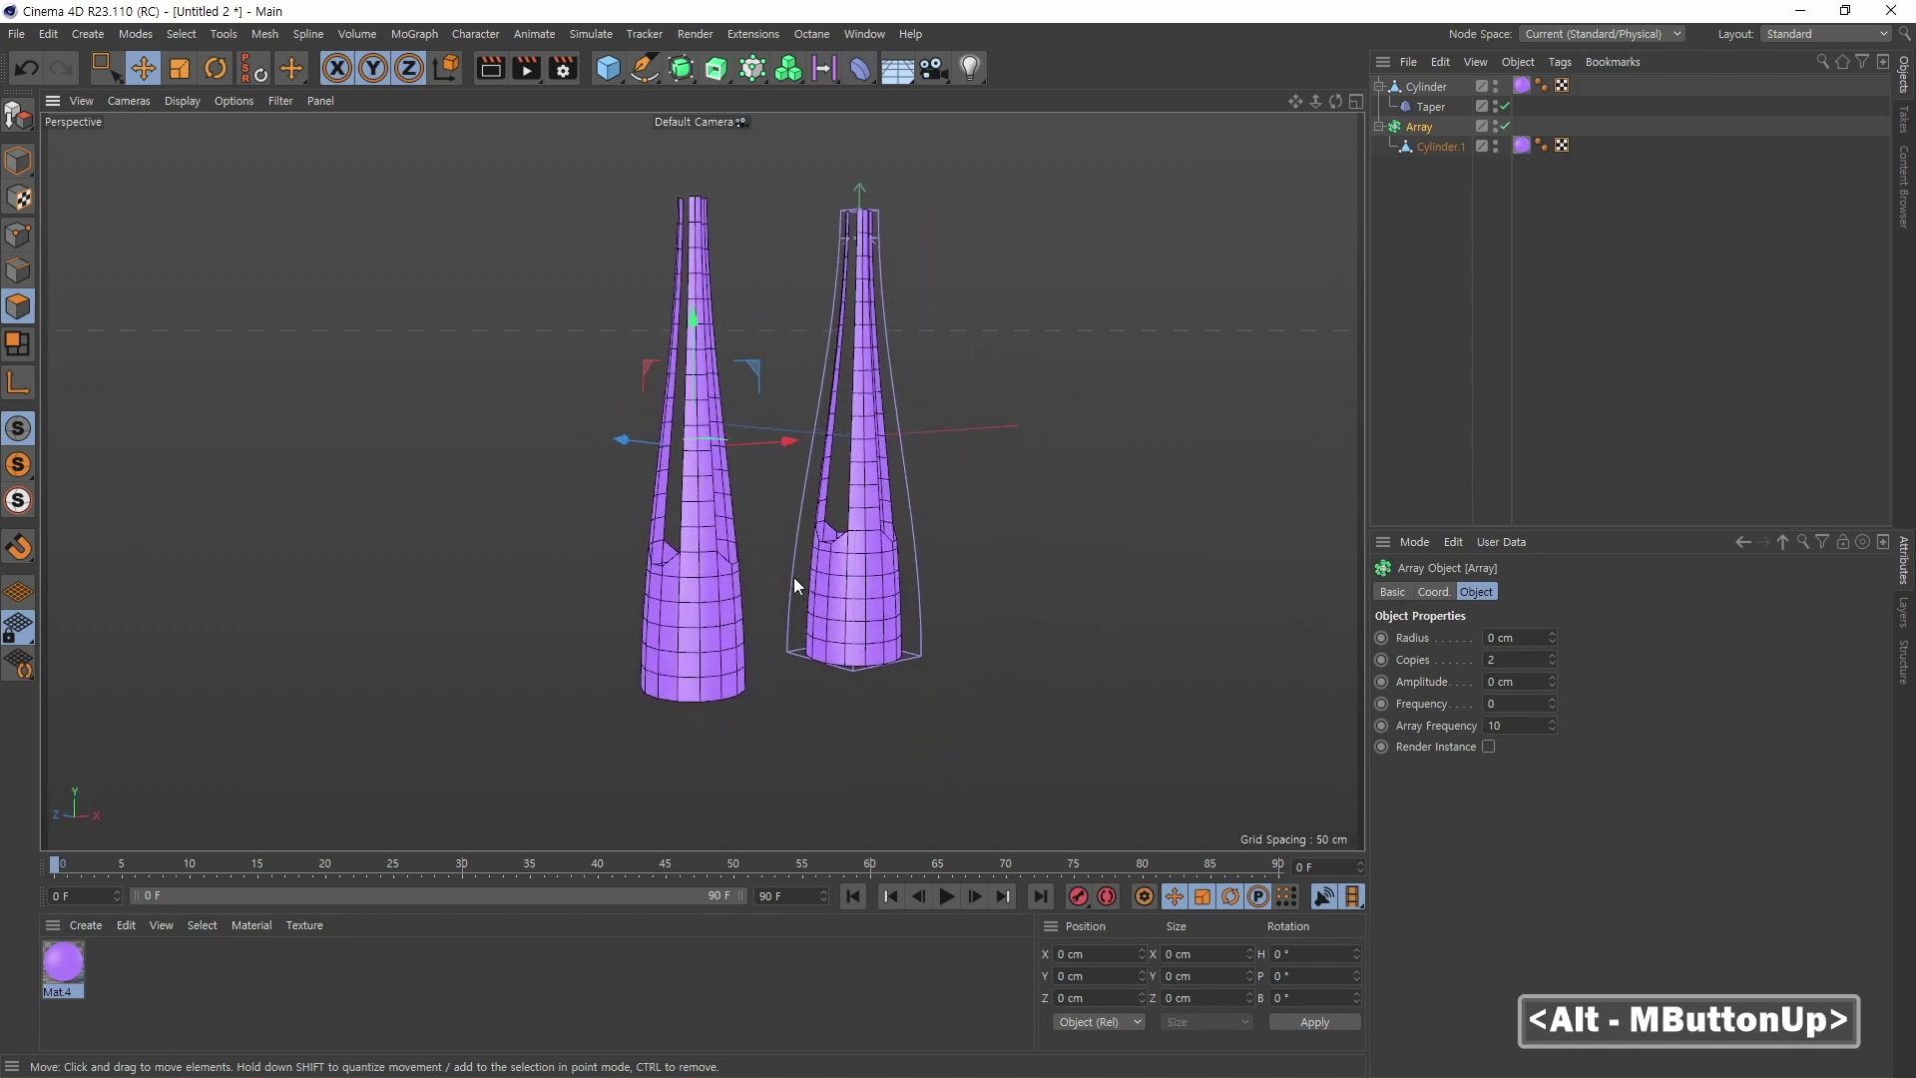
Step: Disable the Array and switch its child segment to point editing
{"action": "left_click", "coordinate": [1504, 126]}
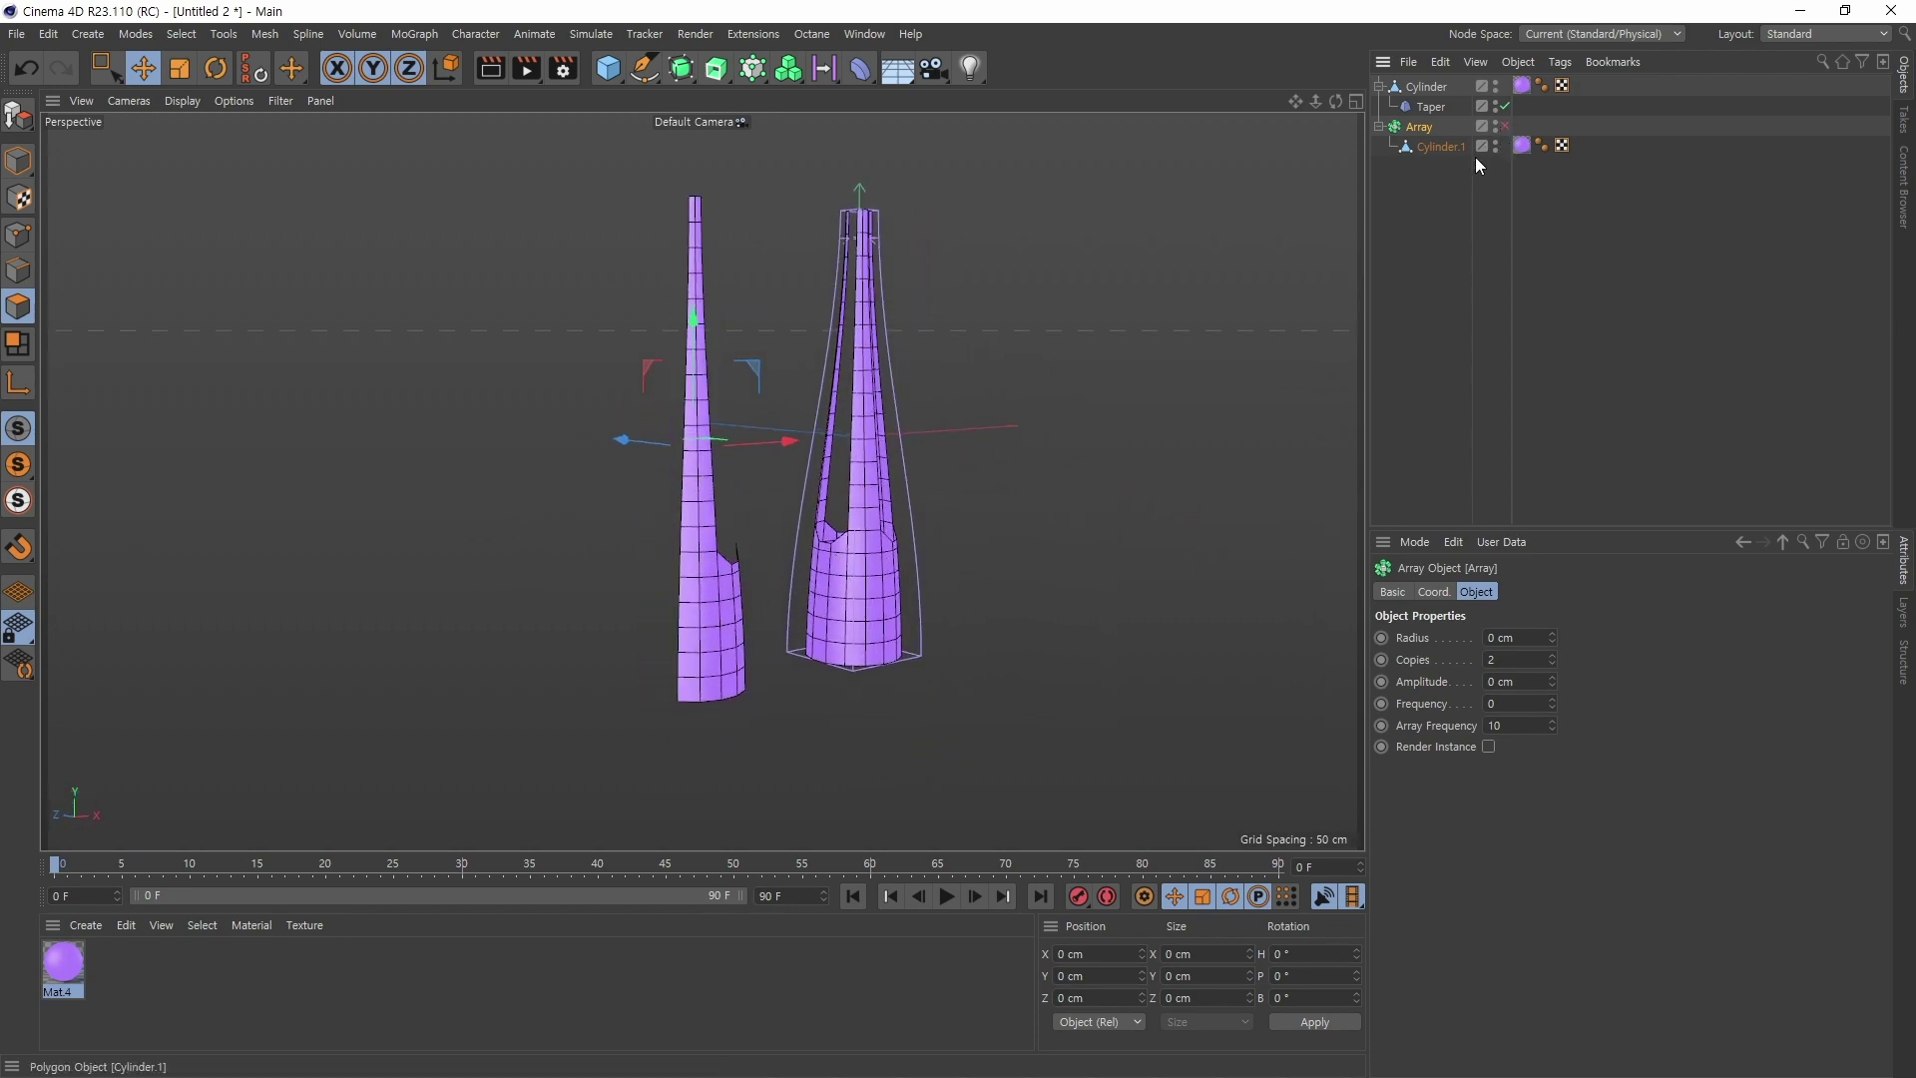
{"action": "mouse_move", "coordinate": [770, 526]}
{"action": "left_mouse_down", "text": "alt"}
{"action": "mouse_move", "coordinate": [706, 550]}
{"action": "mouse_move", "coordinate": [785, 533]}
{"action": "left_mouse_up", "text": "alt"}
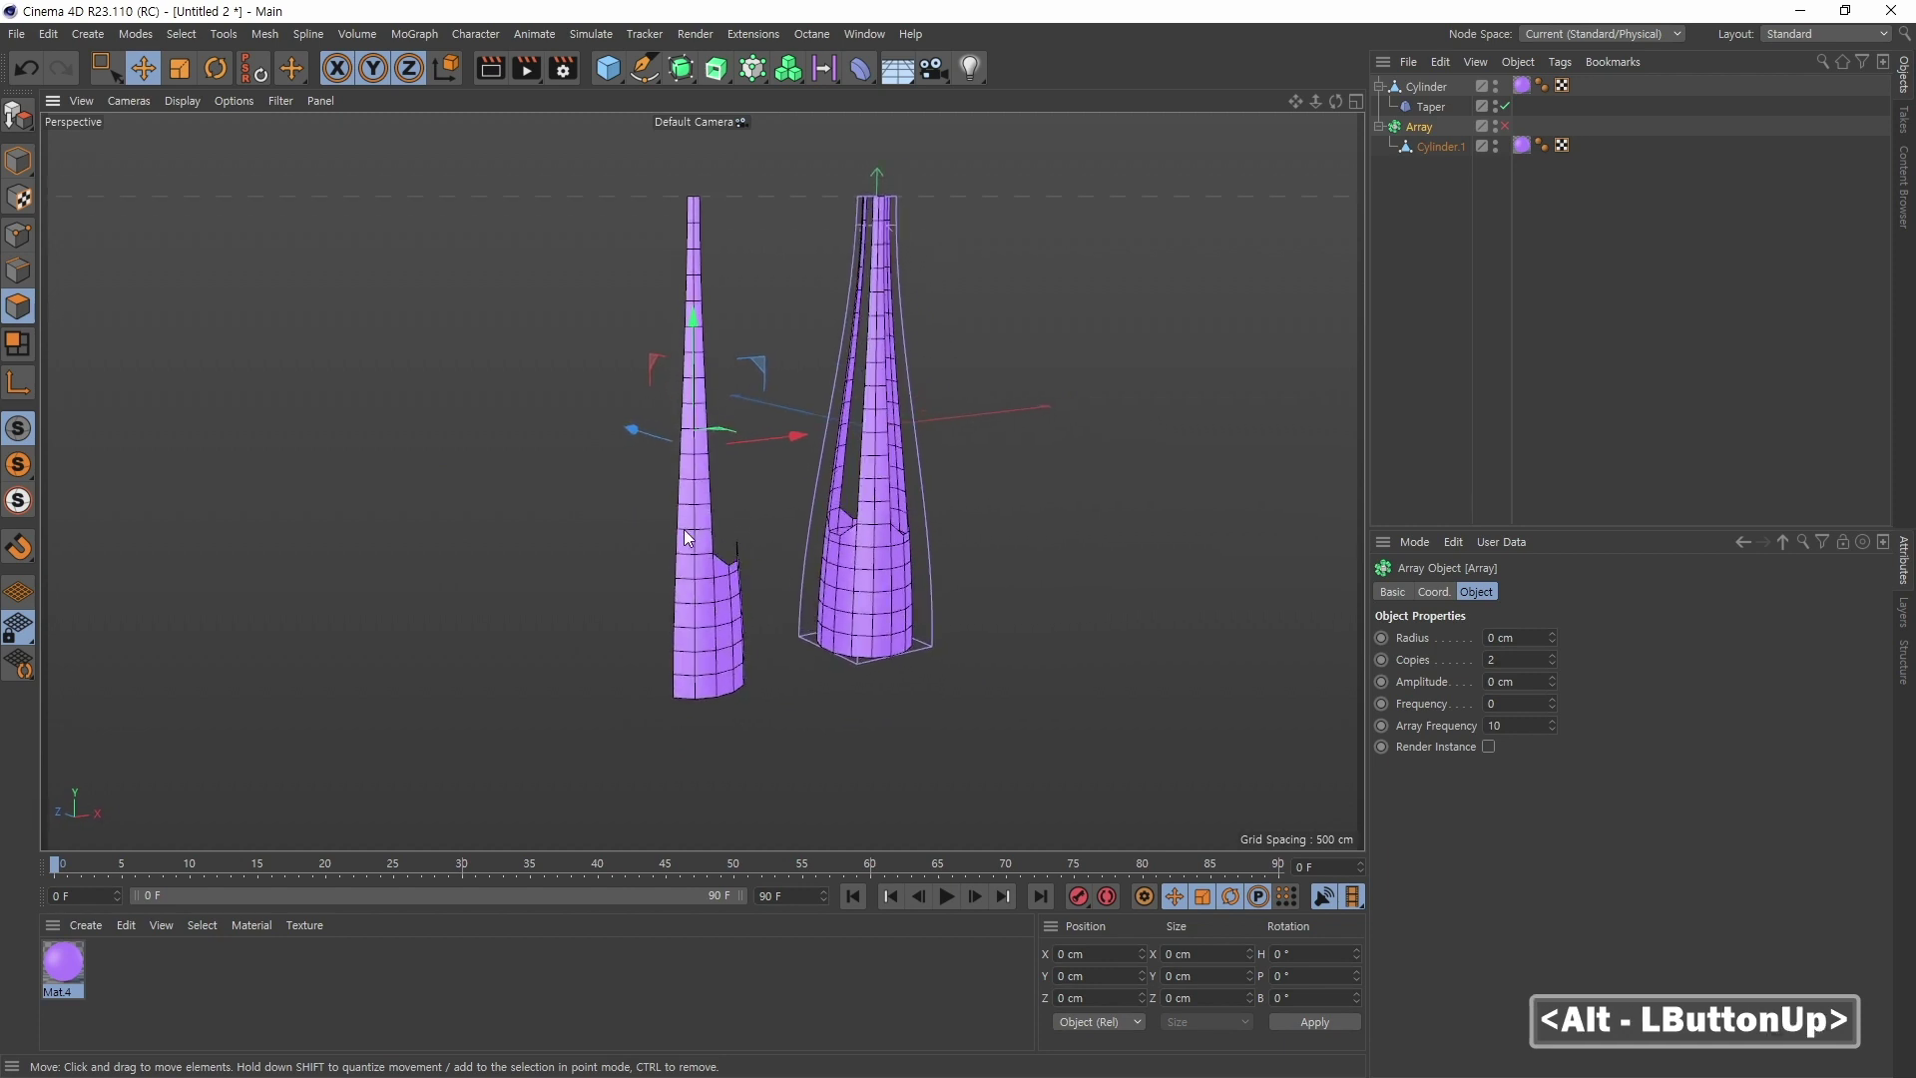
{"action": "right_click_drag", "start_coordinate": [734, 564], "coordinate": [768, 523], "text": "alt"}
{"action": "middle_click_drag", "start_coordinate": [753, 534], "coordinate": [795, 564], "text": "alt"}
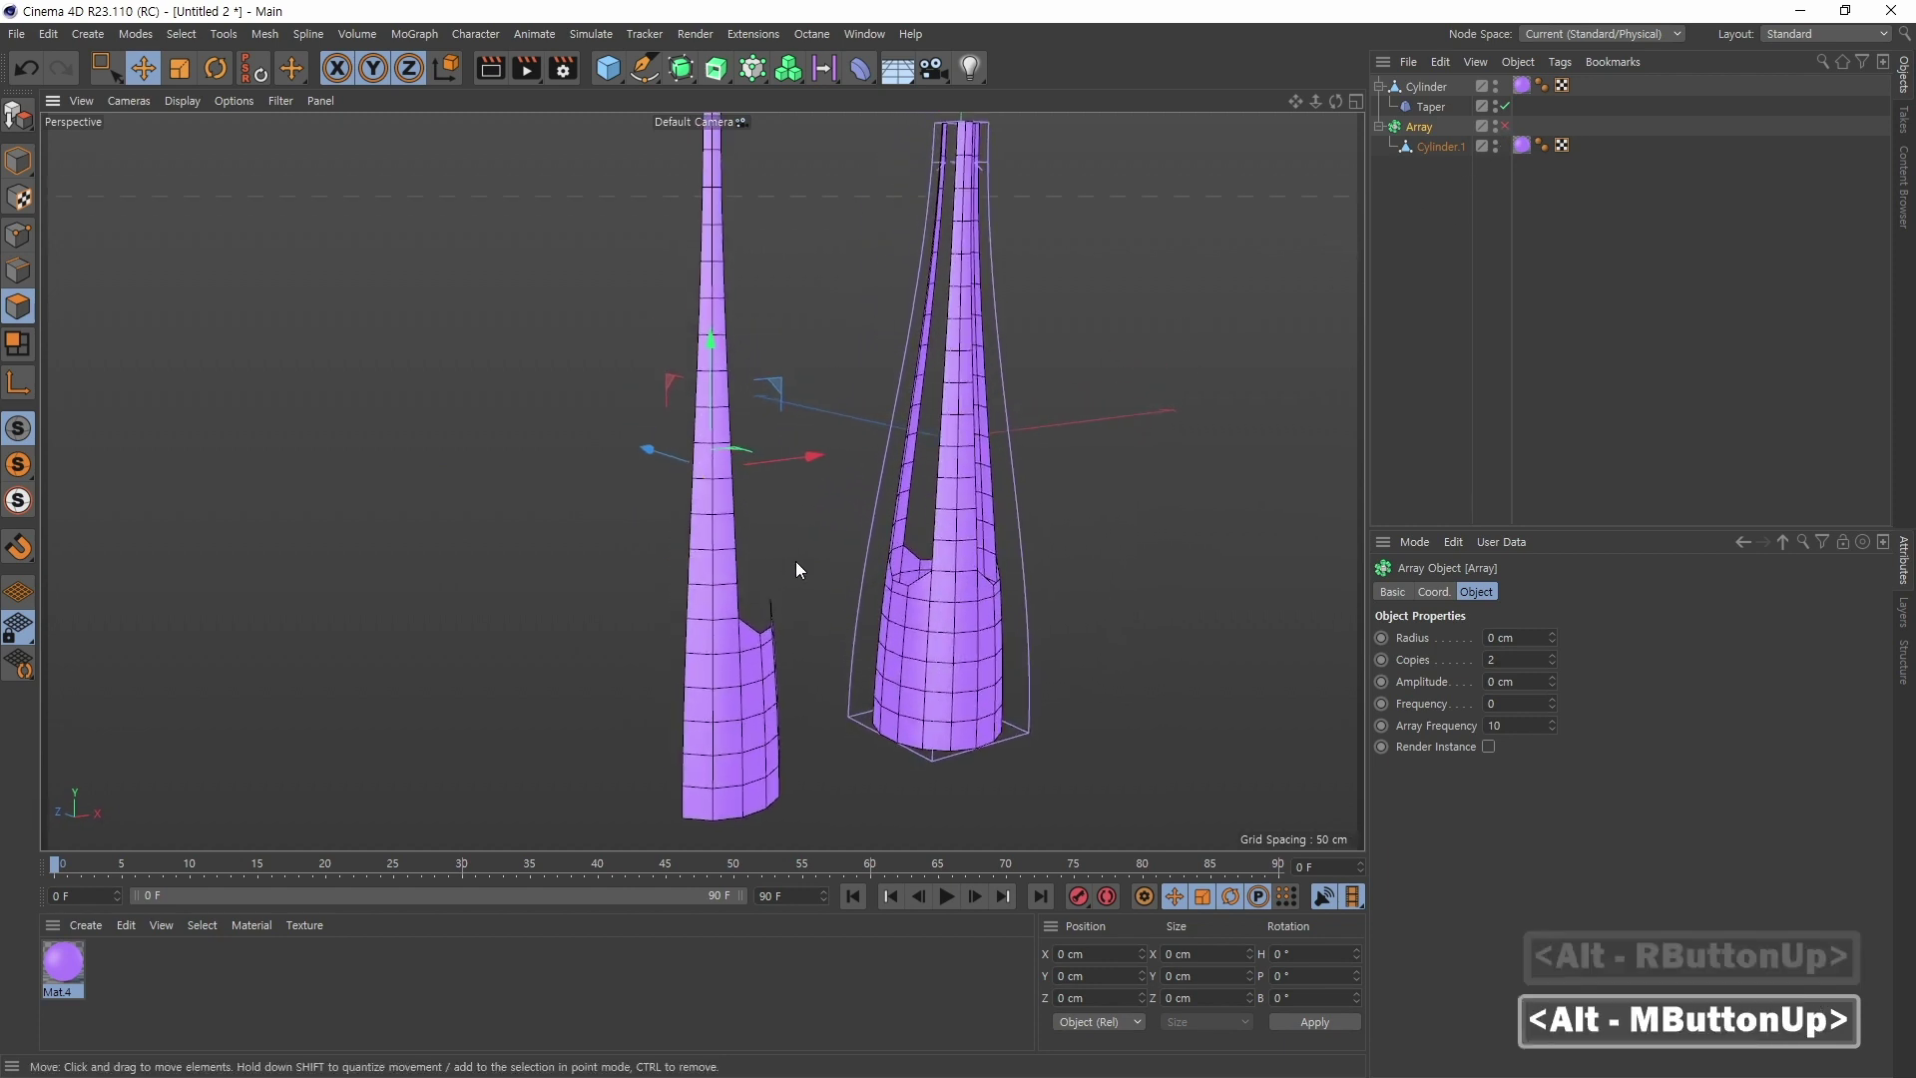
{"action": "left_click", "coordinate": [1440, 148]}
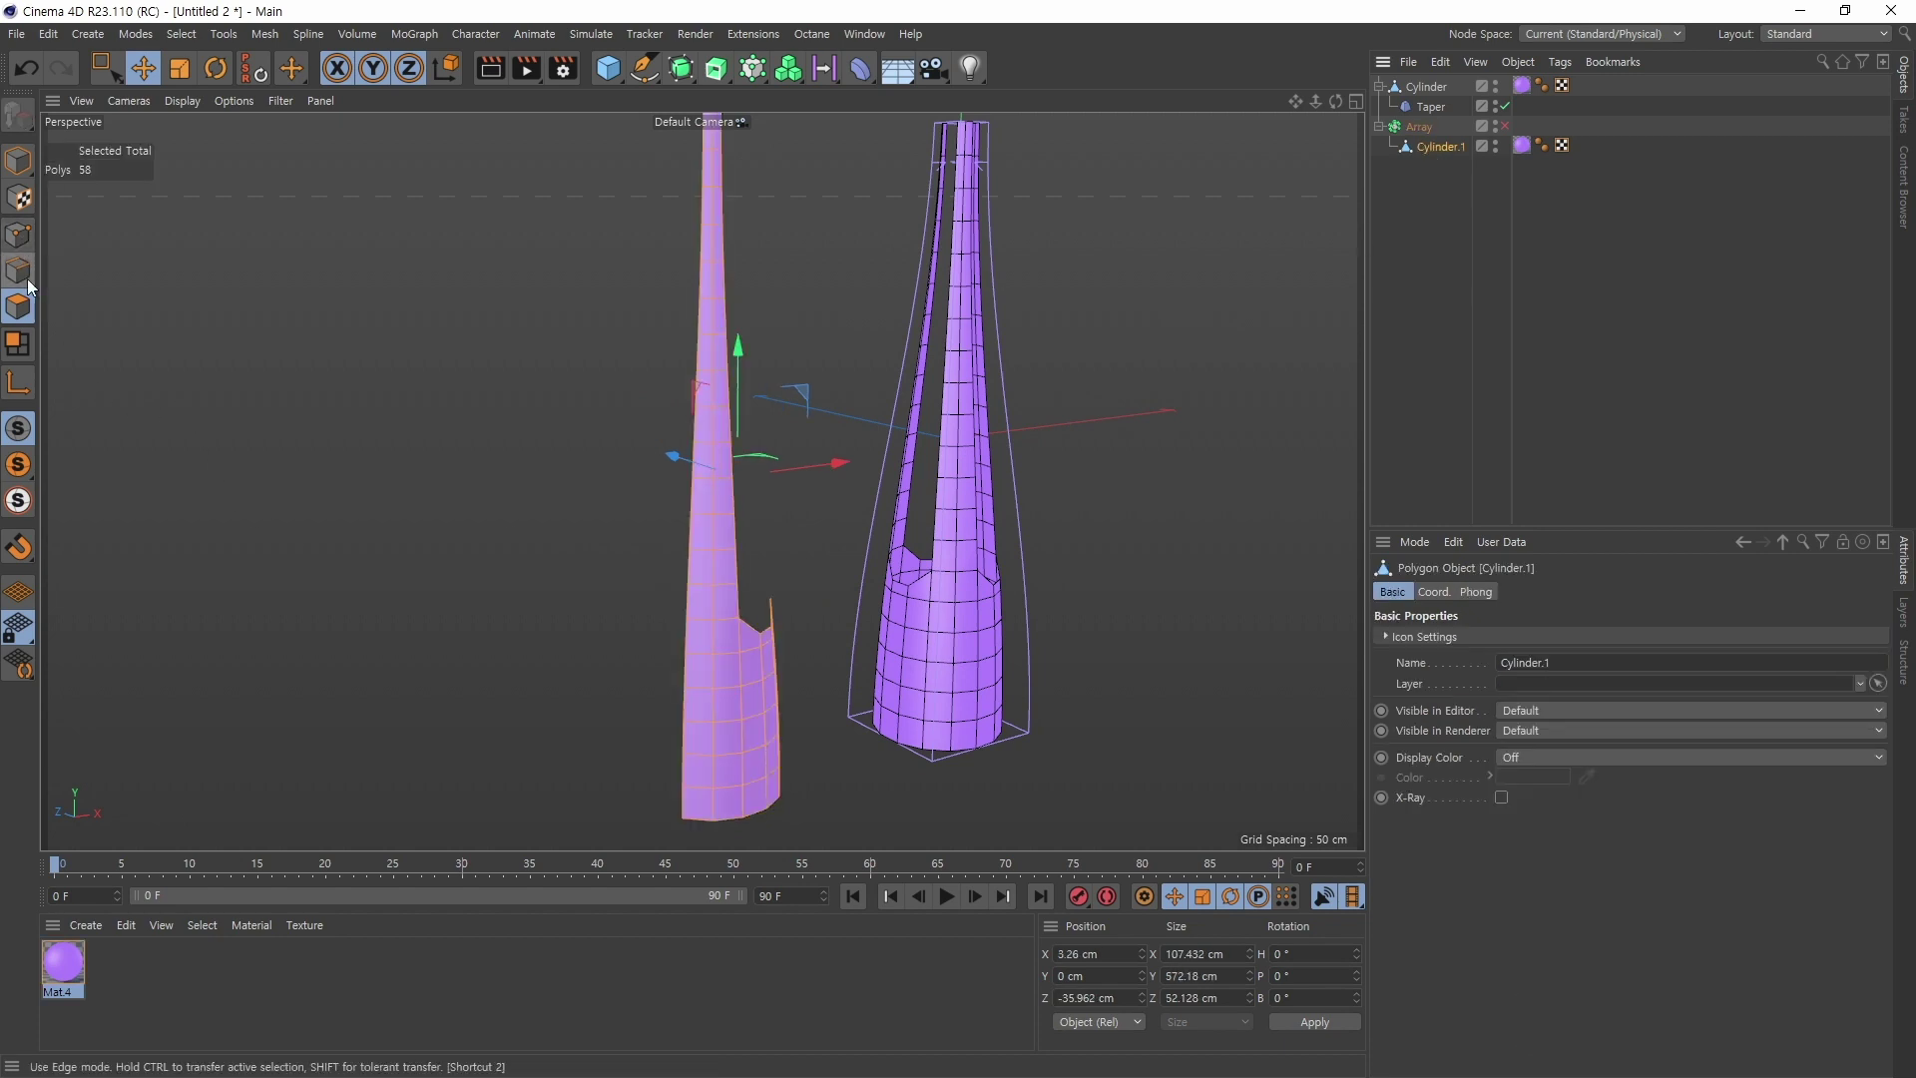
{"action": "left_click", "coordinate": [20, 236]}
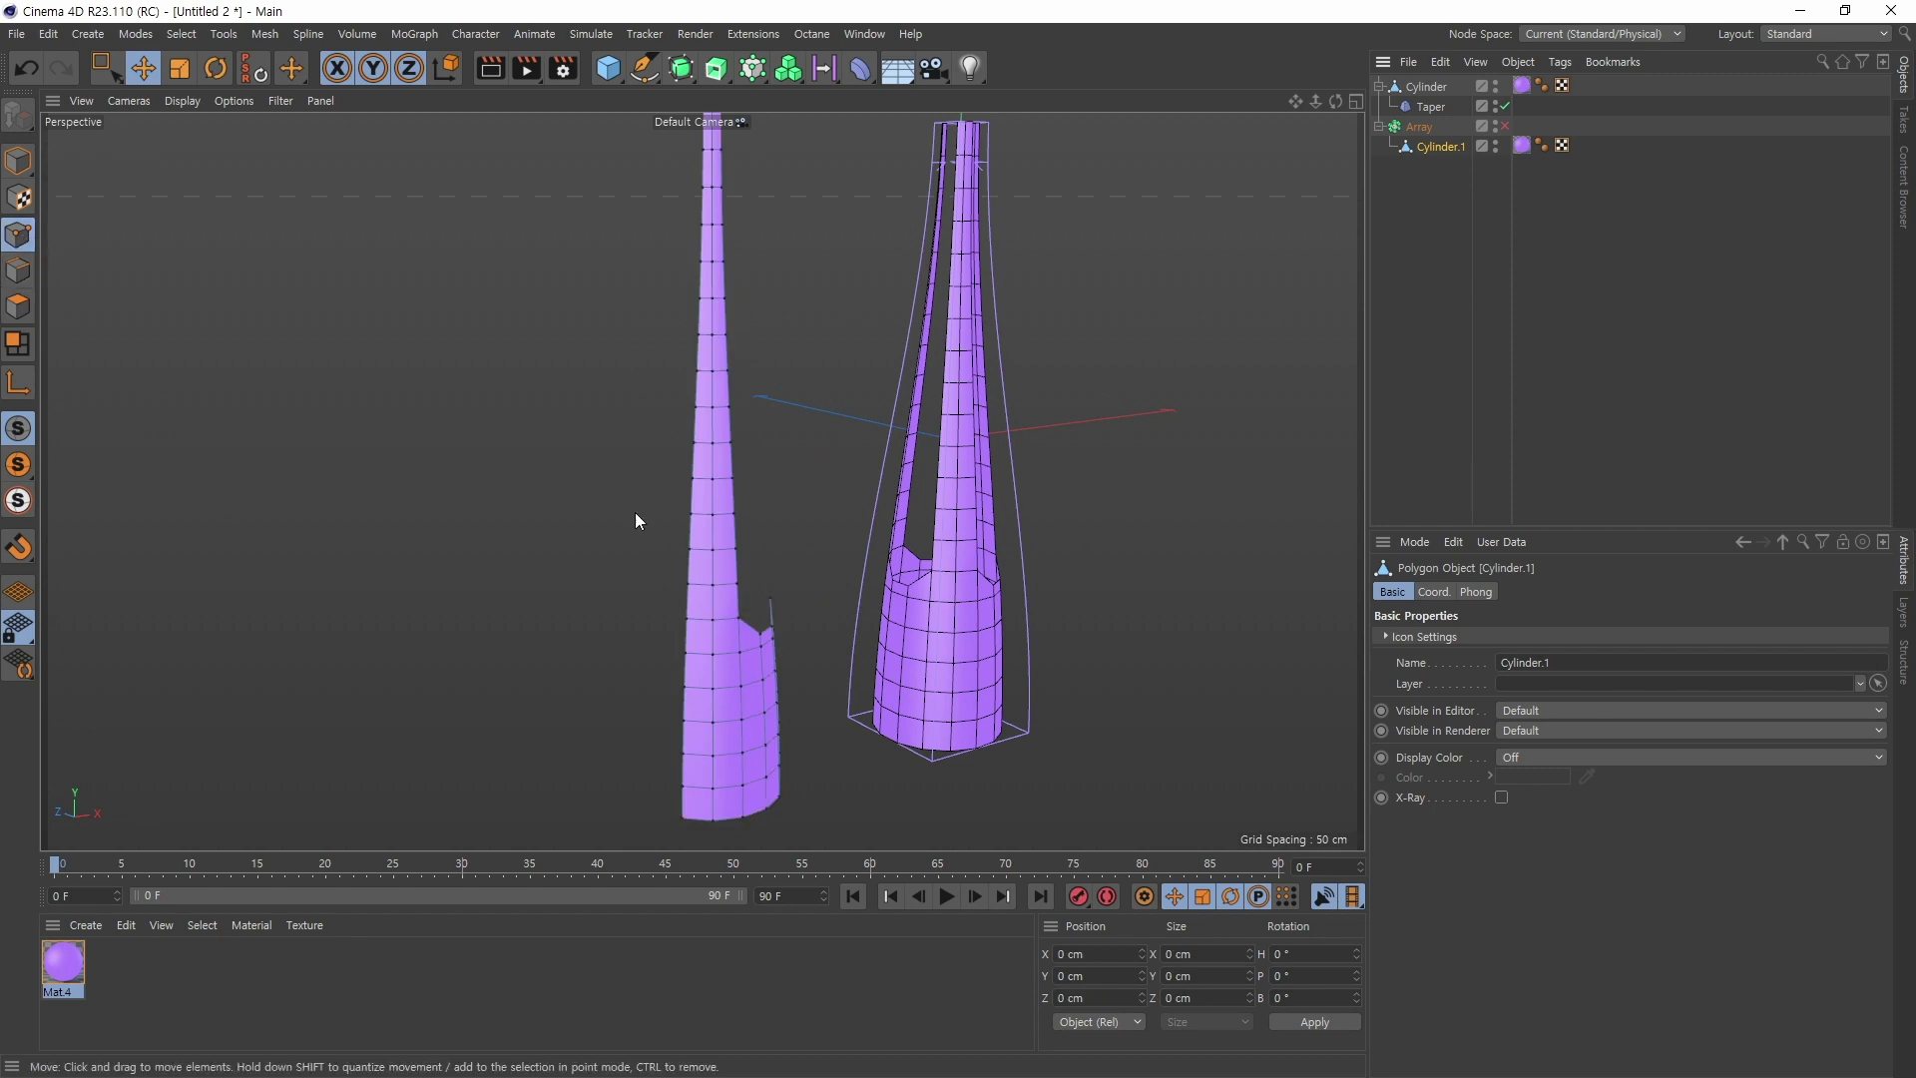
Step: Widen the slat slightly by selecting its horizontal point rows one by one, from above the base to the upper end, and scaling each up
{"action": "right_click_drag", "start_coordinate": [726, 628], "coordinate": [749, 619], "text": "alt"}
{"action": "middle_click_drag", "start_coordinate": [749, 619], "coordinate": [743, 638], "text": "alt"}
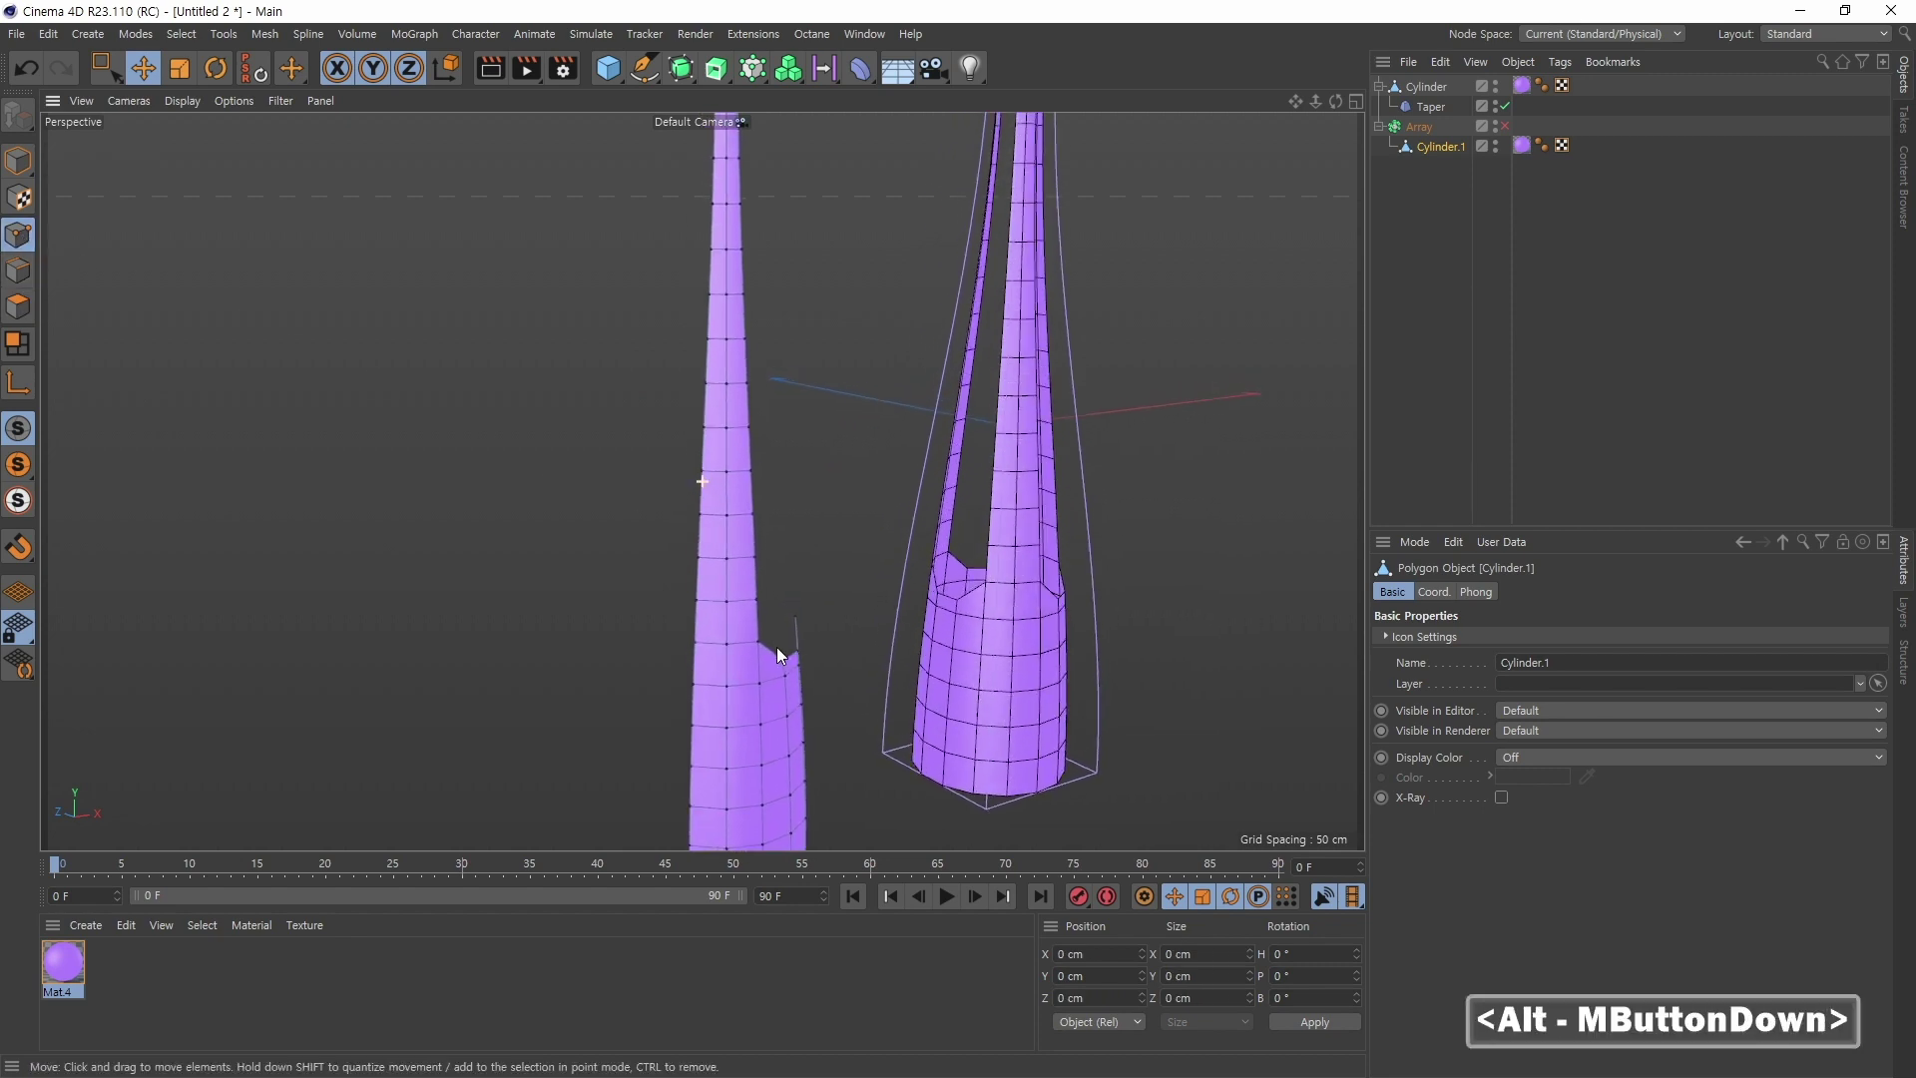
{"action": "left_click_drag", "start_coordinate": [743, 638], "coordinate": [810, 612], "text": "alt"}
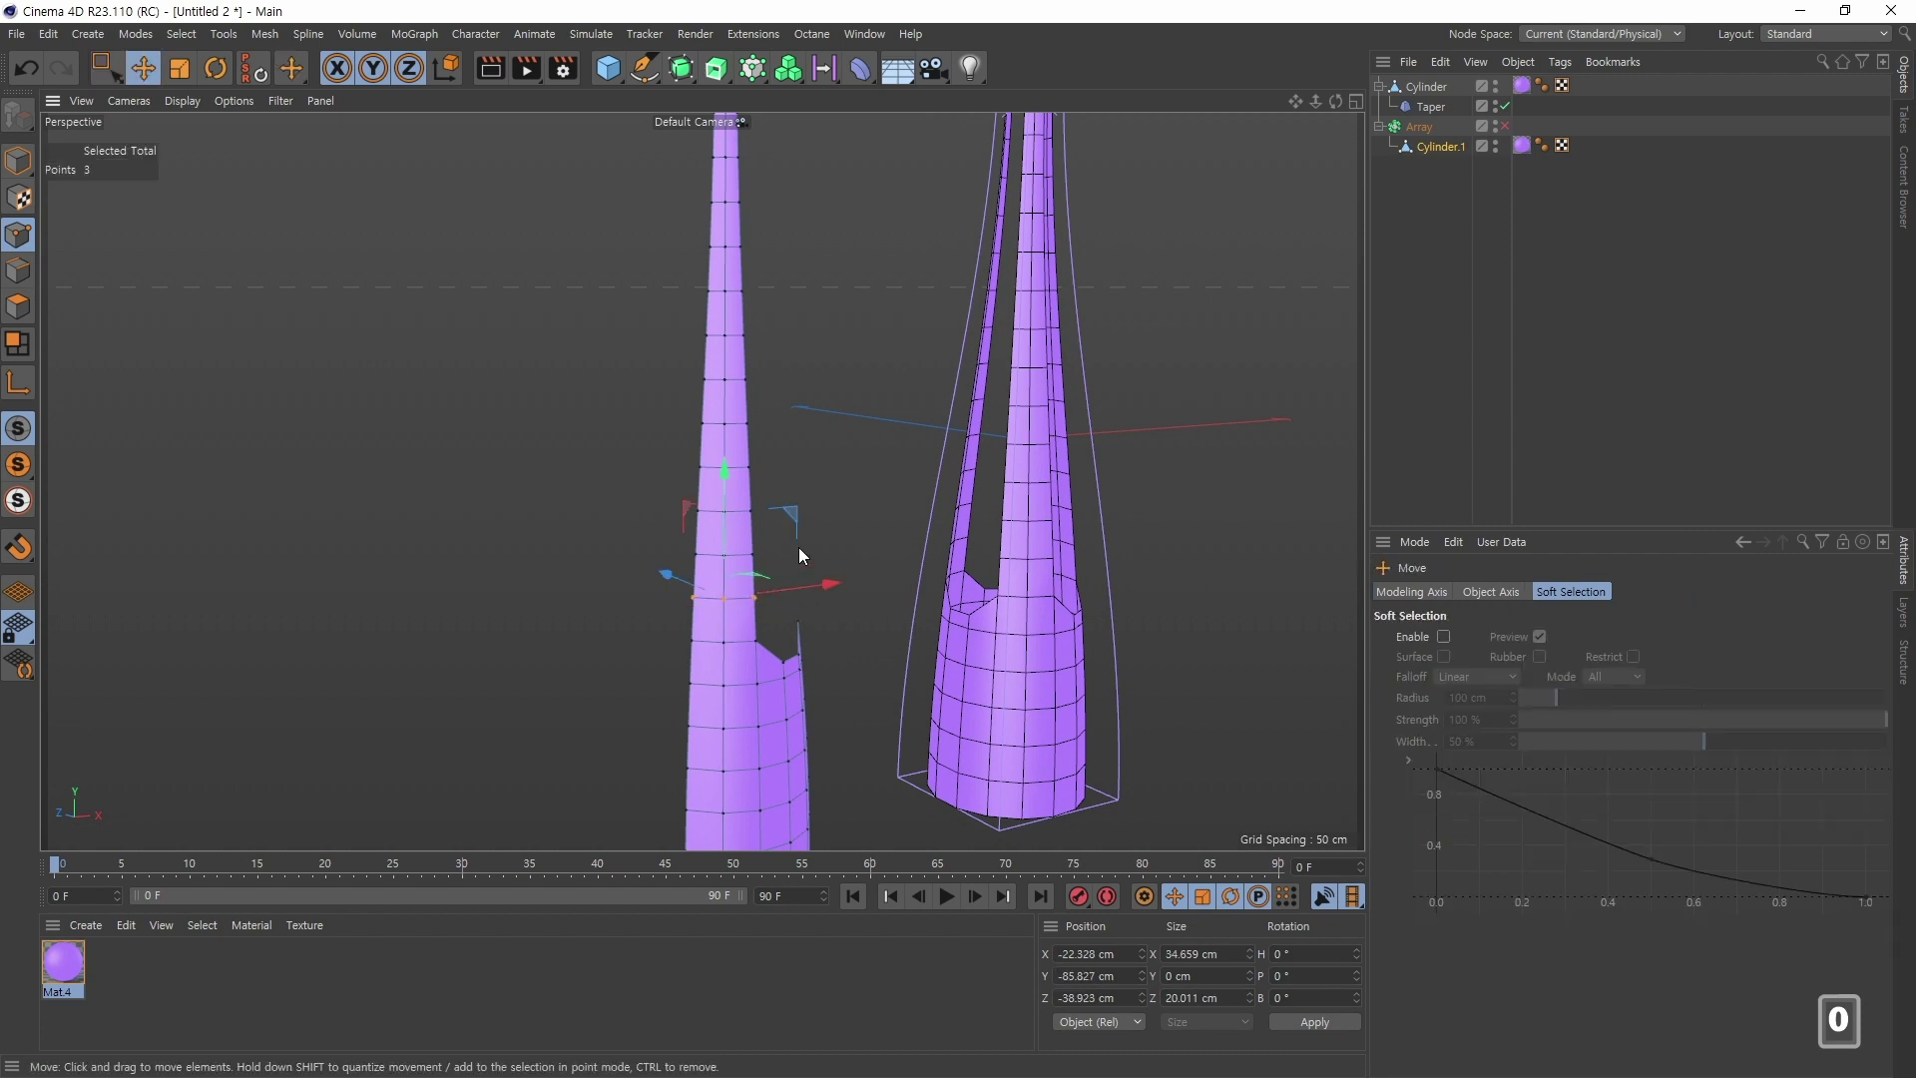
{"action": "left_click", "coordinate": [181, 69]}
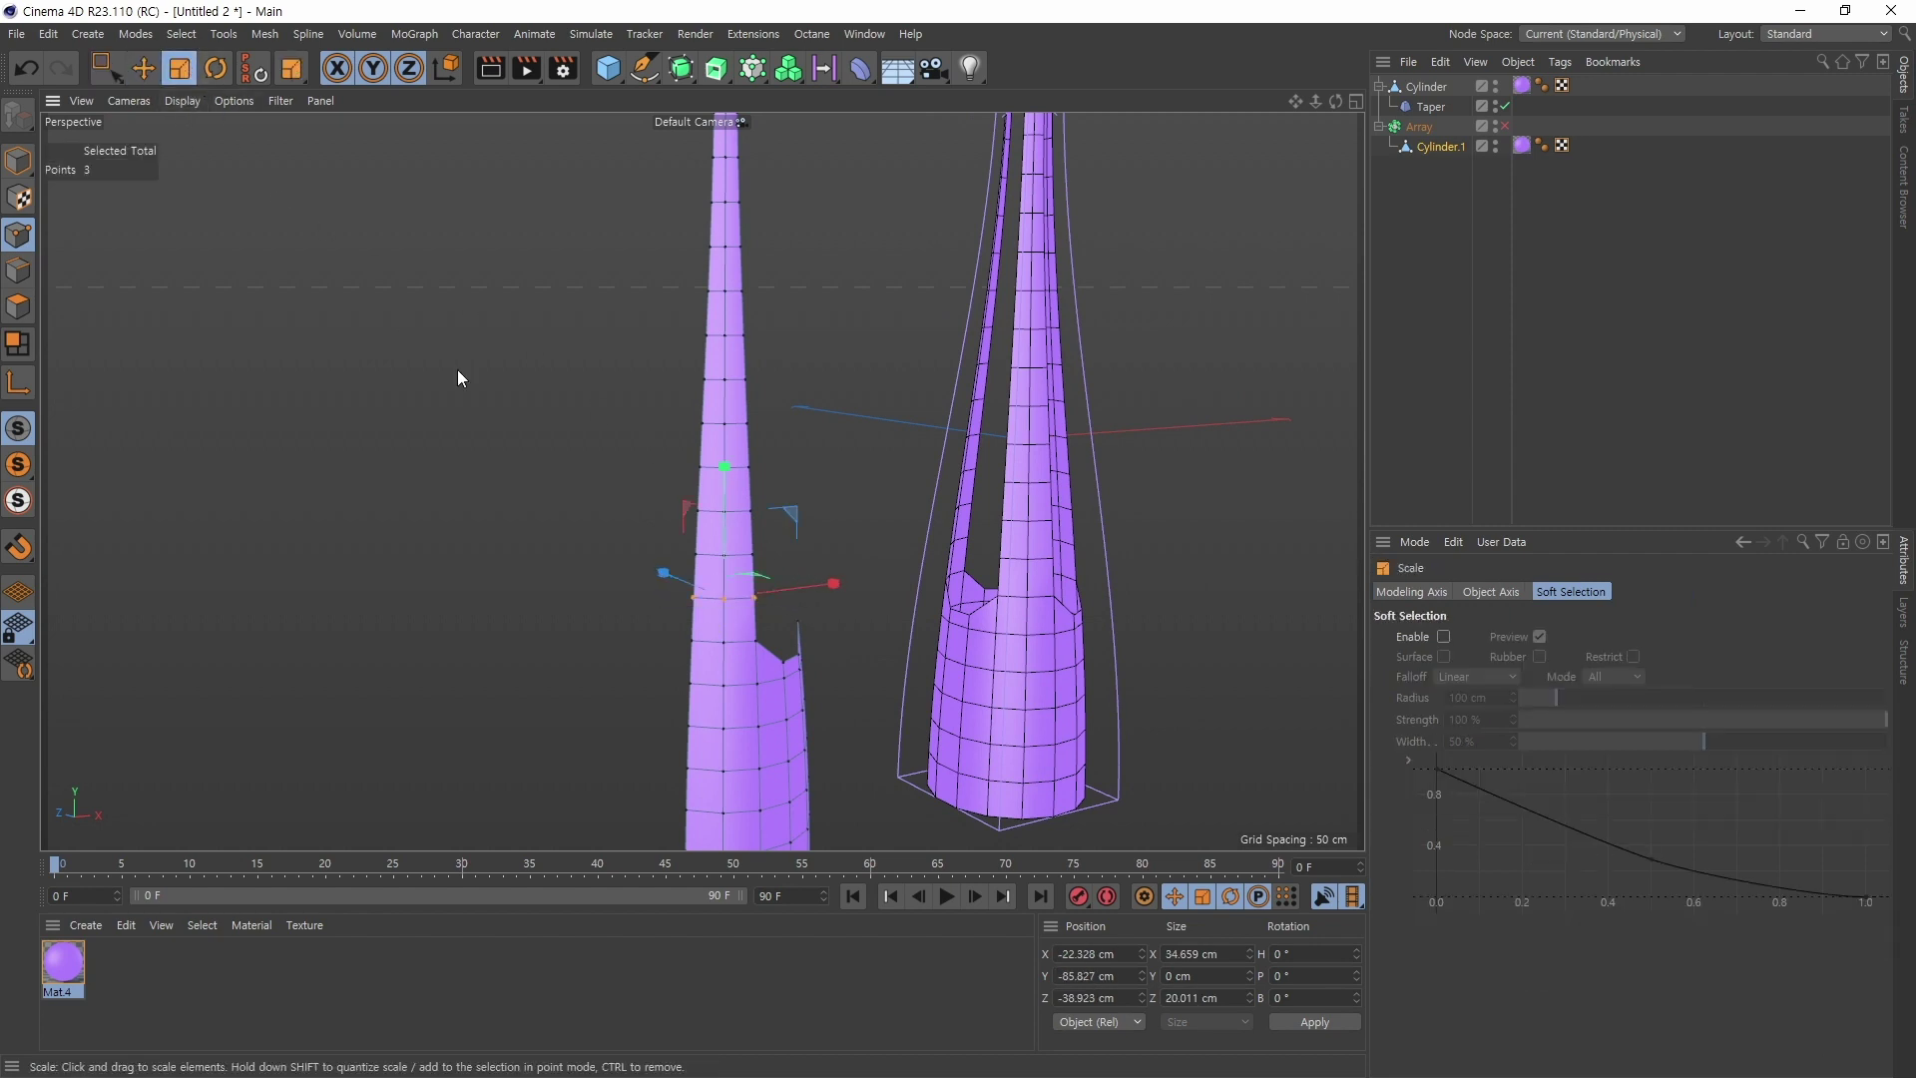
{"action": "left_click_drag", "start_coordinate": [582, 674], "coordinate": [644, 653]}
{"action": "key", "text": "0"}
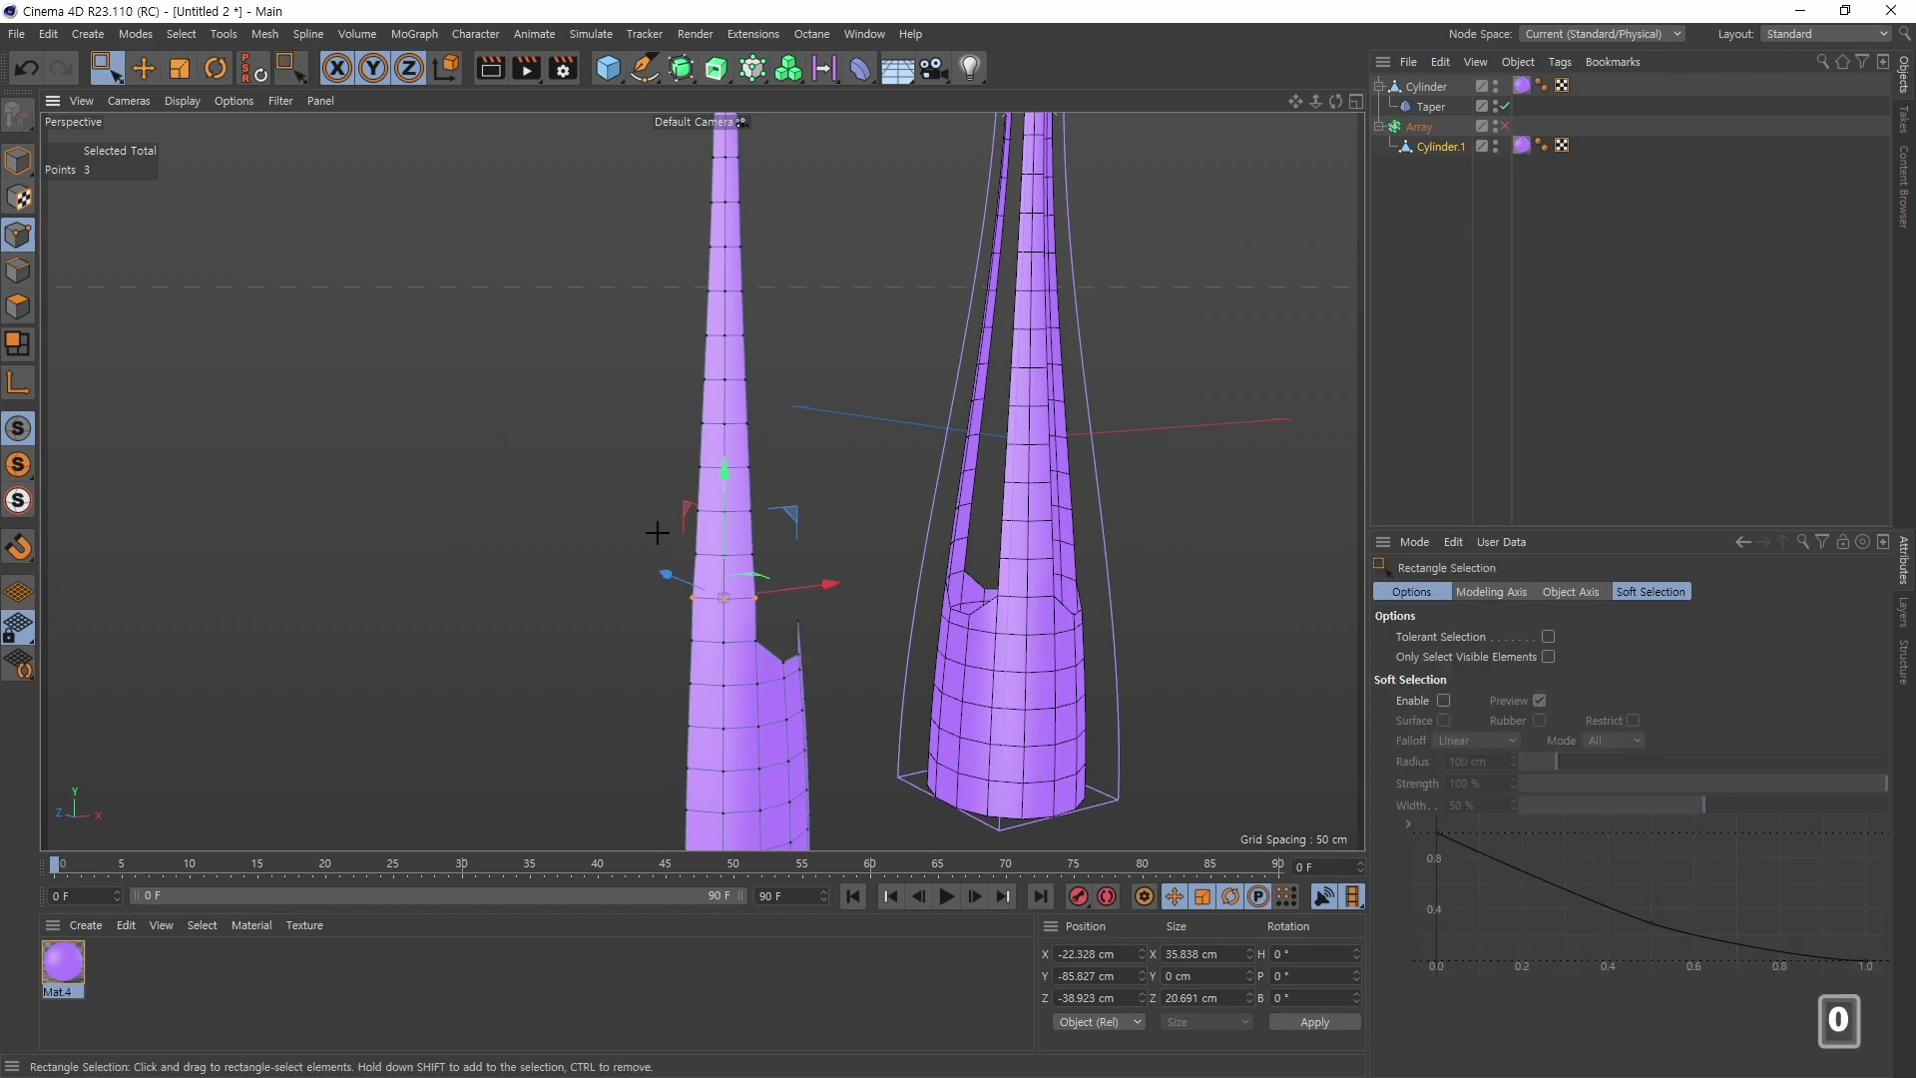
{"action": "left_click_drag", "start_coordinate": [656, 530], "coordinate": [803, 573]}
{"action": "left_click_drag", "start_coordinate": [855, 499], "coordinate": [663, 535]}
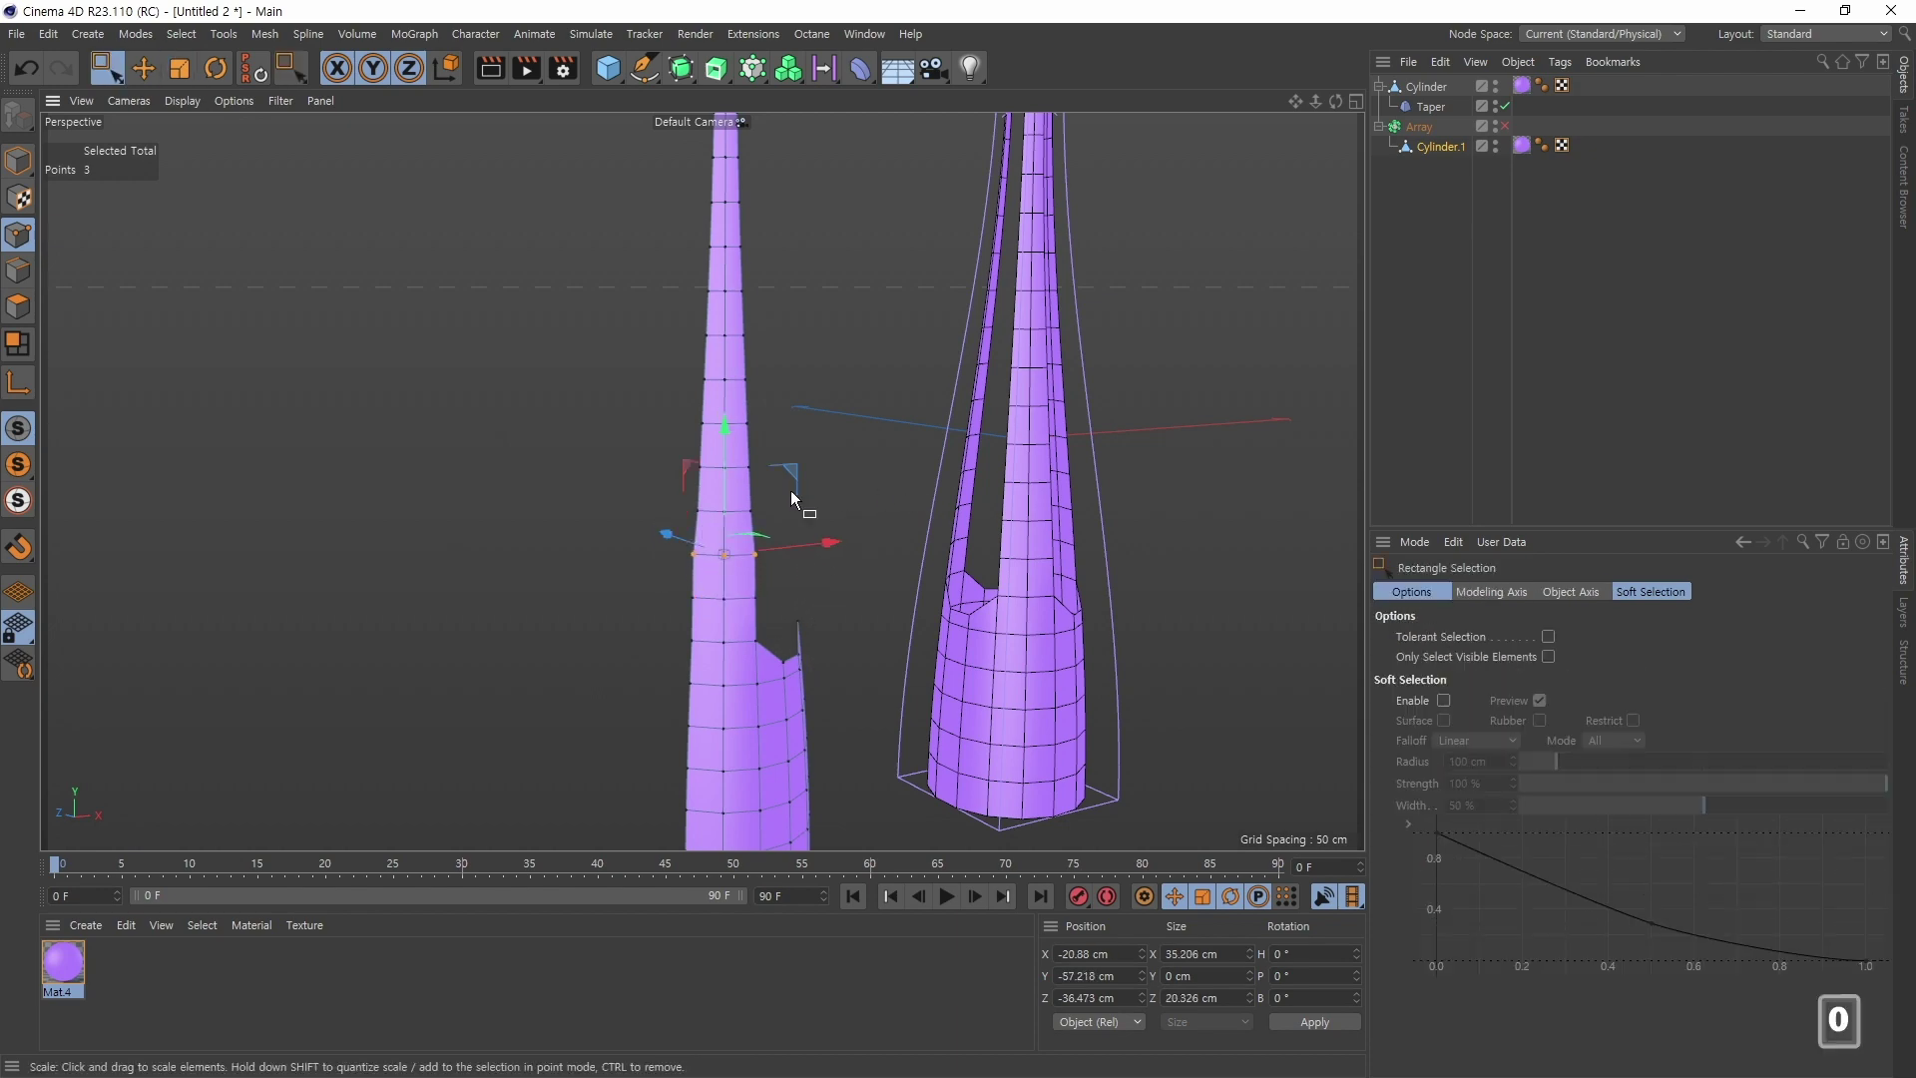
{"action": "key", "text": "t"}
{"action": "key", "text": "ctrl+z"}
{"action": "key", "text": "0"}
{"action": "left_click_drag", "start_coordinate": [638, 270], "coordinate": [848, 369]}
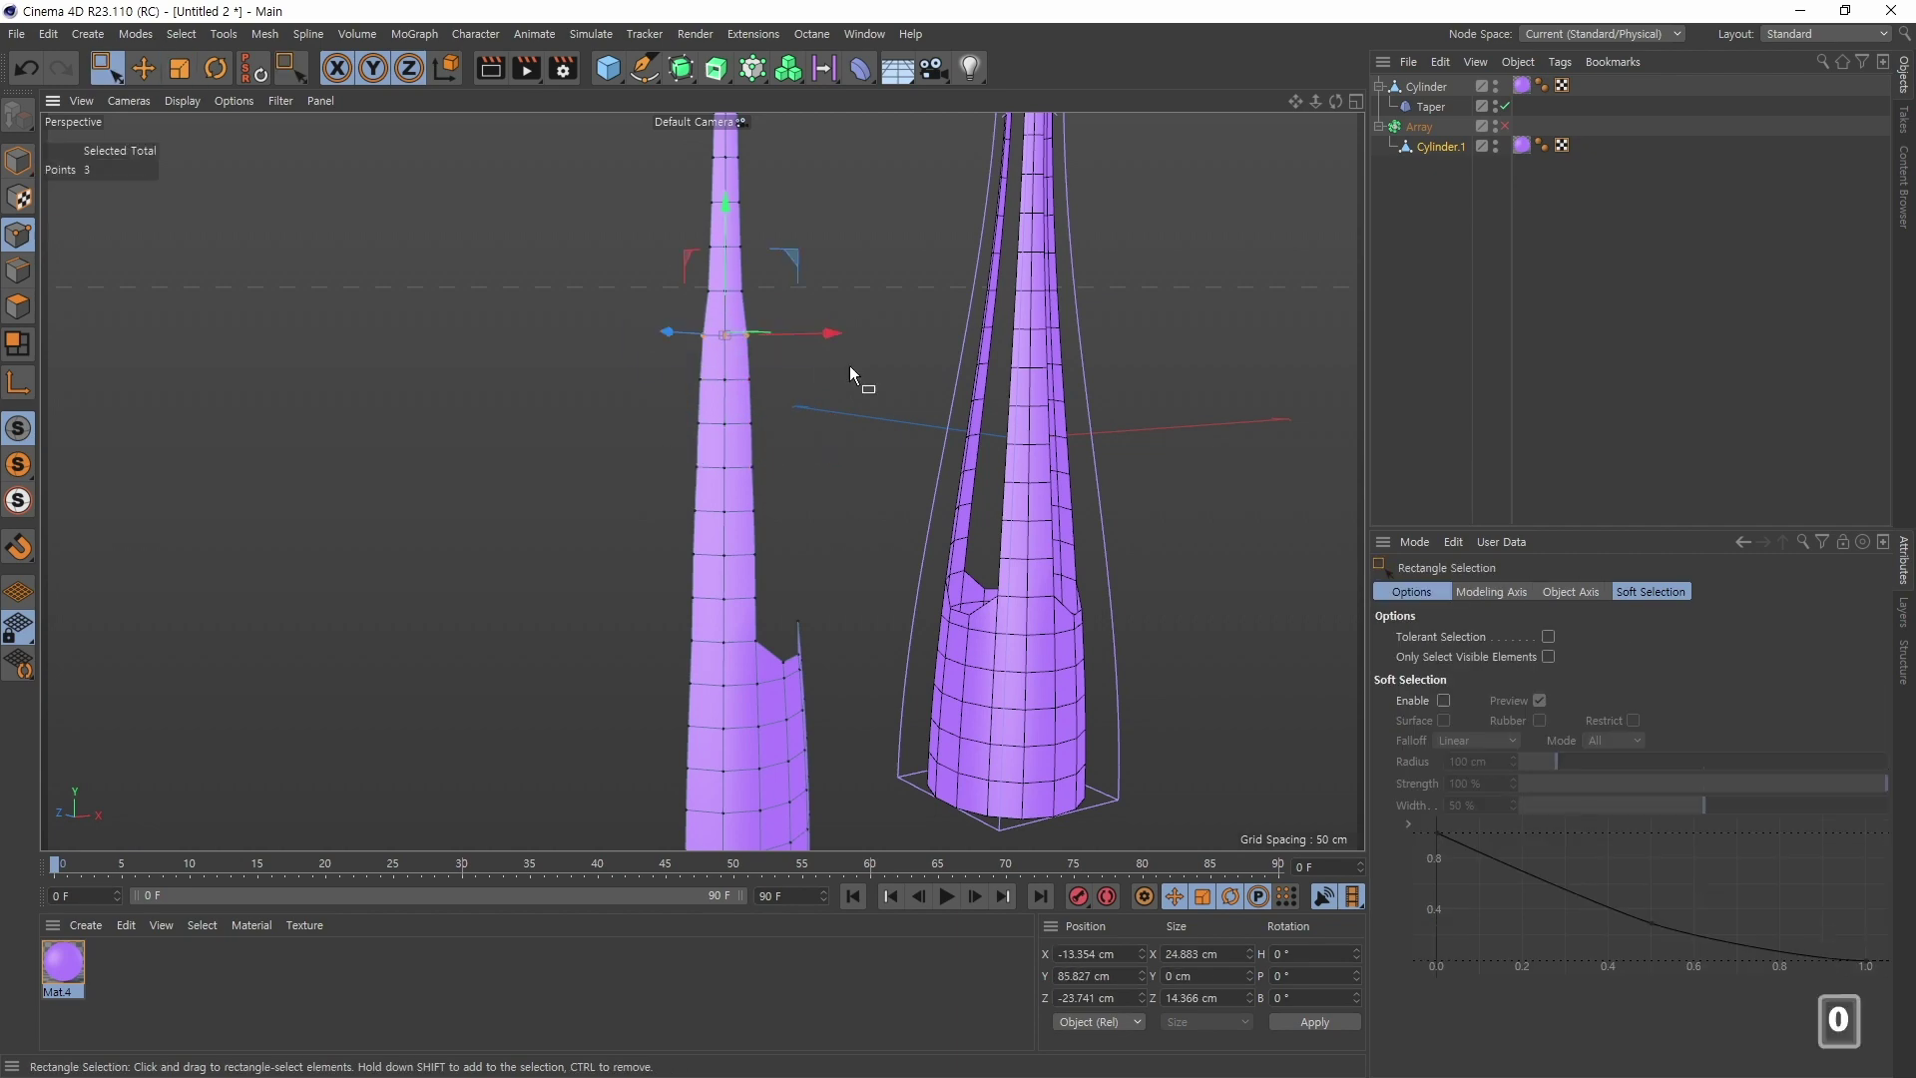
{"action": "key", "text": "ctrl+z"}
{"action": "key", "text": "0"}
{"action": "key", "text": "ctrl+z"}
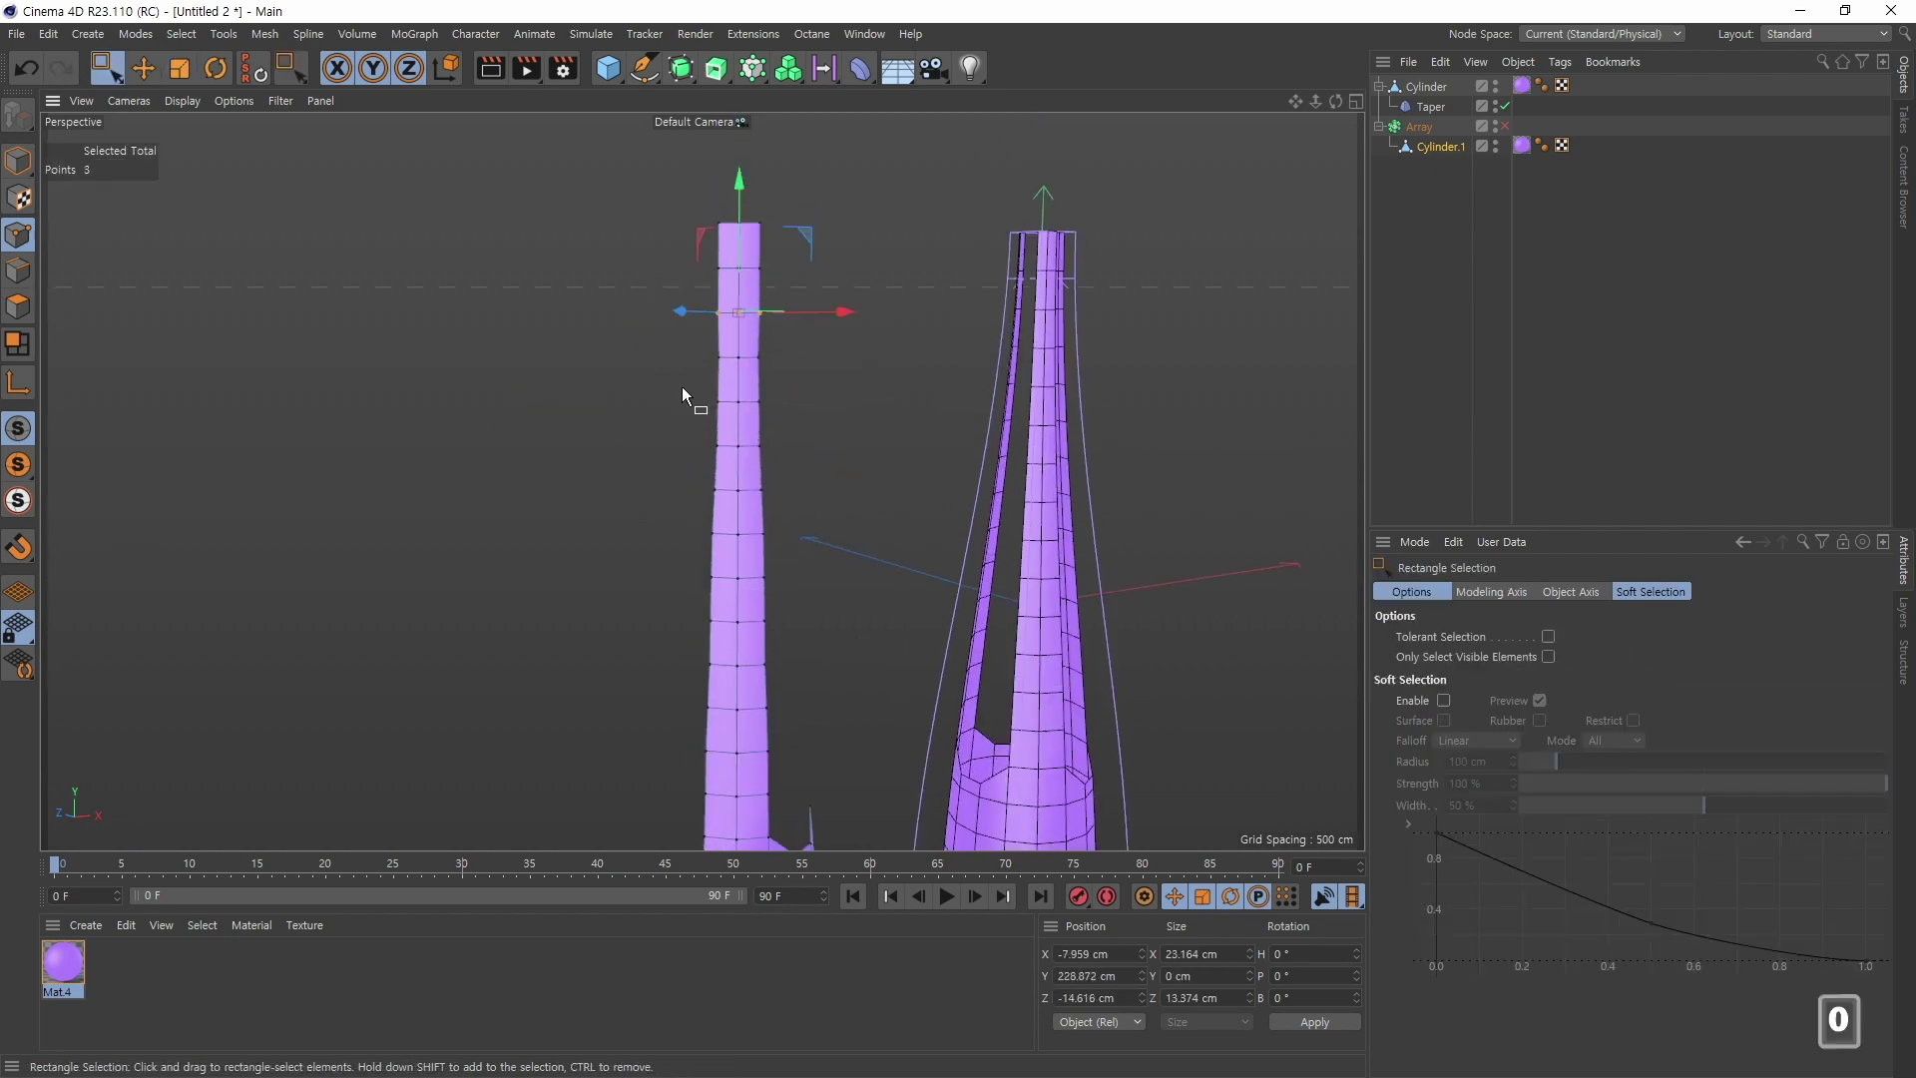
Step: Return to object editing and re-enable the Array to view the full vase with the widened slats
{"action": "left_click_drag", "start_coordinate": [674, 673], "coordinate": [812, 582], "text": "alt"}
{"action": "middle_click_drag", "start_coordinate": [813, 583], "coordinate": [830, 631], "text": "alt"}
{"action": "mouse_move", "coordinate": [835, 639]}
{"action": "left_mouse_down", "text": "alt"}
{"action": "mouse_move", "coordinate": [791, 633]}
{"action": "mouse_move", "coordinate": [886, 663]}
{"action": "mouse_move", "coordinate": [687, 655]}
{"action": "mouse_move", "coordinate": [908, 663]}
{"action": "mouse_move", "coordinate": [822, 654]}
{"action": "left_mouse_up", "text": "alt"}
{"action": "middle_click_drag", "start_coordinate": [810, 624], "coordinate": [796, 566], "text": "alt"}
{"action": "right_click_drag", "start_coordinate": [796, 567], "coordinate": [813, 542], "text": "alt"}
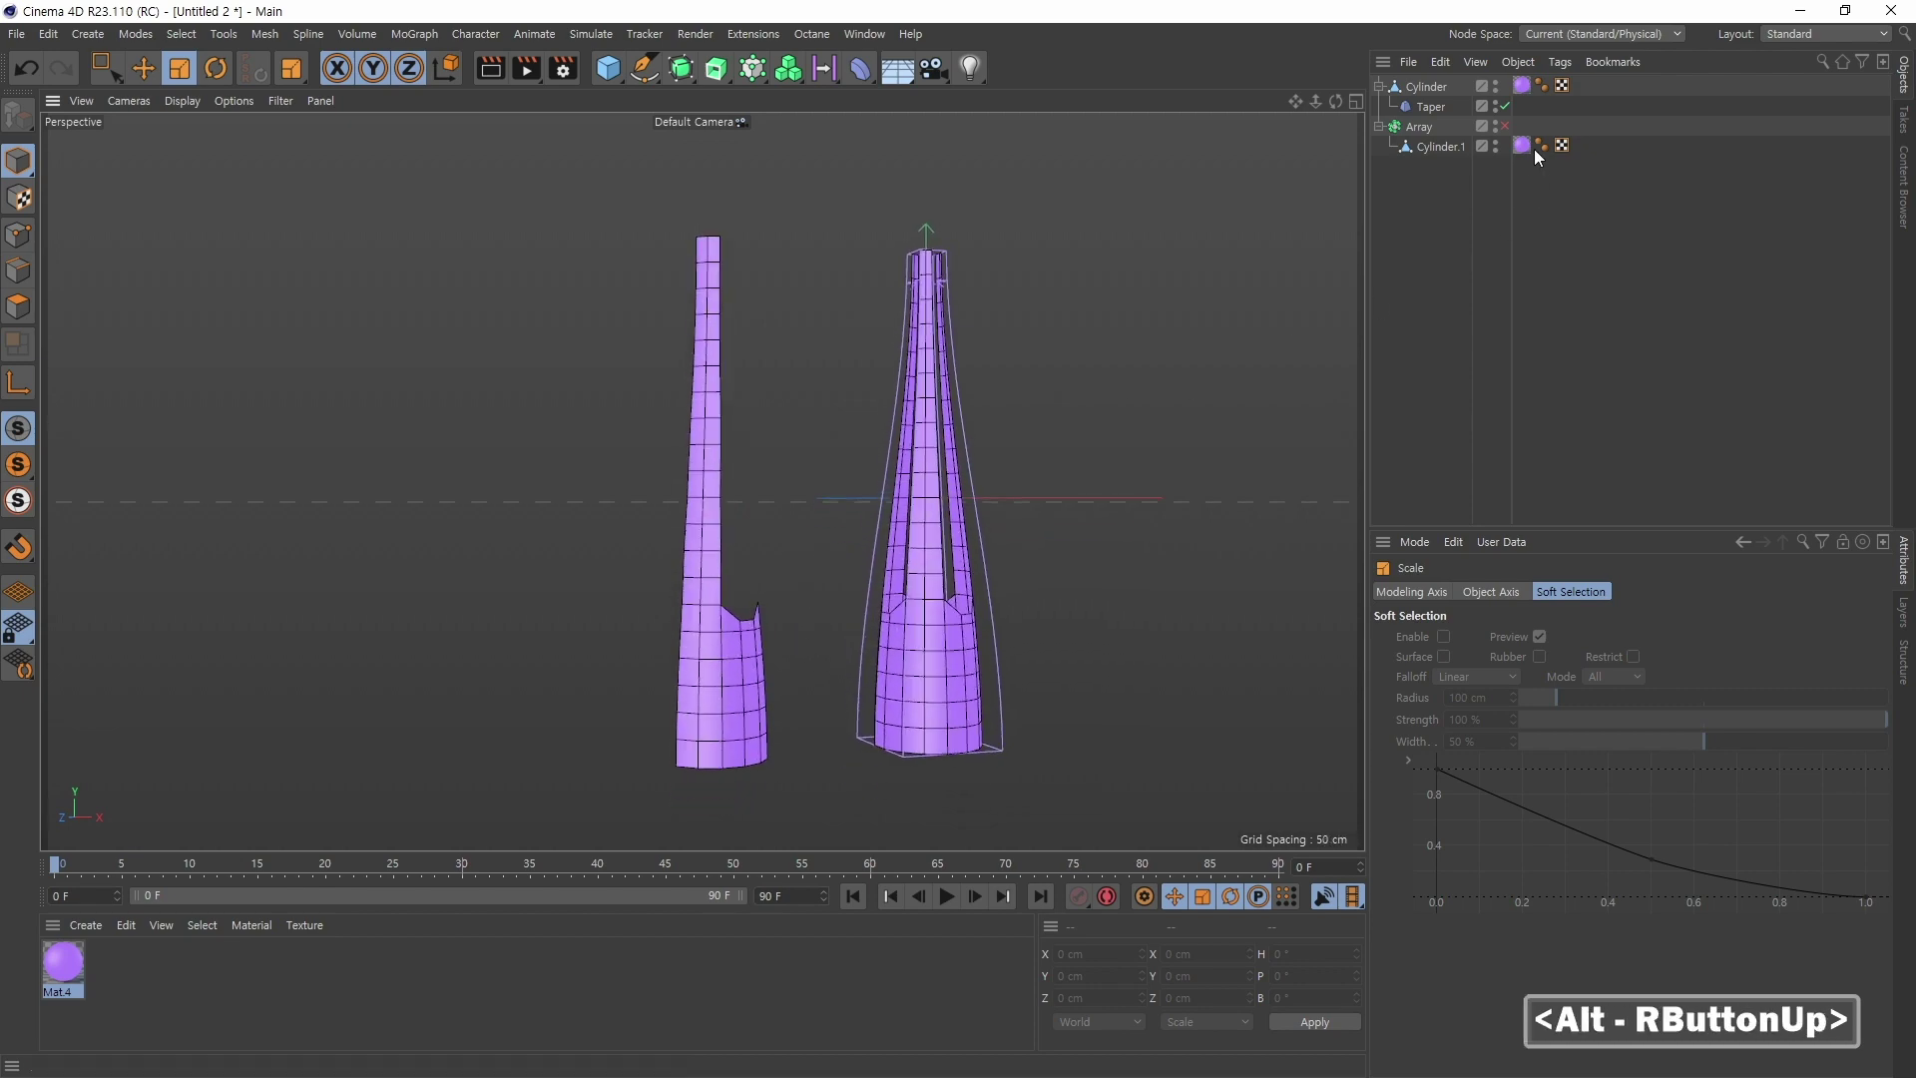
{"action": "left_click", "coordinate": [1504, 125]}
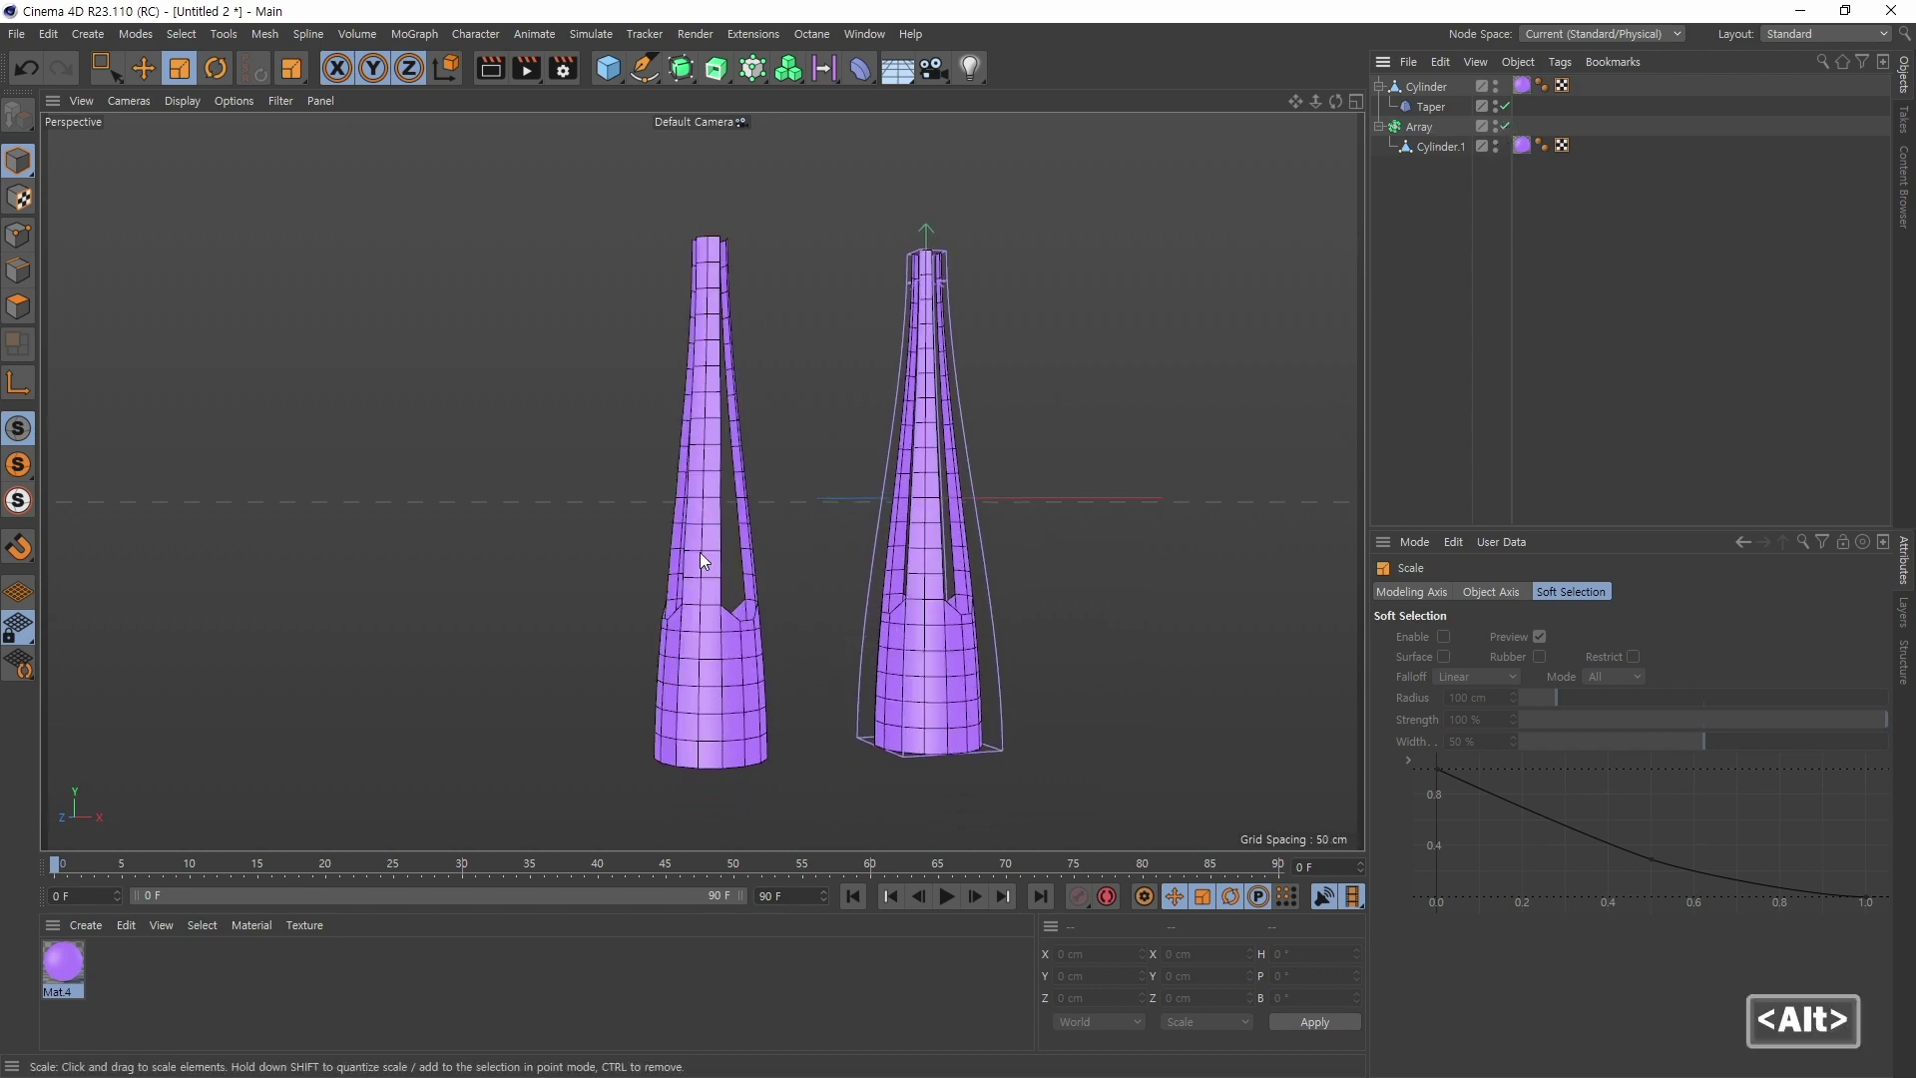
{"action": "left_click_drag", "start_coordinate": [698, 553], "coordinate": [741, 554], "text": "alt"}
{"action": "middle_click_drag", "start_coordinate": [740, 554], "coordinate": [673, 530], "text": "alt"}
{"action": "right_click_drag", "start_coordinate": [673, 530], "coordinate": [734, 508], "text": "alt"}
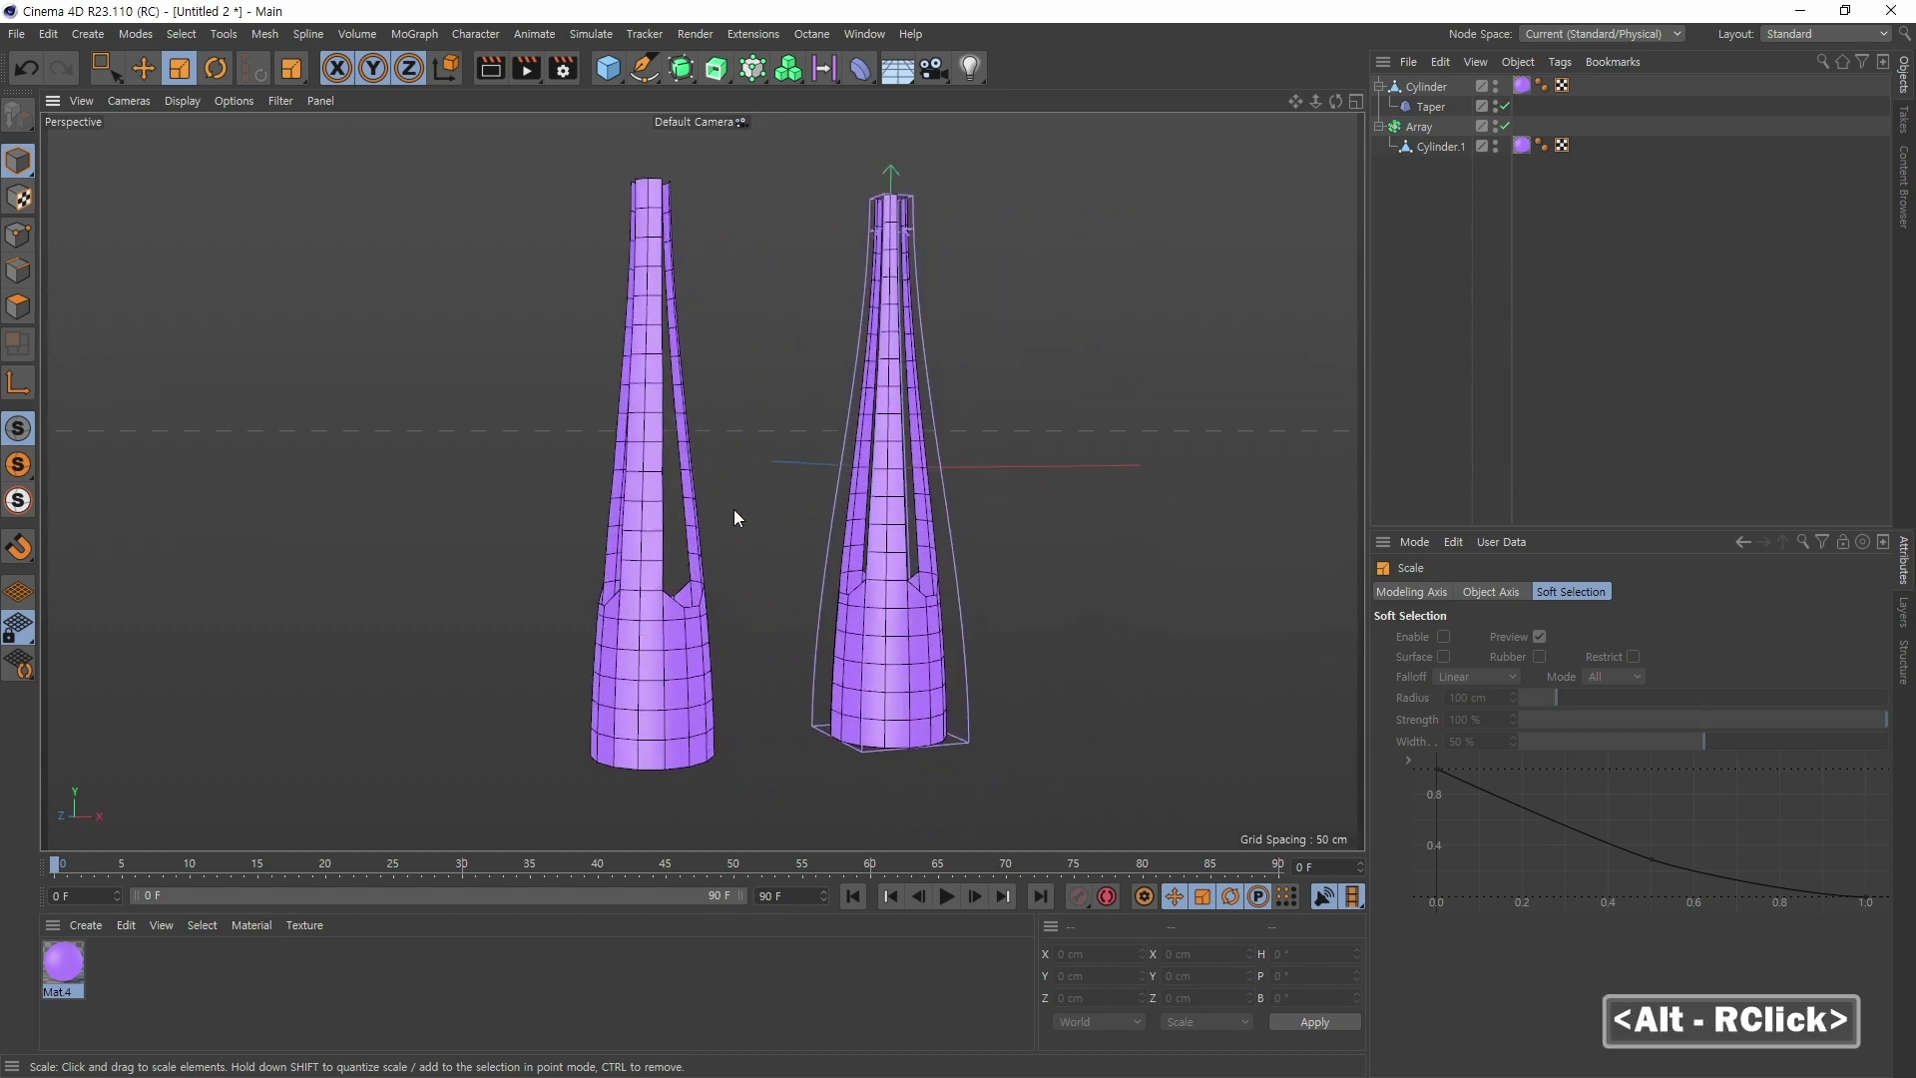
Step: Place the Array under a Subdivision Surface and set both its editor and renderer subdivision levels to 1
{"action": "left_click", "coordinate": [1415, 129]}
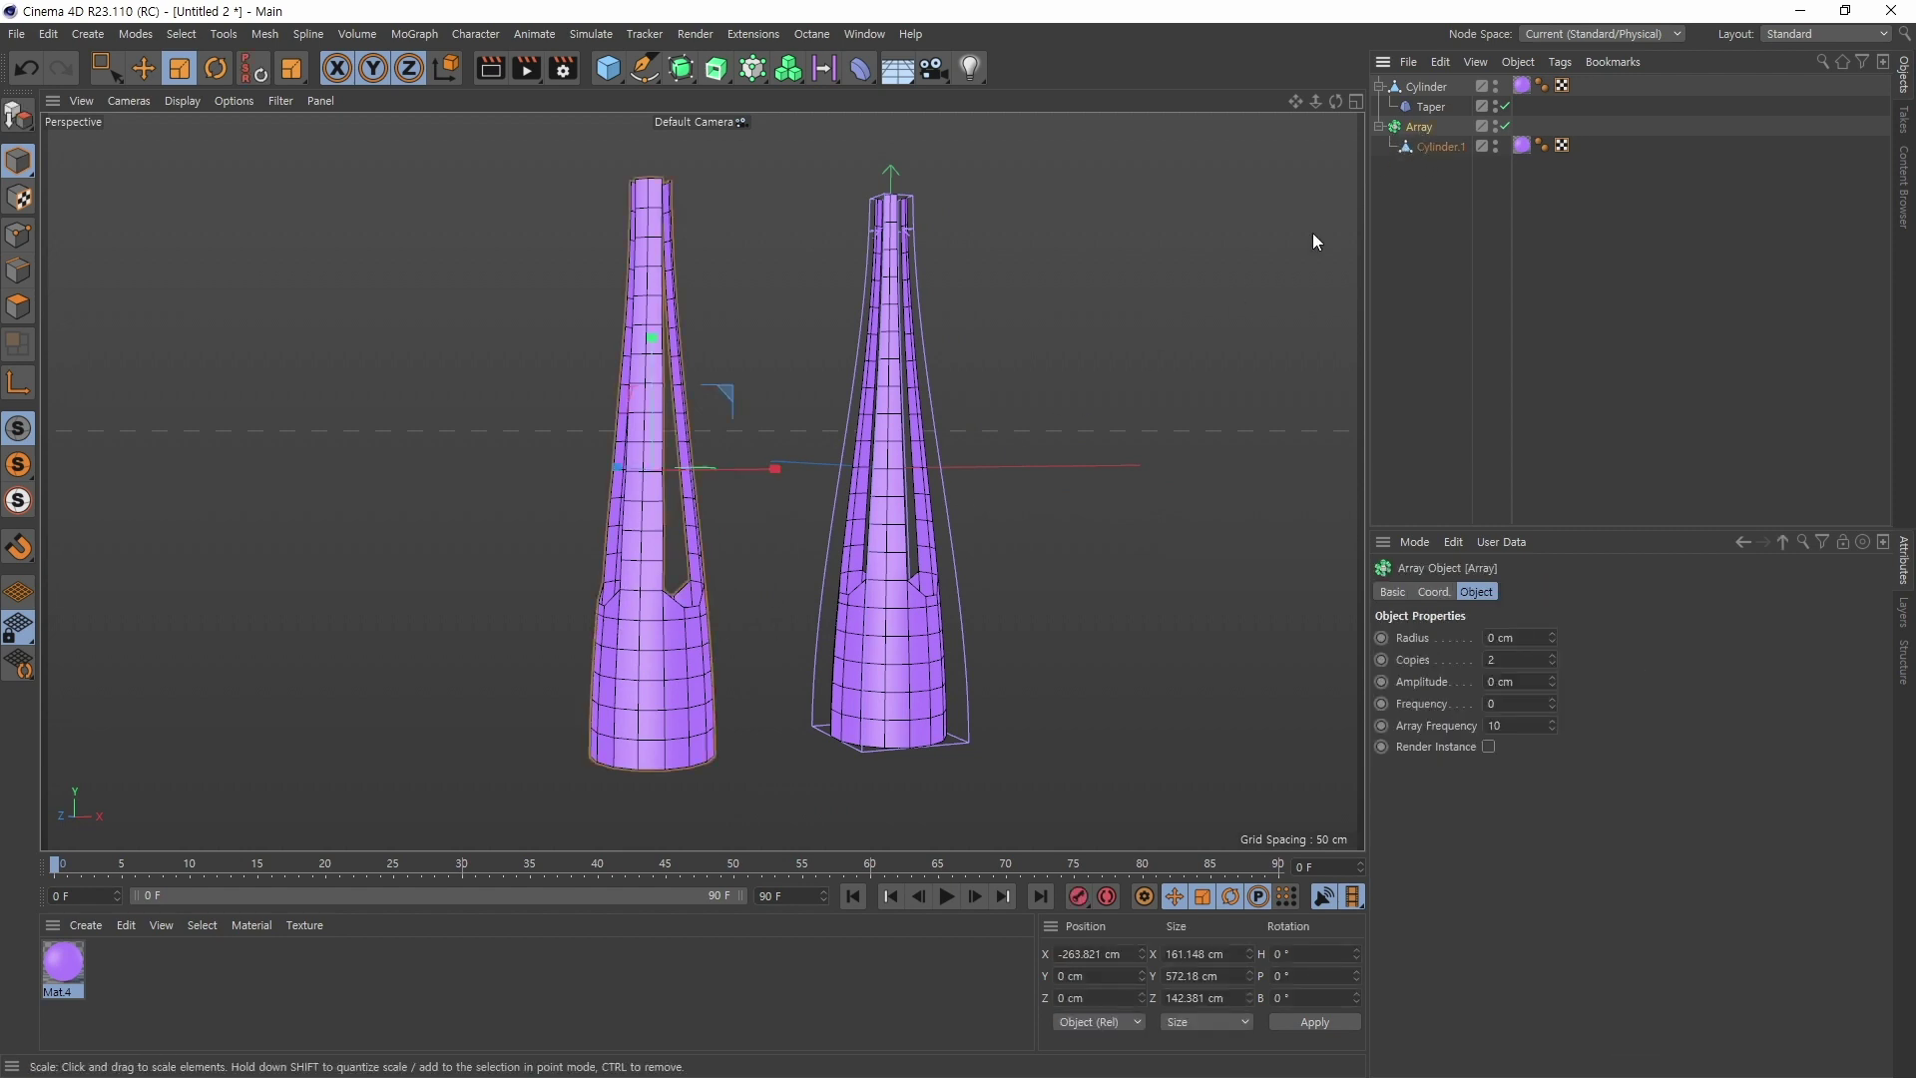
{"action": "left_click", "coordinate": [1379, 127]}
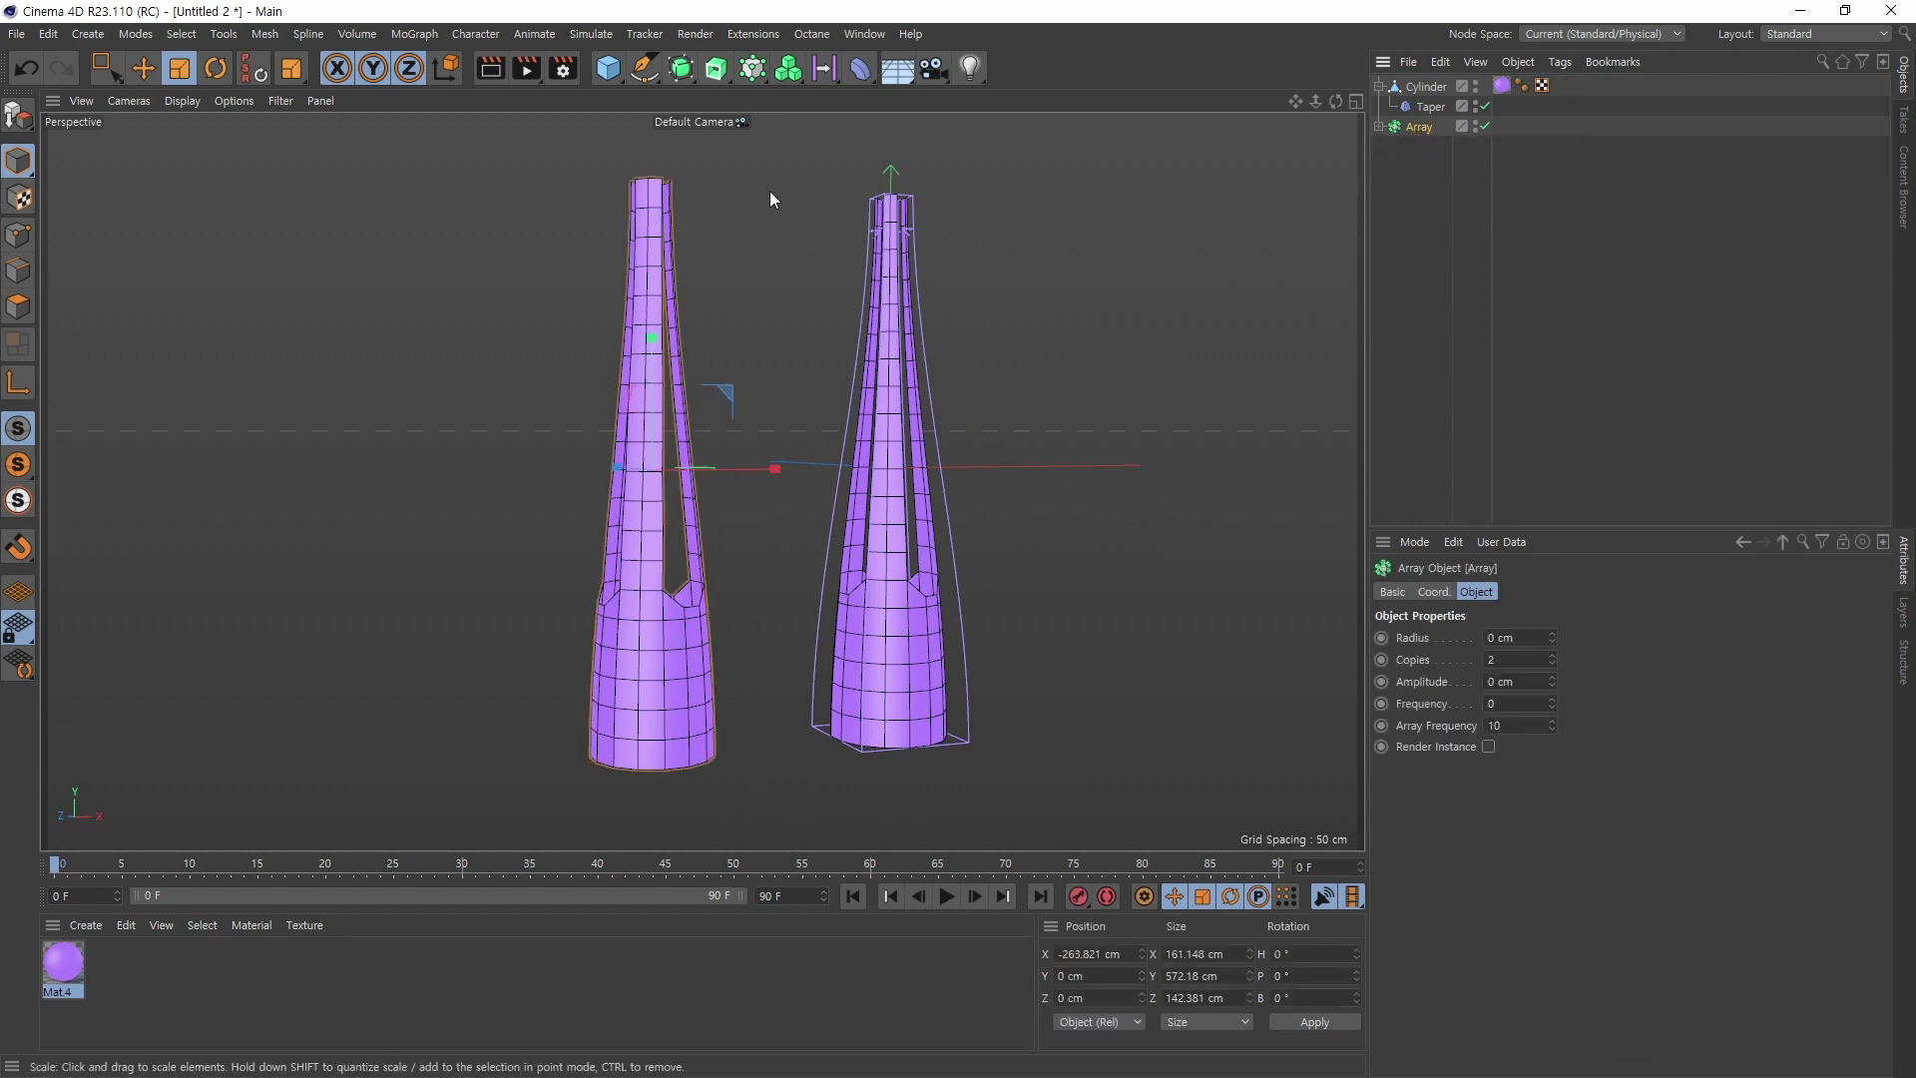
{"action": "left_click", "coordinate": [691, 71], "text": "alt"}
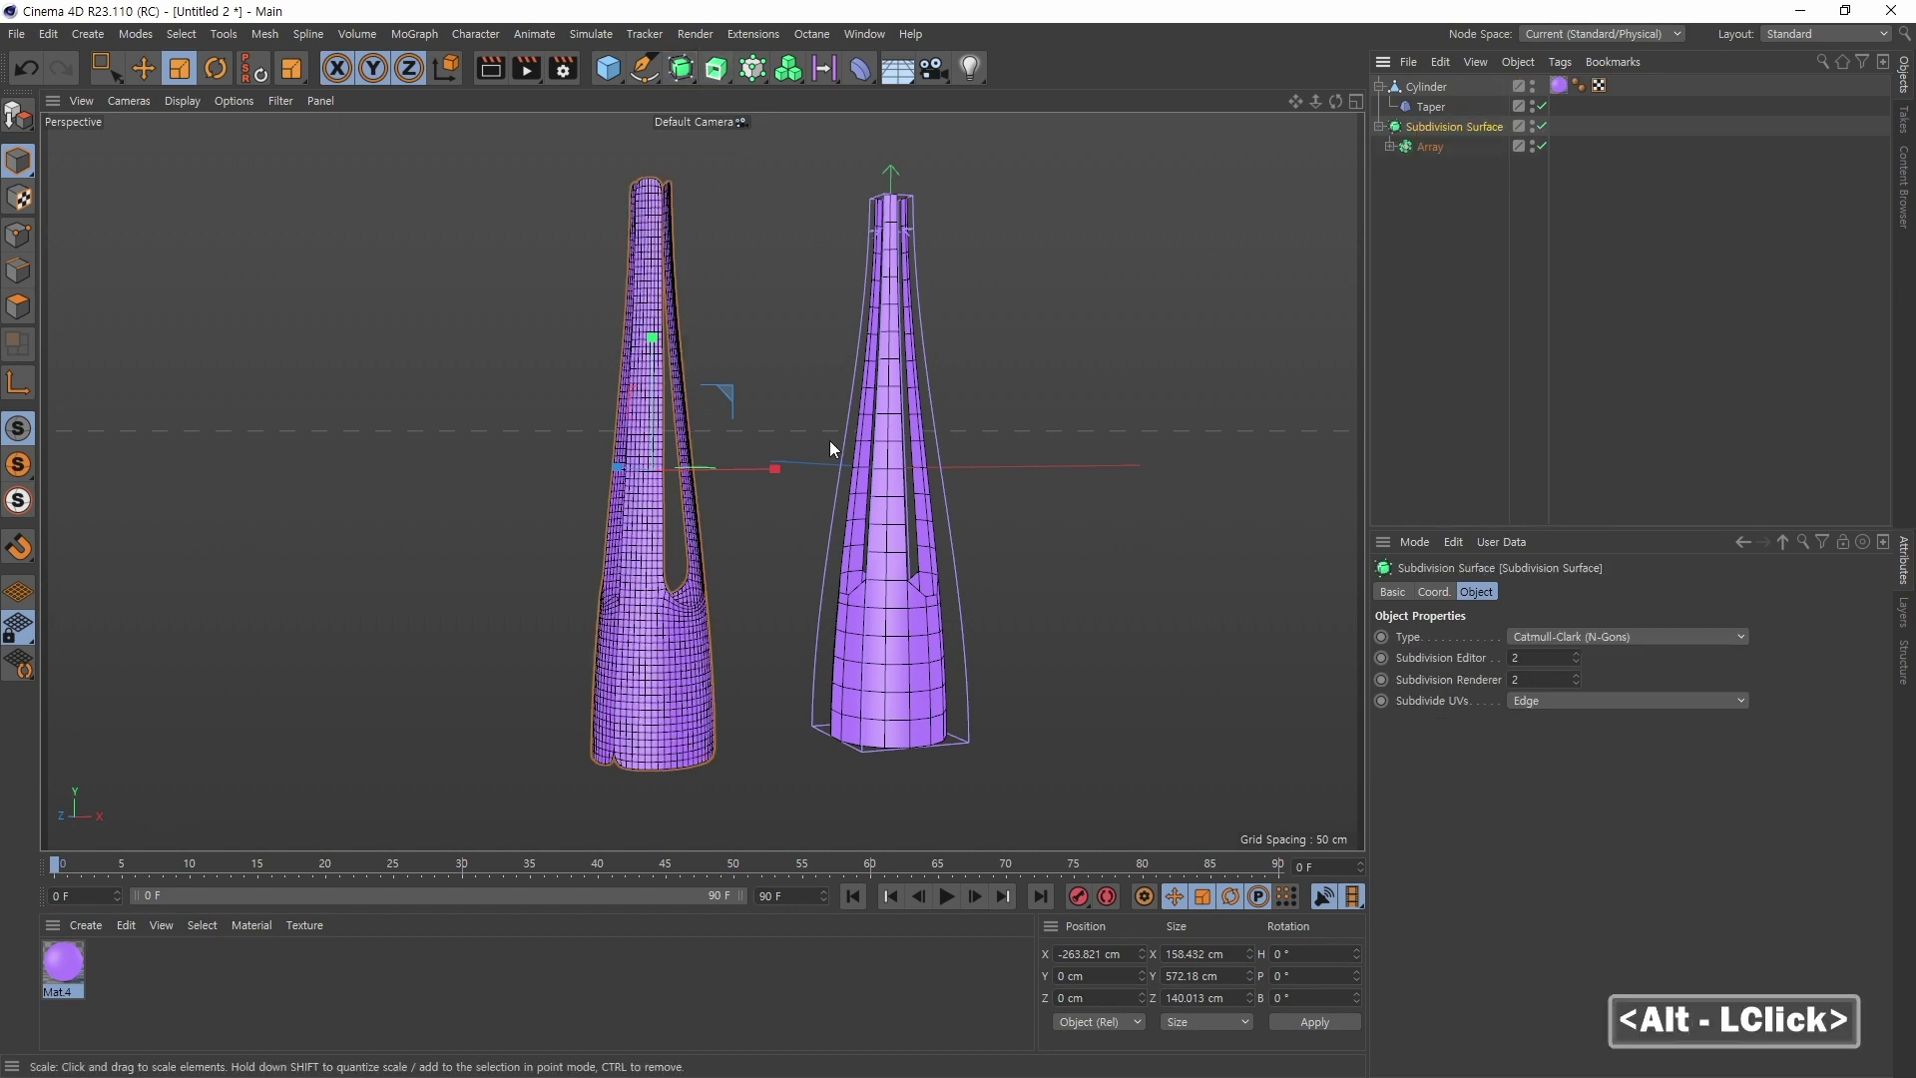
{"action": "left_click", "coordinate": [1577, 661]}
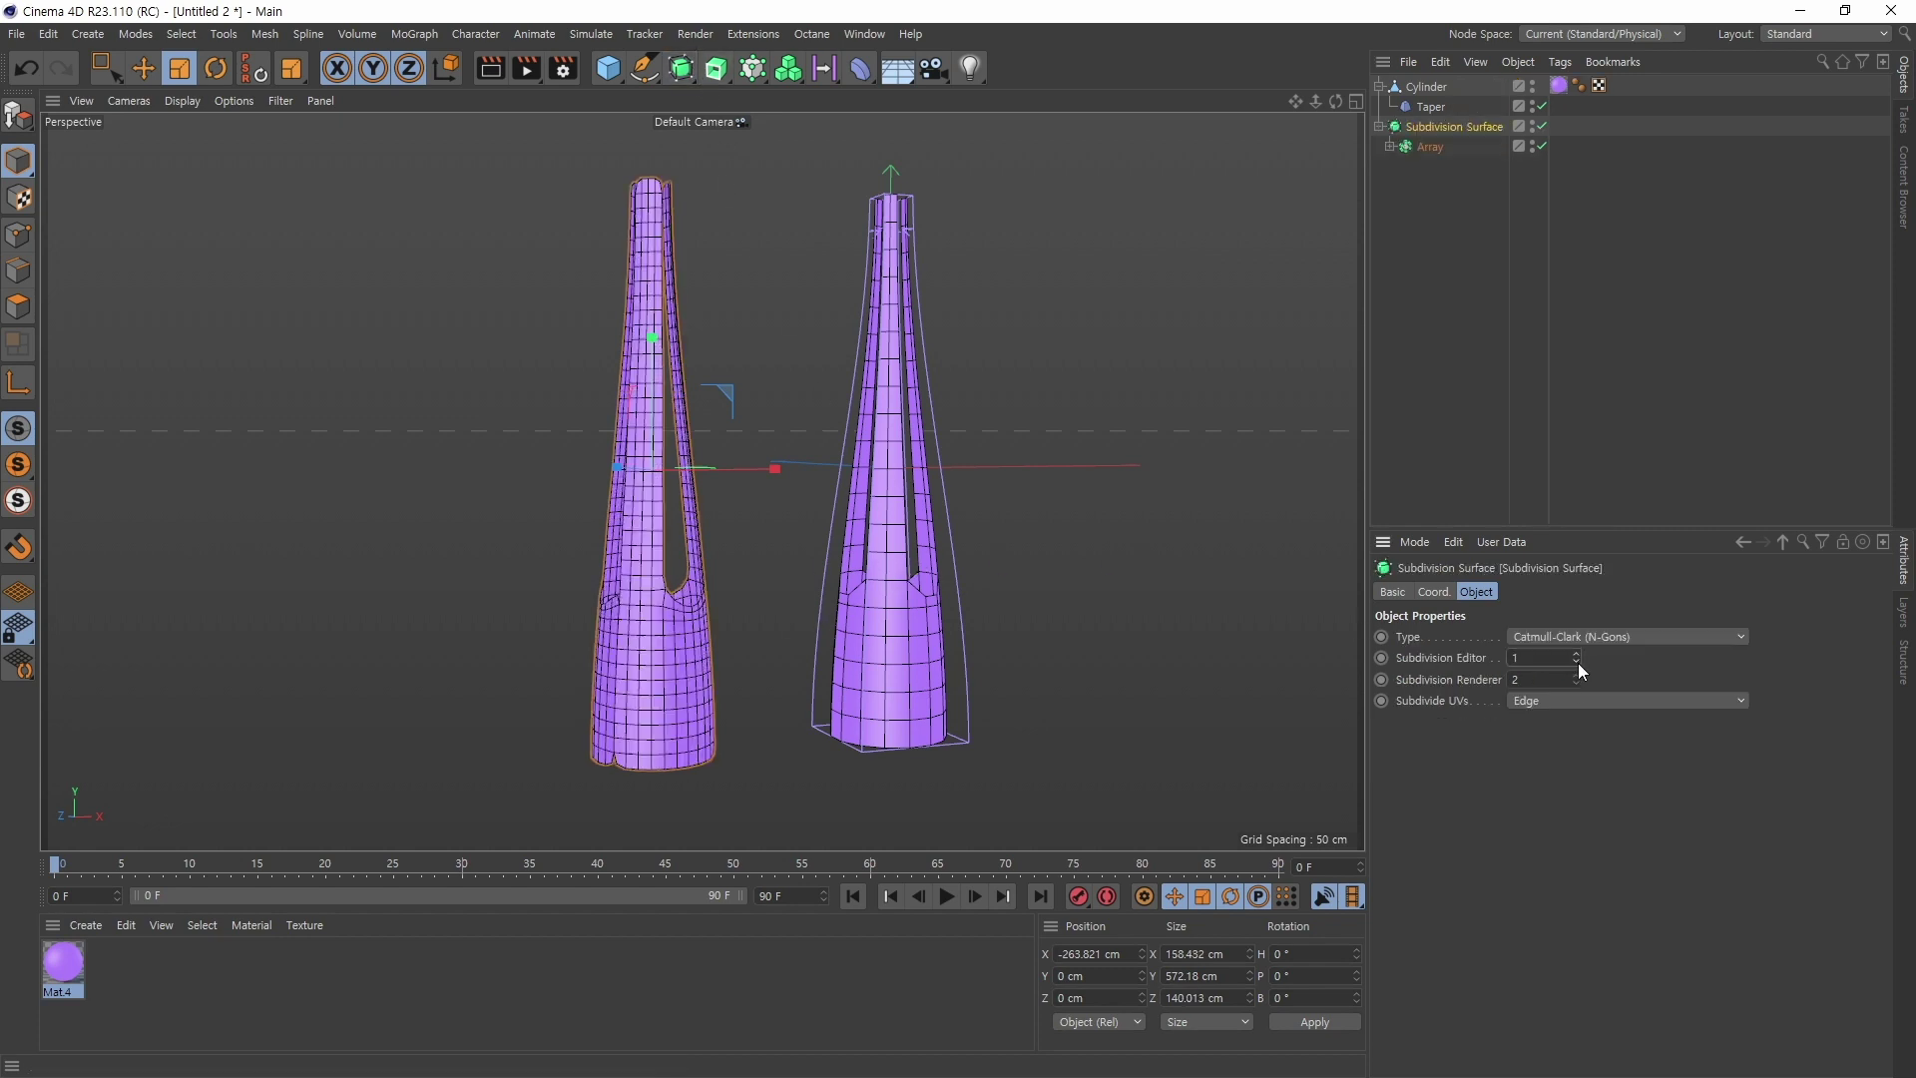
{"action": "left_click_drag", "start_coordinate": [687, 650], "coordinate": [1163, 638], "text": "alt"}
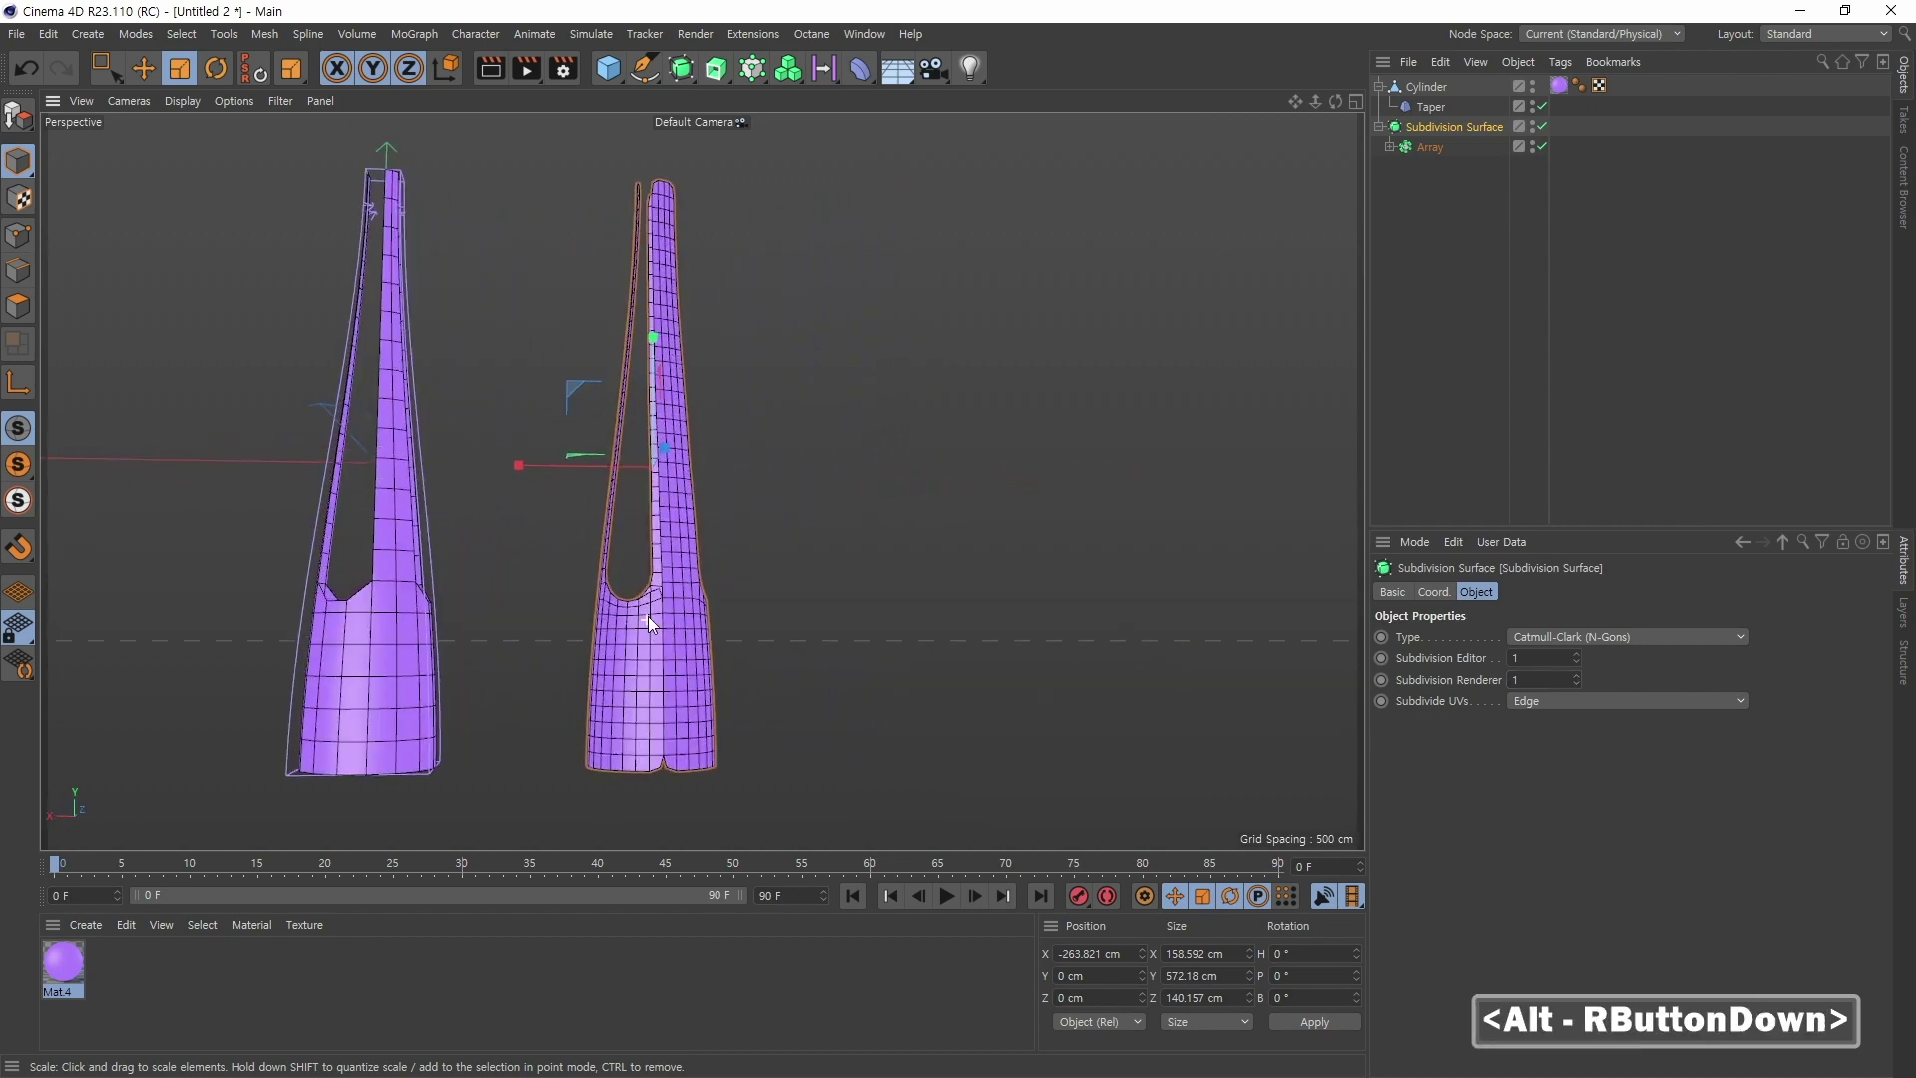
{"action": "right_click_drag", "start_coordinate": [649, 615], "coordinate": [937, 560], "text": "alt"}
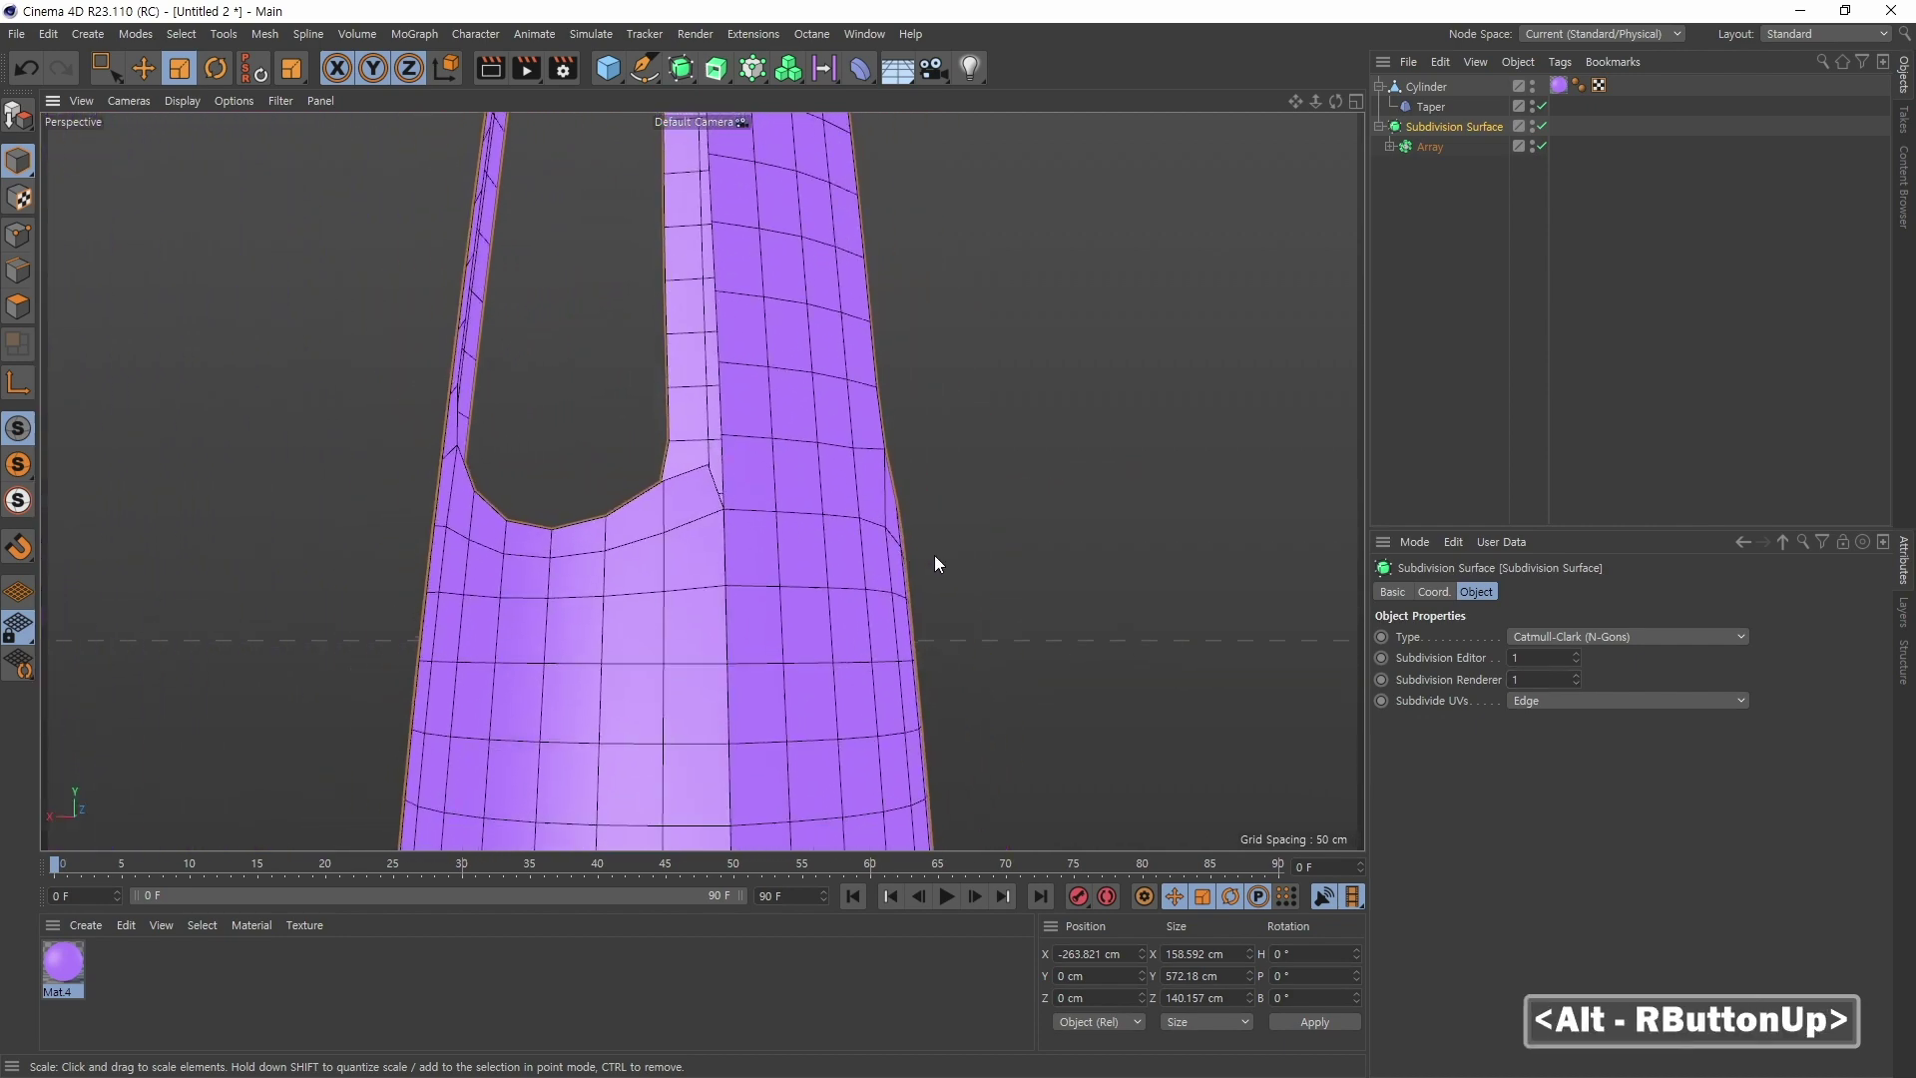
Step: Nest the Array under a Connect object inside the Subdivision Surface
{"action": "middle_click_drag", "start_coordinate": [937, 560], "coordinate": [798, 539], "text": "alt"}
{"action": "left_click_drag", "start_coordinate": [784, 549], "coordinate": [346, 573], "text": "alt"}
{"action": "right_click_drag", "start_coordinate": [778, 570], "coordinate": [792, 656], "text": "alt"}
{"action": "left_click_drag", "start_coordinate": [792, 657], "coordinate": [829, 618], "text": "alt"}
{"action": "left_click", "coordinate": [1427, 151]}
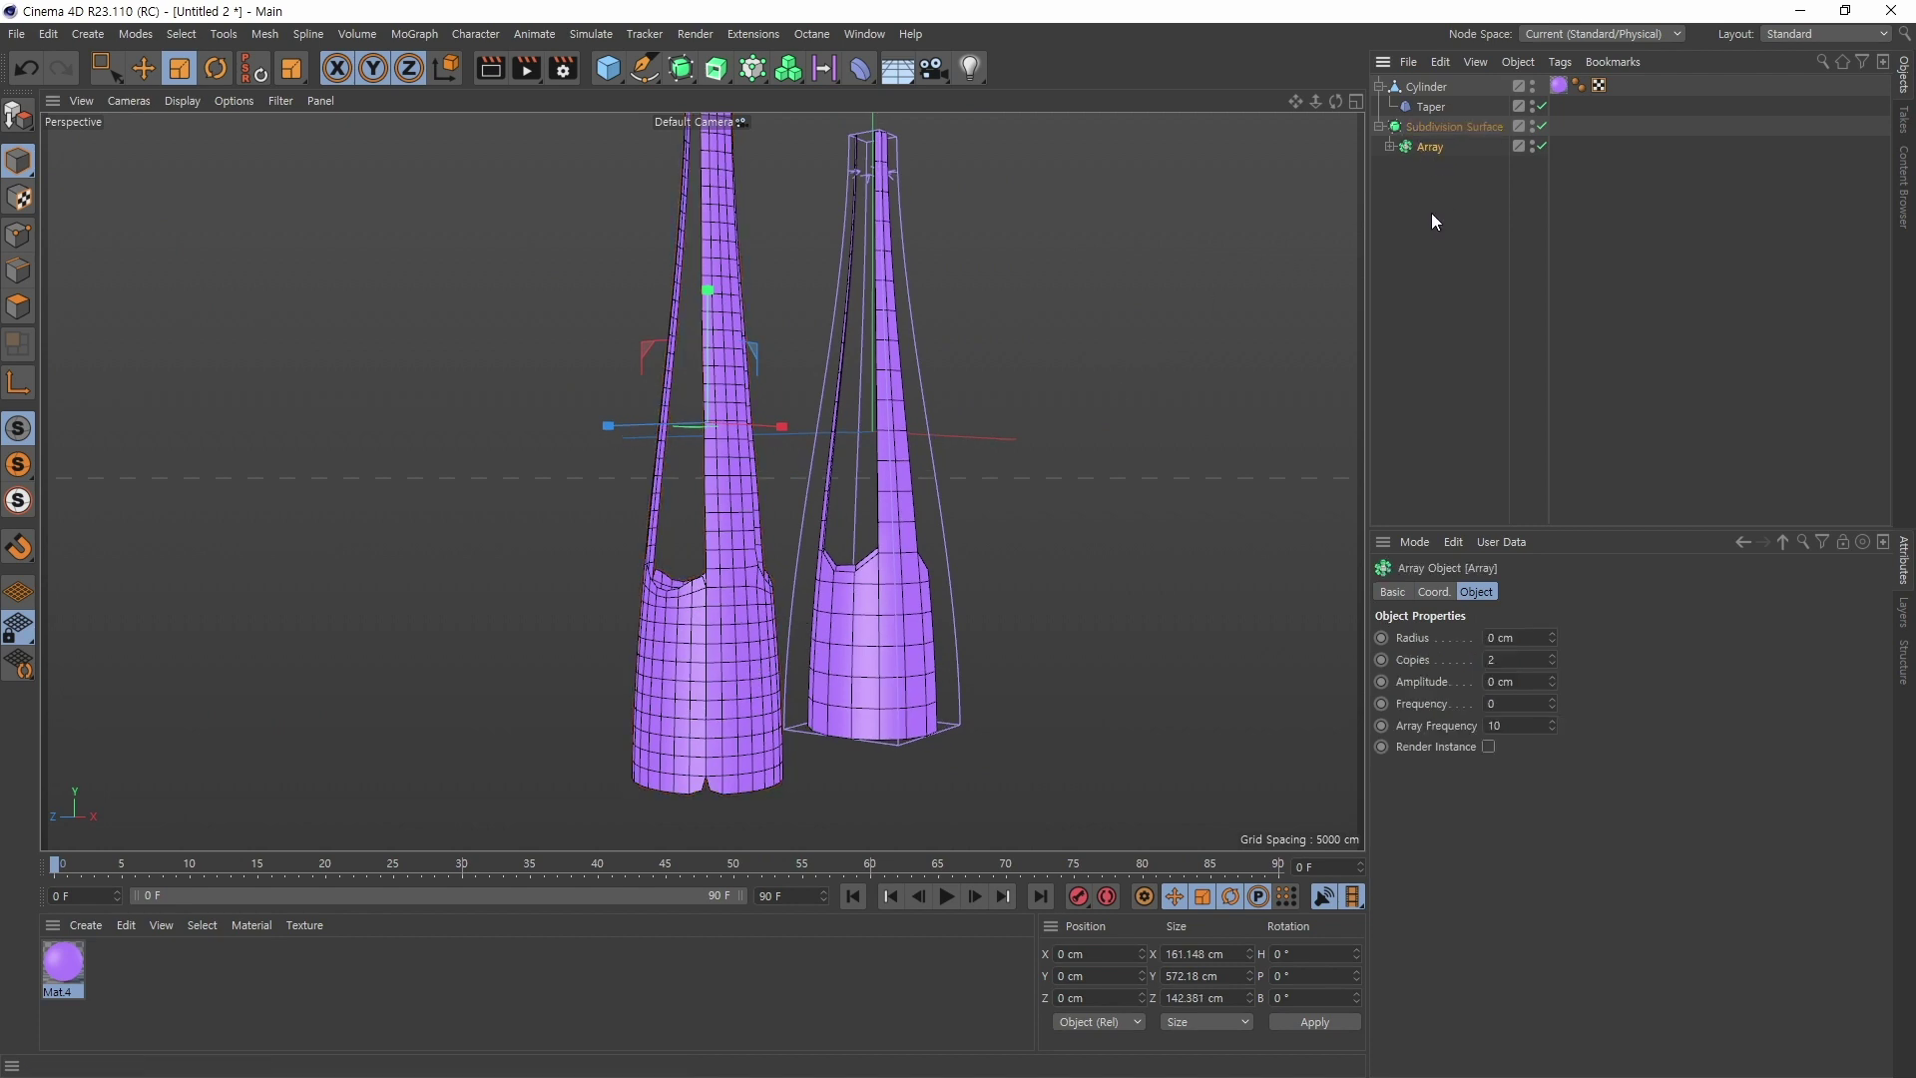
{"action": "left_click", "coordinate": [686, 78]}
{"action": "left_click", "coordinate": [686, 78]}
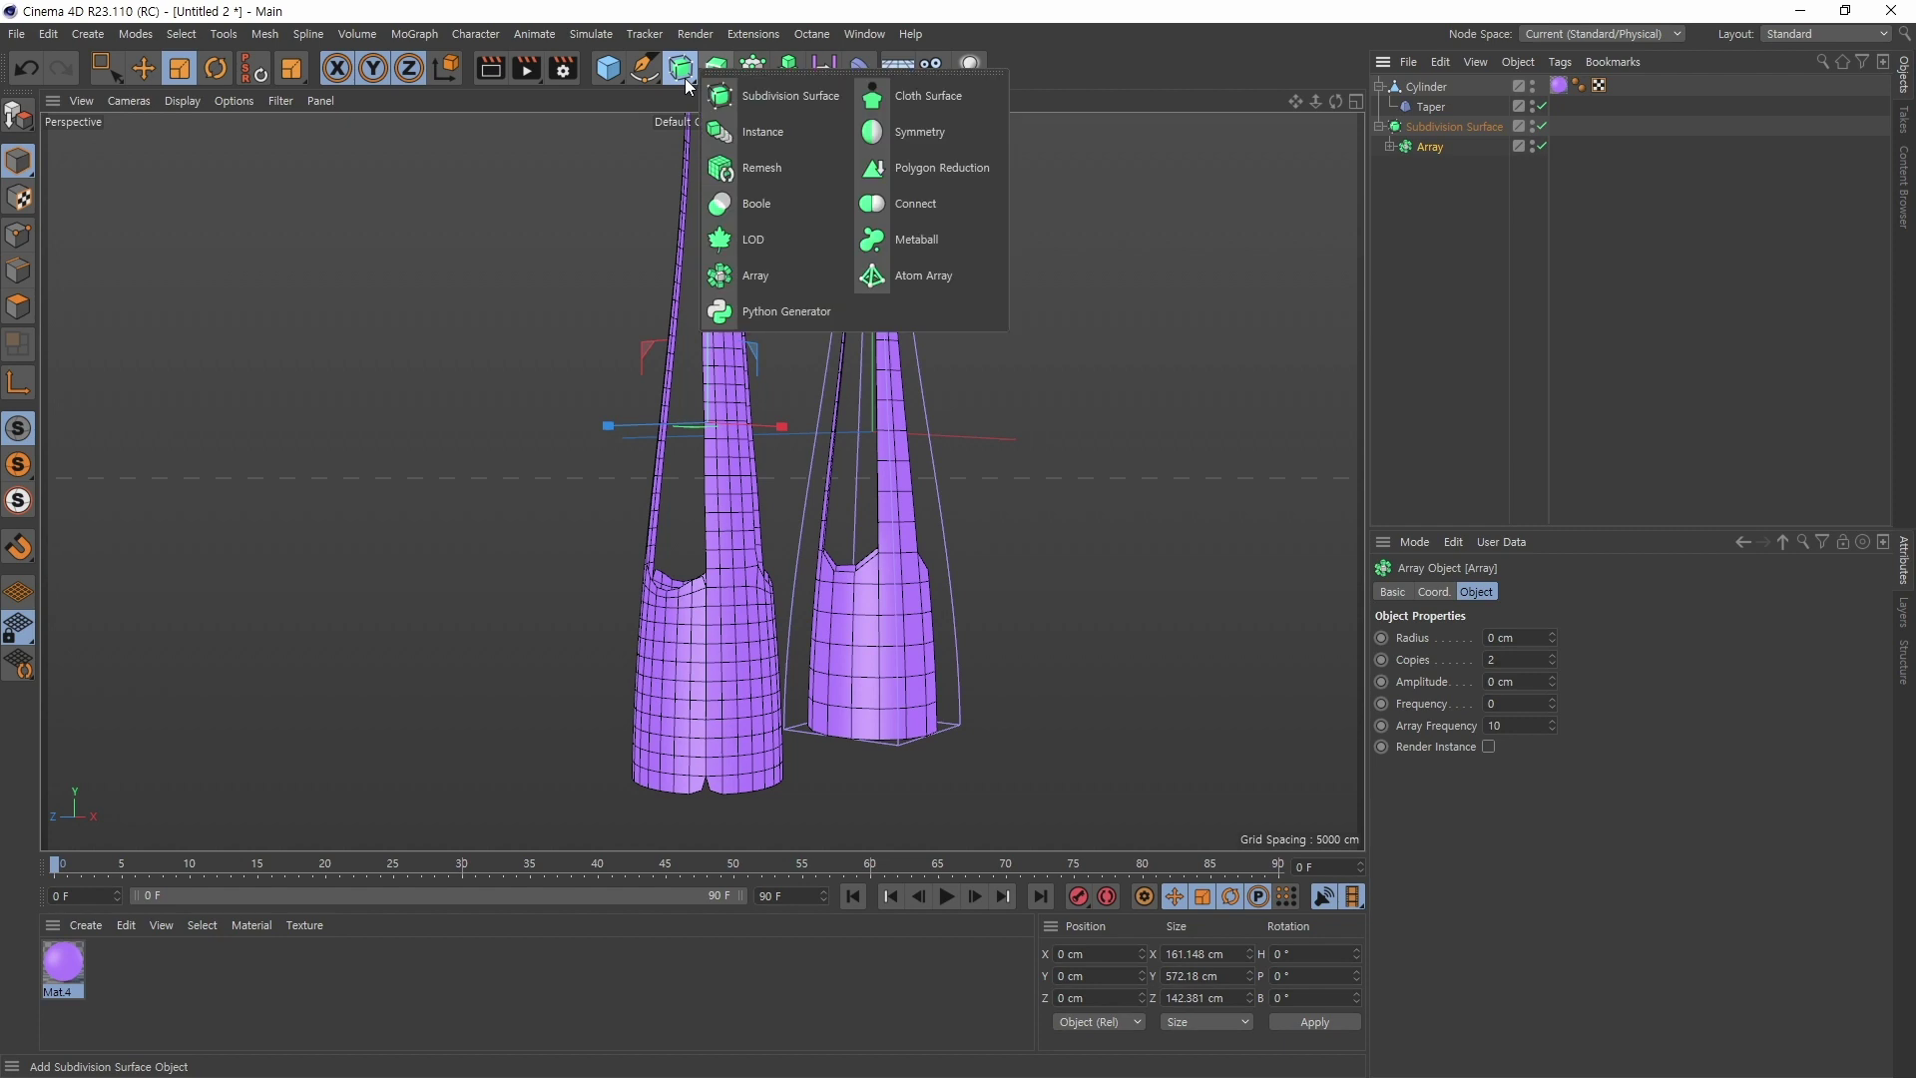
{"action": "left_click", "coordinate": [914, 207], "text": "alt"}
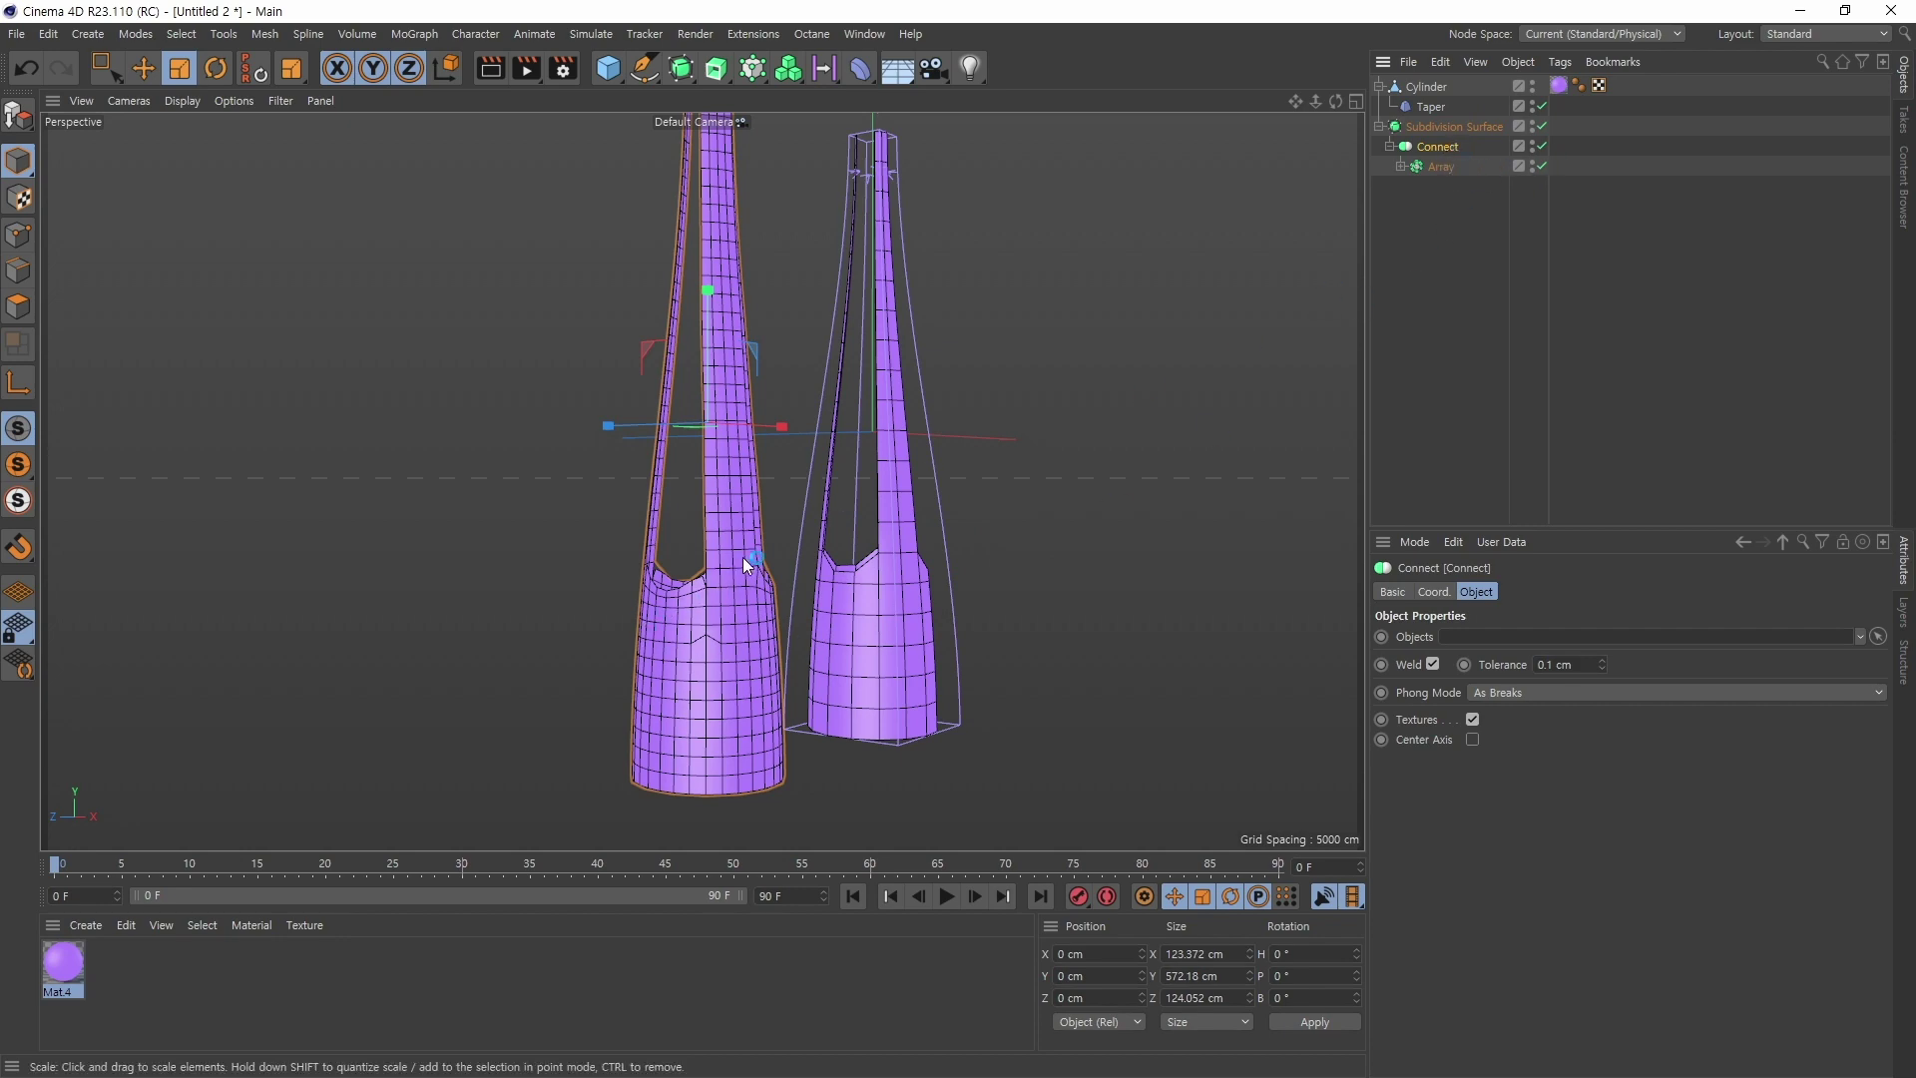
Step: Raise the Connect object's weld tolerance to 0.5 cm and then to 0.8 cm to close the seams between segments
{"action": "right_click_drag", "start_coordinate": [655, 592], "coordinate": [793, 609], "text": "alt"}
{"action": "left_click_drag", "start_coordinate": [793, 608], "coordinate": [763, 548], "text": "alt"}
{"action": "right_click_drag", "start_coordinate": [763, 548], "coordinate": [796, 545], "text": "alt"}
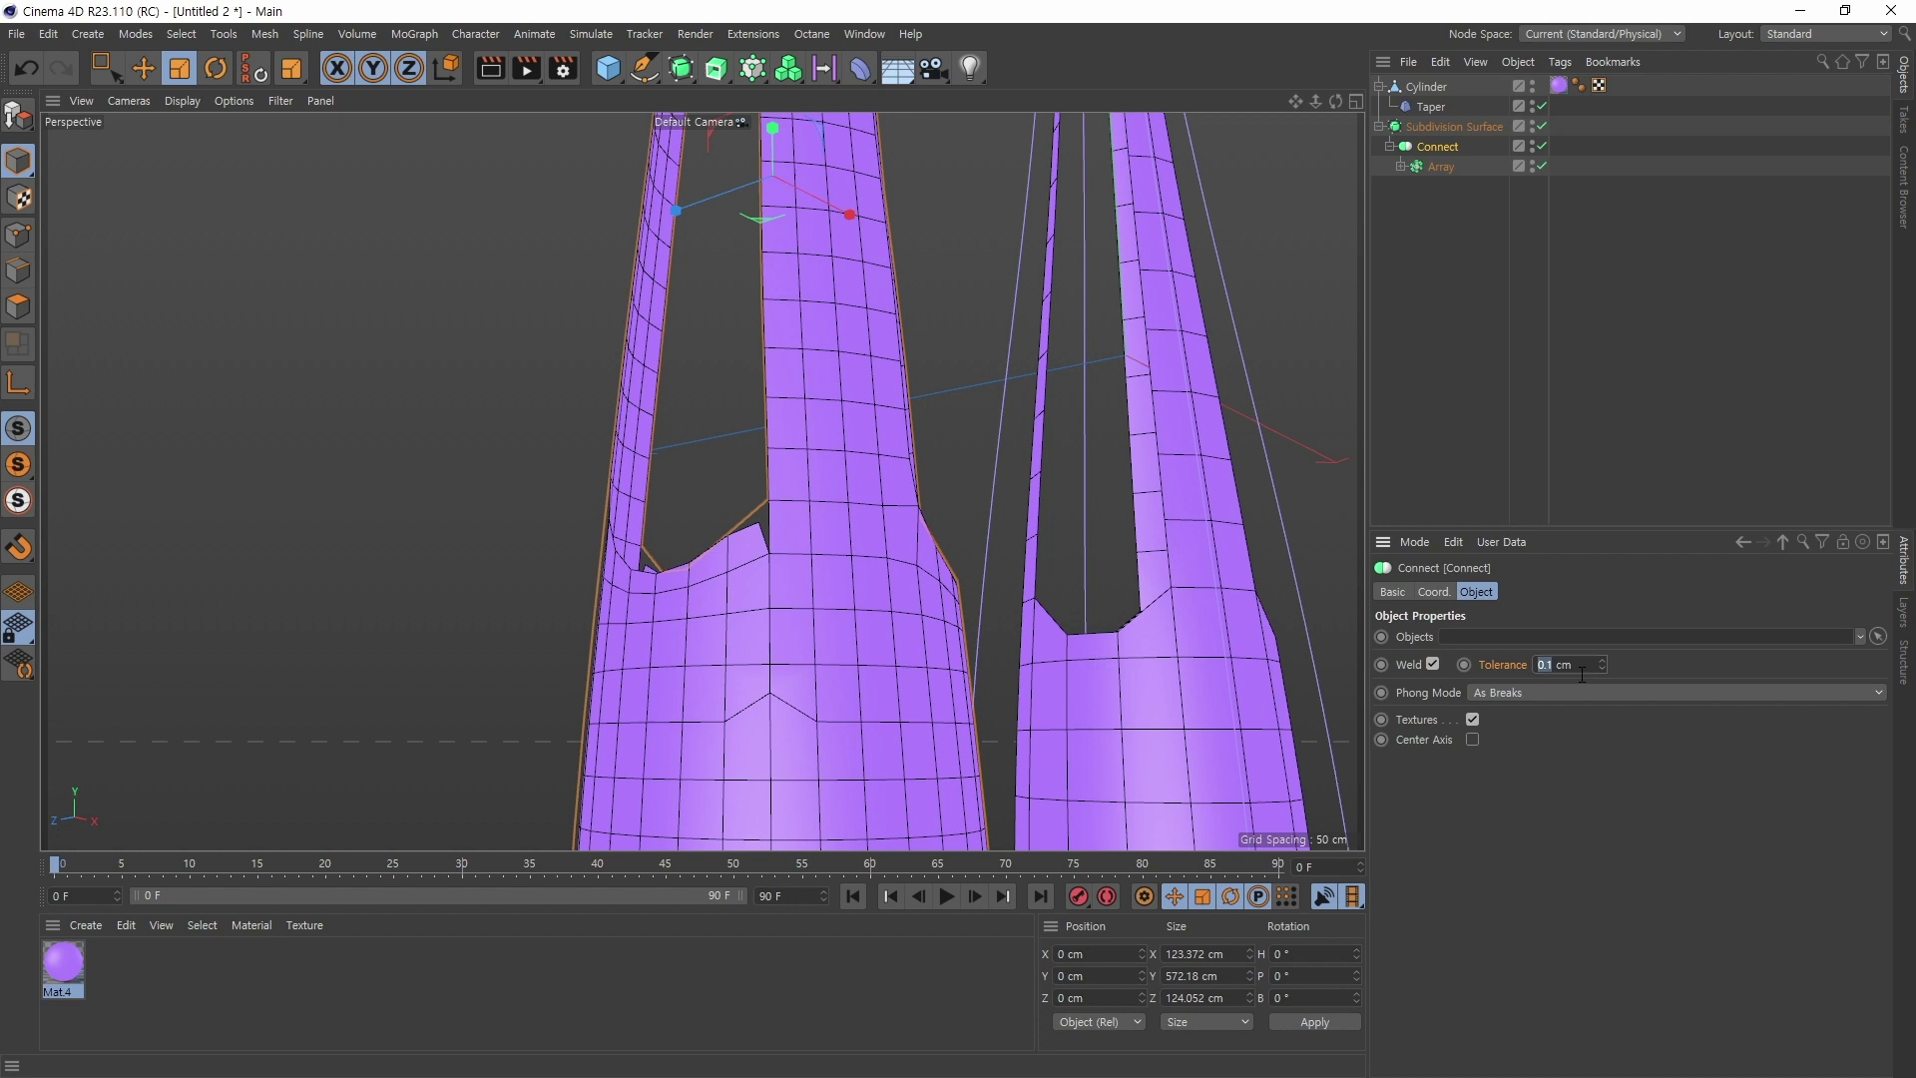
{"action": "type", "text": ".5"}
{"action": "key", "text": "Return"}
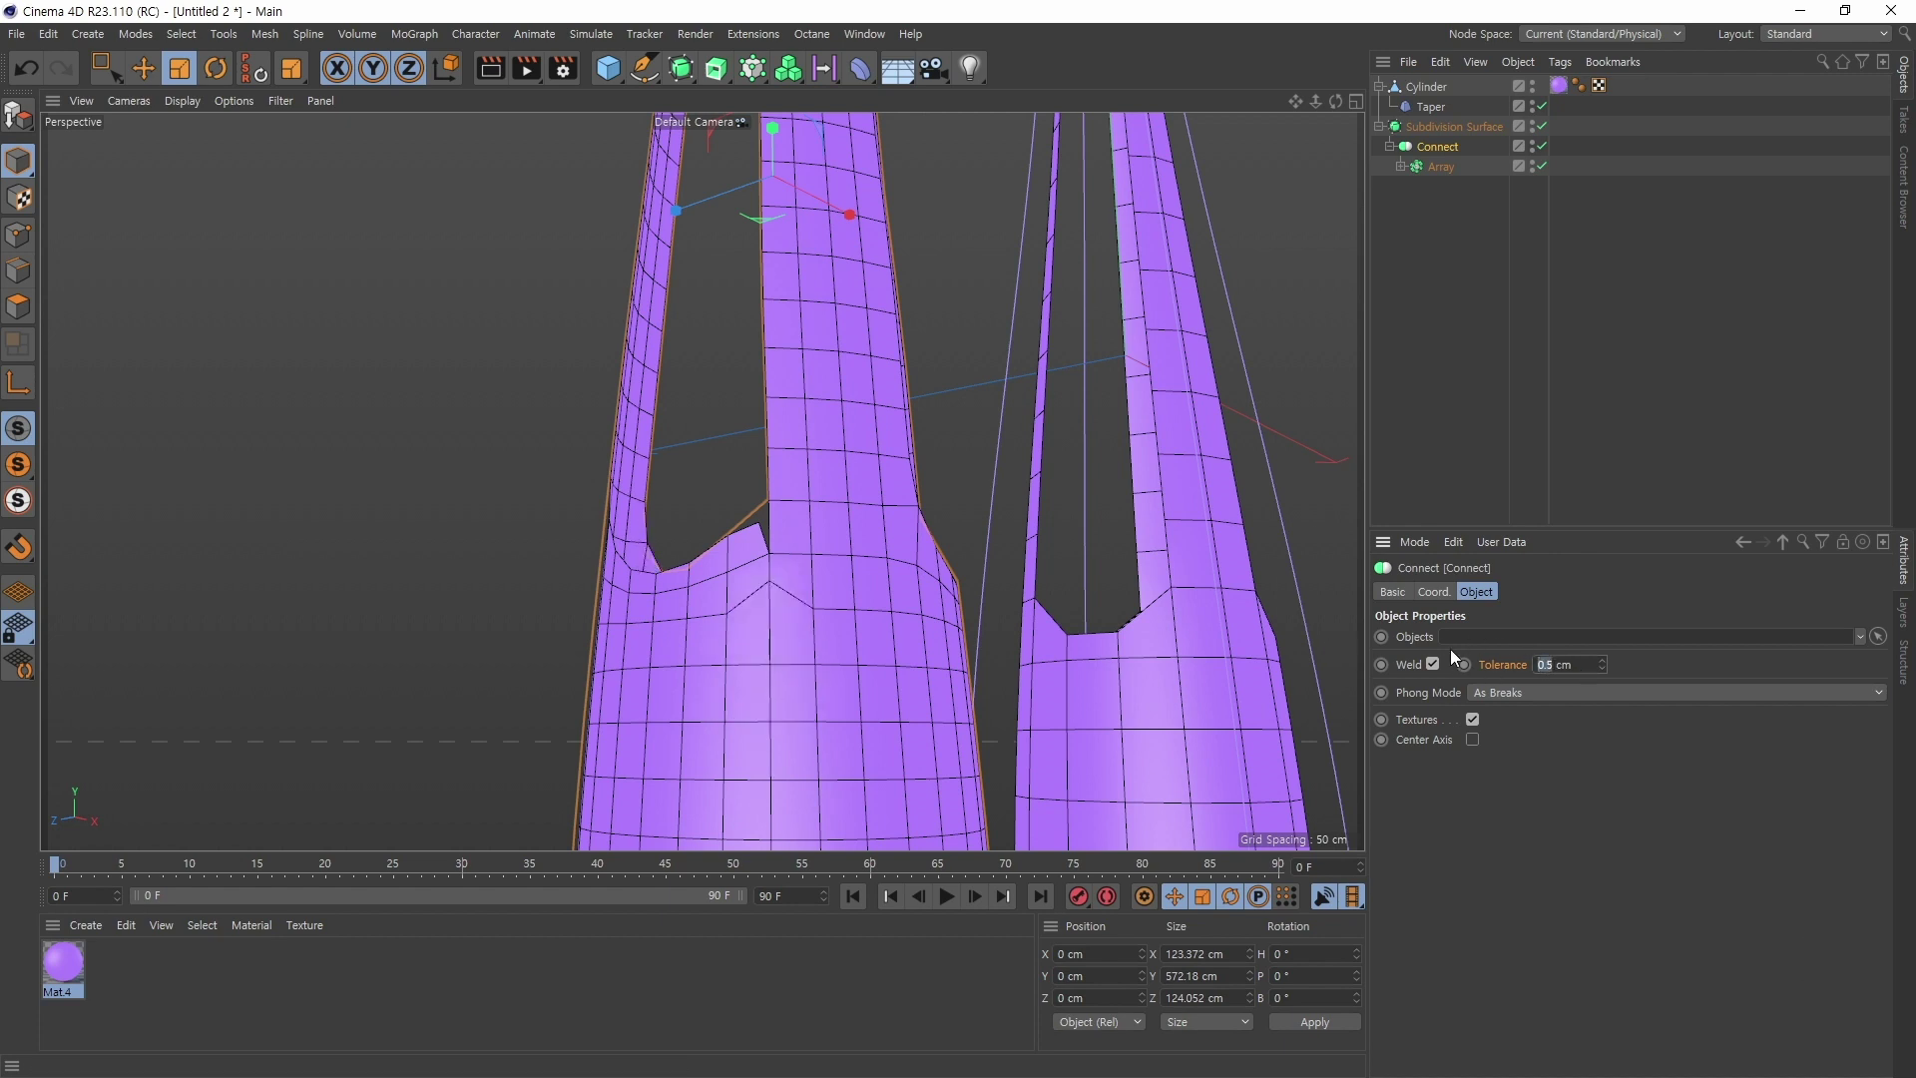
{"action": "type", "text": ".8"}
{"action": "key", "text": "Return"}
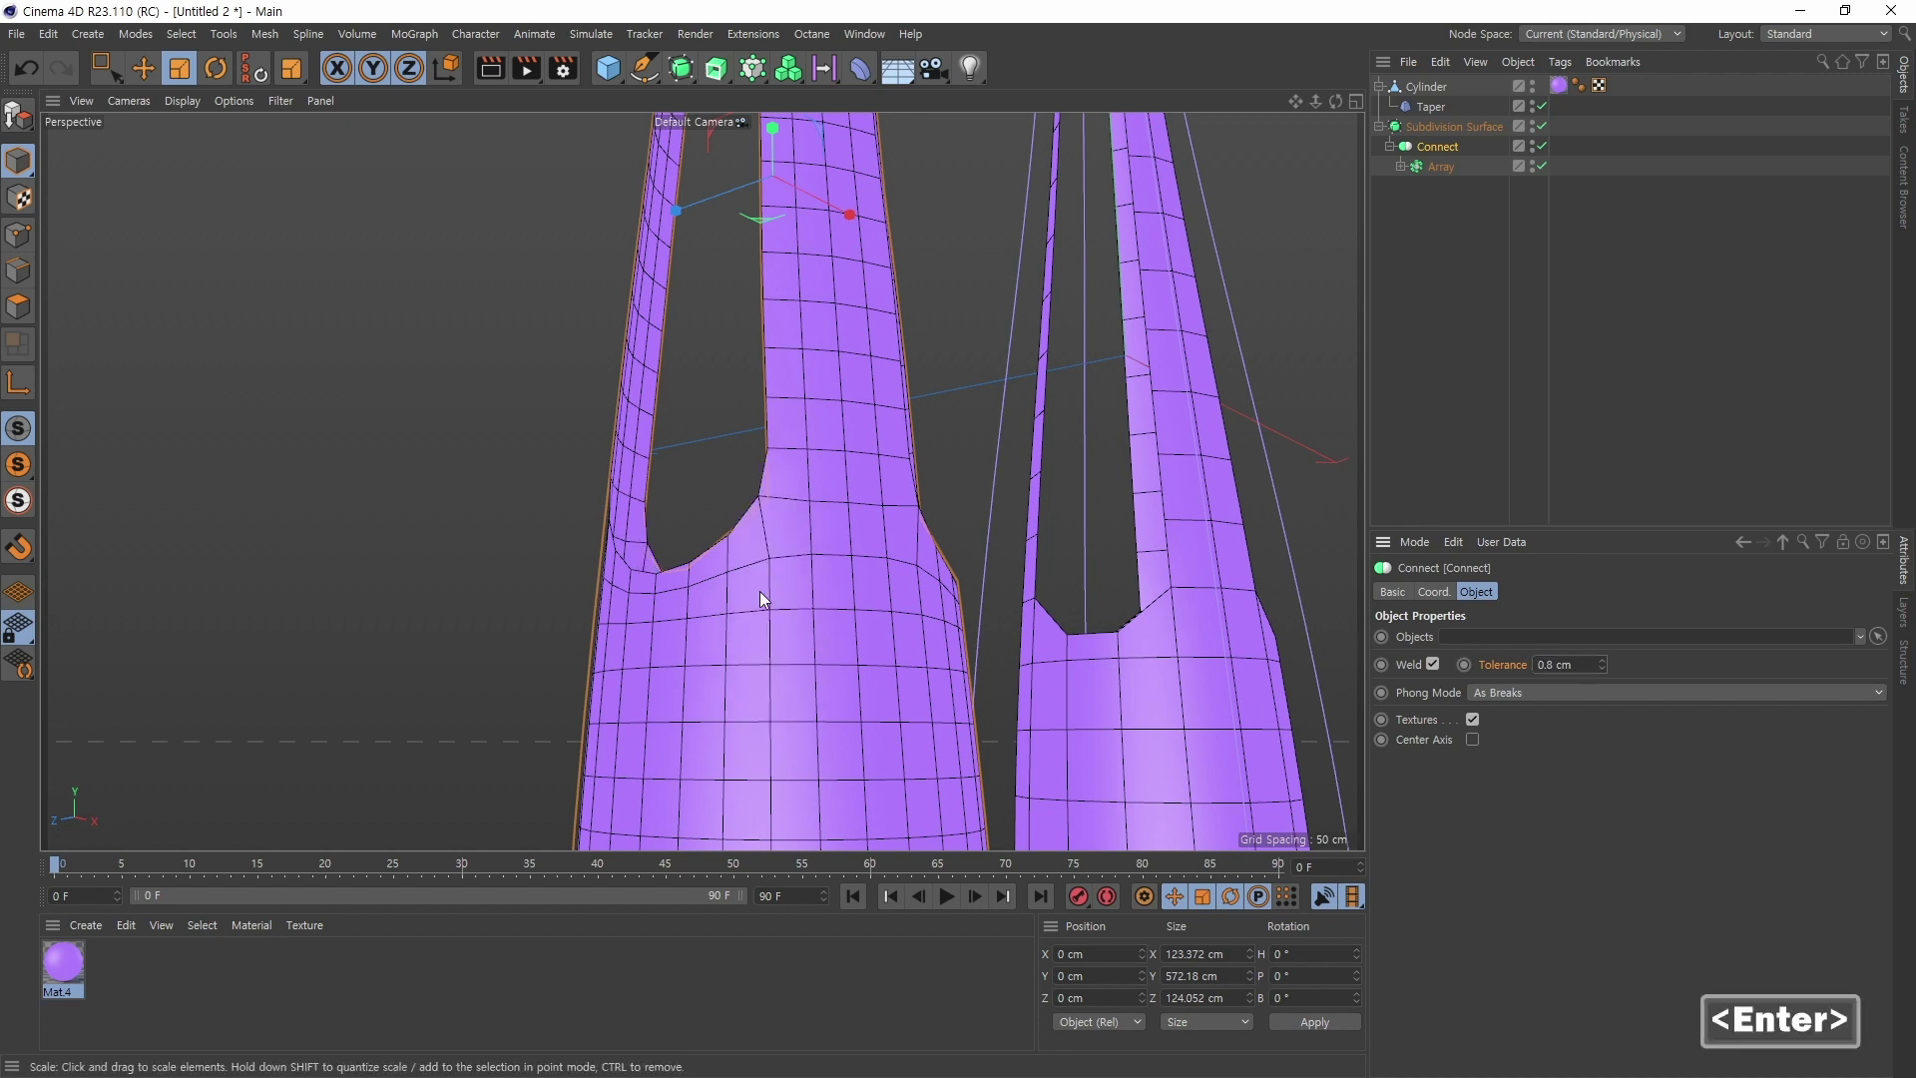
Step: Examine the welded base and slat openings from several sides, toggling the Subdivision Surface off and on
{"action": "left_click_drag", "start_coordinate": [759, 591], "coordinate": [1059, 568], "text": "alt"}
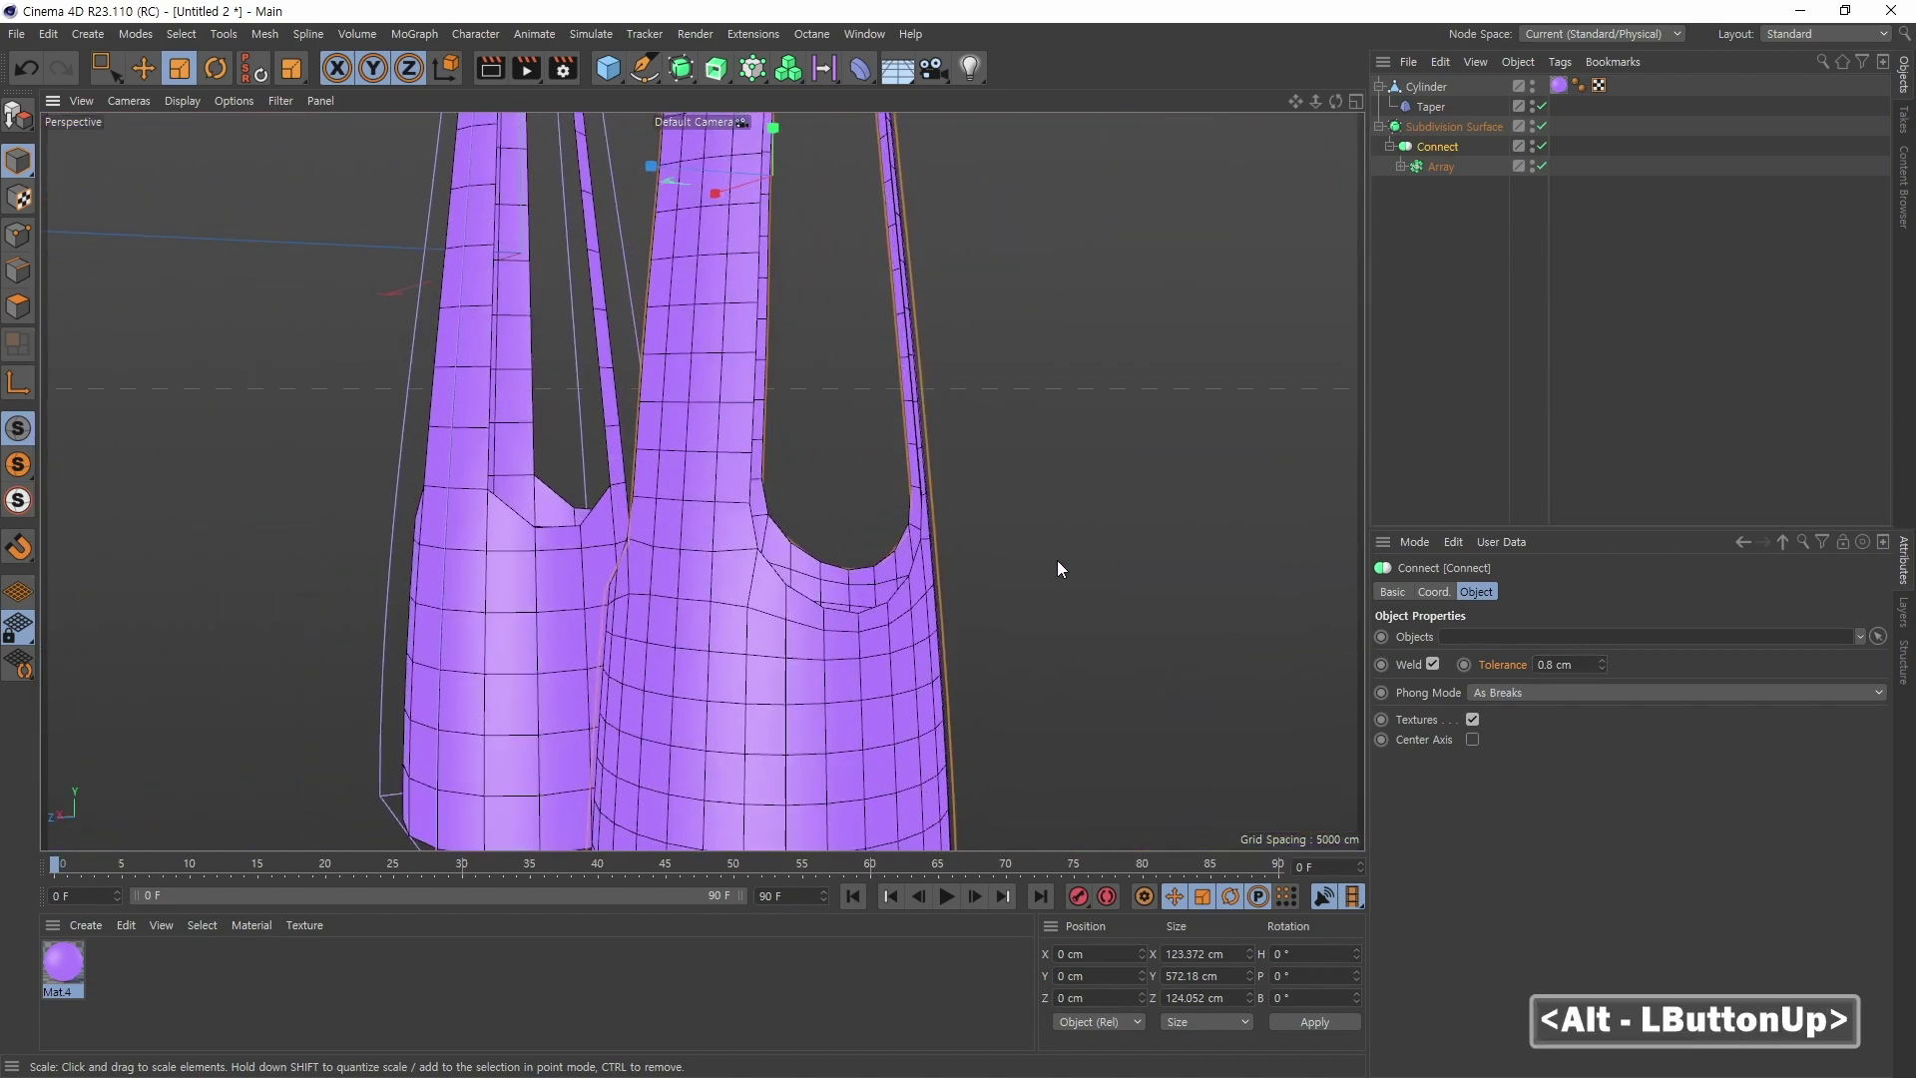
{"action": "right_click_drag", "start_coordinate": [1061, 635], "coordinate": [940, 625], "text": "alt"}
{"action": "middle_click_drag", "start_coordinate": [940, 625], "coordinate": [983, 626], "text": "alt"}
{"action": "right_click_drag", "start_coordinate": [982, 627], "coordinate": [980, 620], "text": "alt"}
{"action": "left_click", "coordinate": [1073, 396], "text": "alt"}
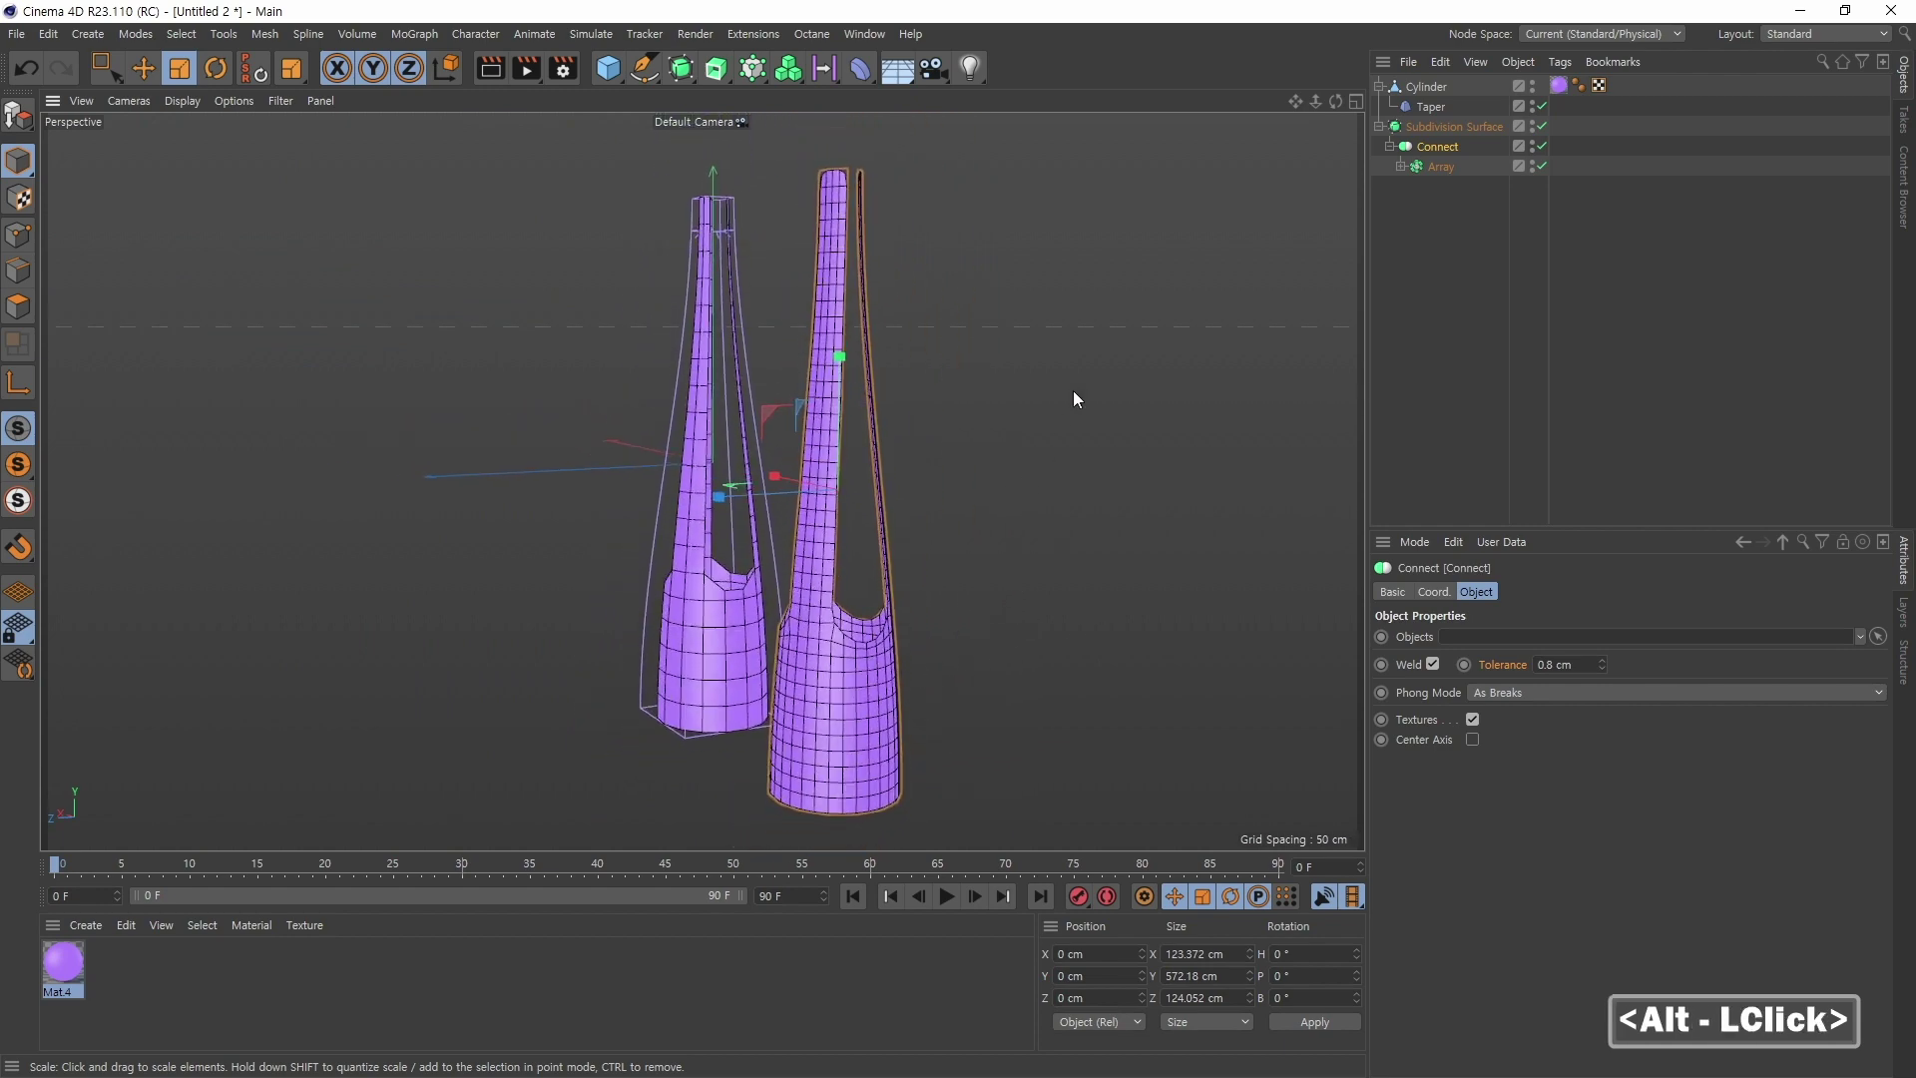
{"action": "left_click", "coordinate": [1542, 126]}
{"action": "left_click", "coordinate": [1542, 125]}
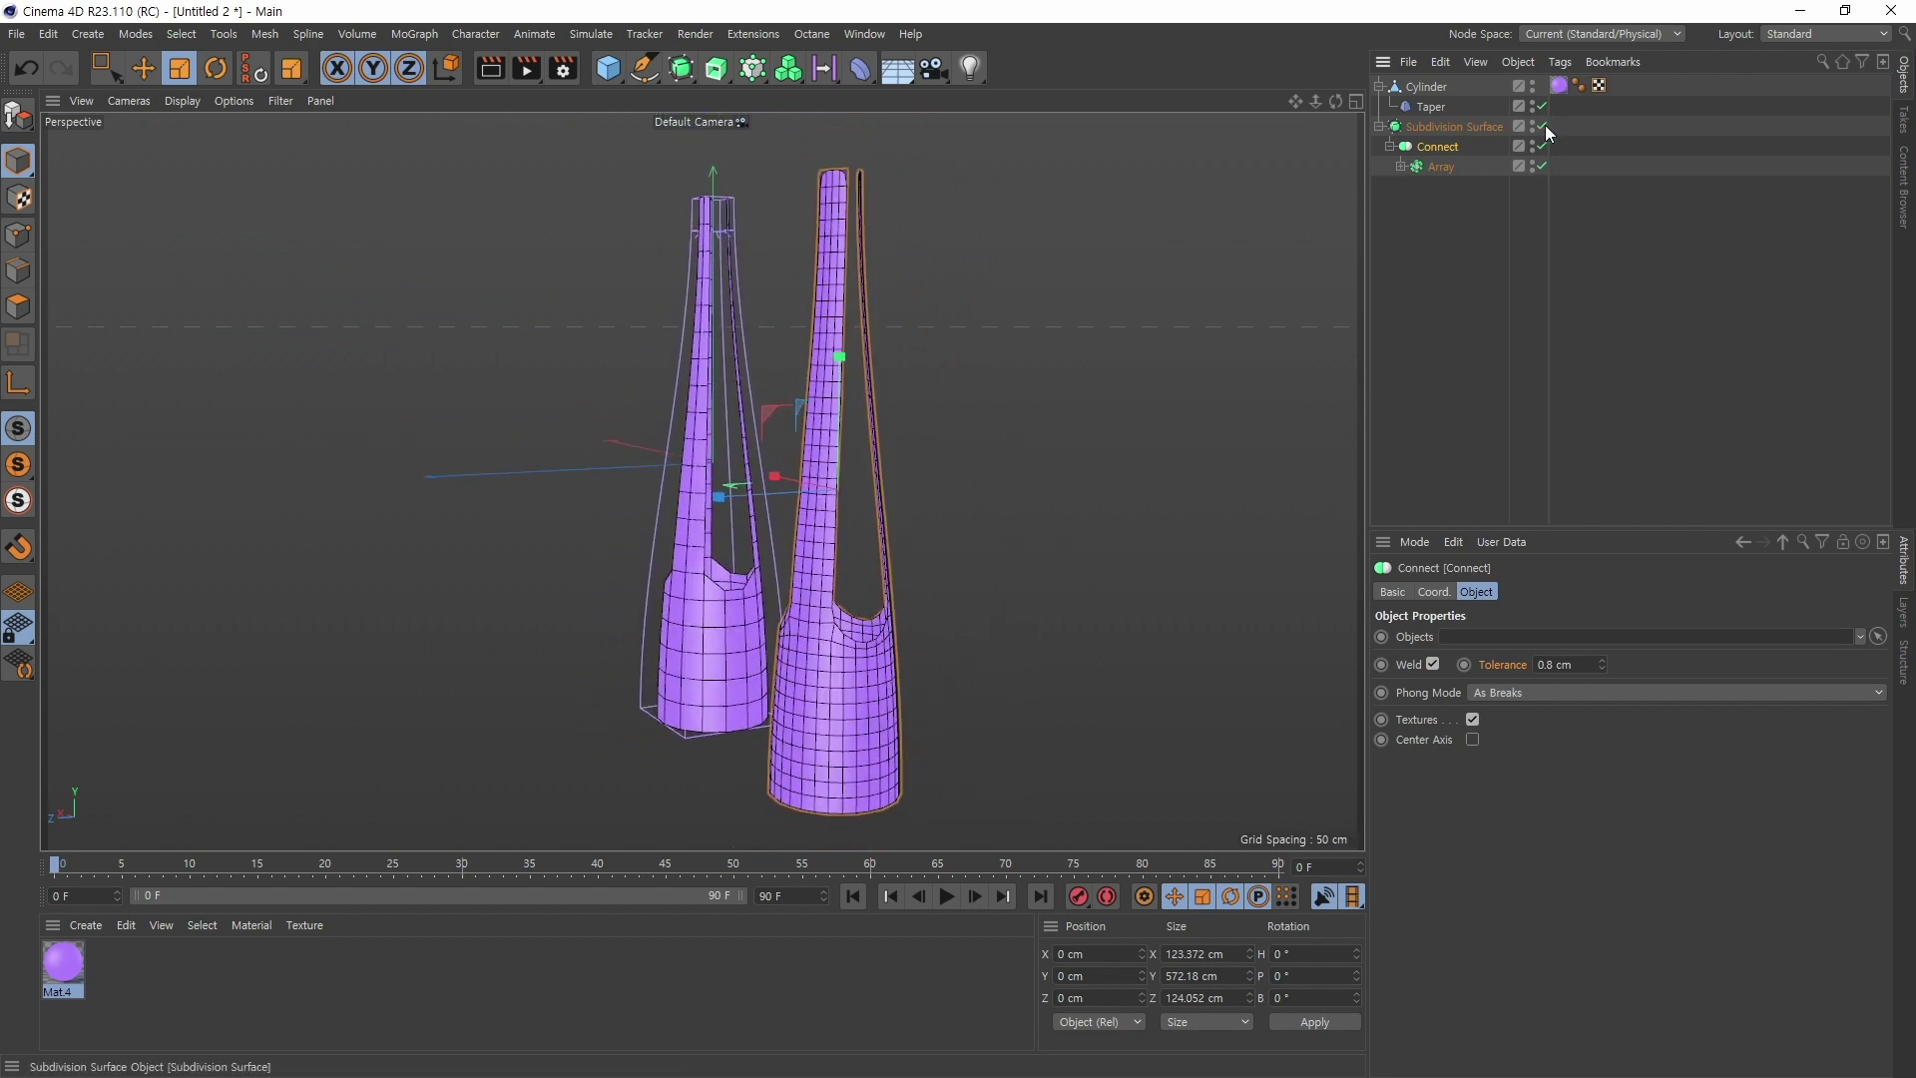
{"action": "right_click_drag", "start_coordinate": [868, 656], "coordinate": [1087, 617], "text": "alt"}
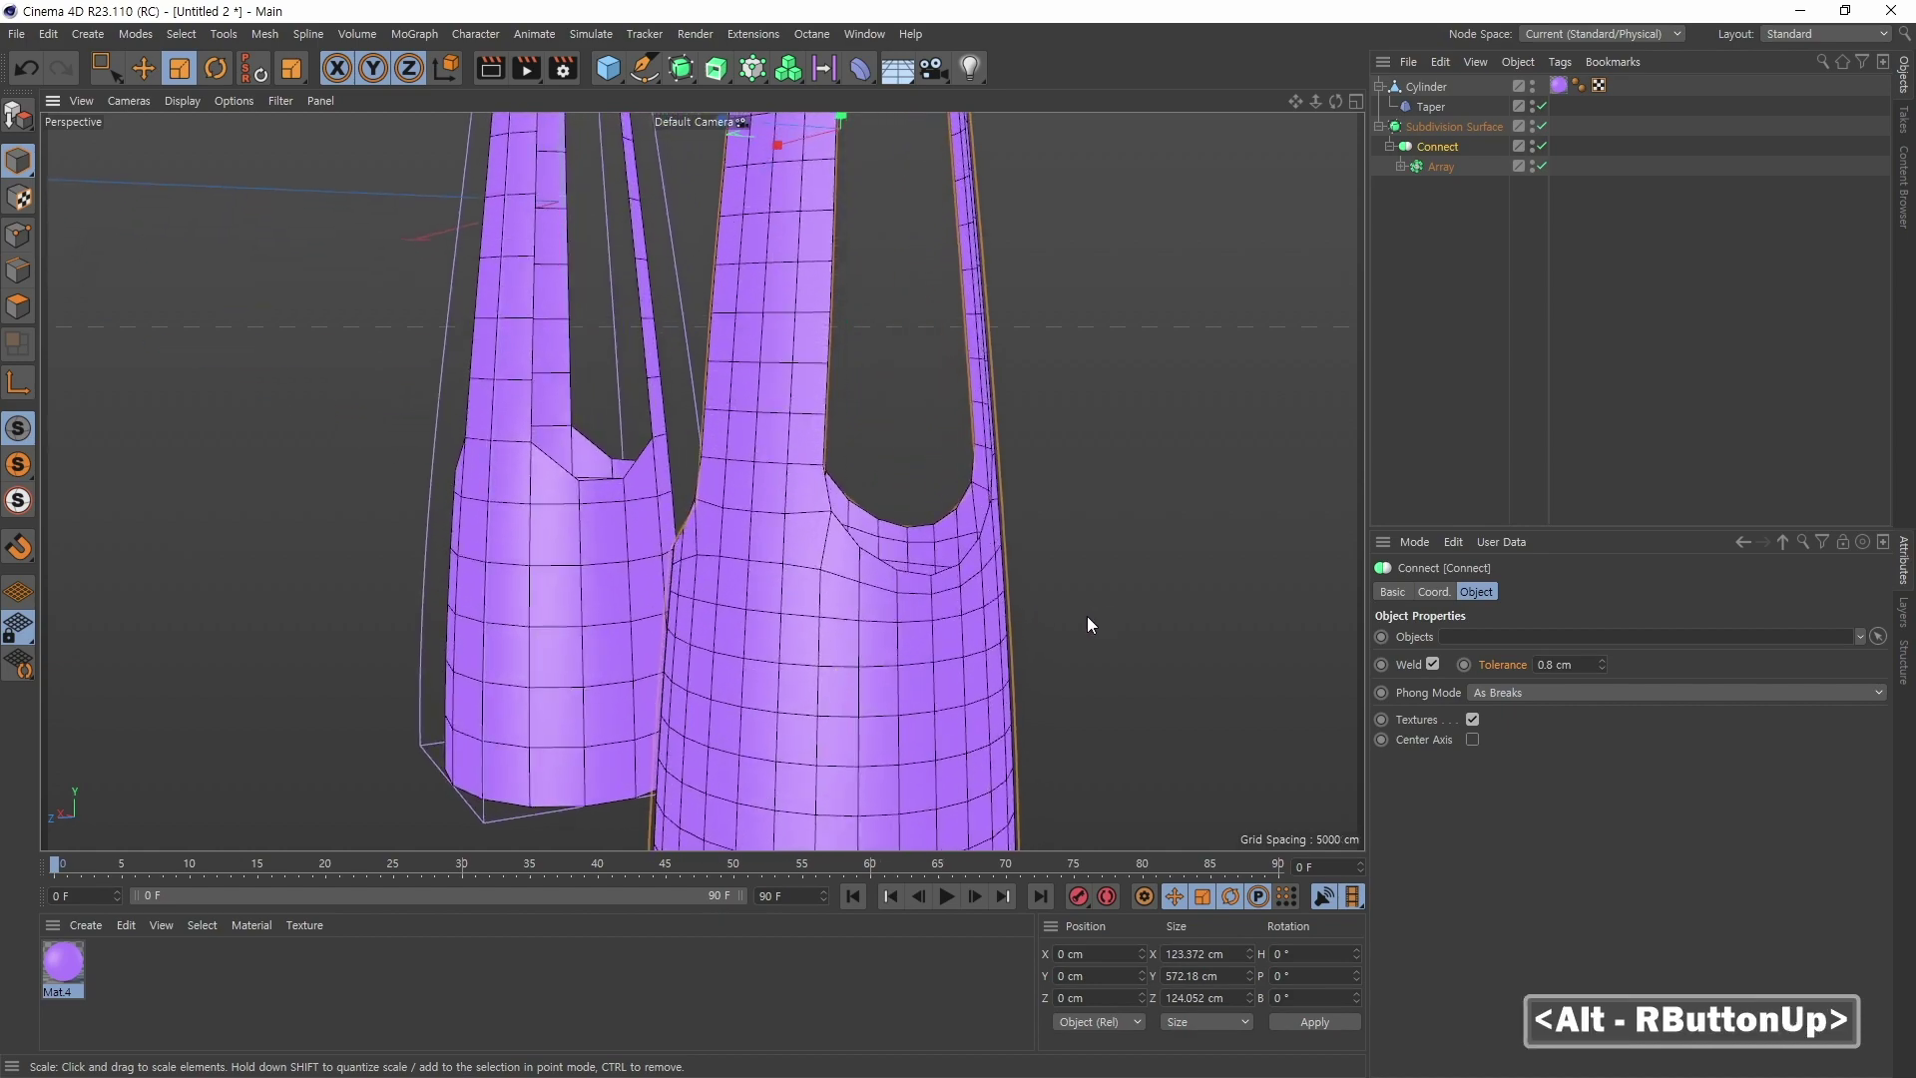
{"action": "left_click_drag", "start_coordinate": [1087, 616], "coordinate": [958, 613], "text": "alt"}
{"action": "right_click_drag", "start_coordinate": [958, 613], "coordinate": [1007, 585], "text": "alt"}
{"action": "middle_click_drag", "start_coordinate": [1008, 585], "coordinate": [936, 654], "text": "alt"}
{"action": "right_click_drag", "start_coordinate": [936, 655], "coordinate": [1010, 566], "text": "alt"}
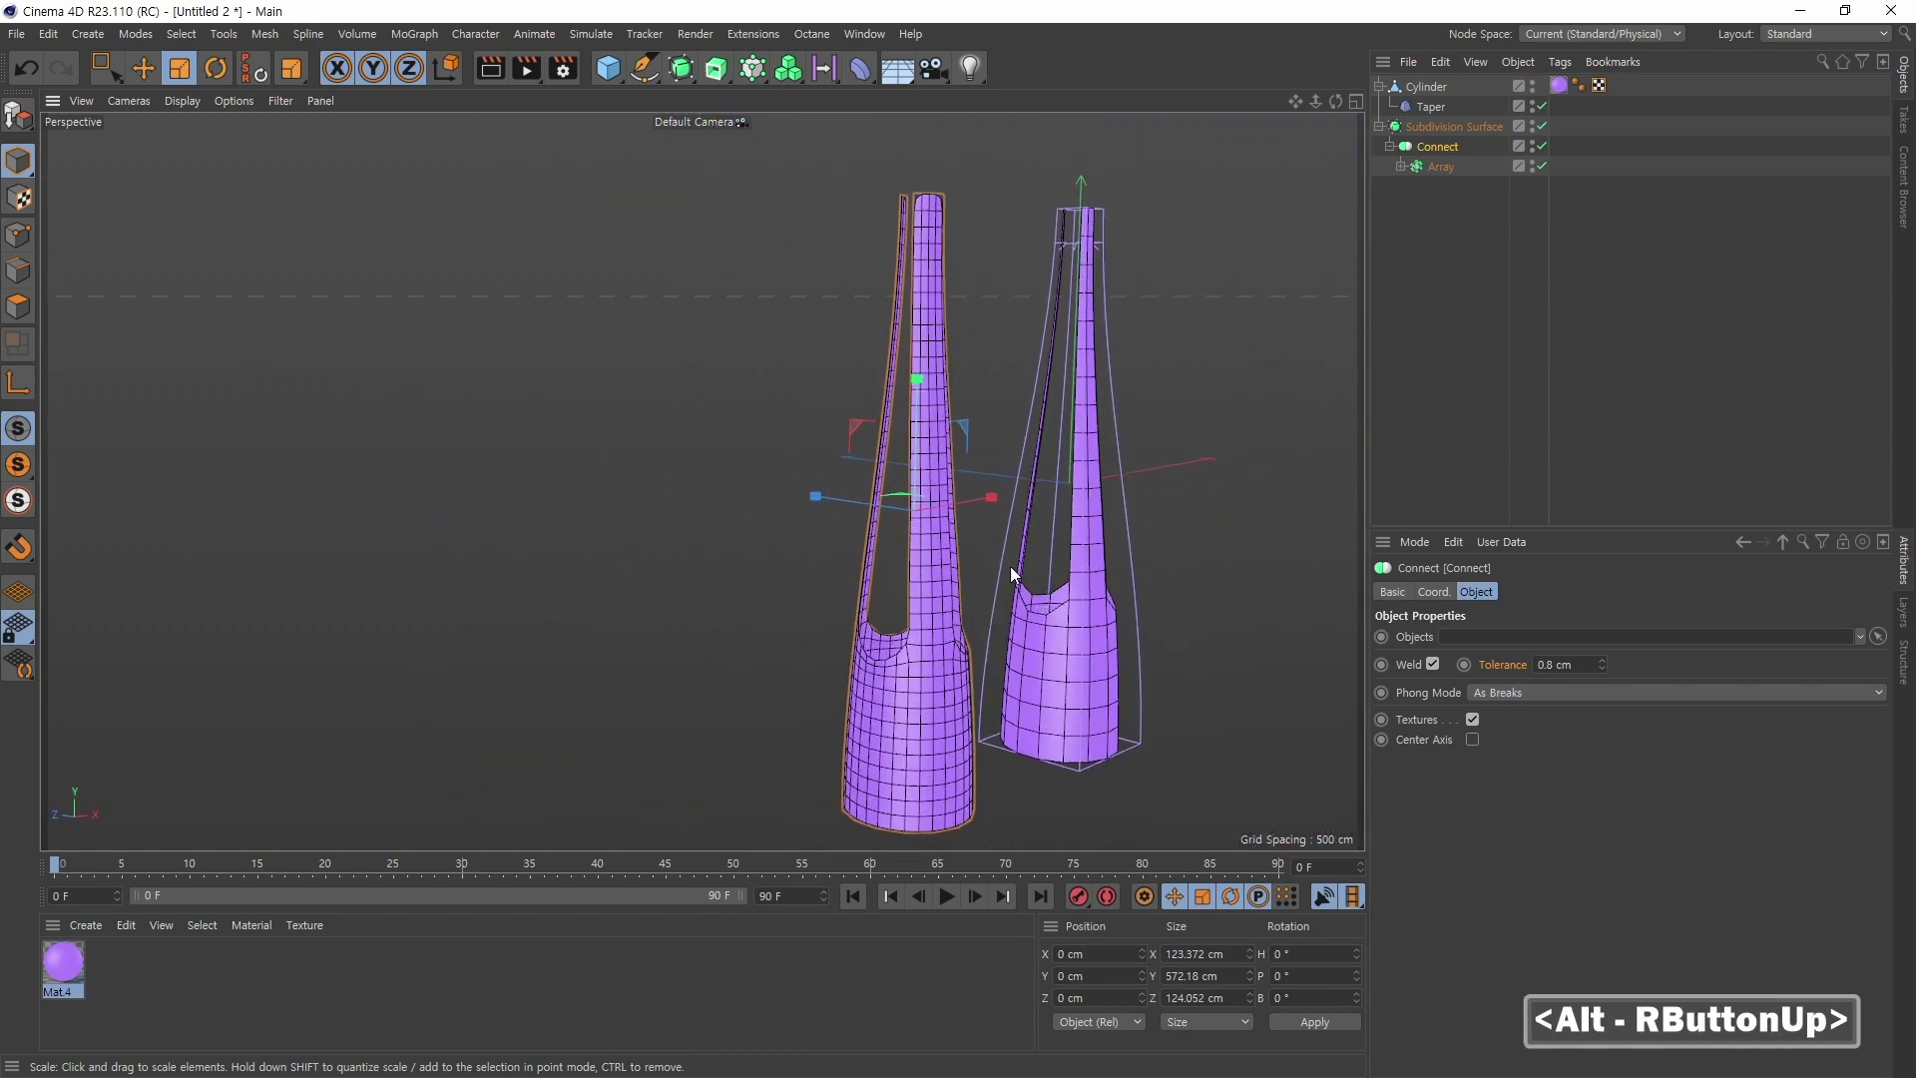
Step: Examine the upper ends of the slats on the smoothed vase up close
{"action": "middle_click_drag", "start_coordinate": [1010, 566], "coordinate": [966, 569], "text": "alt"}
{"action": "left_click_drag", "start_coordinate": [965, 569], "coordinate": [907, 433], "text": "alt"}
{"action": "mouse_move", "coordinate": [907, 433]}
{"action": "middle_mouse_down", "text": "alt"}
{"action": "mouse_move", "coordinate": [916, 411]}
{"action": "mouse_move", "coordinate": [930, 457]}
{"action": "mouse_move", "coordinate": [923, 419]}
{"action": "middle_mouse_up", "text": "alt"}
{"action": "scroll", "coordinate": [907, 432], "scroll_direction": "up", "scroll_amount": 5, "text": "alt"}
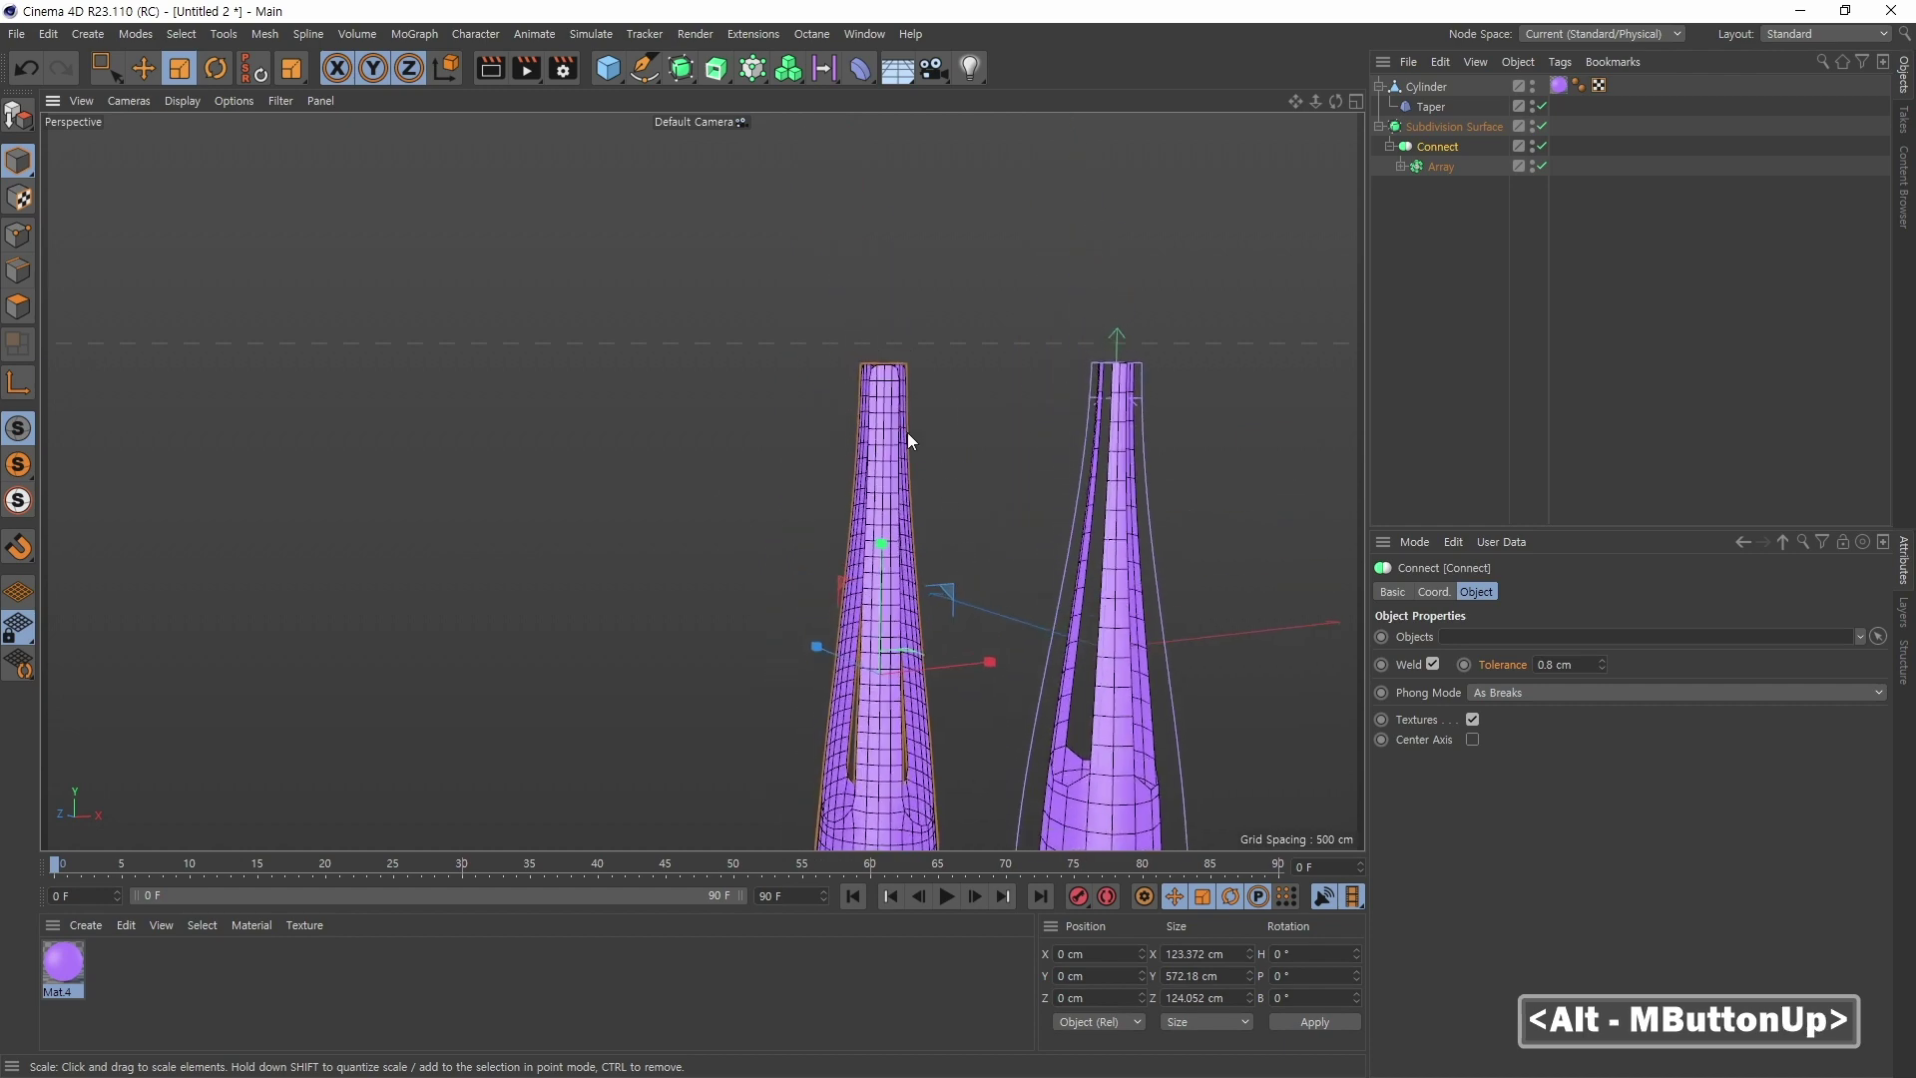
{"action": "mouse_move", "coordinate": [907, 432]}
{"action": "right_mouse_down", "text": "alt"}
{"action": "mouse_move", "coordinate": [953, 384]}
{"action": "mouse_move", "coordinate": [1150, 377]}
{"action": "mouse_move", "coordinate": [902, 436]}
{"action": "right_mouse_up", "text": "alt"}
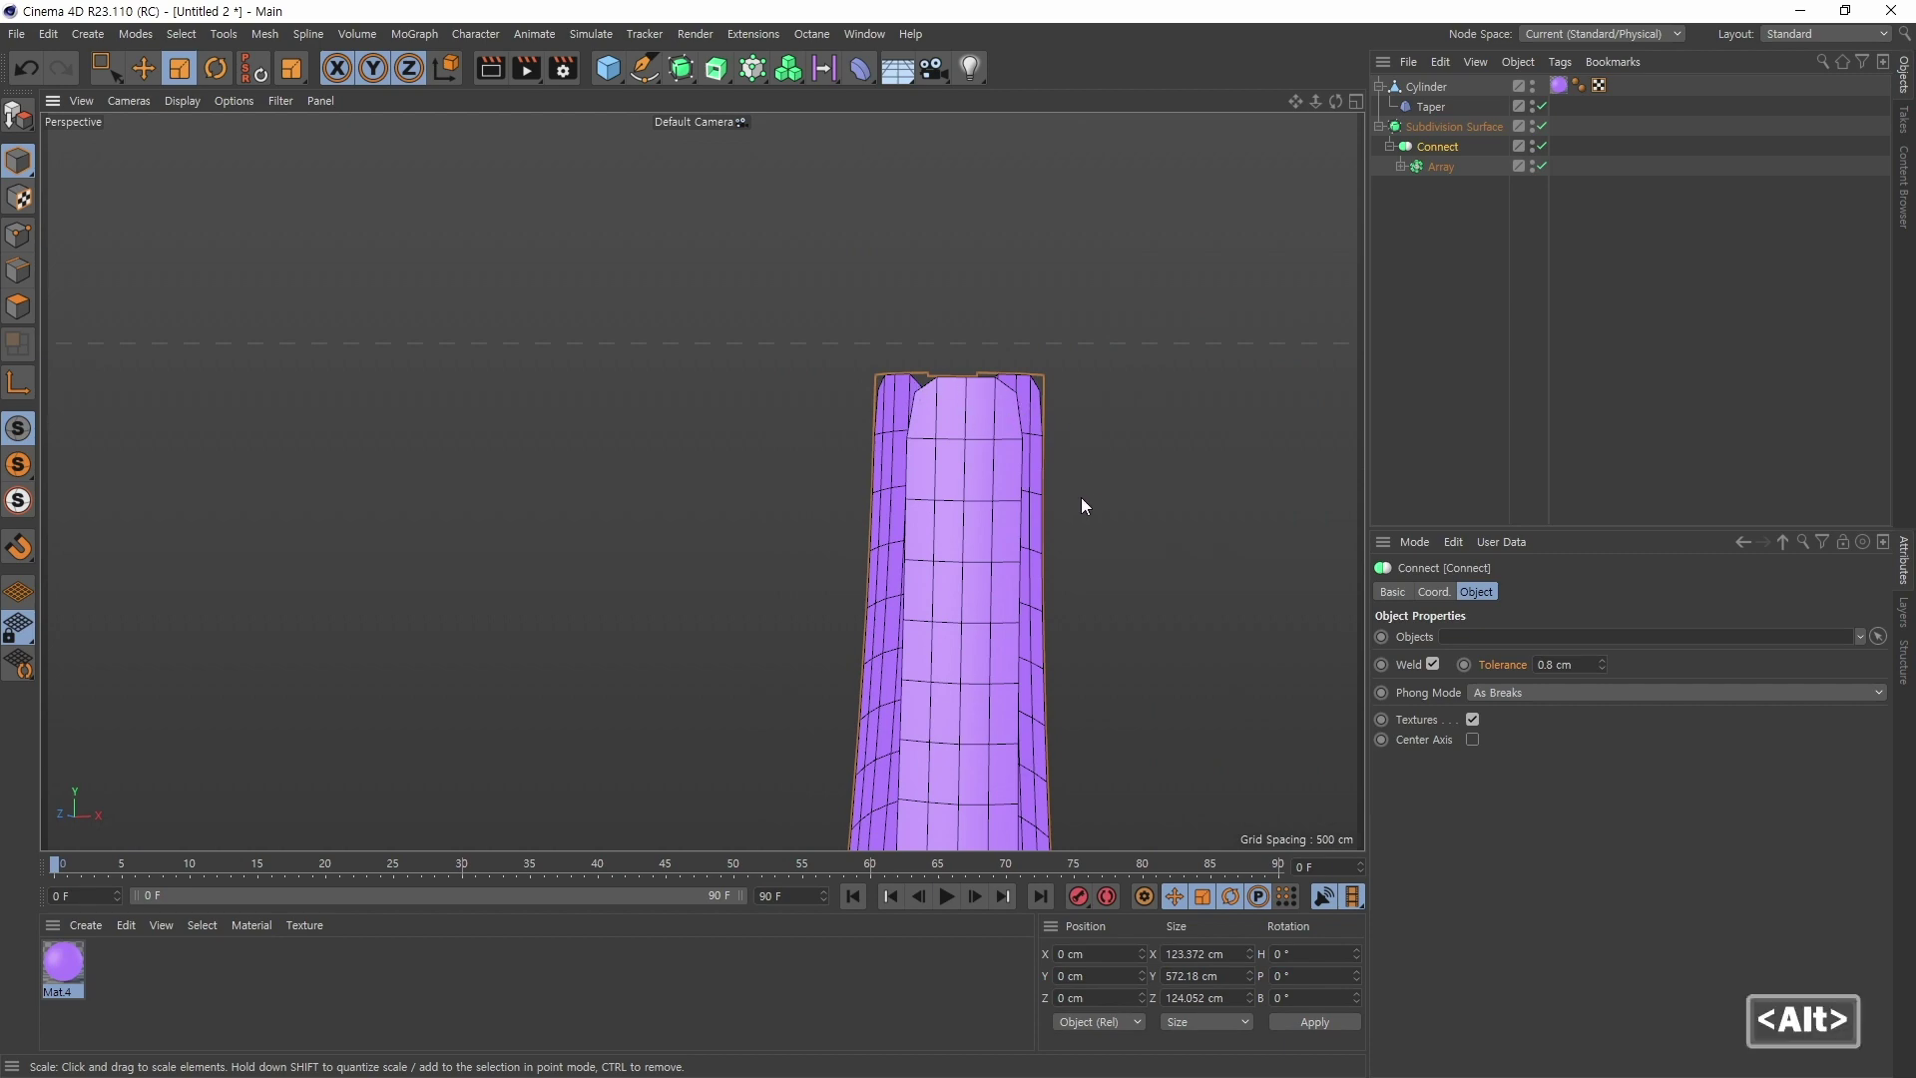
{"action": "middle_click_drag", "start_coordinate": [1081, 497], "coordinate": [1036, 413], "text": "alt"}
{"action": "right_click_drag", "start_coordinate": [1036, 413], "coordinate": [1014, 477], "text": "alt"}
{"action": "middle_click_drag", "start_coordinate": [1014, 477], "coordinate": [878, 459], "text": "alt"}
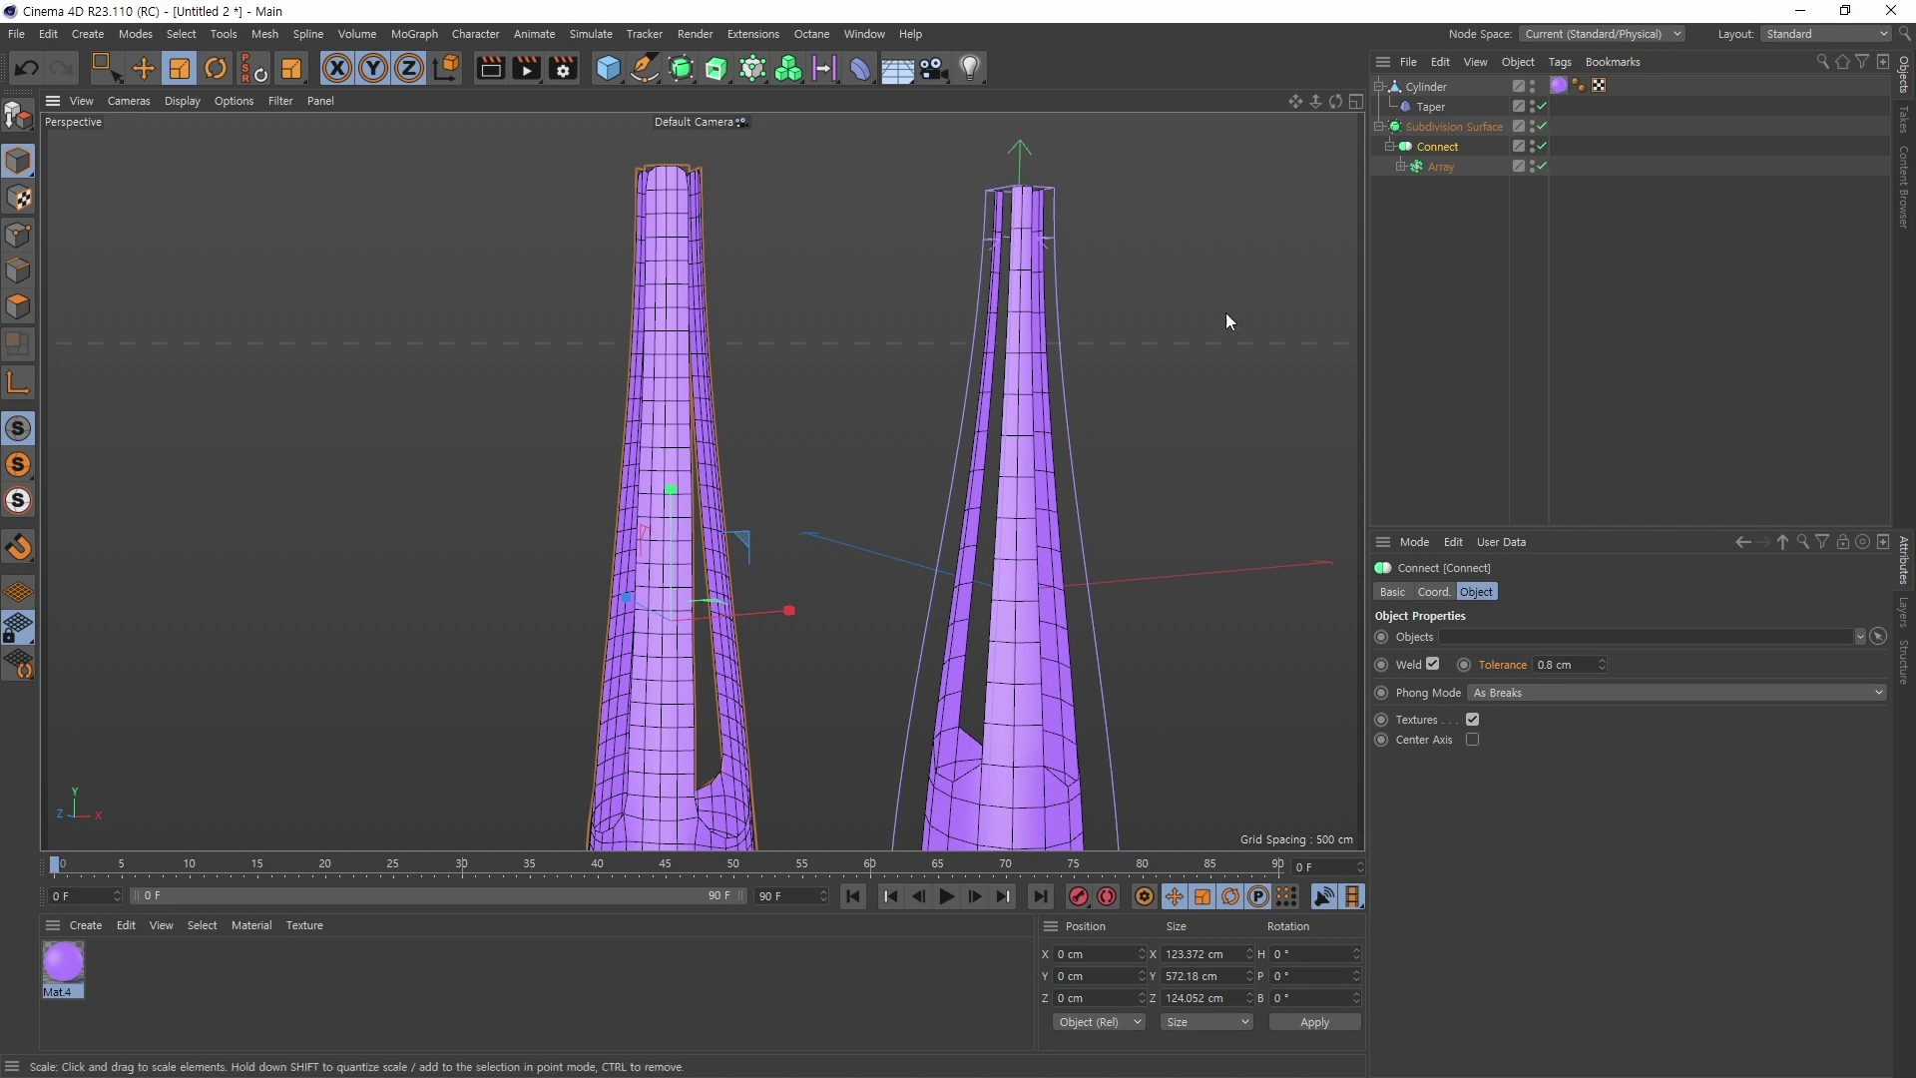
Step: Select the Array's child segment and toggle all its parent generators off and on to compare it with the full vase
{"action": "left_click_drag", "start_coordinate": [1425, 86], "coordinate": [1439, 166], "text": "ctrl"}
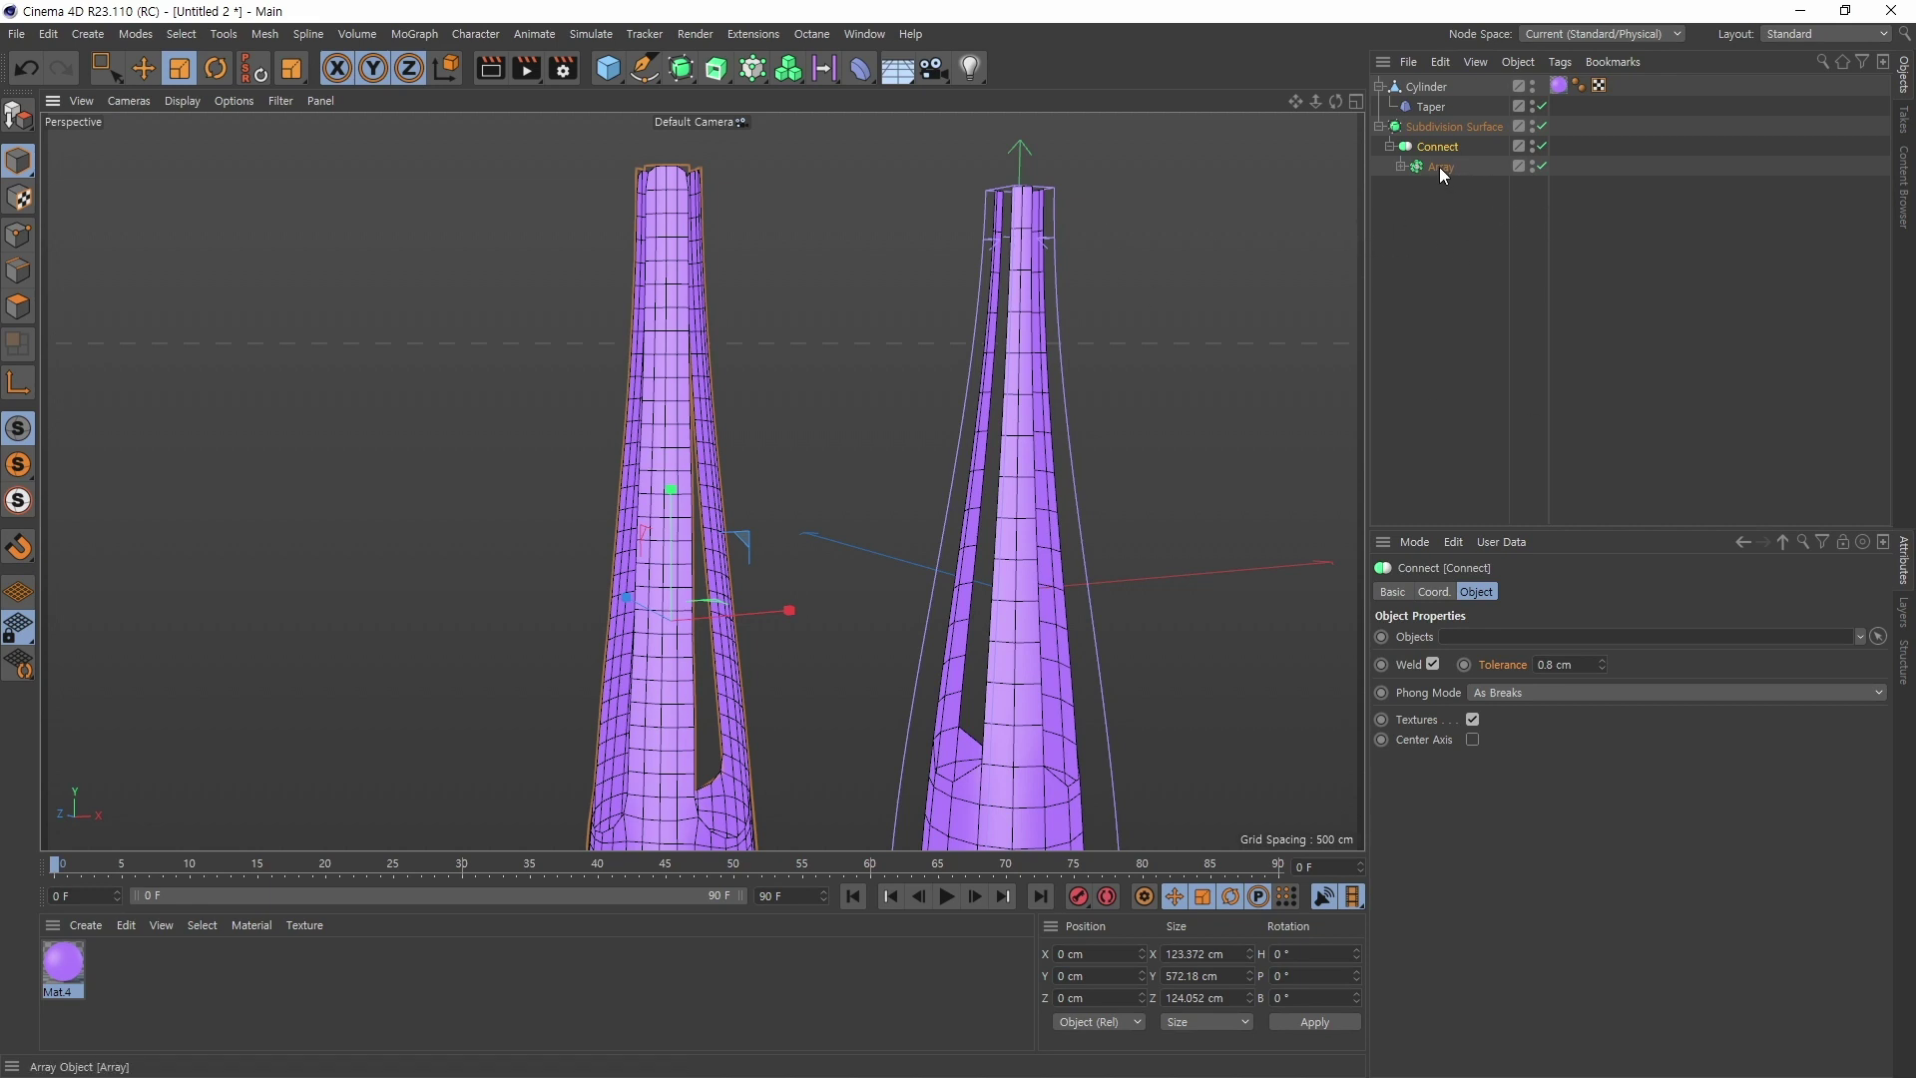
{"action": "left_click", "coordinate": [1459, 187]}
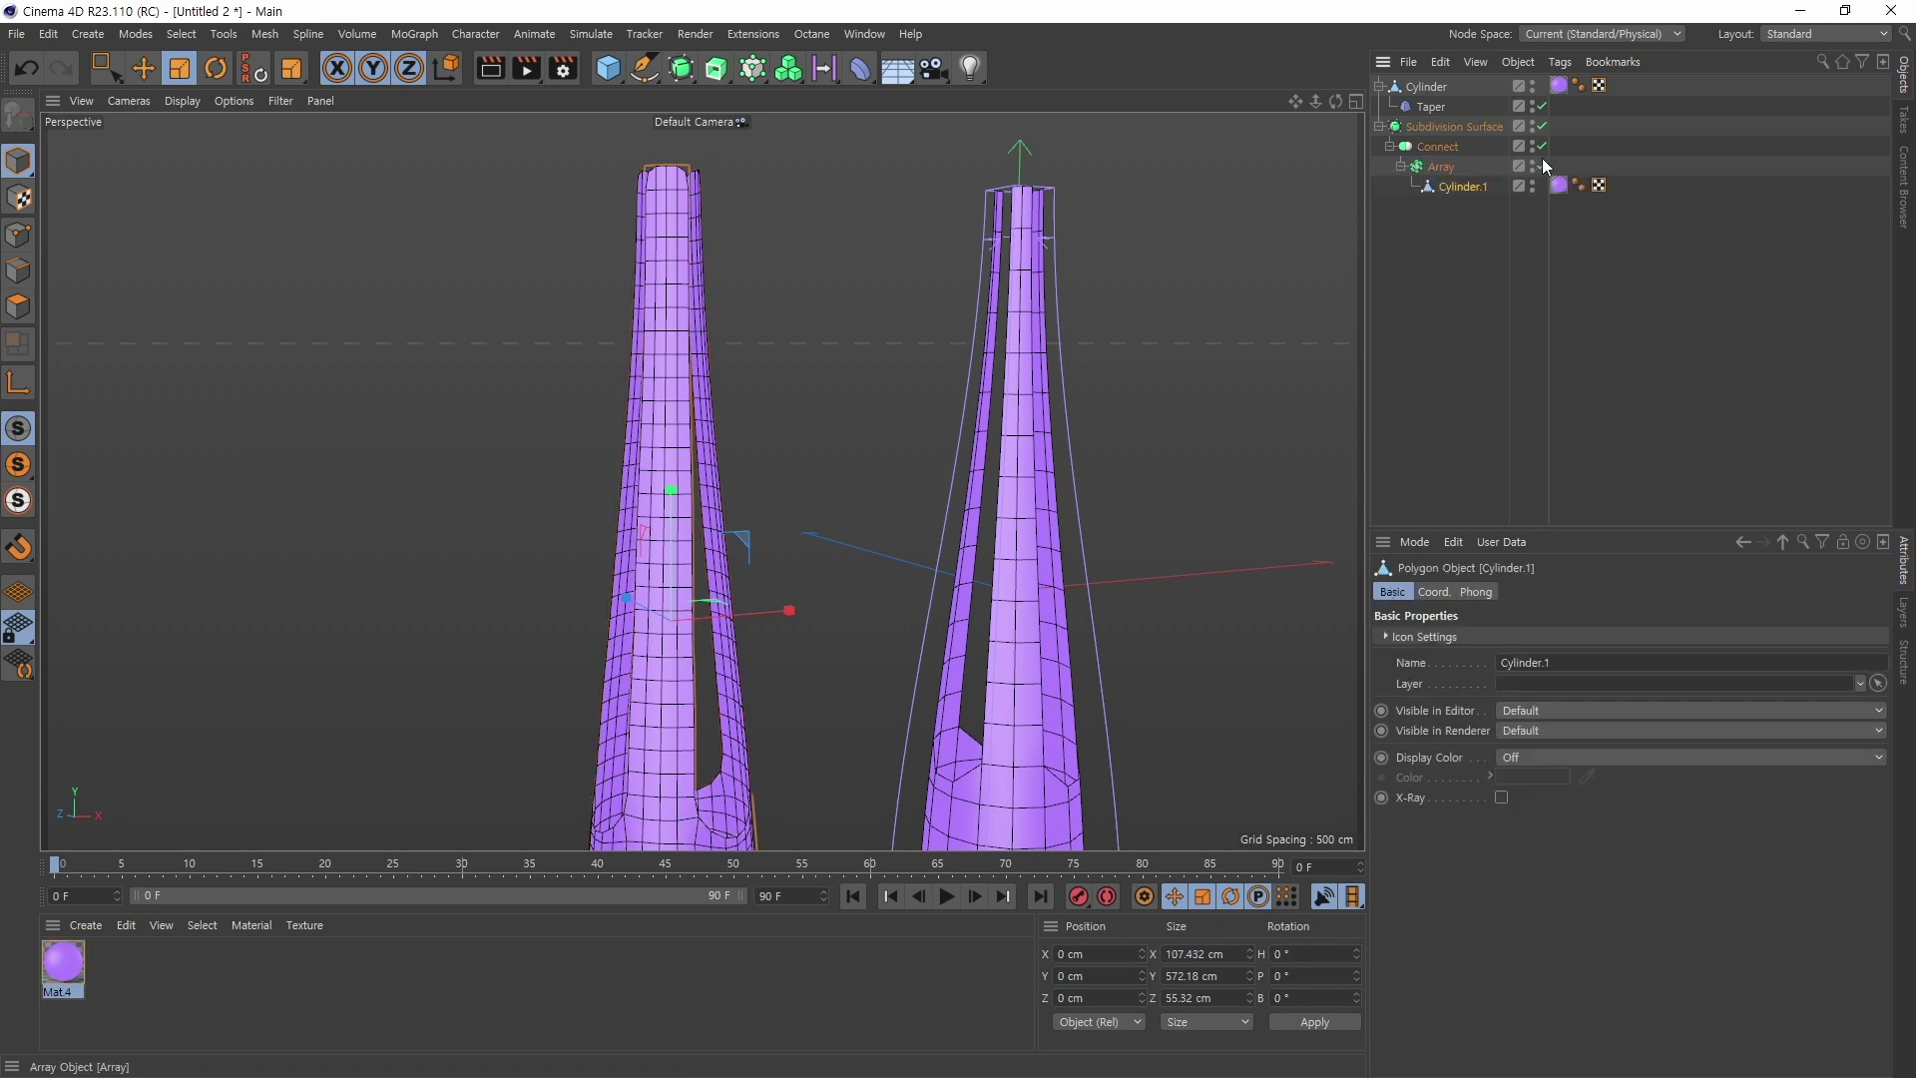
{"action": "left_click", "coordinate": [1541, 127]}
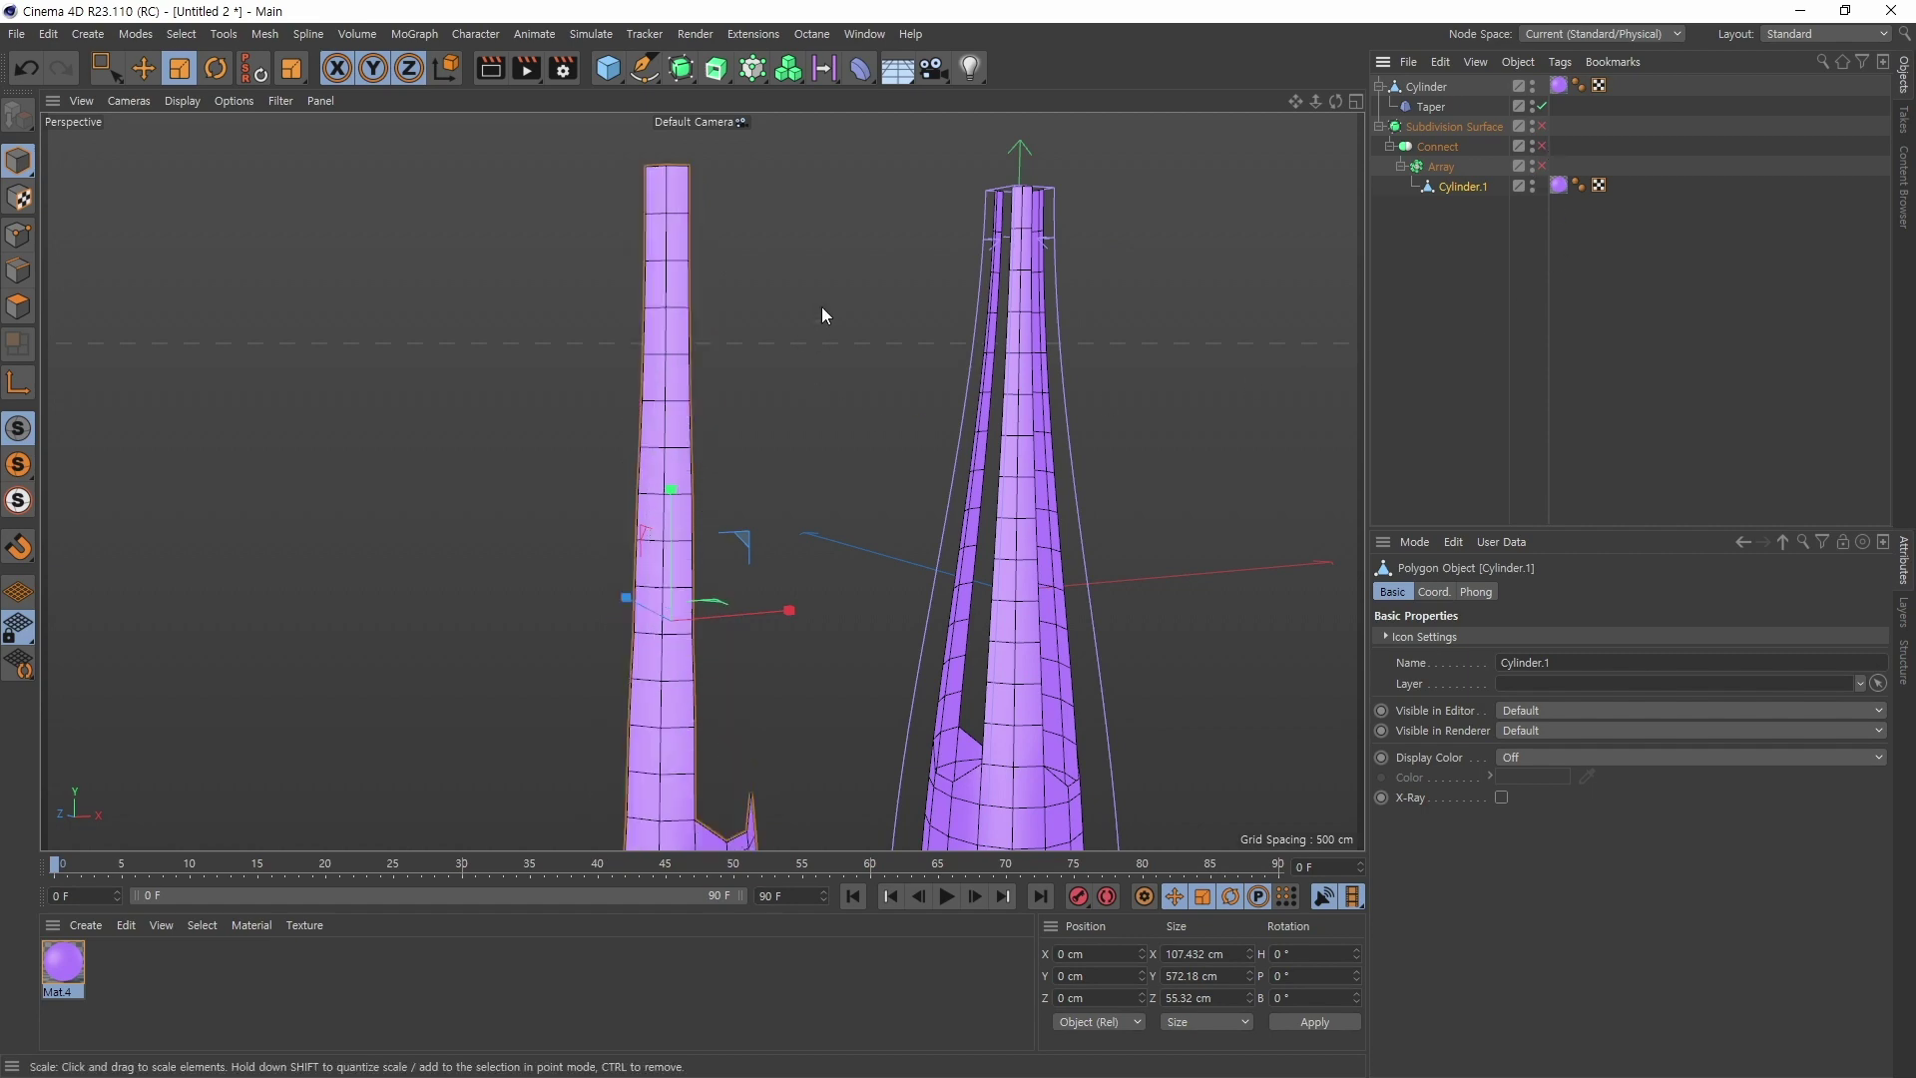
{"action": "left_click", "coordinate": [1542, 127]}
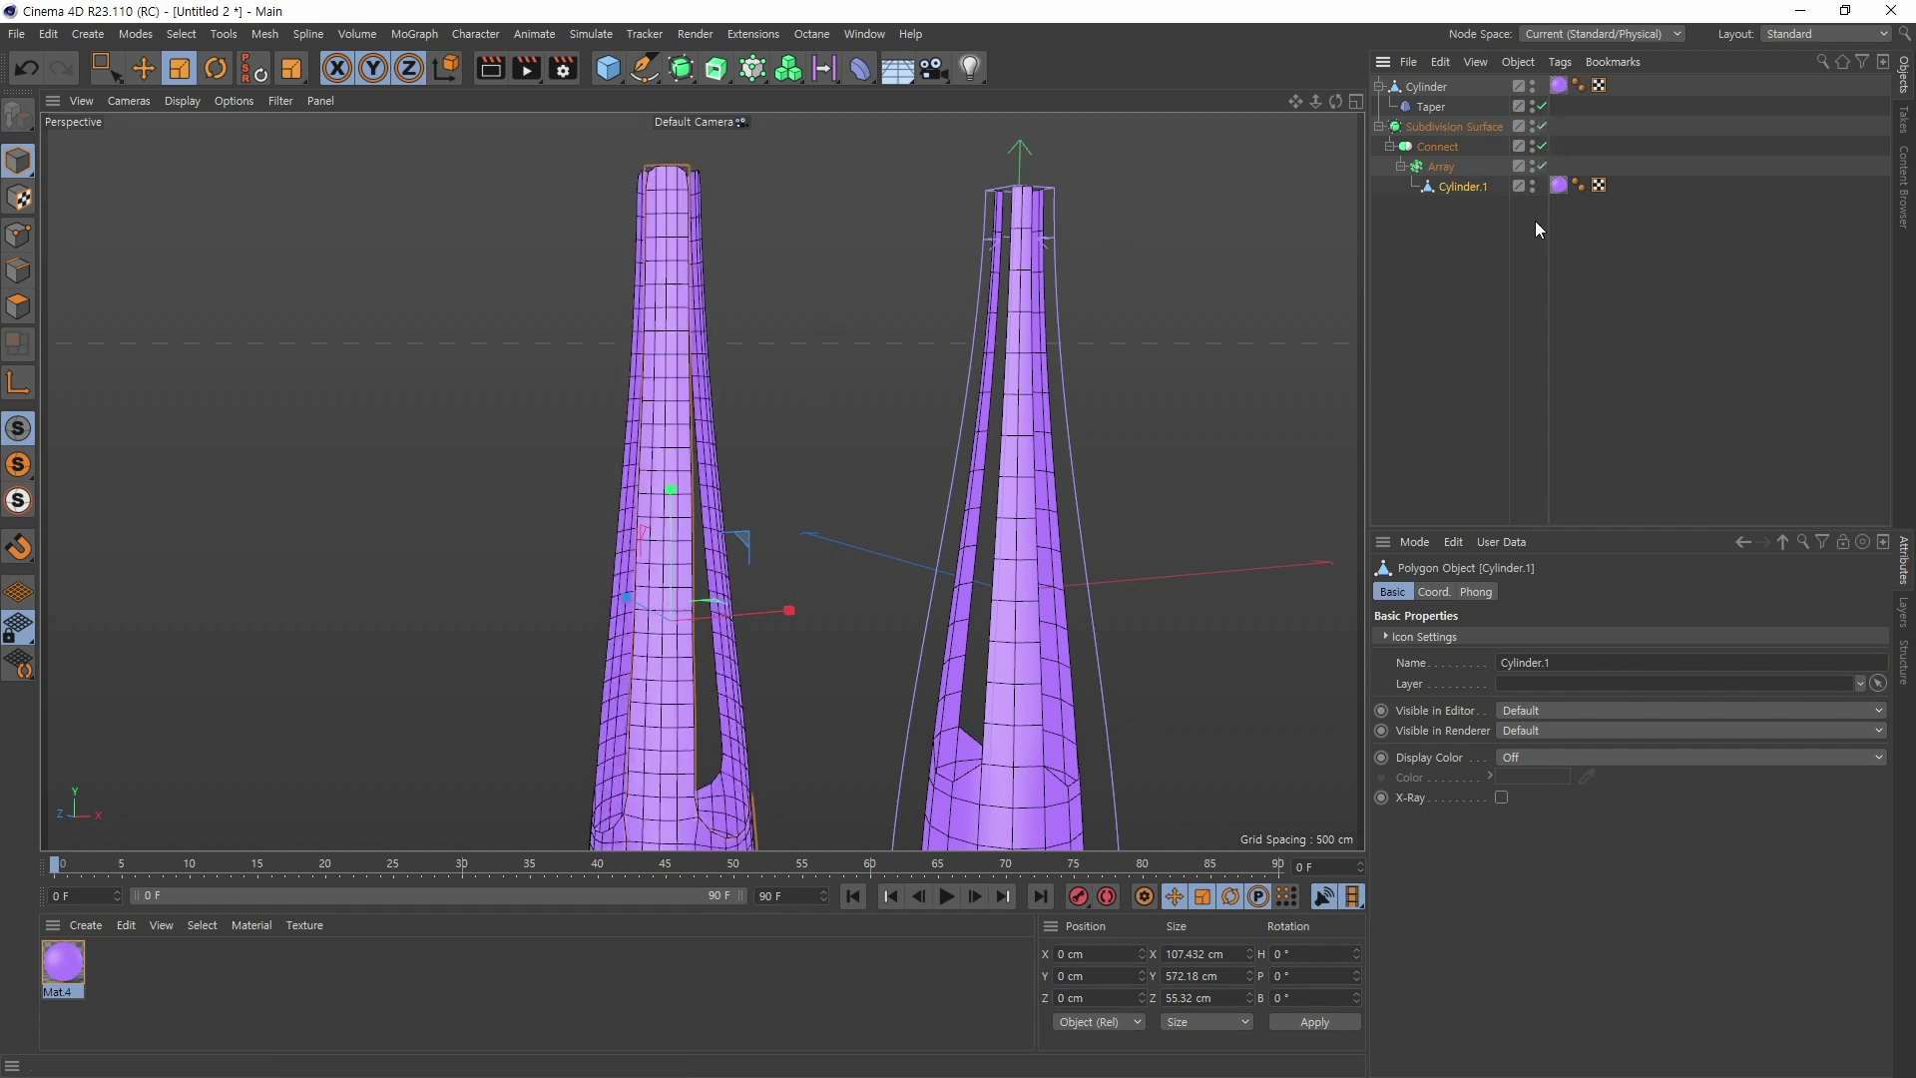
{"action": "right_click_drag", "start_coordinate": [900, 440], "coordinate": [828, 519], "text": "alt"}
{"action": "middle_click_drag", "start_coordinate": [829, 519], "coordinate": [871, 530], "text": "alt"}
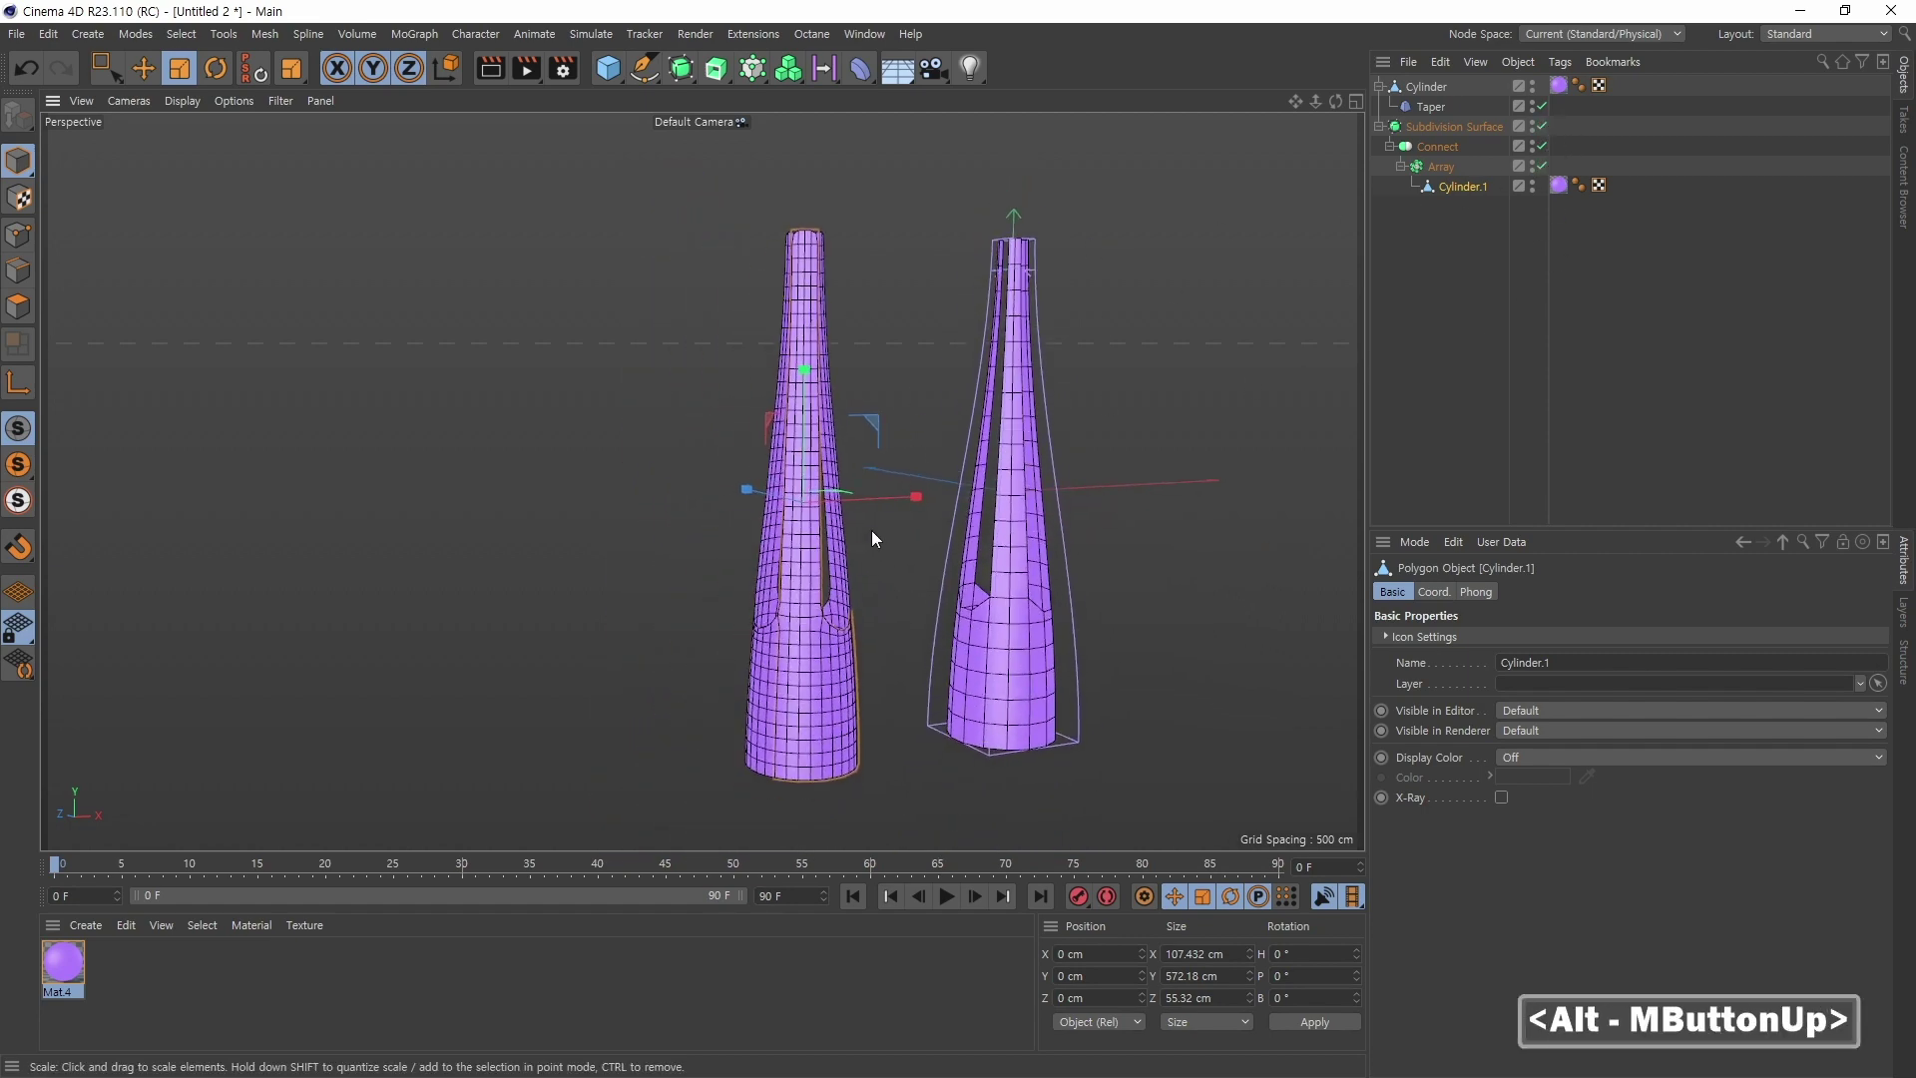
Step: Bake the Subdivision Surface into a separate mesh with Current State to Object, unparent that mesh and delete the leftover null
{"action": "left_click", "coordinate": [143, 68]}
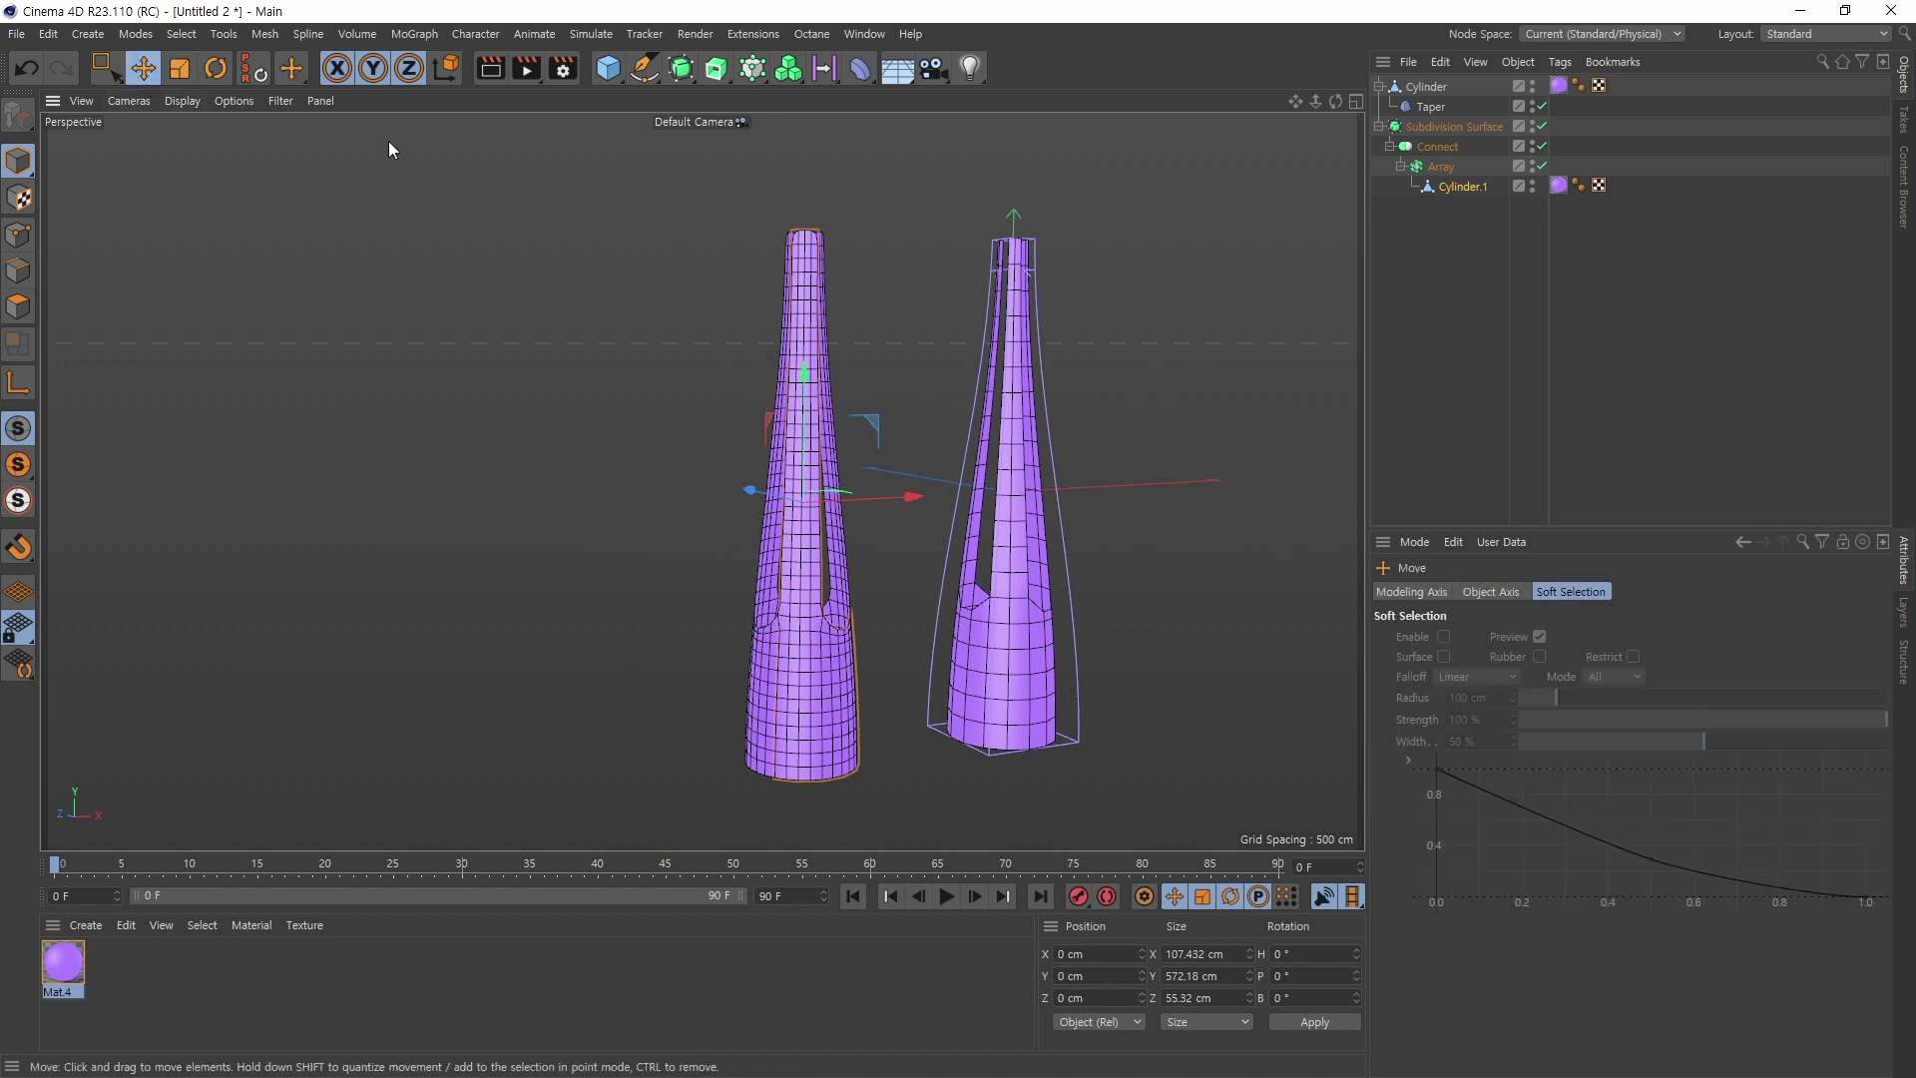
{"action": "left_click", "coordinate": [1452, 130]}
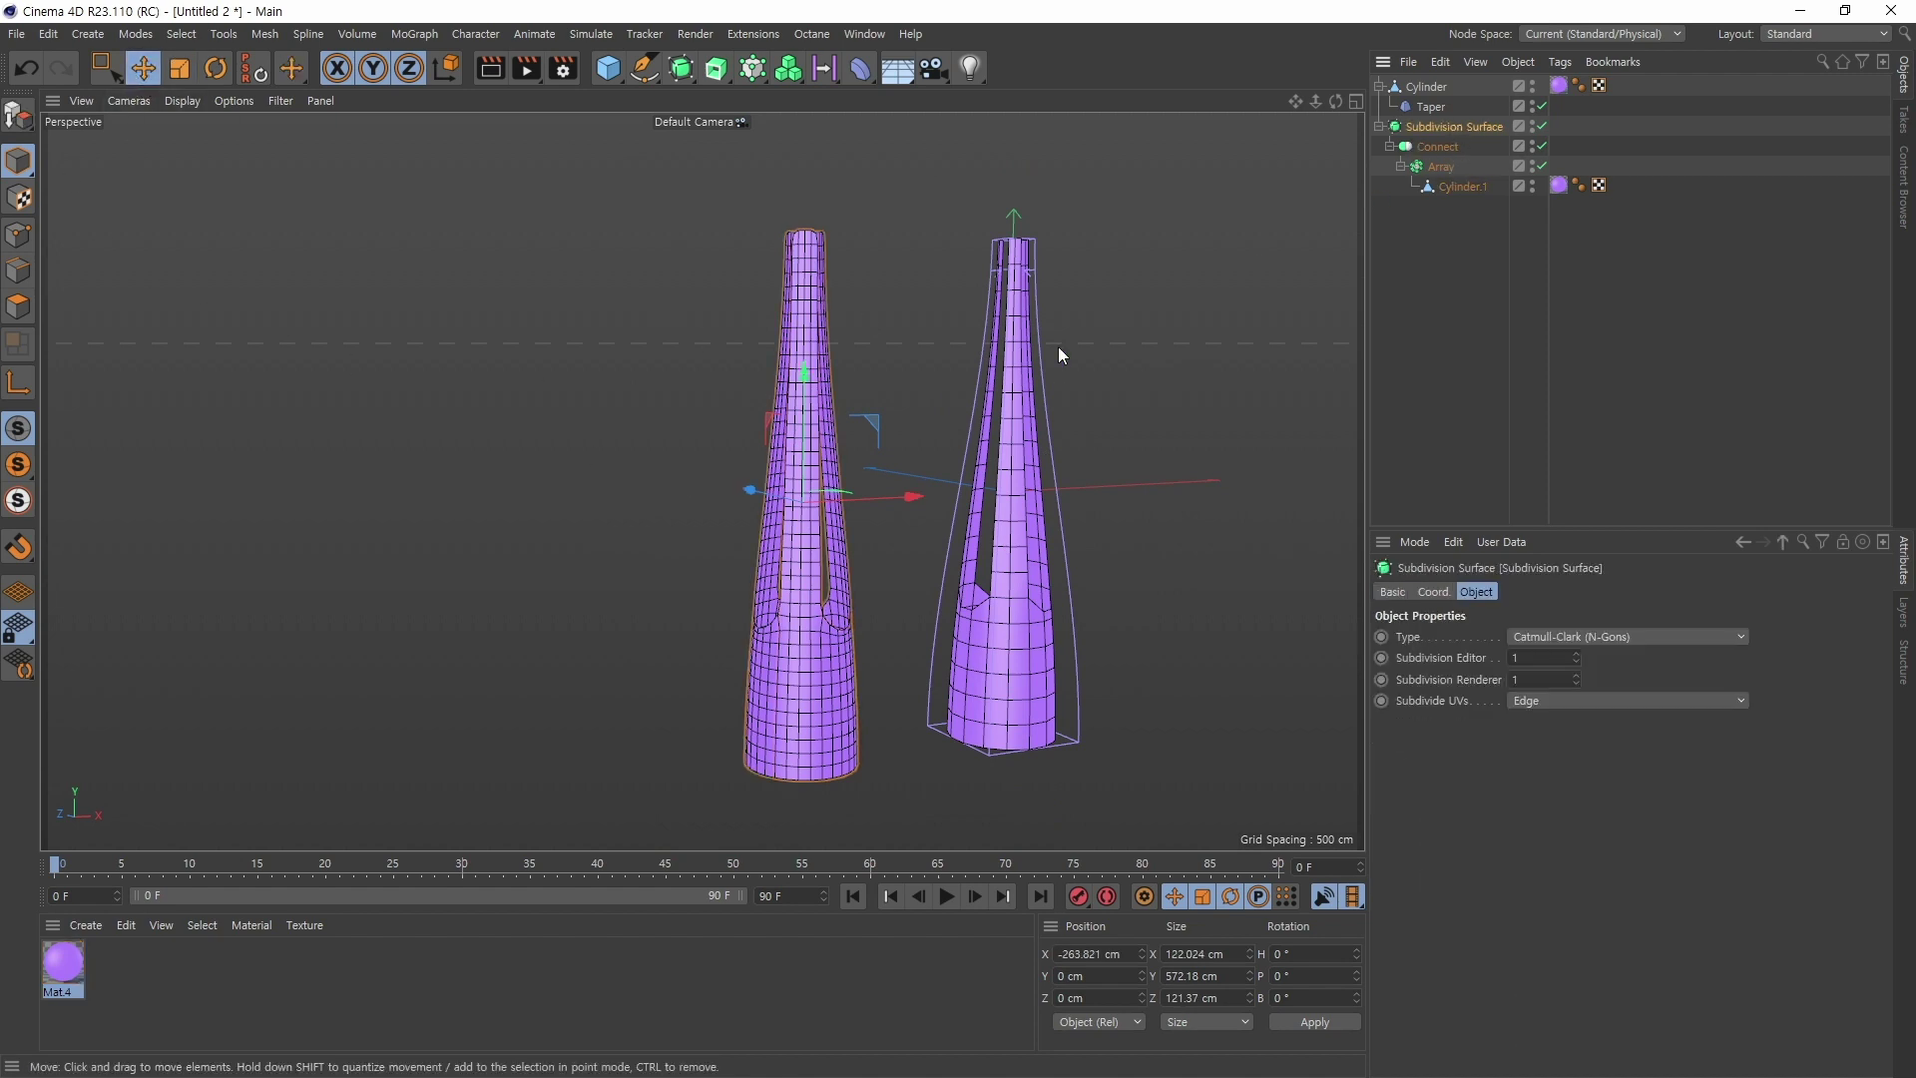
{"action": "right_click", "coordinate": [1475, 126]}
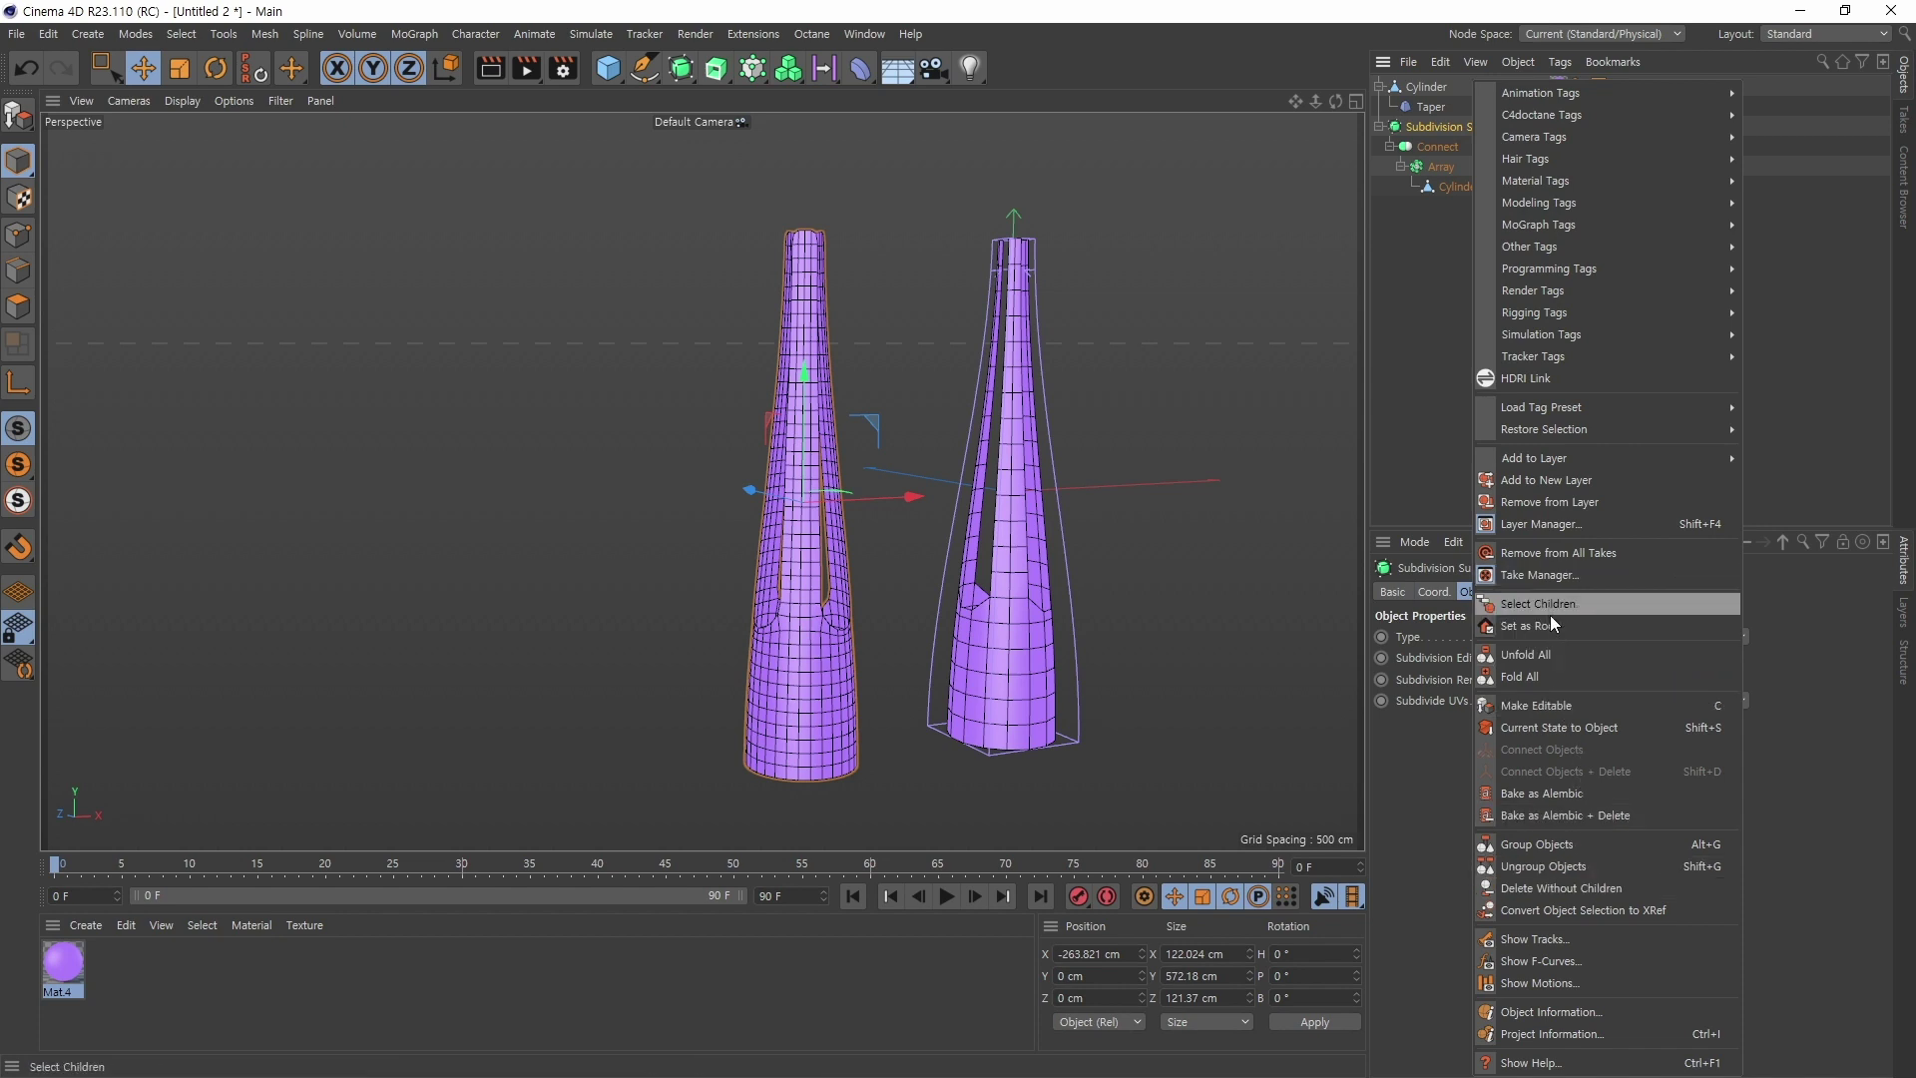
{"action": "left_click", "coordinate": [1548, 727]}
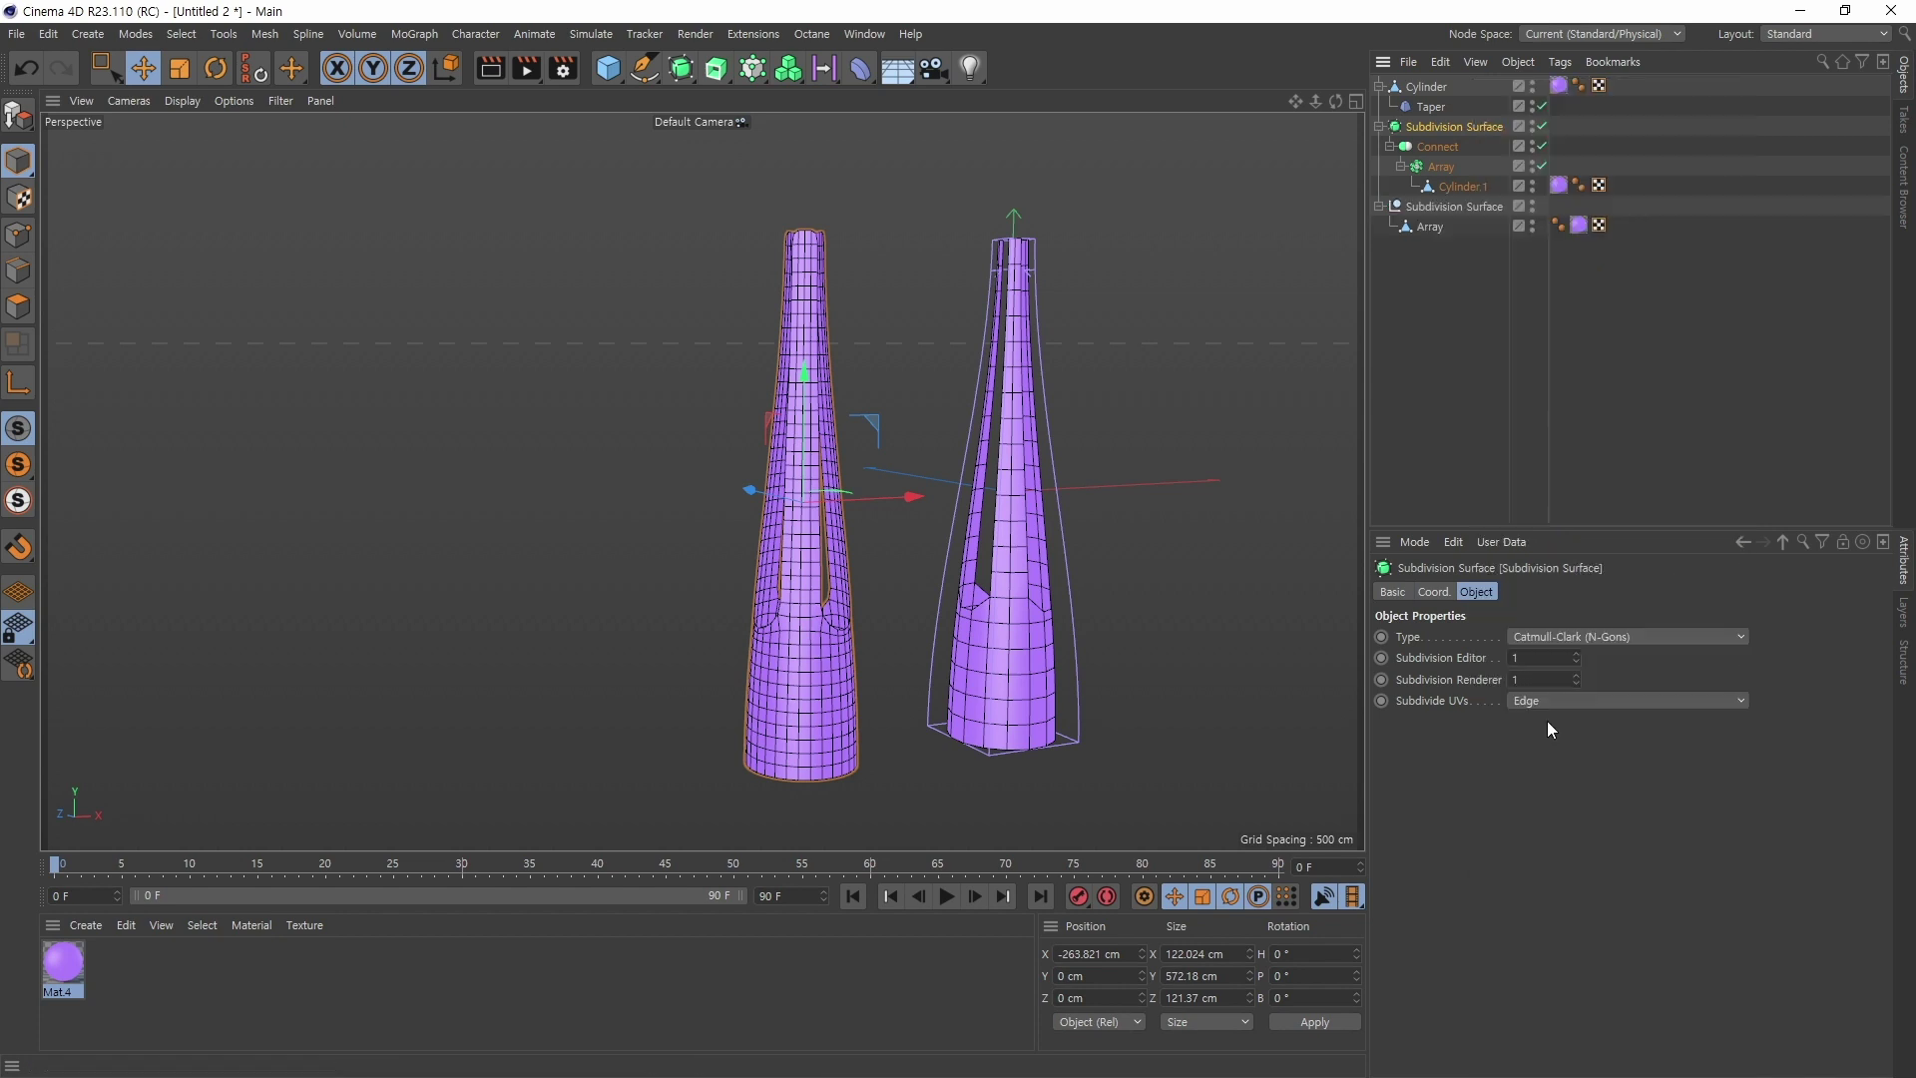
{"action": "left_click", "coordinate": [1429, 229]}
{"action": "left_click", "coordinate": [1439, 208]}
{"action": "key", "text": "Delete"}
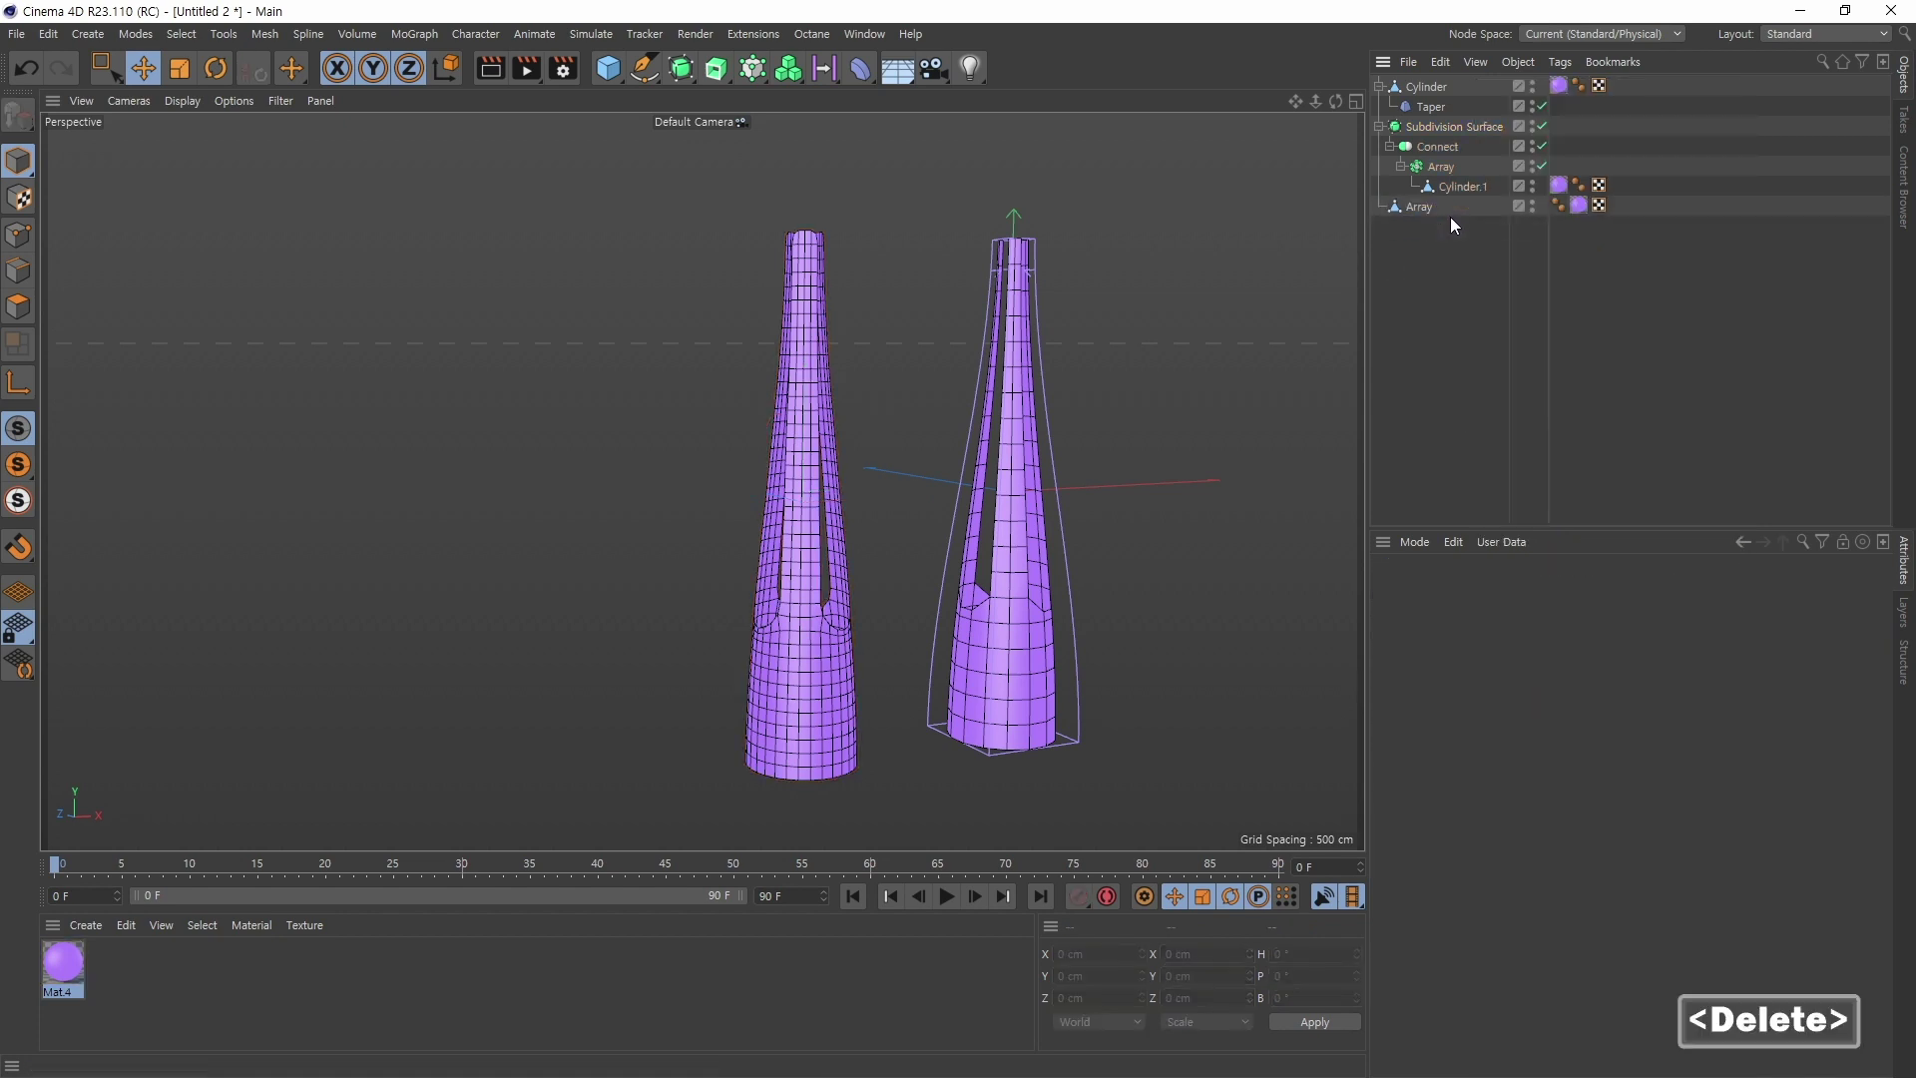
Step: Move the baked Array mesh along X to about -519 cm, beside the original vase
{"action": "left_click", "coordinate": [1421, 205]}
{"action": "left_click_drag", "start_coordinate": [922, 525], "coordinate": [684, 547], "text": "alt"}
{"action": "middle_click_drag", "start_coordinate": [710, 481], "coordinate": [986, 481], "text": "alt"}
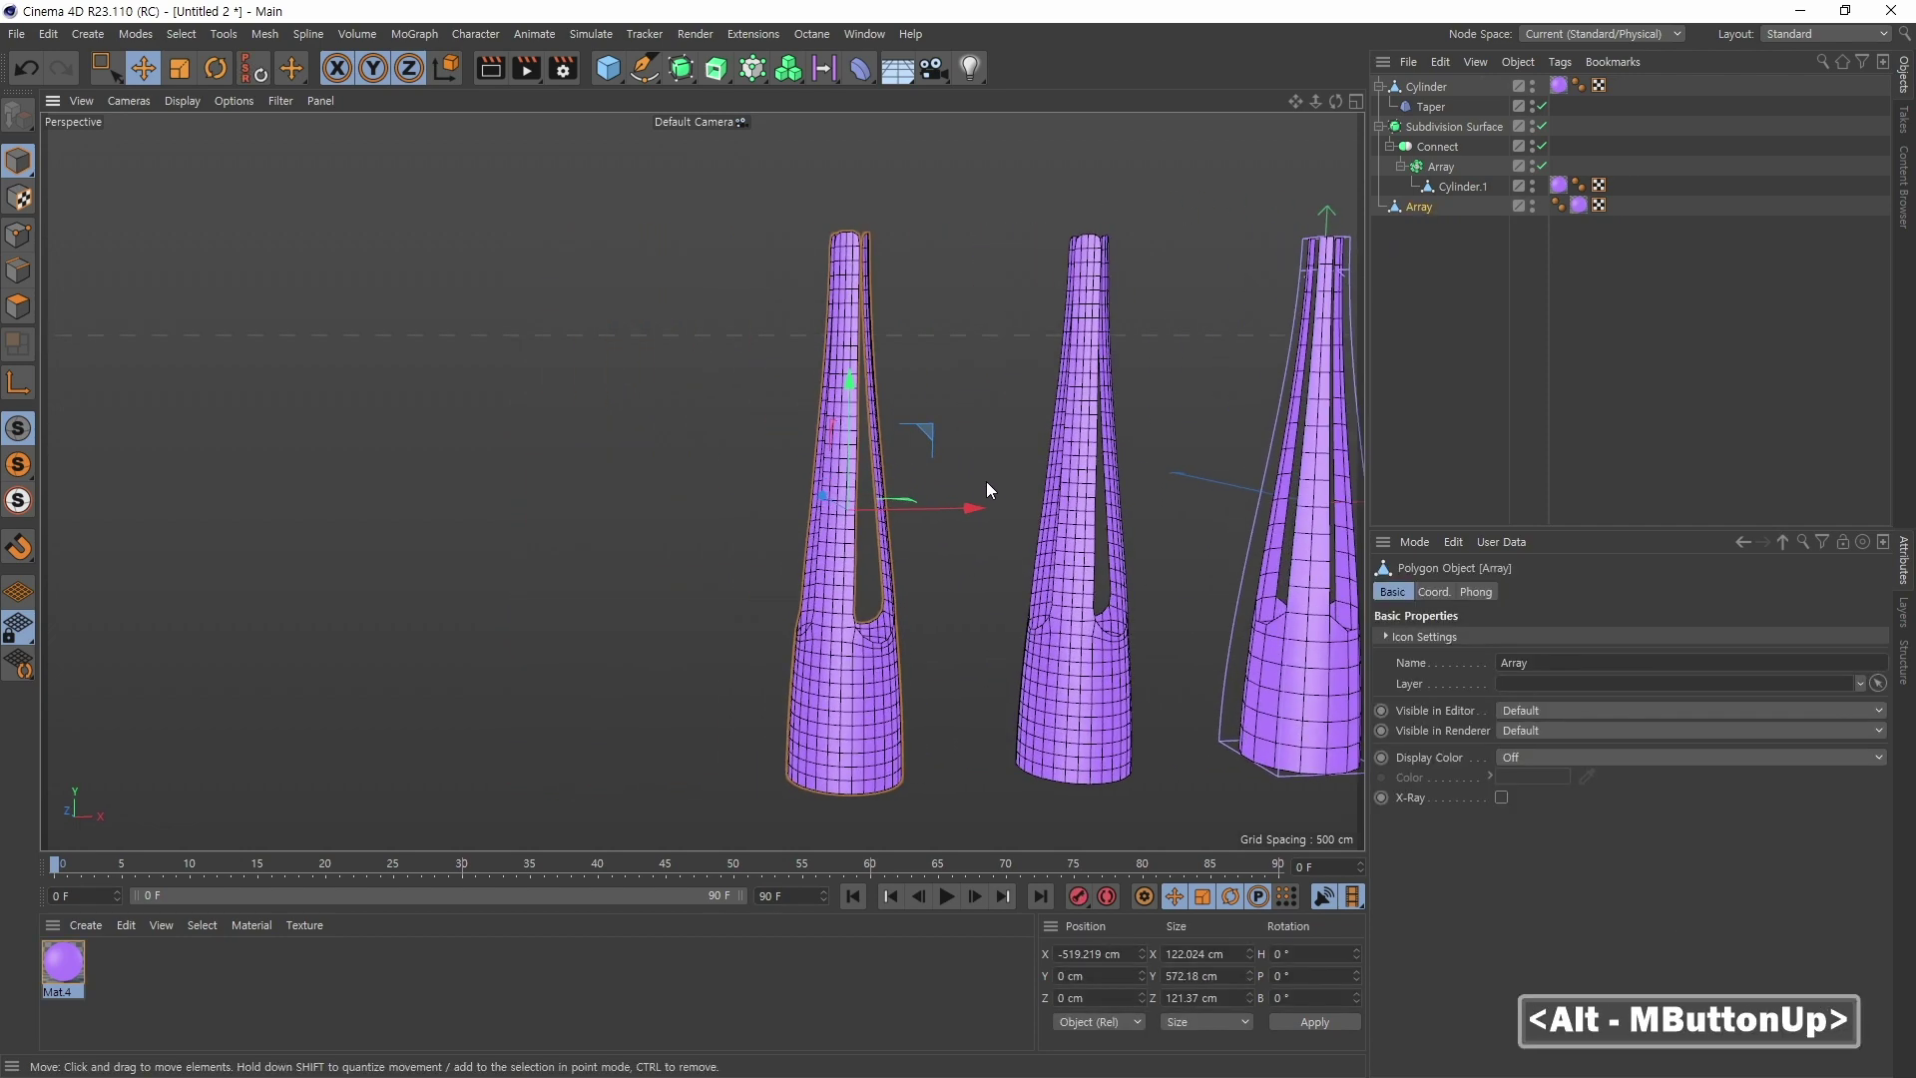
{"action": "left_click", "coordinate": [1431, 126]}
{"action": "left_click", "coordinate": [1429, 145]}
{"action": "left_click", "coordinate": [1436, 165]}
{"action": "left_click", "coordinate": [1449, 187]}
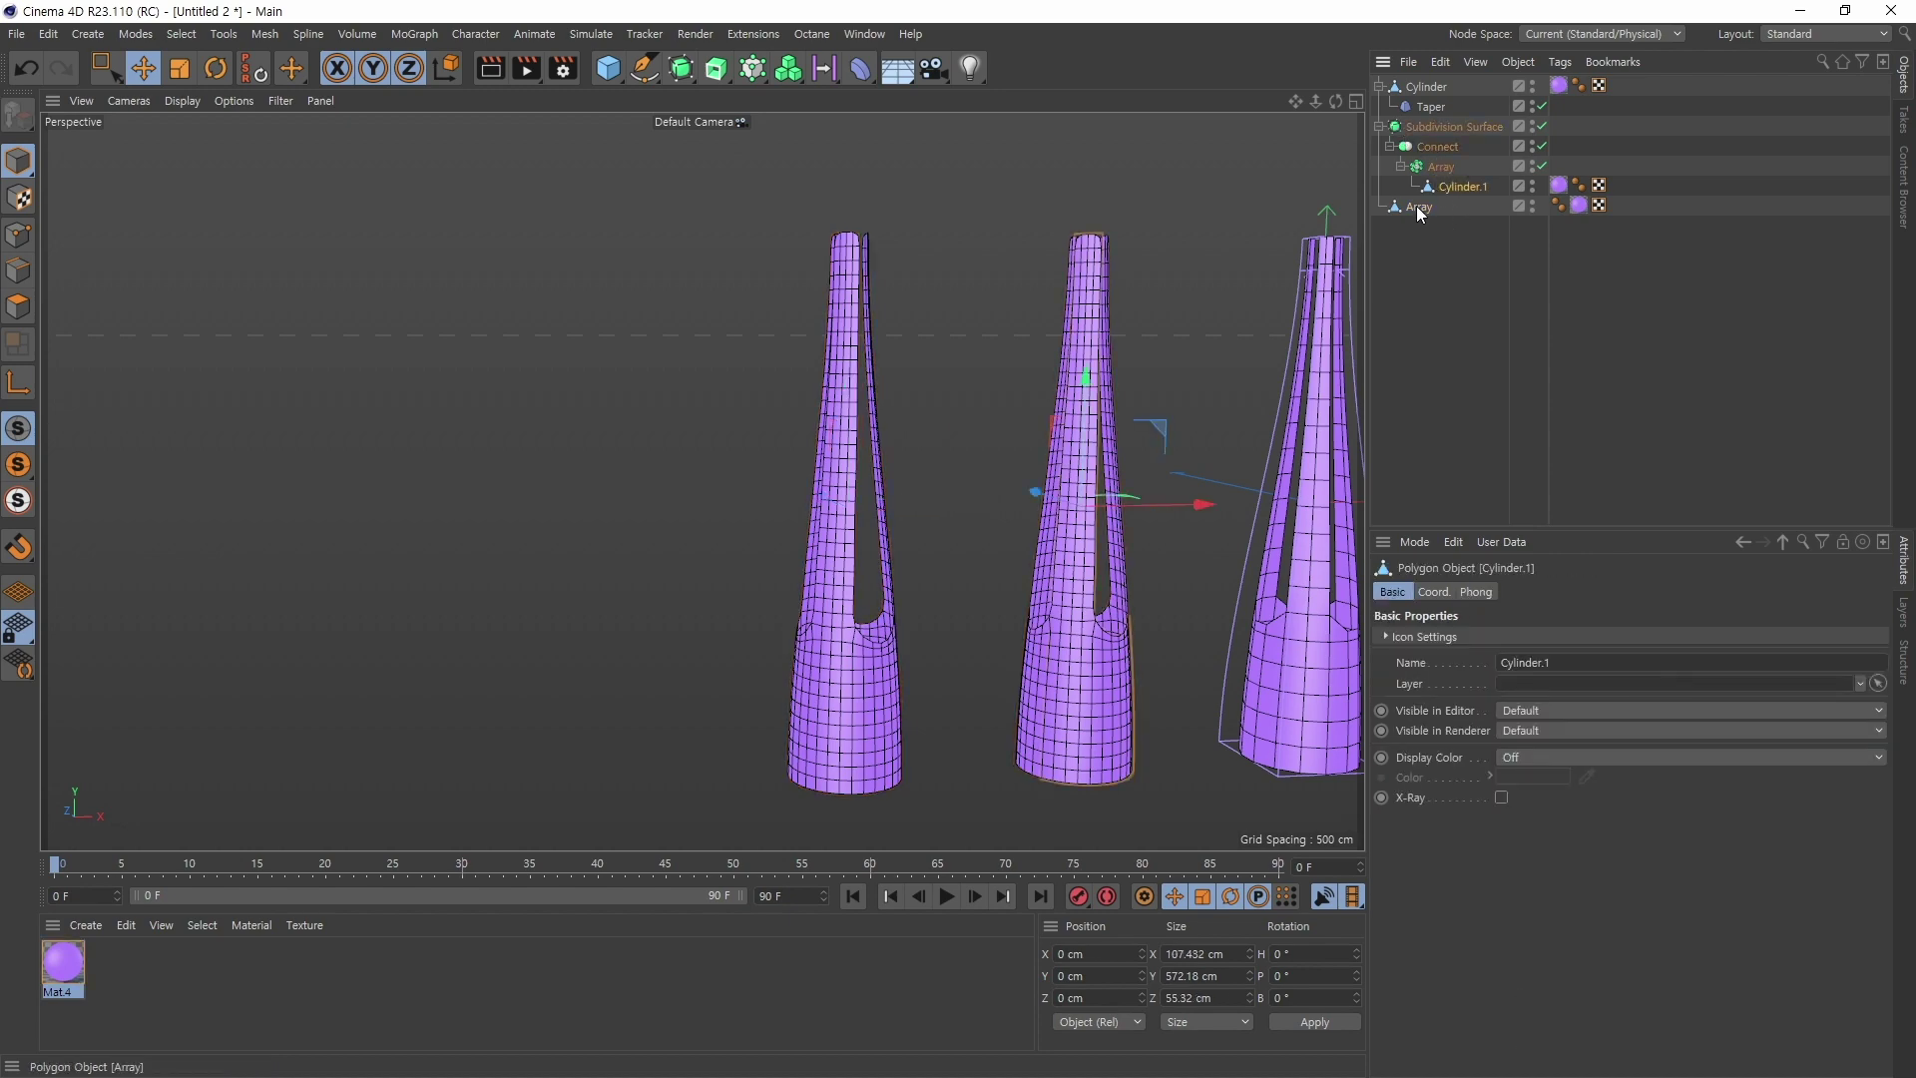
Step: Switch the baked Array mesh to point editing and bring up the Front view
{"action": "left_click", "coordinate": [1418, 207]}
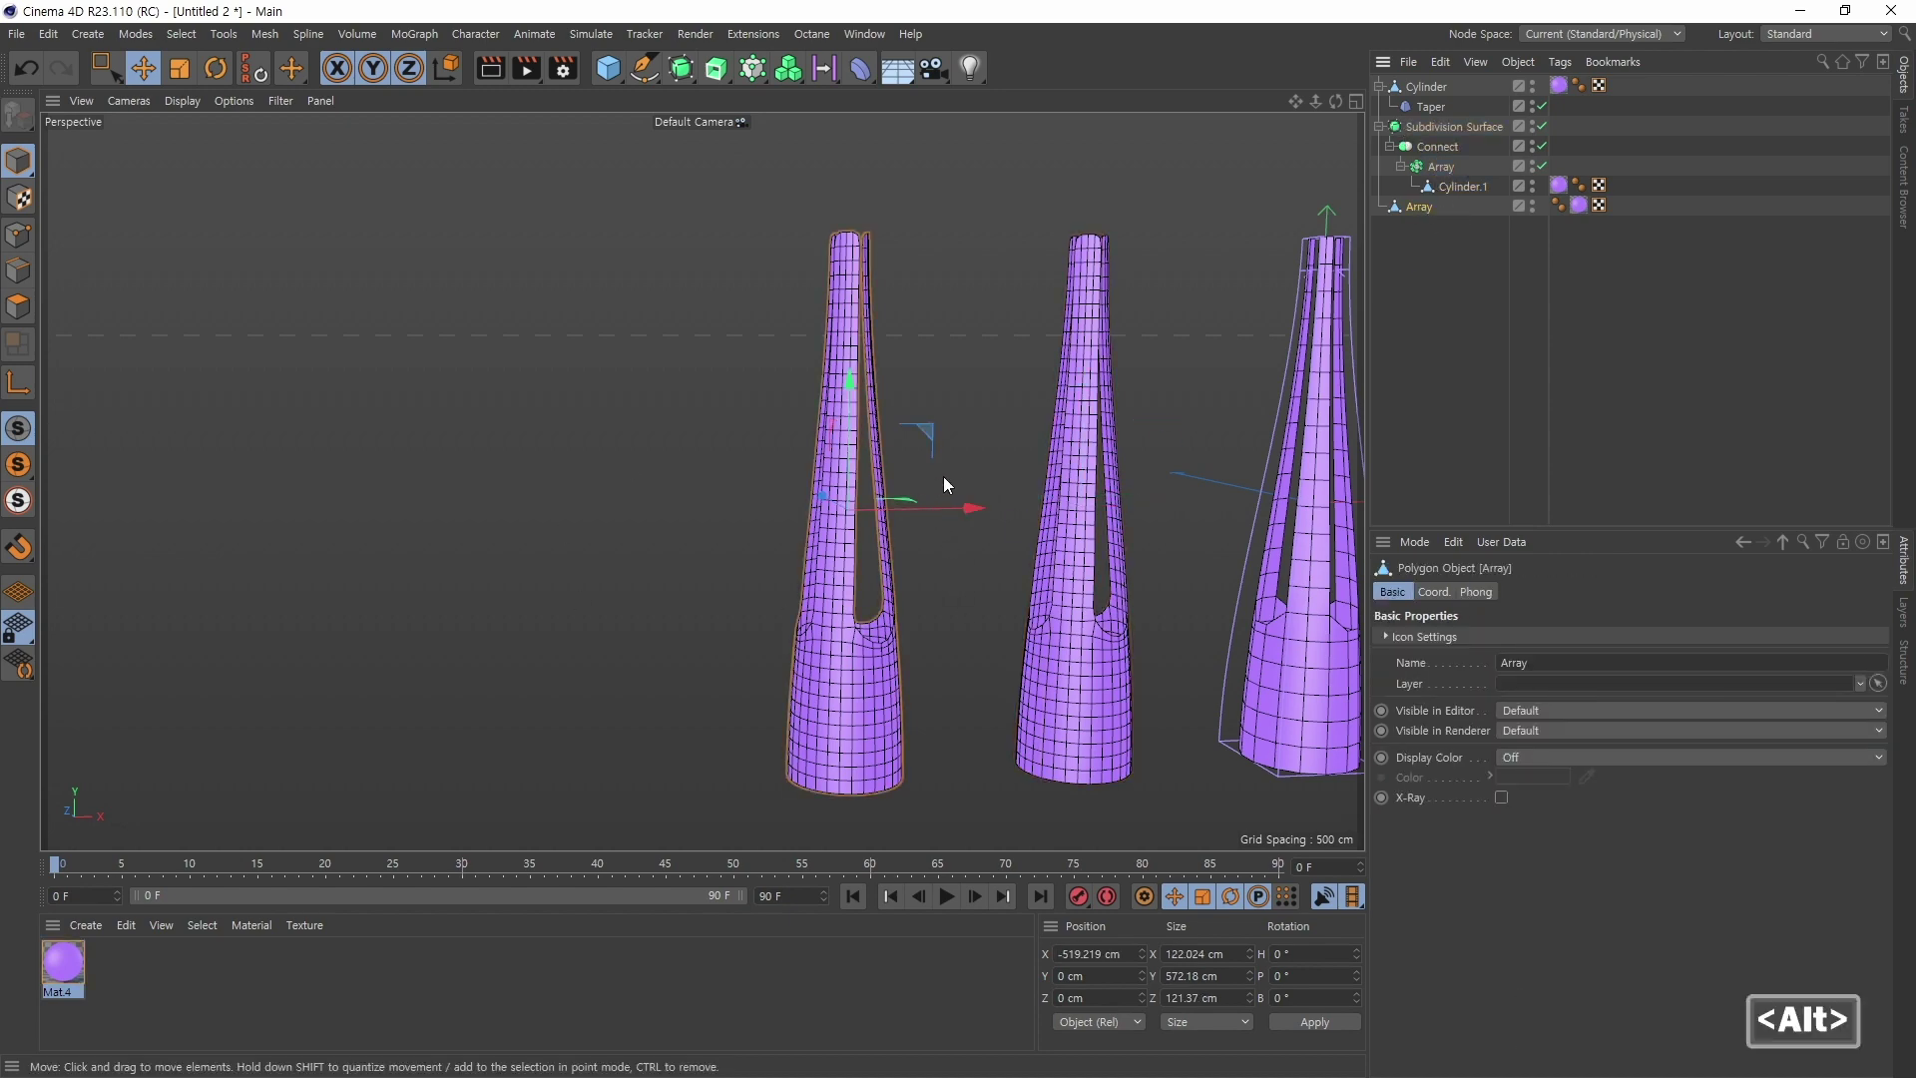
{"action": "middle_click_drag", "start_coordinate": [943, 476], "coordinate": [918, 529], "text": "alt"}
{"action": "mouse_move", "coordinate": [918, 529]}
{"action": "left_mouse_down", "text": "alt"}
{"action": "mouse_move", "coordinate": [817, 519]}
{"action": "mouse_move", "coordinate": [1186, 531]}
{"action": "mouse_move", "coordinate": [926, 560]}
{"action": "left_mouse_up", "text": "alt"}
{"action": "left_click", "coordinate": [18, 235]}
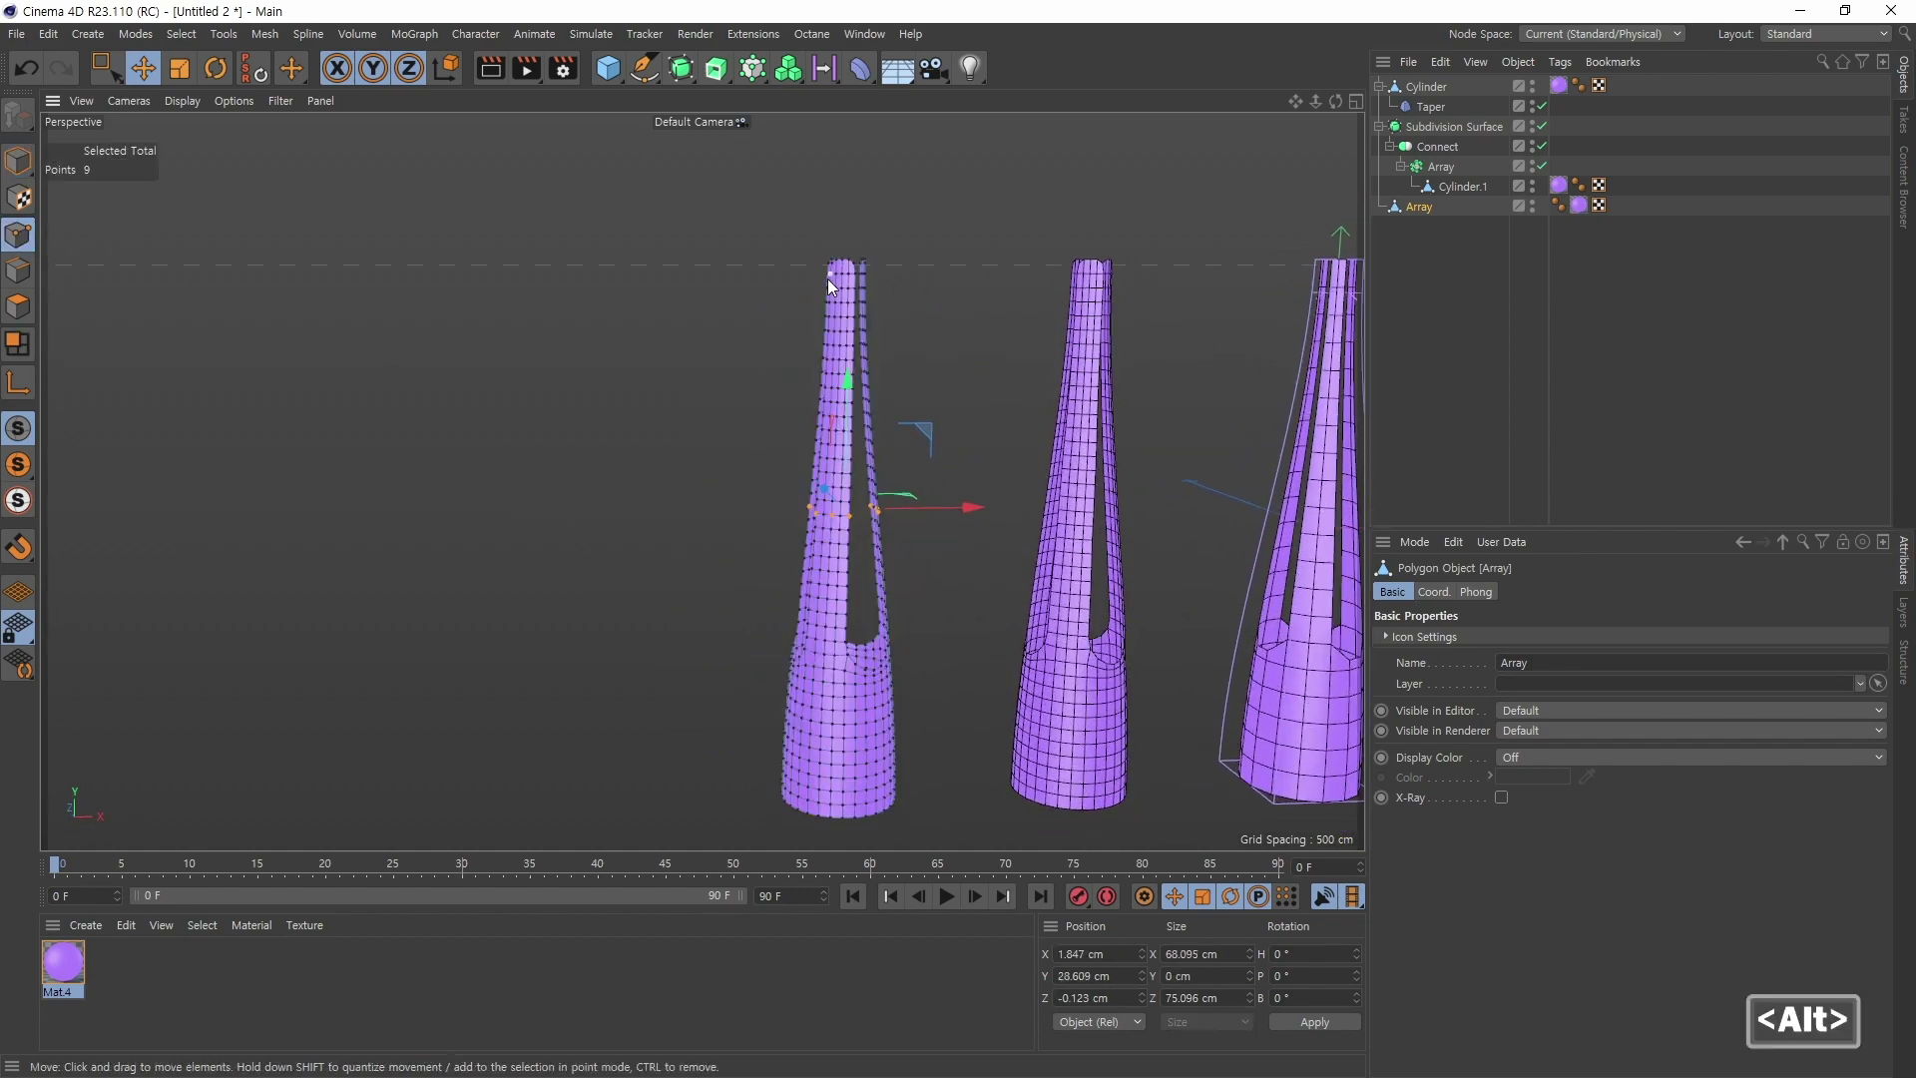
{"action": "right_click_drag", "start_coordinate": [828, 278], "coordinate": [964, 287], "text": "alt"}
{"action": "middle_click_drag", "start_coordinate": [964, 295], "coordinate": [745, 368], "text": "alt"}
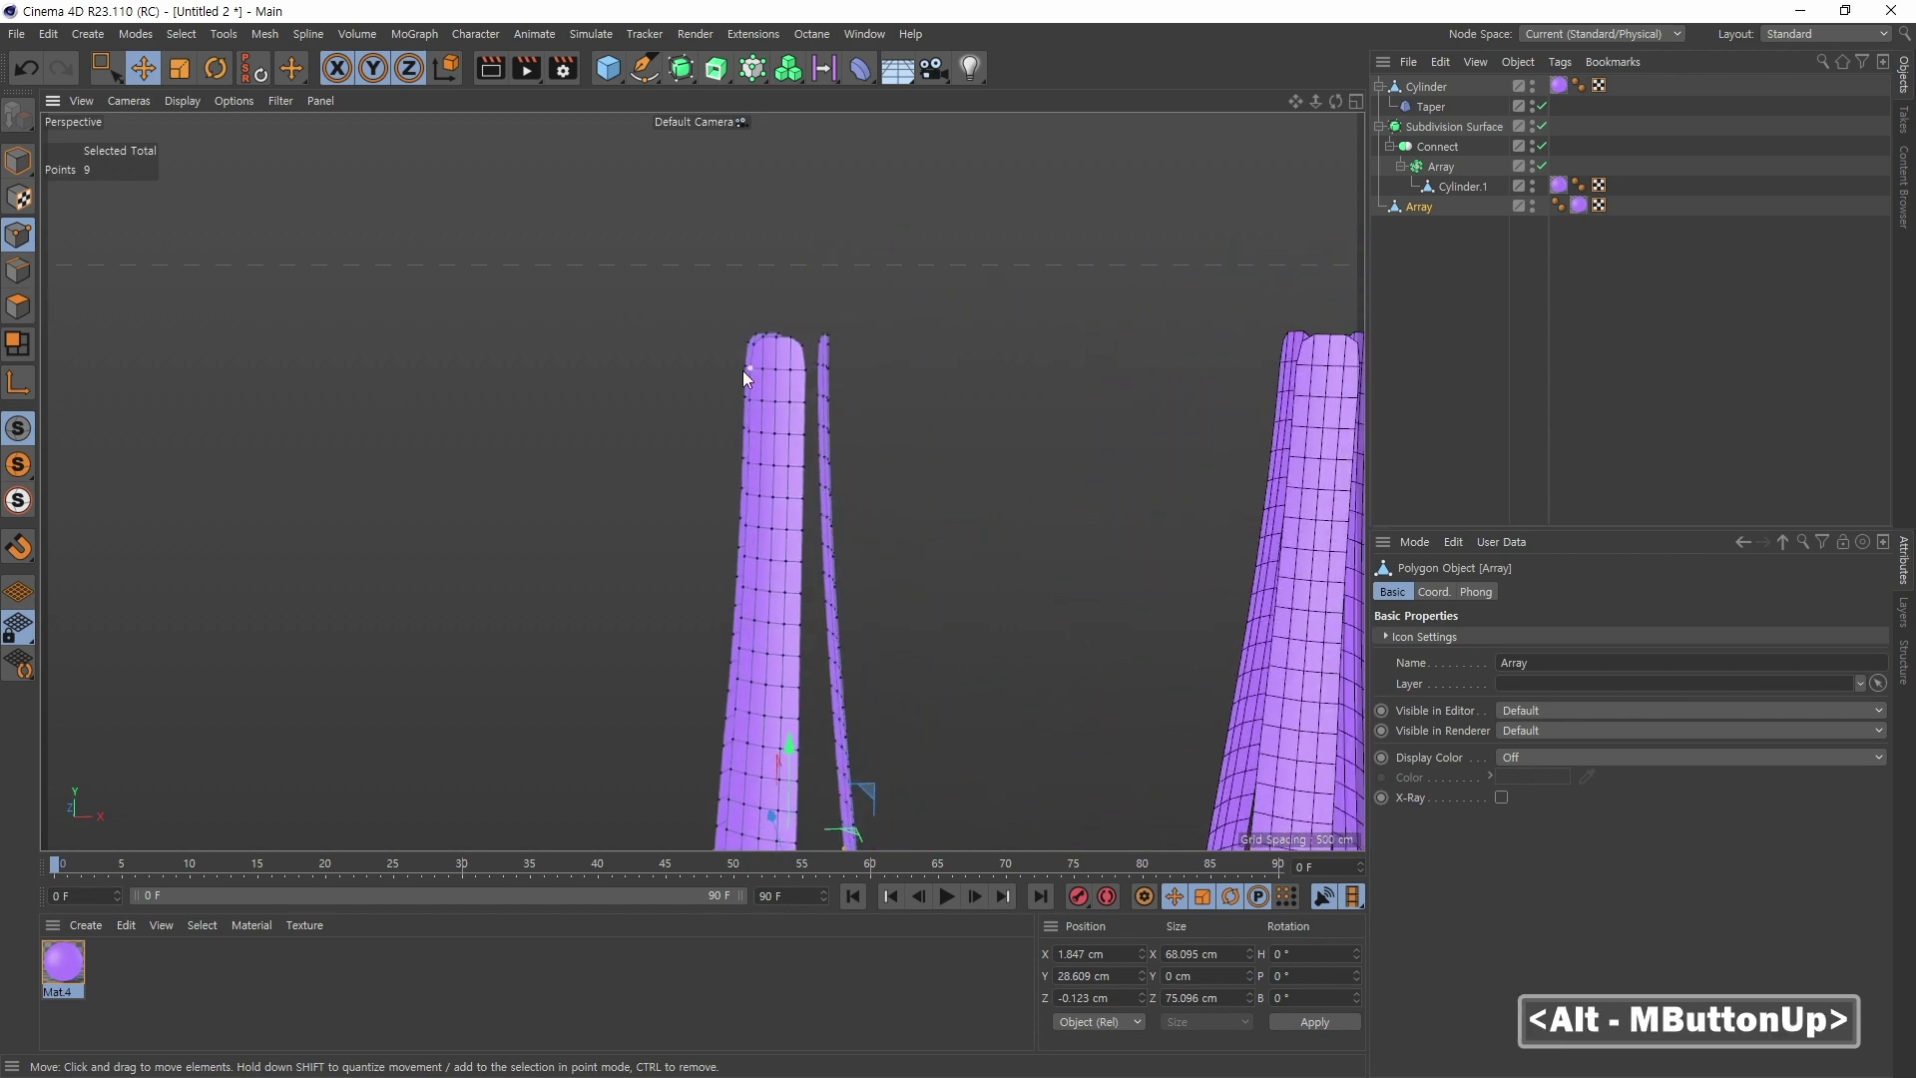
{"action": "right_click_drag", "start_coordinate": [744, 368], "coordinate": [846, 361], "text": "alt"}
{"action": "left_click_drag", "start_coordinate": [786, 369], "coordinate": [877, 542], "text": "alt"}
{"action": "key", "text": "F5"}
{"action": "middle_click", "coordinate": [833, 584]}
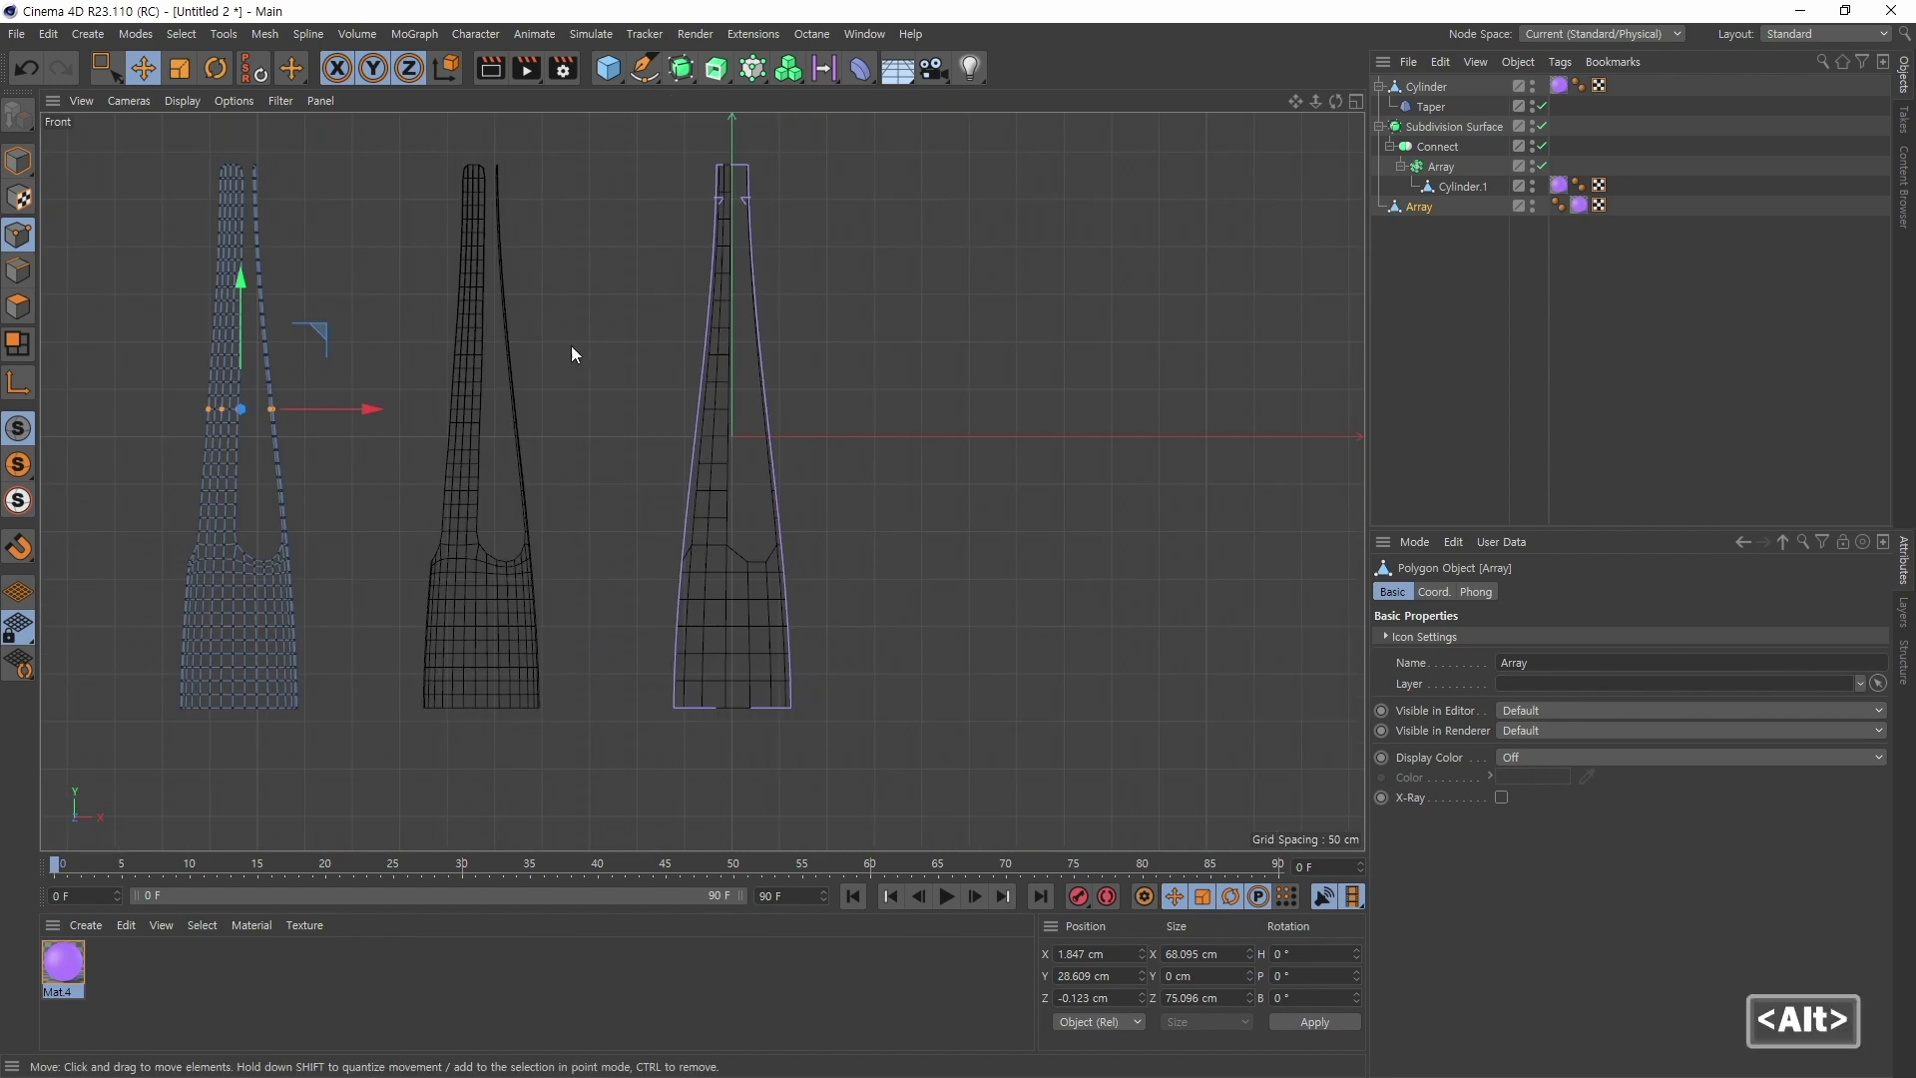
Step: Box-select the points at the slats' upper ends, flatten them with a Y size of 0 cm, and check them in Perspective
{"action": "middle_click_drag", "start_coordinate": [570, 345], "coordinate": [822, 499], "text": "alt"}
{"action": "right_click_drag", "start_coordinate": [822, 499], "coordinate": [918, 407], "text": "alt"}
{"action": "middle_click_drag", "start_coordinate": [918, 407], "coordinate": [906, 439], "text": "alt"}
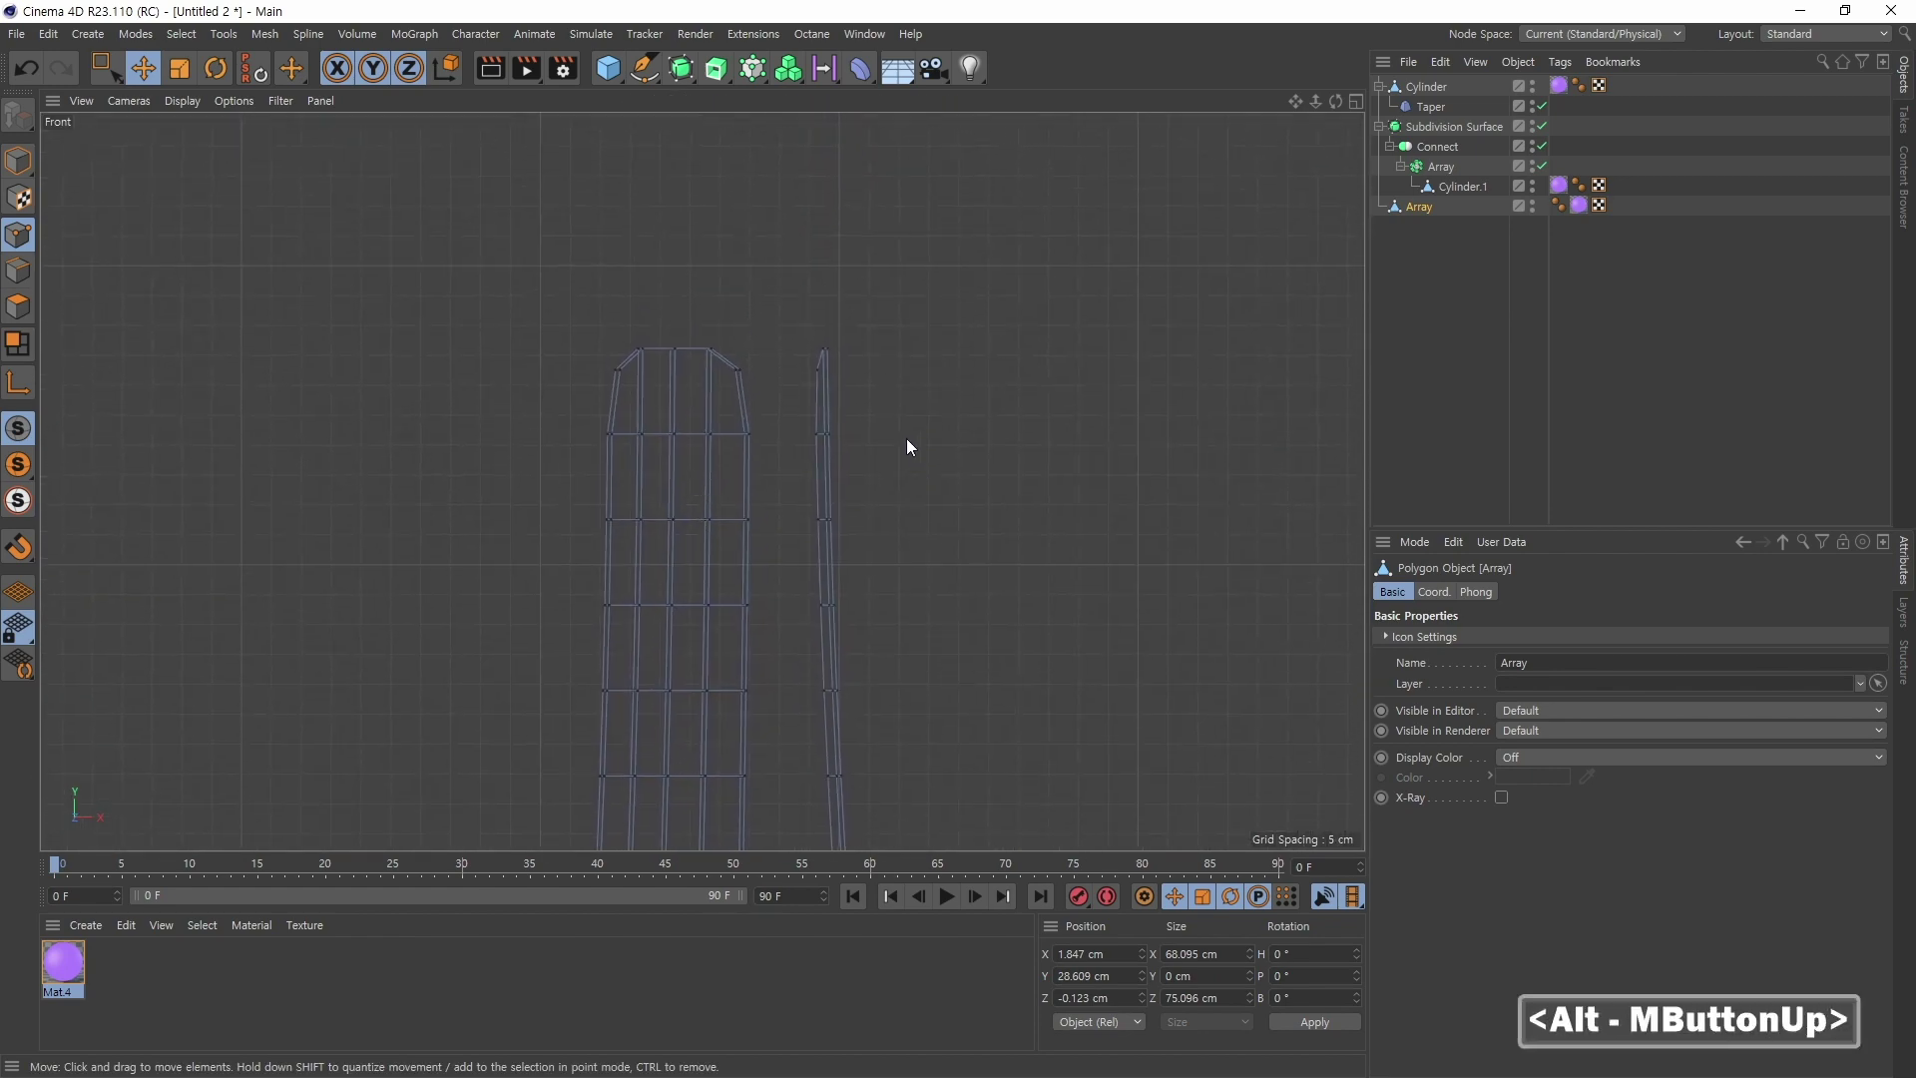
{"action": "key", "text": "0"}
{"action": "left_click_drag", "start_coordinate": [462, 202], "coordinate": [1012, 417]}
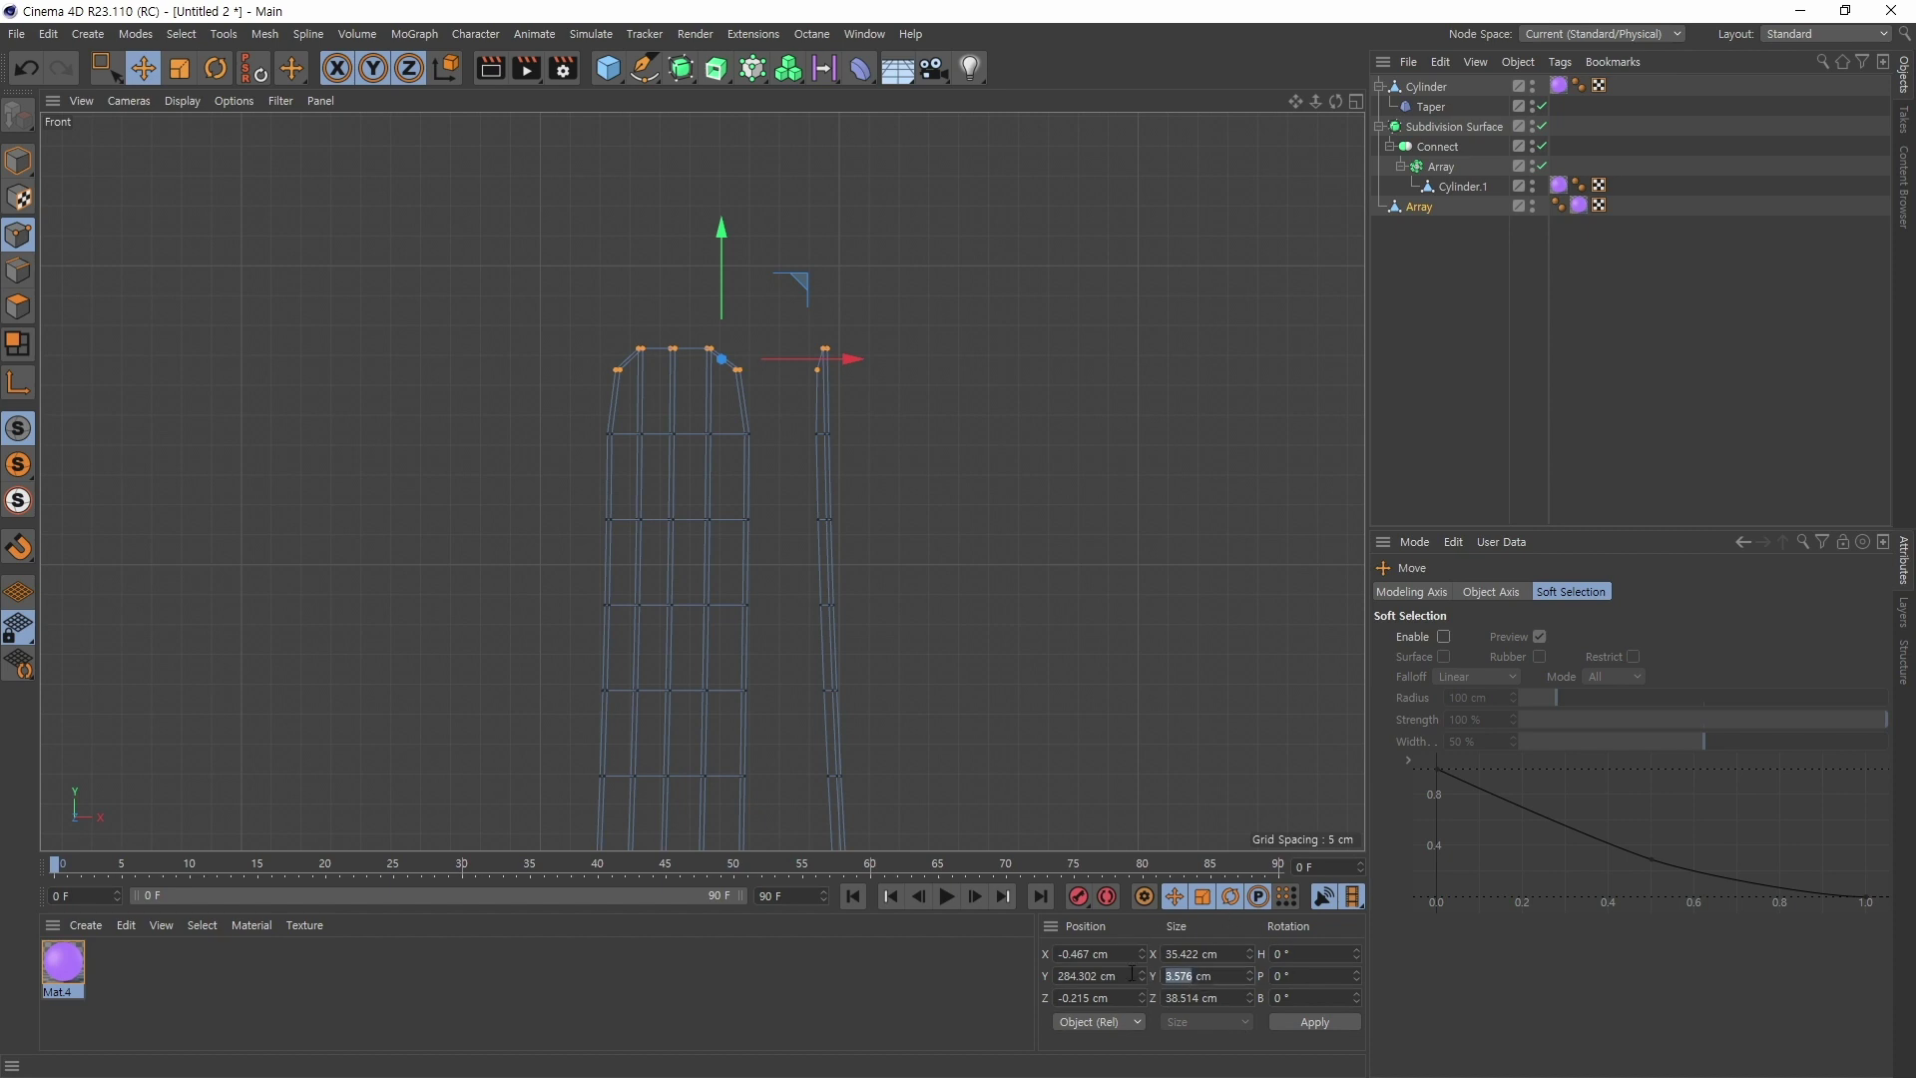
{"action": "type", "text": "0"}
{"action": "key", "text": "Return"}
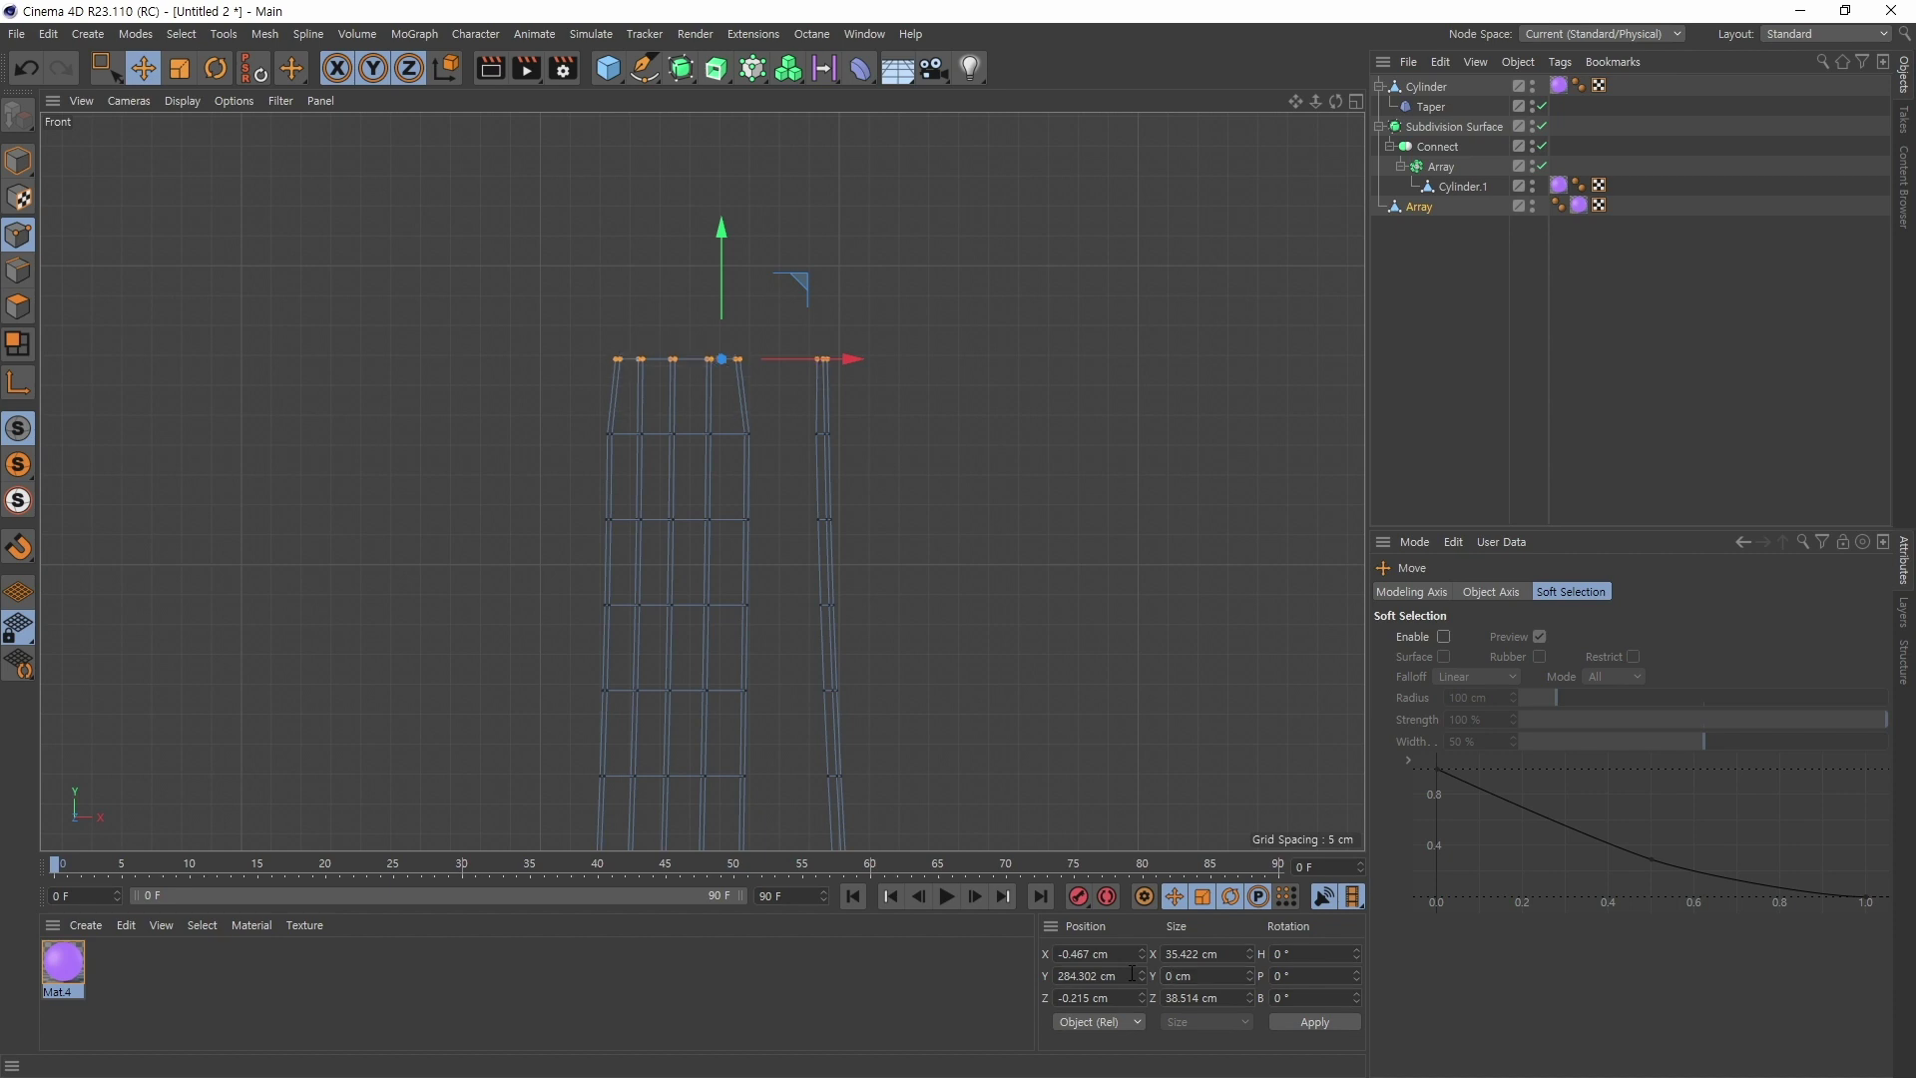
{"action": "middle_click", "coordinate": [954, 497]}
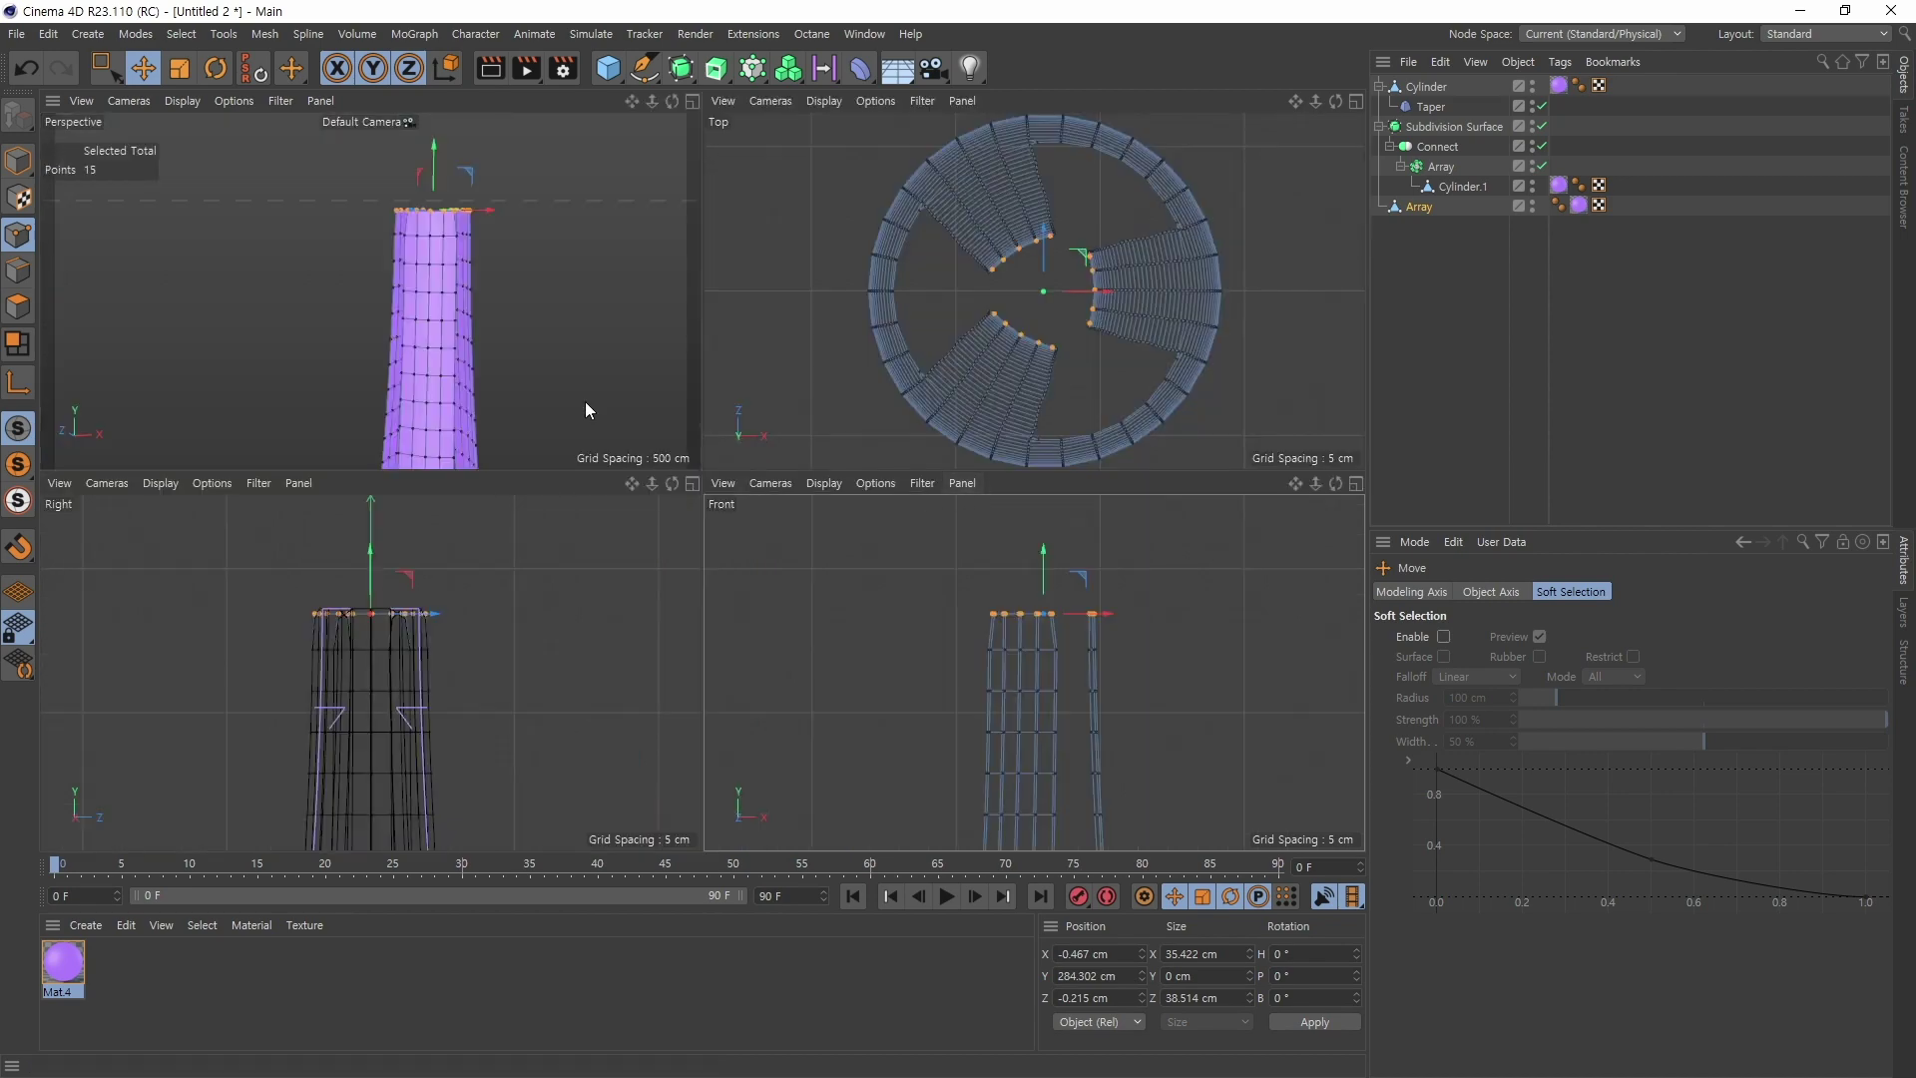
{"action": "middle_click", "coordinate": [585, 401]}
{"action": "left_click_drag", "start_coordinate": [700, 445], "coordinate": [499, 394], "text": "alt"}
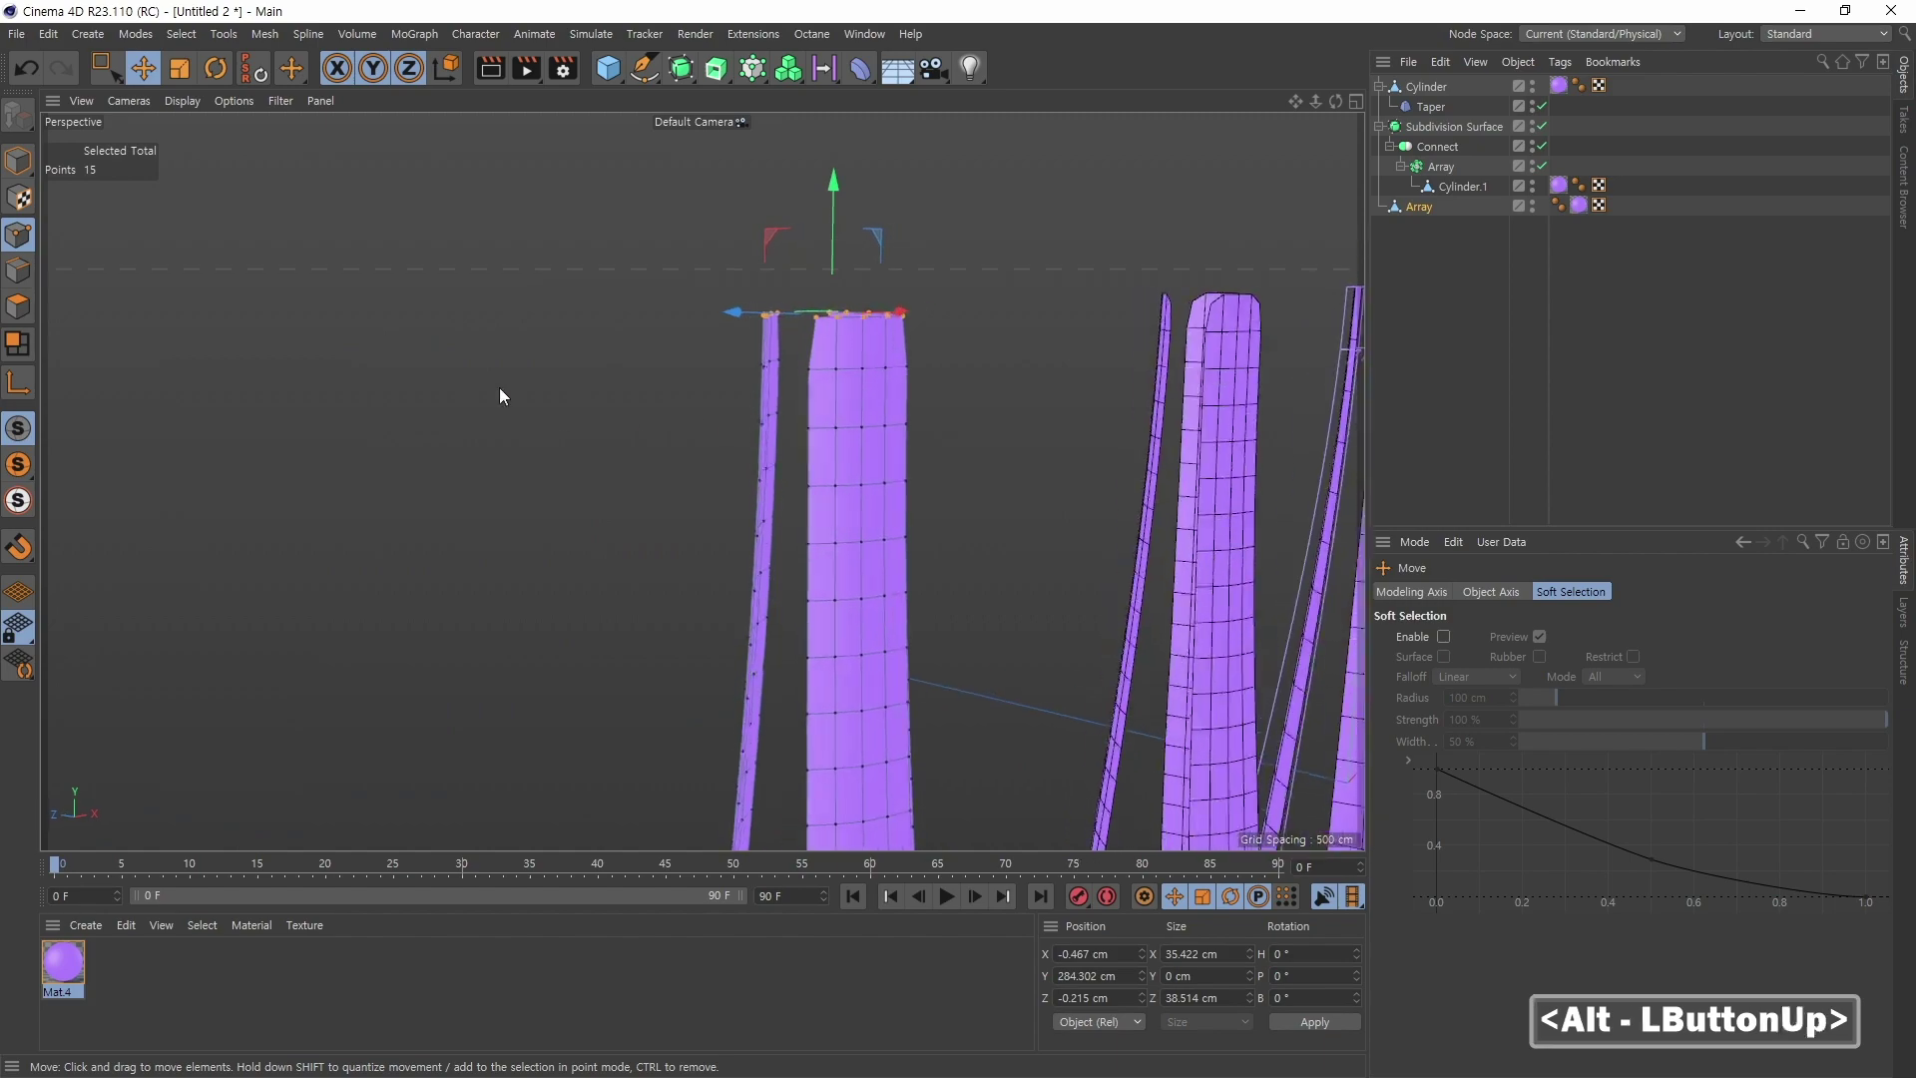
Step: Return the Array mesh to model editing and view all three vases in plain Gouraud Shading
{"action": "left_click", "coordinate": [18, 160]}
{"action": "right_click_drag", "start_coordinate": [960, 477], "coordinate": [743, 569], "text": "alt"}
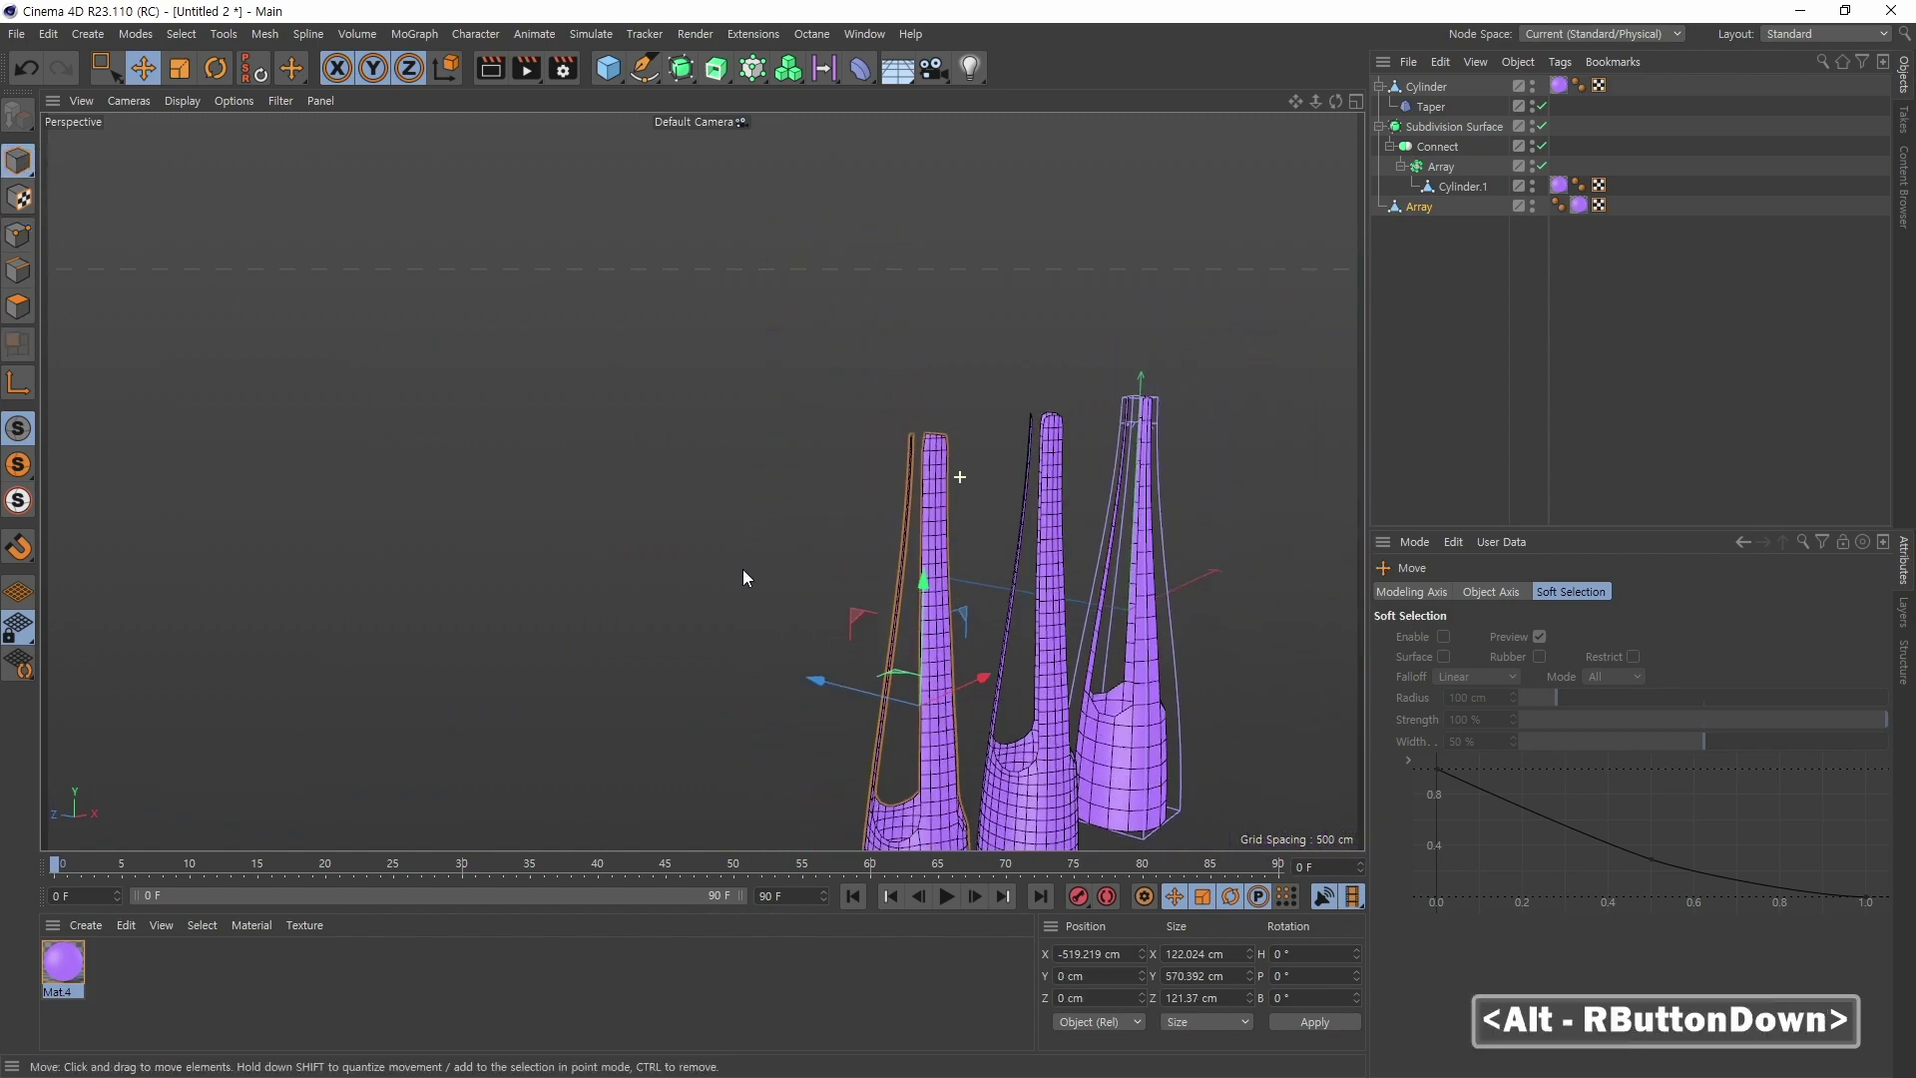
{"action": "middle_click_drag", "start_coordinate": [743, 569], "coordinate": [866, 624], "text": "alt"}
{"action": "left_click_drag", "start_coordinate": [866, 625], "coordinate": [674, 511], "text": "alt"}
{"action": "left_click", "coordinate": [180, 101]}
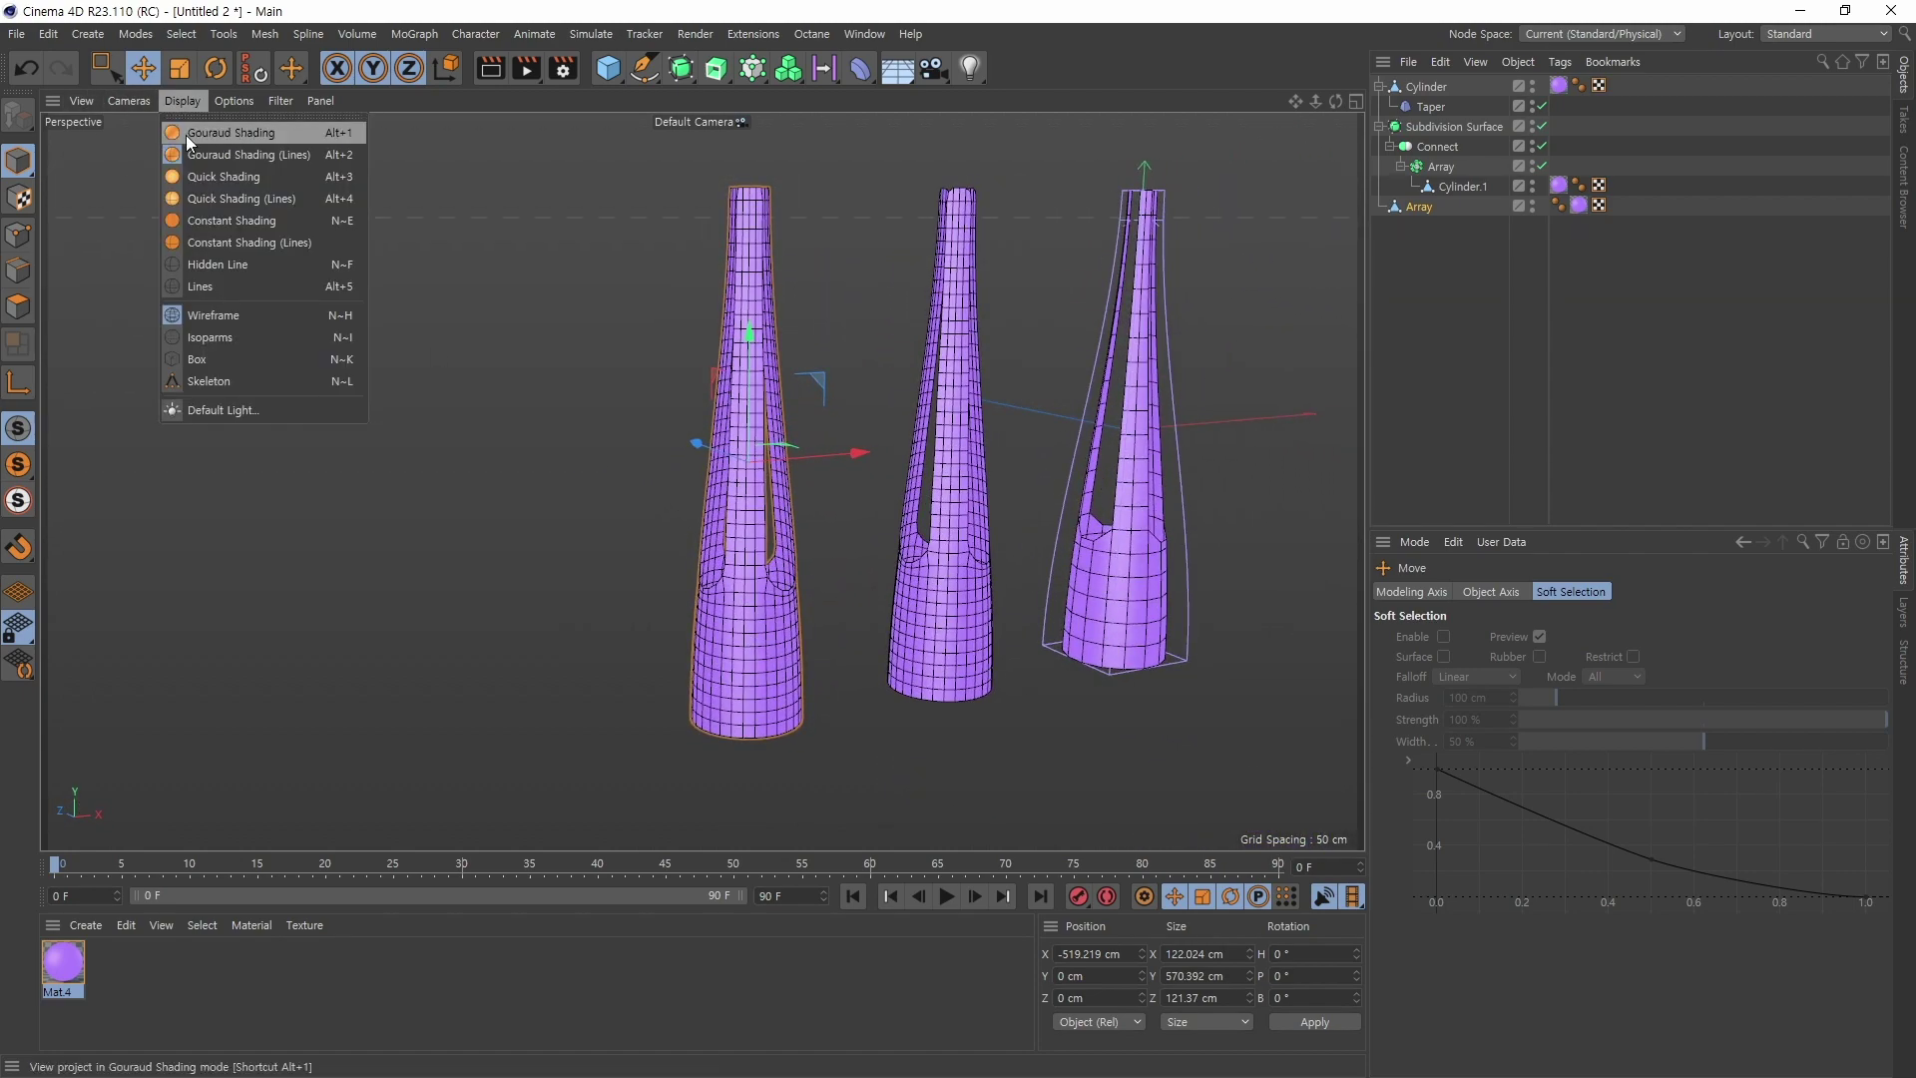
{"action": "left_click", "coordinate": [193, 134]}
{"action": "mouse_move", "coordinate": [859, 577]}
{"action": "left_mouse_down", "text": "alt"}
{"action": "mouse_move", "coordinate": [596, 600]}
{"action": "mouse_move", "coordinate": [1033, 568]}
{"action": "mouse_move", "coordinate": [825, 561]}
{"action": "mouse_move", "coordinate": [853, 587]}
{"action": "mouse_move", "coordinate": [1076, 586]}
{"action": "mouse_move", "coordinate": [873, 600]}
{"action": "left_mouse_up", "text": "alt"}
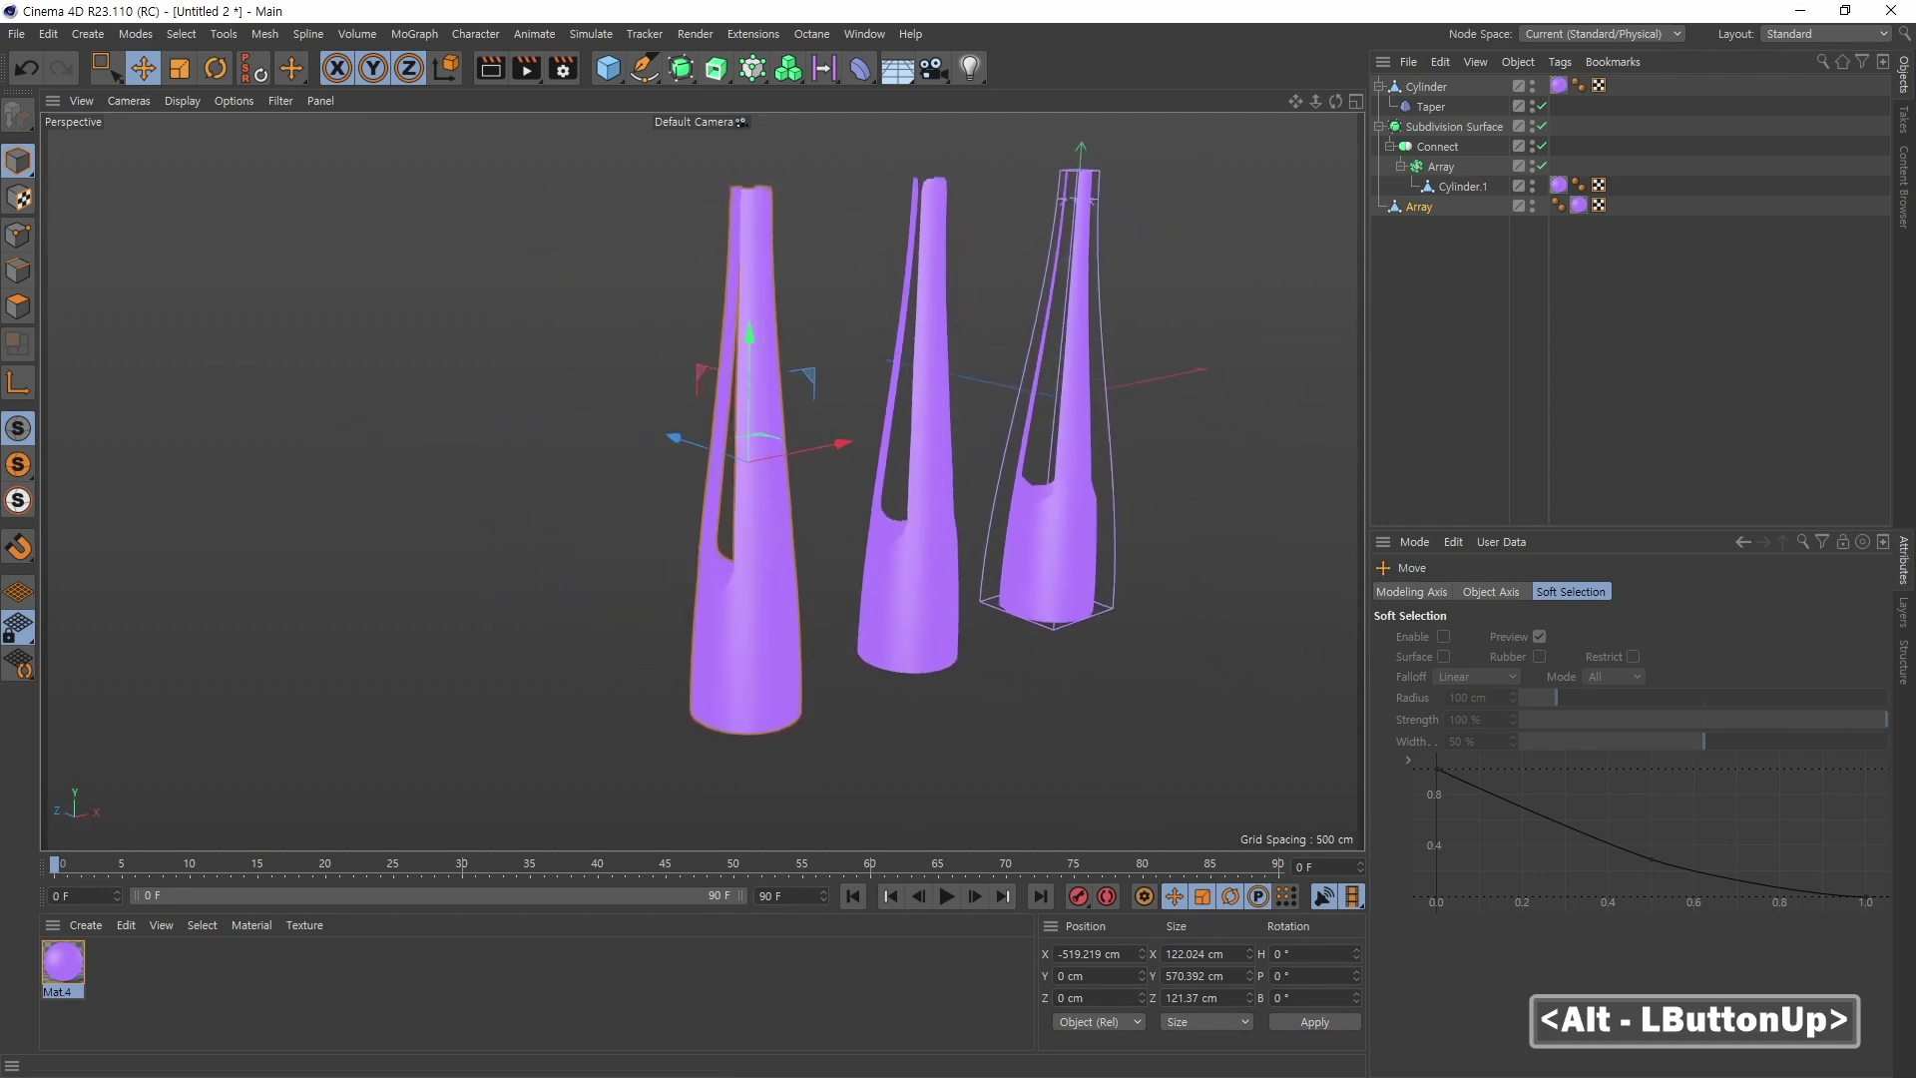
Step: Check the bamboo vase reference photo on Pinterest, return to Cinema 4D and restore Gouraud Shading (Lines) in the viewport
{"action": "key", "text": "alt+Tab"}
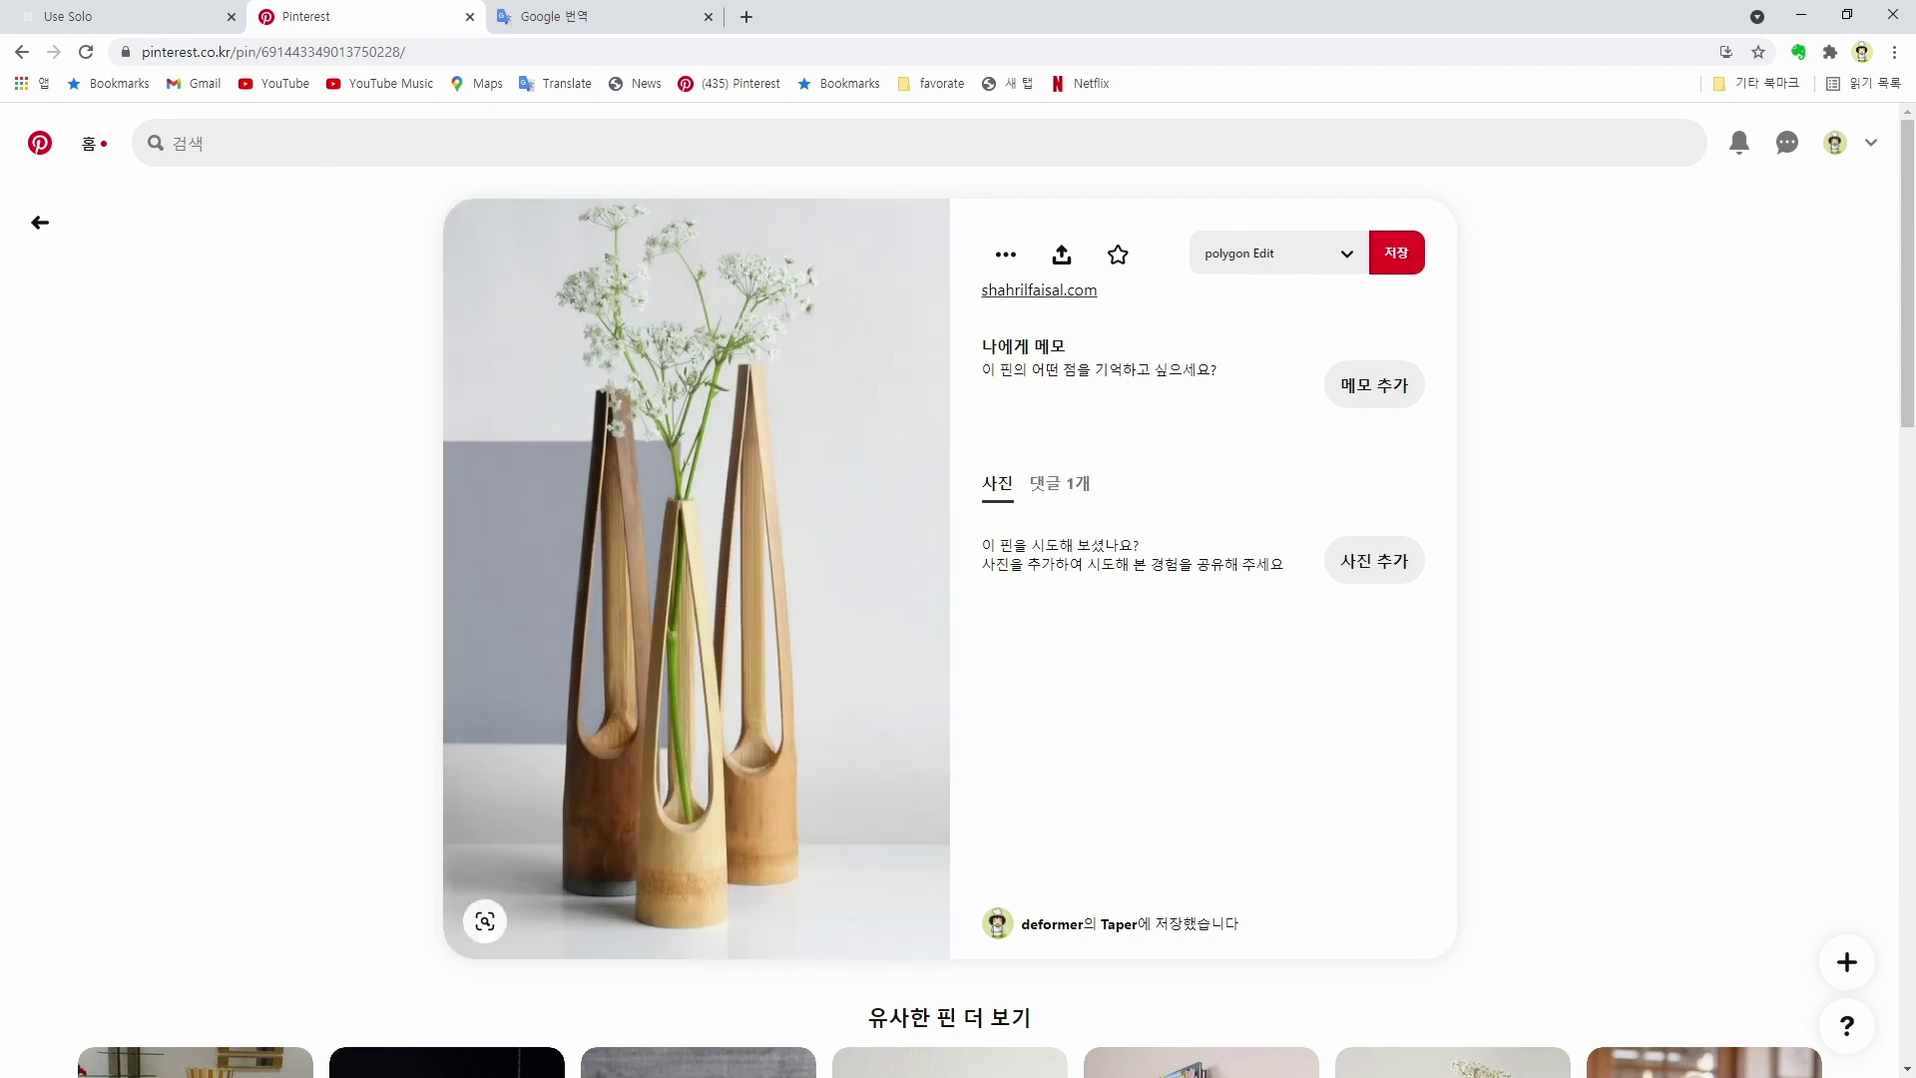
{"action": "key", "text": "alt+Tab"}
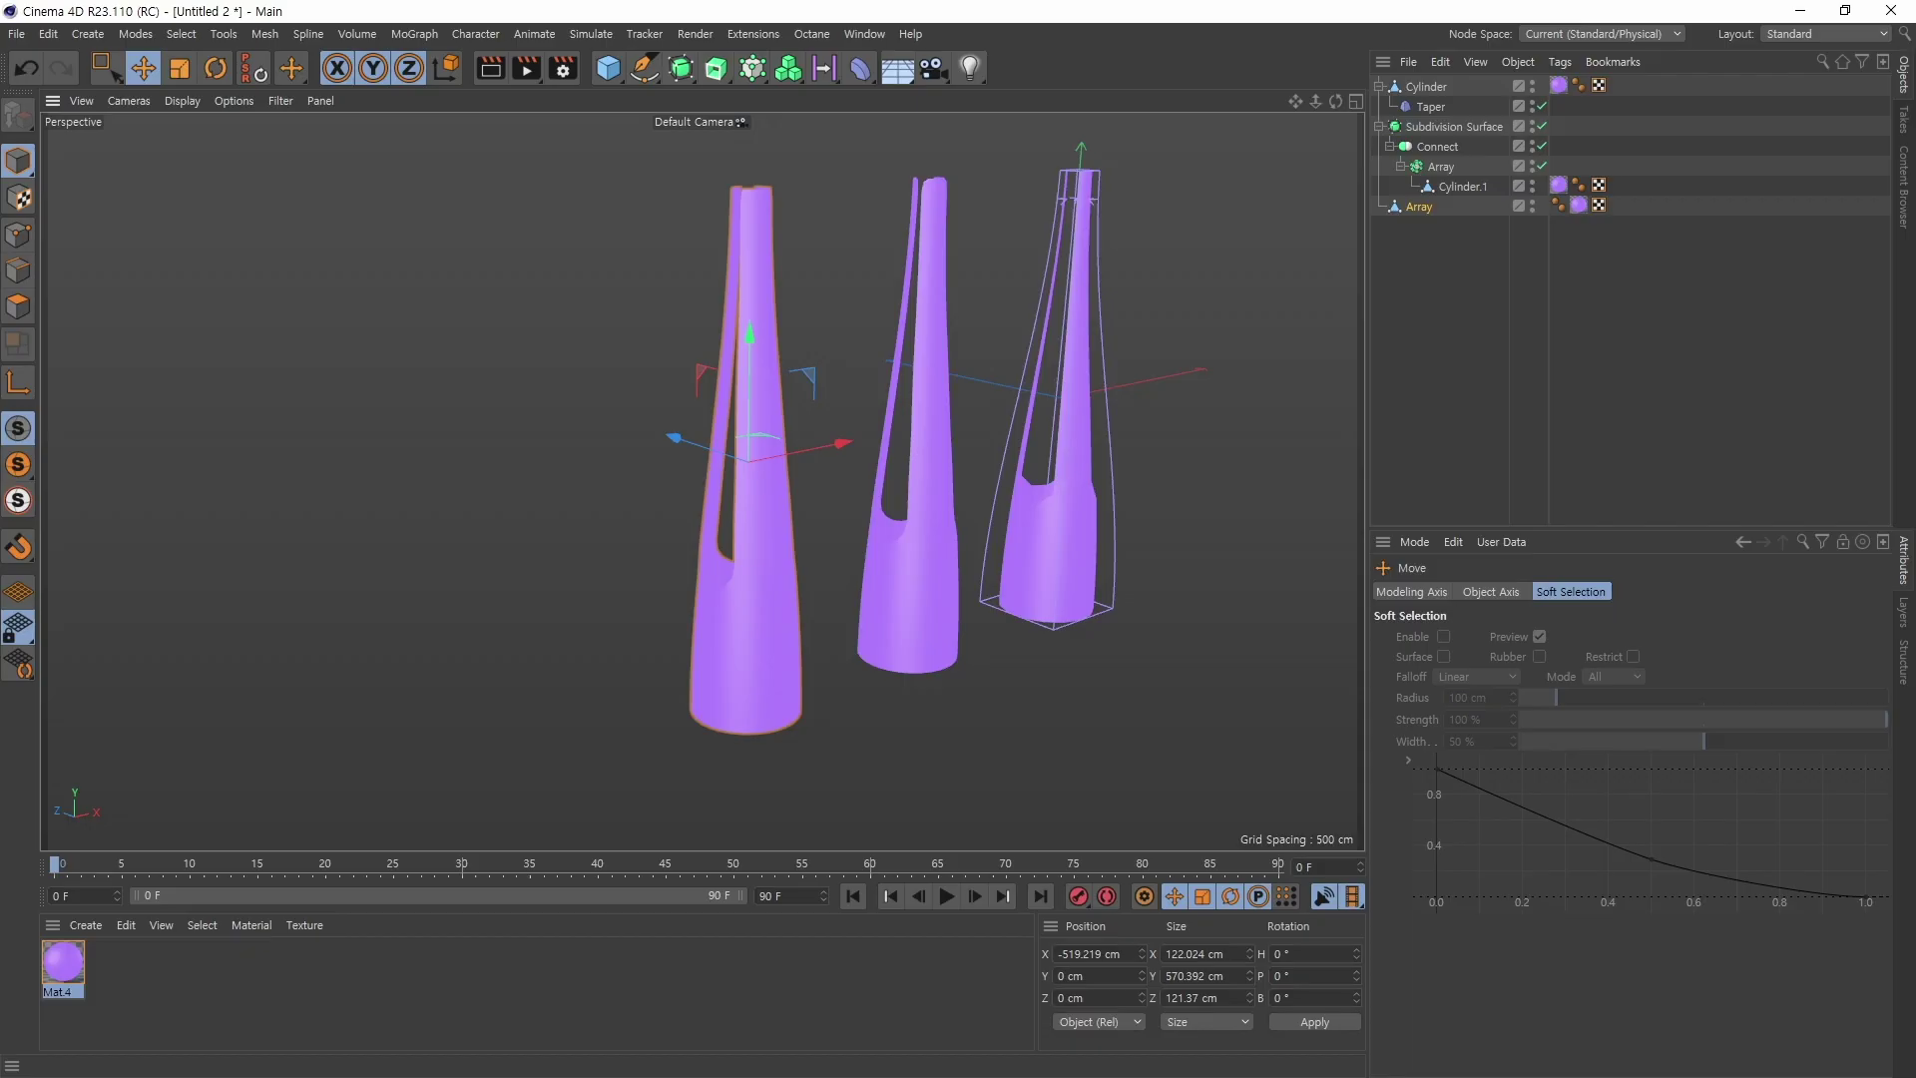
{"action": "left_click", "coordinate": [182, 101]}
{"action": "left_click", "coordinate": [188, 152]}
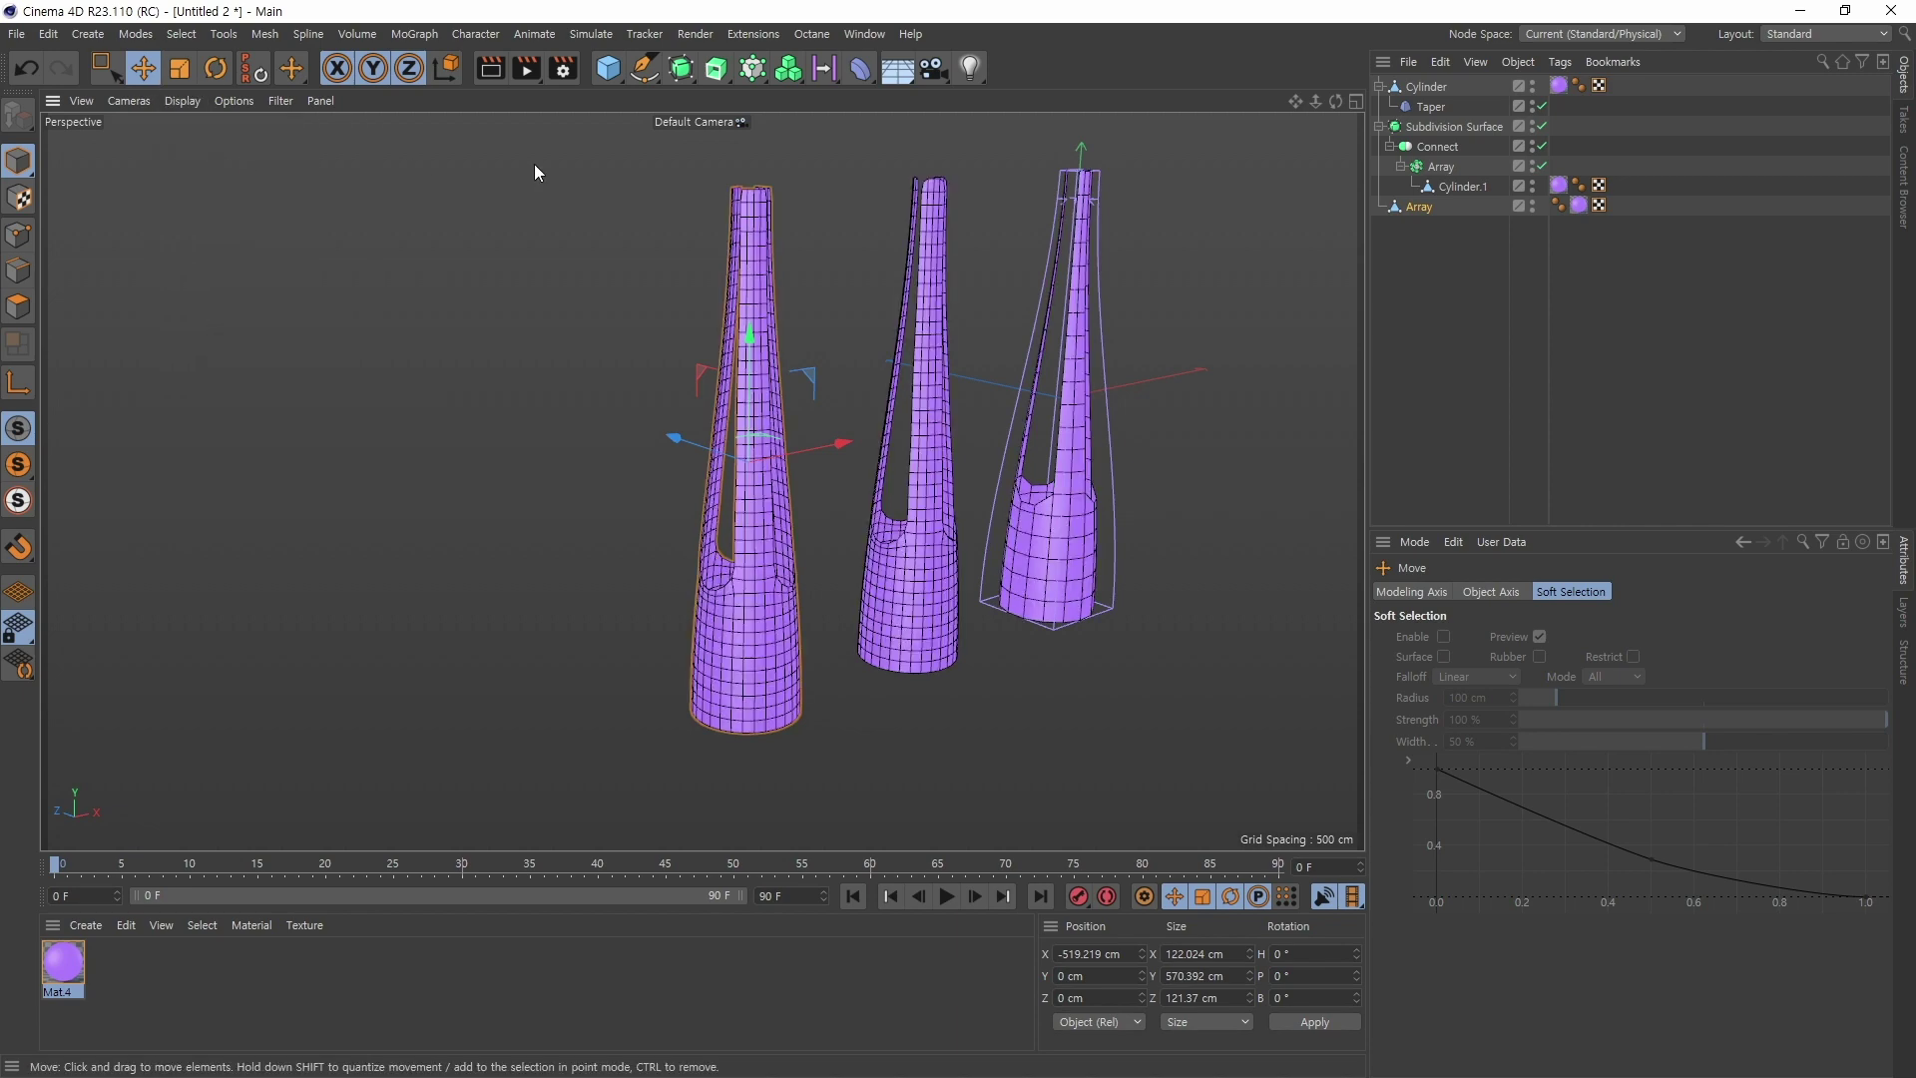
{"action": "left_click", "coordinate": [1415, 209]}
{"action": "middle_click_drag", "start_coordinate": [788, 597], "coordinate": [667, 552], "text": "alt"}
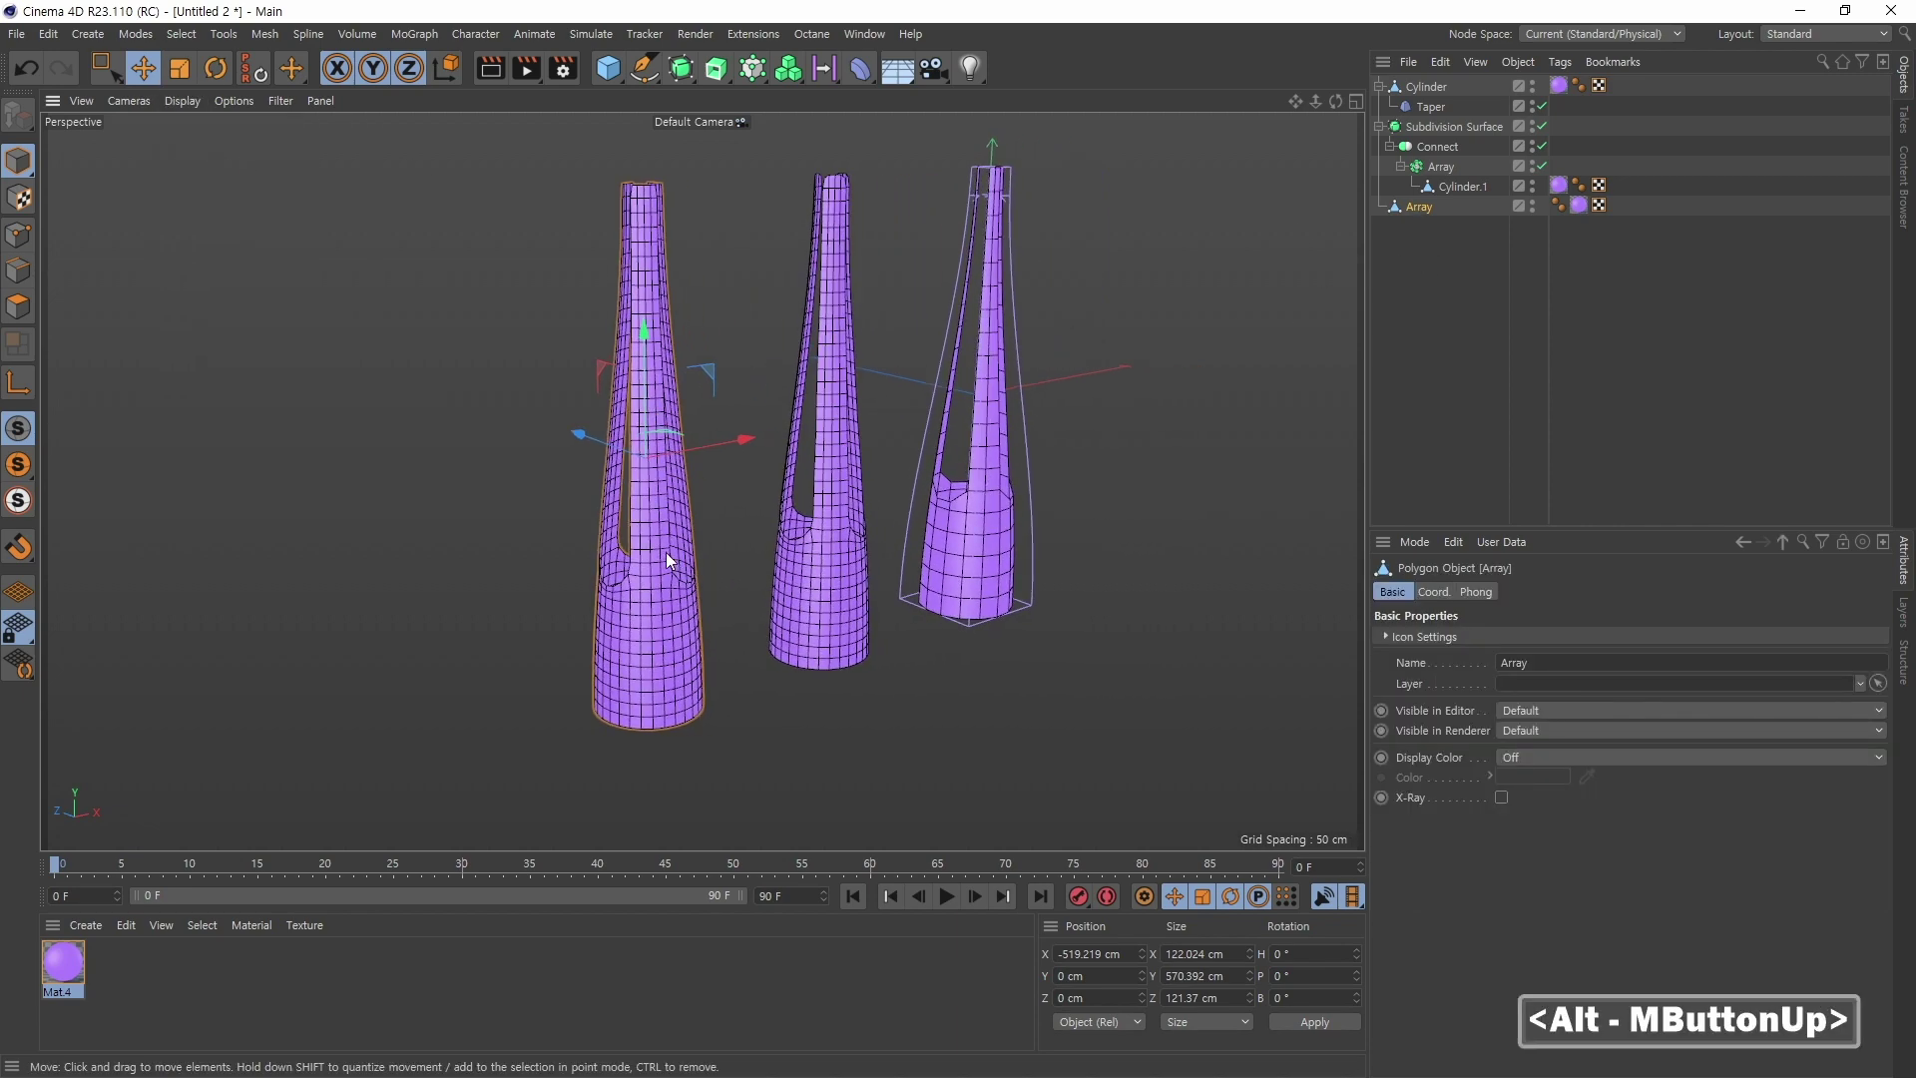
{"action": "right_click_drag", "start_coordinate": [667, 552], "coordinate": [729, 553], "text": "alt"}
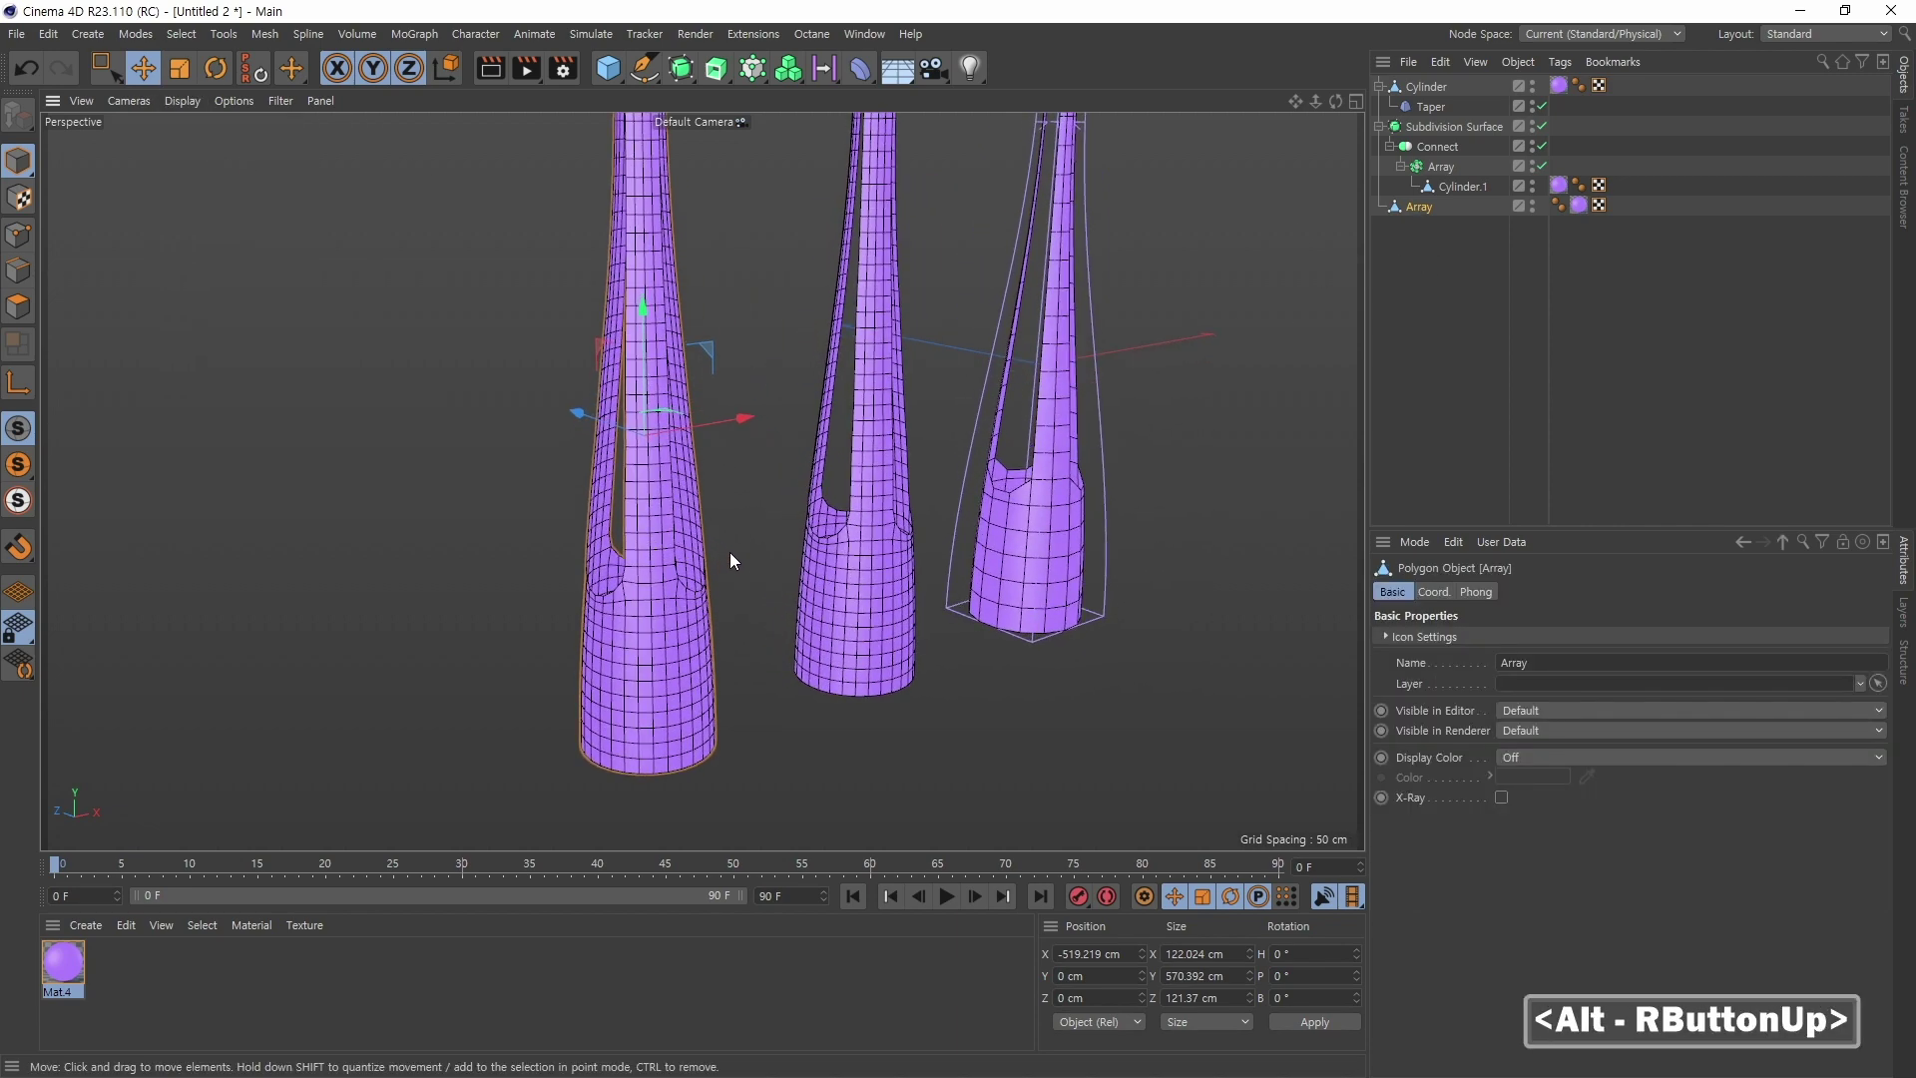
{"action": "left_click", "coordinate": [863, 70]}
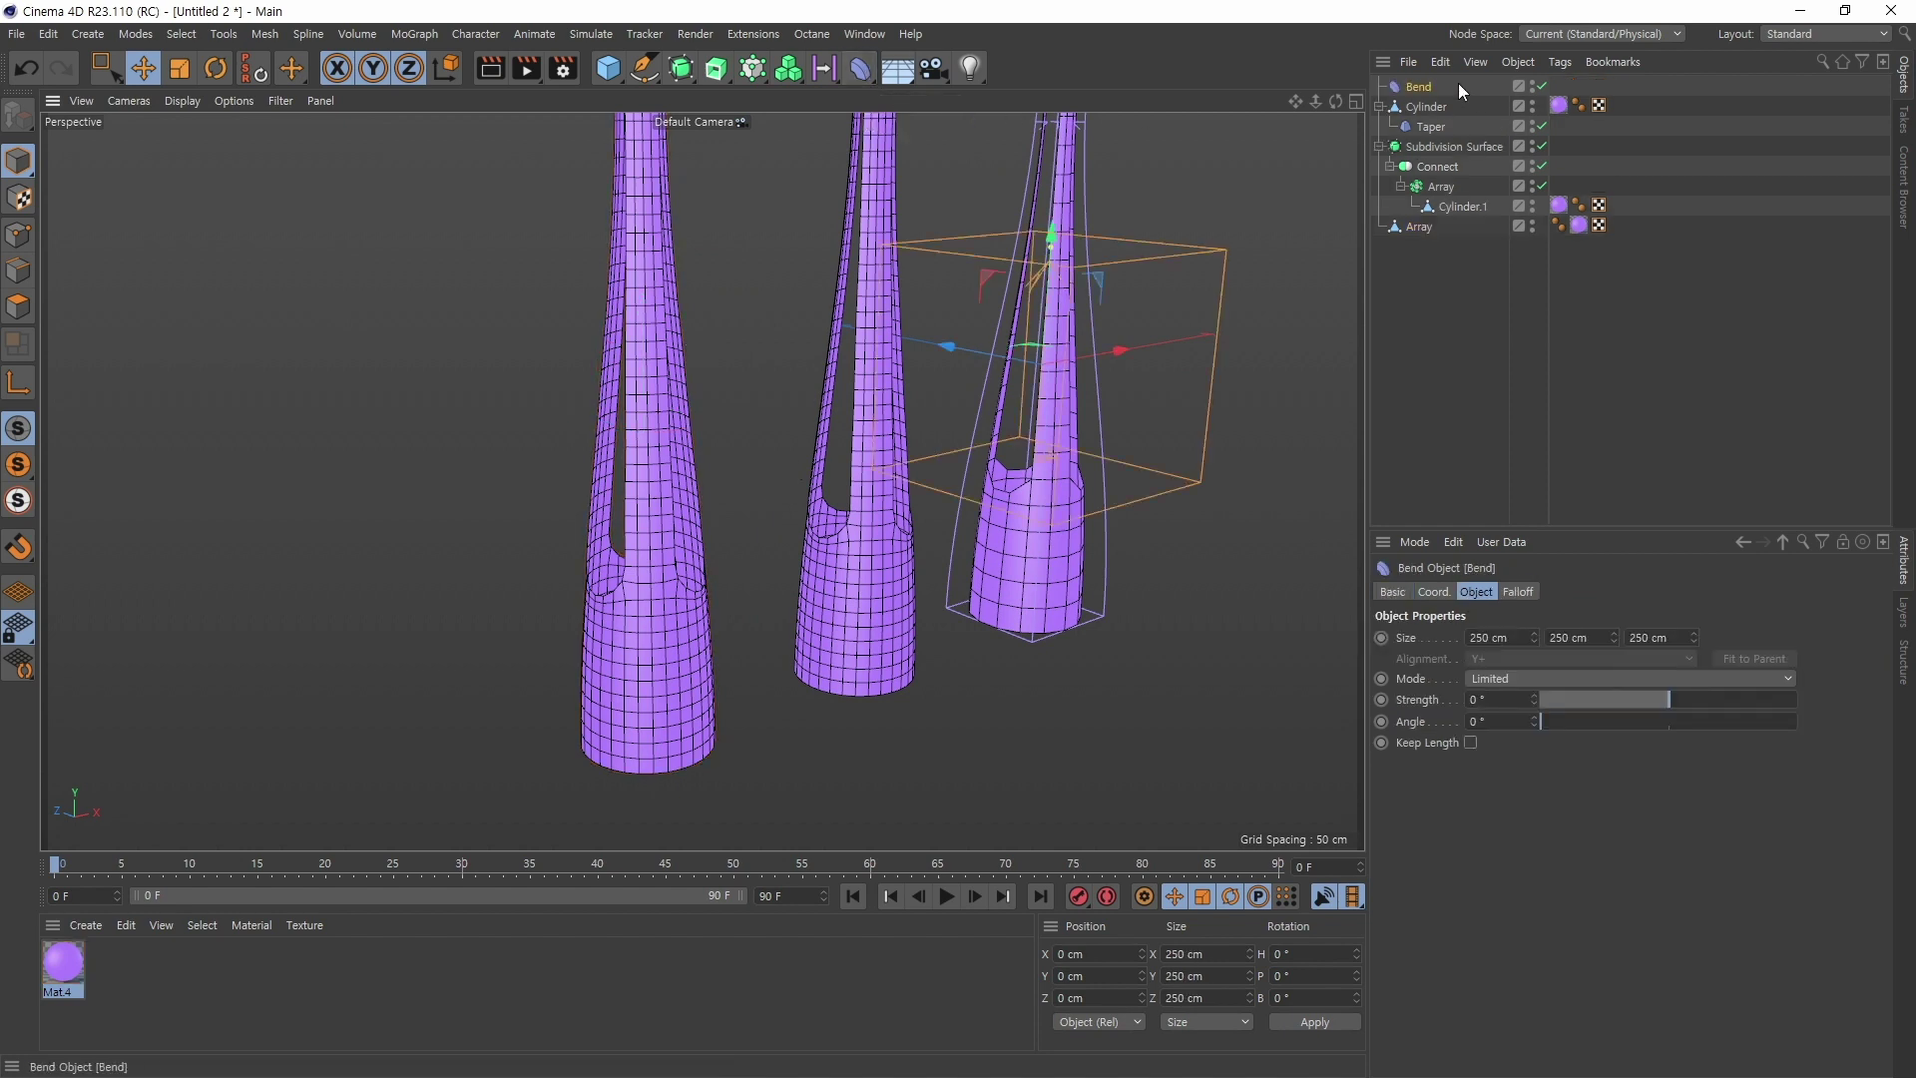
{"action": "key", "text": "Delete"}
Step: Add an Explosion FX deformer as a child of the baked Array mesh and set its Time to 0%
{"action": "left_click", "coordinate": [1428, 206]}
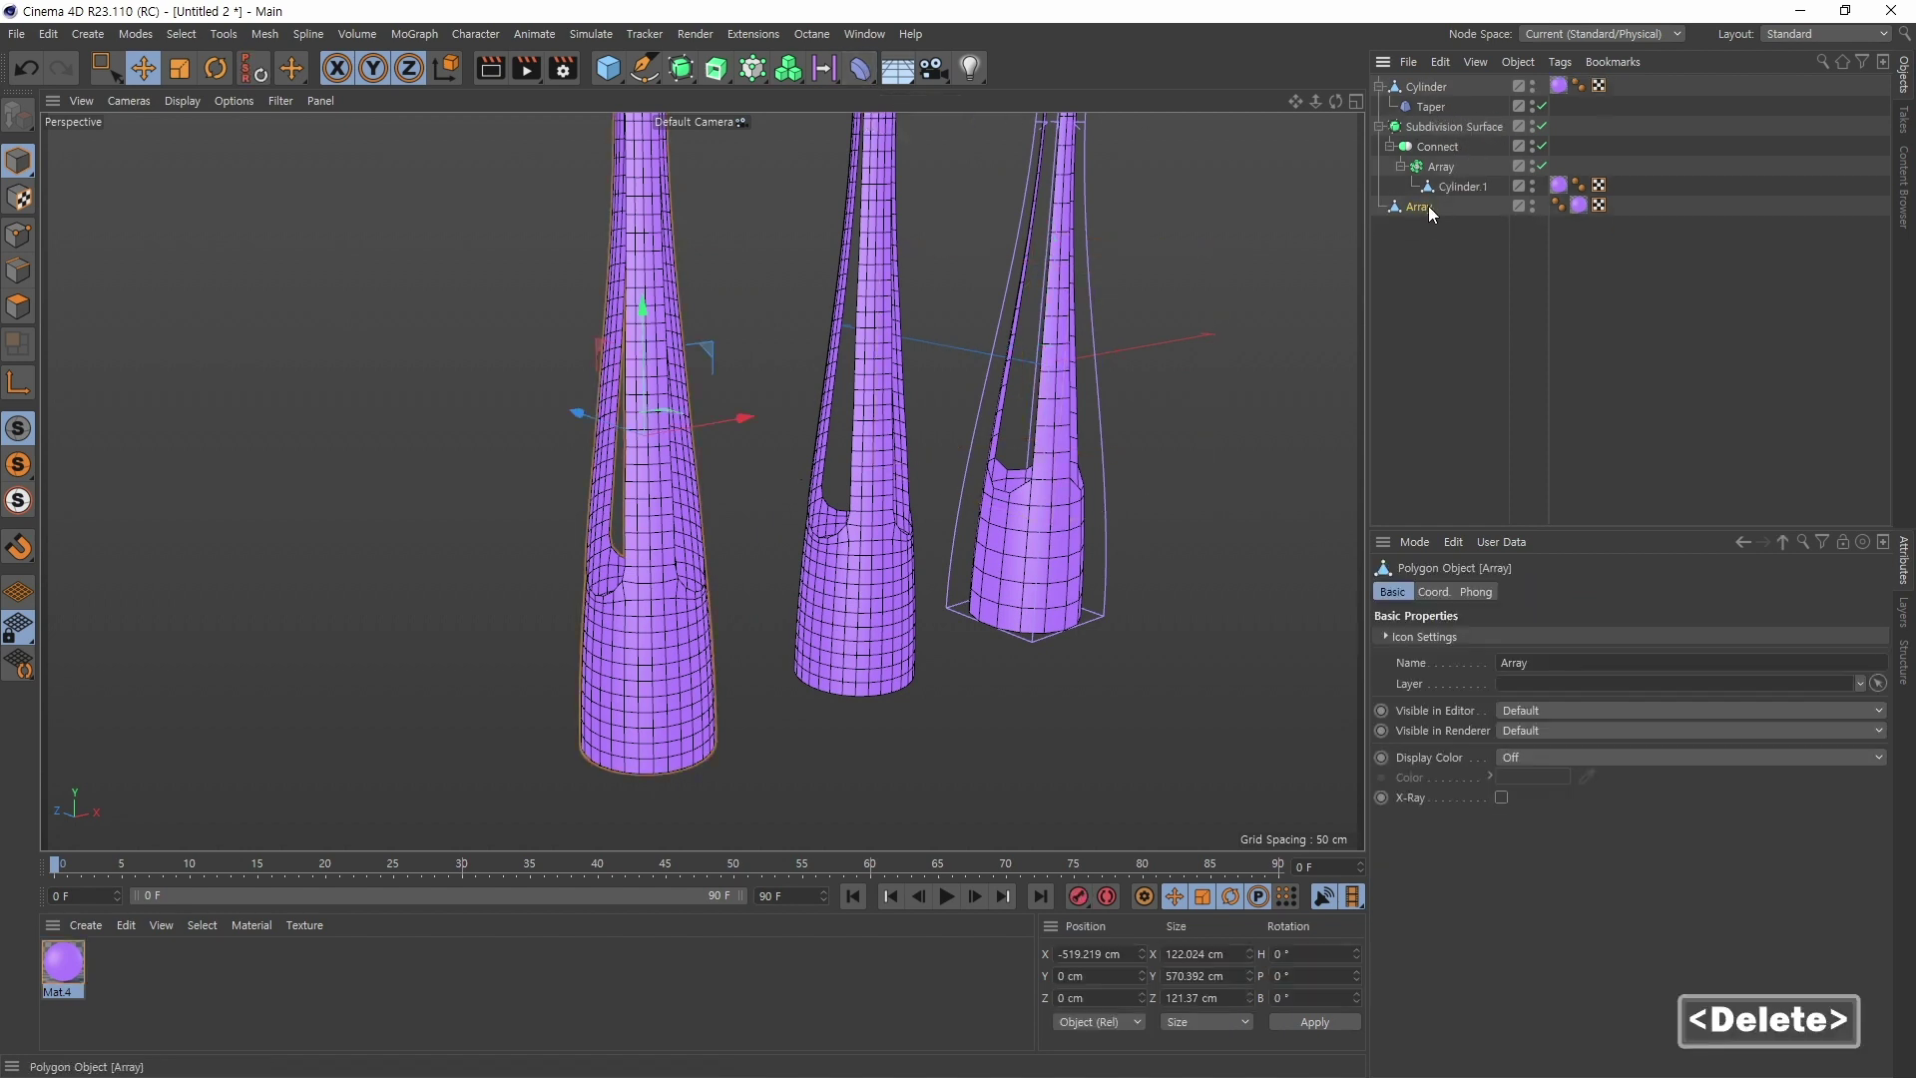
{"action": "left_click", "coordinate": [865, 76], "text": "shift"}
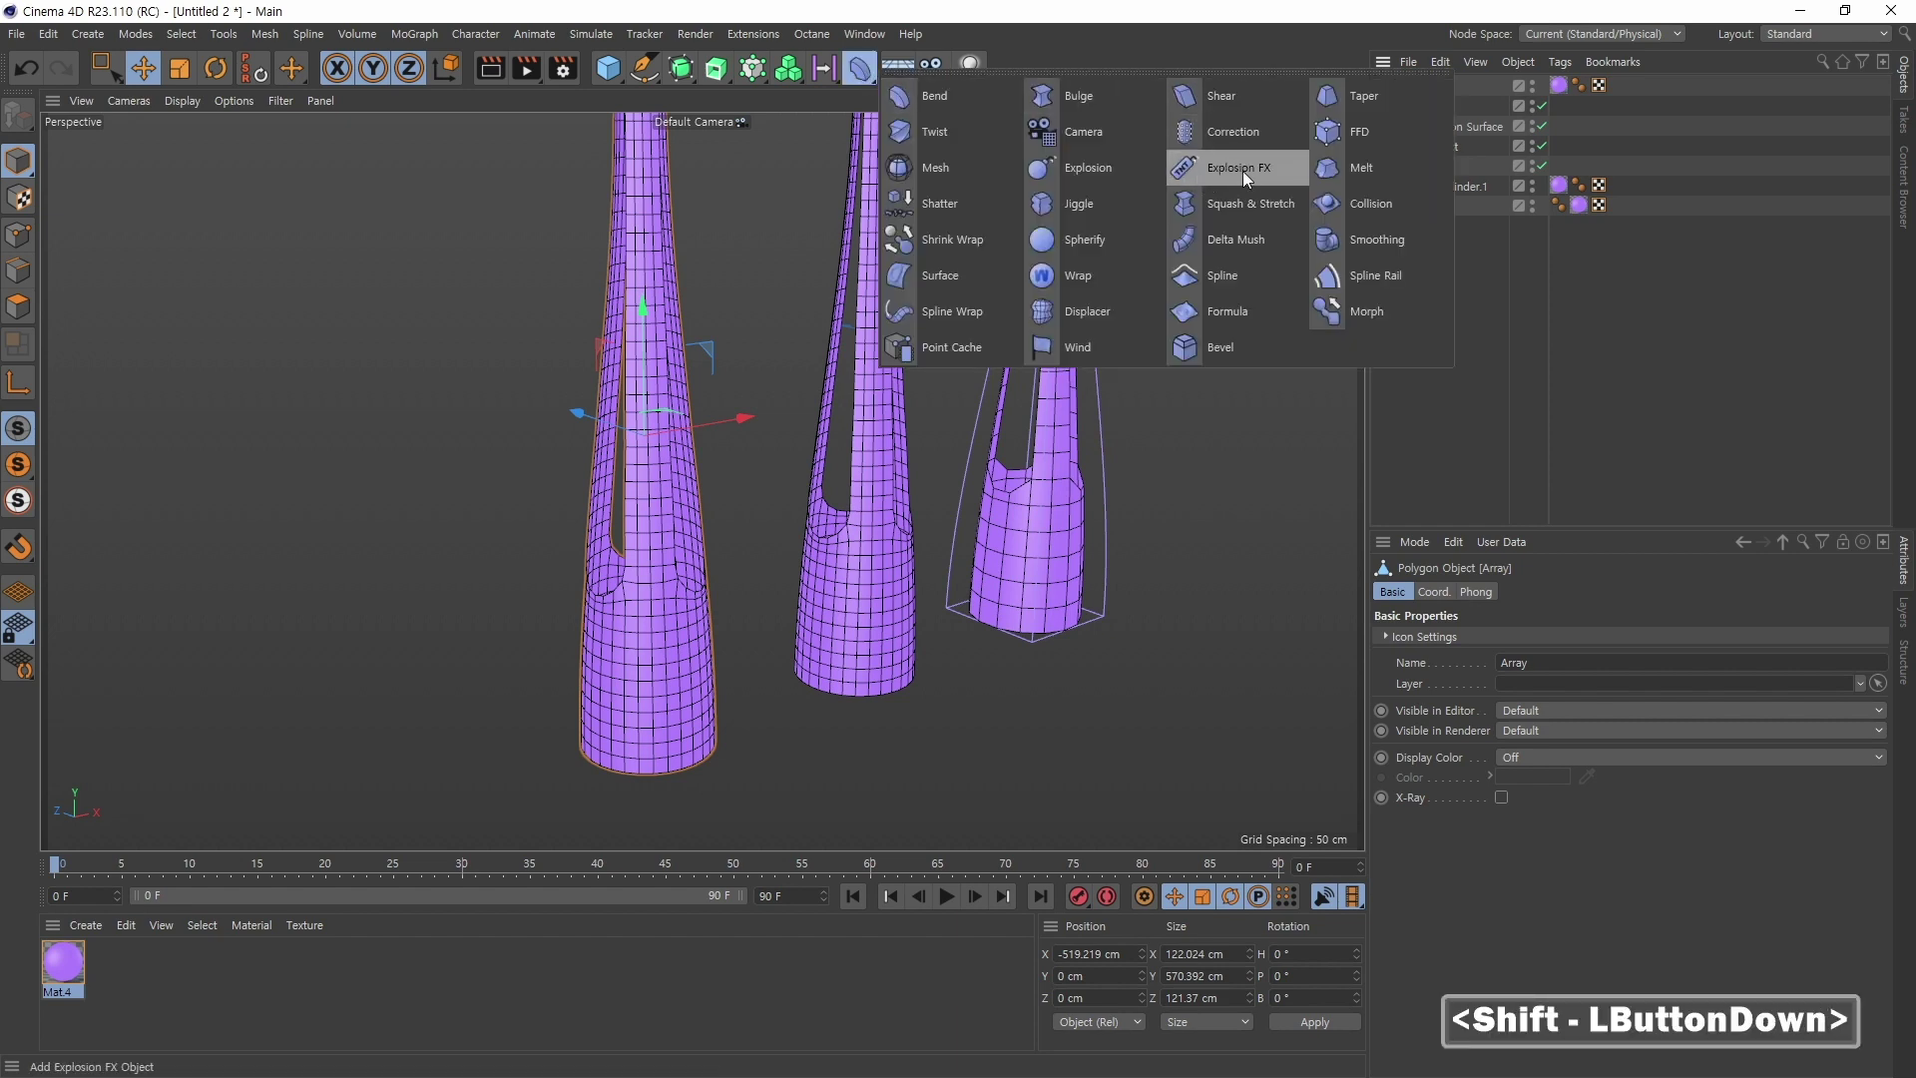
{"action": "left_click", "coordinate": [1242, 167], "text": "shift"}
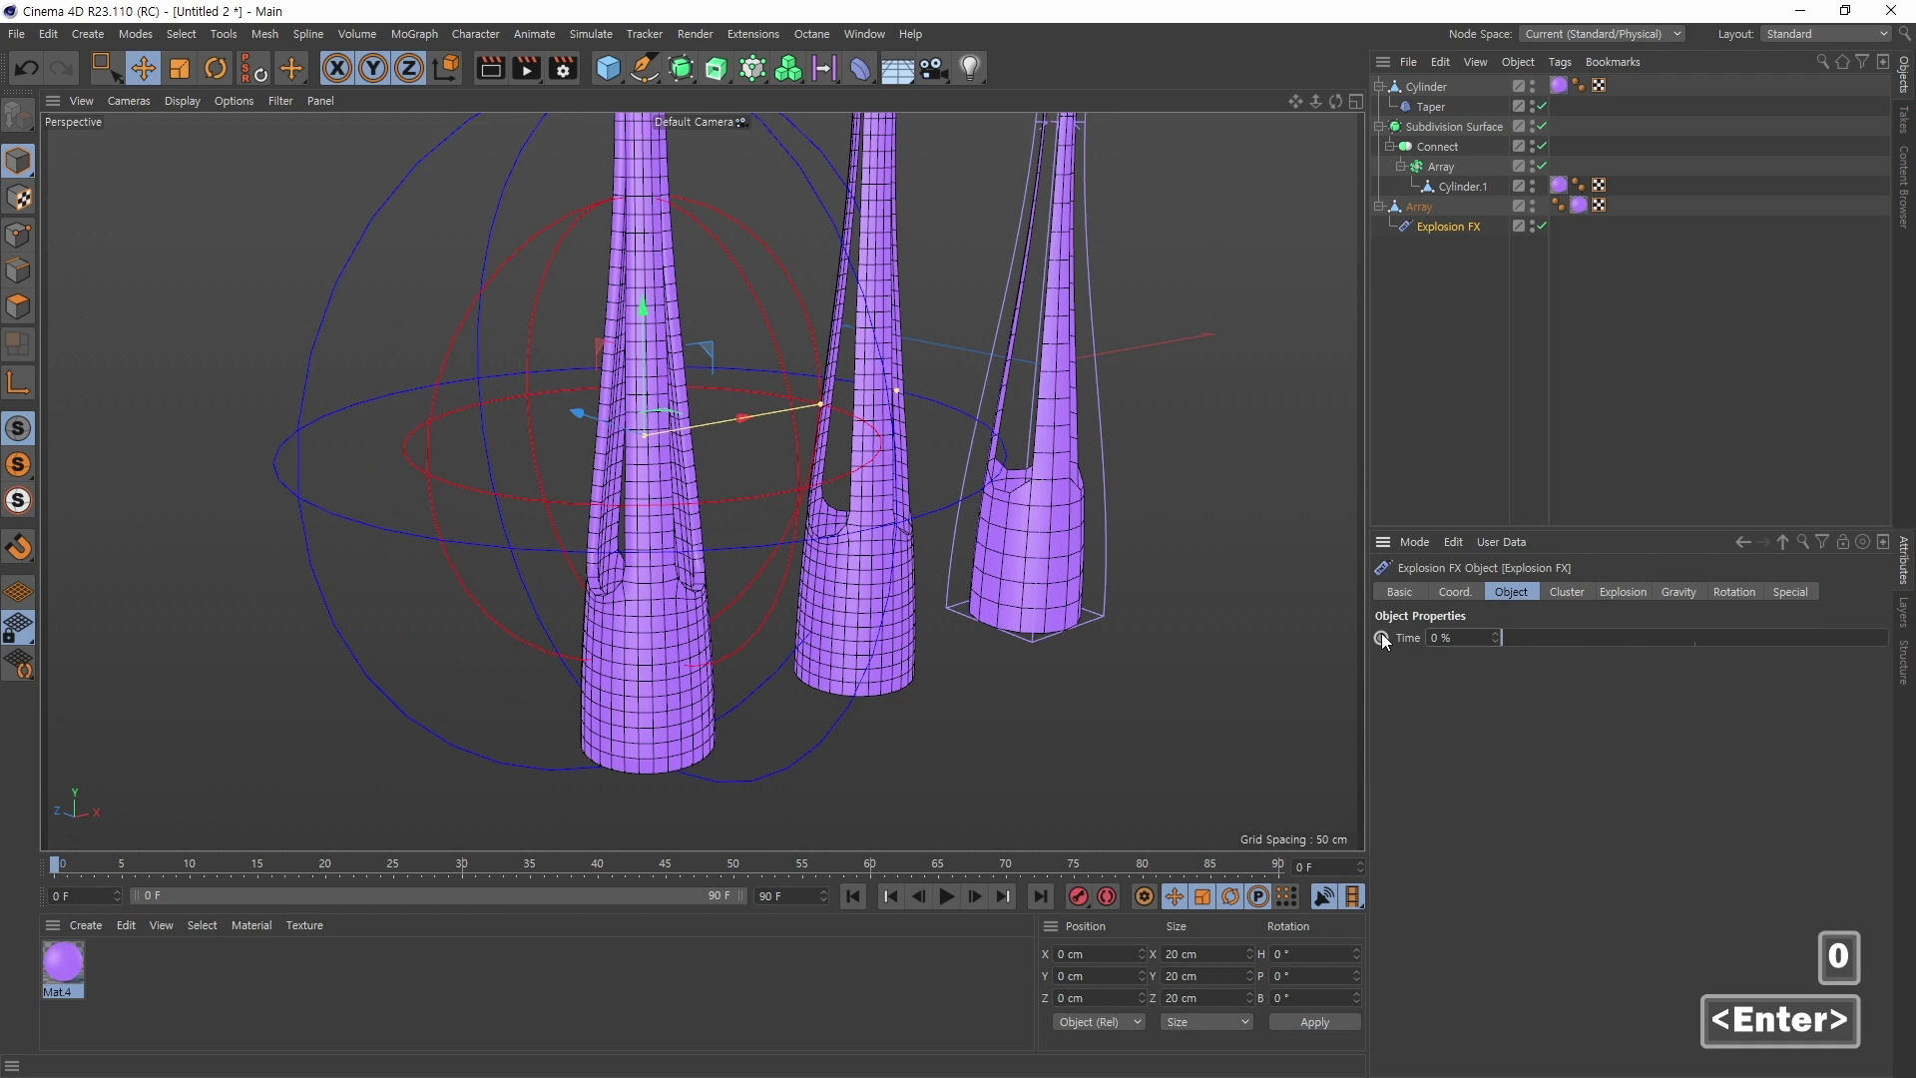
Step: Set the Explosion FX cluster Thickness to 6 cm to give the vase wall its thickness
{"action": "left_click", "coordinate": [1627, 592]}
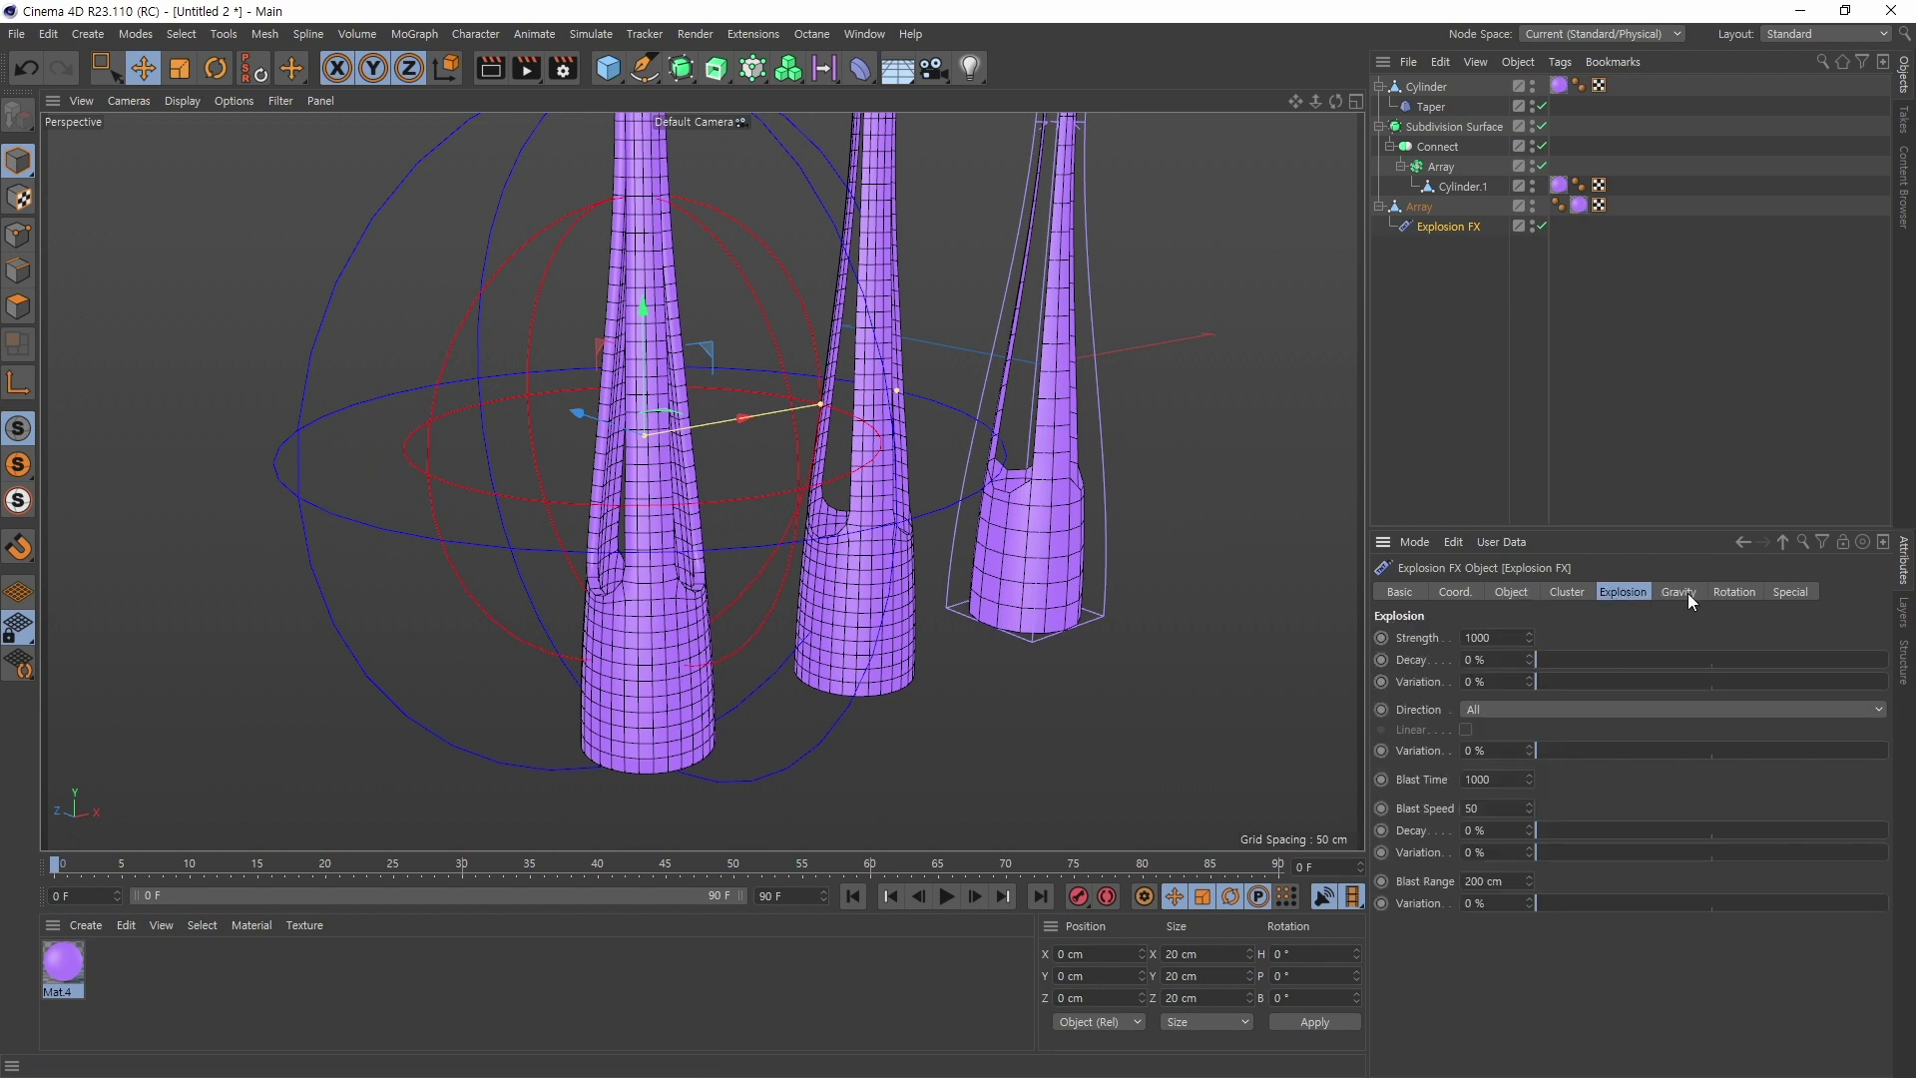
{"action": "left_click", "coordinate": [1567, 593]}
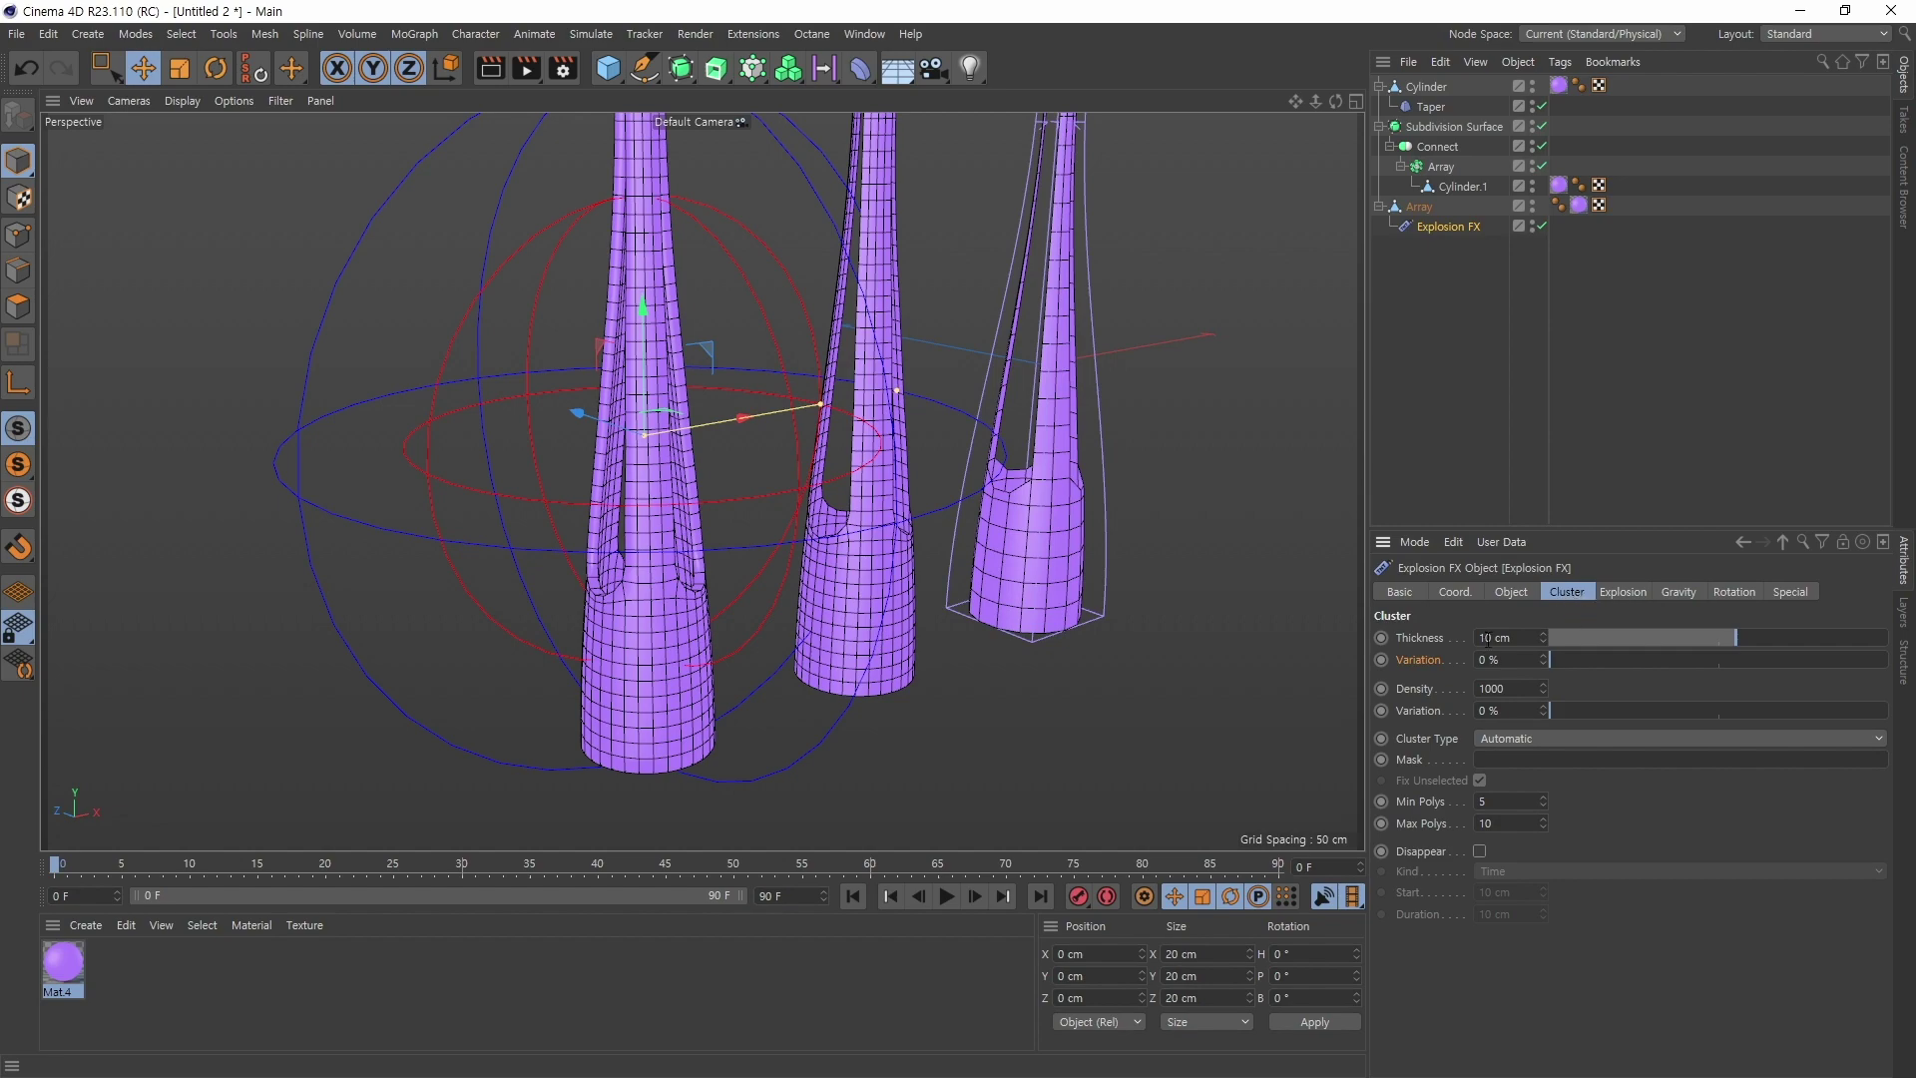
{"action": "middle_click_drag", "start_coordinate": [729, 543], "coordinate": [801, 594], "text": "alt"}
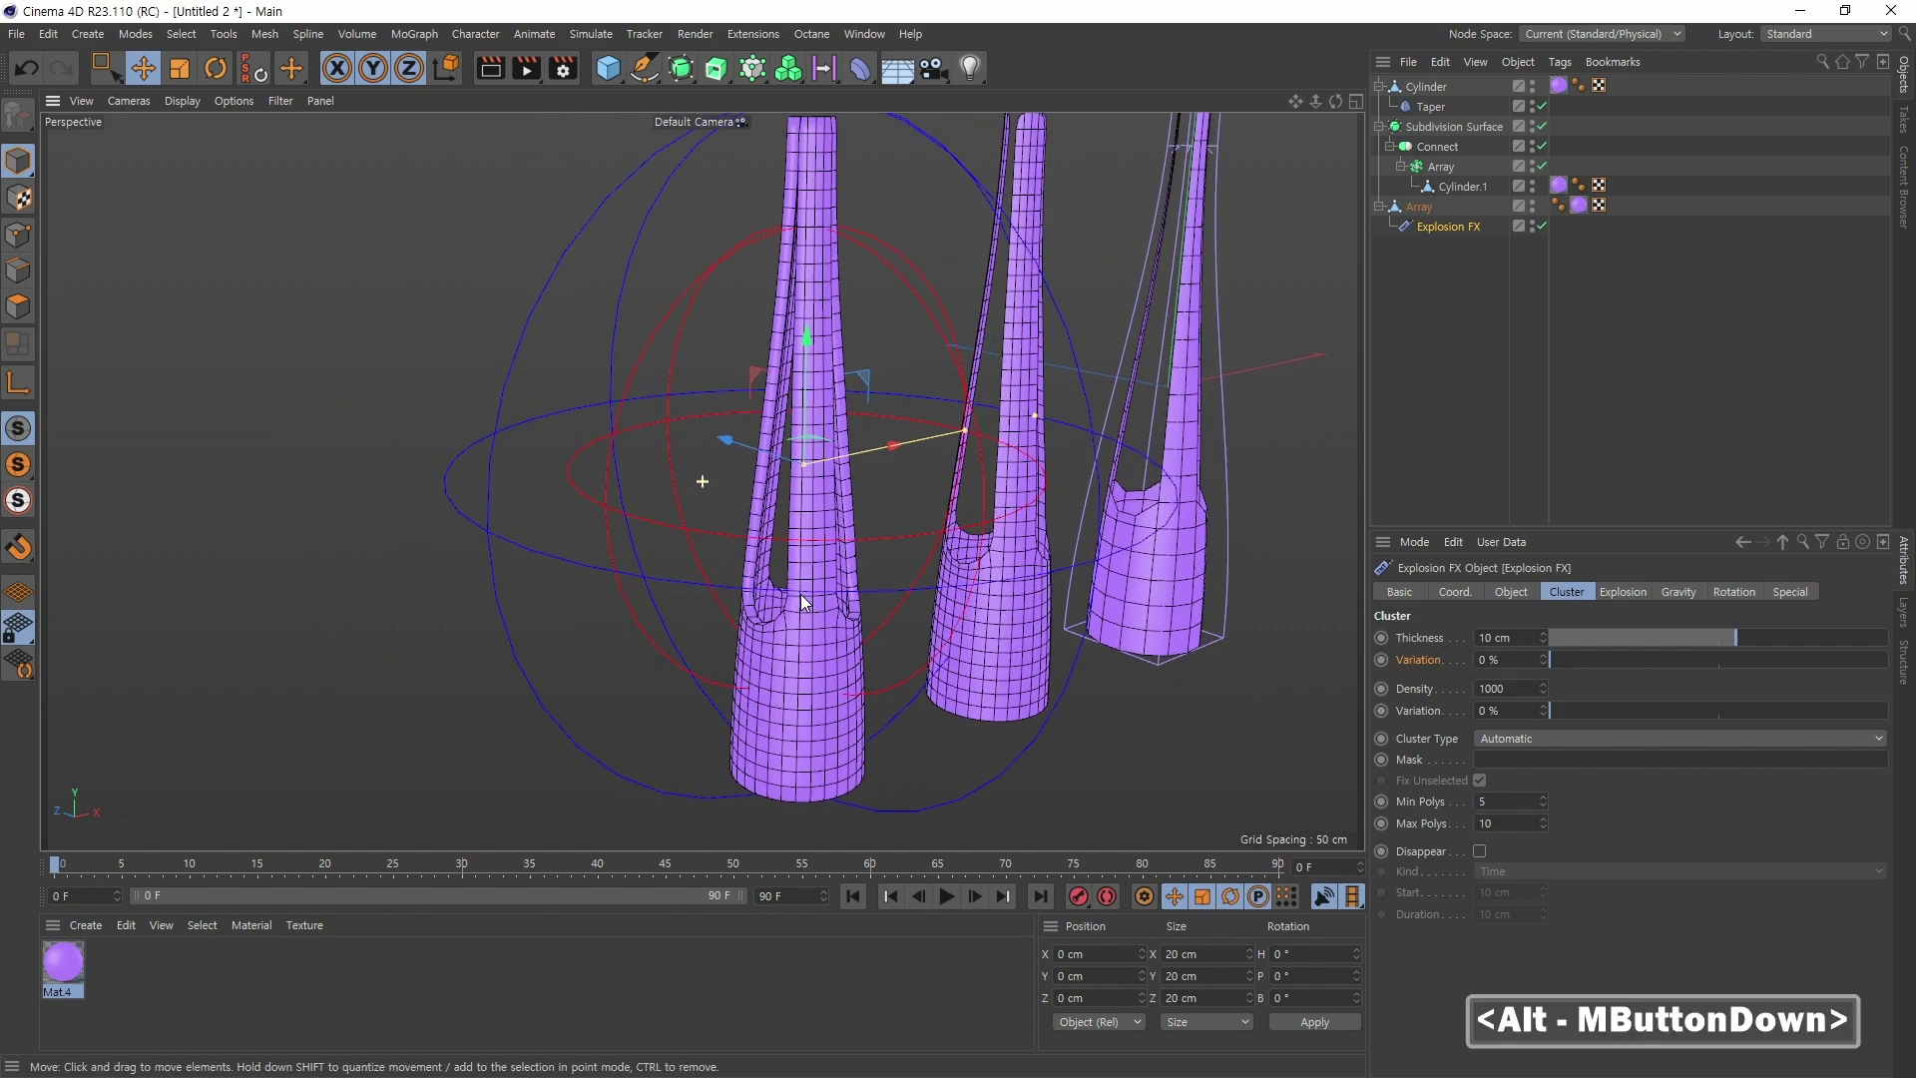
{"action": "right_click_drag", "start_coordinate": [801, 595], "coordinate": [870, 501], "text": "alt"}
{"action": "middle_click_drag", "start_coordinate": [870, 501], "coordinate": [790, 631], "text": "alt"}
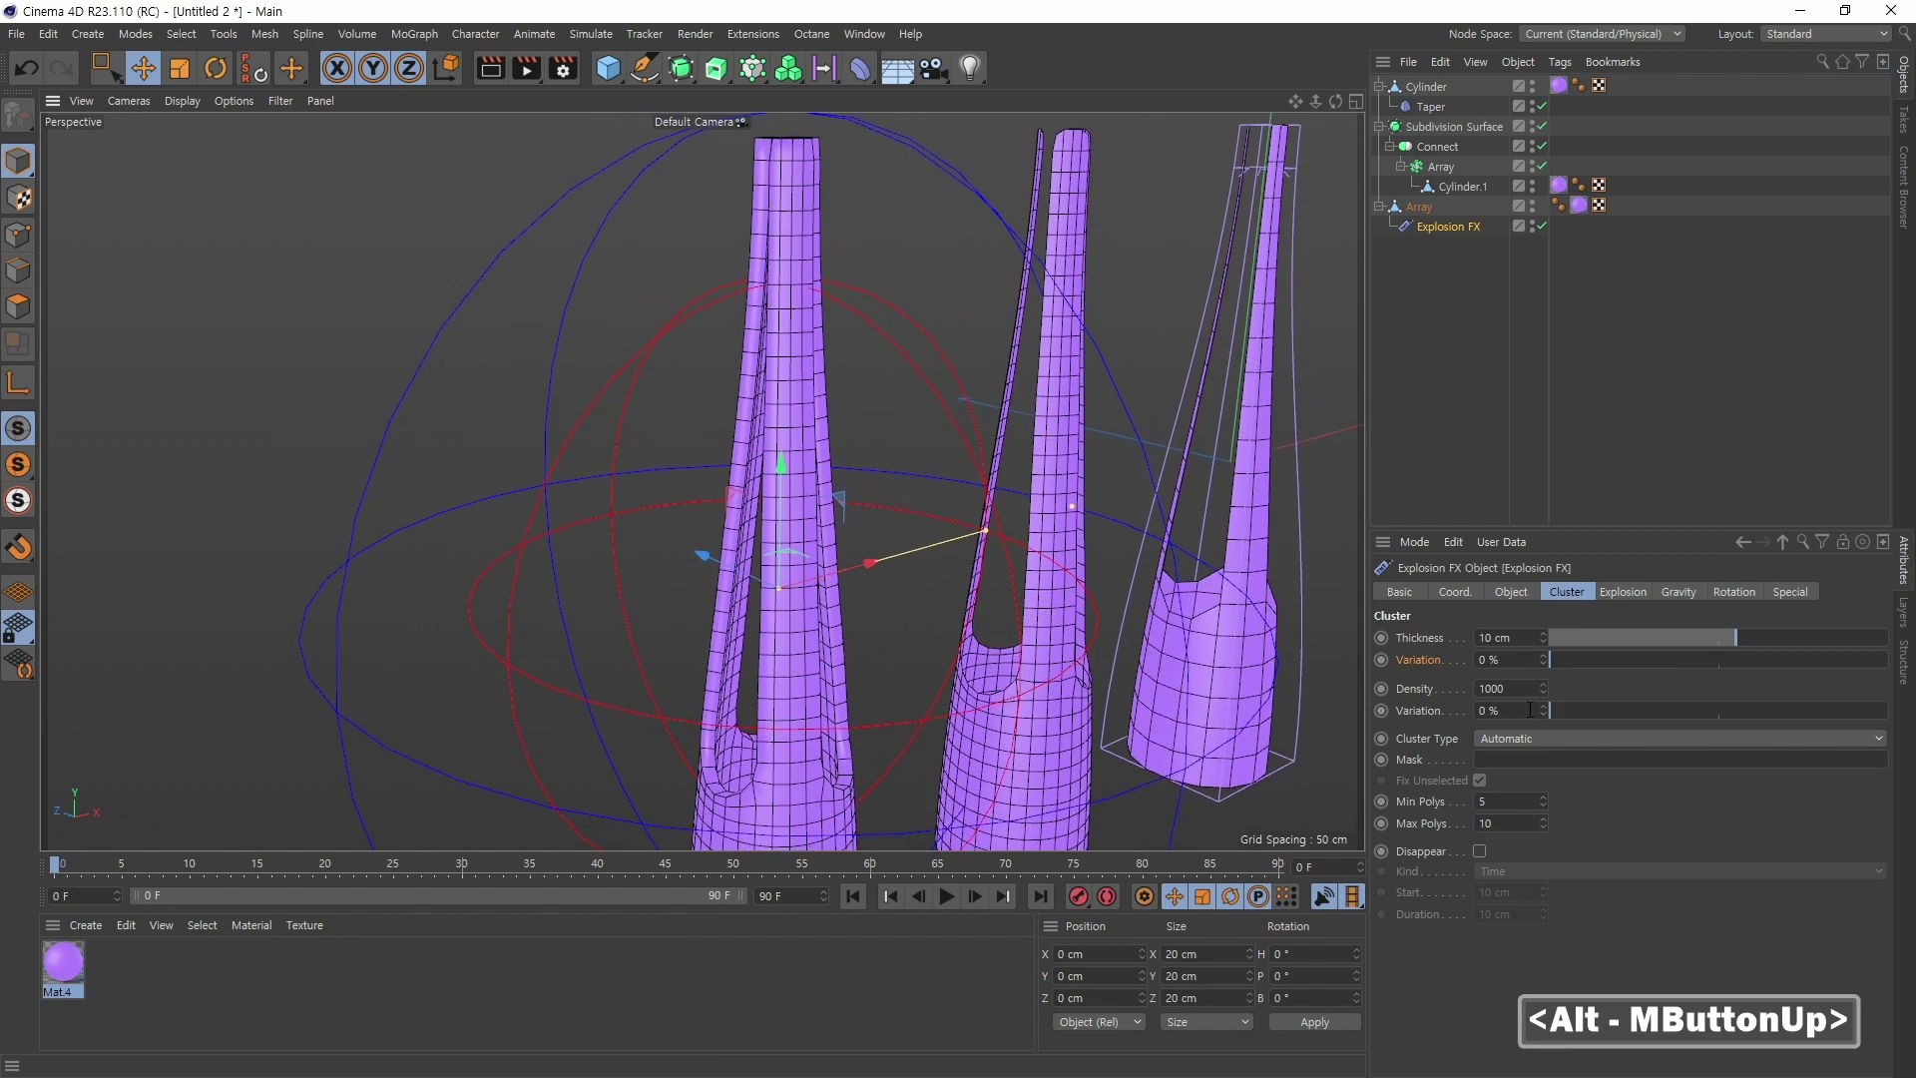
{"action": "double_click", "coordinate": [1494, 637]}
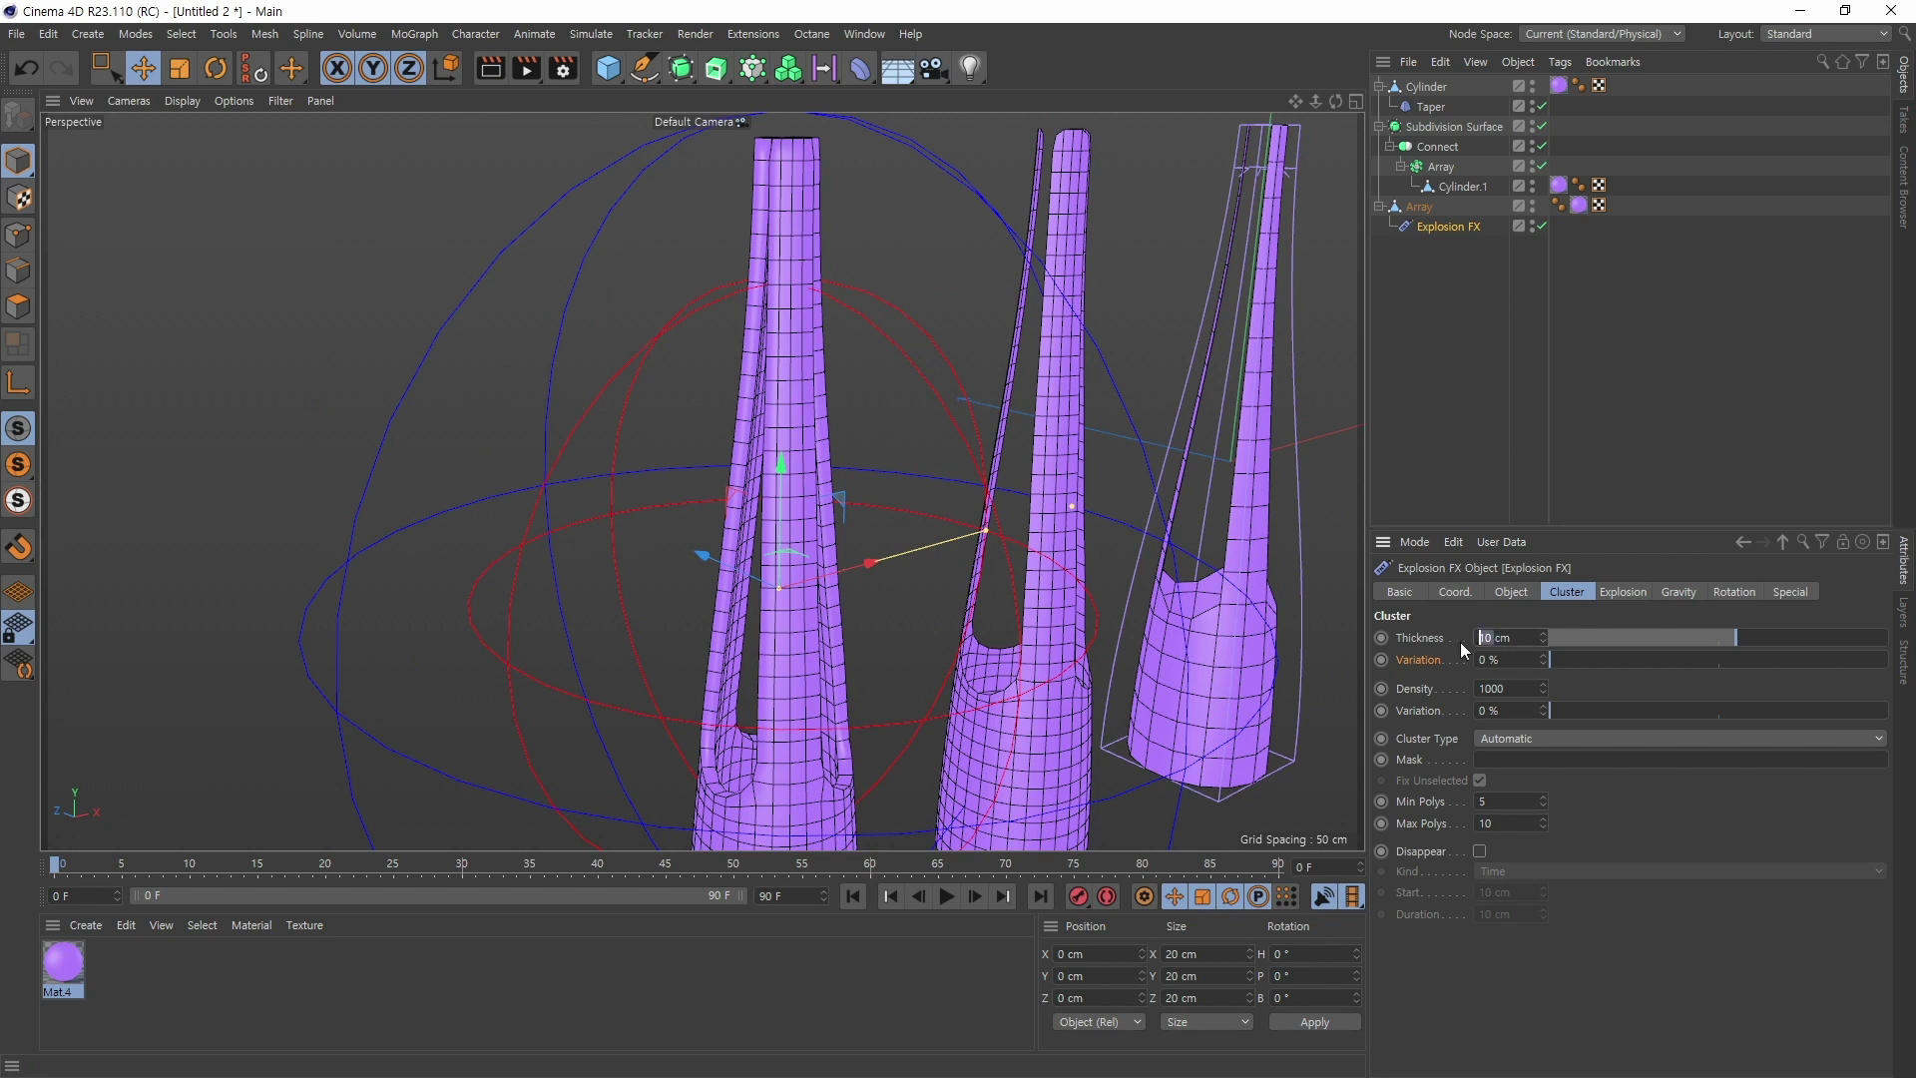
{"action": "type", "text": "6"}
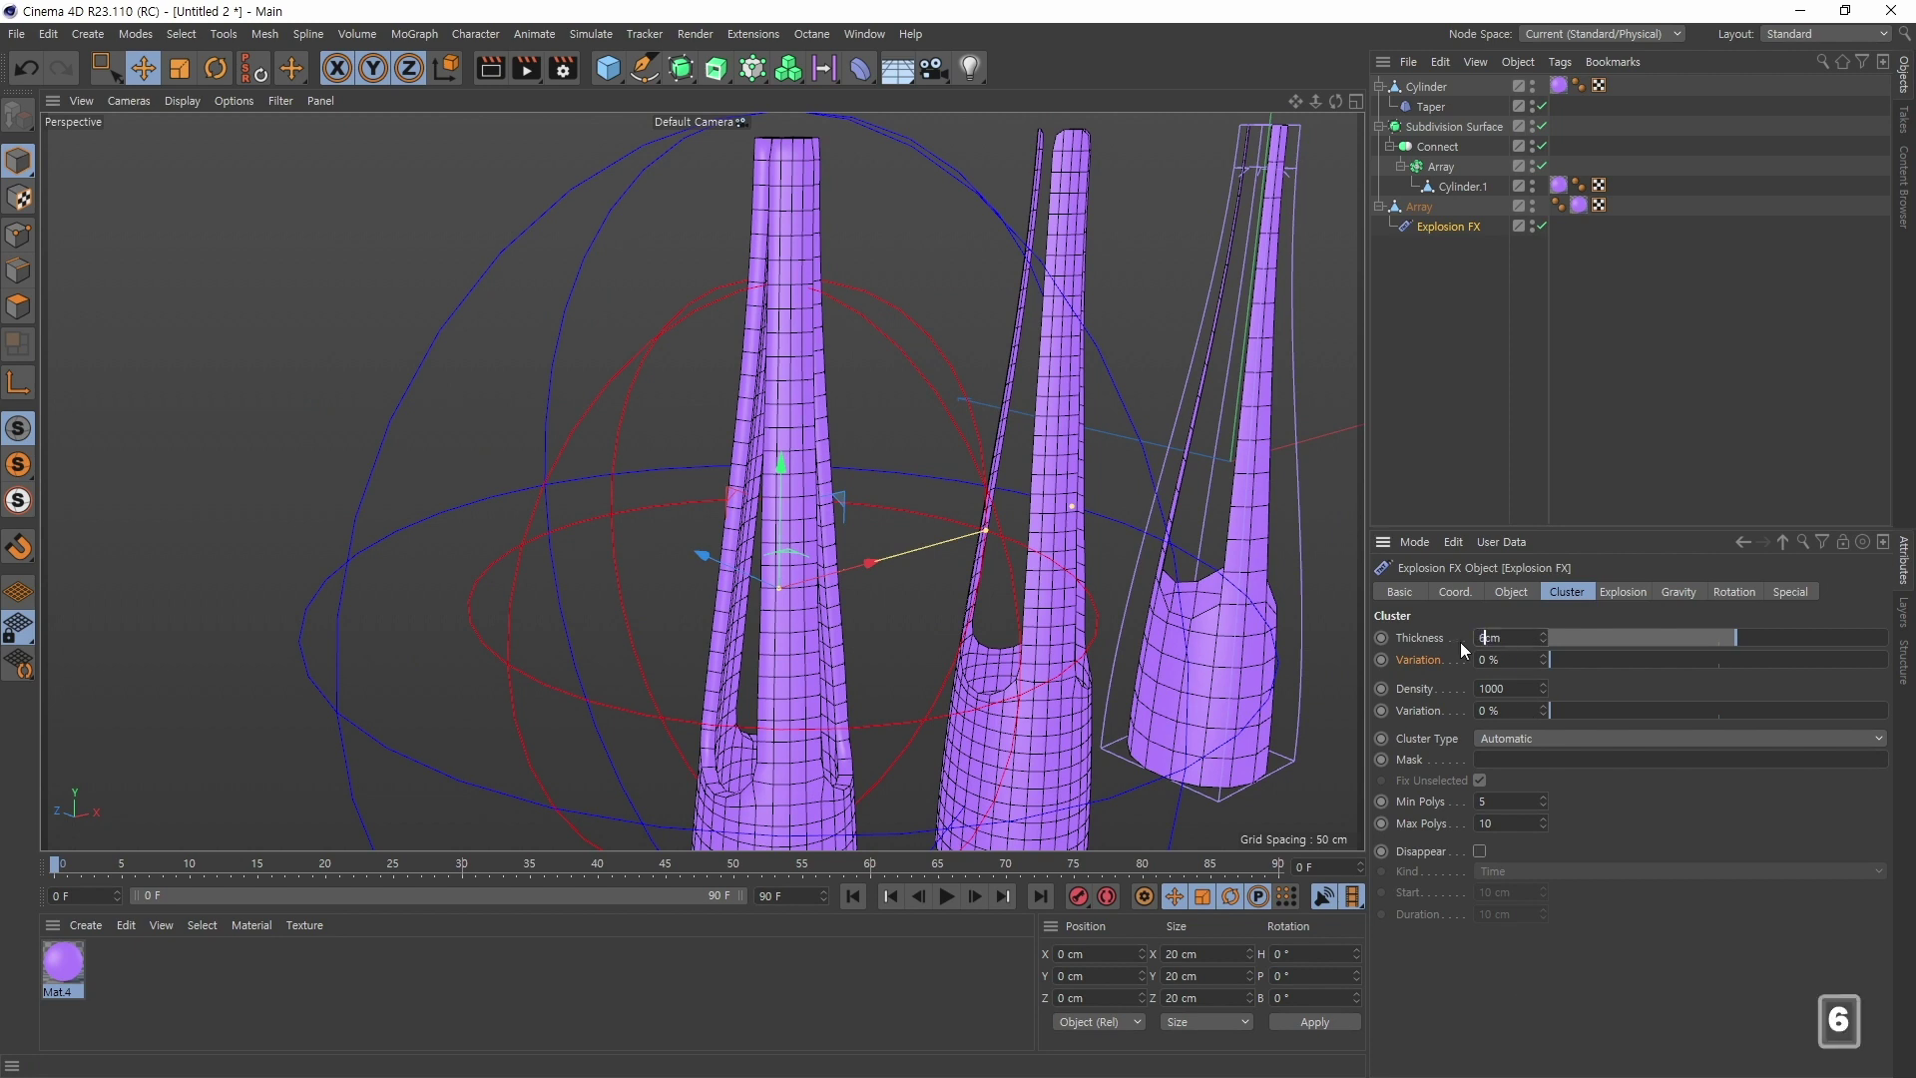
{"action": "key", "text": "Return"}
Step: Examine the thickened slats, base opening and upper ends of the Array vase from several angles
{"action": "middle_click_drag", "start_coordinate": [781, 714], "coordinate": [769, 609], "text": "alt"}
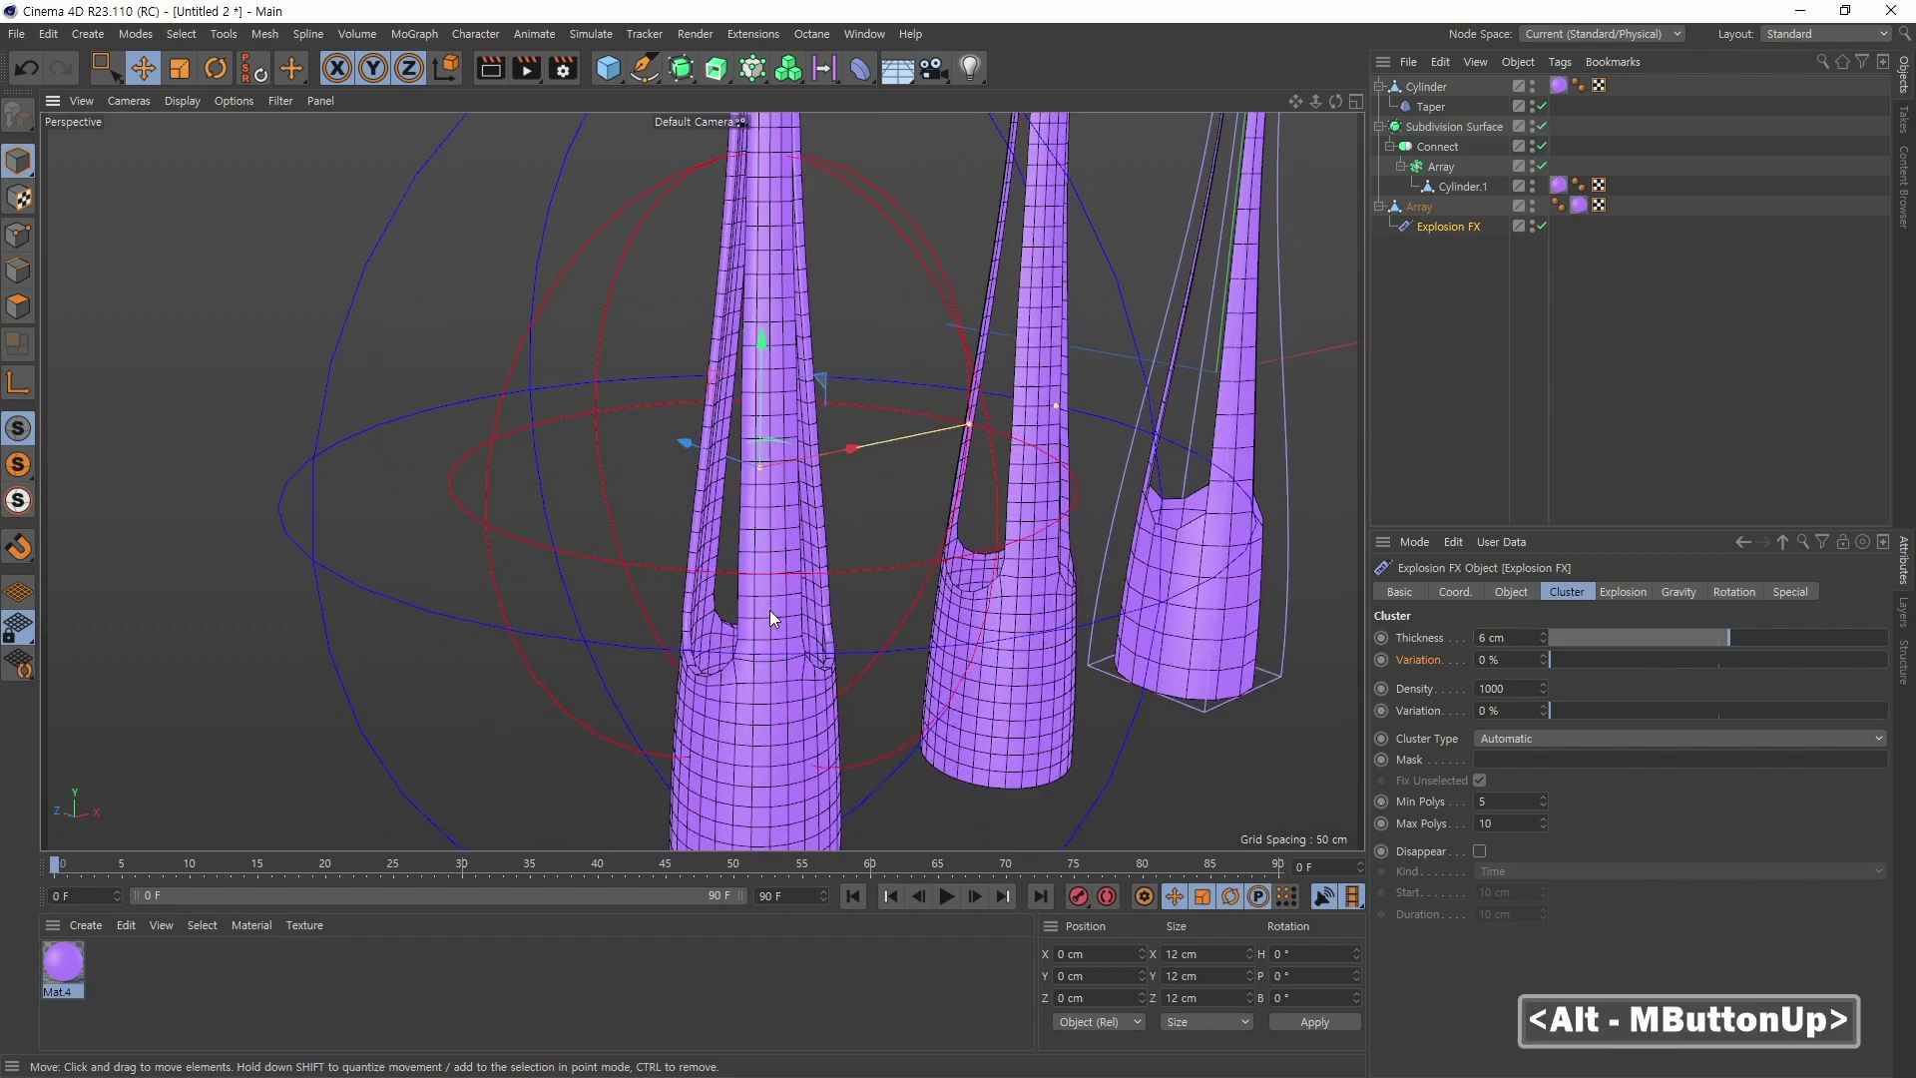
{"action": "left_click_drag", "start_coordinate": [770, 609], "coordinate": [820, 626], "text": "alt"}
{"action": "middle_click_drag", "start_coordinate": [820, 626], "coordinate": [802, 610], "text": "alt"}
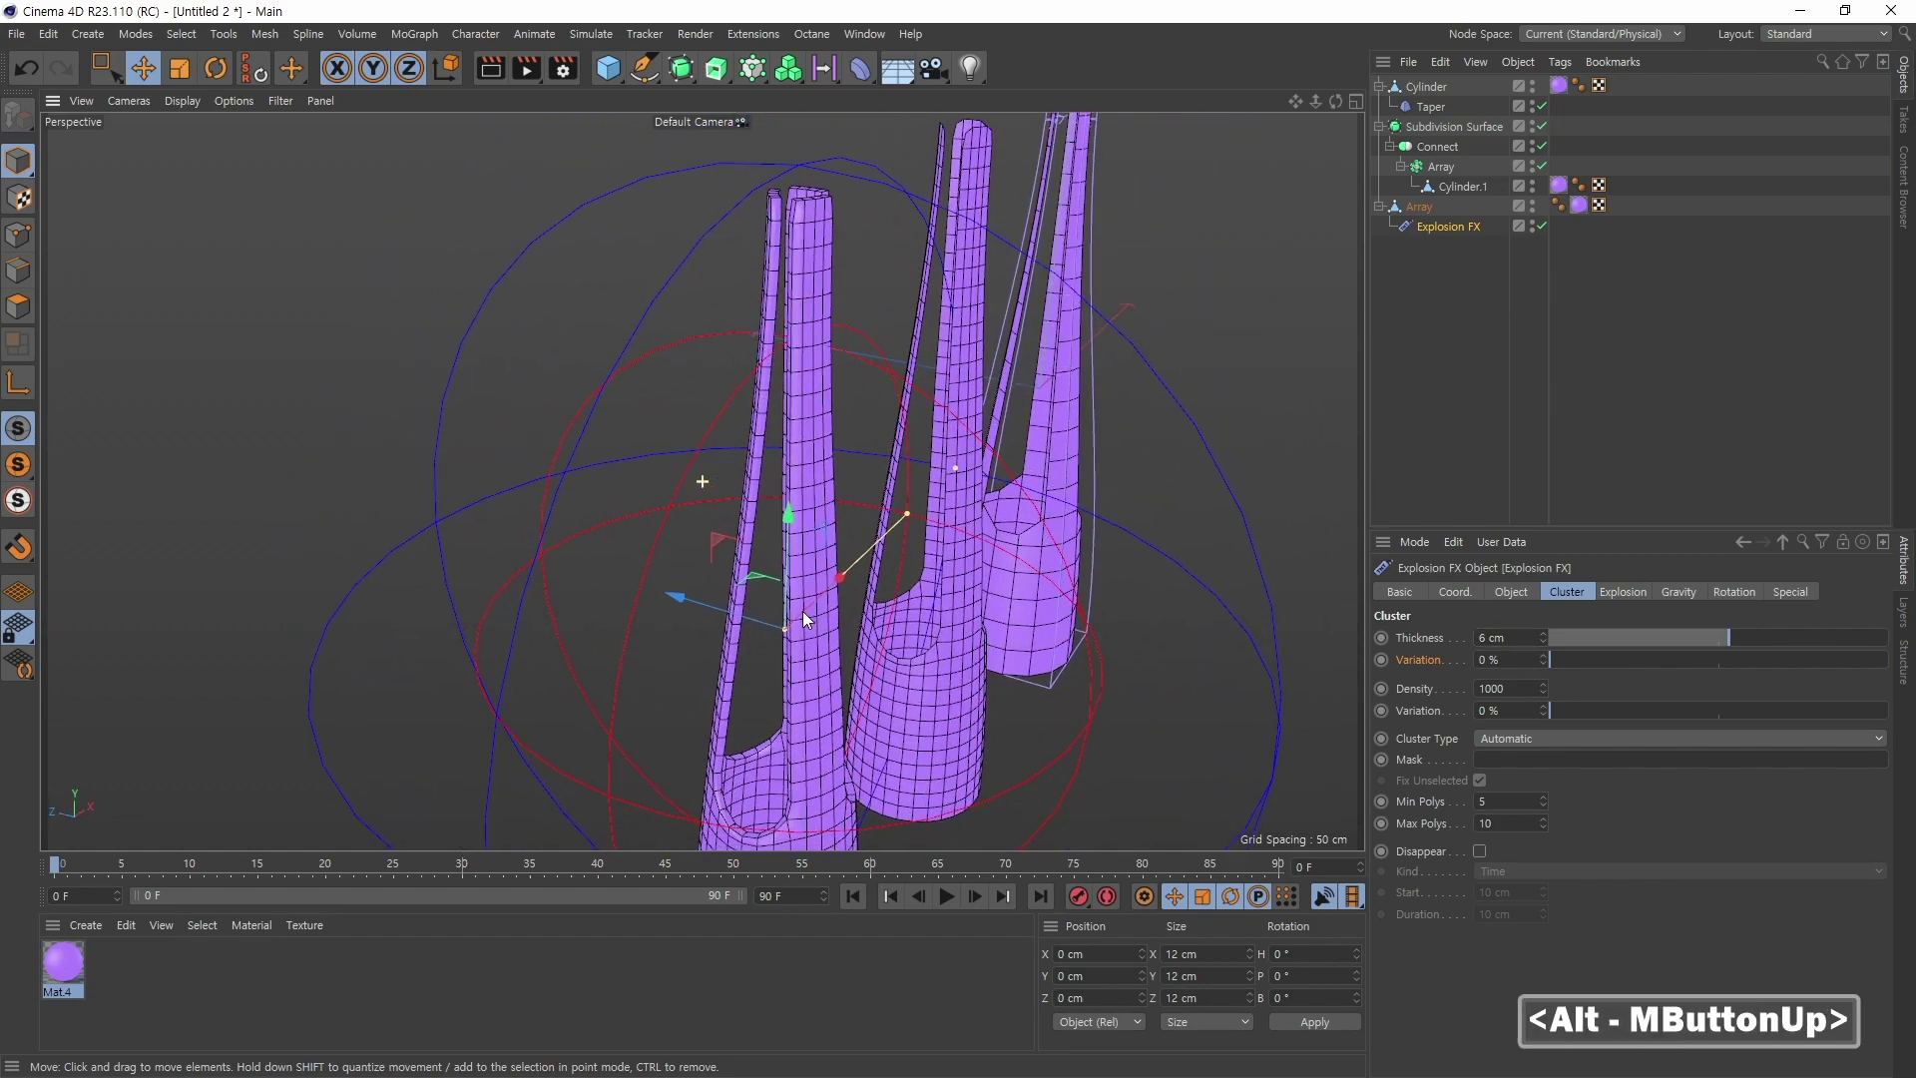
{"action": "left_click_drag", "start_coordinate": [802, 611], "coordinate": [864, 661], "text": "alt"}
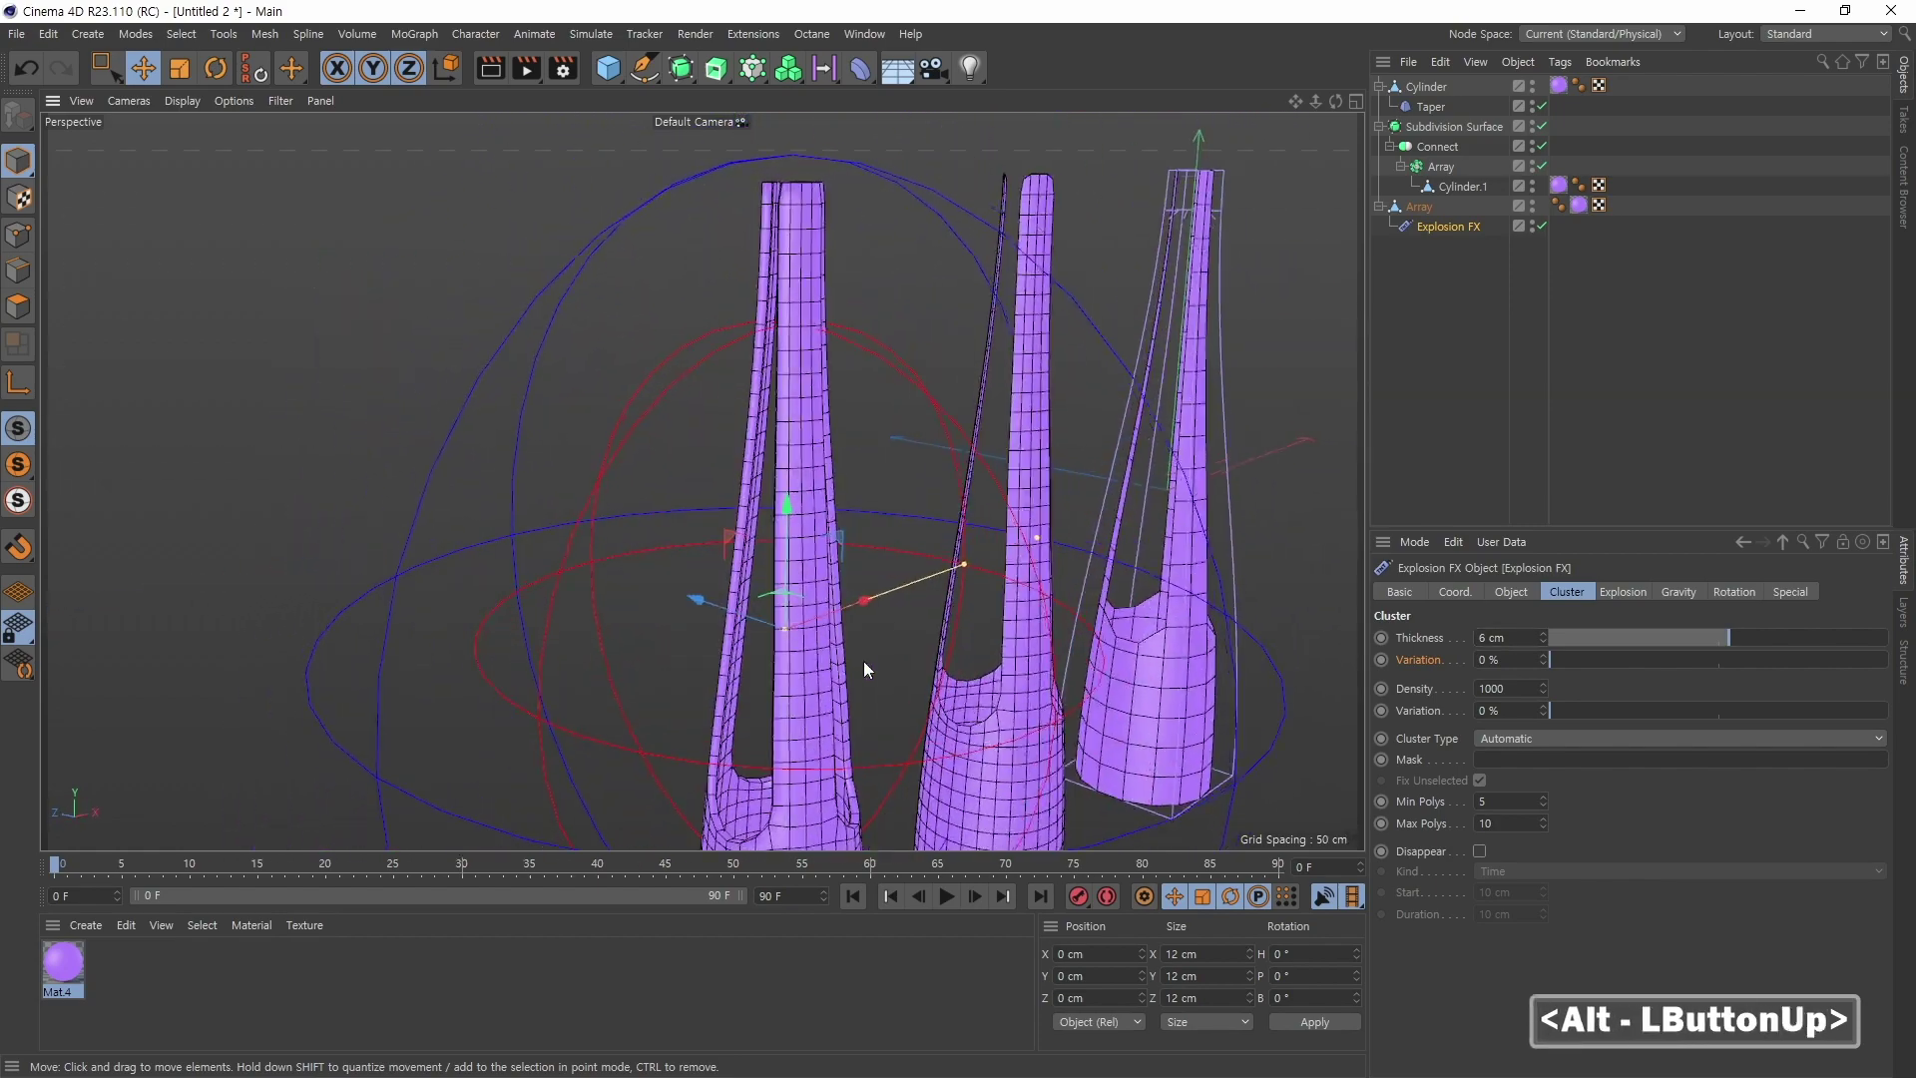
{"action": "middle_click_drag", "start_coordinate": [864, 660], "coordinate": [828, 529], "text": "alt"}
{"action": "right_click_drag", "start_coordinate": [828, 529], "coordinate": [825, 613], "text": "alt"}
{"action": "middle_click_drag", "start_coordinate": [825, 613], "coordinate": [850, 624], "text": "alt"}
{"action": "mouse_move", "coordinate": [850, 624]}
{"action": "left_mouse_down", "text": "alt"}
{"action": "mouse_move", "coordinate": [878, 628]}
{"action": "mouse_move", "coordinate": [848, 633]}
{"action": "left_mouse_up", "text": "alt"}
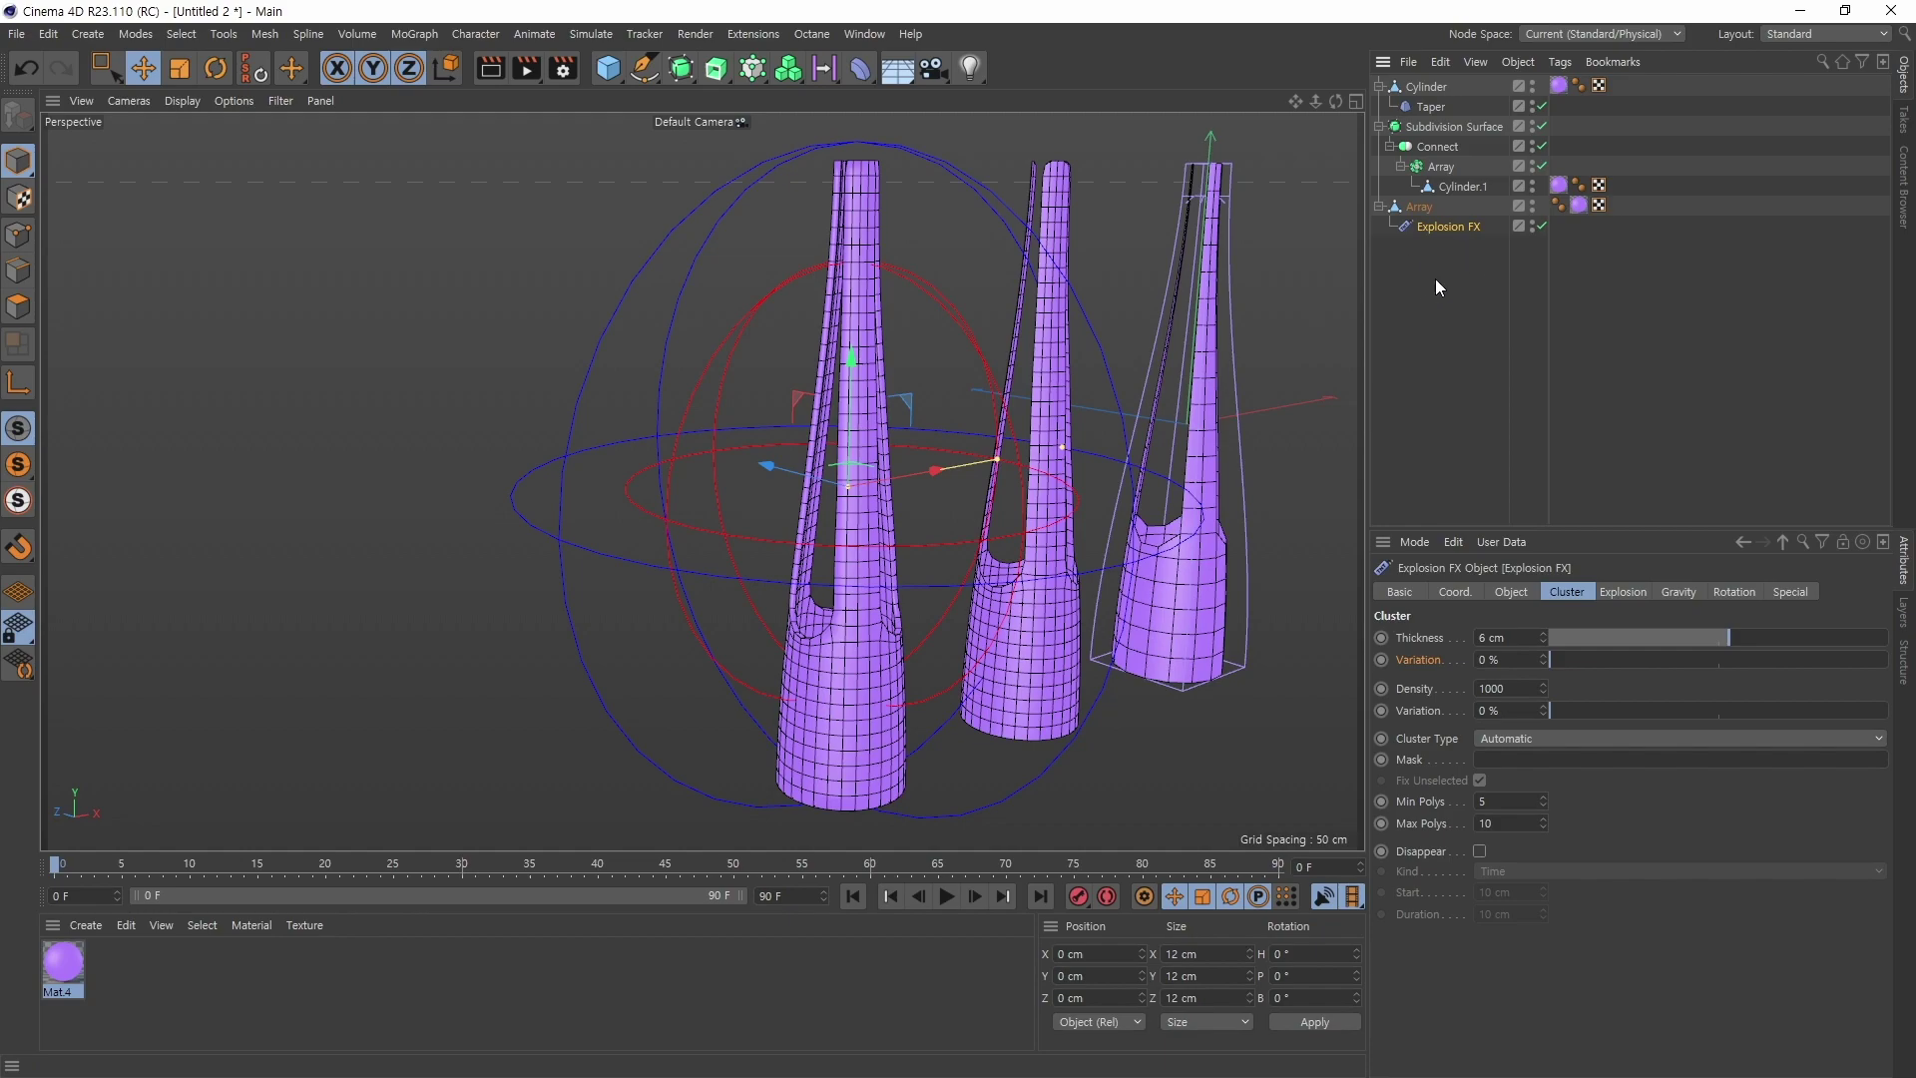
{"action": "left_click_drag", "start_coordinate": [830, 638], "coordinate": [986, 587], "text": "alt"}
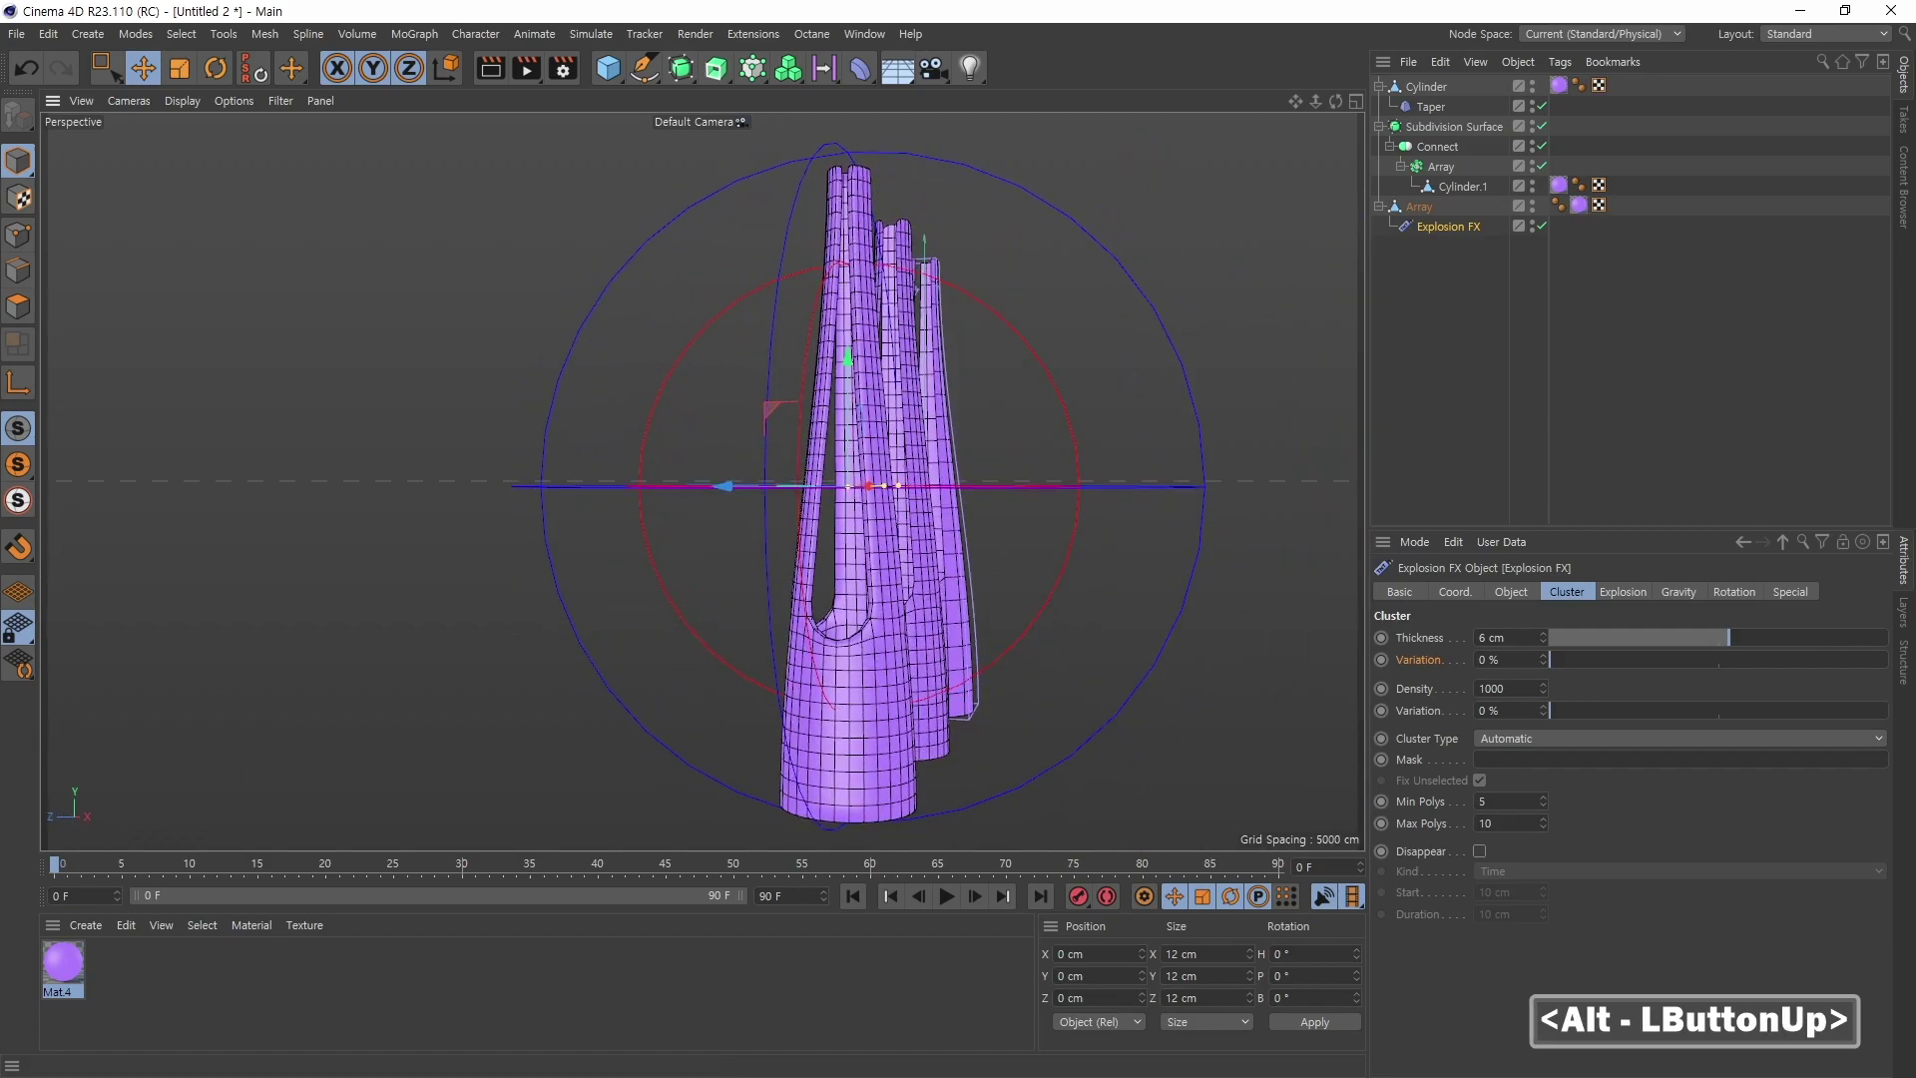
Step: Switch to the Pinterest reference photo and trace the inner rim of the front vase's opening
{"action": "key", "text": "alt+Tab"}
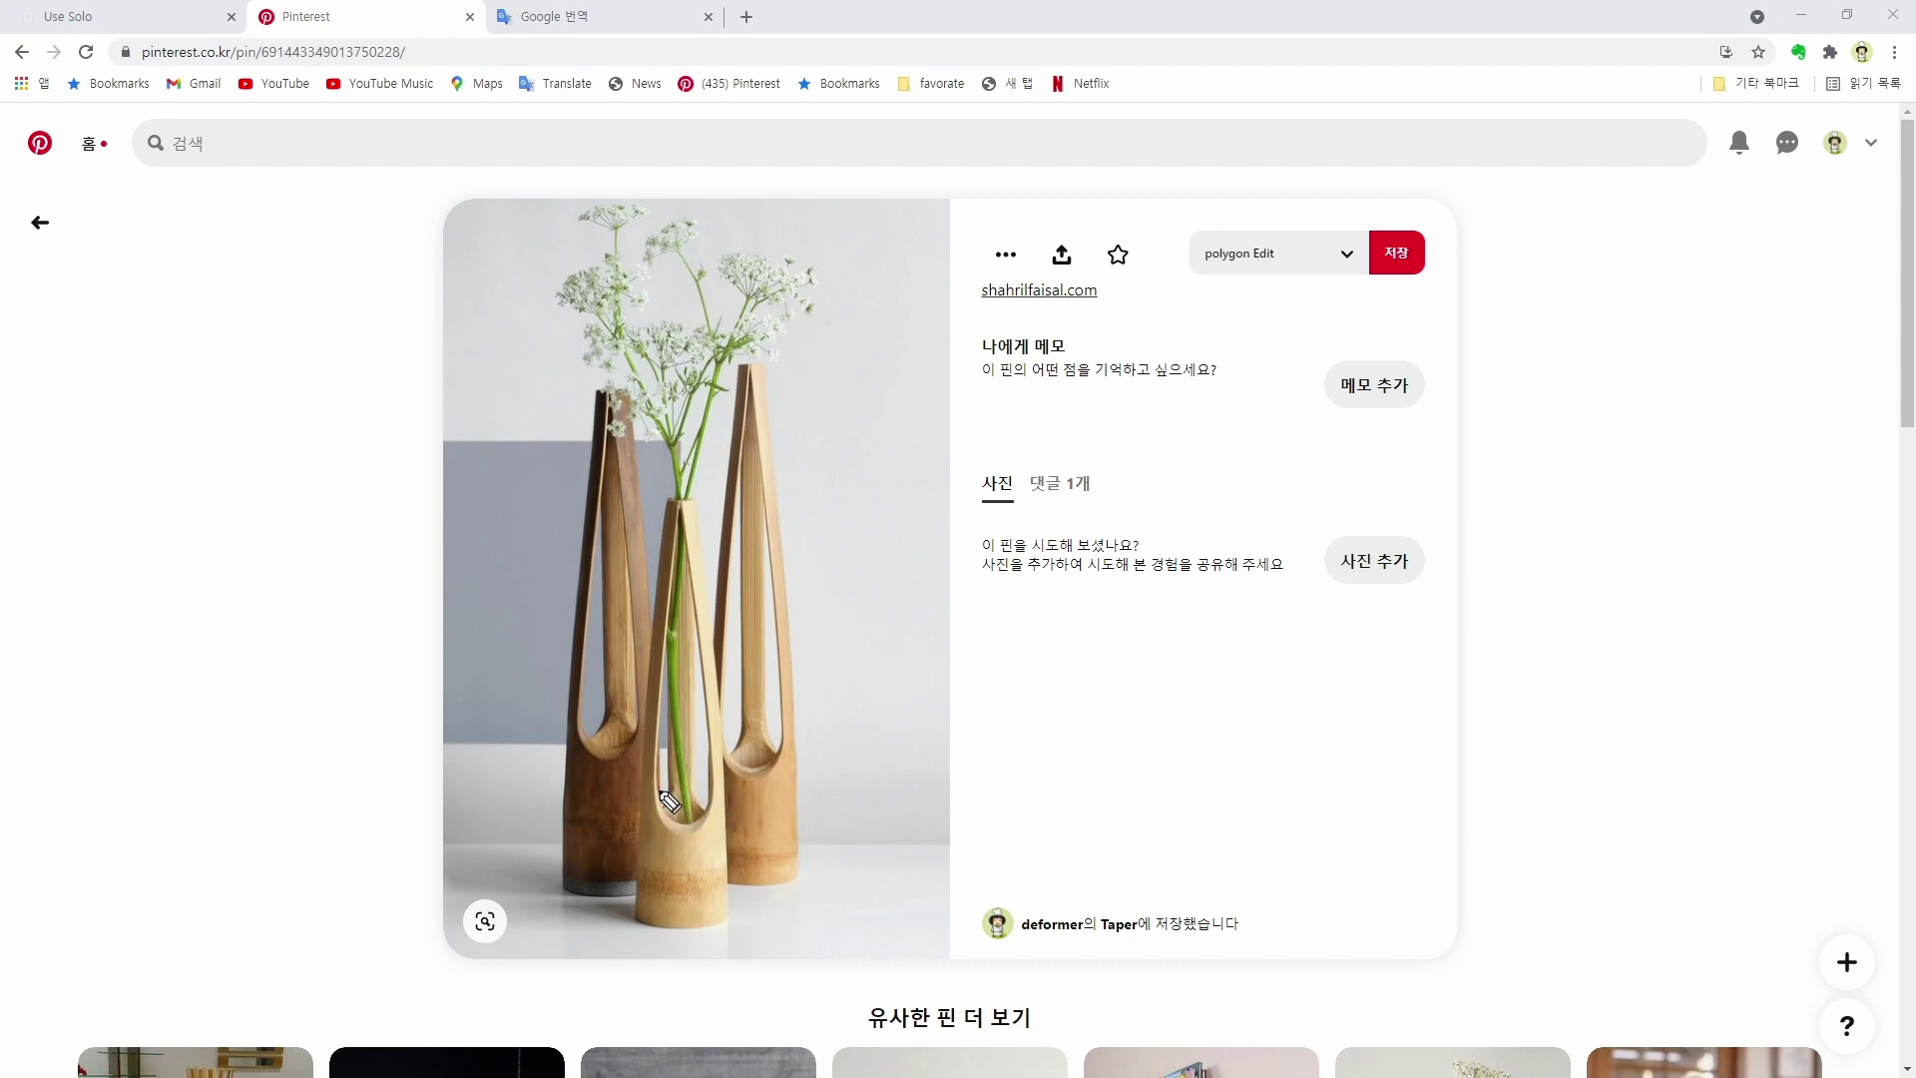
{"action": "left_click_drag", "start_coordinate": [668, 801], "coordinate": [707, 826]}
{"action": "left_click_drag", "start_coordinate": [695, 832], "coordinate": [710, 820]}
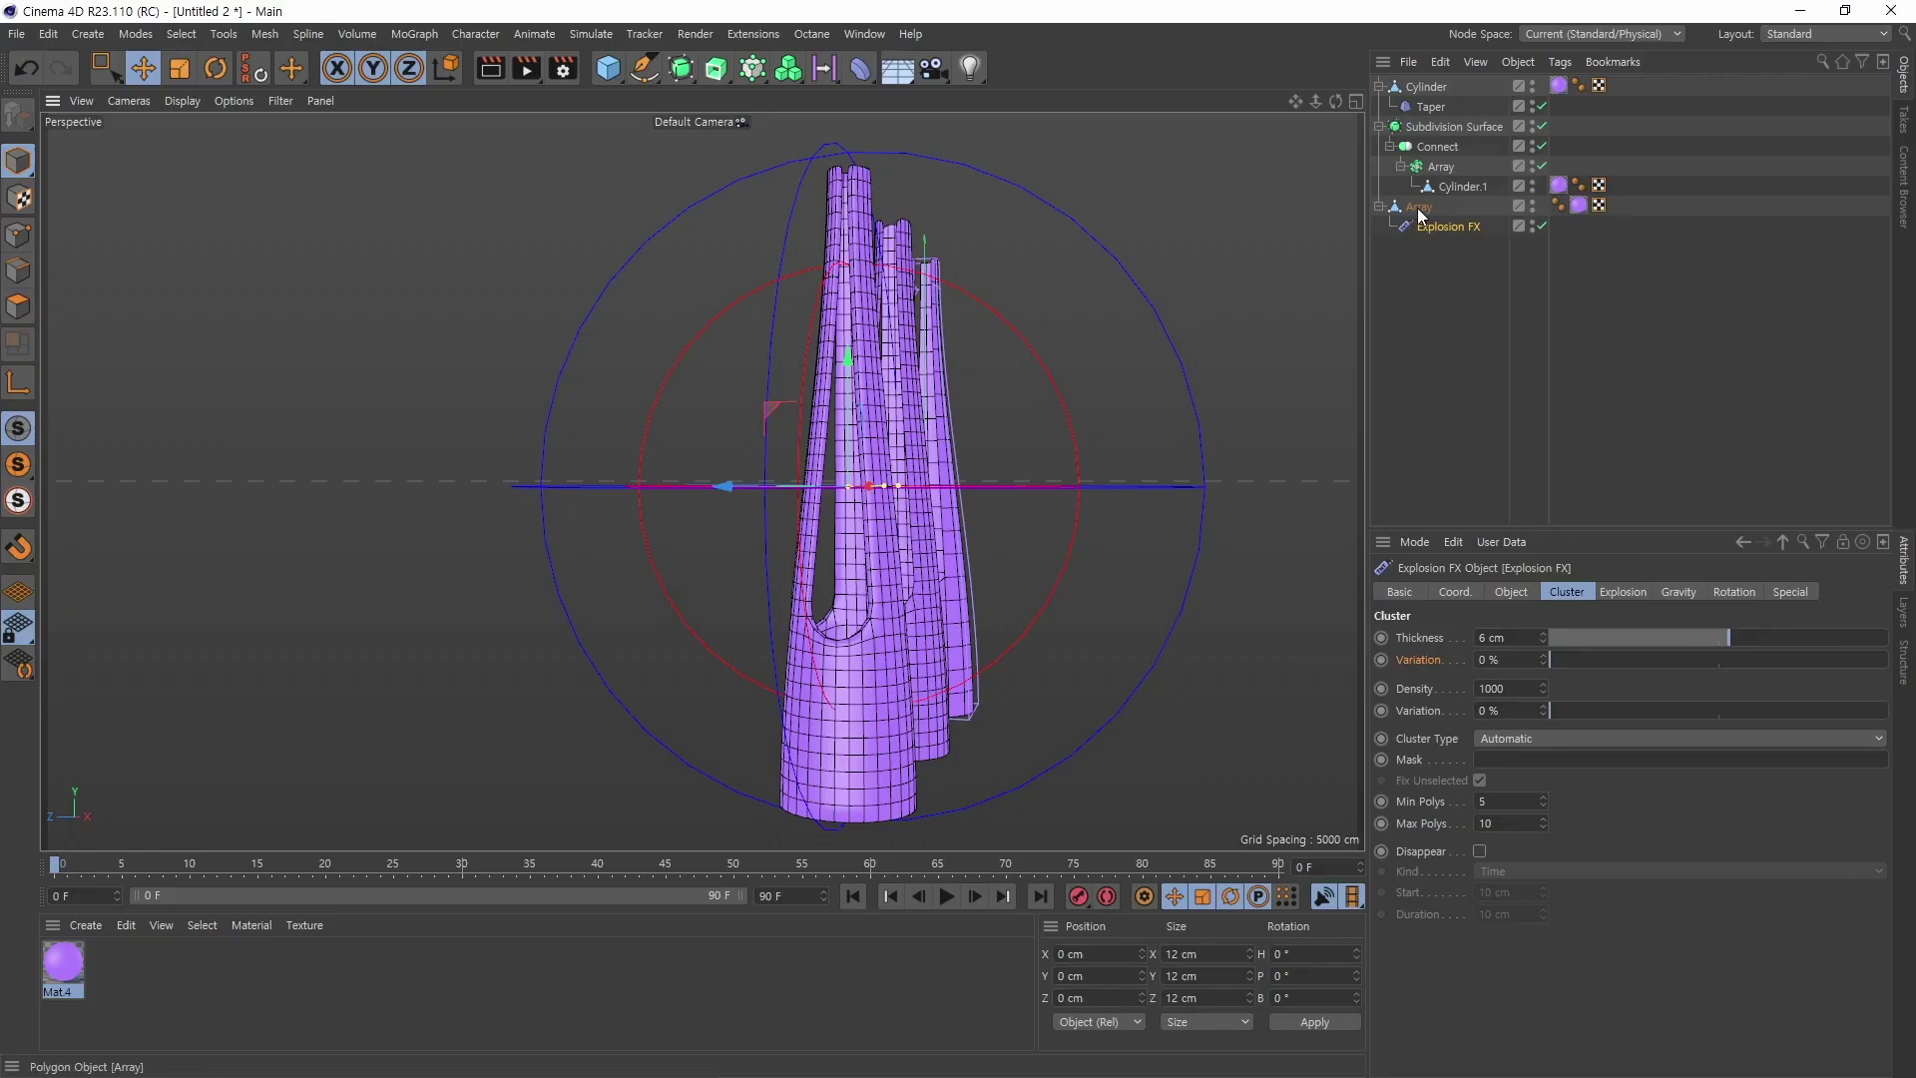
Step: Bake the Explosion FX Array into a separate mesh with Current State to Object, unparent that mesh and delete the leftover null
{"action": "left_click", "coordinate": [1419, 208]}
{"action": "right_click", "coordinate": [1423, 212]}
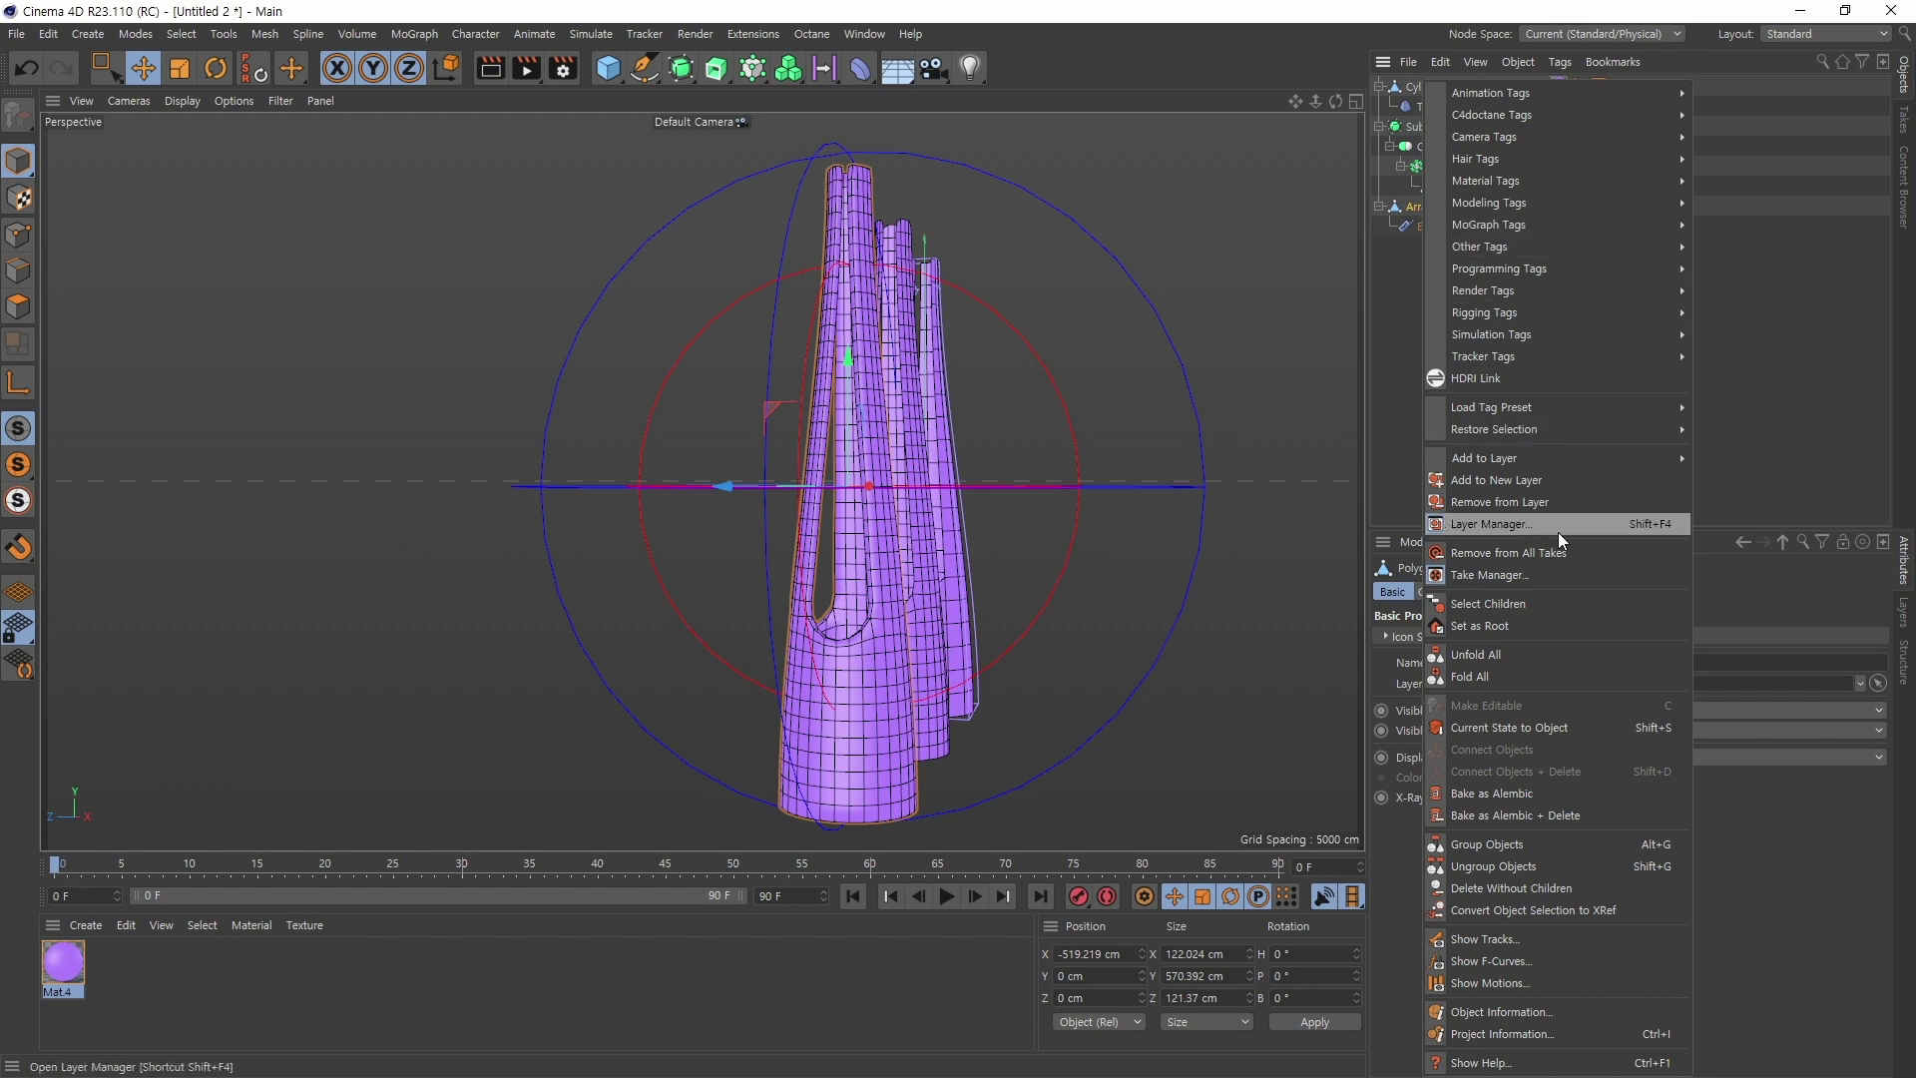
{"action": "left_click", "coordinate": [1536, 726]}
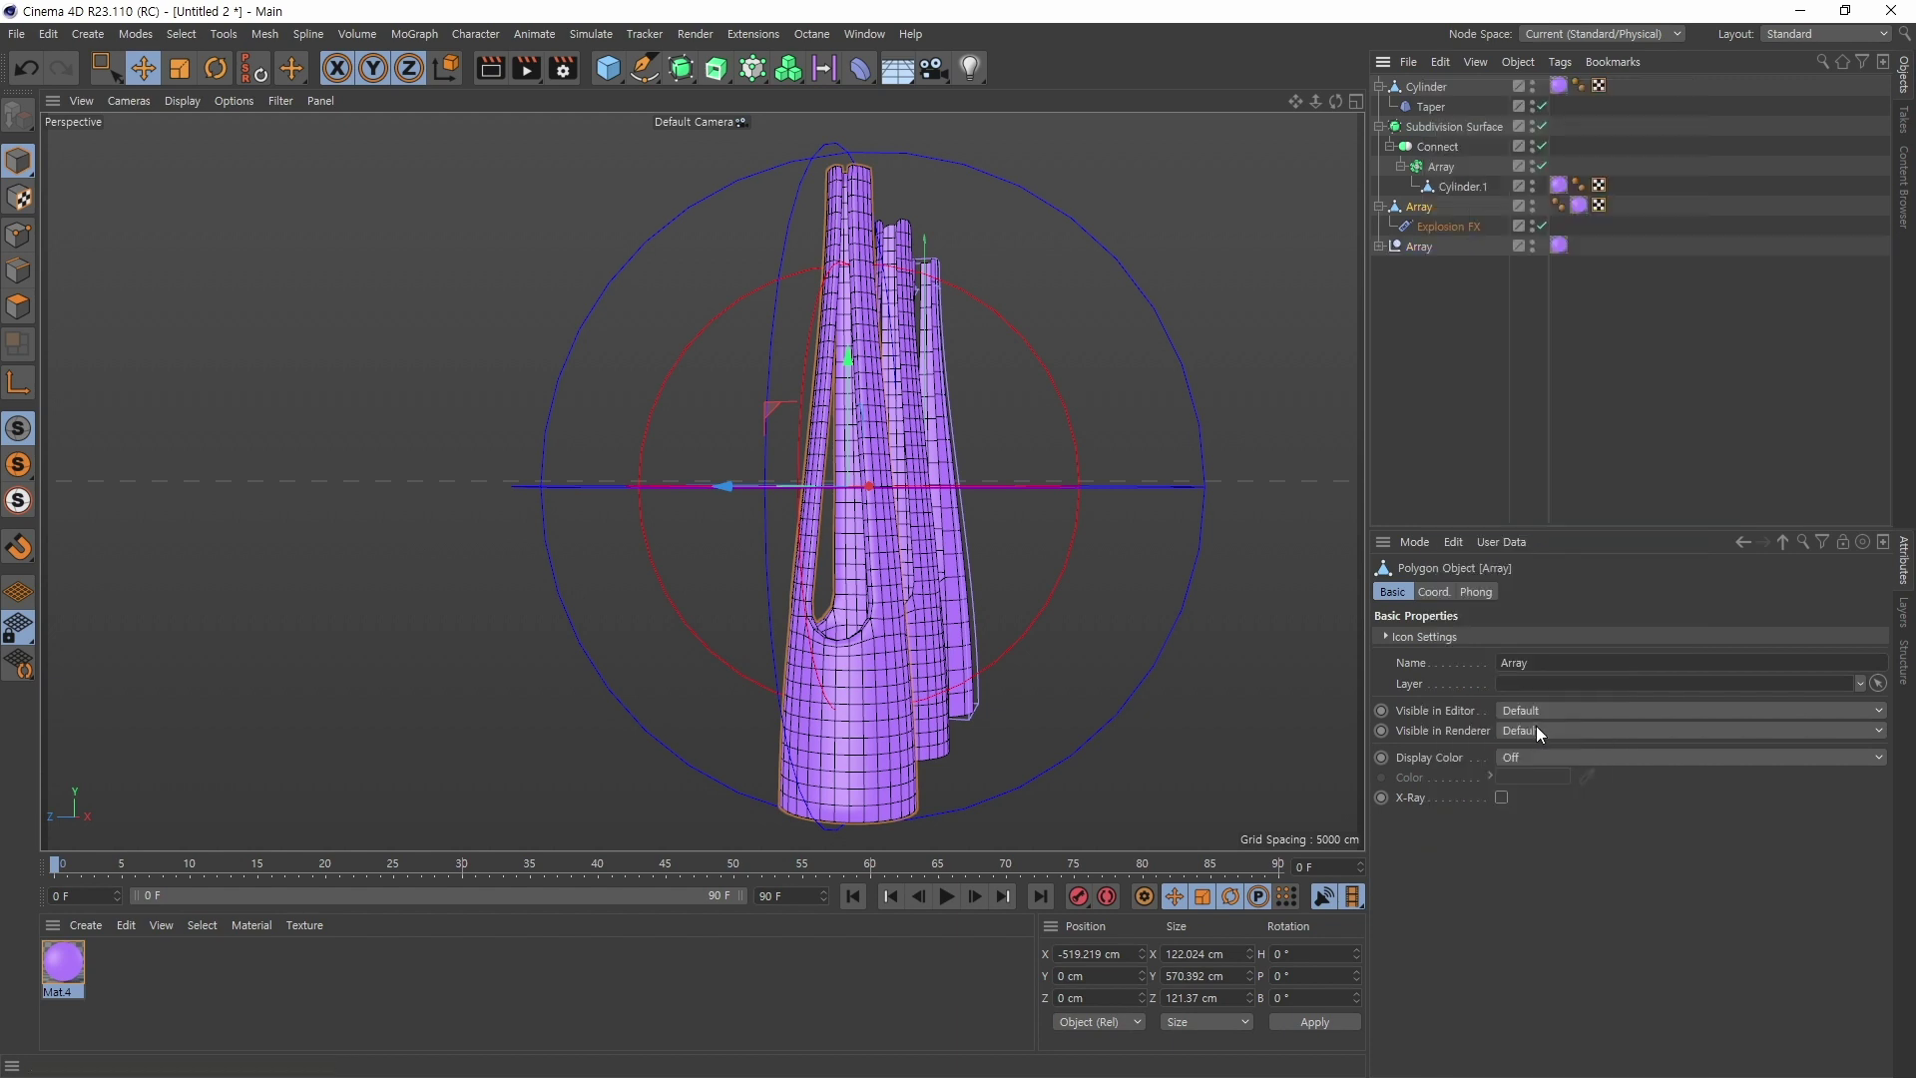
{"action": "left_click", "coordinate": [1380, 246]}
{"action": "left_click", "coordinate": [1425, 267]}
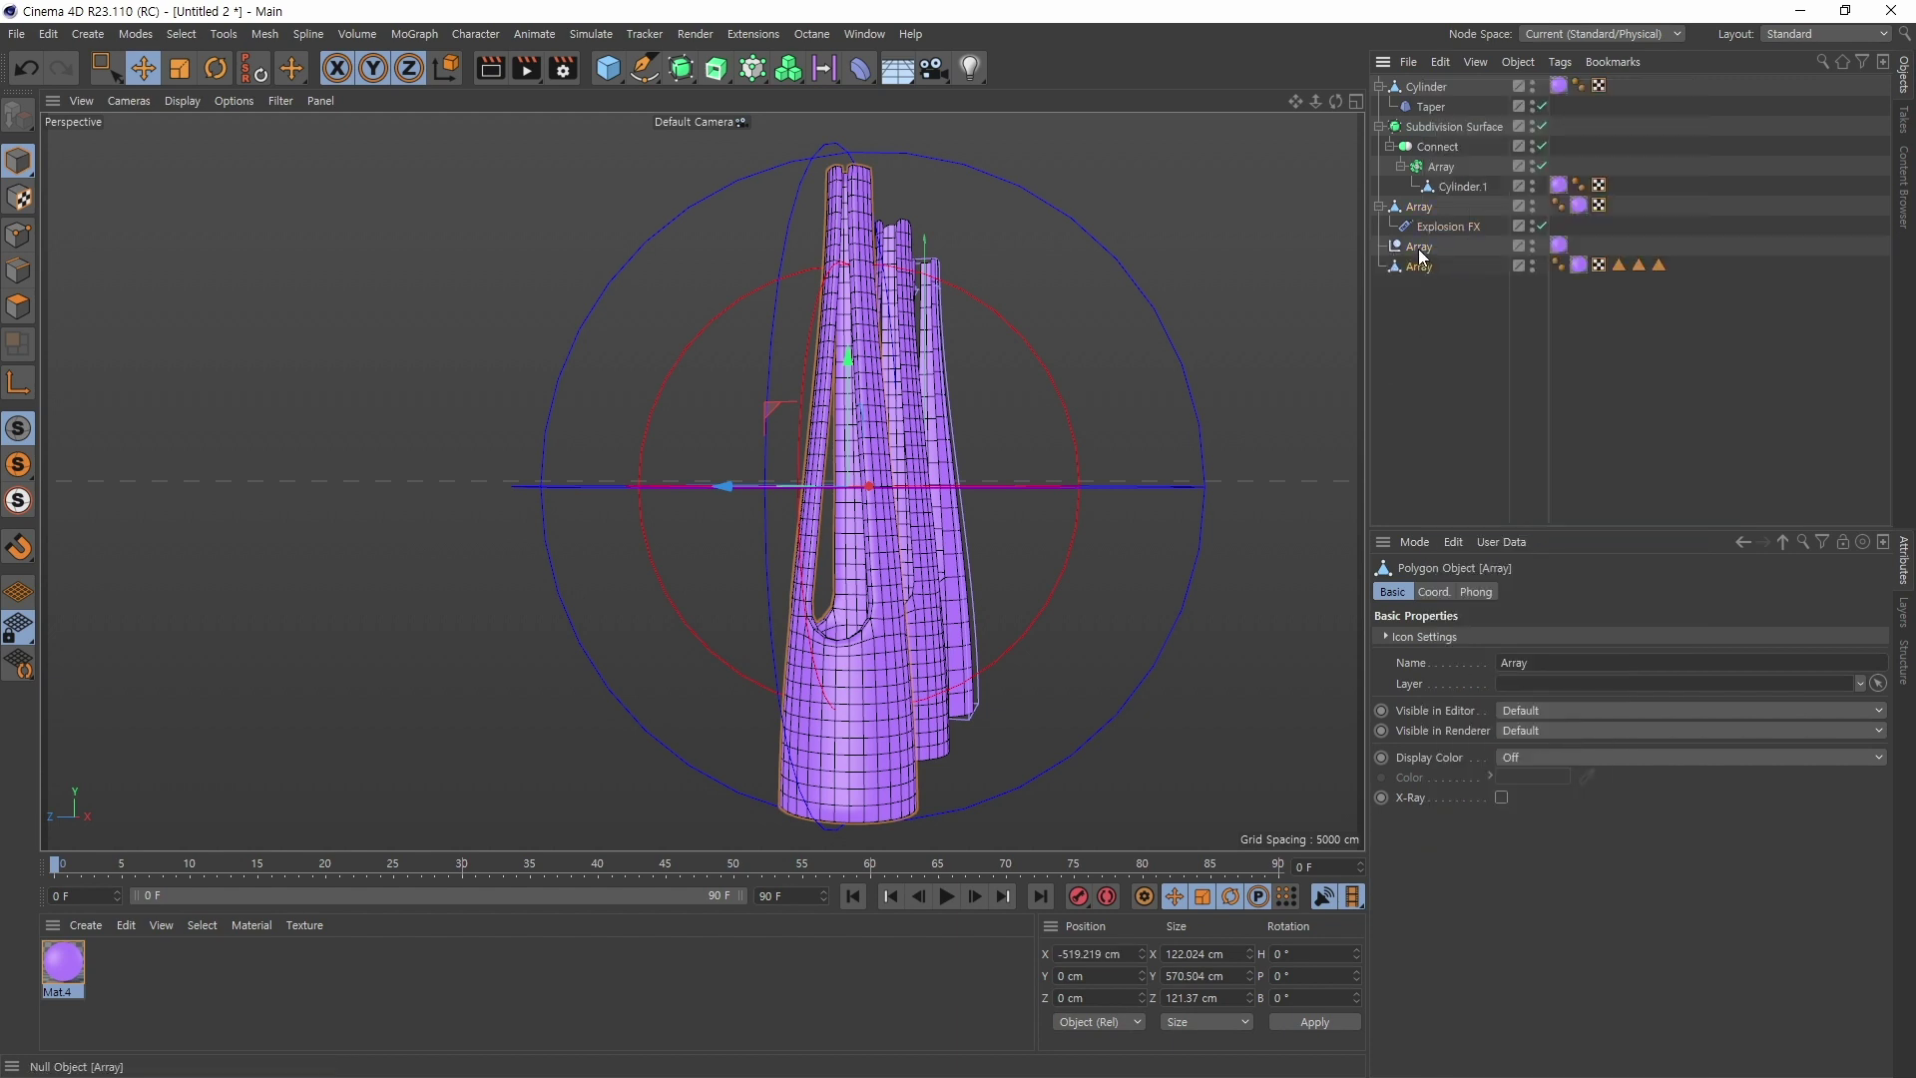
{"action": "left_click", "coordinate": [1419, 246]}
{"action": "key", "text": "Delete"}
Step: Move the newly baked Array mesh along X to about -753 cm, and toggle the source mesh's Explosion FX off and on
{"action": "left_click_drag", "start_coordinate": [1135, 409], "coordinate": [809, 620], "text": "alt"}
{"action": "left_click_drag", "start_coordinate": [977, 487], "coordinate": [699, 535]}
{"action": "left_click", "coordinate": [1542, 226]}
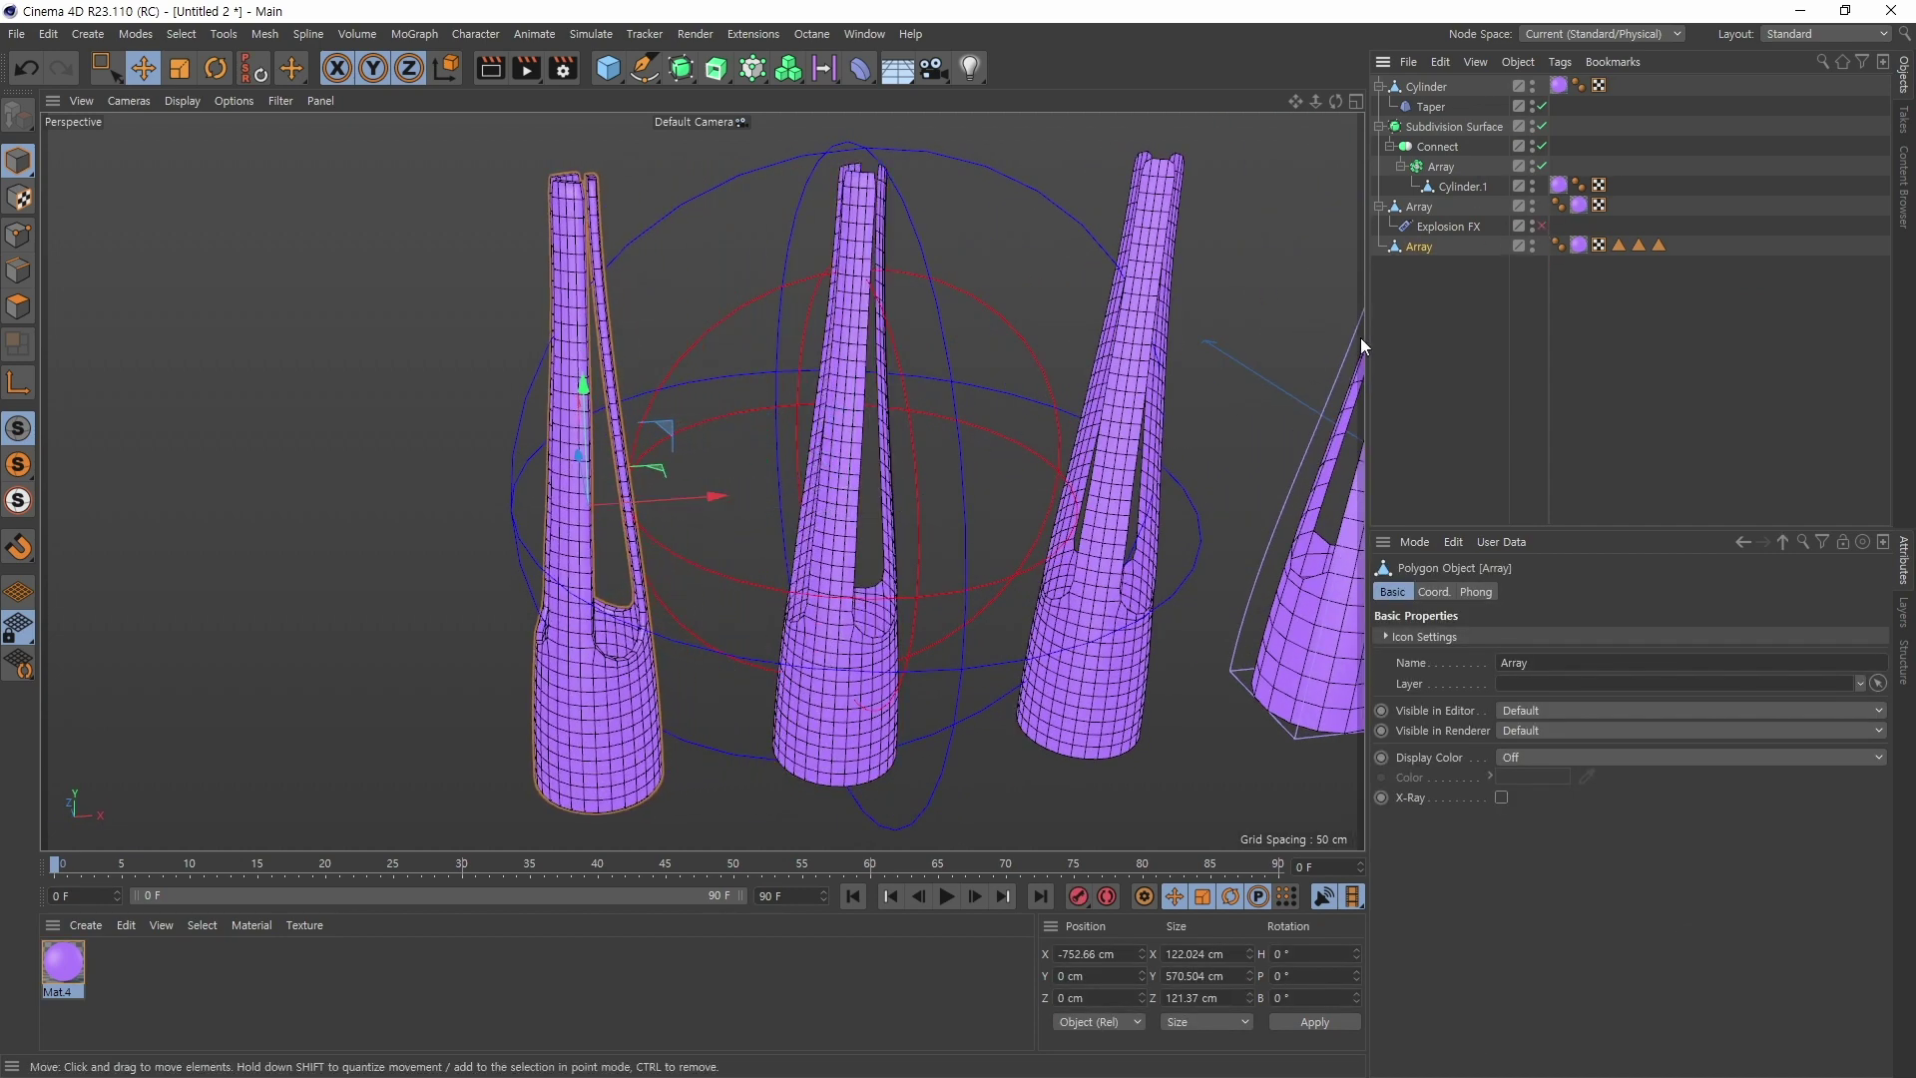
{"action": "left_click", "coordinate": [1541, 225]}
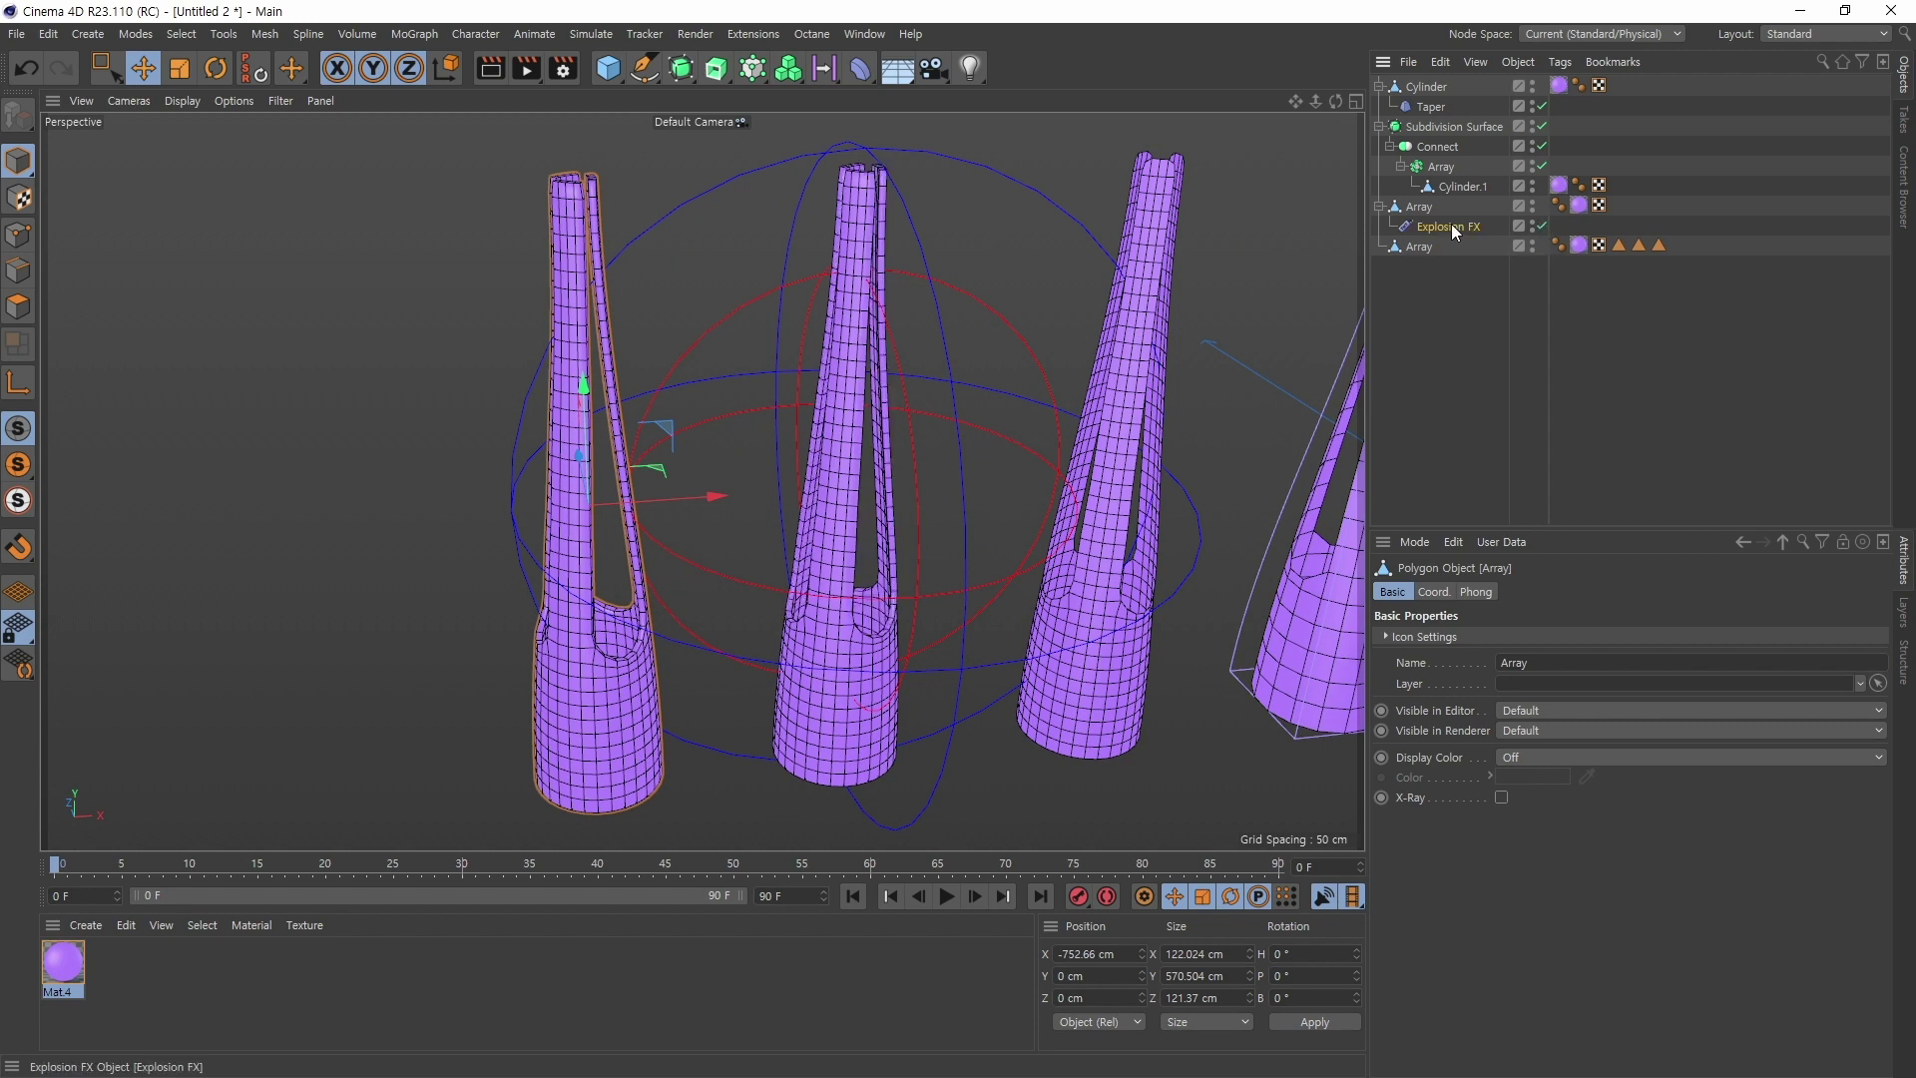
Step: Select the Explosion FX deformer and hide deformer outlines in the viewport with the Deformer display filter
{"action": "left_click", "coordinate": [1462, 229]}
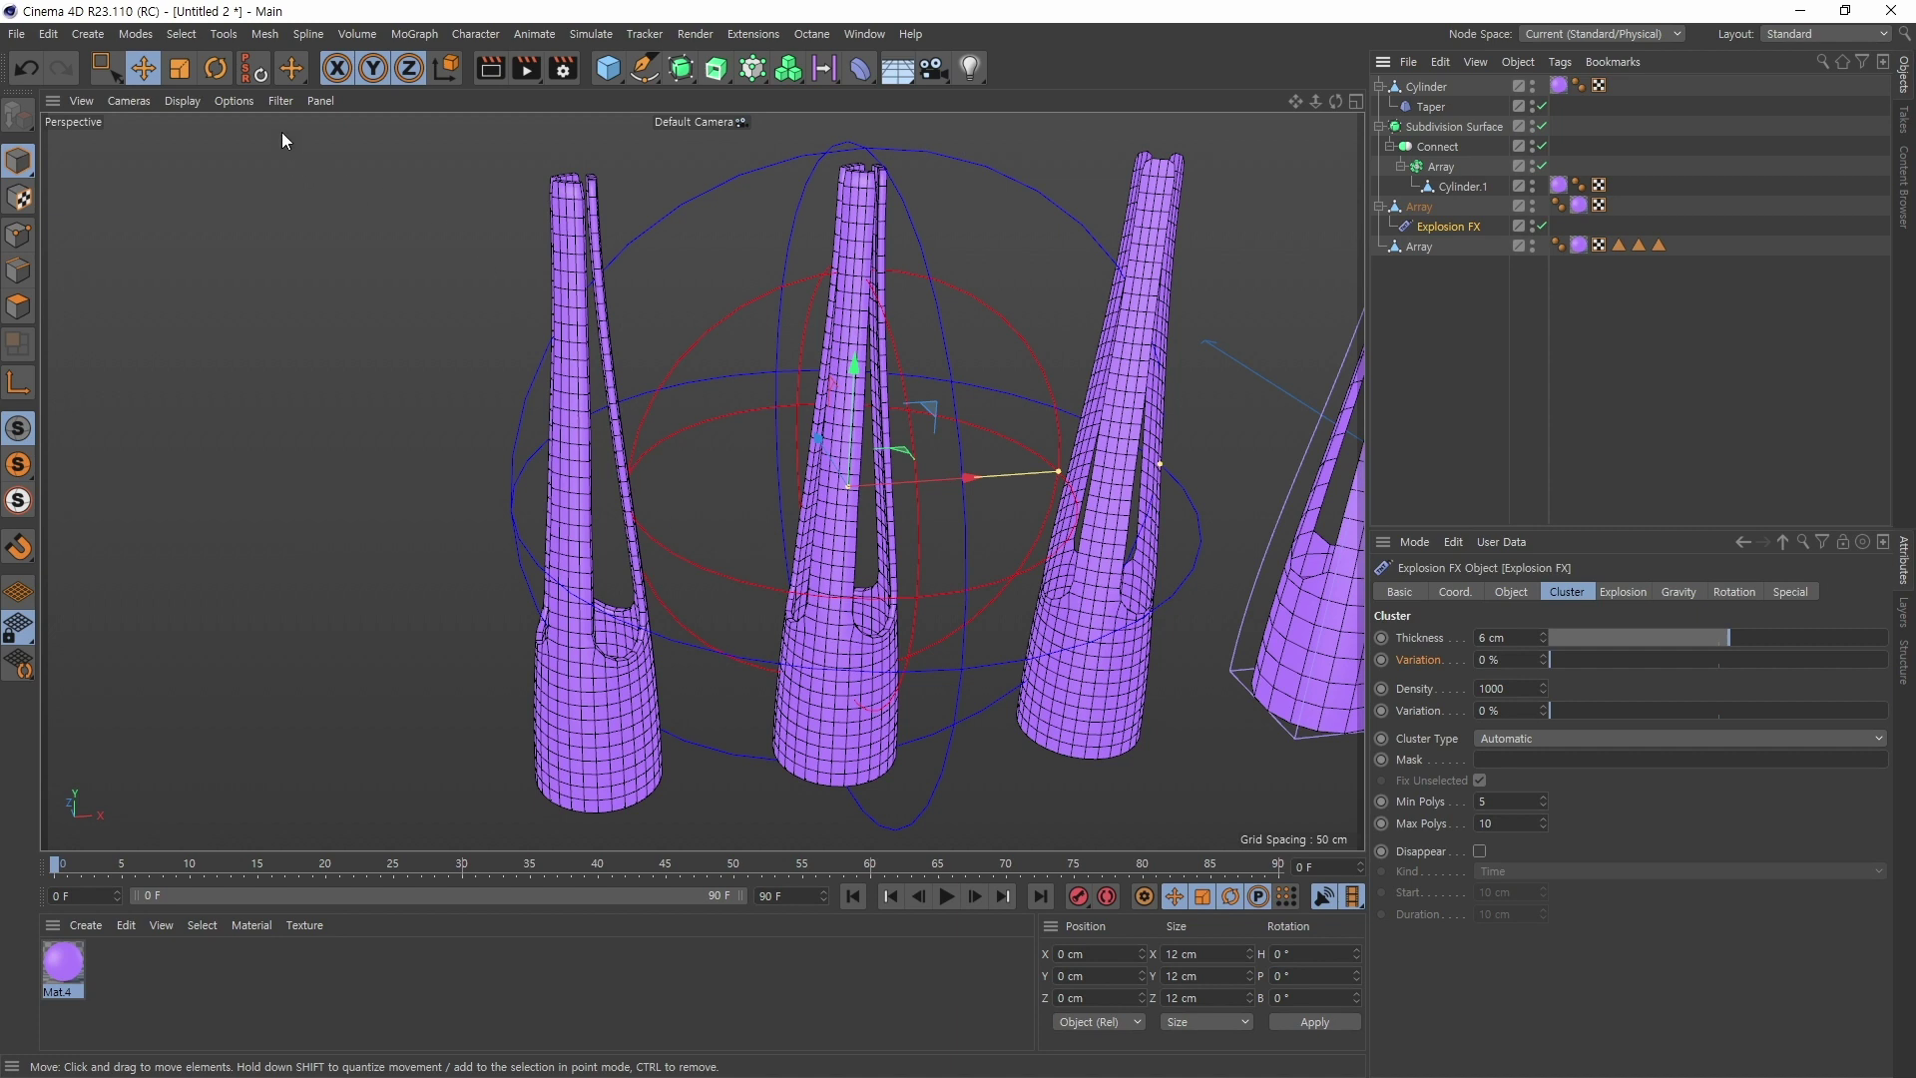
{"action": "left_click", "coordinate": [283, 101]}
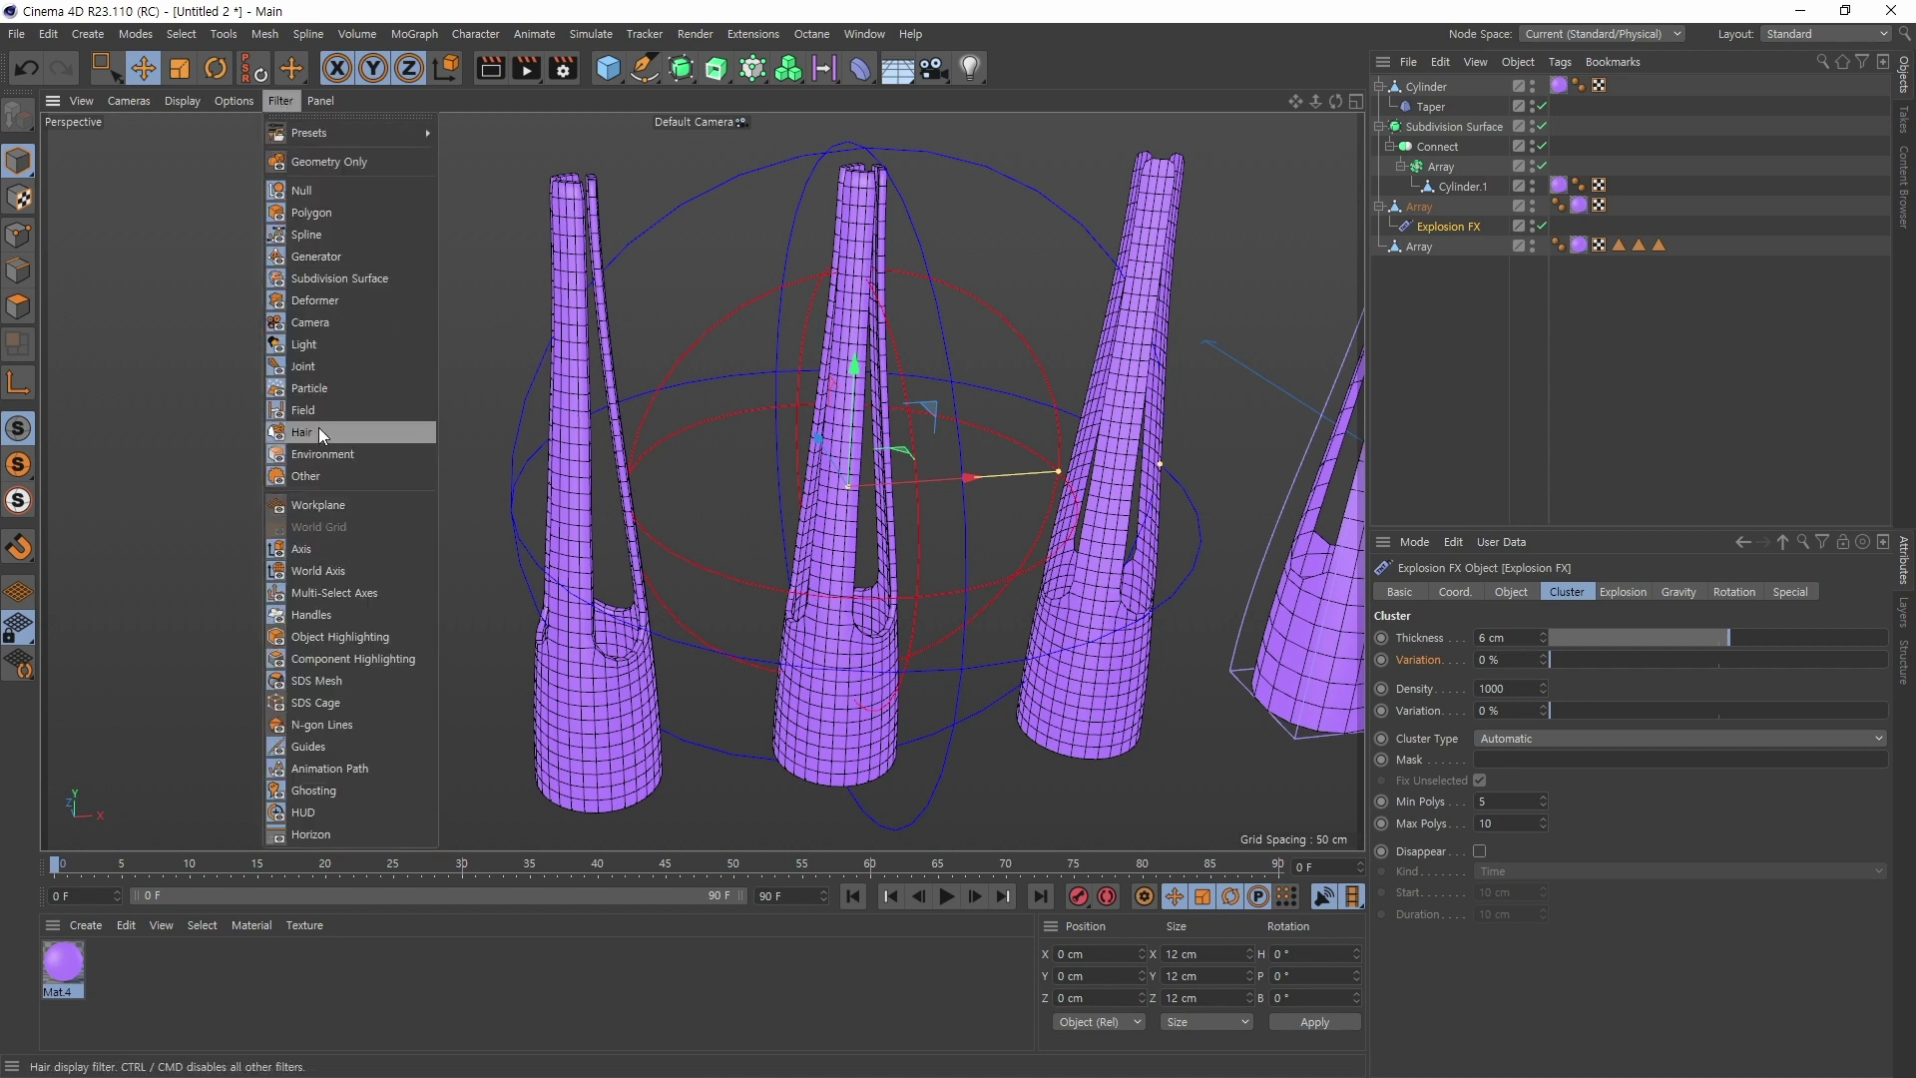
{"action": "left_click", "coordinate": [333, 301]}
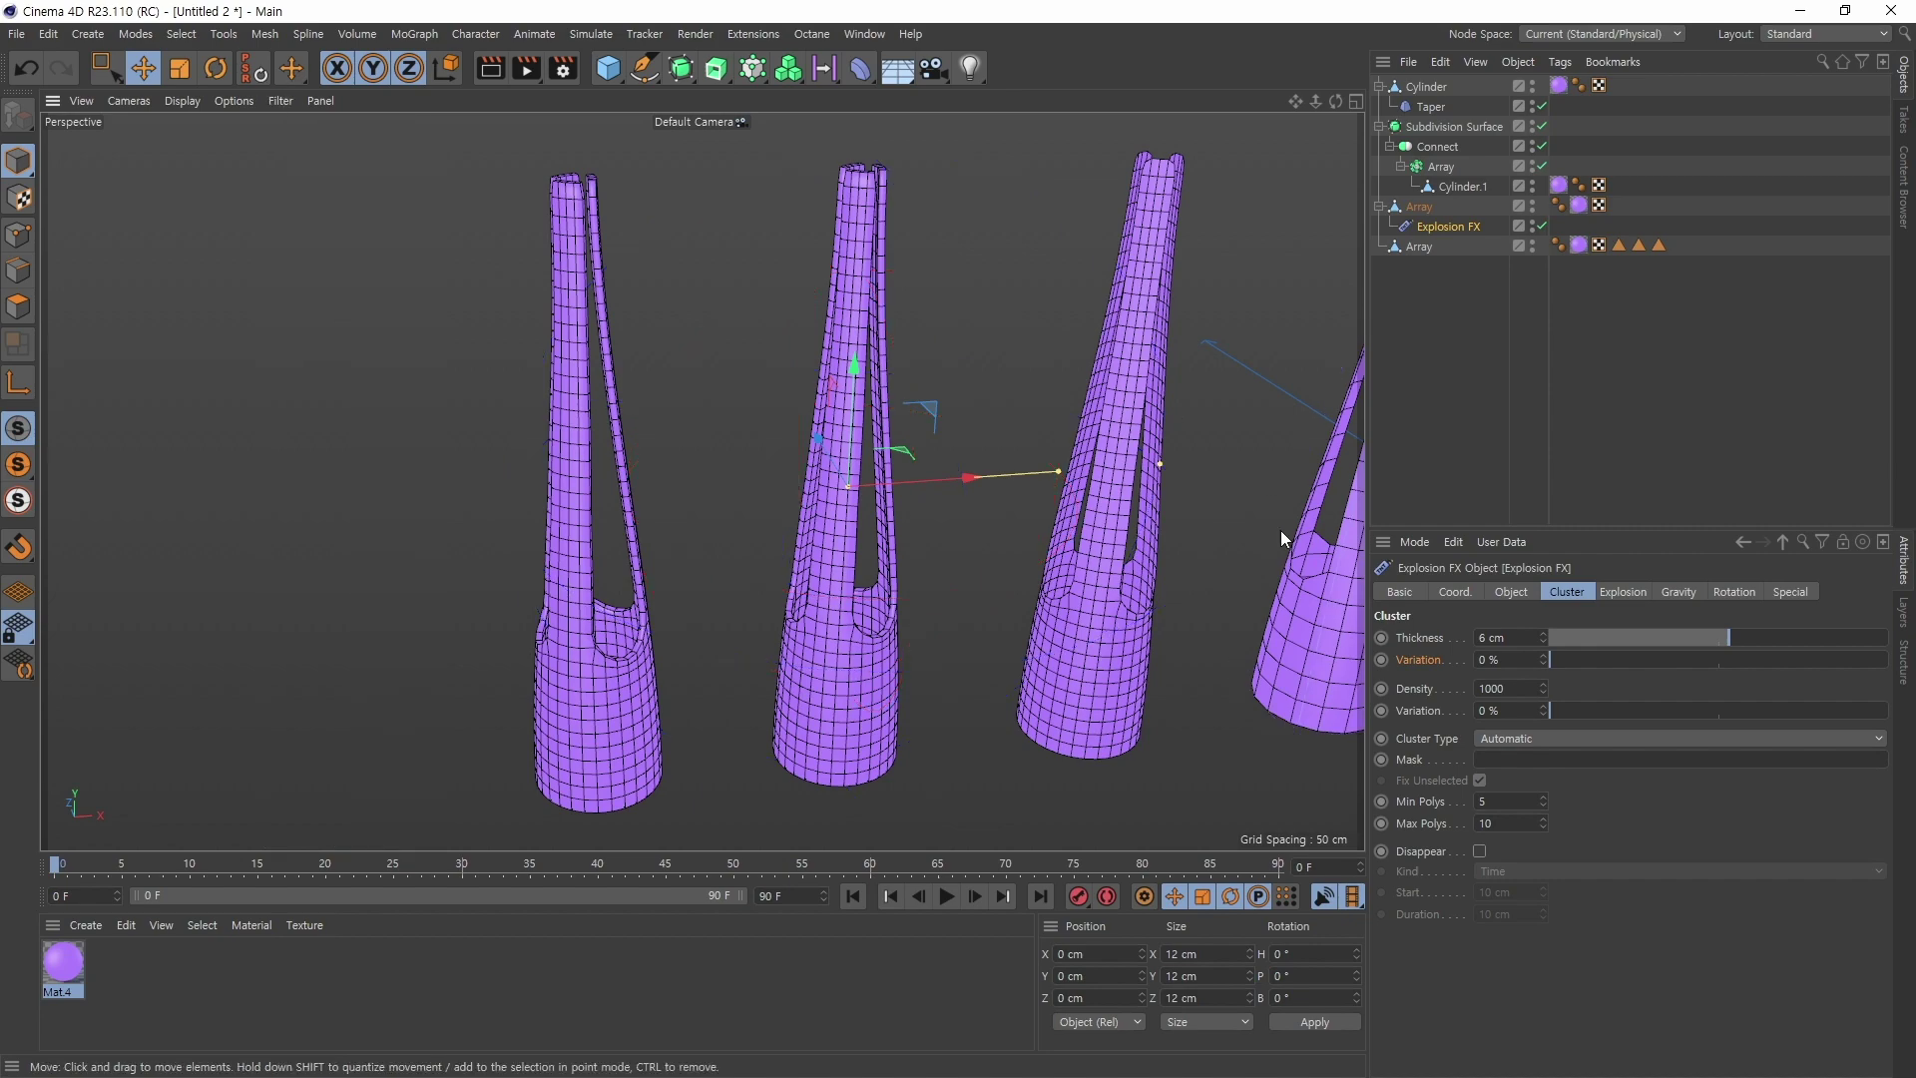
{"action": "middle_click_drag", "start_coordinate": [932, 606], "coordinate": [759, 622], "text": "alt"}
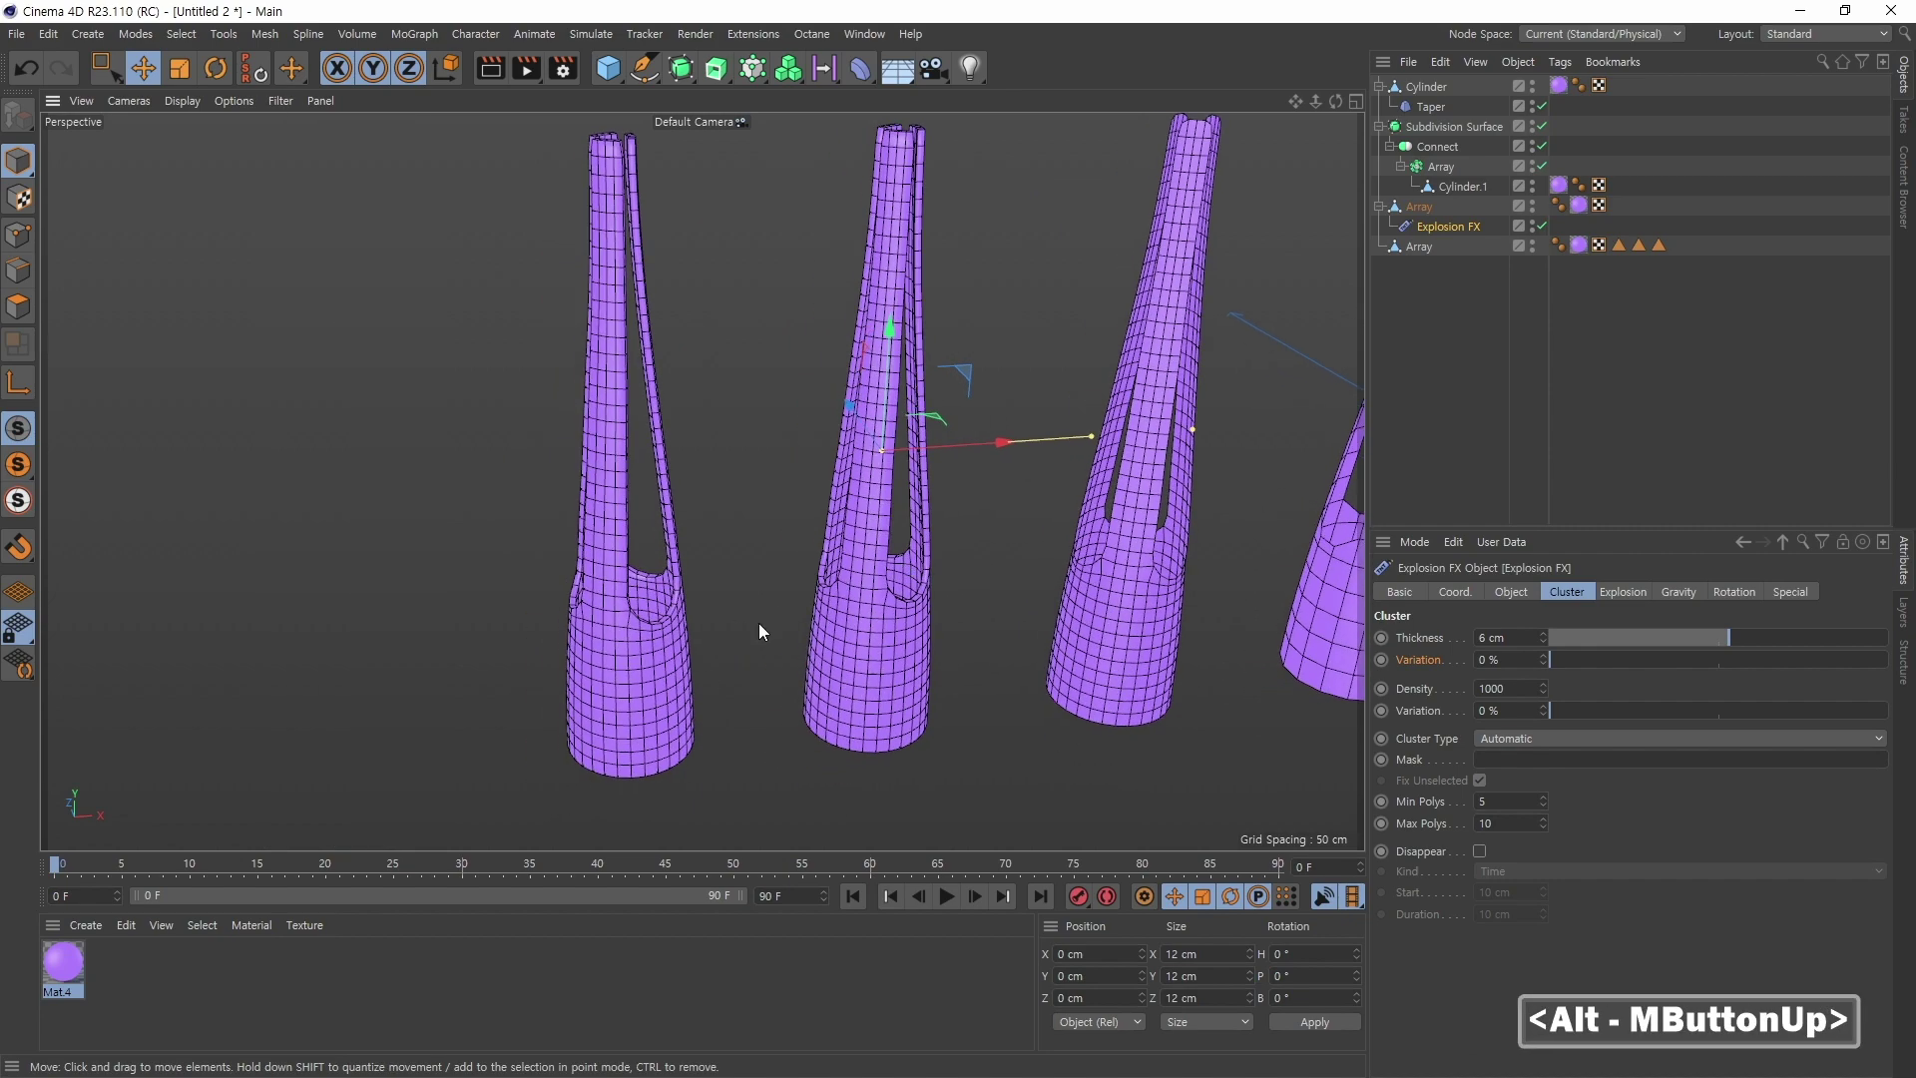
{"action": "left_click_drag", "start_coordinate": [758, 623], "coordinate": [788, 555], "text": "alt"}
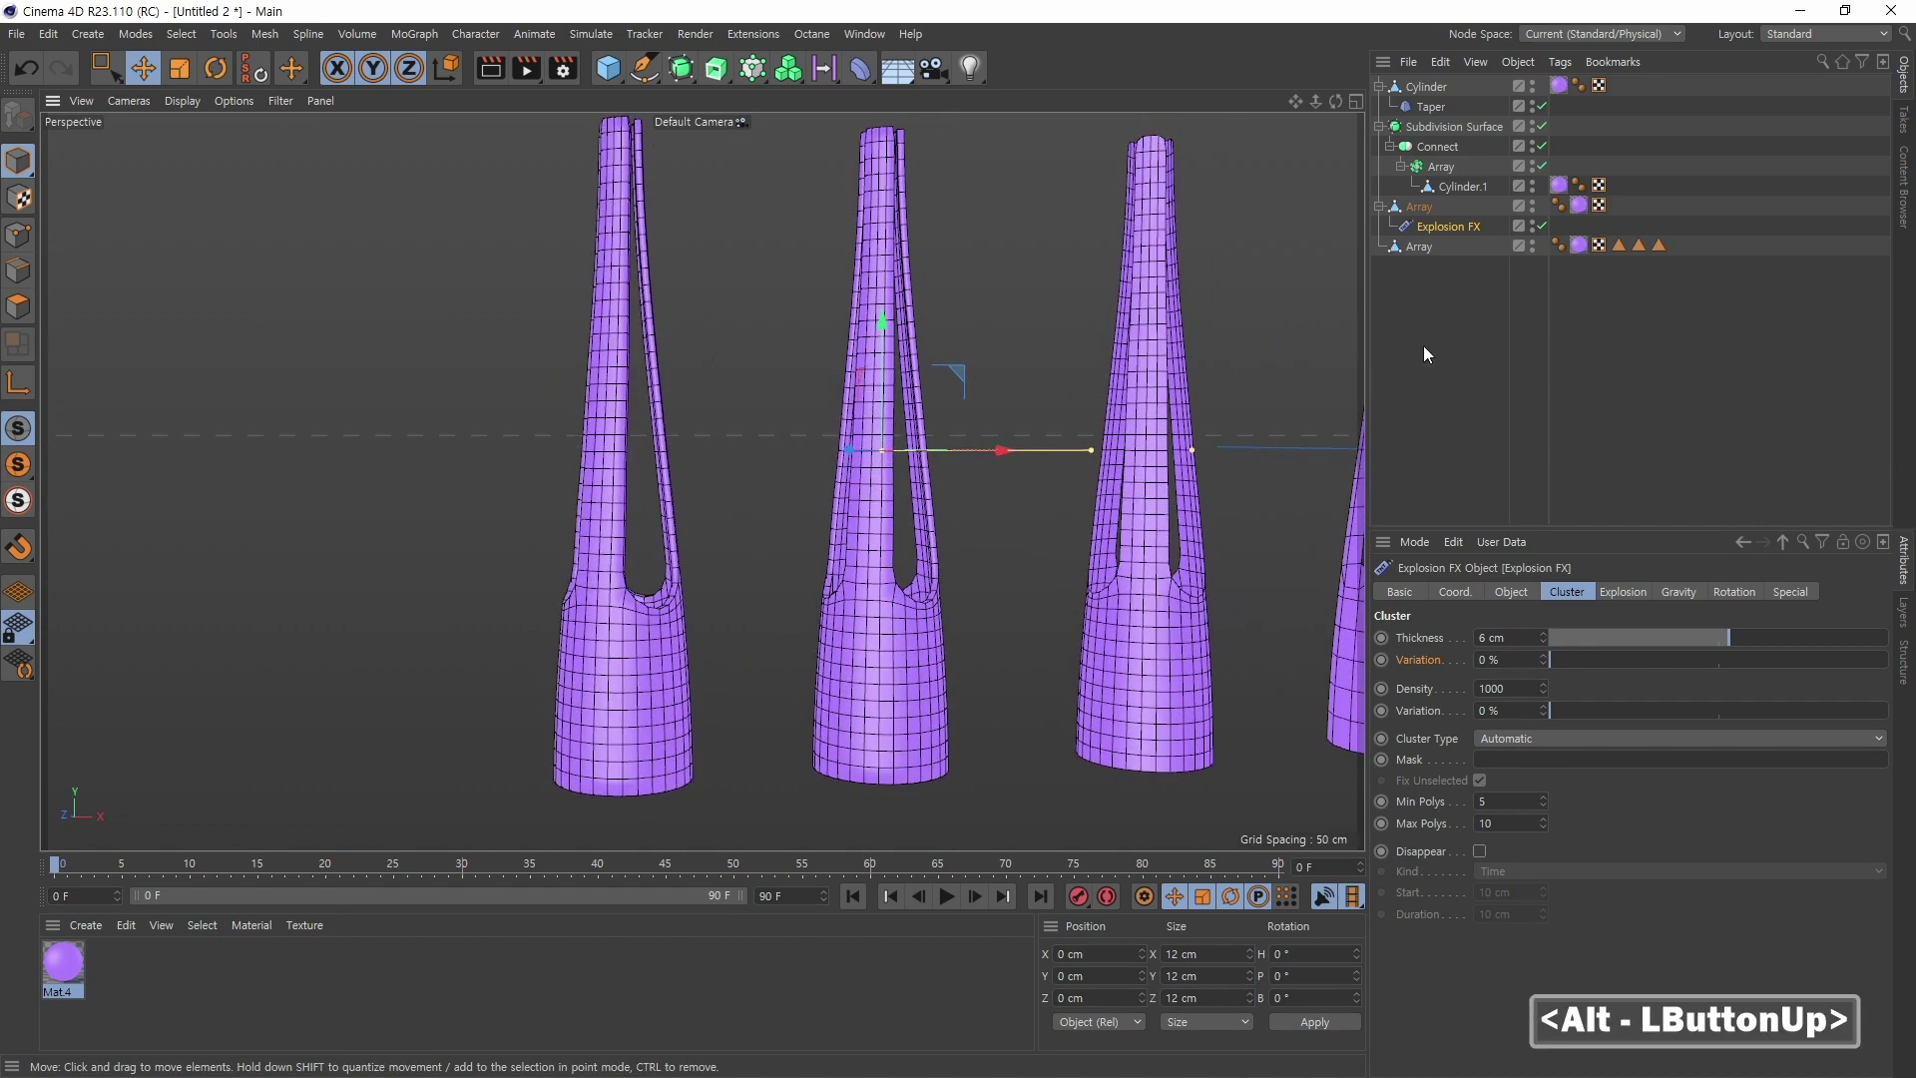
Step: On the leftmost baked Array mesh, loop-select the inner edge loop running around the slats and openings in Edges mode
{"action": "left_click", "coordinate": [1427, 246]}
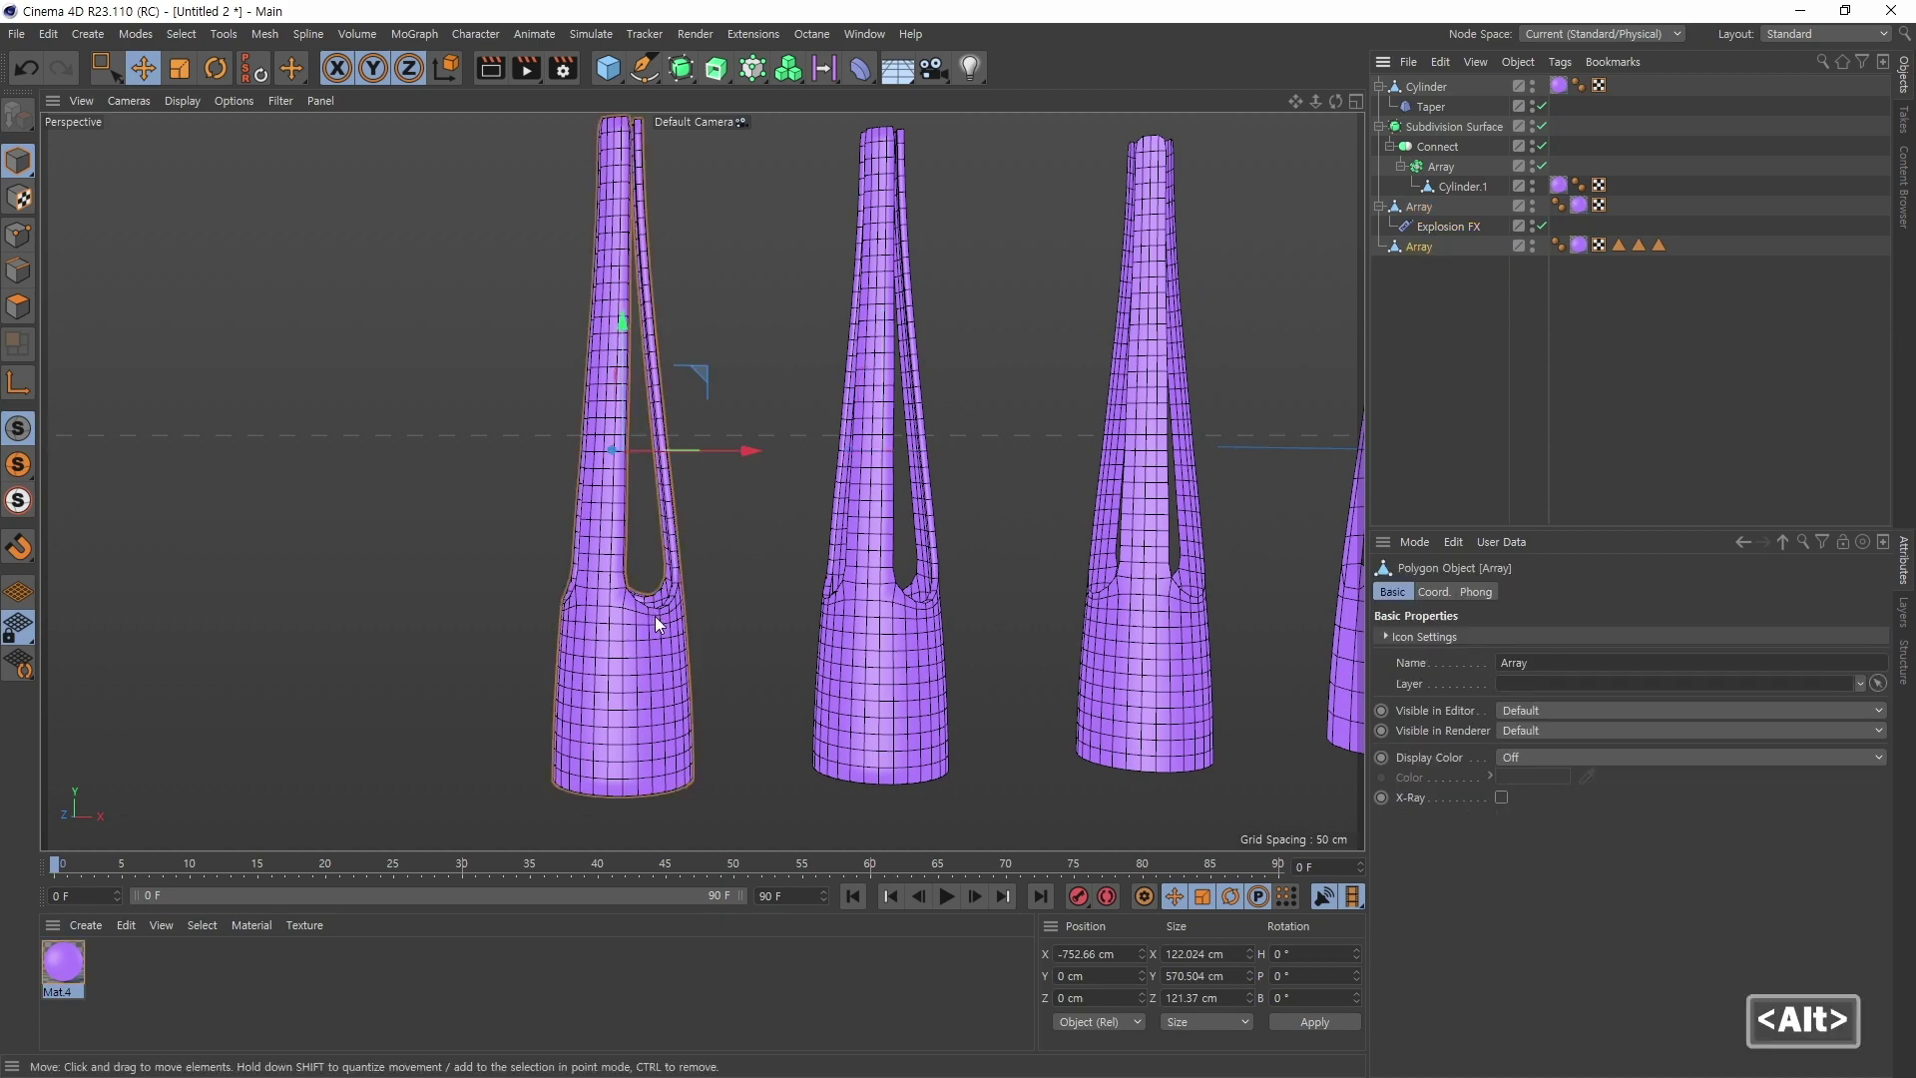
{"action": "left_click_drag", "start_coordinate": [655, 615], "coordinate": [614, 505], "text": "alt"}
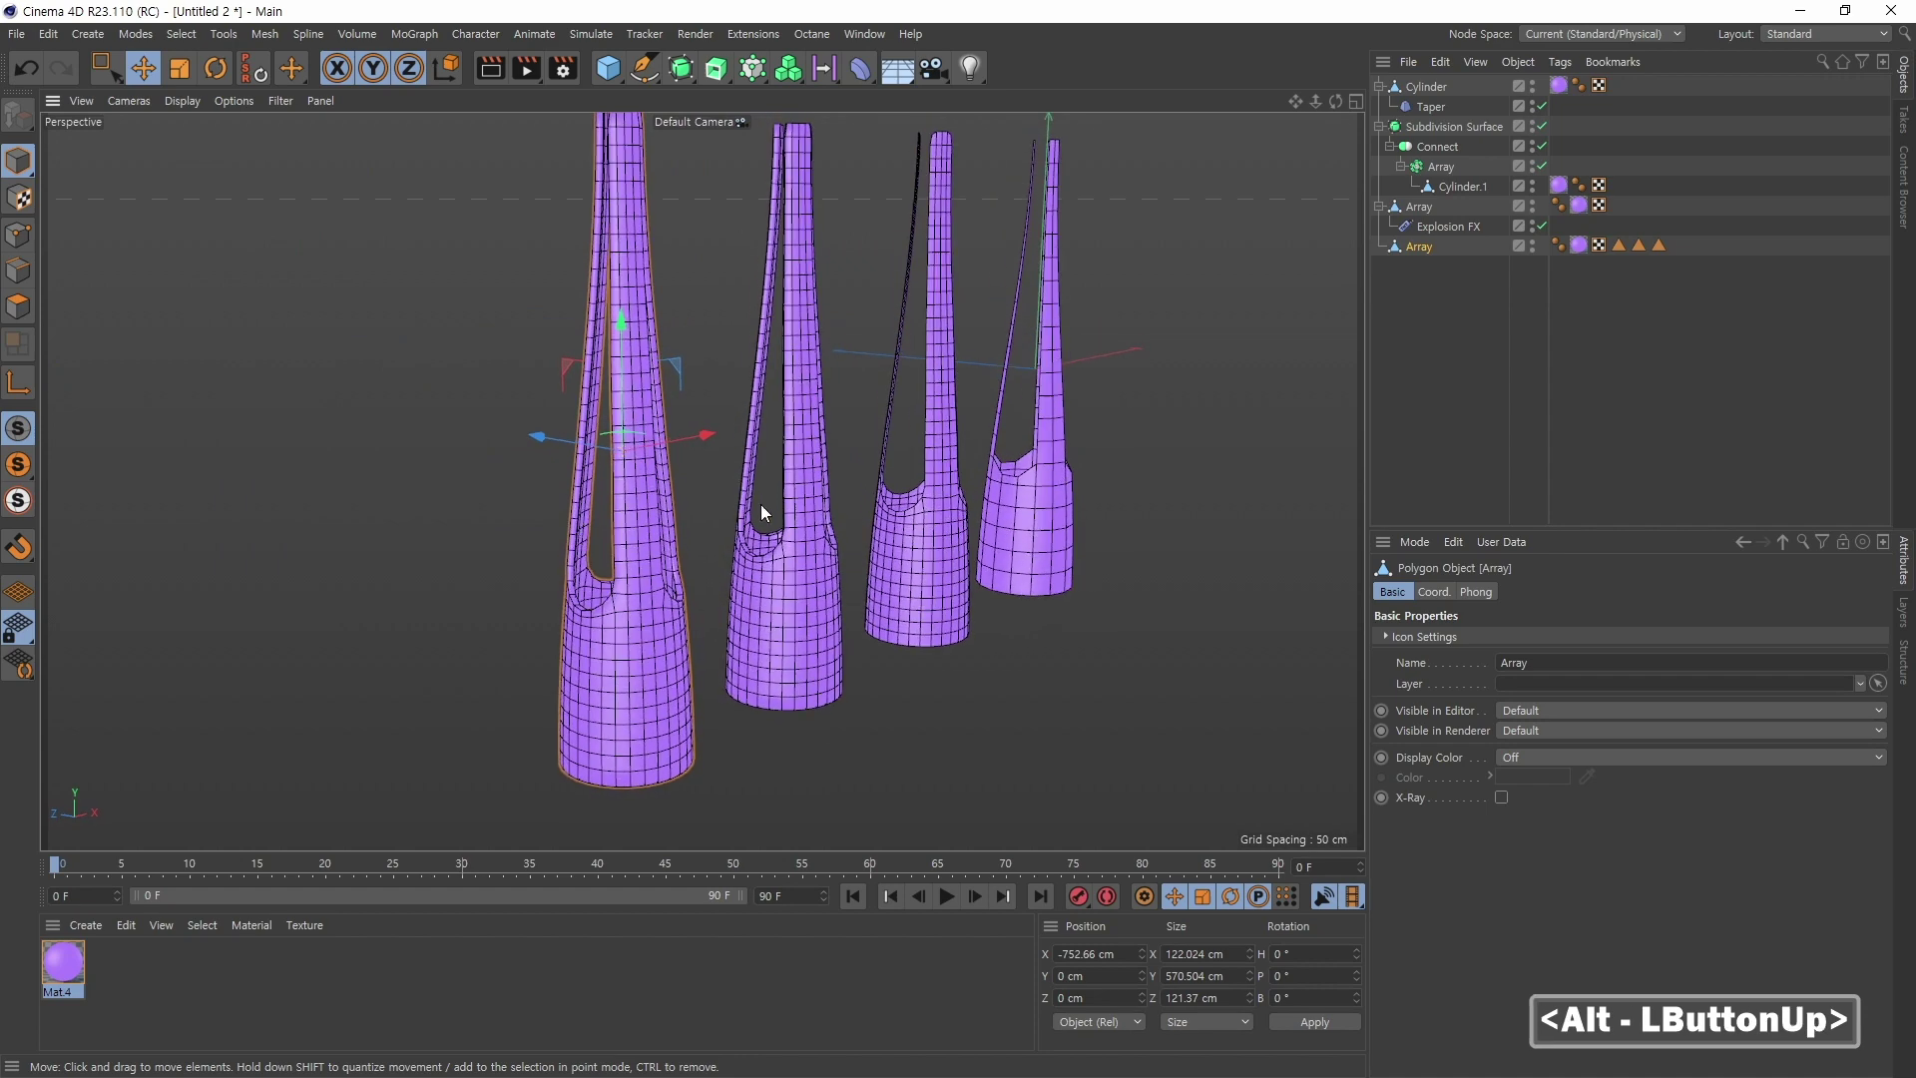
{"action": "left_click_drag", "start_coordinate": [760, 505], "coordinate": [662, 570], "text": "alt"}
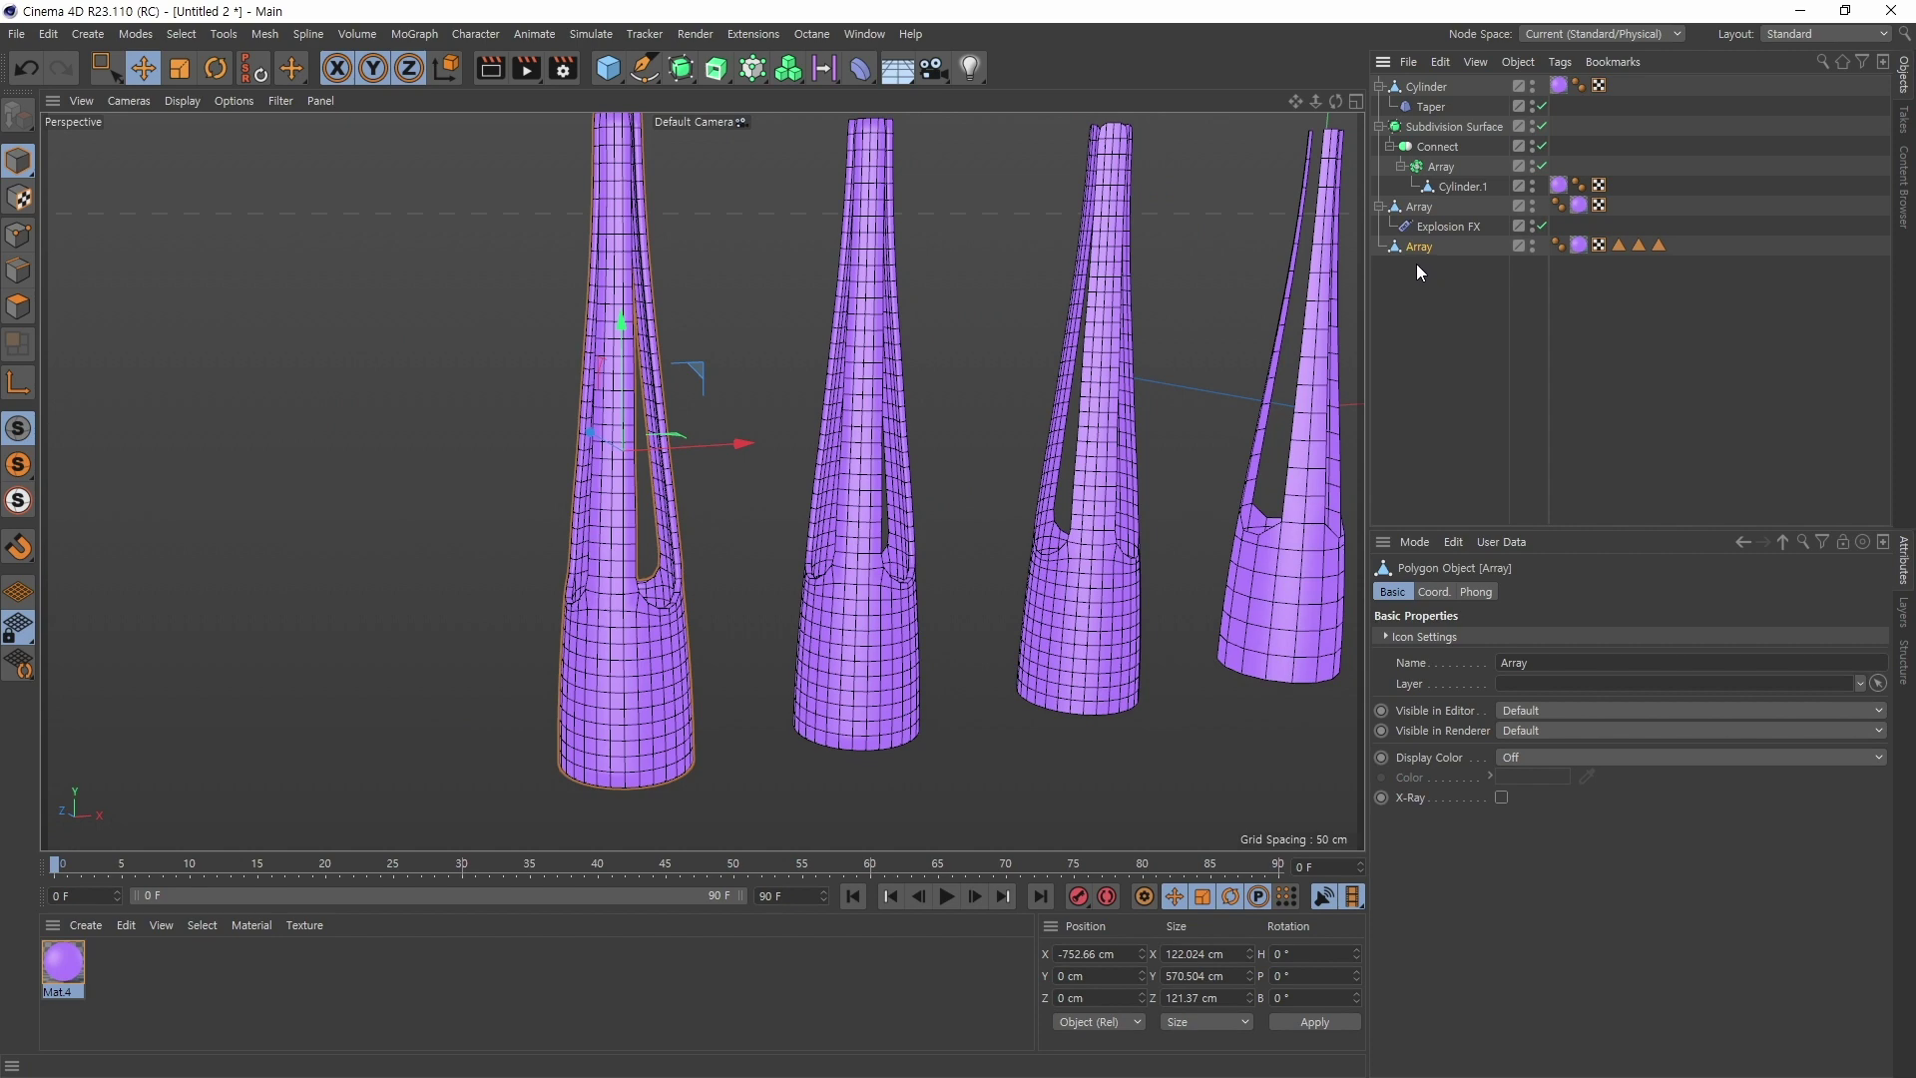
{"action": "left_click", "coordinate": [18, 271]}
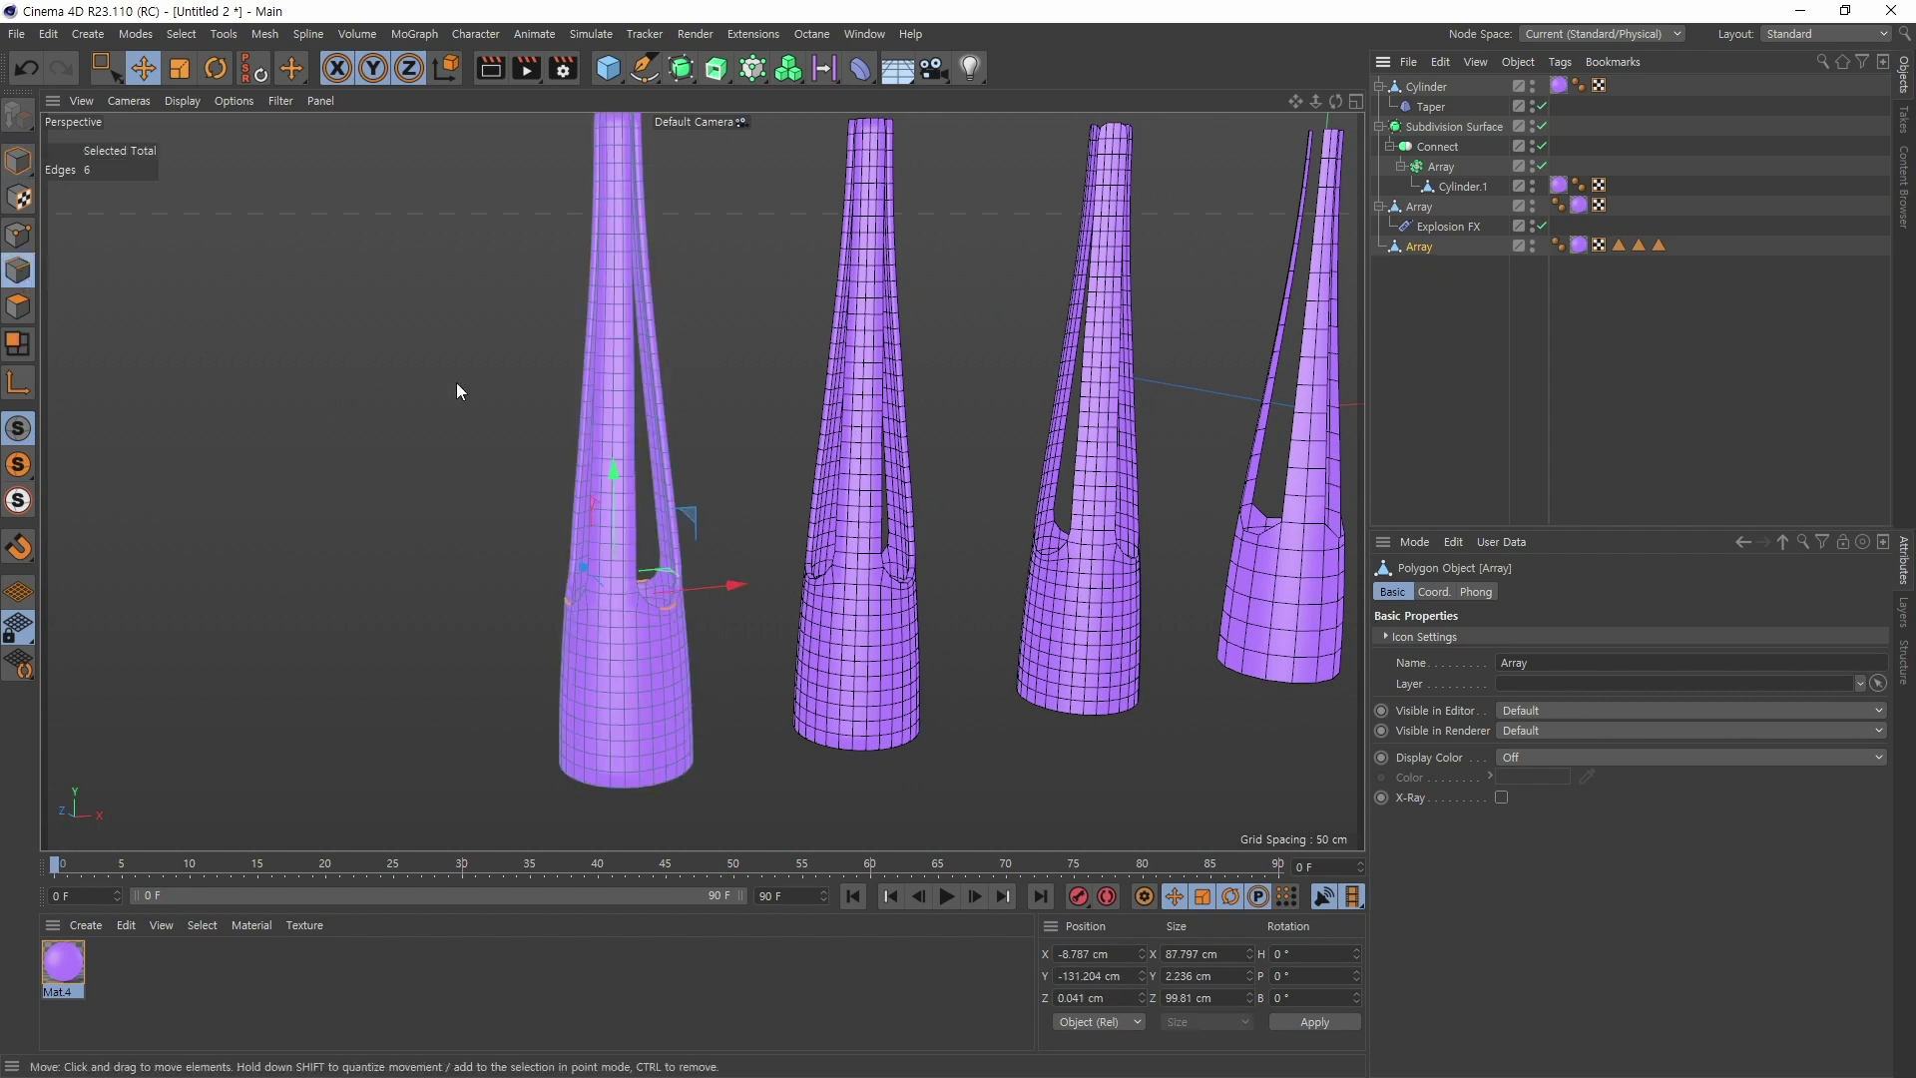
{"action": "left_click_drag", "start_coordinate": [704, 539], "coordinate": [576, 589], "text": "alt"}
{"action": "right_click_drag", "start_coordinate": [577, 588], "coordinate": [698, 569], "text": "alt"}
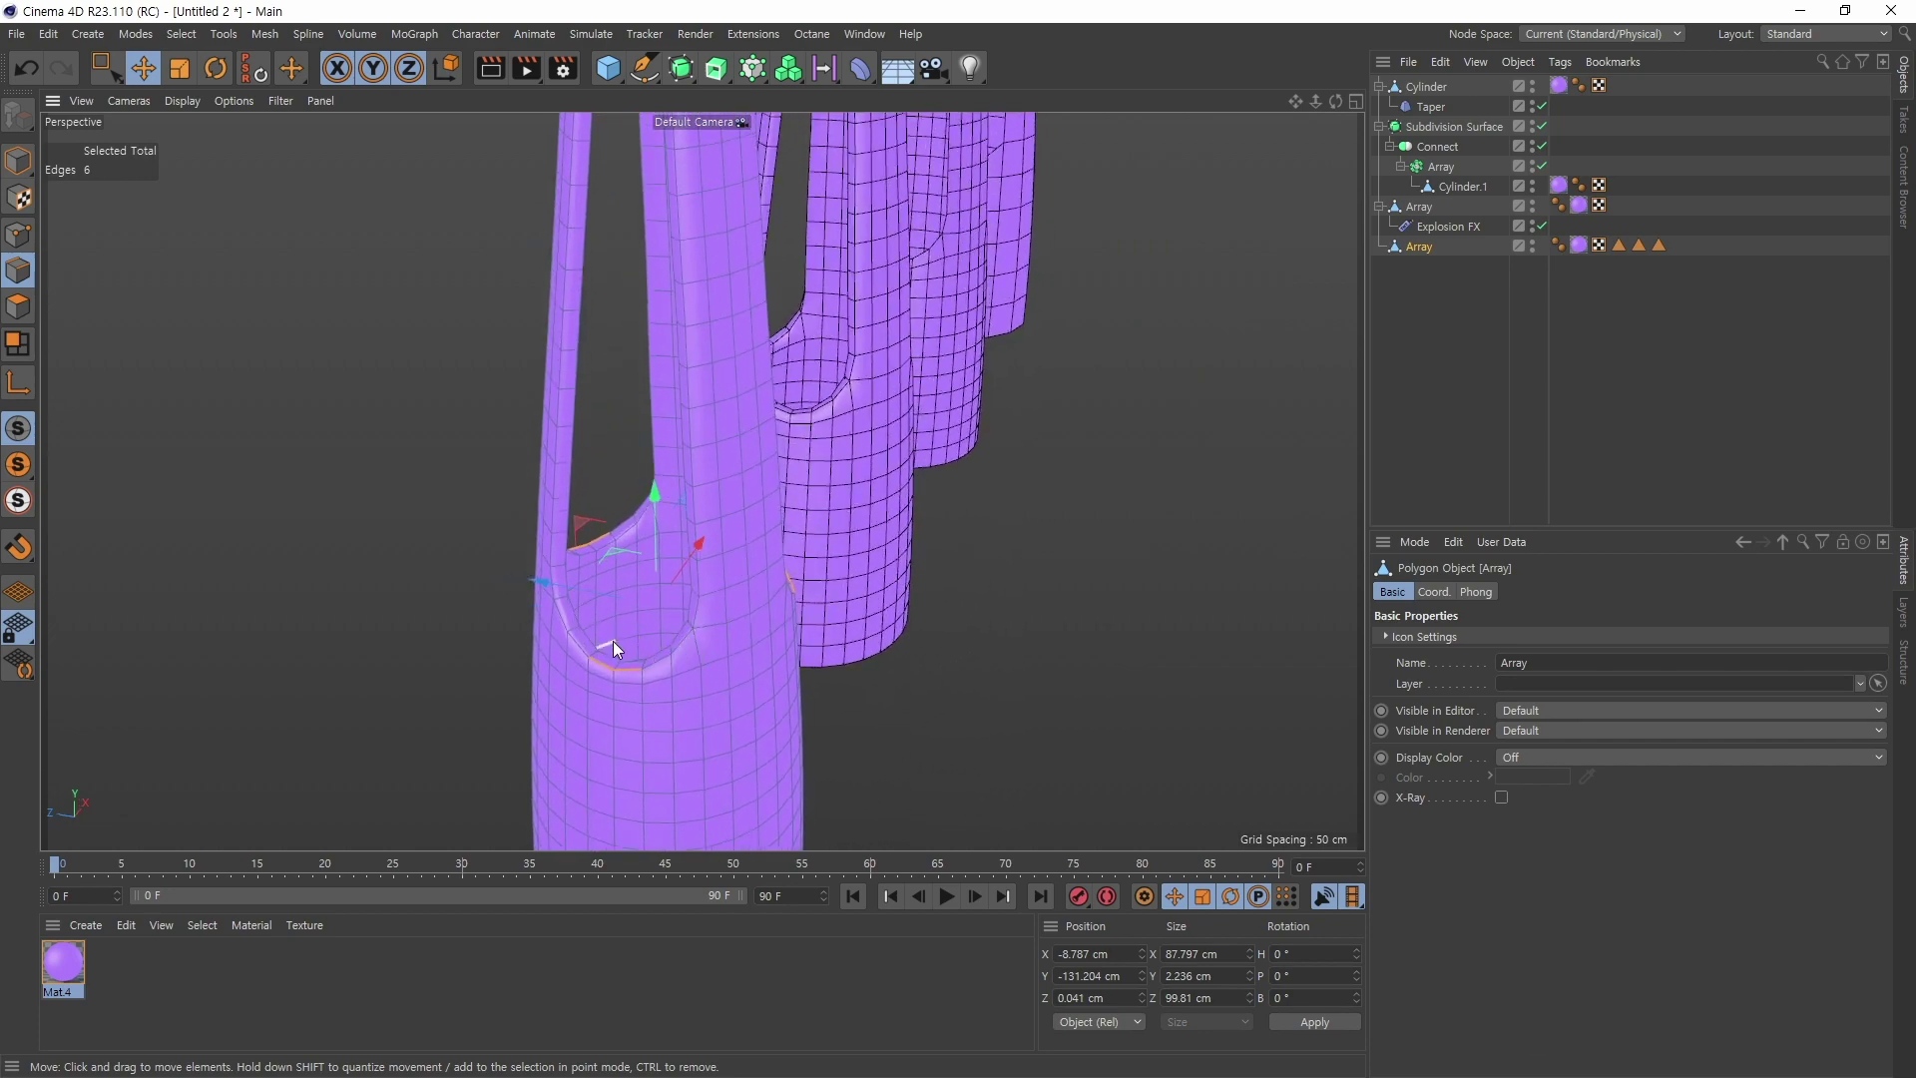
{"action": "left_click", "coordinate": [181, 34]}
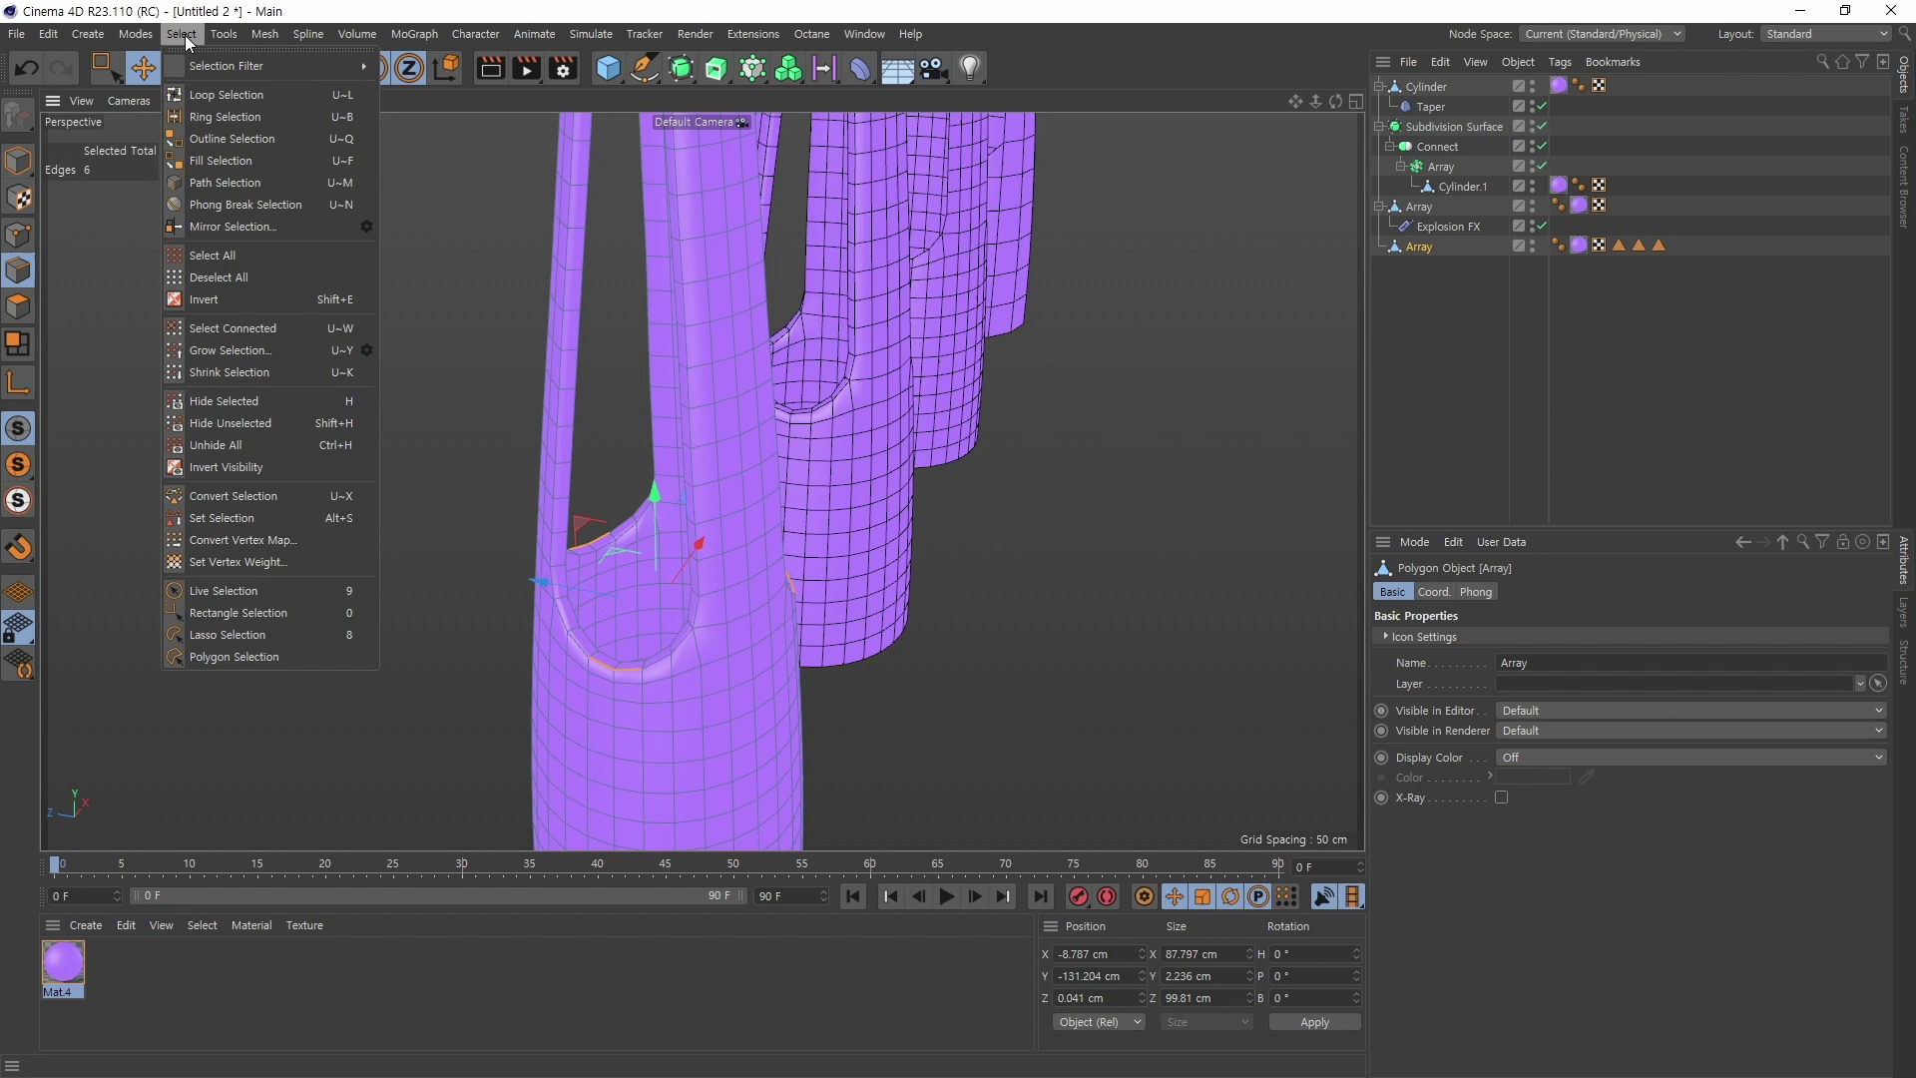
{"action": "left_click", "coordinate": [214, 82]}
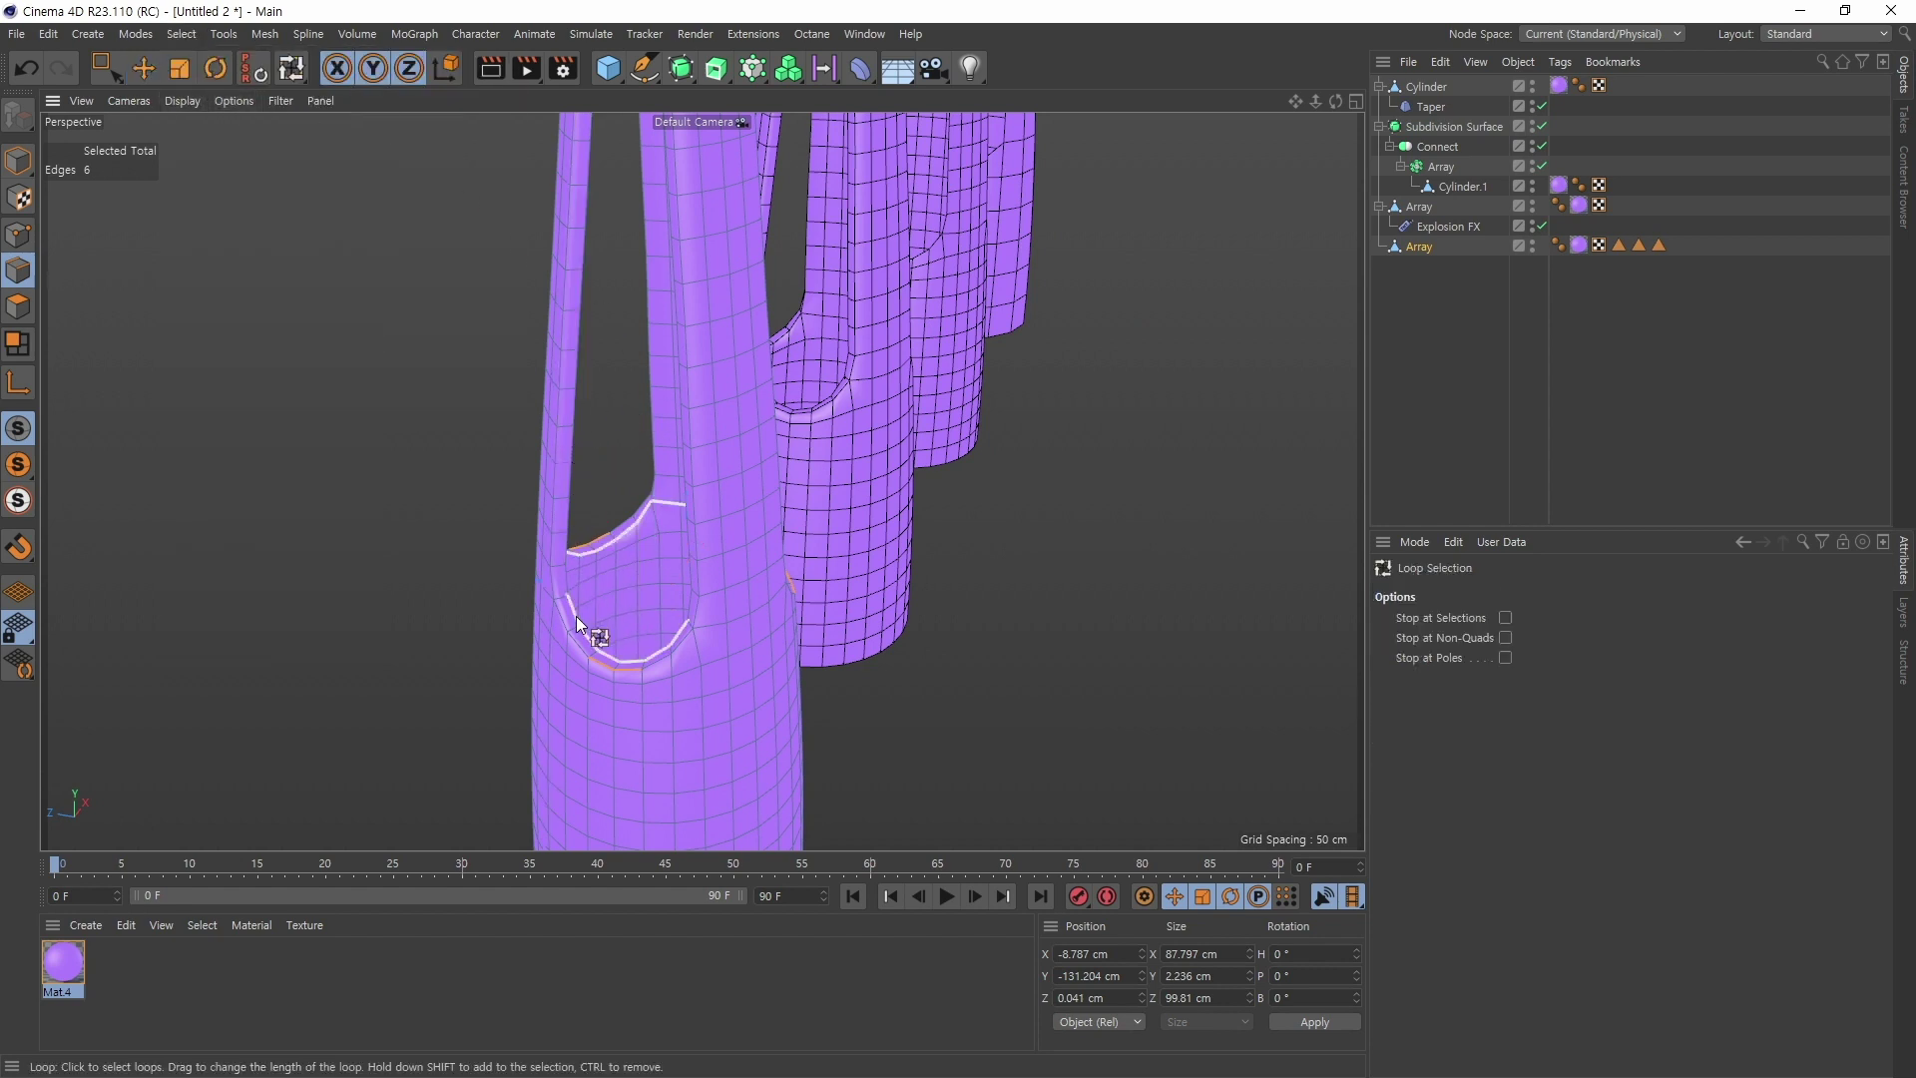
{"action": "left_click", "coordinate": [655, 495]}
Step: Try to scale the selected inner edge loop along Y from its own centre, and undo the change
{"action": "left_click_drag", "start_coordinate": [694, 666], "coordinate": [958, 415], "text": "alt"}
{"action": "right_click_drag", "start_coordinate": [958, 415], "coordinate": [945, 373], "text": "alt"}
{"action": "middle_click_drag", "start_coordinate": [945, 372], "coordinate": [840, 658], "text": "alt"}
{"action": "left_click_drag", "start_coordinate": [840, 659], "coordinate": [792, 613], "text": "alt"}
{"action": "middle_click_drag", "start_coordinate": [791, 613], "coordinate": [761, 482], "text": "alt"}
{"action": "mouse_move", "coordinate": [762, 482]}
{"action": "left_mouse_down", "text": "alt"}
{"action": "mouse_move", "coordinate": [820, 565]}
{"action": "mouse_move", "coordinate": [740, 491]}
{"action": "left_mouse_up", "text": "alt"}
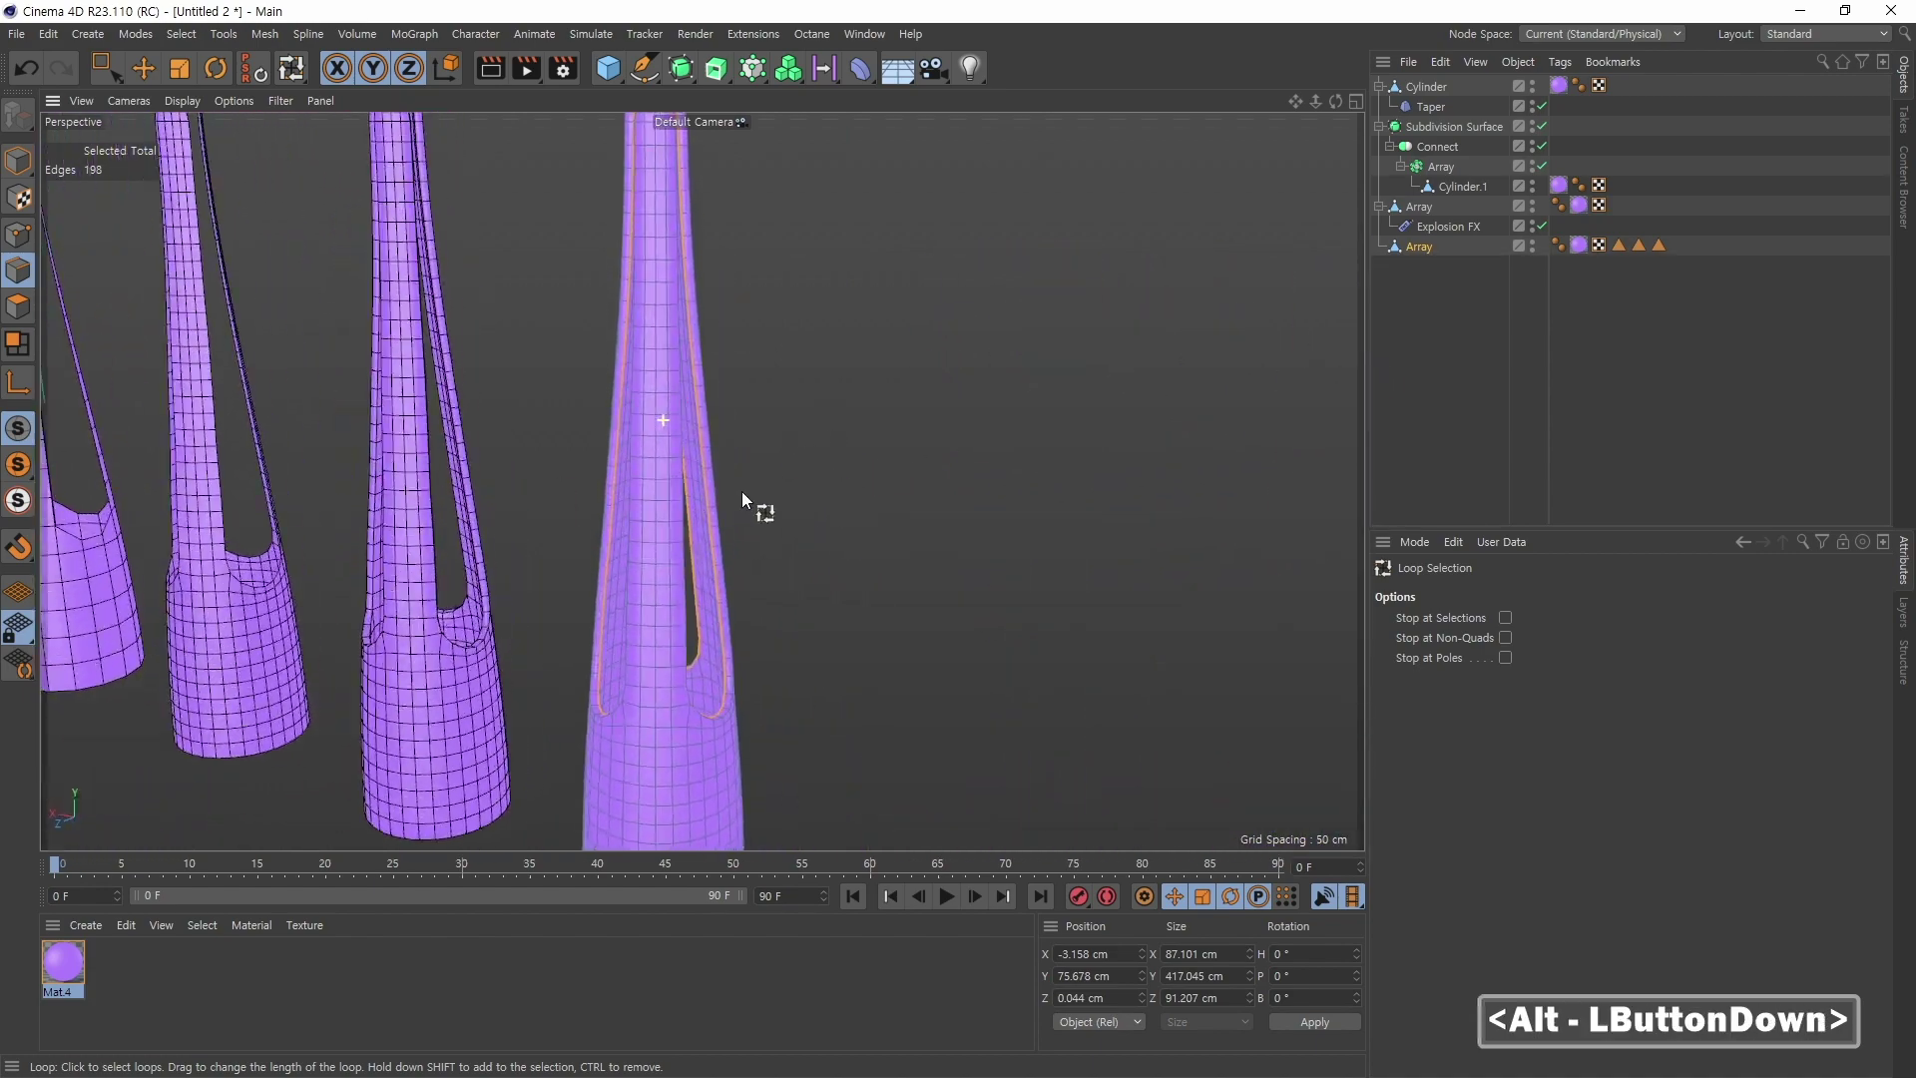
{"action": "middle_click_drag", "start_coordinate": [740, 491], "coordinate": [860, 507], "text": "alt"}
{"action": "right_click_drag", "start_coordinate": [861, 507], "coordinate": [823, 435], "text": "alt"}
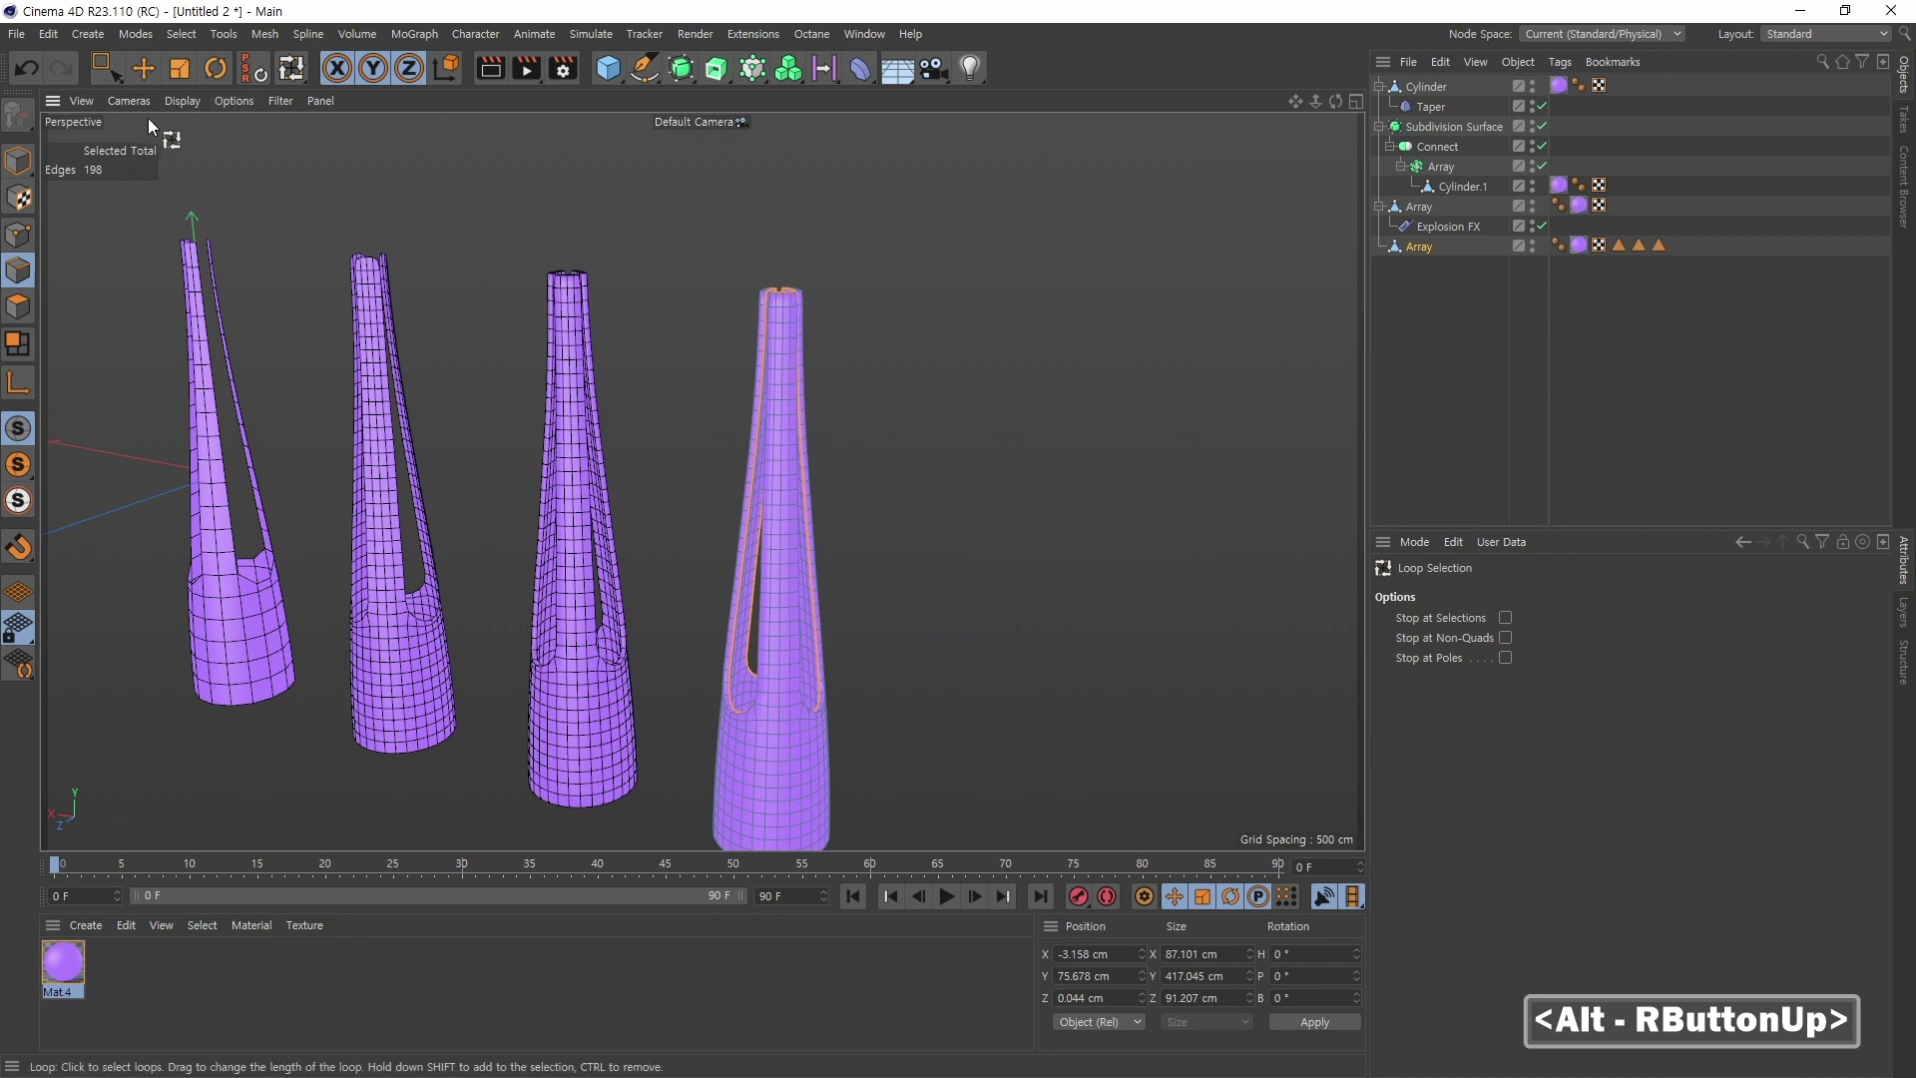
{"action": "left_click", "coordinate": [179, 69]}
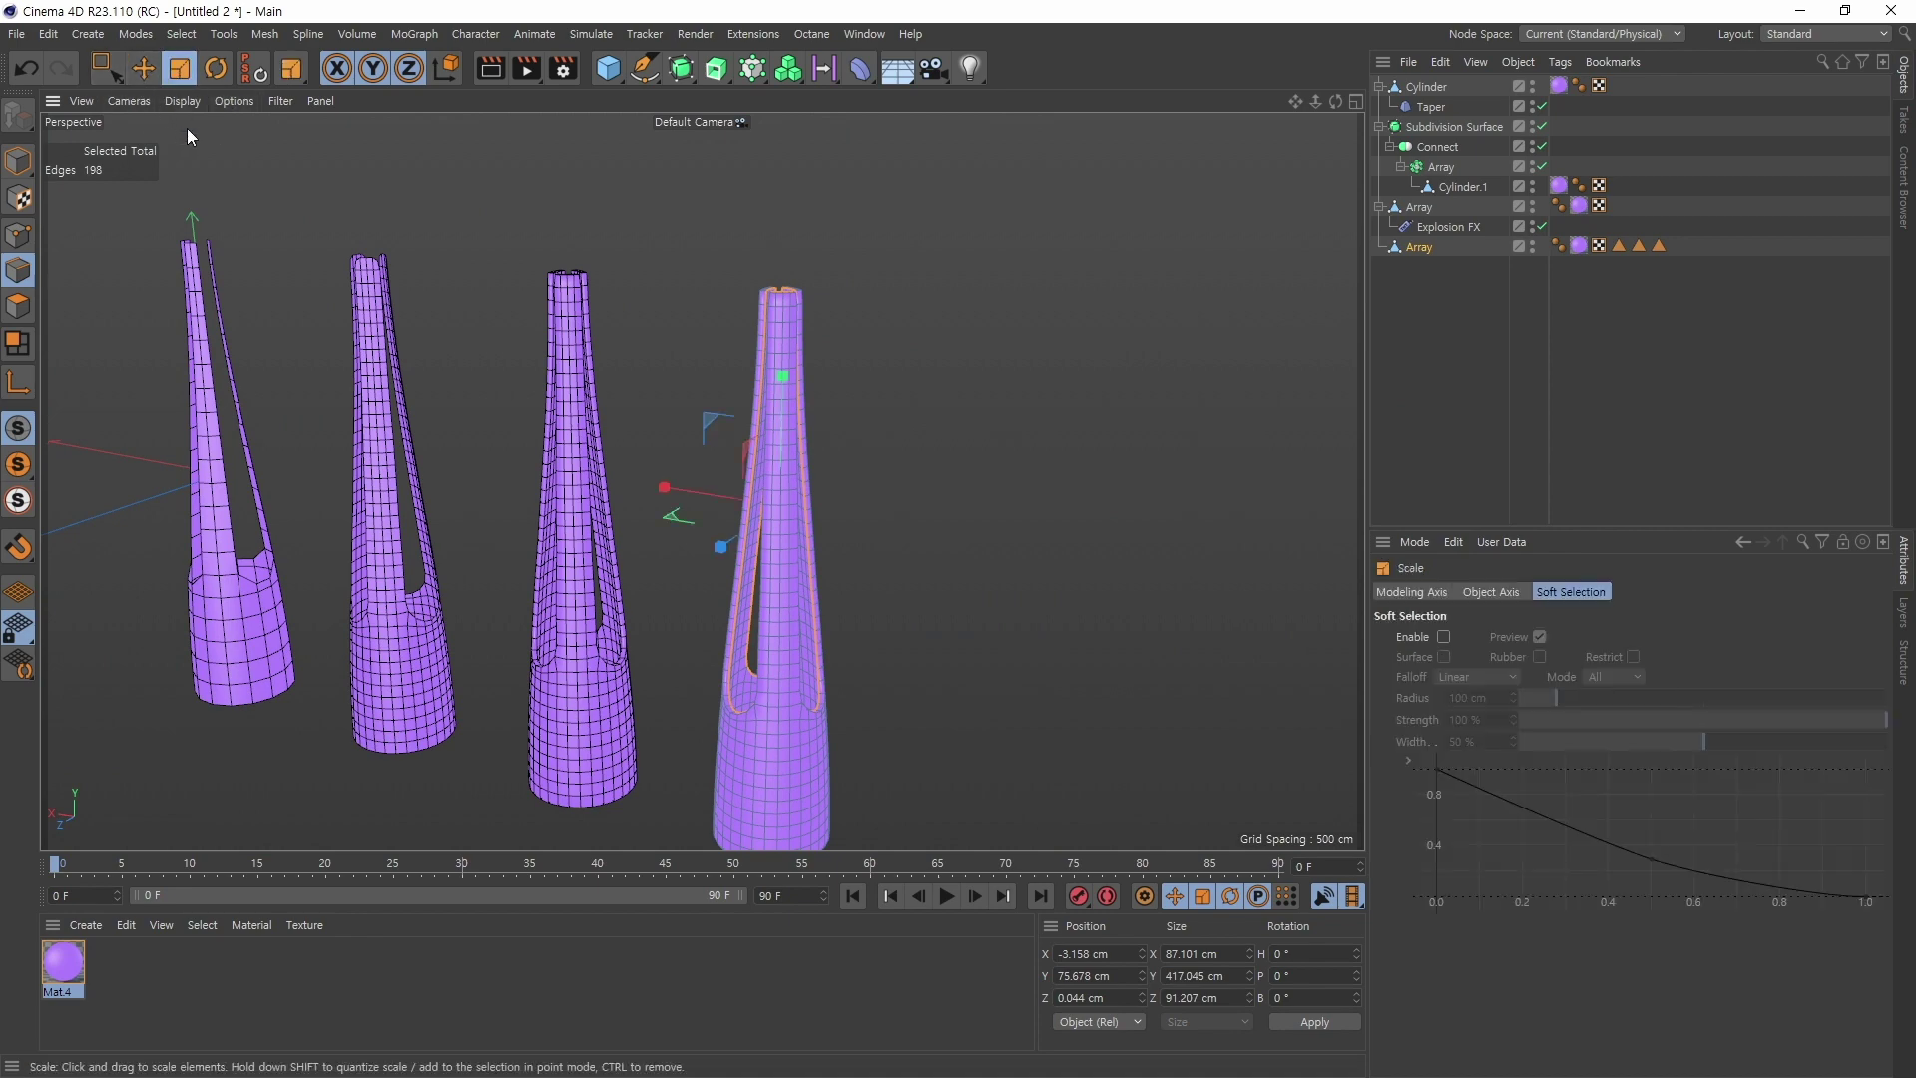
{"action": "left_click_drag", "start_coordinate": [945, 483], "coordinate": [880, 505], "text": "alt"}
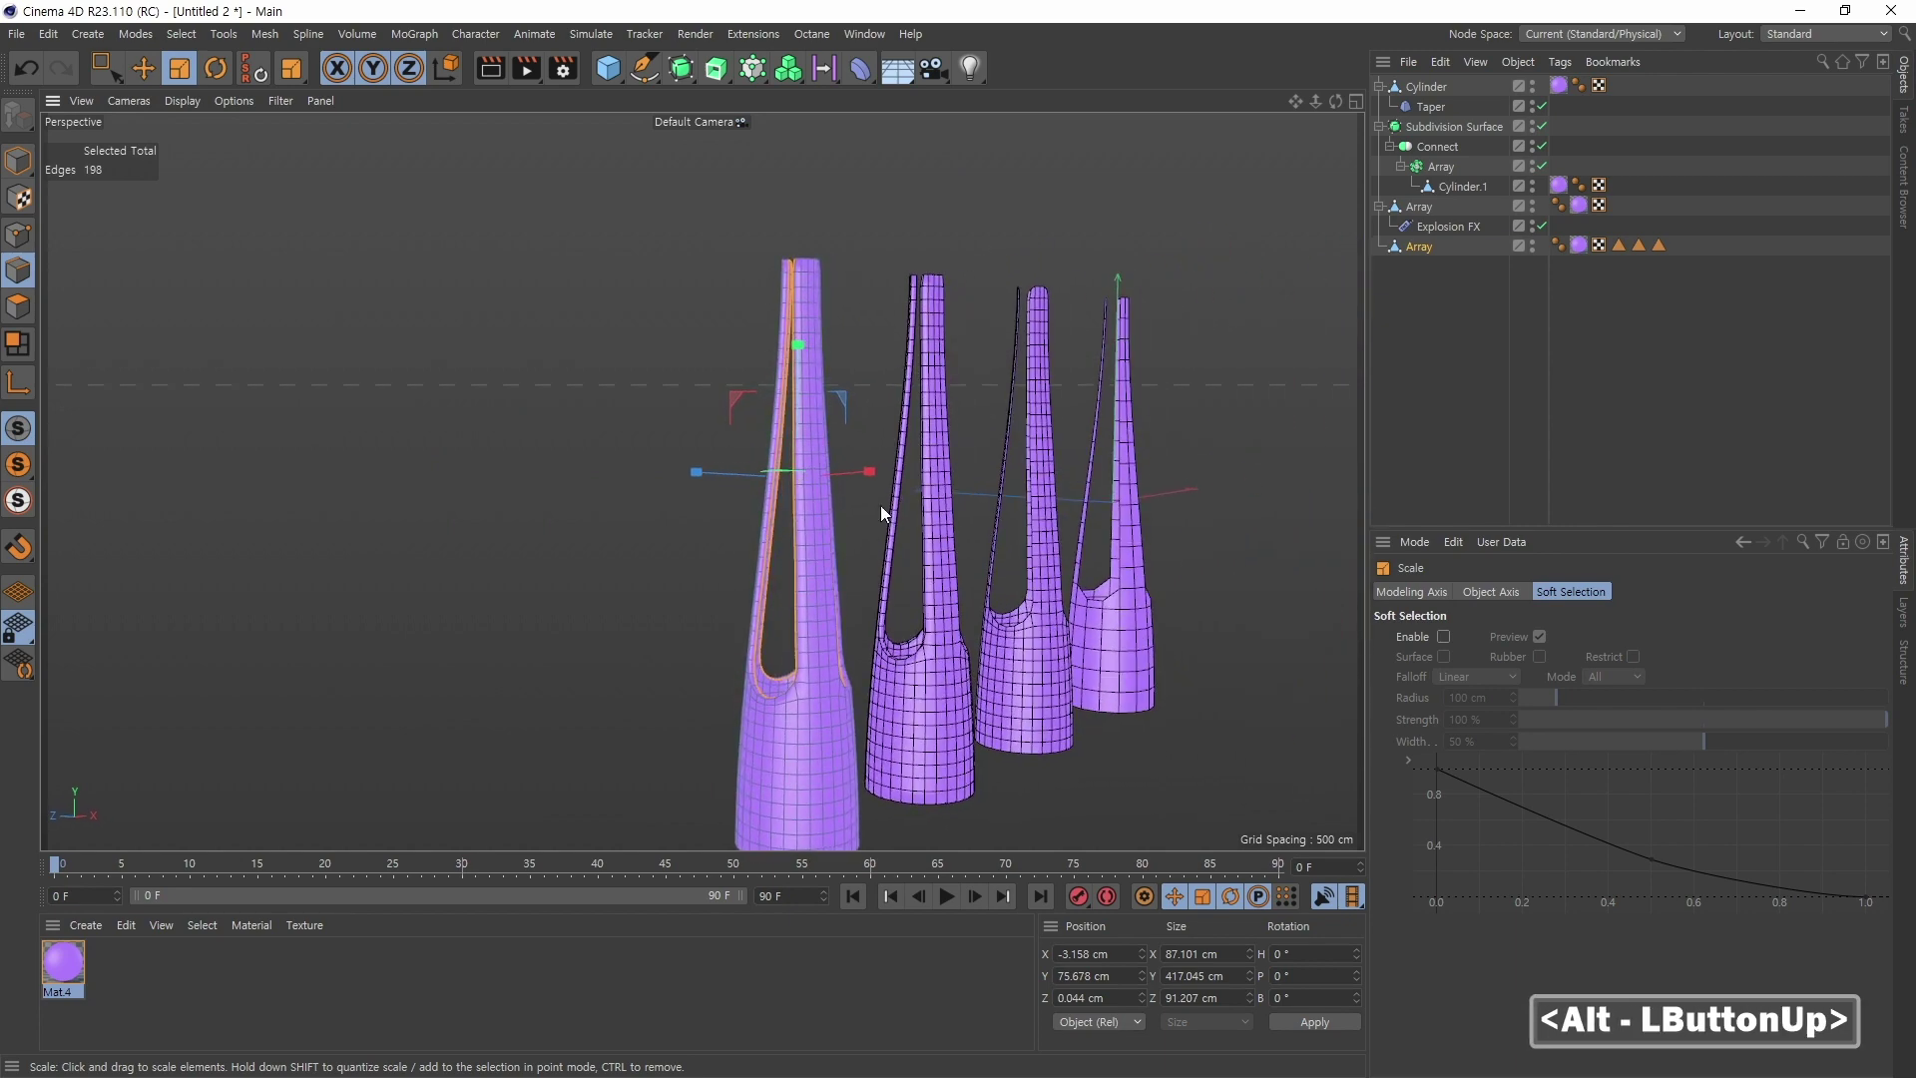
{"action": "left_click_drag", "start_coordinate": [672, 573], "coordinate": [792, 535], "text": "alt"}
{"action": "right_click_drag", "start_coordinate": [792, 534], "coordinate": [854, 365], "text": "alt"}
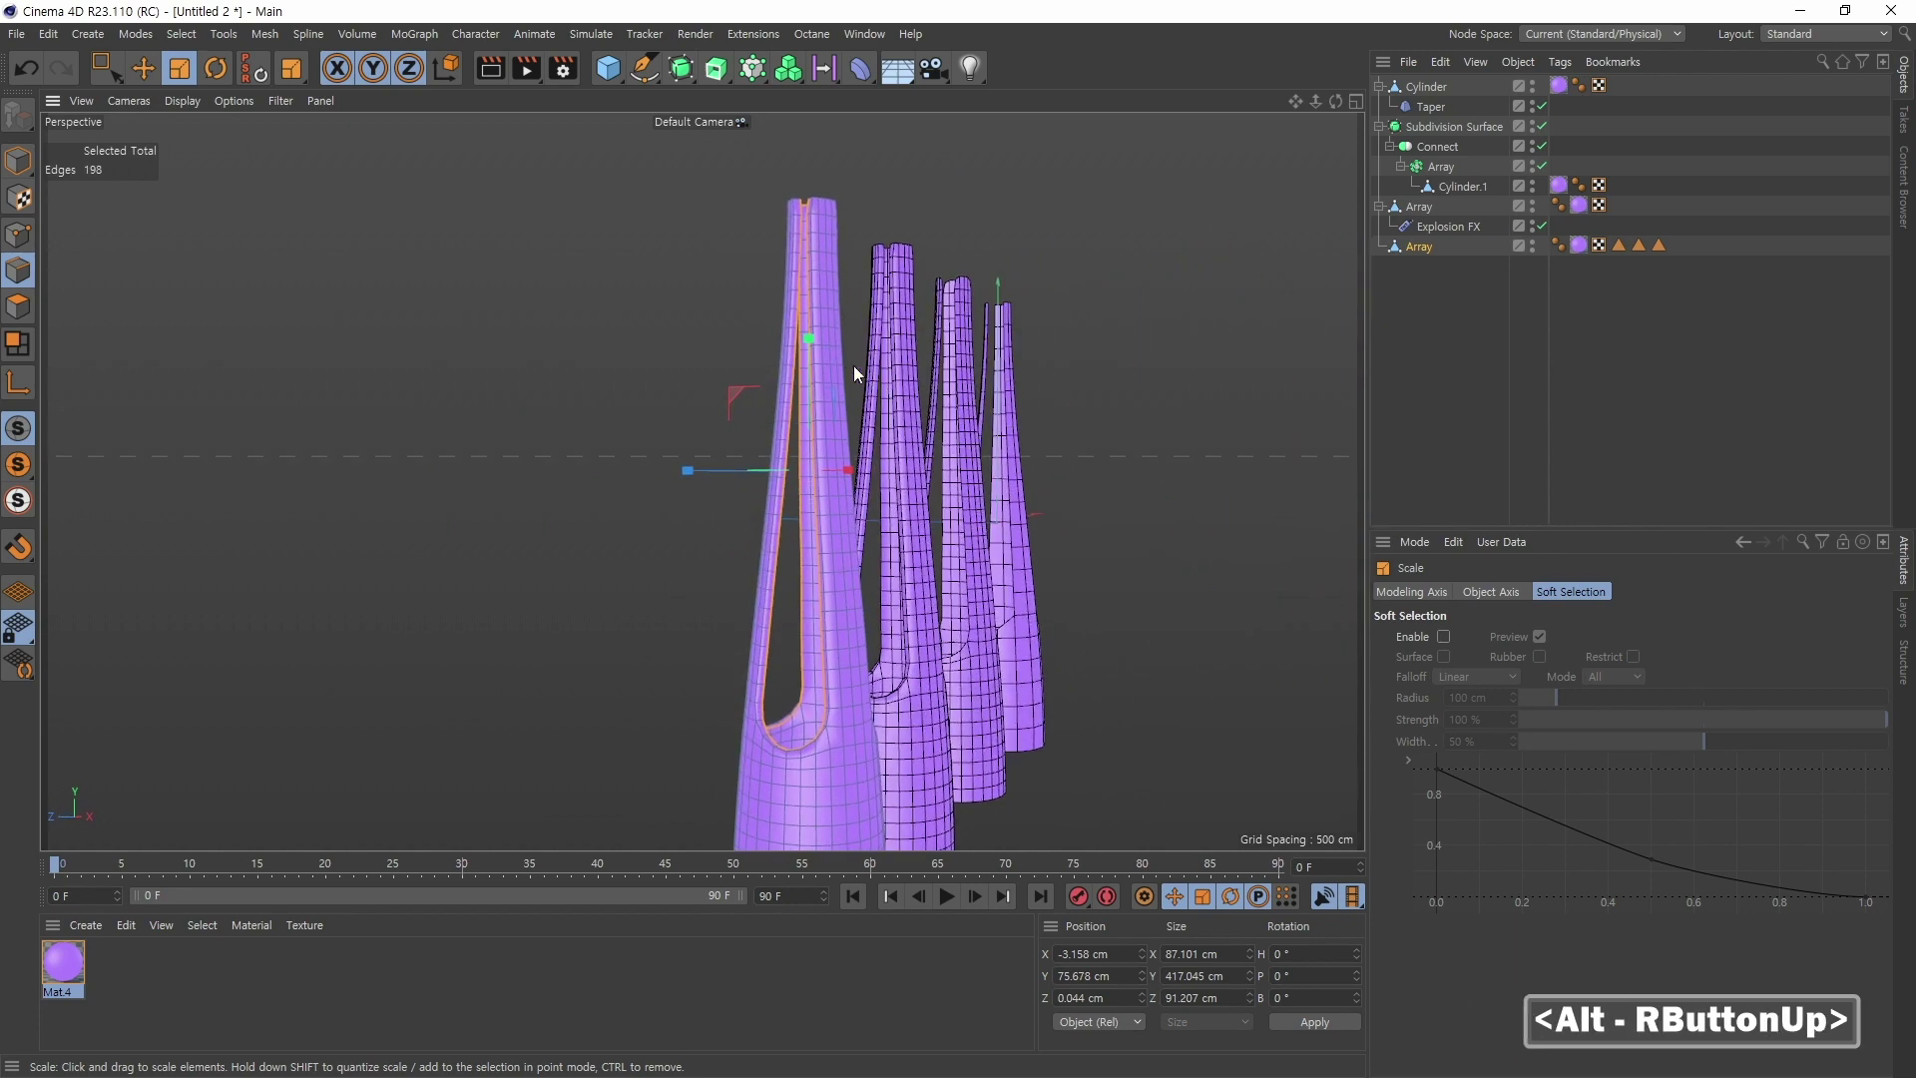
{"action": "mouse_move", "coordinate": [810, 344]}
{"action": "left_mouse_down"}
{"action": "mouse_move", "coordinate": [804, 327]}
{"action": "mouse_move", "coordinate": [810, 378]}
{"action": "mouse_move", "coordinate": [811, 318]}
{"action": "mouse_move", "coordinate": [804, 397]}
{"action": "mouse_move", "coordinate": [804, 357]}
{"action": "left_mouse_up"}
{"action": "key", "text": "ctrl+z"}
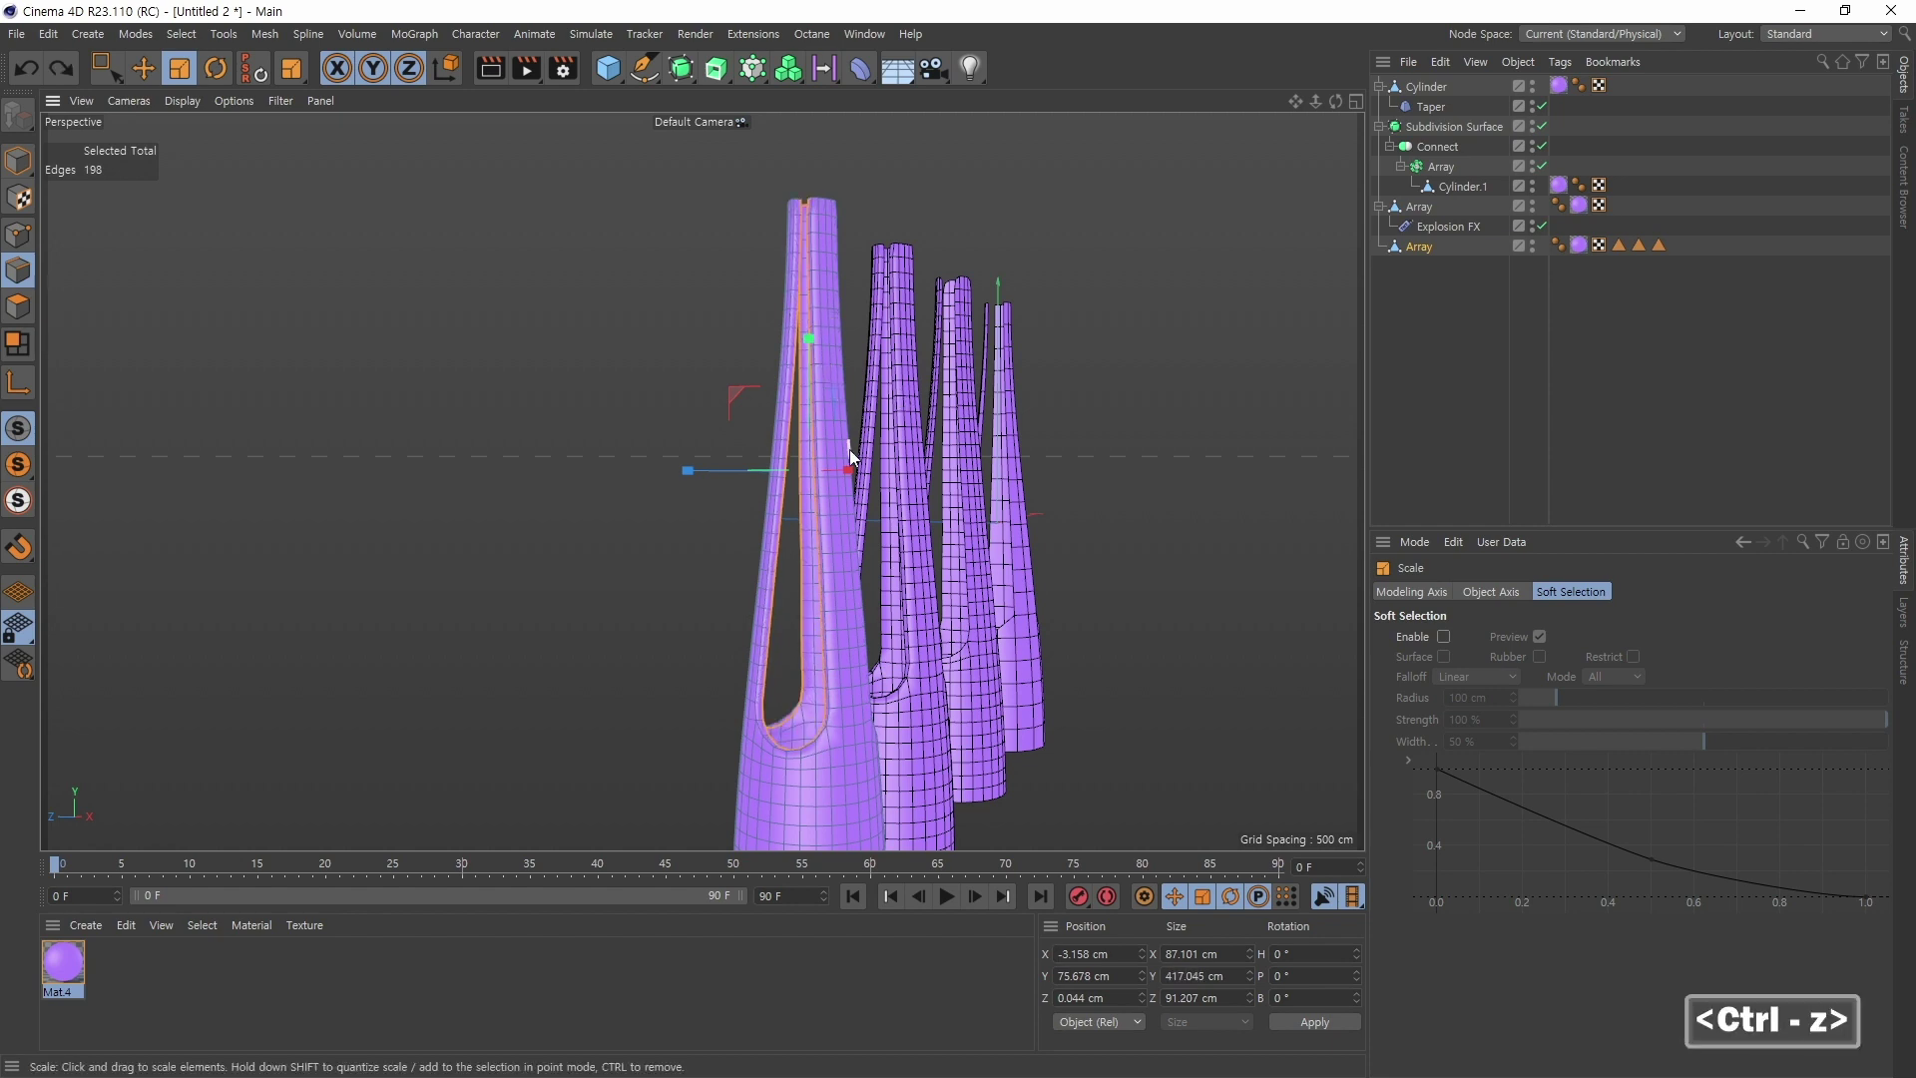
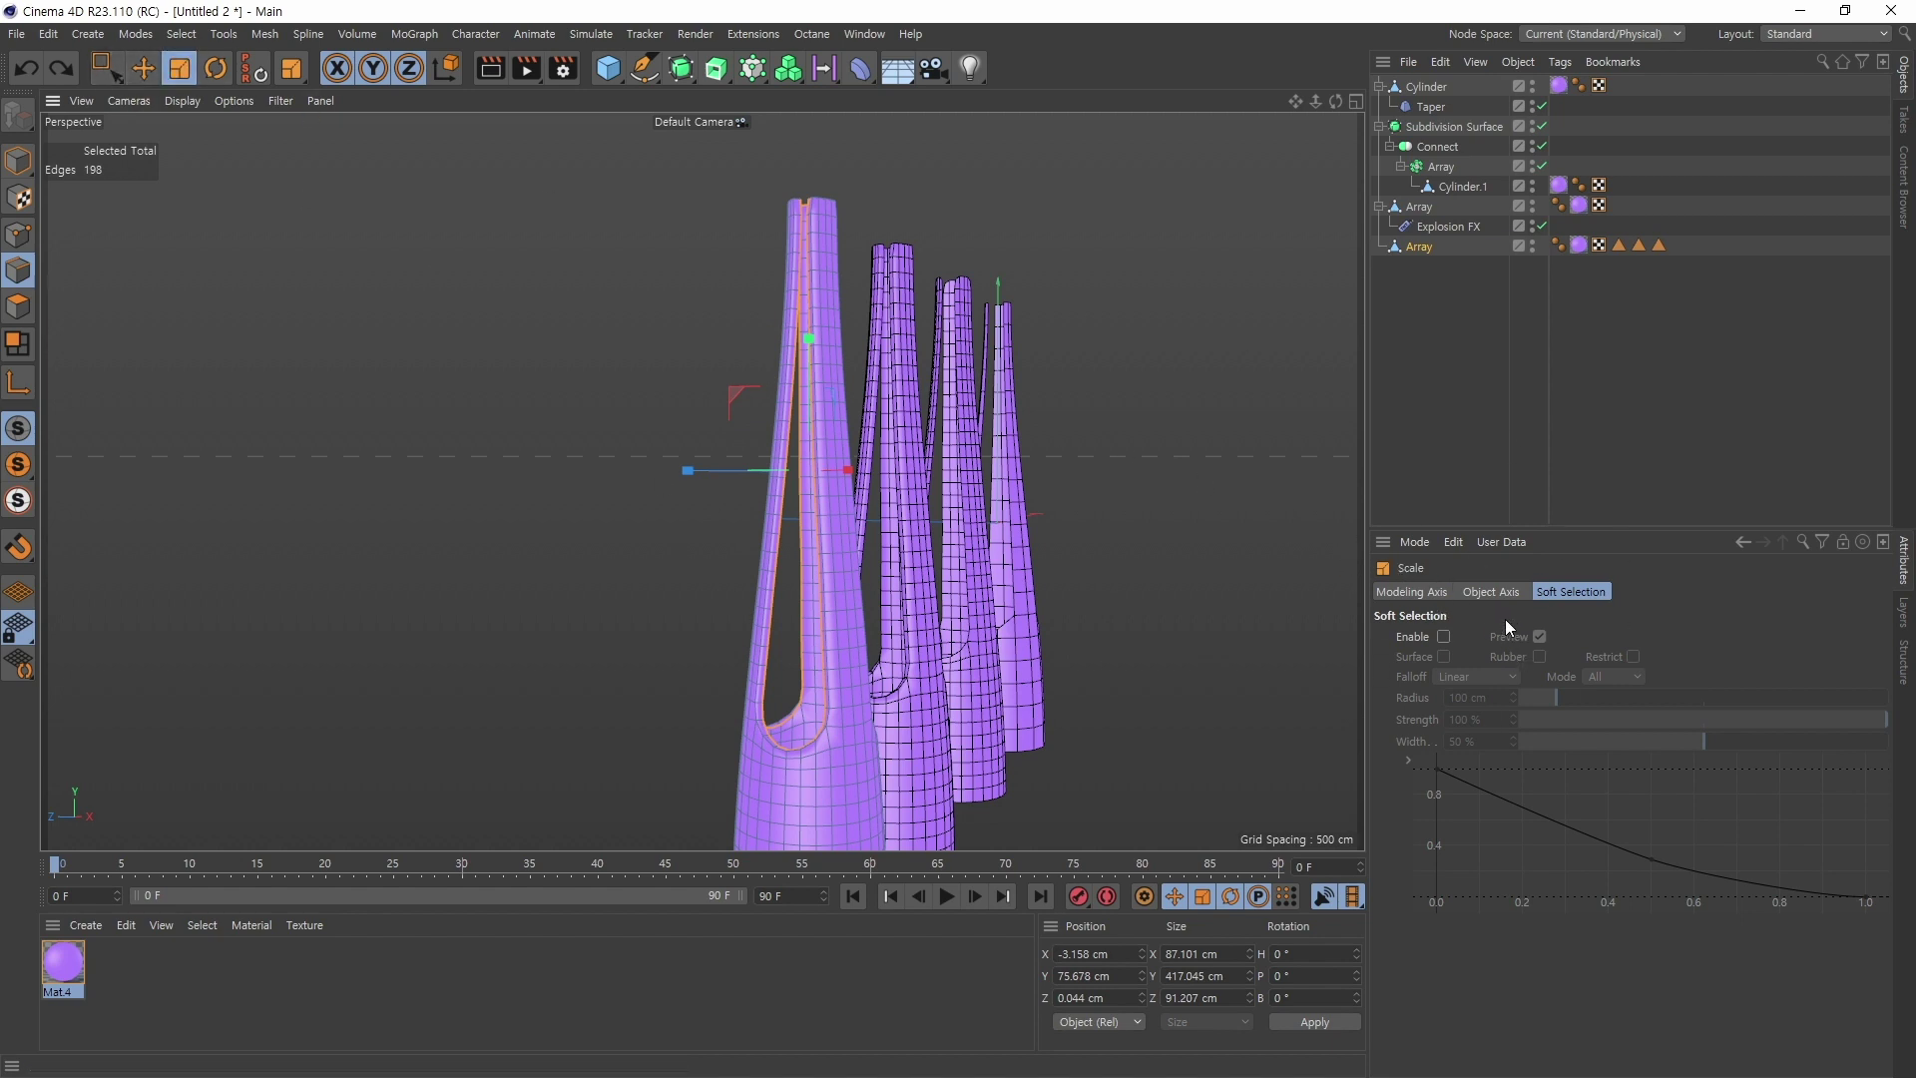
Step: Set the Scale tool's modeling axis Y to 100 % so the pivot sits at the top of the selected edge loop
{"action": "left_click", "coordinate": [1495, 592]}
{"action": "left_click", "coordinate": [1422, 595]}
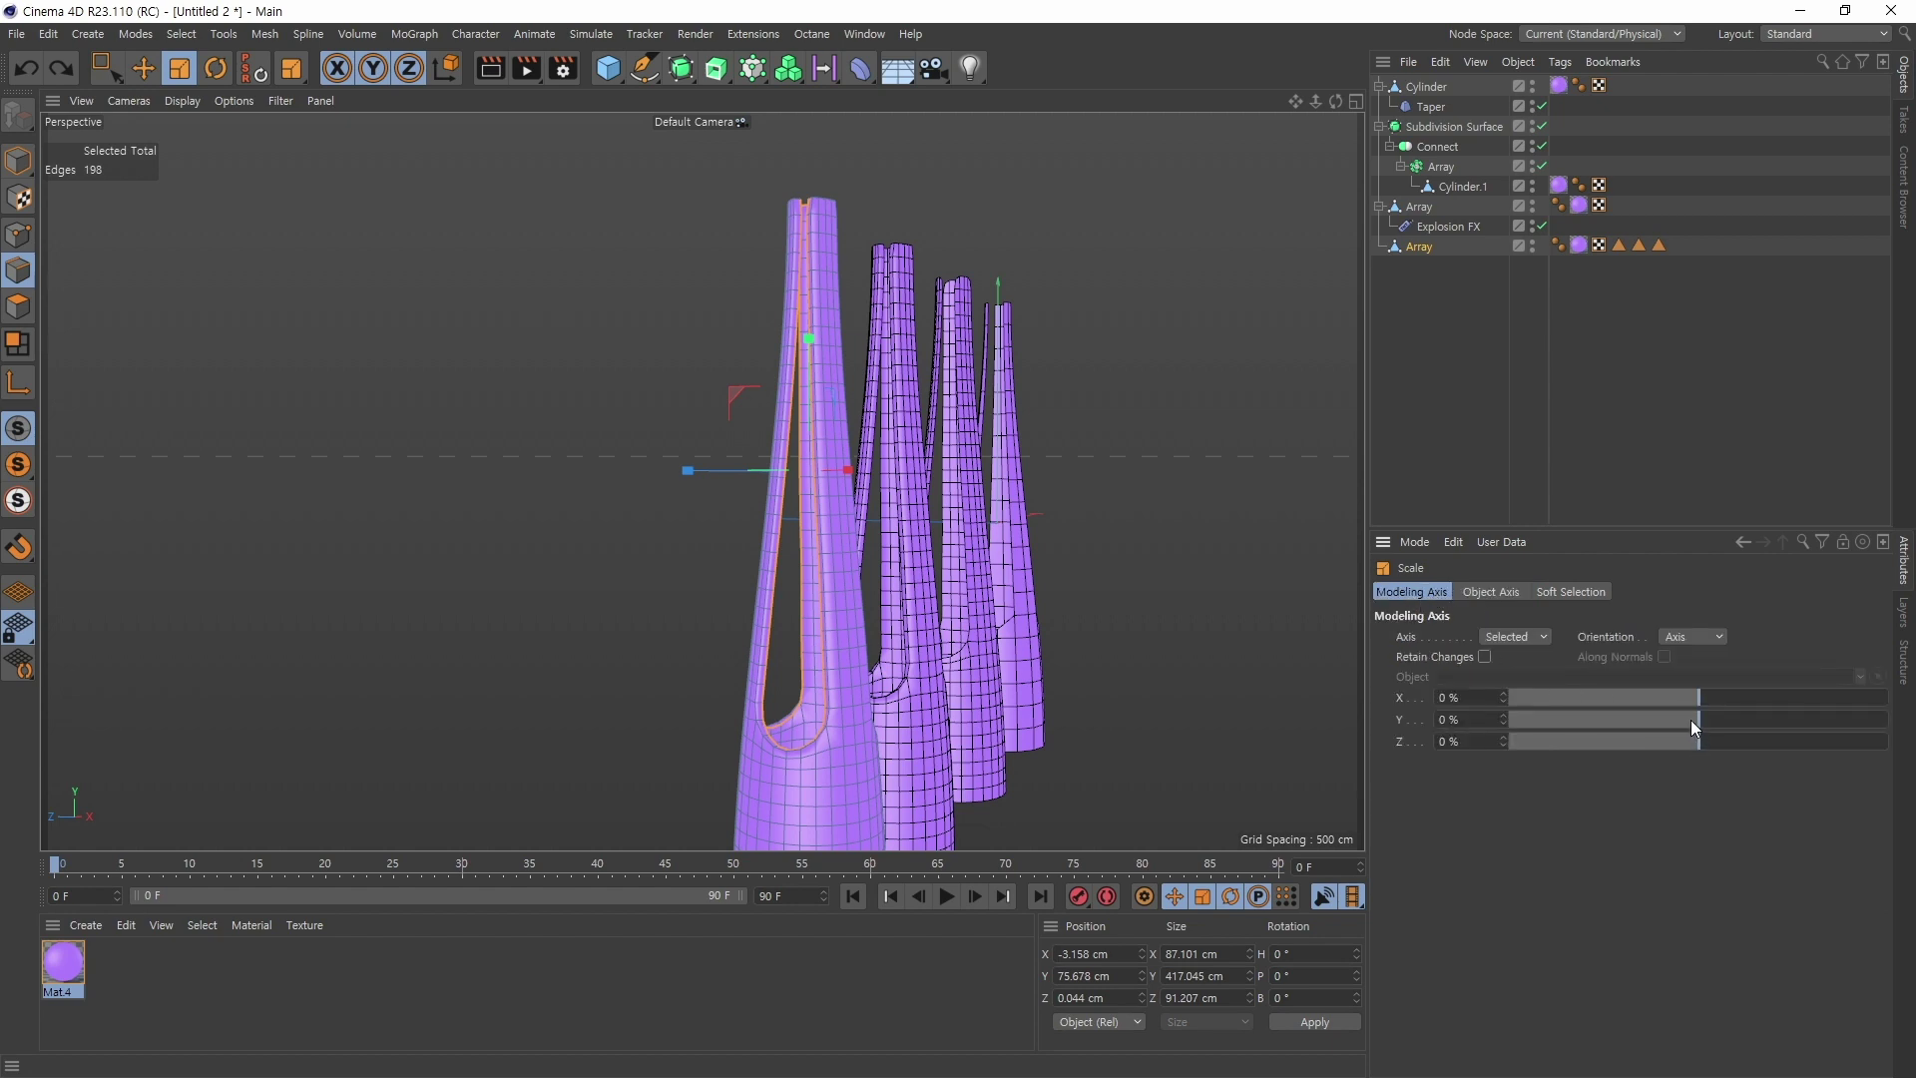
{"action": "left_click_drag", "start_coordinate": [1691, 720], "coordinate": [1909, 720]}
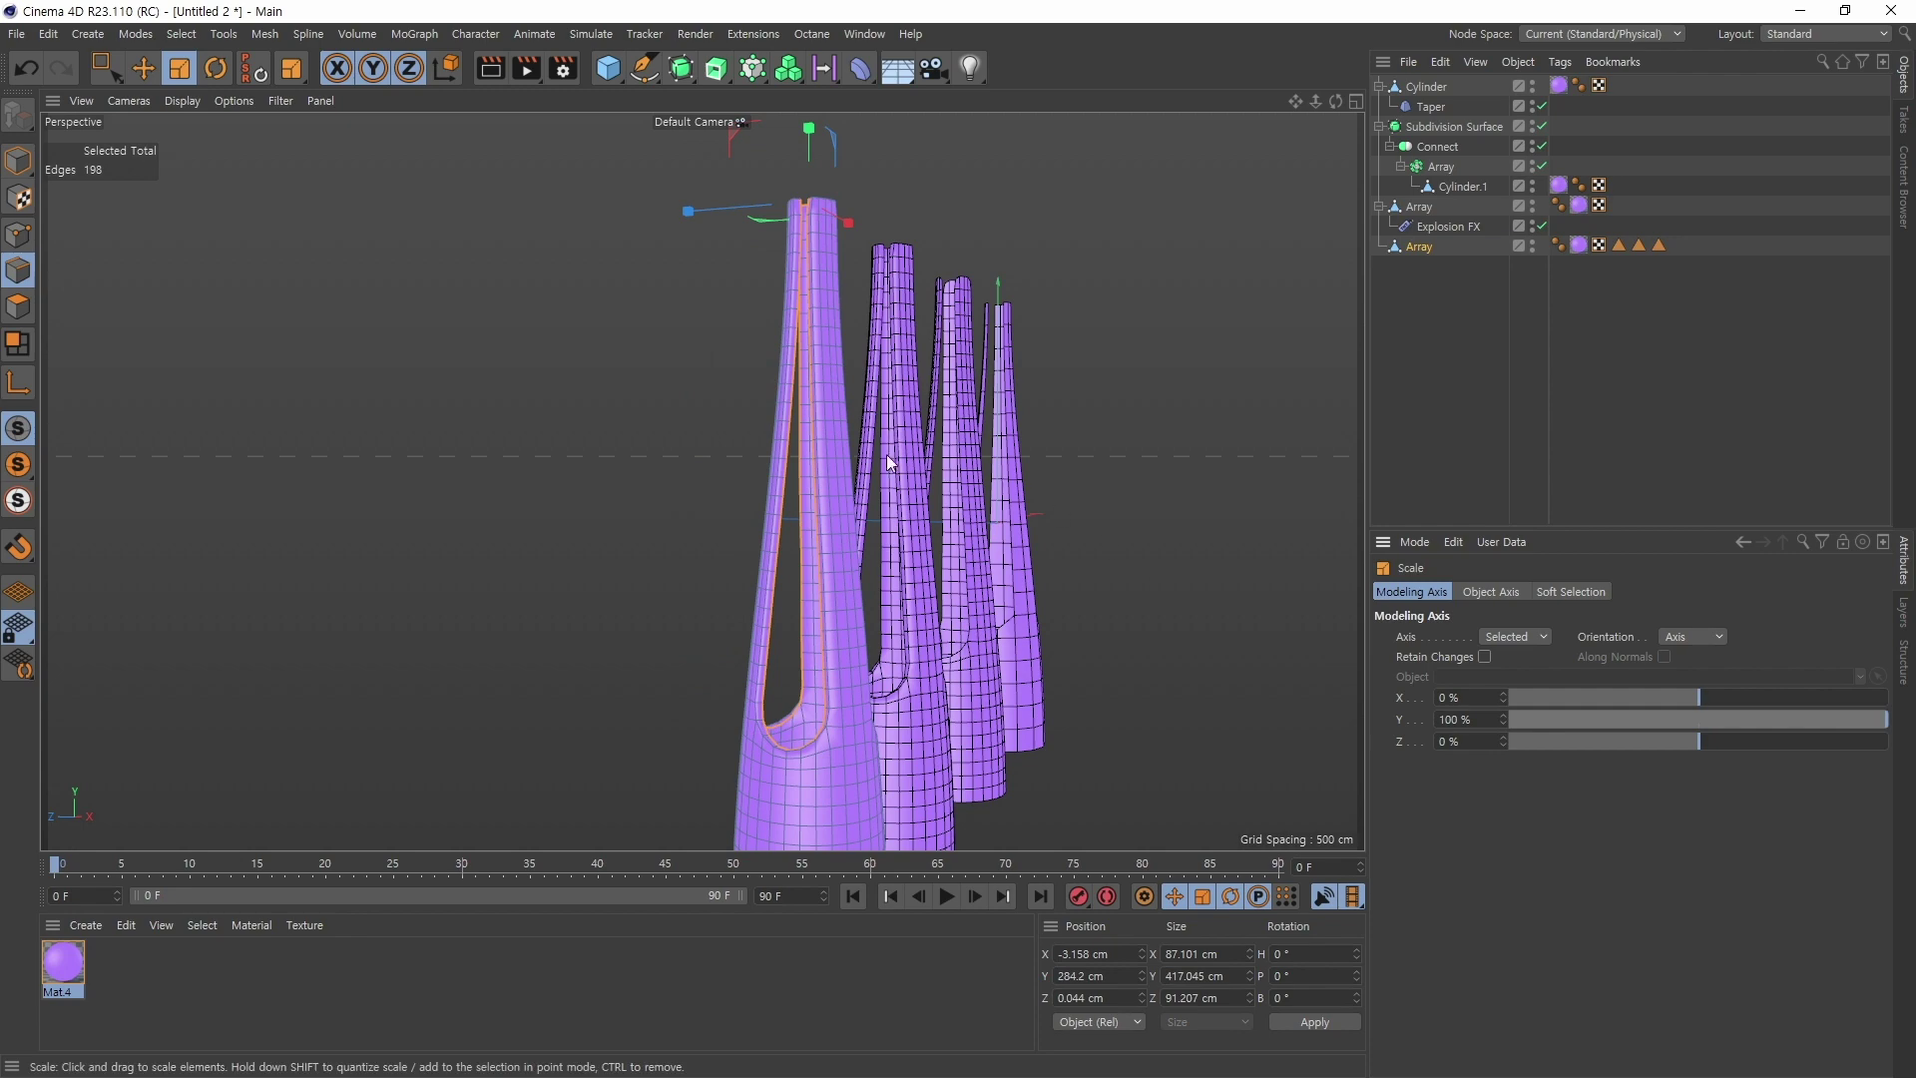
Step: Scale the selected inner edge loop down along Y from the top pivot to about 401 cm, and check the rounded openings
{"action": "middle_click_drag", "start_coordinate": [1097, 519], "coordinate": [1015, 447], "text": "alt"}
{"action": "right_click_drag", "start_coordinate": [1015, 447], "coordinate": [892, 405], "text": "alt"}
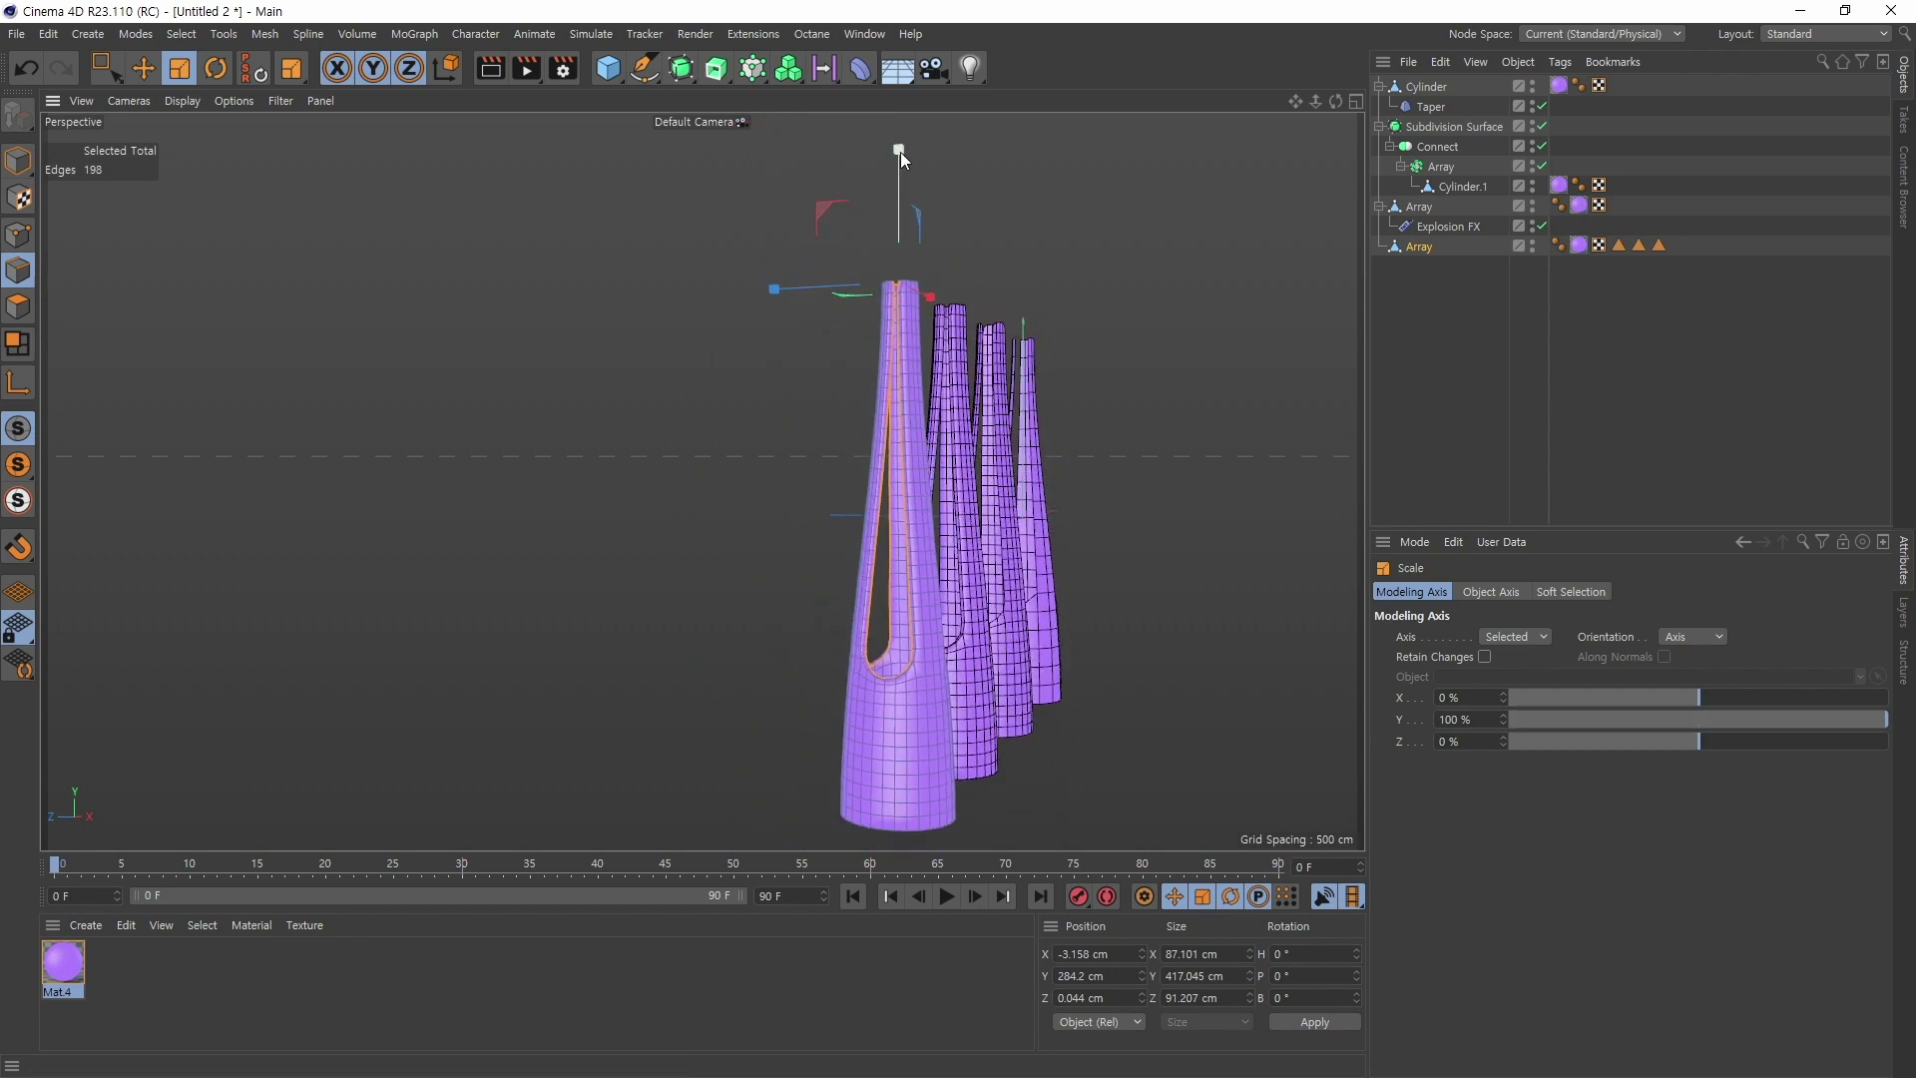
{"action": "left_click_drag", "start_coordinate": [899, 155], "coordinate": [901, 160]}
{"action": "right_click_drag", "start_coordinate": [961, 697], "coordinate": [991, 665], "text": "alt"}
{"action": "middle_click_drag", "start_coordinate": [991, 664], "coordinate": [887, 680], "text": "alt"}
{"action": "left_click_drag", "start_coordinate": [888, 681], "coordinate": [930, 689], "text": "alt"}
{"action": "right_click_drag", "start_coordinate": [1068, 586], "coordinate": [1009, 599], "text": "alt"}
{"action": "middle_click_drag", "start_coordinate": [1009, 599], "coordinate": [893, 599], "text": "alt"}
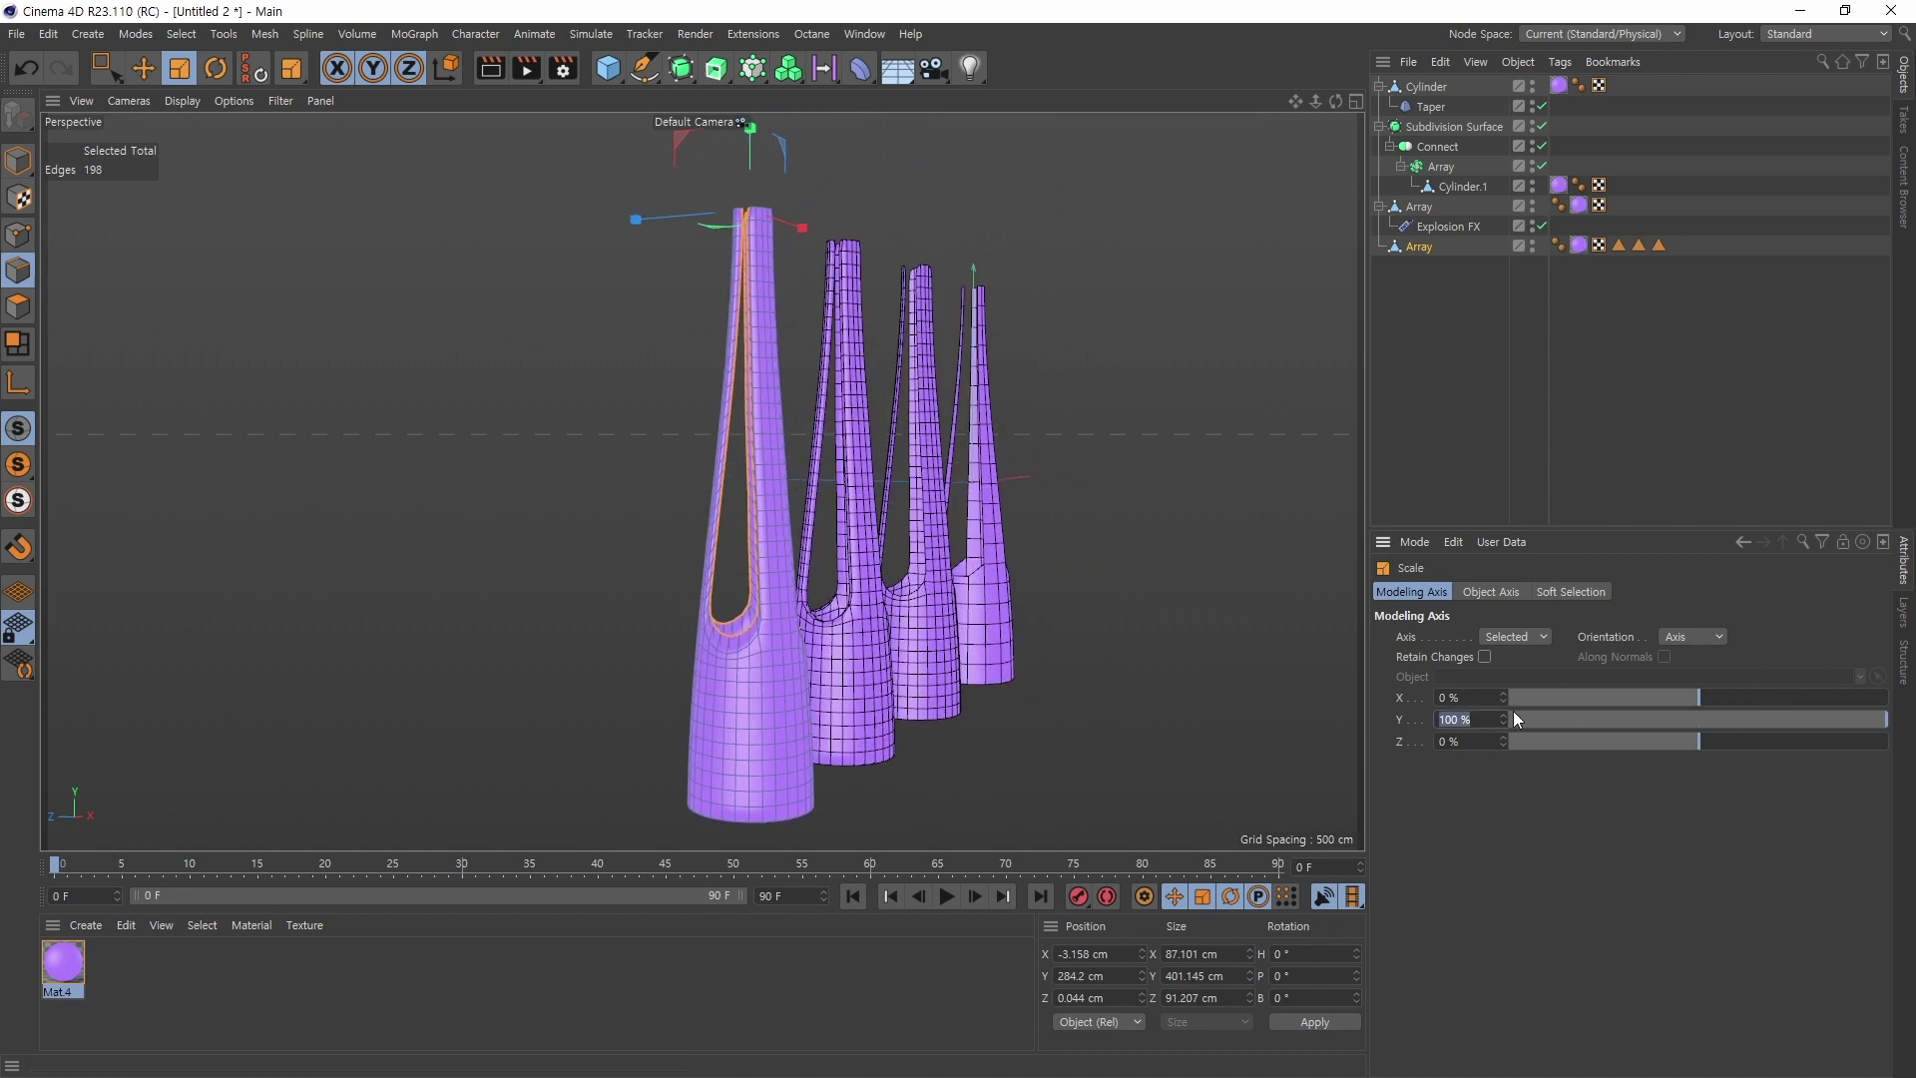
Step: Reset the modeling axis Y to 0 %, switch to the Move tool and deselect all edges
{"action": "type", "text": "0"}
{"action": "key", "text": "Return"}
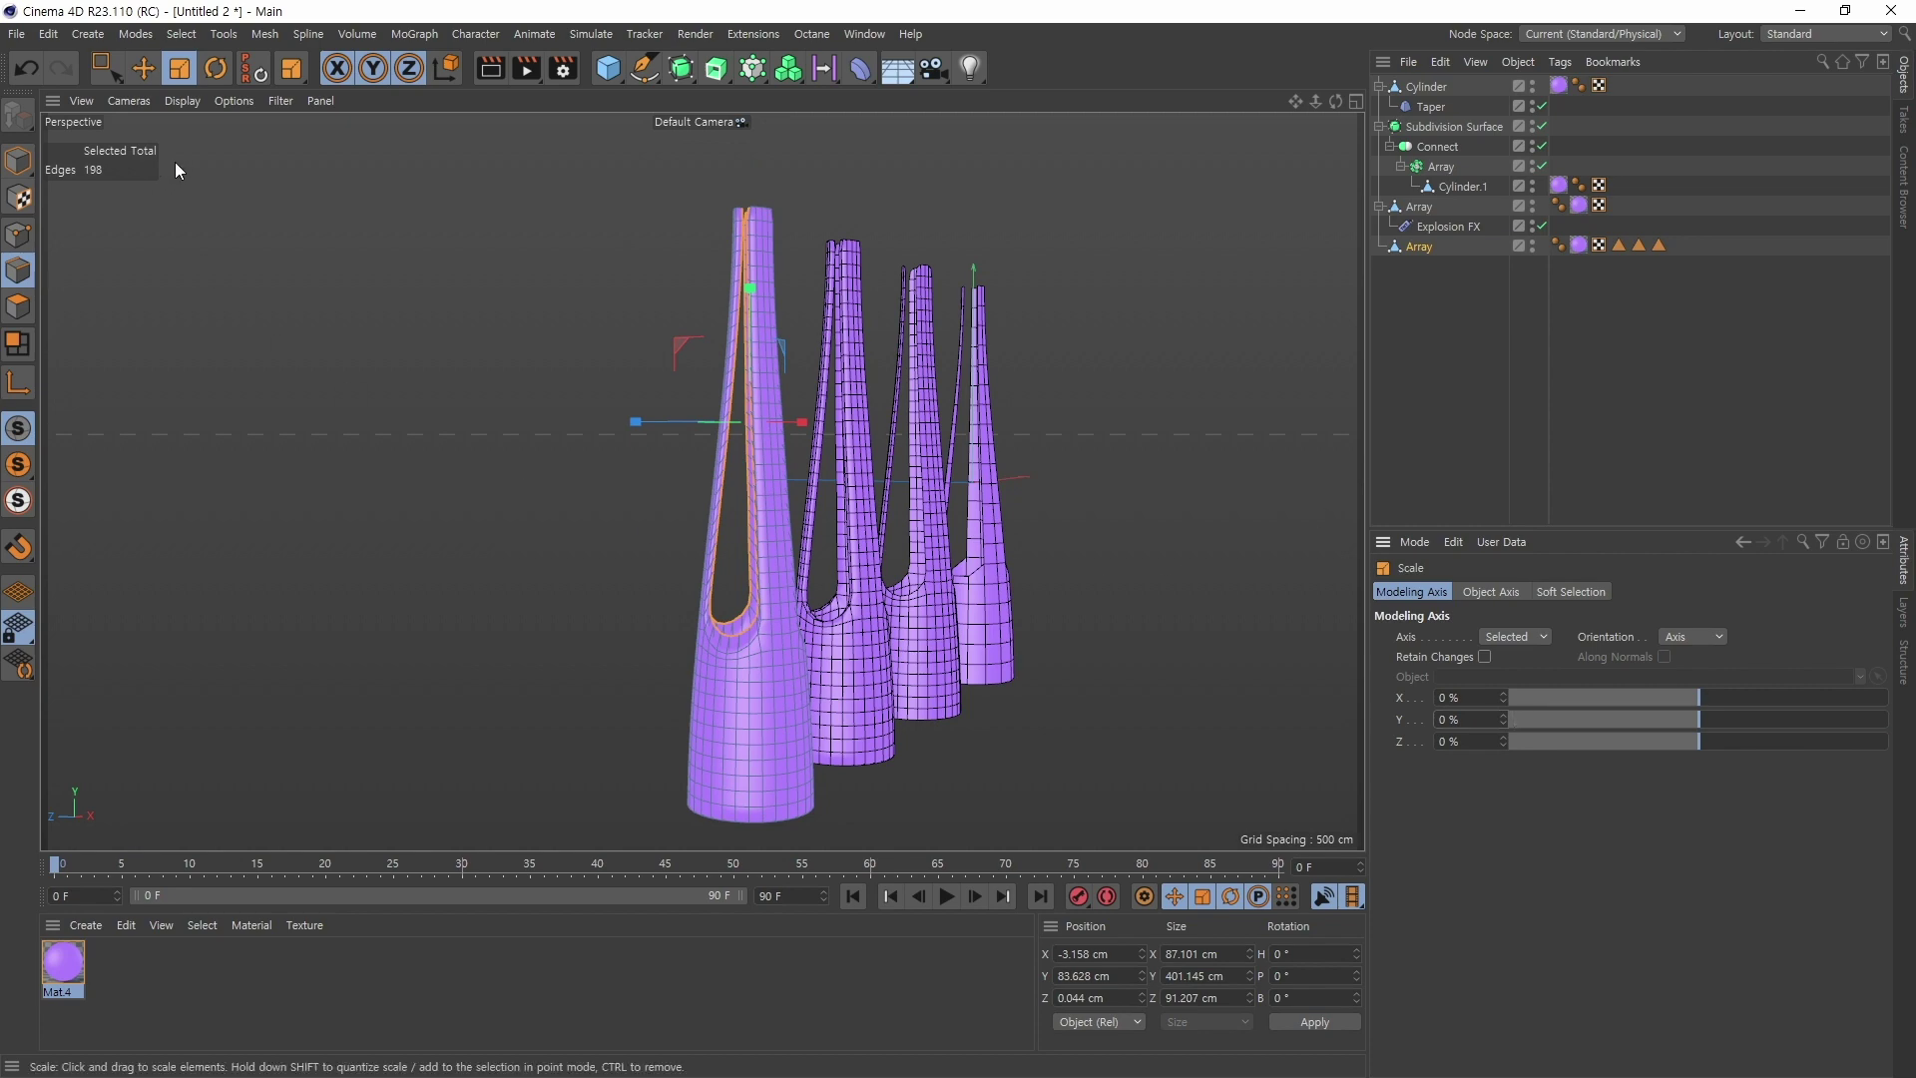
{"action": "left_click", "coordinate": [142, 68]}
{"action": "left_click_drag", "start_coordinate": [738, 554], "coordinate": [896, 638], "text": "alt"}
{"action": "middle_click_drag", "start_coordinate": [896, 639], "coordinate": [764, 659], "text": "alt"}
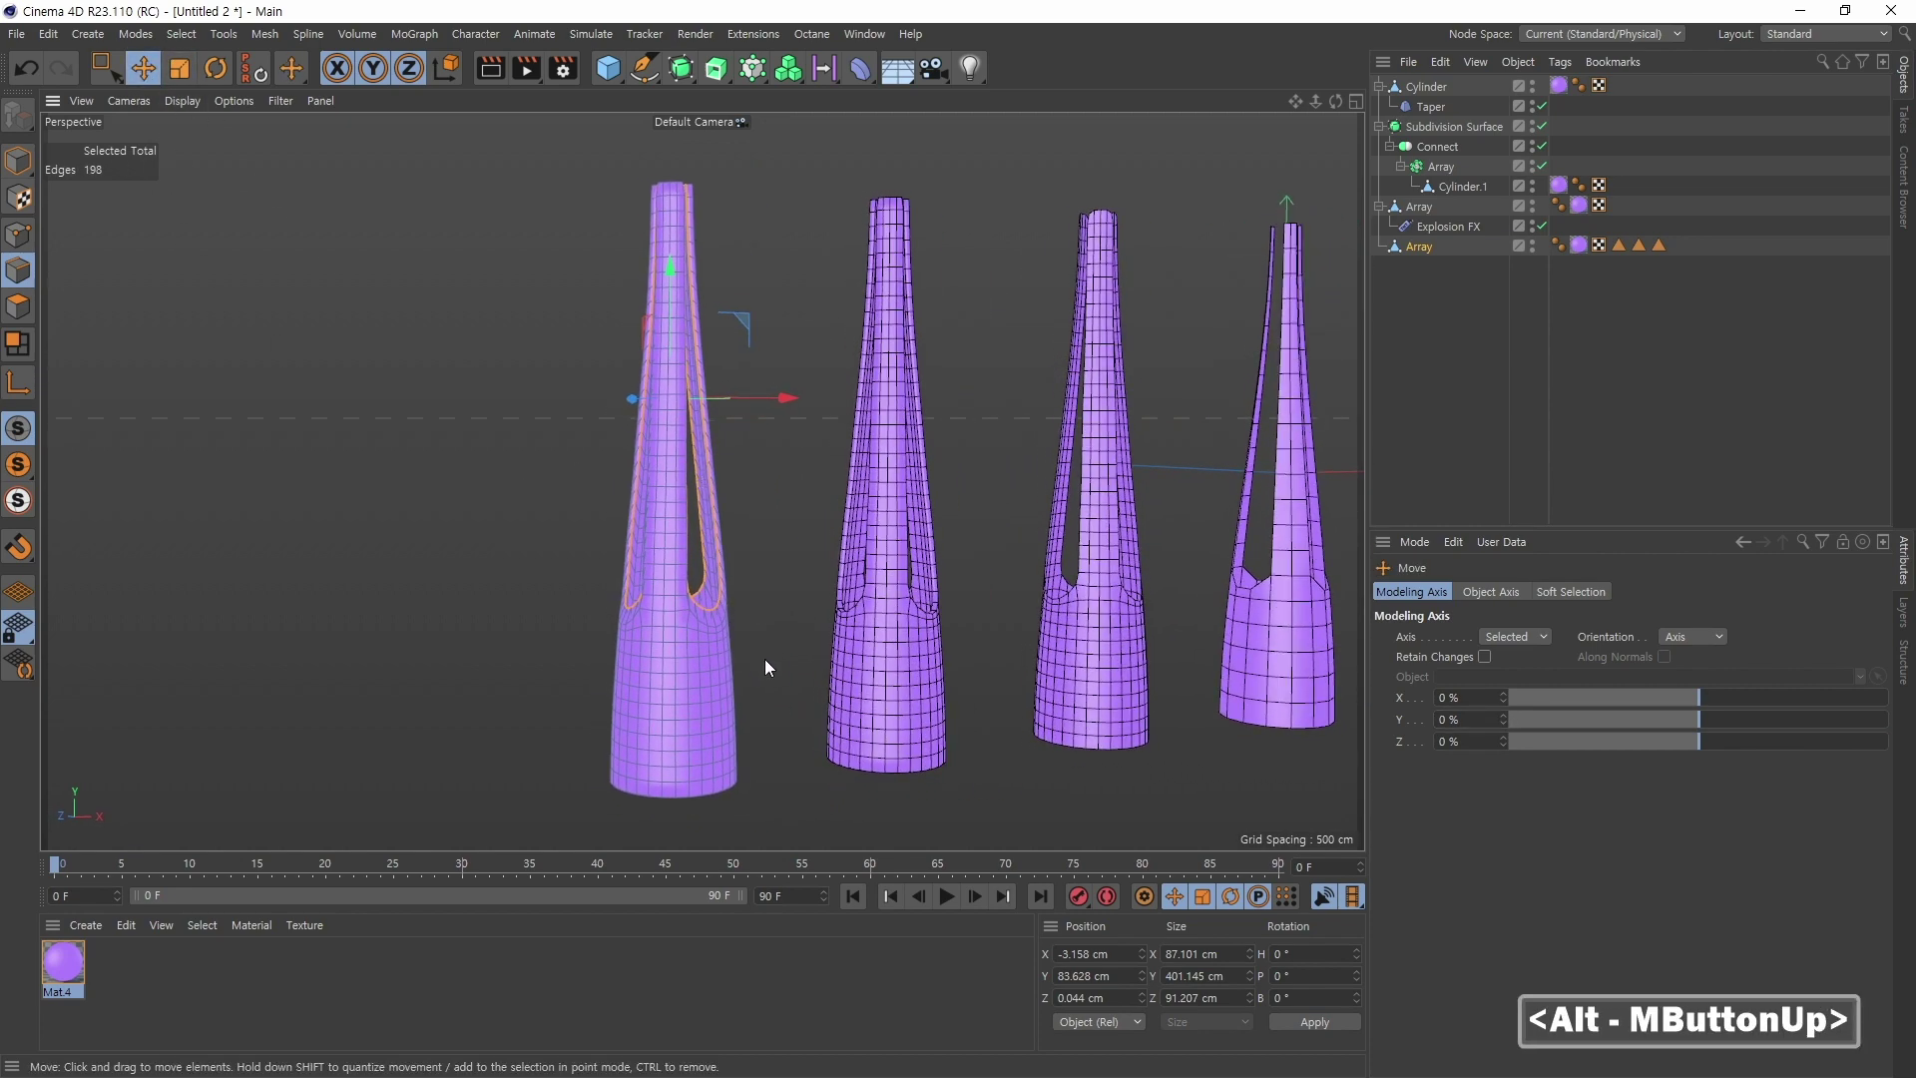
{"action": "left_click_drag", "start_coordinate": [764, 658], "coordinate": [785, 660], "text": "alt"}
{"action": "key", "text": "ctrl+shift+a"}
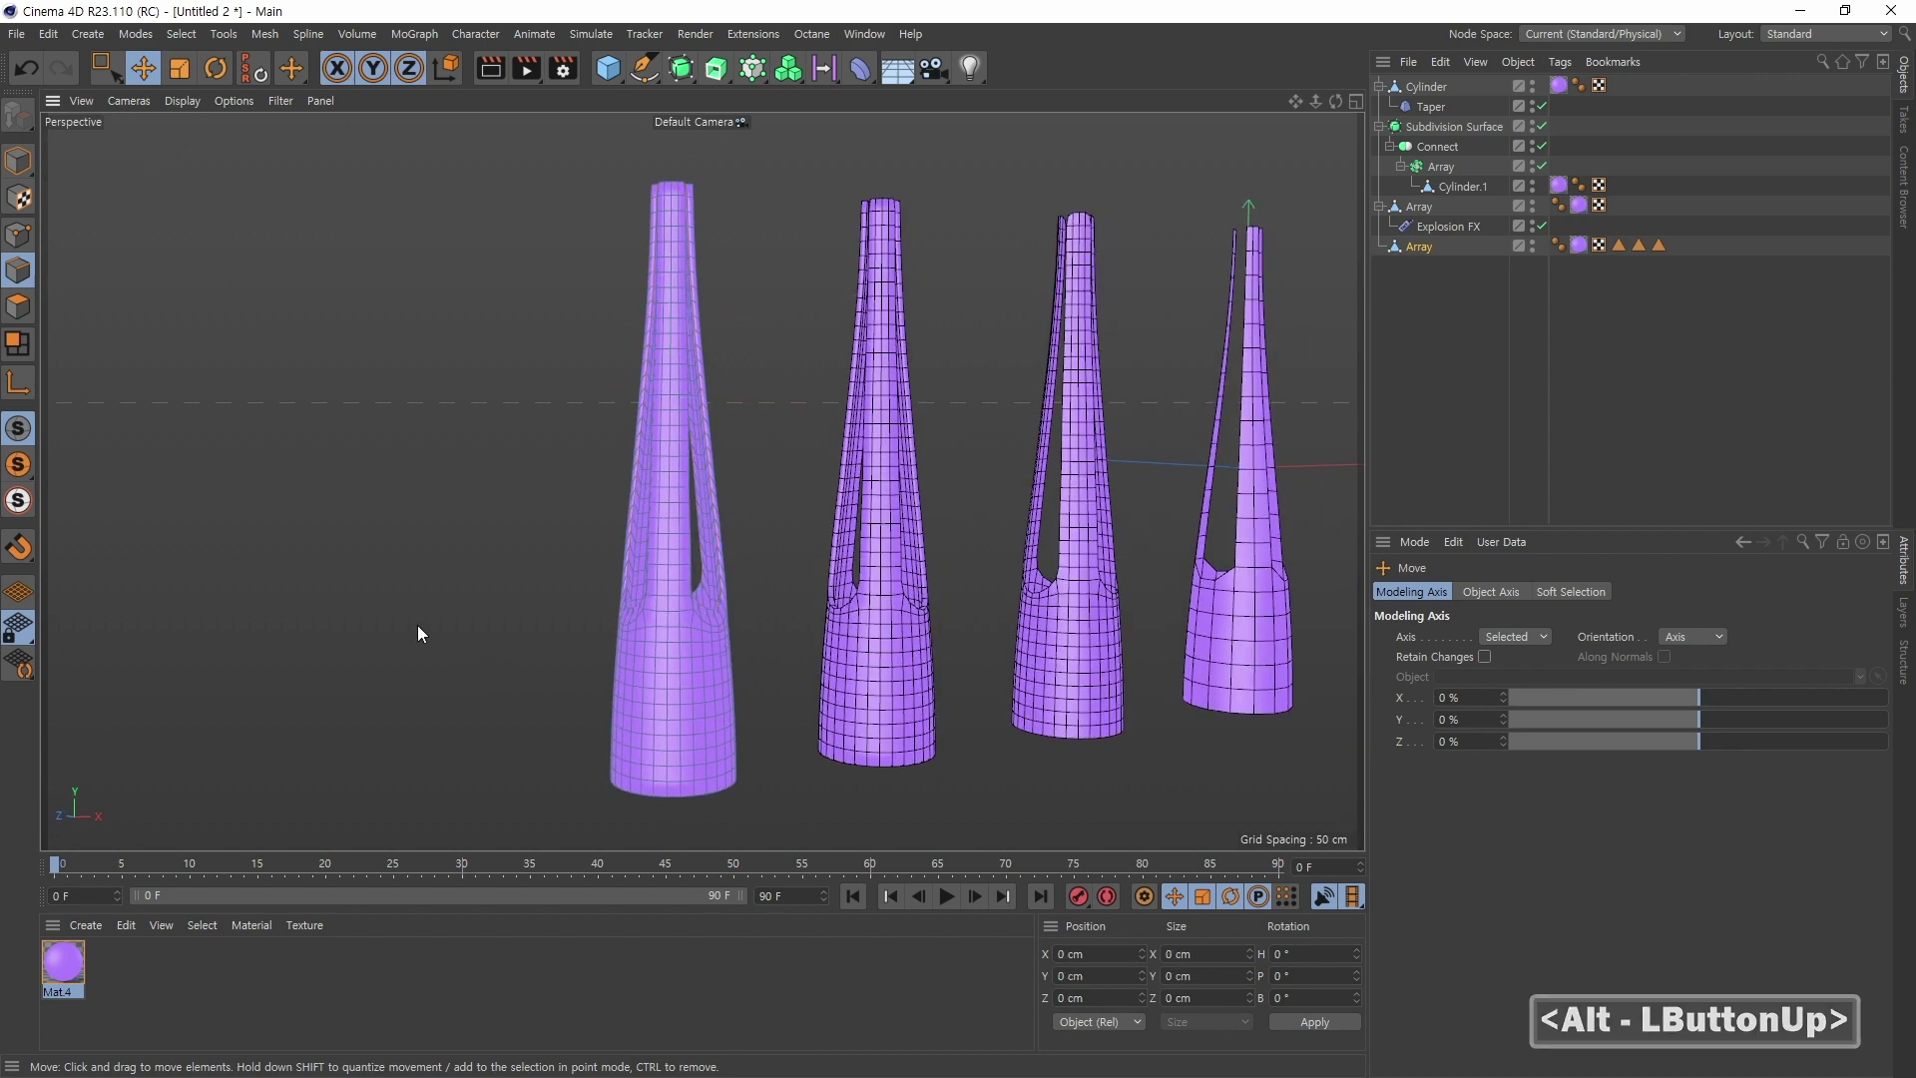
Step: Return to Model mode, deselect the mesh and inspect the scaled opening rims in Gouraud Shading without lines
{"action": "left_click", "coordinate": [18, 160]}
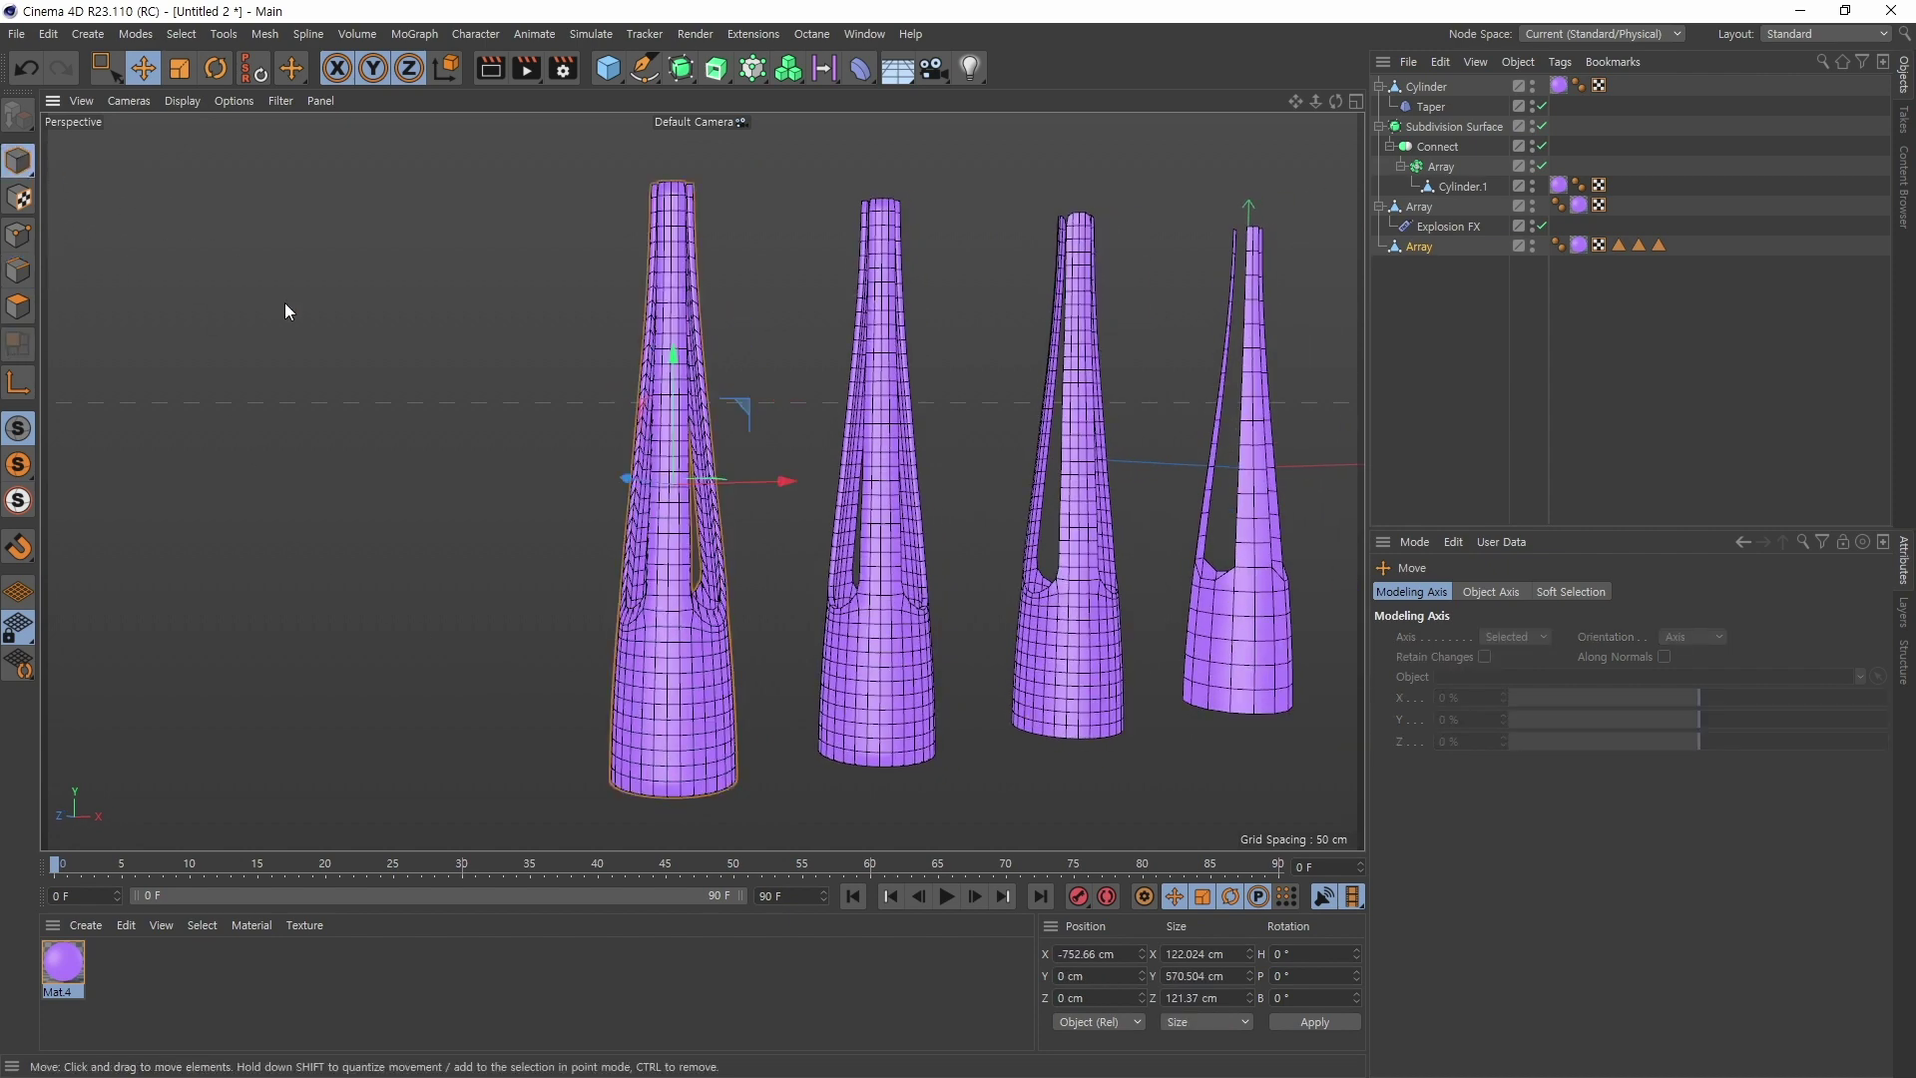
{"action": "left_click", "coordinate": [472, 593]}
{"action": "left_click", "coordinate": [188, 106]}
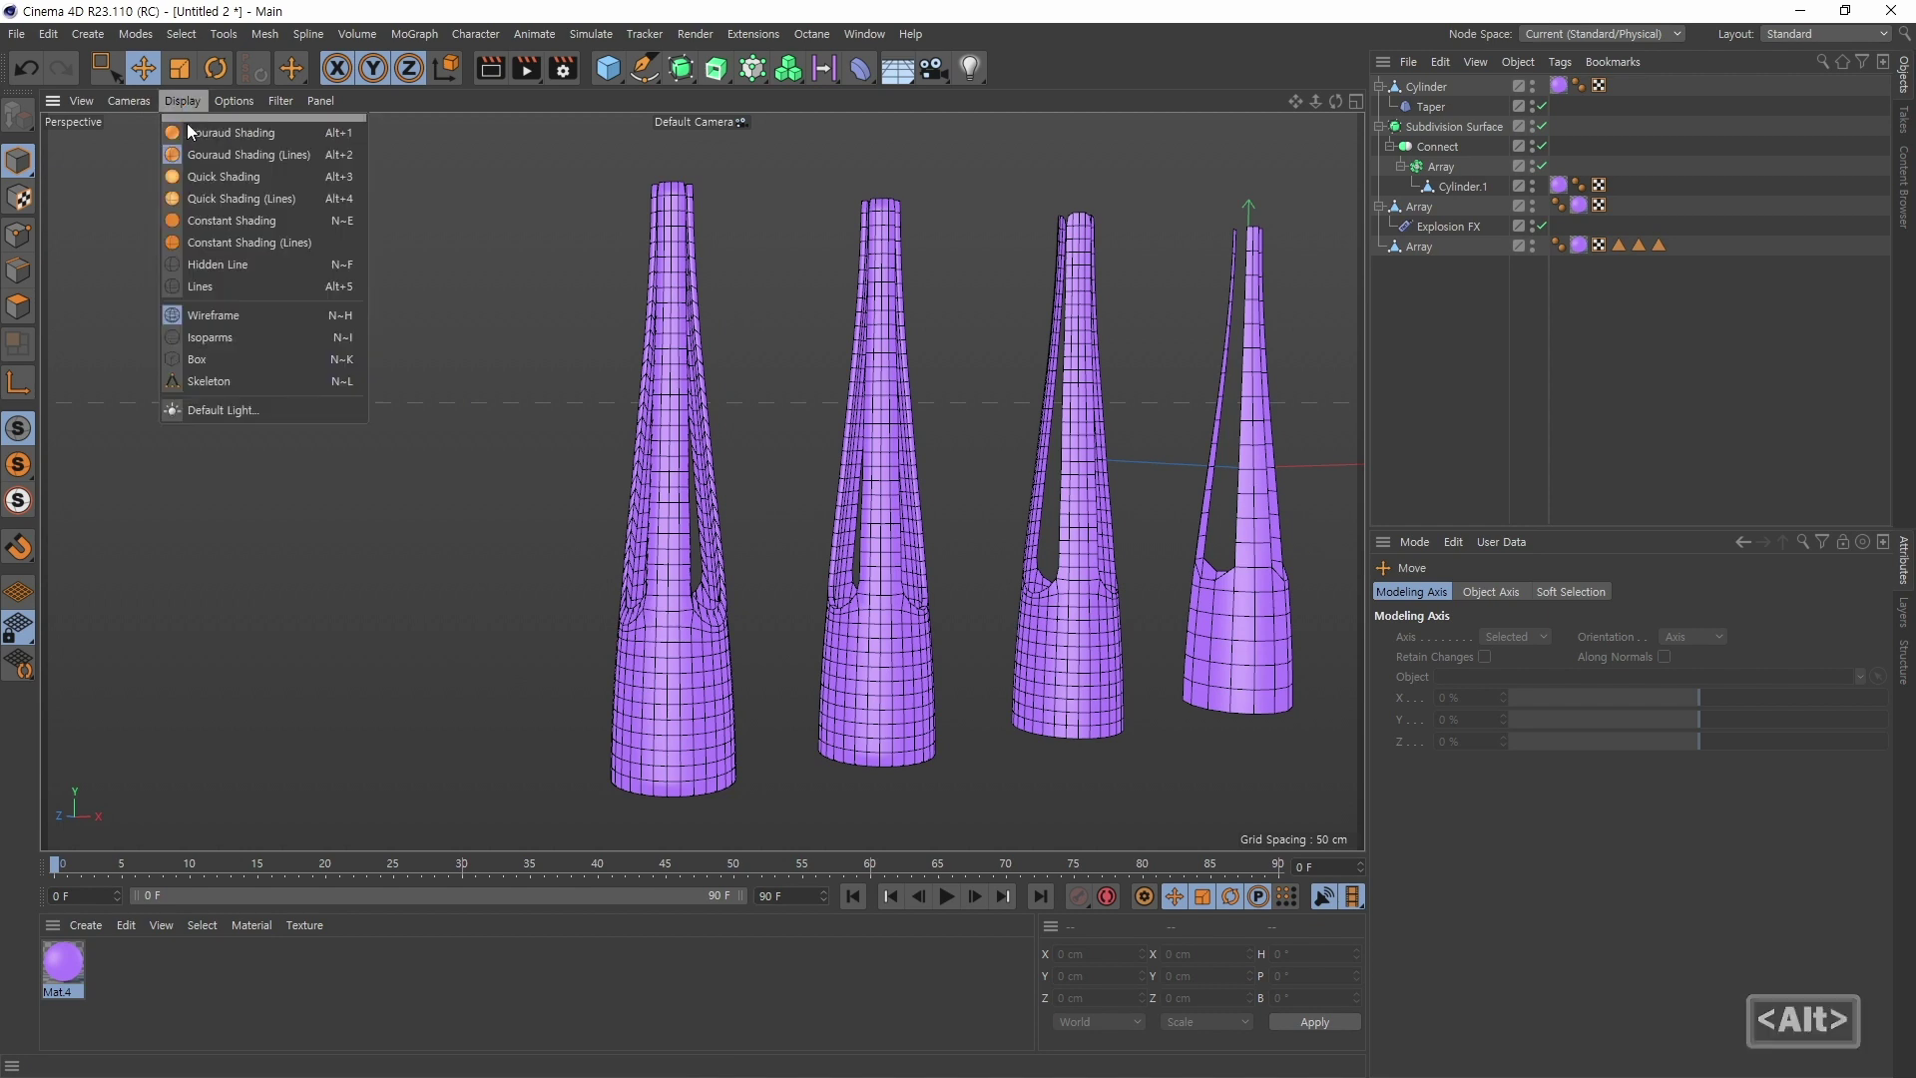
{"action": "left_click", "coordinate": [197, 132]}
{"action": "left_click_drag", "start_coordinate": [639, 499], "coordinate": [980, 678], "text": "alt"}
{"action": "right_click_drag", "start_coordinate": [979, 678], "coordinate": [954, 677], "text": "alt"}
{"action": "left_click_drag", "start_coordinate": [952, 678], "coordinate": [946, 664], "text": "alt"}
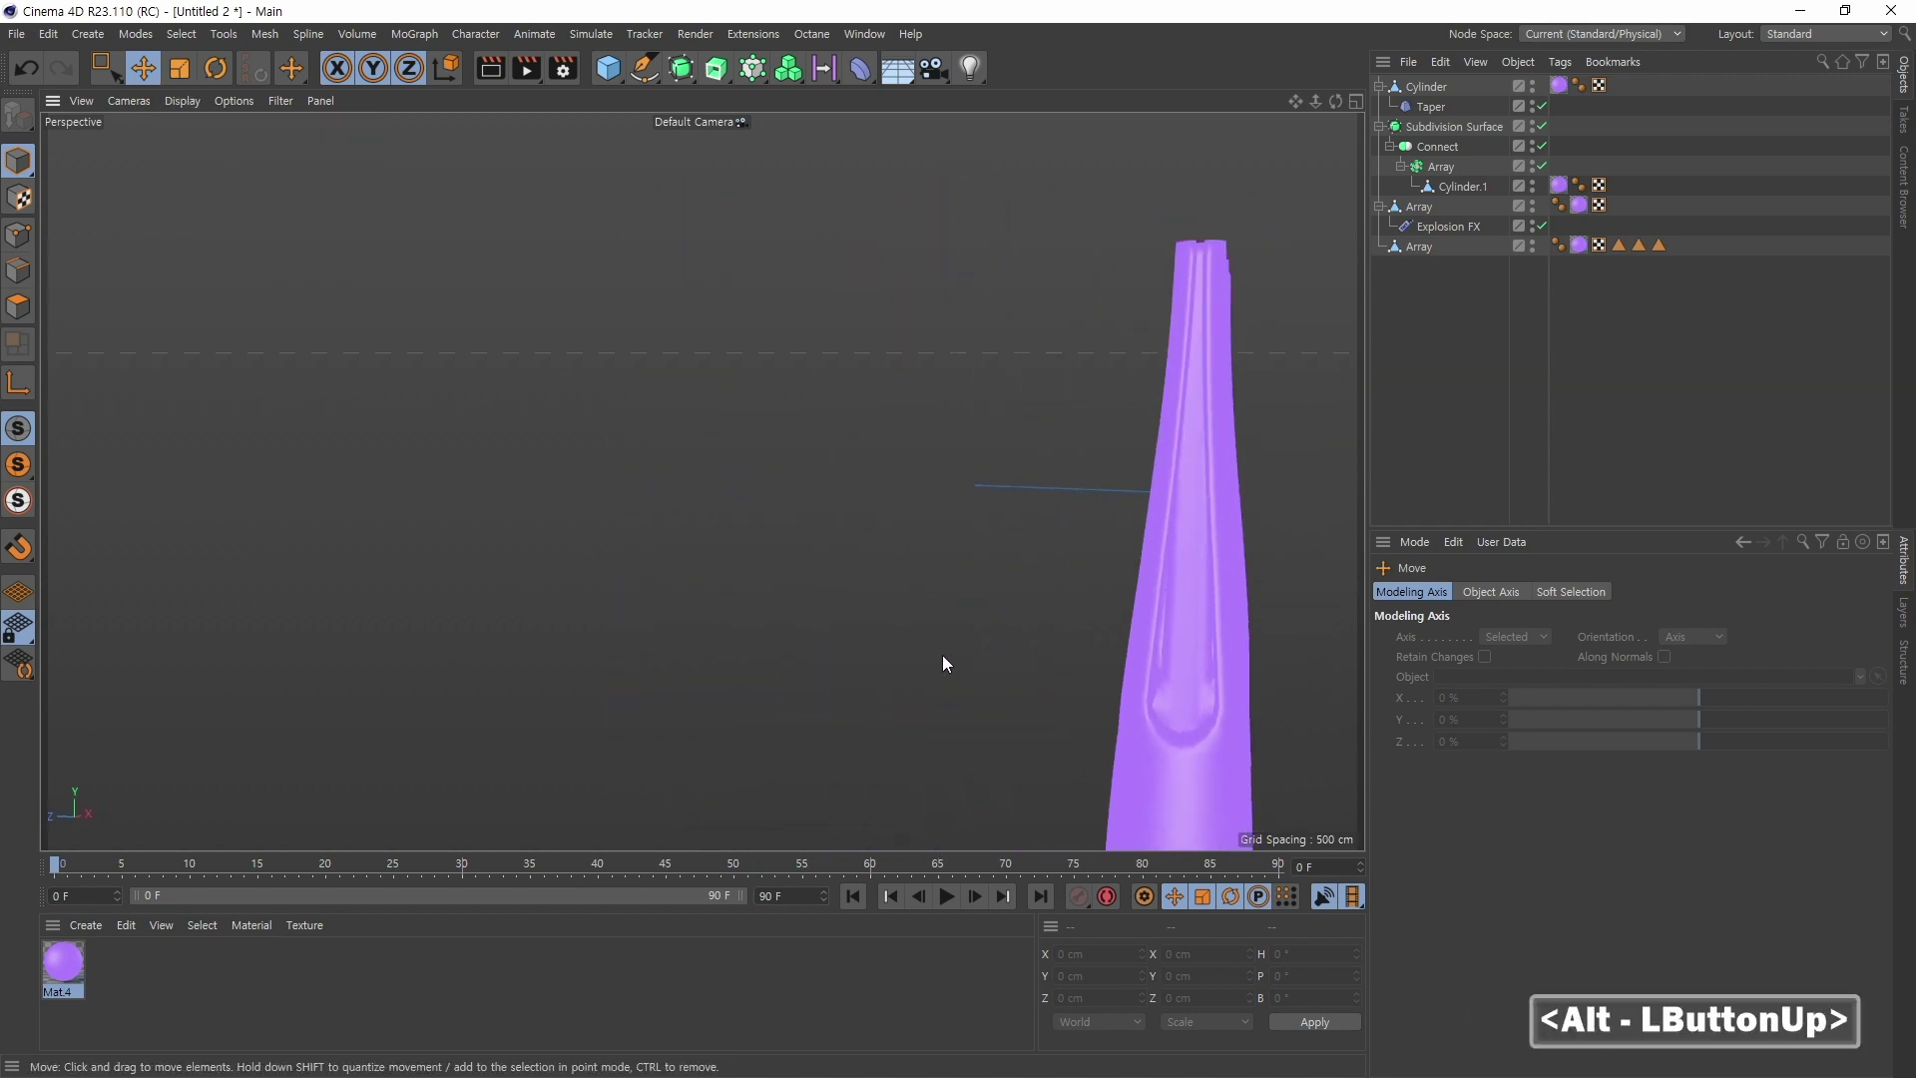
{"action": "middle_click_drag", "start_coordinate": [1113, 485], "coordinate": [914, 433], "text": "alt"}
{"action": "right_click_drag", "start_coordinate": [914, 433], "coordinate": [813, 536], "text": "alt"}
{"action": "left_click_drag", "start_coordinate": [662, 589], "coordinate": [608, 614], "text": "alt"}
{"action": "right_click_drag", "start_coordinate": [611, 621], "coordinate": [703, 519], "text": "alt"}
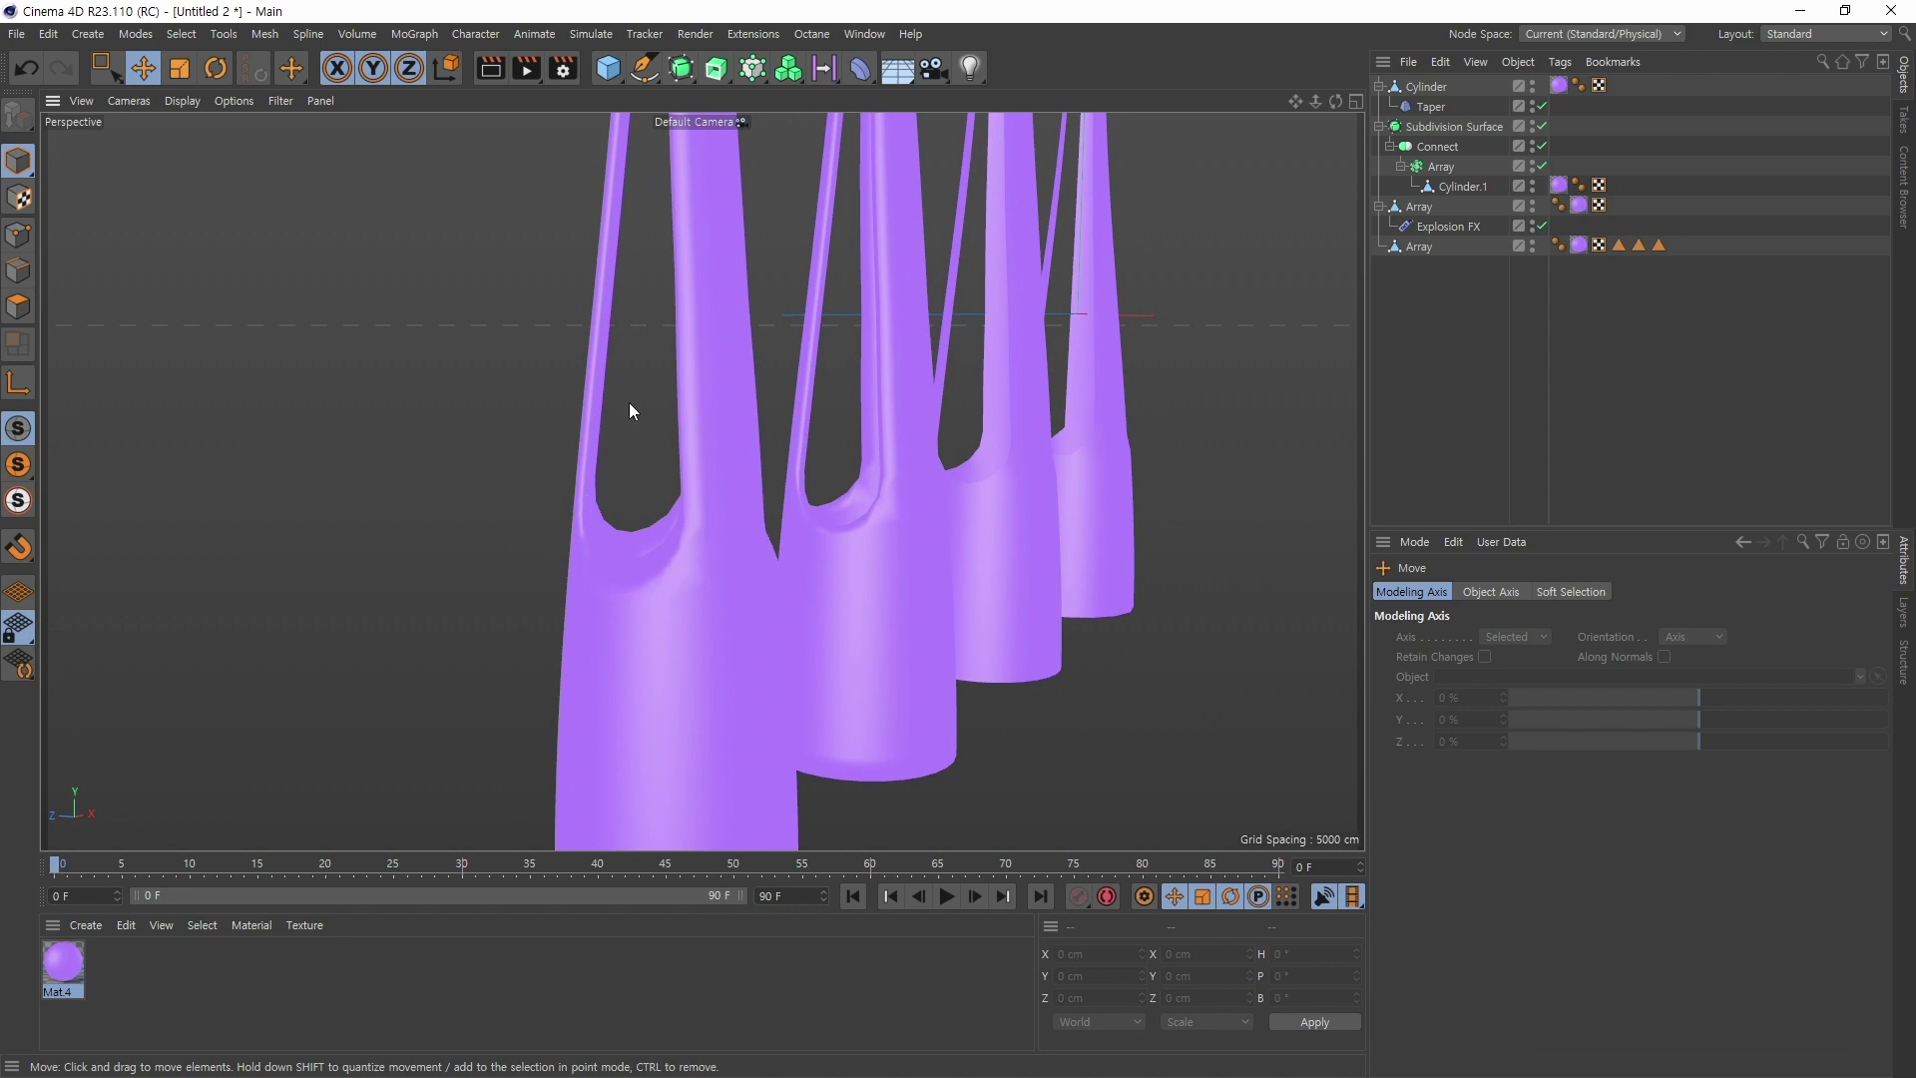
Step: Restore the Gouraud Shading (Lines) display and reselect the baked Array mesh
{"action": "left_click", "coordinate": [182, 101]}
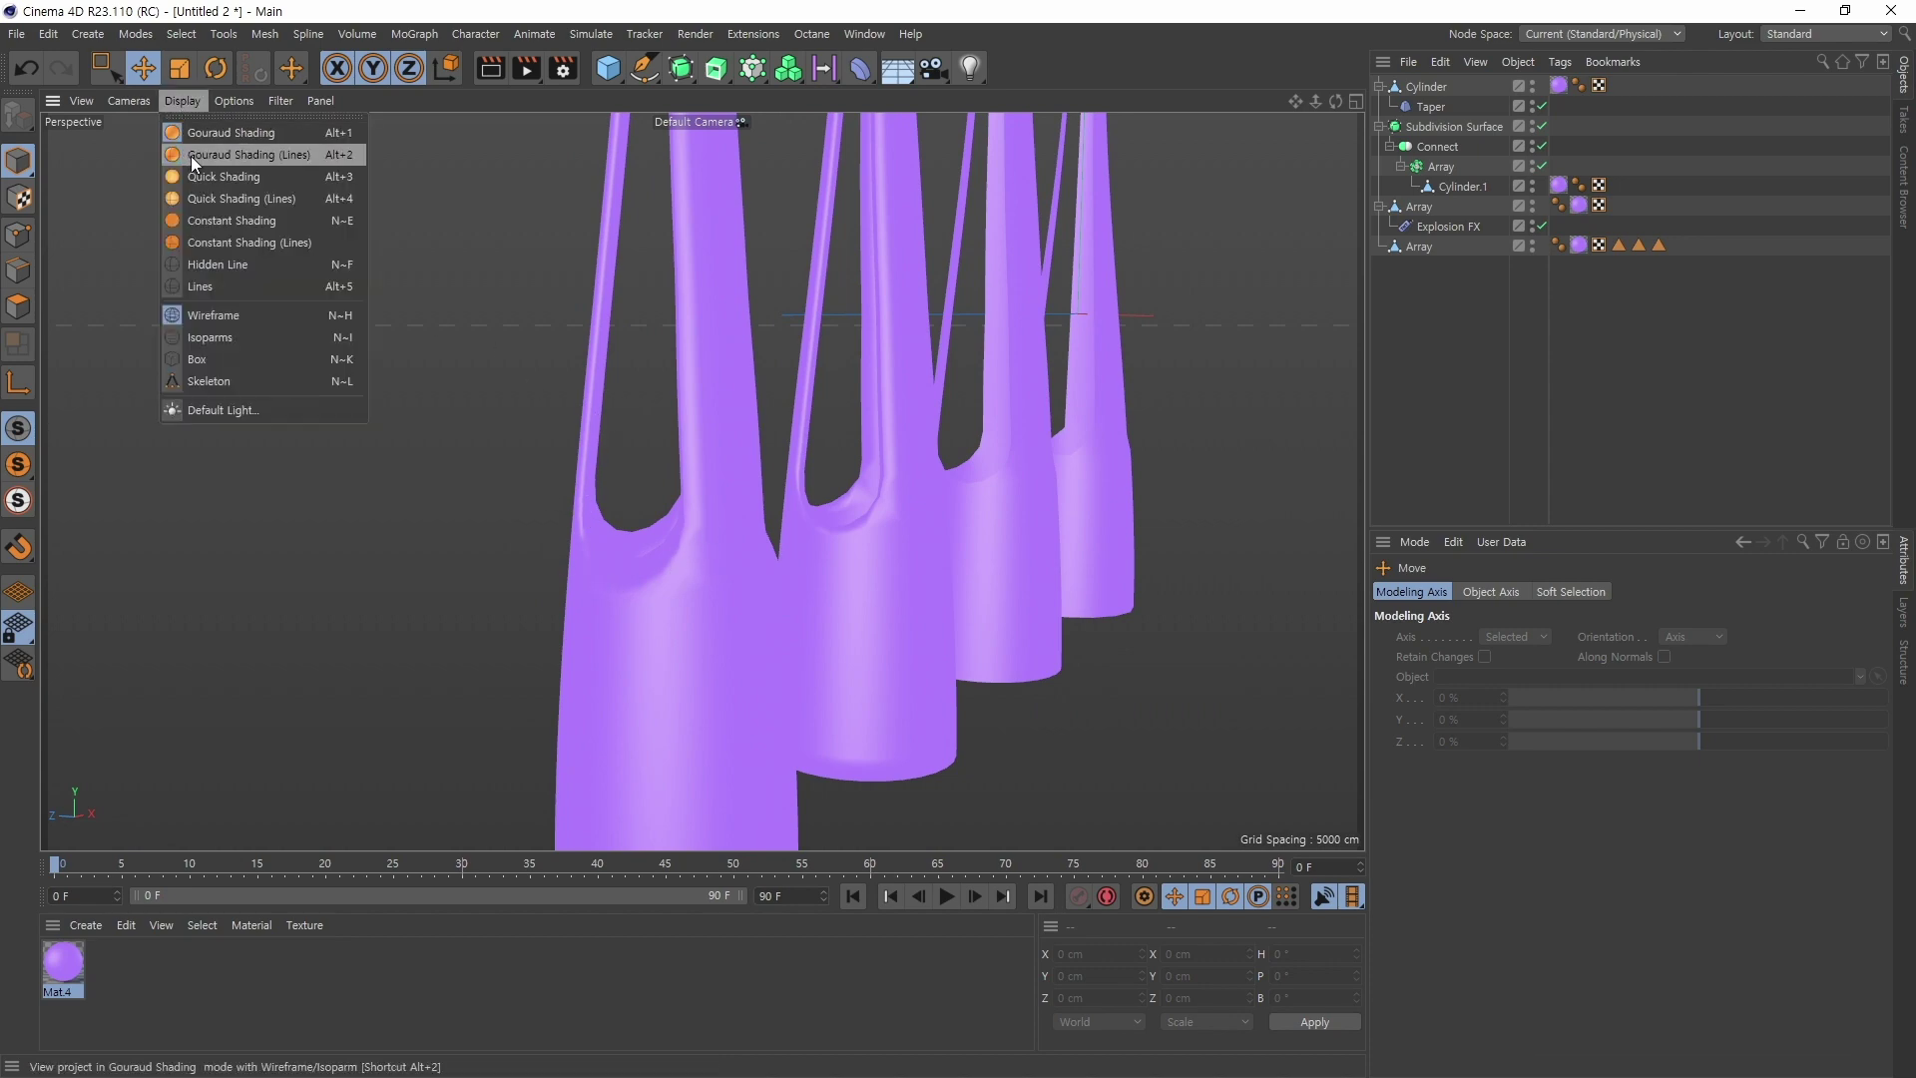
{"action": "left_click", "coordinate": [204, 154]}
{"action": "right_click_drag", "start_coordinate": [1089, 475], "coordinate": [1036, 509], "text": "alt"}
{"action": "left_click", "coordinate": [1421, 248]}
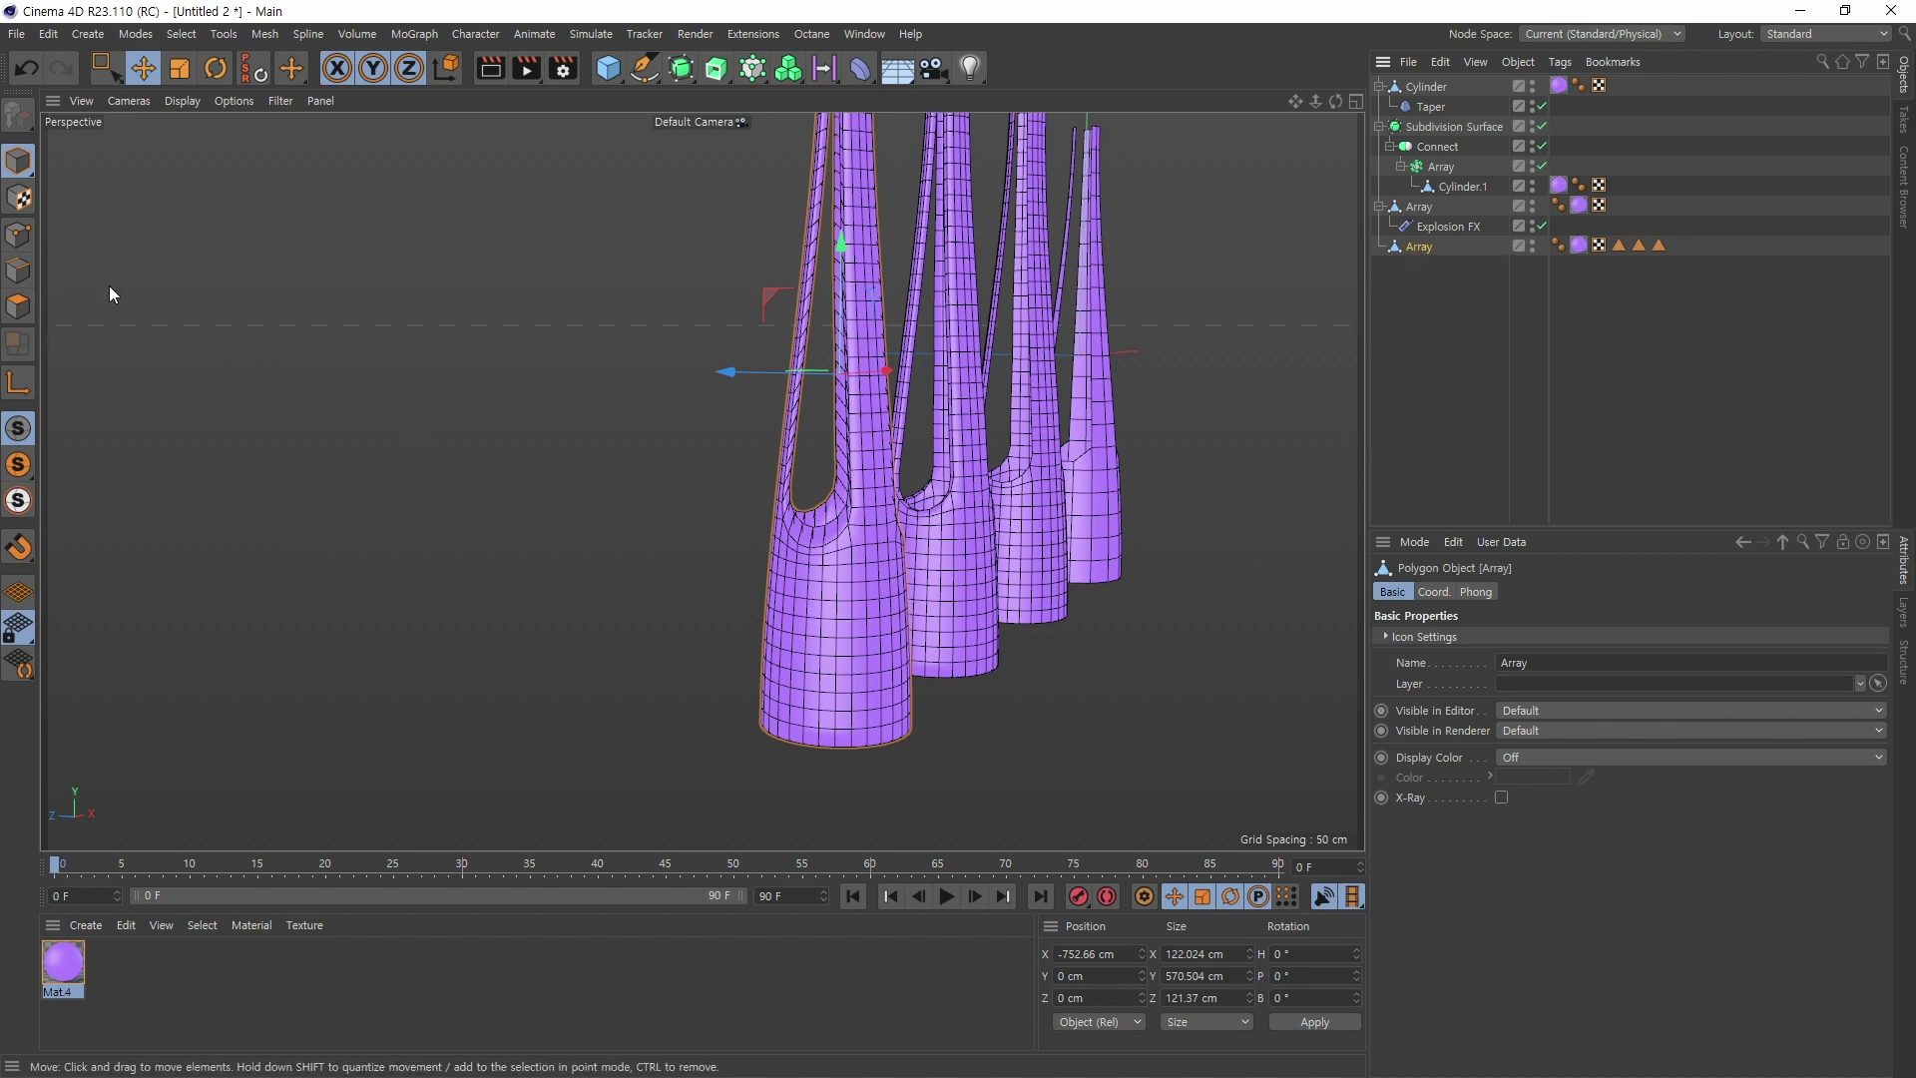
Step: In Edges mode, loop-select the outer edge loop around the baked mesh's slats and openings
{"action": "left_click", "coordinate": [20, 271]}
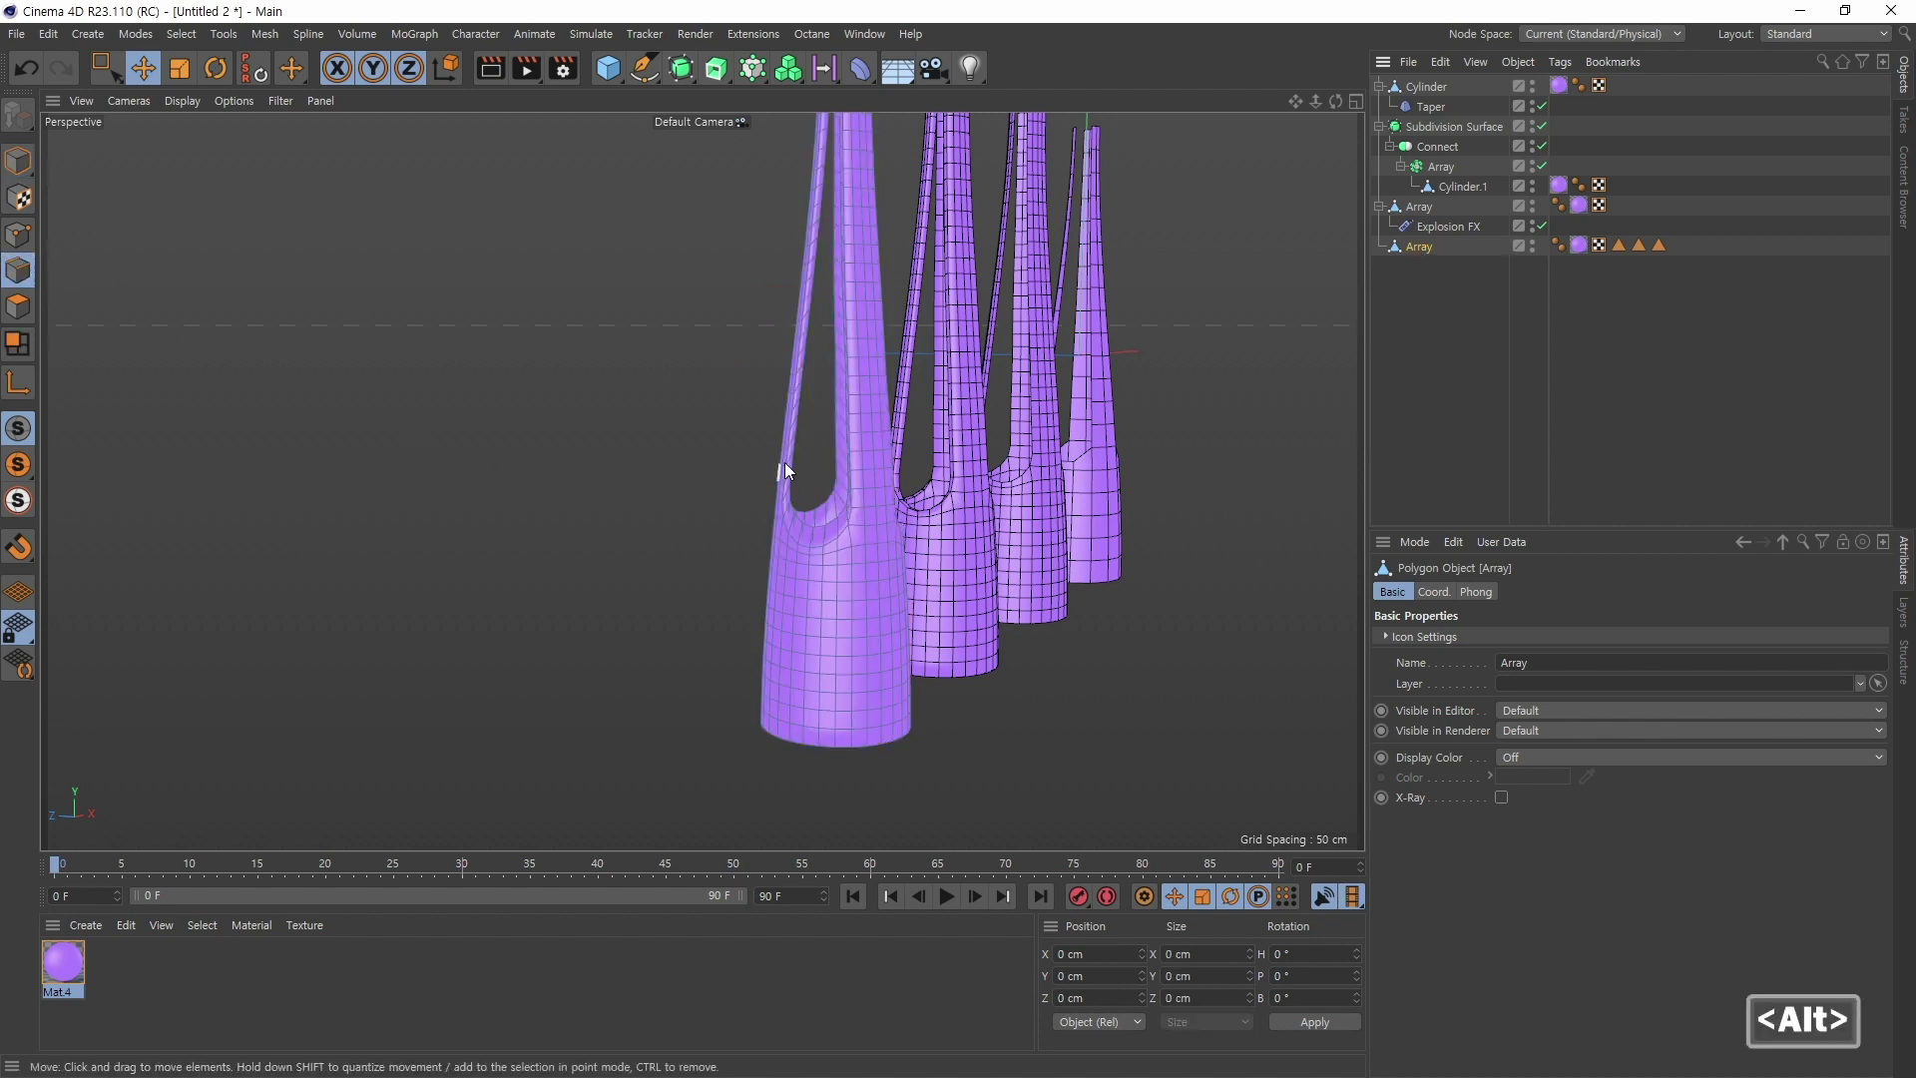
{"action": "right_click_drag", "start_coordinate": [784, 463], "coordinate": [864, 441], "text": "alt"}
{"action": "left_click_drag", "start_coordinate": [865, 441], "coordinate": [866, 547], "text": "alt"}
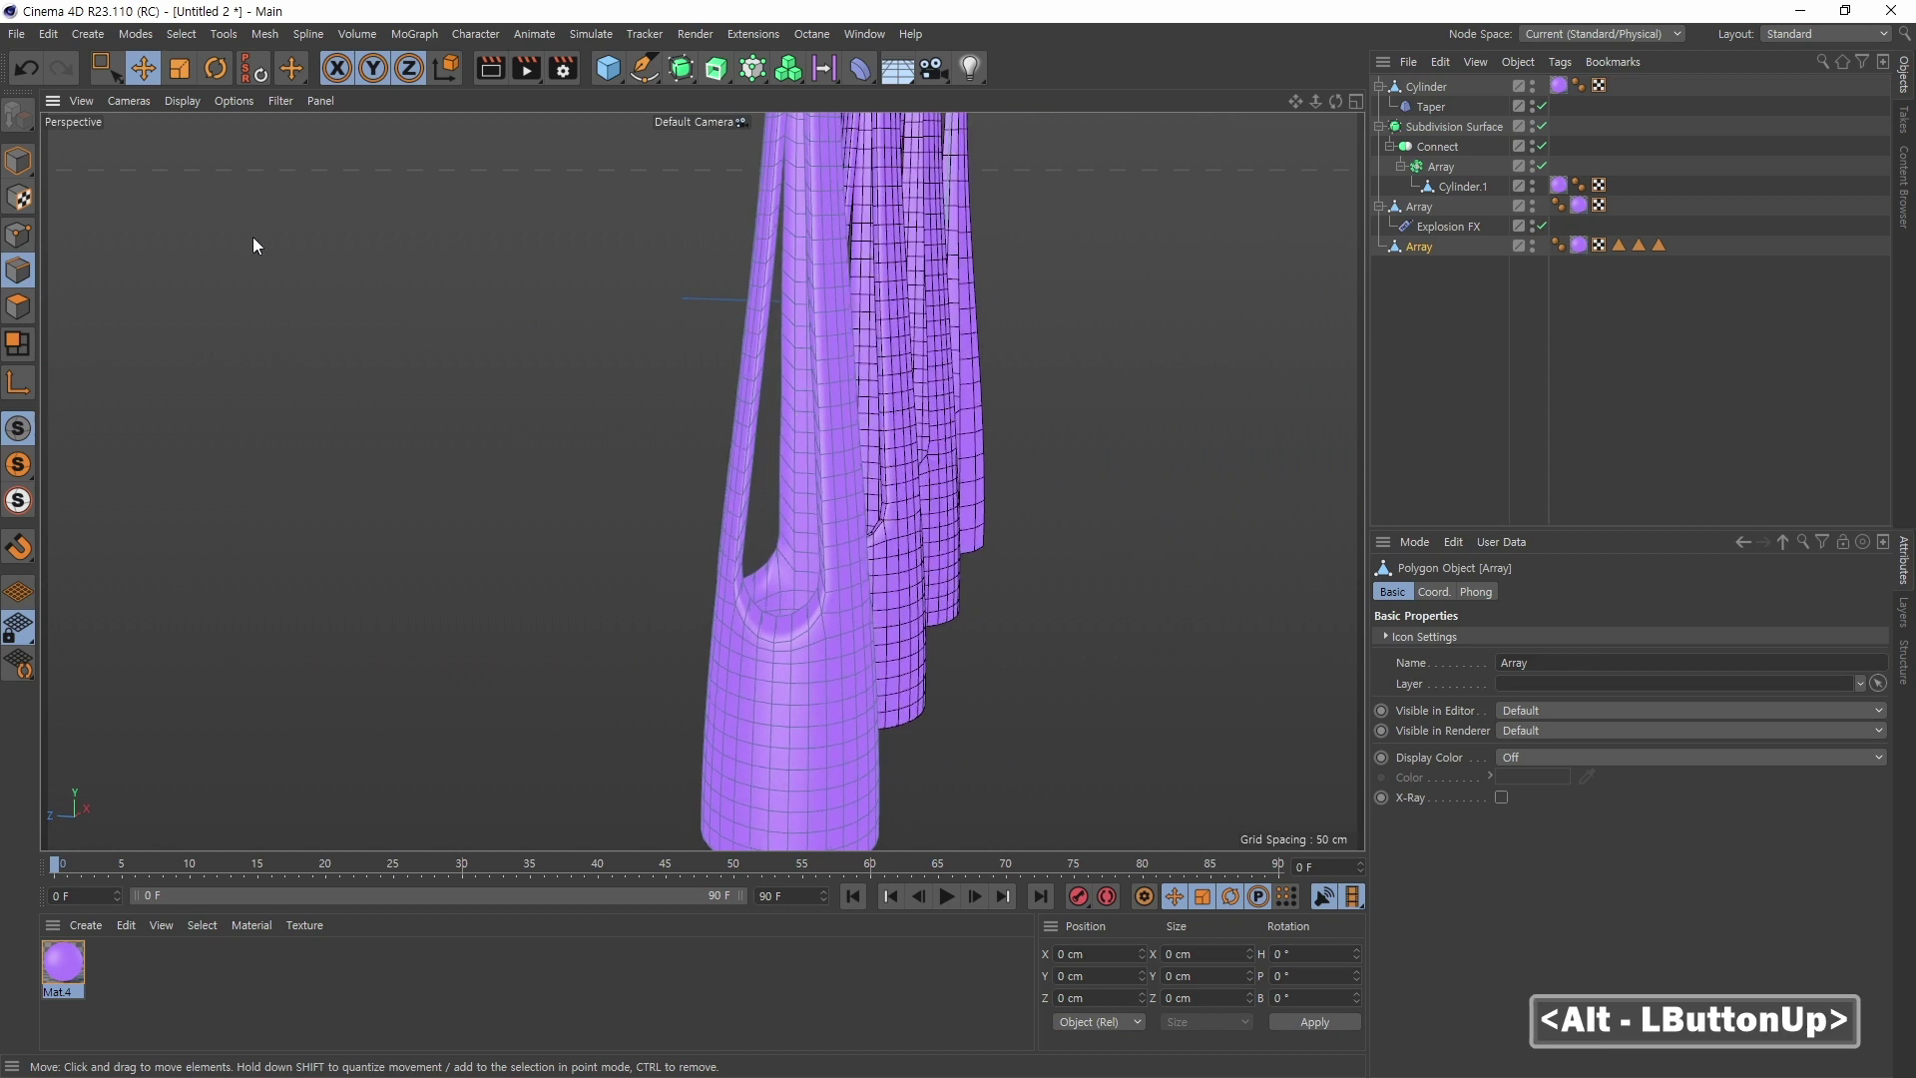
{"action": "left_click", "coordinate": [132, 36]}
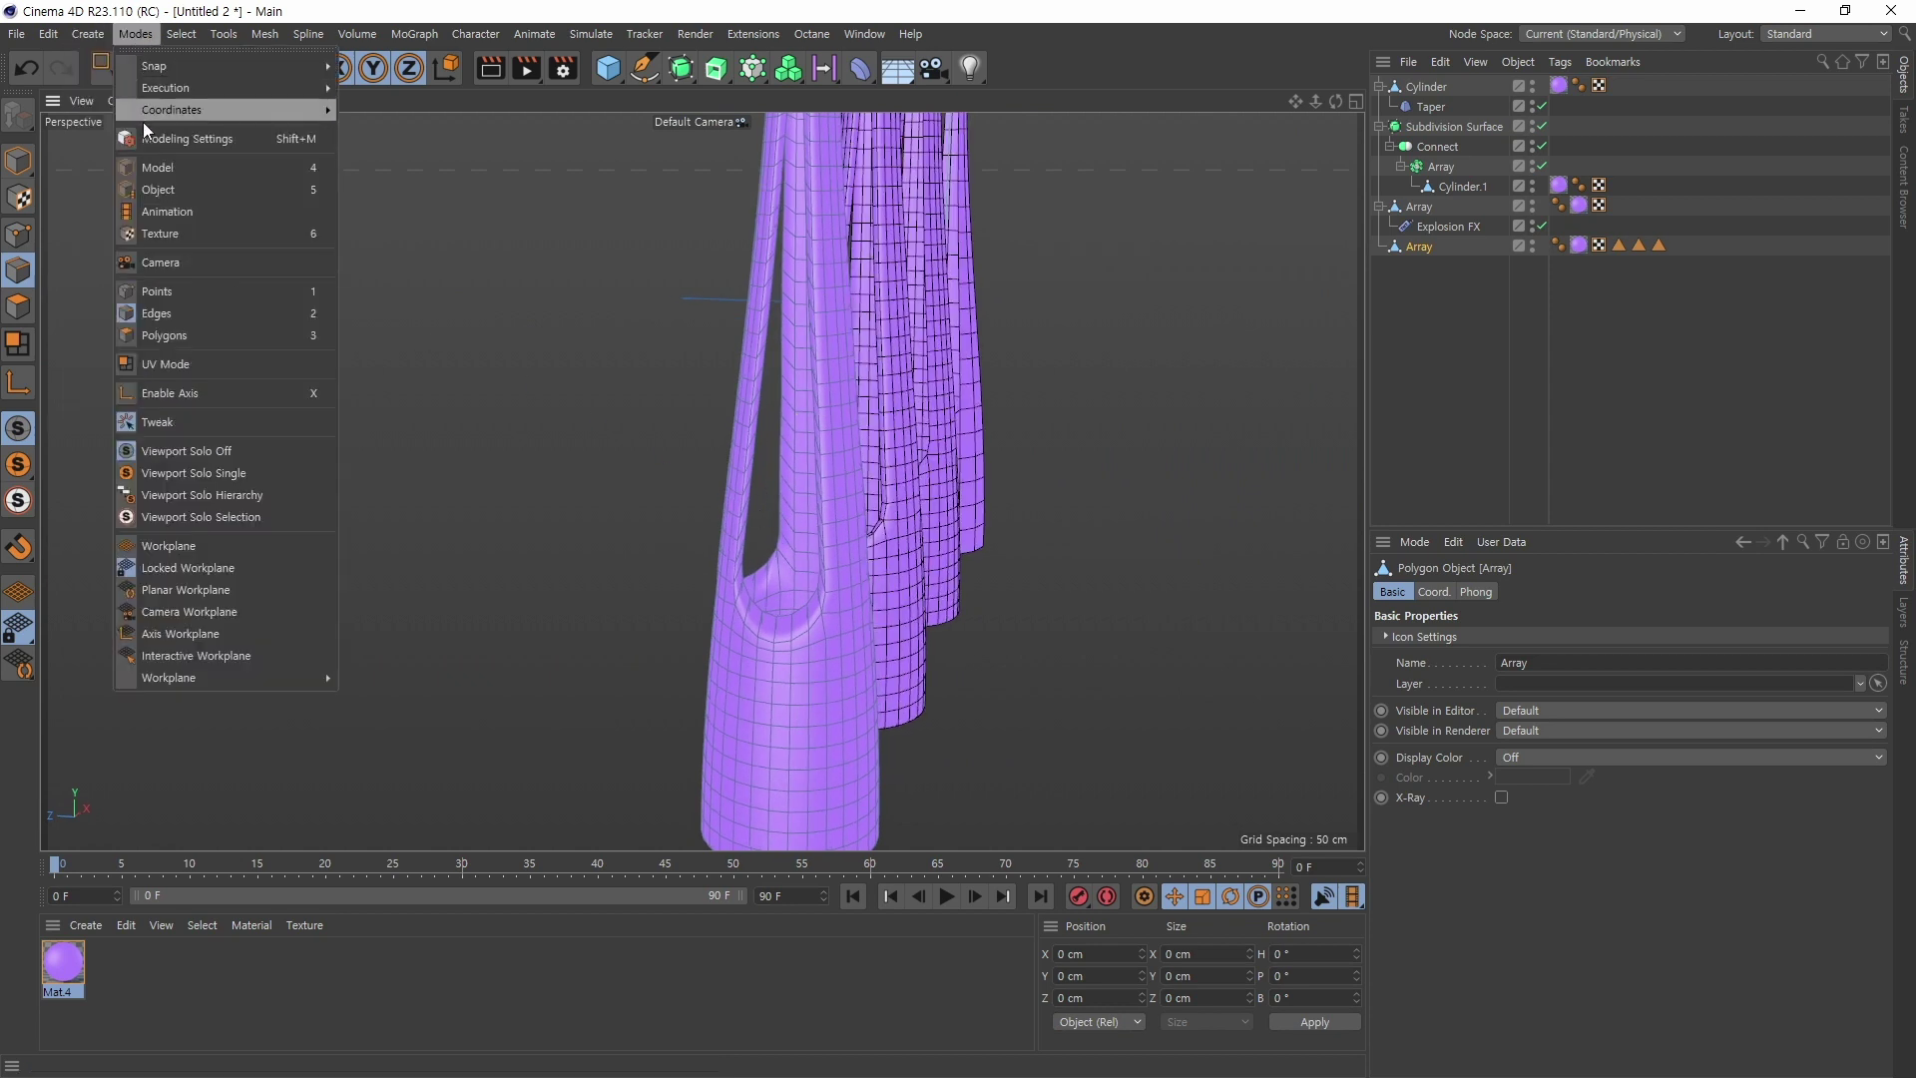
{"action": "mouse_move", "coordinate": [182, 34]}
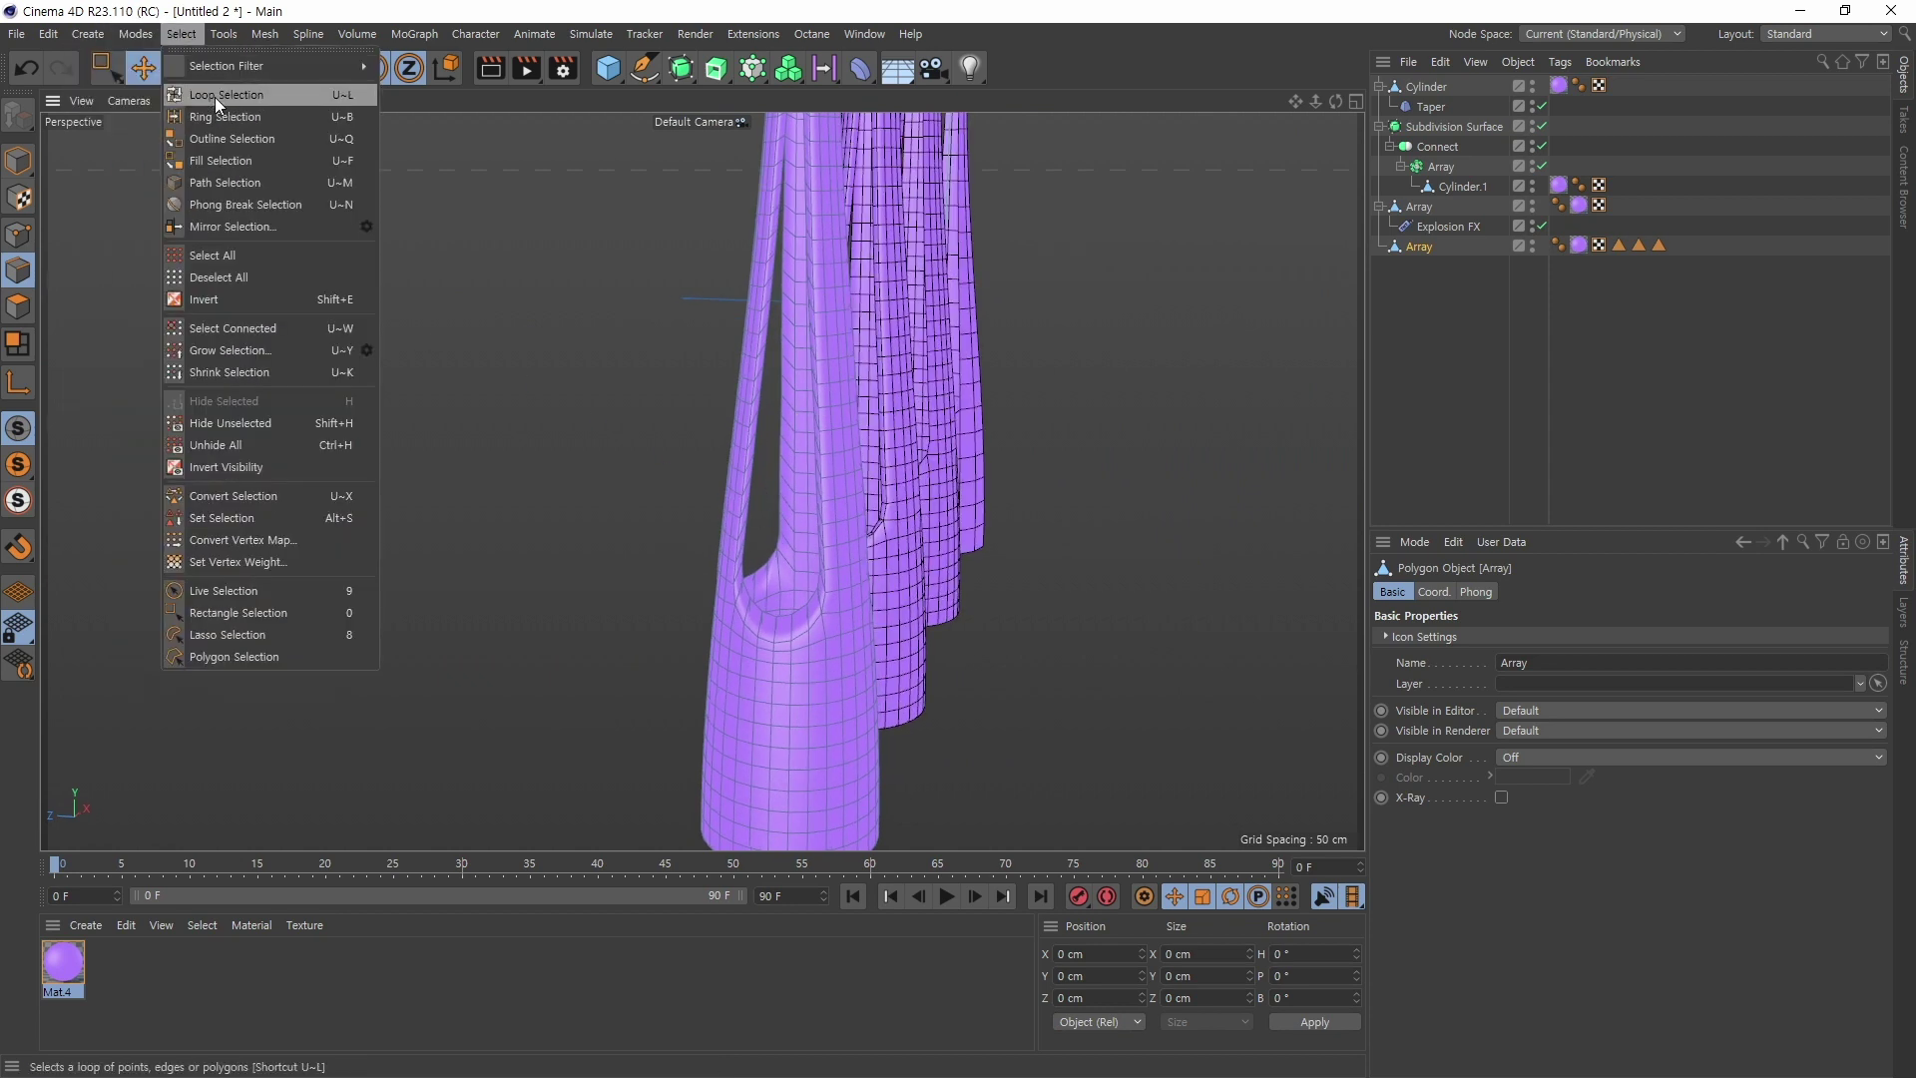
{"action": "left_click", "coordinate": [213, 98]}
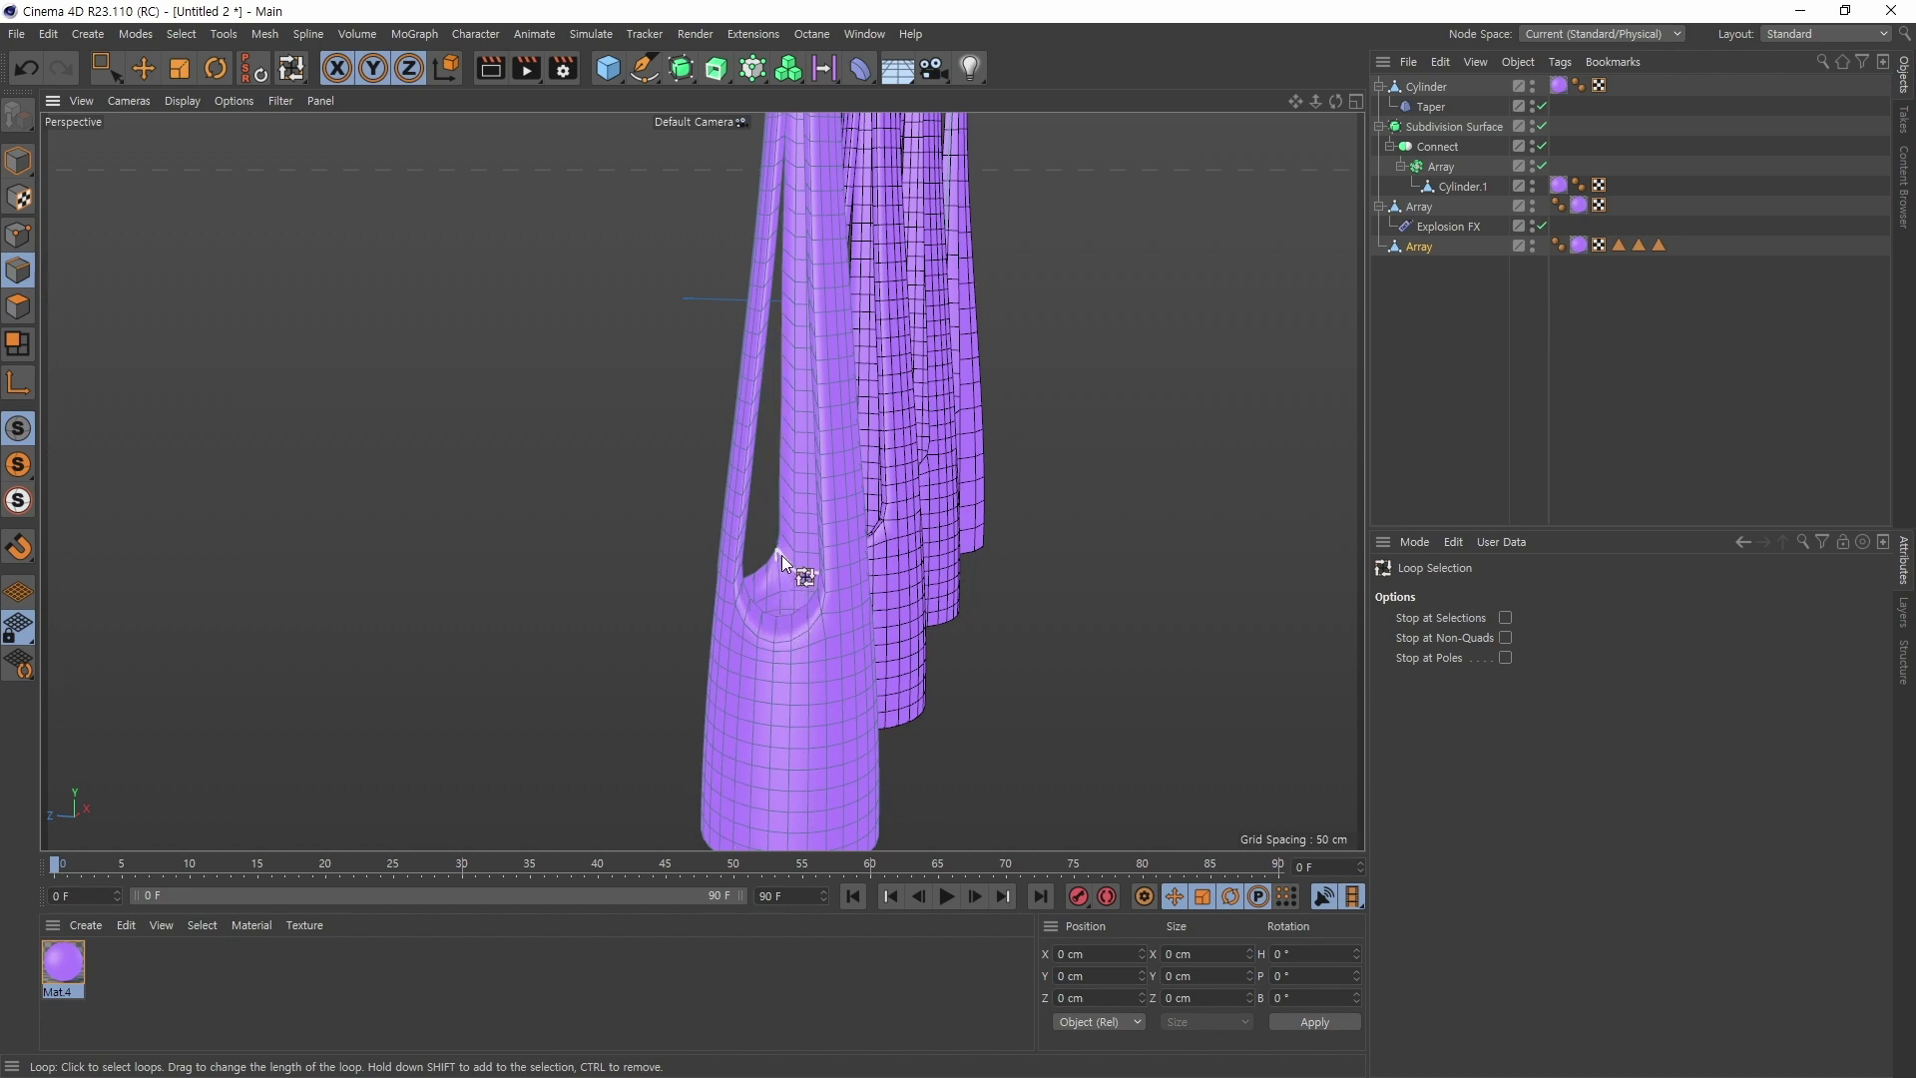
{"action": "left_click_drag", "start_coordinate": [781, 555], "coordinate": [841, 611], "text": "alt"}
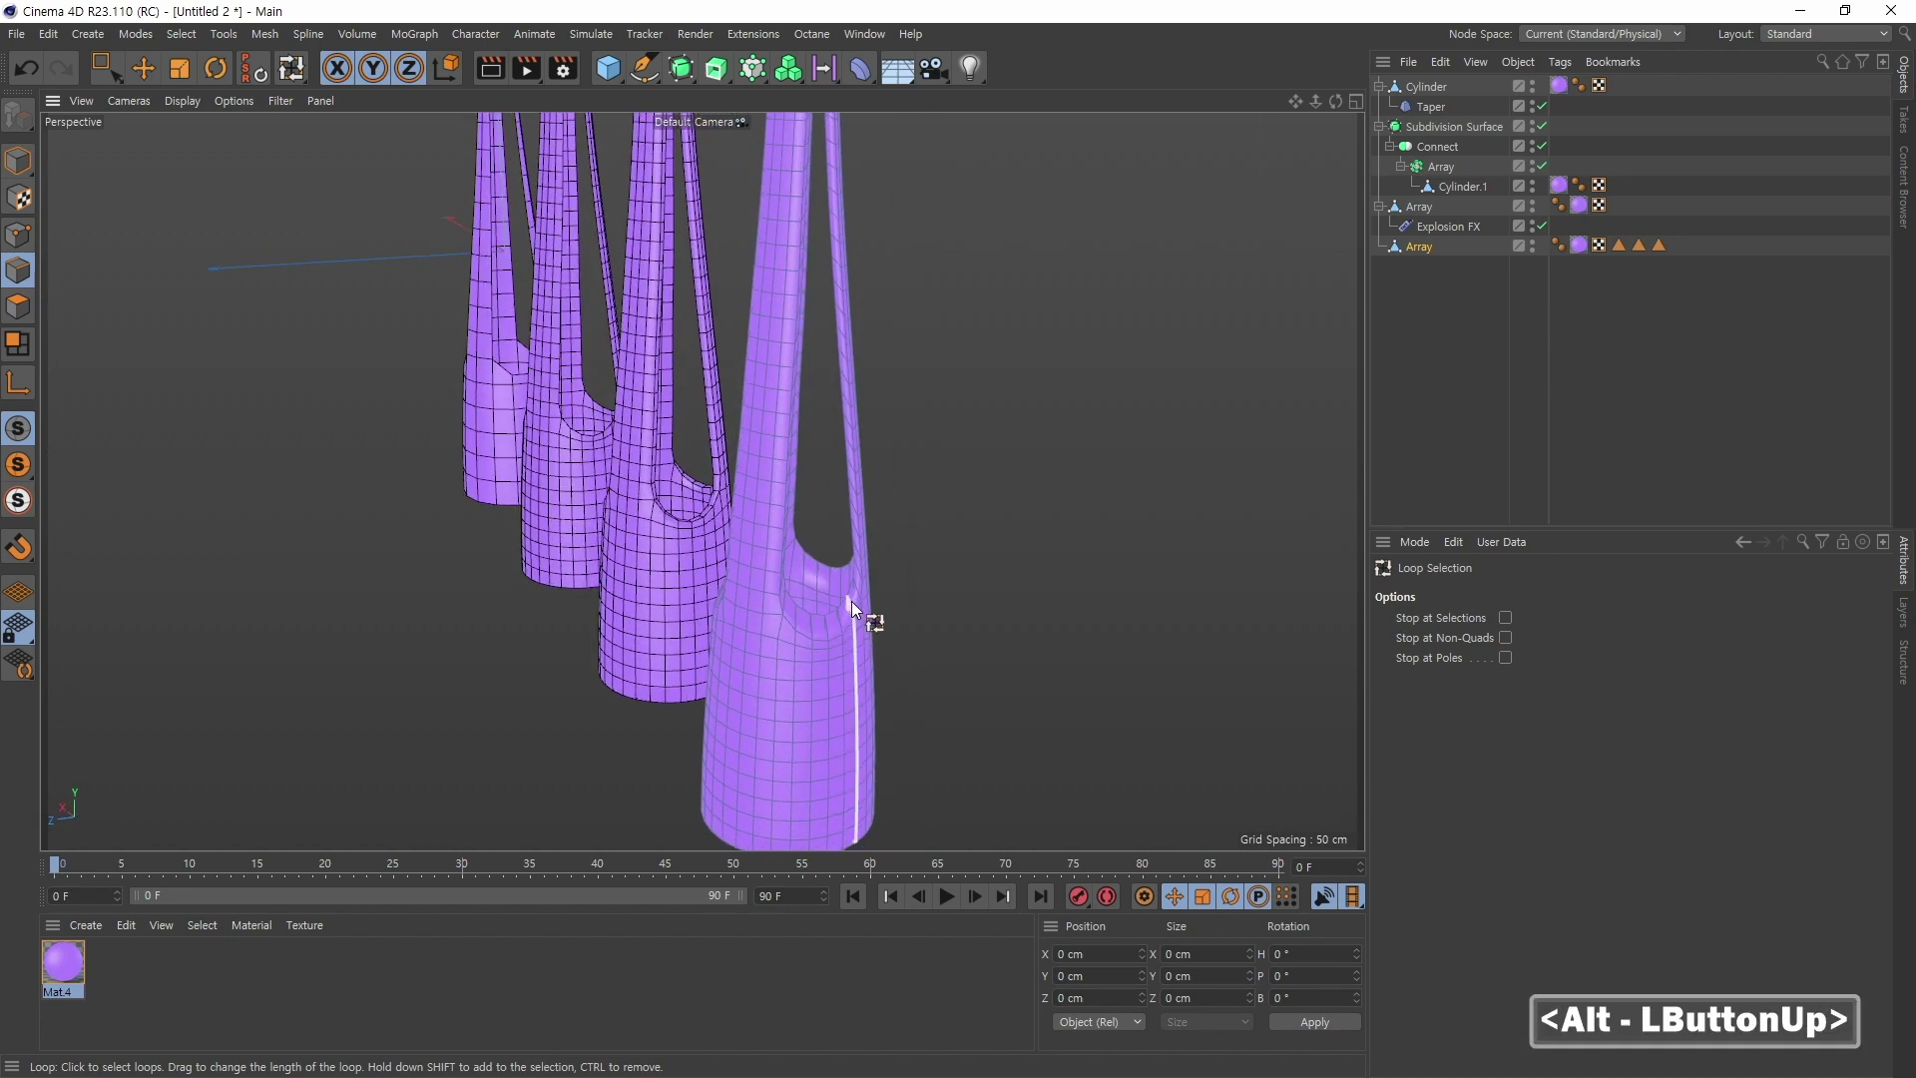
{"action": "left_click", "coordinate": [786, 621]}
Step: Add the inner edge loop at the top of the slats to the existing loop selection
{"action": "right_click_drag", "start_coordinate": [1116, 445], "coordinate": [1056, 428], "text": "alt"}
{"action": "middle_click_drag", "start_coordinate": [1055, 428], "coordinate": [700, 401], "text": "alt"}
{"action": "right_click_drag", "start_coordinate": [700, 401], "coordinate": [890, 385], "text": "alt"}
{"action": "left_click_drag", "start_coordinate": [890, 386], "coordinate": [865, 501], "text": "alt"}
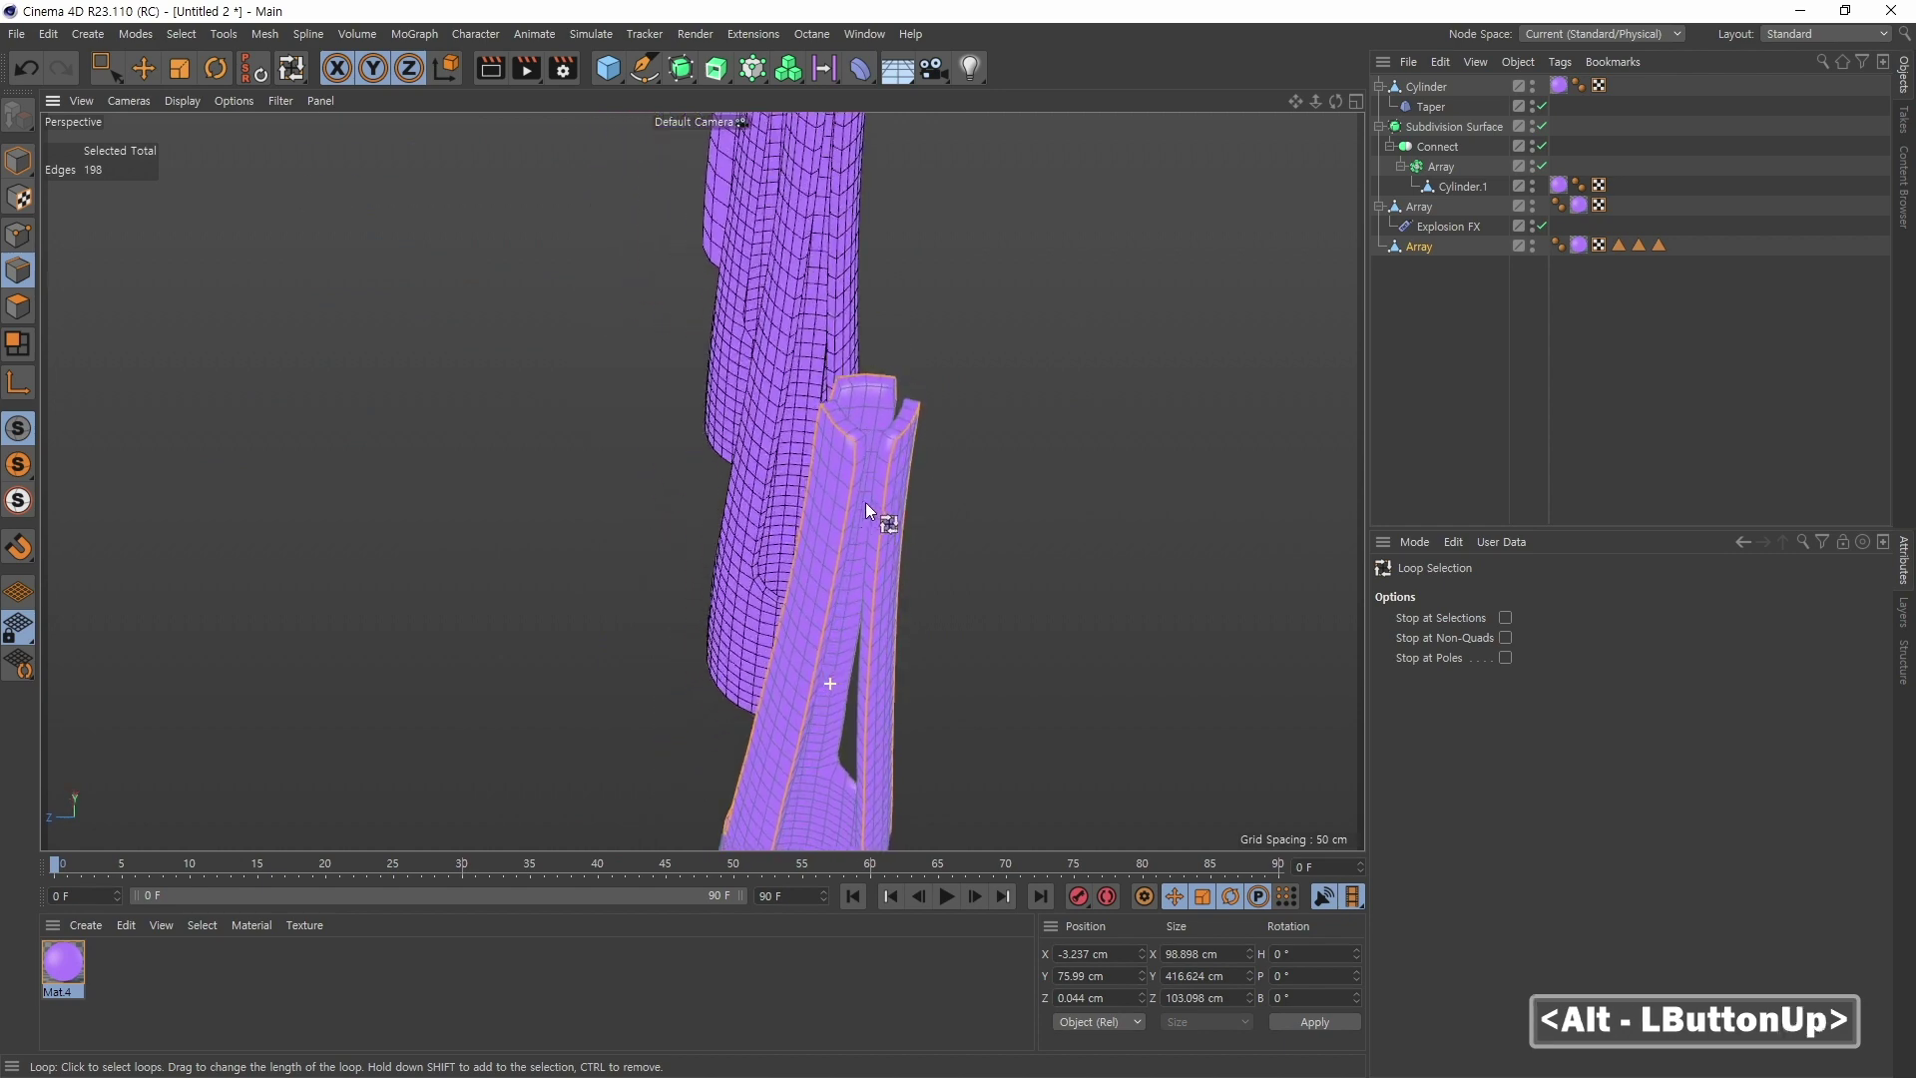
{"action": "left_click", "coordinate": [846, 389], "text": "shift"}
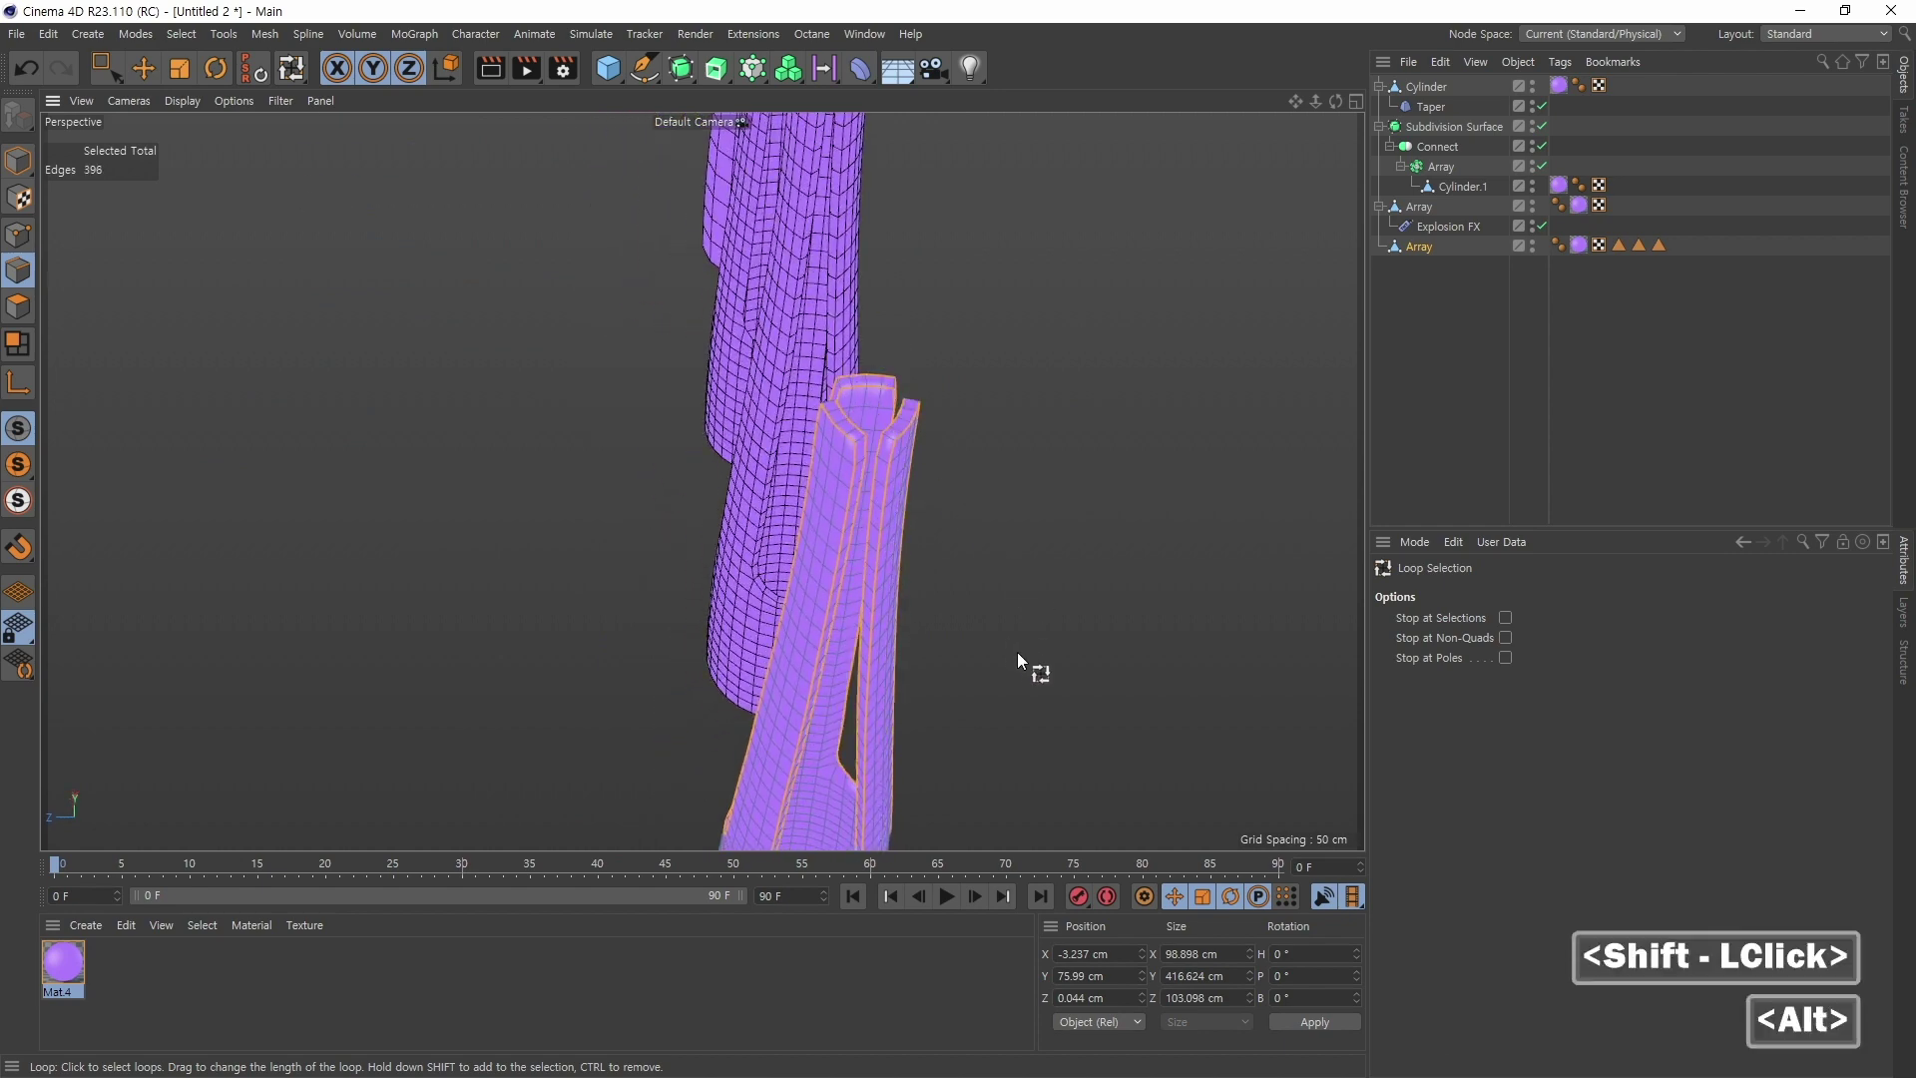
Step: Add the remaining edge loops at the top ends of the baked mesh's slats to the loop selection
{"action": "left_click_drag", "start_coordinate": [1016, 651], "coordinate": [1104, 543], "text": "alt"}
{"action": "middle_click_drag", "start_coordinate": [1104, 542], "coordinate": [985, 211], "text": "alt"}
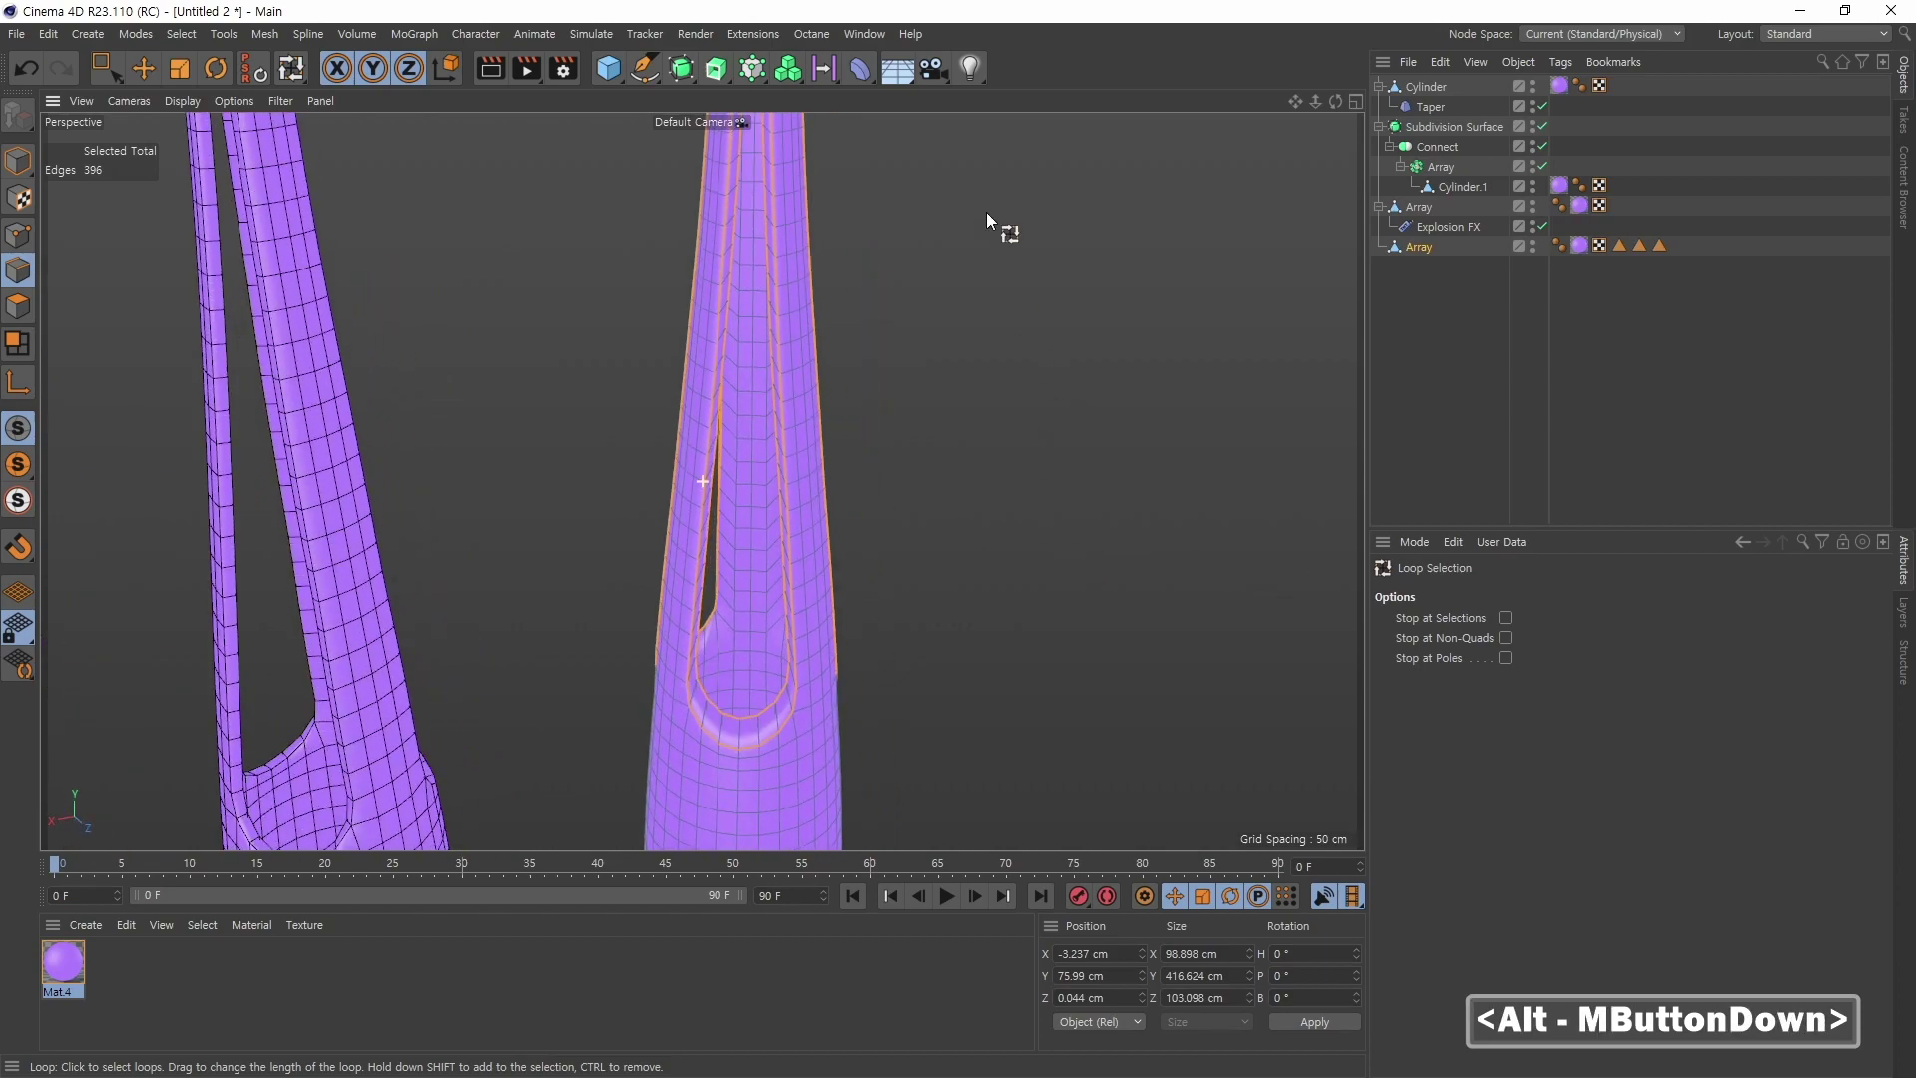
{"action": "right_click_drag", "start_coordinate": [986, 212], "coordinate": [953, 662], "text": "alt"}
{"action": "middle_click_drag", "start_coordinate": [953, 662], "coordinate": [838, 659], "text": "alt"}
{"action": "left_click_drag", "start_coordinate": [838, 659], "coordinate": [850, 575], "text": "alt"}
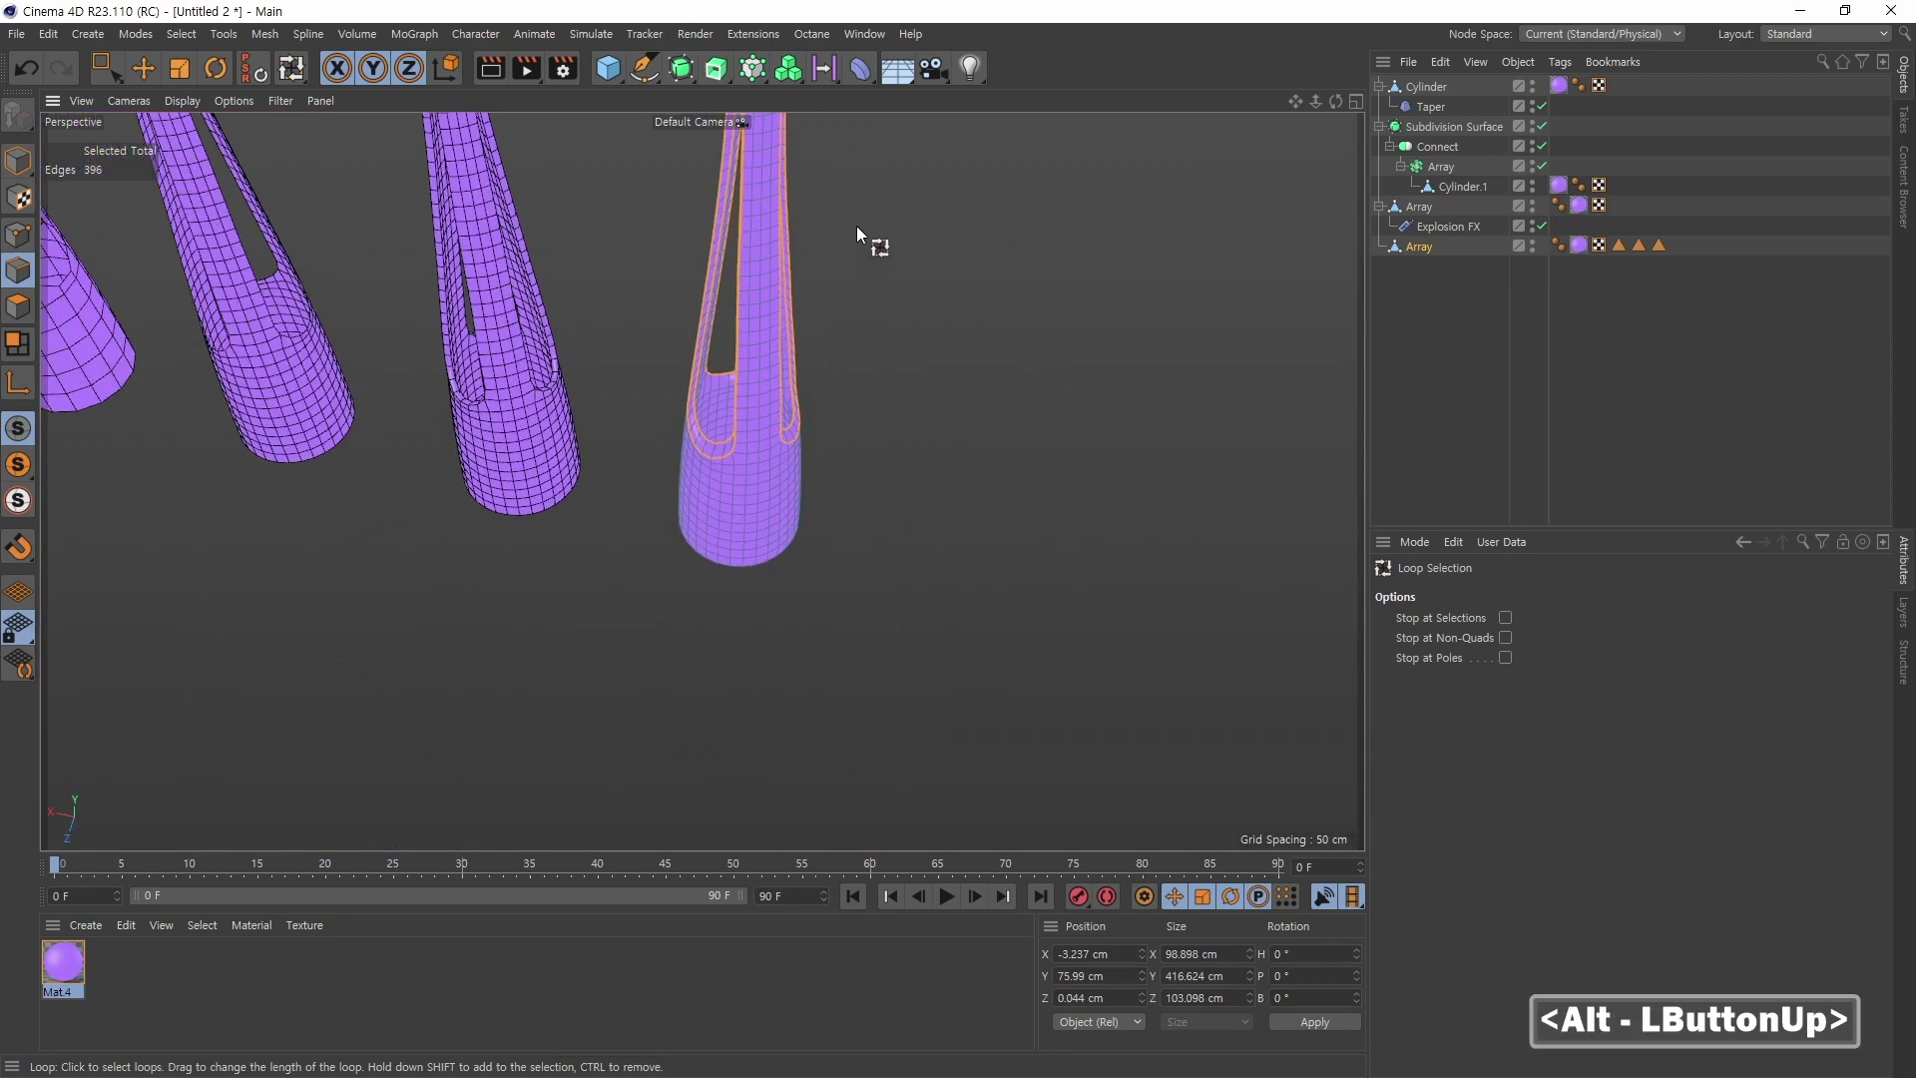
{"action": "middle_click_drag", "start_coordinate": [857, 235], "coordinate": [848, 510], "text": "alt"}
{"action": "right_click_drag", "start_coordinate": [848, 511], "coordinate": [910, 553], "text": "alt"}
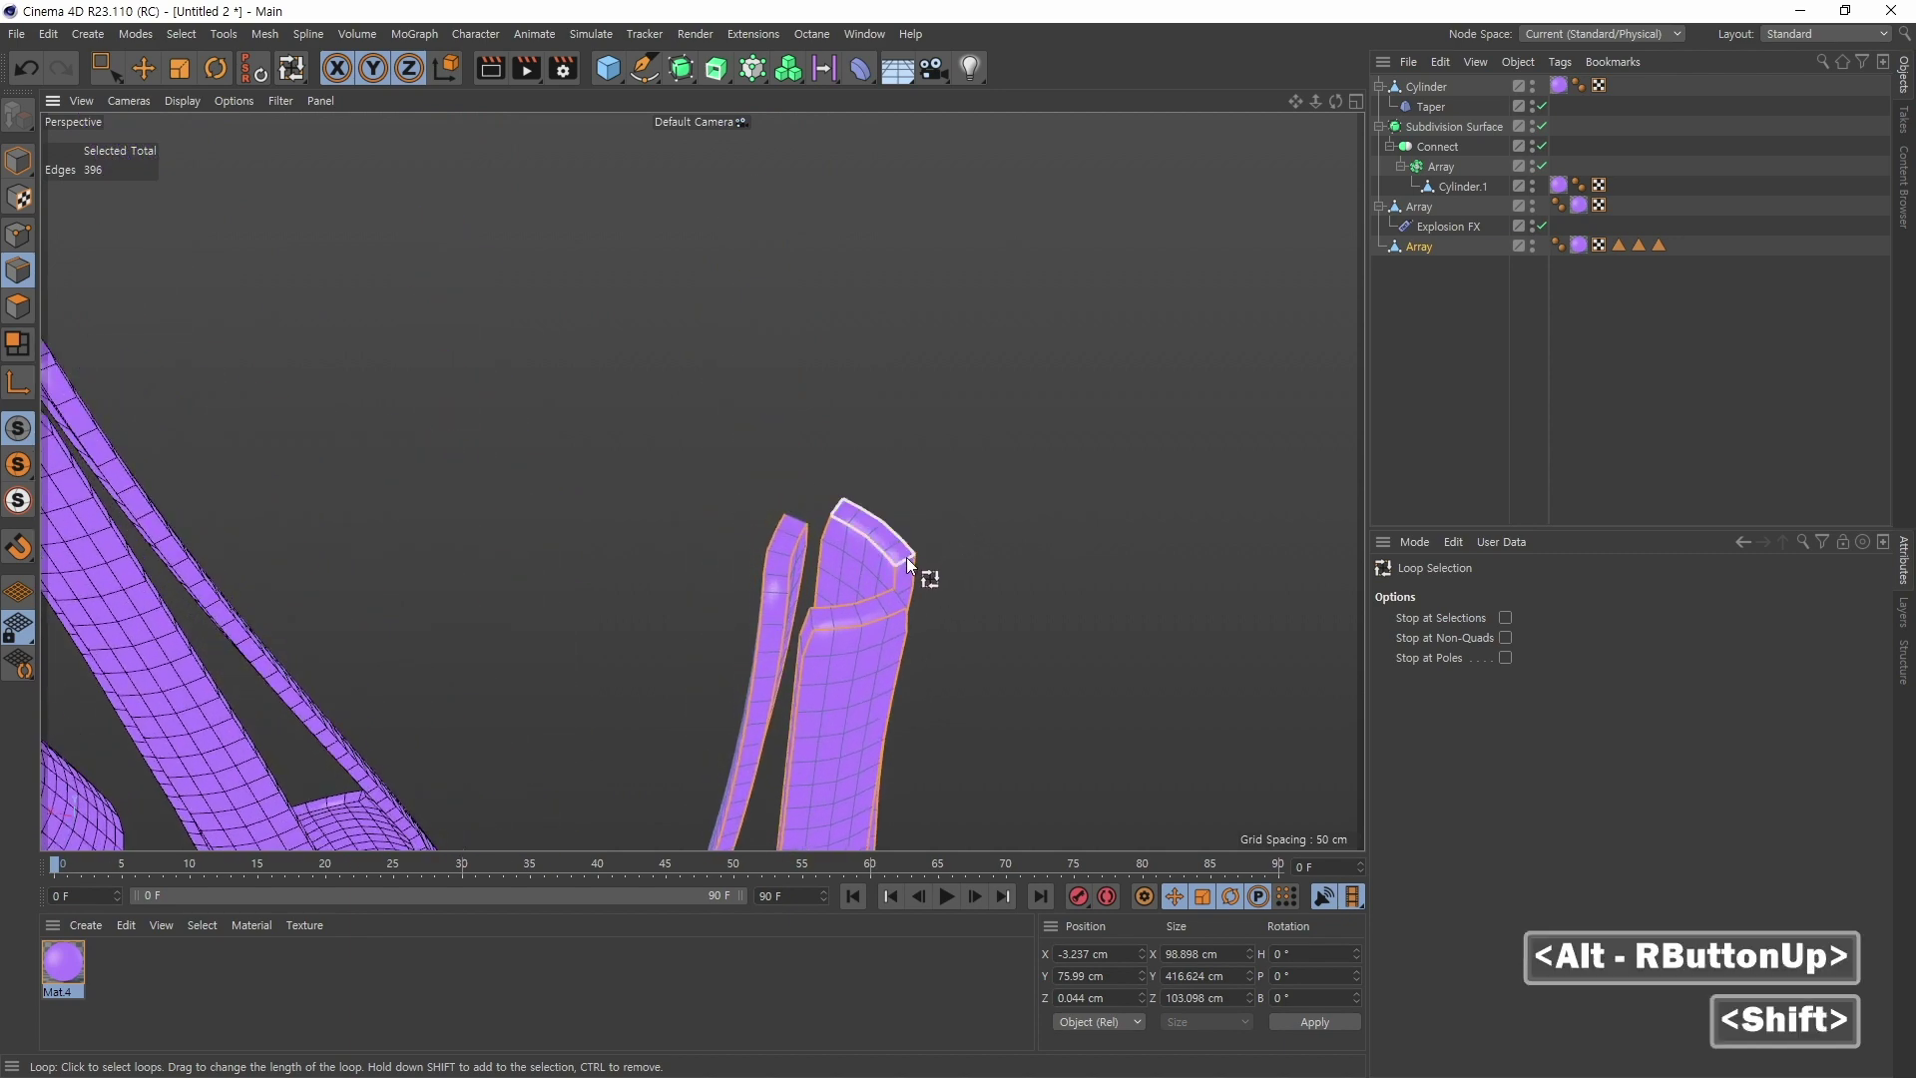
{"action": "left_click", "coordinate": [906, 557], "text": "shift"}
{"action": "left_click", "coordinate": [824, 625], "text": "shift"}
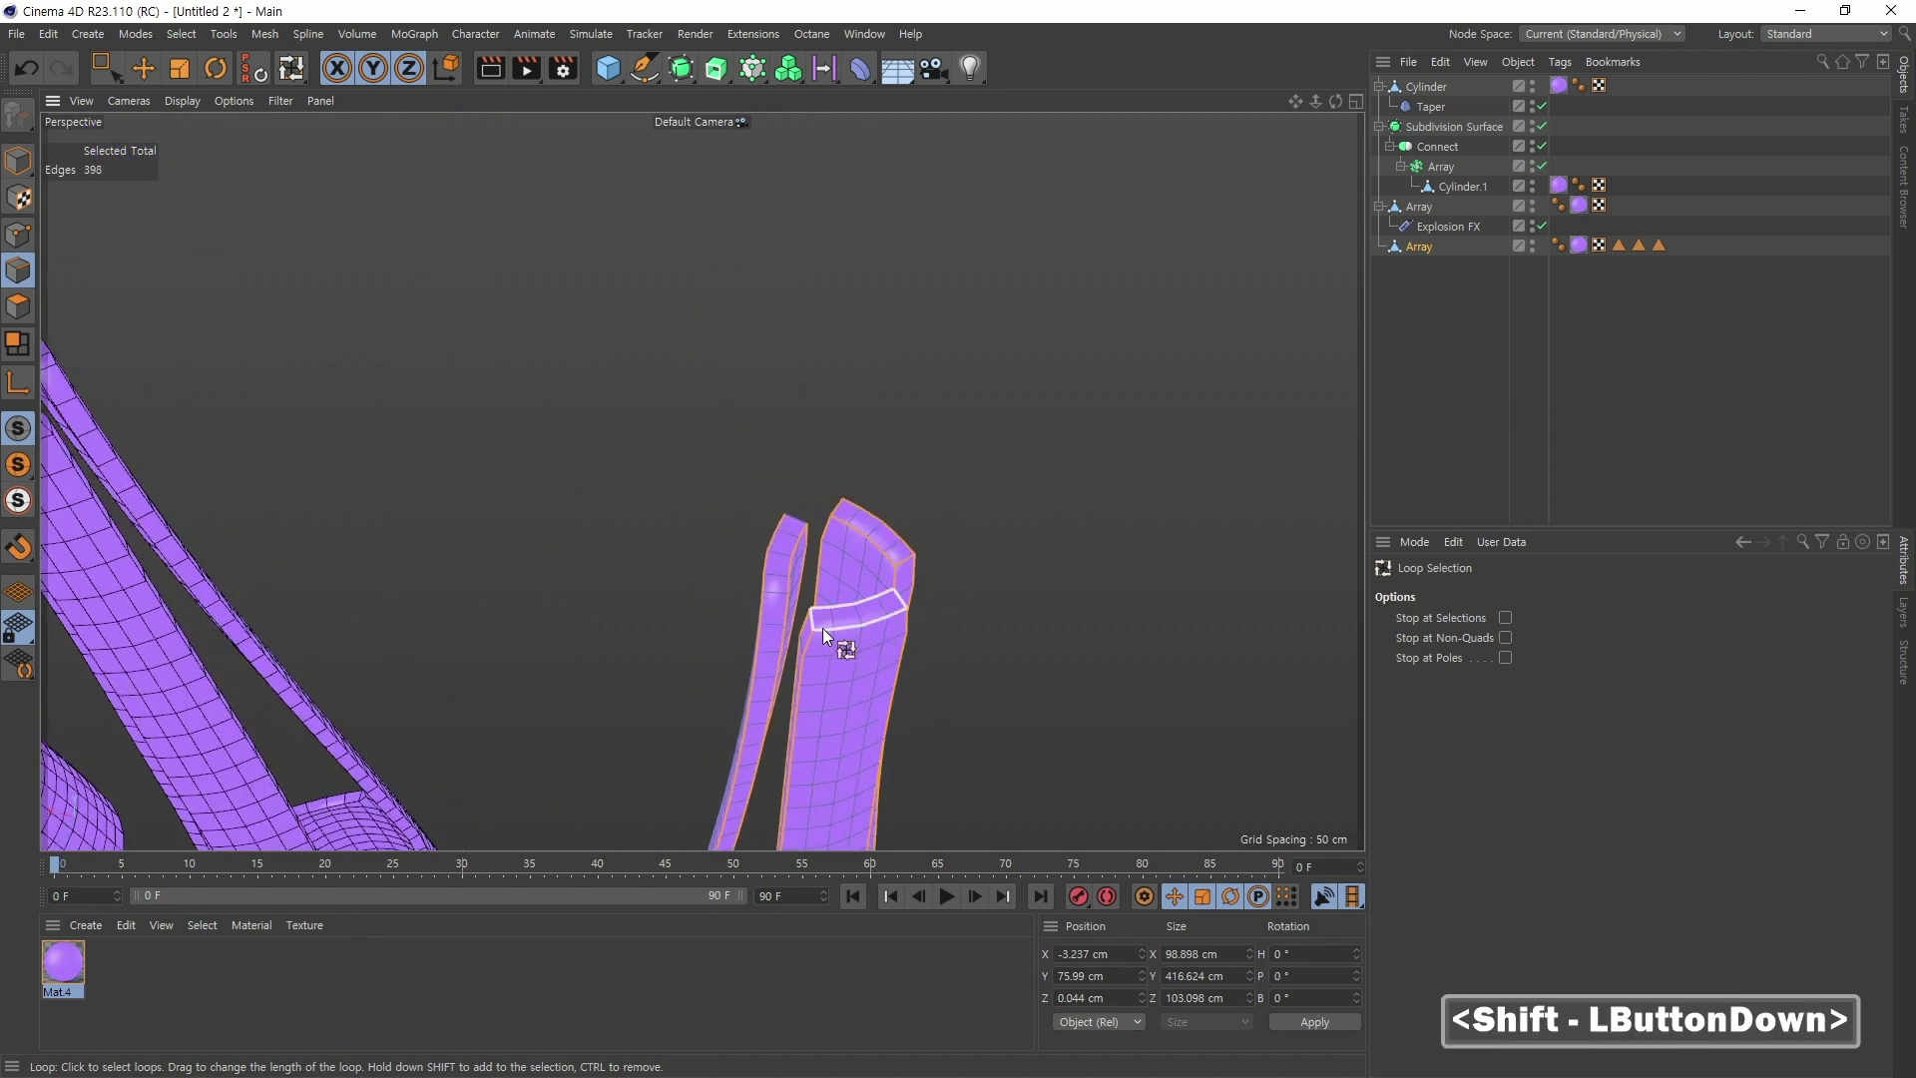
{"action": "left_click_drag", "start_coordinate": [849, 536], "coordinate": [844, 663], "text": "alt"}
{"action": "middle_click_drag", "start_coordinate": [844, 662], "coordinate": [832, 597], "text": "alt"}
{"action": "right_click_drag", "start_coordinate": [832, 597], "coordinate": [1117, 619], "text": "alt"}
{"action": "left_click", "coordinate": [844, 553], "text": "shift"}
Step: Add the outer and inner edge loops of the vase's bottom rim to the loop selection
{"action": "middle_click_drag", "start_coordinate": [1118, 618], "coordinate": [932, 735], "text": "alt"}
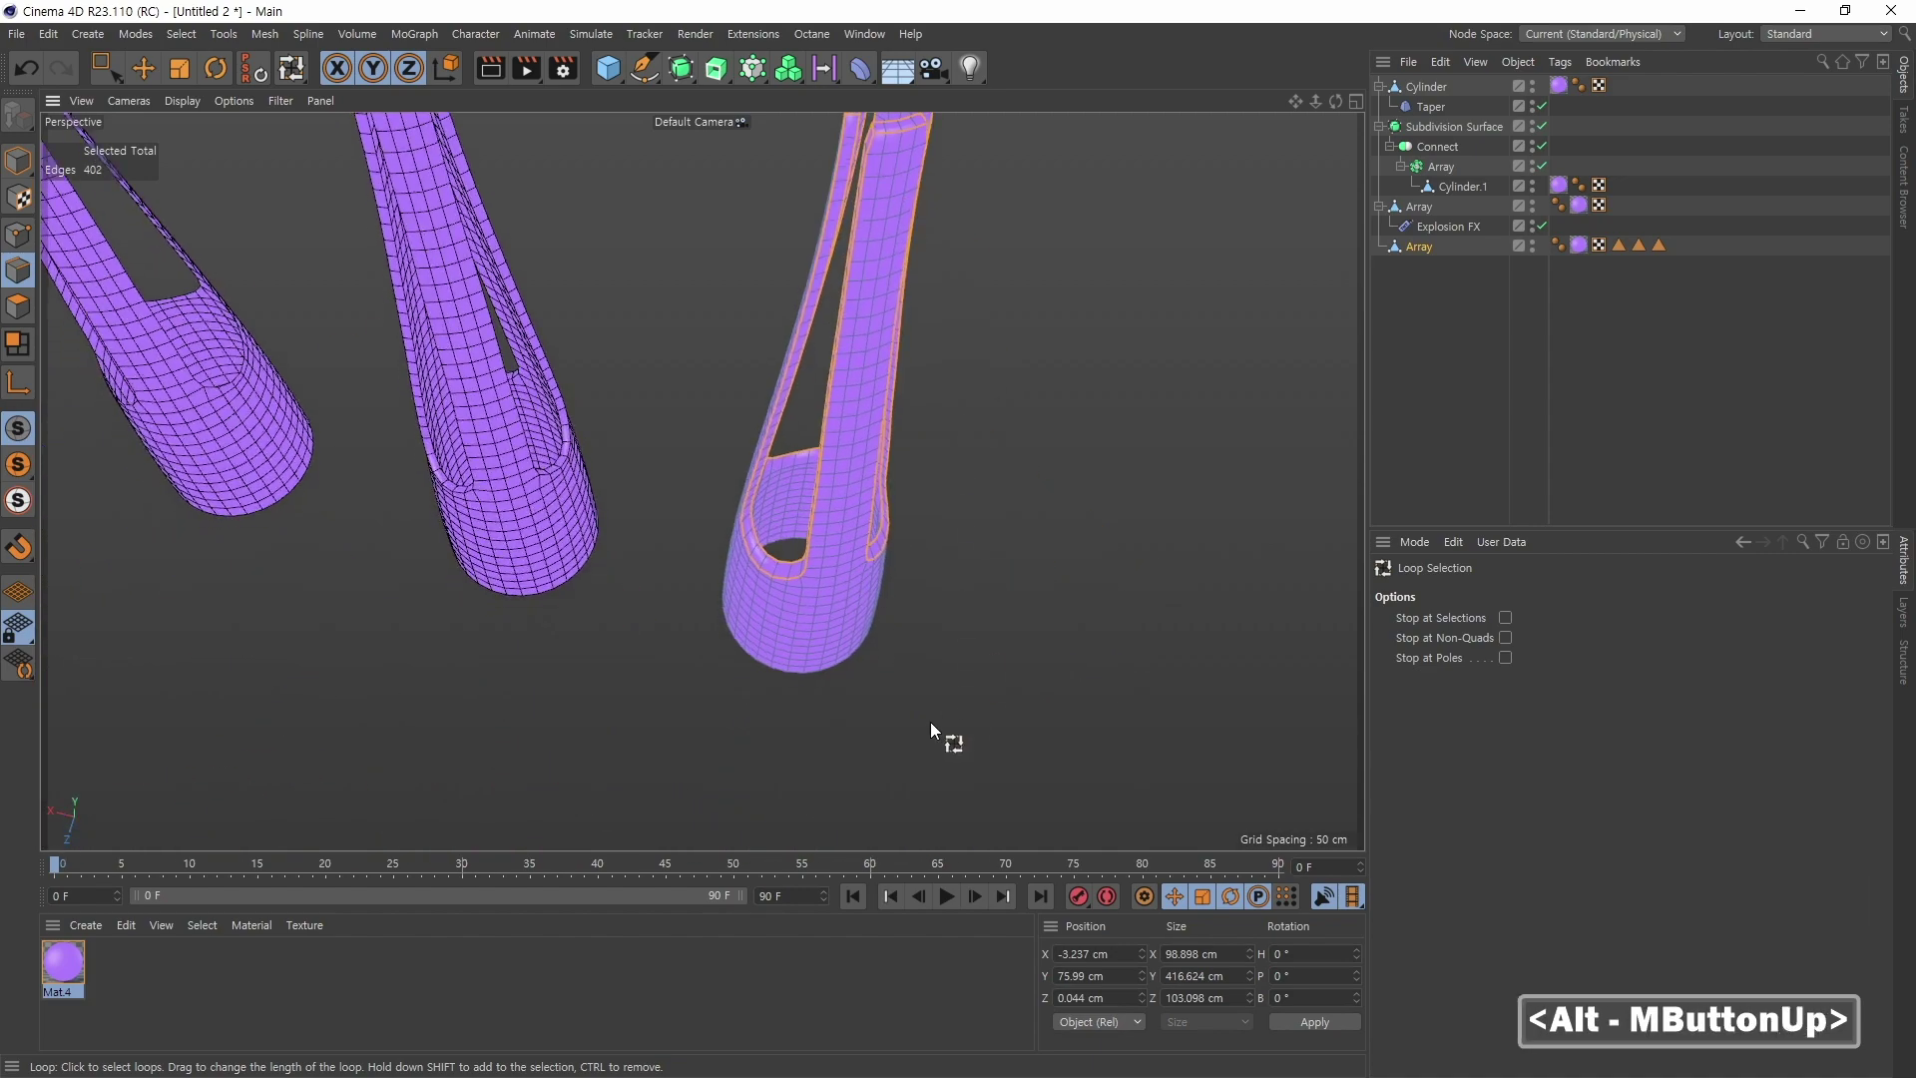
{"action": "left_click_drag", "start_coordinate": [932, 735], "coordinate": [1015, 465], "text": "alt"}
{"action": "right_click_drag", "start_coordinate": [1015, 465], "coordinate": [937, 527], "text": "alt"}
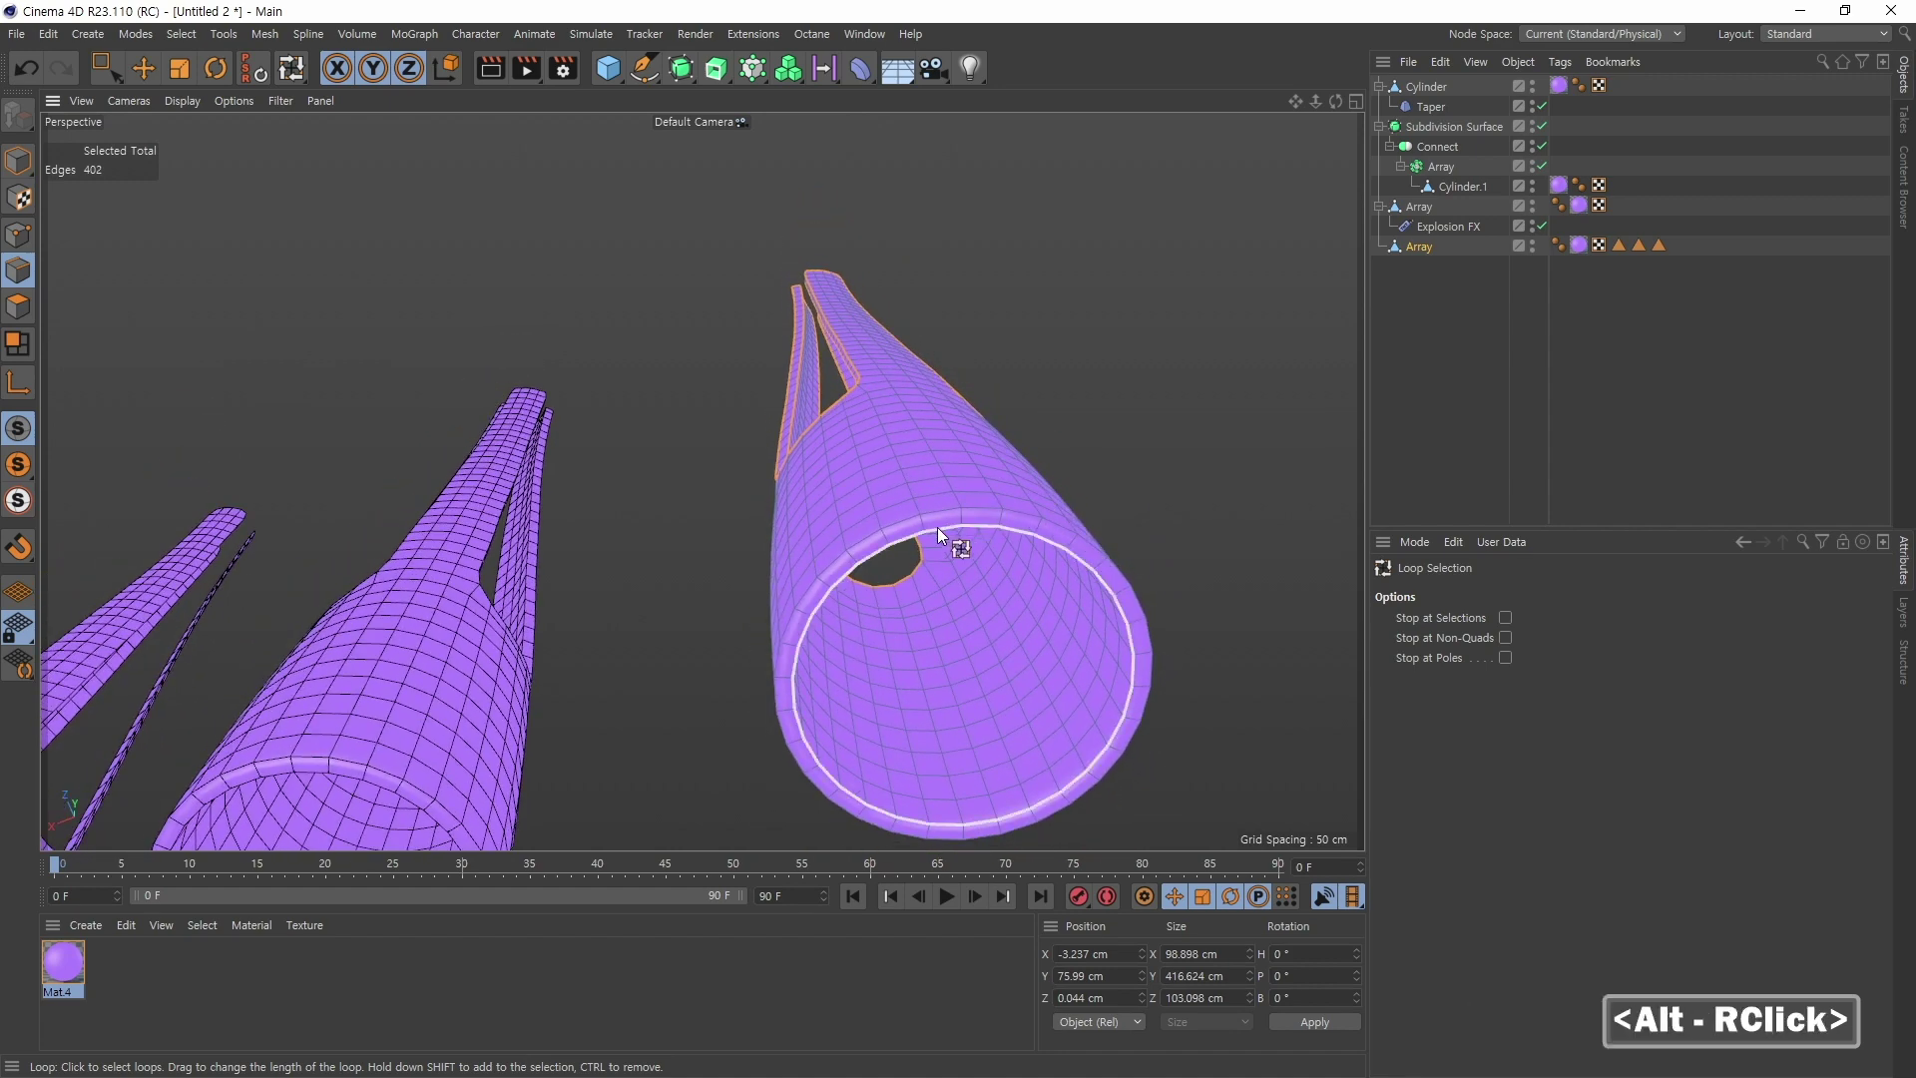
{"action": "left_click", "coordinate": [938, 514], "text": "shift"}
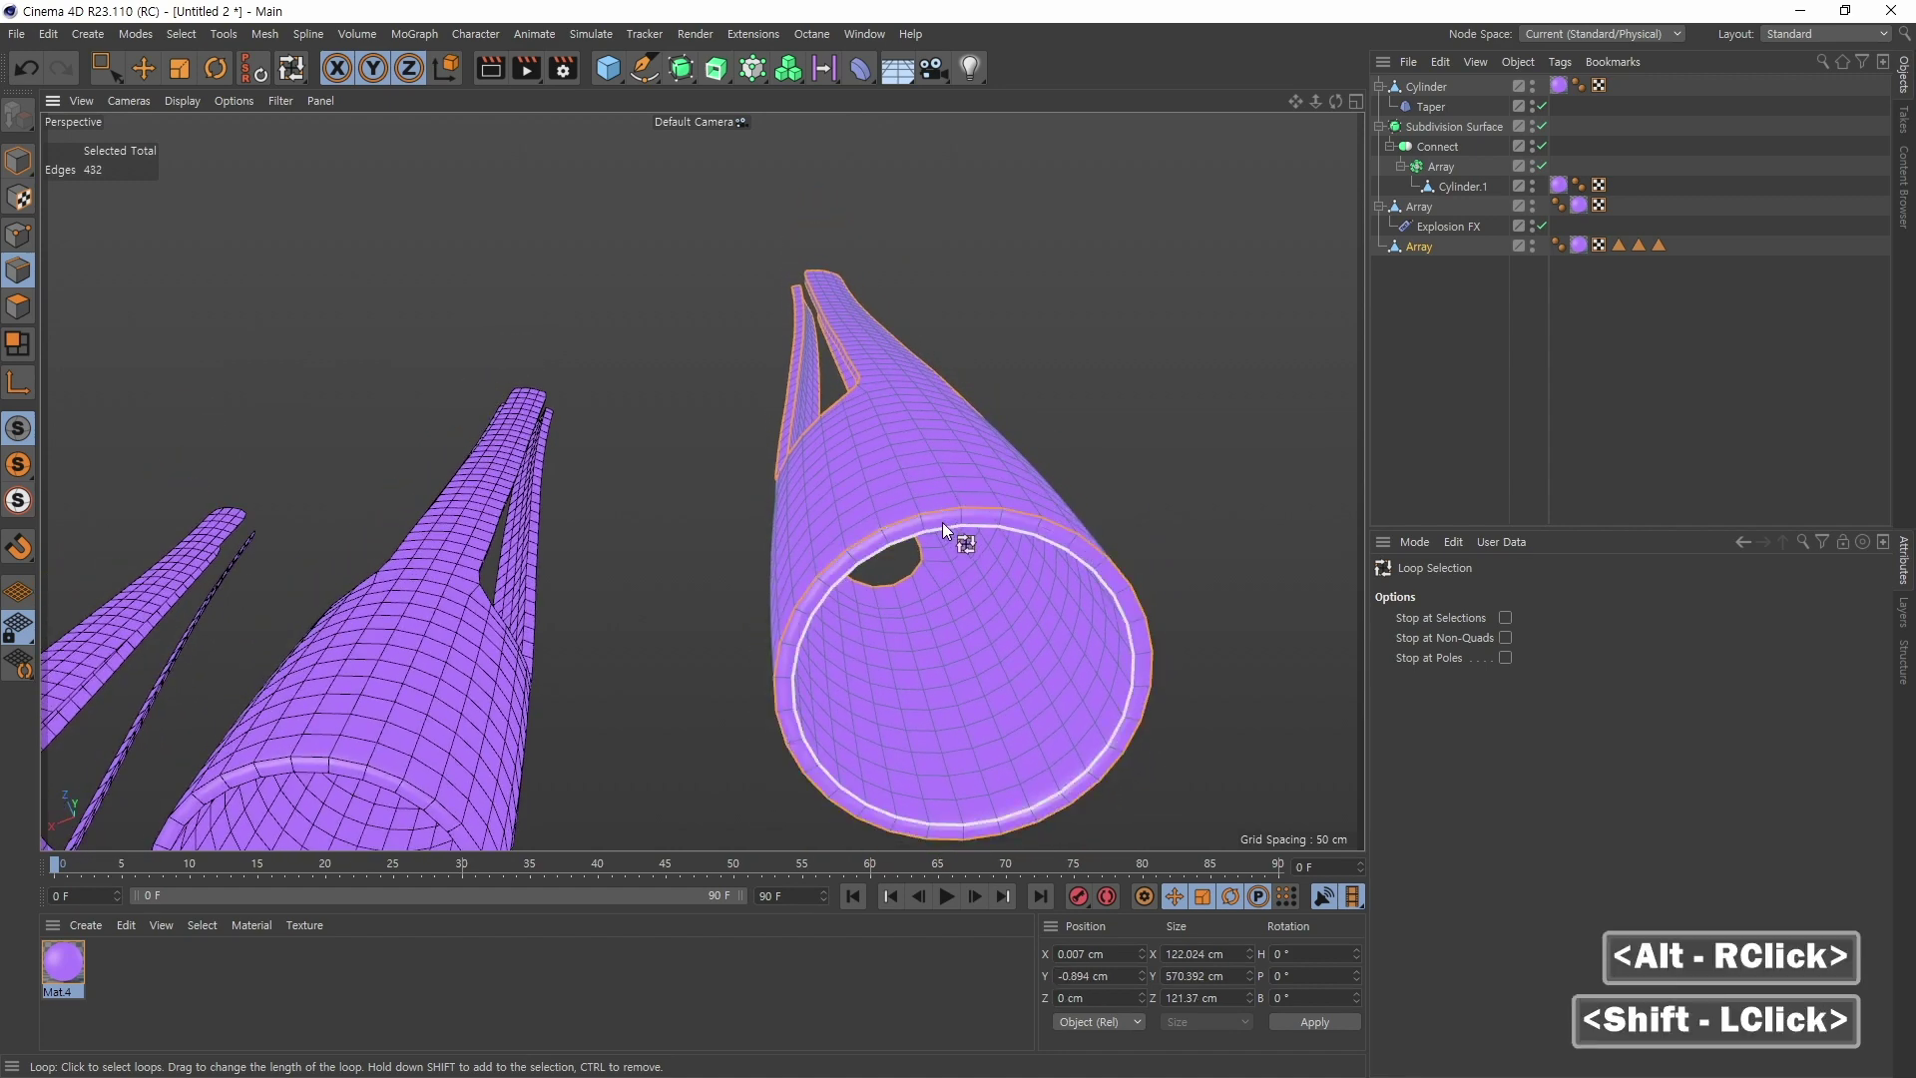
{"action": "left_click", "coordinate": [1014, 529], "text": "shift"}
Step: Store the selected edge loops as an edge selection tag on the baked Array with Set Selection
{"action": "right_click_drag", "start_coordinate": [1104, 501], "coordinate": [1142, 417], "text": "alt"}
{"action": "left_click_drag", "start_coordinate": [1142, 417], "coordinate": [1069, 621], "text": "alt"}
{"action": "right_click_drag", "start_coordinate": [1069, 621], "coordinate": [1086, 479], "text": "alt"}
{"action": "middle_click_drag", "start_coordinate": [1086, 479], "coordinate": [1010, 570], "text": "alt"}
{"action": "right_click_drag", "start_coordinate": [1010, 571], "coordinate": [1045, 517], "text": "alt"}
{"action": "middle_click_drag", "start_coordinate": [1045, 517], "coordinate": [1010, 484], "text": "alt"}
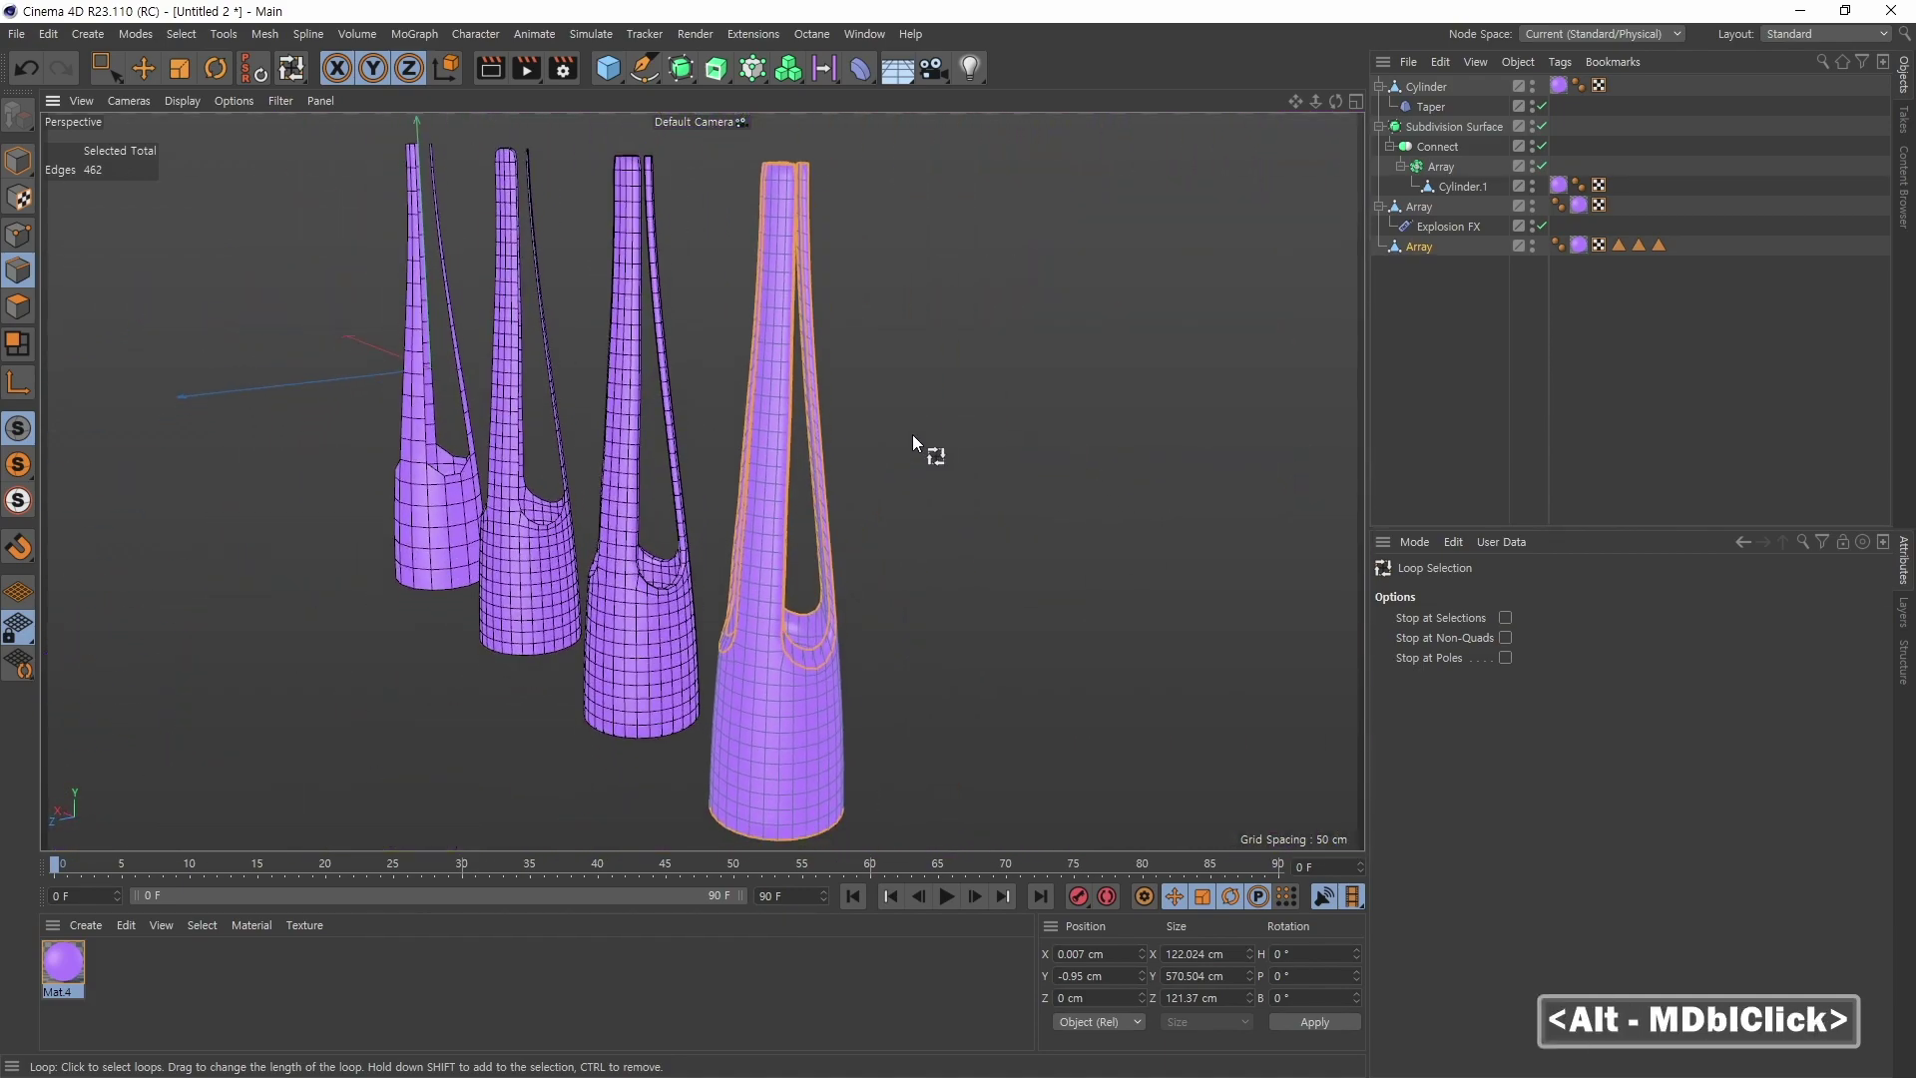
{"action": "left_click", "coordinate": [182, 34]}
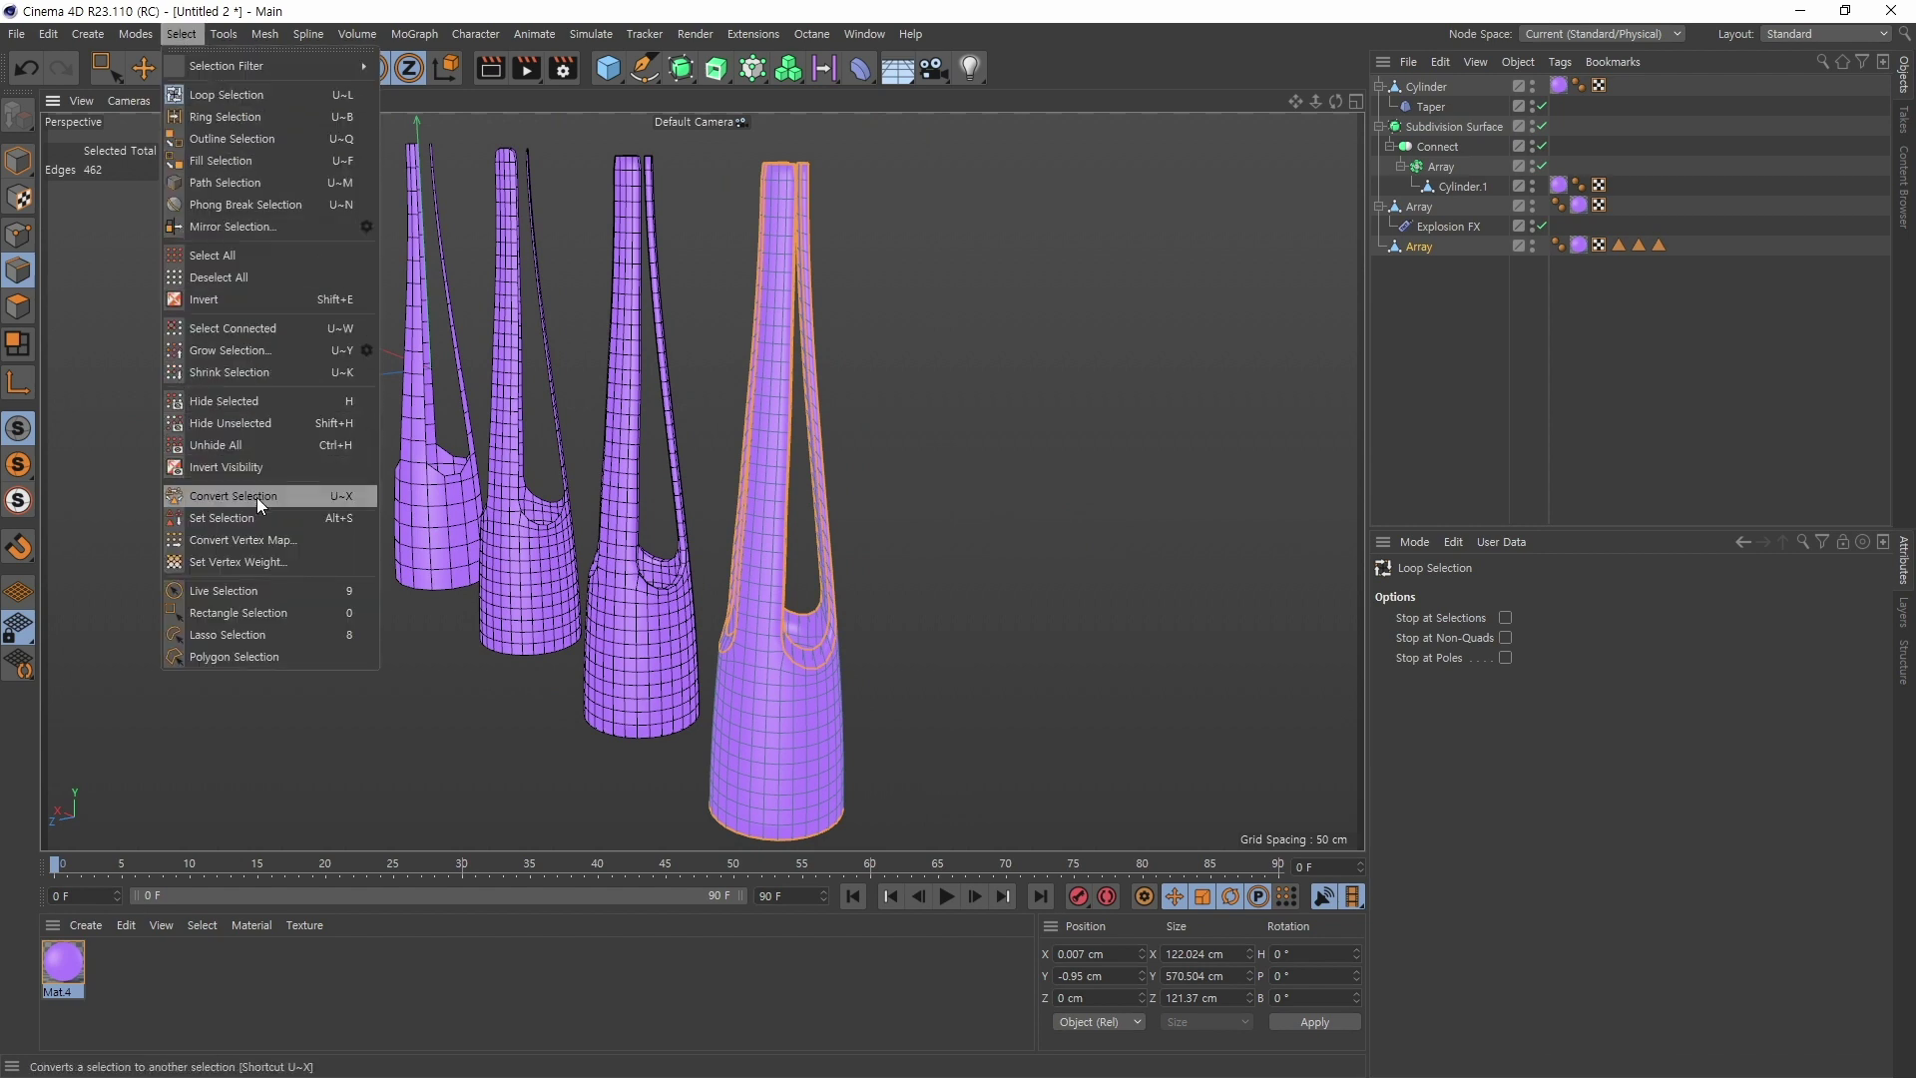
{"action": "left_click", "coordinate": [229, 518]}
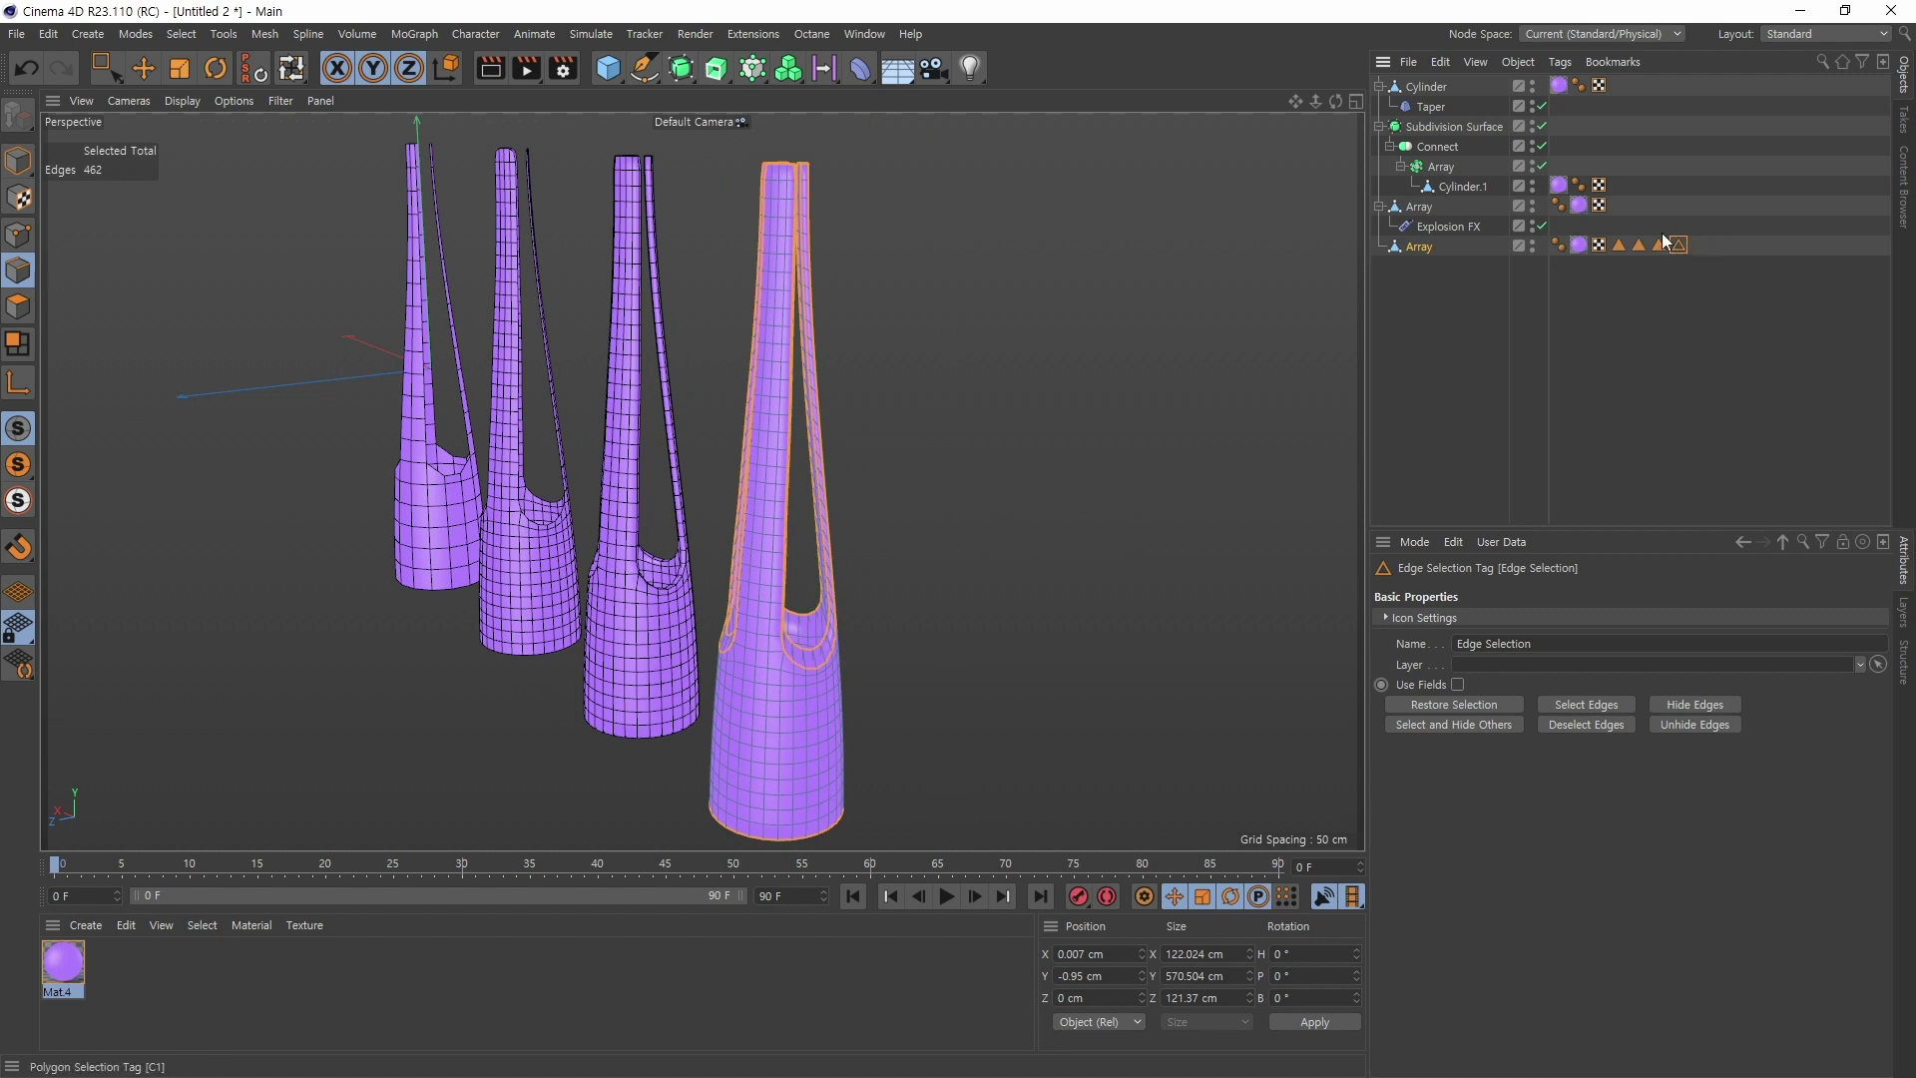
Step: Add a Bevel deformer as a child of the baked Array mesh
{"action": "left_click", "coordinate": [1419, 246]}
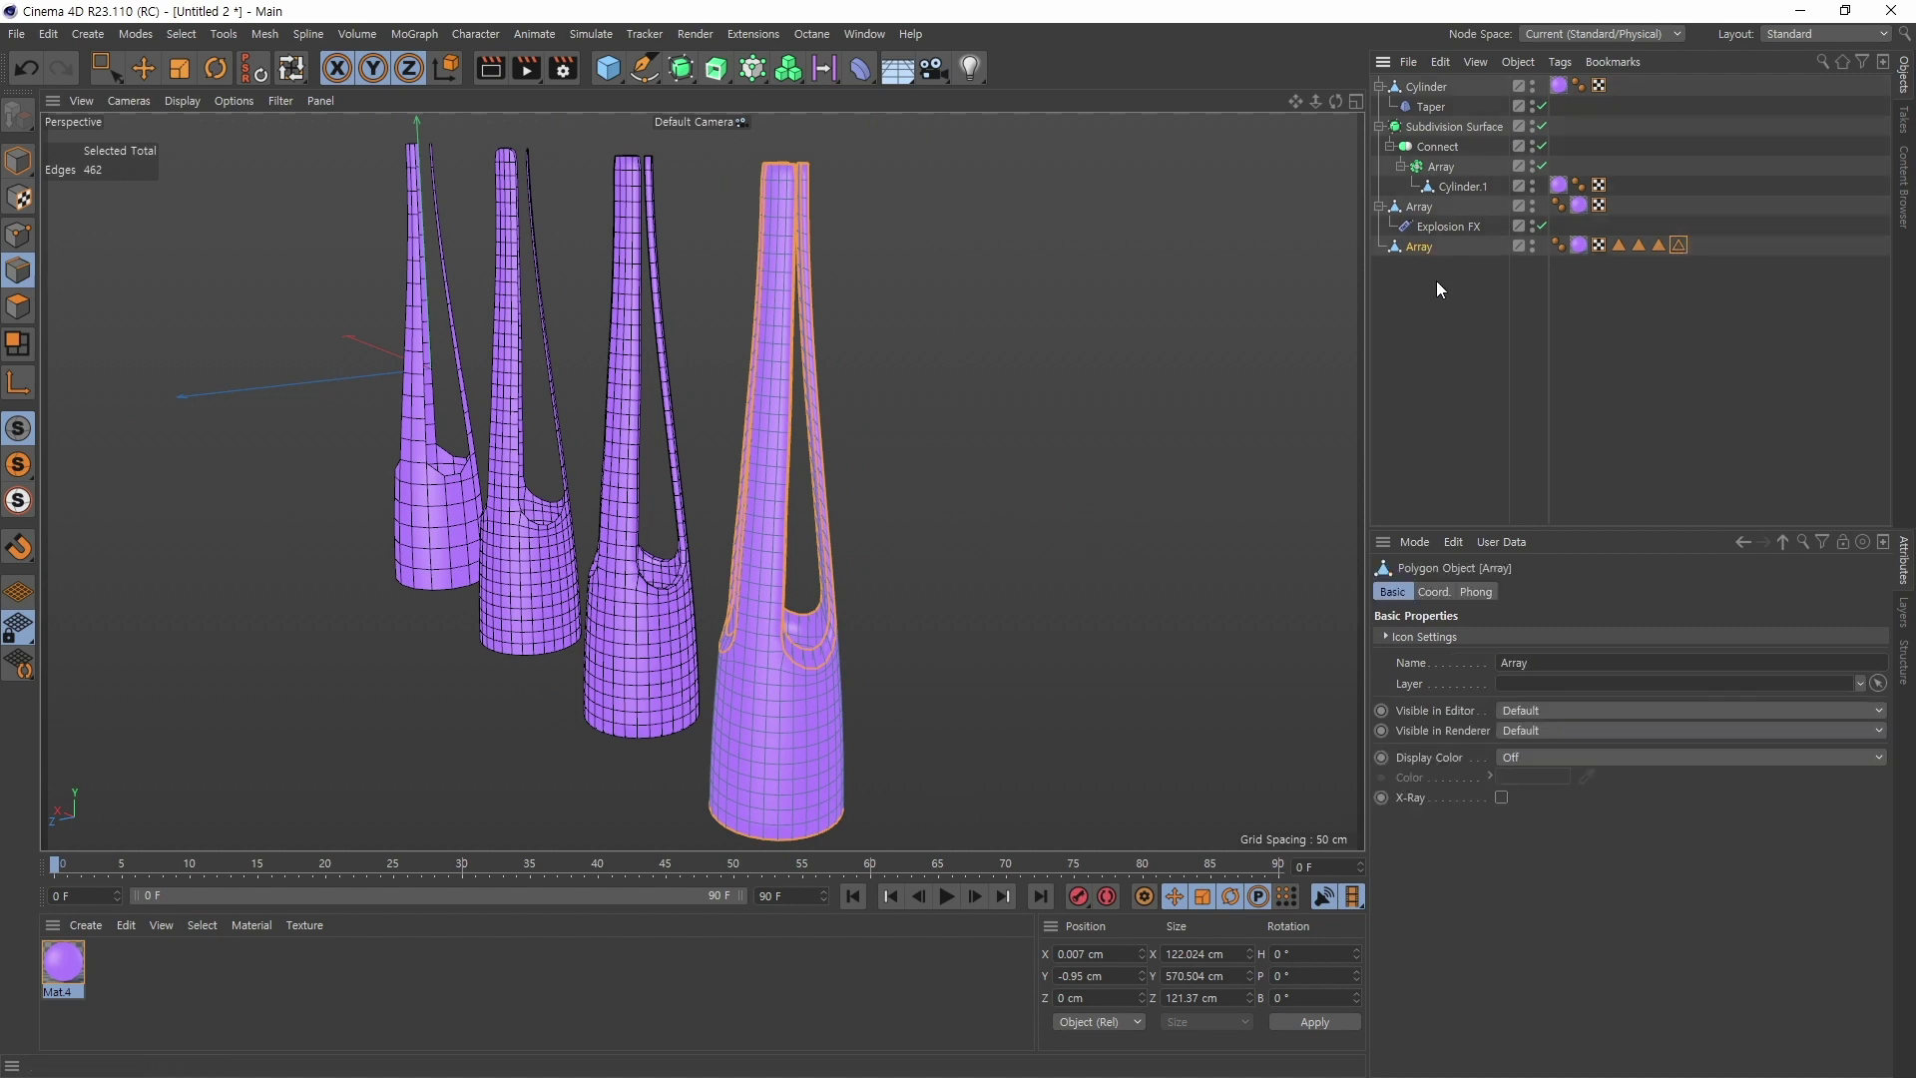
{"action": "left_click", "coordinate": [860, 75]}
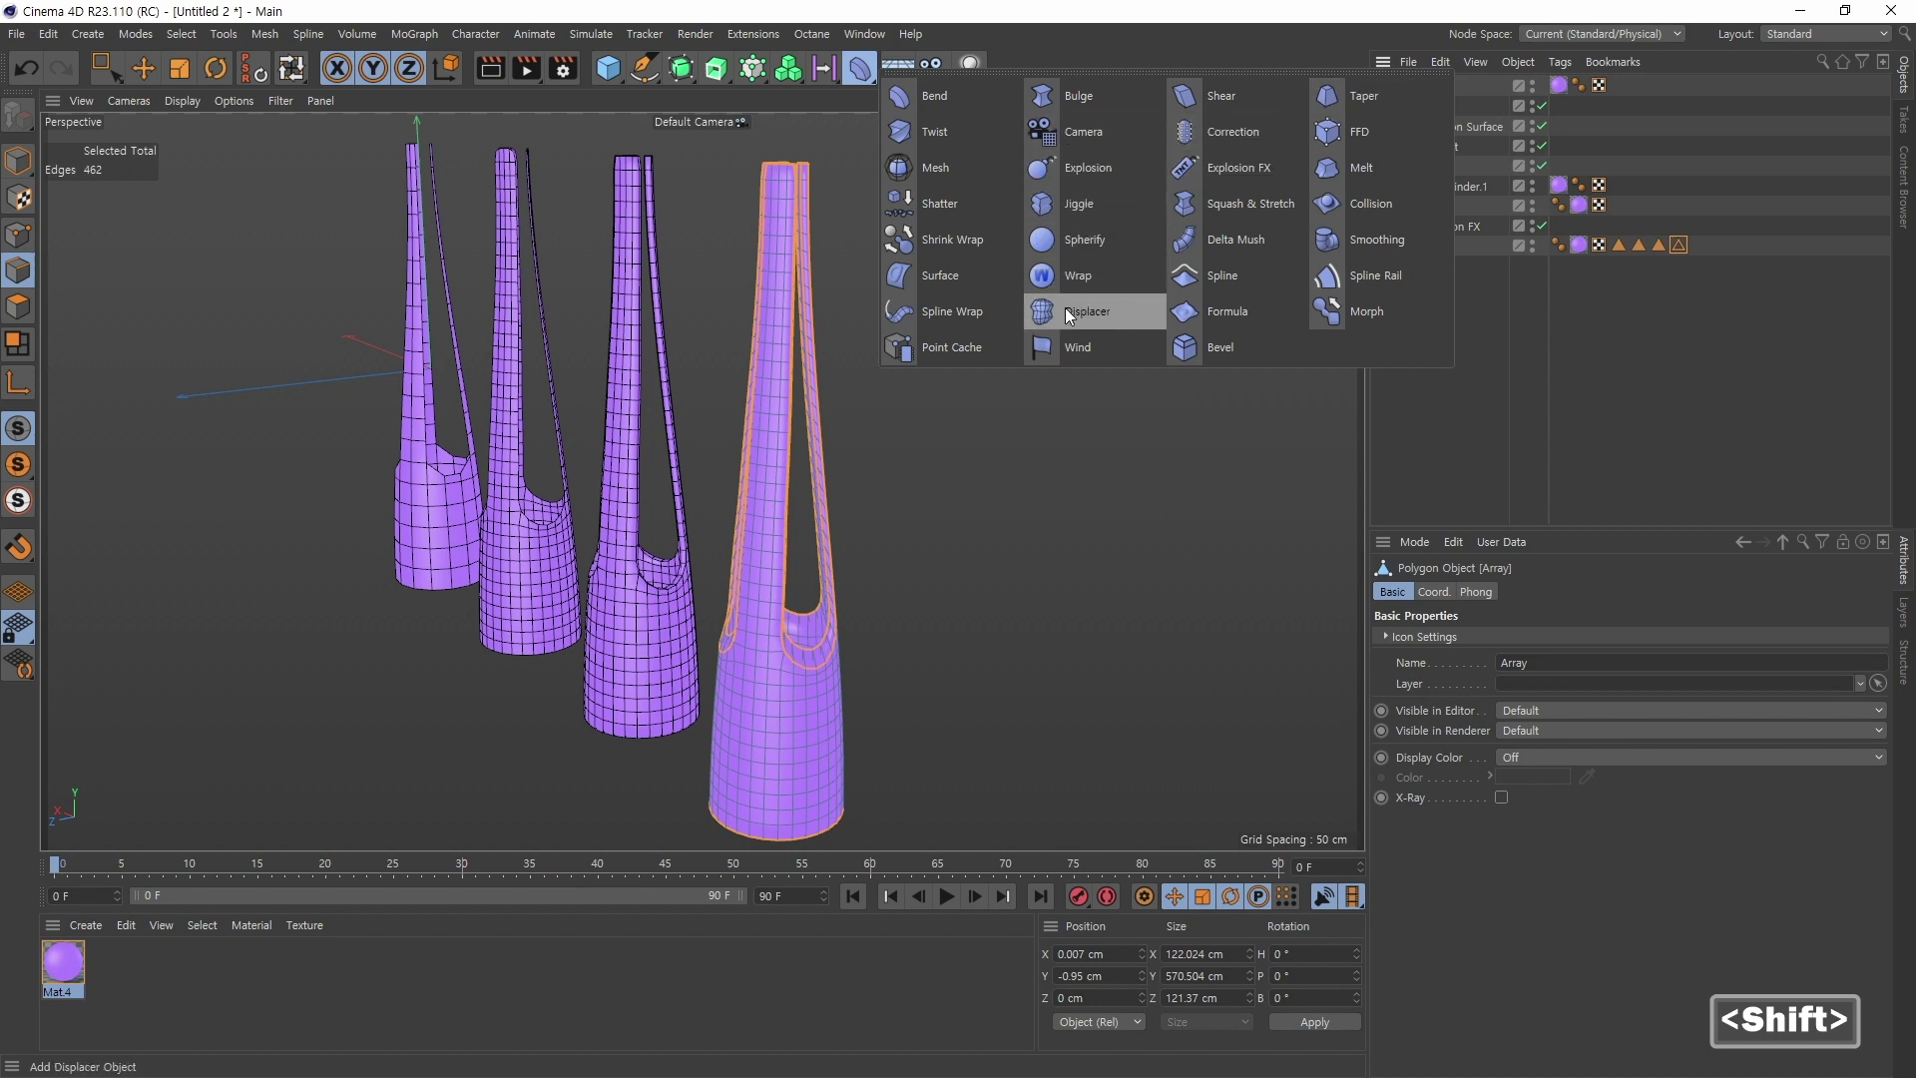
{"action": "left_click", "coordinate": [1210, 350], "text": "shift"}
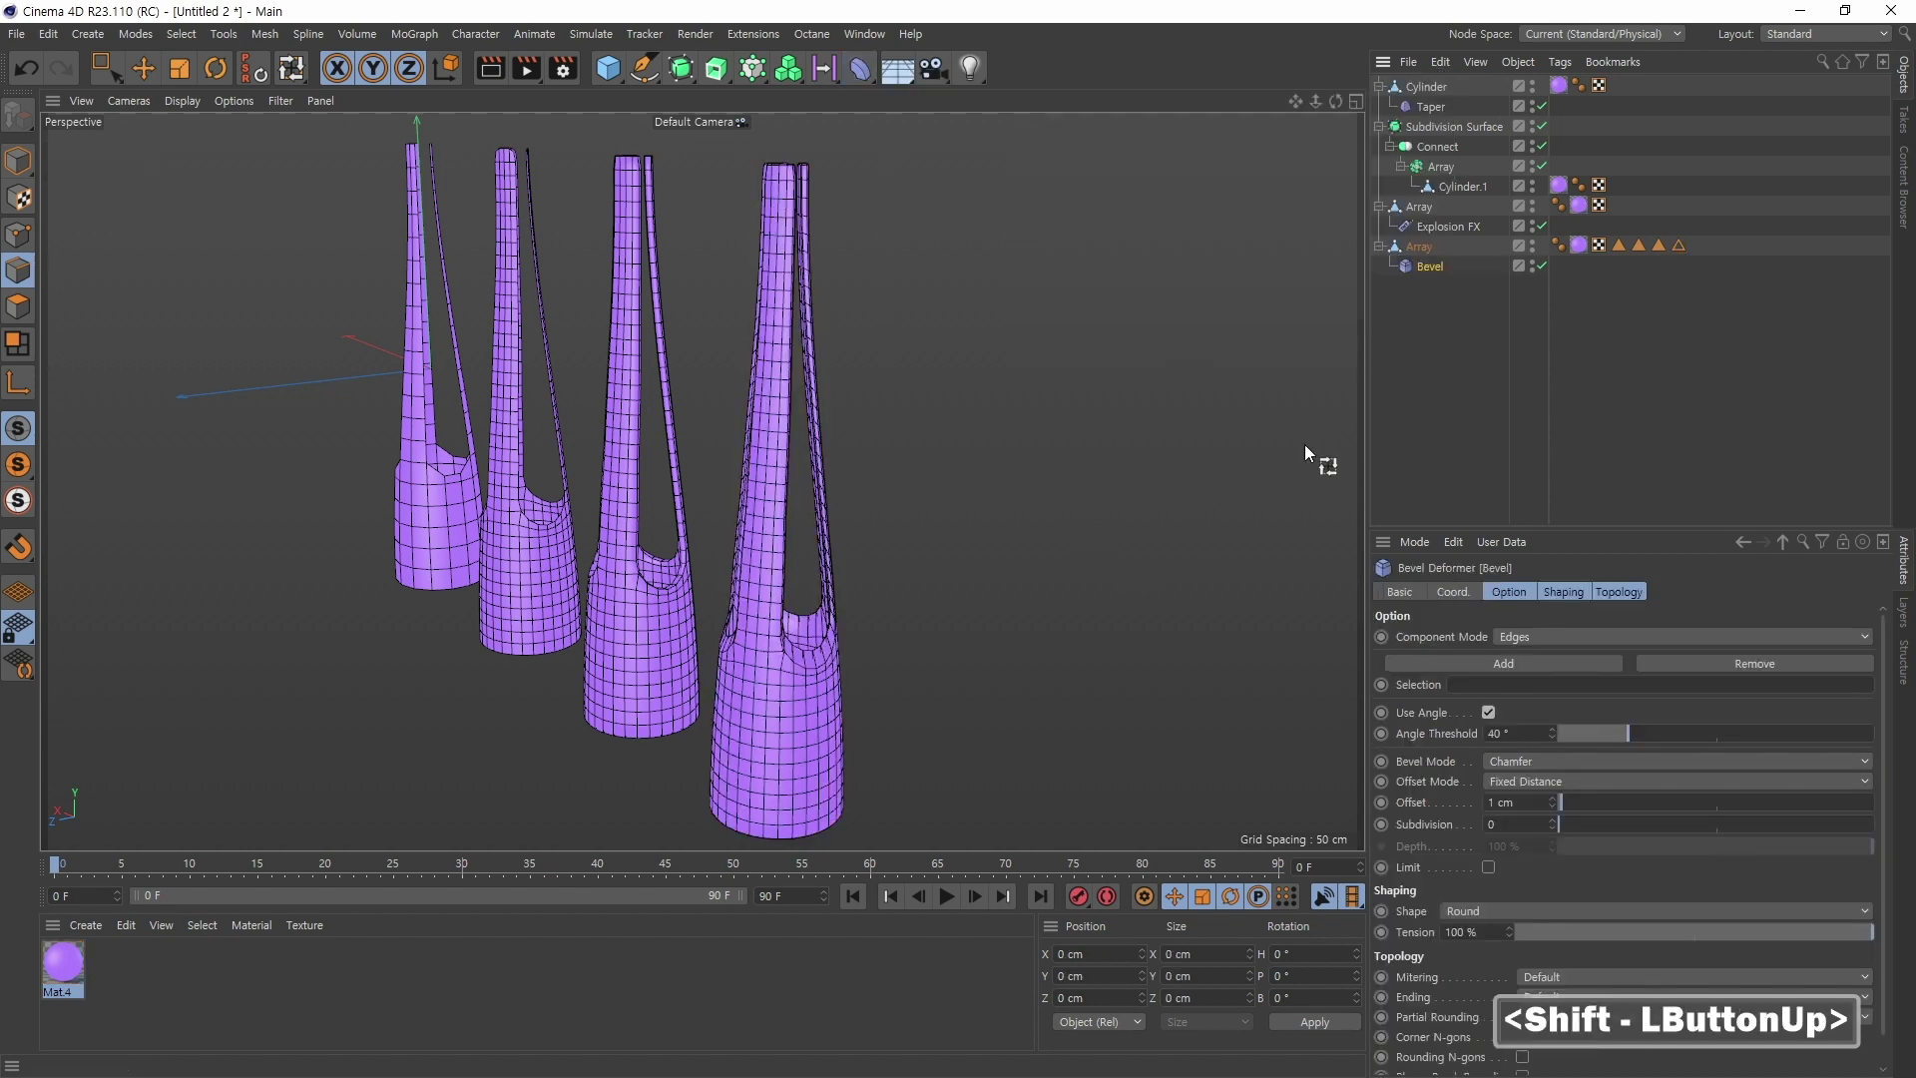
Step: Restrict the Bevel deformer to the stored Edge Selection tag and disable Use Angle
{"action": "middle_click_drag", "start_coordinate": [774, 642], "coordinate": [849, 559], "text": "alt"}
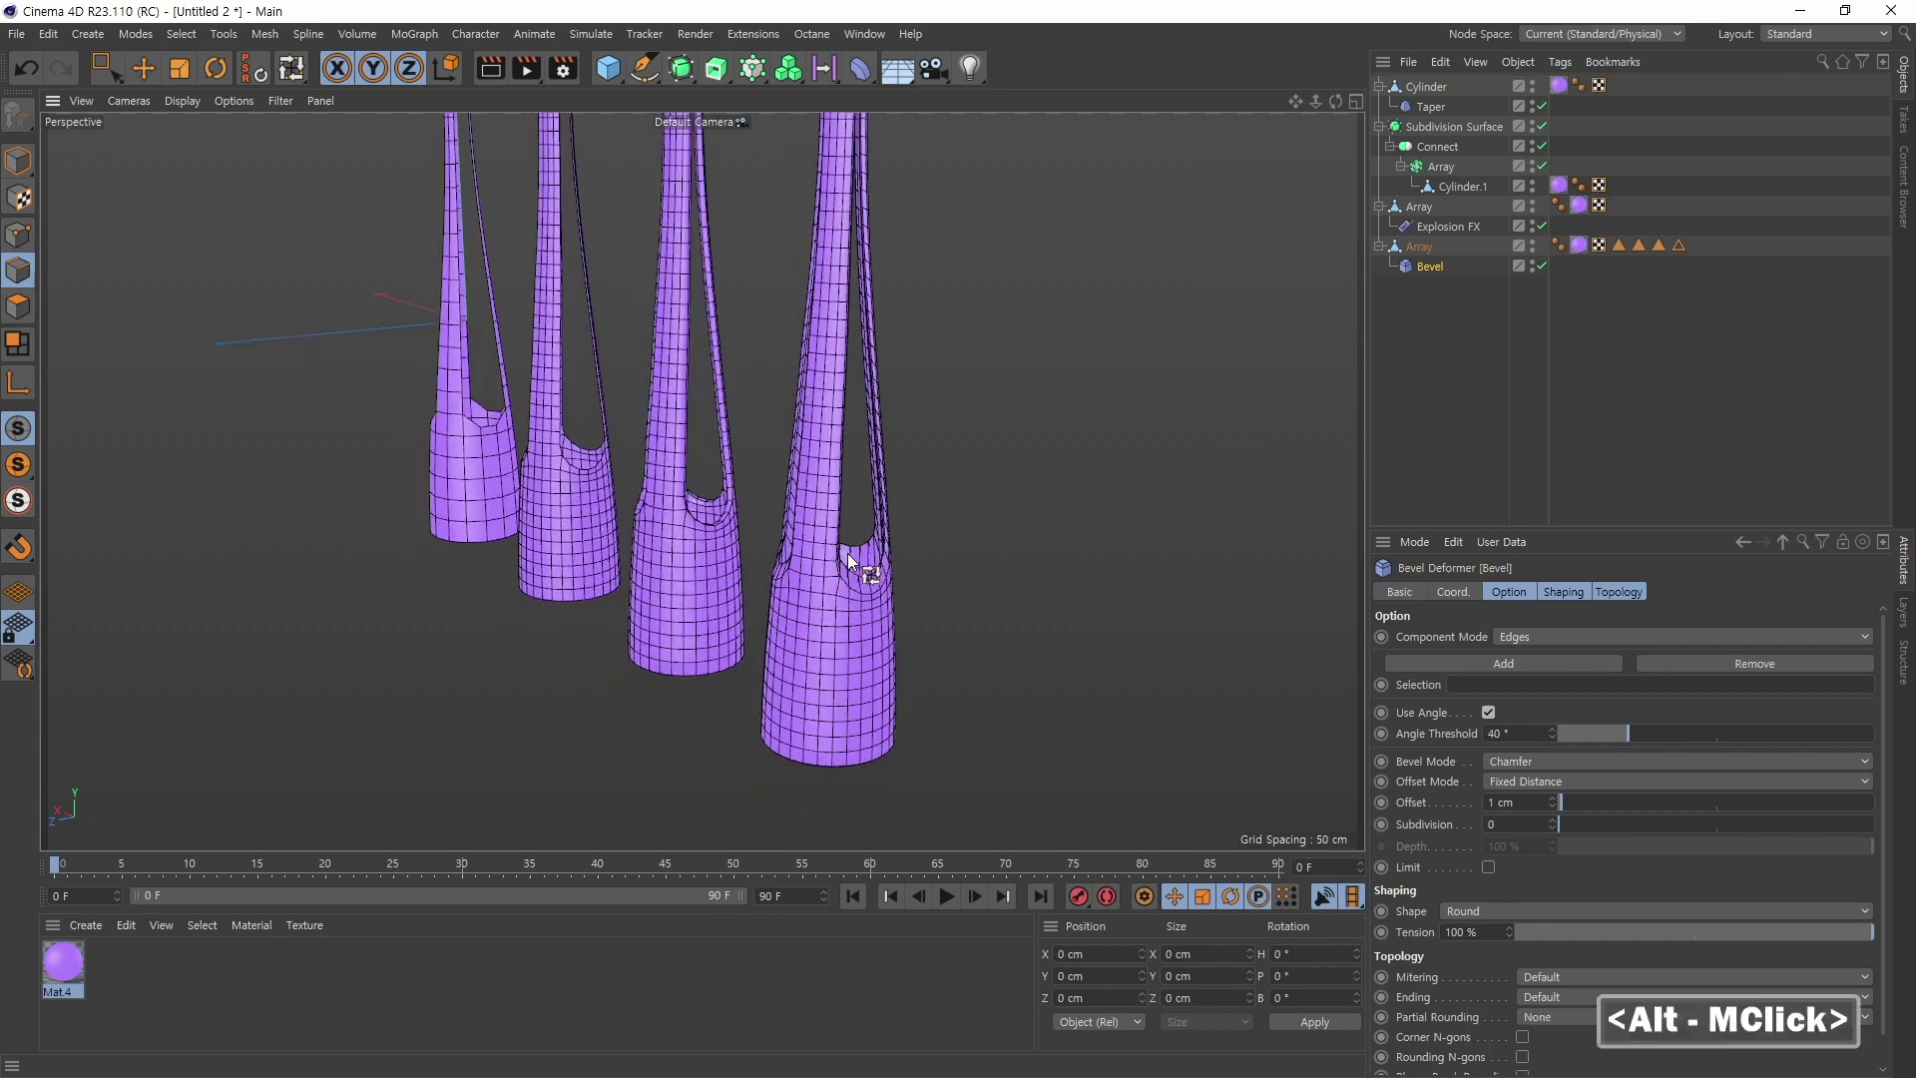
{"action": "right_click_drag", "start_coordinate": [848, 559], "coordinate": [986, 523], "text": "alt"}
{"action": "left_click_drag", "start_coordinate": [986, 523], "coordinate": [855, 556], "text": "alt"}
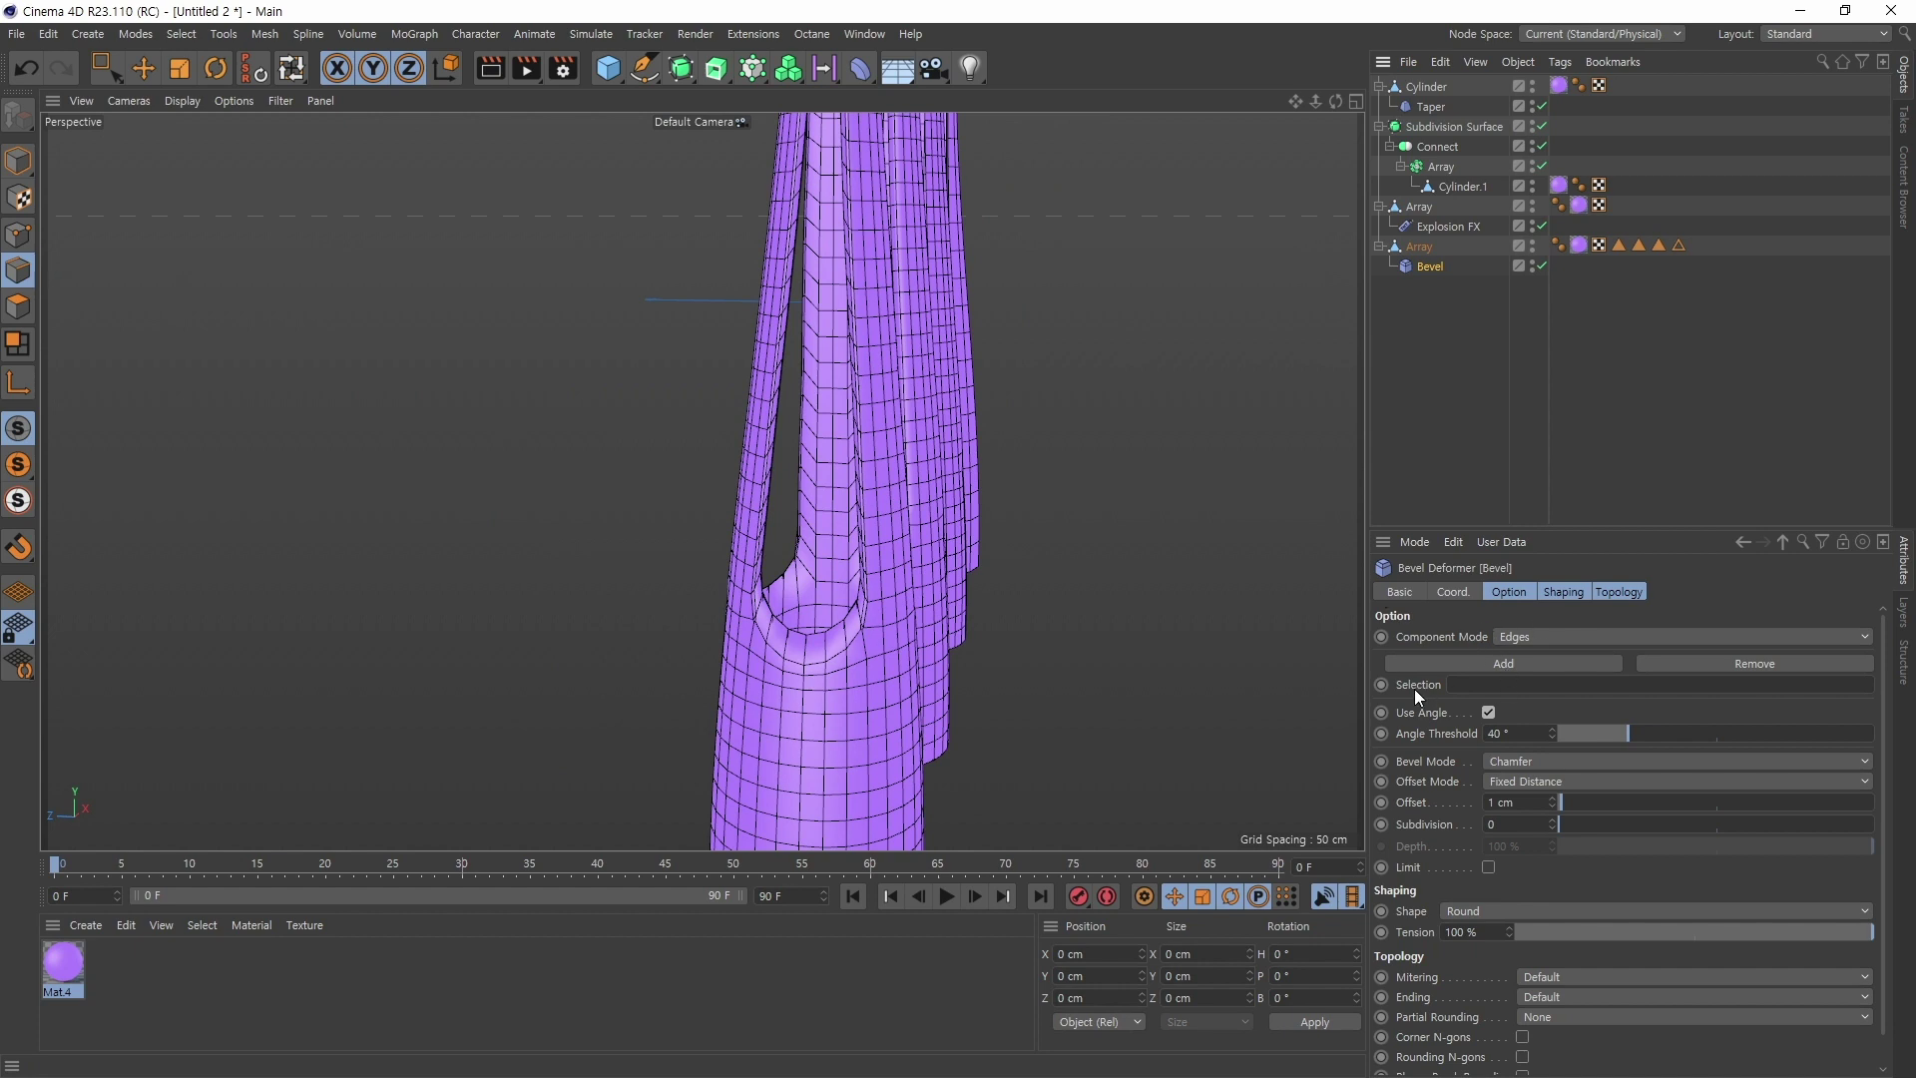
{"action": "left_click_drag", "start_coordinate": [1678, 245], "coordinate": [1537, 686]}
{"action": "left_click", "coordinate": [1488, 712]}
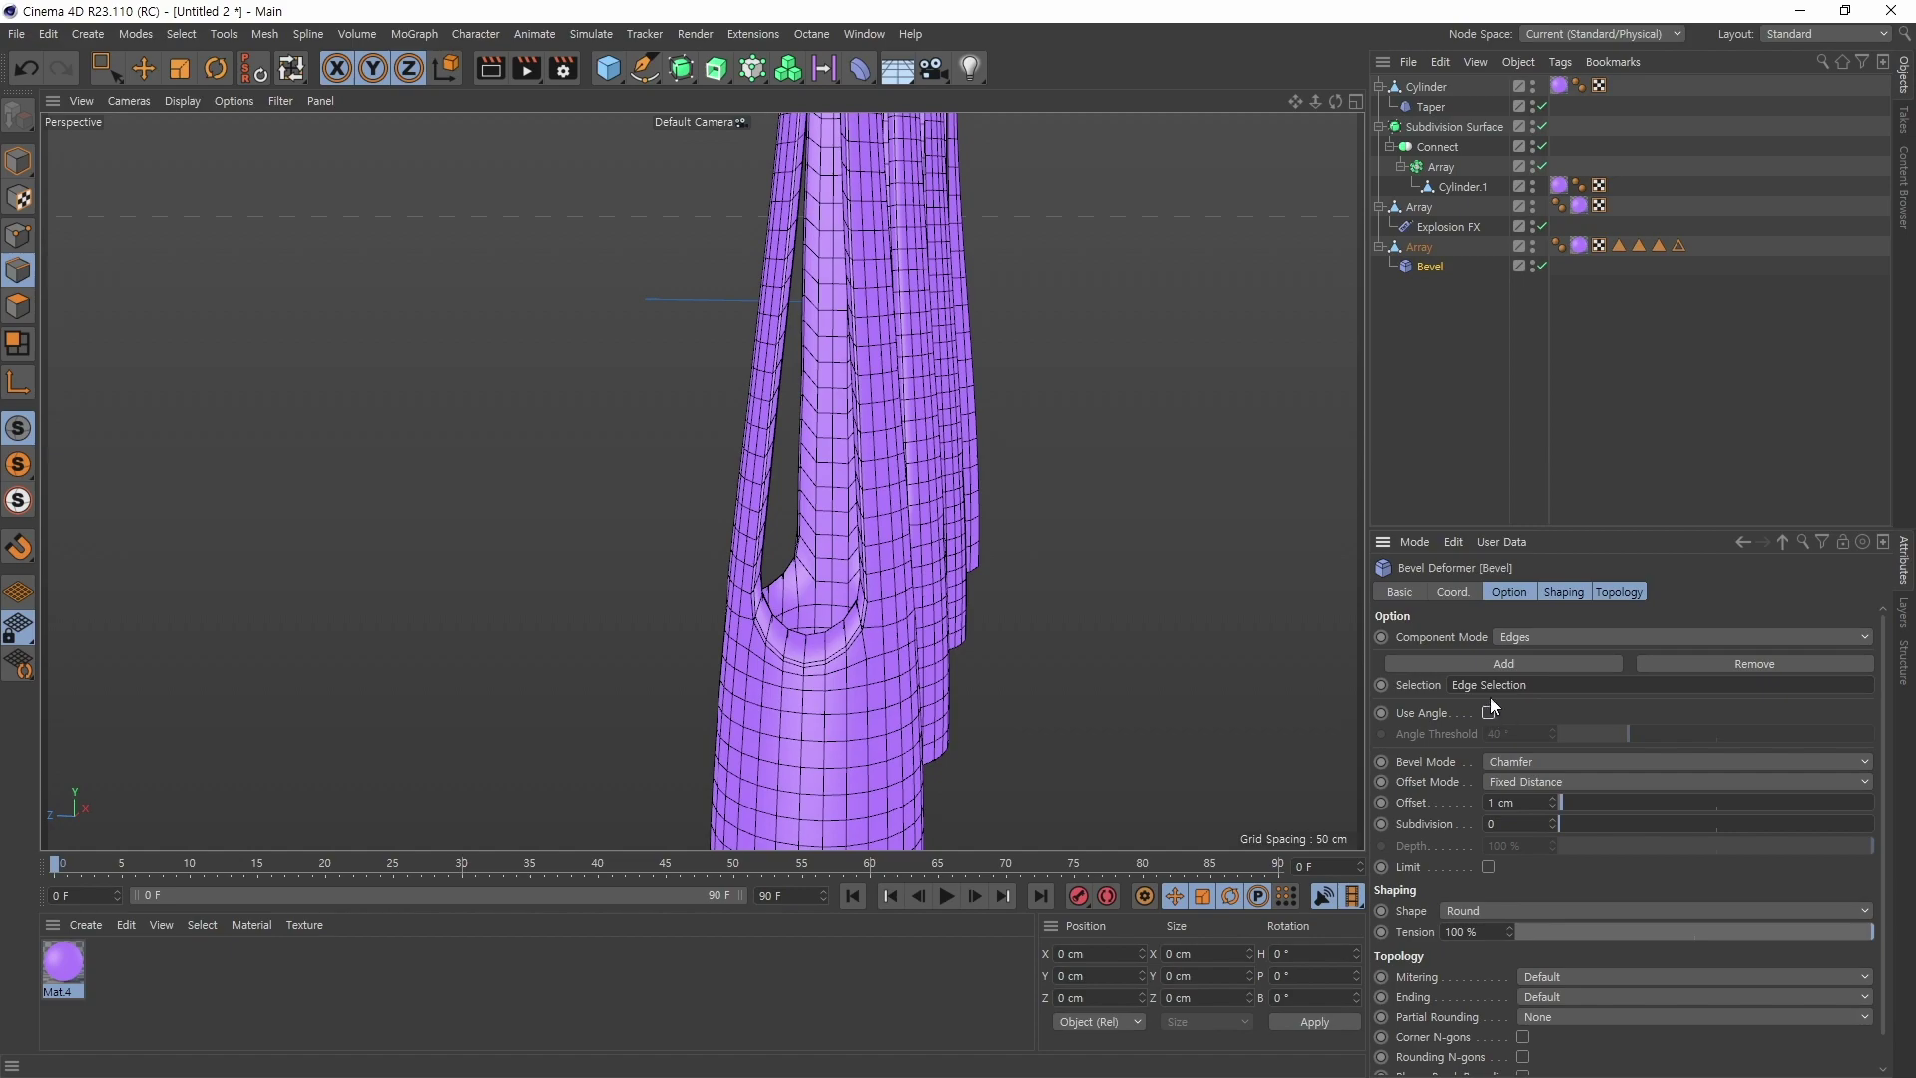
Step: Set the Bevel deformer's Mitering to Uniform, checking the beveled edges around the opening
{"action": "mouse_move", "coordinate": [930, 650]}
{"action": "left_mouse_down", "text": "alt"}
{"action": "mouse_move", "coordinate": [1009, 624]}
{"action": "mouse_move", "coordinate": [938, 620]}
{"action": "left_mouse_up", "text": "alt"}
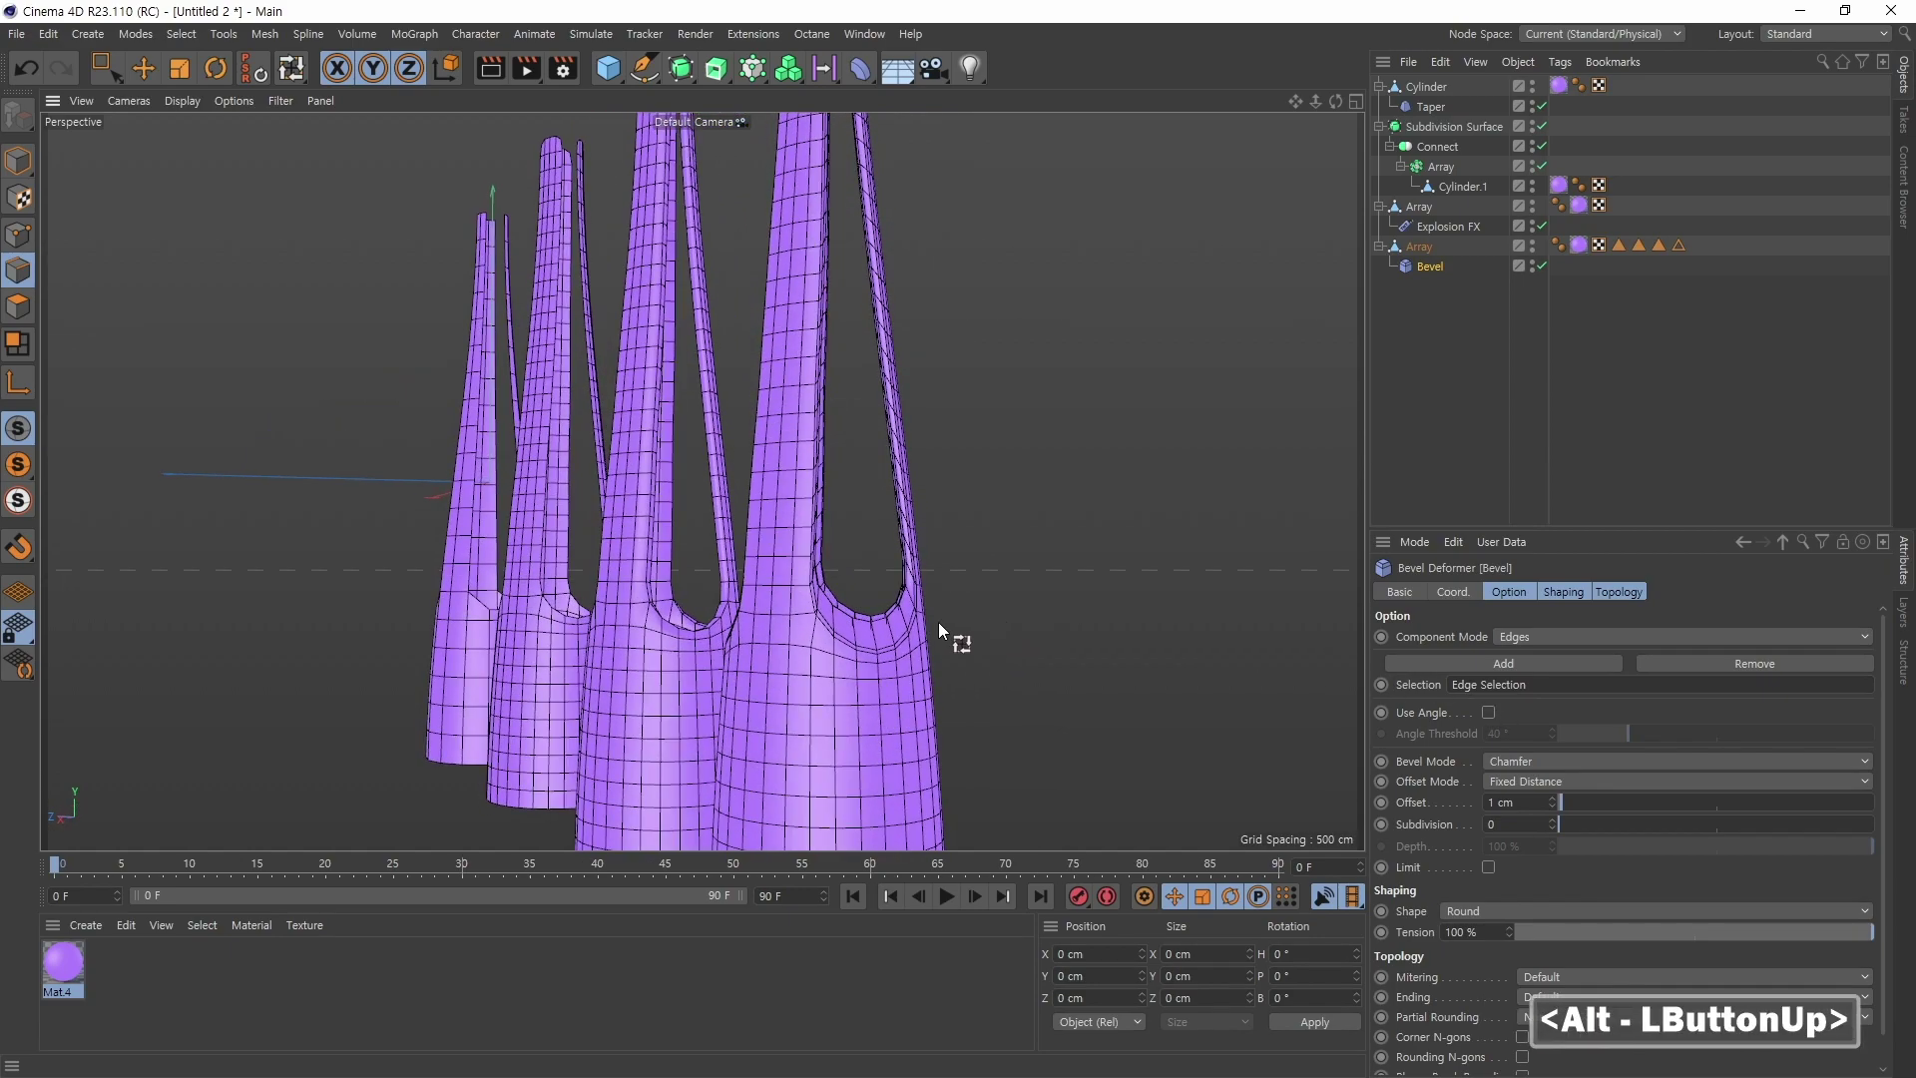
{"action": "right_click_drag", "start_coordinate": [938, 623], "coordinate": [1098, 599], "text": "alt"}
{"action": "right_click_drag", "start_coordinate": [924, 693], "coordinate": [949, 675], "text": "alt"}
{"action": "middle_click_drag", "start_coordinate": [949, 676], "coordinate": [951, 640], "text": "alt"}
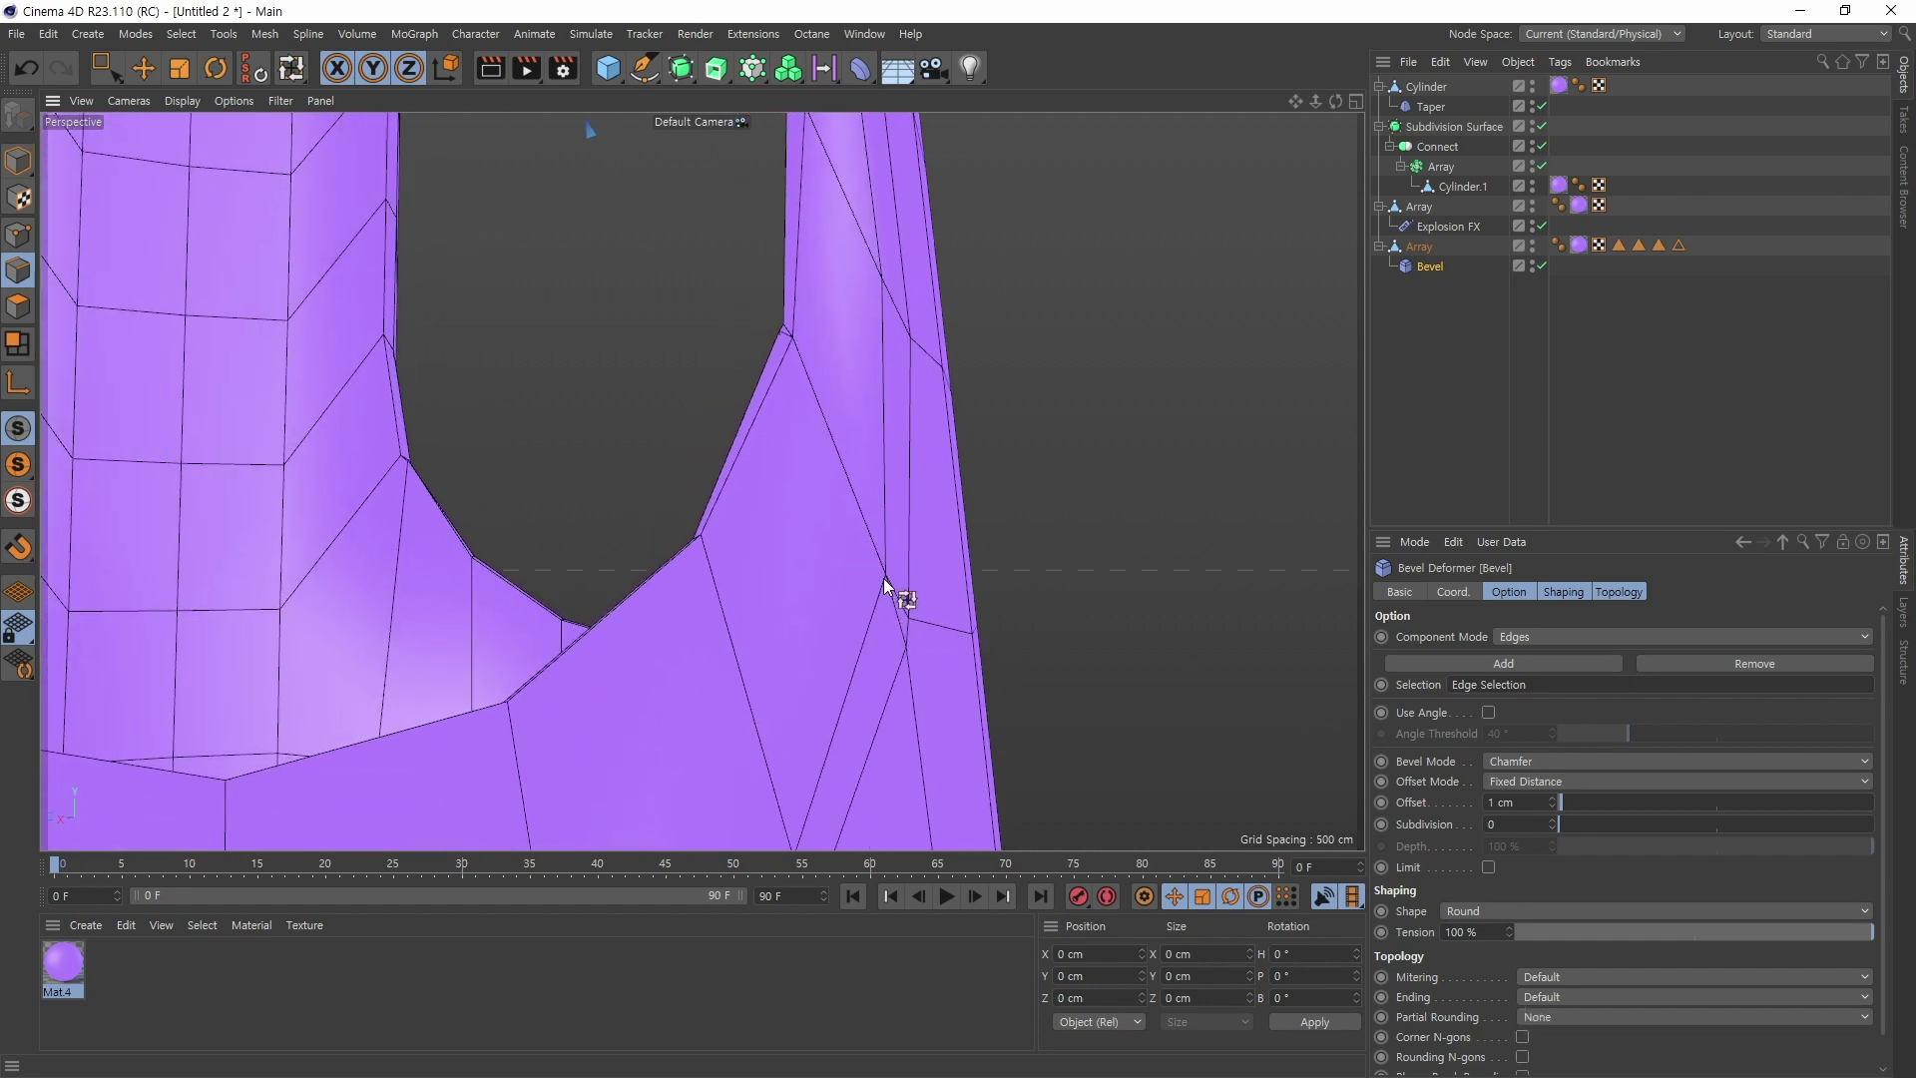
{"action": "right_click_drag", "start_coordinate": [1114, 548], "coordinate": [1068, 607], "text": "alt"}
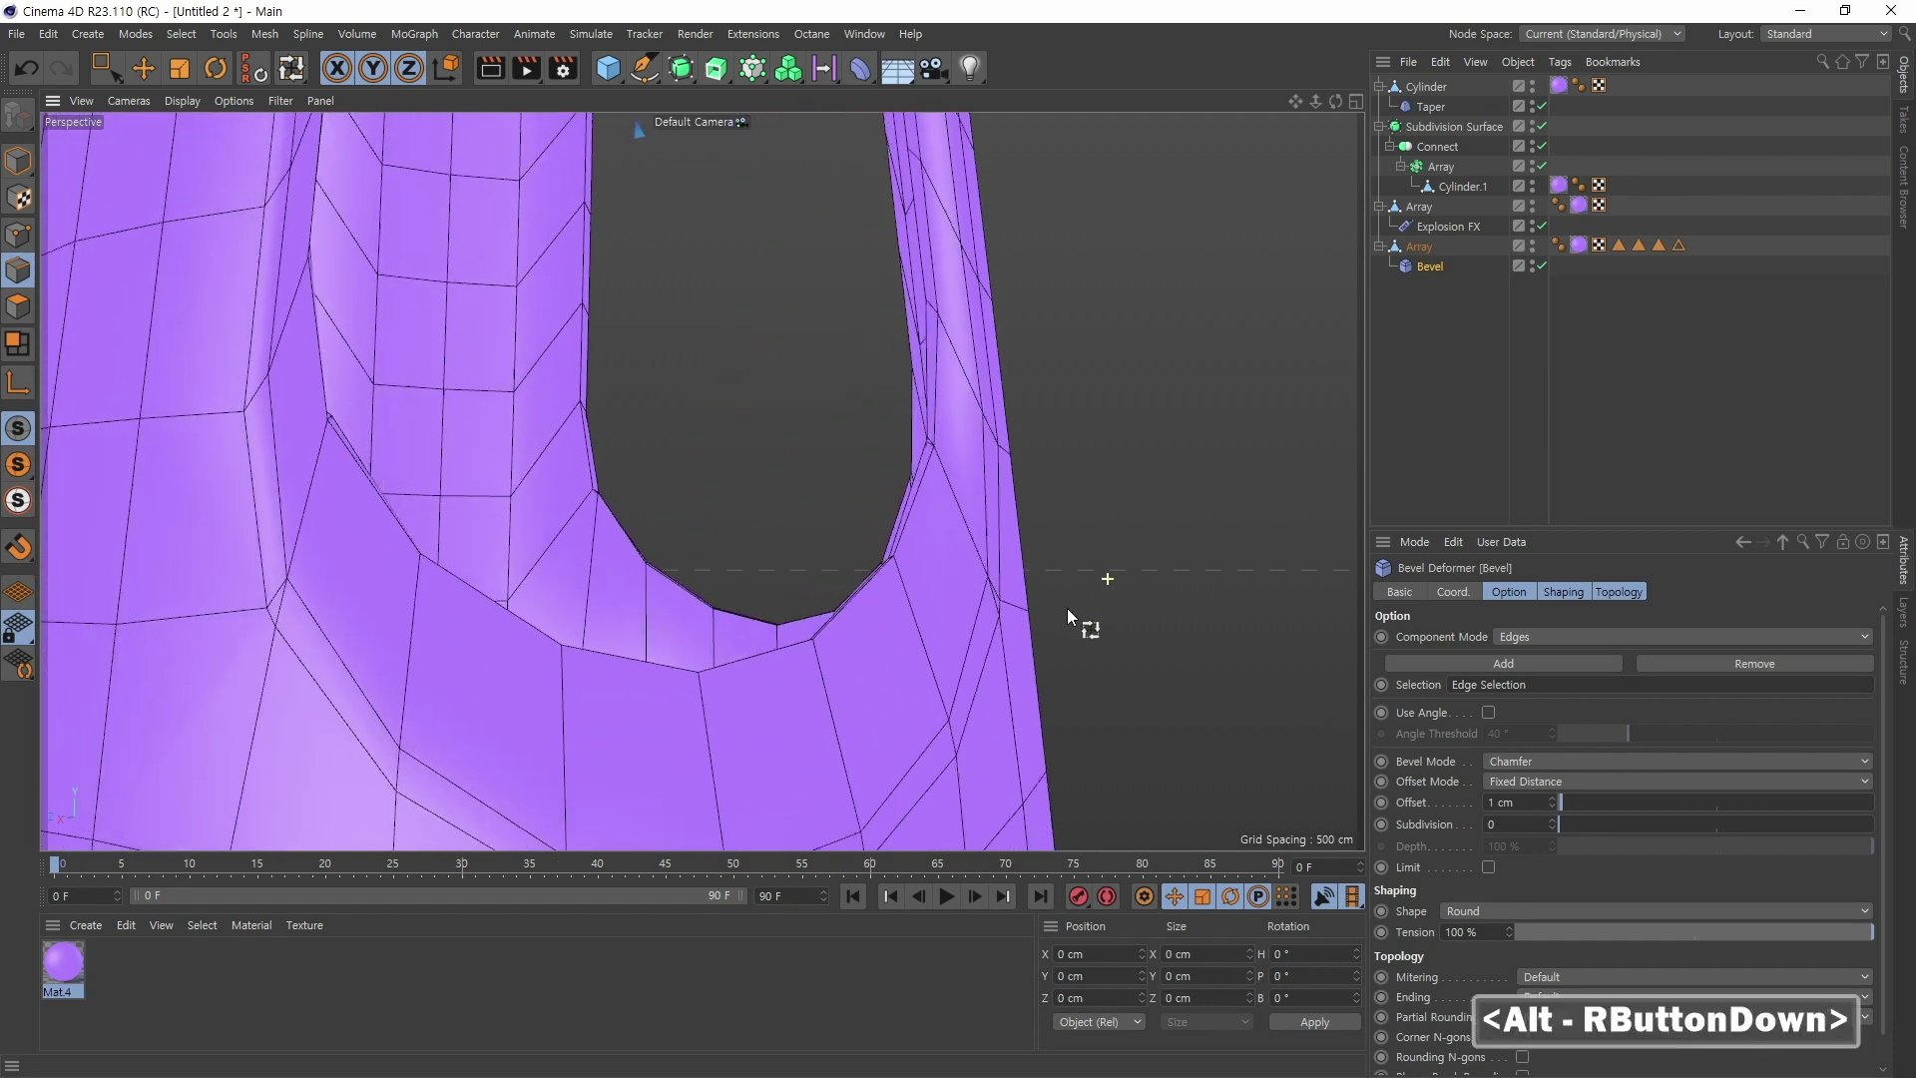
{"action": "middle_click_drag", "start_coordinate": [1068, 608], "coordinate": [974, 609], "text": "alt"}
{"action": "right_click_drag", "start_coordinate": [974, 609], "coordinate": [1056, 603], "text": "alt"}
{"action": "left_click_drag", "start_coordinate": [1057, 603], "coordinate": [1040, 614], "text": "alt"}
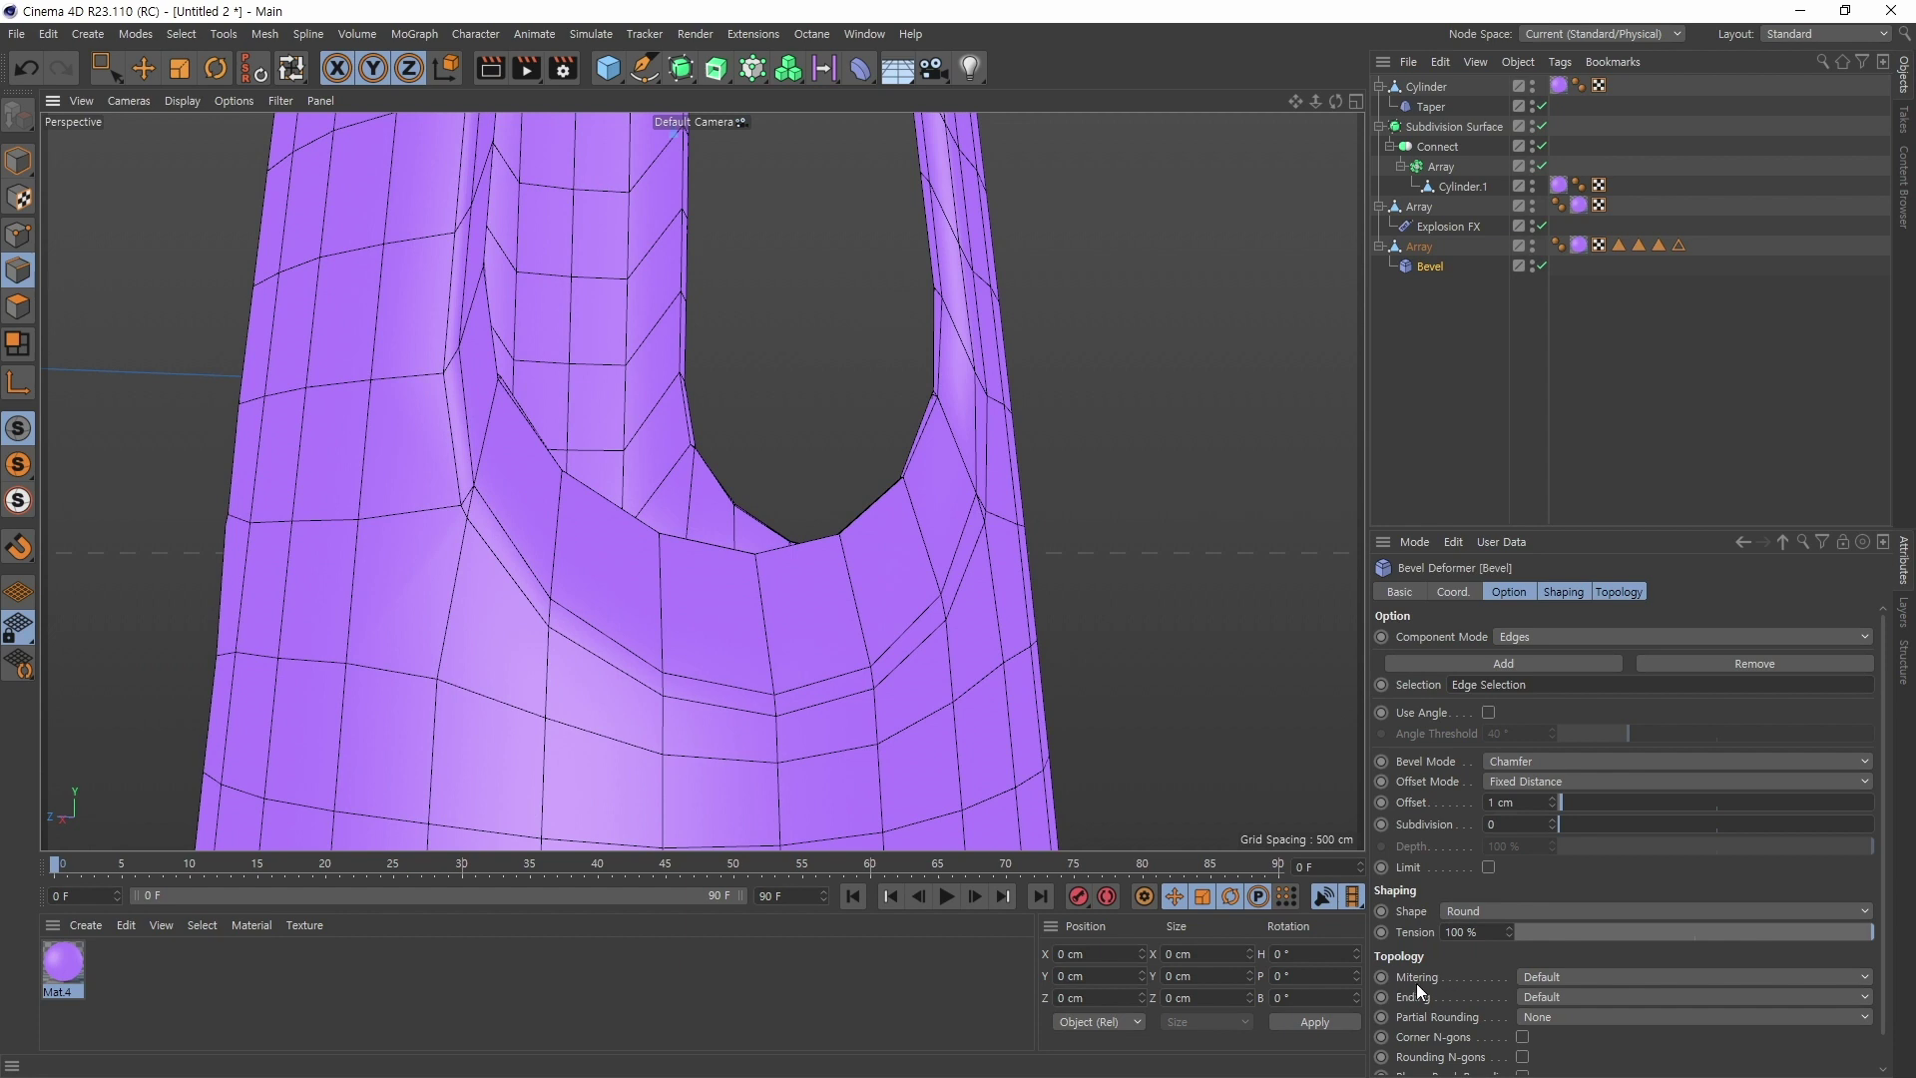
{"action": "left_click", "coordinate": [1539, 974]}
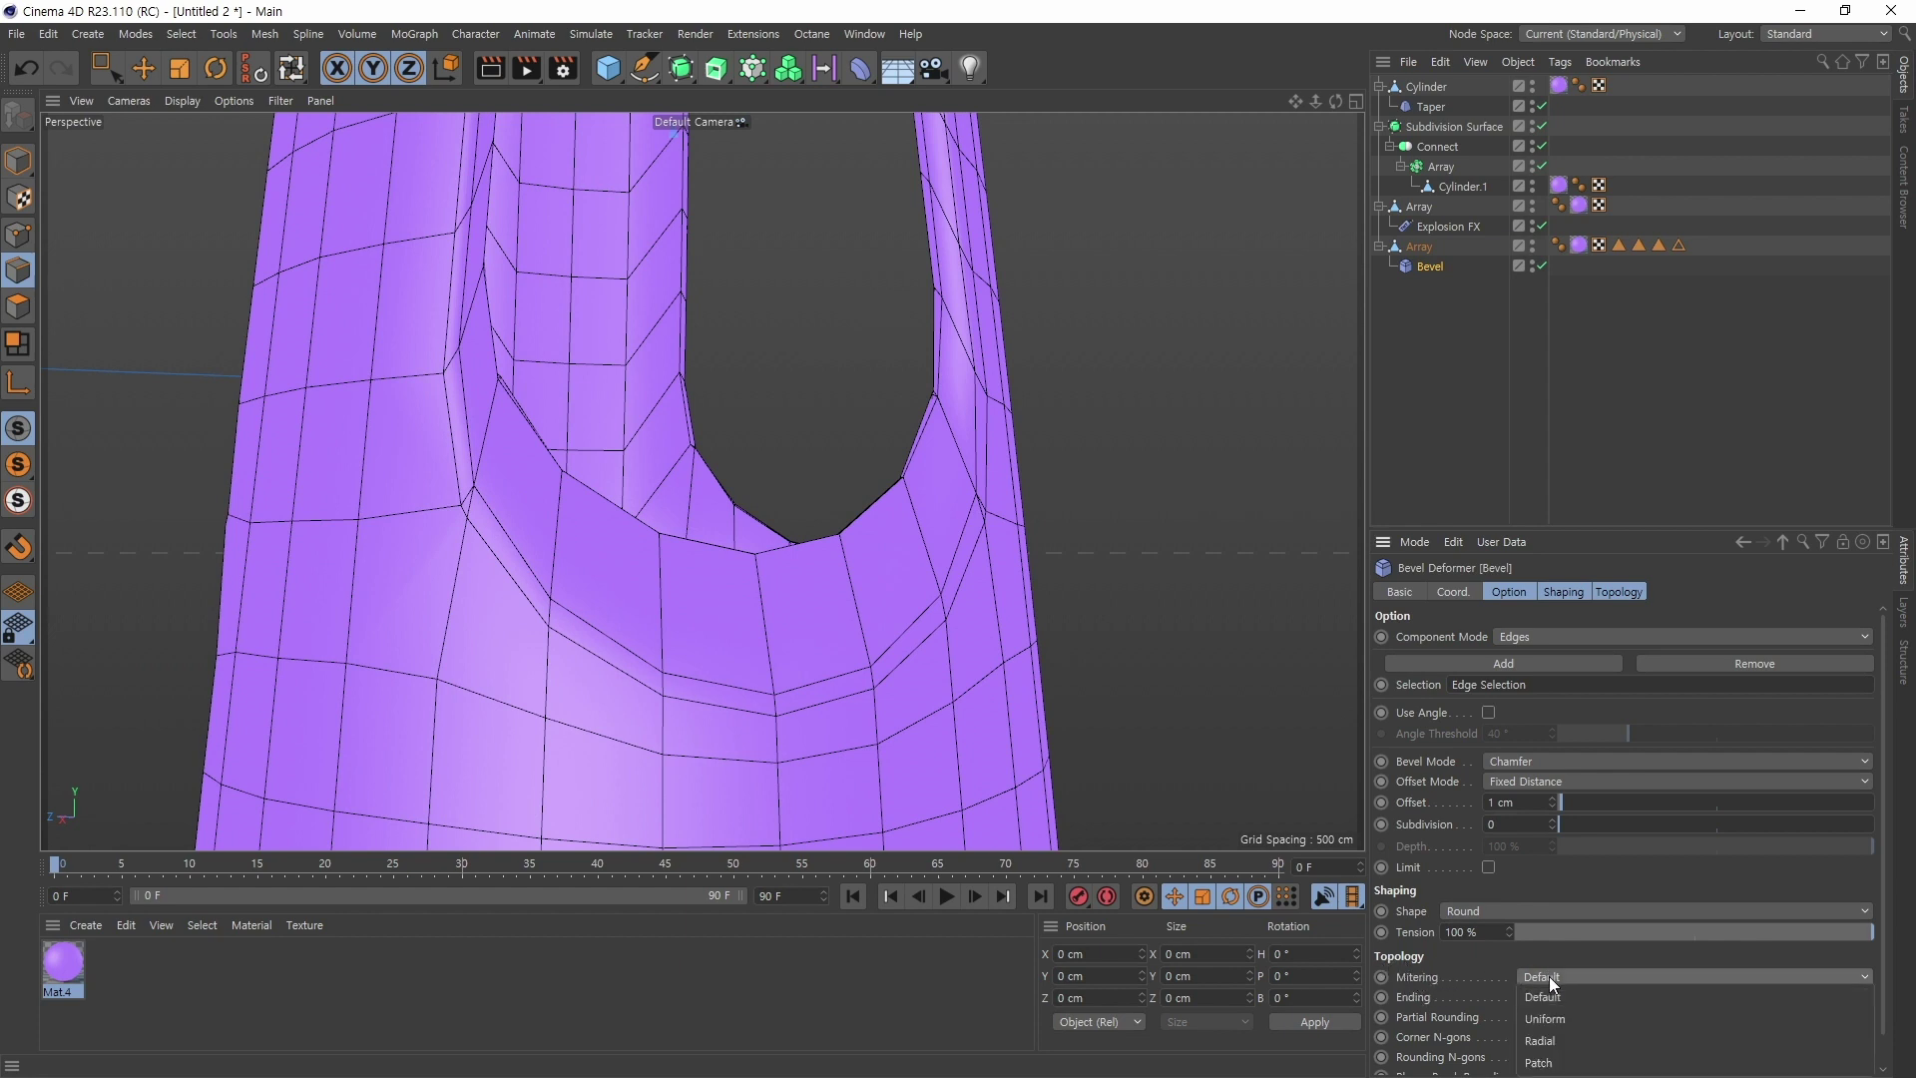
{"action": "left_click", "coordinate": [1543, 1020]}
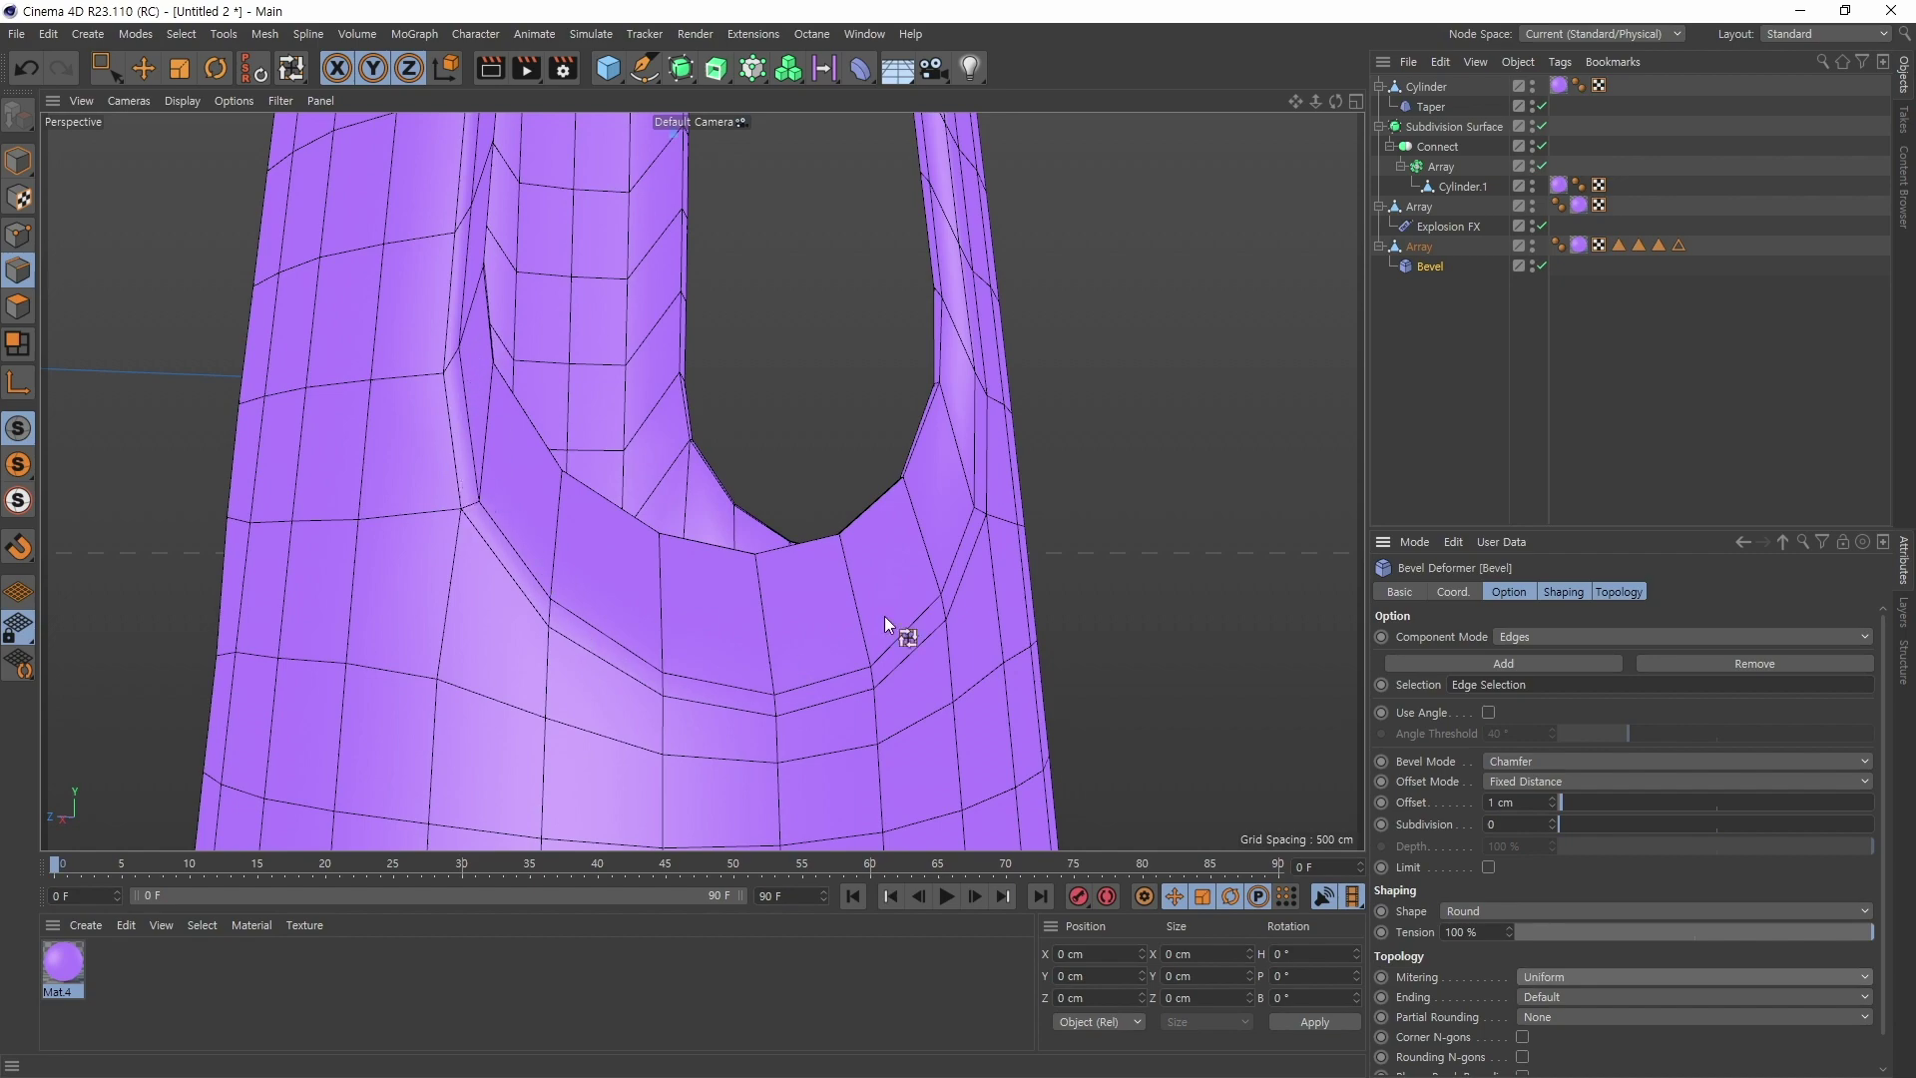
Step: Examine the bevel's edge flow around the vase's openings and along the slats
{"action": "right_click_drag", "start_coordinate": [1167, 489], "coordinate": [1212, 499], "text": "alt"}
{"action": "middle_click_drag", "start_coordinate": [1212, 499], "coordinate": [1167, 558], "text": "alt"}
{"action": "left_click_drag", "start_coordinate": [1168, 558], "coordinate": [877, 632], "text": "alt"}
{"action": "right_click_drag", "start_coordinate": [877, 632], "coordinate": [938, 614], "text": "alt"}
{"action": "mouse_move", "coordinate": [938, 613]}
{"action": "middle_mouse_down", "text": "alt"}
{"action": "mouse_move", "coordinate": [885, 625]}
{"action": "mouse_move", "coordinate": [937, 598]}
{"action": "middle_mouse_up", "text": "alt"}
{"action": "right_click_drag", "start_coordinate": [937, 599], "coordinate": [1025, 564], "text": "alt"}
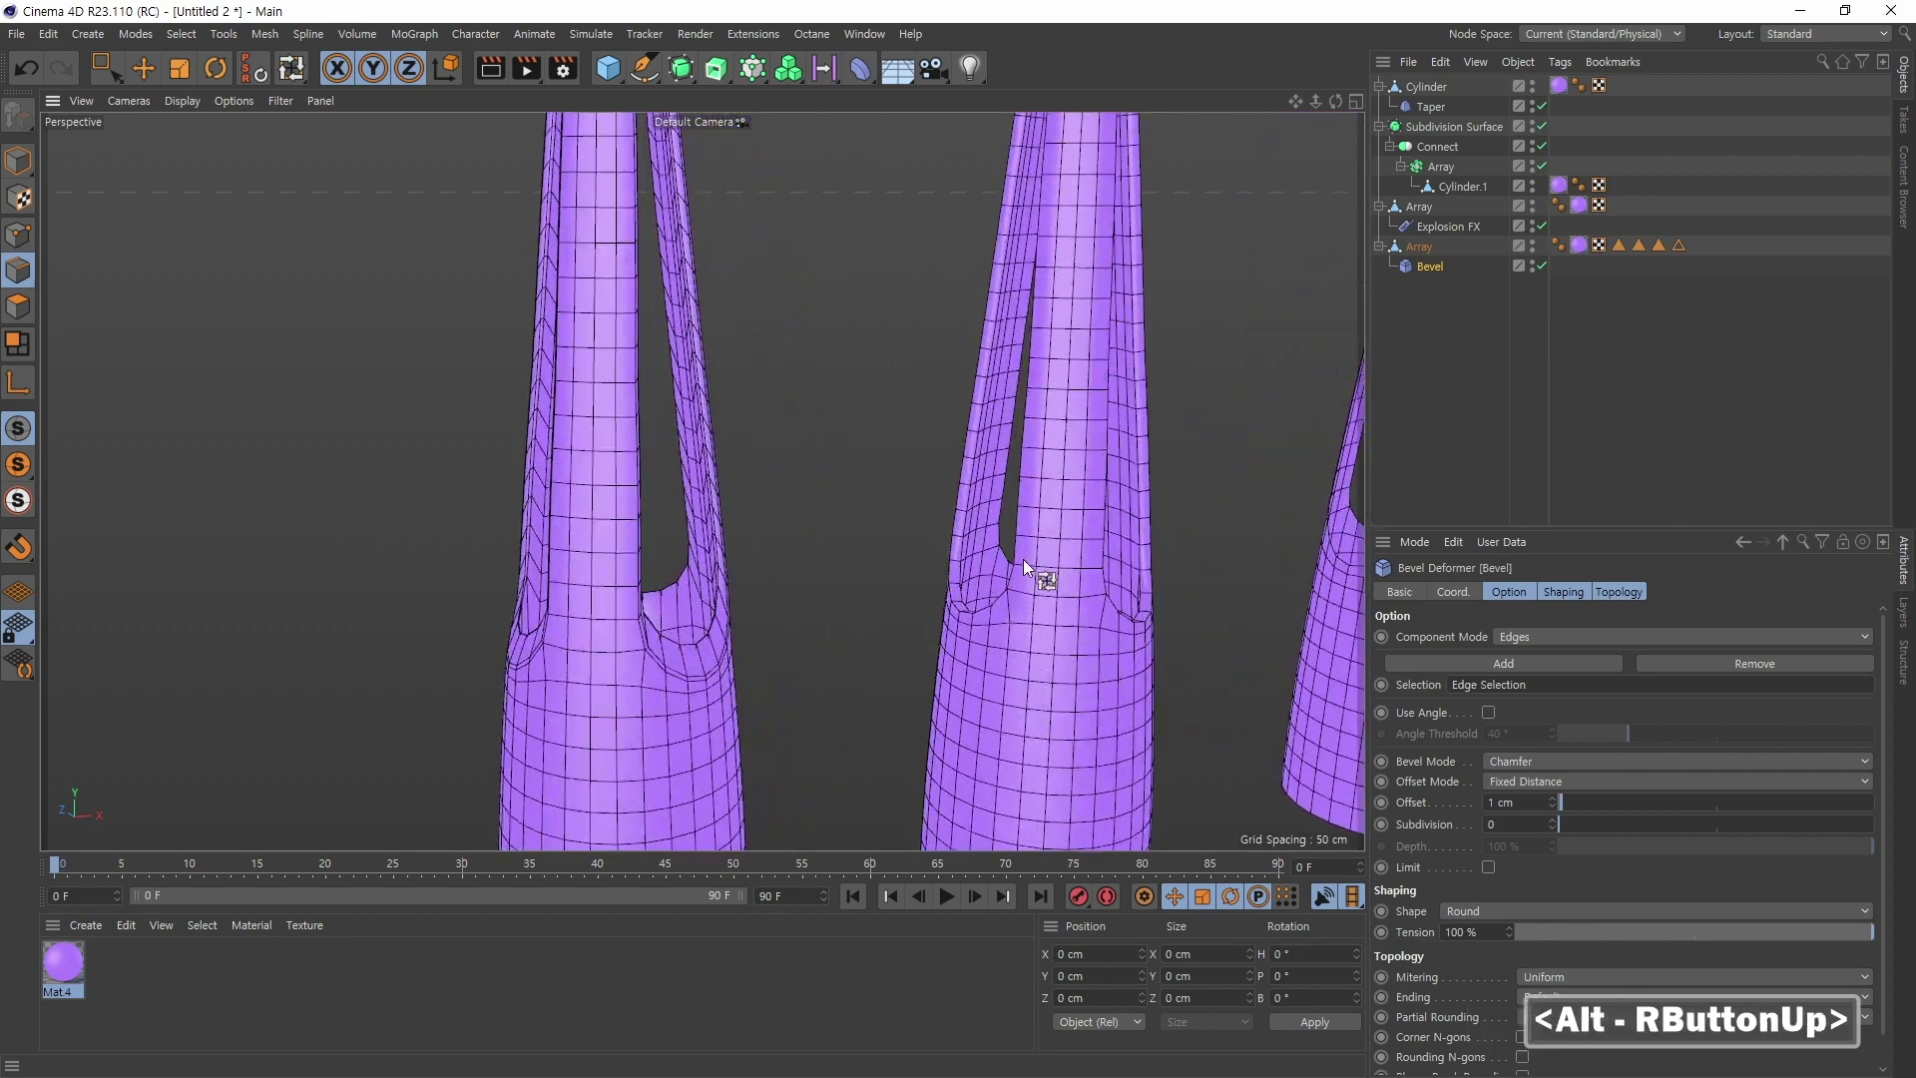
{"action": "middle_click_drag", "start_coordinate": [1025, 565], "coordinate": [770, 613], "text": "alt"}
{"action": "right_click_drag", "start_coordinate": [770, 613], "coordinate": [721, 572], "text": "alt"}
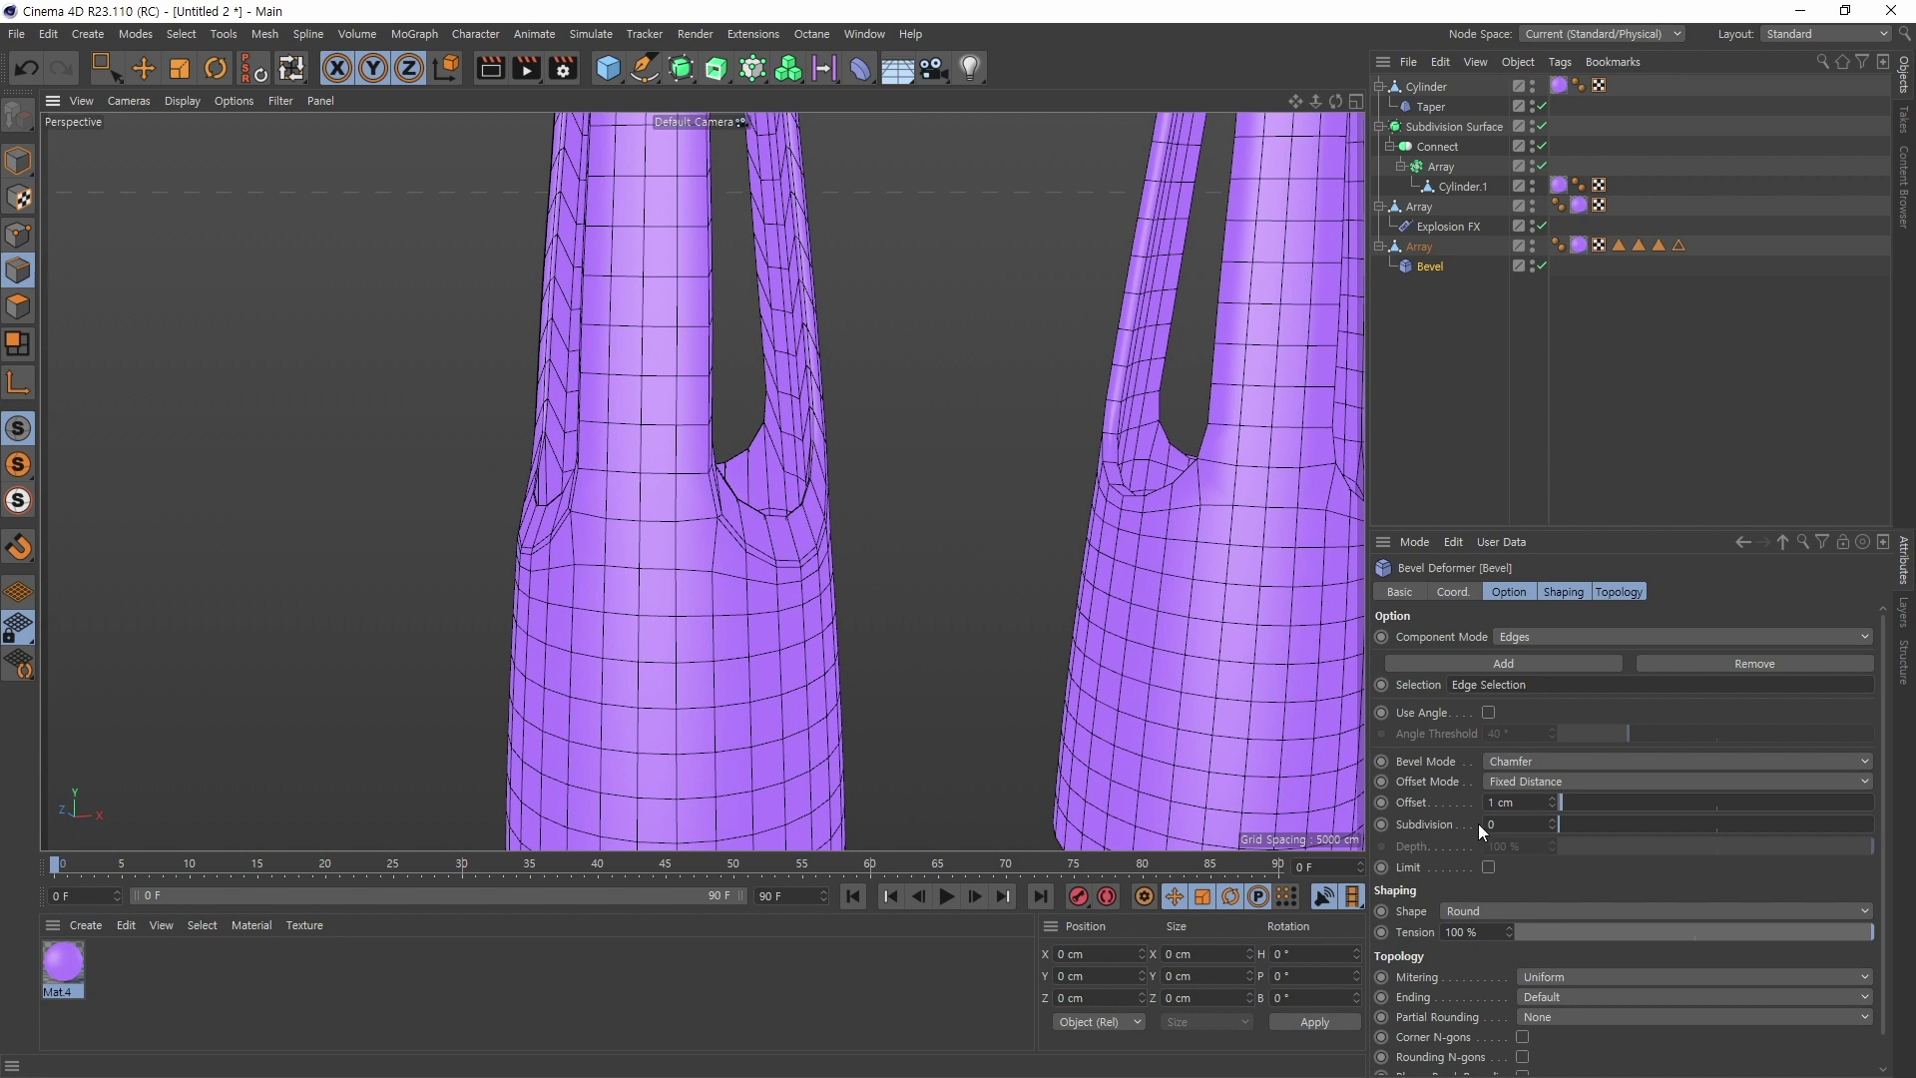
Step: Return to Model mode and try a Bevel Subdivision of 1 before restoring it to 0
{"action": "left_click", "coordinate": [18, 160]}
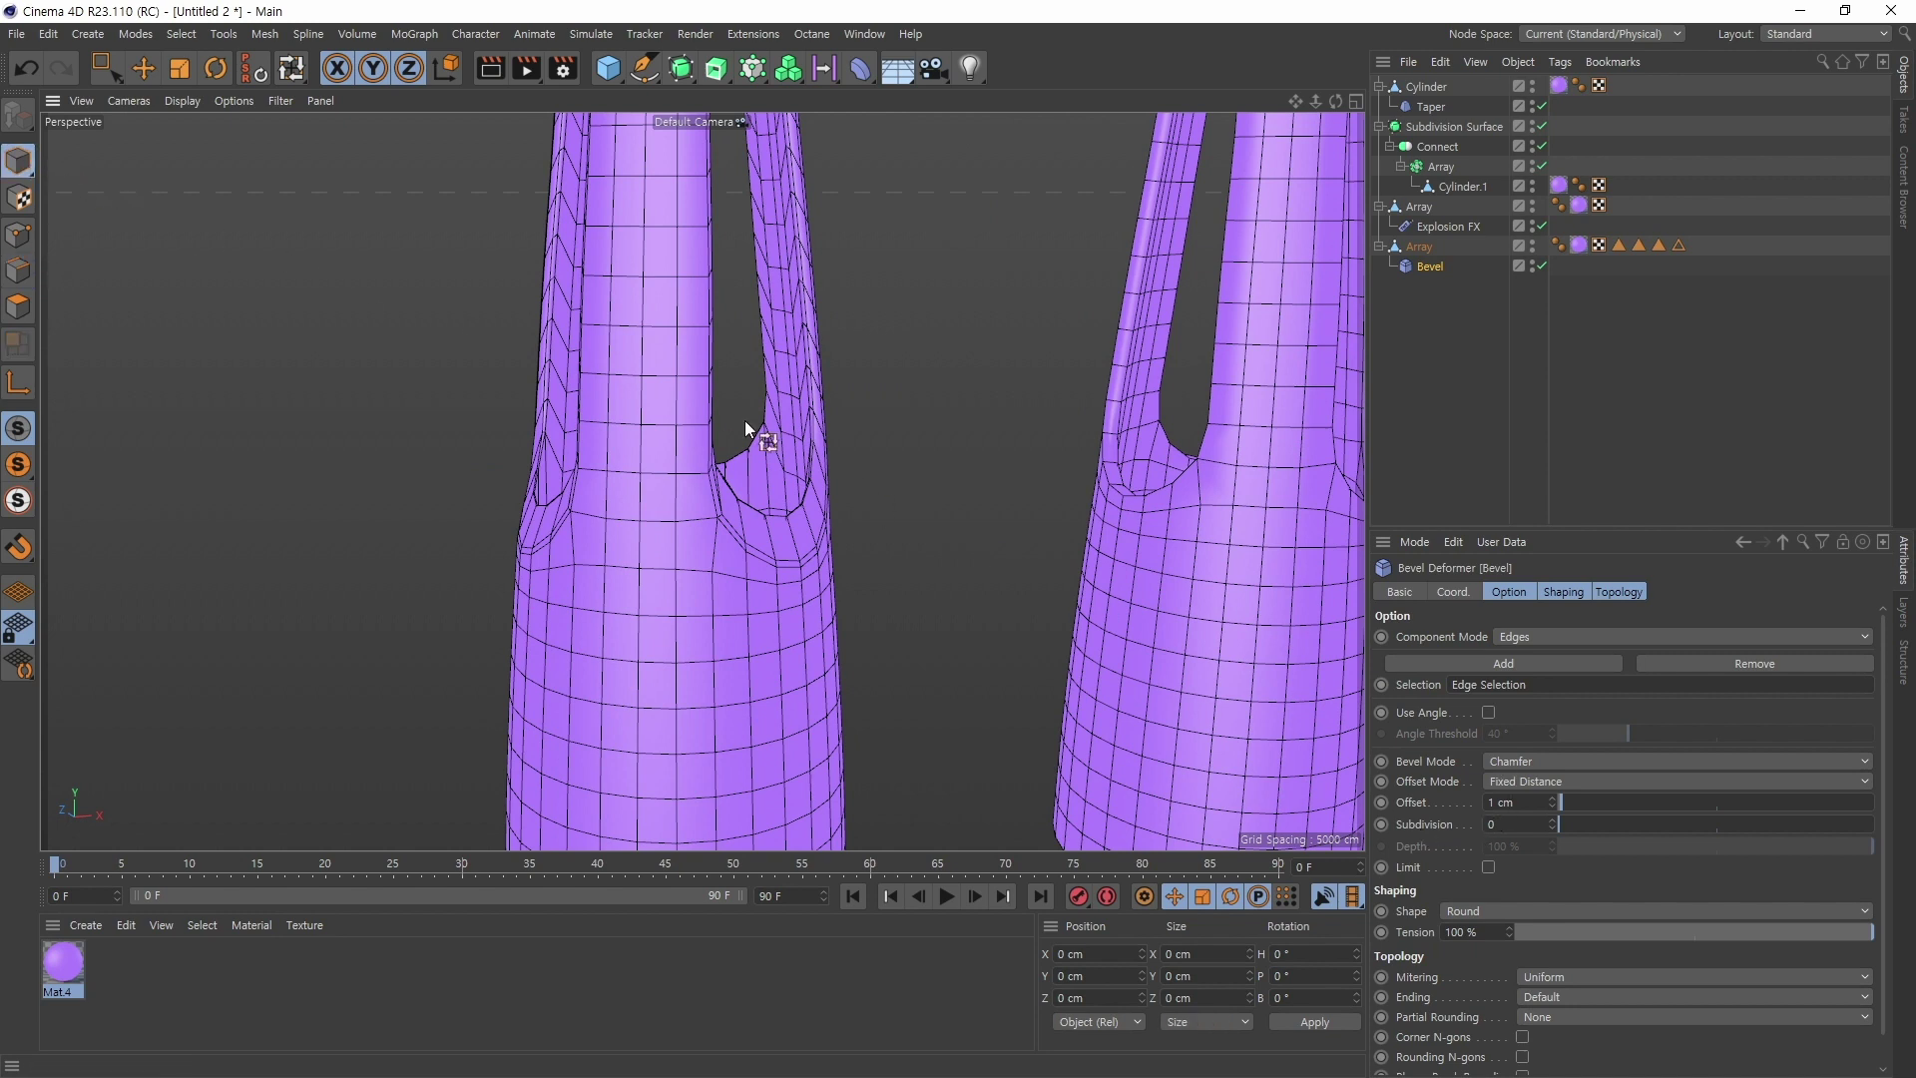
{"action": "left_click", "coordinate": [1553, 820]}
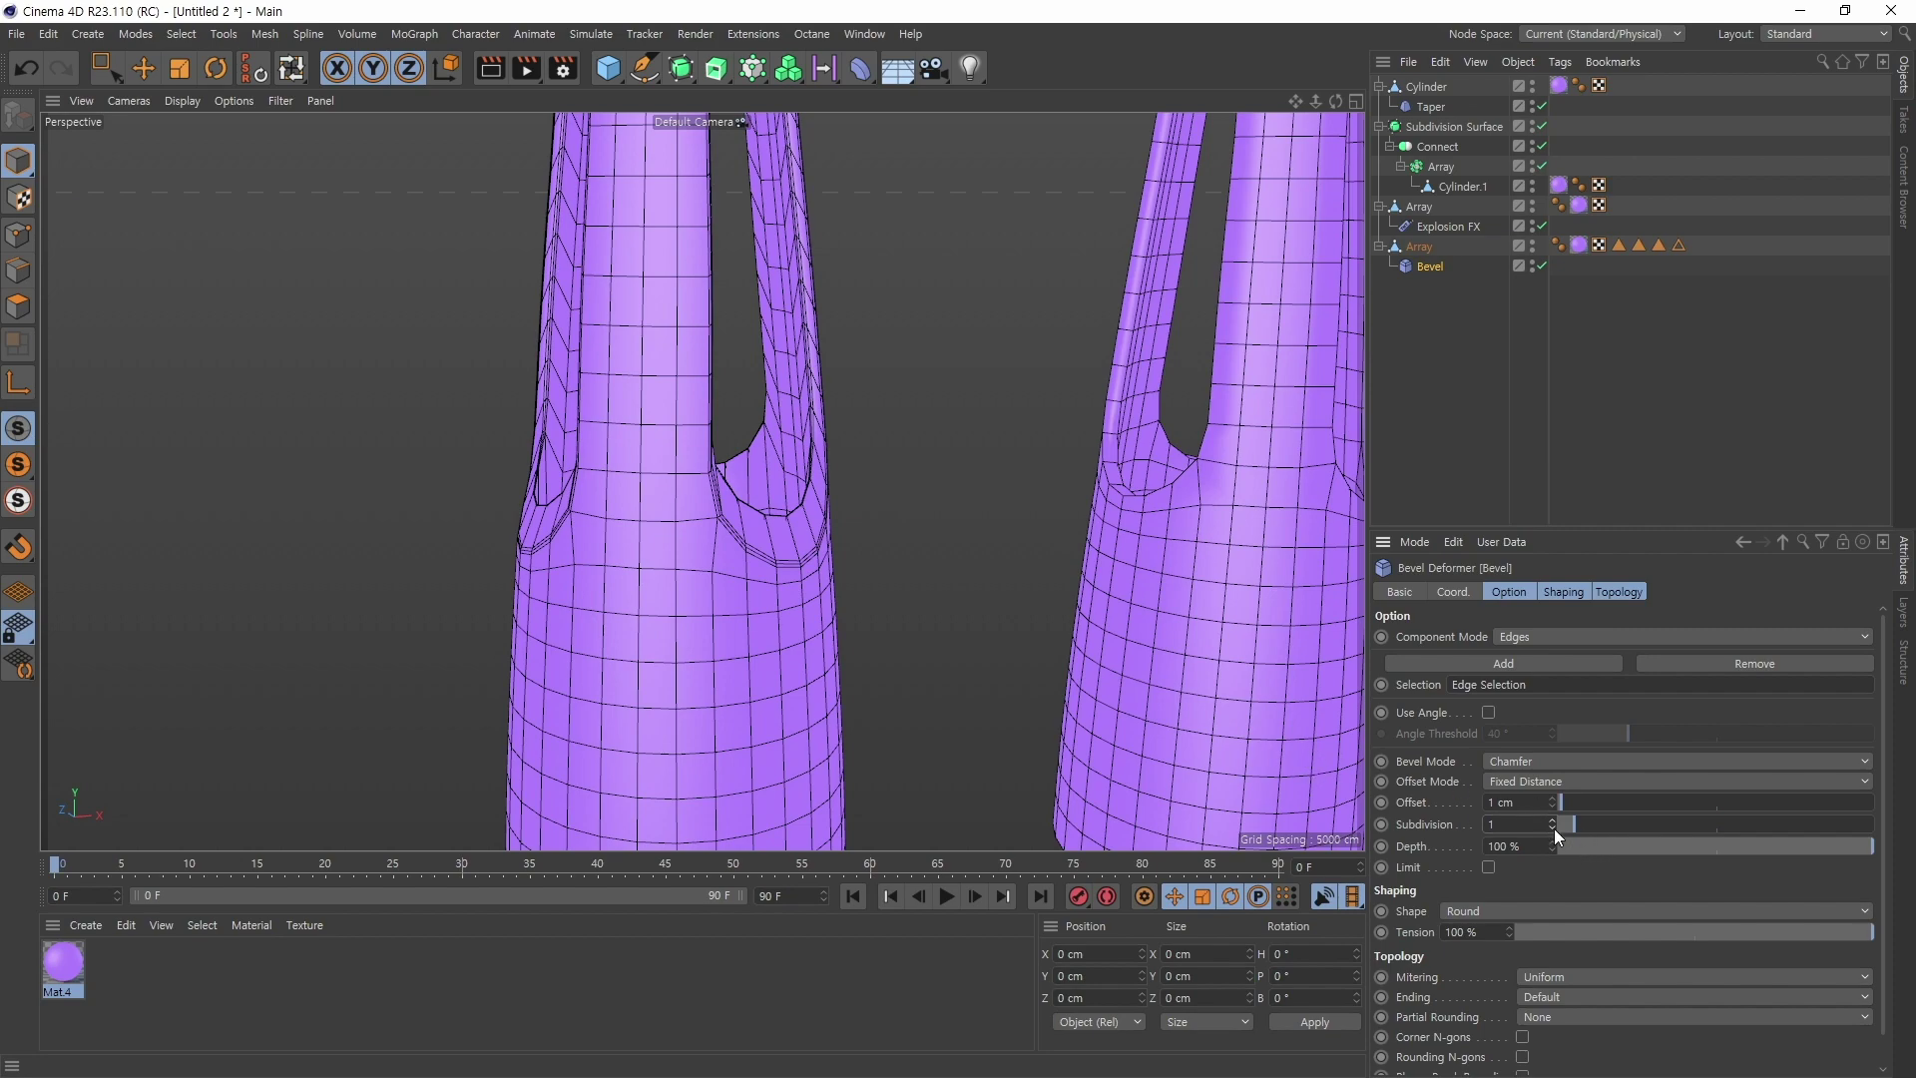
{"action": "left_click", "coordinate": [1554, 828]}
Step: Display the scene in Gouraud Shading without lines and inspect the beveled vase
{"action": "right_click_drag", "start_coordinate": [984, 551], "coordinate": [777, 635], "text": "alt"}
{"action": "left_click", "coordinate": [165, 102]}
{"action": "left_click", "coordinate": [190, 134]}
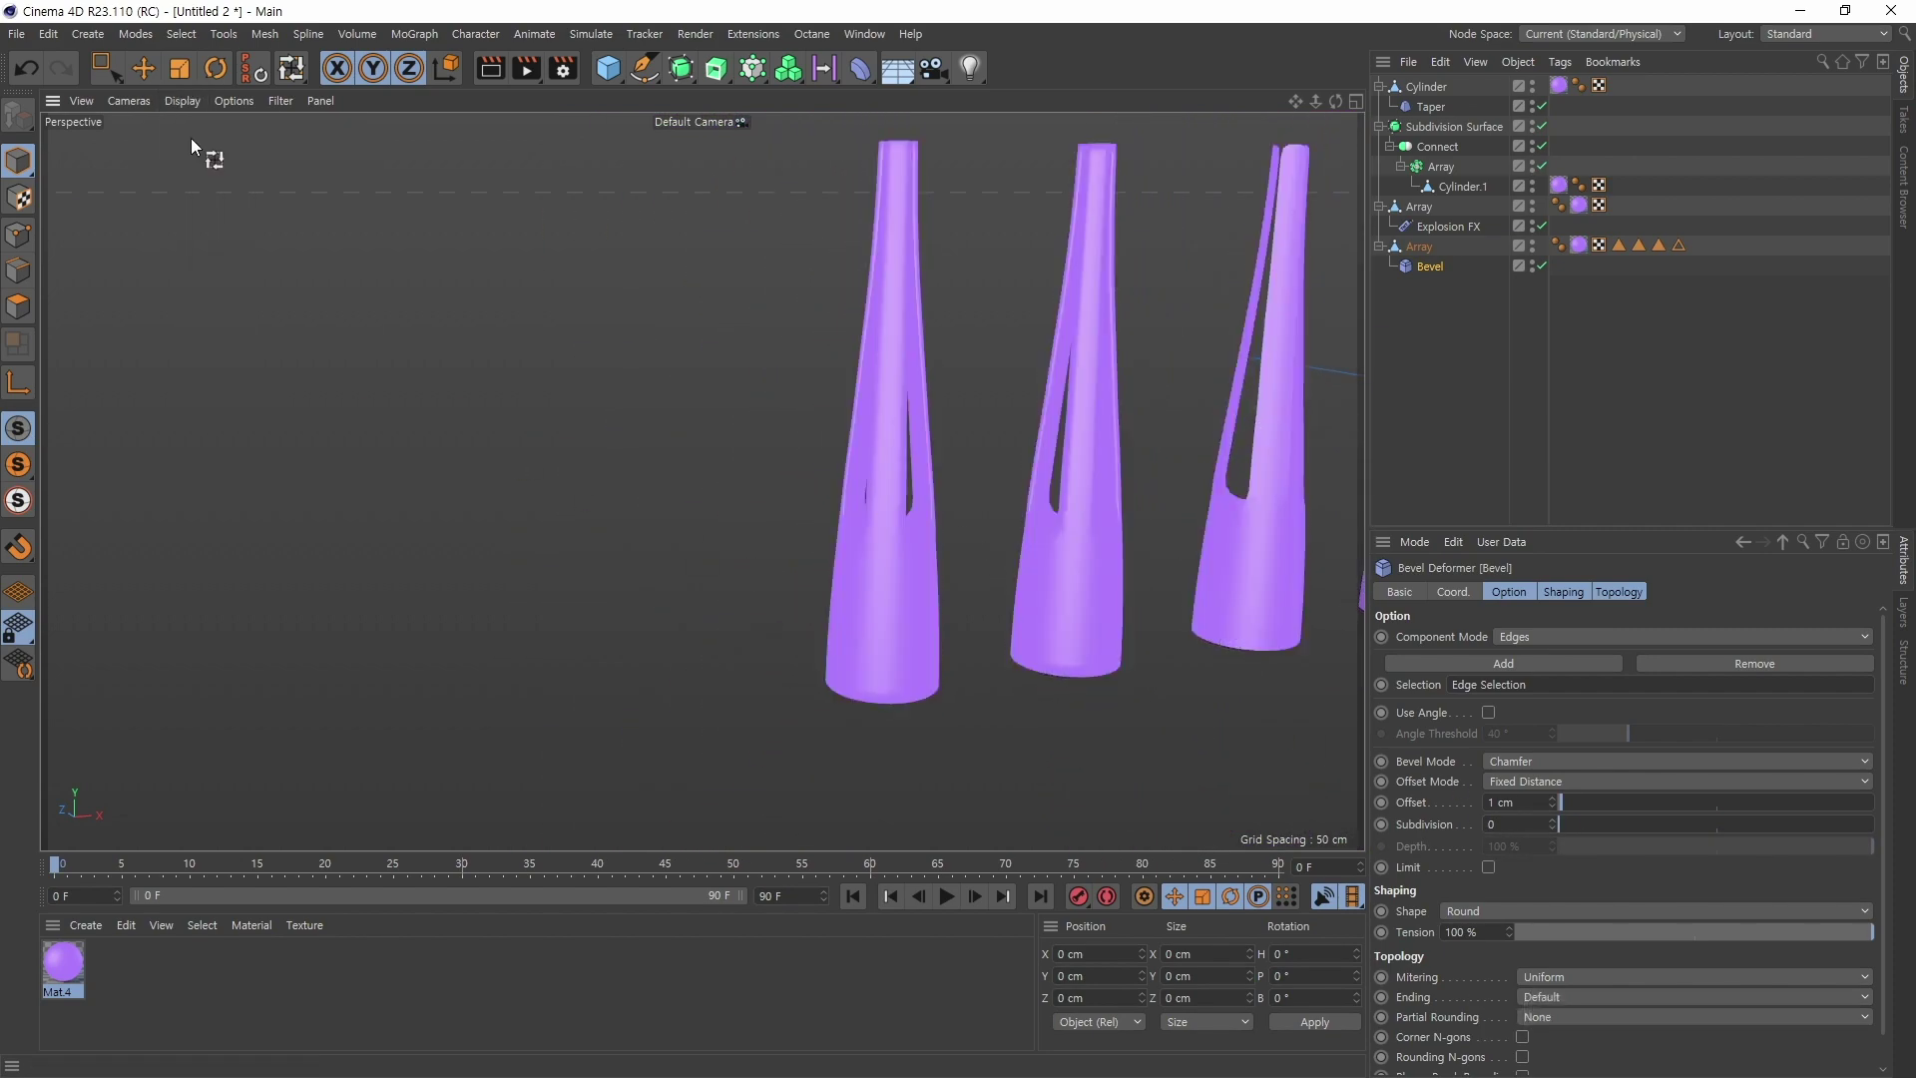
{"action": "left_click_drag", "start_coordinate": [882, 553], "coordinate": [1033, 513], "text": "alt"}
{"action": "middle_click_drag", "start_coordinate": [1033, 513], "coordinate": [876, 488], "text": "alt"}
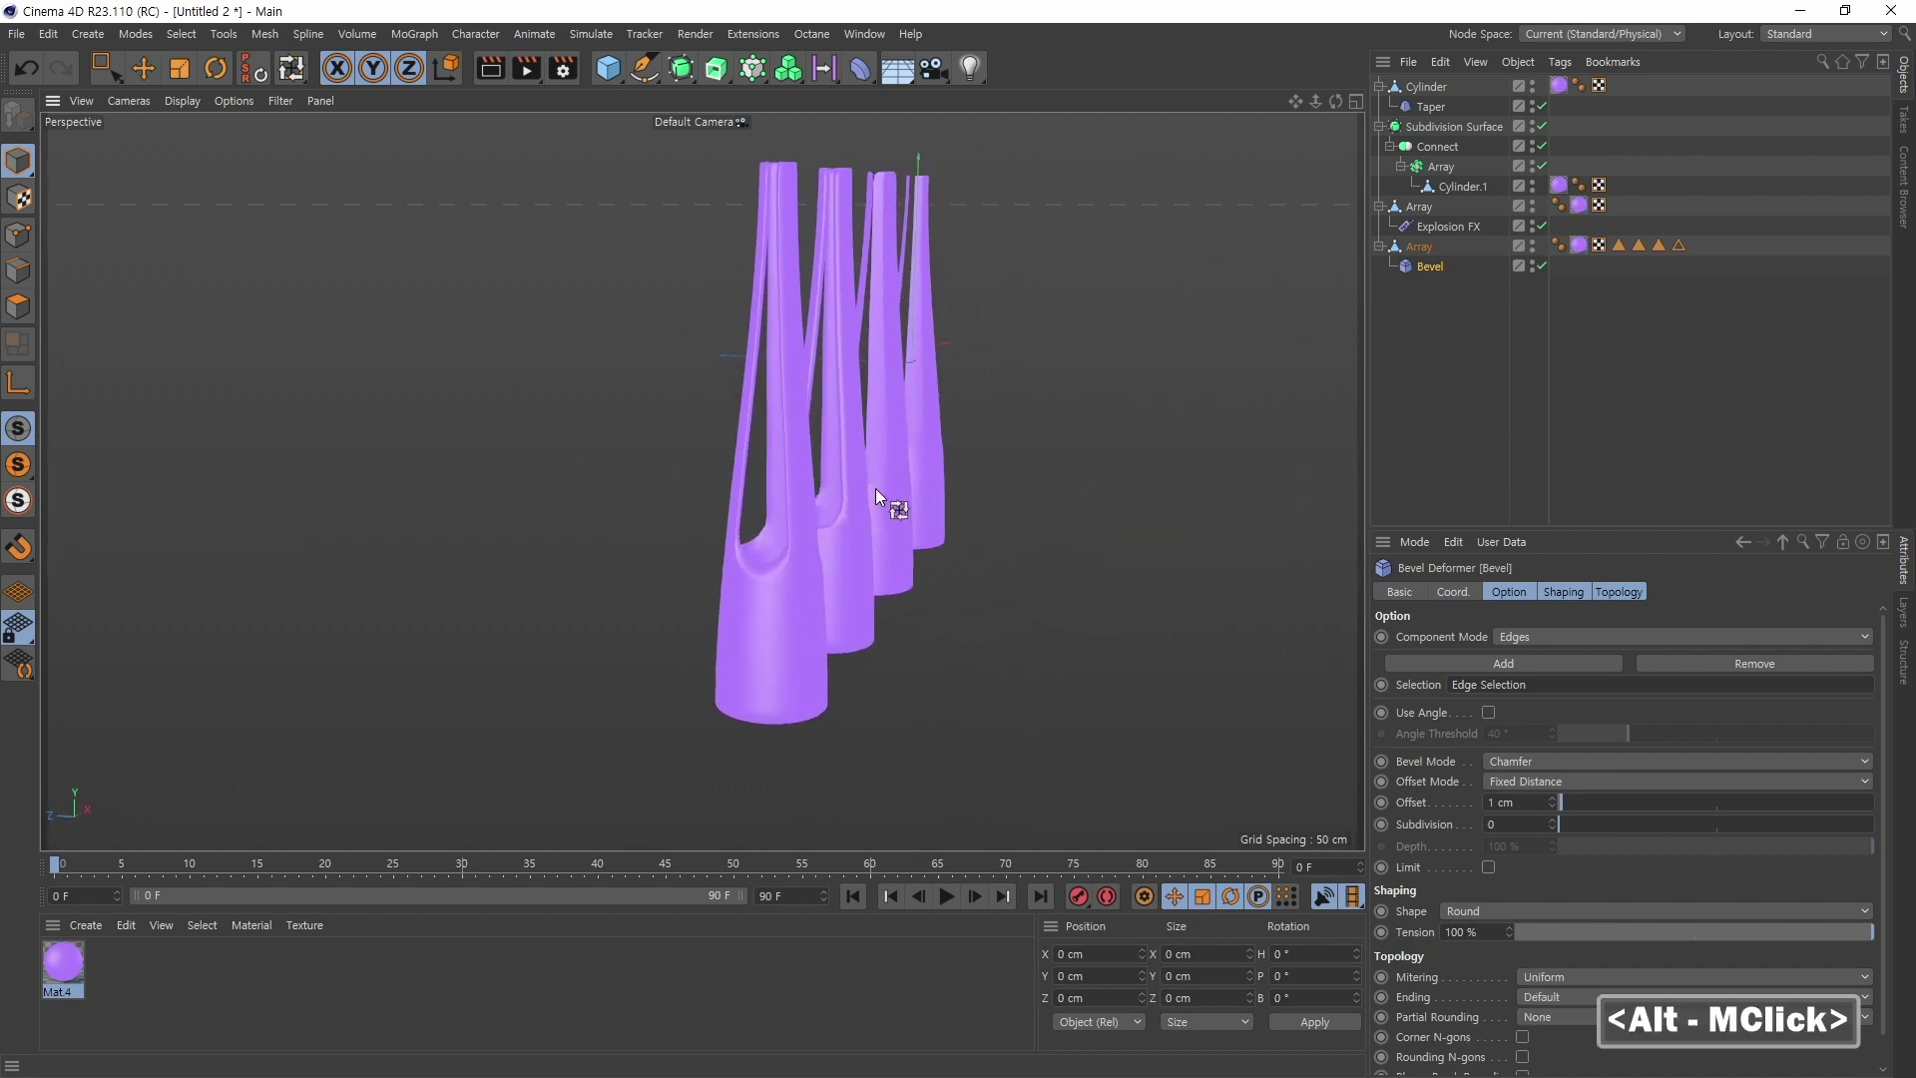
{"action": "right_click_drag", "start_coordinate": [876, 488], "coordinate": [958, 469], "text": "alt"}
Step: Place the baked Array inside a Subdivision Surface and show its mesh in Gouraud Shading (Lines)
{"action": "left_click", "coordinate": [1419, 247]}
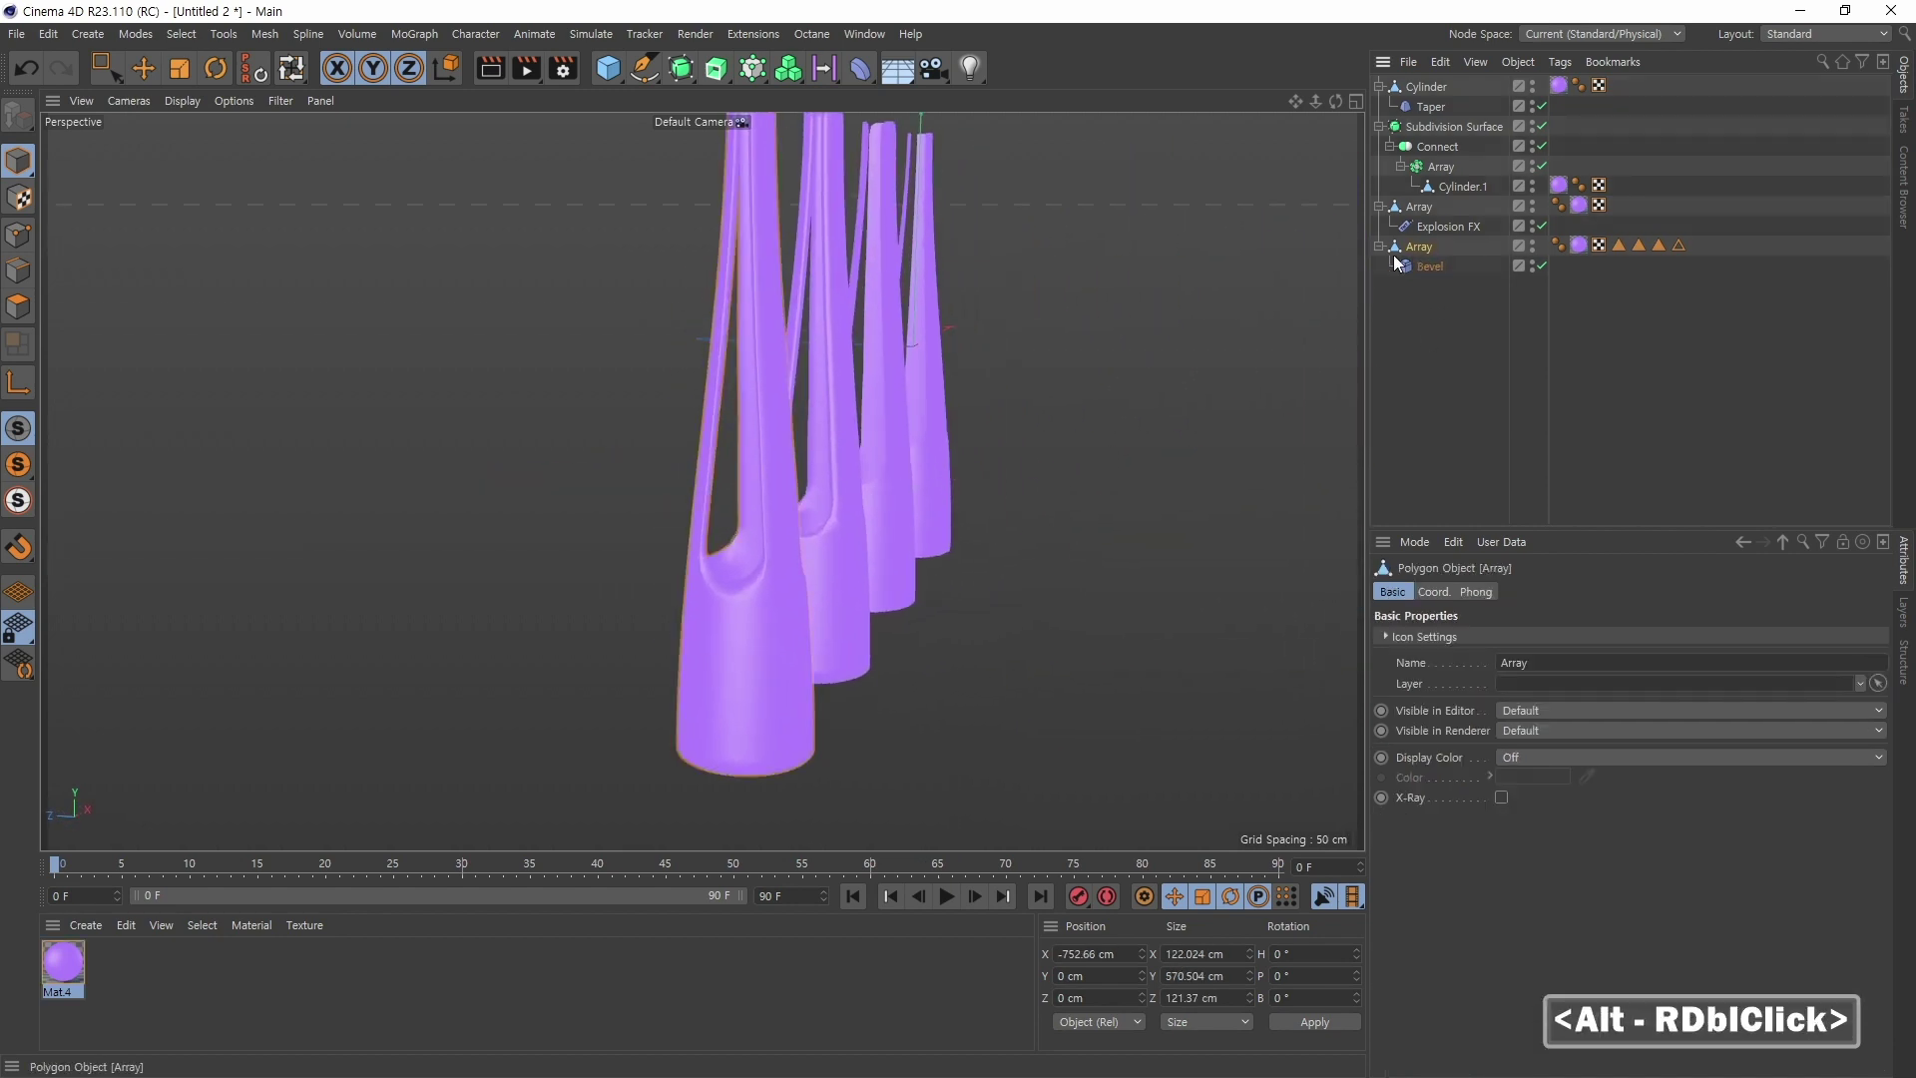
{"action": "left_click", "coordinate": [690, 70], "text": "alt"}
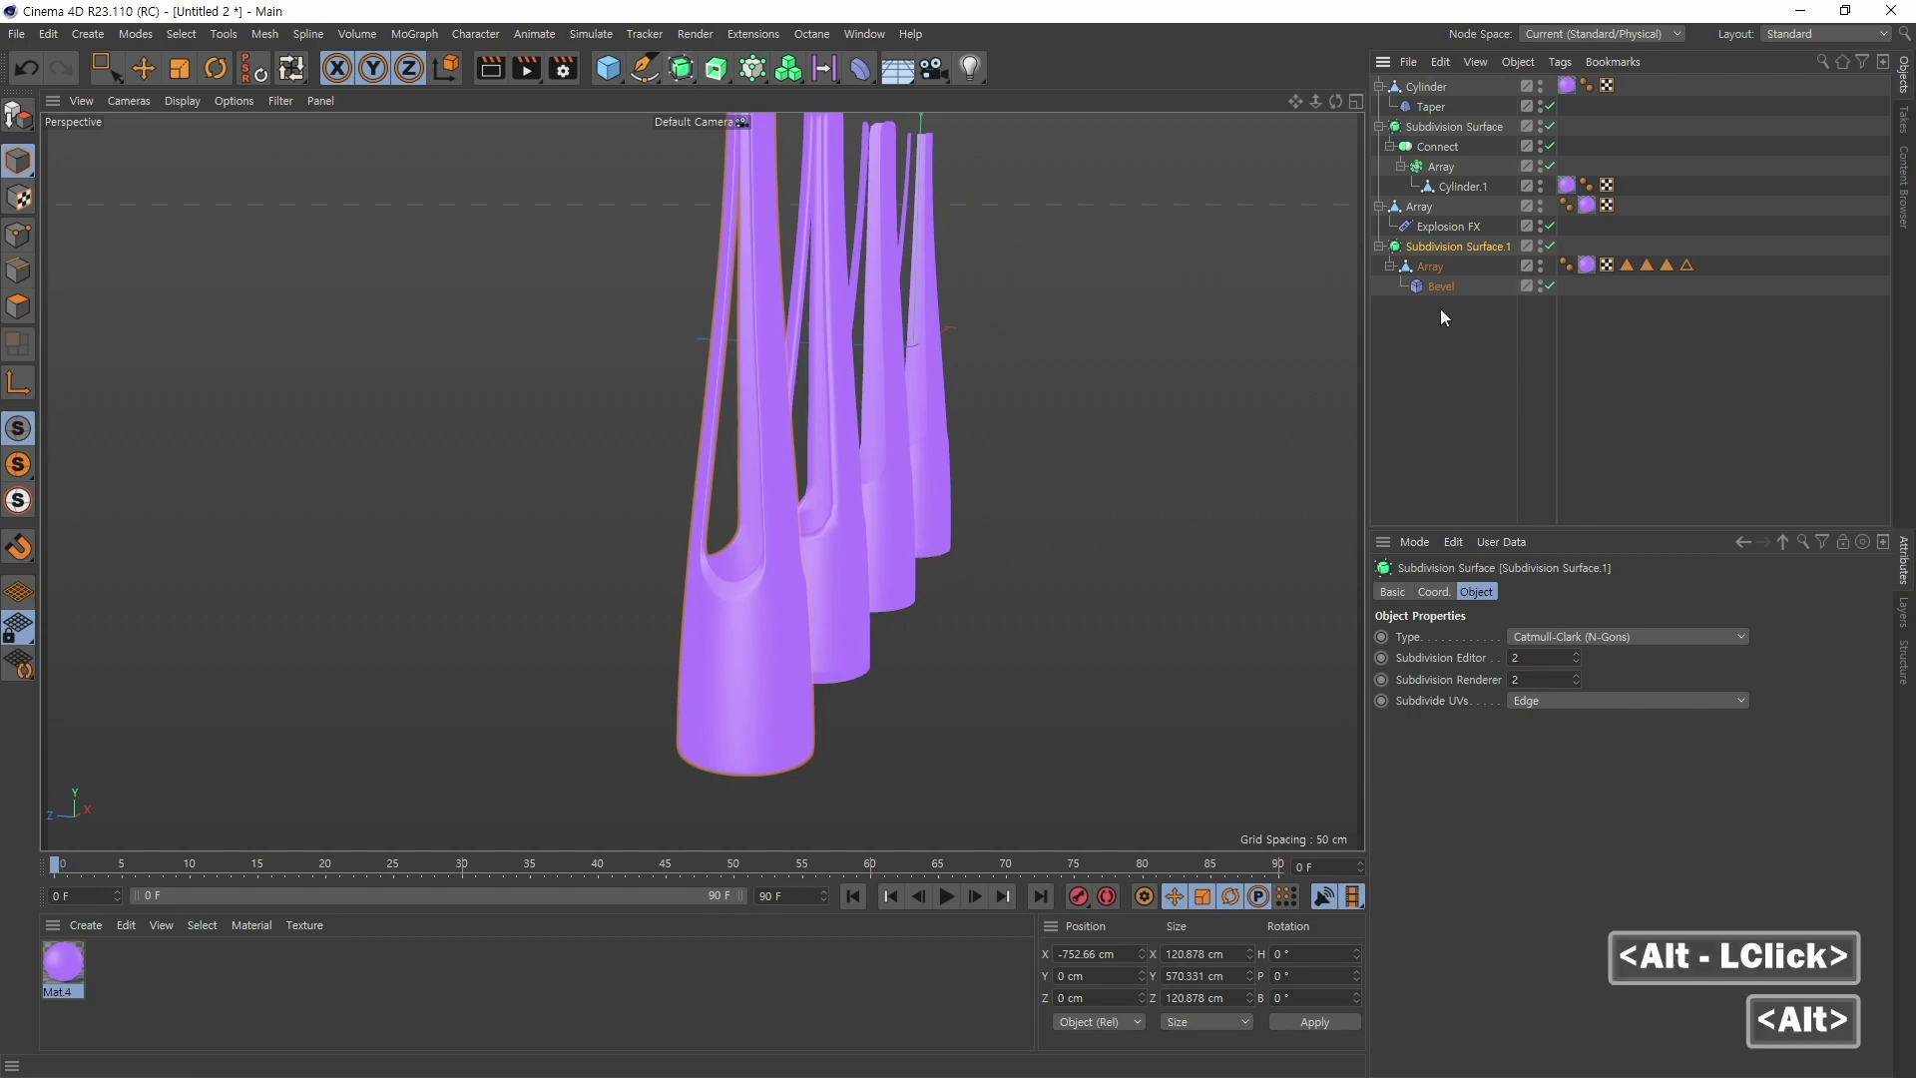
{"action": "left_click", "coordinate": [182, 101]}
{"action": "left_click", "coordinate": [225, 156]}
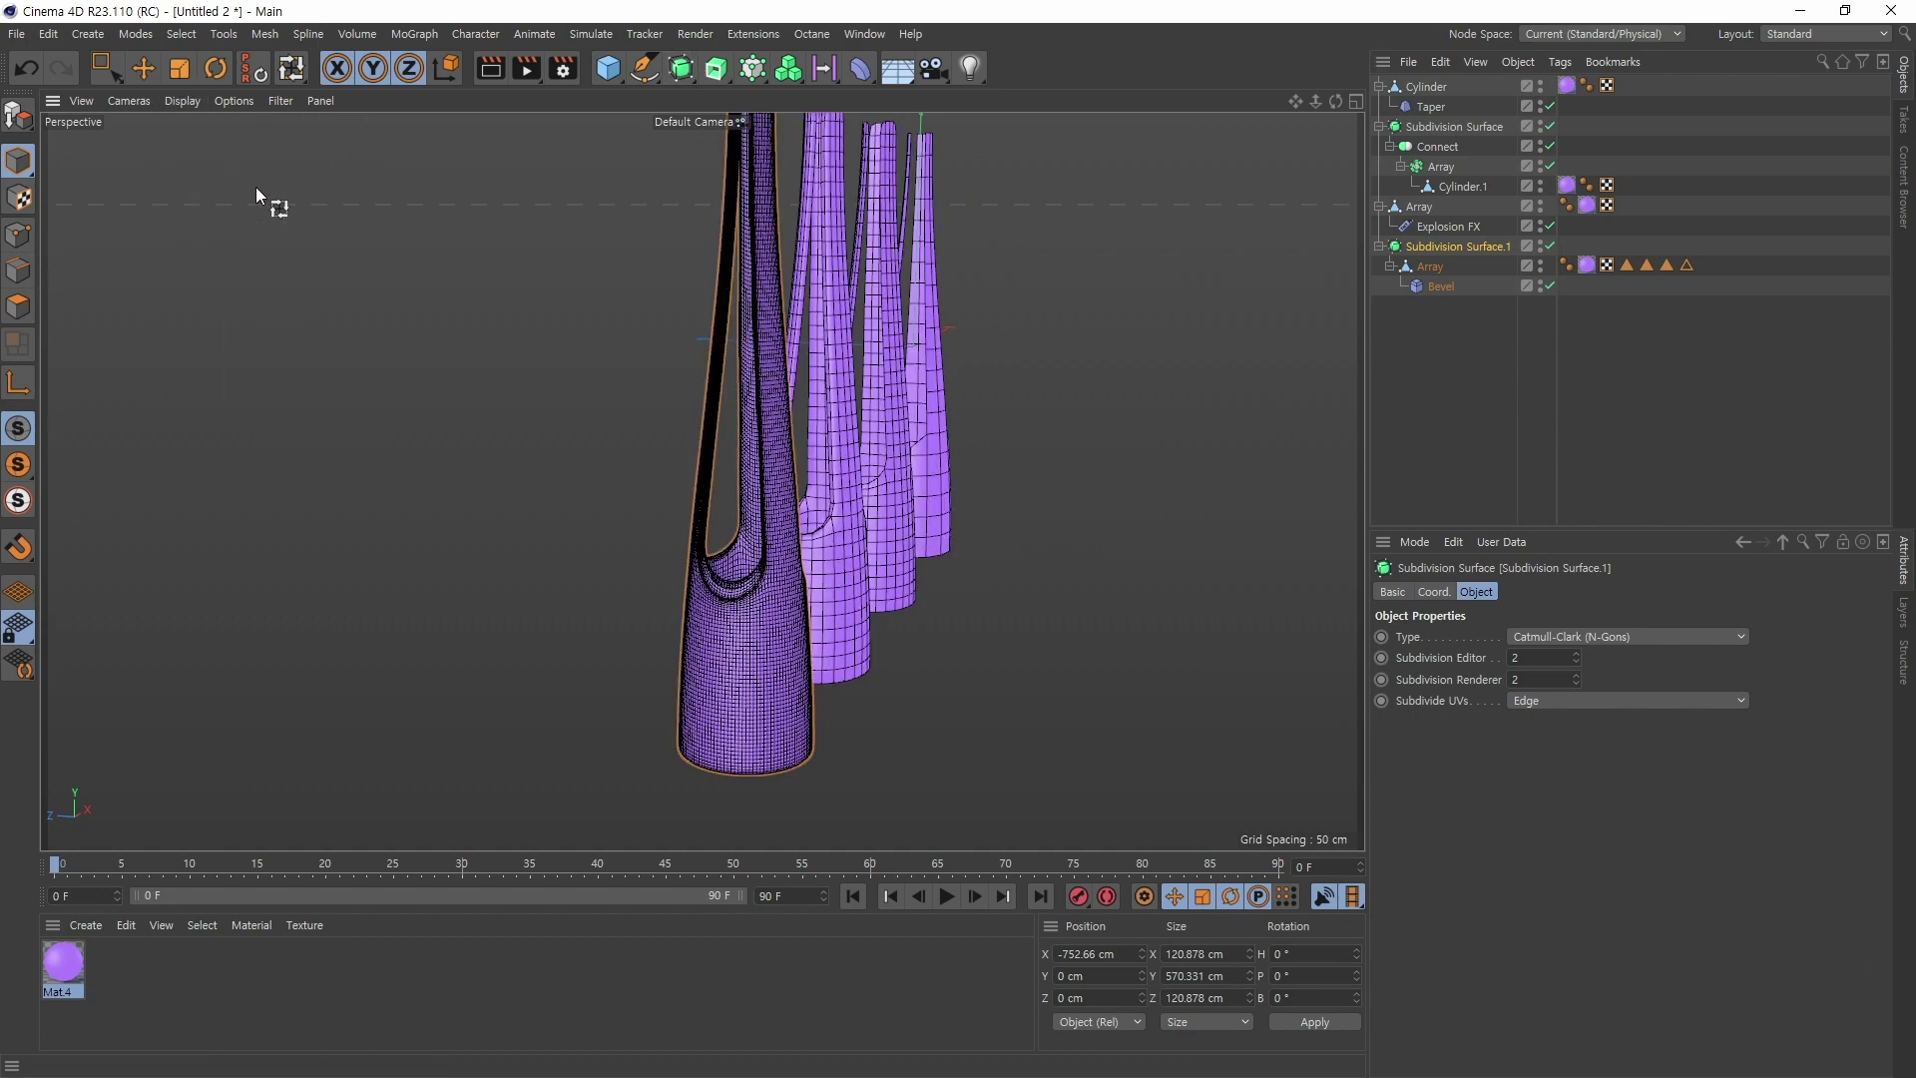
{"action": "left_click_drag", "start_coordinate": [858, 648], "coordinate": [943, 613], "text": "alt"}
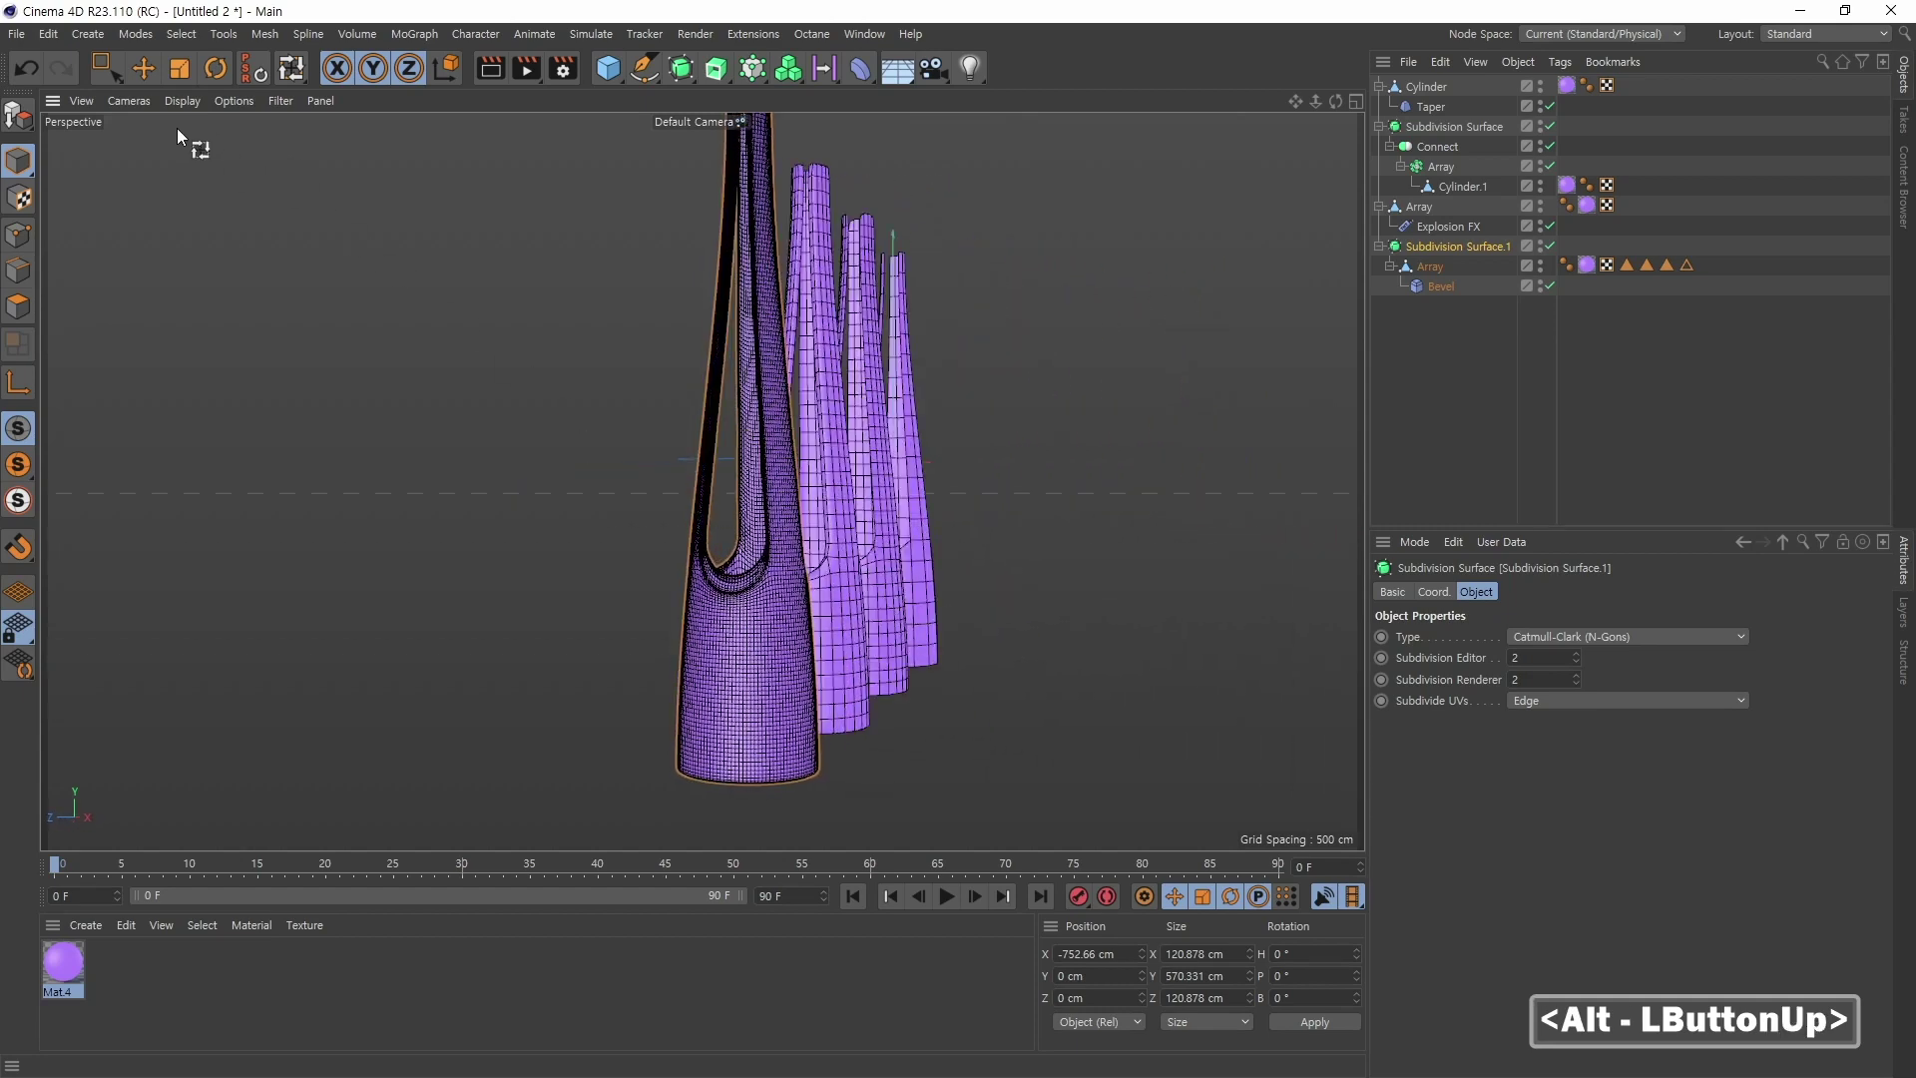
Step: Switch back to plain Gouraud Shading and inspect the subdivided vase from several angles
{"action": "left_click", "coordinate": [182, 101]}
{"action": "left_click", "coordinate": [205, 135]}
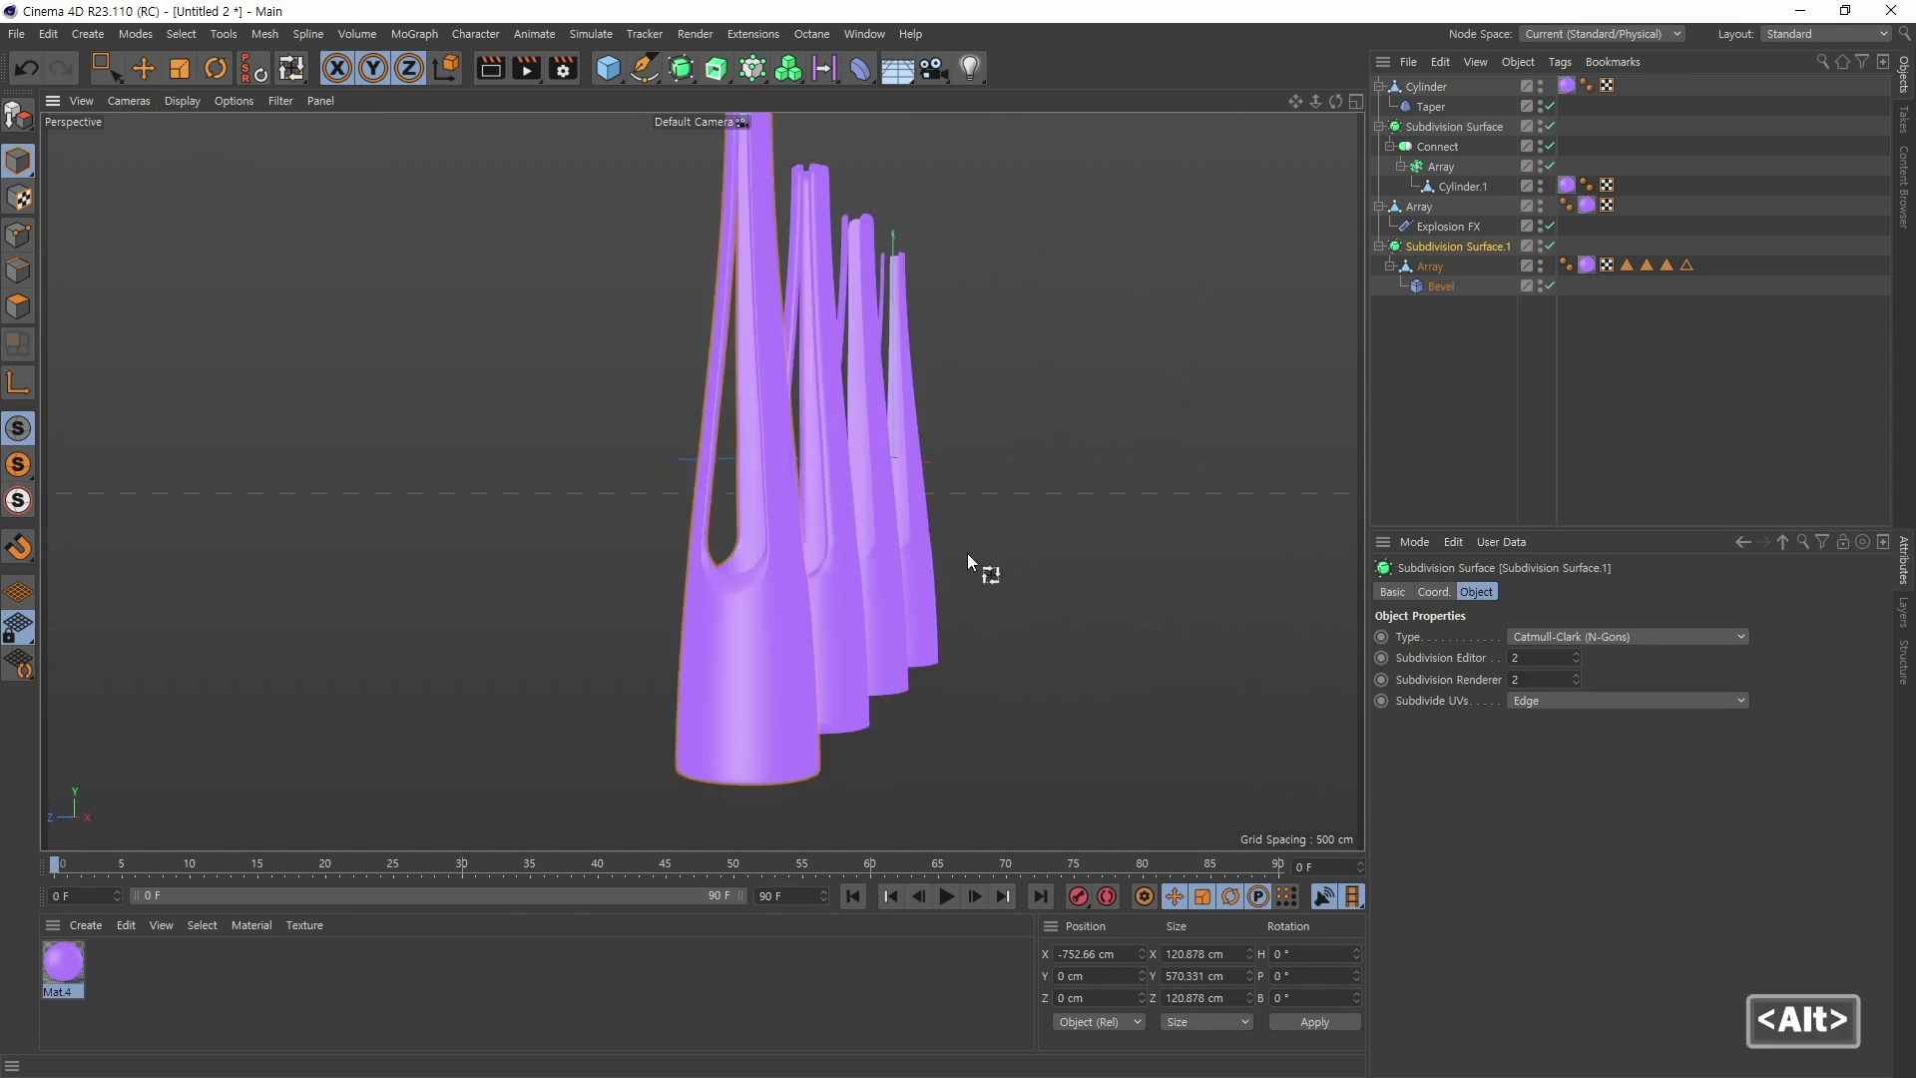
{"action": "left_click_drag", "start_coordinate": [967, 553], "coordinate": [776, 579], "text": "alt"}
{"action": "right_click_drag", "start_coordinate": [776, 578], "coordinate": [956, 600], "text": "alt"}
{"action": "left_click_drag", "start_coordinate": [956, 601], "coordinate": [972, 608], "text": "alt"}
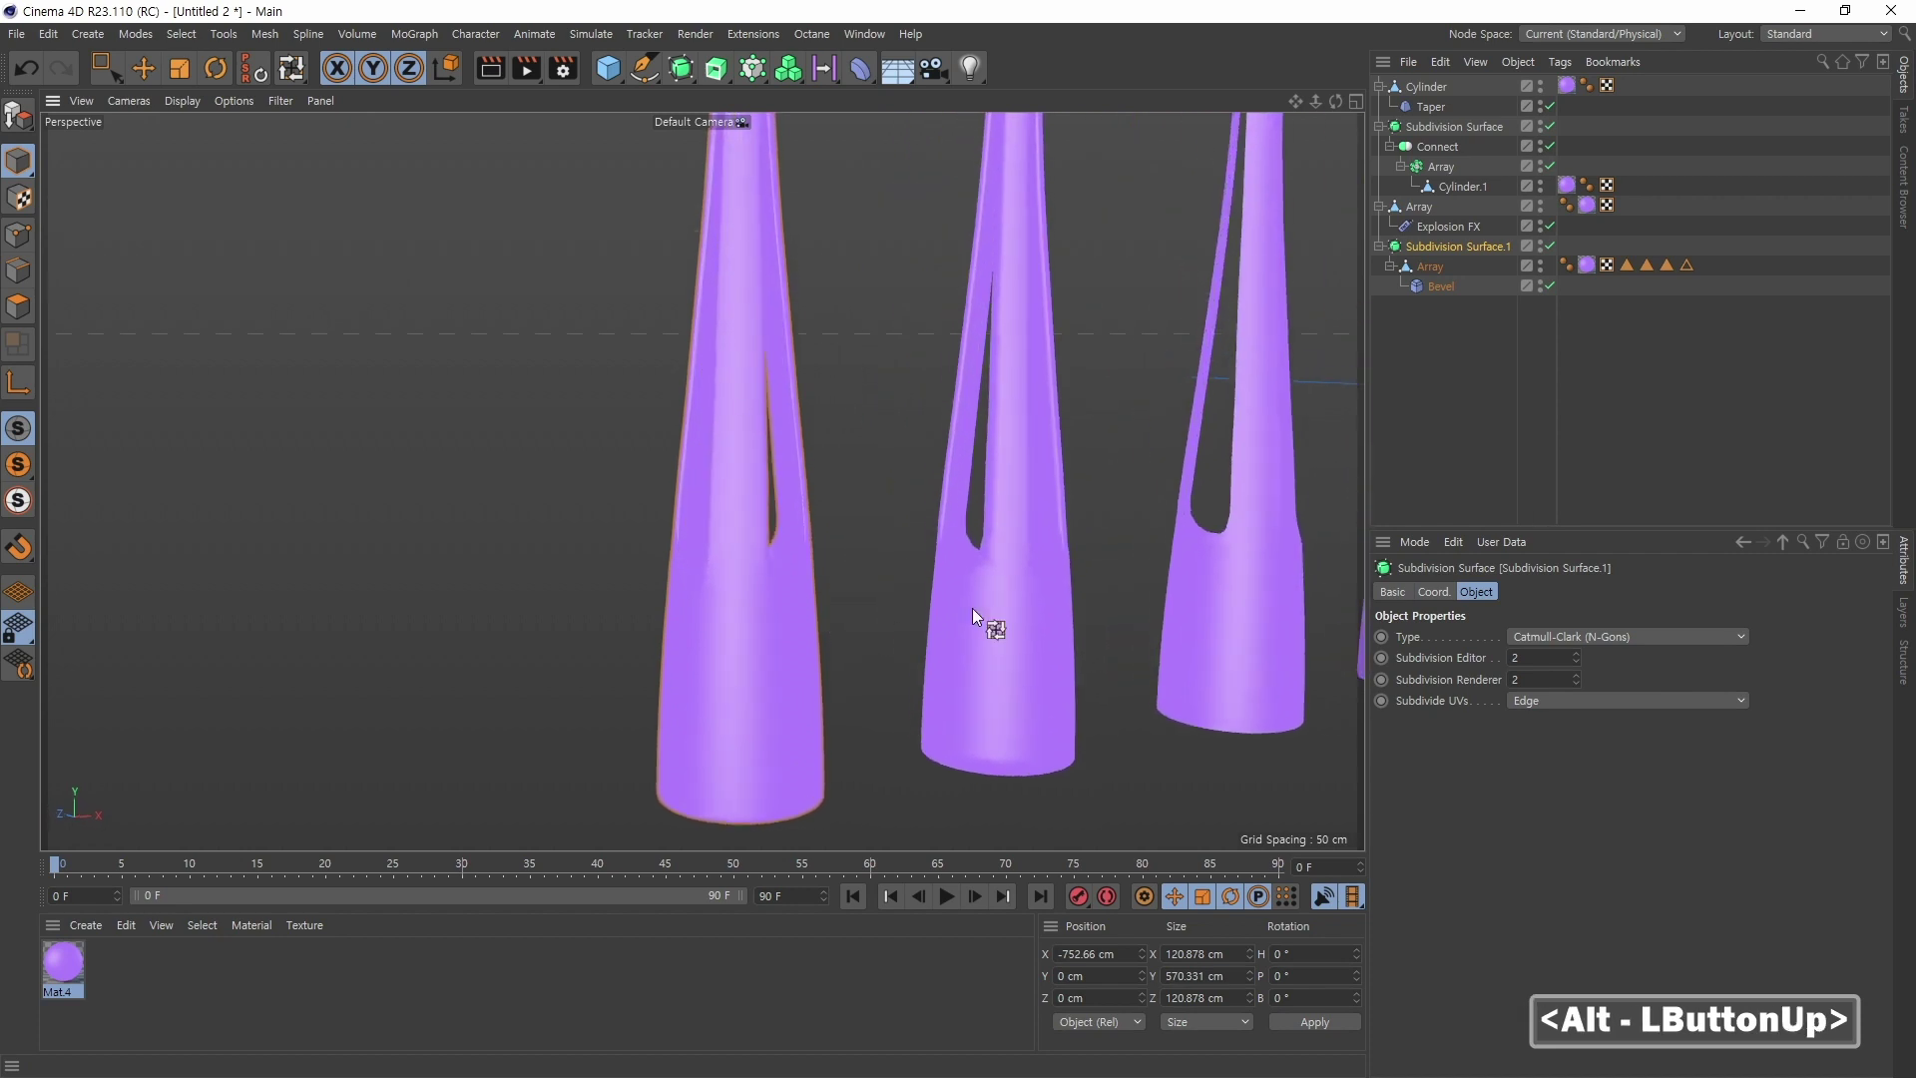
{"action": "mouse_move", "coordinate": [972, 608]}
{"action": "right_mouse_down", "text": "alt"}
{"action": "mouse_move", "coordinate": [1000, 600]}
{"action": "mouse_move", "coordinate": [962, 584]}
{"action": "right_mouse_up", "text": "alt"}
{"action": "middle_click_drag", "start_coordinate": [962, 583], "coordinate": [798, 596], "text": "alt"}
{"action": "left_click_drag", "start_coordinate": [798, 596], "coordinate": [805, 691], "text": "alt"}
{"action": "right_click_drag", "start_coordinate": [804, 691], "coordinate": [759, 580], "text": "alt"}
Step: Delete the Mat.4 material tags from the Cylinder, Cylinder.1 and both baked Array objects
{"action": "left_click", "coordinate": [1586, 206]}
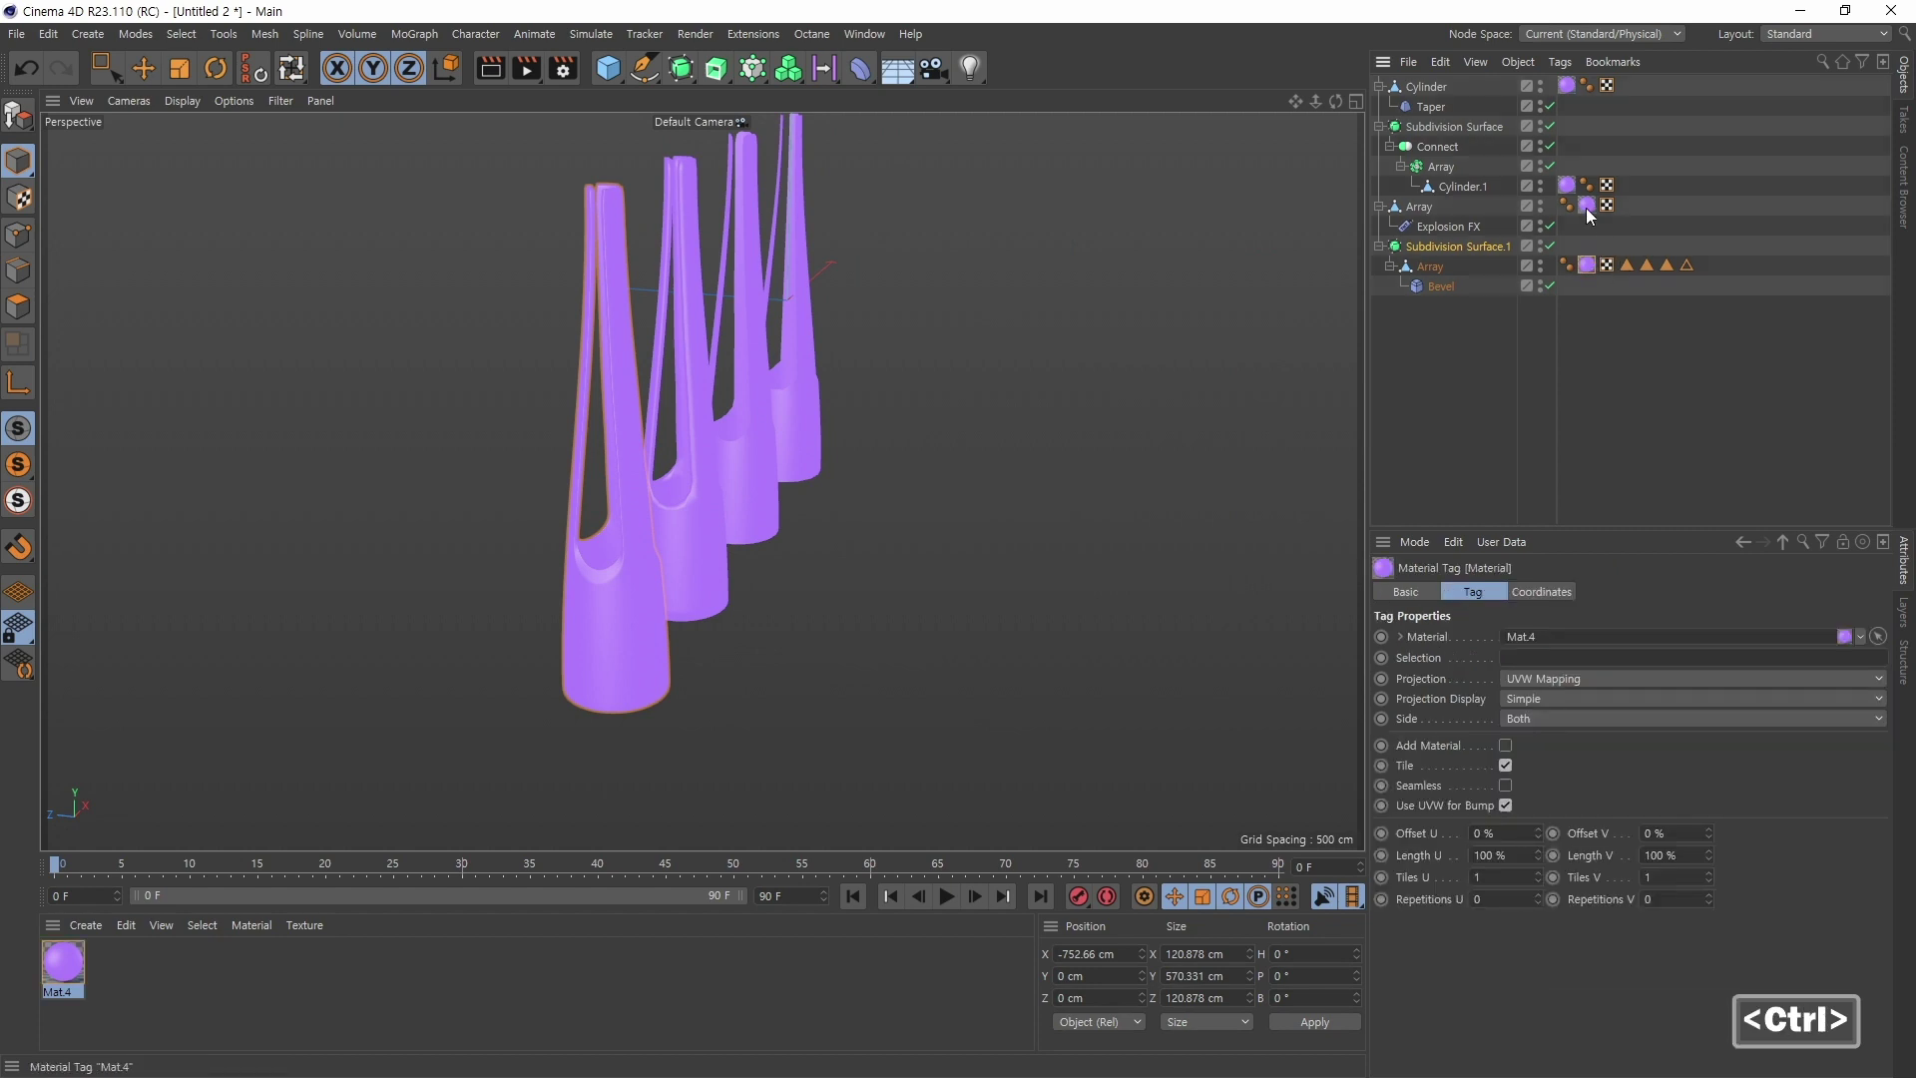
{"action": "left_click", "coordinate": [1566, 184], "text": "ctrl"}
{"action": "left_click", "coordinate": [1566, 85], "text": "ctrl"}
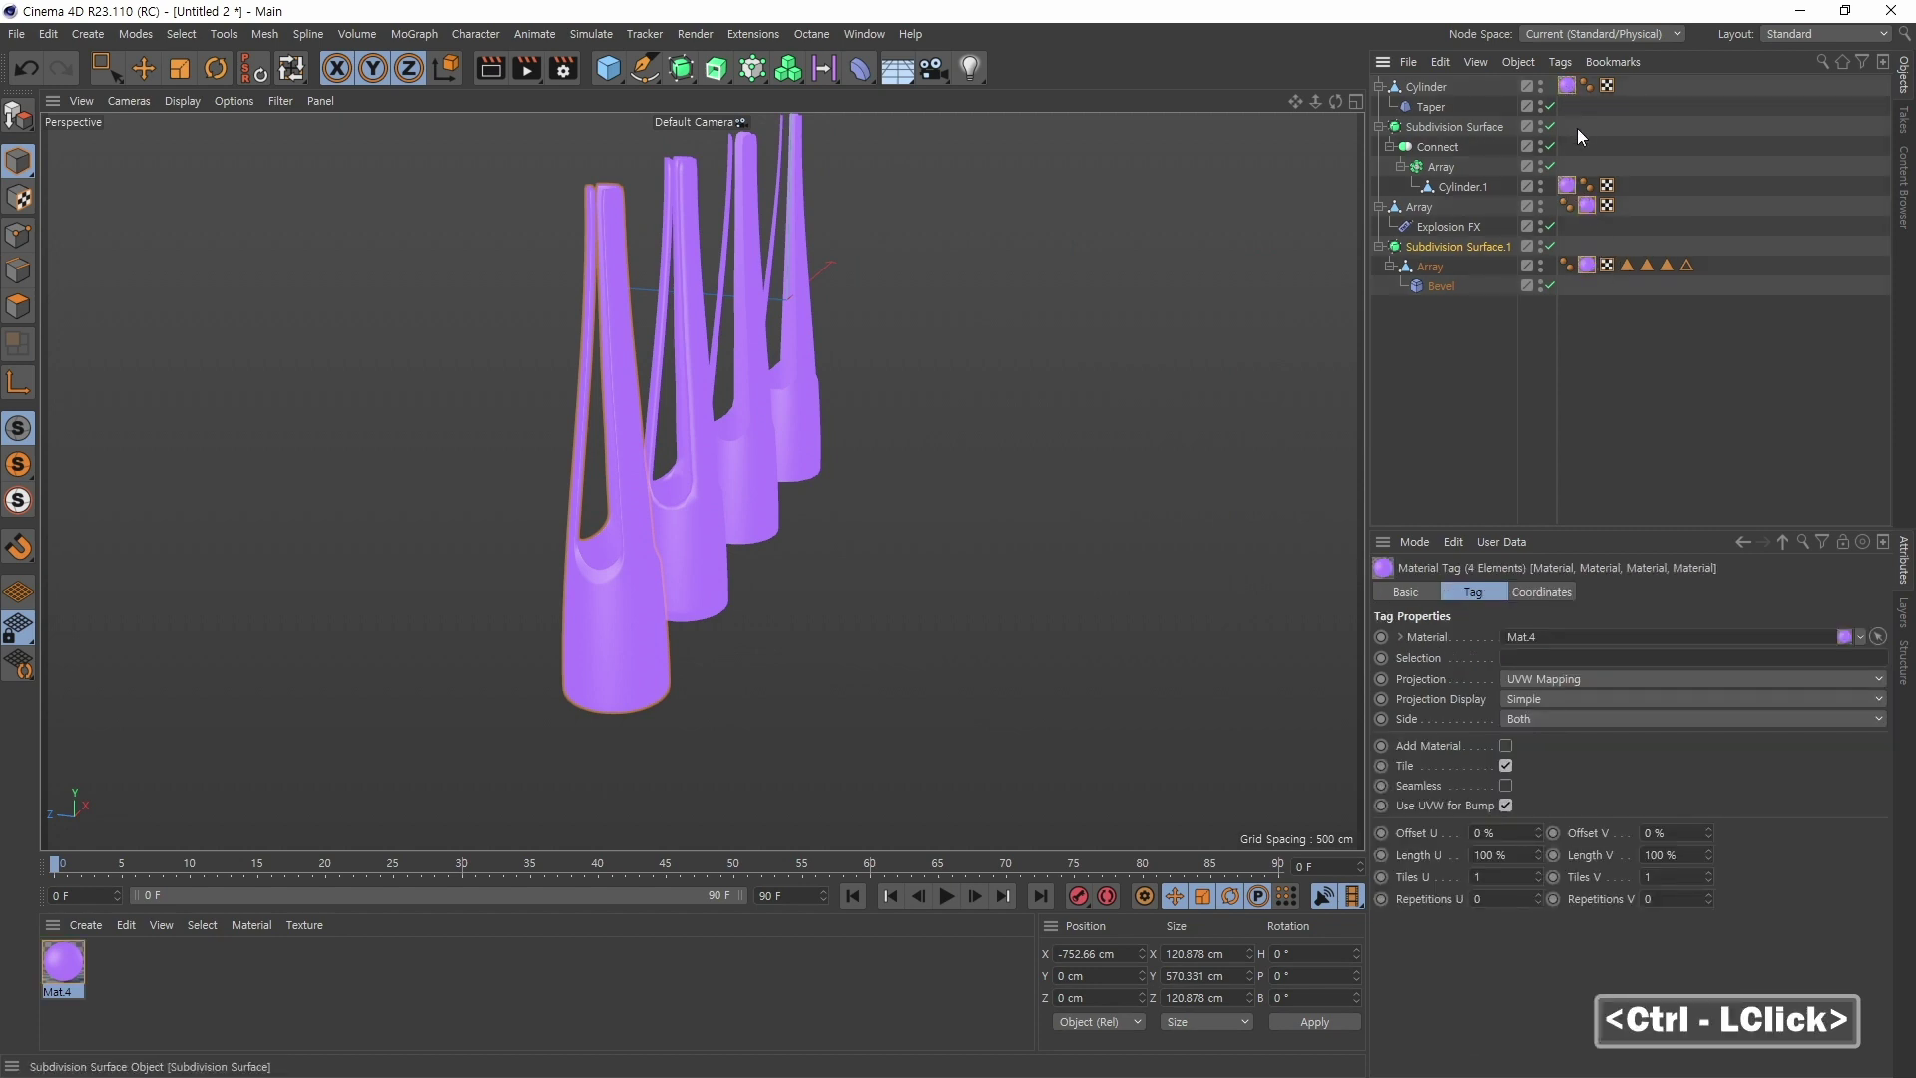
{"action": "key", "text": "Delete"}
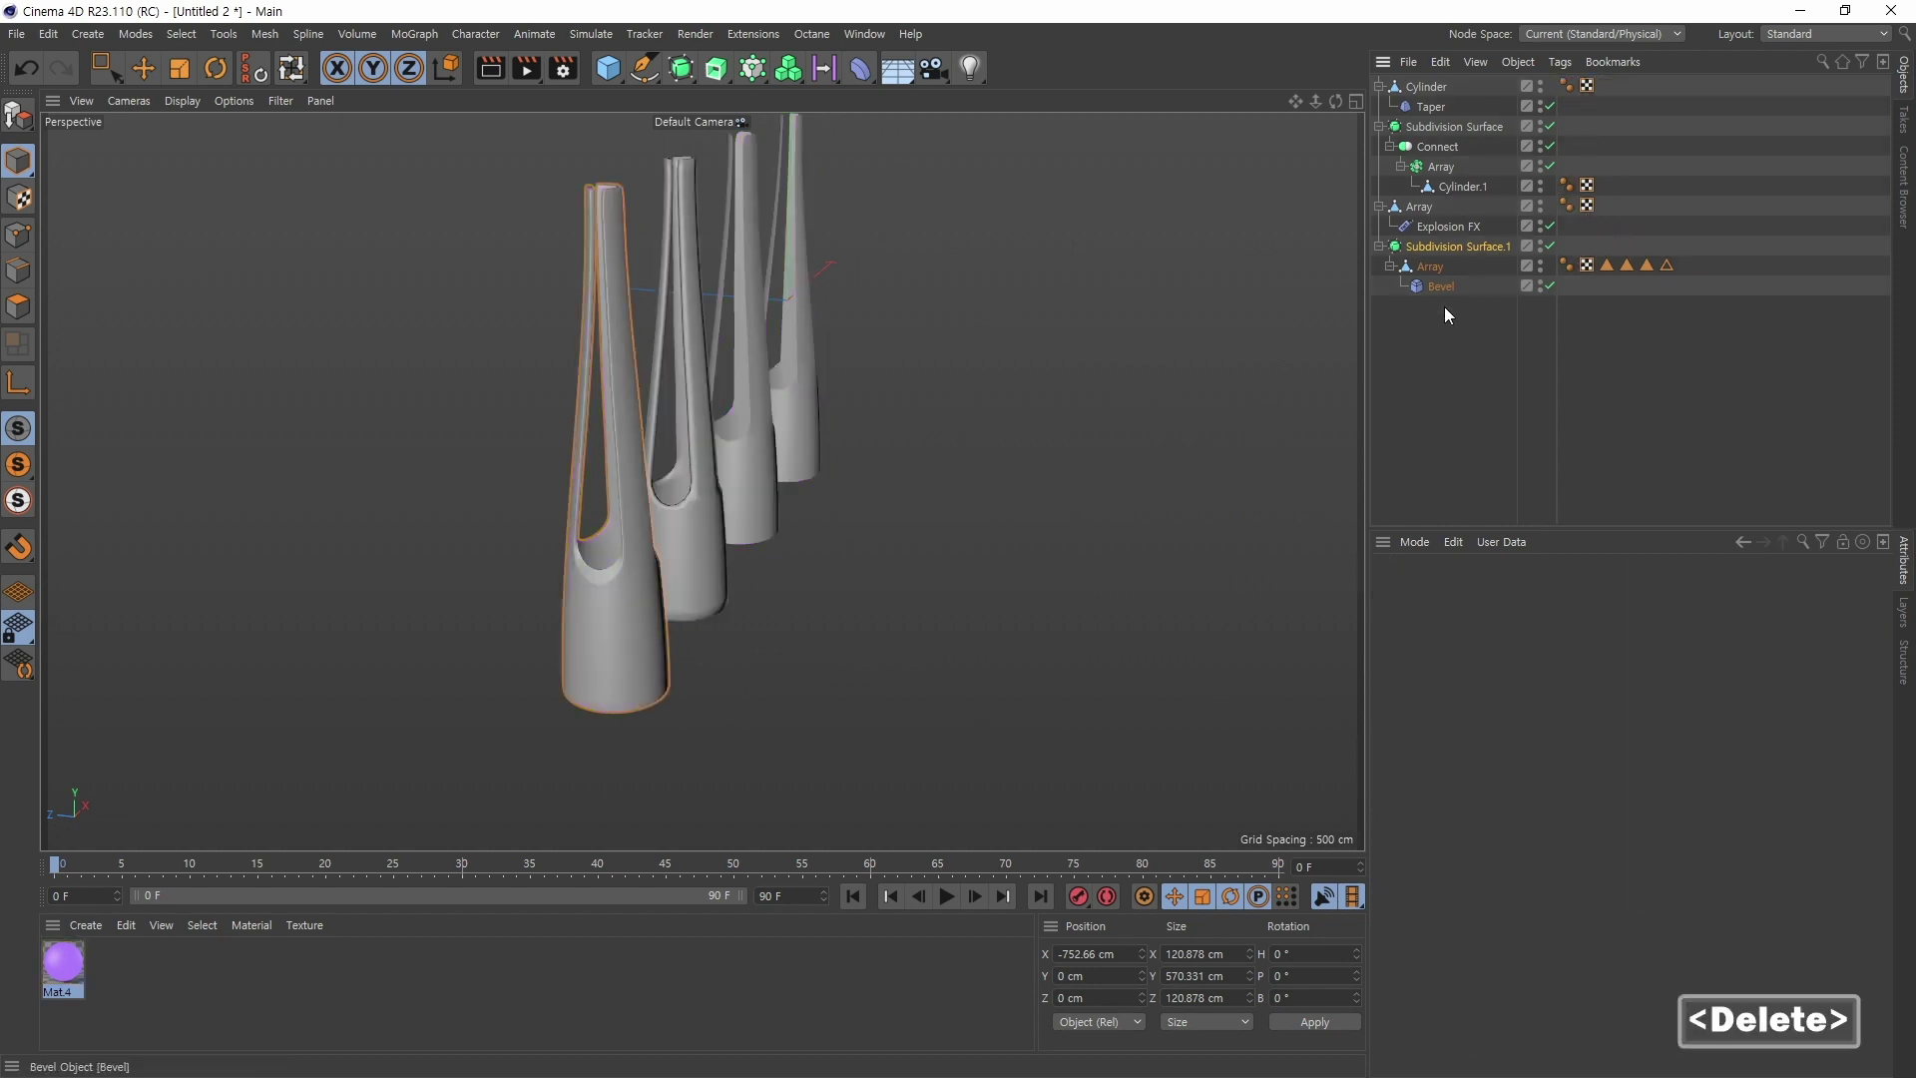
Step: Frame all four vase versions and show their meshes in Gouraud Shading (Lines)
{"action": "left_click_drag", "start_coordinate": [868, 588], "coordinate": [667, 609], "text": "alt"}
{"action": "middle_click_drag", "start_coordinate": [668, 608], "coordinate": [705, 619], "text": "alt"}
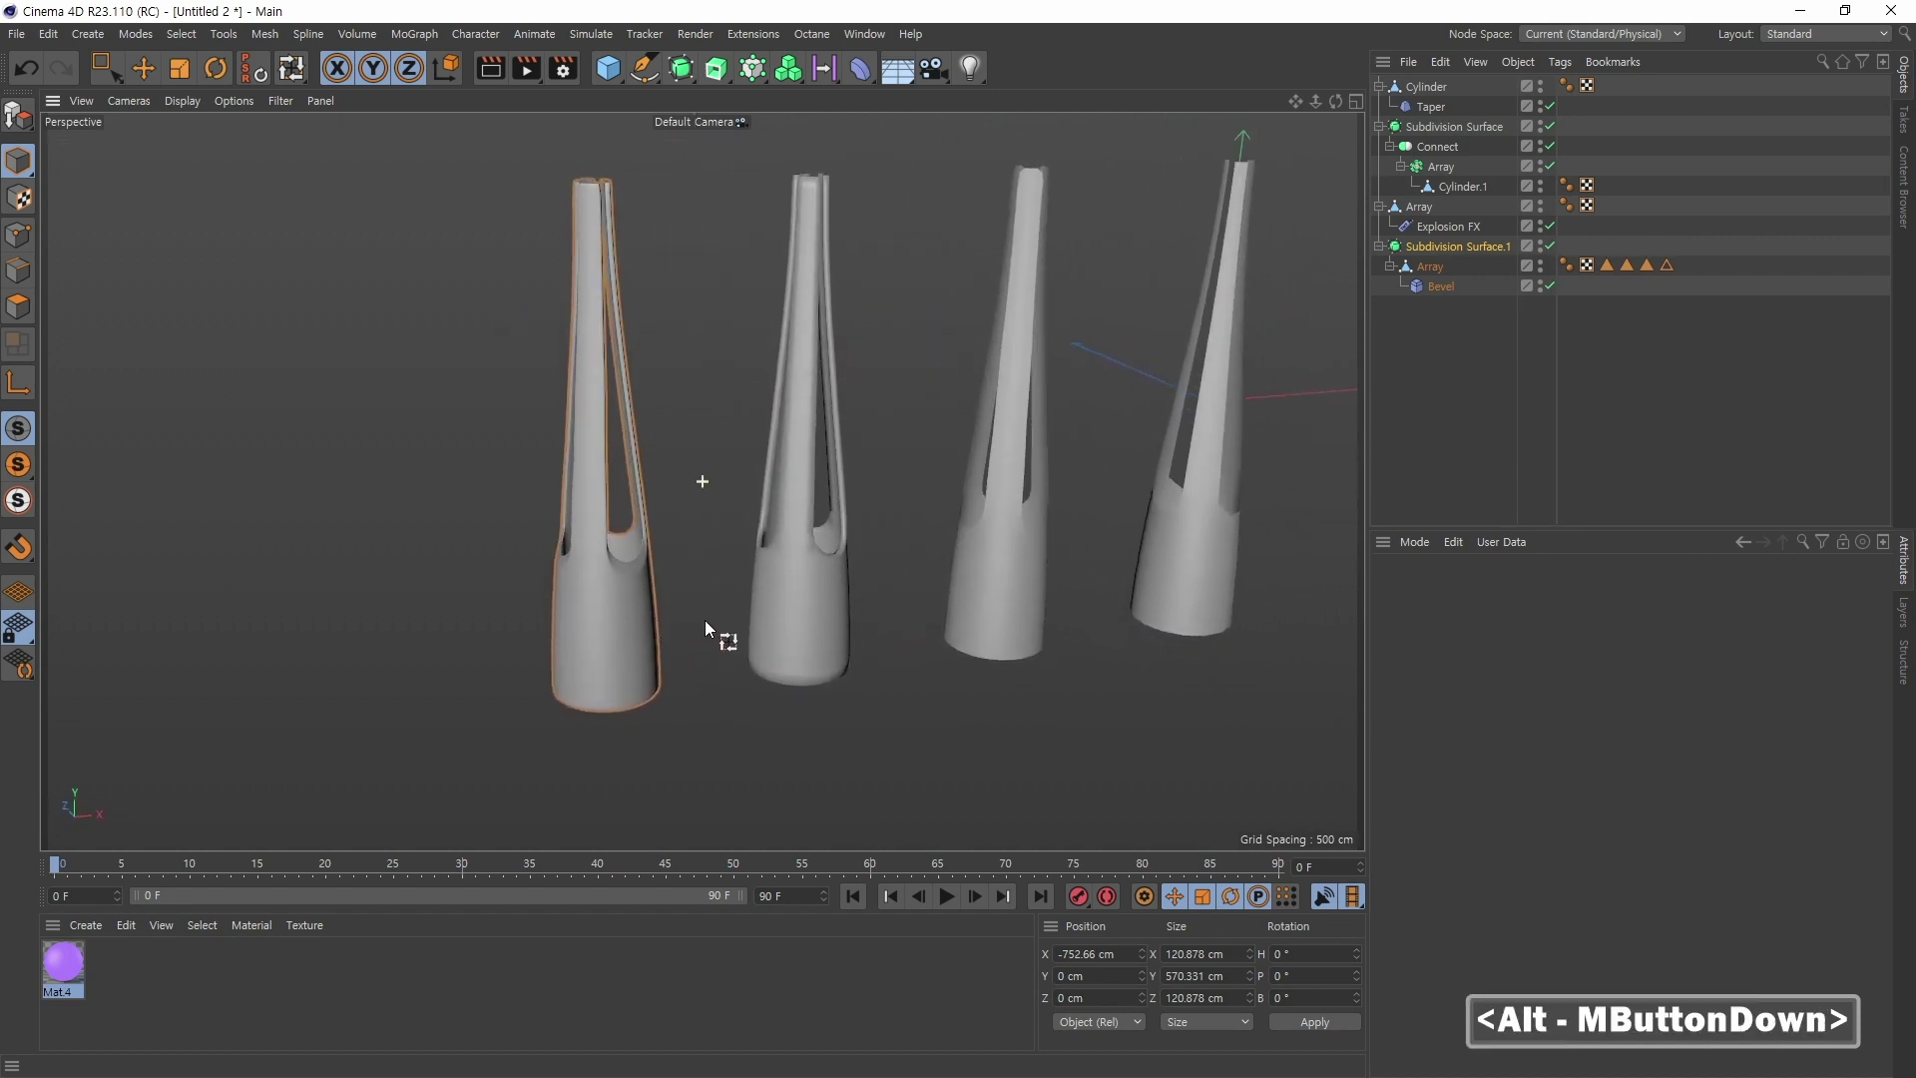
{"action": "left_click_drag", "start_coordinate": [705, 619], "coordinate": [601, 631], "text": "alt"}
{"action": "middle_click_drag", "start_coordinate": [673, 607], "coordinate": [579, 638], "text": "alt"}
{"action": "middle_click_drag", "start_coordinate": [753, 699], "coordinate": [947, 636], "text": "alt"}
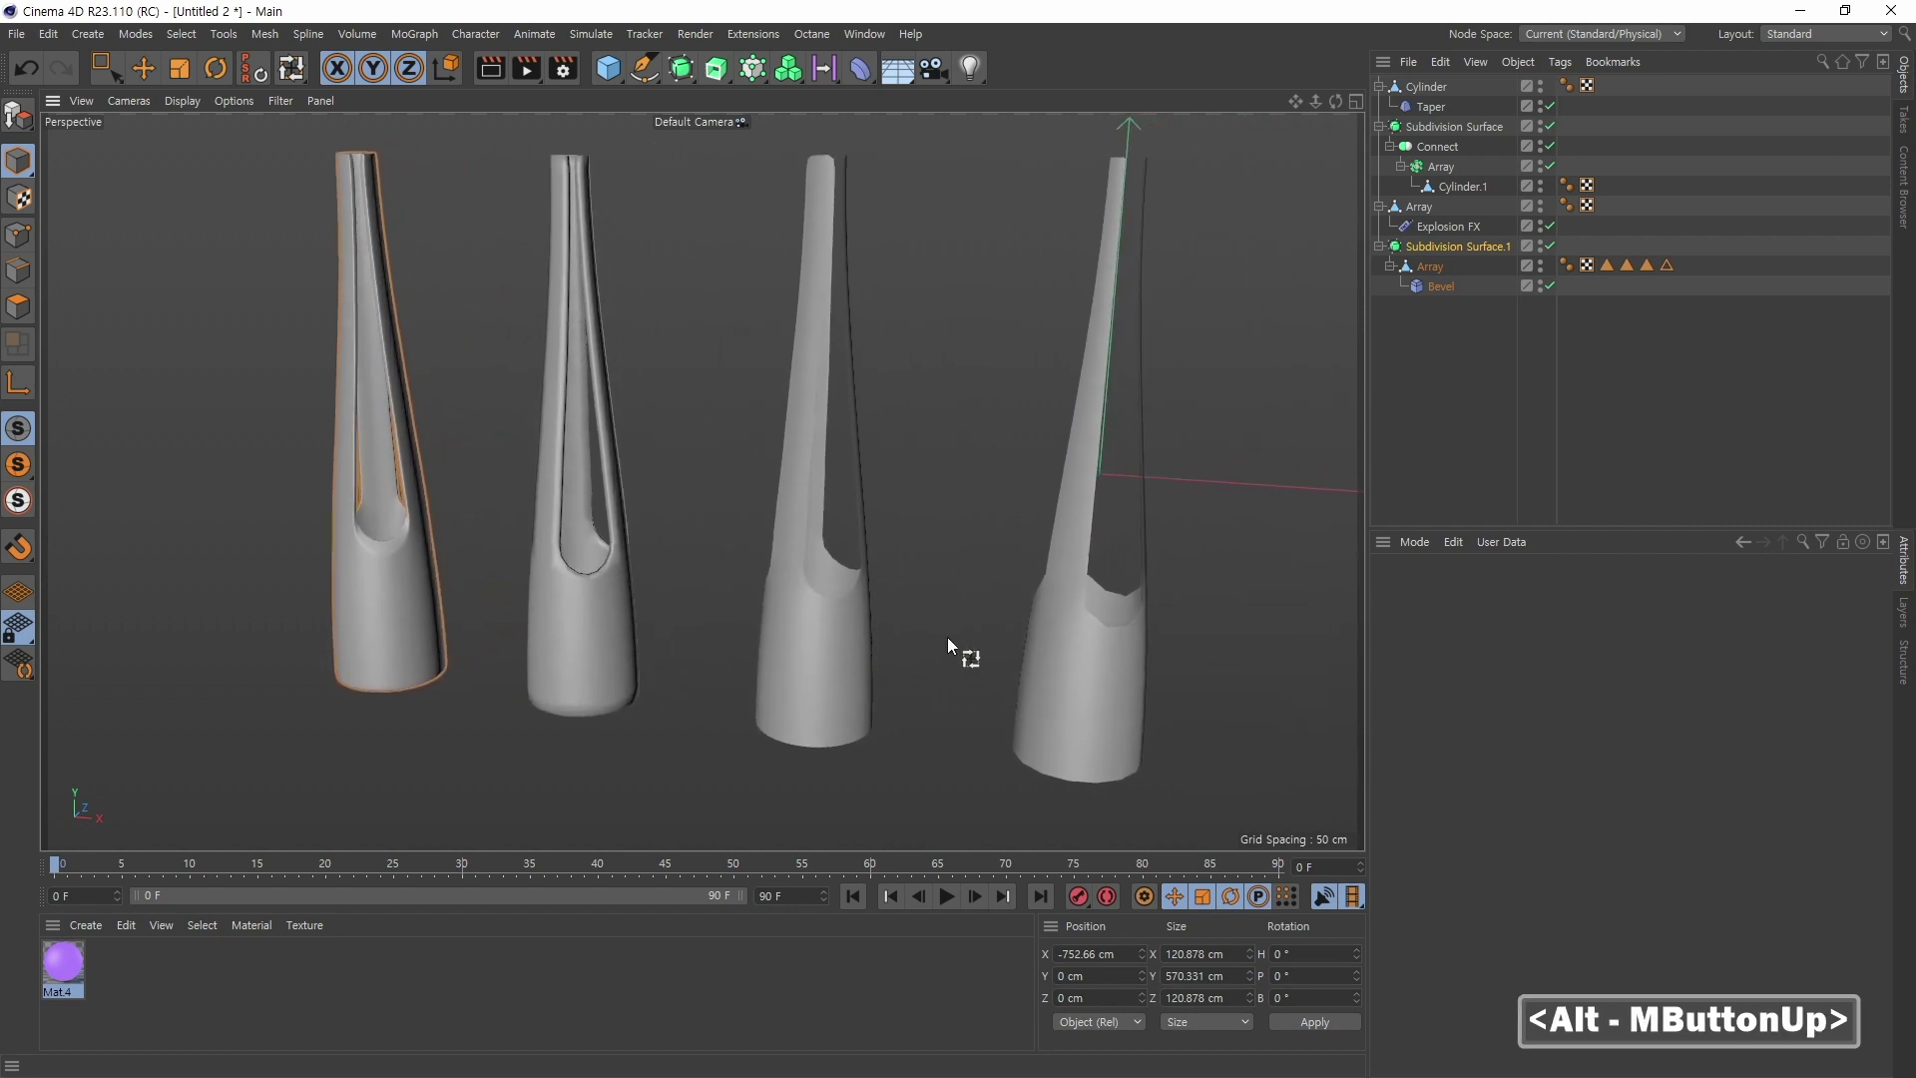
{"action": "left_click", "coordinate": [197, 101]}
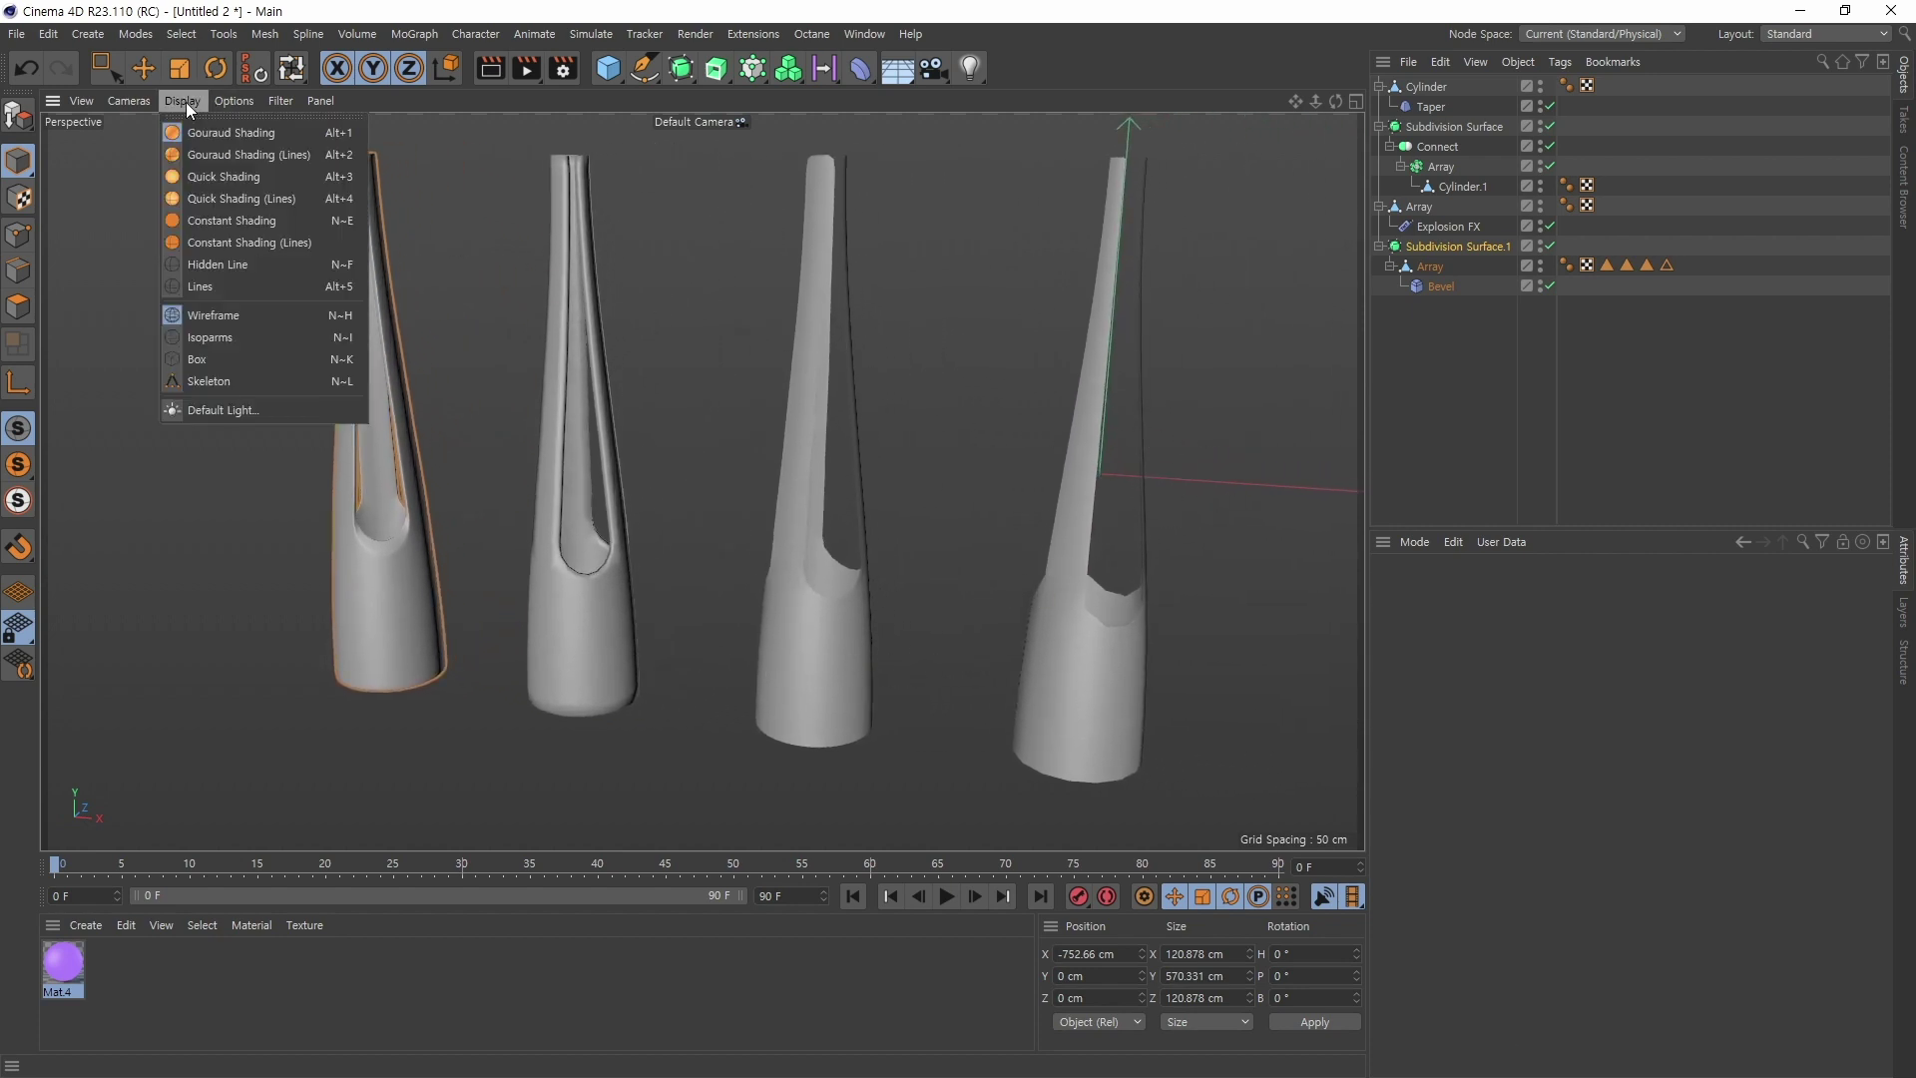
{"action": "left_click", "coordinate": [192, 157]}
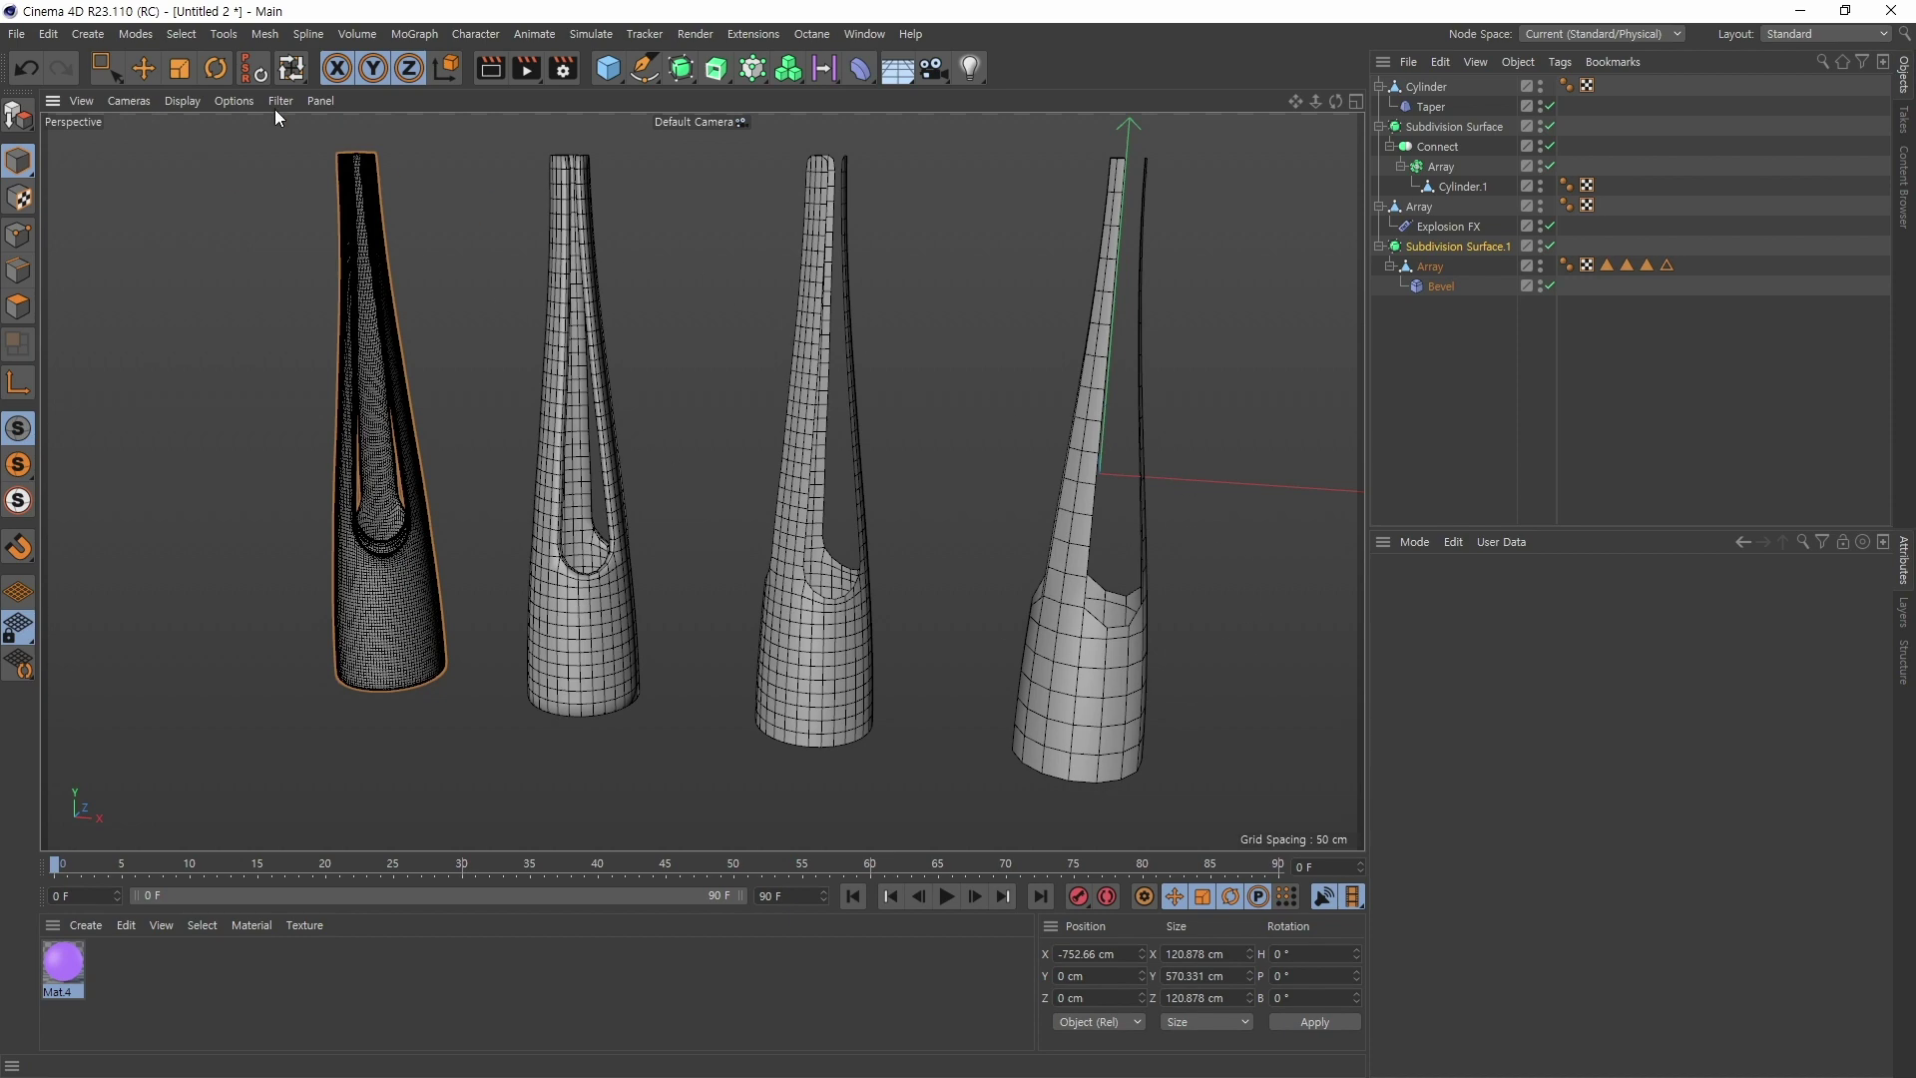
Step: Activate the Move tool and select the original Cylinder vase for a mesh comparison
{"action": "key", "text": "e"}
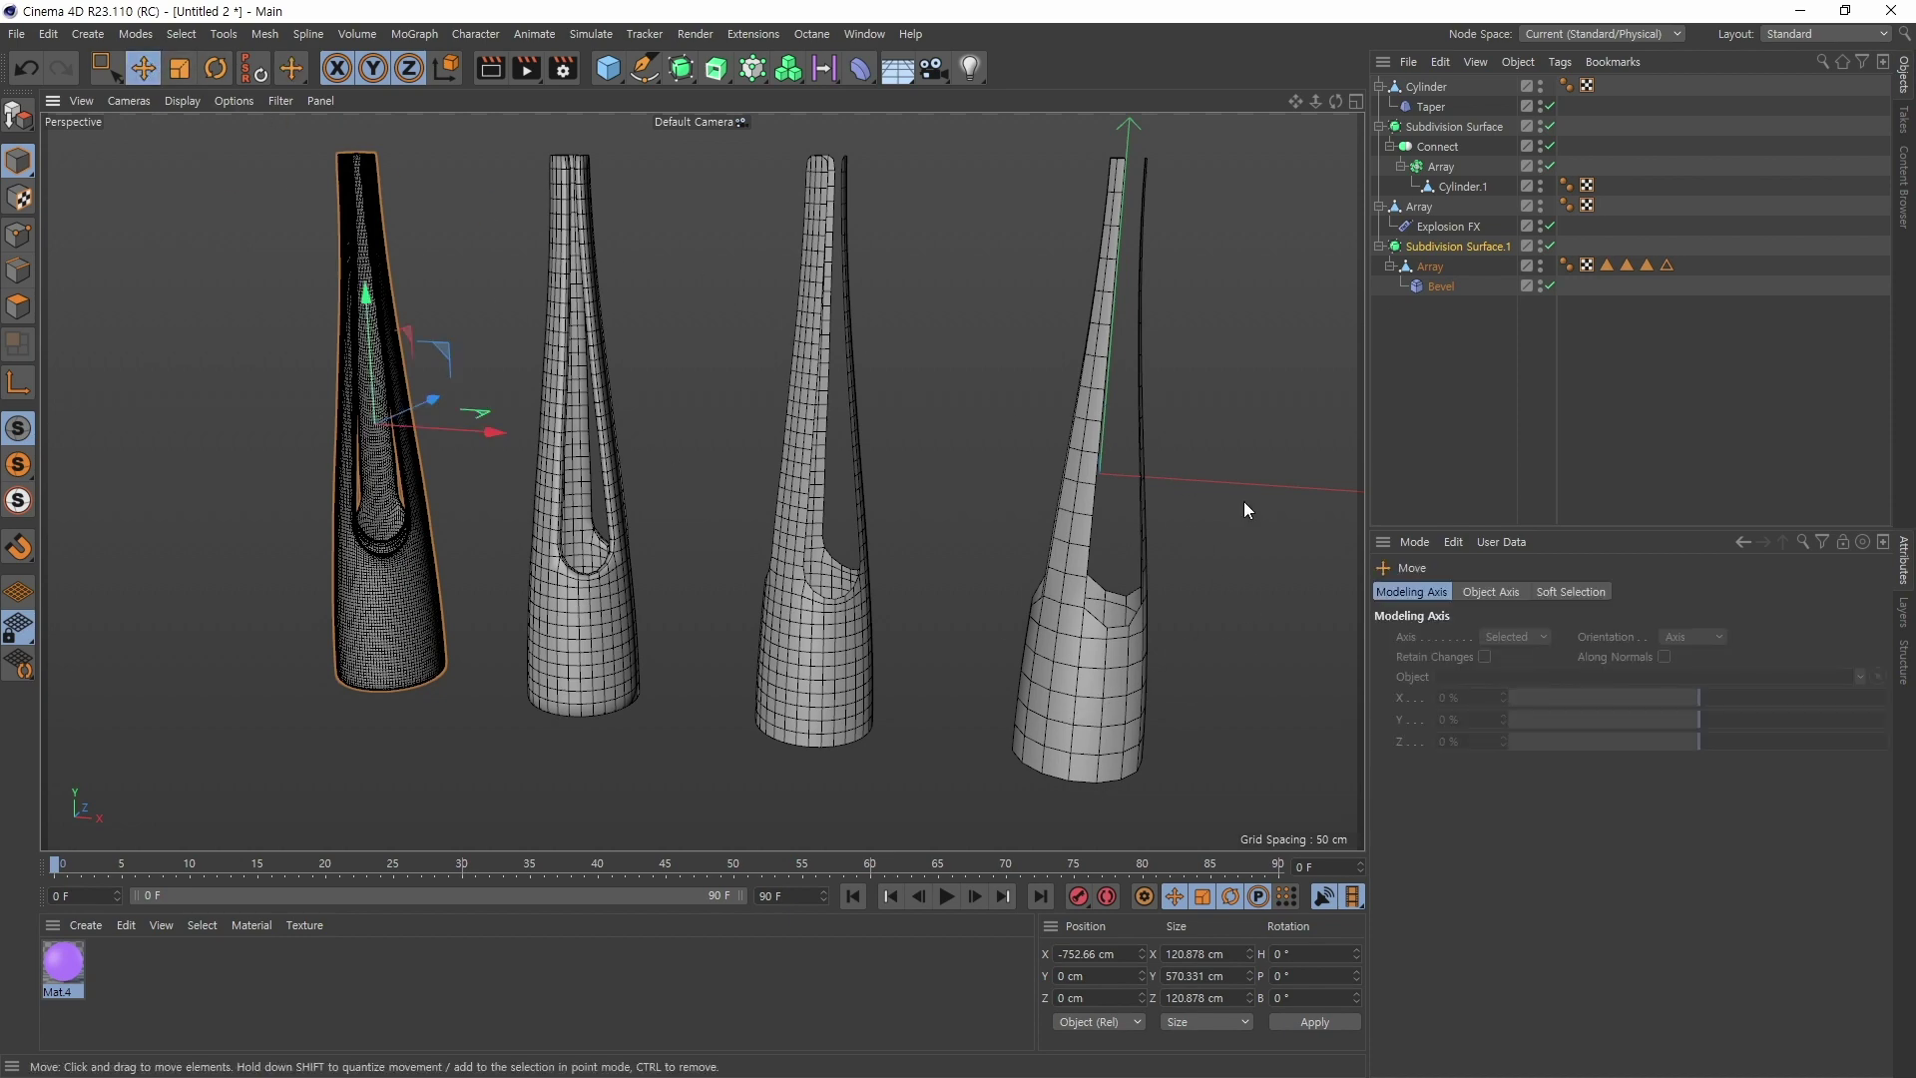
{"action": "left_click", "coordinate": [1427, 86]}
{"action": "left_click_drag", "start_coordinate": [1079, 661], "coordinate": [1022, 643], "text": "alt"}
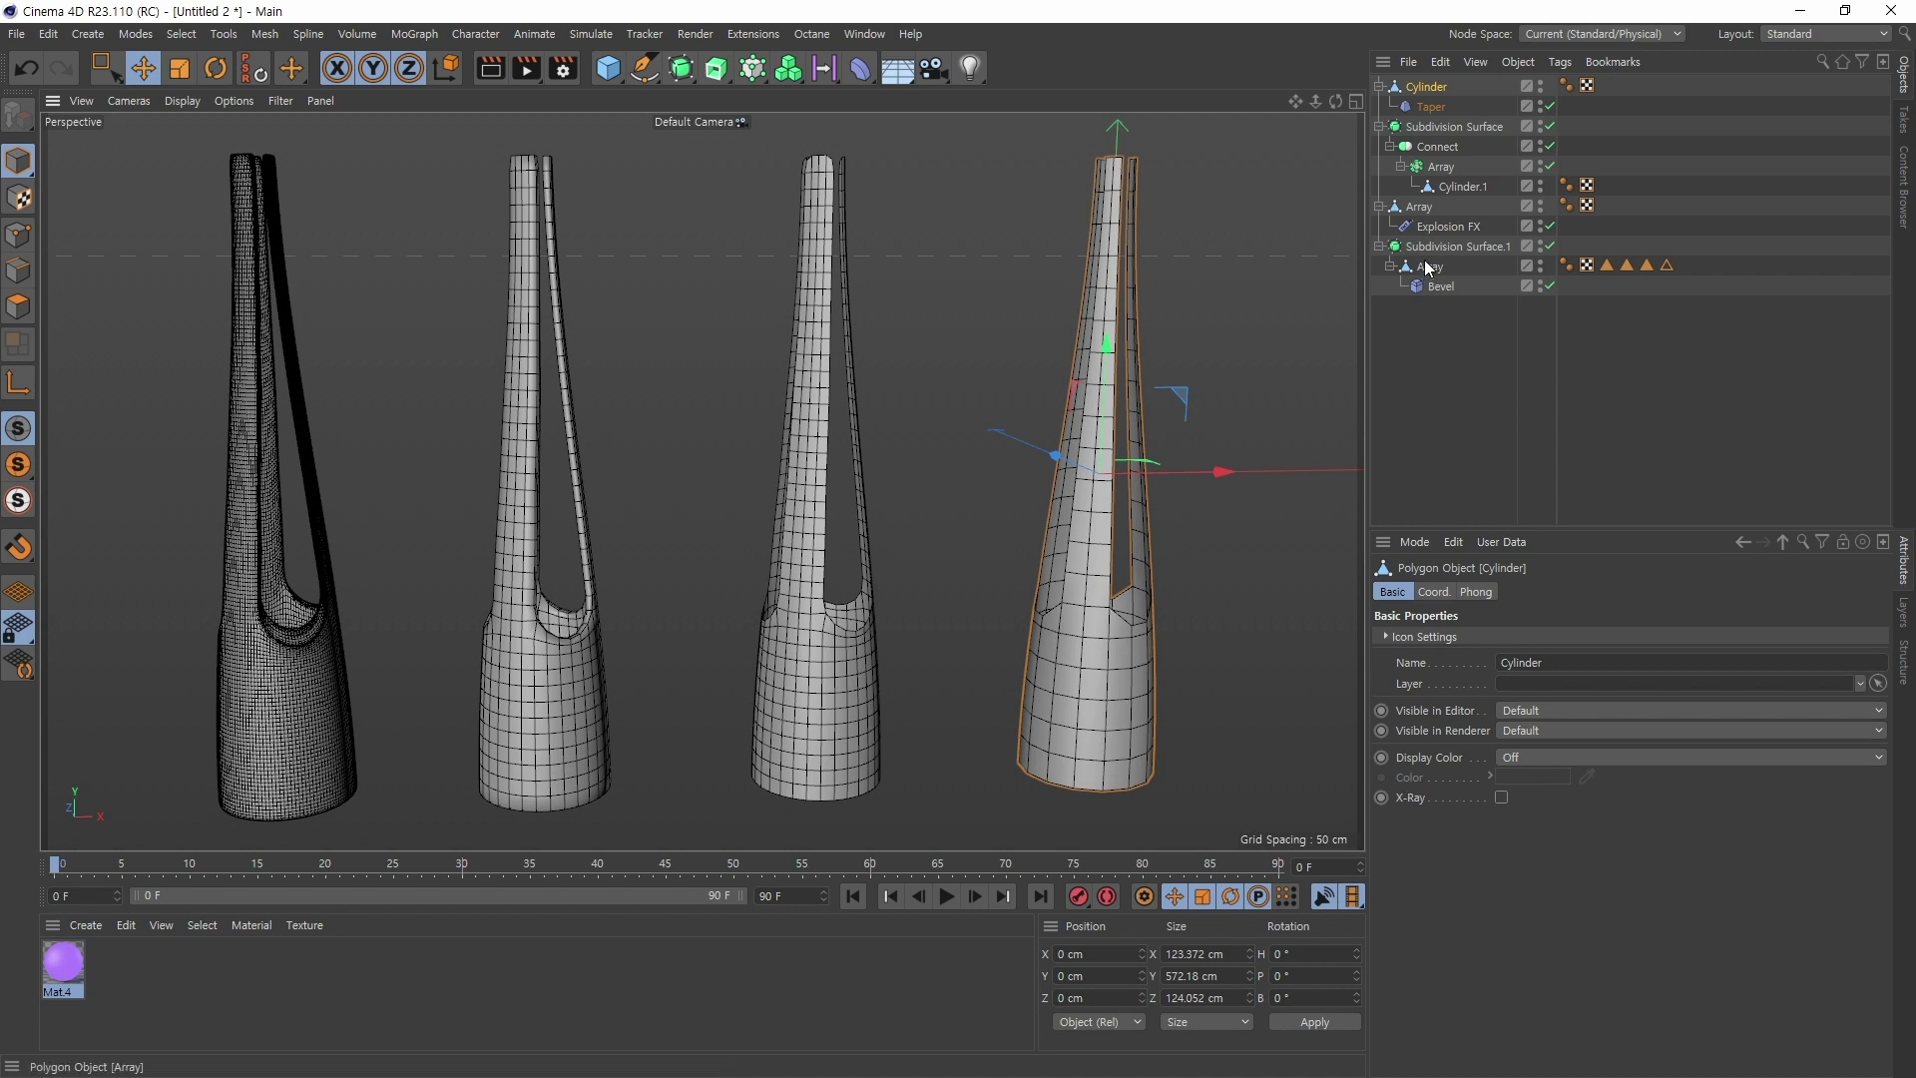
Step: Return the display to plain Gouraud Shading and compare the four untextured vases side by side
{"action": "left_click", "coordinate": [183, 101]}
{"action": "left_click", "coordinate": [210, 130]}
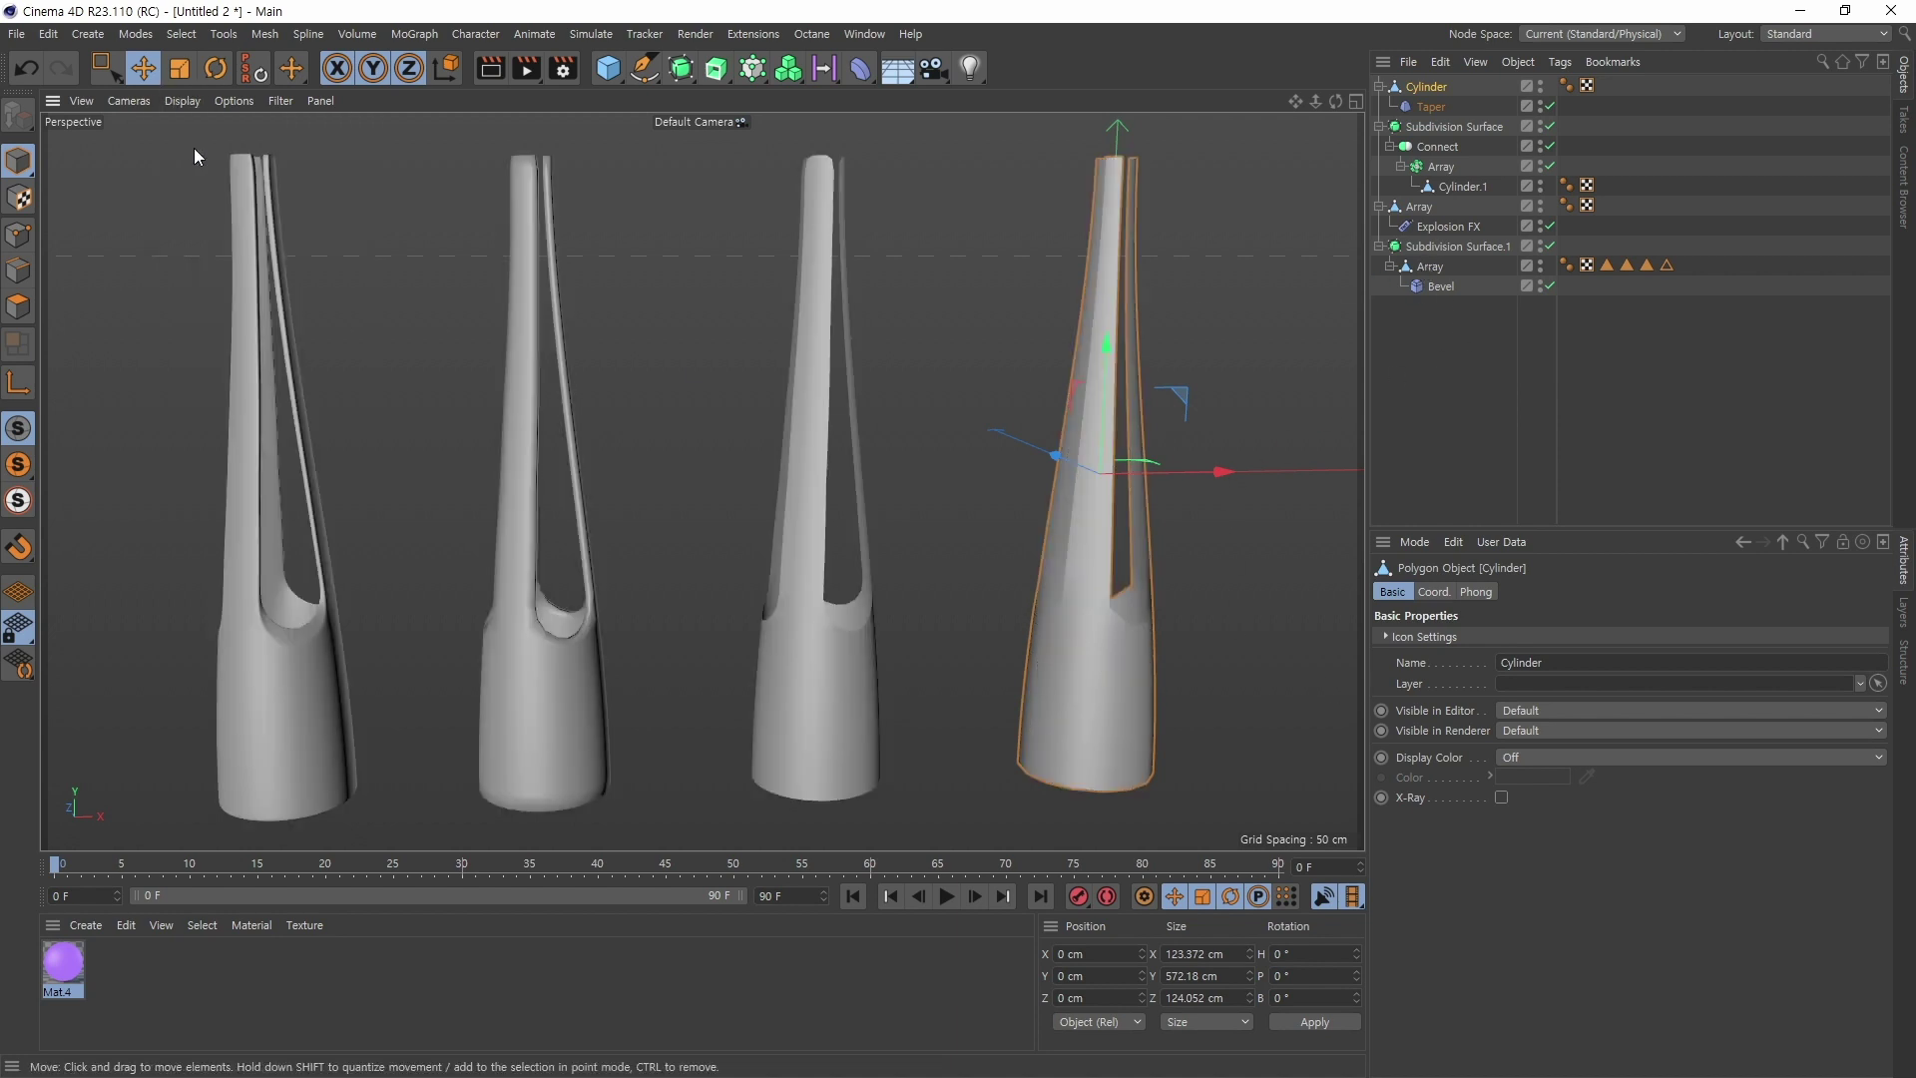
{"action": "mouse_move", "coordinate": [1003, 513]}
{"action": "right_mouse_down", "text": "alt"}
{"action": "mouse_move", "coordinate": [998, 548]}
{"action": "mouse_move", "coordinate": [926, 597]}
{"action": "right_mouse_up", "text": "alt"}
{"action": "middle_click_drag", "start_coordinate": [926, 597], "coordinate": [944, 619], "text": "alt"}
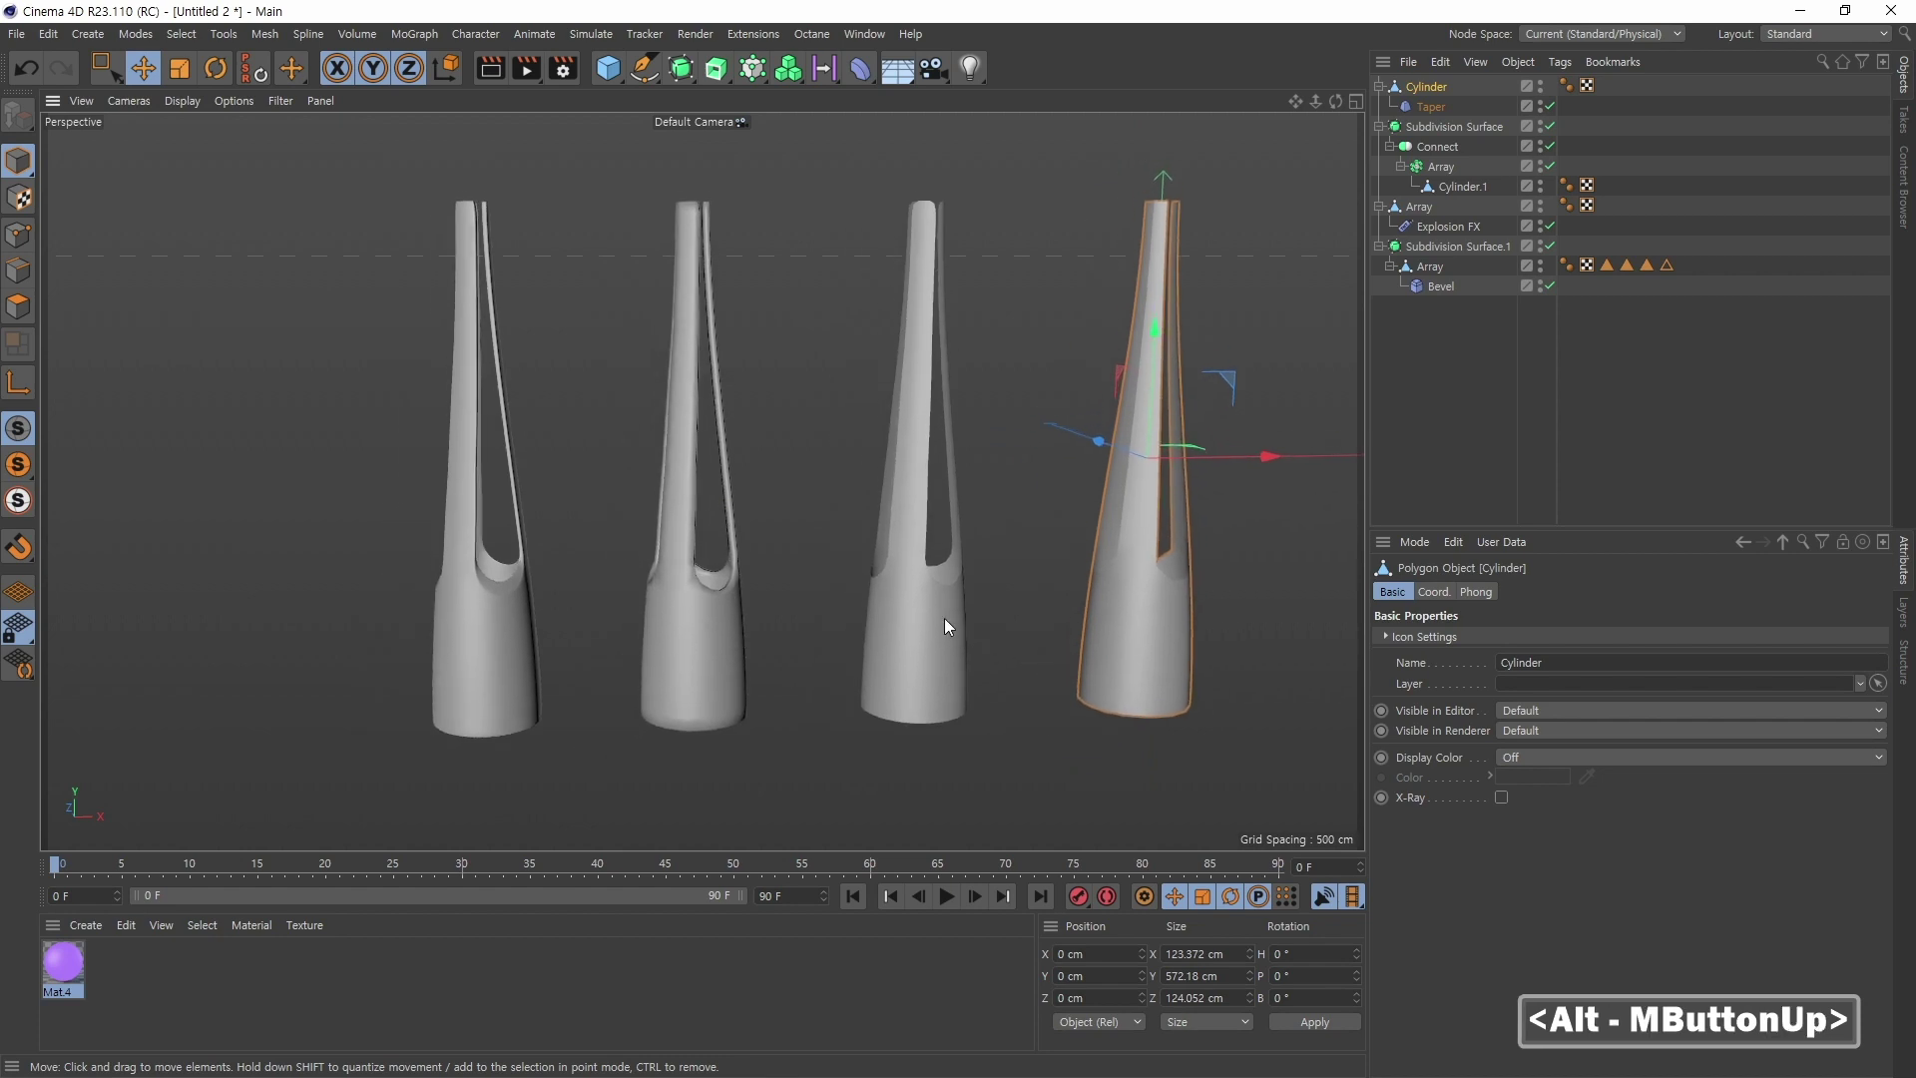
{"action": "mouse_move", "coordinate": [944, 619]}
{"action": "left_mouse_down", "text": "alt"}
{"action": "mouse_move", "coordinate": [912, 603]}
{"action": "mouse_move", "coordinate": [934, 597]}
{"action": "left_mouse_up", "text": "alt"}
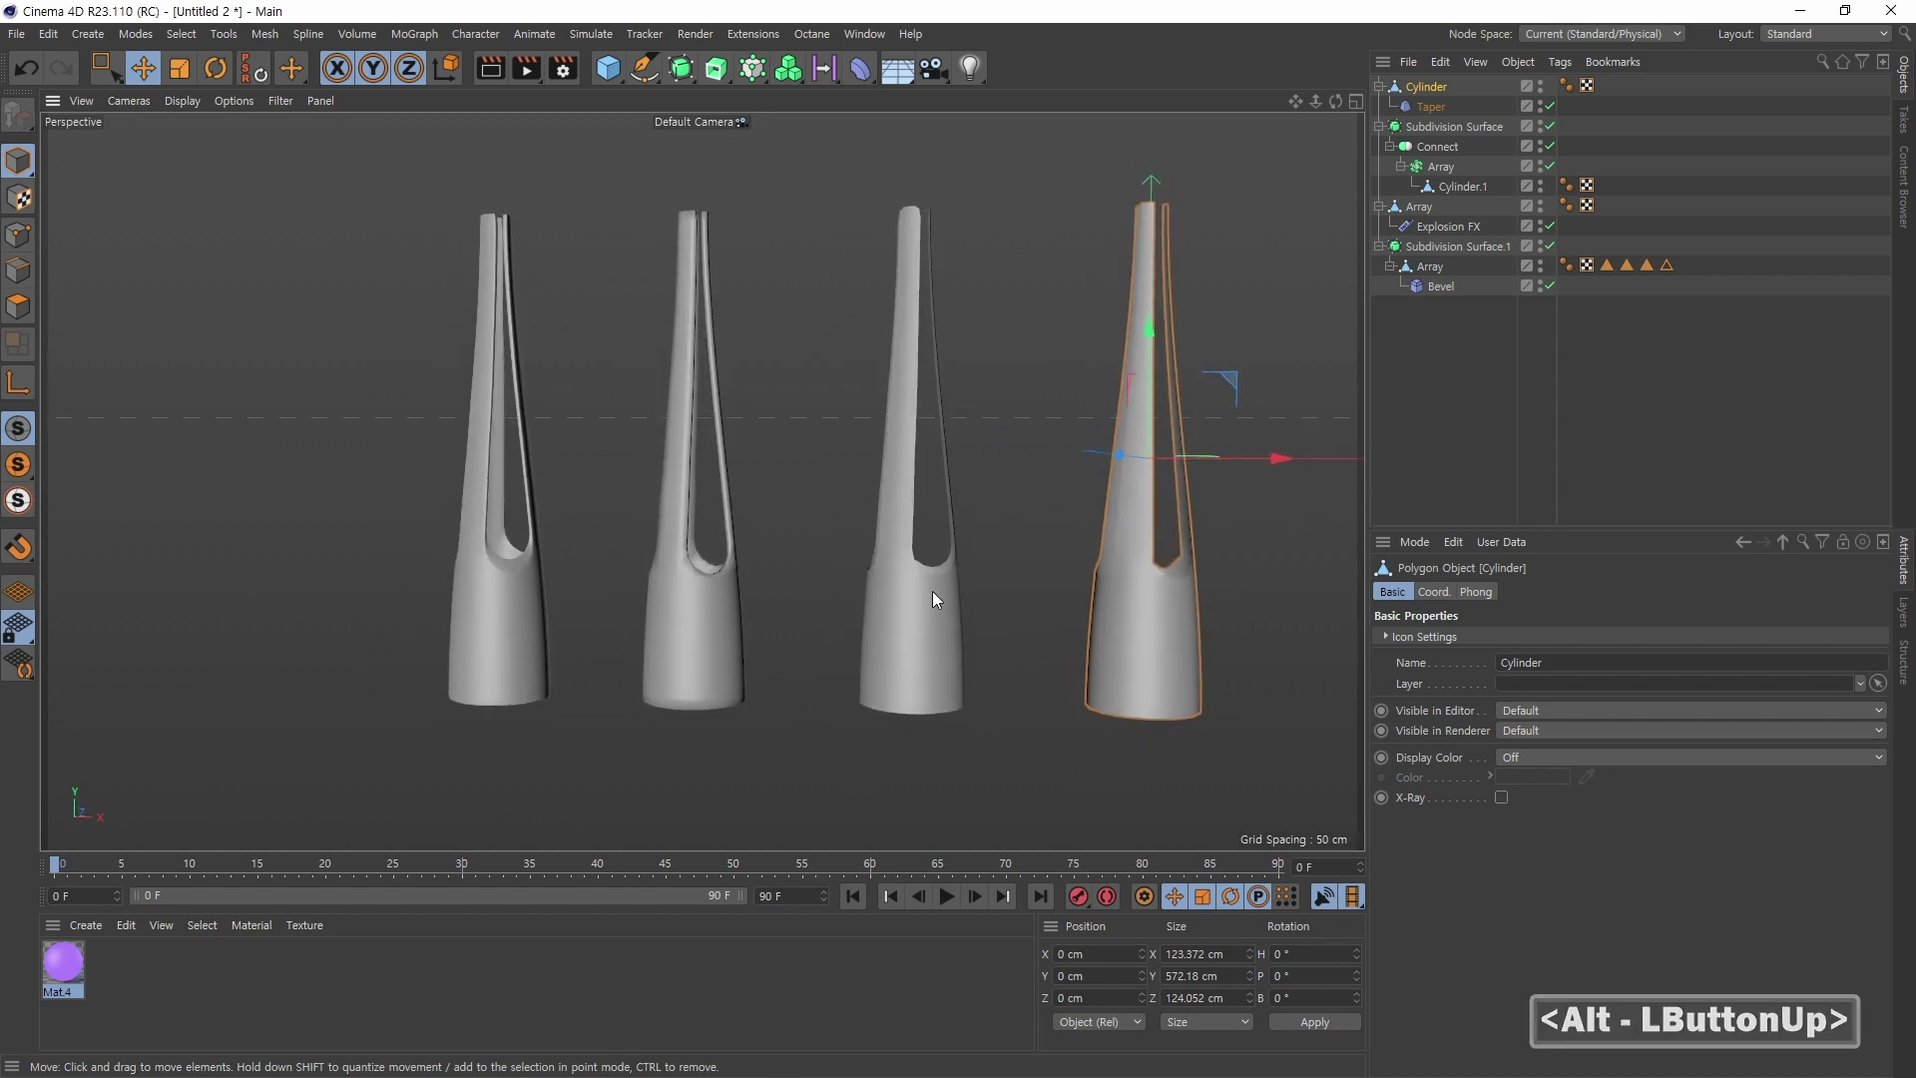
{"action": "key", "text": "alt"}
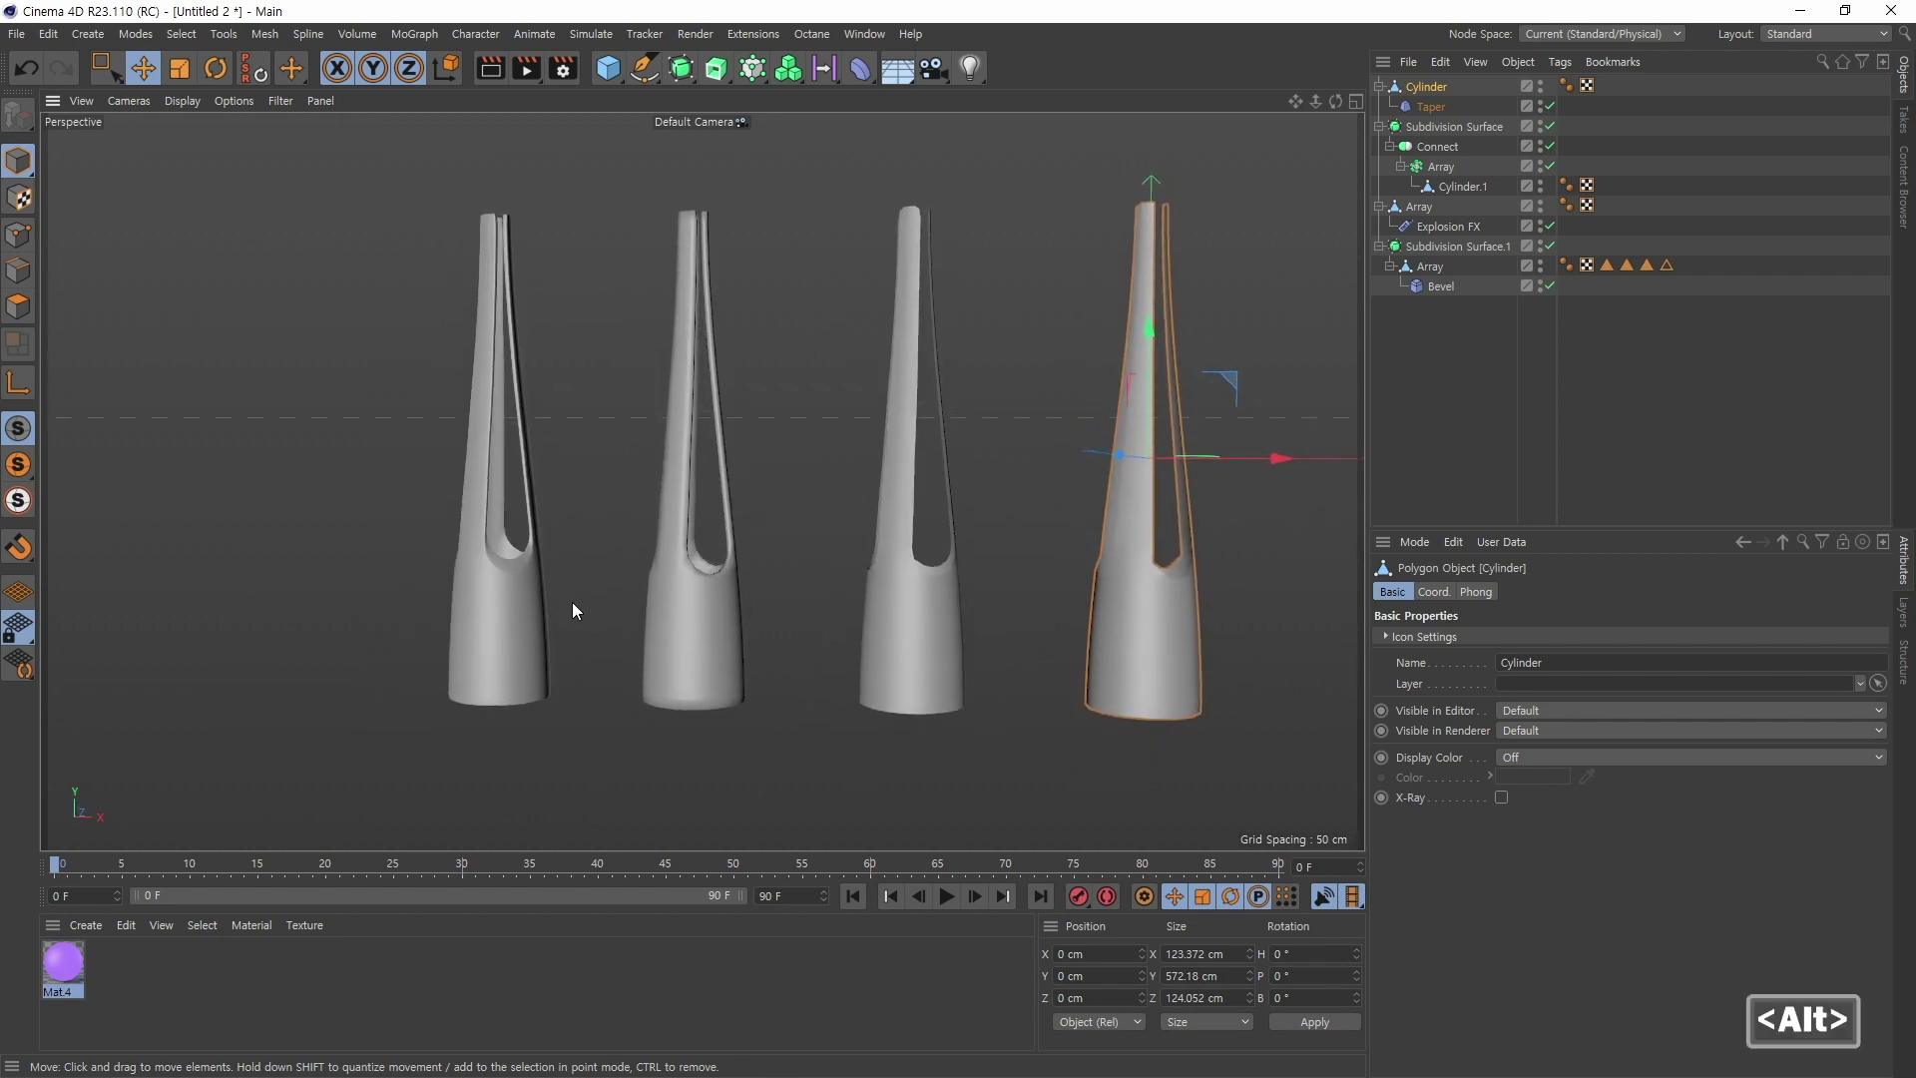
{"action": "left_click_drag", "start_coordinate": [572, 602], "coordinate": [776, 580], "text": "alt"}
{"action": "middle_click_drag", "start_coordinate": [777, 581], "coordinate": [649, 666], "text": "alt"}
{"action": "left_click_drag", "start_coordinate": [644, 682], "coordinate": [639, 681], "text": "alt"}
{"action": "middle_click_drag", "start_coordinate": [639, 681], "coordinate": [688, 654], "text": "alt"}
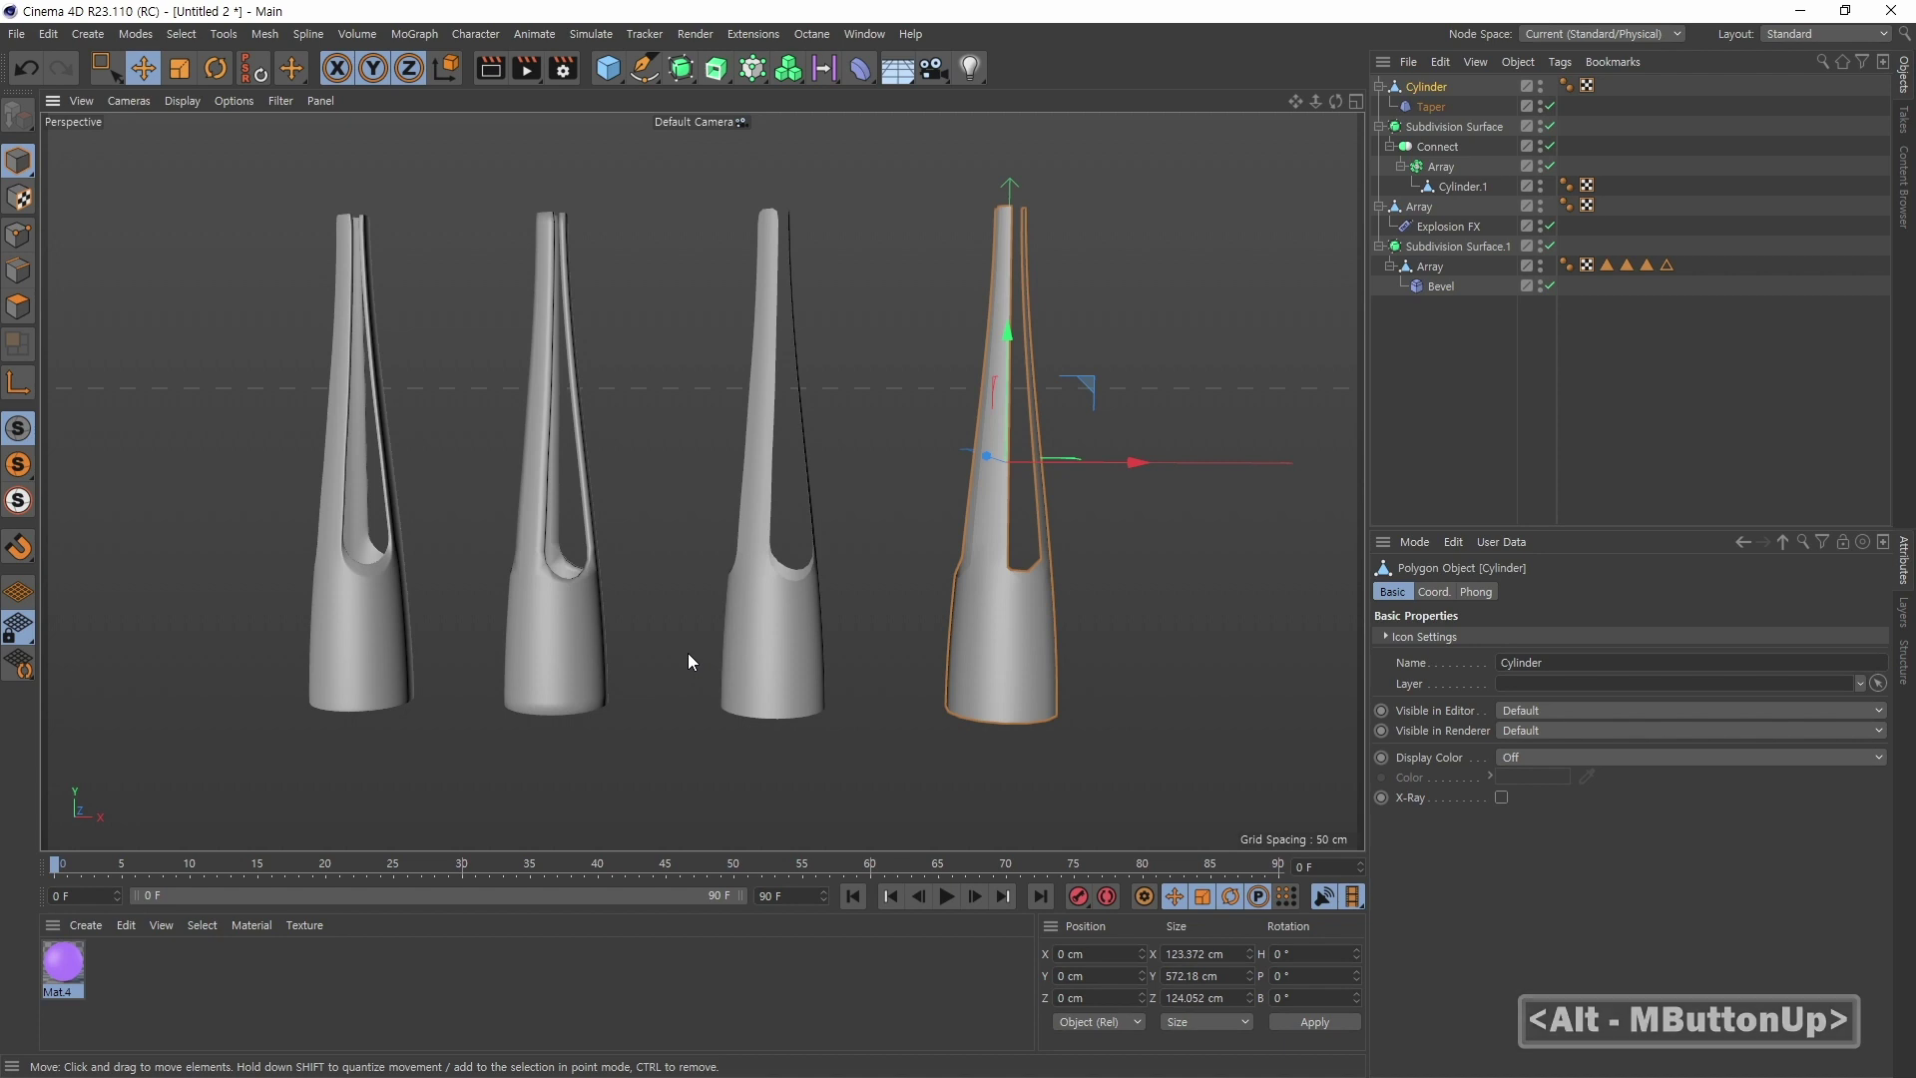